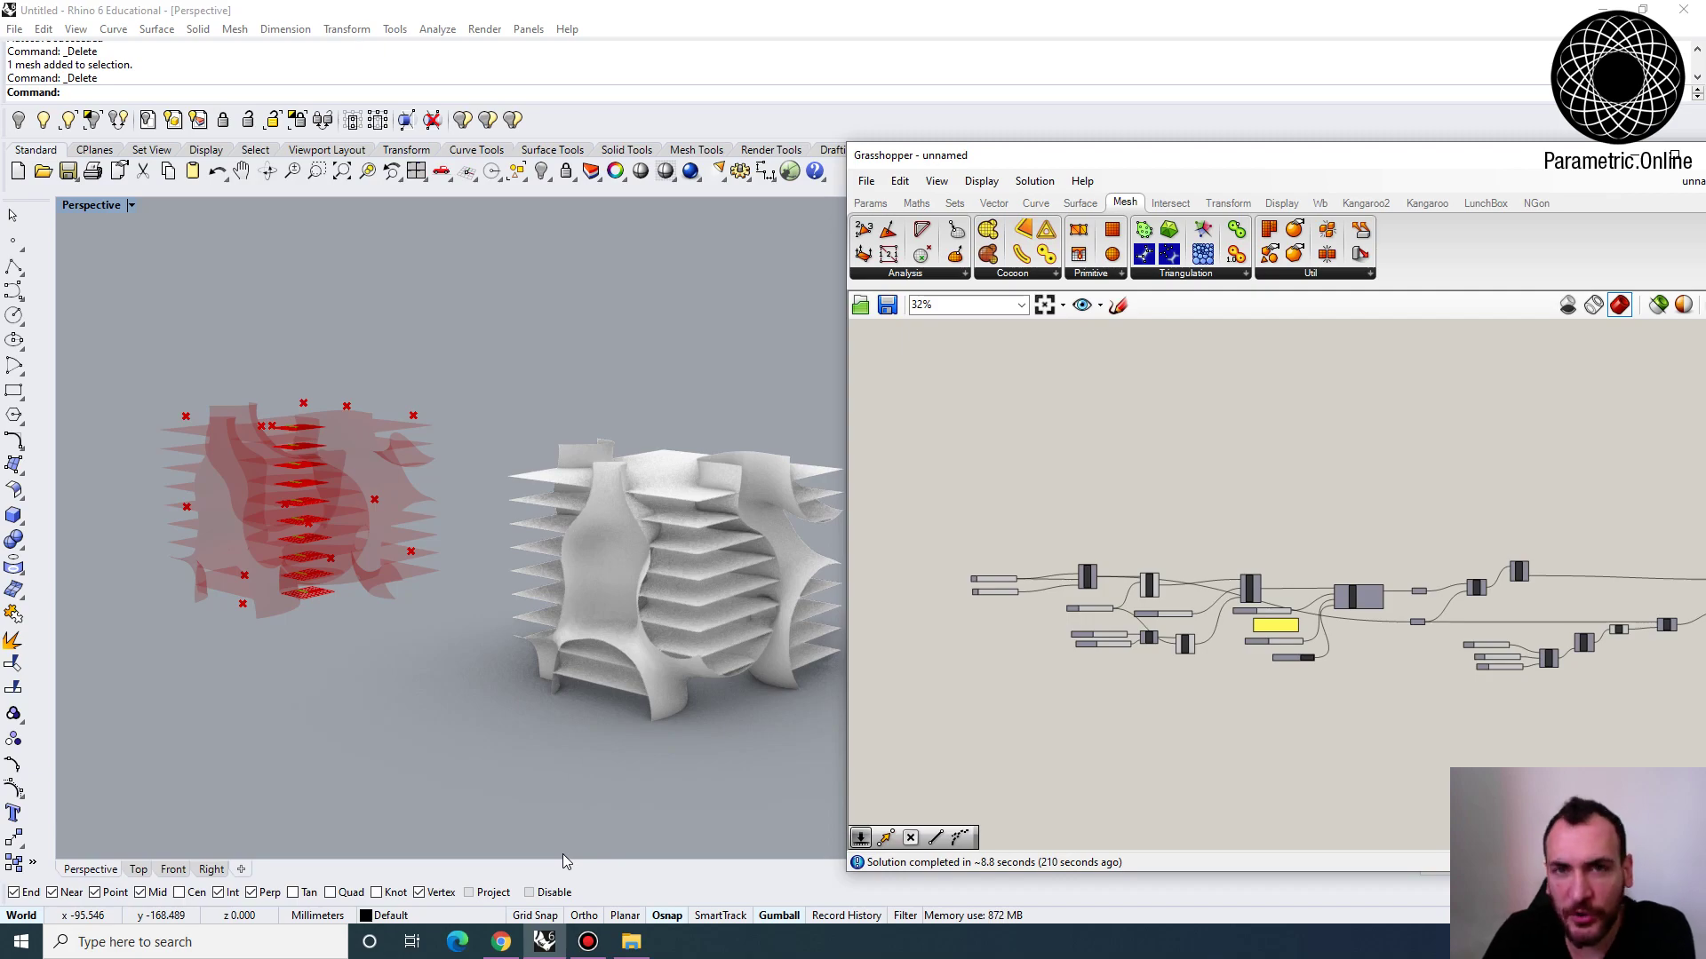
Switch to the browser and review the Cocoon add-on page's description, example images and sample definition before returning to Rhino
mouse_move(501, 940)
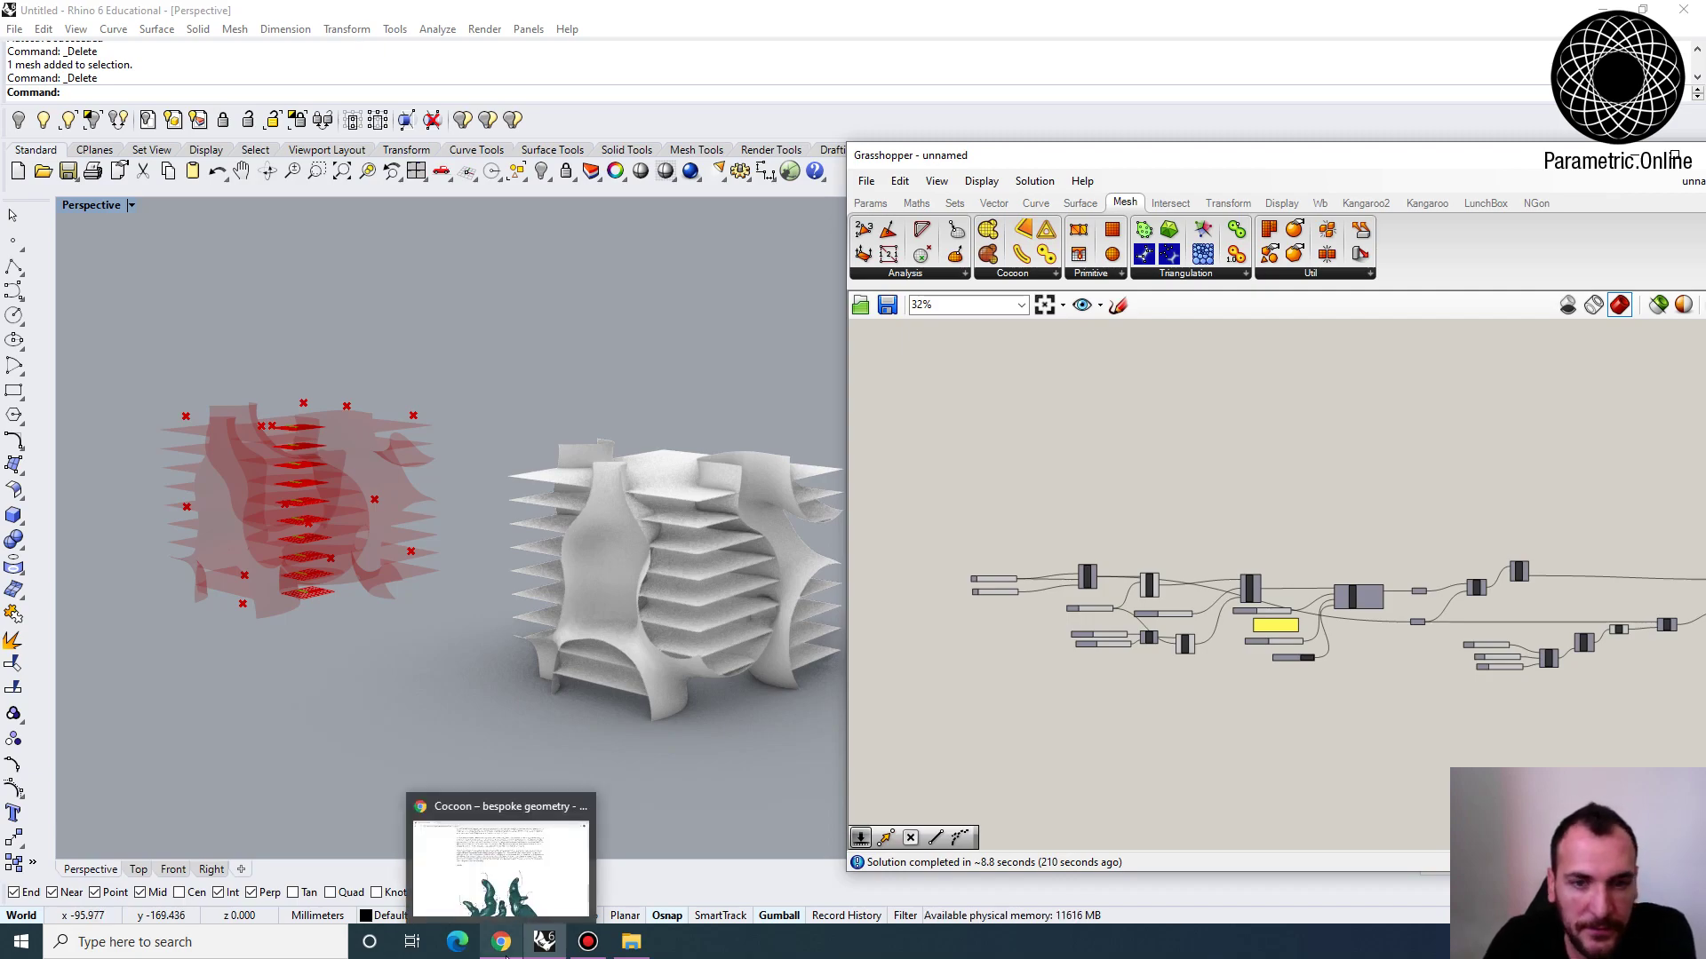
left_click(504, 887)
scroll(1649, 423, "up", 5)
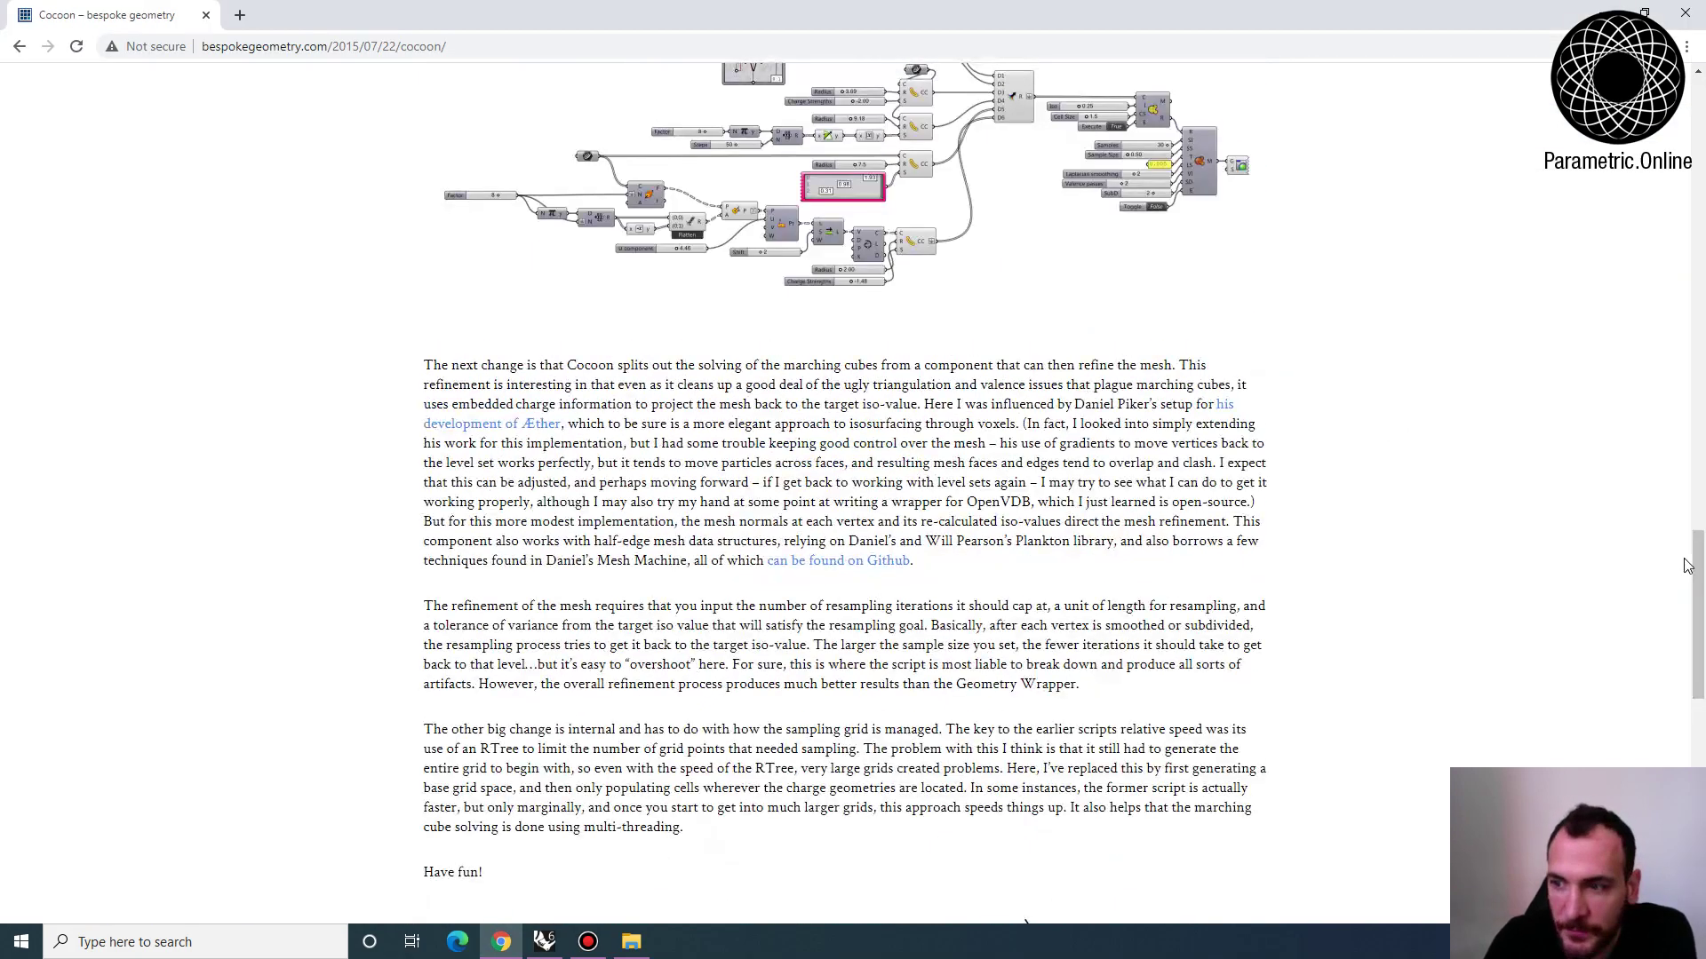
left_click_drag(1698, 568, 1698, 80)
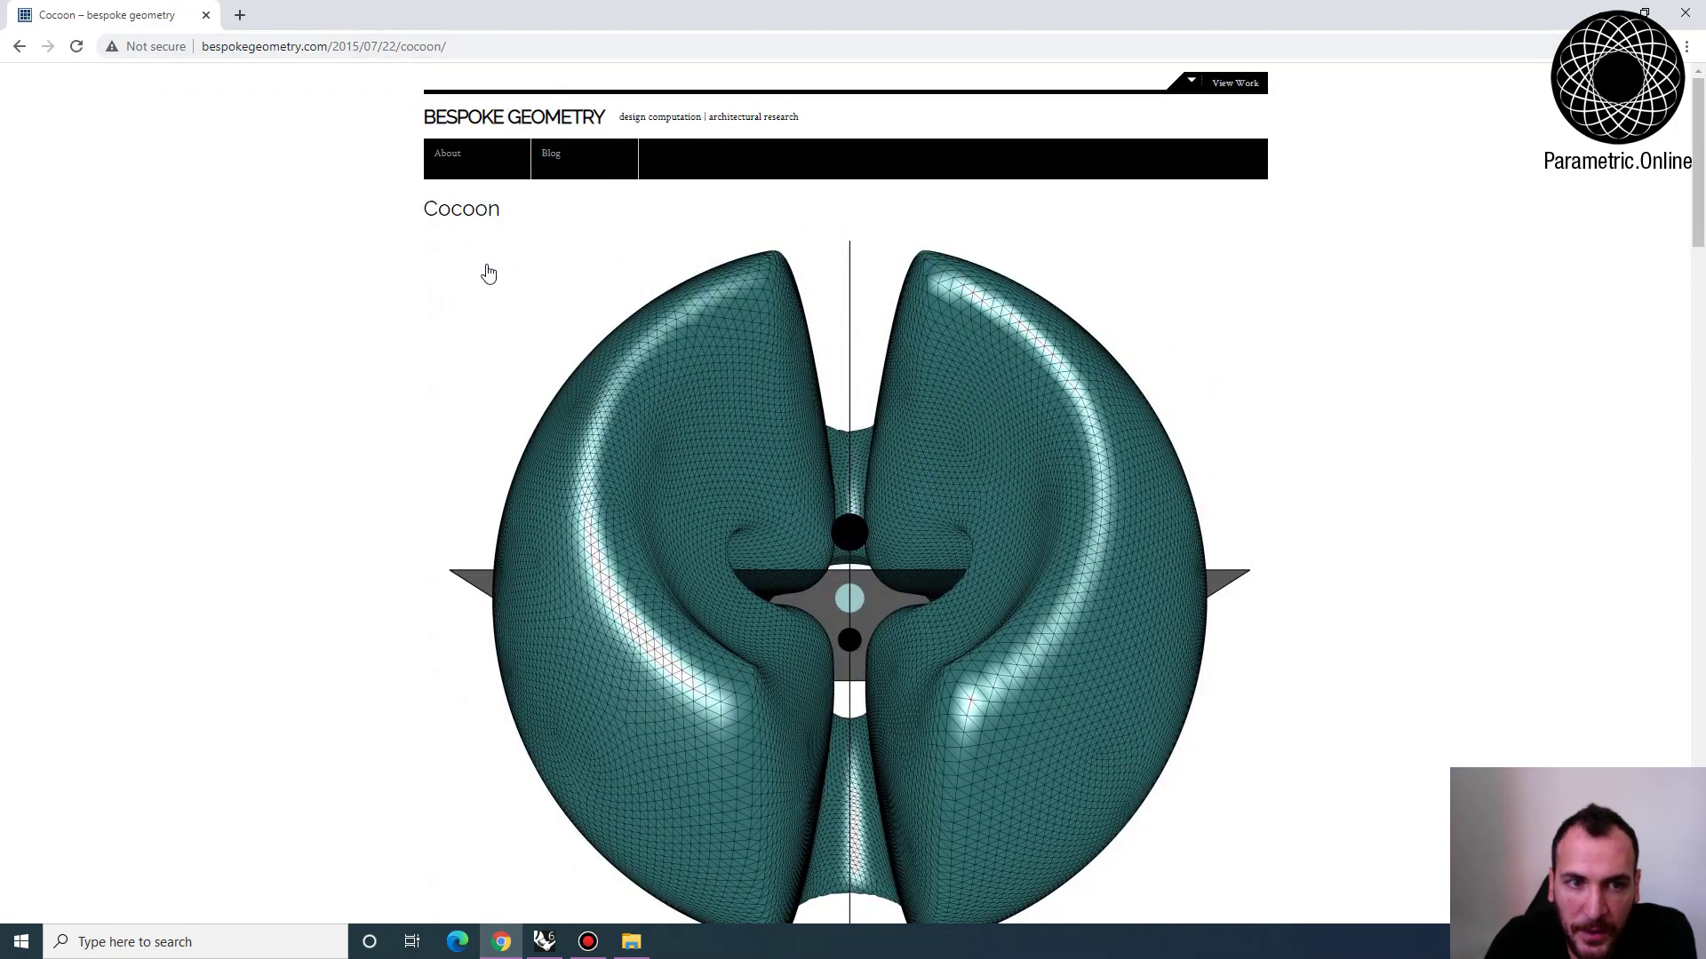
scroll(491, 270, "down", 3)
scroll(524, 285, "up", 2)
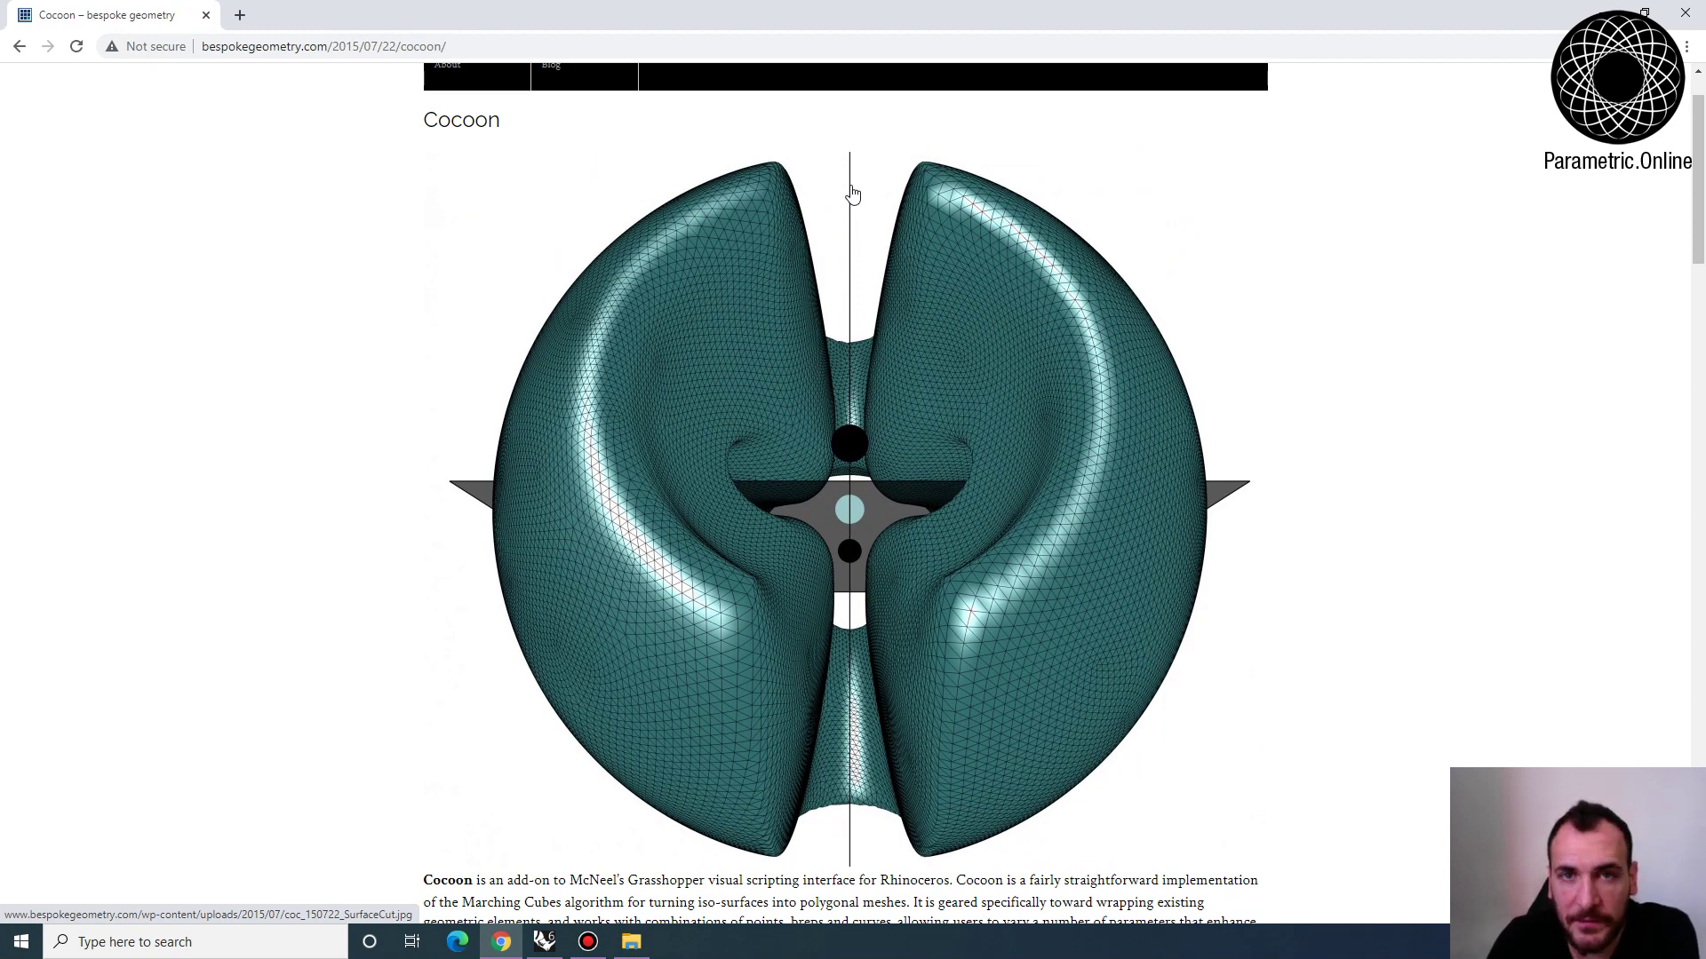
scroll(853, 193, "down", 12)
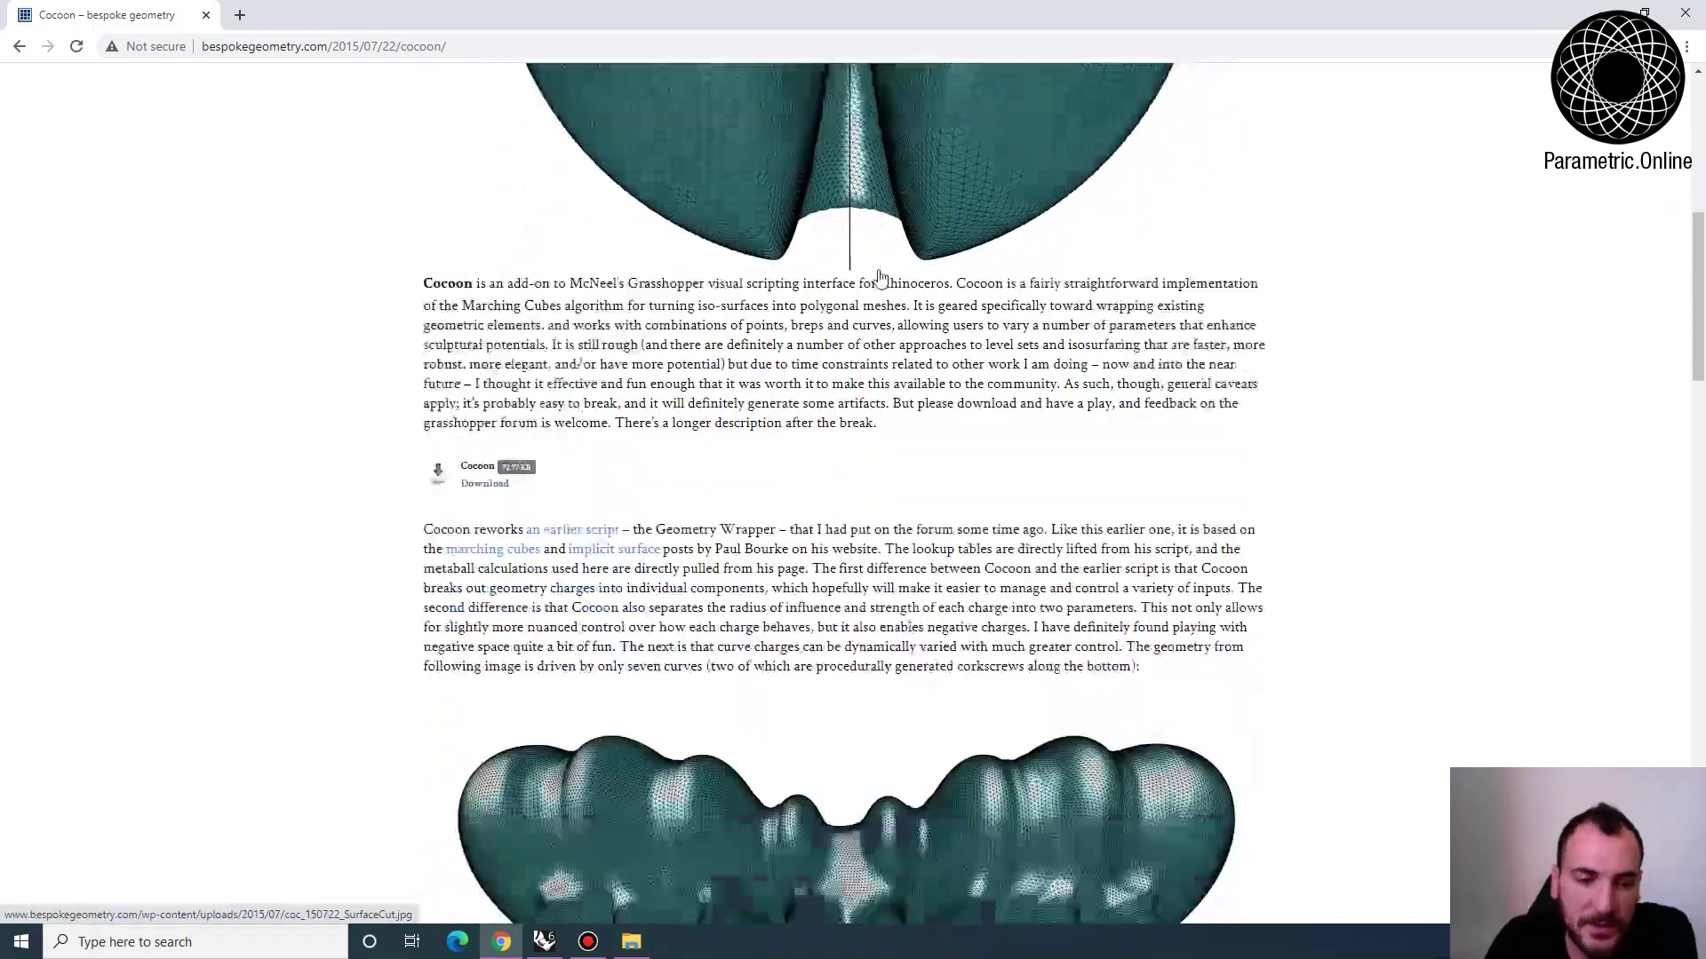
scroll(875, 271, "down", 18)
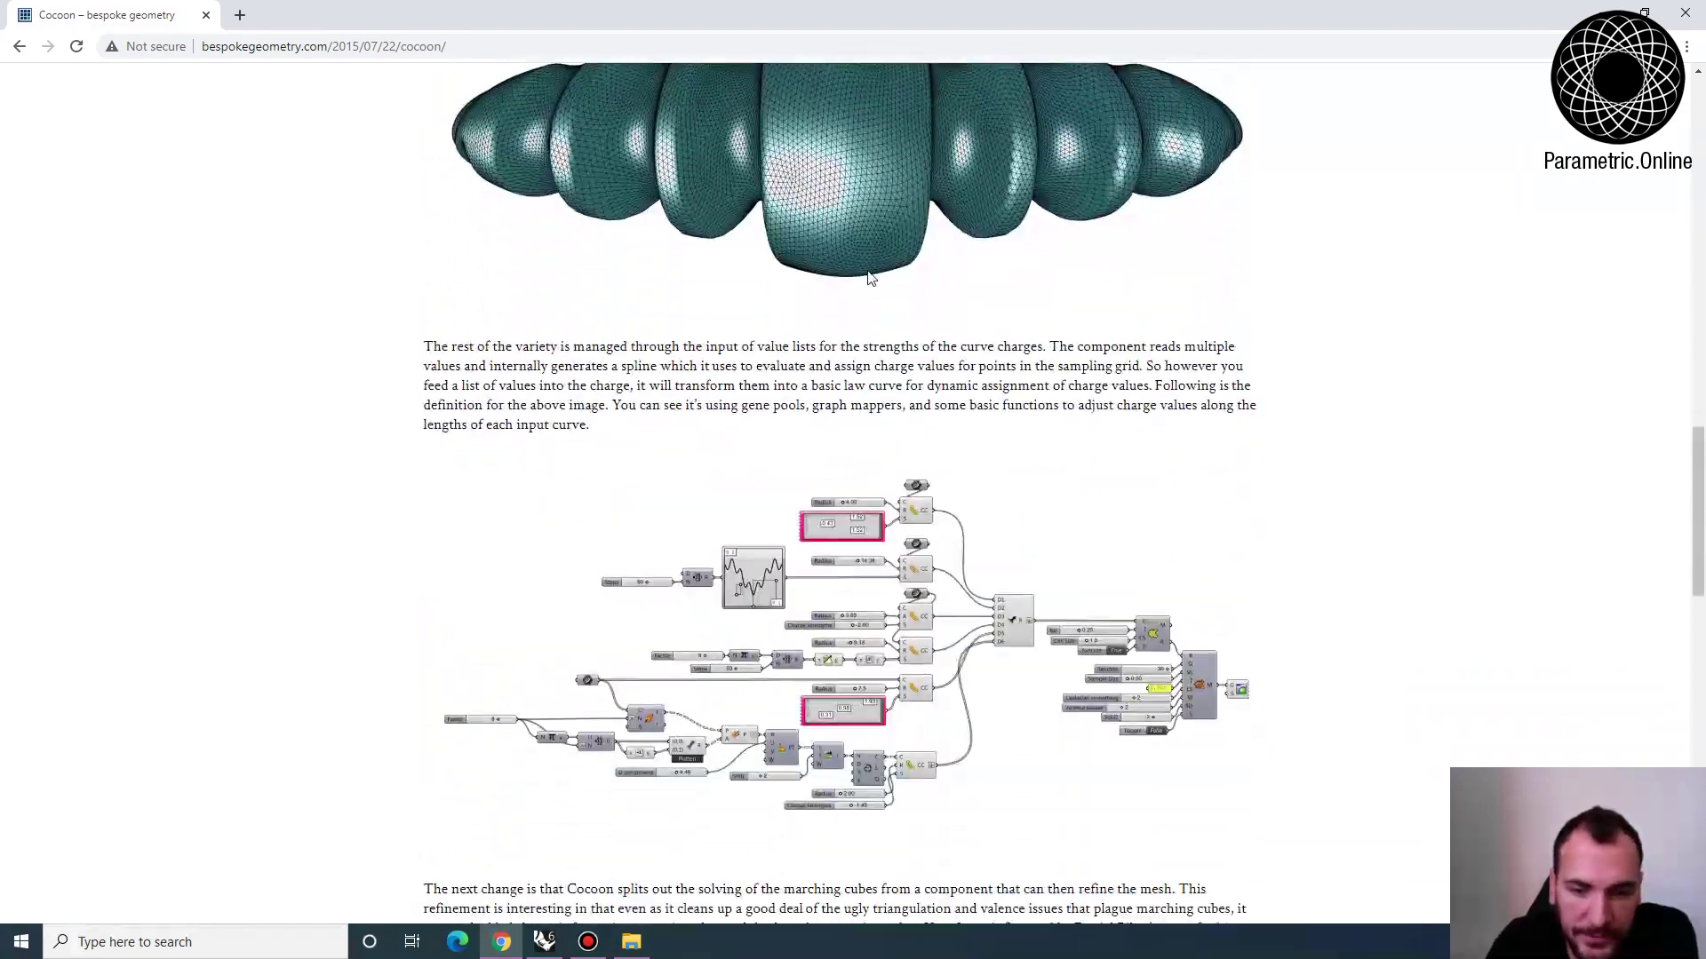
scroll(869, 278, "down", 6)
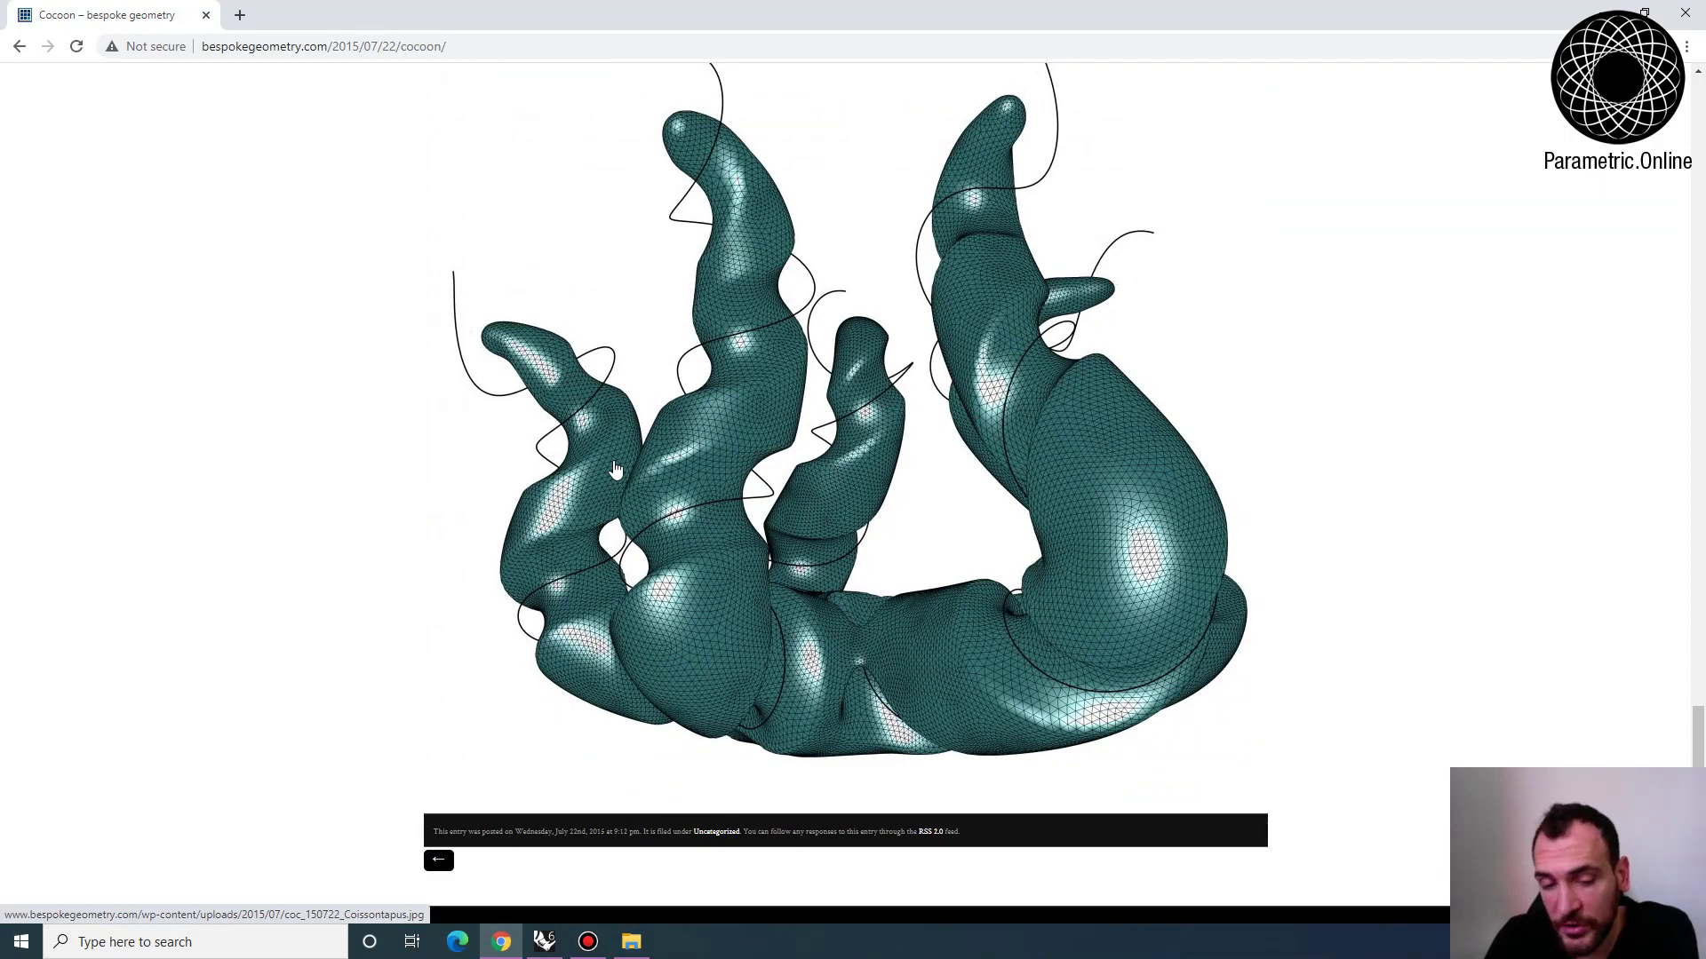
scroll(616, 469, "up", 15)
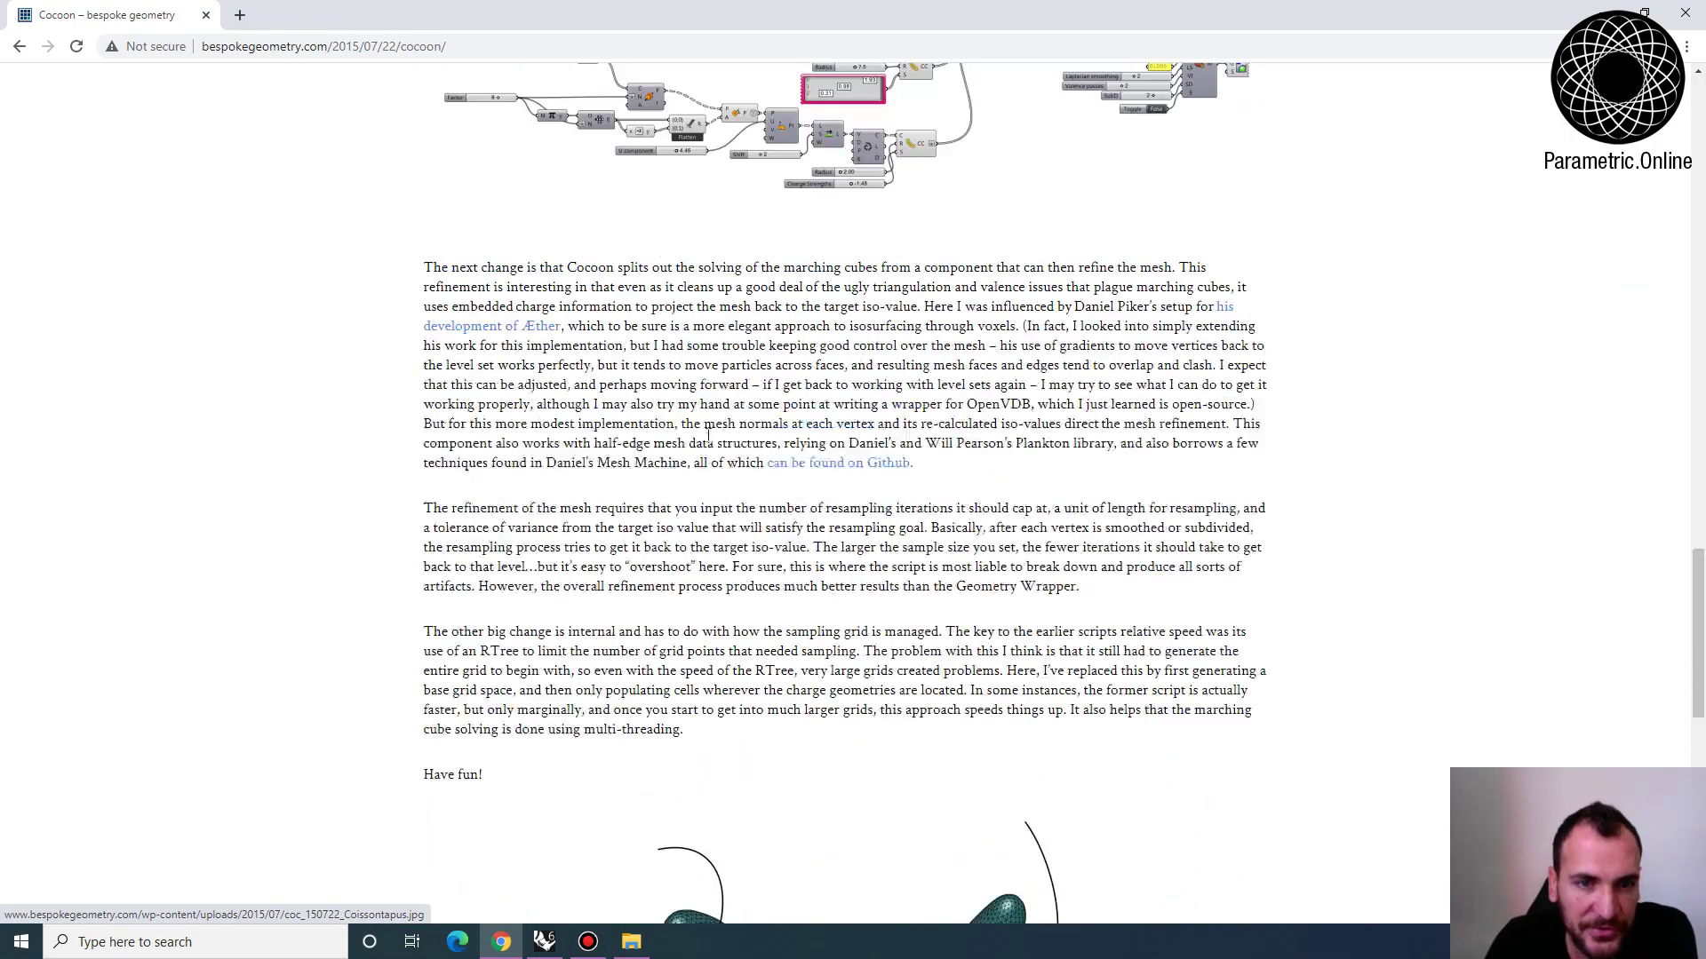
scroll(716, 473, "up", 8)
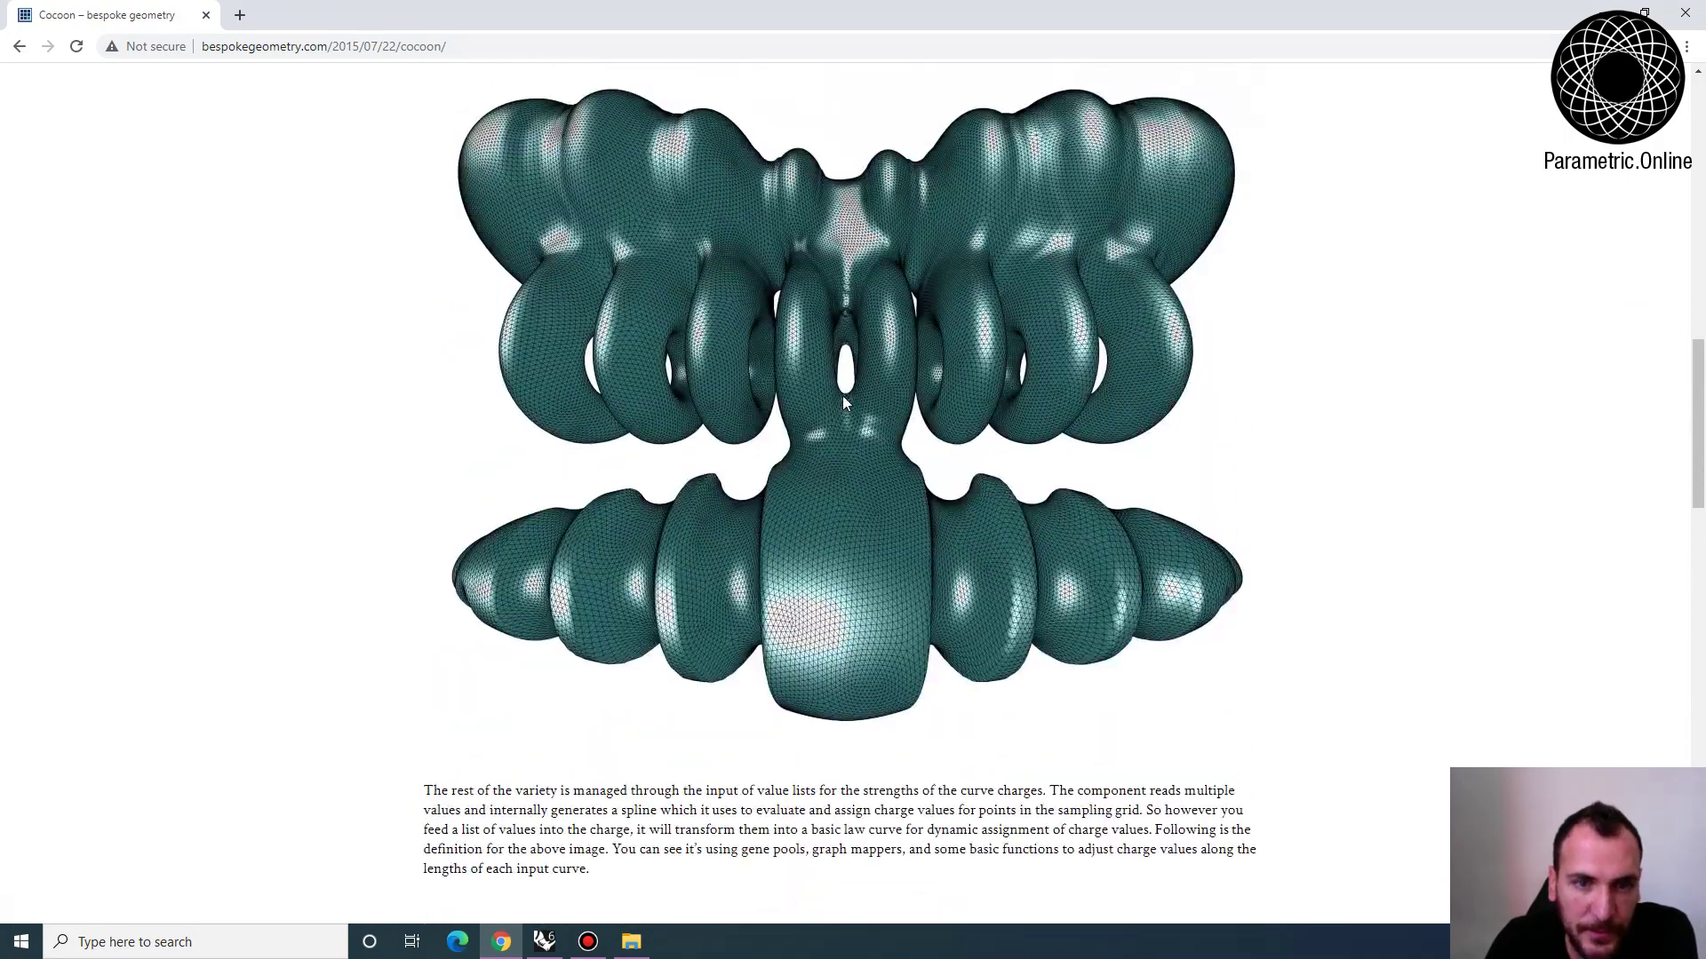
scroll(564, 420, "up", 2)
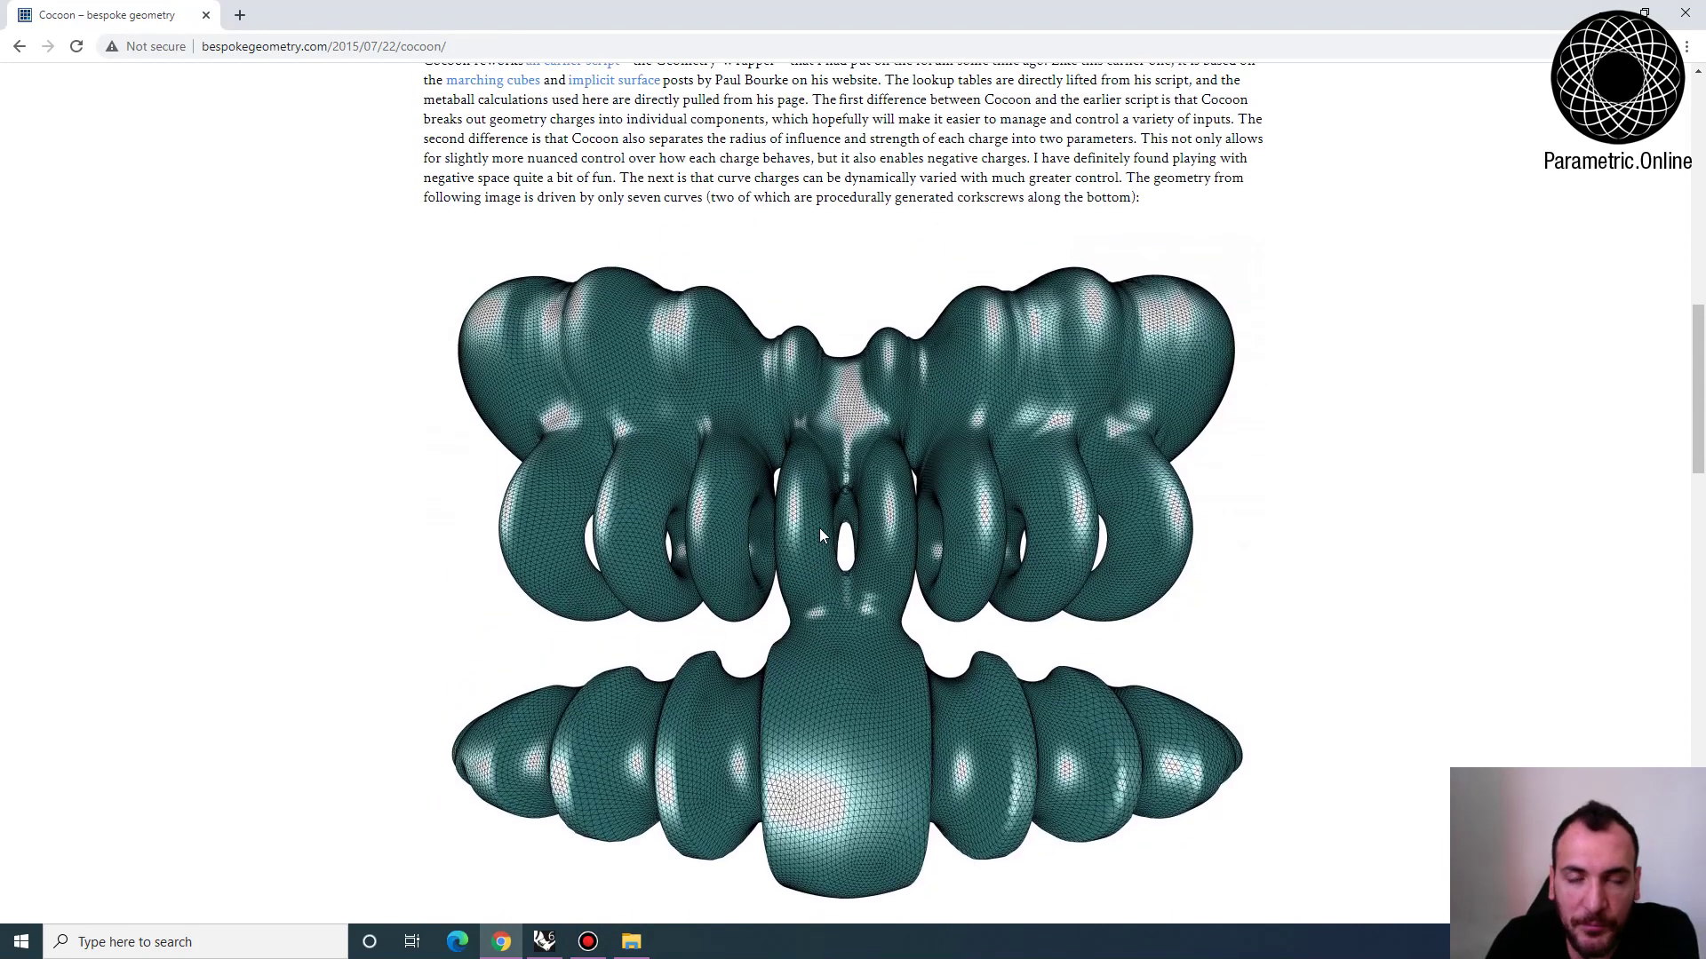
left_click(1604, 12)
Examine the white floor-and-shell mesh model from several angles and compare it with the red Grasshopper preview beside it
right_click_drag(442, 735, 435, 666)
scroll(435, 666, "down", 3)
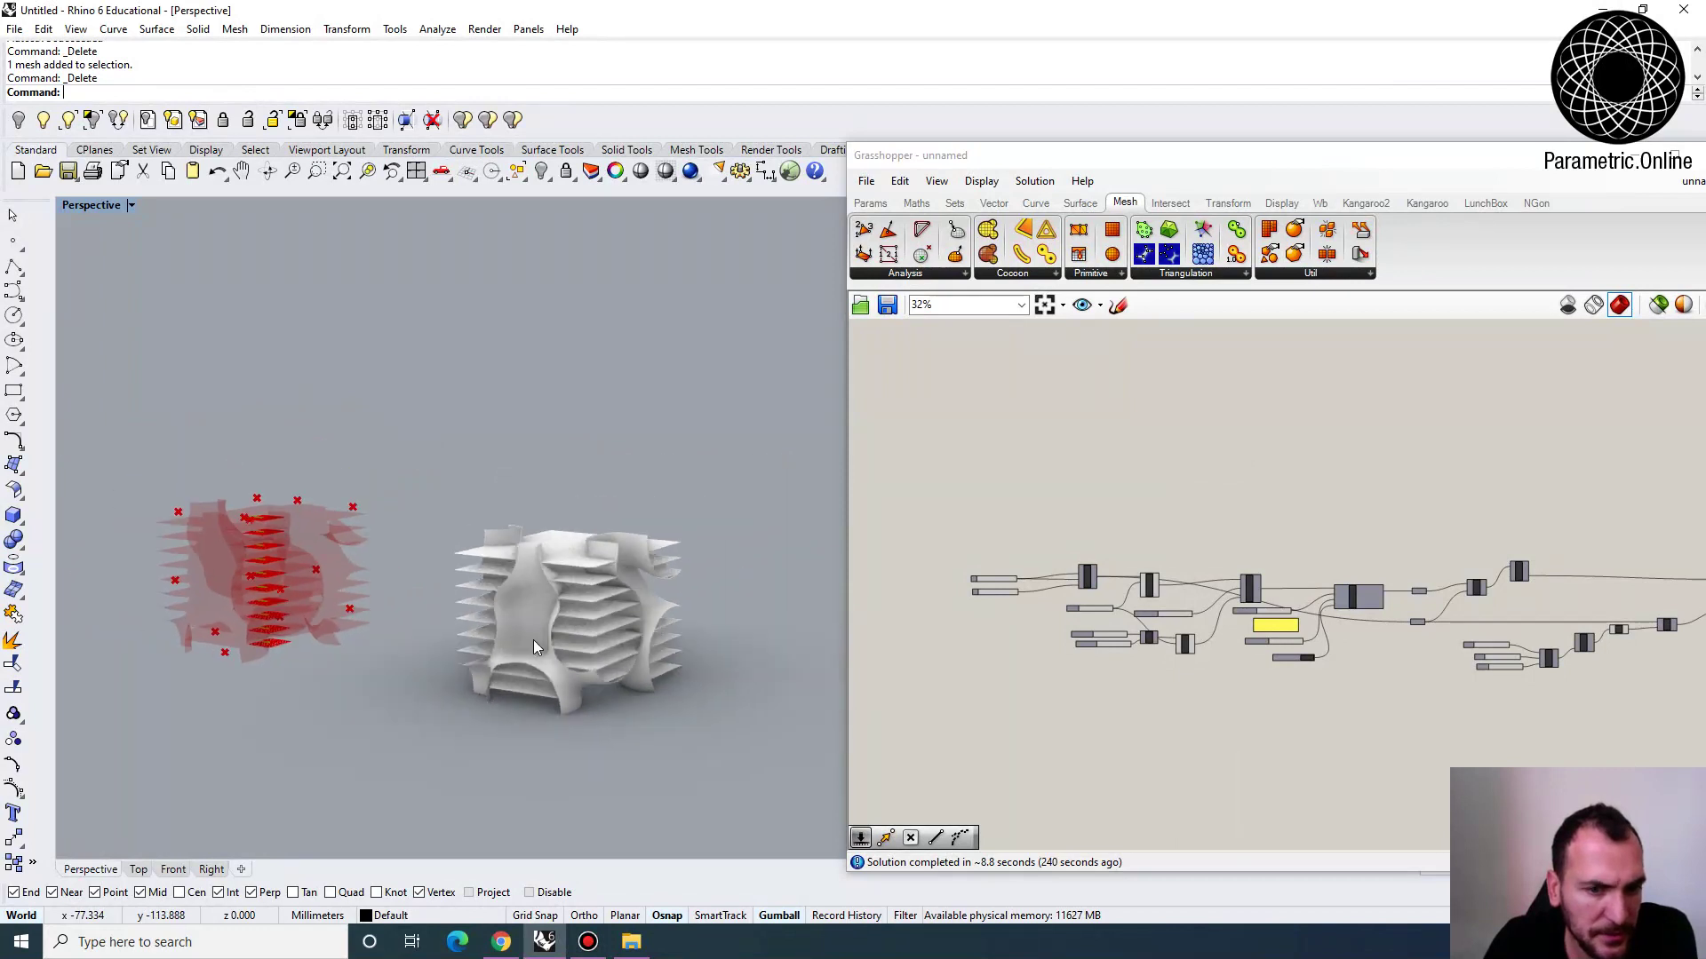
scroll(671, 613, "up", 3)
right_click_drag(679, 725, 542, 658)
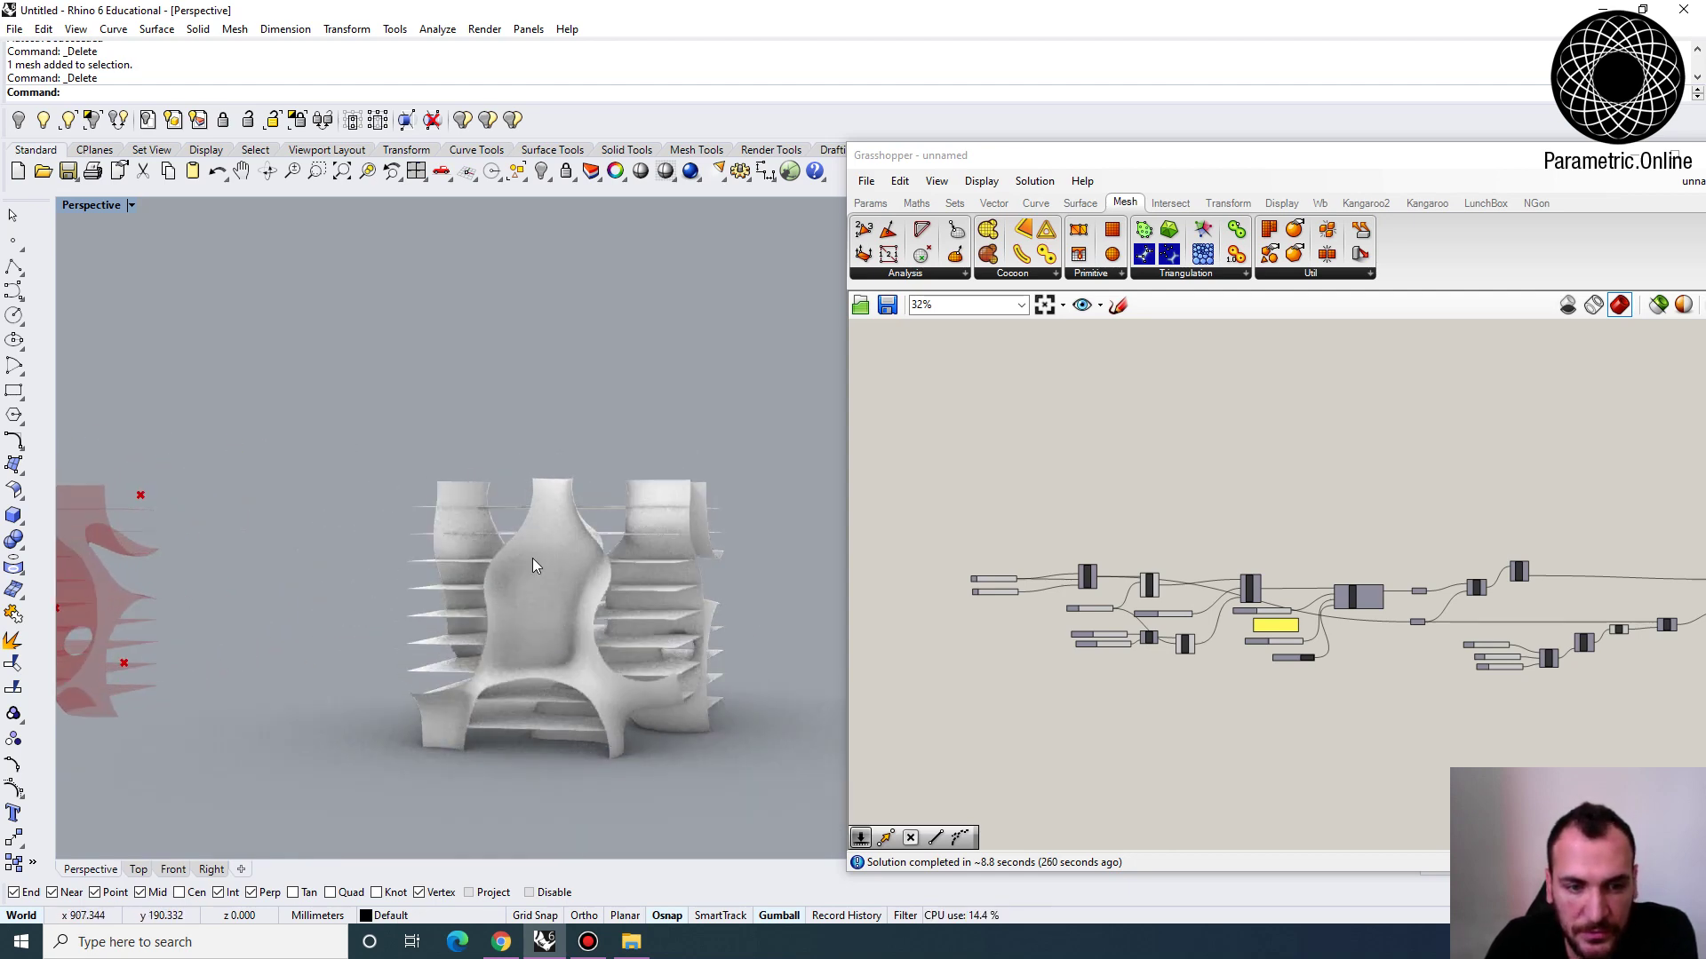
mouse_move(510, 575)
right_mouse_down()
mouse_move(479, 651)
mouse_move(540, 603)
mouse_move(576, 636)
mouse_move(453, 642)
mouse_move(514, 636)
mouse_move(480, 711)
mouse_move(462, 659)
mouse_move(389, 672)
right_mouse_up()
scroll(477, 642, "up", 5)
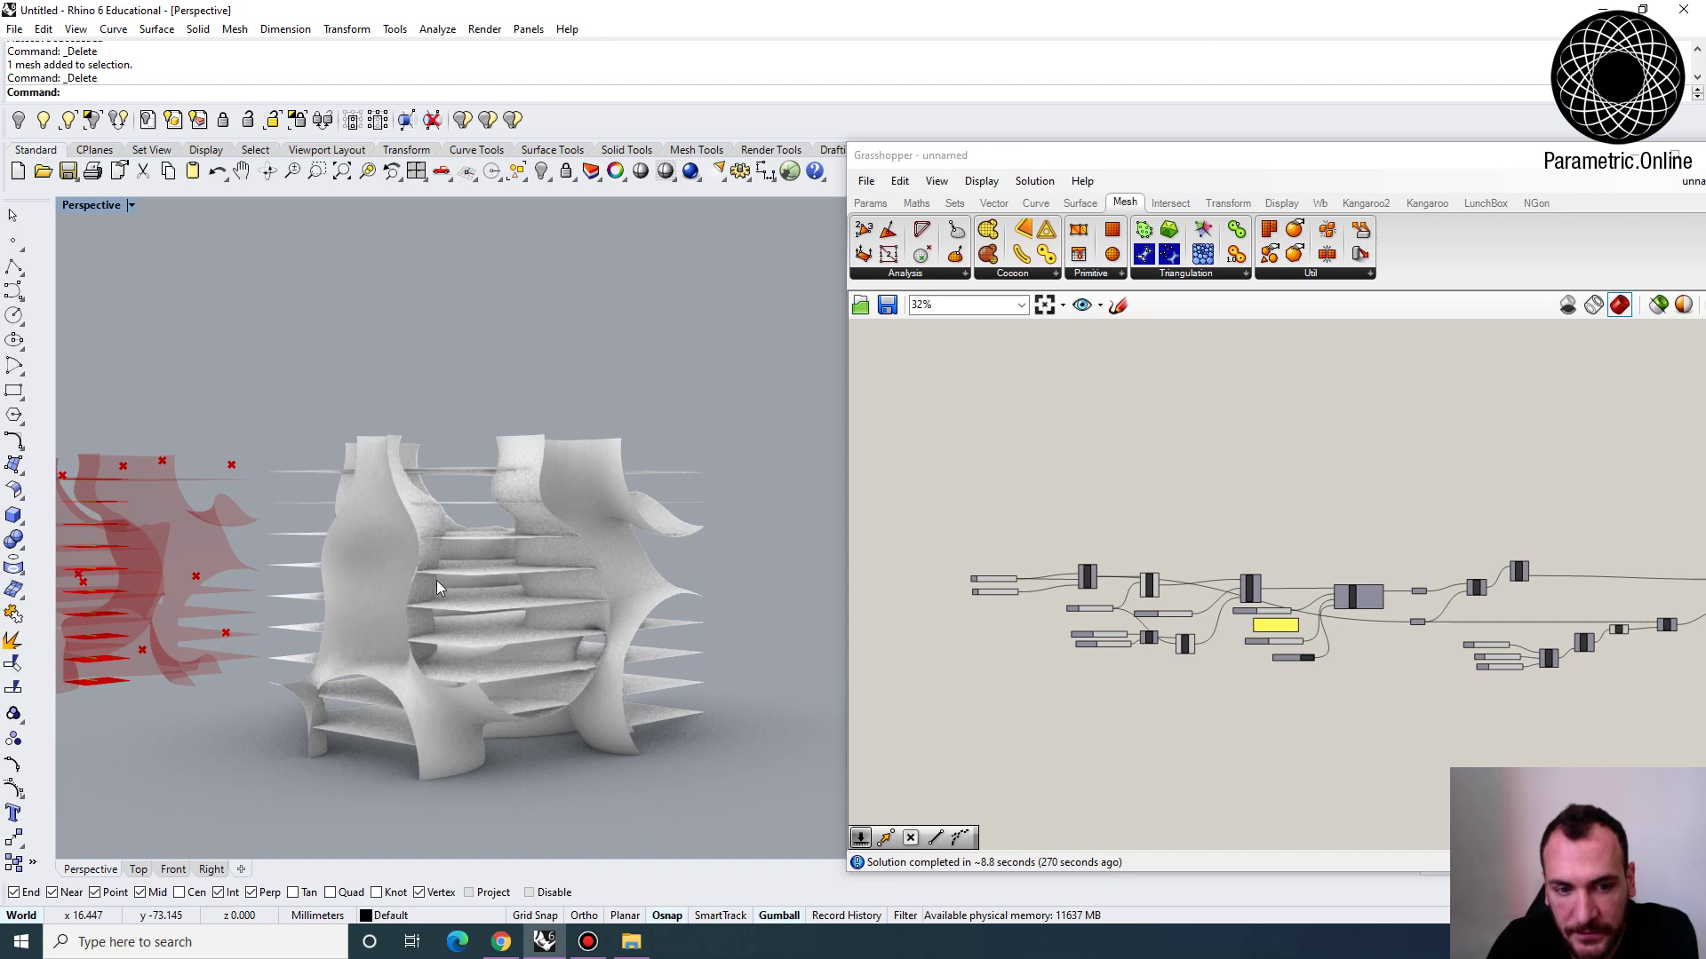
right_click_drag(437, 586, 495, 667)
right_click_drag(472, 563, 465, 780)
right_click_drag(360, 677, 533, 622)
right_click_drag(1235, 570, 1164, 560)
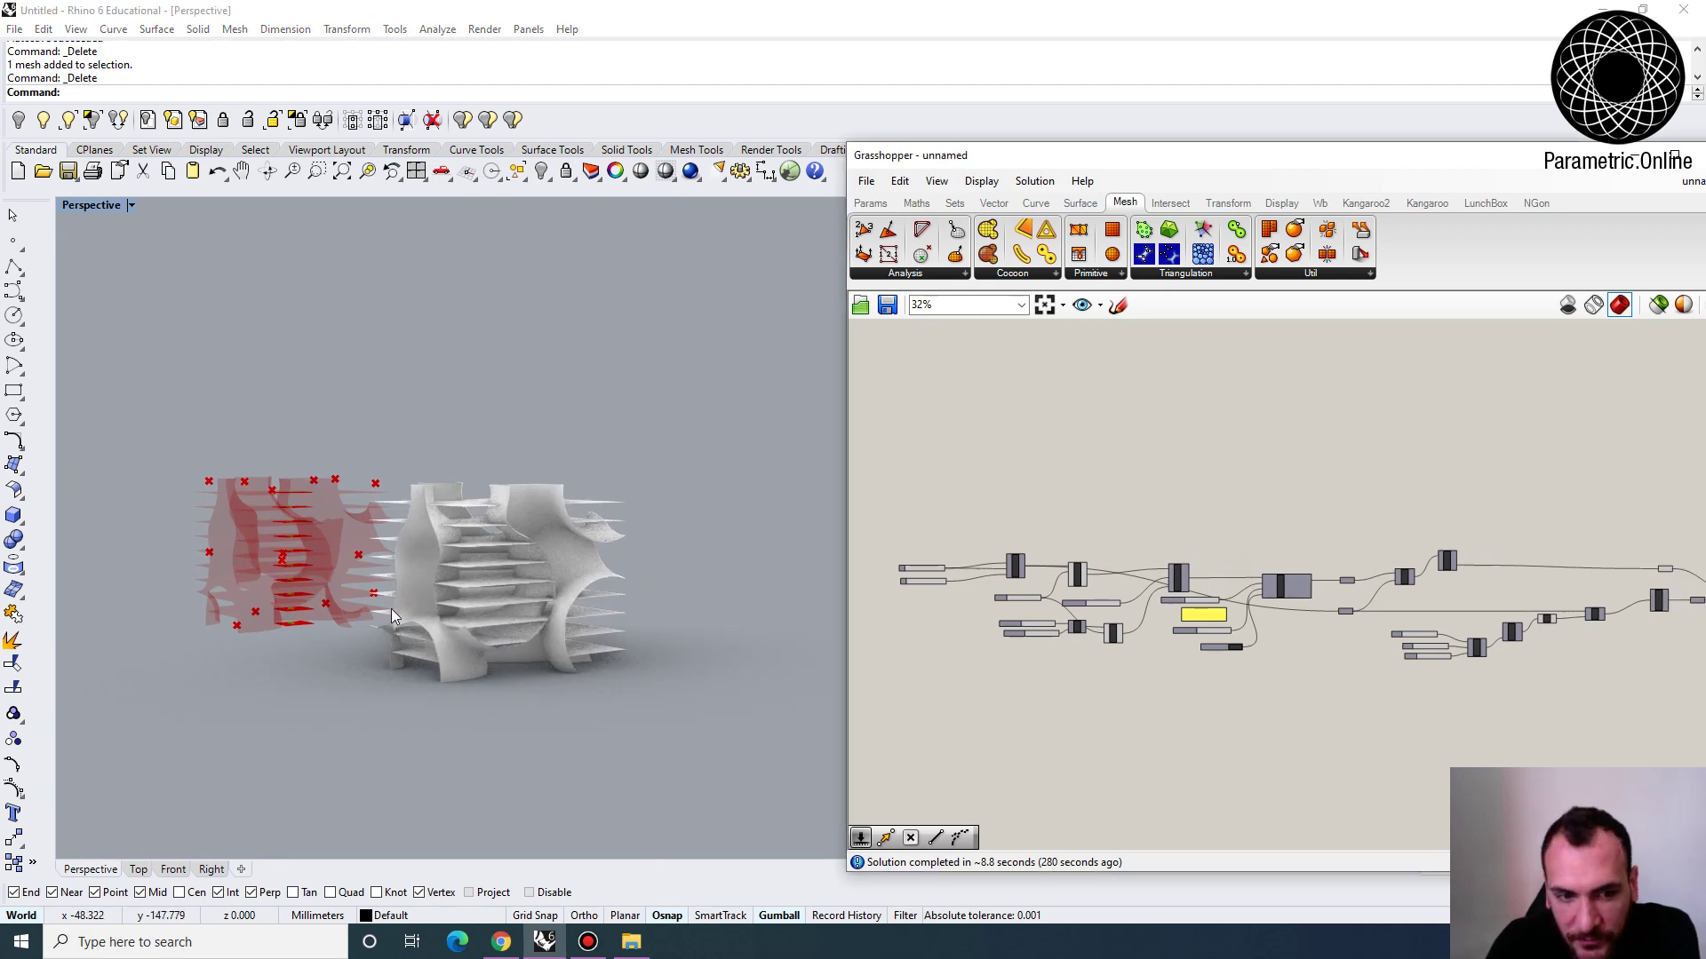
scroll(498, 587, "up", 5)
scroll(492, 608, "down", 6)
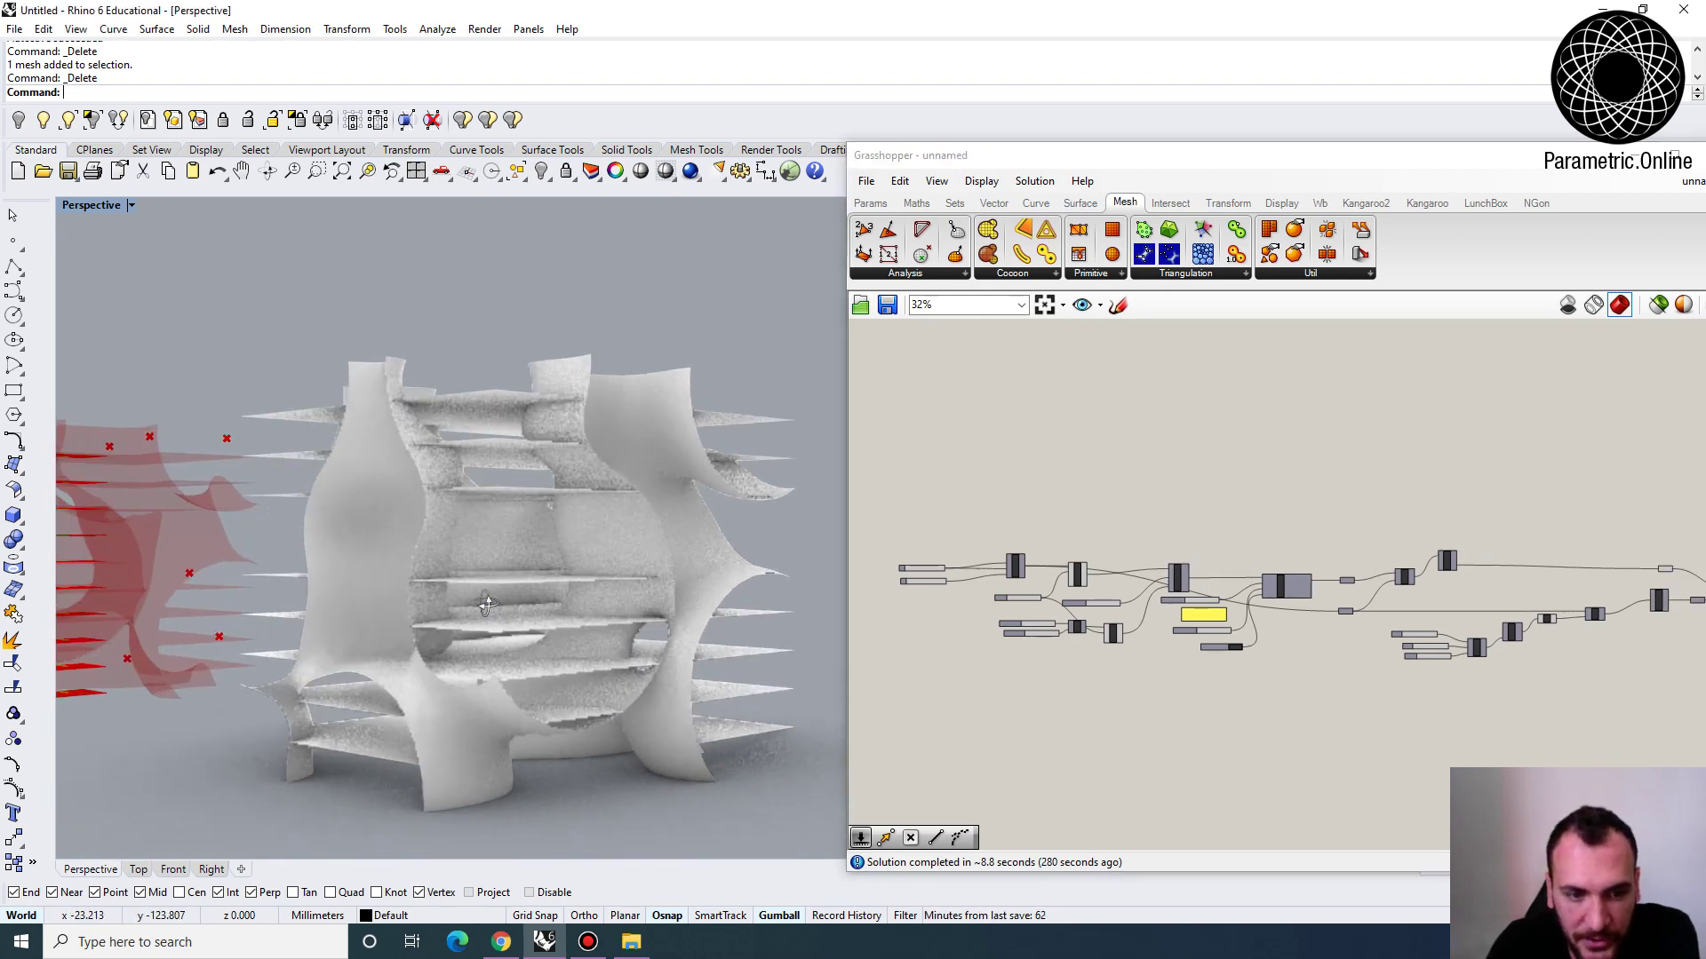
scroll(670, 626, "down", 2)
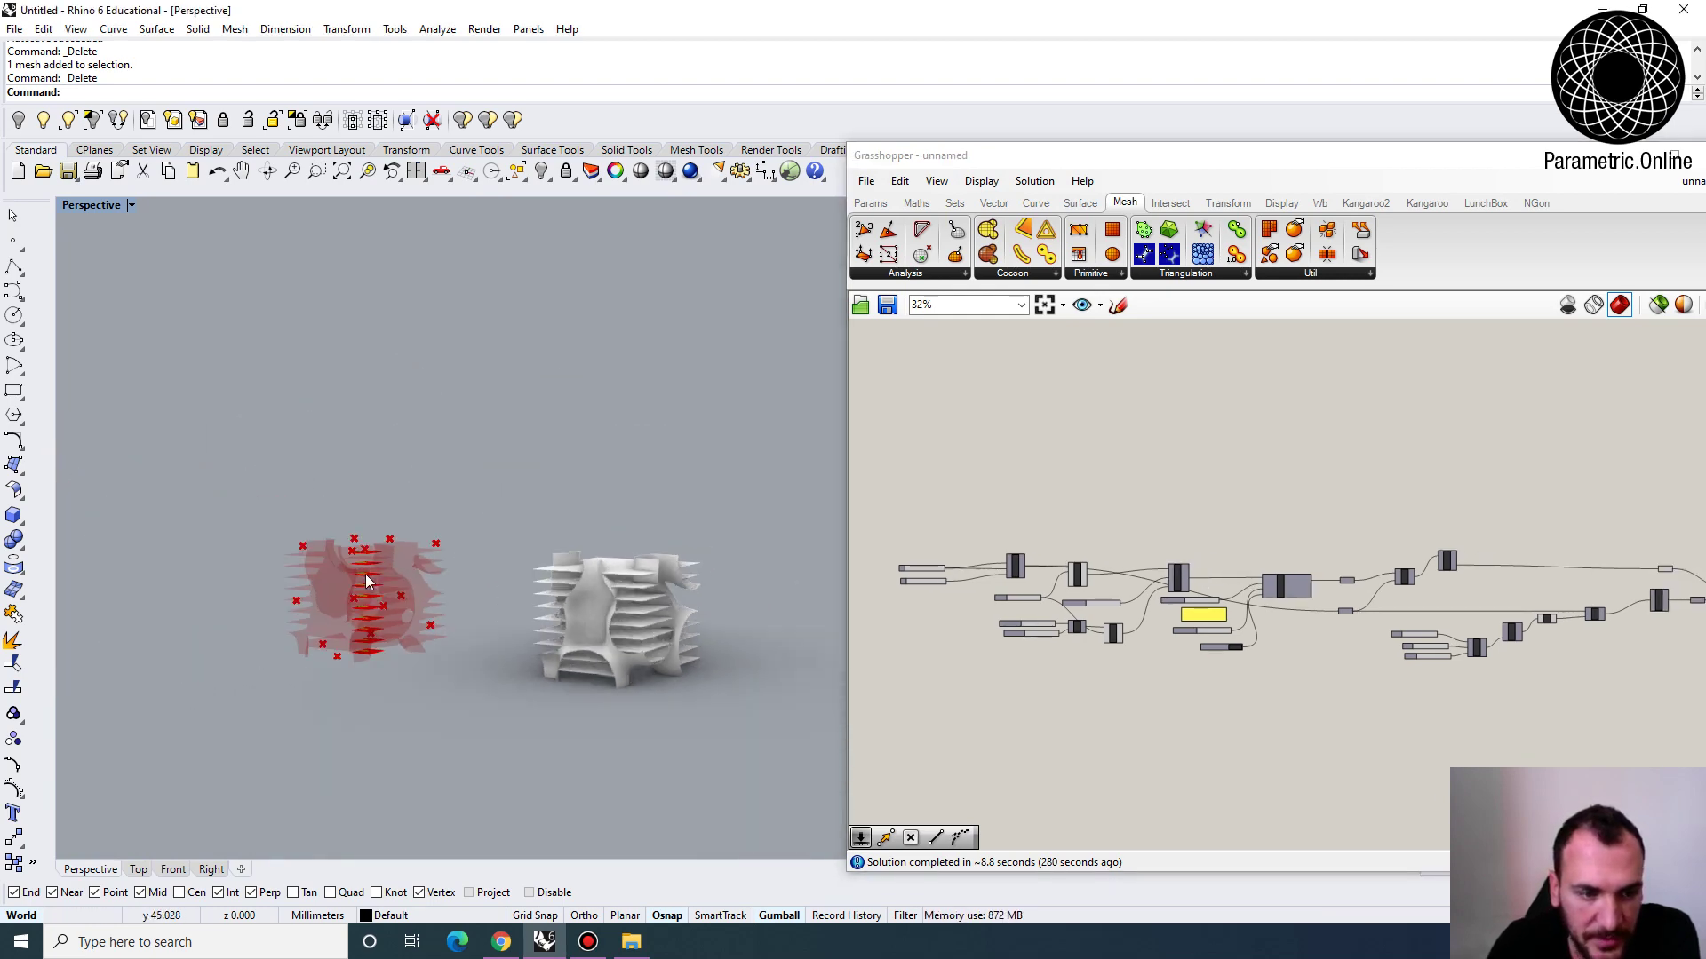
scroll(343, 616, "up", 5)
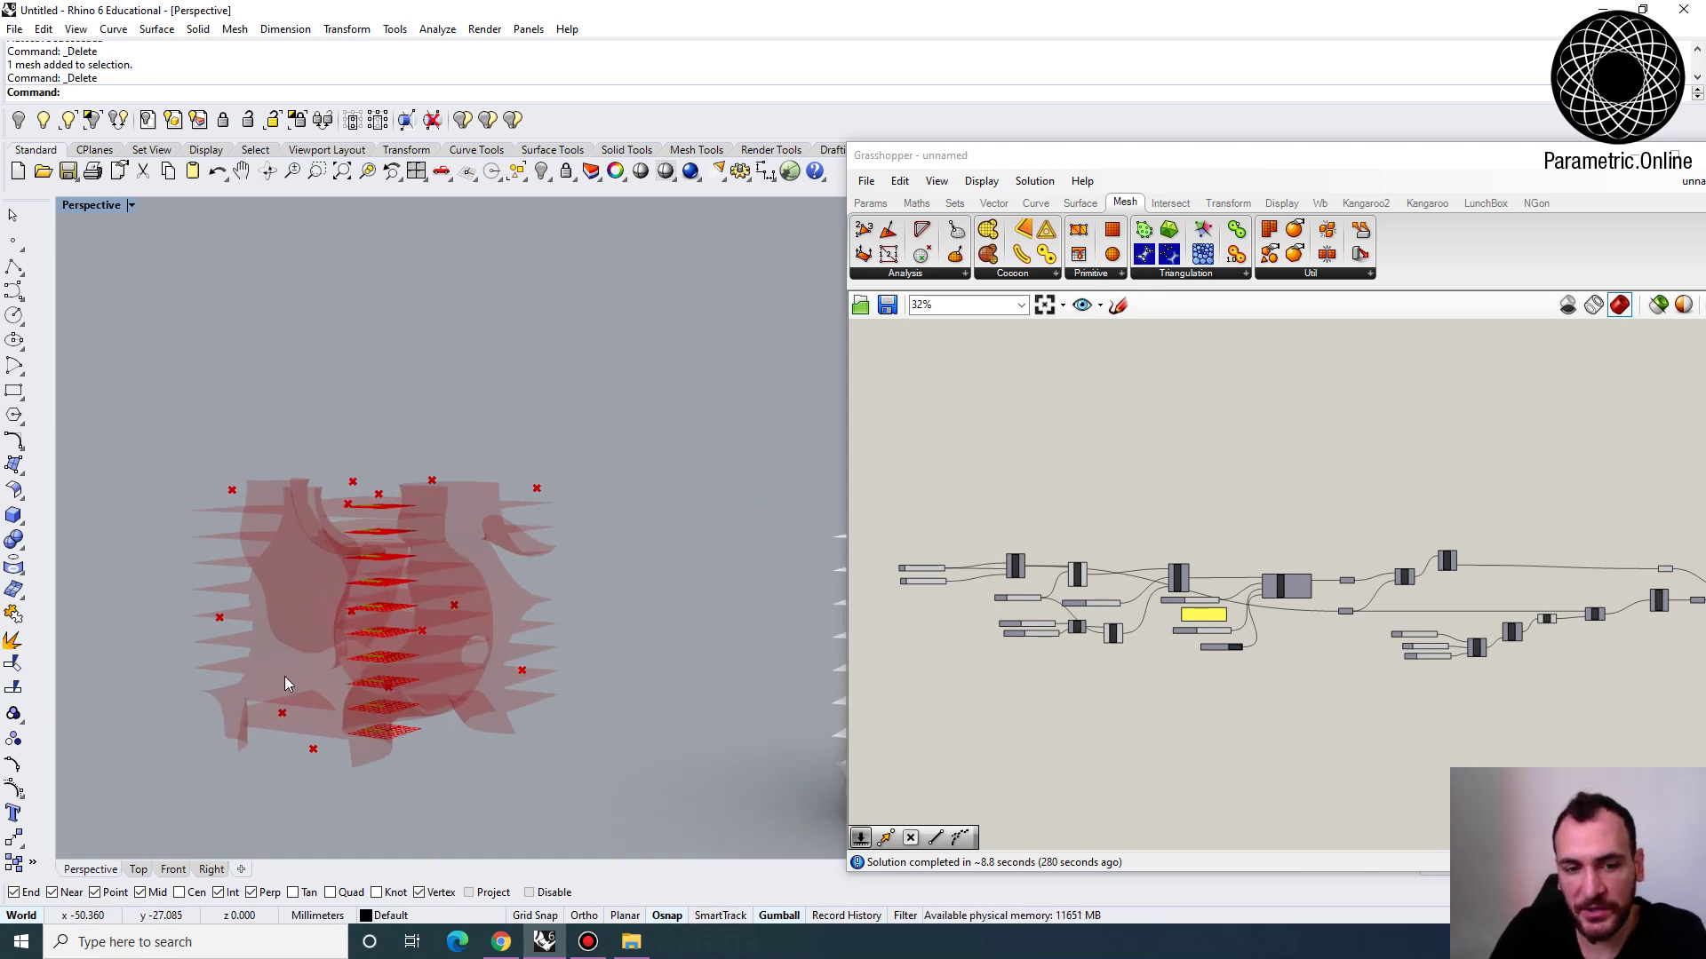
scroll(284, 675, "down", 5)
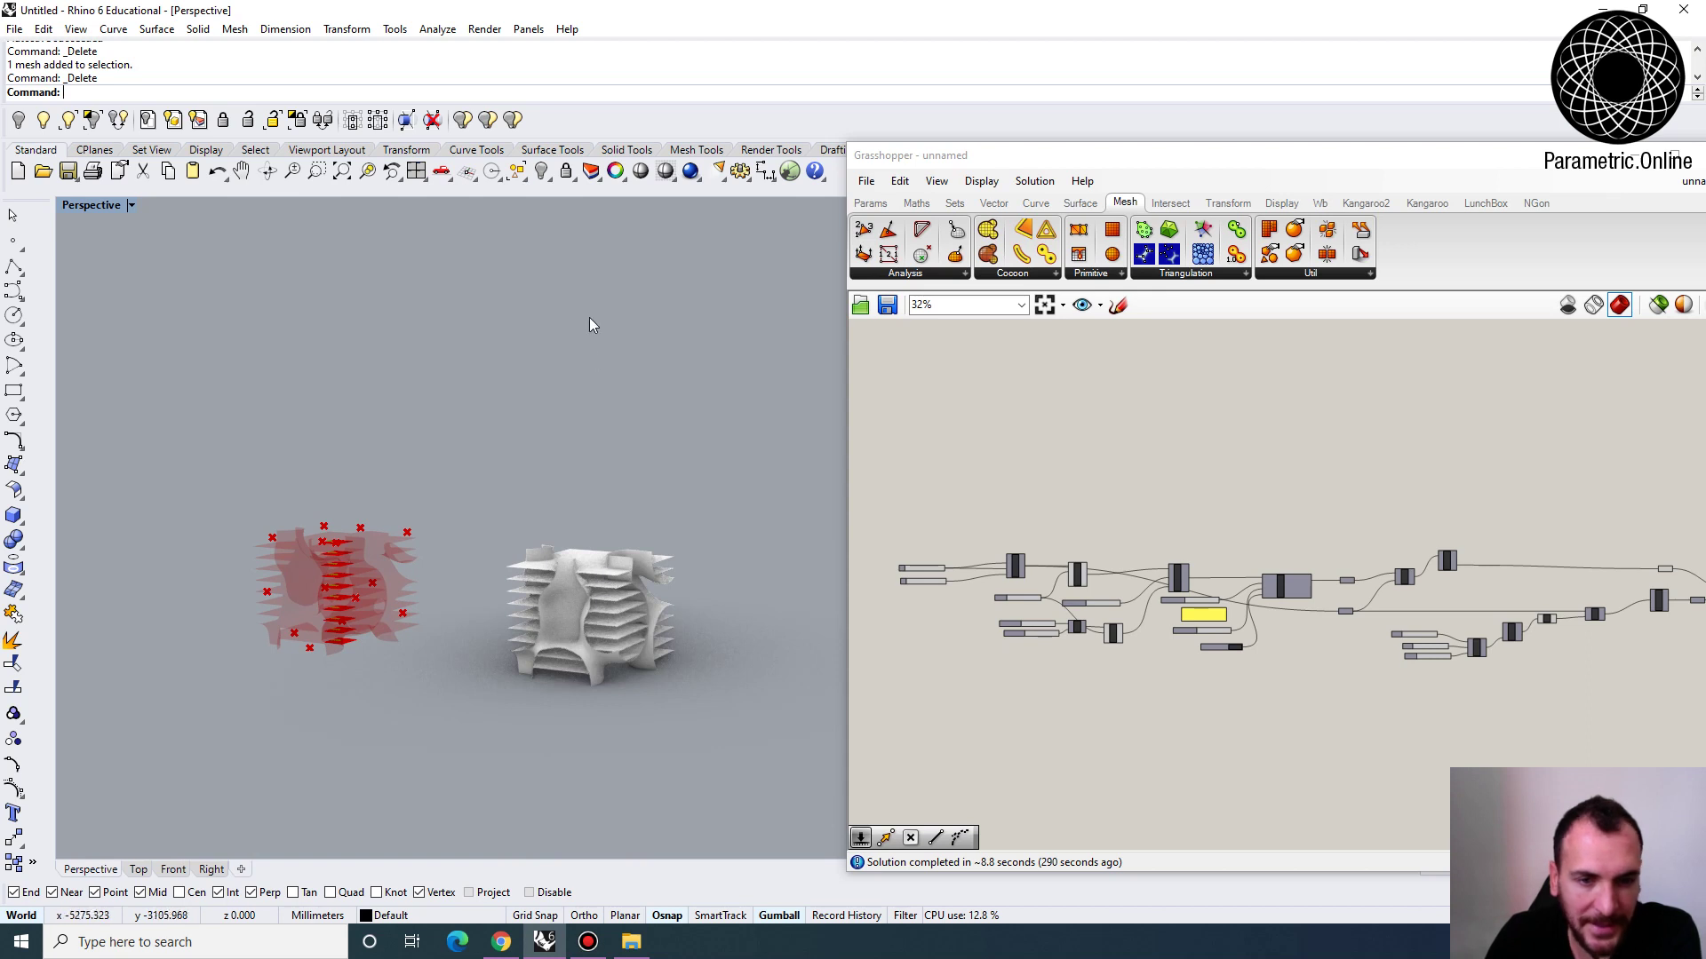
right_click_drag(620, 604, 573, 626)
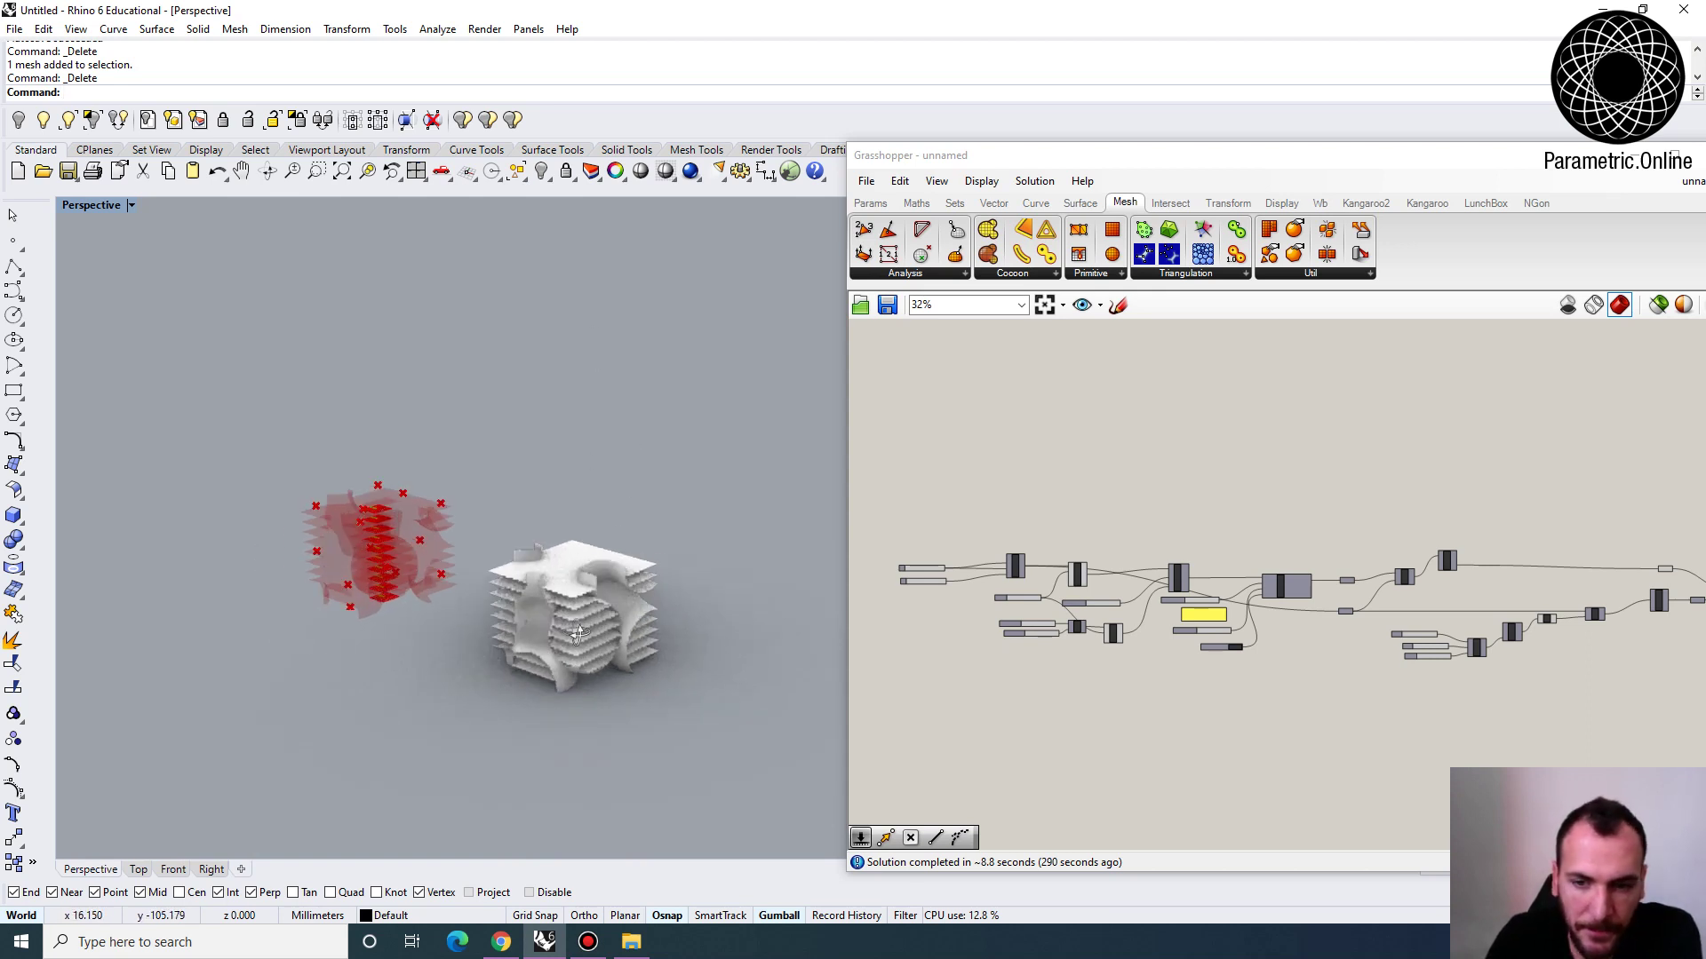
Delete the white baked meshes of the example building from the Rhino scene
right_click_drag(1021, 583, 1029, 553)
scroll(1029, 553, "up", 3)
left_click_drag(657, 769, 494, 503)
key("Delete")
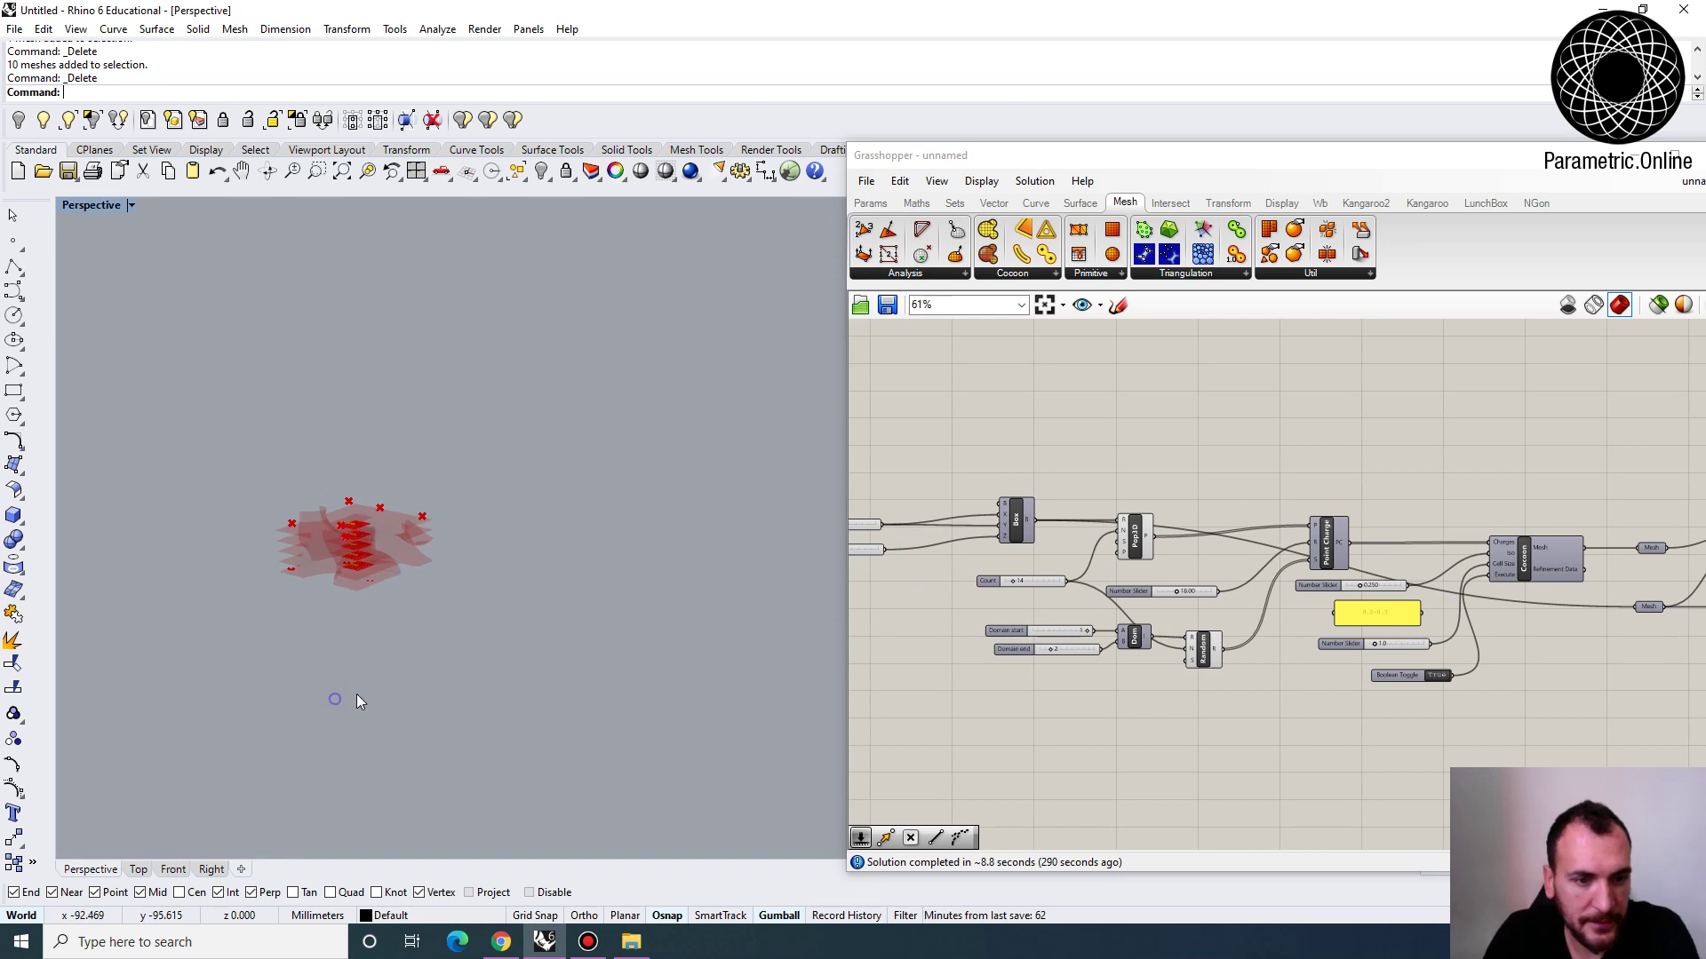
Disable the Box component in the existing definition and start a new empty Grasshopper document
left_click(1017, 514)
right_click(1017, 514)
left_click(1067, 566)
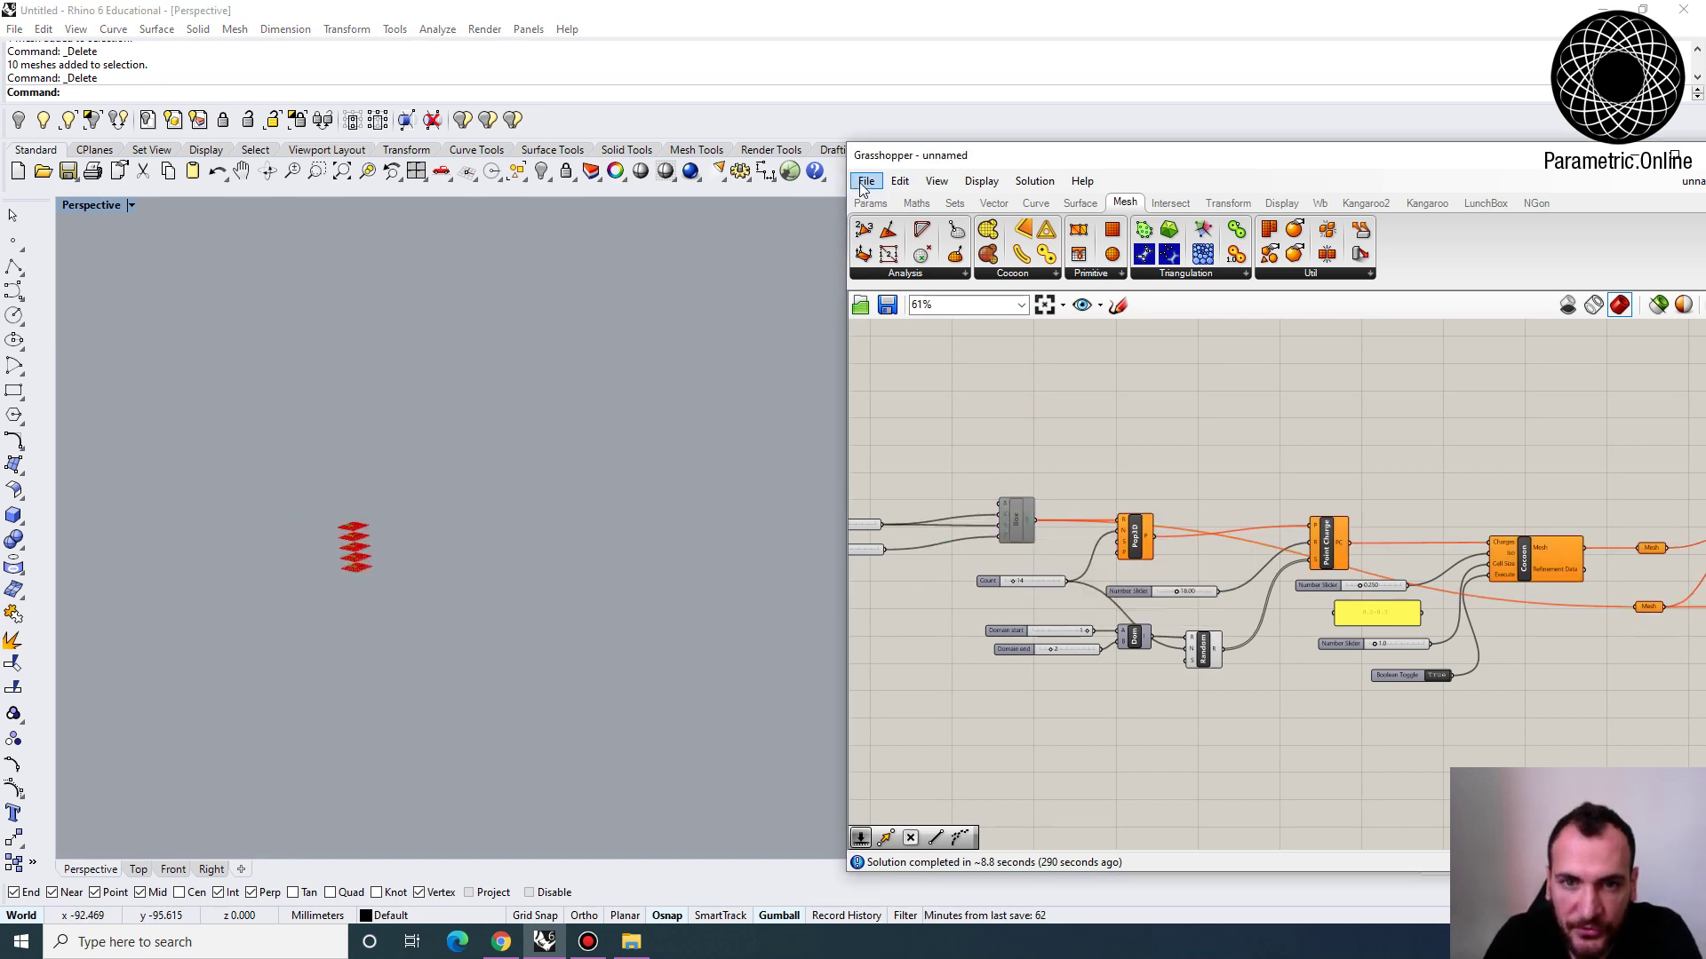
left_click(867, 180)
left_click(897, 197)
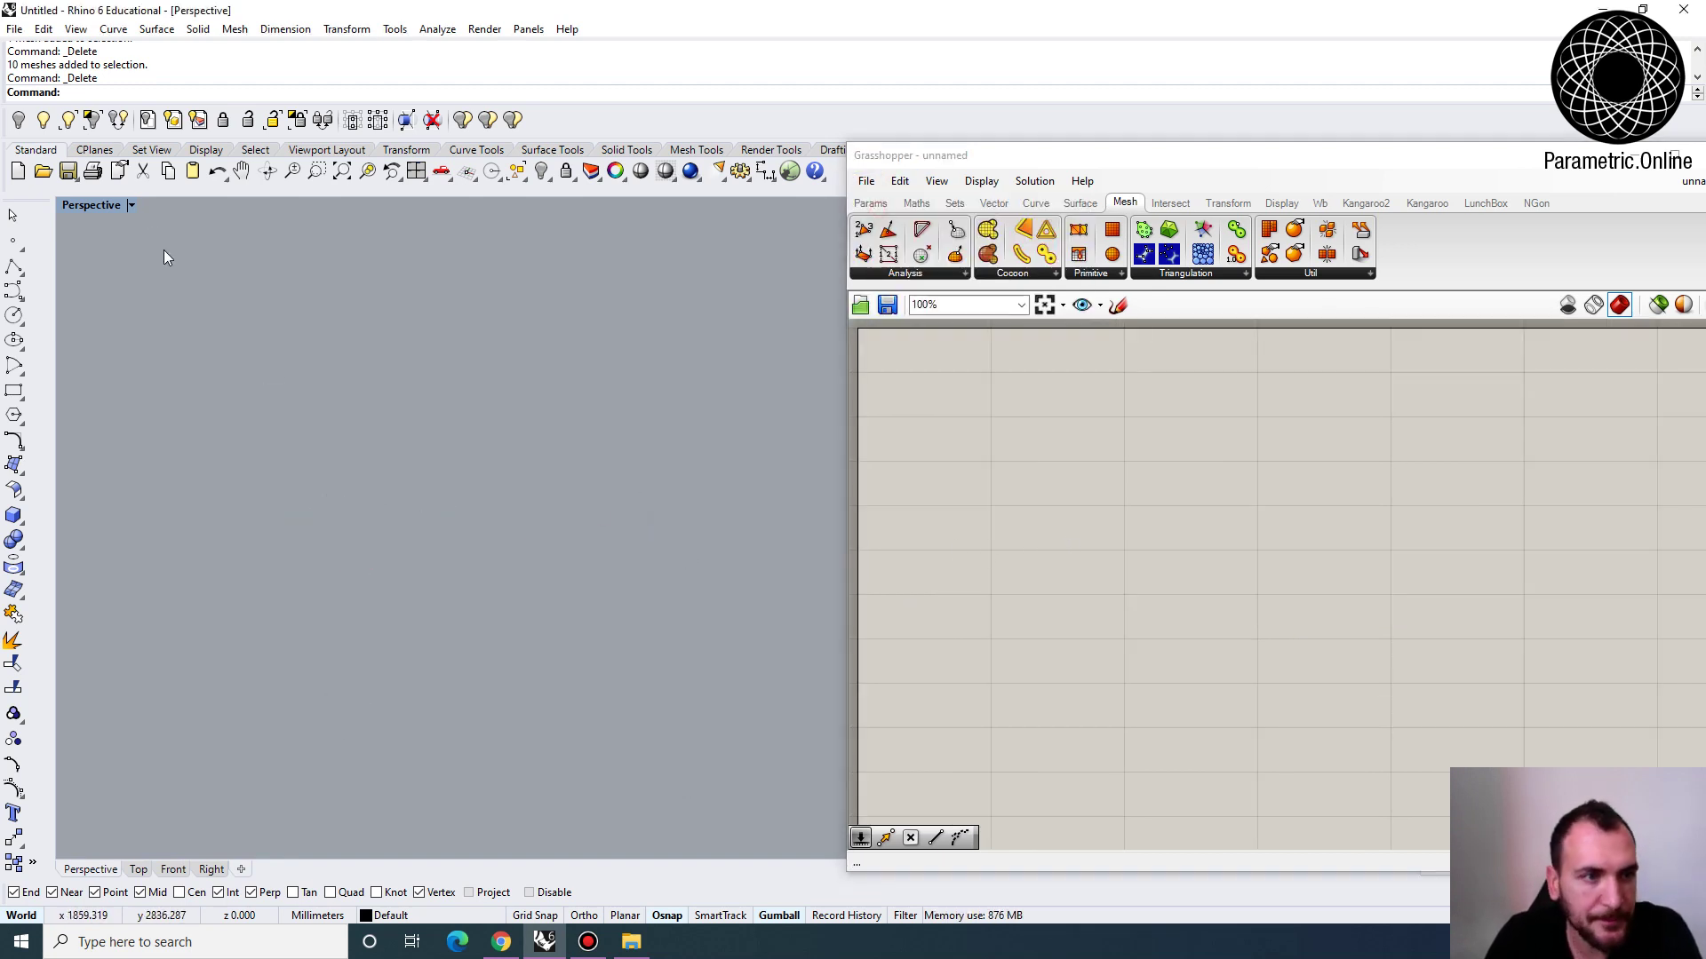
Turn on the grid, grid axes and world axes in the Perspective viewport with the Grid command
left_click(101, 204)
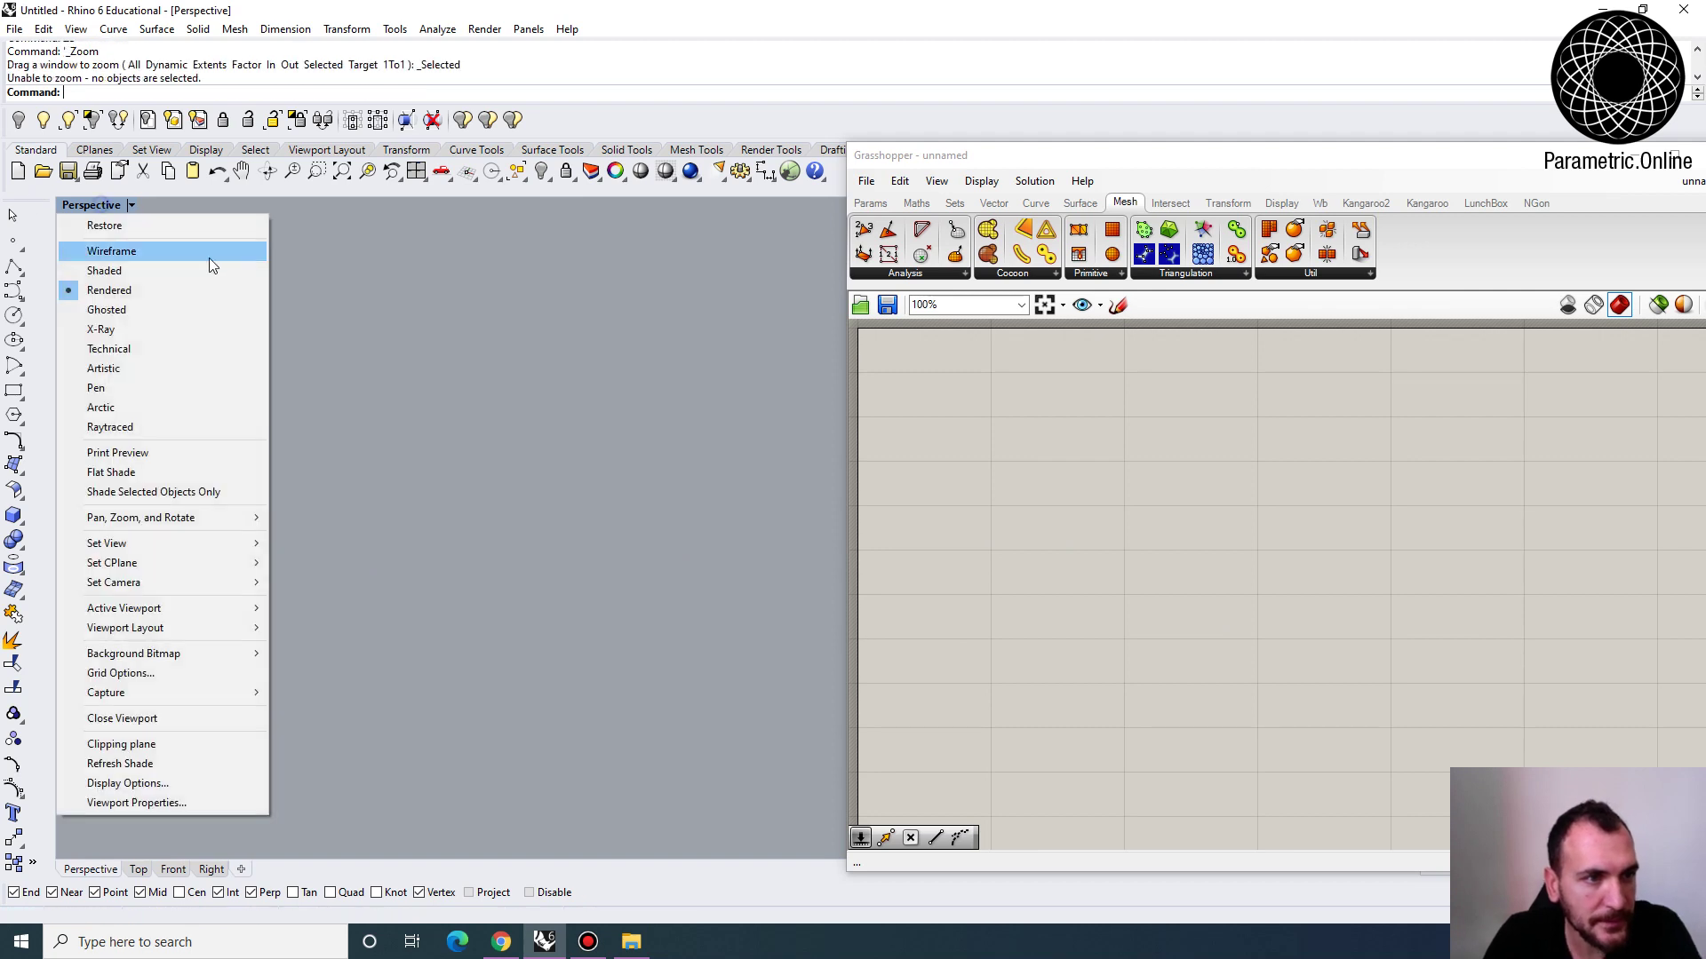
left_click(297, 265)
type("grid")
key("Return")
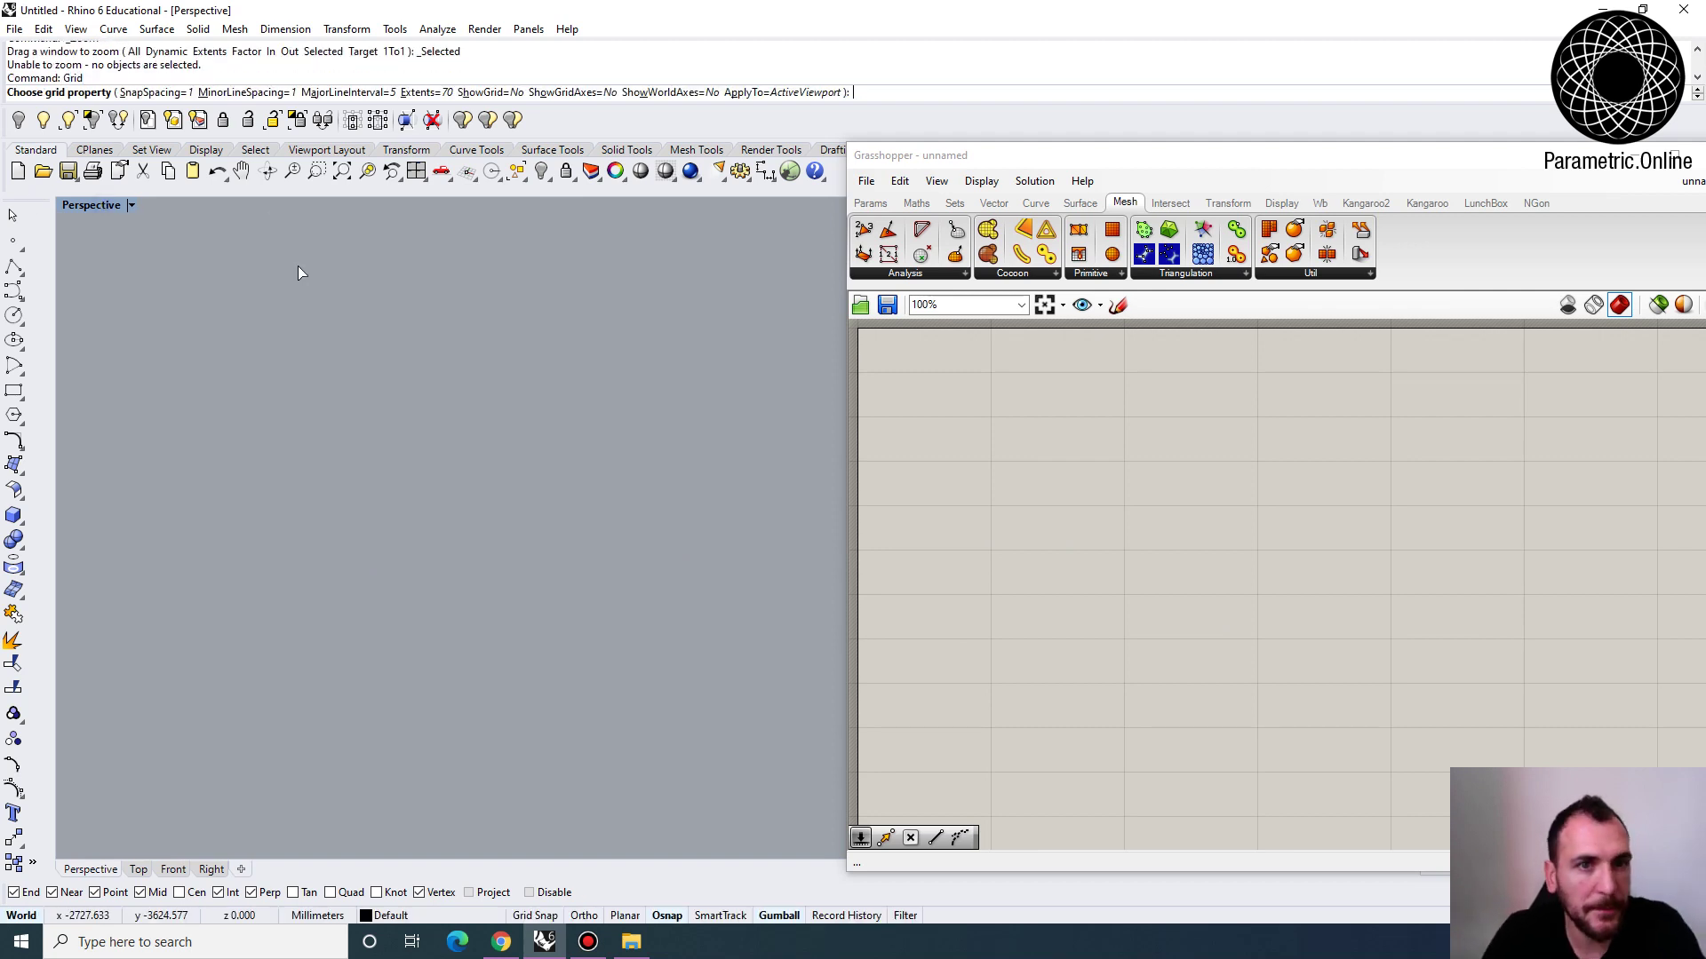
left_click(568, 92)
left_click(651, 94)
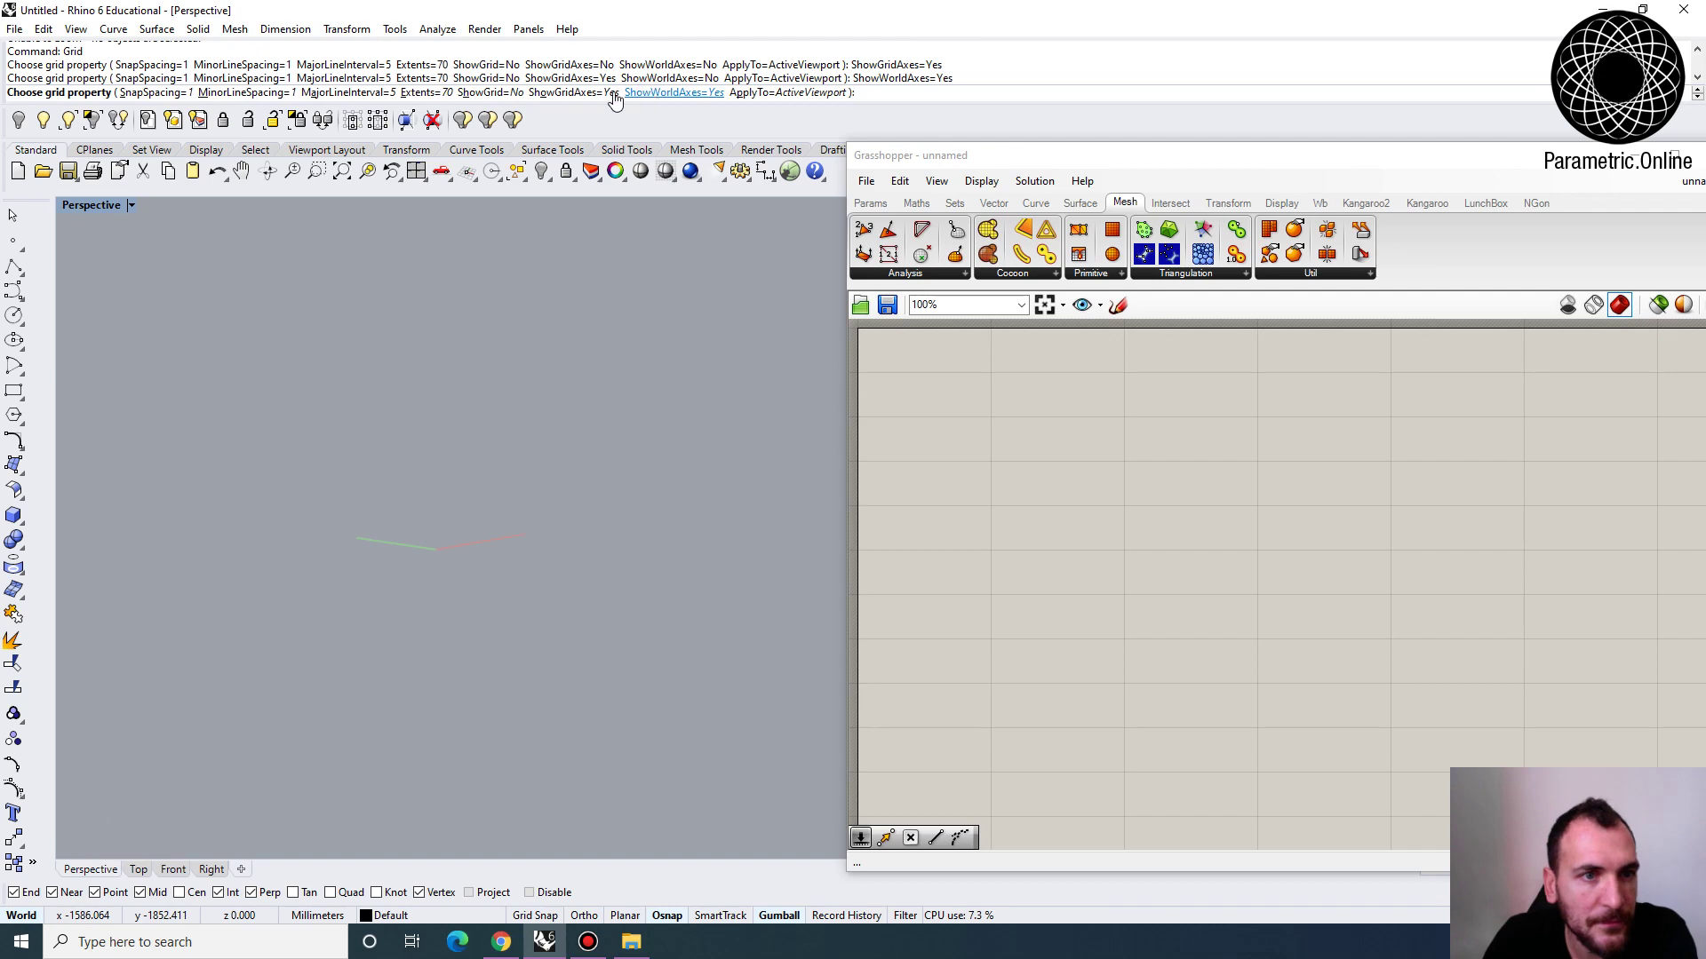
left_click(486, 92)
scroll(429, 515, "up", 5)
scroll(428, 513, "up", 3)
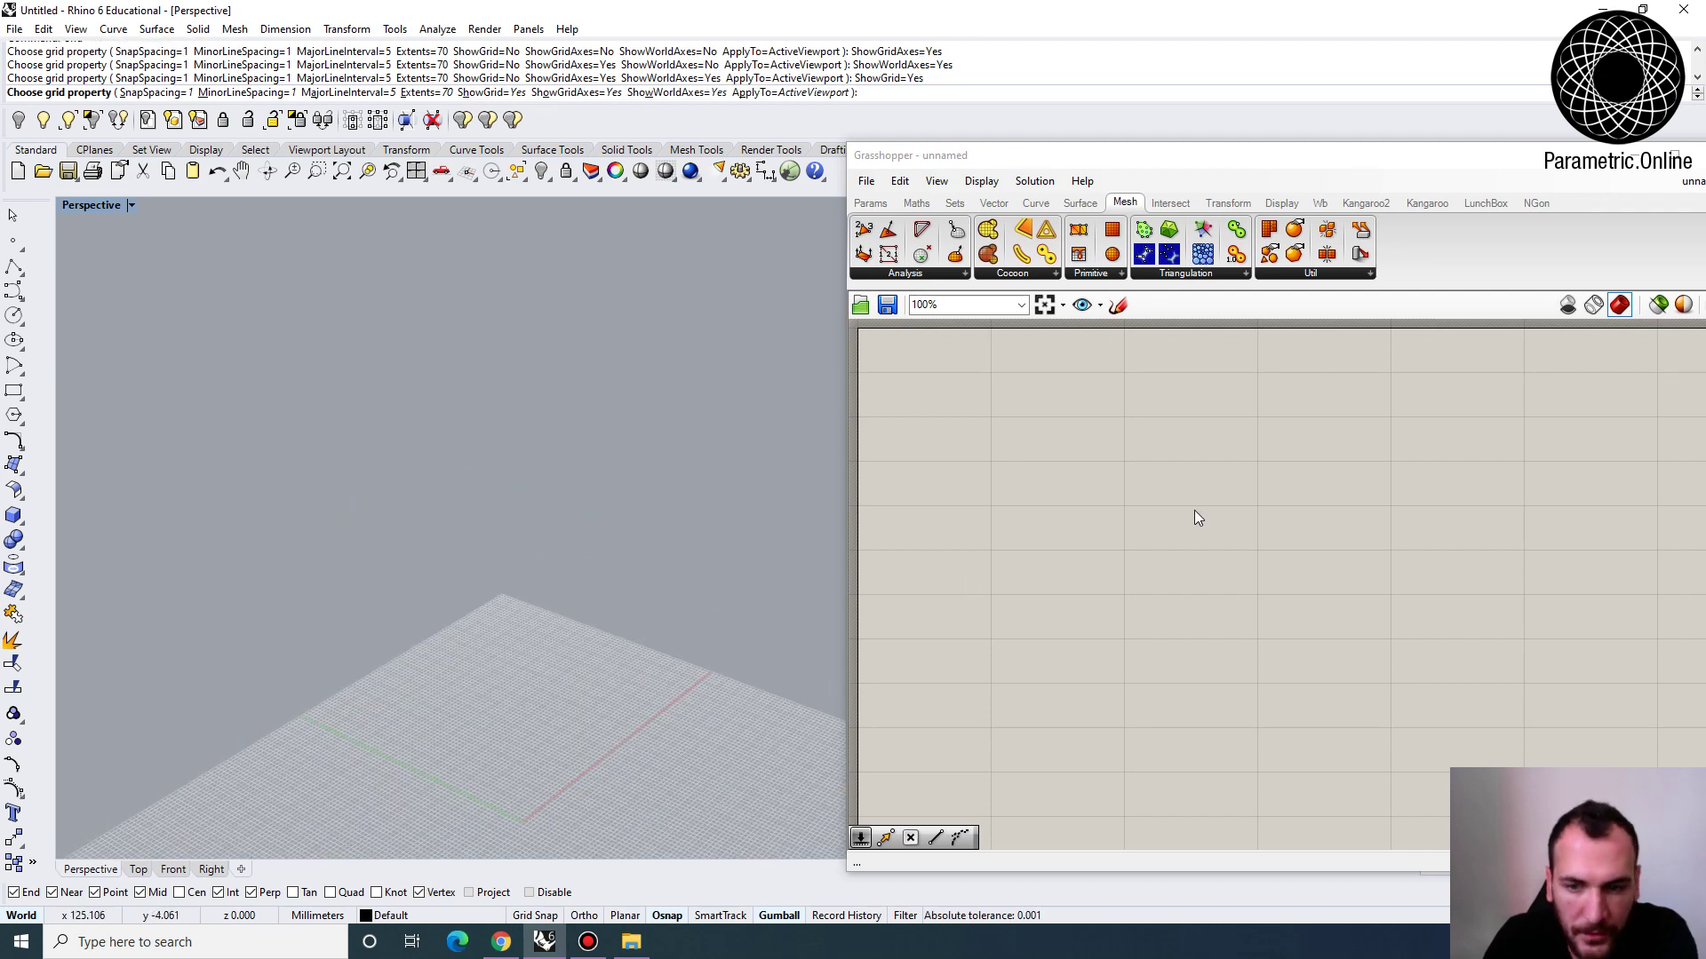
left_click(1196, 516)
right_click_drag(524, 659, 483, 663)
scroll(481, 589, "down", 5)
right_click_drag(481, 589, 517, 699)
scroll(525, 693, "up", 1)
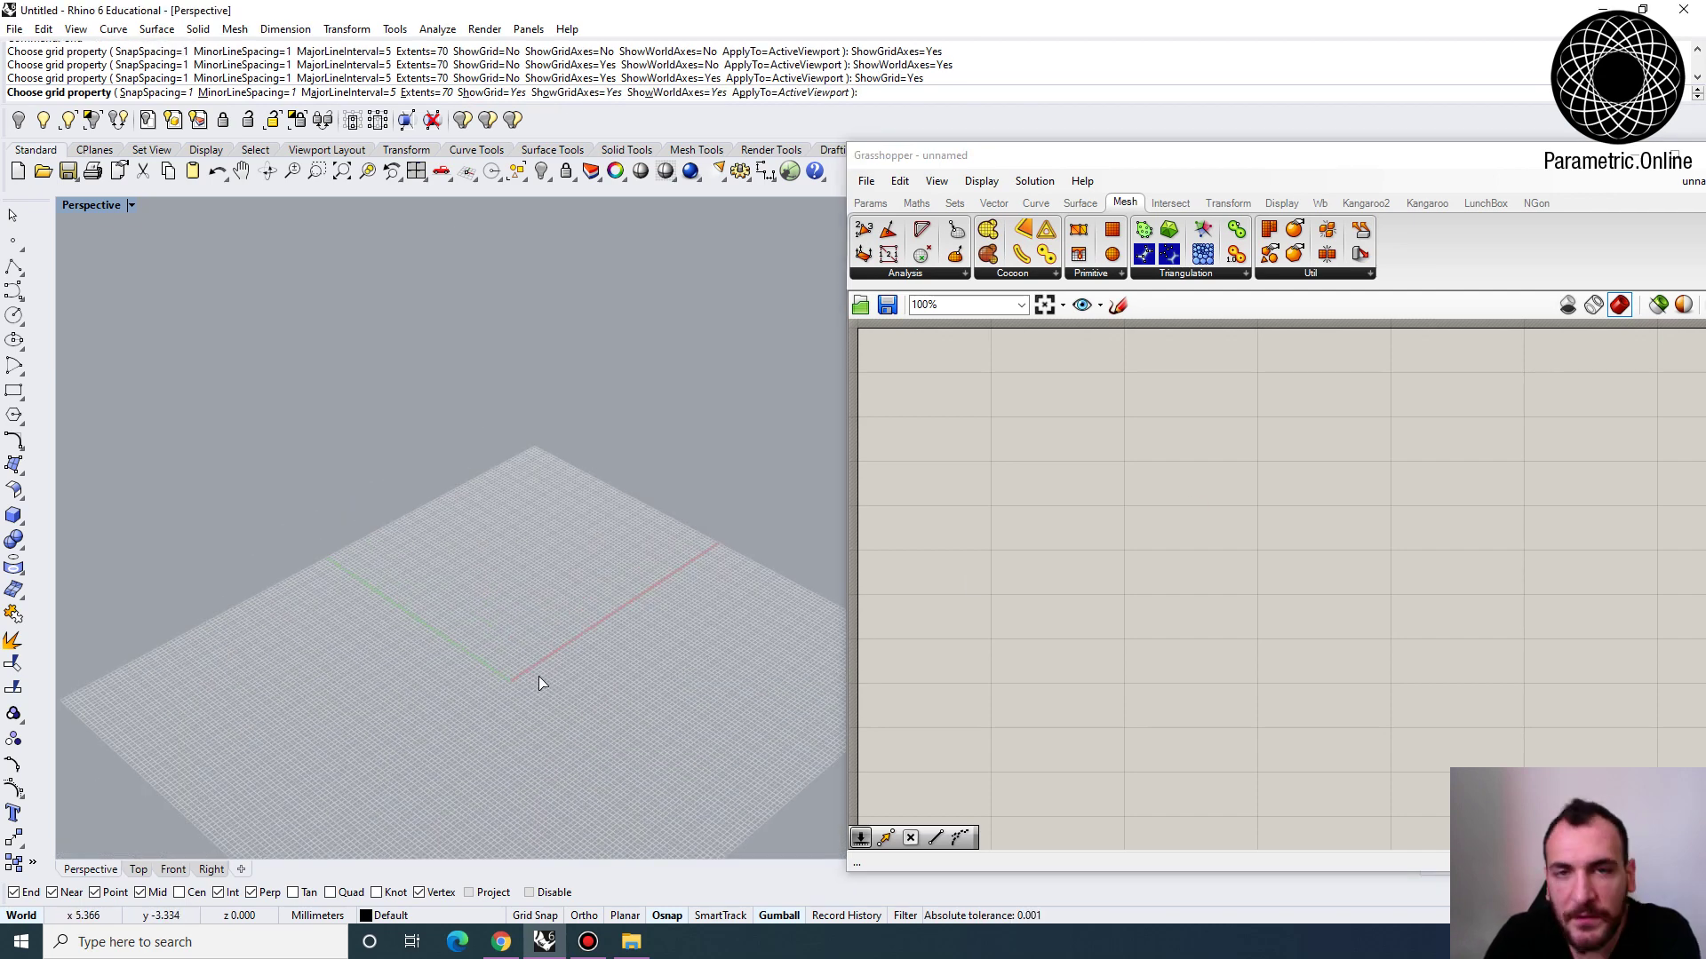
scroll(537, 702, "up", 2)
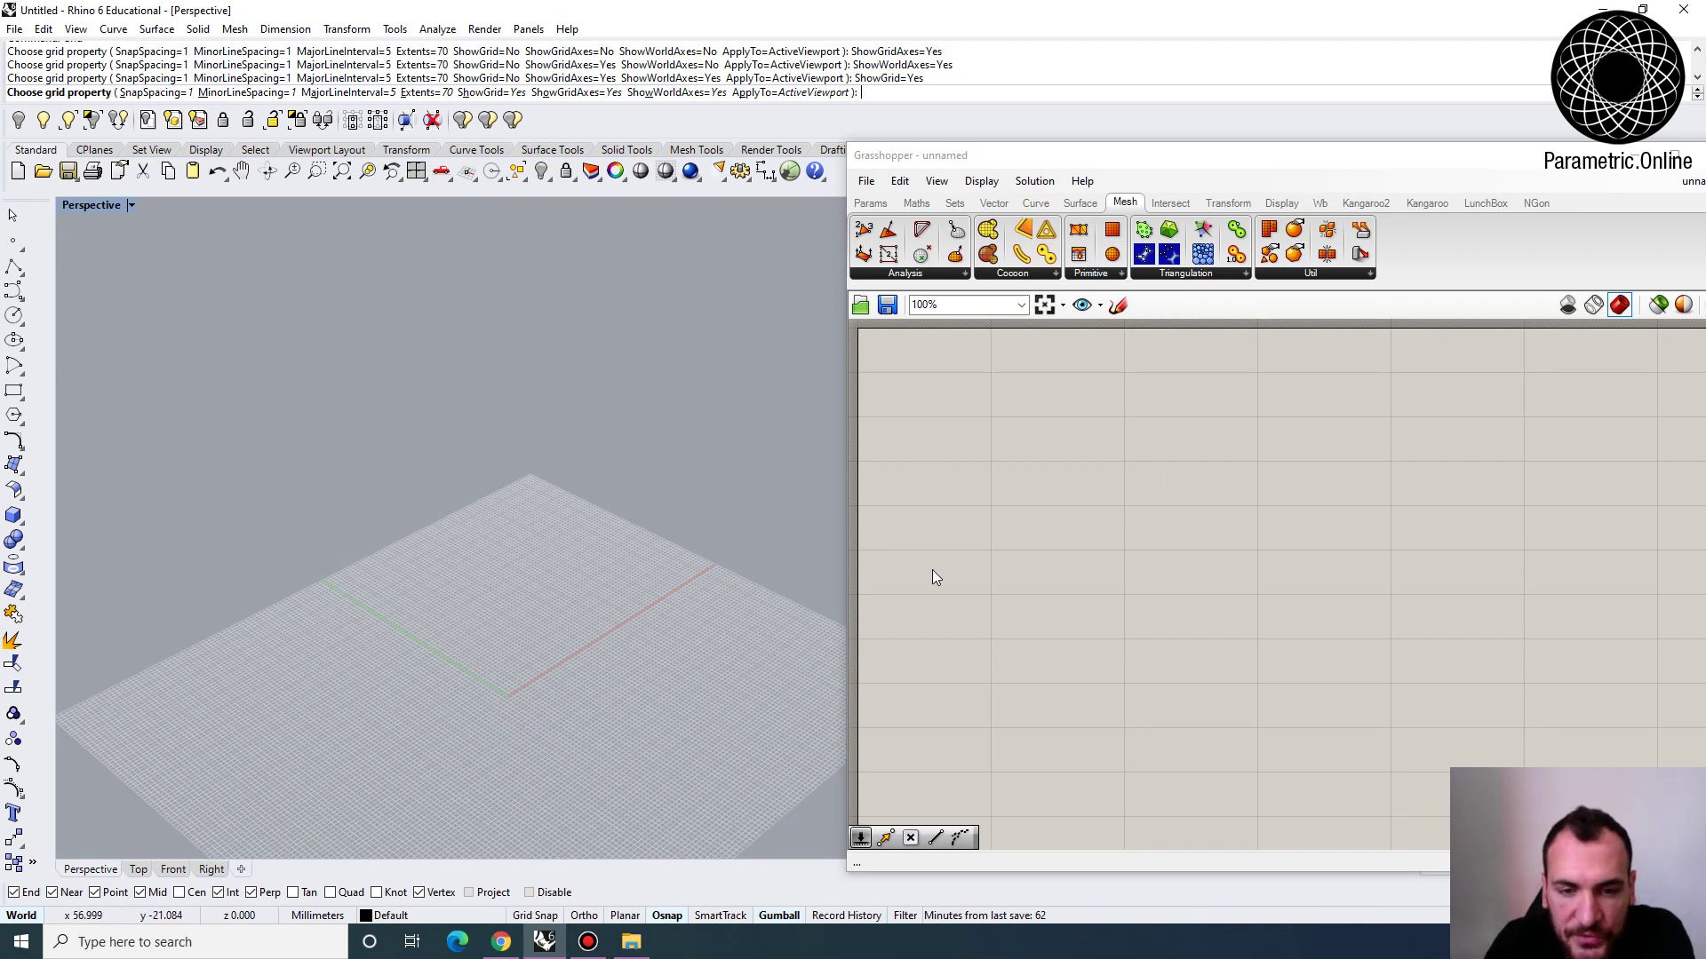
Place a Domain Box component on the Grasshopper canvas and inspect its base plane and X, Y and Z domain inputs
left_click(1218, 516)
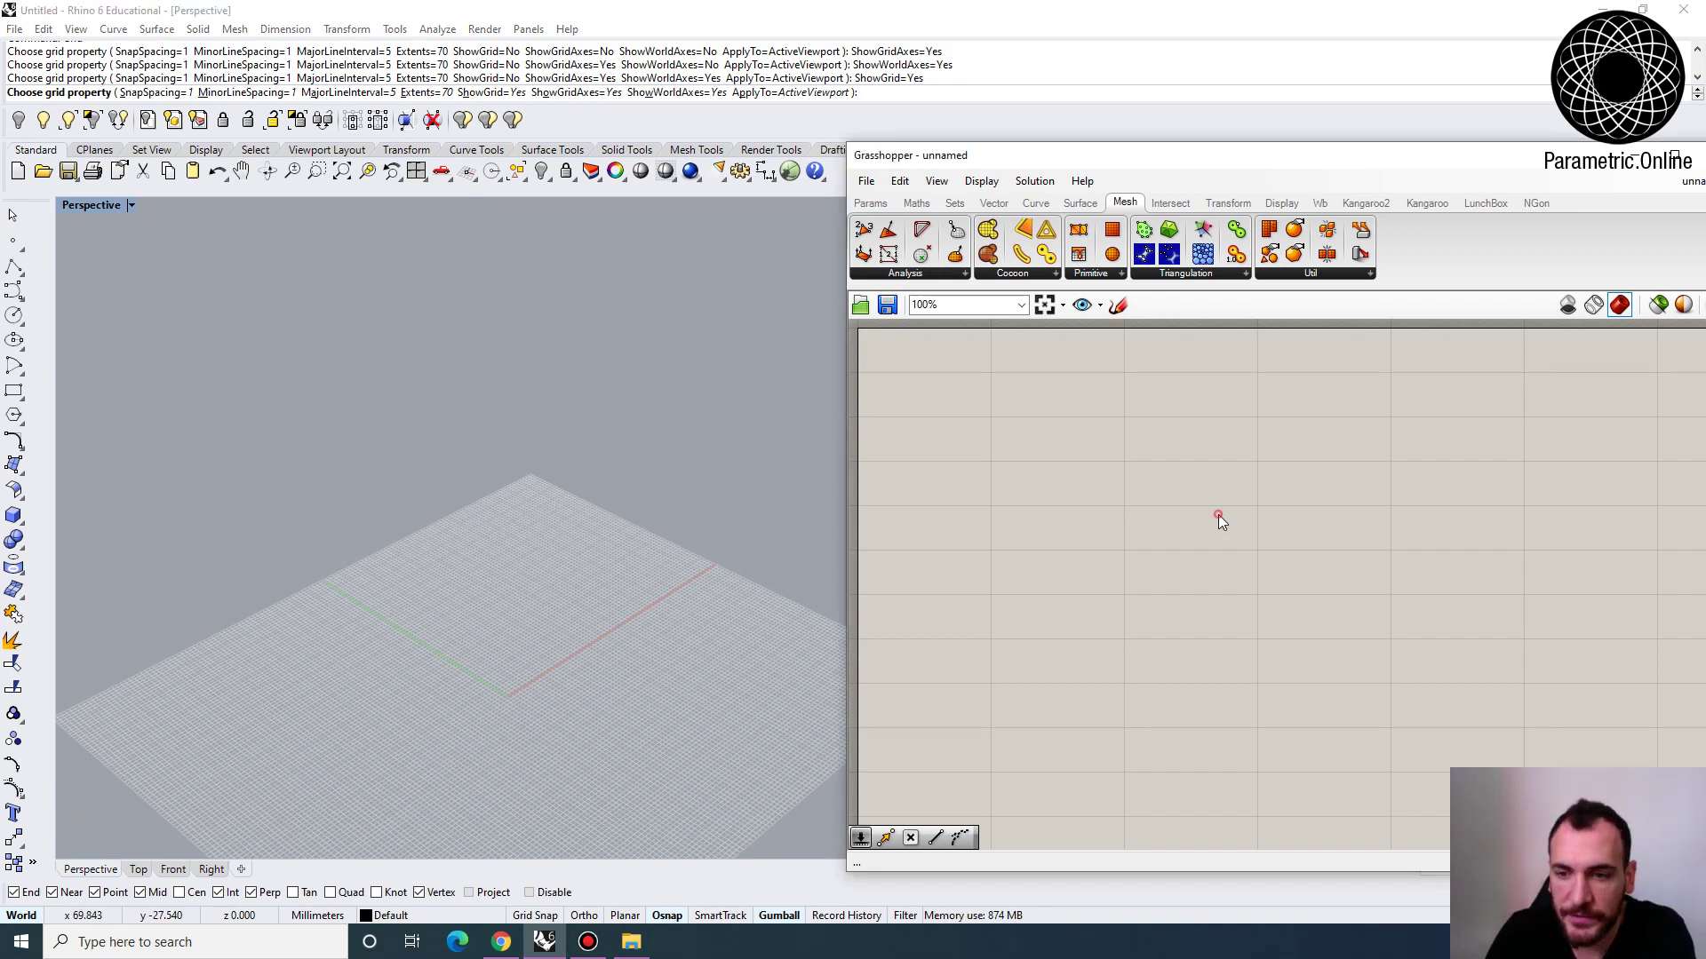
left_click(1204, 581)
double_click(1224, 574)
type("box")
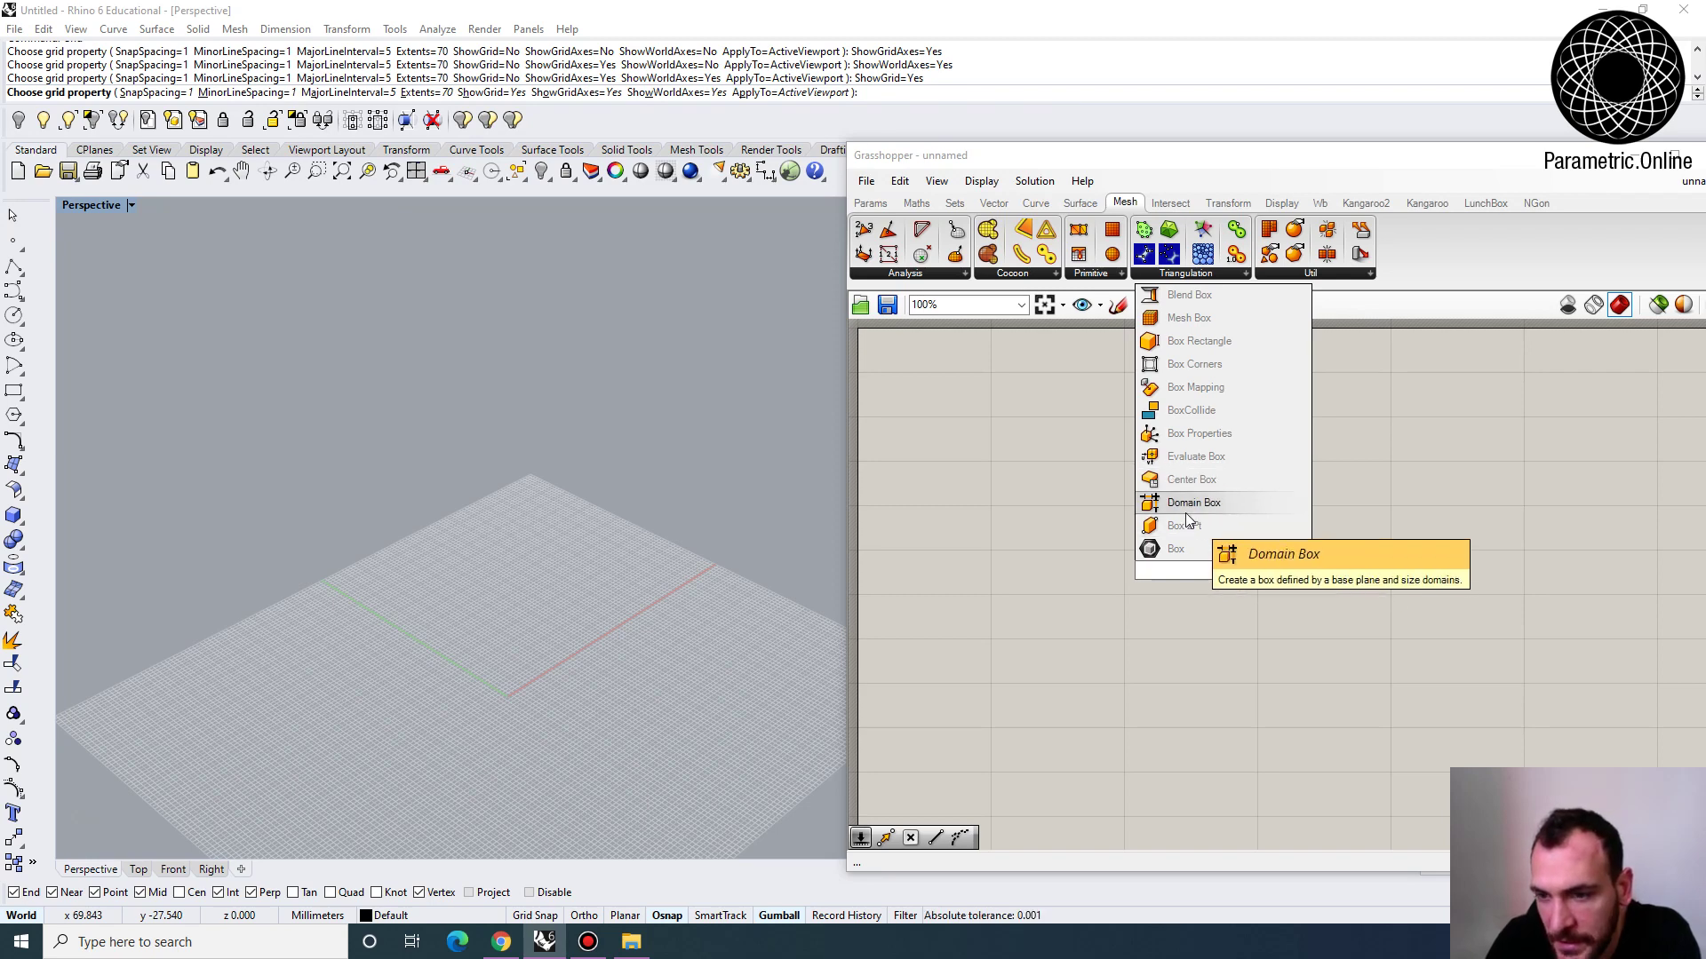
left_click(1185, 512)
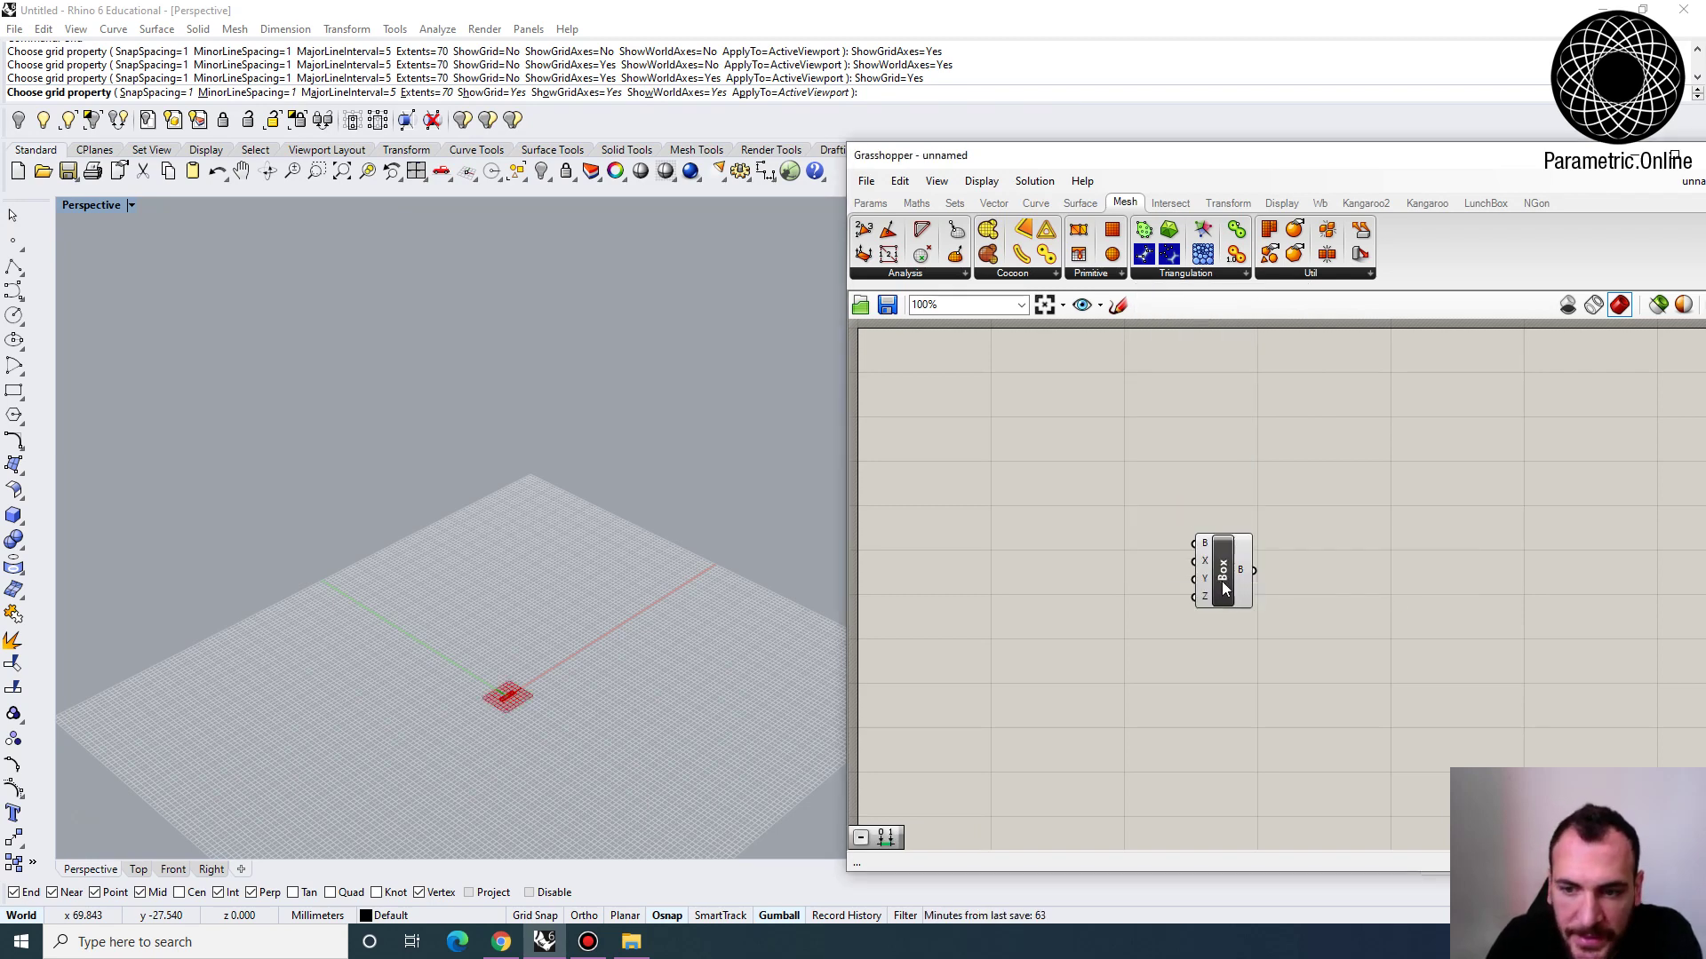
left_click_drag(1223, 581, 1352, 568)
scroll(1341, 540, "up", 5)
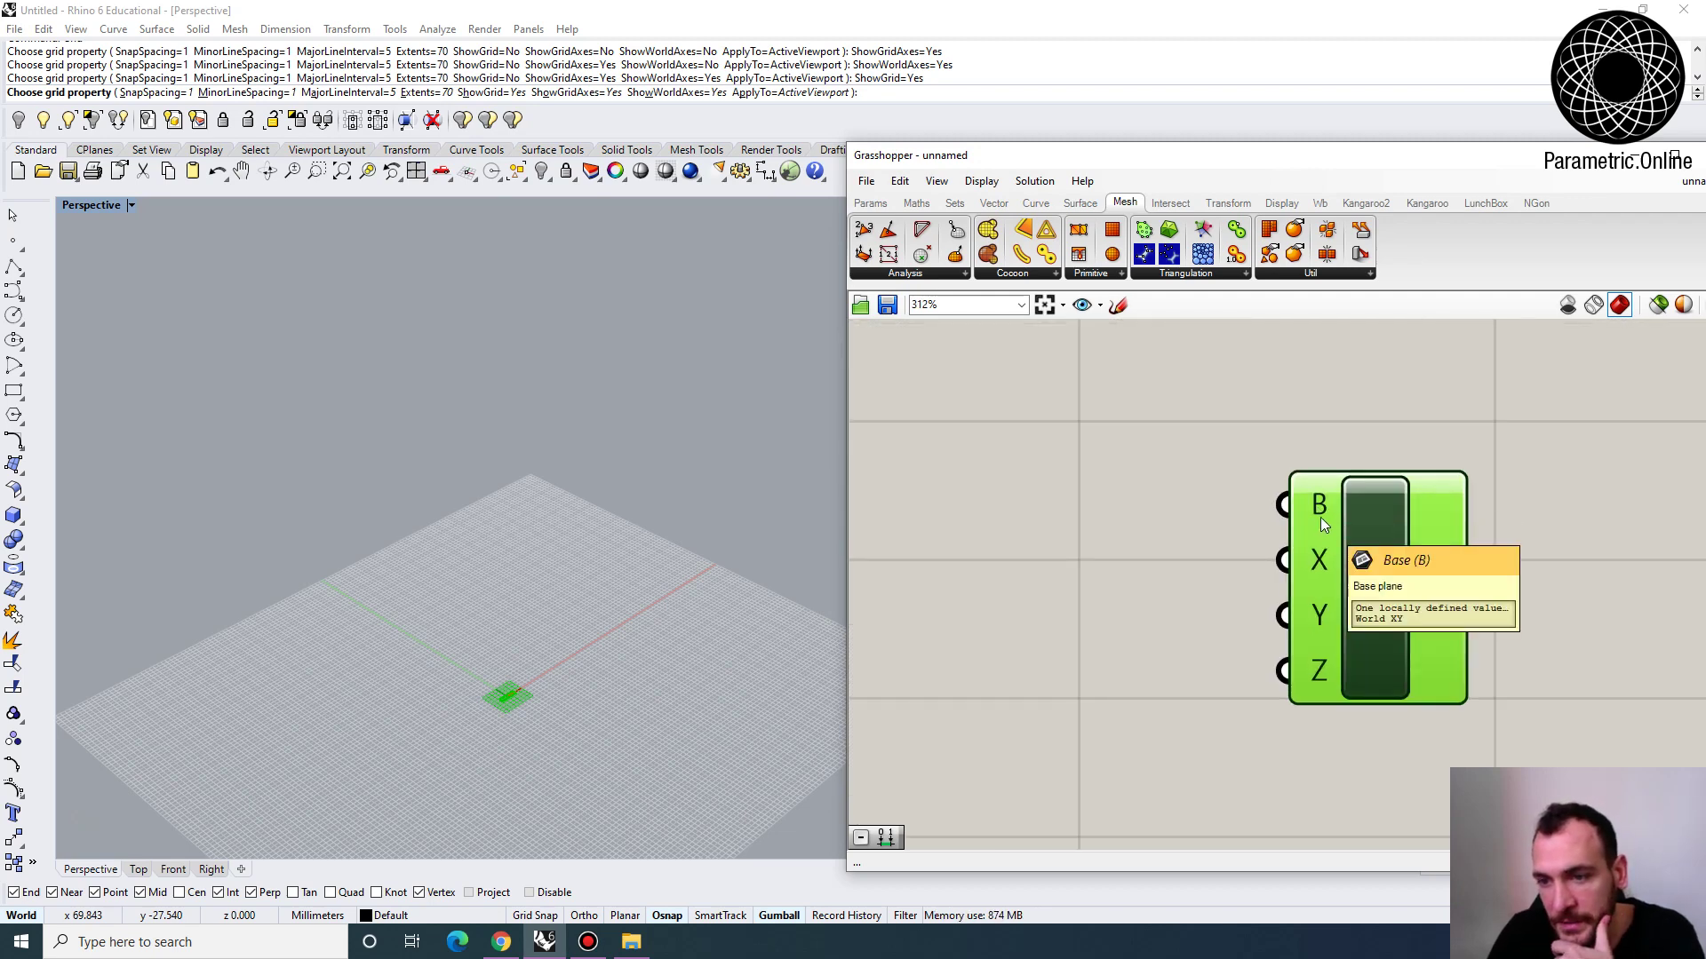
scroll(1320, 519, "down", 2)
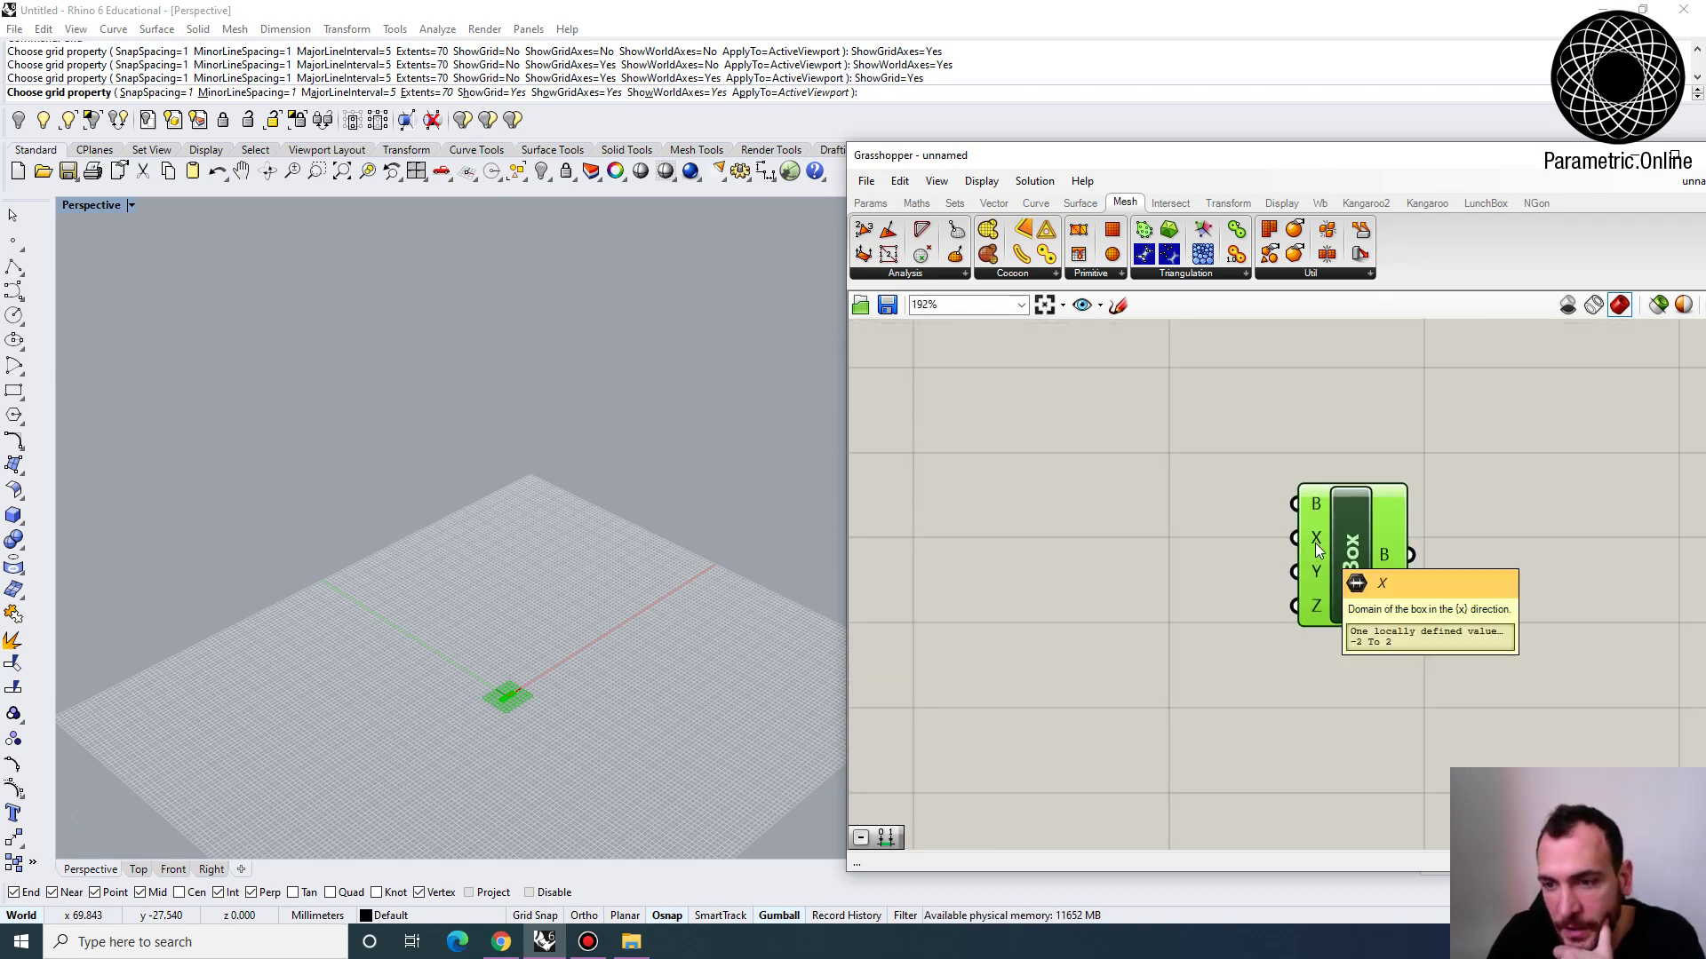
mouse_move(1320, 573)
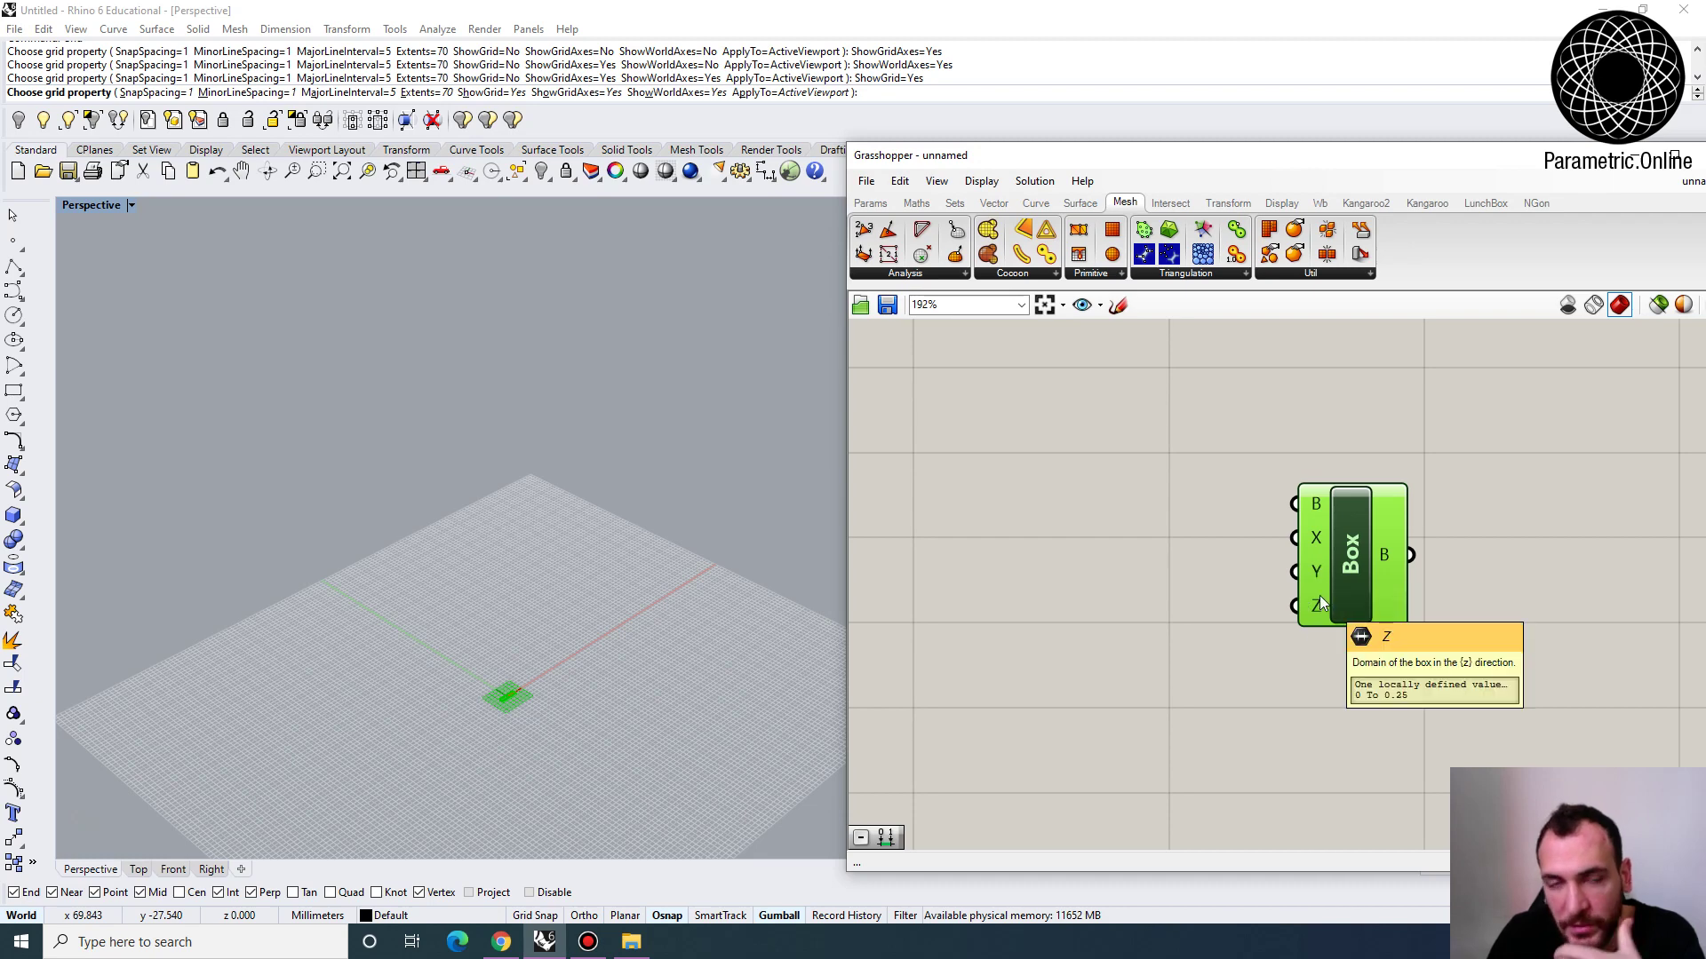
Add a Construct Domain component and place it in front of the Box component's domain inputs
right_click_drag(1031, 540, 1116, 539)
double_click(1117, 538)
type("dom")
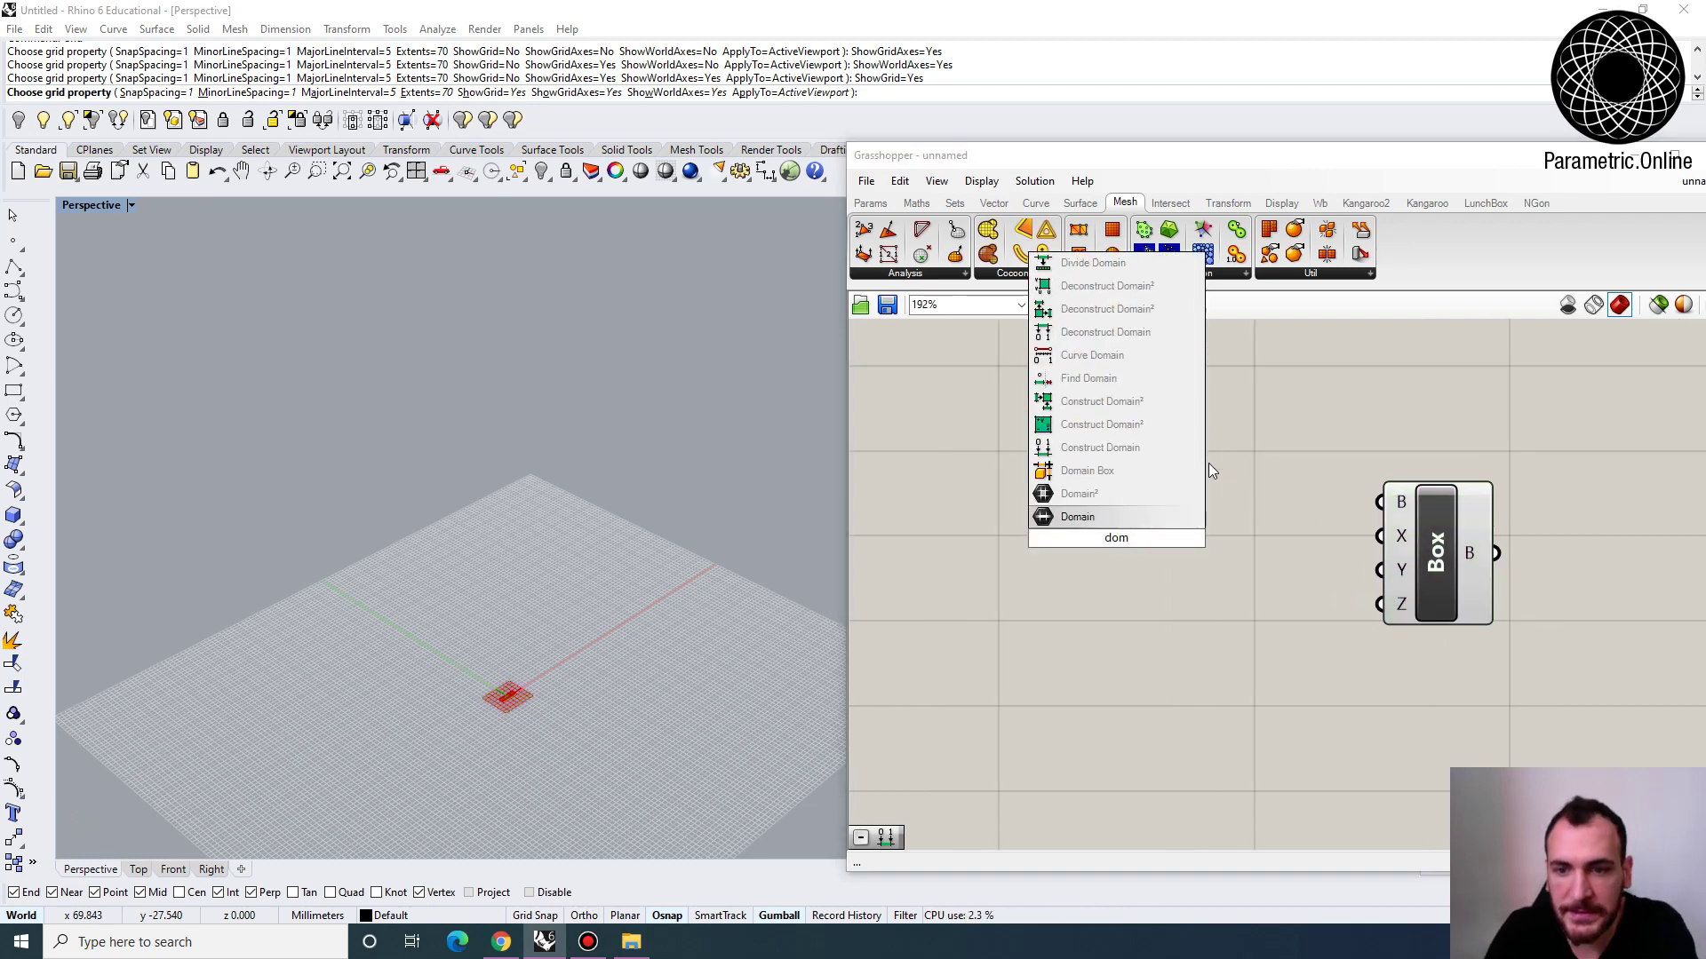
left_click(1136, 446)
left_click_drag(1094, 571, 1166, 512)
right_click_drag(1039, 514, 1165, 578)
Add a number slider ranging from -15 to 15 in front of the Construct Domain component
double_click(1009, 530)
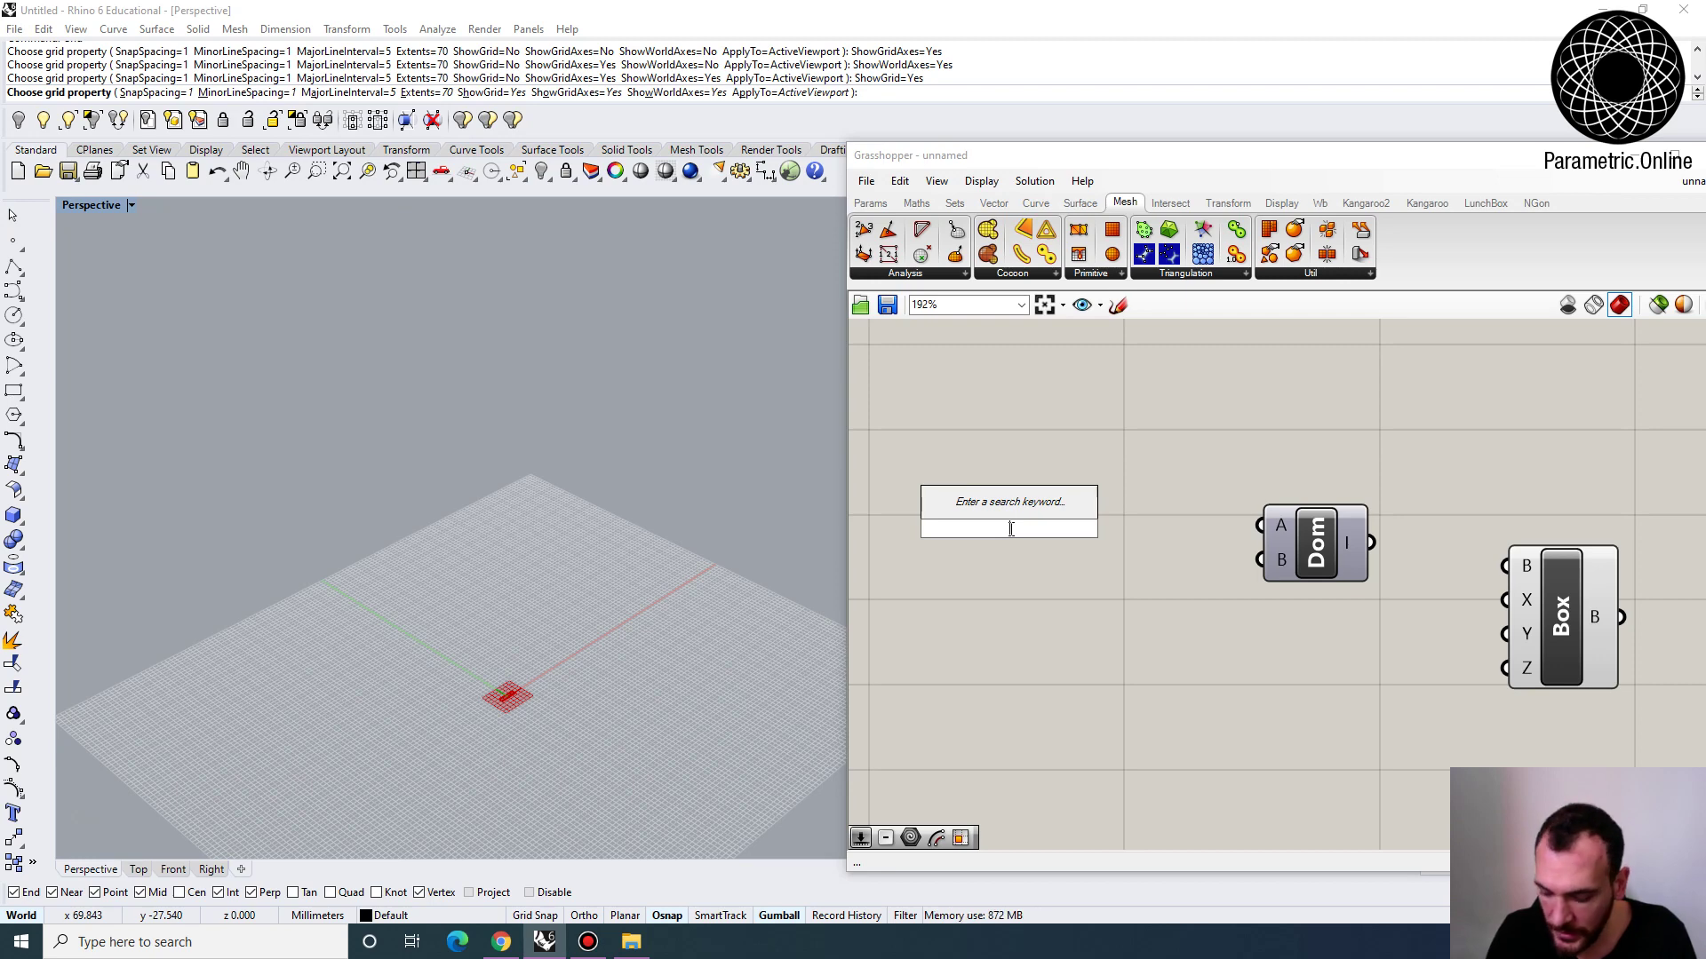
type("-")
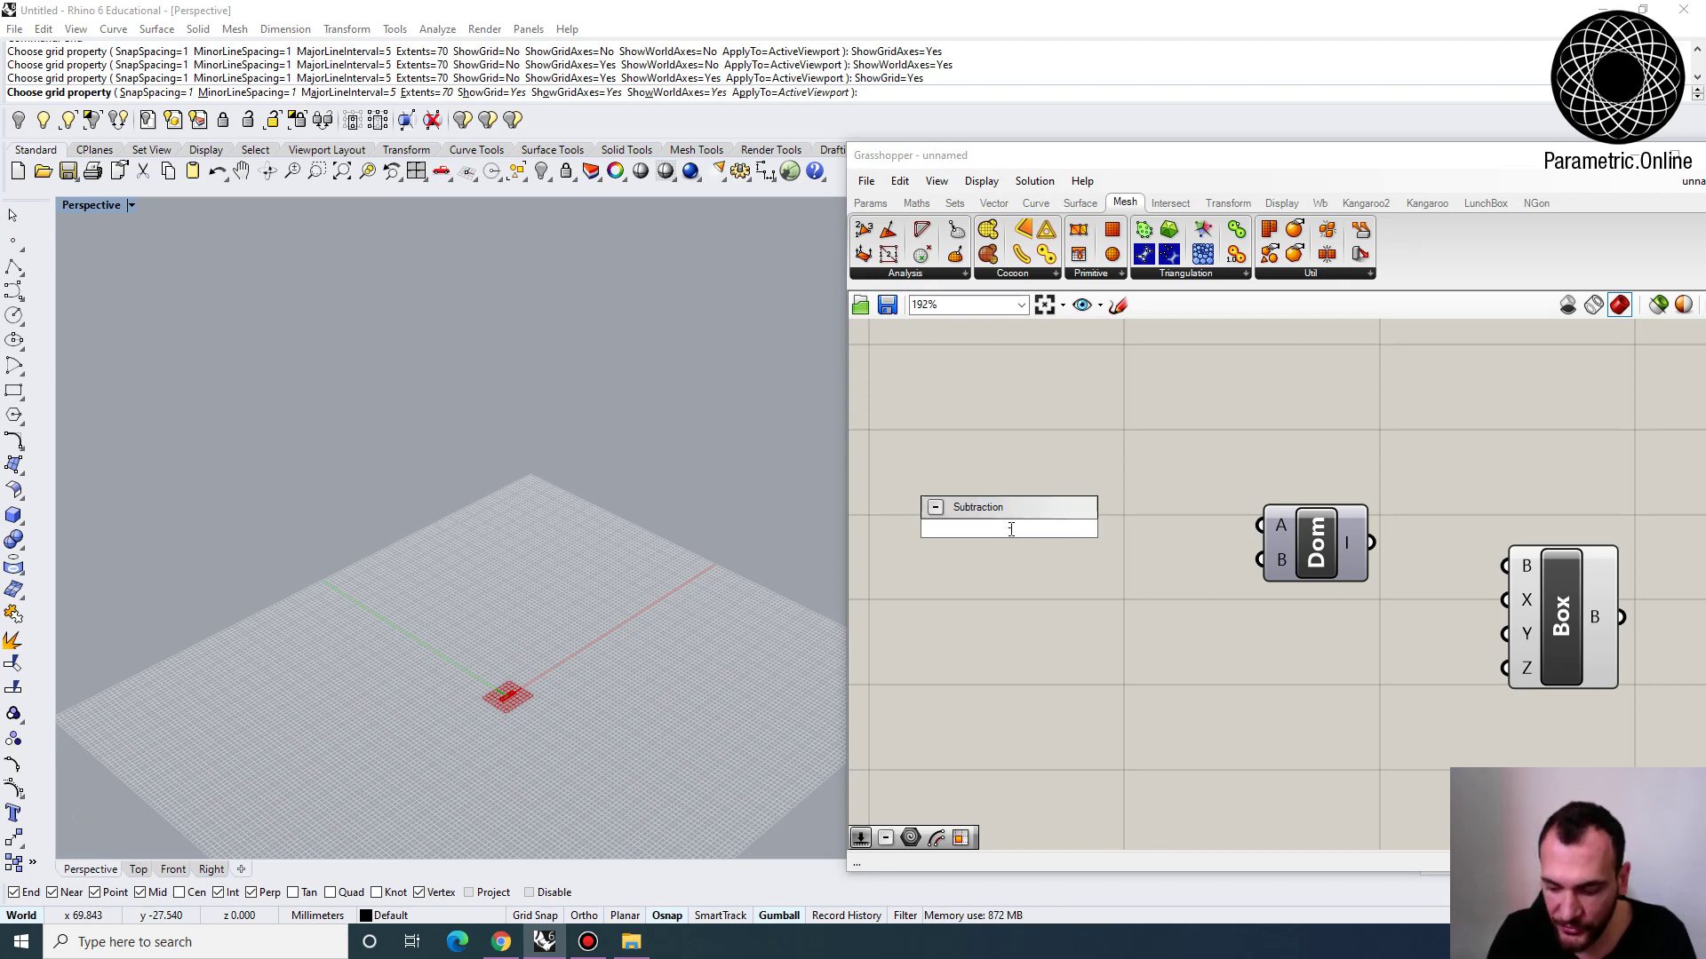
type("15..15")
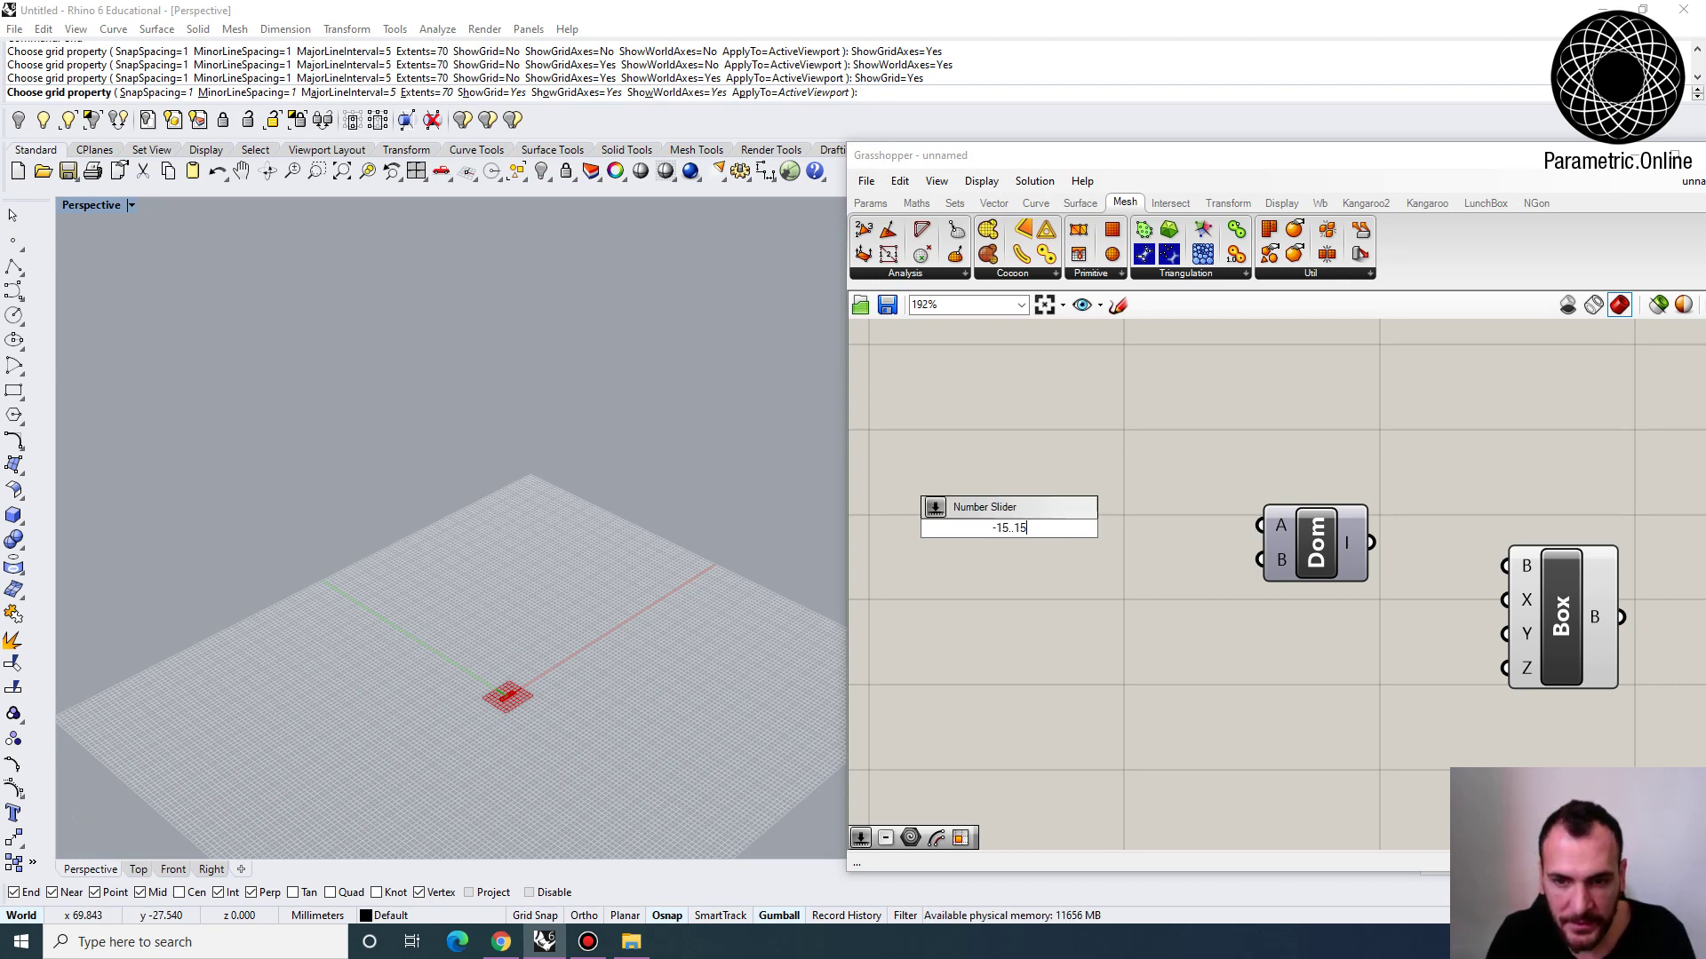
key("Return")
mouse_move(1009, 529)
left_mouse_down()
mouse_move(1015, 510)
mouse_move(953, 540)
left_mouse_up()
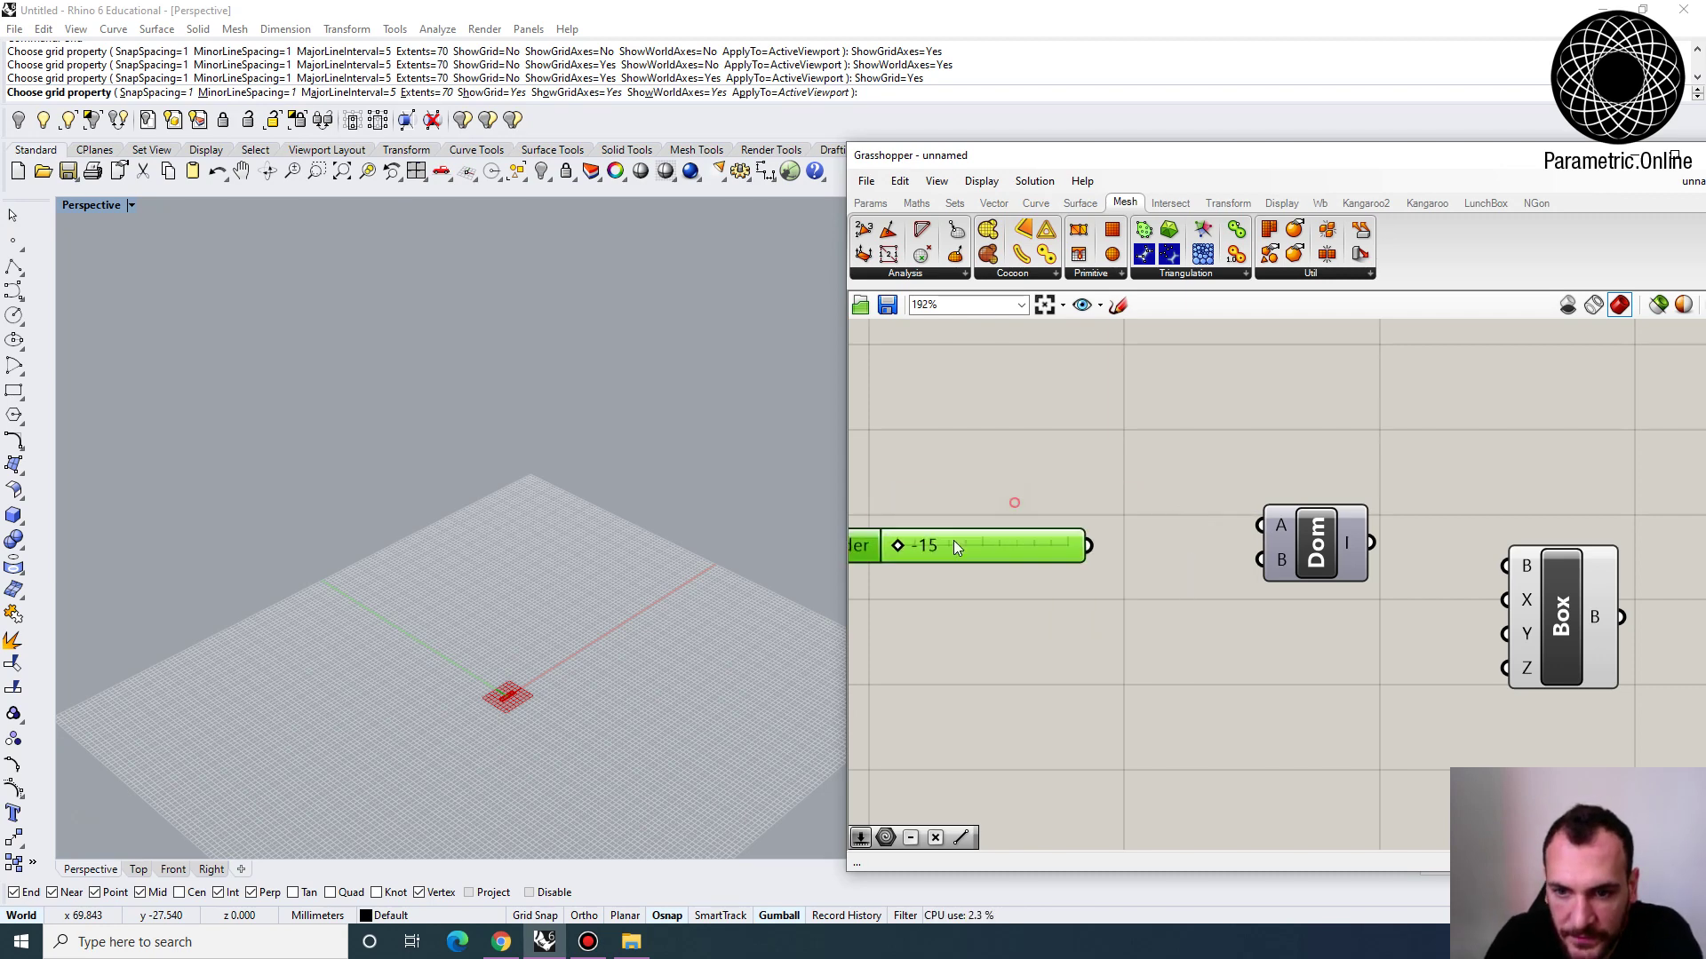
Add a Multiplication component between the slider and the Construct Domain component, moving the slider clear to make room for it
left_click(1138, 651)
type("MU")
double_click(1135, 629)
type("mul")
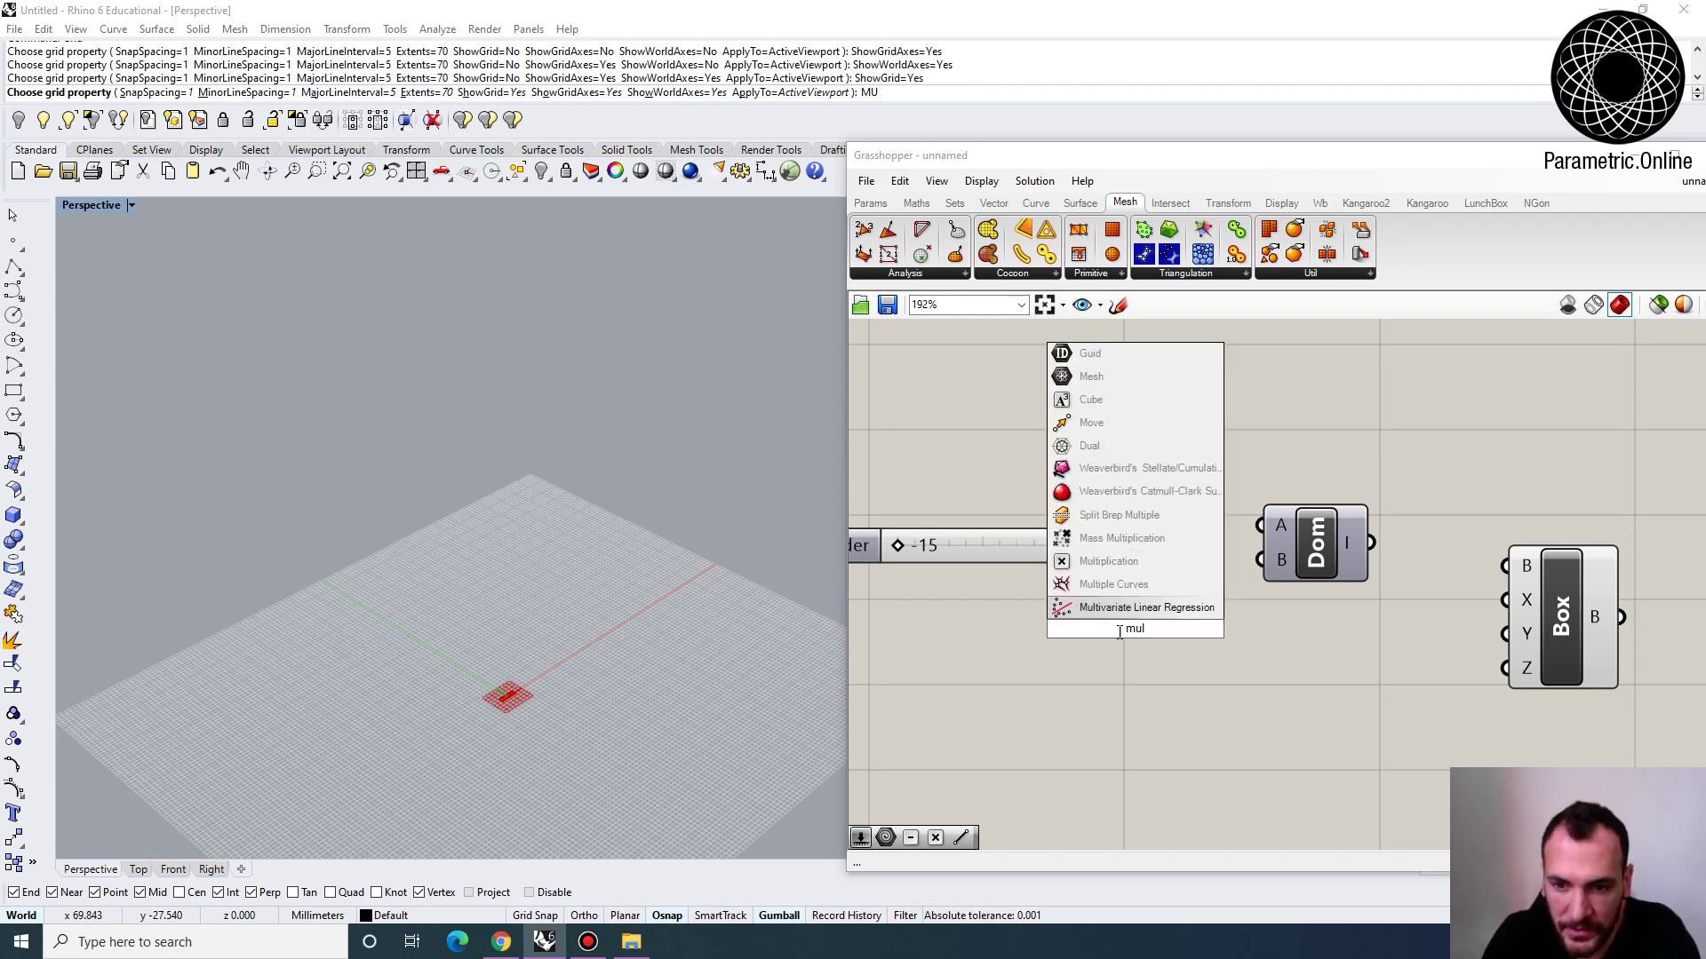
left_click(1119, 563)
right_click_drag(1065, 586, 1169, 629)
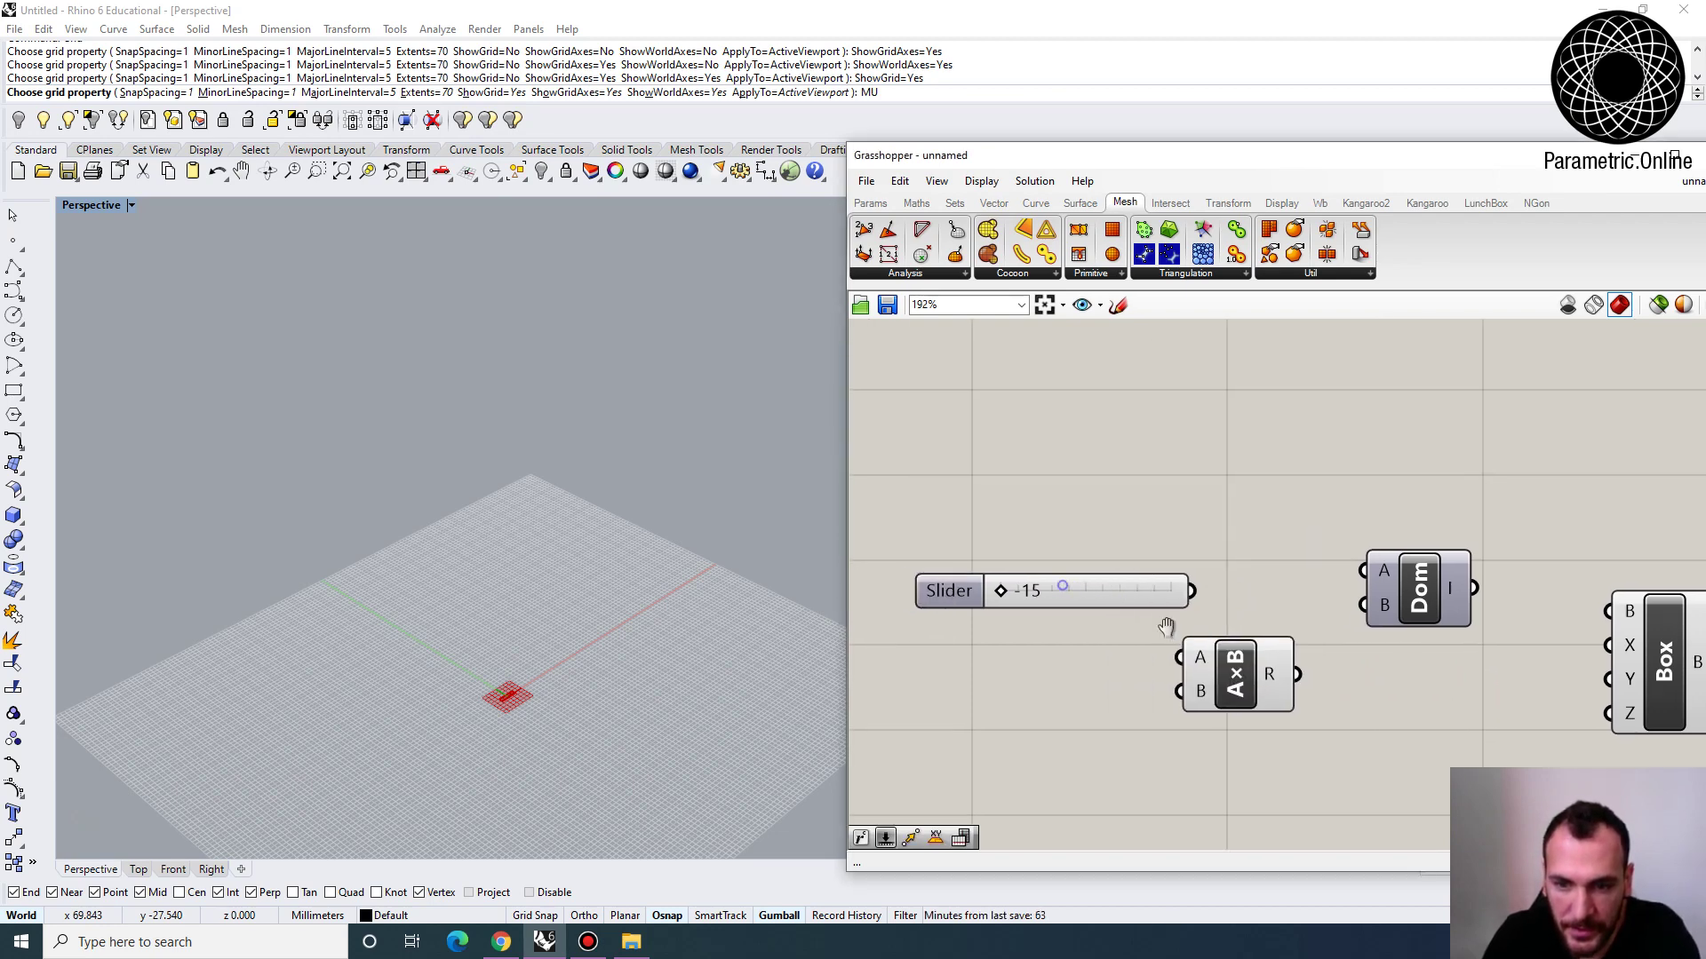
left_click_drag(1076, 596, 987, 635)
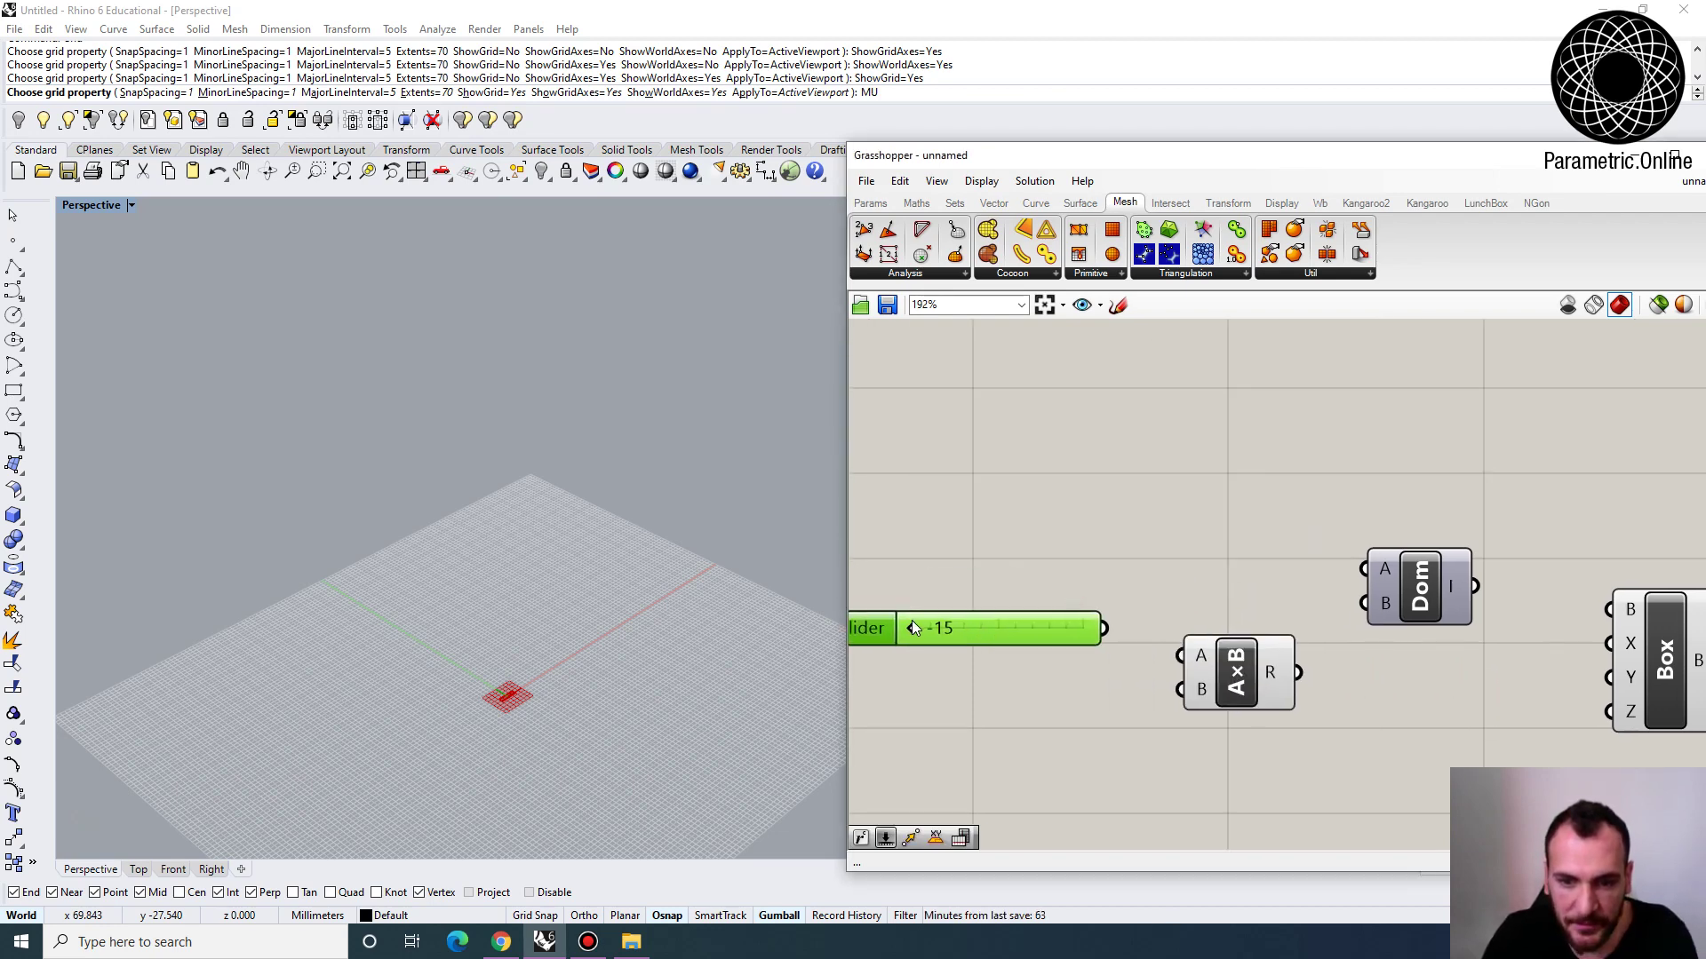
Add a second number slider with value 20 and set the existing slider to -1
double_click(962, 557)
type("20")
key("Return")
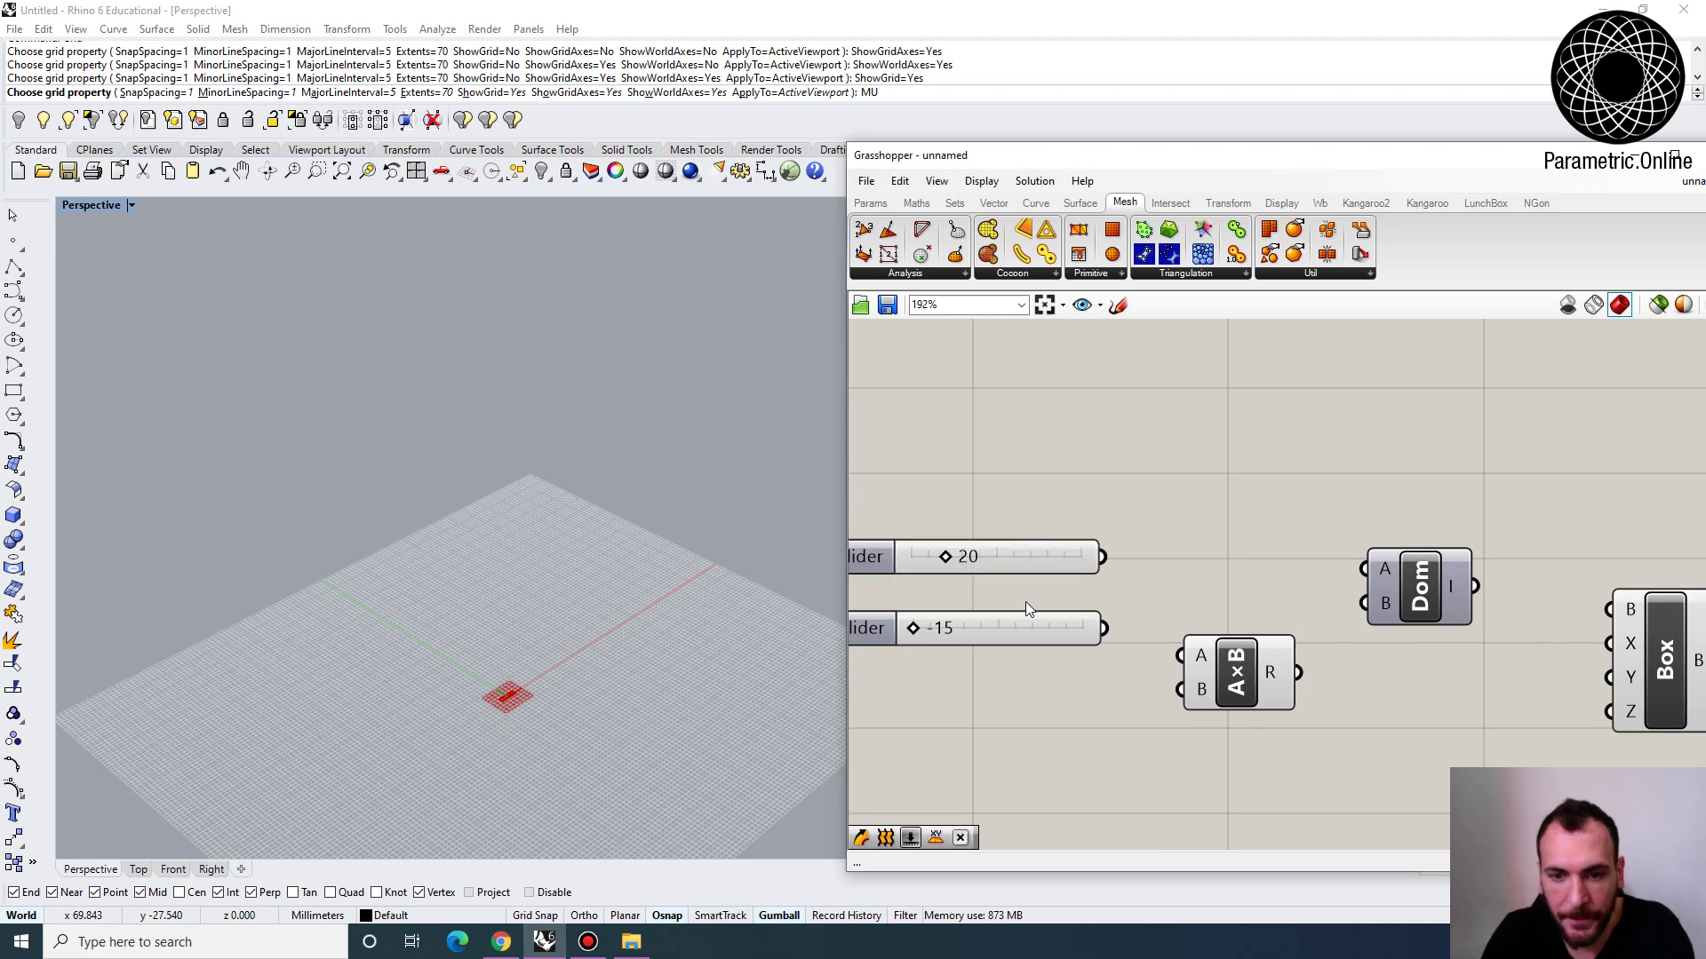
double_click(916, 627)
type("1")
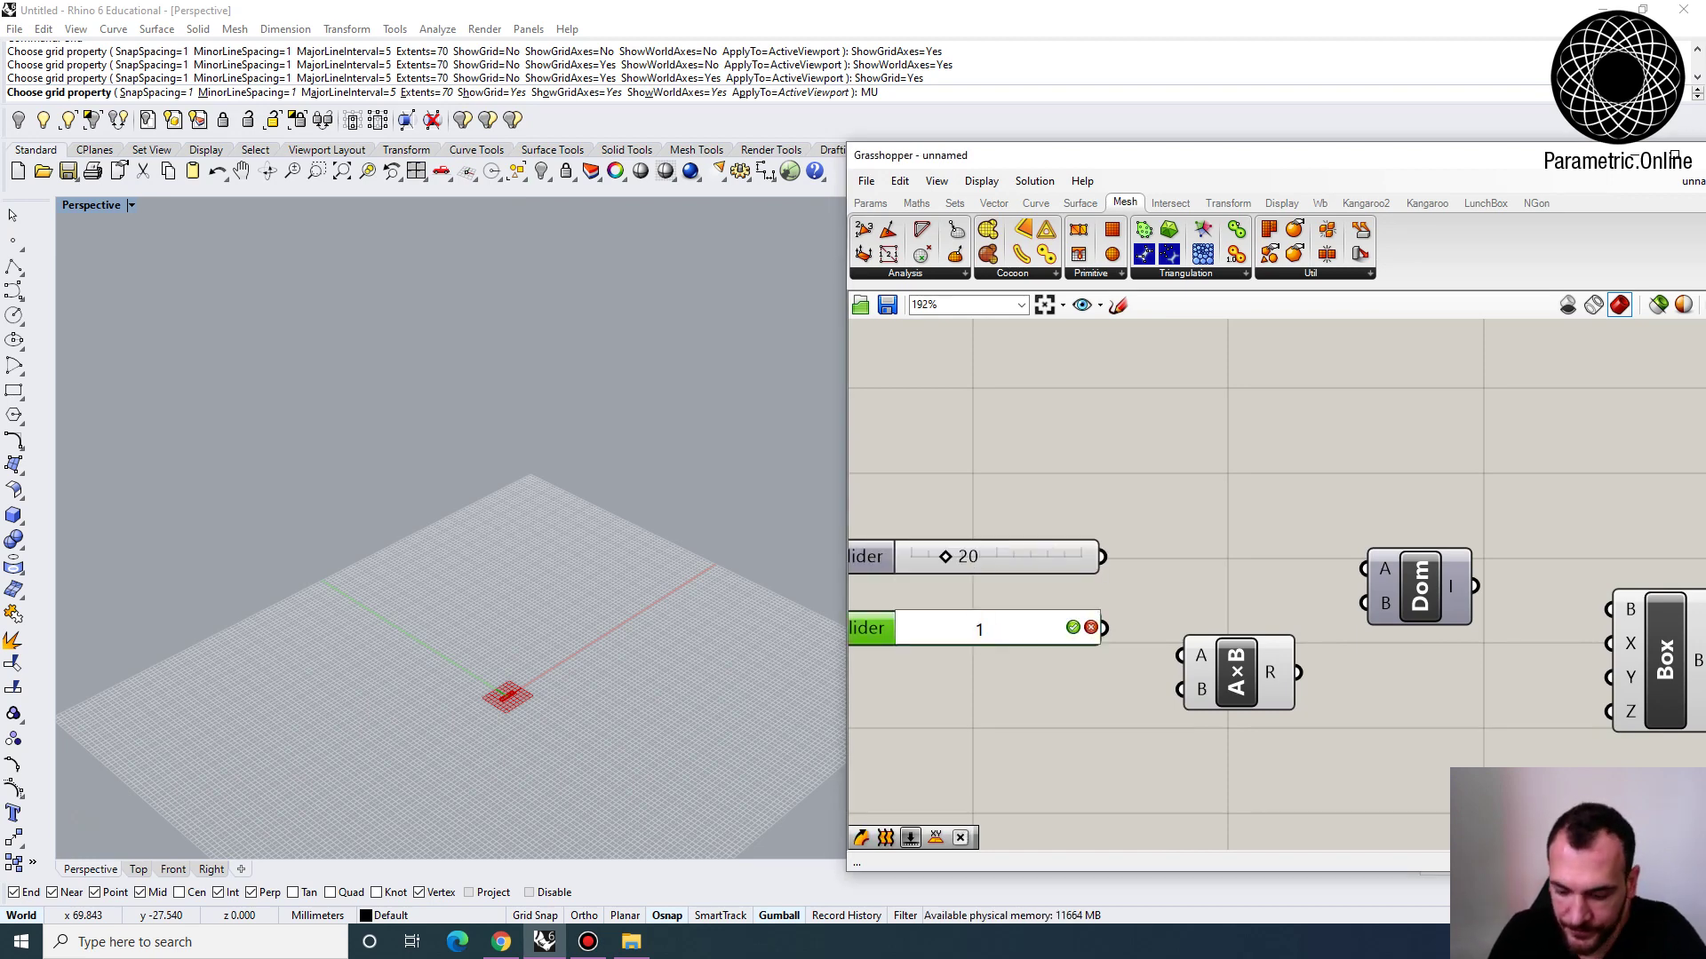
key("Return")
Multiply the 20 slider by -1 as the domain start, use 20 as its end, and connect the domain to the Box's X input
right_click_drag(1090, 706, 1102, 661)
mouse_move(1115, 512)
left_mouse_down()
mouse_move(1226, 605)
mouse_move(1127, 611)
mouse_move(1194, 611)
mouse_move(1177, 646)
mouse_move(1193, 644)
mouse_move(1219, 524)
mouse_move(1377, 524)
mouse_move(1122, 520)
left_mouse_up()
left_click_drag(1115, 513, 1413, 560)
scroll(1399, 634, "down", 2)
right_click_drag(1399, 635, 1319, 578)
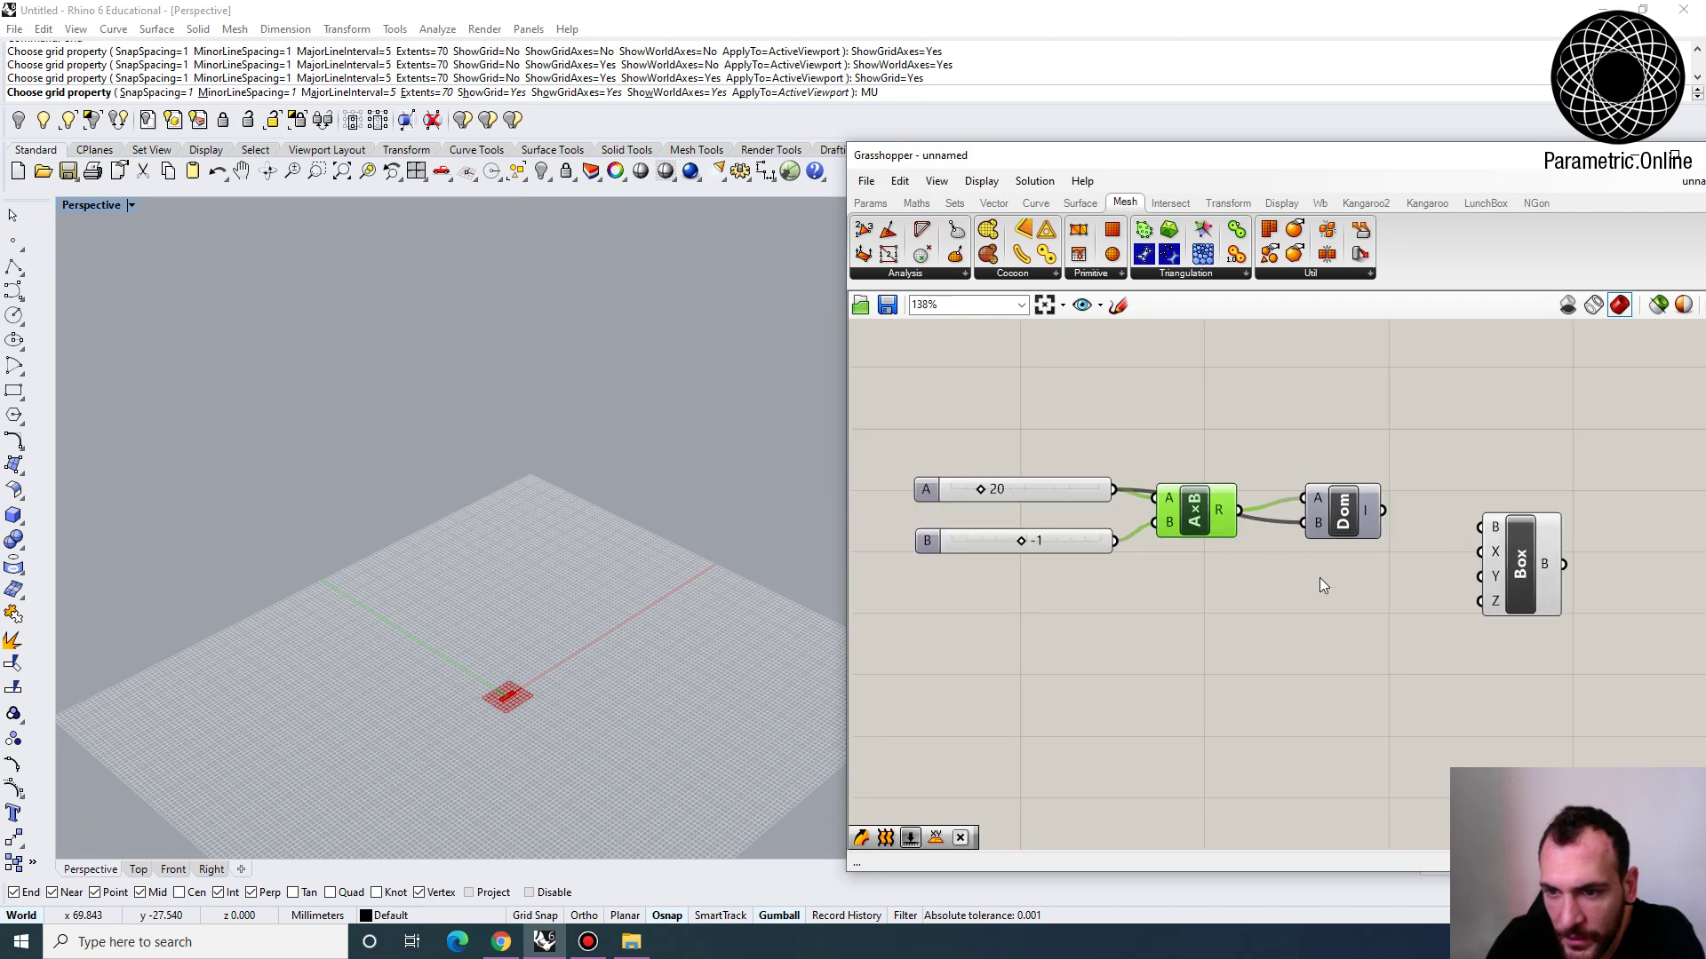
left_click_drag(1193, 502, 1204, 435)
left_click_drag(1384, 510, 1479, 551)
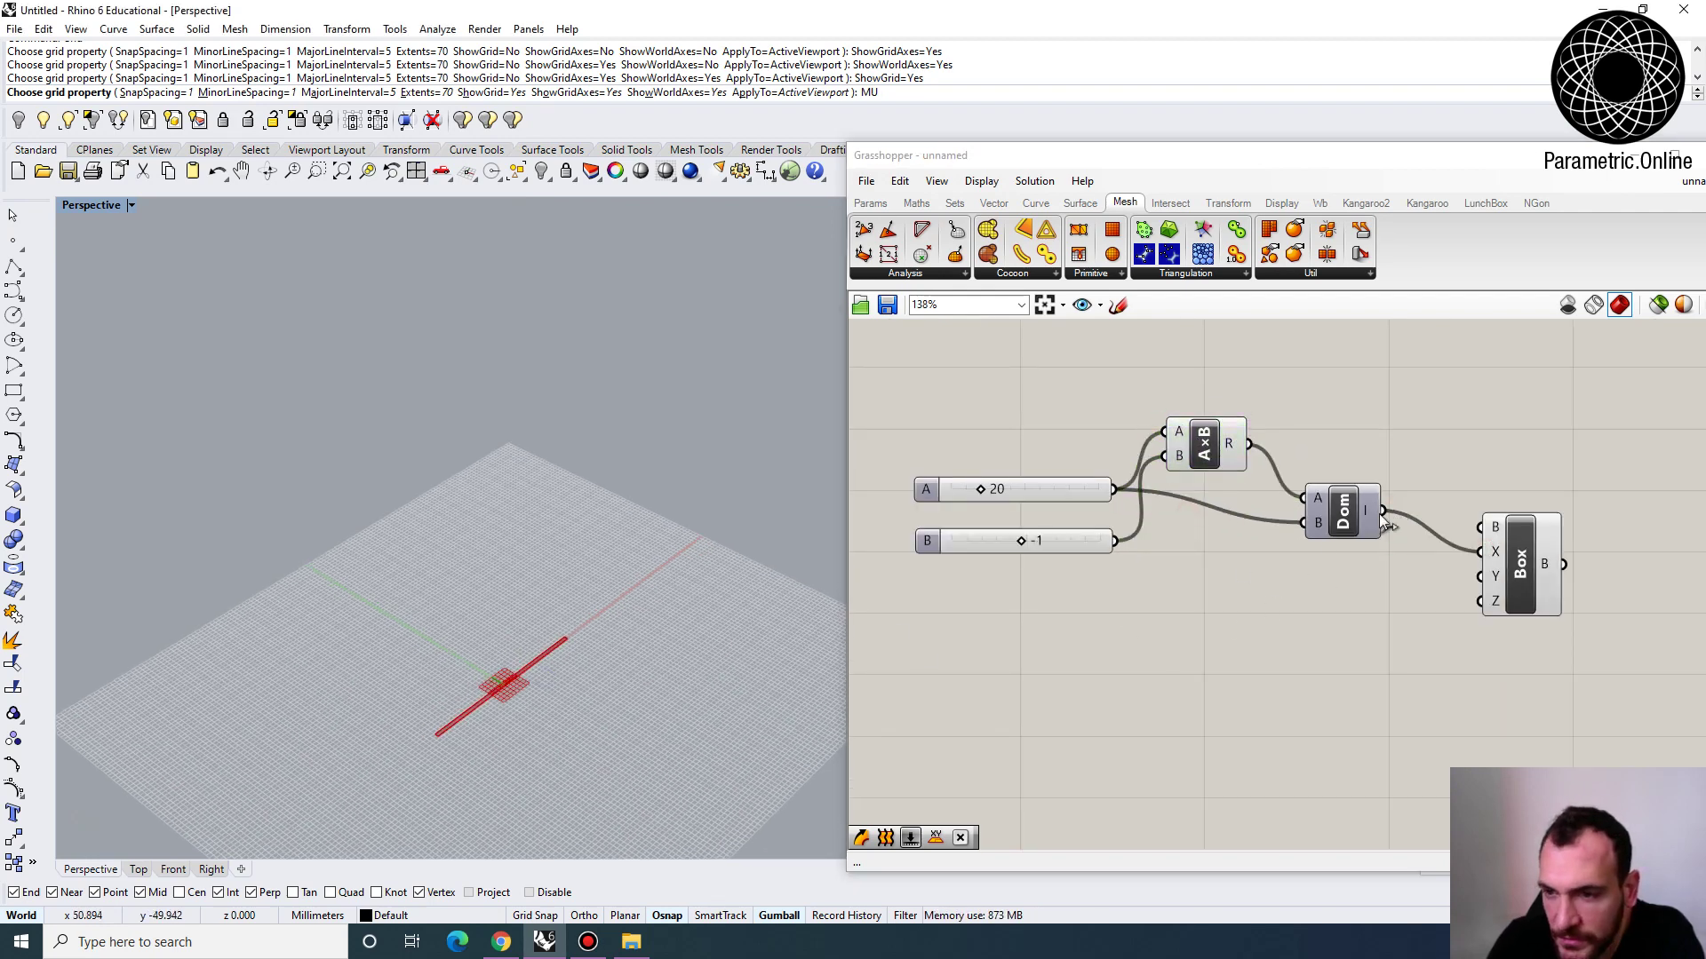
Duplicate the sliders, Multiplication and Construct Domain below the originals and connect the copied domain to the Box's Y input
left_click_drag(1380, 584, 1048, 395)
left_click_drag(1337, 504, 1480, 576)
key("ctrl+c")
key("ctrl+v")
left_click(1401, 678)
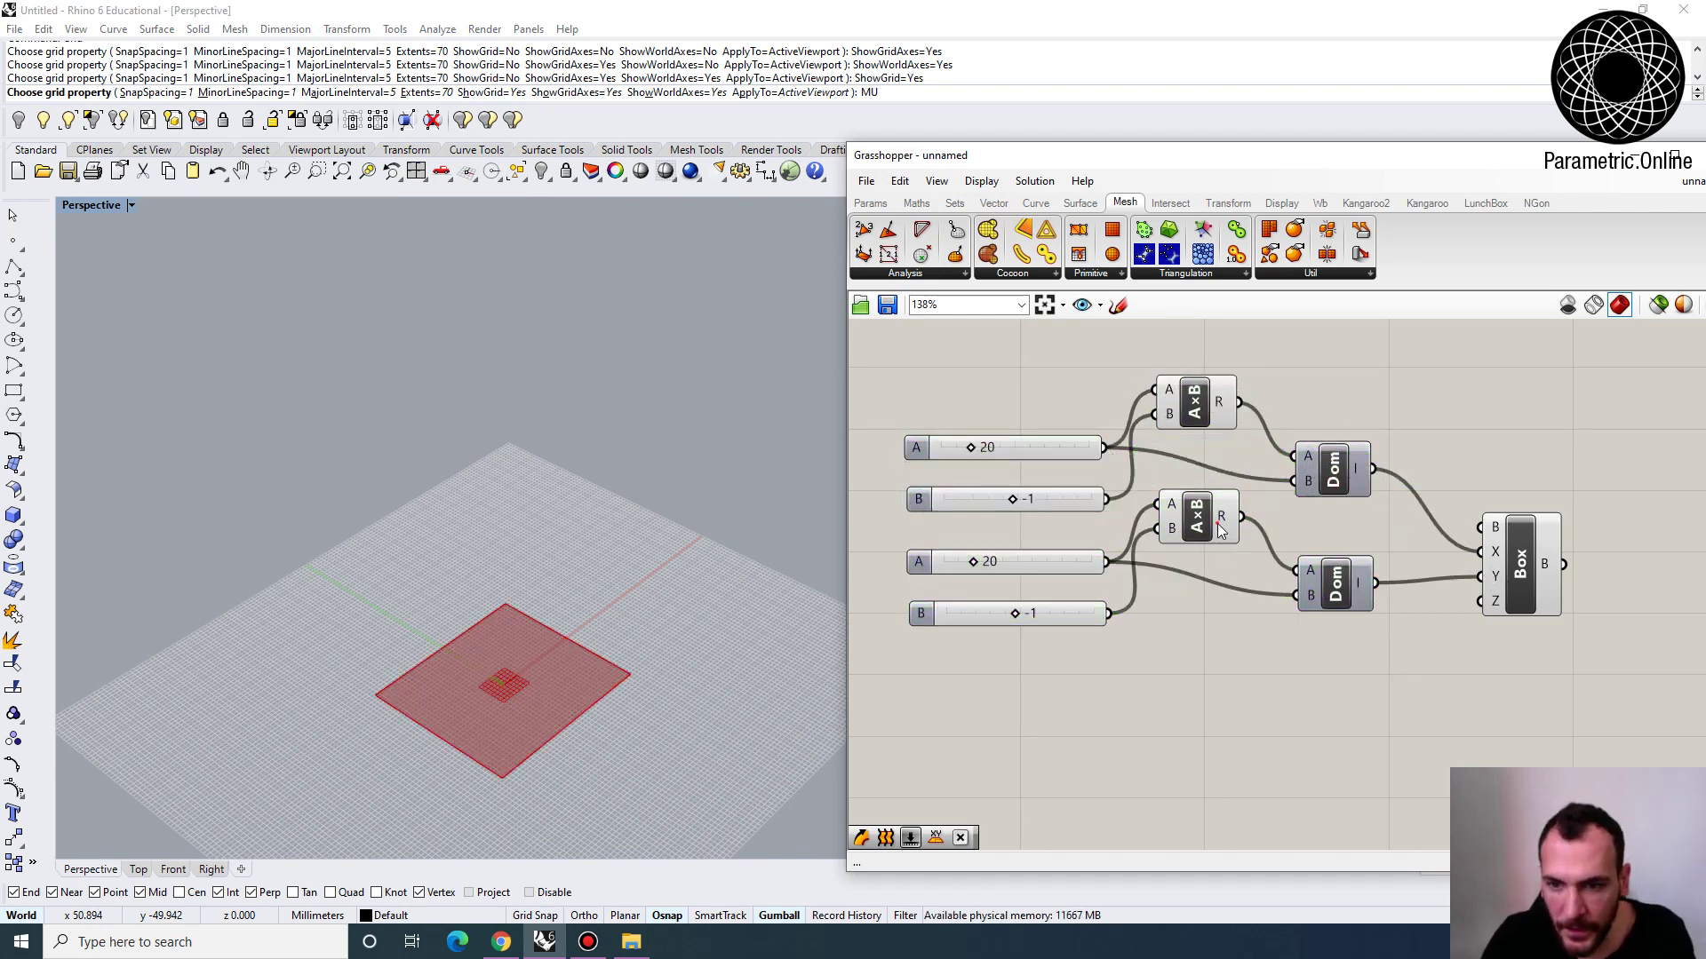
left_click_drag(1217, 524, 1213, 563)
Set the A sliders of both the X and Y domains to 10
scroll(986, 519, "up", 2)
left_click_drag(970, 568, 952, 568)
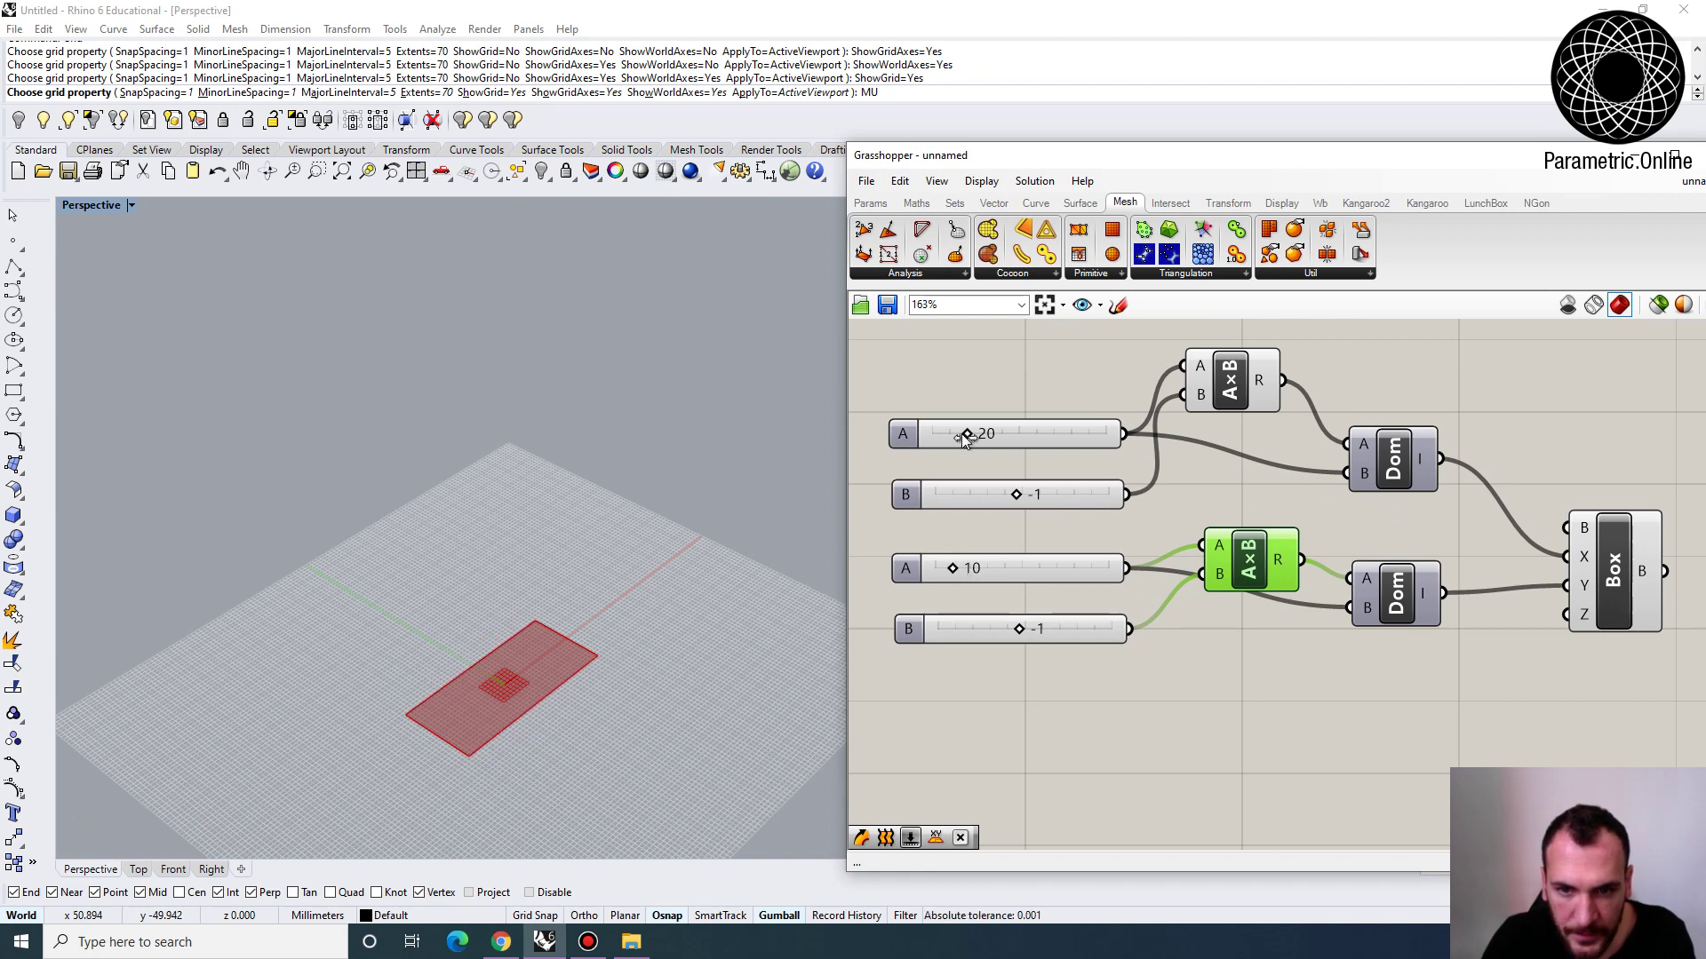
left_click_drag(961, 433, 947, 434)
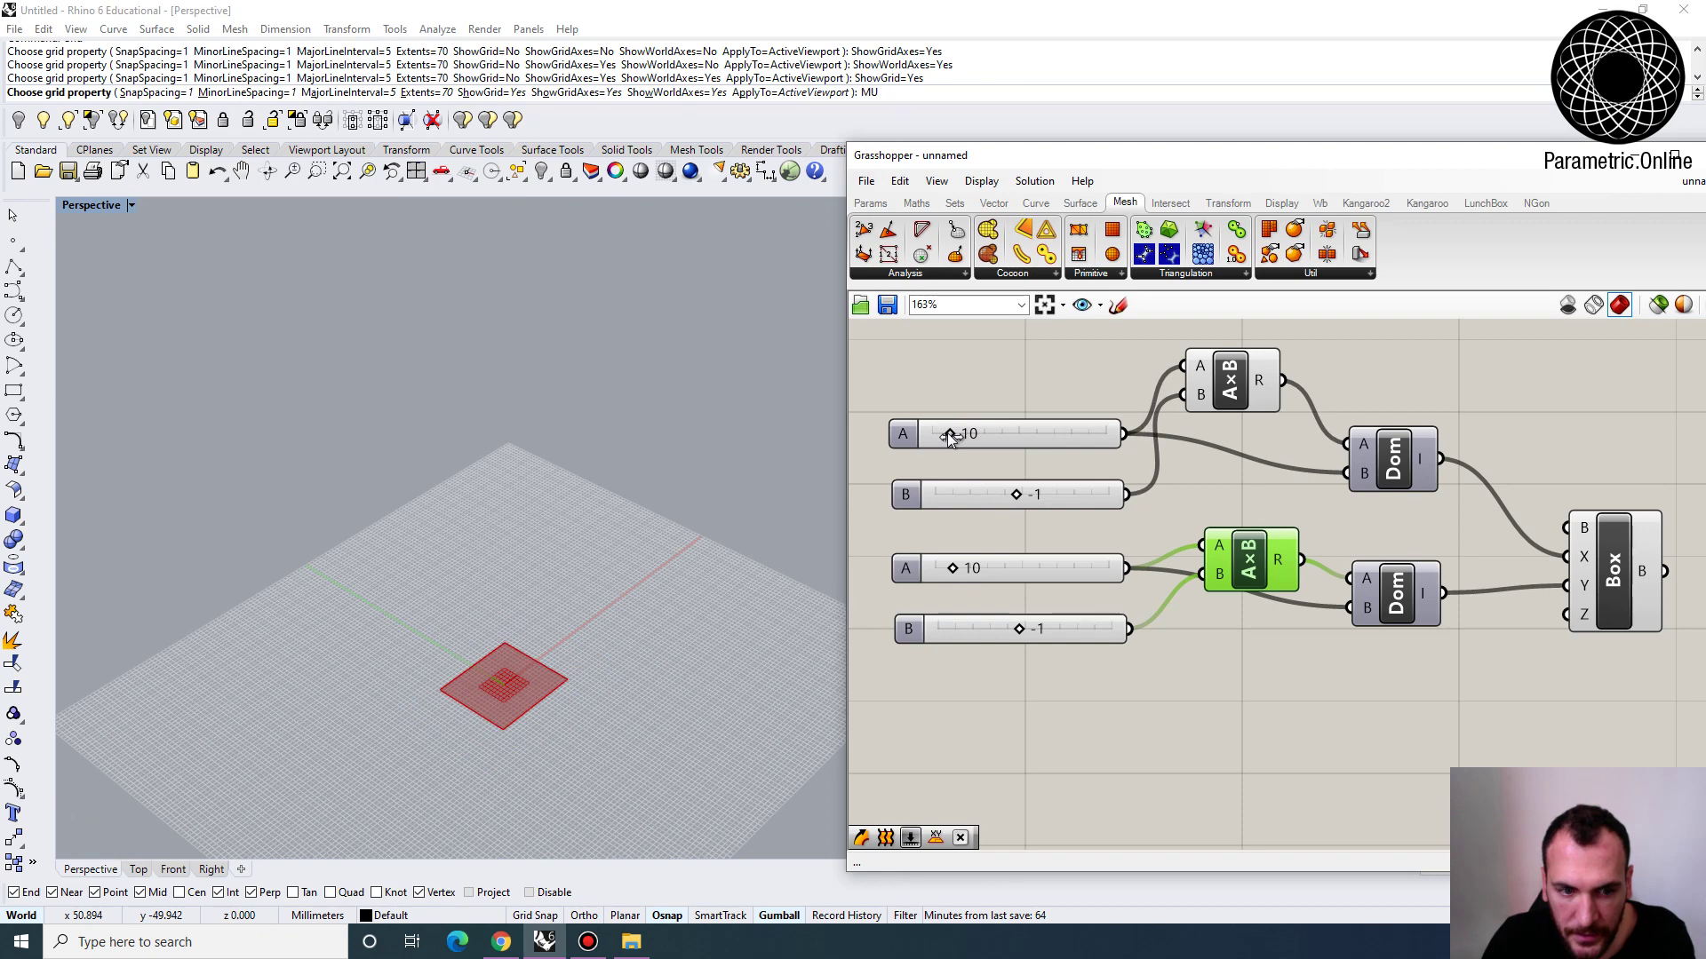
Duplicate the Y domain's component group below it and connect the new domain to the Box's Z input
left_click_drag(1456, 701, 1036, 531)
left_click_drag(1408, 597, 1565, 616, "alt")
left_click(1446, 712)
Delete the Multiplication component and the -1 slider from the Z domain group
right_click_drag(1185, 813, 1233, 689)
scroll(1095, 618, "up", 3)
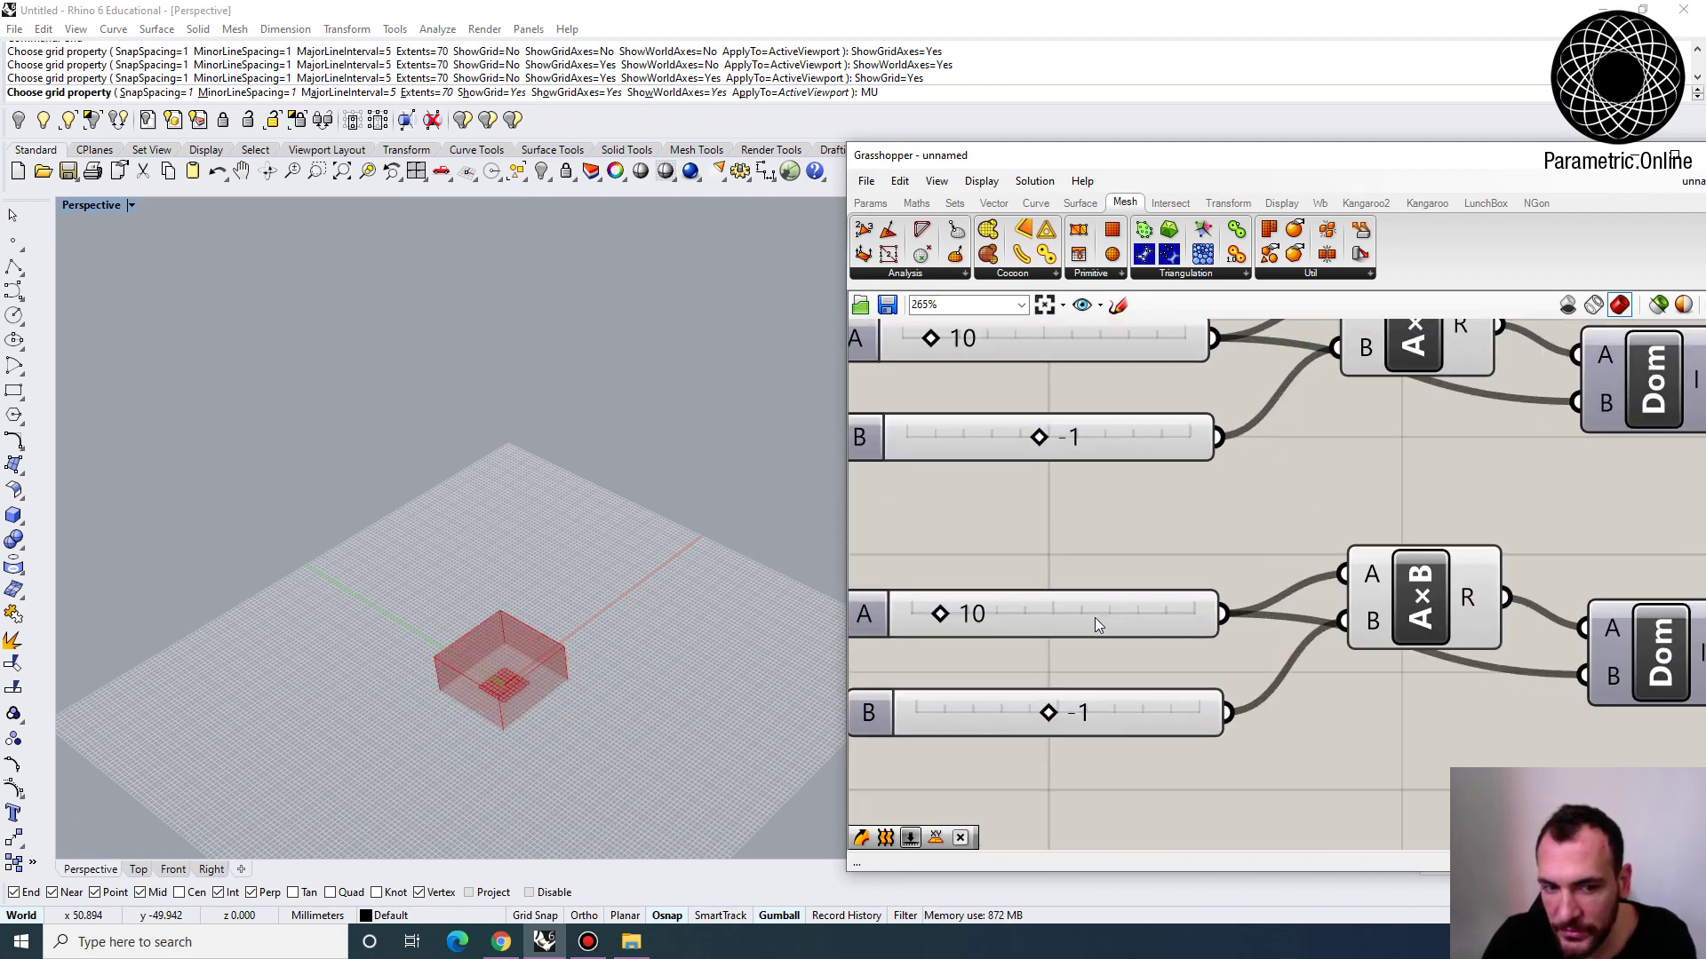
scroll(1121, 615, "down", 2)
left_click_drag(1341, 637, 1314, 658)
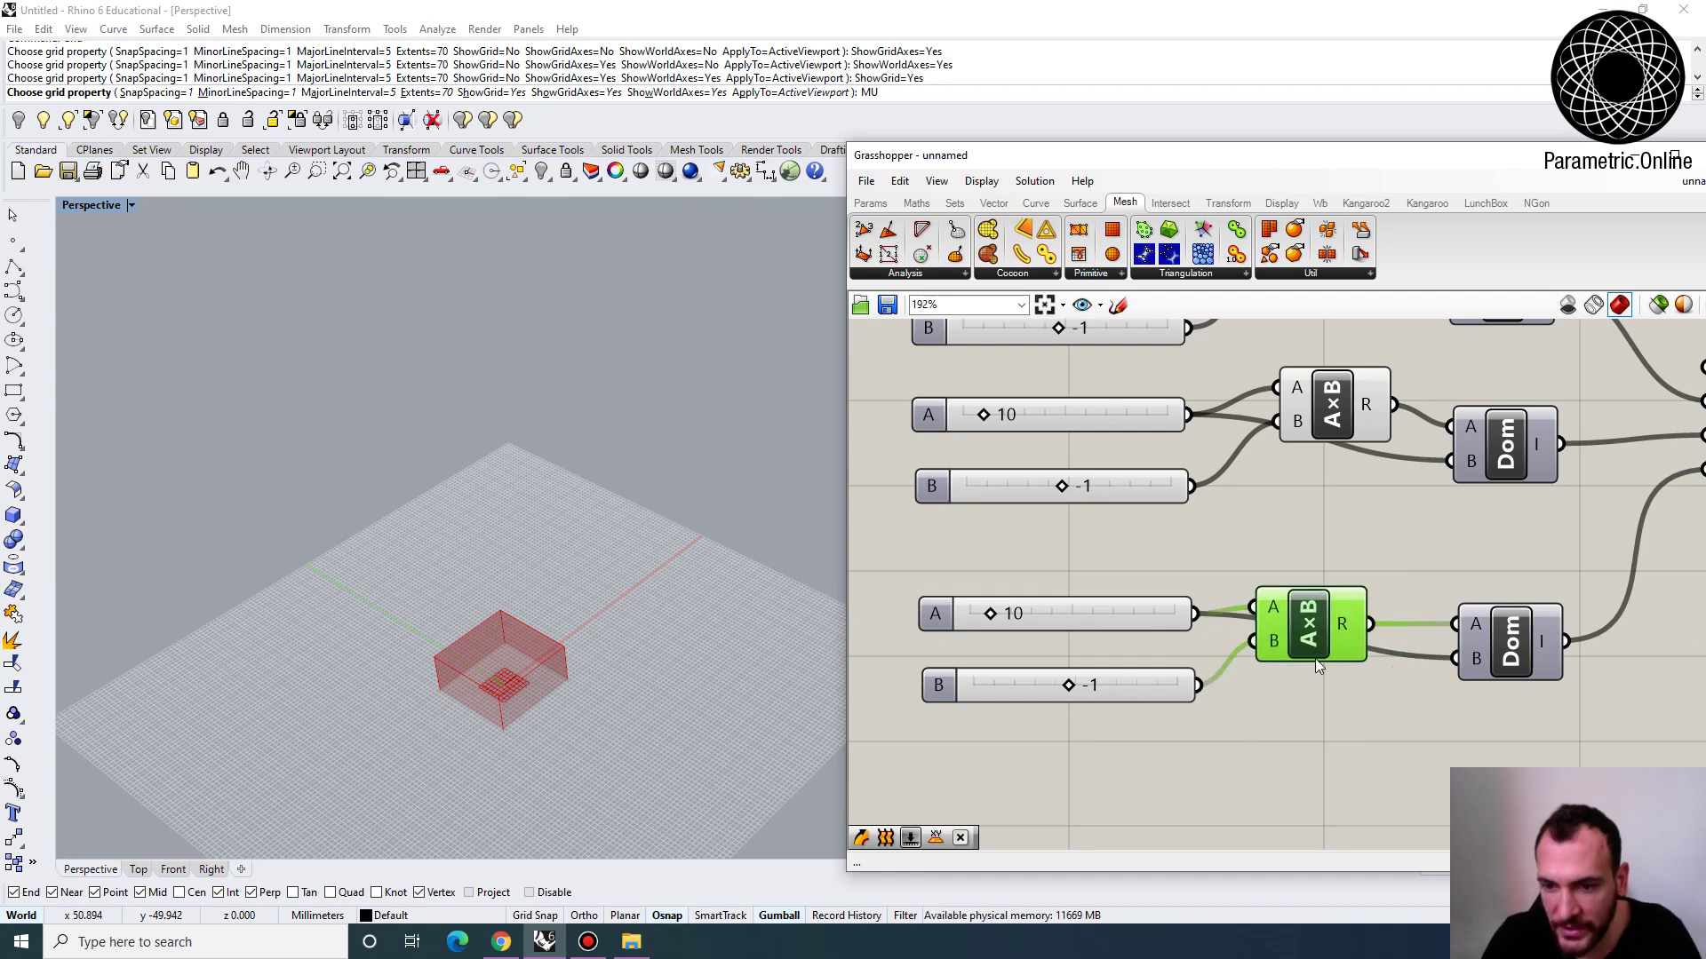
key("Delete")
left_click(1164, 689)
key("Delete")
Add a number slider with value 0 and connect it to the start of the Z domain
double_click(1288, 704)
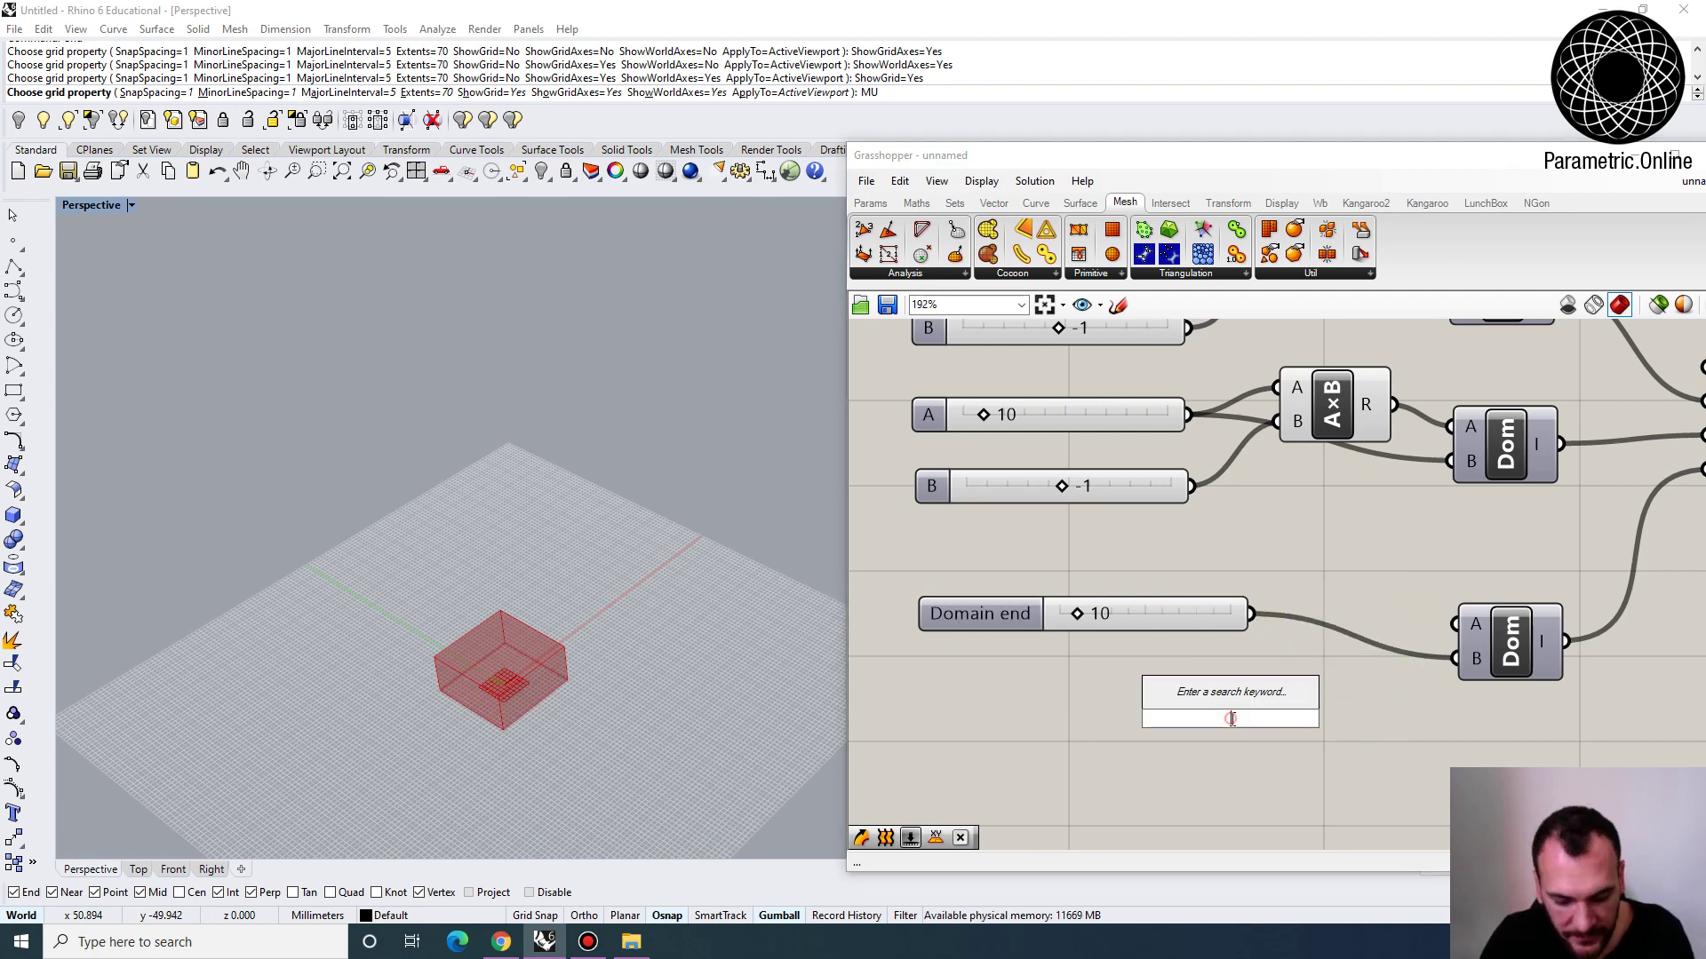
type("0")
key("Return")
left_click_drag(1371, 718, 1455, 625)
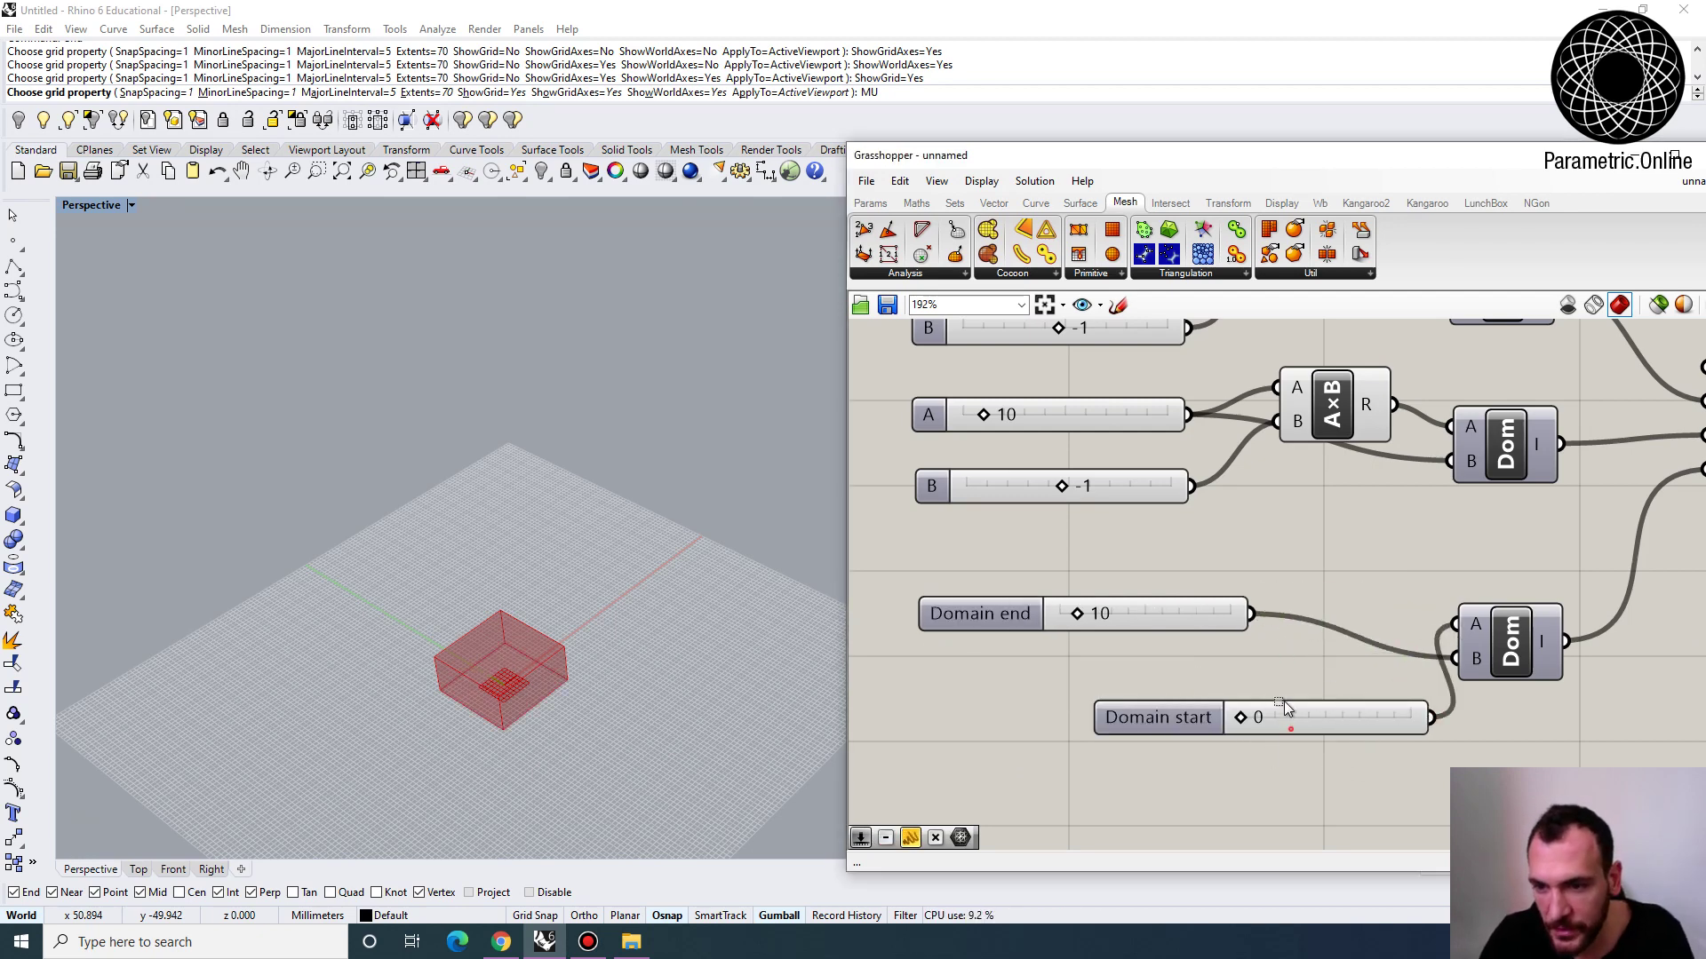
Set the Z domain's end to 20 and stack its start and end sliders beside the Construct Domain component
left_click_drag(1289, 738, 1293, 818)
left_click_drag(1171, 724, 1123, 695)
right_click_drag(552, 764, 413, 585)
scroll(528, 583, "down", 2)
scroll(493, 799, "up", 8)
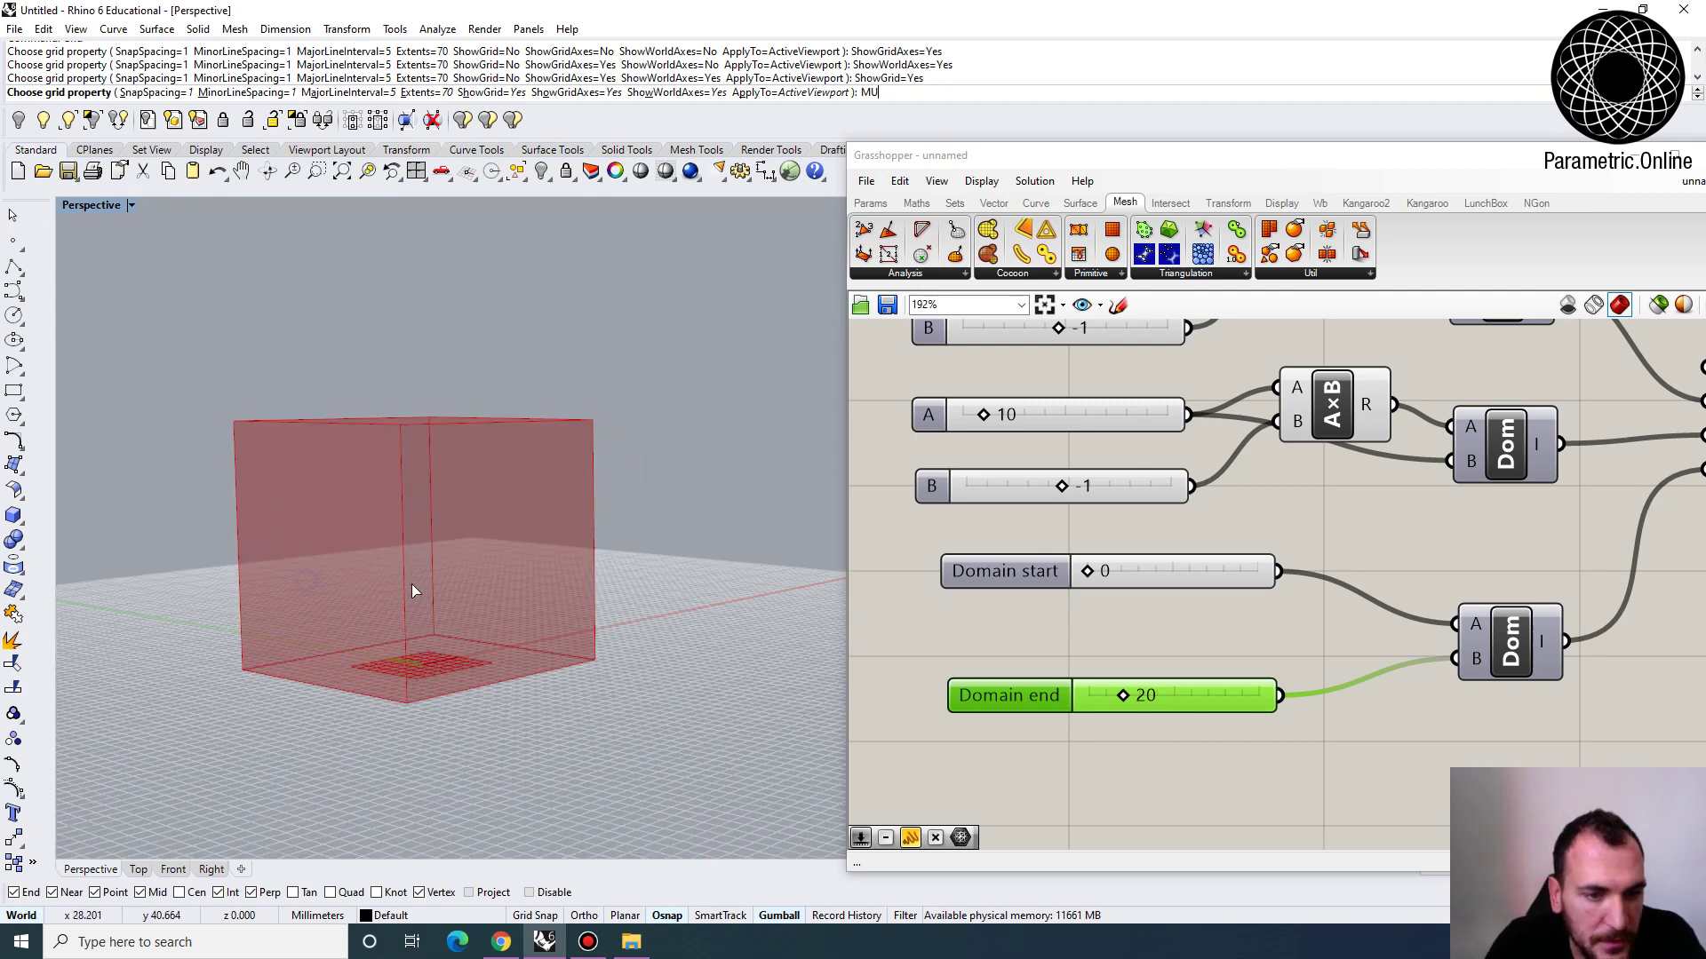
scroll(413, 586, "down", 3)
scroll(406, 470, "up", 5)
right_click_drag(406, 469, 353, 542)
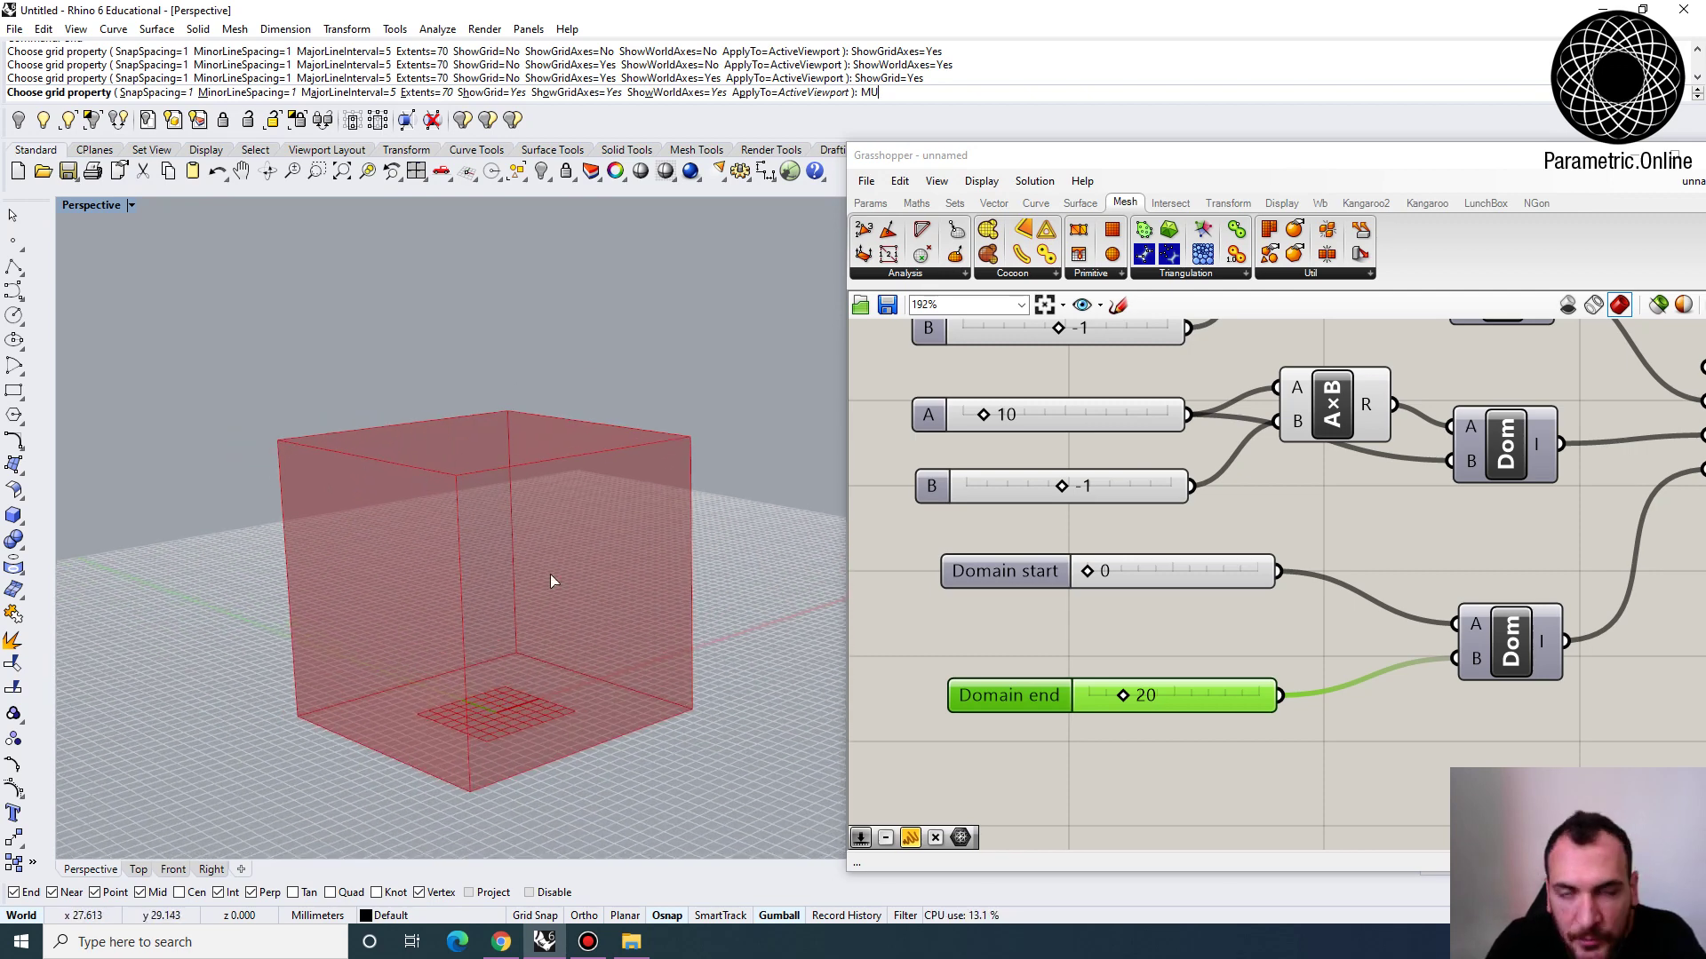
left_click(1130, 576)
left_click_drag(1125, 571, 1110, 624)
left_click_drag(1200, 711, 1185, 691)
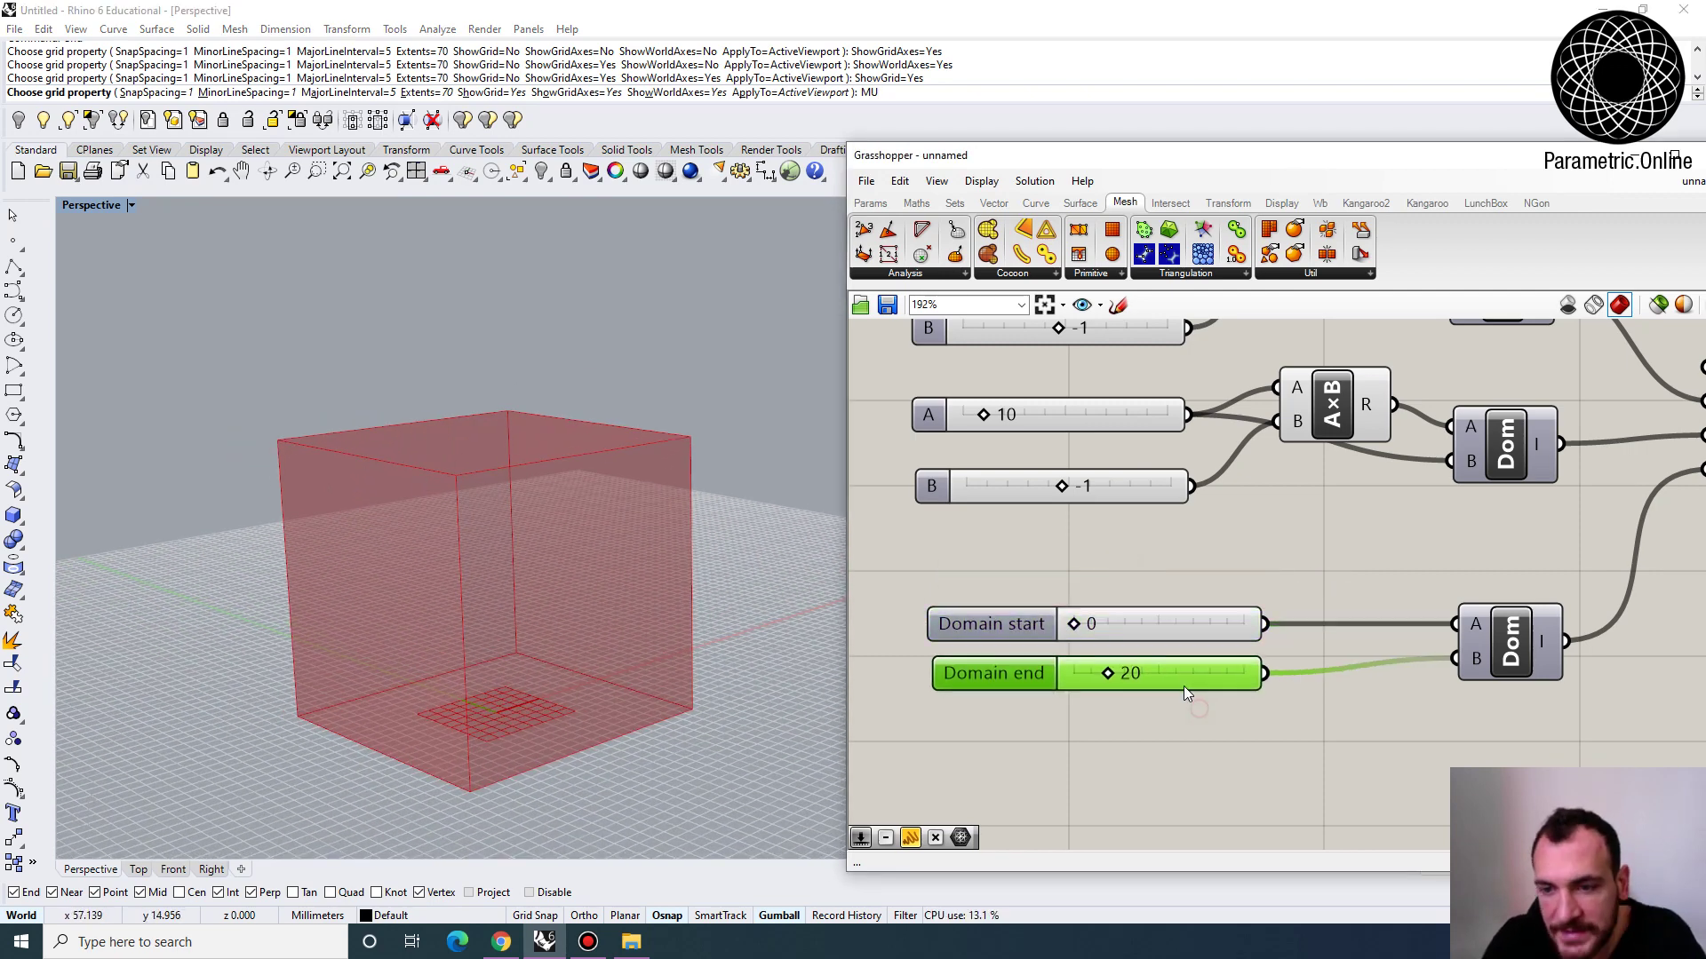
scroll(1191, 483, "down", 4)
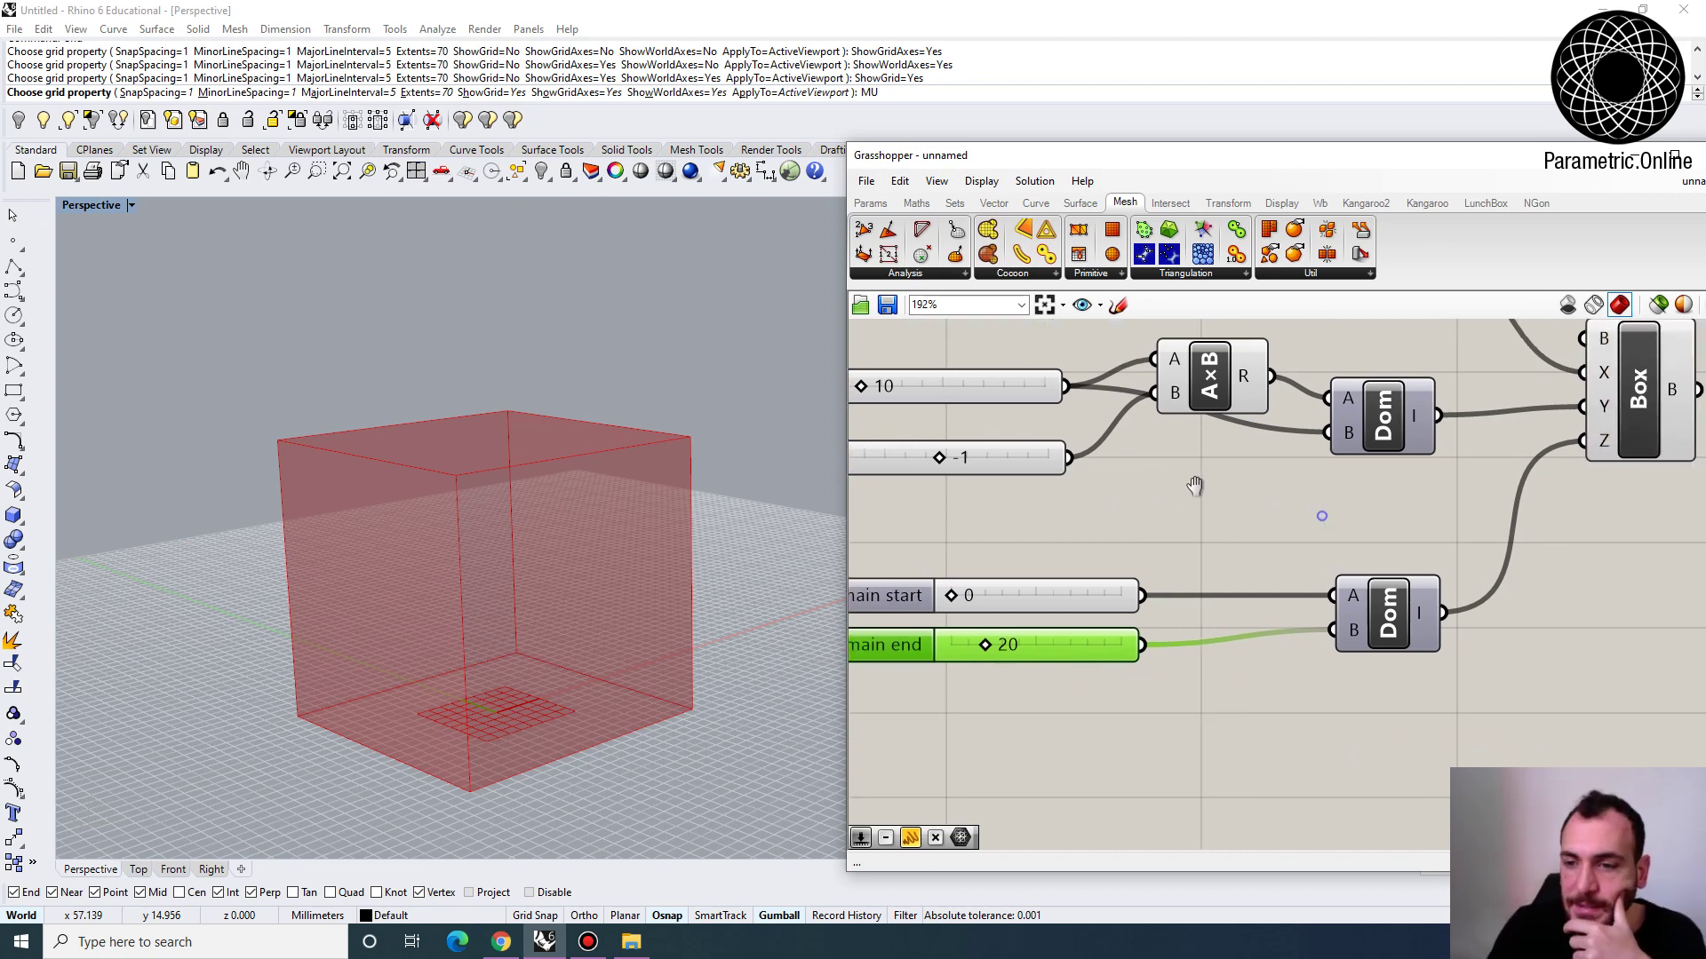
Inspect the domain box in the definition and the list of Cocoon components, including Point Charge
left_click(1314, 435)
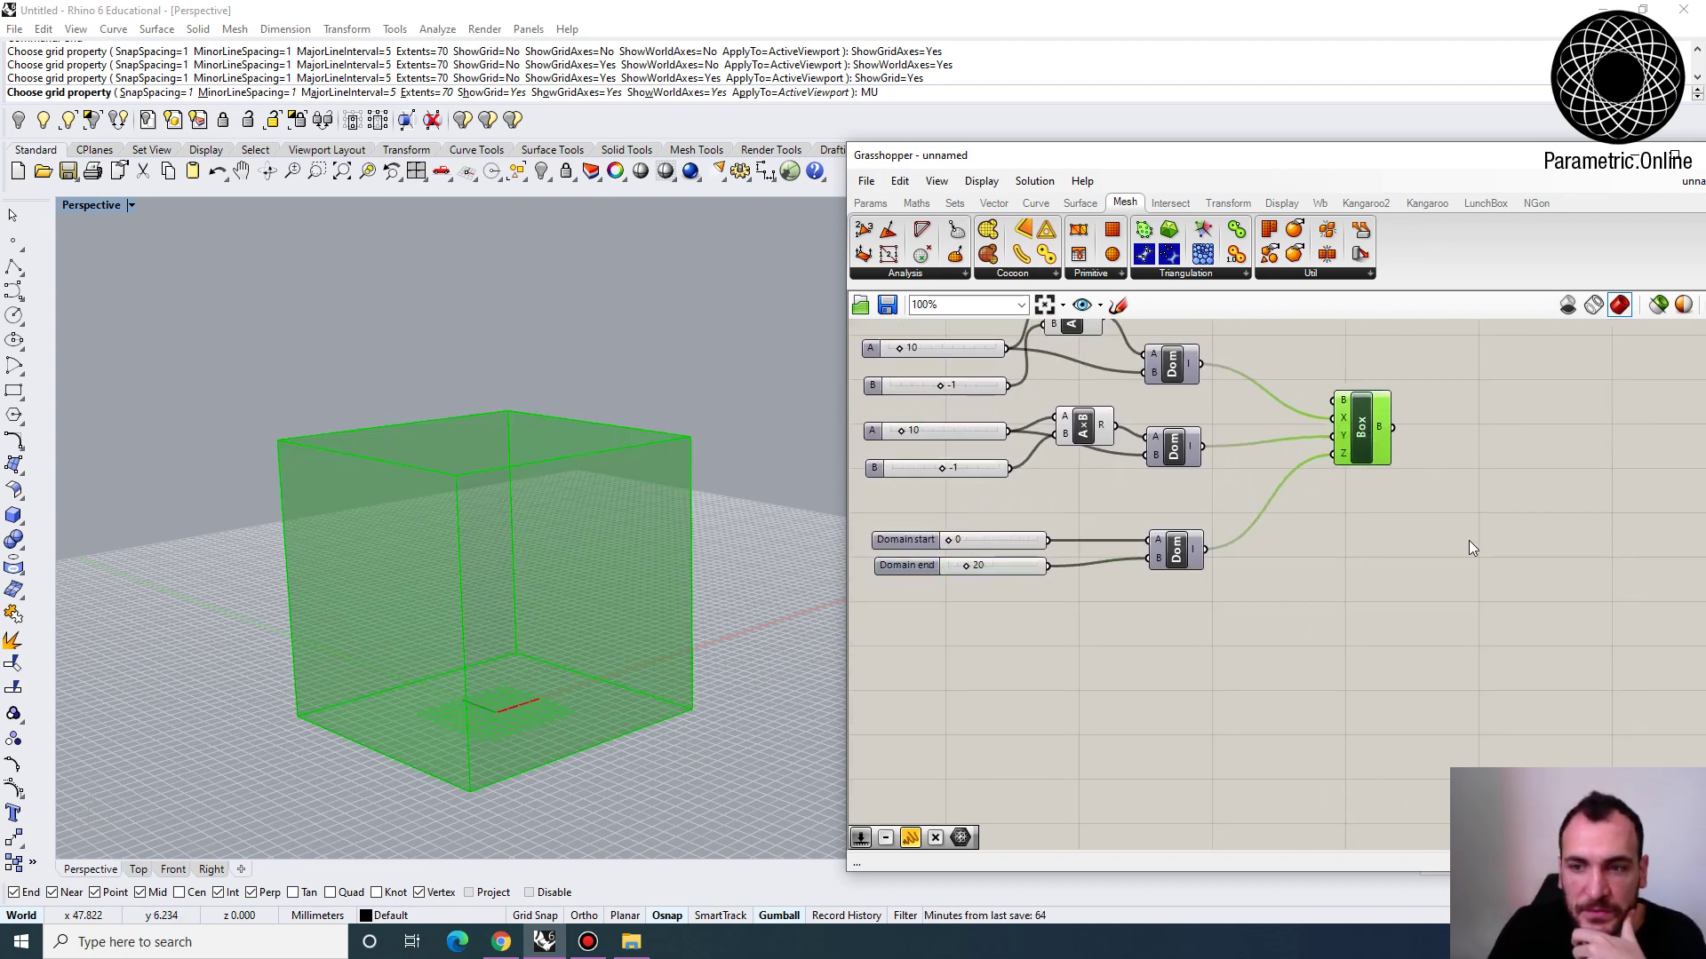
right_click_drag(1368, 544, 1299, 620)
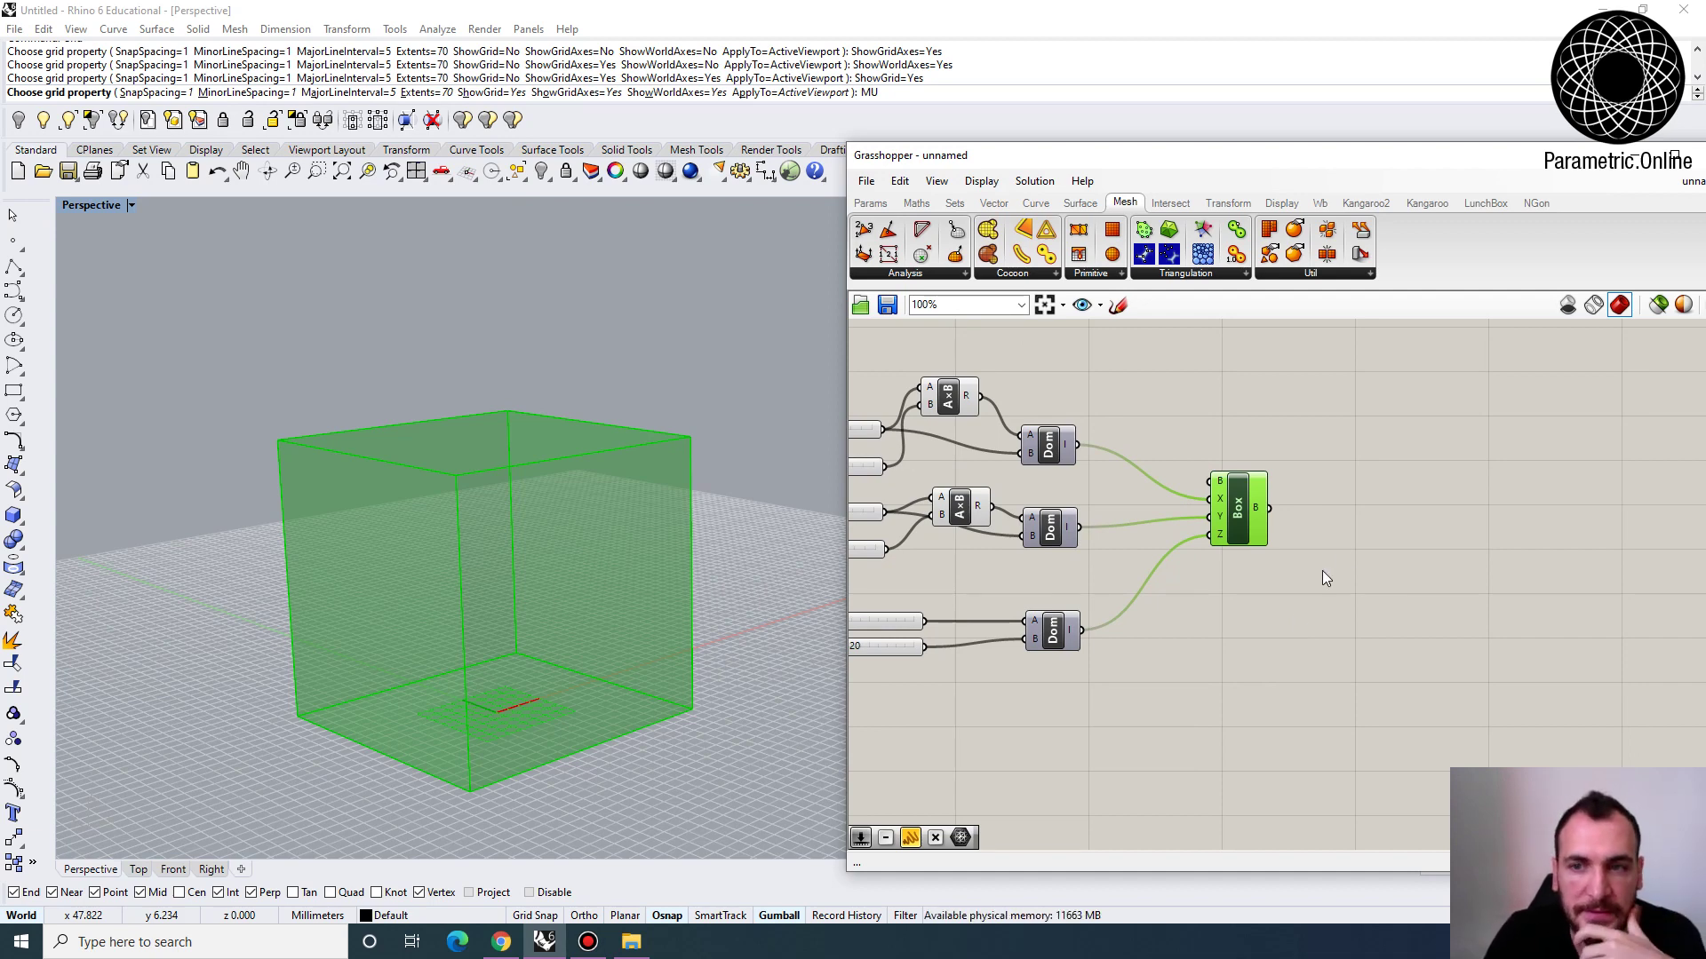
right_click_drag(1174, 412, 1326, 477)
scroll(1304, 461, "up", 2)
right_click(1348, 408)
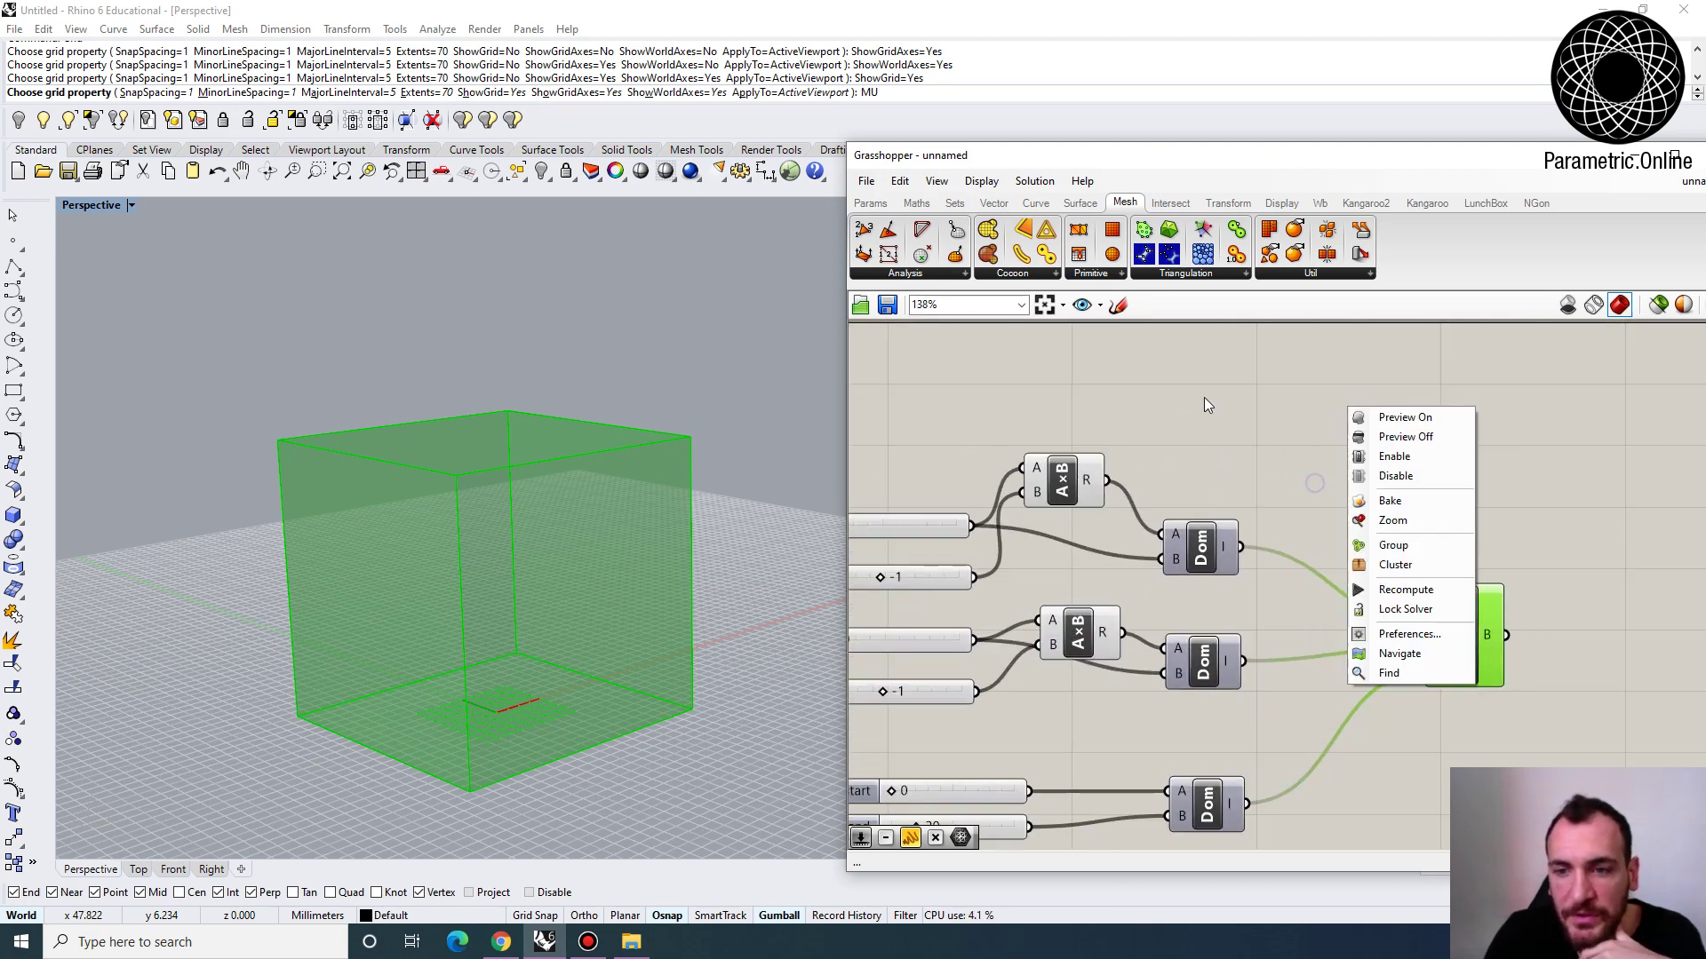
left_click(1124, 399)
right_click_drag(1123, 399, 1154, 344)
left_click(1035, 275)
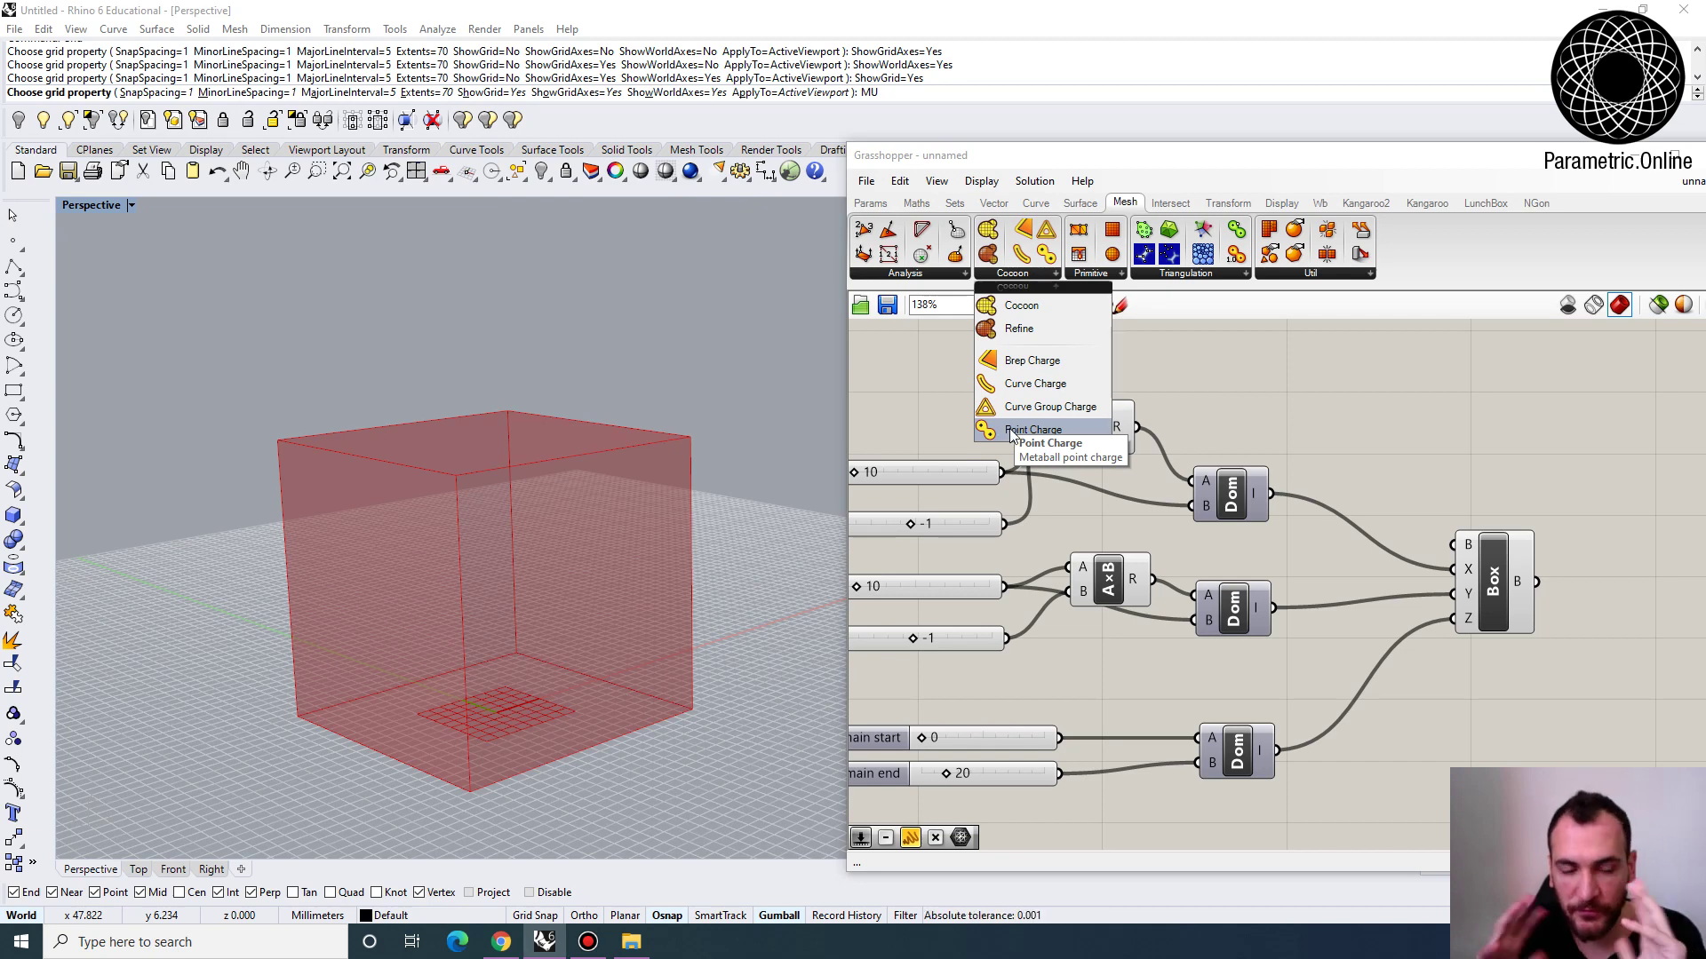
Add a Populate 3D component and connect the Box output to its region input
right_click_drag(1546, 492, 1220, 457)
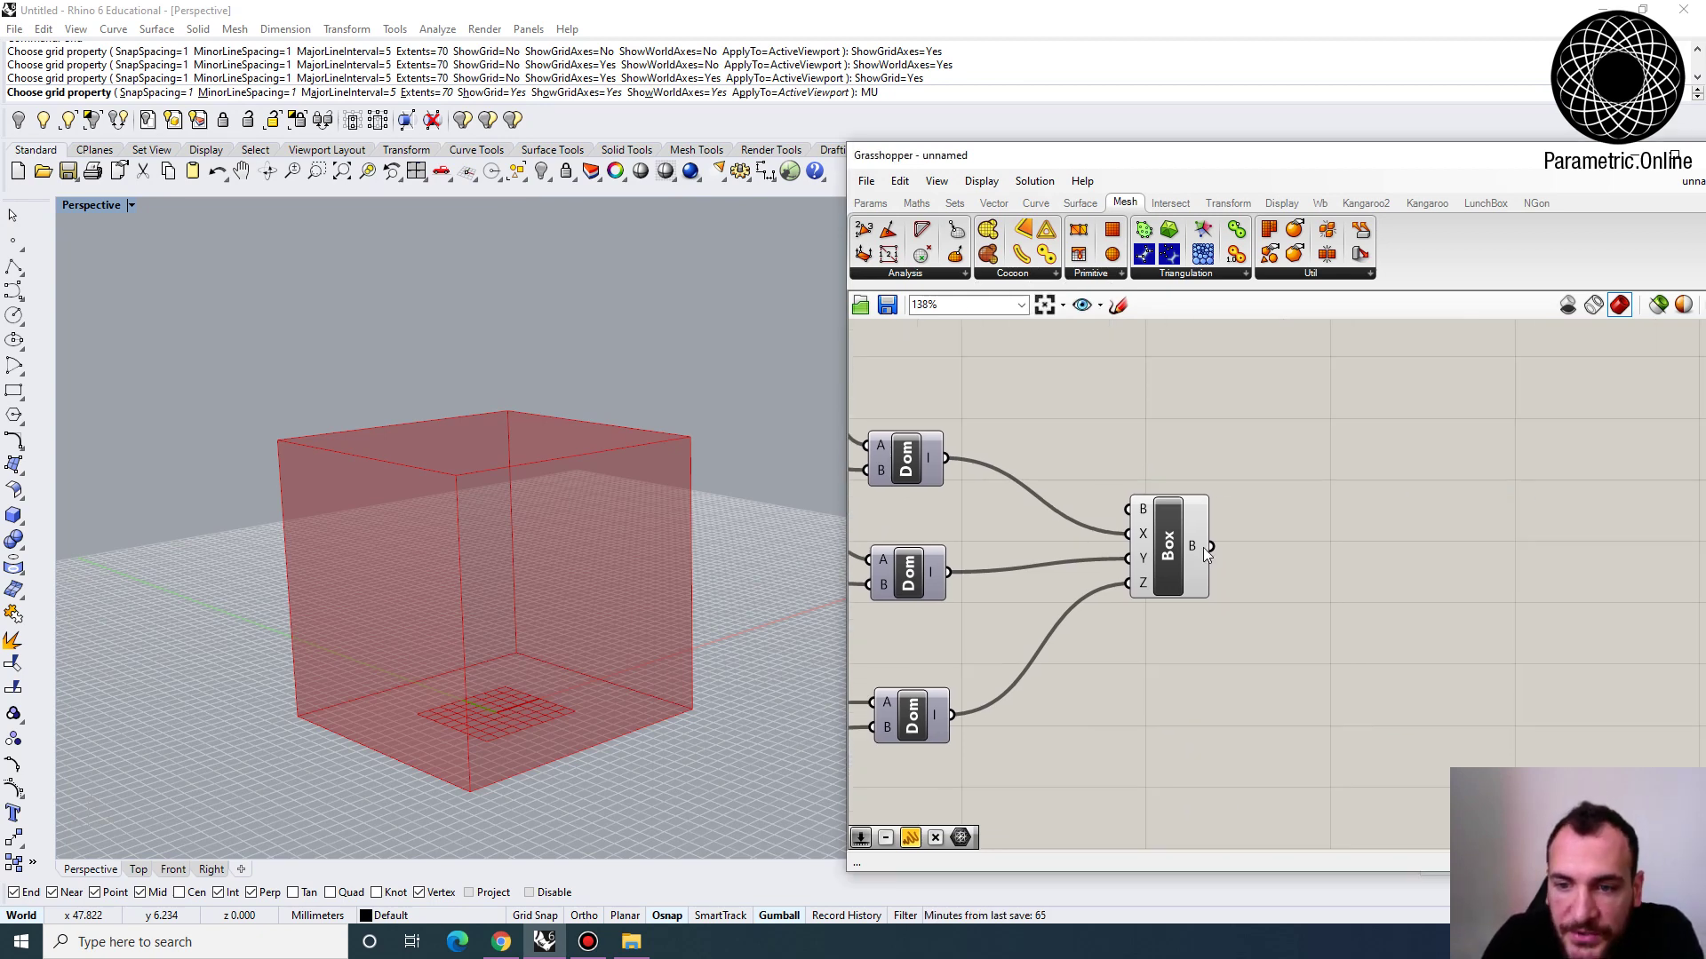
left_click(1177, 549)
right_click_drag(1373, 591, 1309, 588)
double_click(1309, 589)
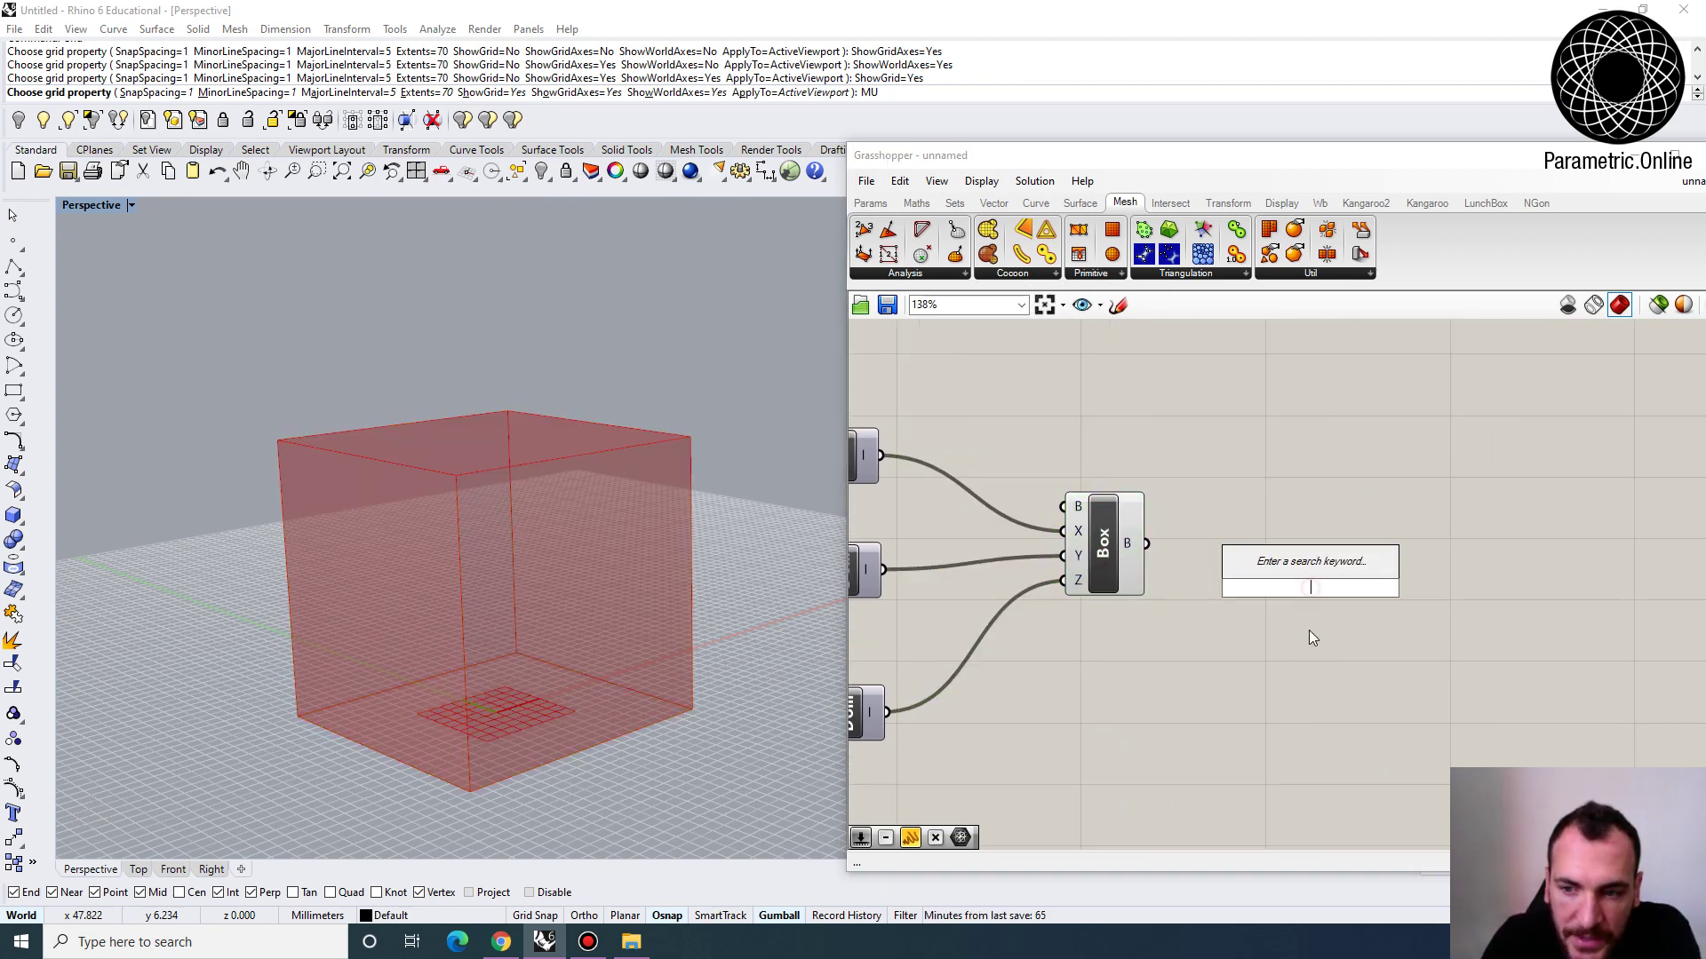
type("pop")
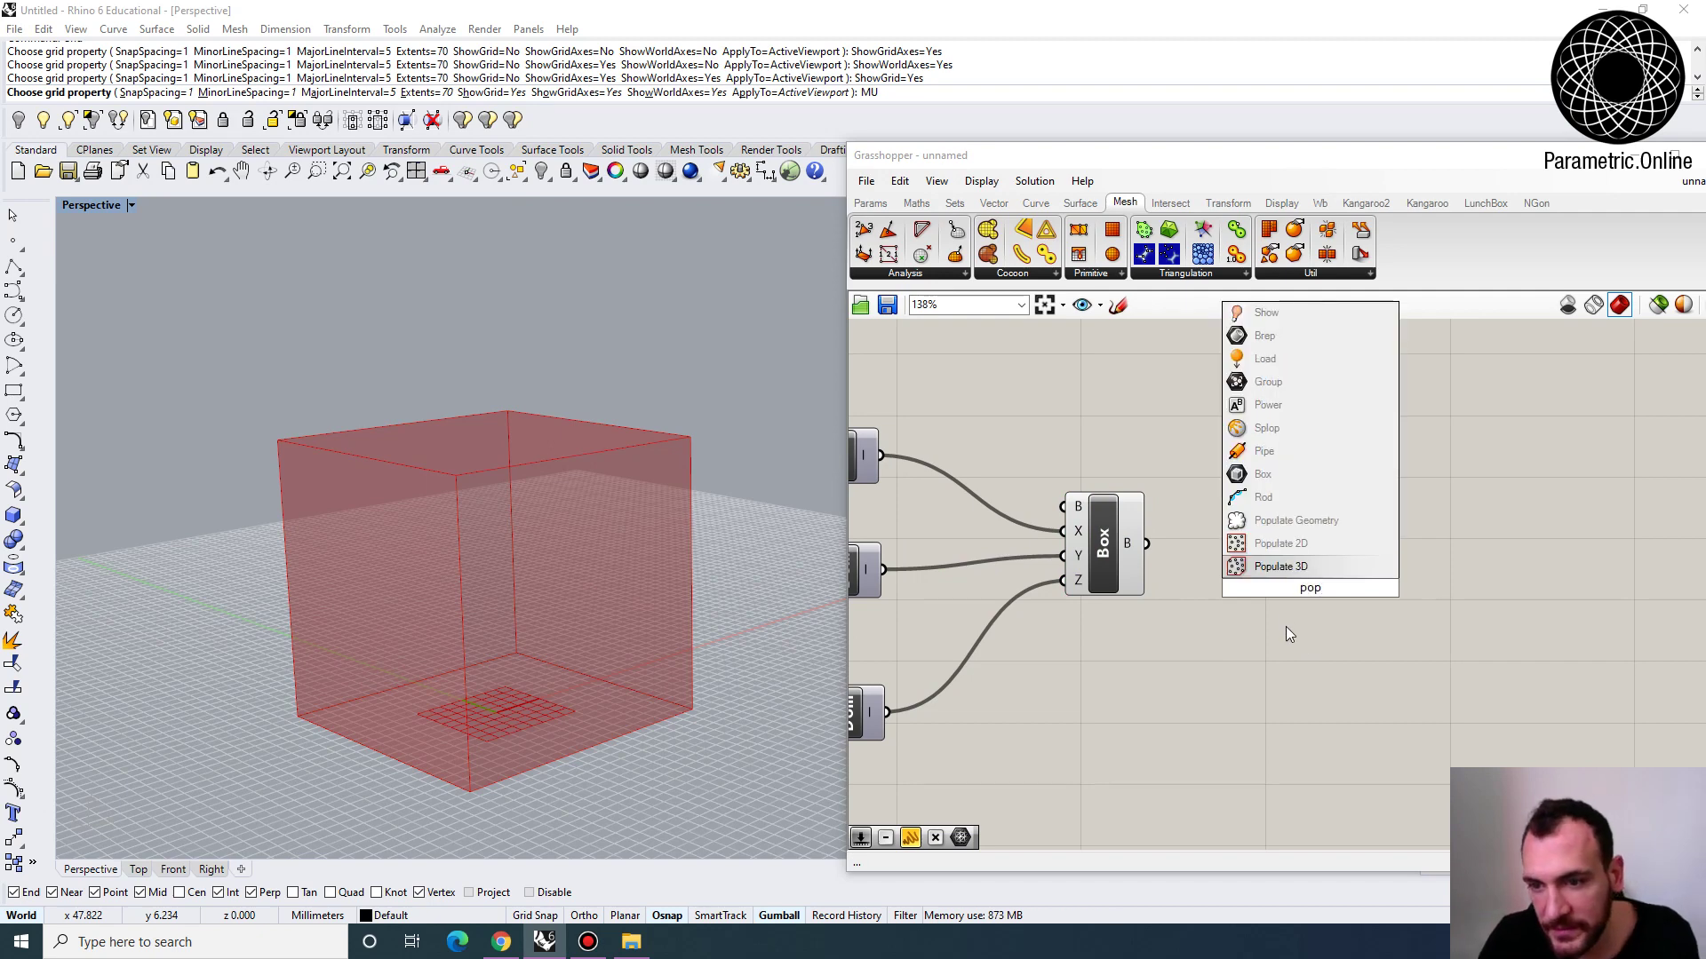
left_click(1308, 566)
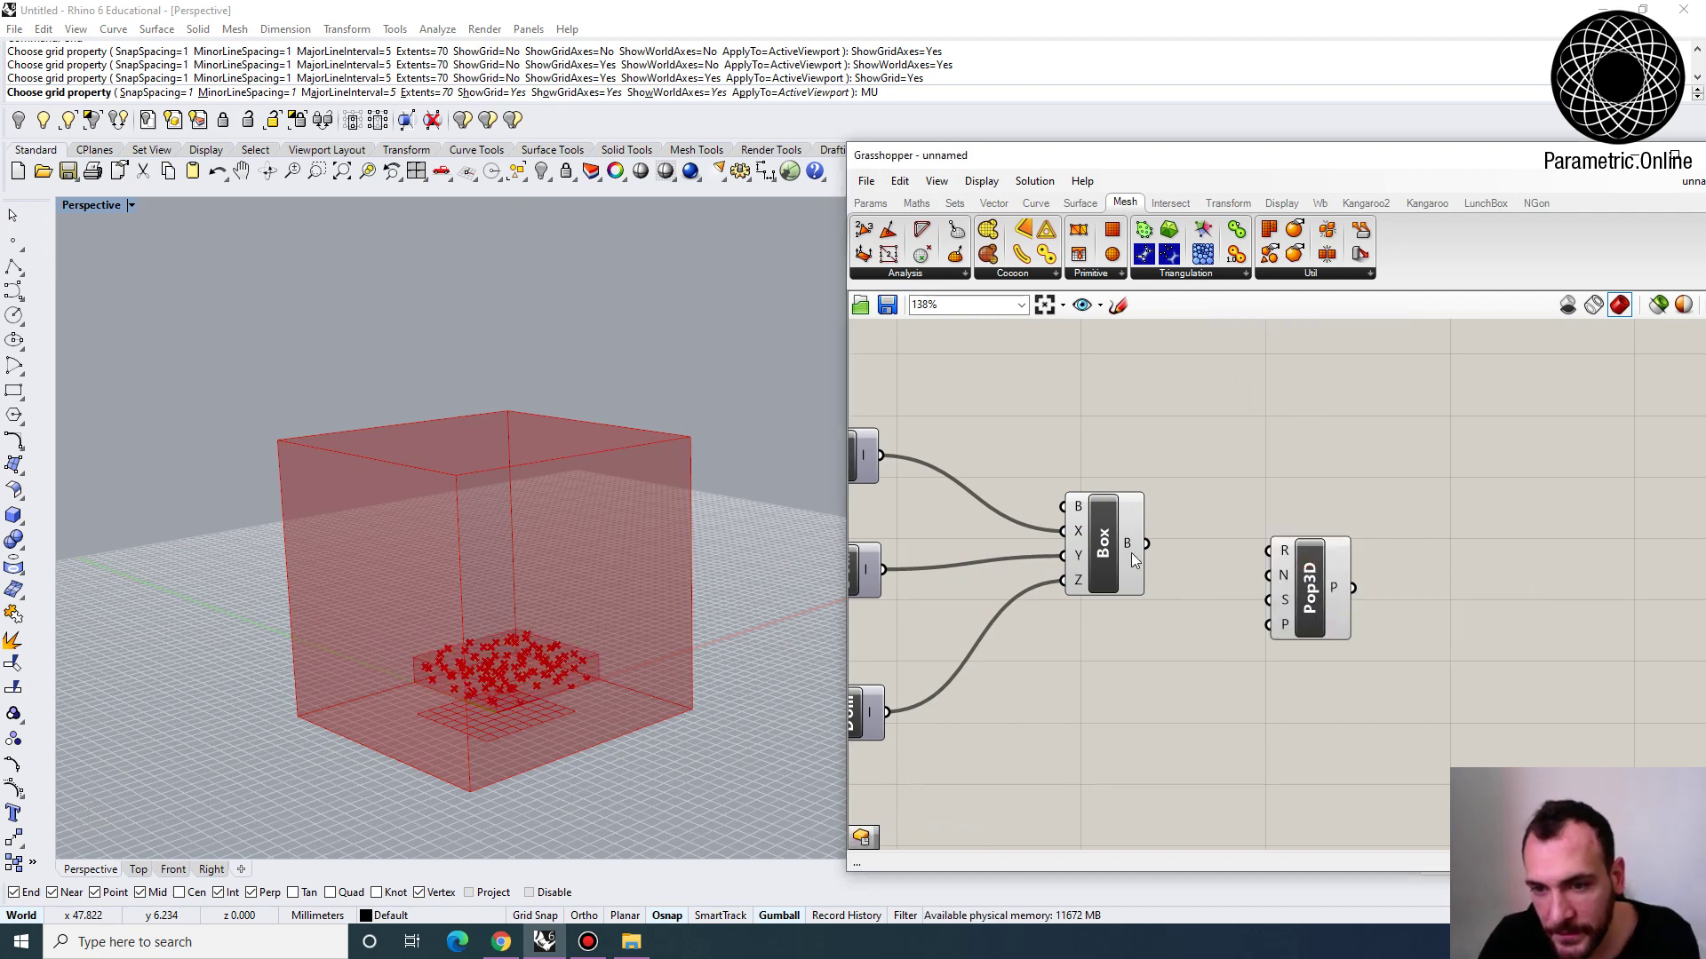
left_click_drag(1145, 543, 1441, 583)
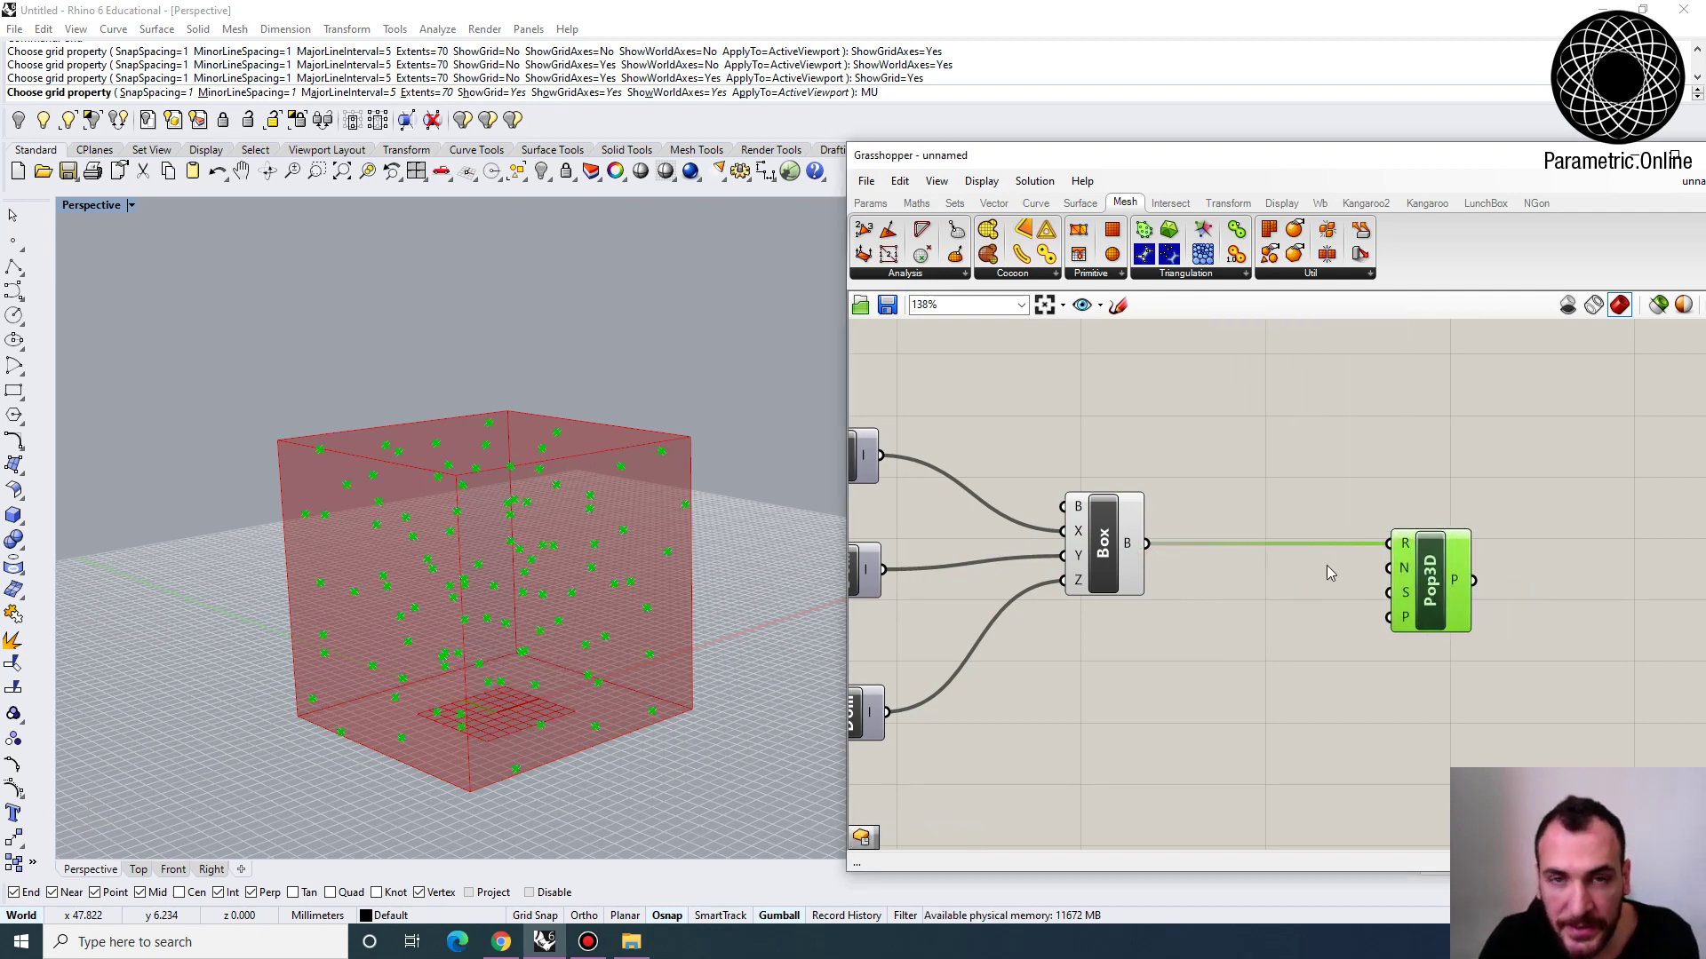
right_click_drag(1130, 653, 1043, 628)
left_click(1061, 645)
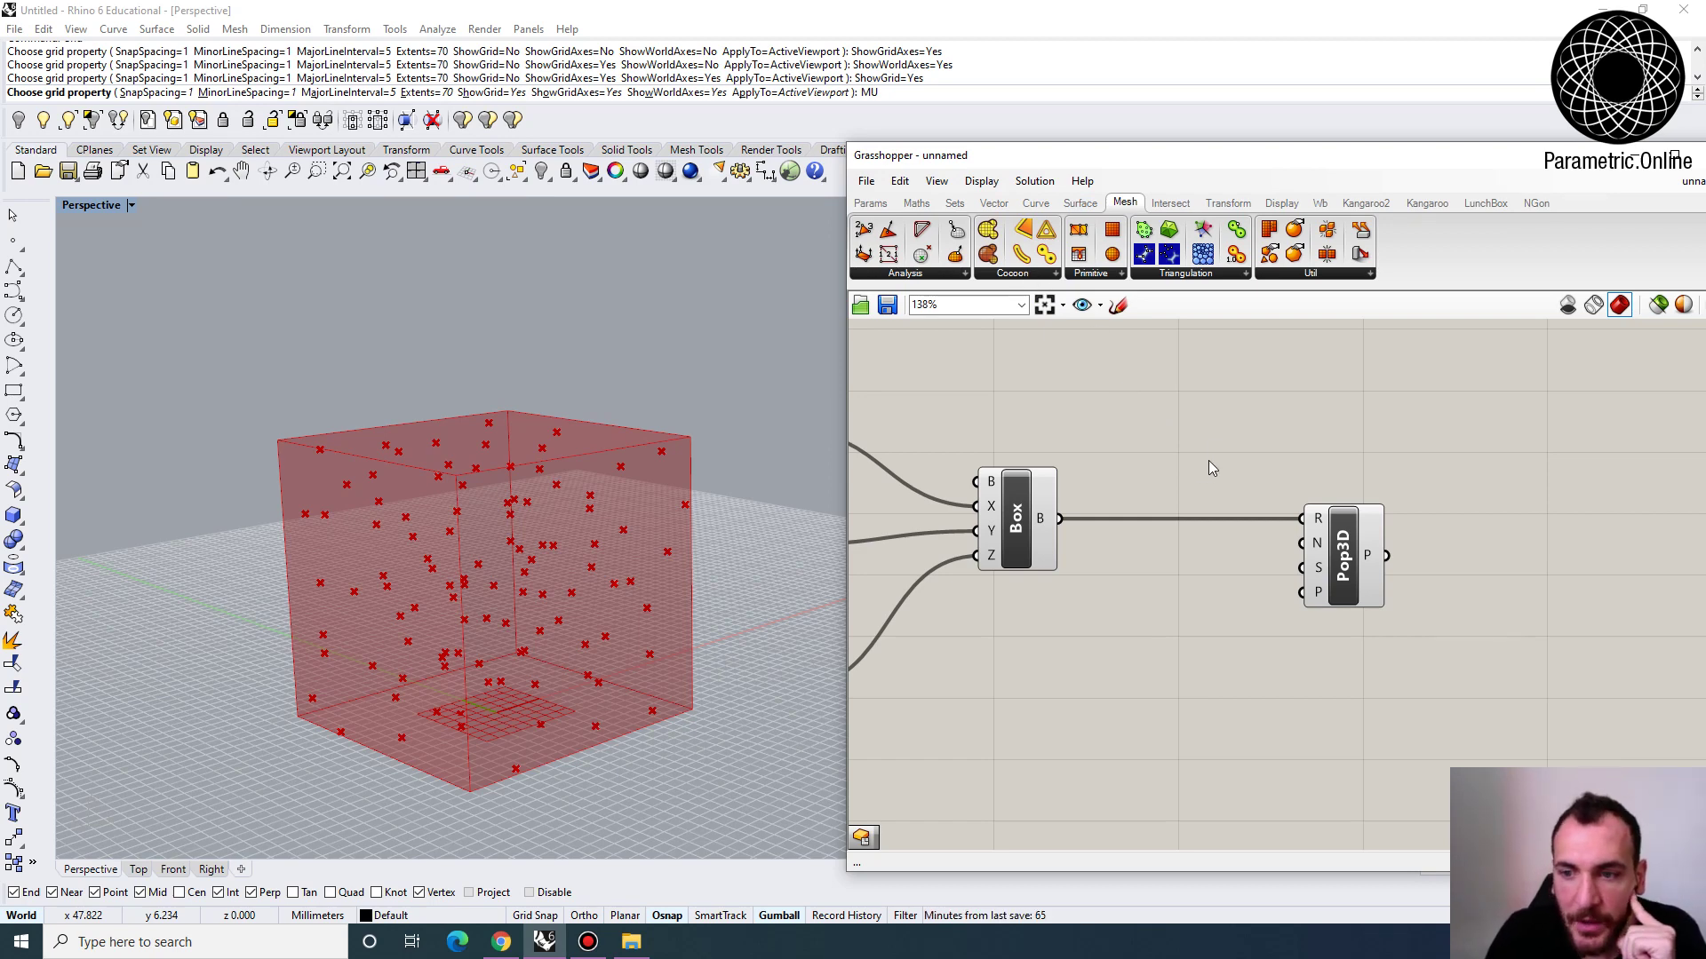
double_click(1108, 585)
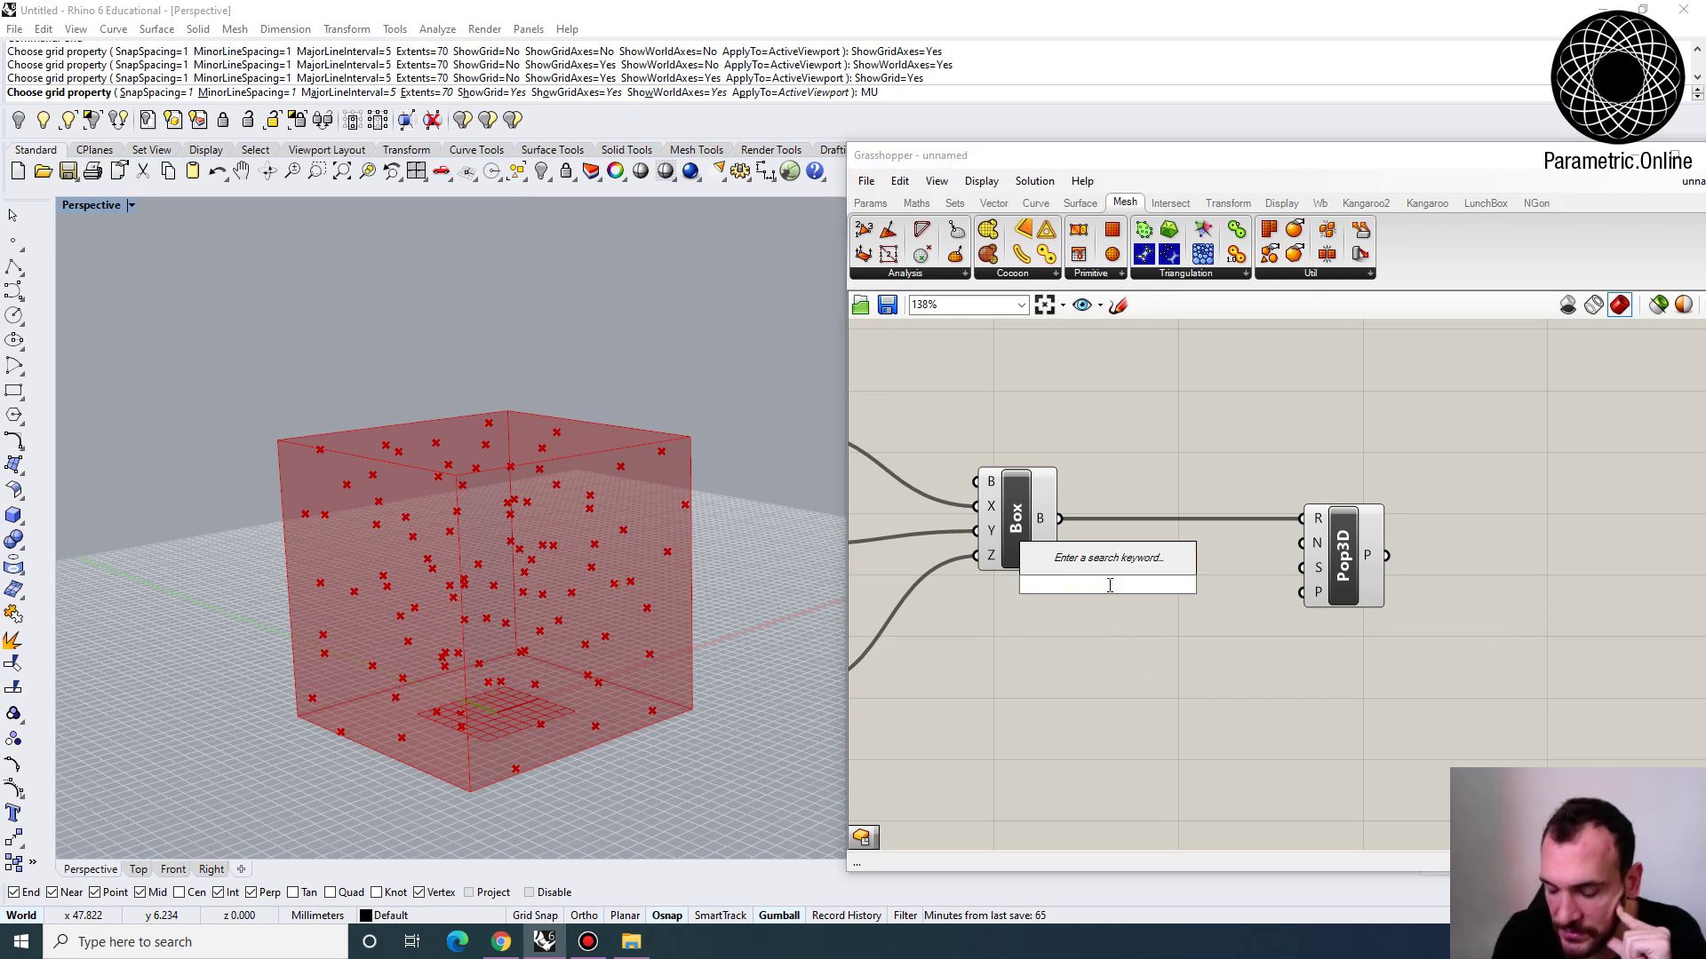
type("100")
key("Return")
left_click_drag(1107, 584, 1059, 611)
key("Delete")
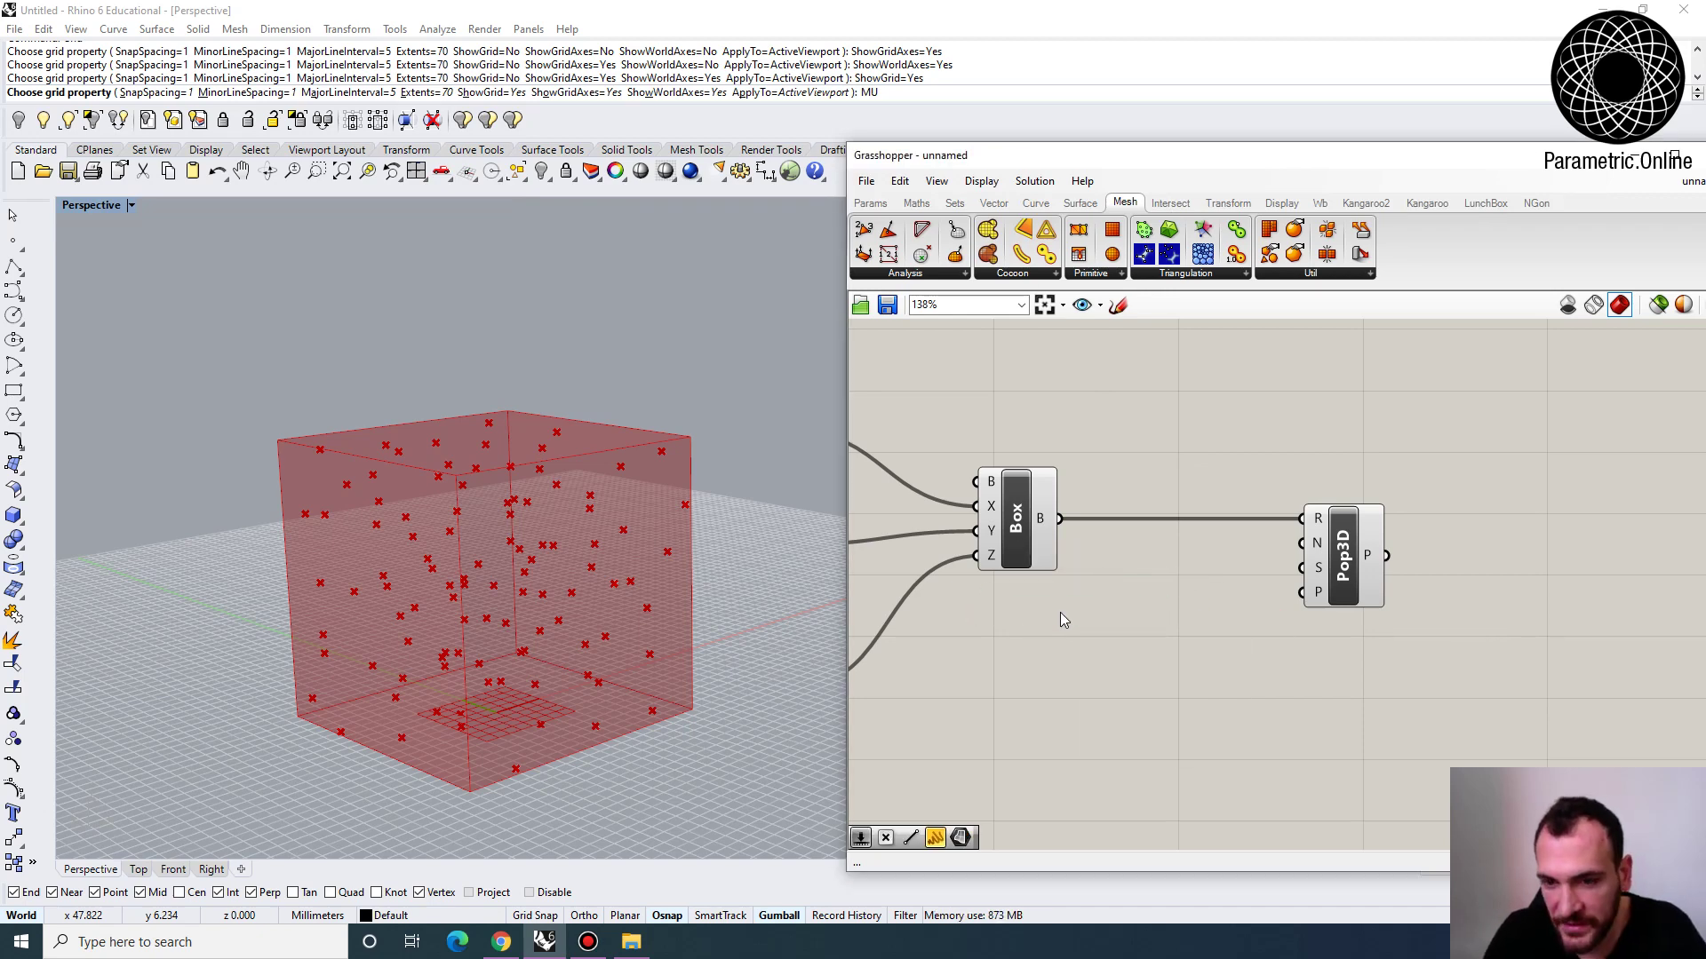
Add two number sliders set to 13 and connect them to the count and seed inputs of Populate 3D
double_click(1063, 619)
type("slider")
key("Return")
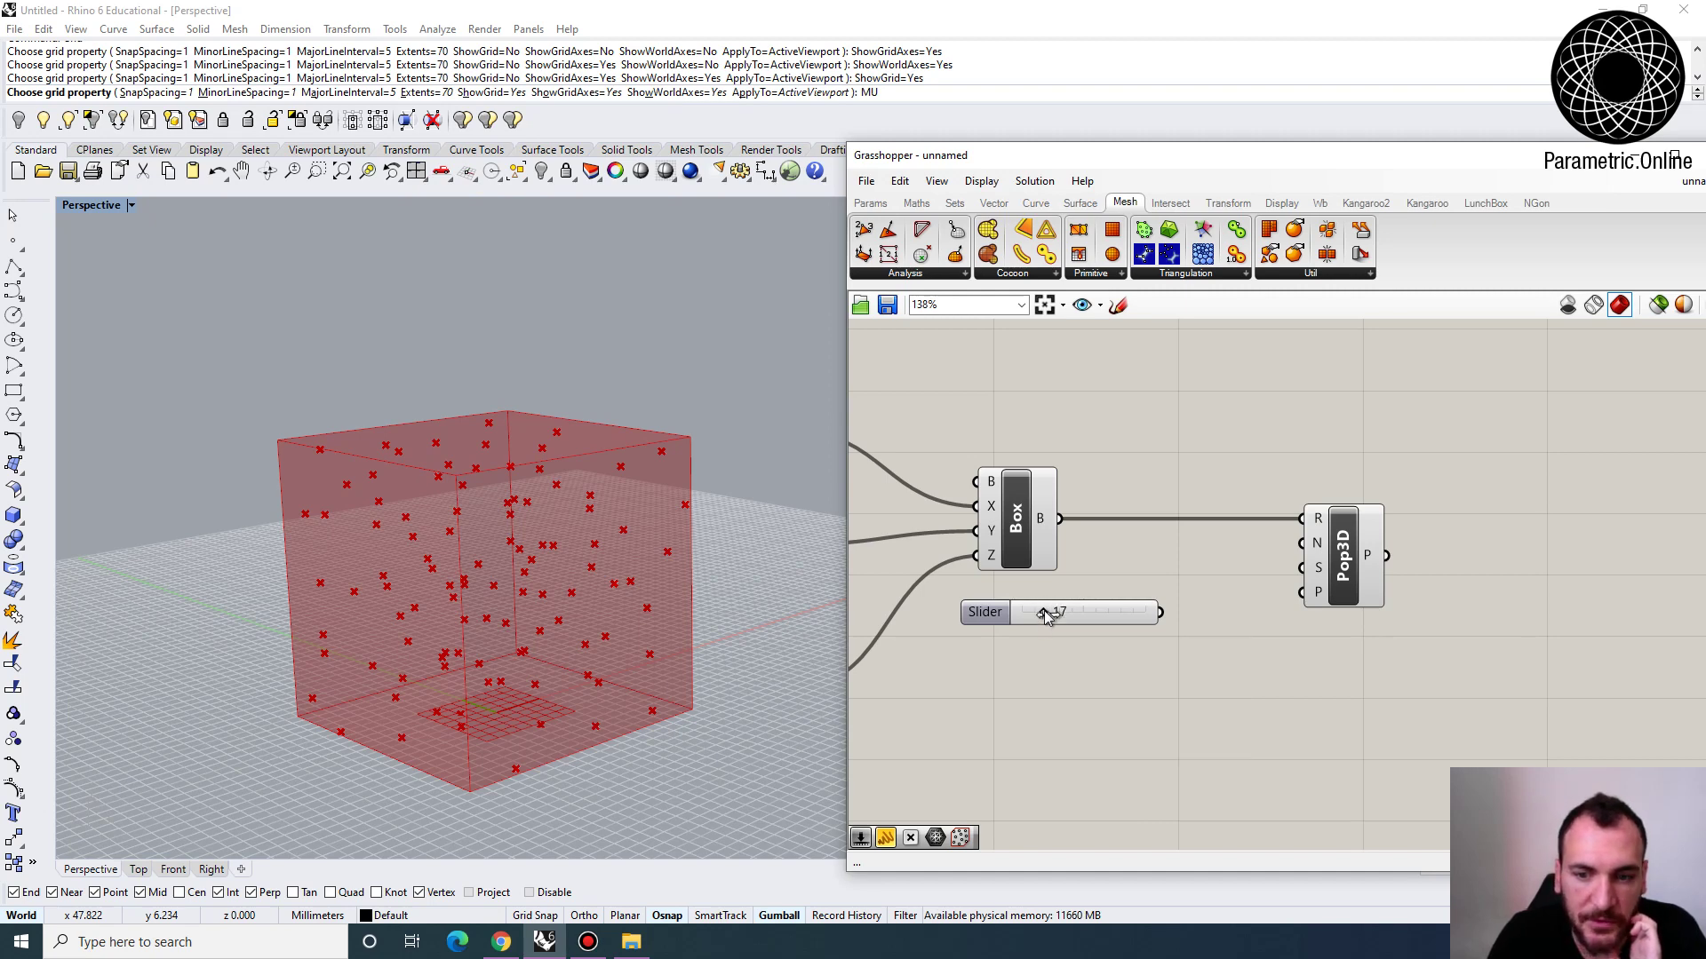
left_click_drag(1031, 617, 1039, 618)
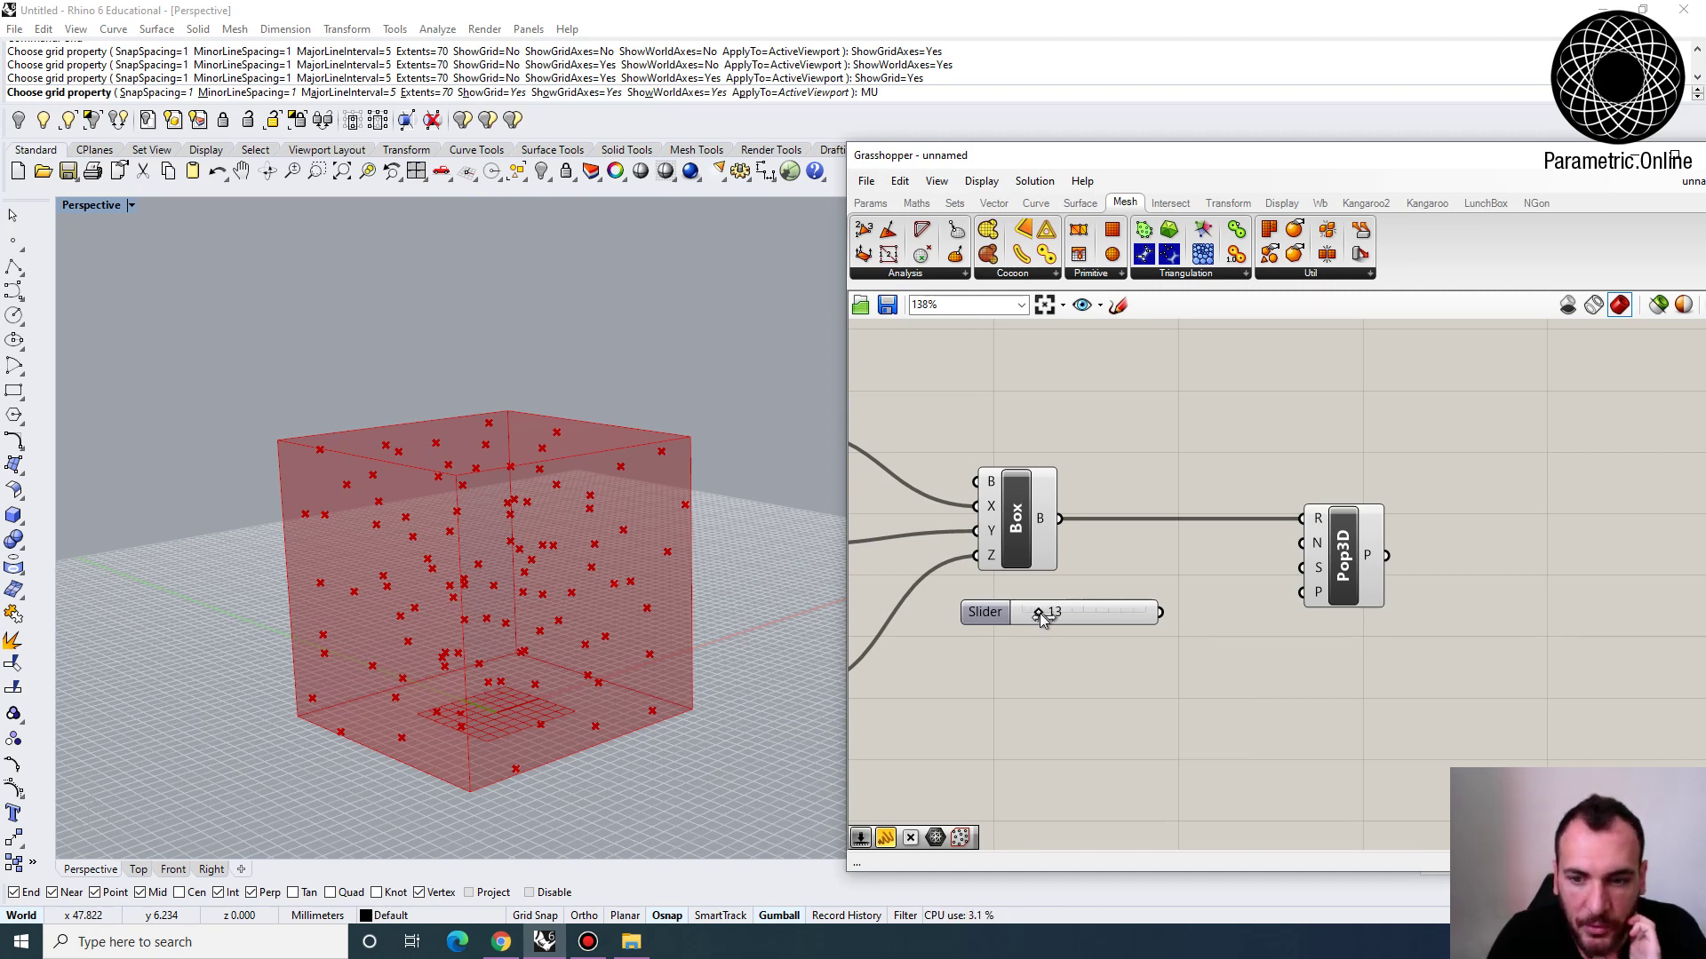
left_click_drag(1162, 612, 1404, 589)
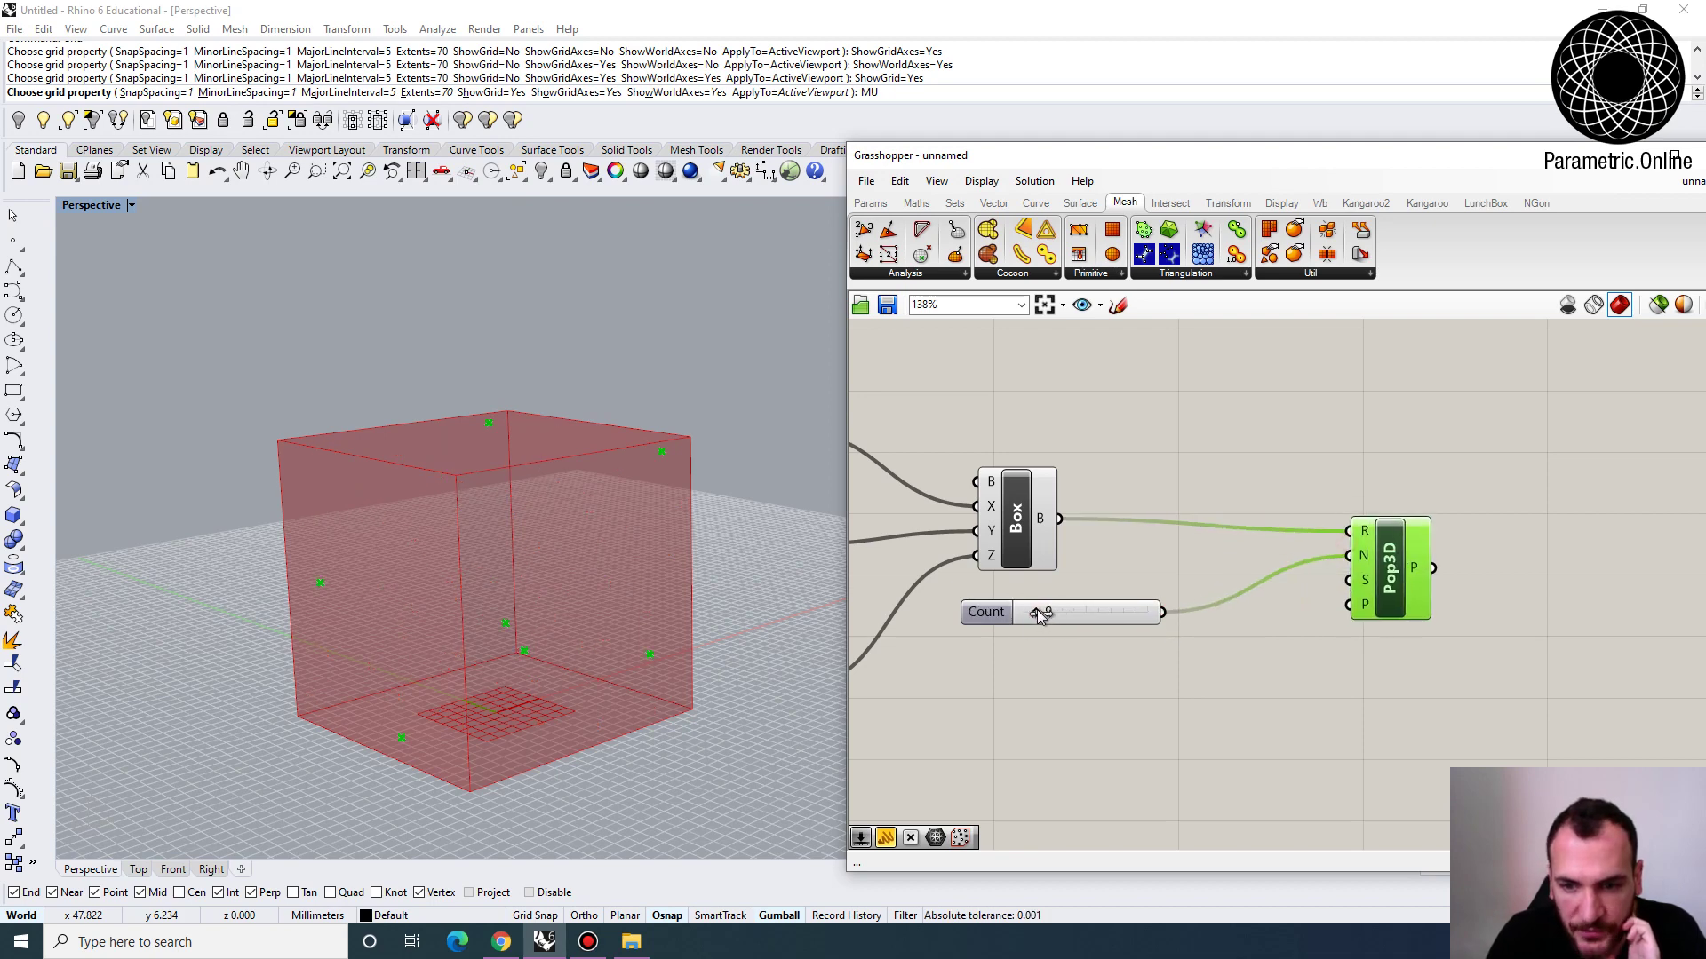
left_click_drag(1037, 609, 1362, 580)
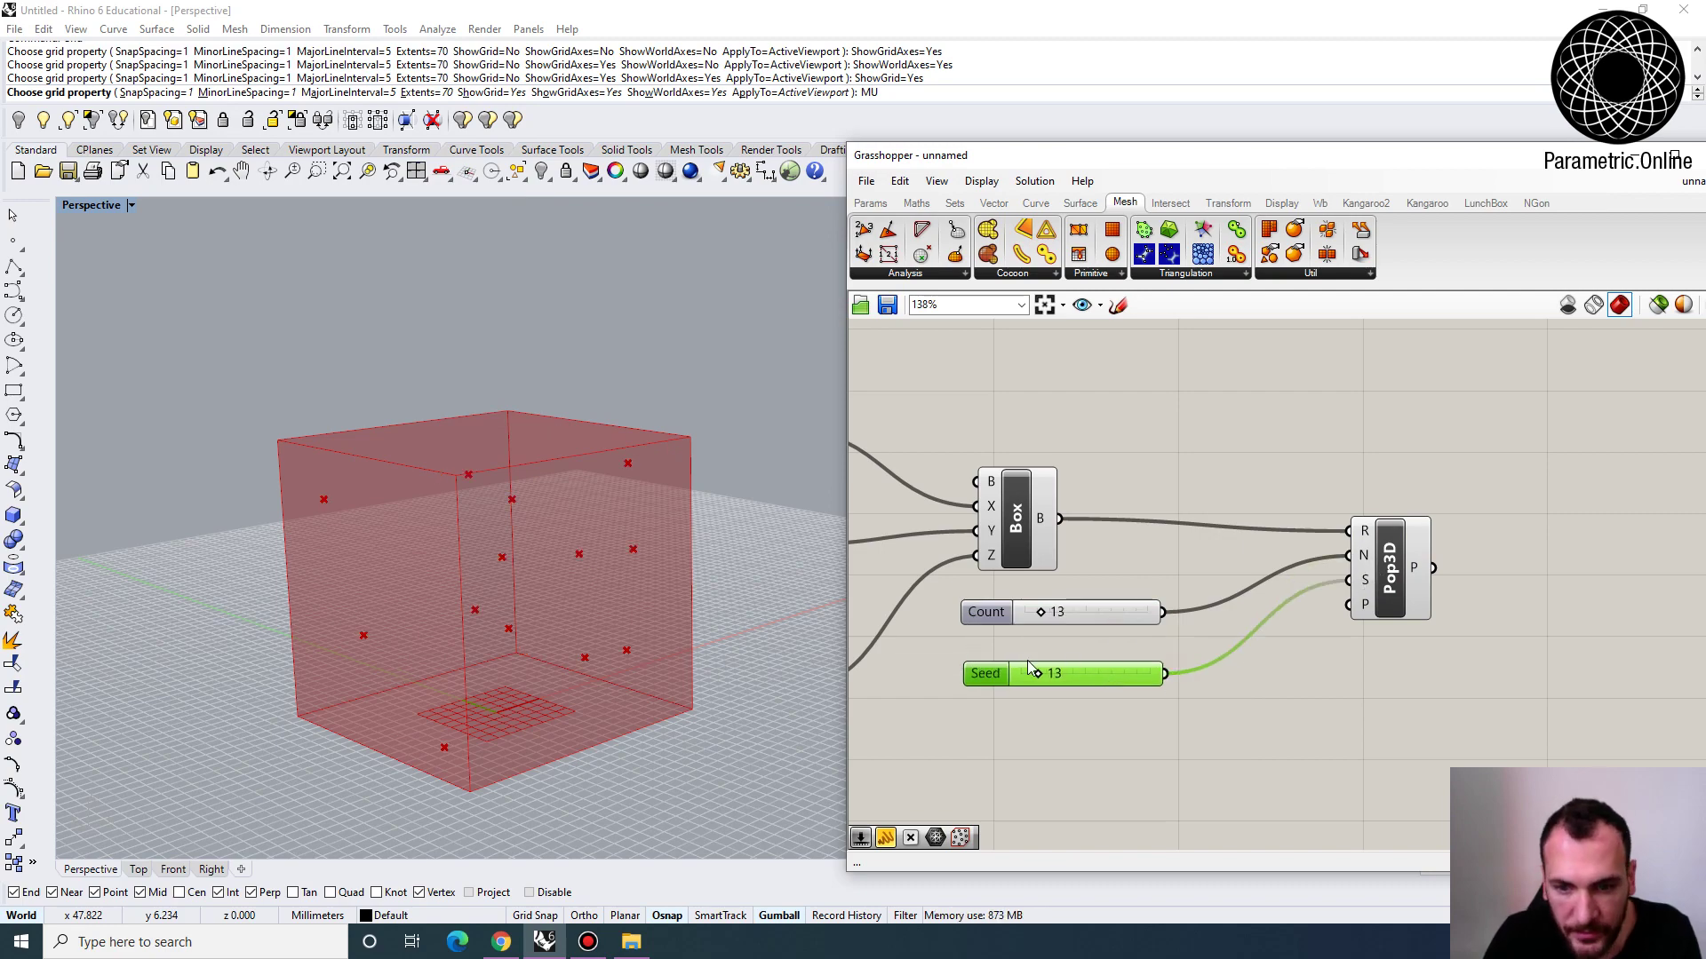
Examine how the populated points are distributed inside the box
left_click(1375, 553)
mouse_move(665, 625)
right_mouse_down()
mouse_move(488, 578)
mouse_move(666, 626)
right_mouse_up()
scroll(666, 625, "down", 3)
right_click_drag(1375, 629, 1287, 565)
left_click_drag(1293, 548, 1275, 548)
scroll(563, 574, "up", 5)
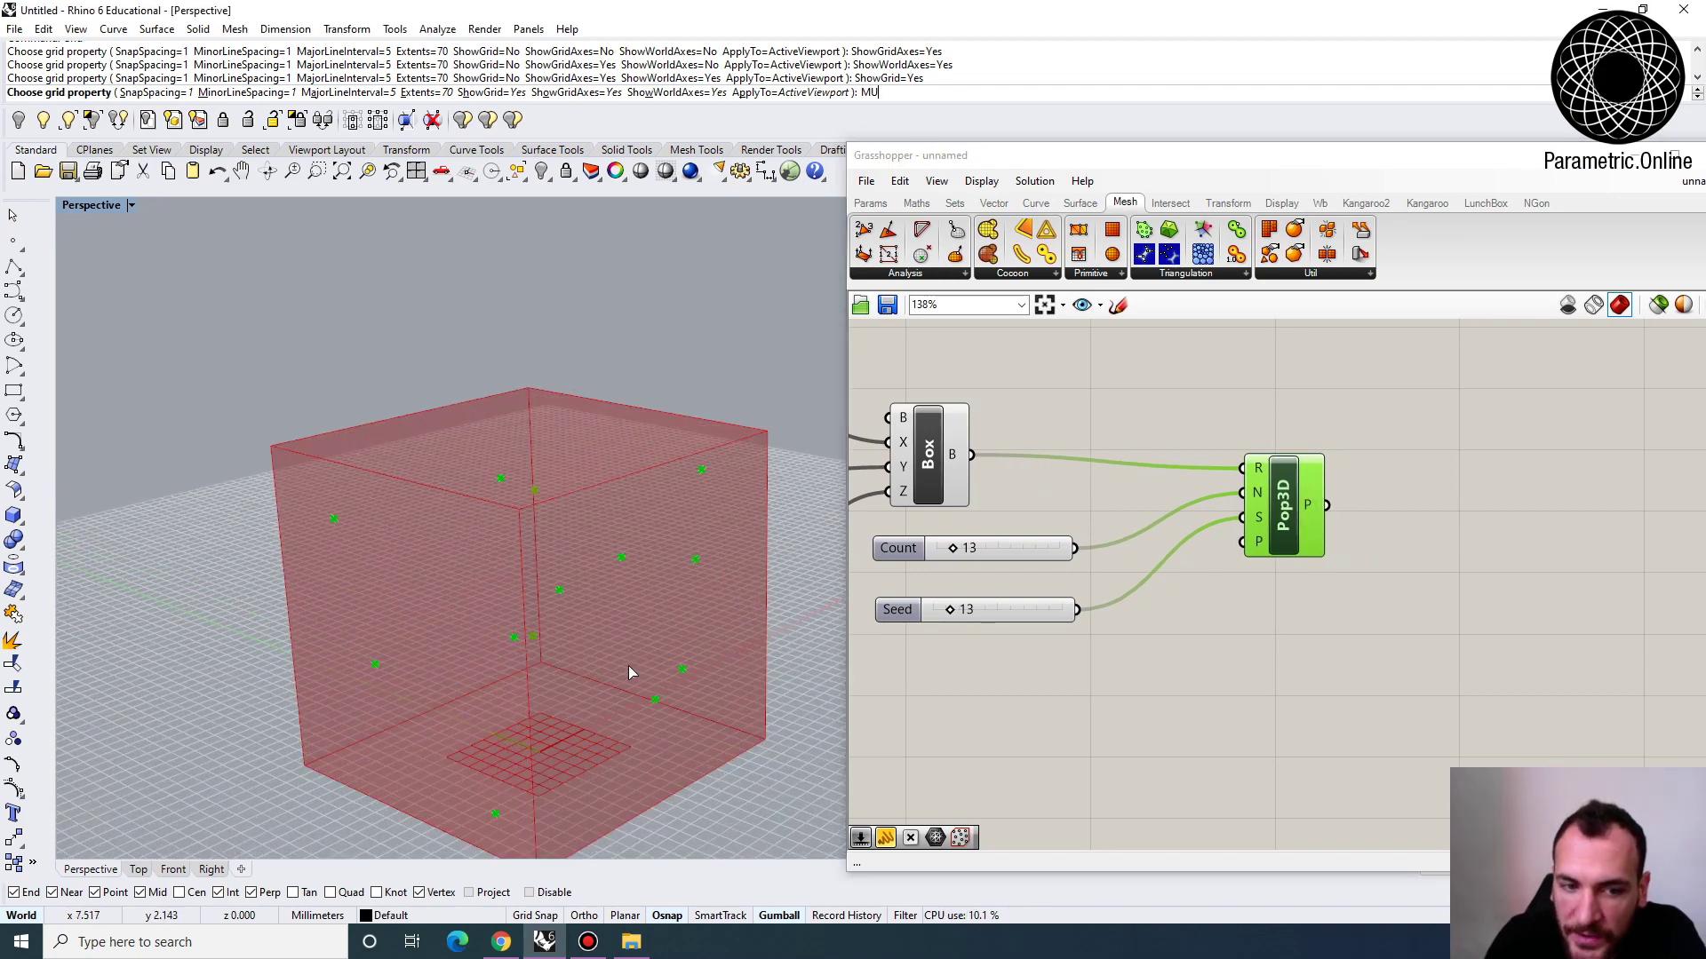
scroll(559, 577, "down", 5)
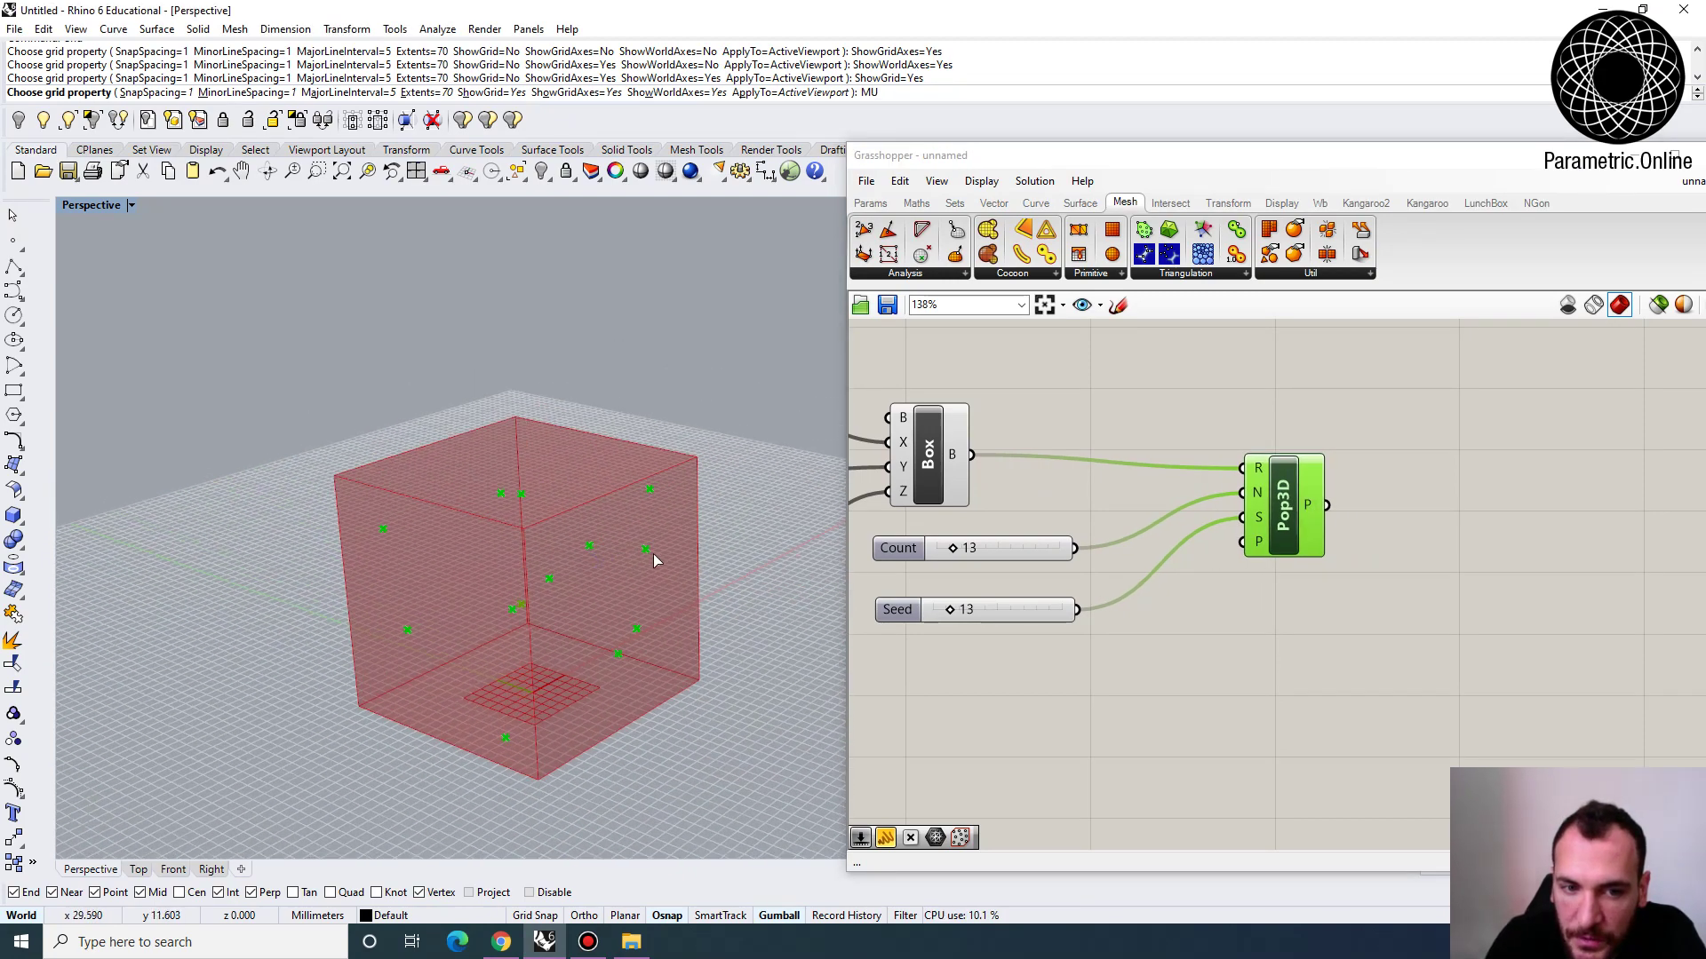
Add a Cocoon Point Charge component and connect the Populate 3D points to its point input
right_click_drag(1395, 568, 1282, 575)
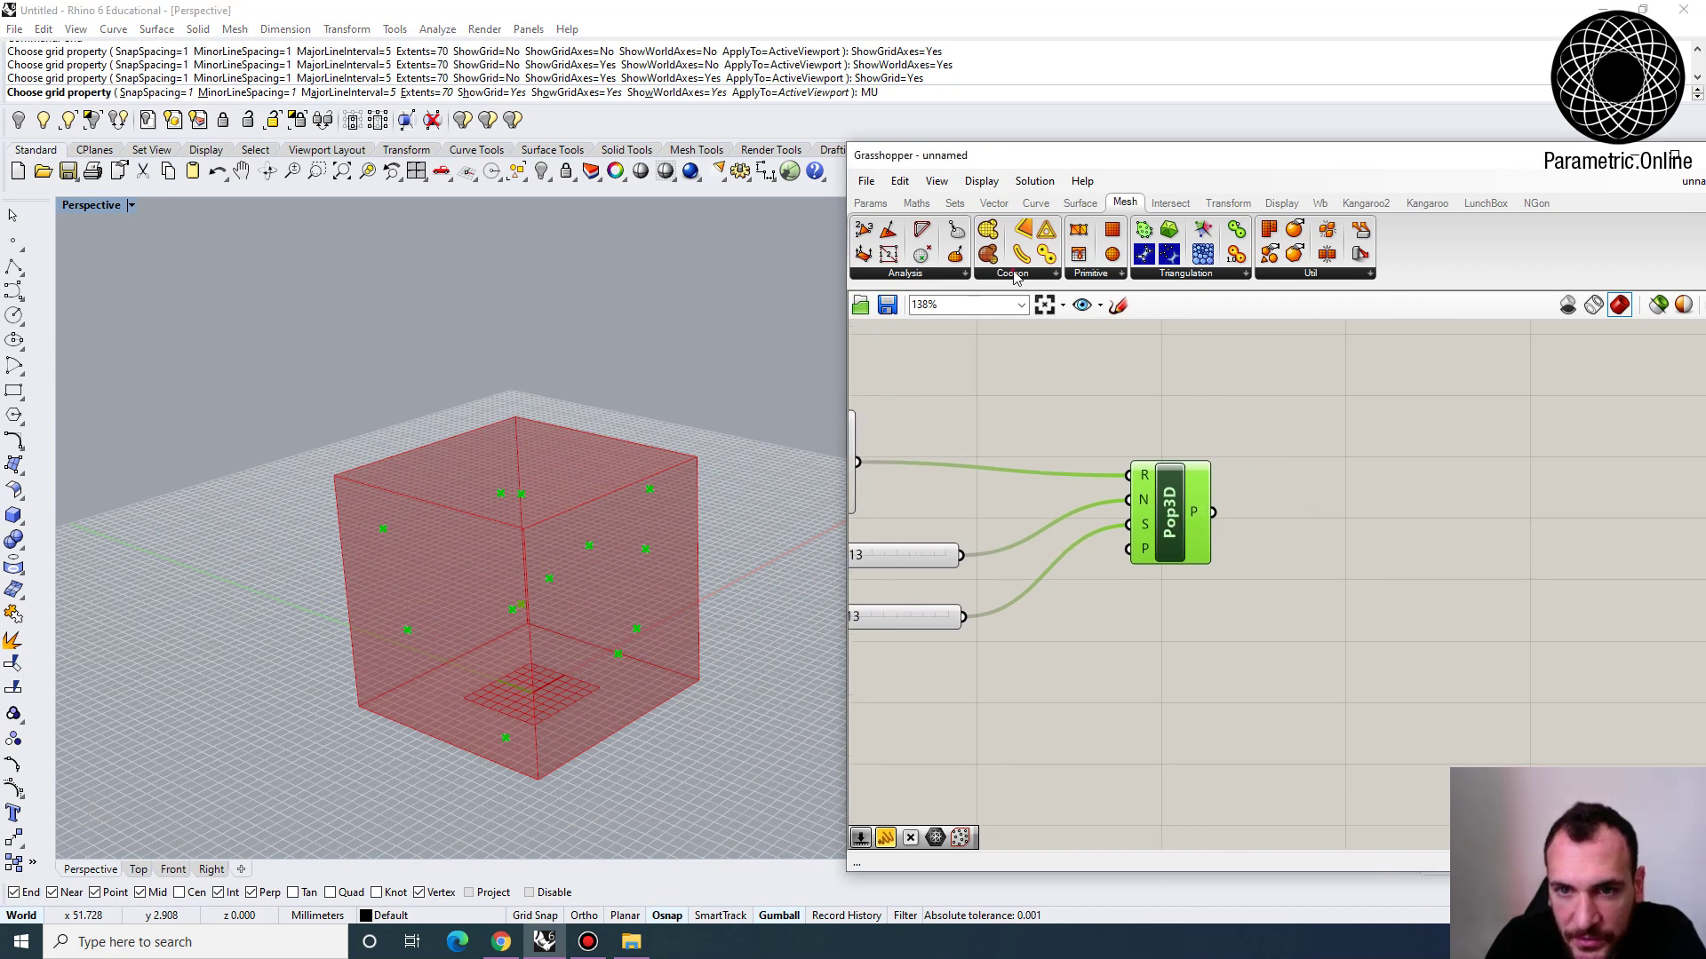
left_click(1015, 274)
left_click_drag(1009, 431, 1397, 564)
left_click_drag(1214, 513, 1450, 515)
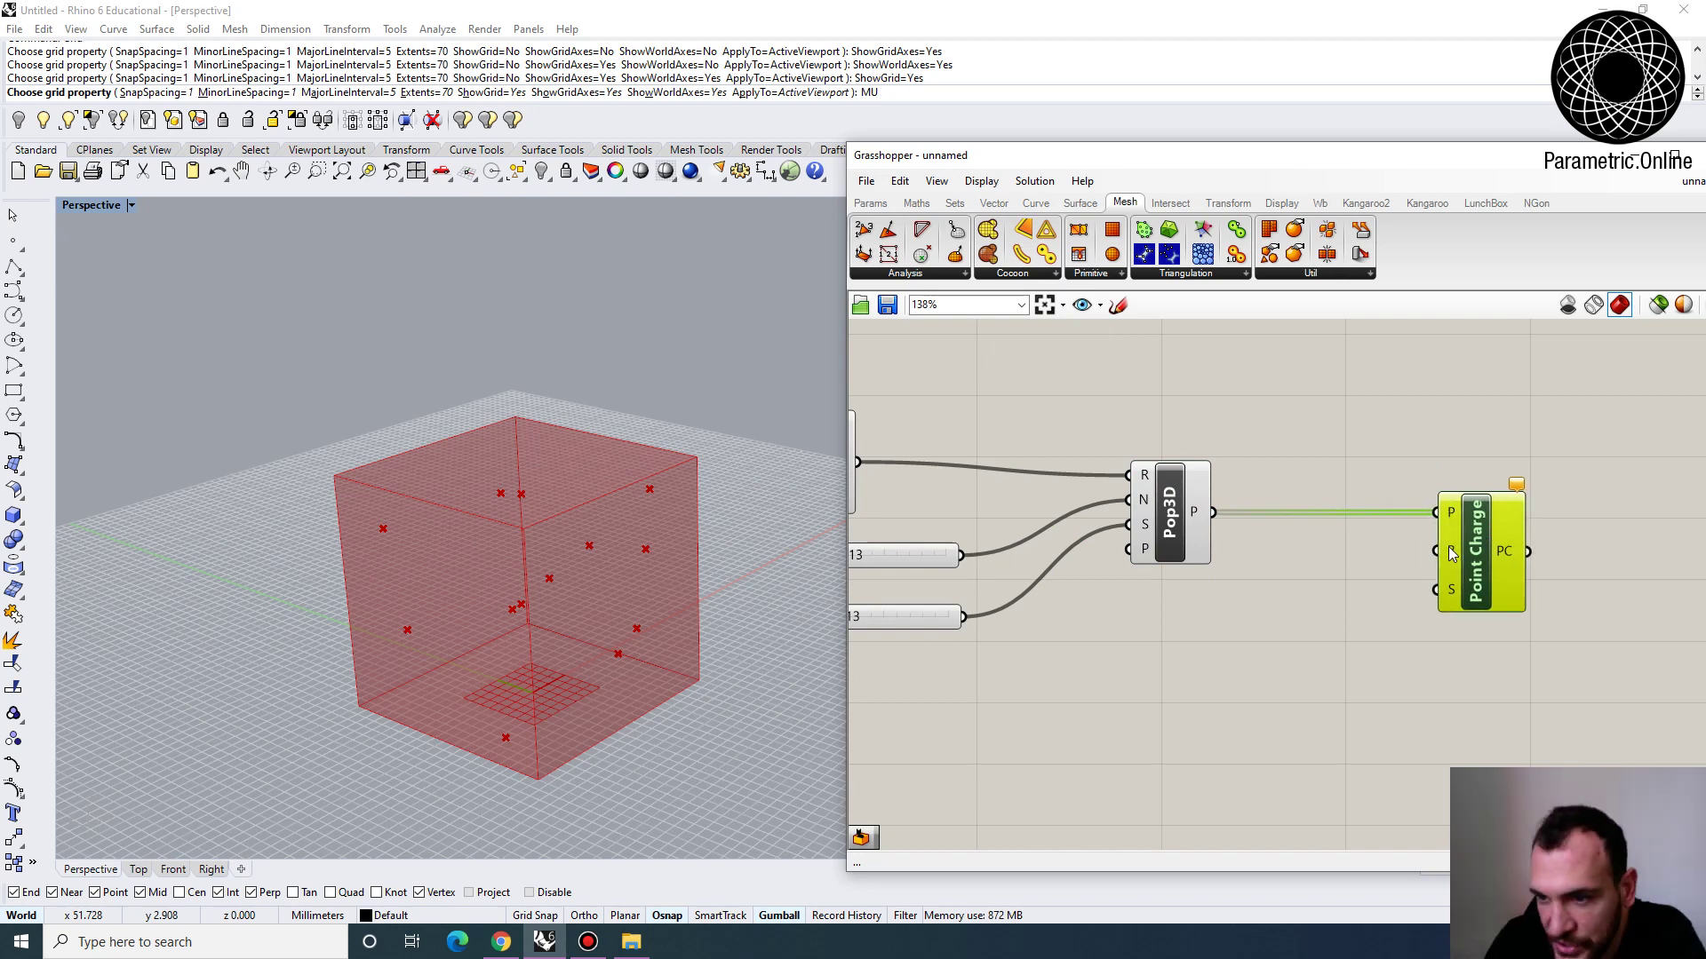
right_click_drag(1450, 548, 1314, 509)
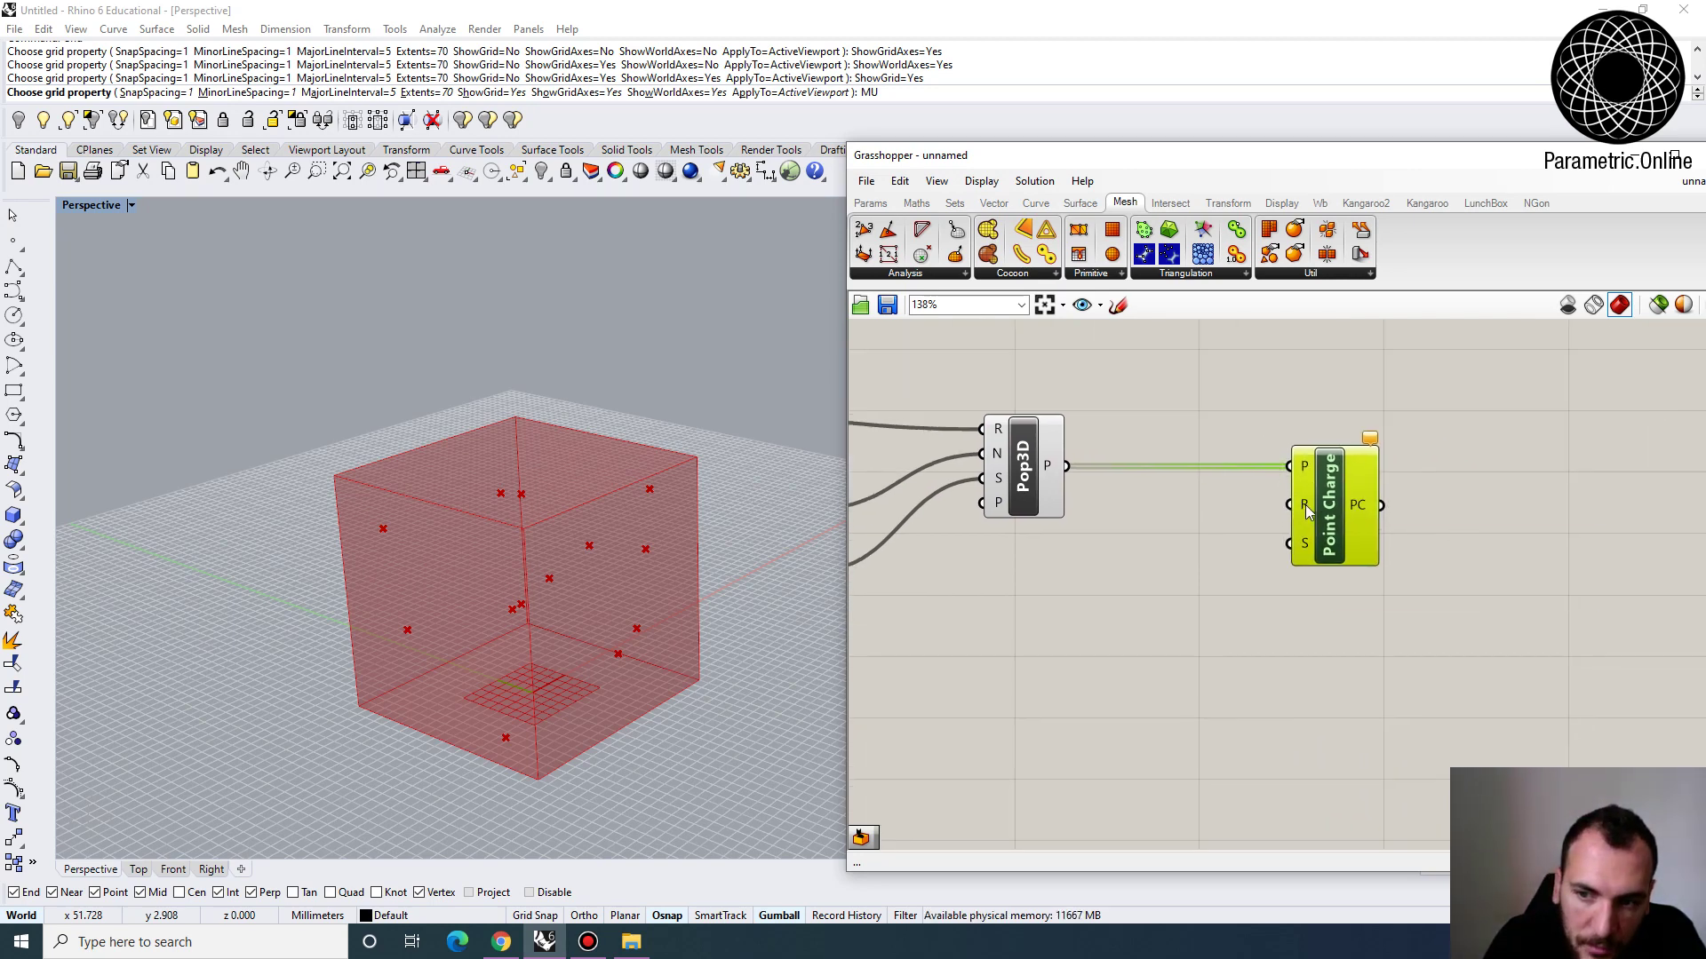
mouse_move(1305, 557)
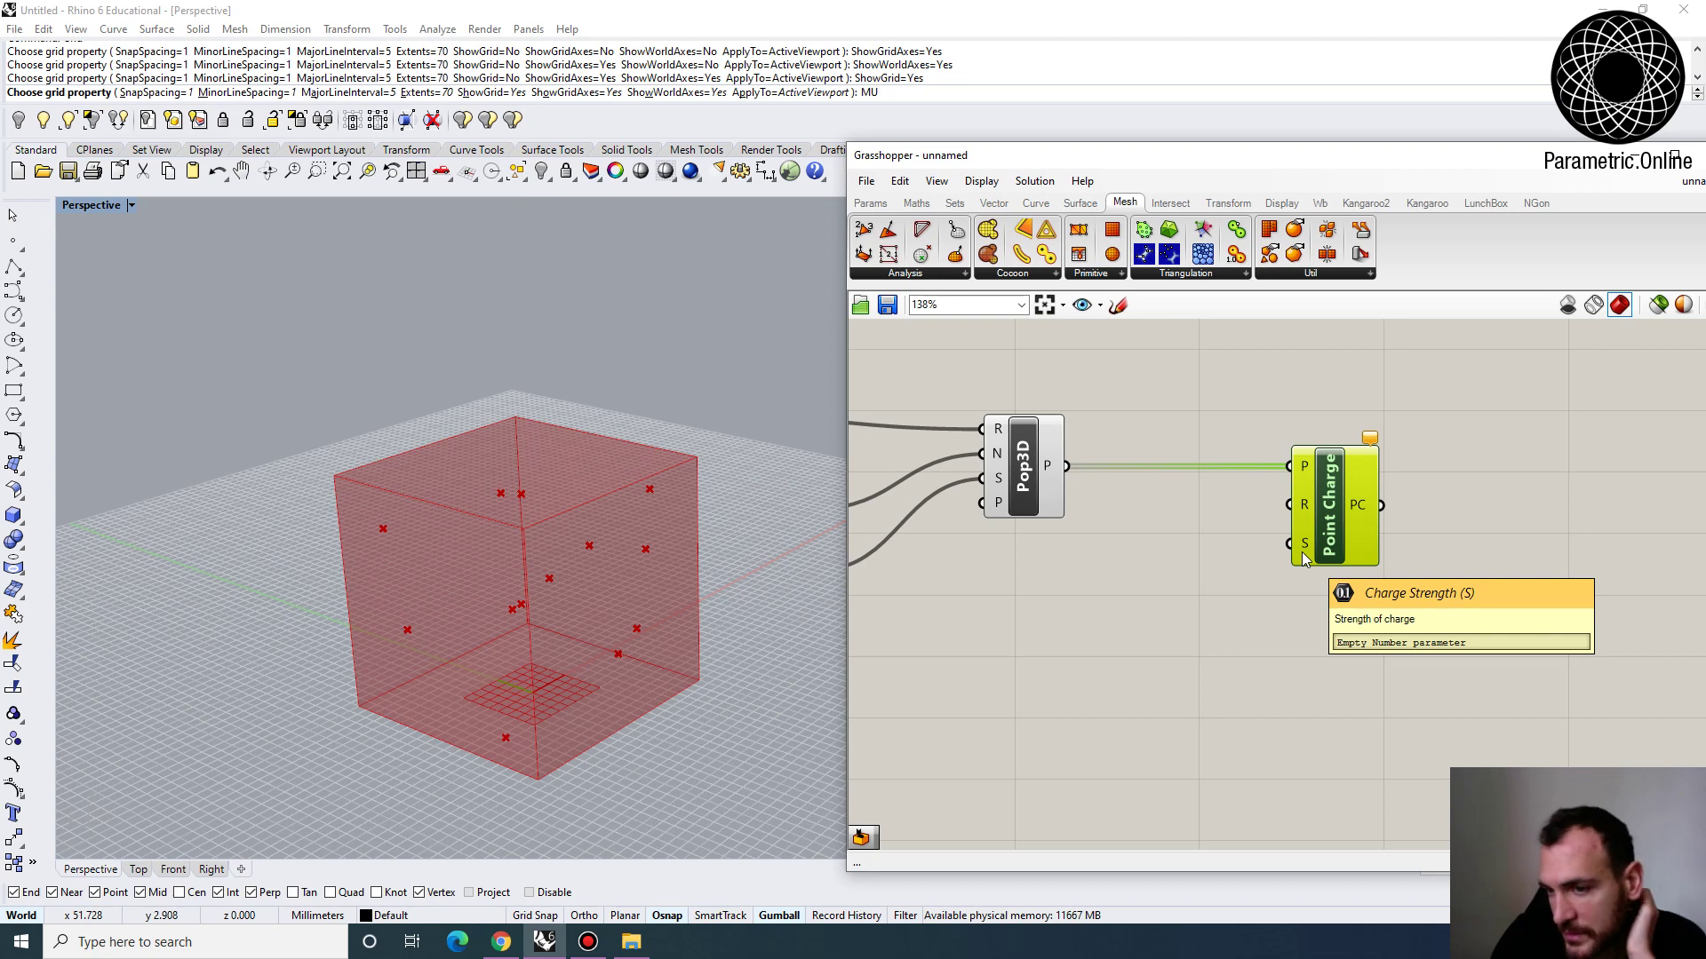
mouse_move(1304, 507)
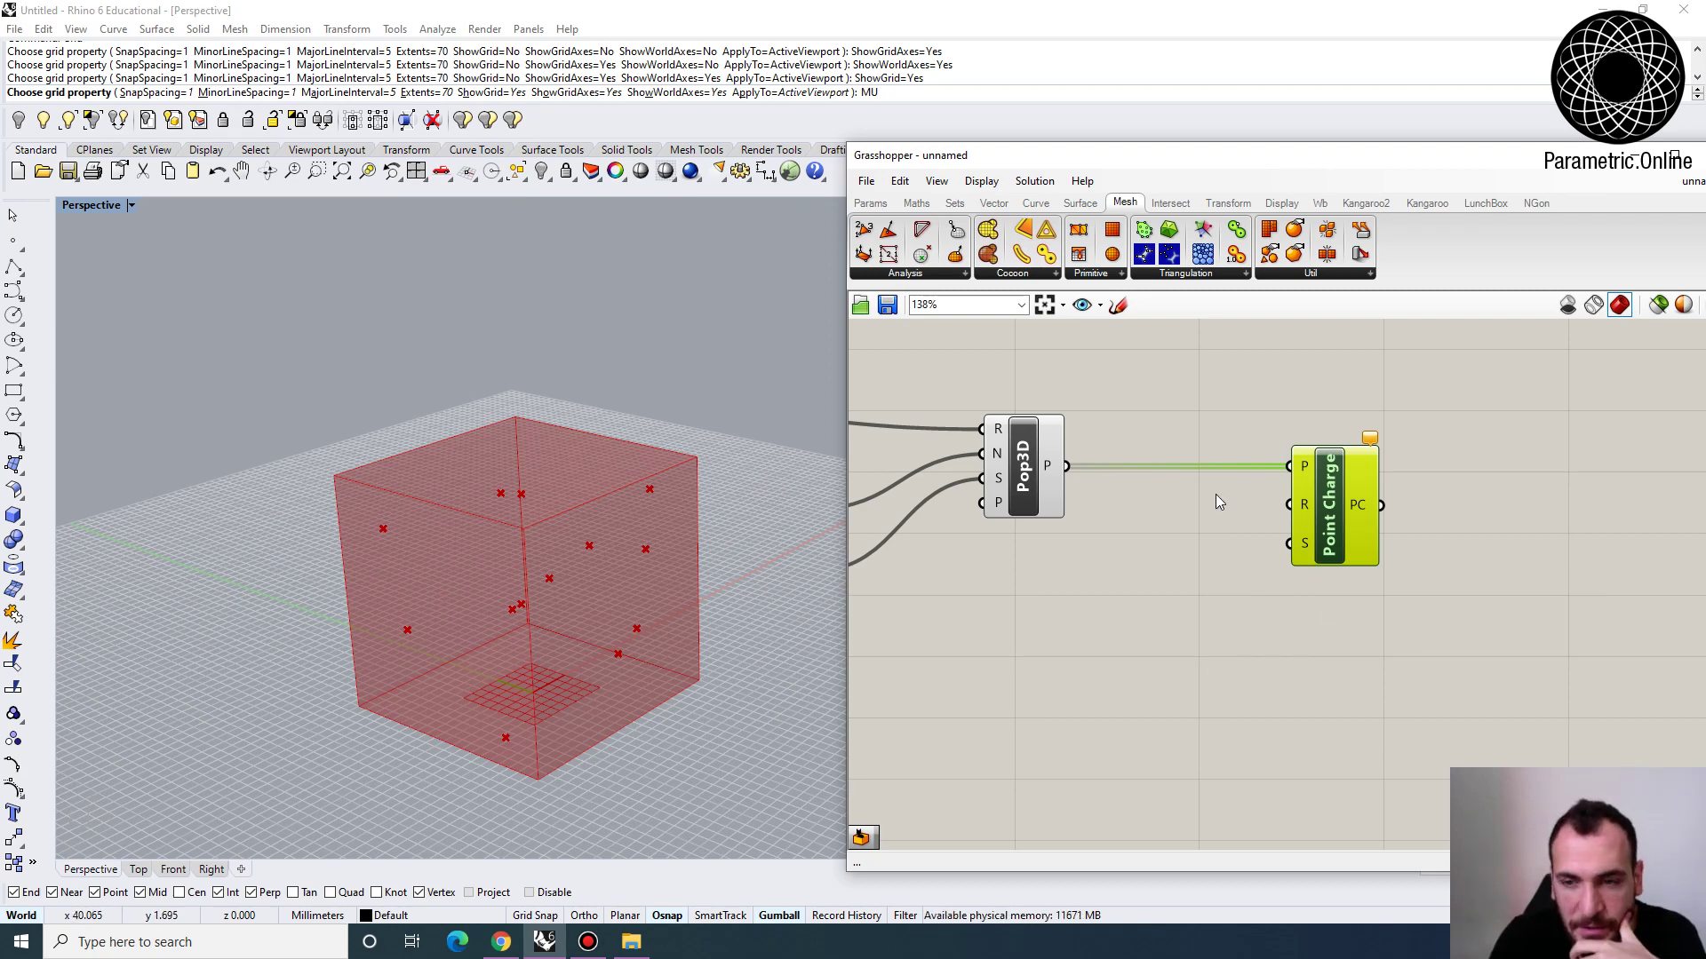
Add a Construct Domain component below Populate 3D and Point Charge
right_click_drag(1096, 571, 1118, 565)
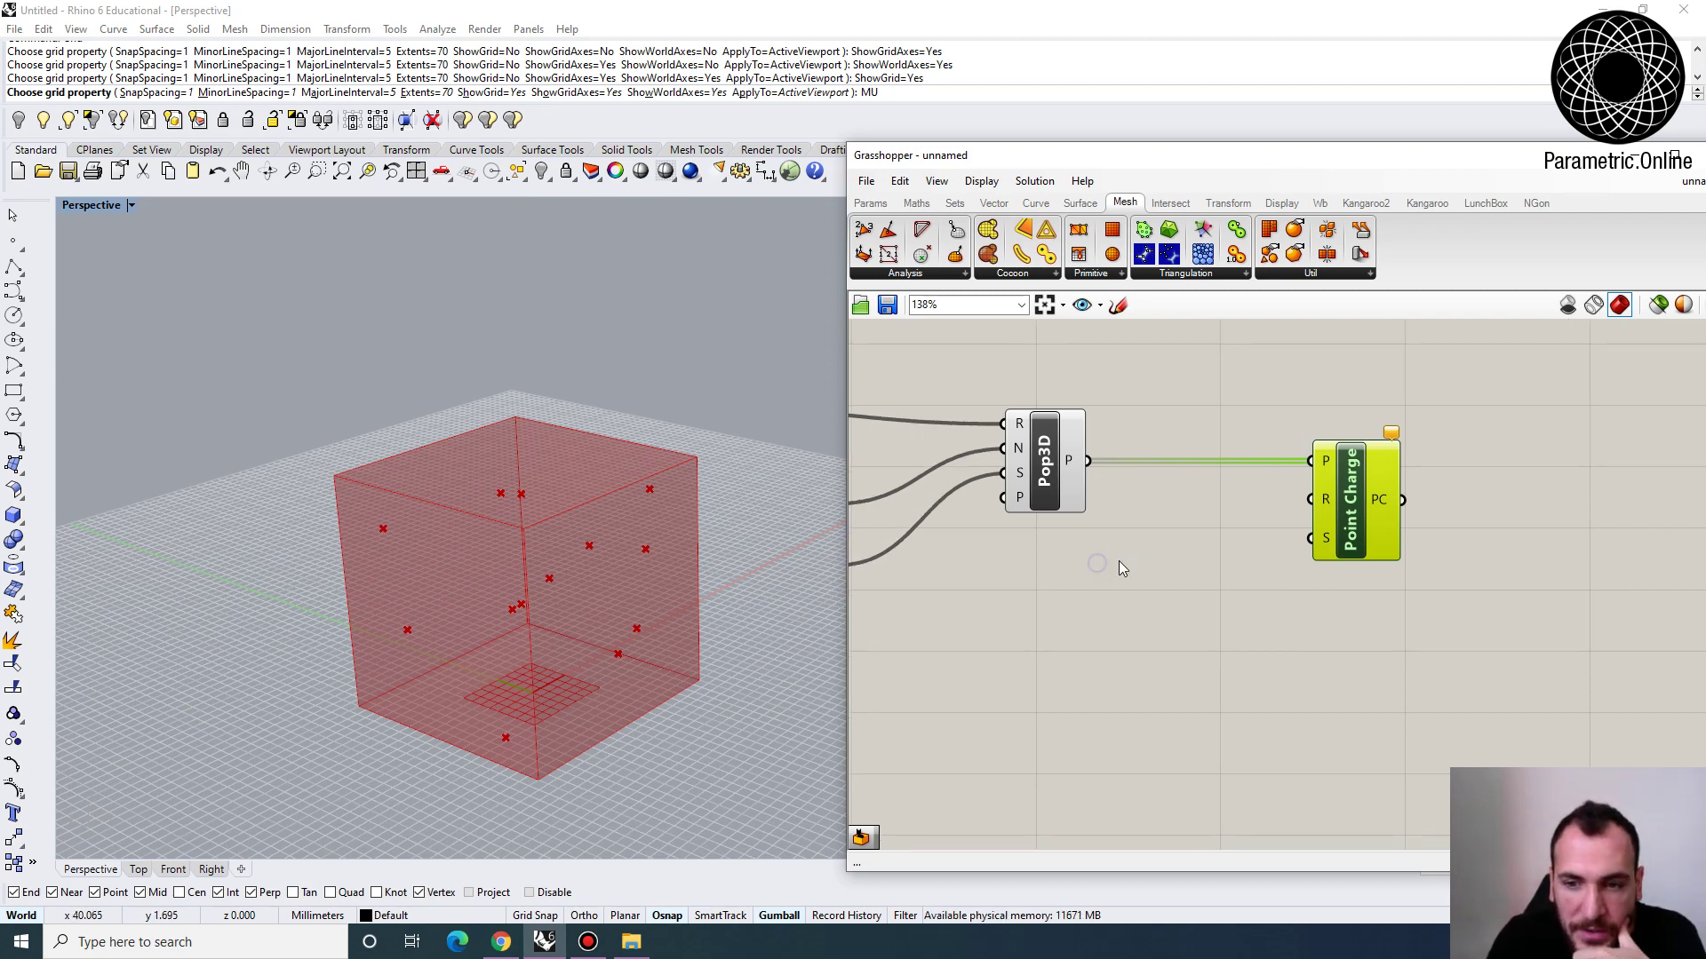
left_click(1105, 622)
double_click(1117, 620)
type("dom")
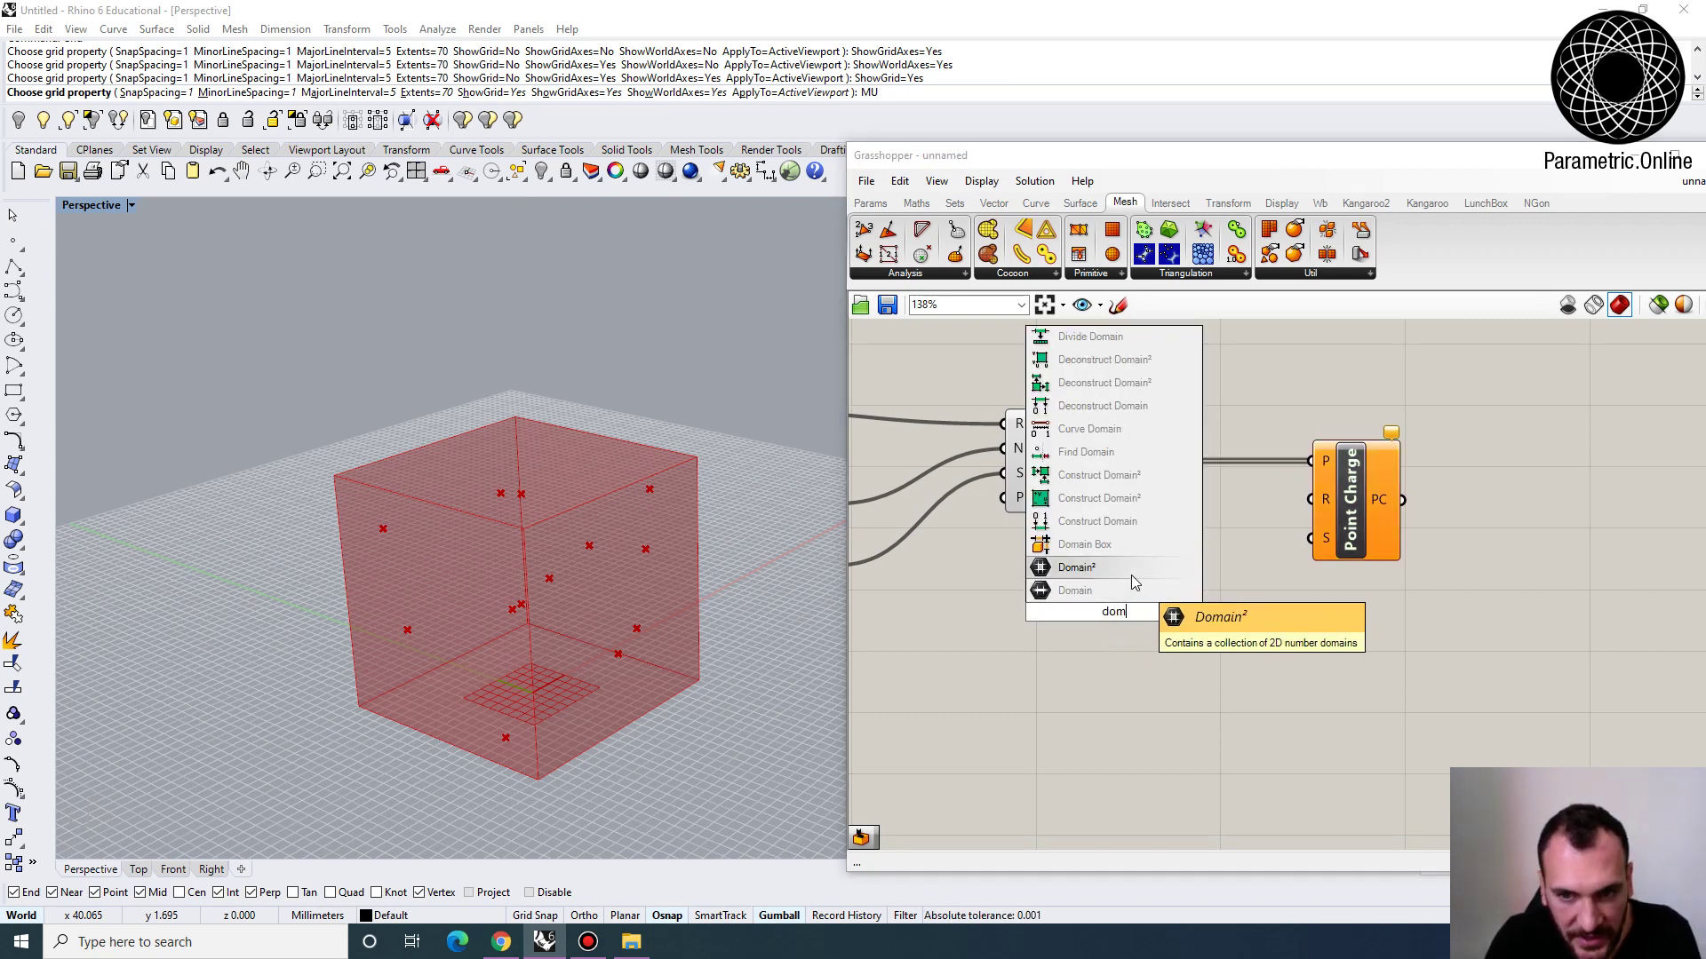
left_click(1114, 522)
left_click_drag(1138, 606, 1165, 601)
right_click_drag(1043, 609, 1222, 634)
left_click(1102, 614)
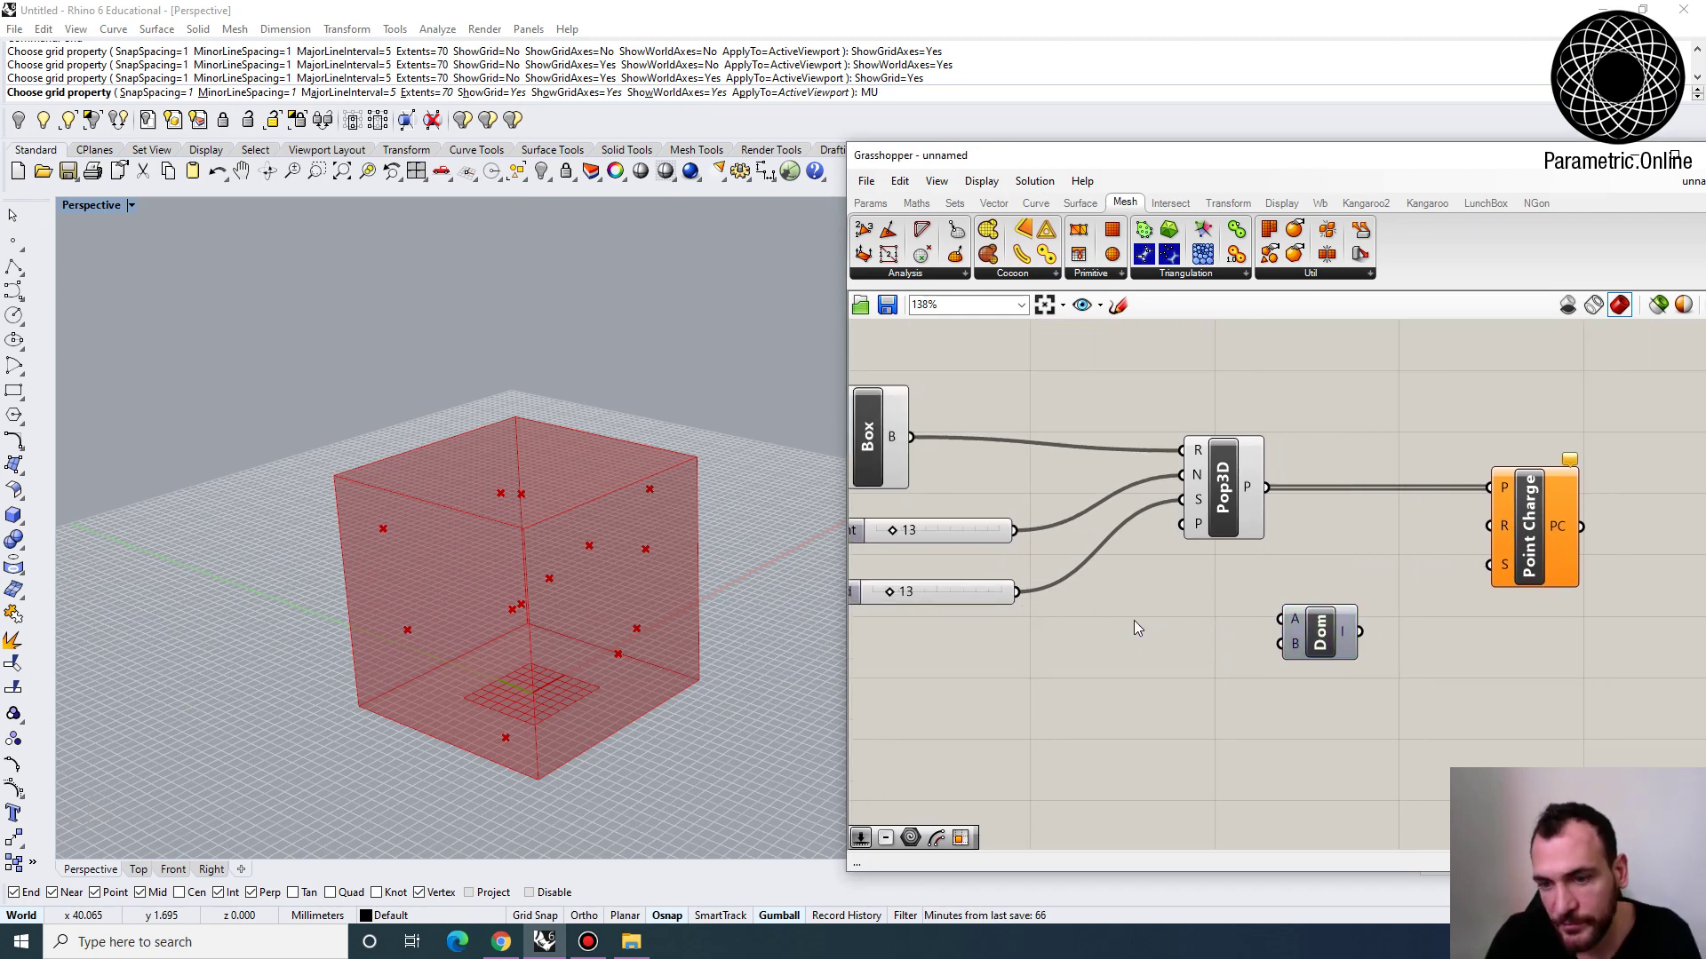
Add sliders of 6 and 10 and connect them to the new domain's start and end
double_click(1133, 620)
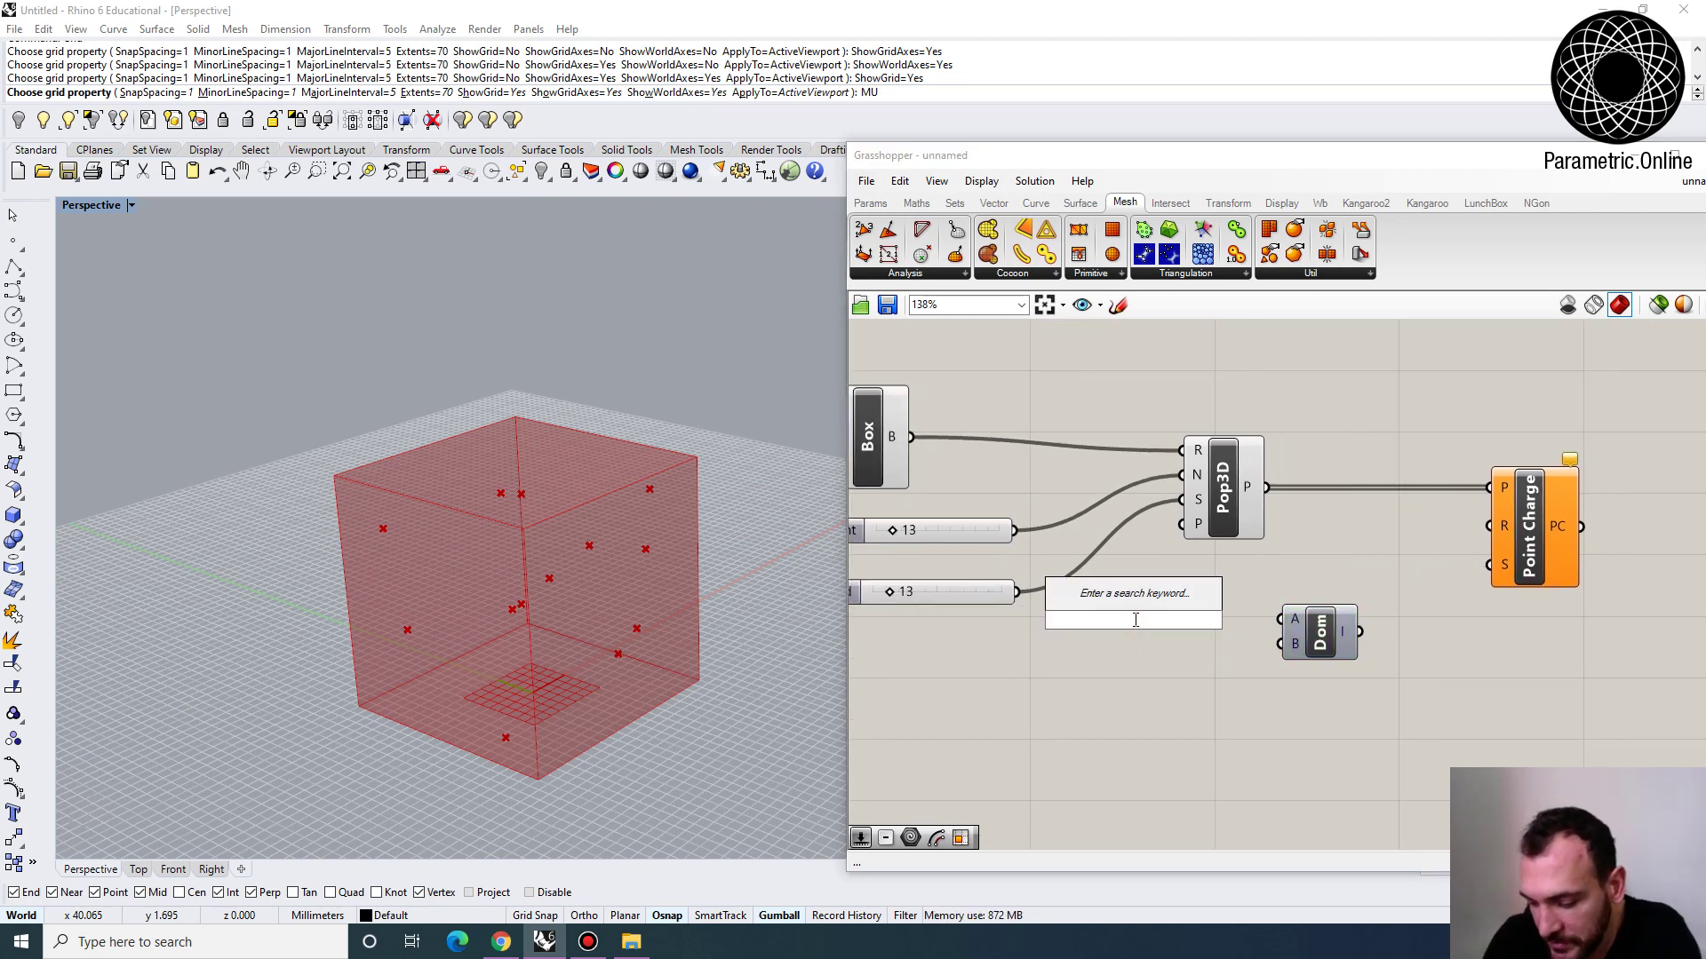
type("6")
key("Return")
double_click(1140, 661)
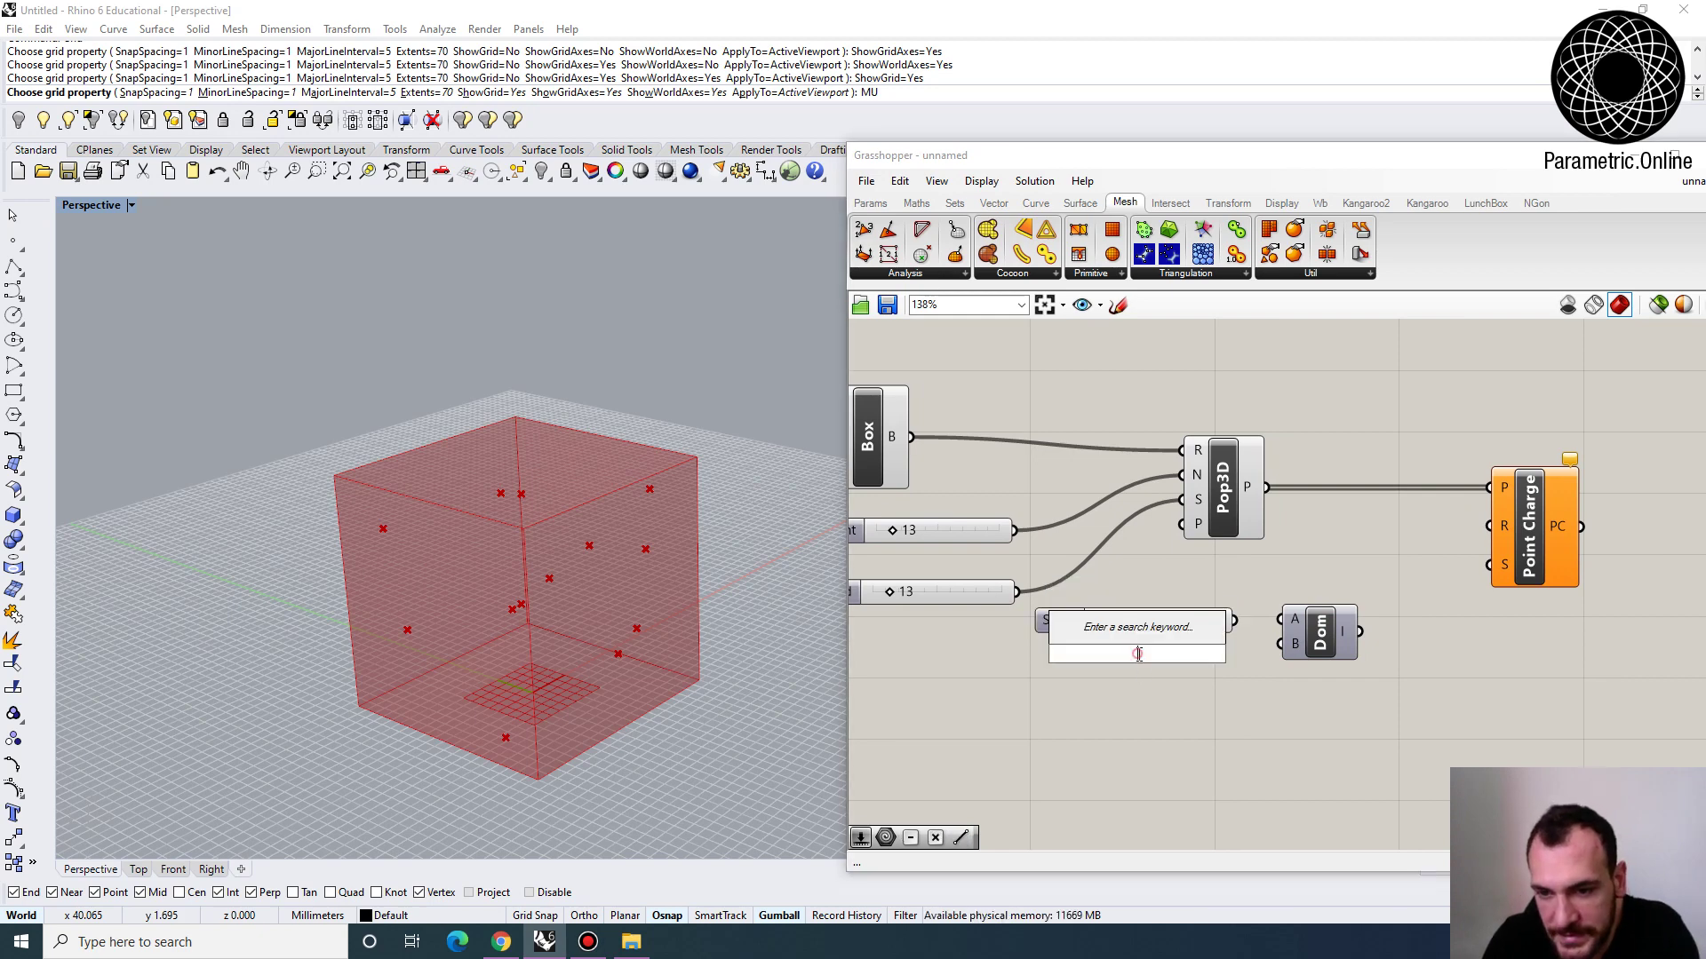
type("10")
key("Return")
left_click_drag(1234, 620, 1347, 642)
Add a Random component driven by the domain and the Count slider, and connect its output to Point Charge's radius input
double_click(1489, 718)
type("random")
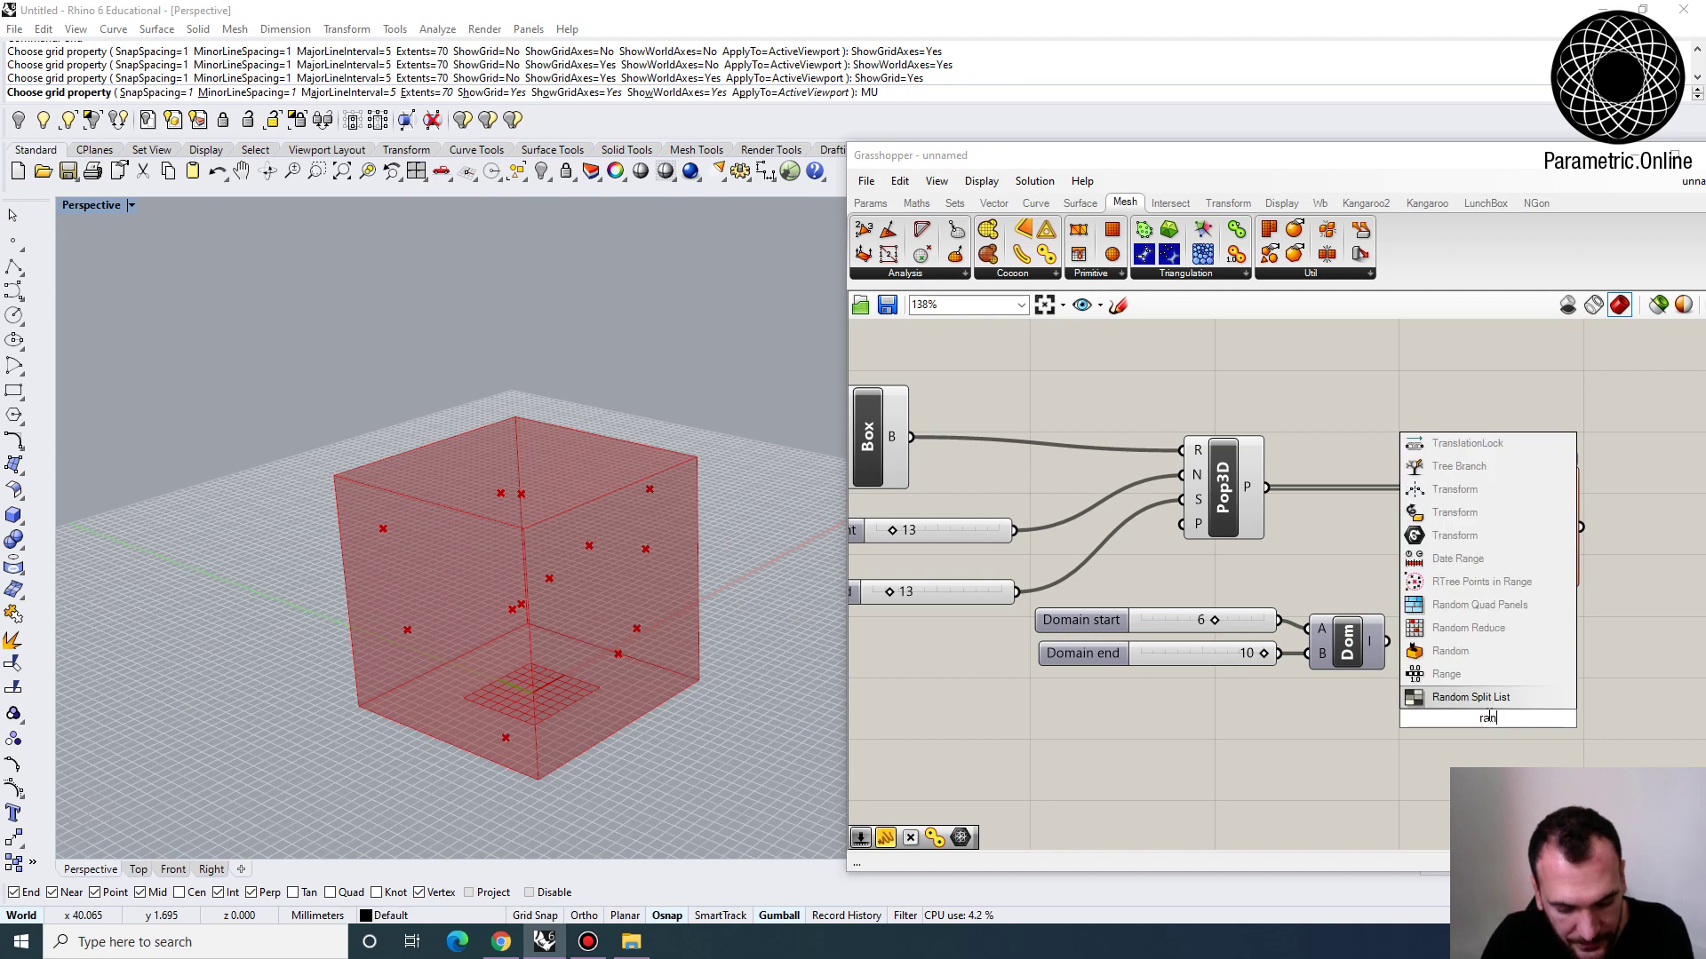
left_click(1466, 689)
left_click_drag(1387, 640, 1469, 702)
right_click_drag(1055, 595, 1098, 571)
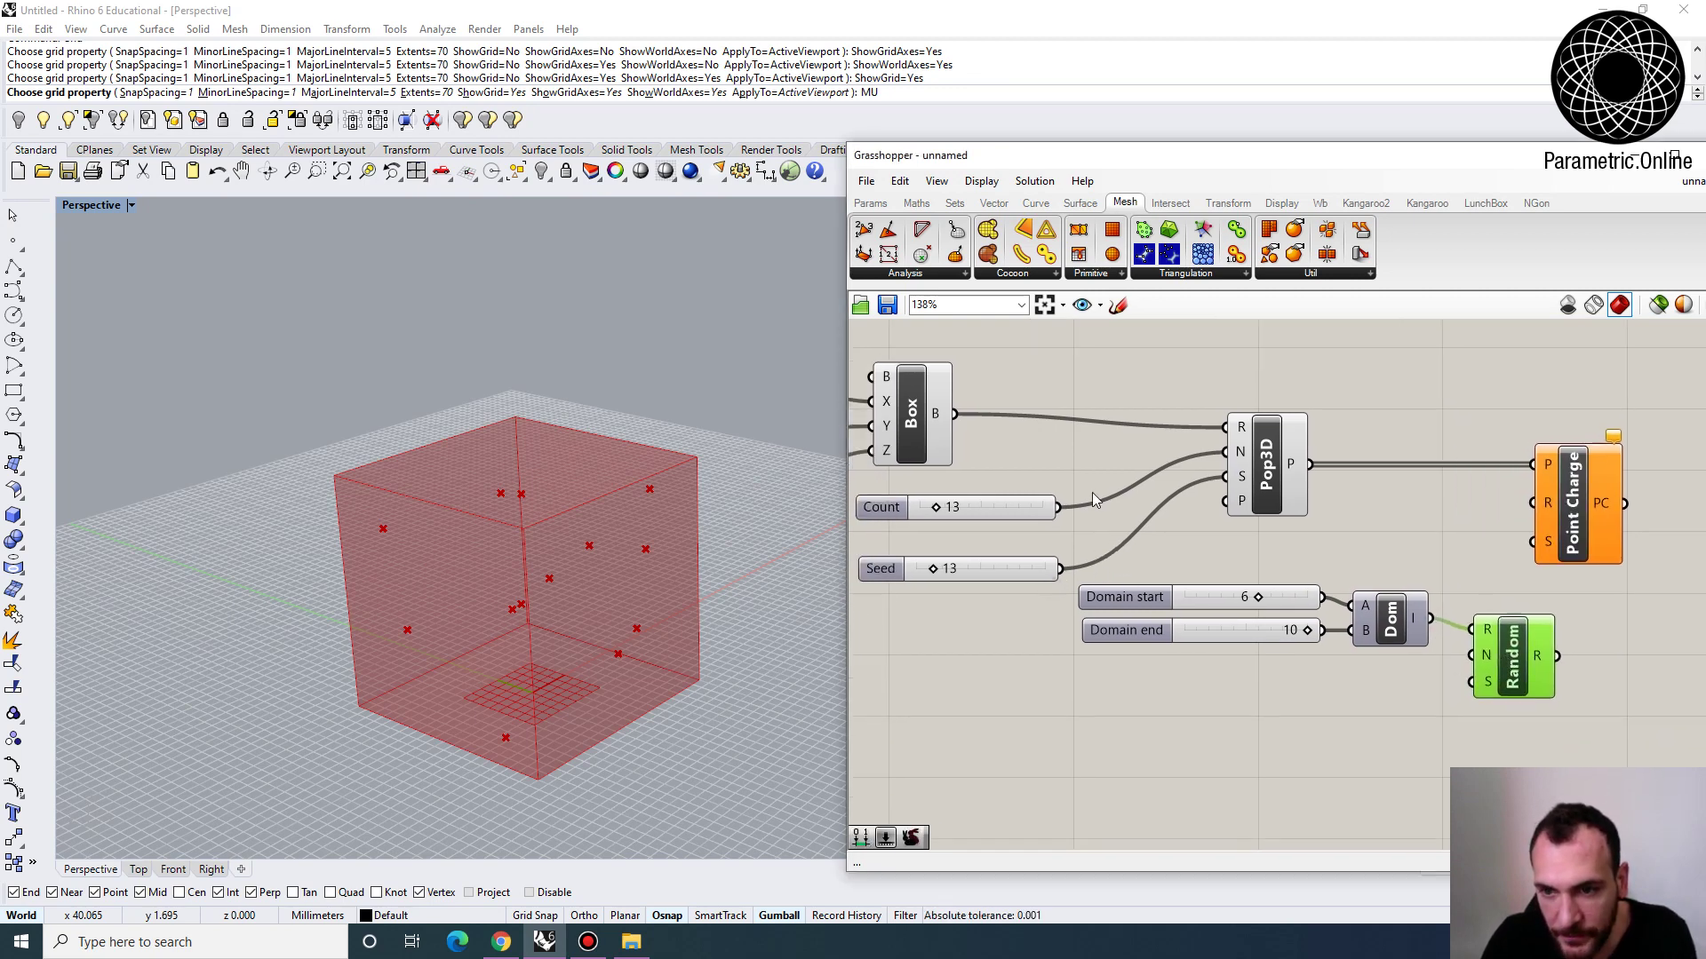
left_click_drag(1059, 507, 1471, 656)
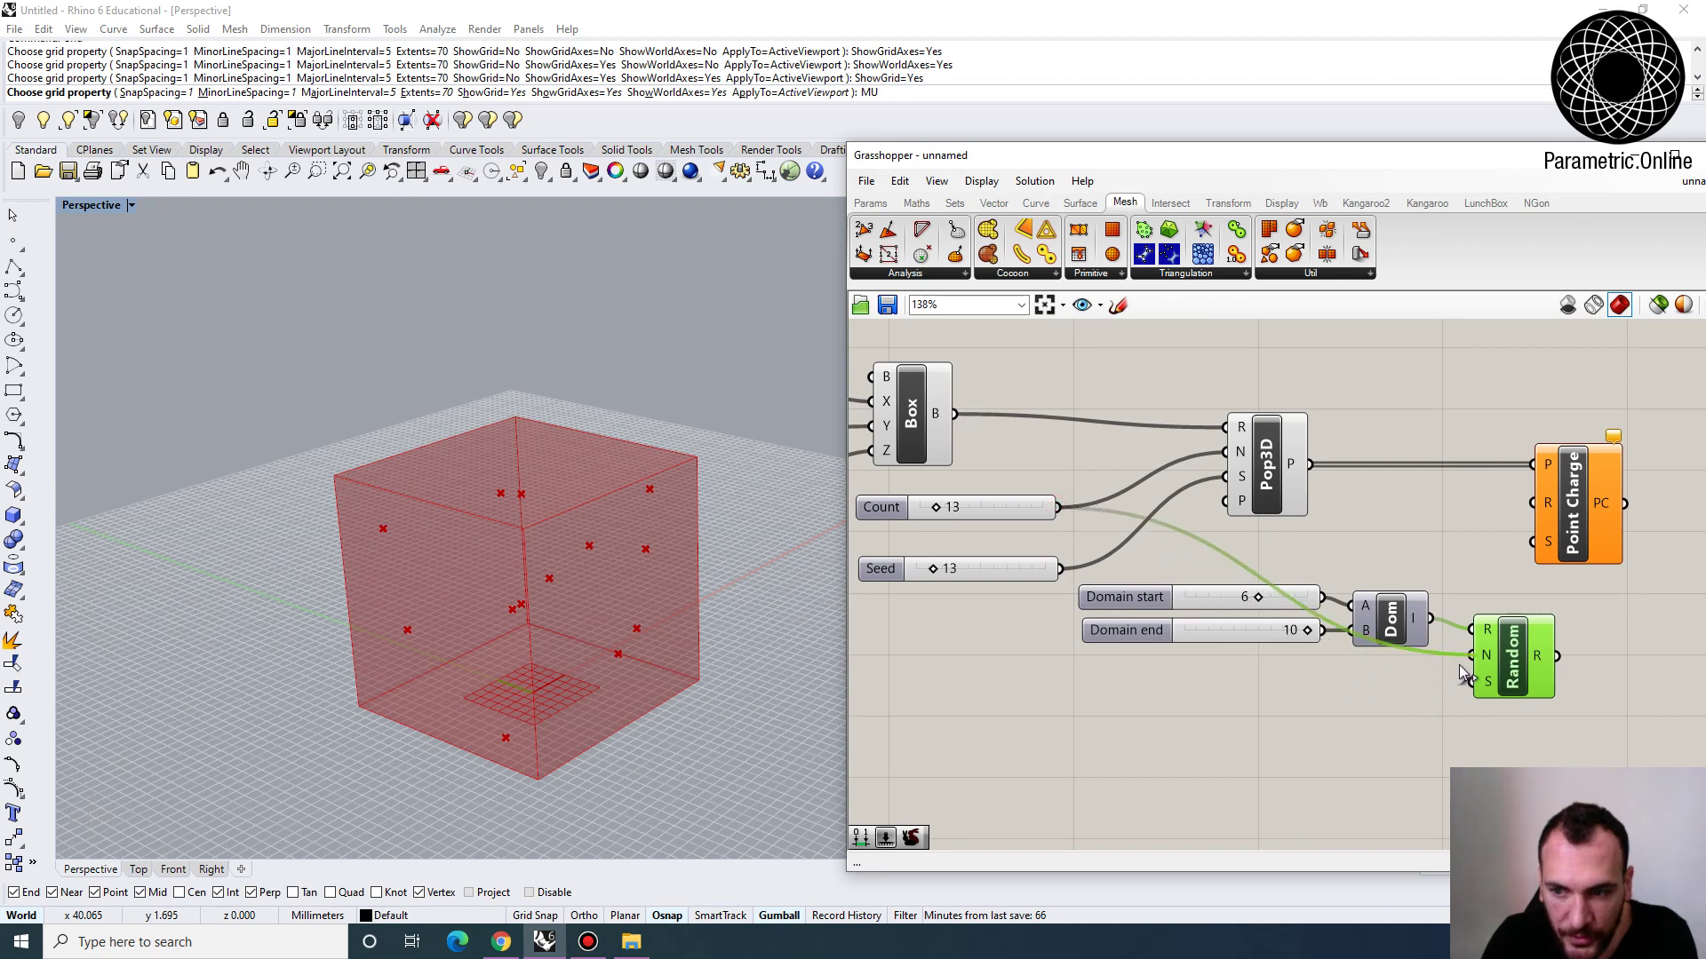
right_click_drag(1517, 690, 1333, 671)
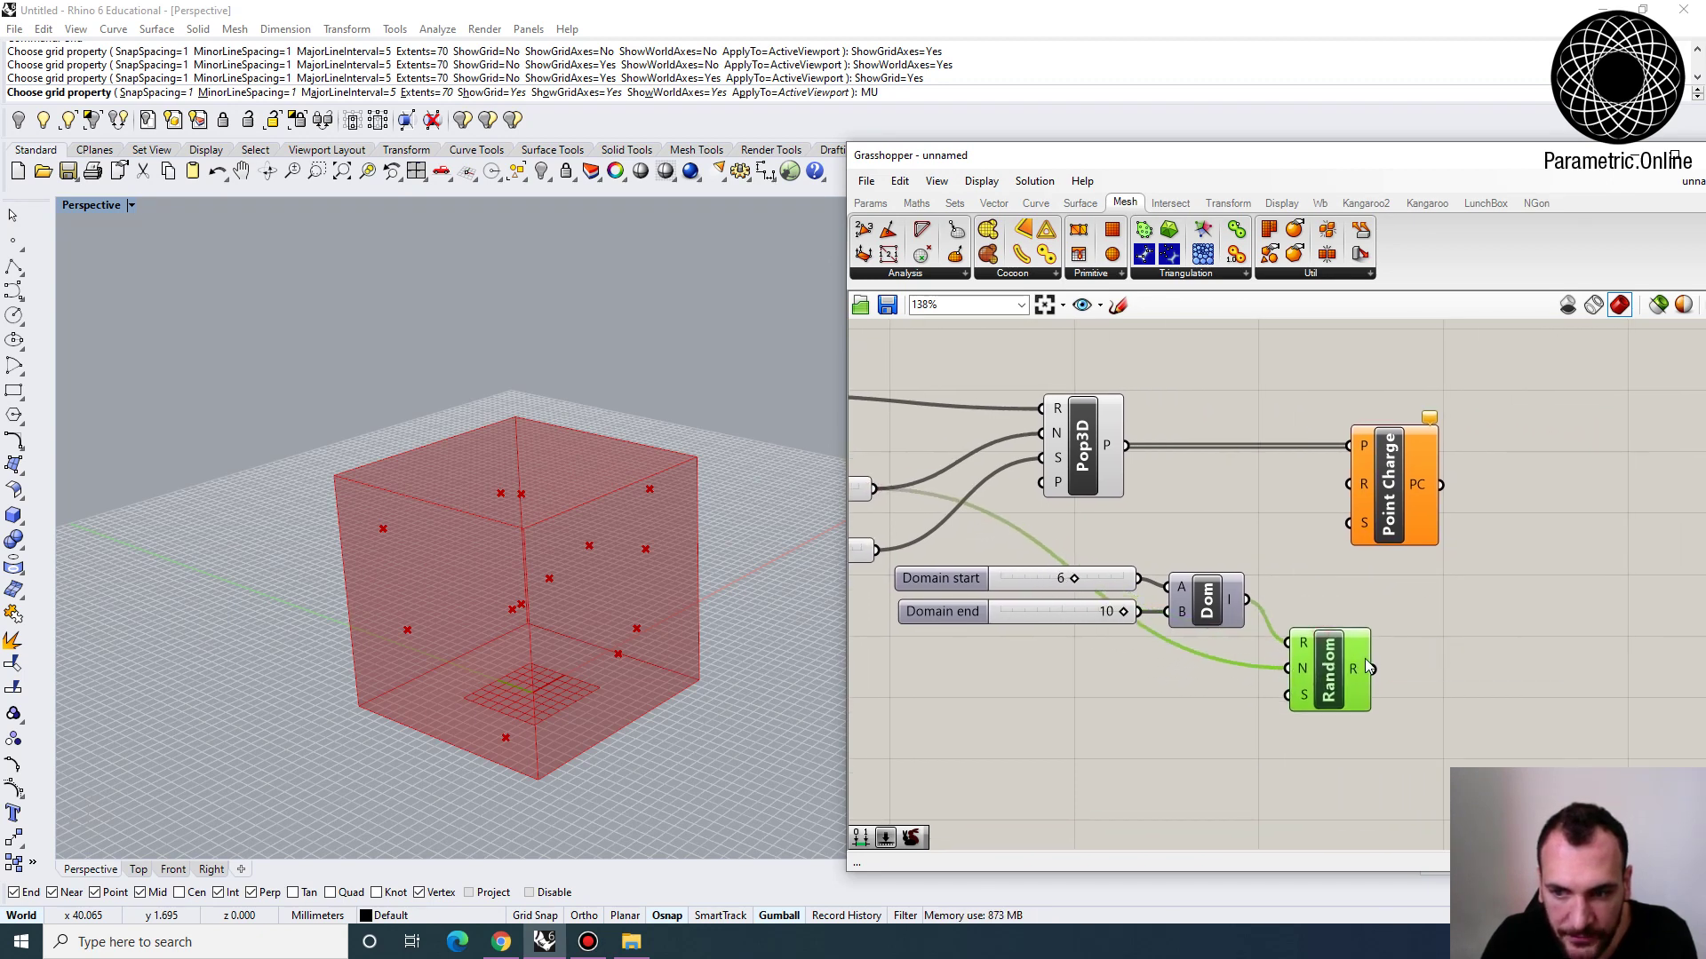
left_click_drag(1379, 483, 1329, 649)
double_click(1220, 728)
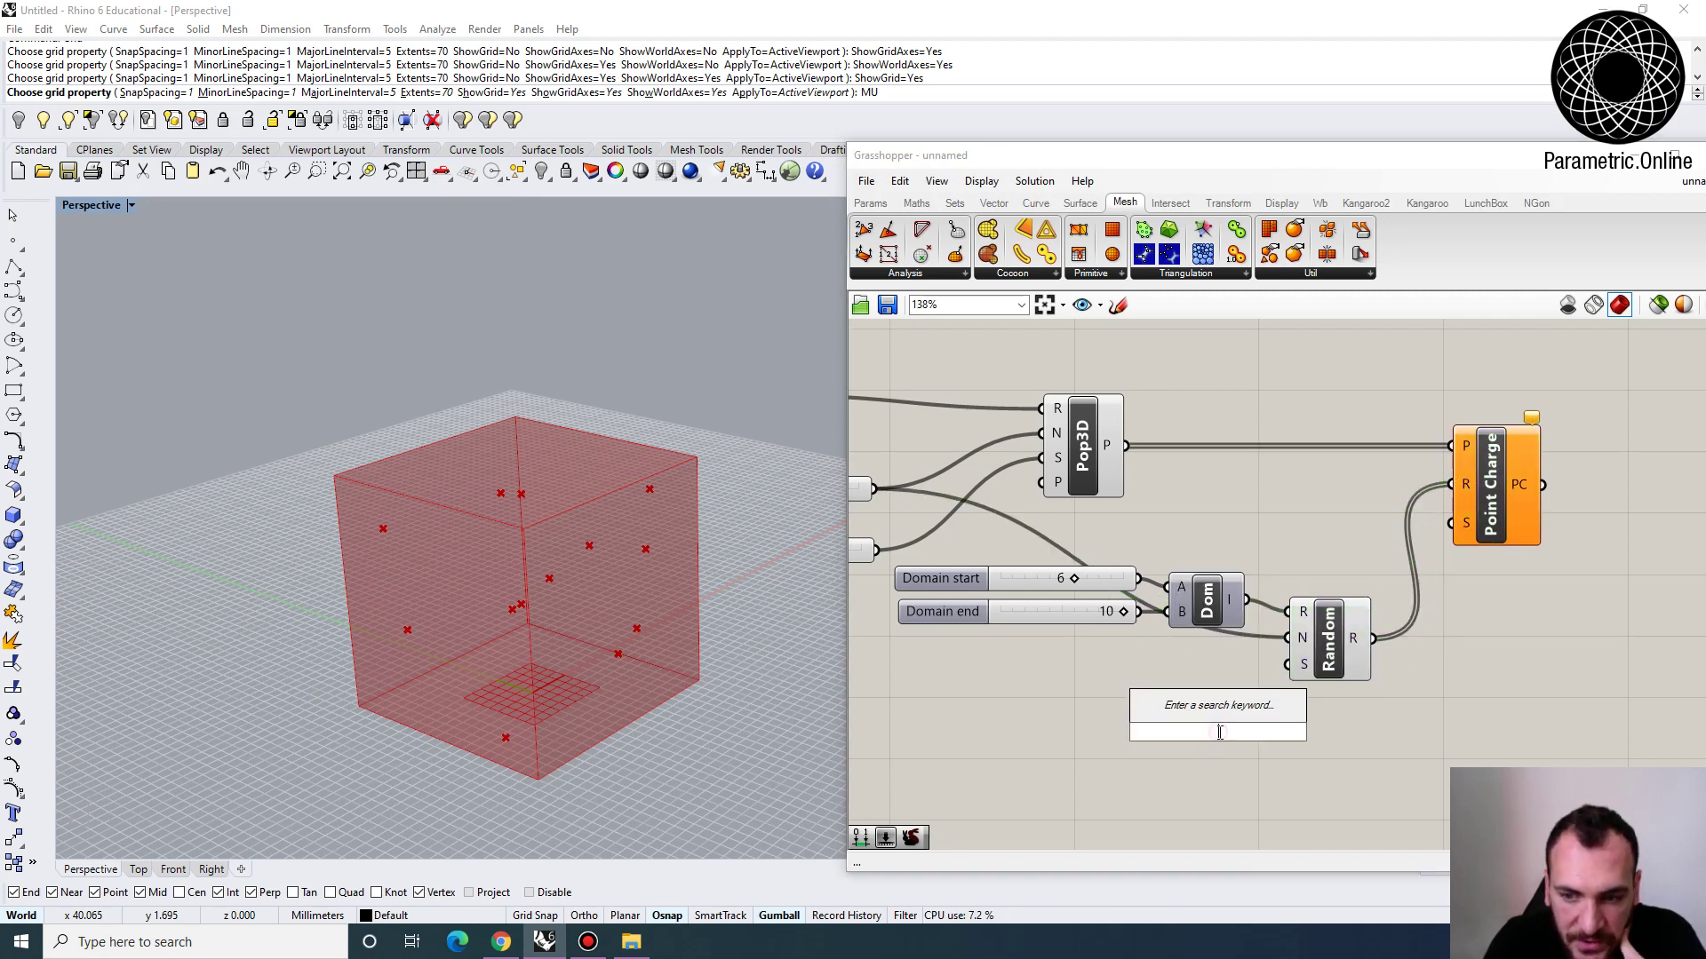
type("slider")
key("Return")
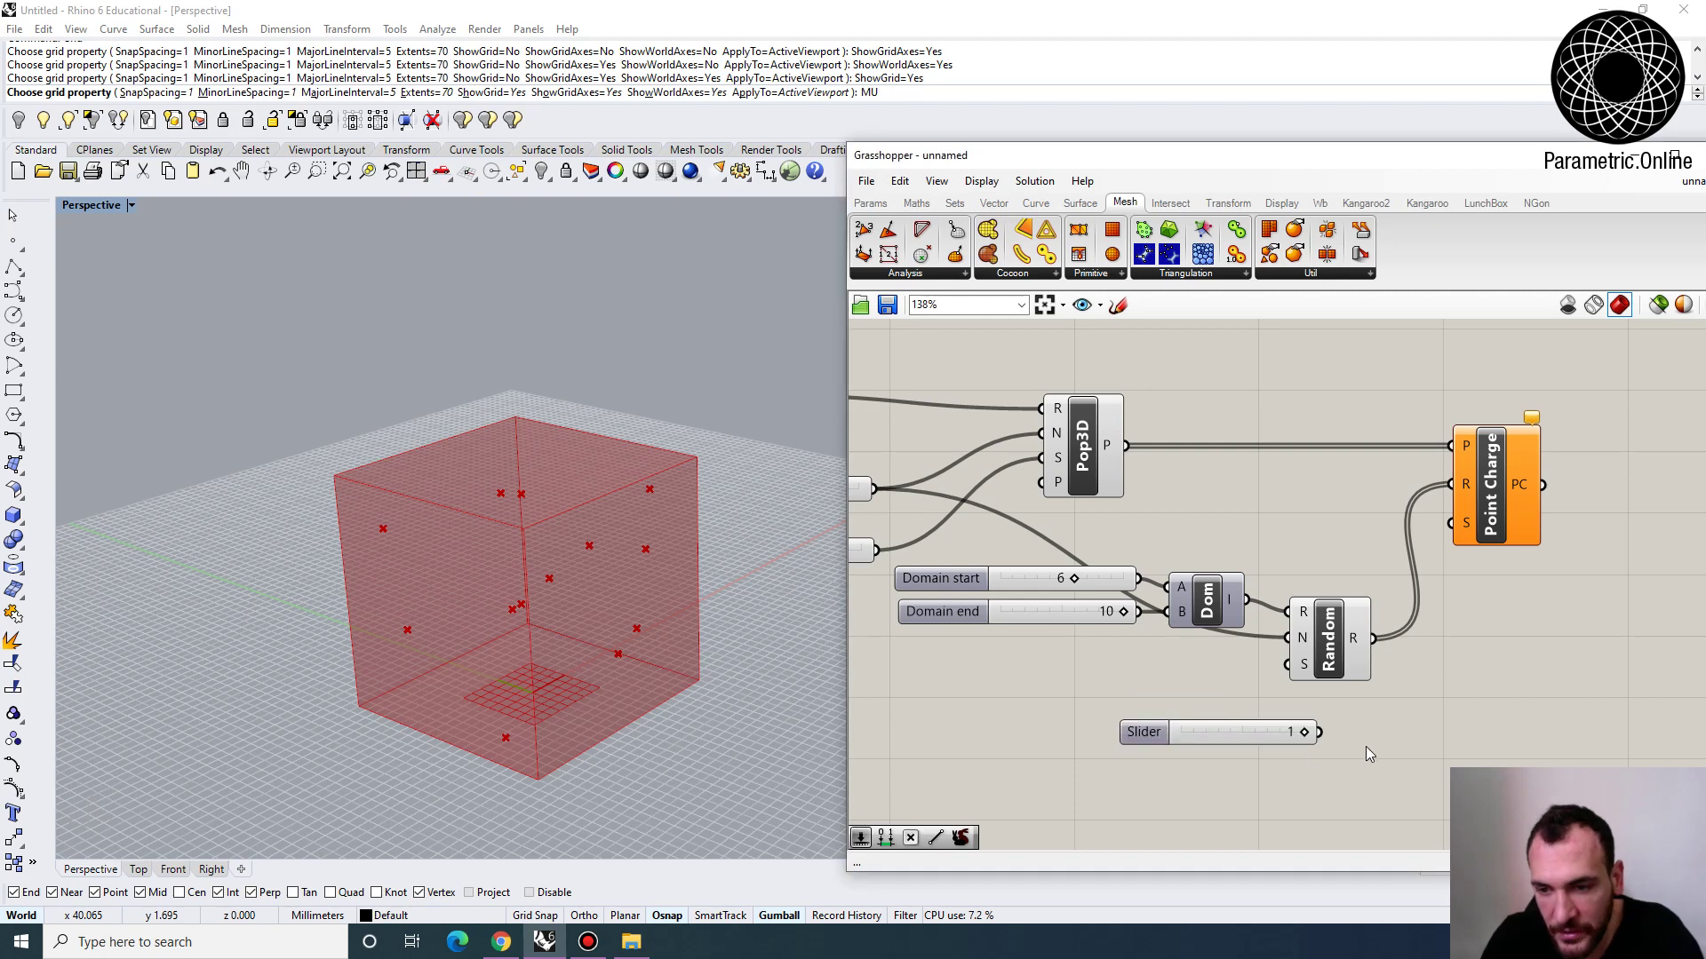
Add a one-decimal number slider set to 1.0 and connect it to Point Charge's strength input
double_click(1163, 730)
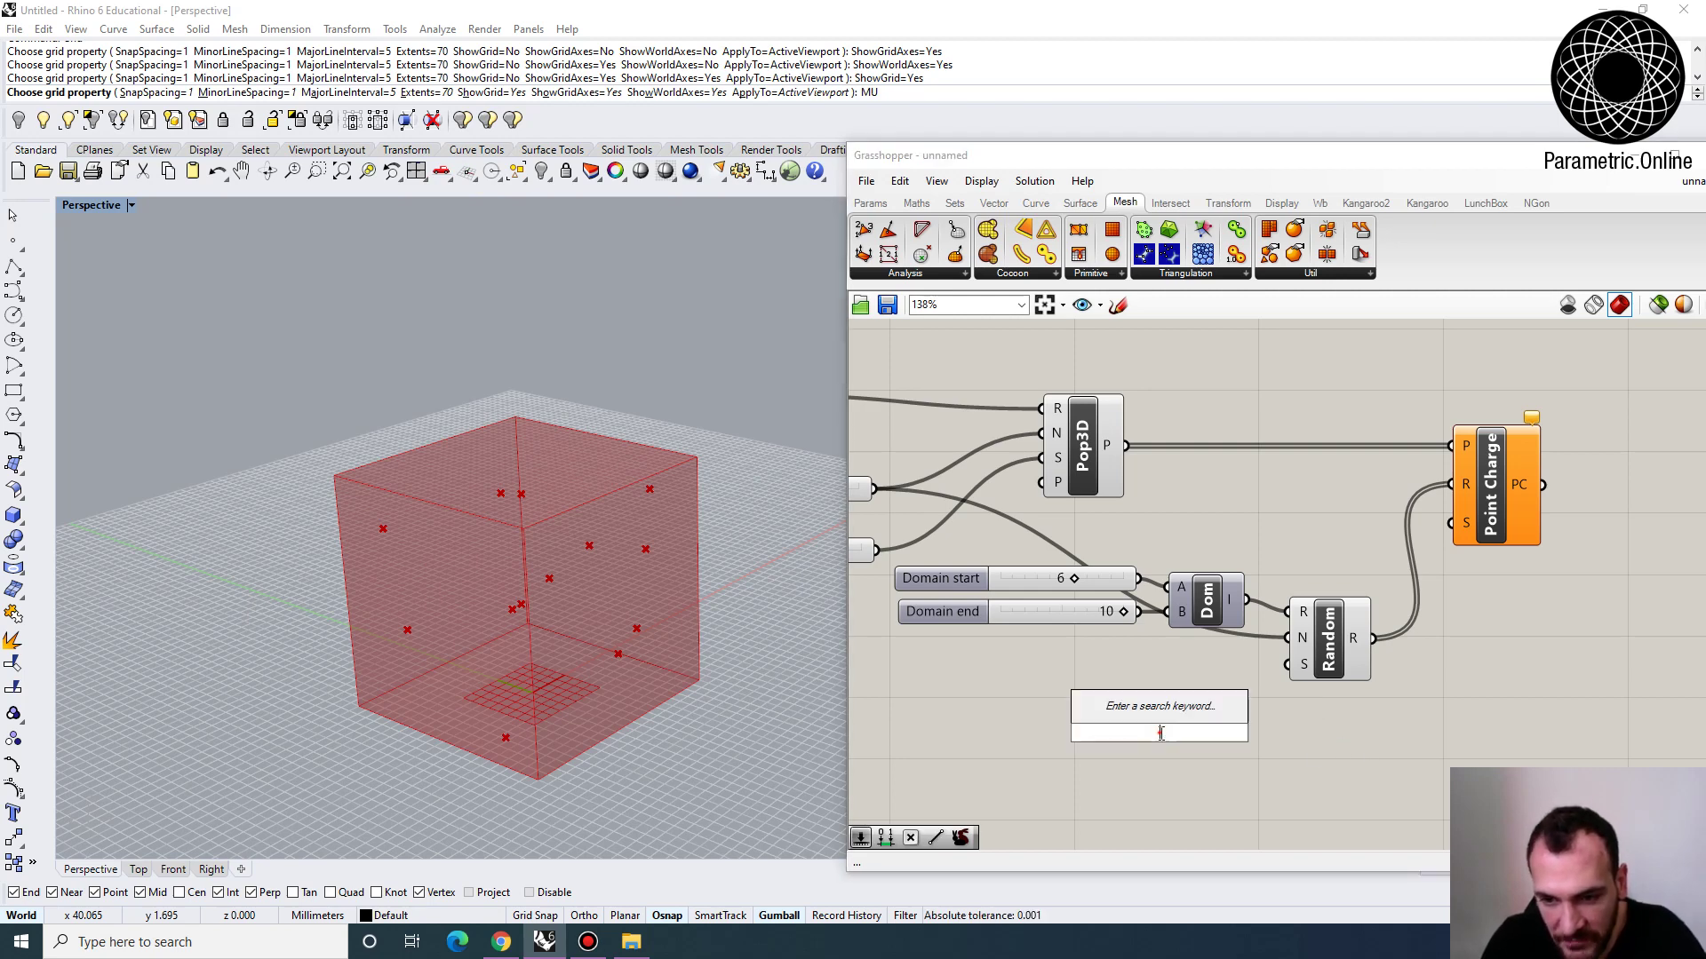
type("1.5")
key("Return")
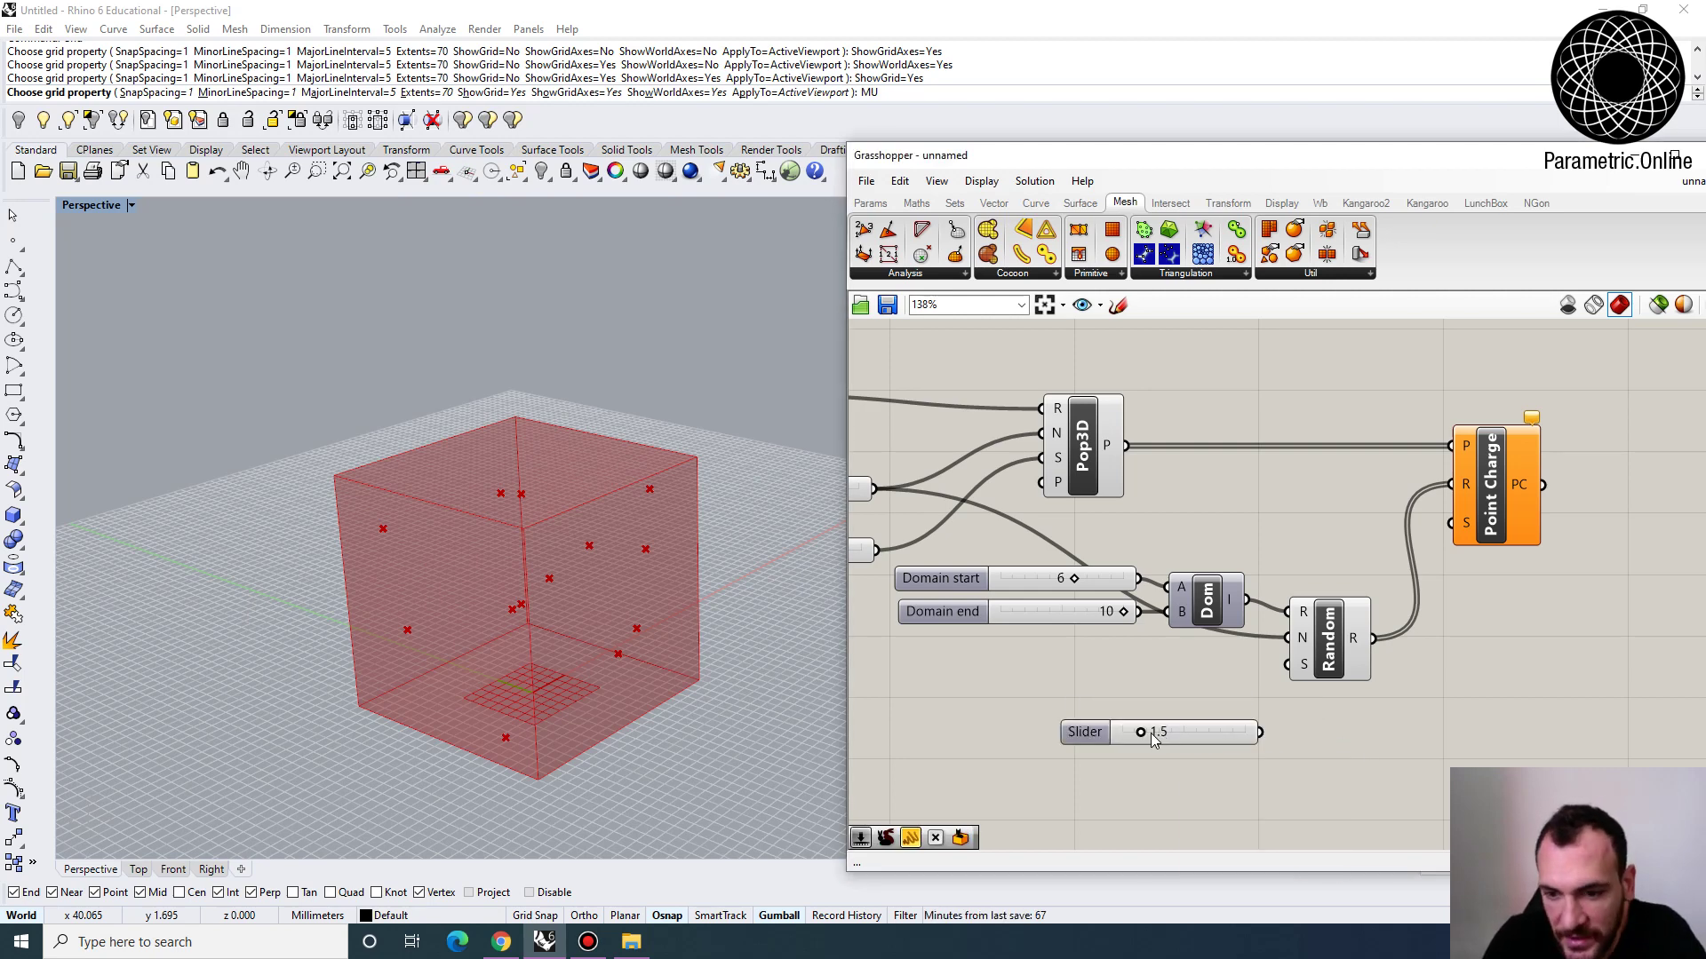
left_click_drag(1262, 732, 1453, 524)
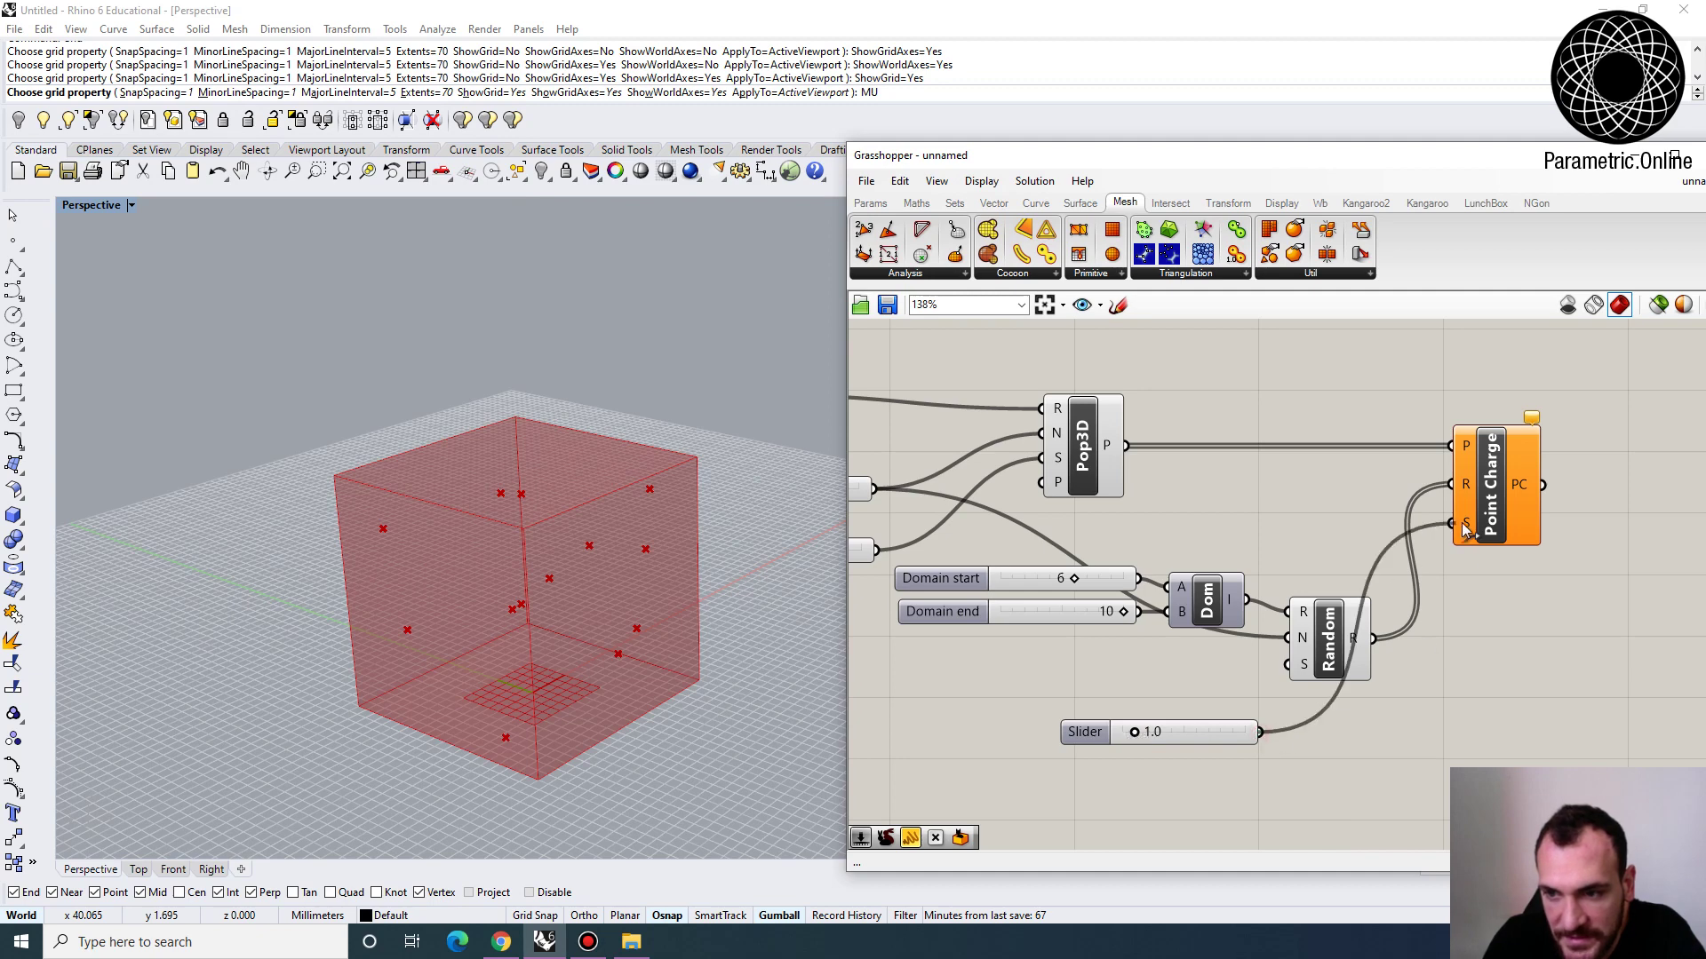
Move the Random component up between Populate 3D and Point Charge, and nudge Point Charge into line beside it
left_click_drag(1344, 648, 1334, 525)
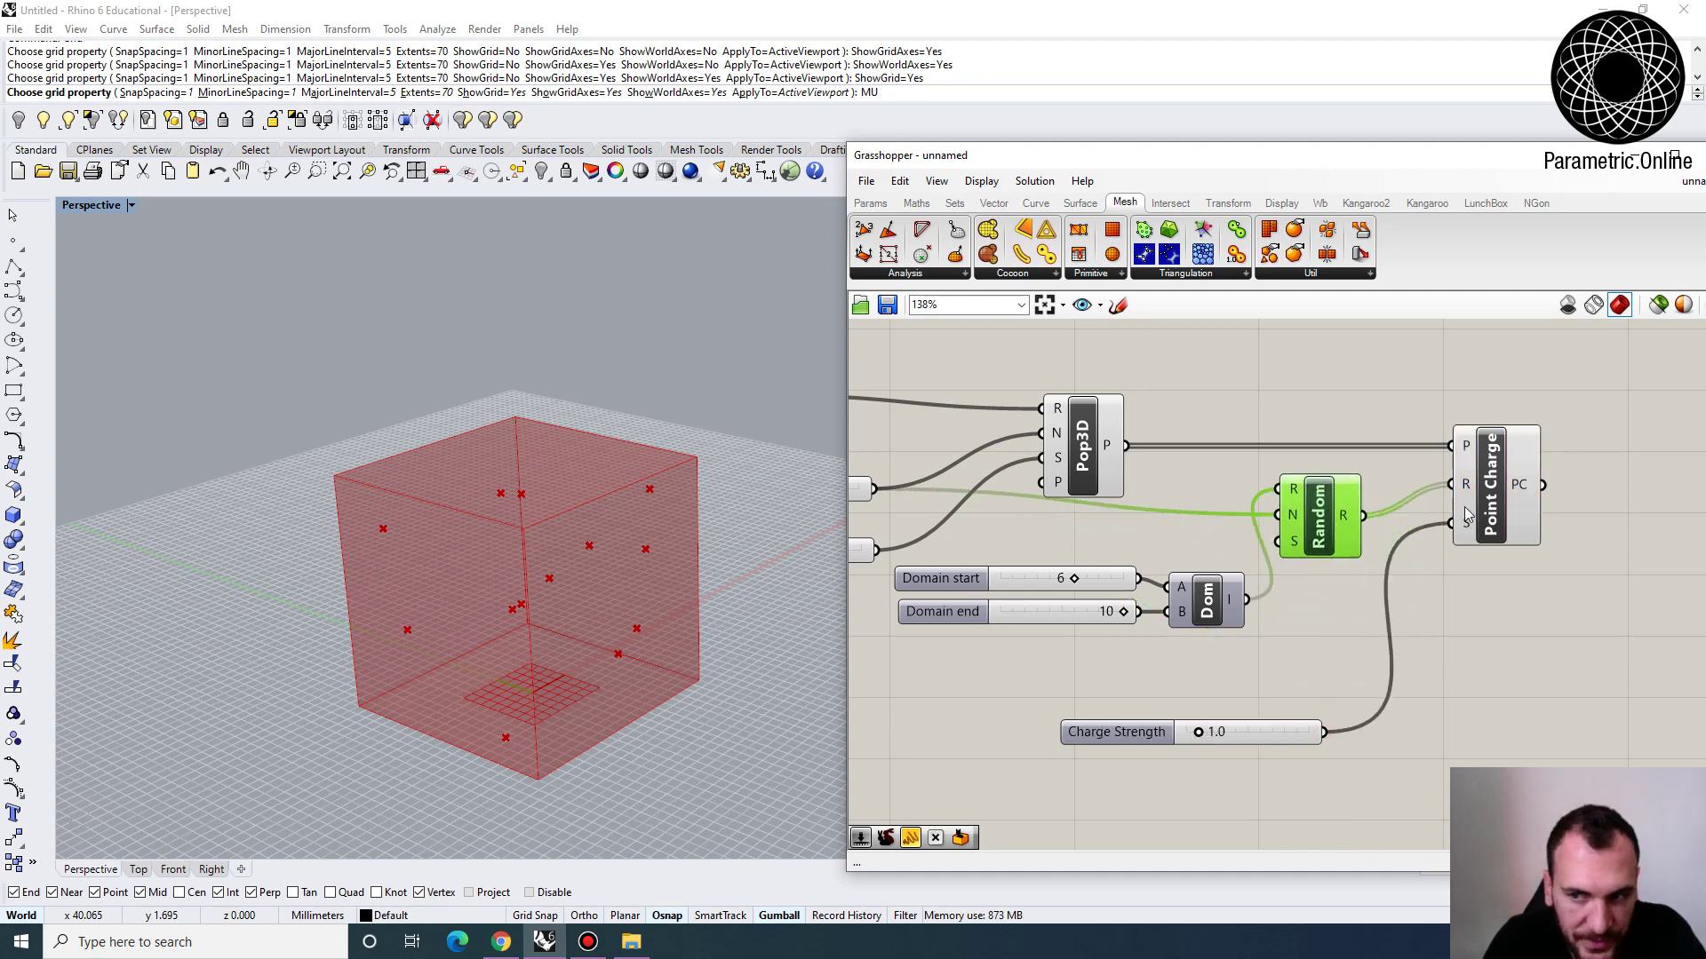
right_click_drag(1557, 566, 1303, 570)
left_click_drag(1237, 493, 1245, 500)
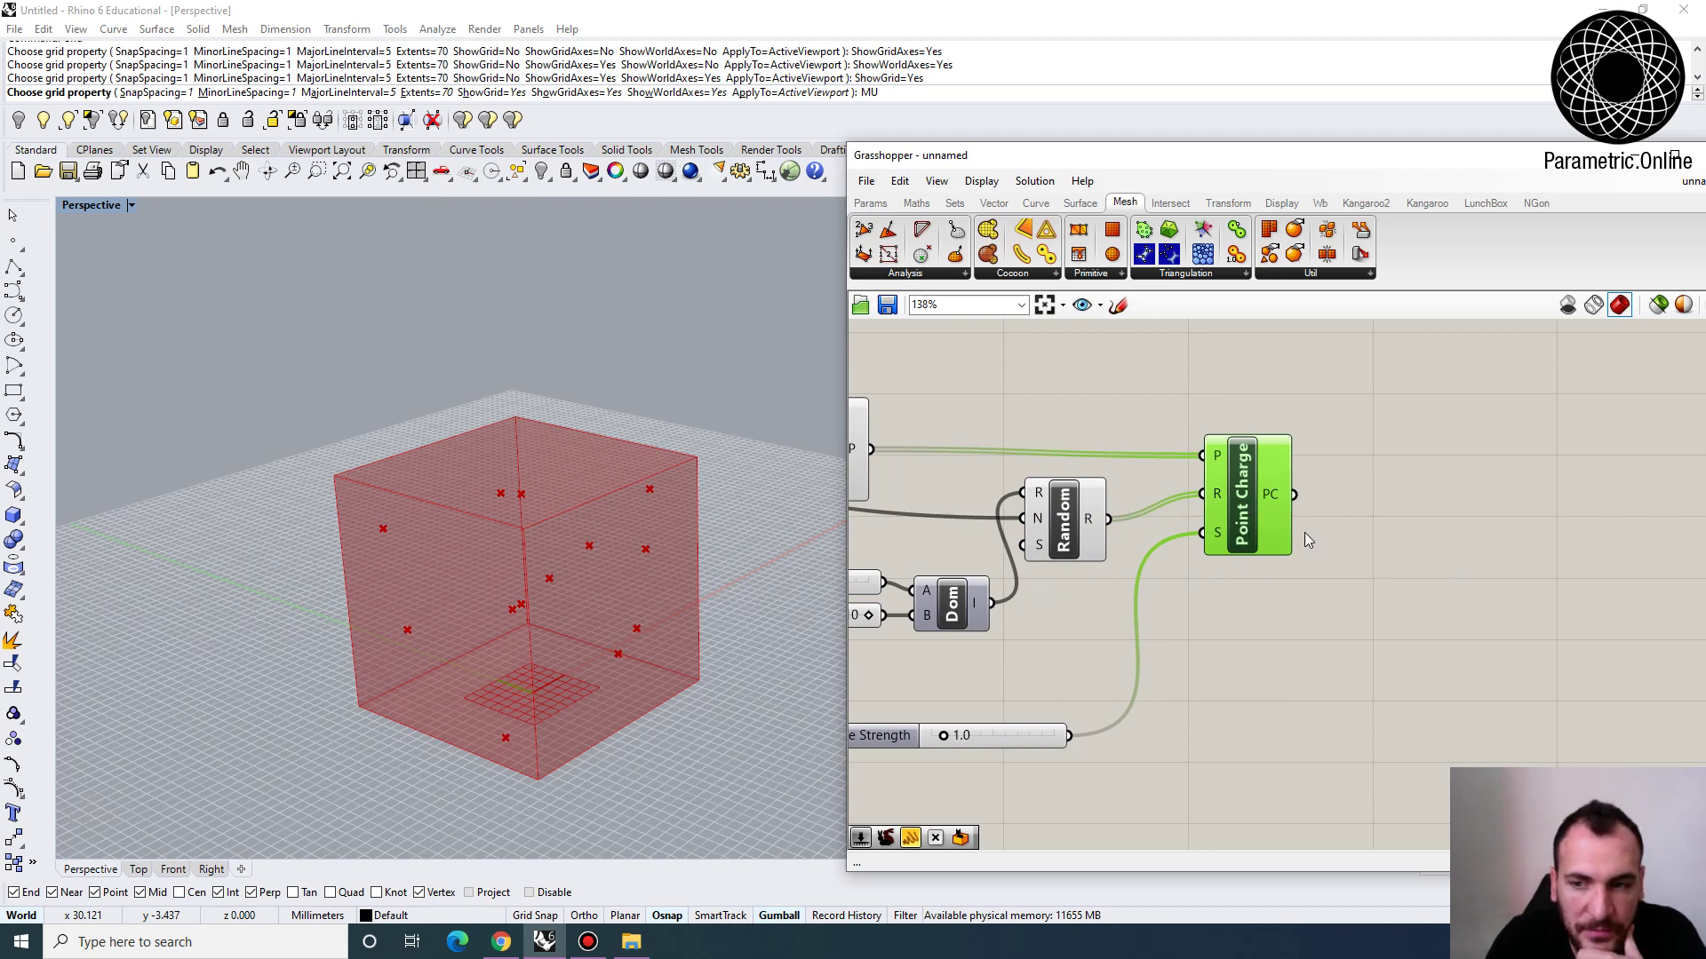
Examine the list of Cocoon components and the populated box from a closer, lower angle
right_click_drag(1343, 528, 1320, 454)
scroll(1272, 515, "down", 3)
scroll(1271, 516, "up", 4)
scroll(1210, 471, "down", 3)
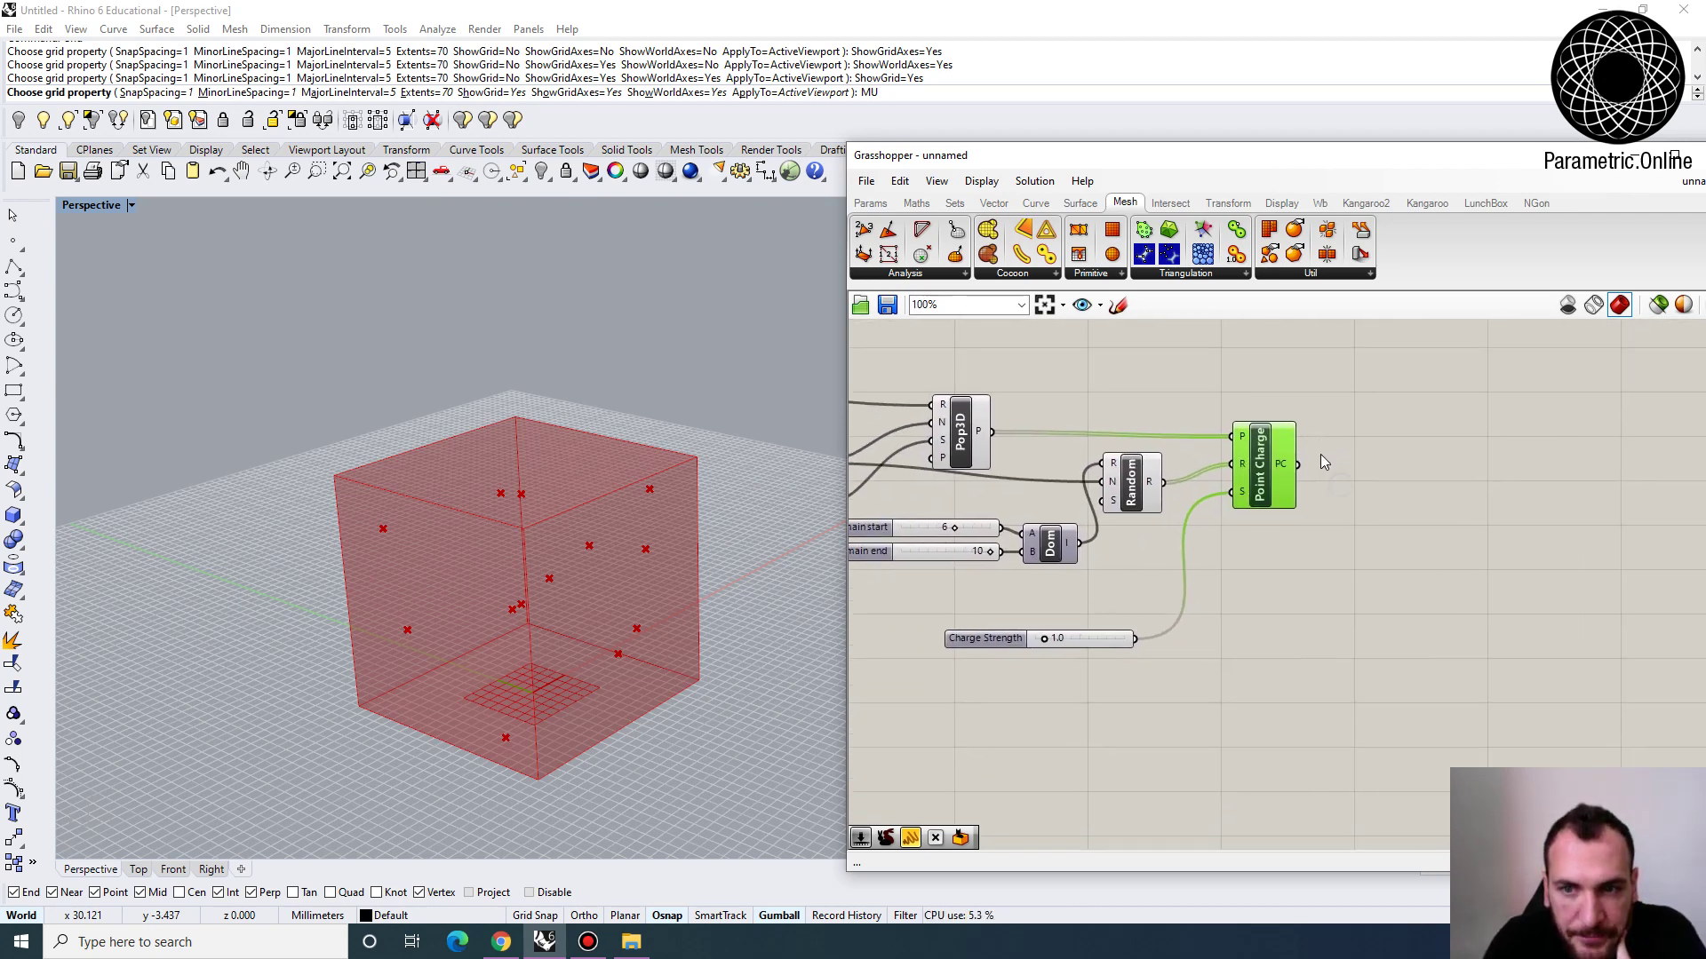
left_click(1020, 275)
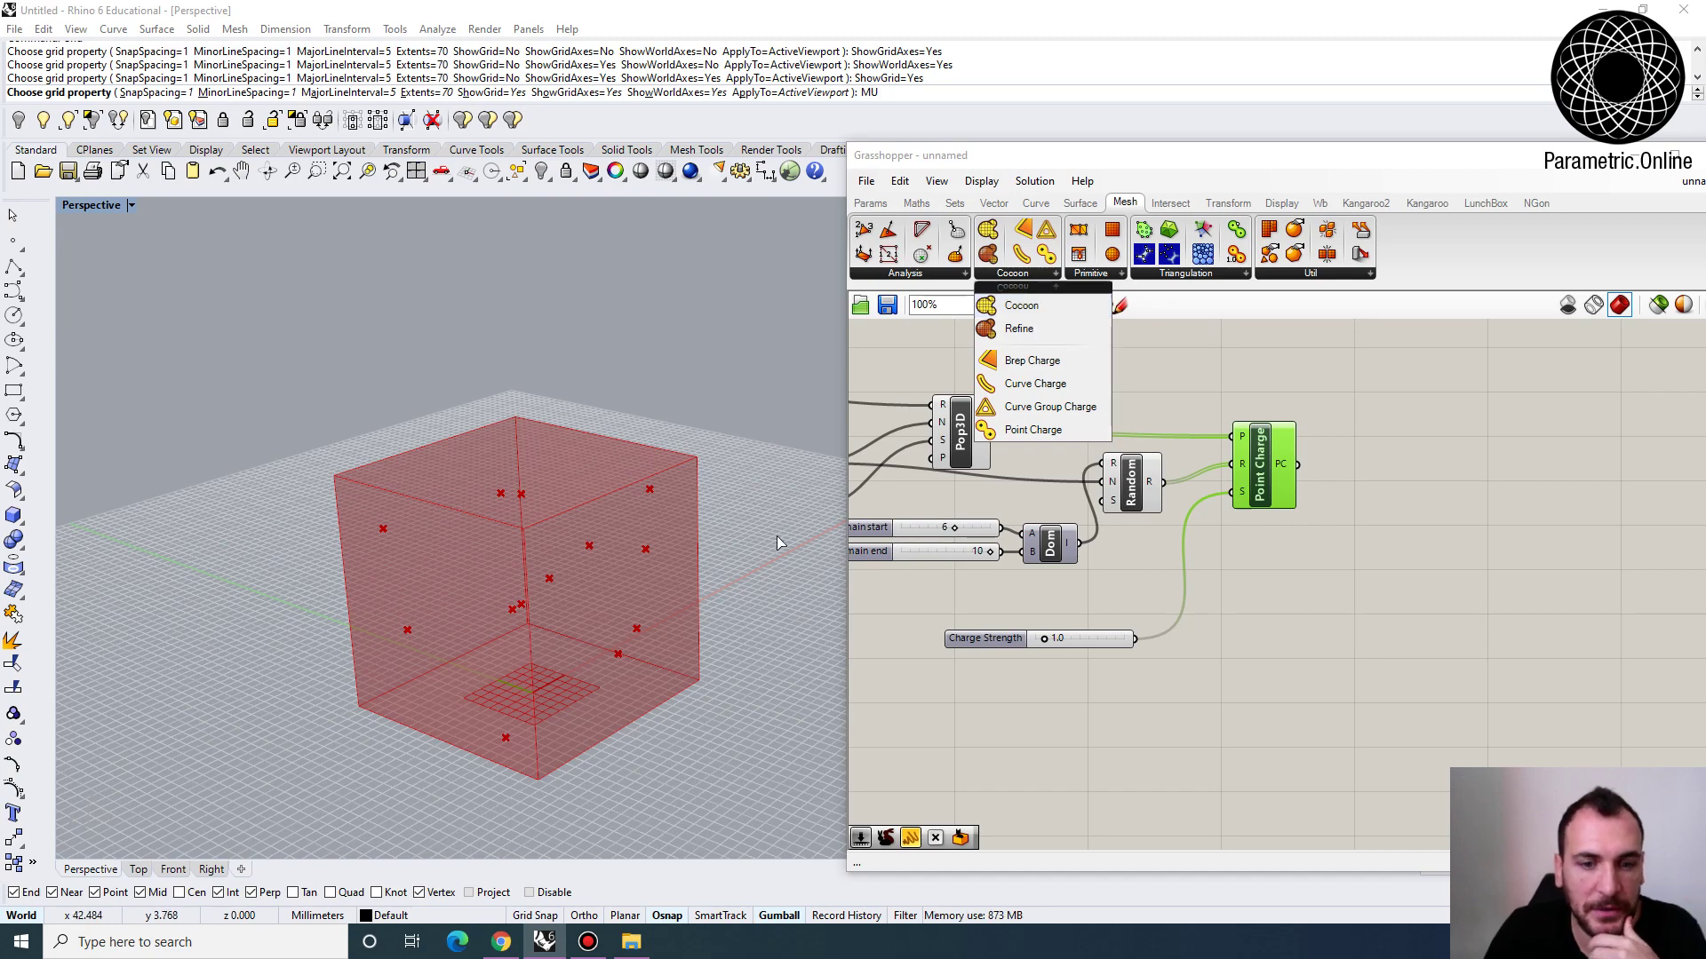
right_click_drag(594, 560, 541, 754)
scroll(541, 754, "up", 5)
right_click_drag(563, 545, 621, 626)
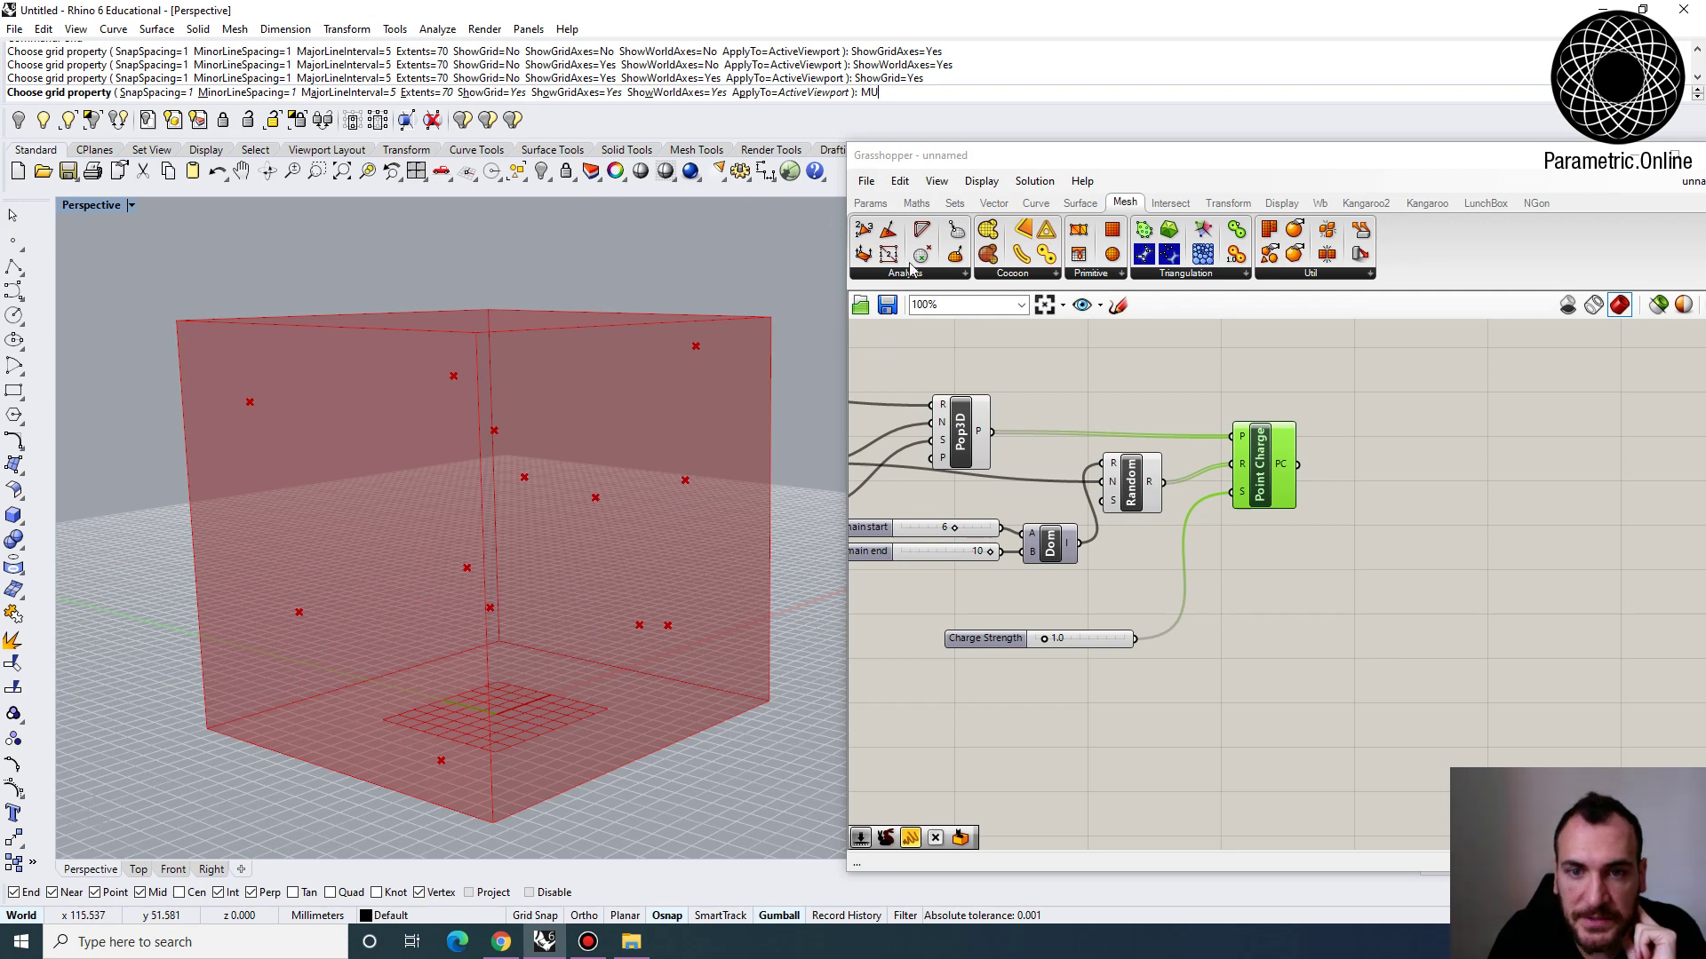
Add a Cocoon component after Point Charge and connect the point charges to its charge input
left_click(1044, 275)
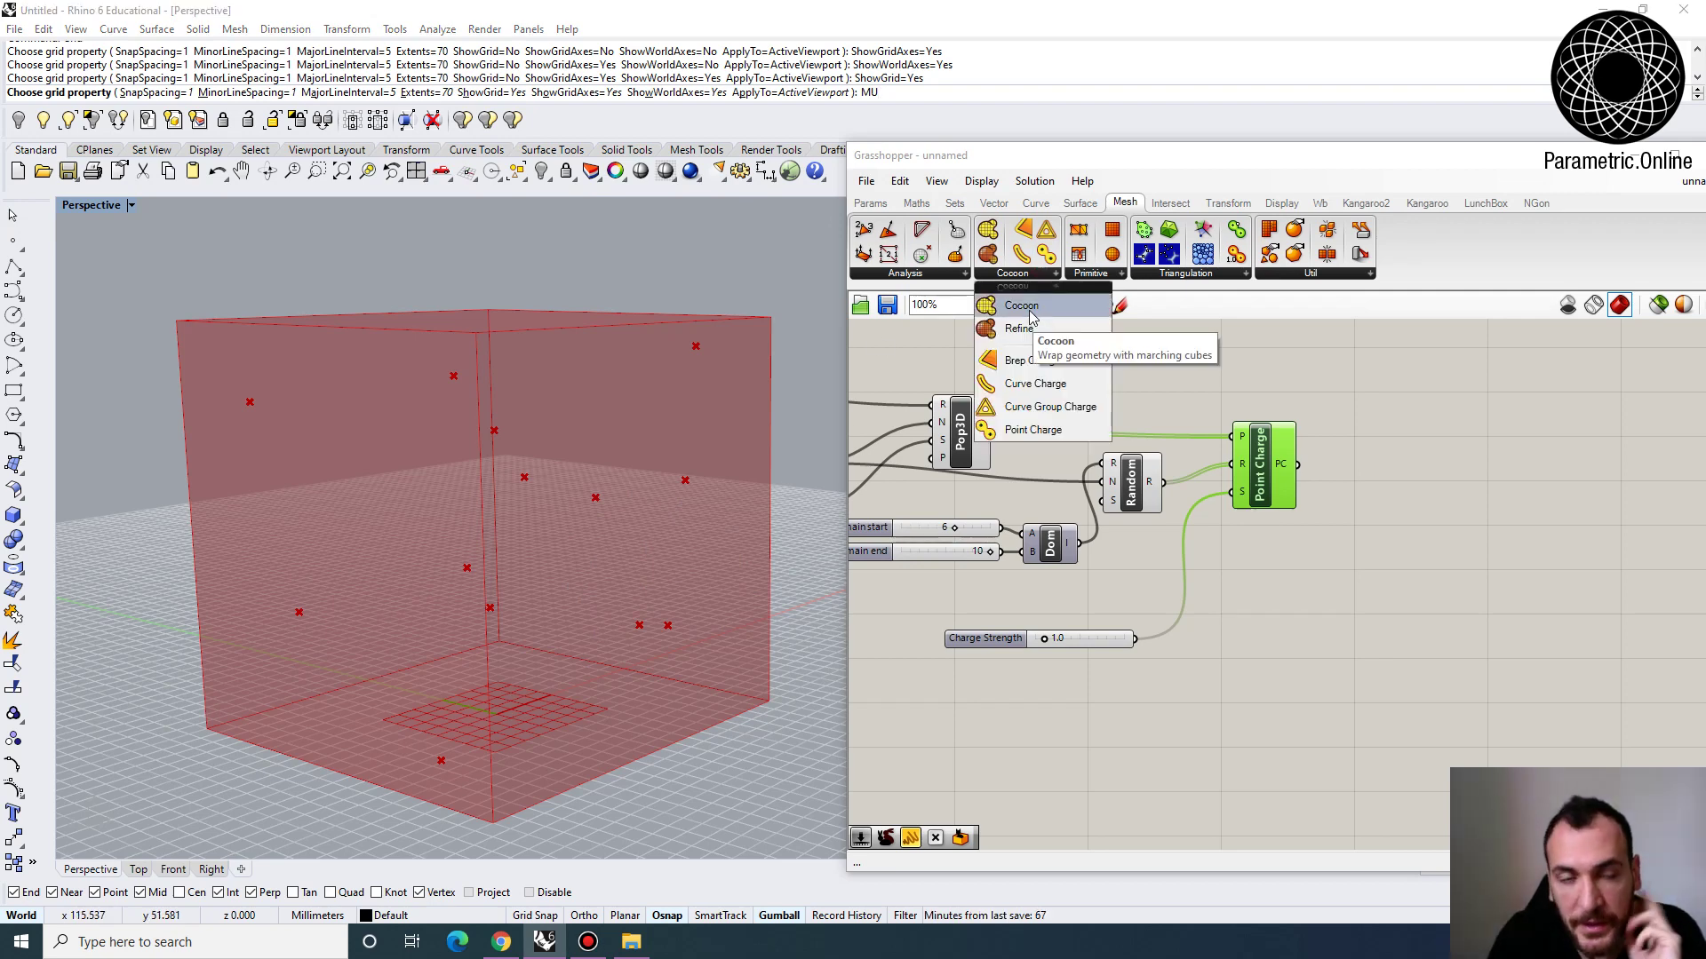
left_click(1041, 313)
left_click(1428, 470)
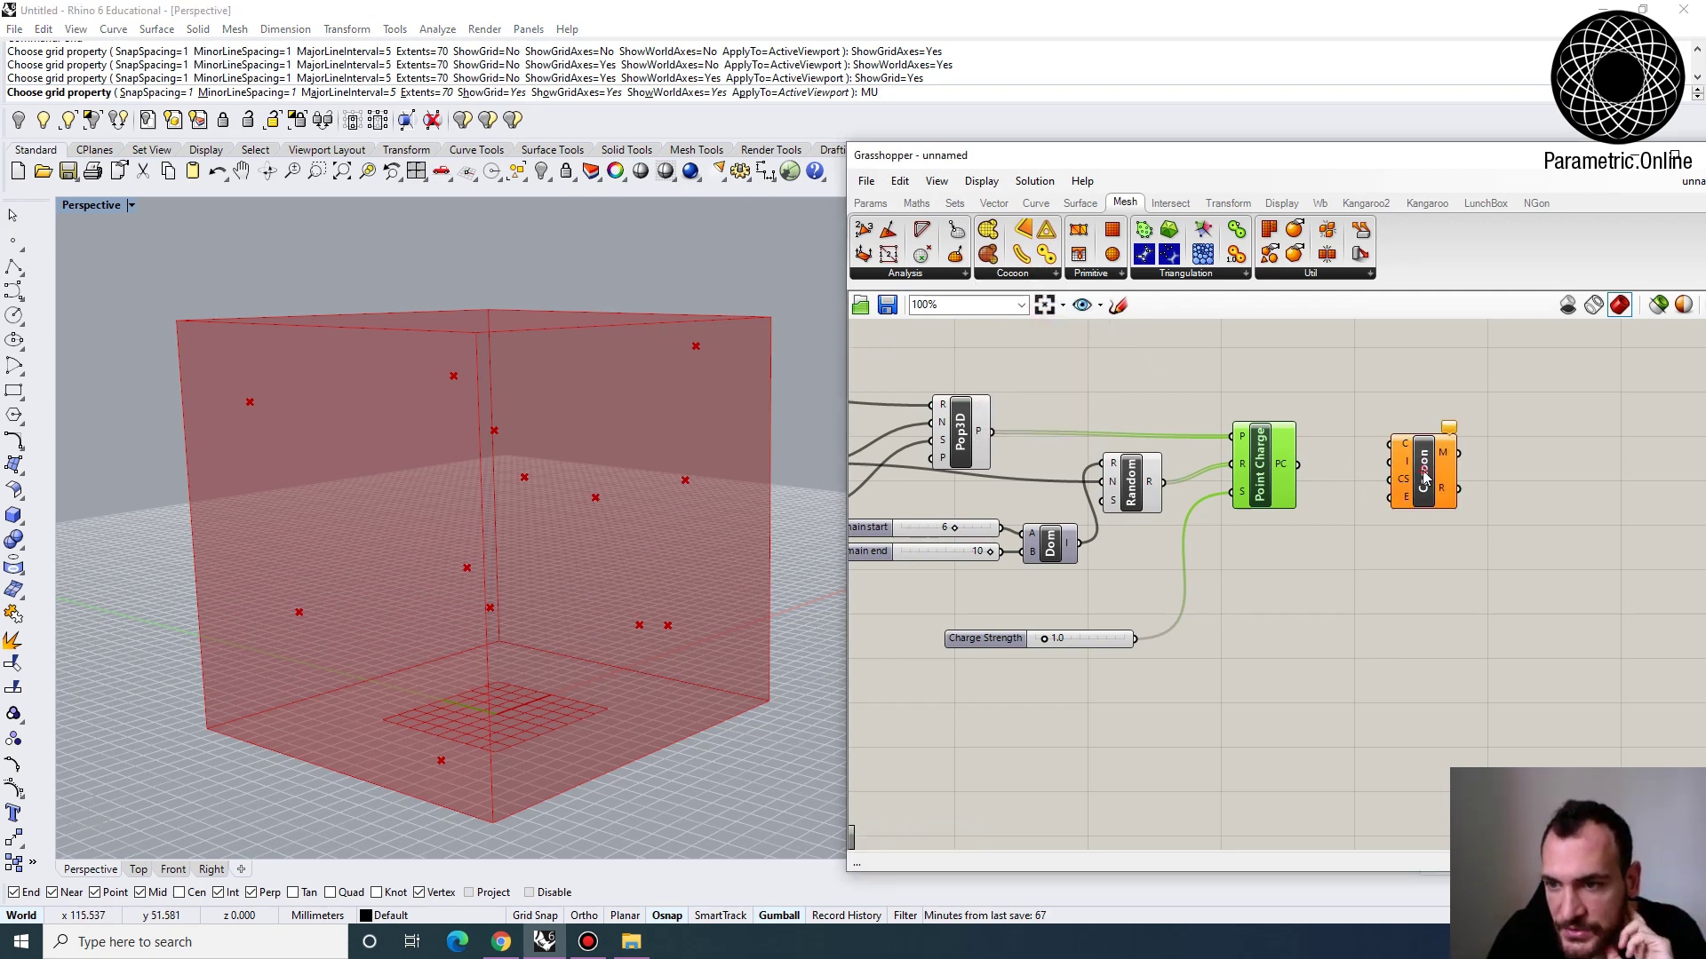
scroll(1427, 469, "up", 1)
right_click_drag(1427, 470, 1262, 444)
scroll(1262, 444, "up", 1)
left_click_drag(1263, 445, 1373, 468)
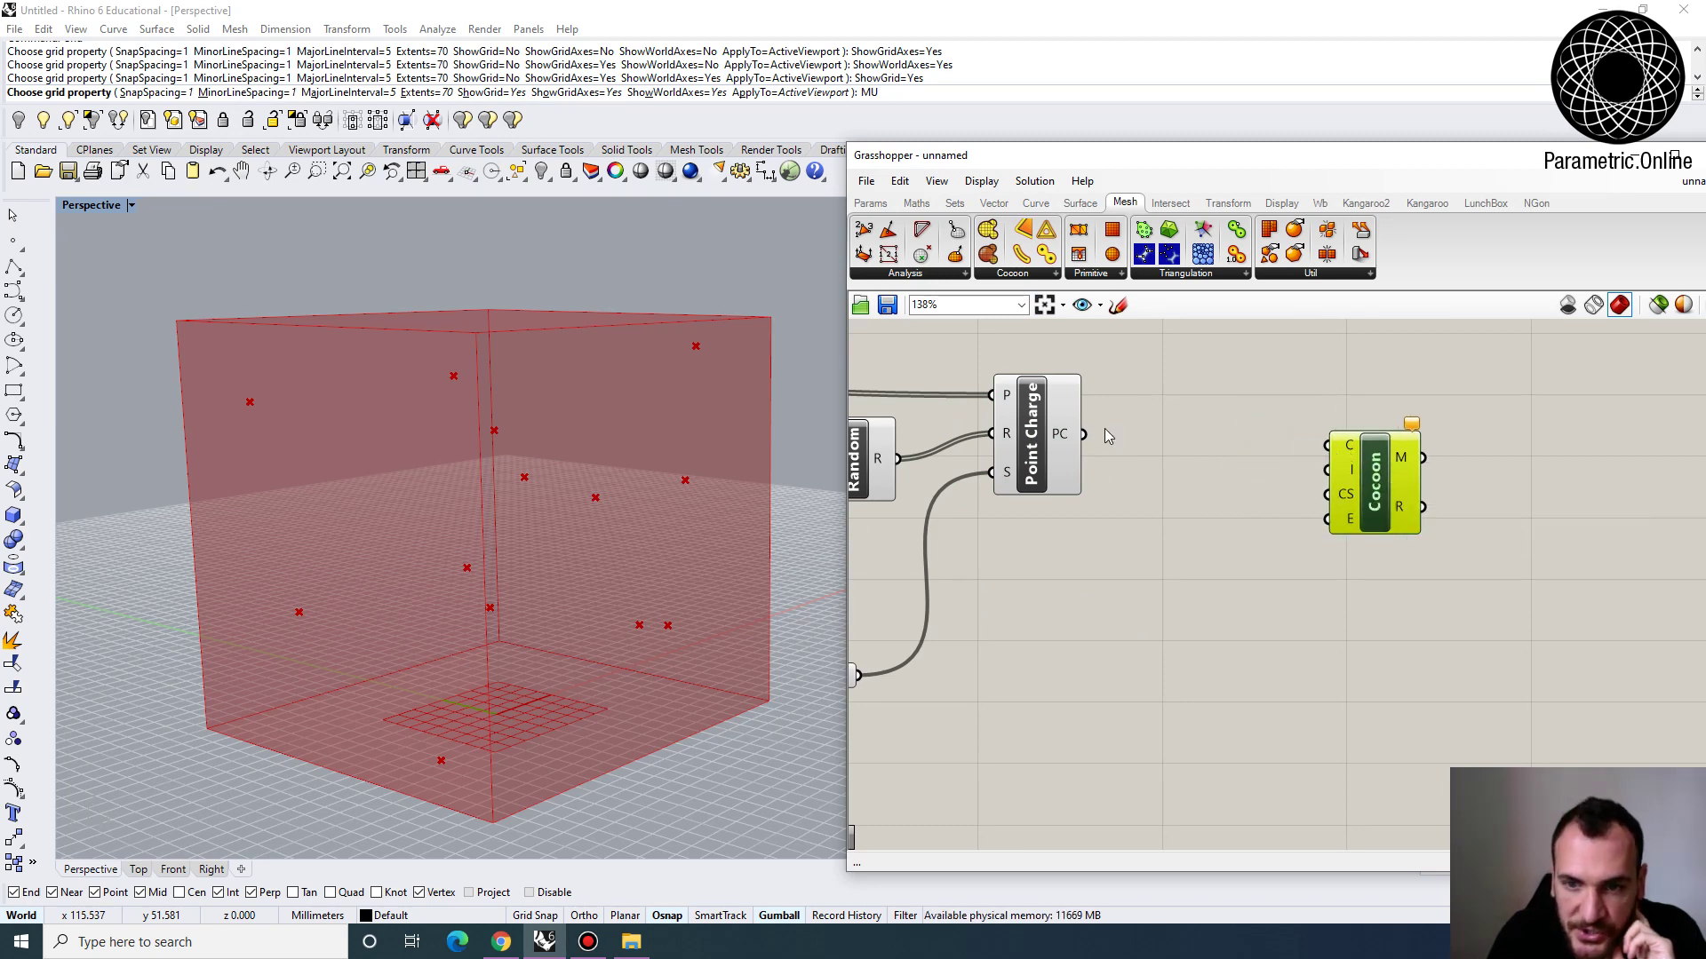
left_click_drag(1083, 434, 1391, 512)
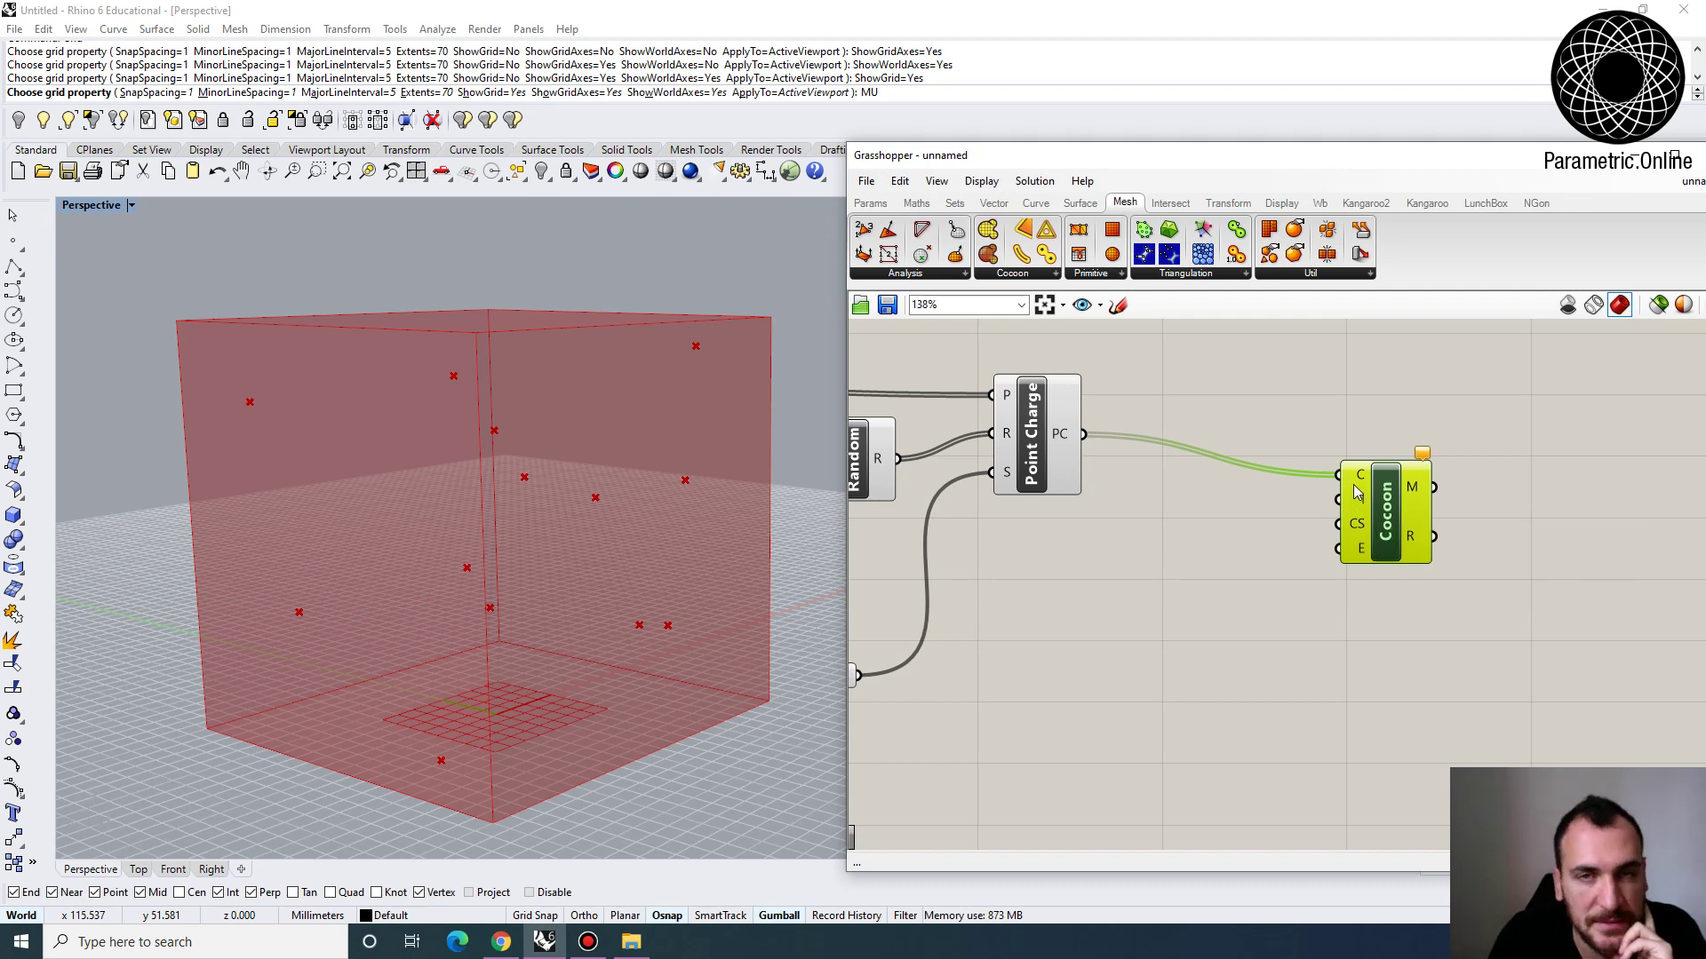
Add a one-decimal number slider set to 0.2 and connect it to Cocoon's iso input
double_click(1200, 524)
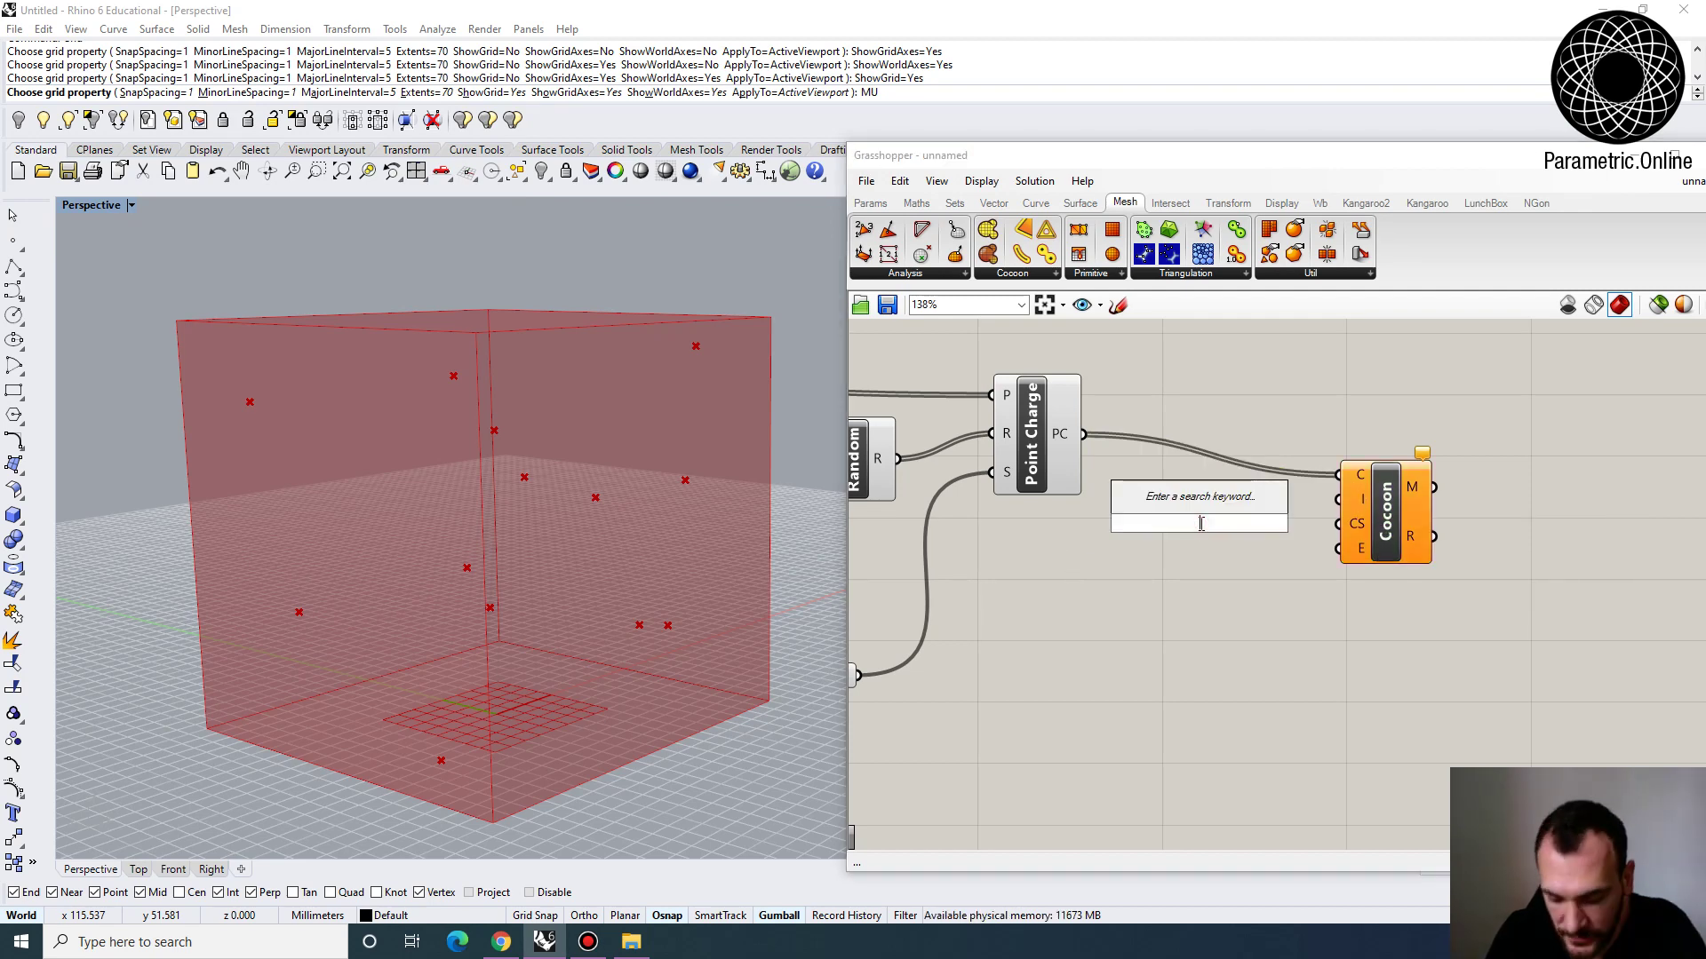
type("0.2")
key("Return")
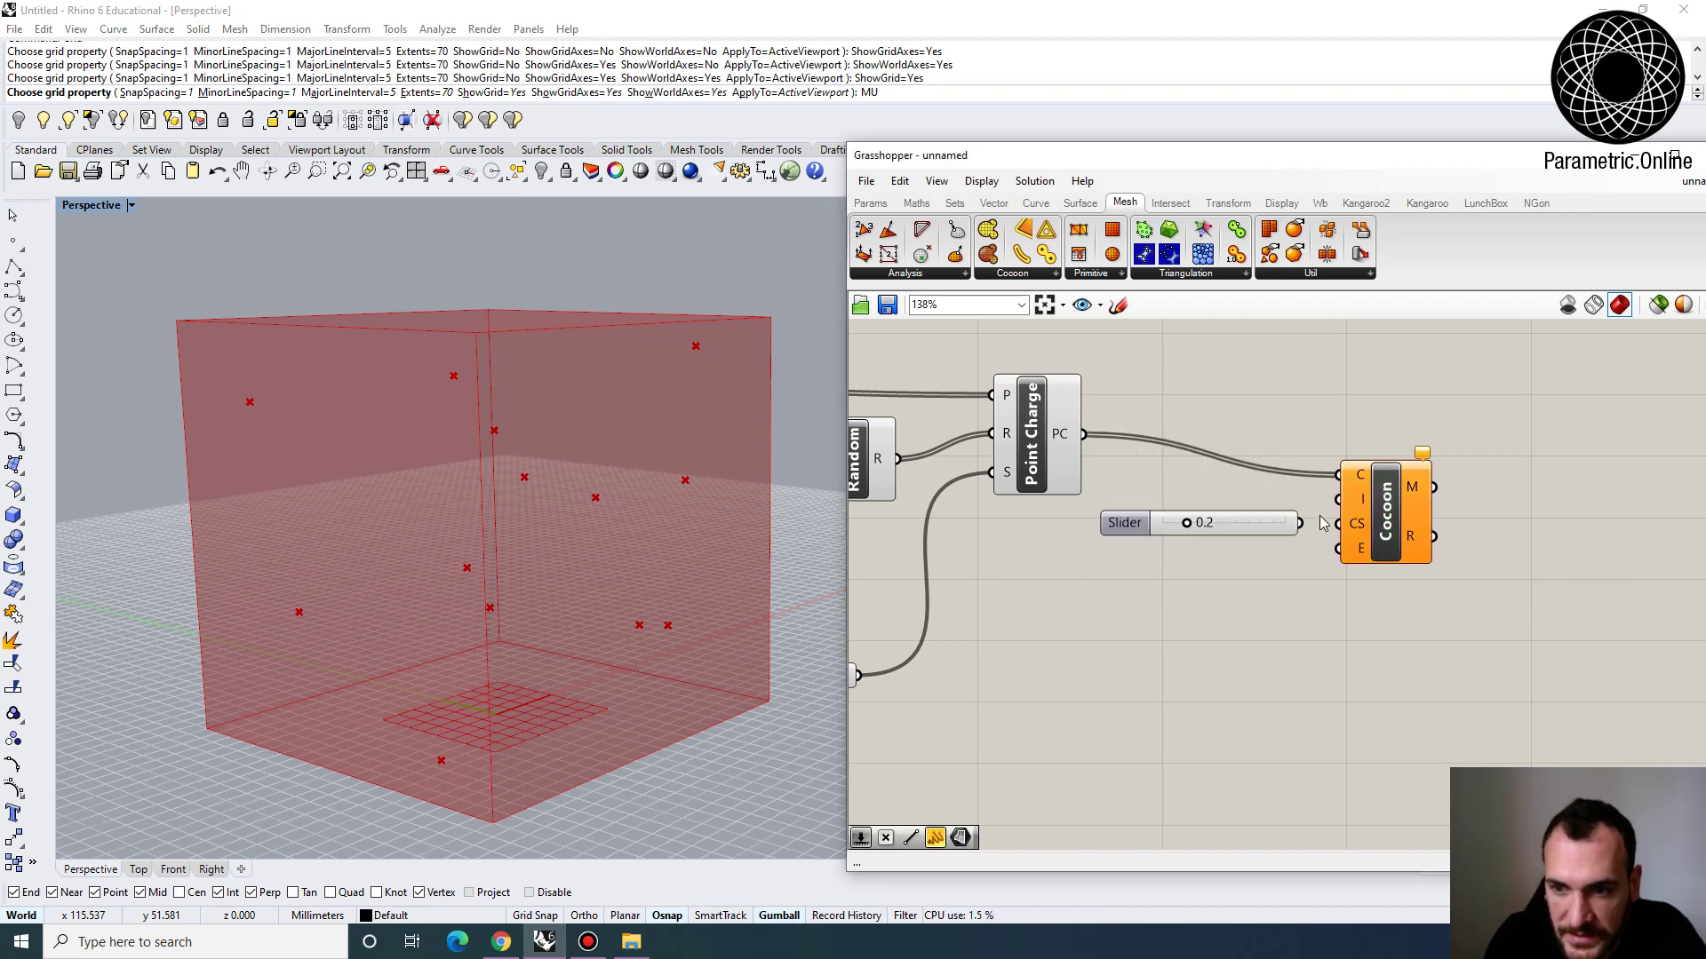
left_click_drag(1335, 518, 1390, 546)
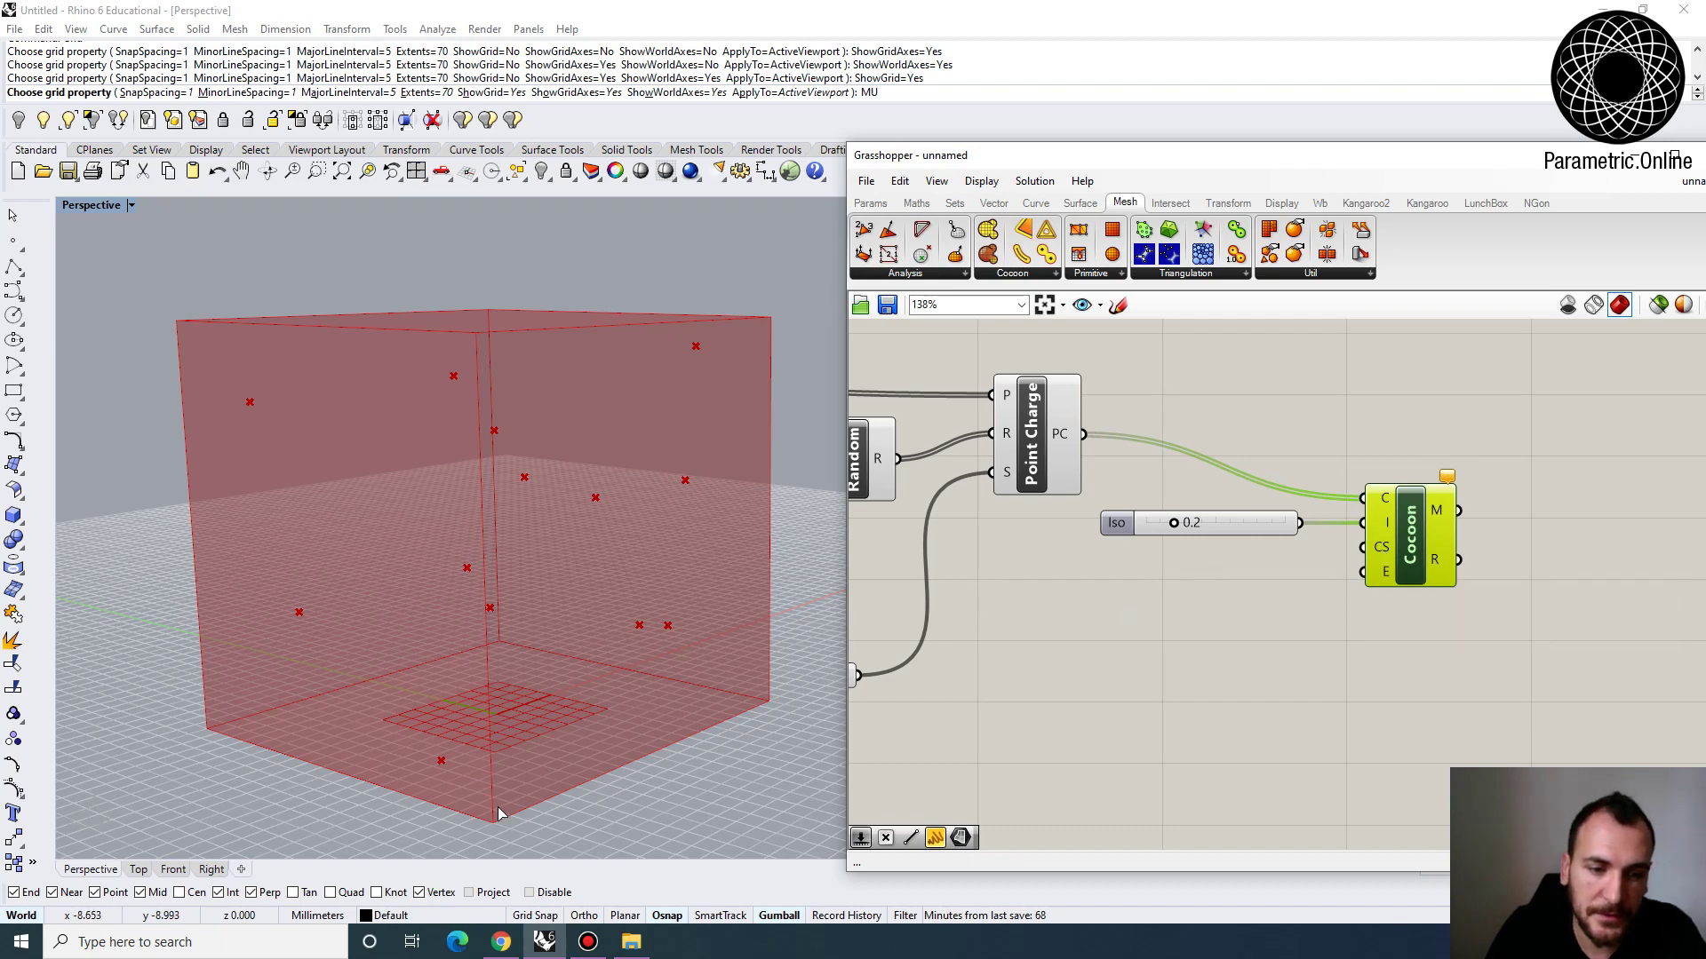
Add an integer number slider set to 1 and connect it to Cocoon's cell size input
right_click_drag(489, 815, 563, 803)
scroll(599, 615, "down", 6)
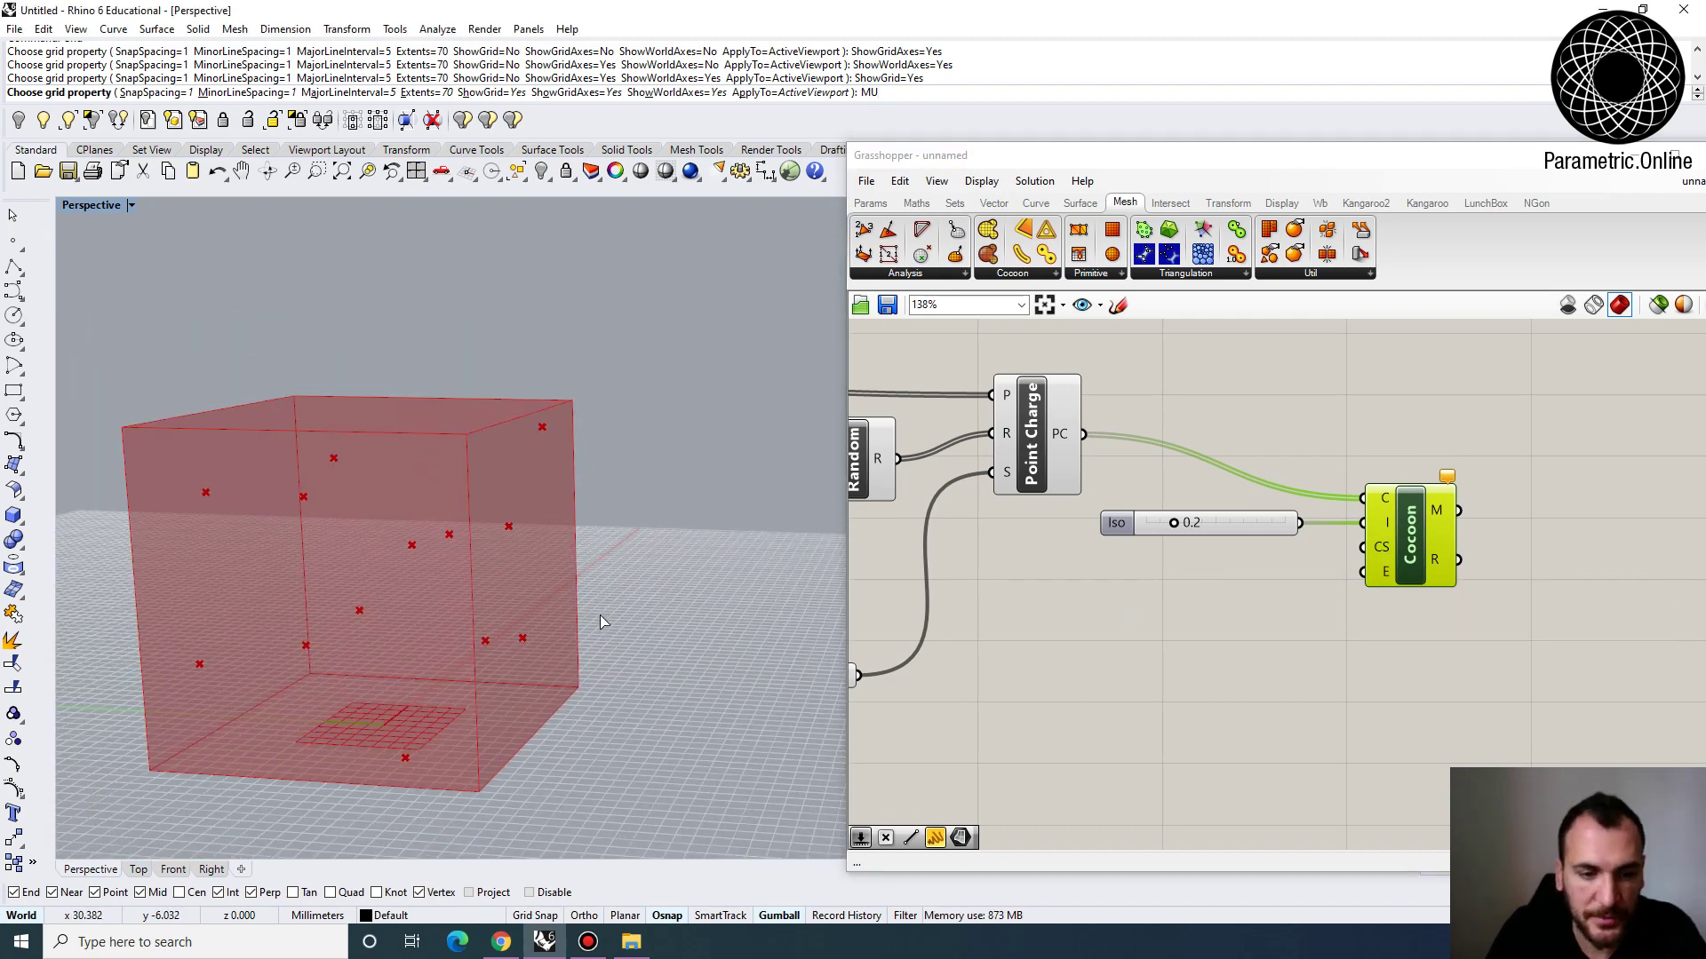
scroll(400, 687, "up", 3)
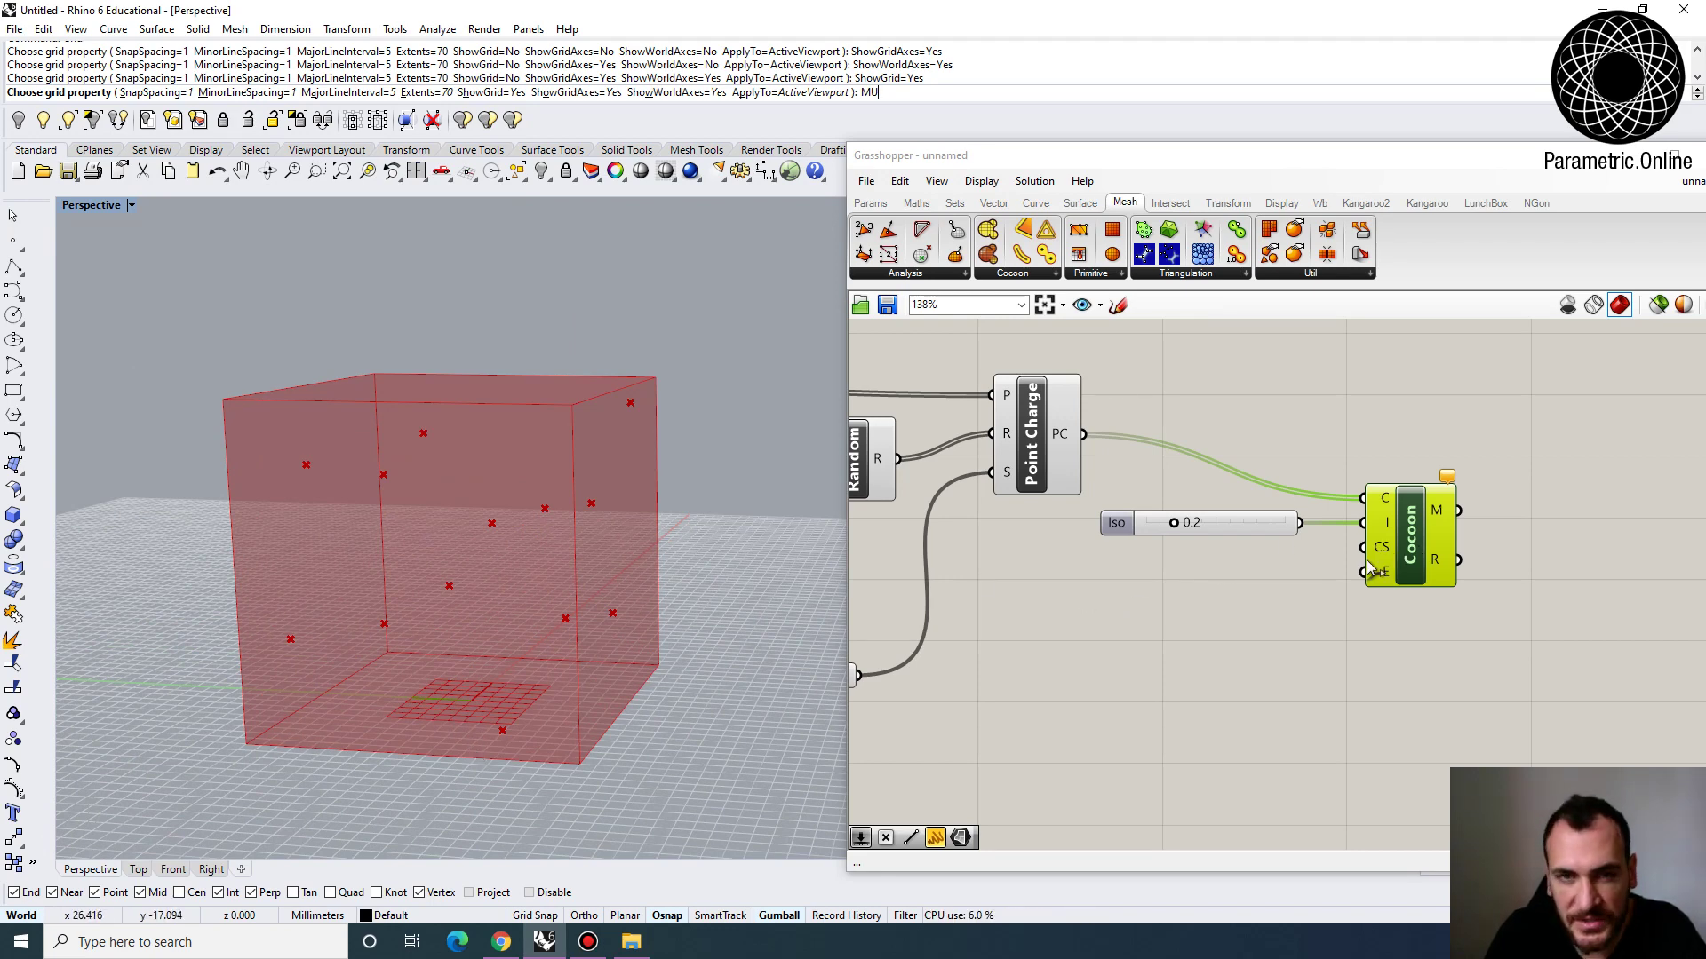
double_click(1153, 588)
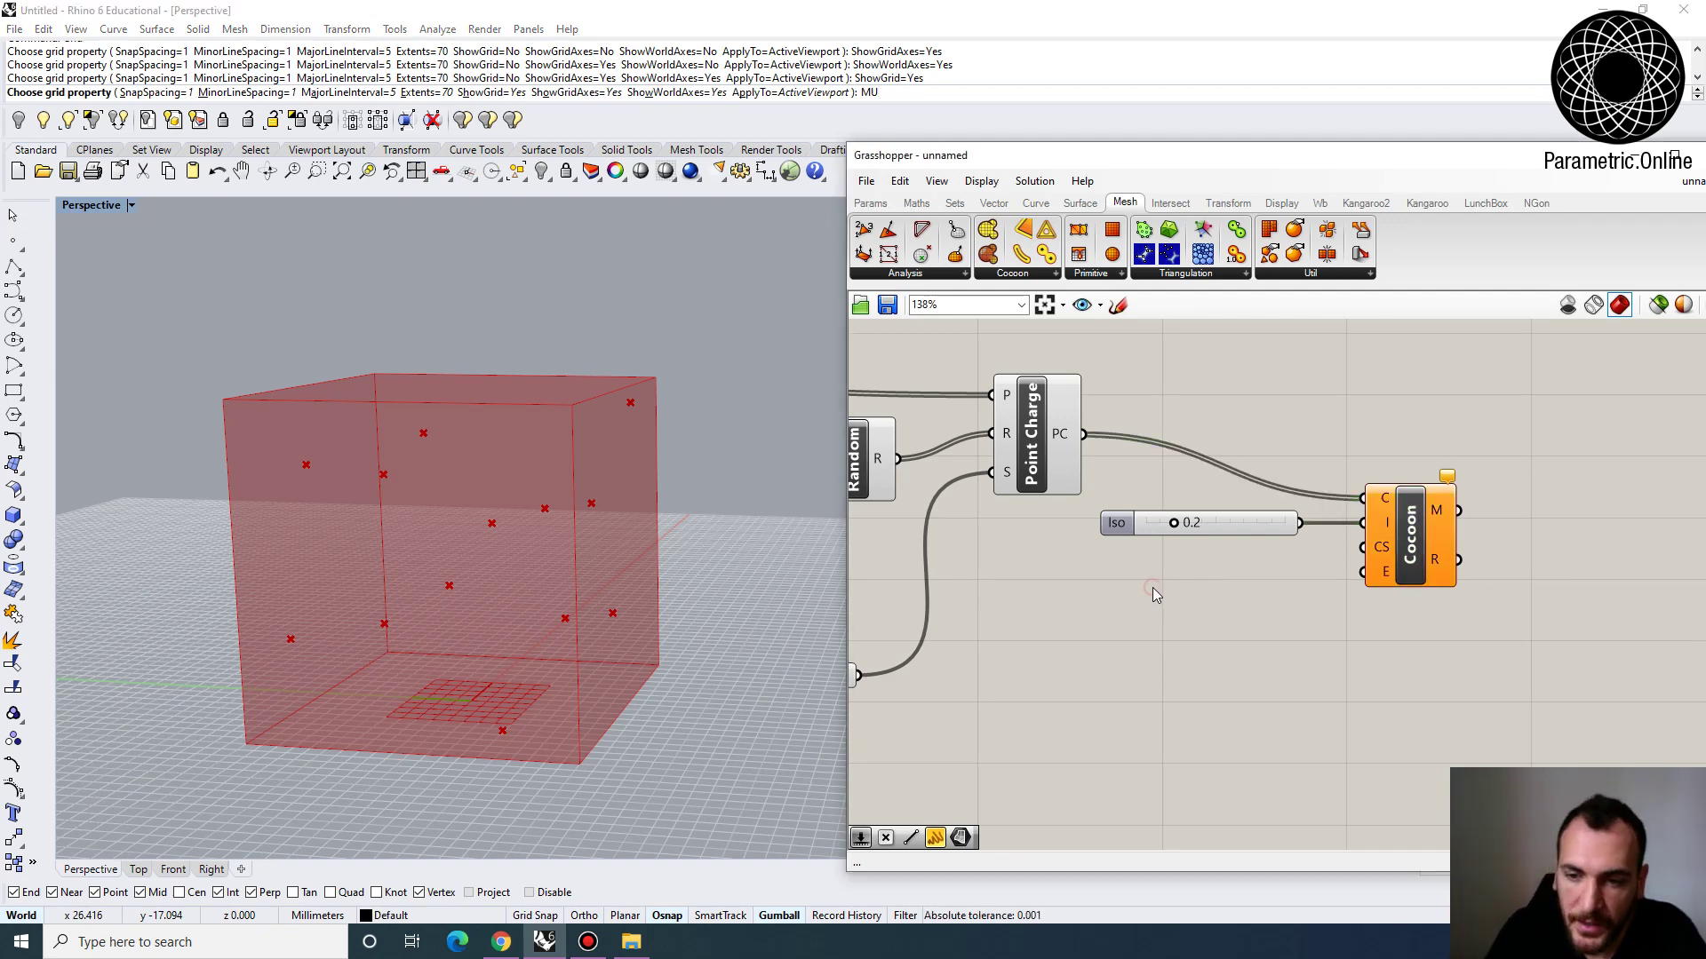
type("1")
key("Return")
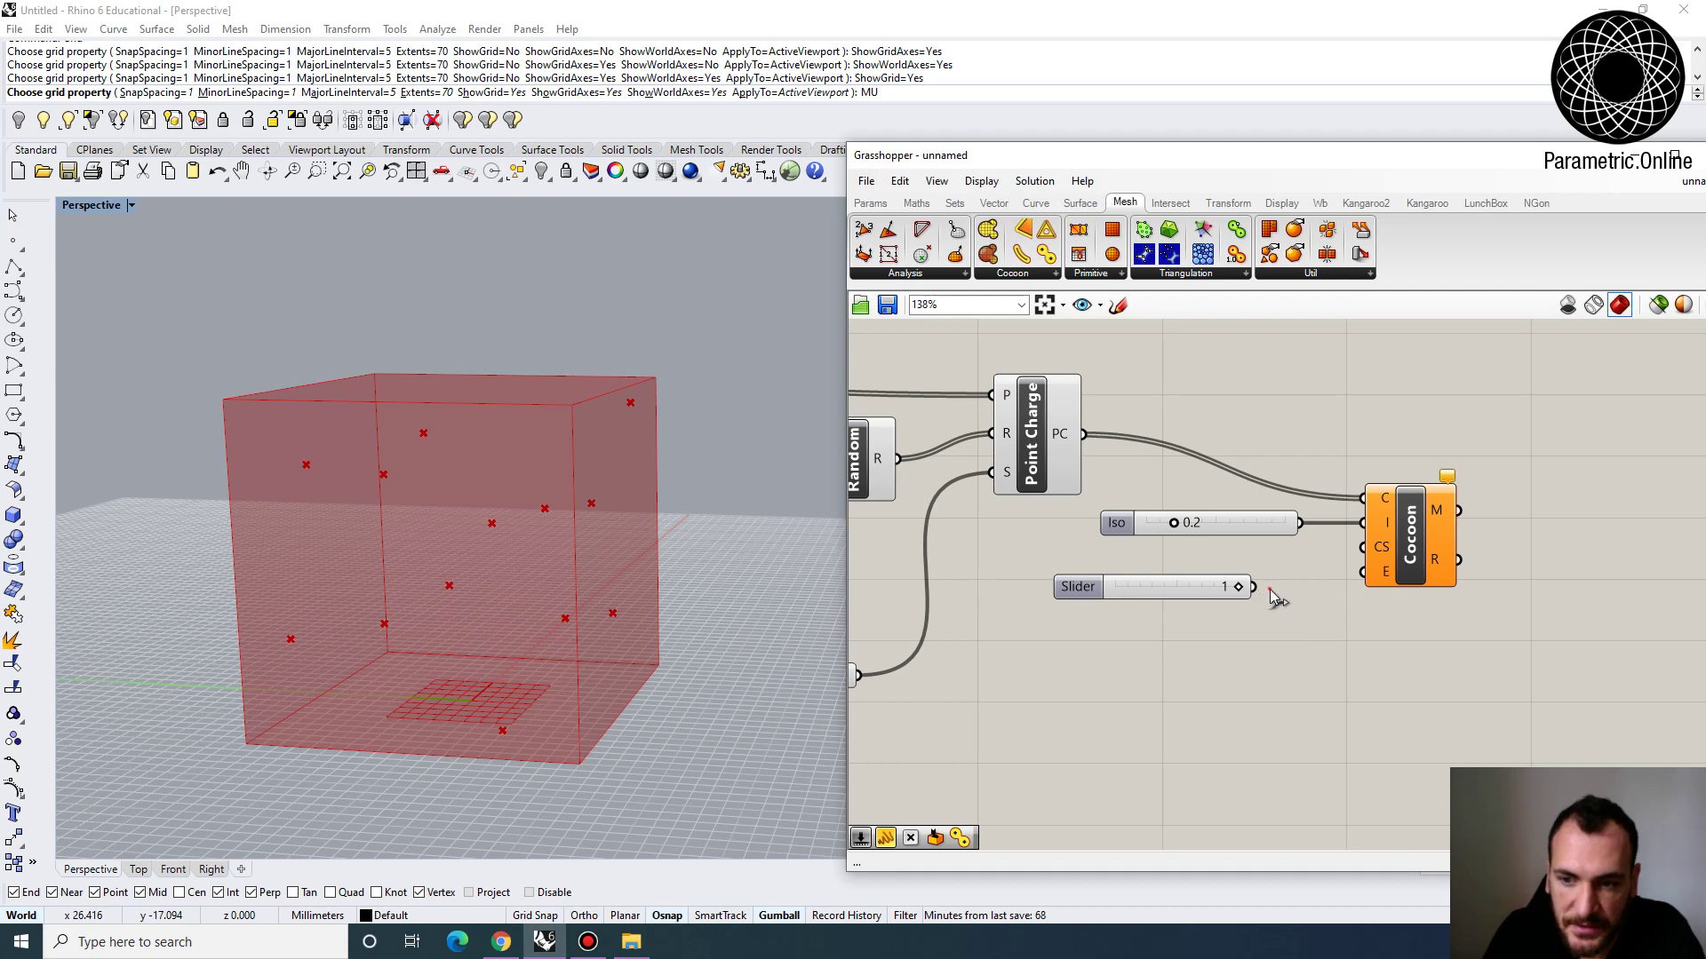
left_click_drag(1254, 588, 1425, 585)
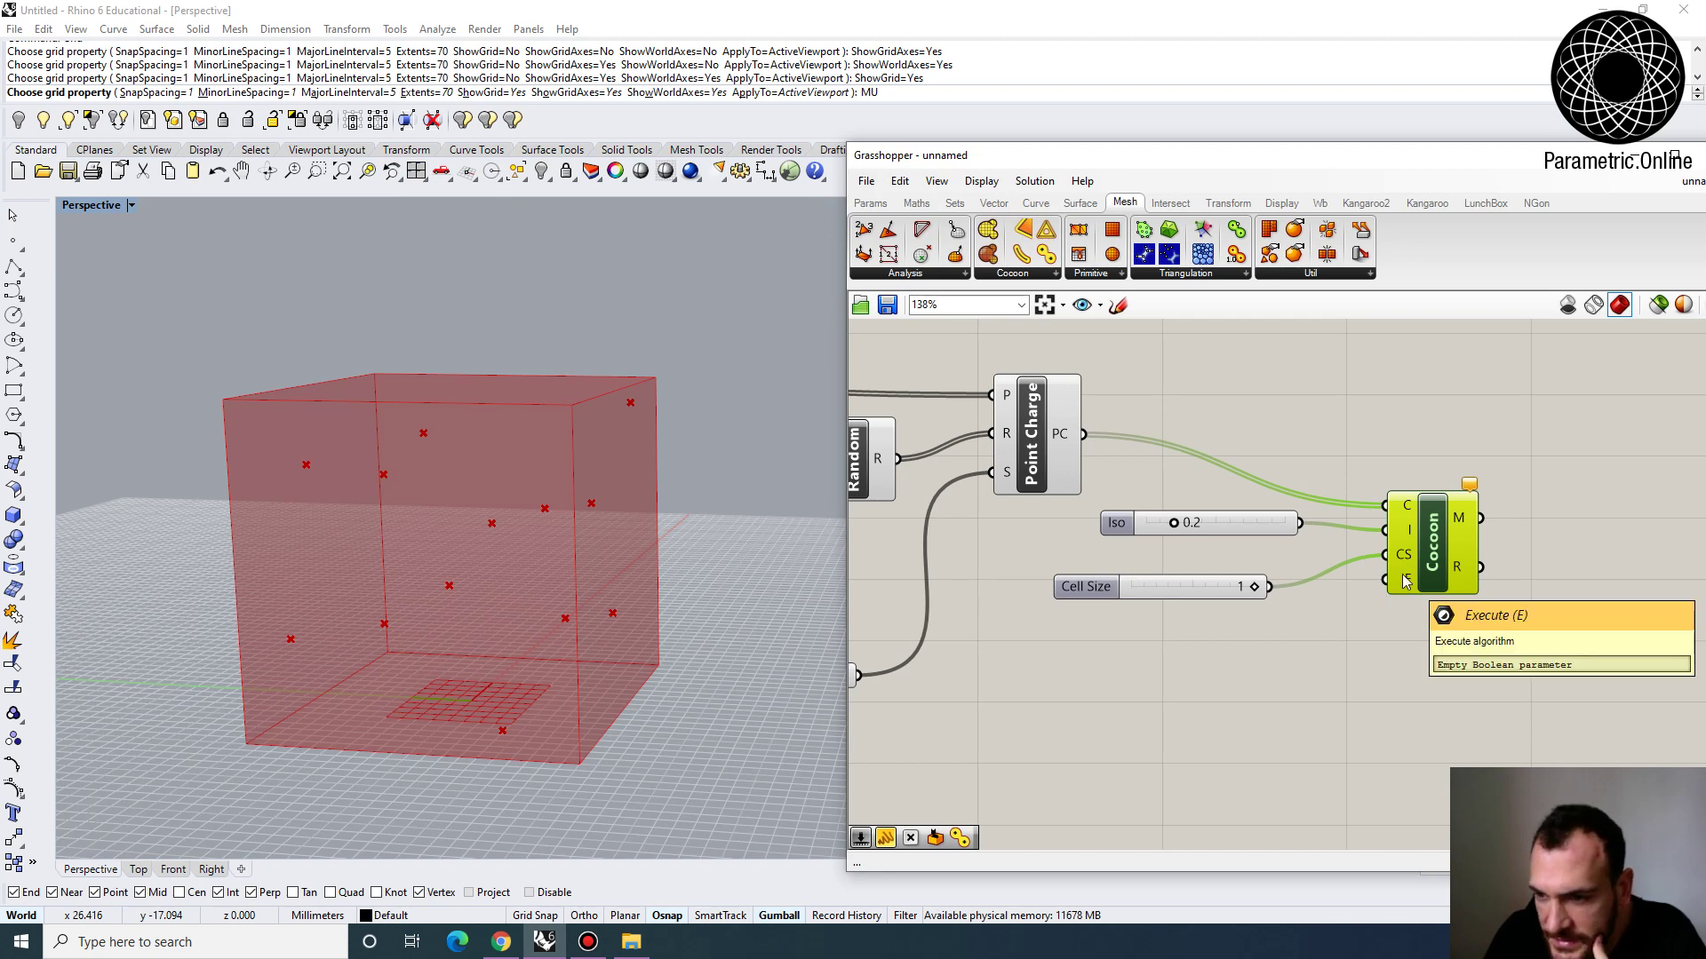
Add a Boolean Toggle and connect it to Cocoon's execute input, undoing the mistaken connection to the cell size input
left_click(1302, 633)
double_click(1189, 655)
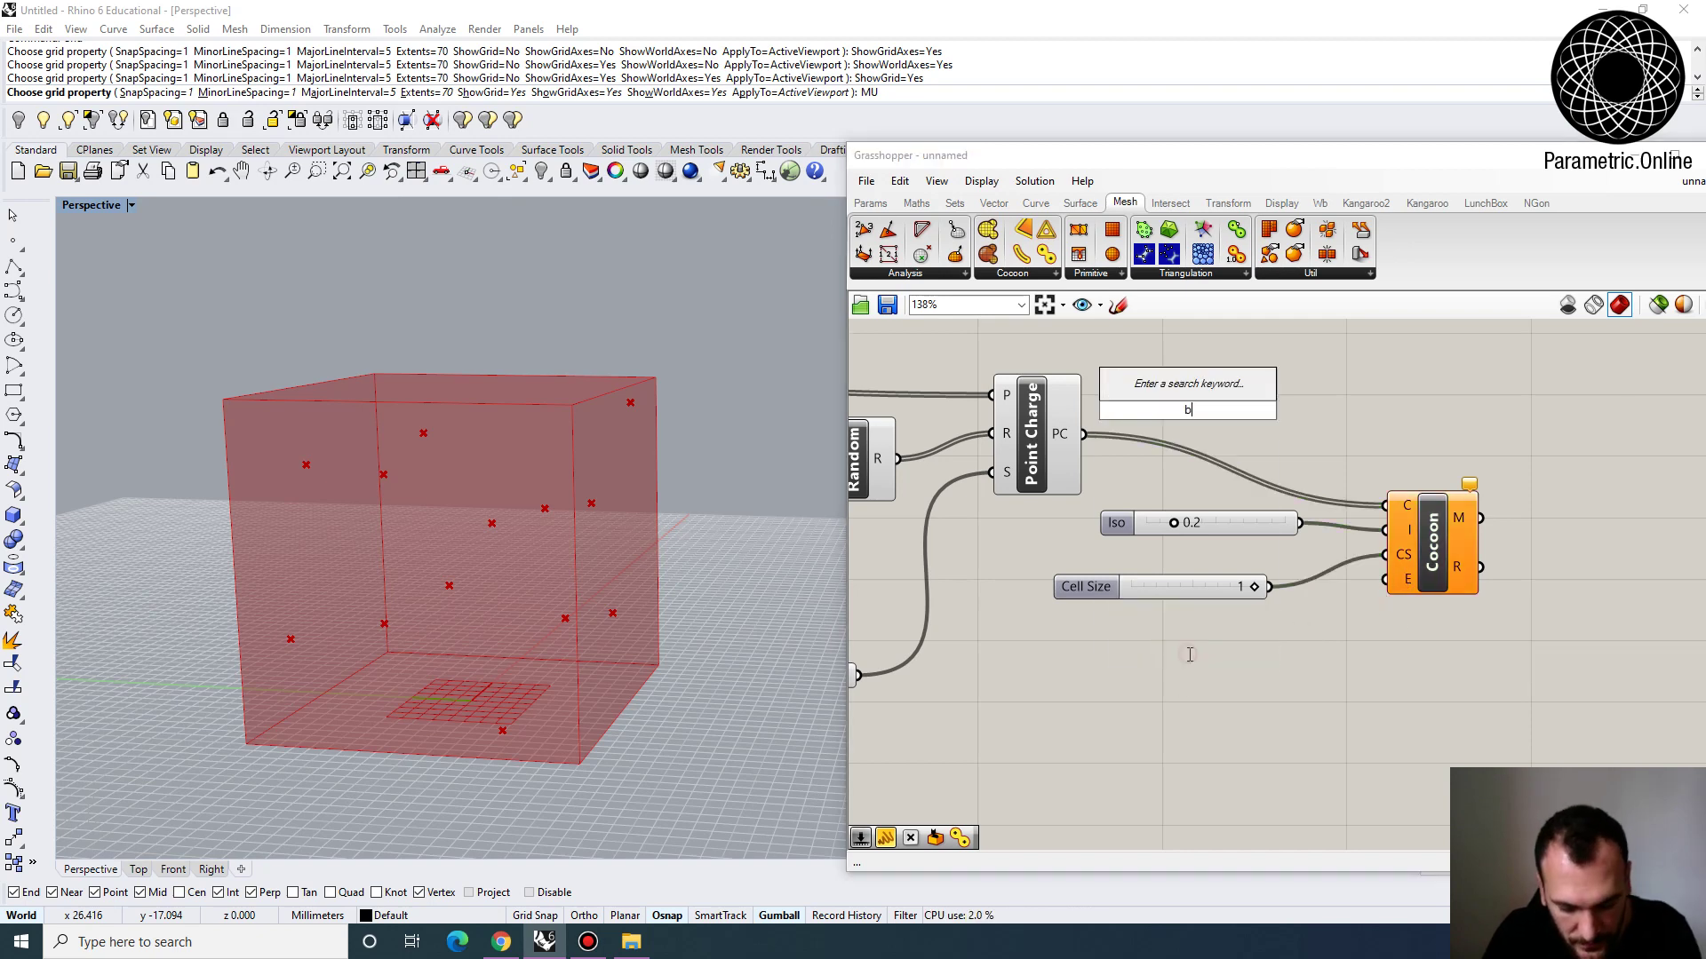
type("bool")
left_click(1185, 588)
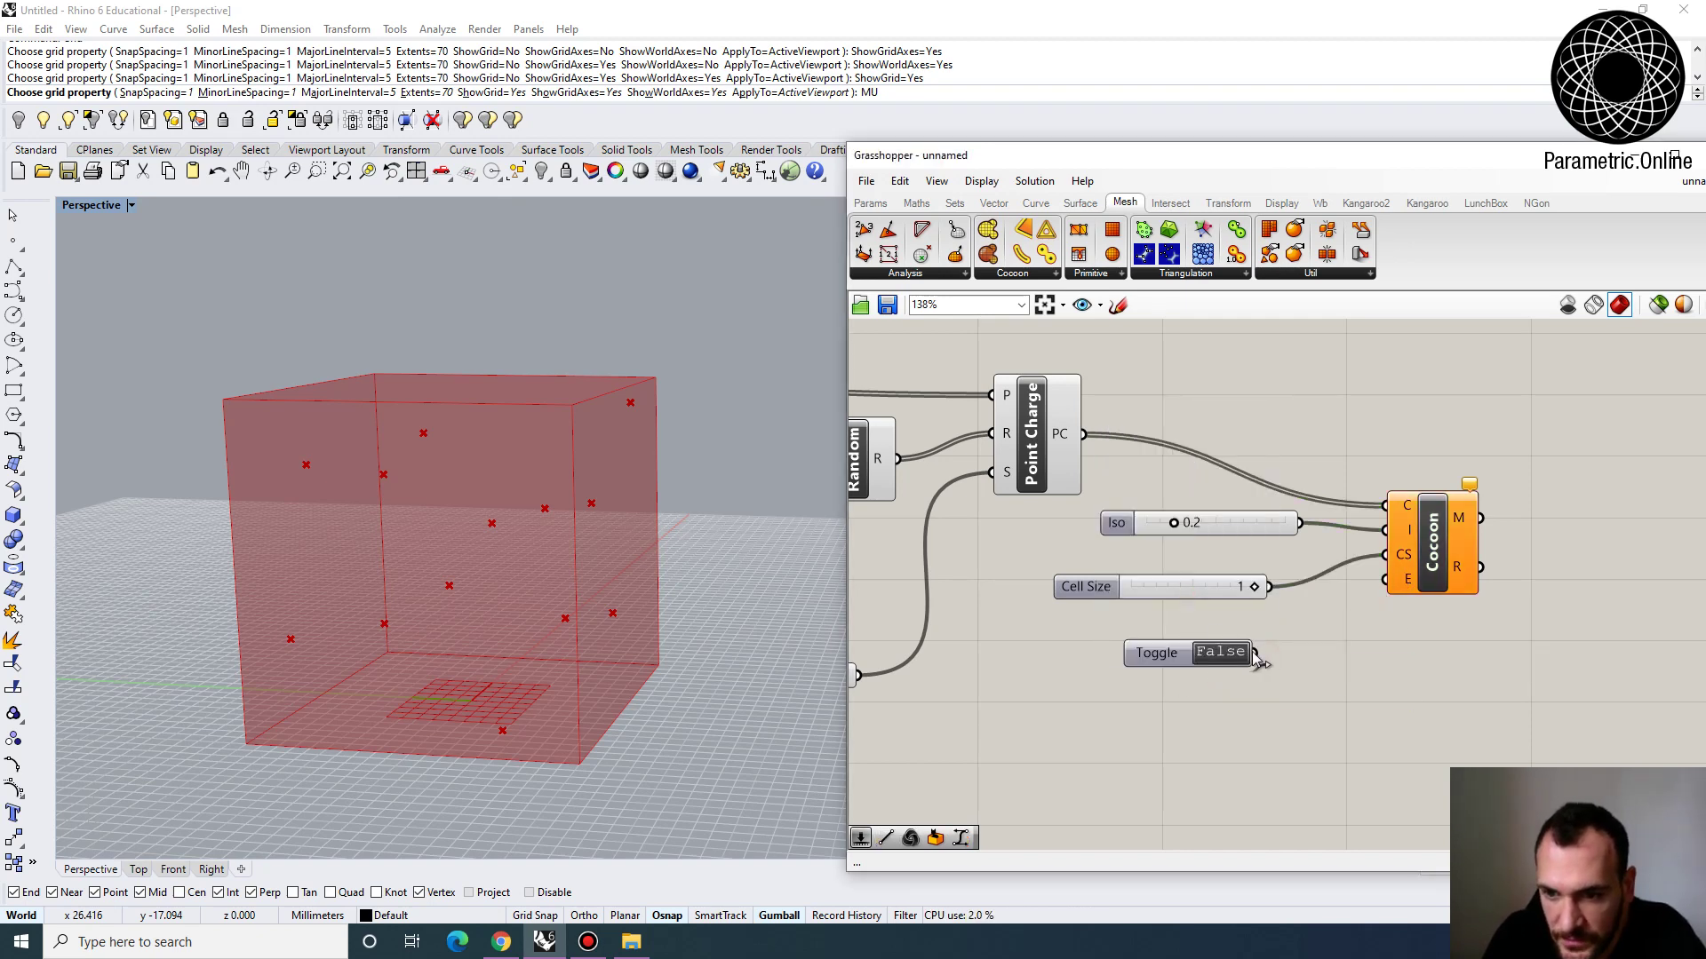
left_click_drag(1255, 653, 1393, 582)
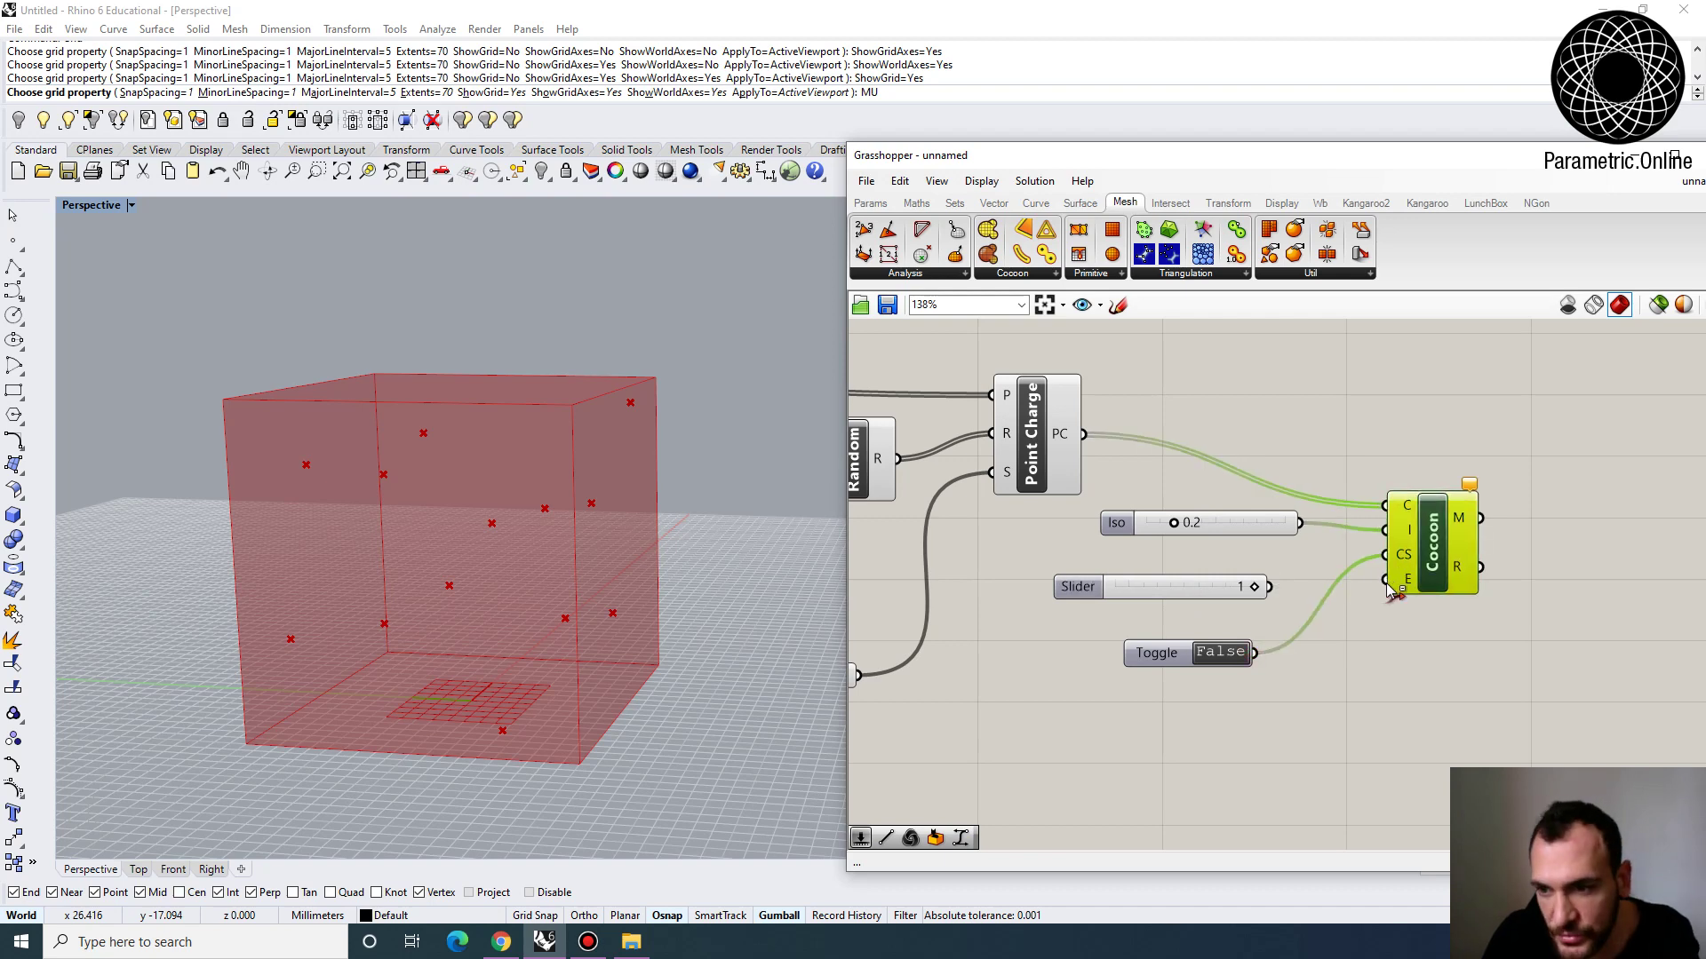
key("ctrl+a")
key("ctrl+z")
left_click(1340, 696)
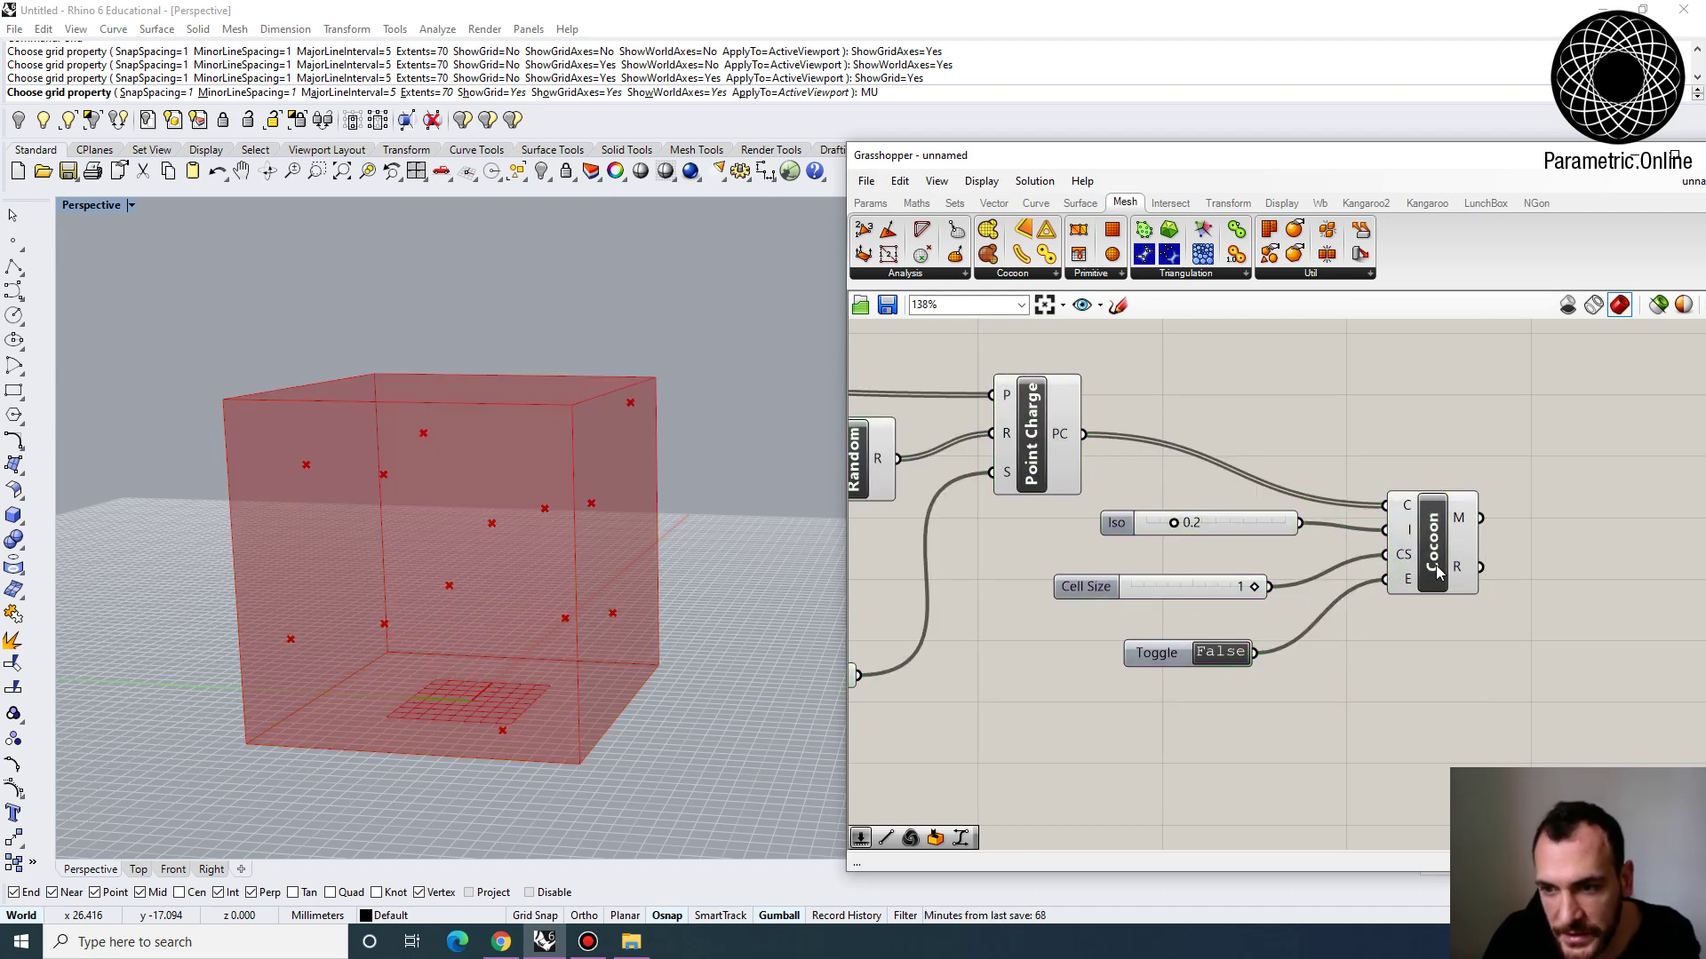
Set the Boolean Toggle to True so that Cocoon runs
right_click_drag(1480, 528, 1330, 529)
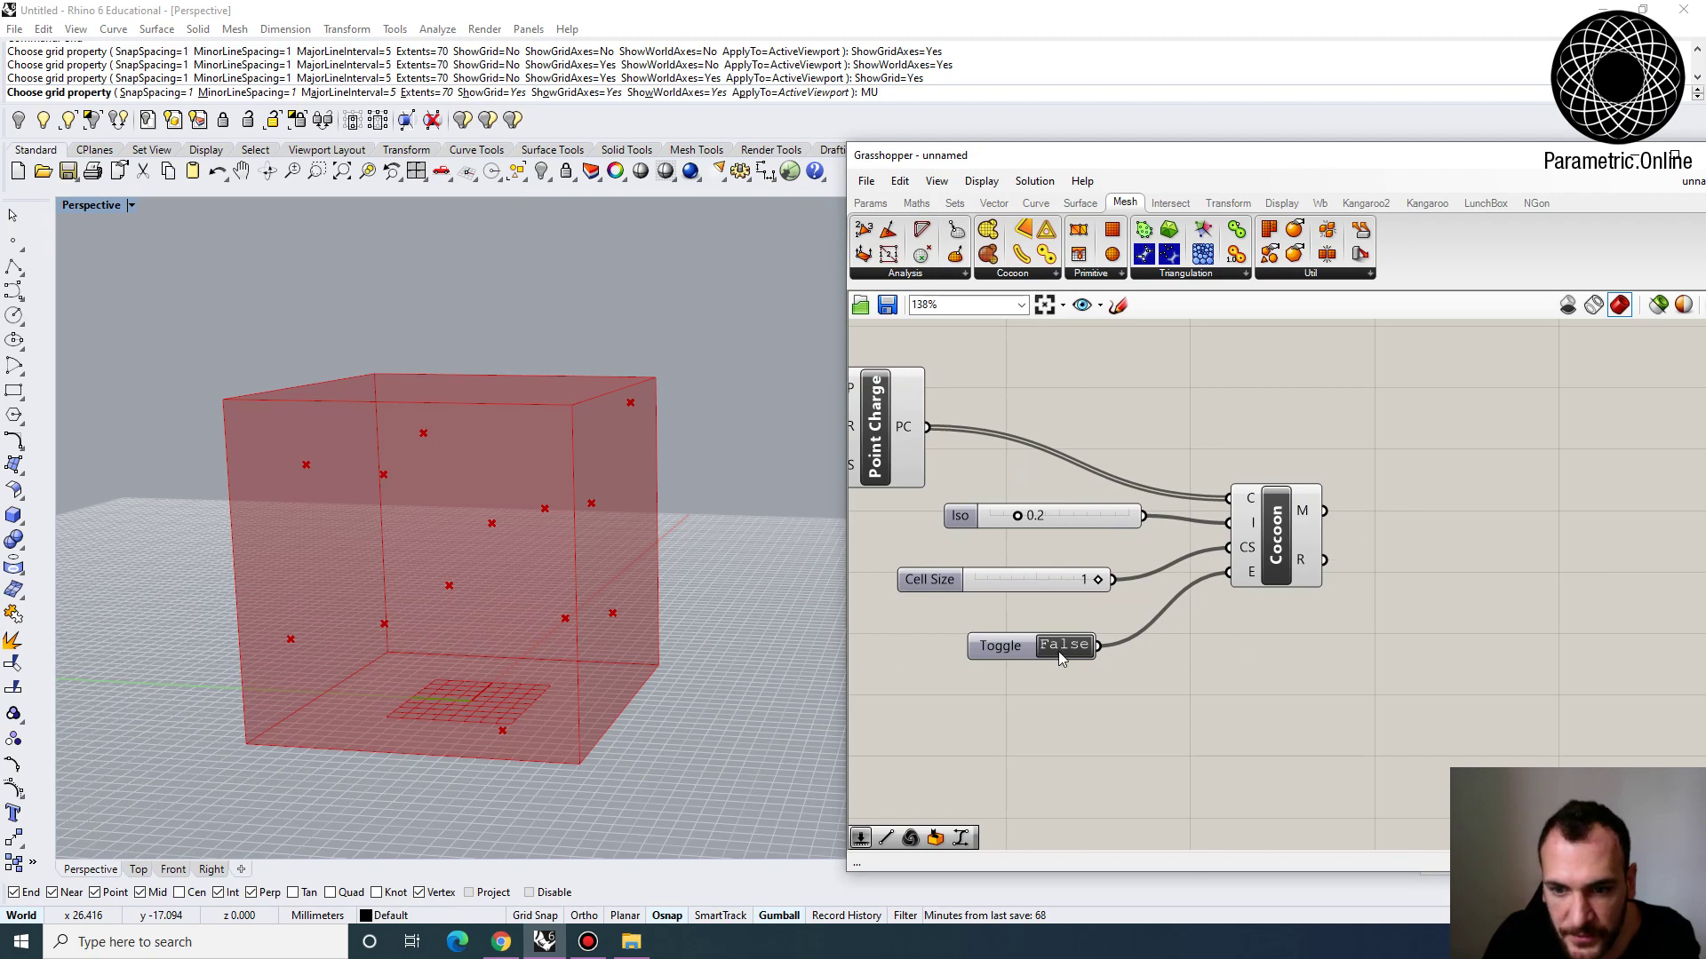
scroll(1095, 684, "up", 3)
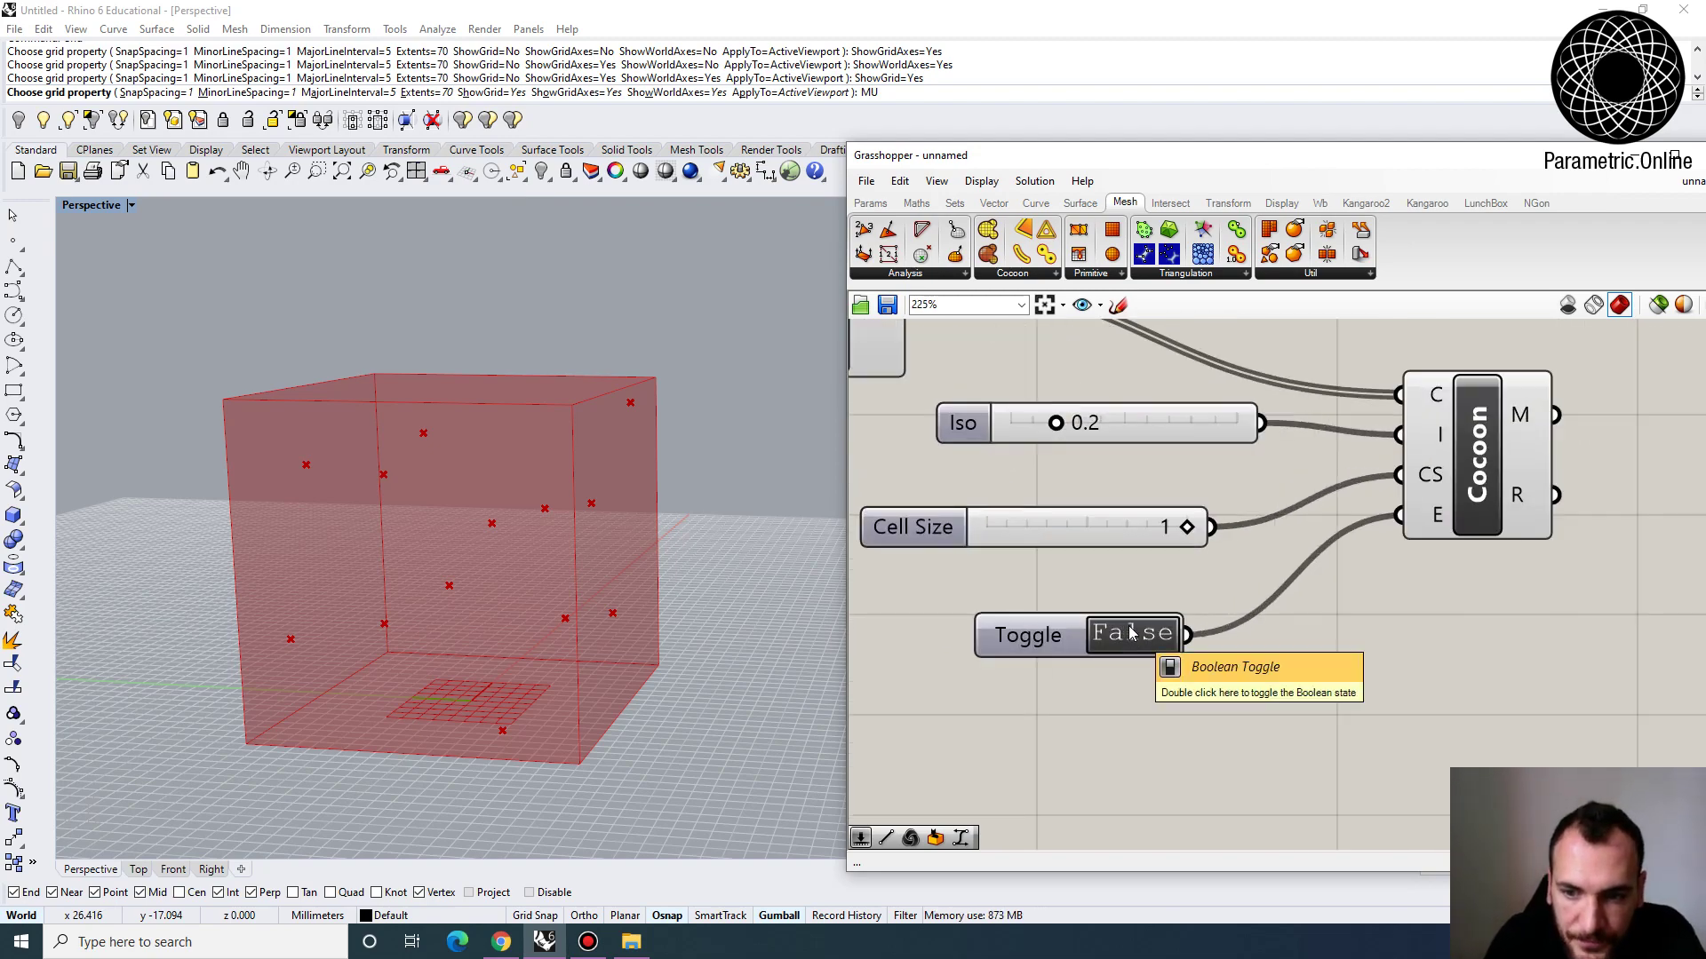
left_click(1113, 640)
right_click_drag(1113, 640, 1167, 616)
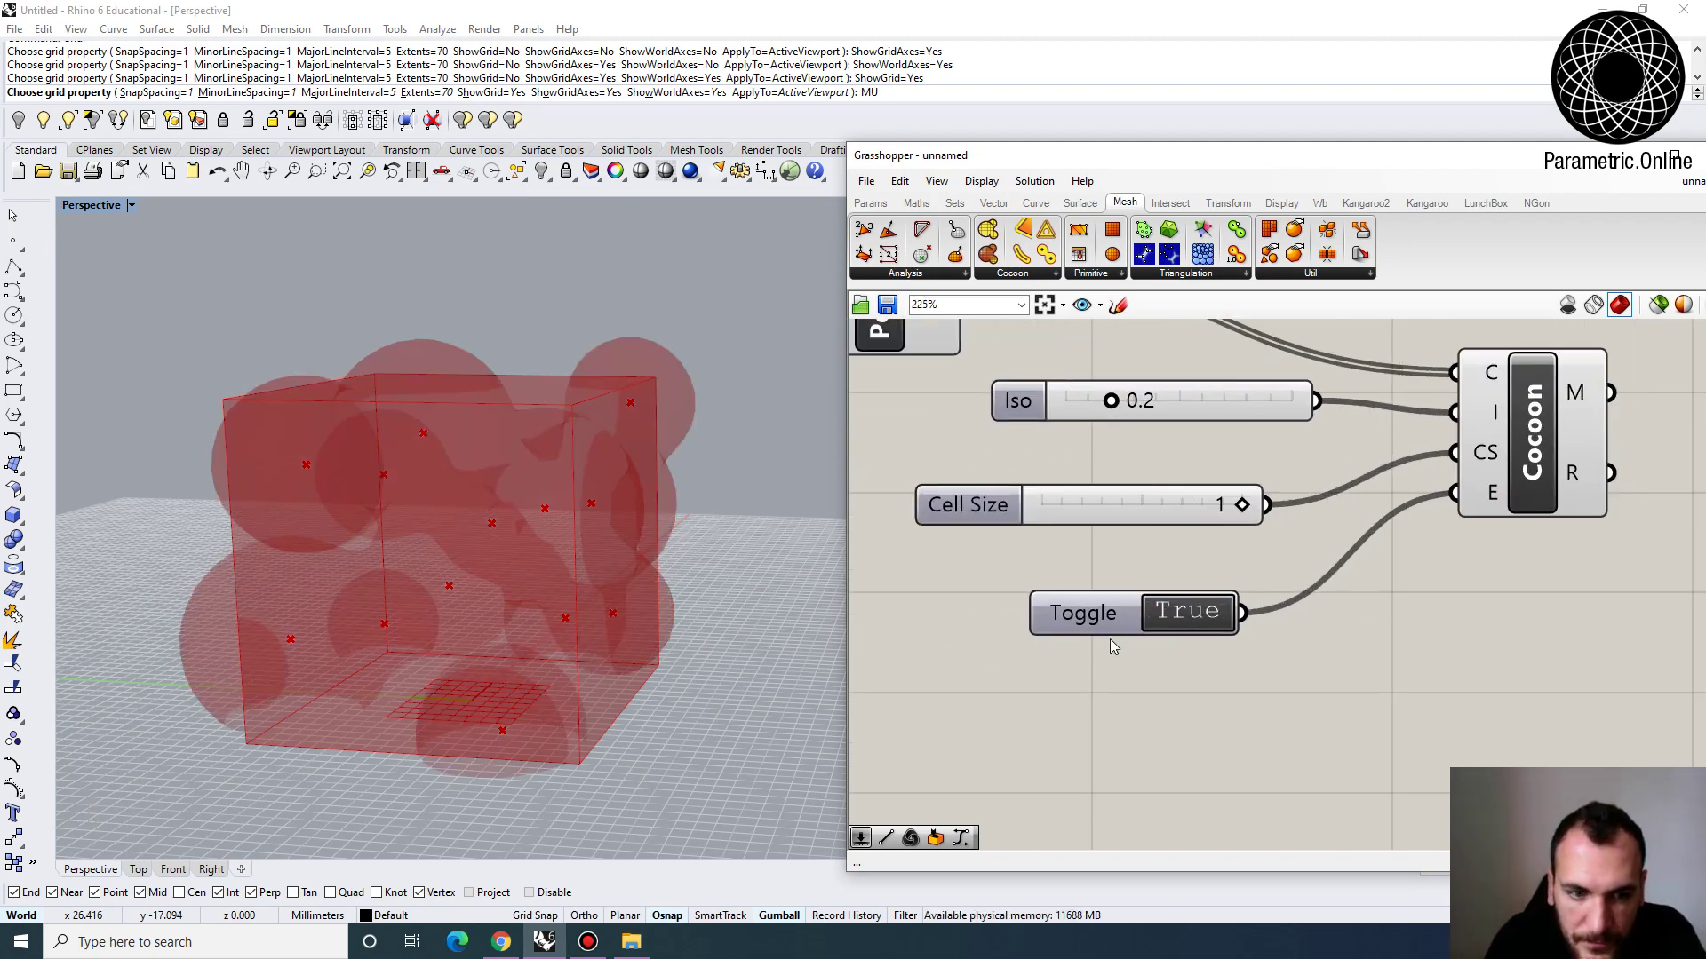
Add a Mesh parameter after Cocoon and connect Cocoon's mesh output to it
right_click_drag(737, 613, 657, 680)
scroll(687, 612, "down", 4)
right_click_drag(1277, 537, 897, 634)
double_click(1379, 491)
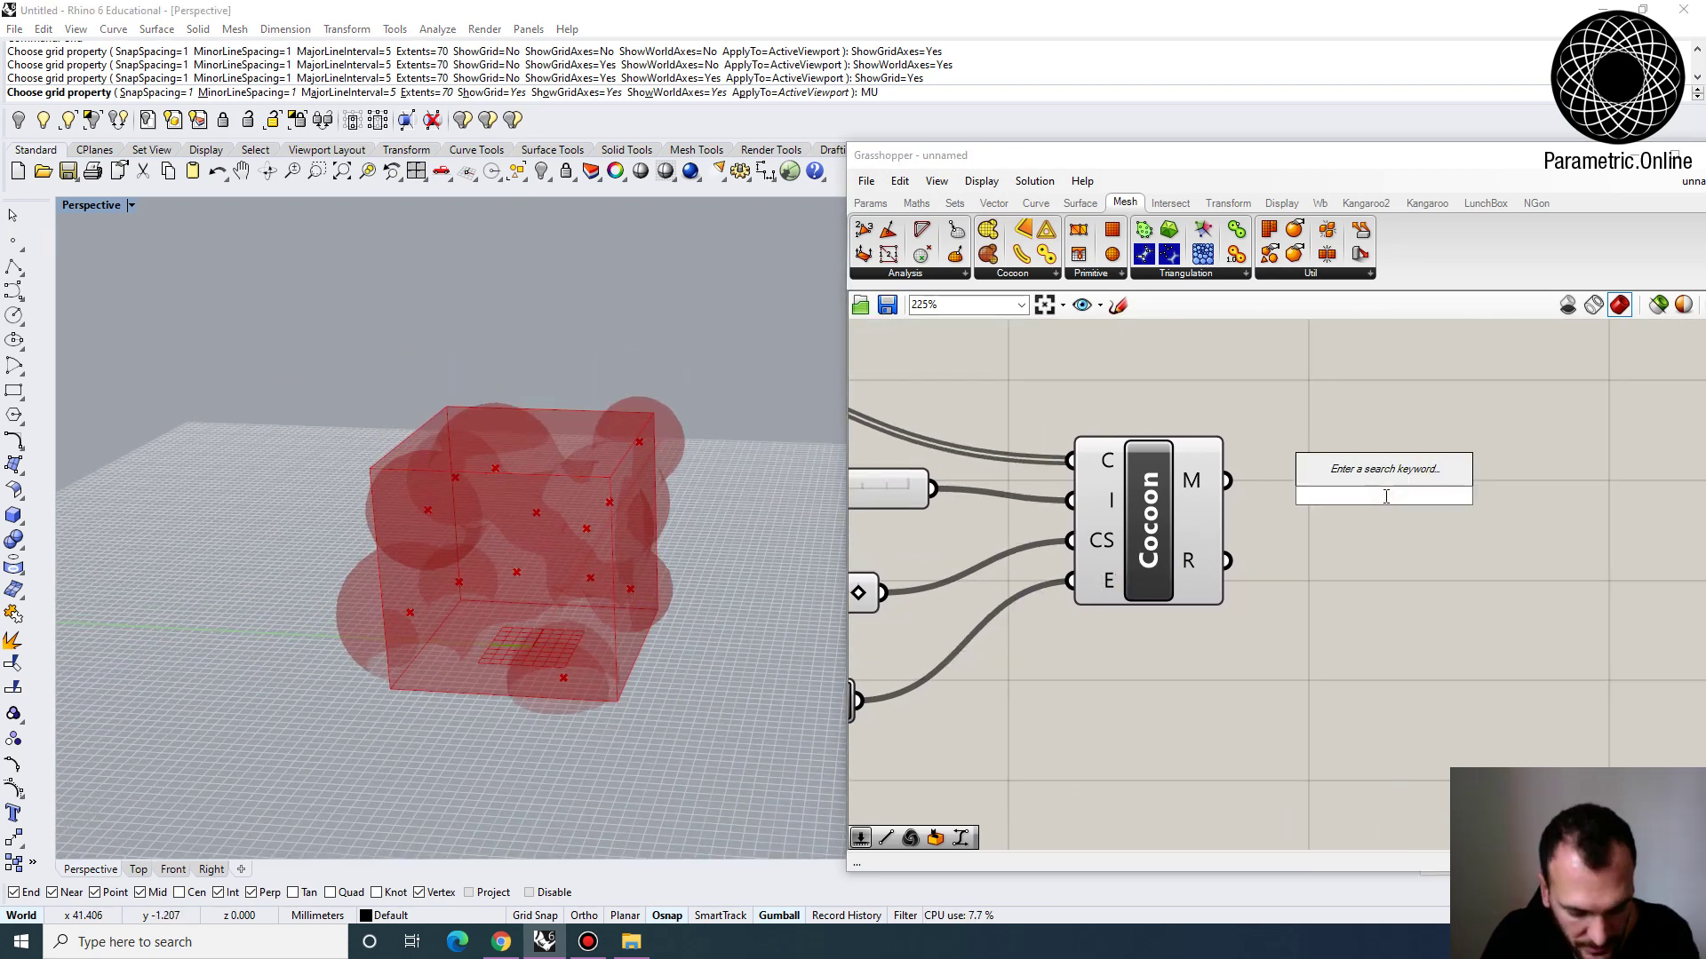
type("mesh")
left_click(1389, 468)
left_click_drag(1227, 481, 1330, 495)
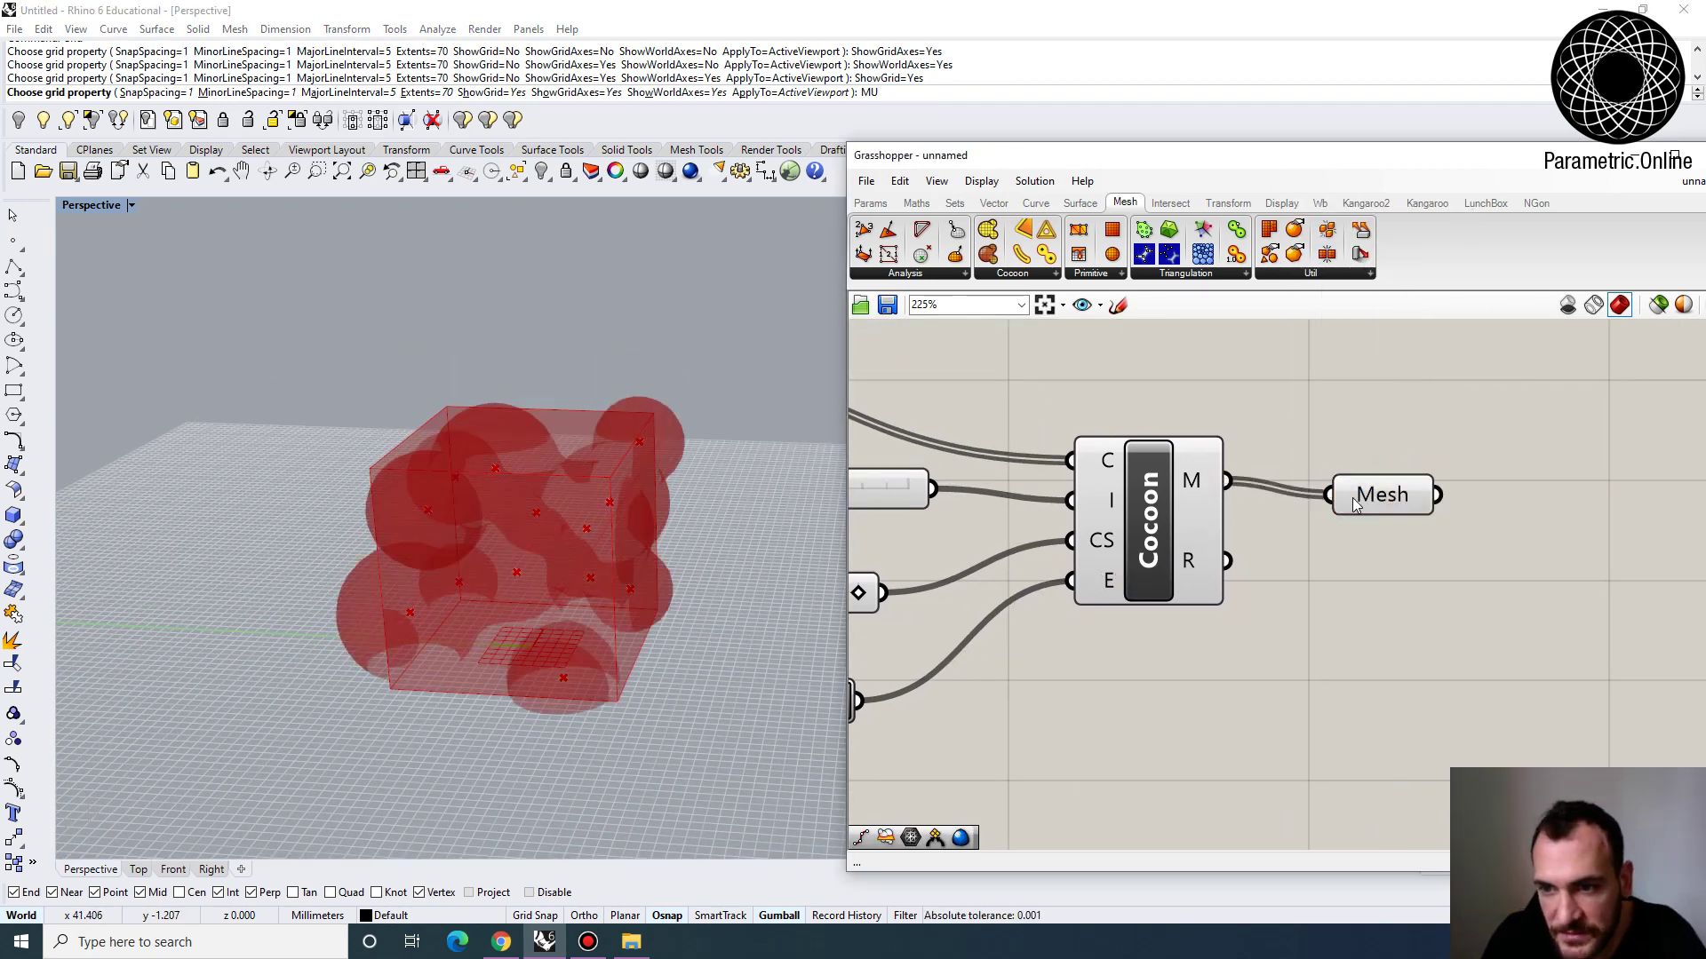
left_click(1359, 502)
Turn off the preview of the Box component to leave only the mesh and points displayed
scroll(1169, 462, "down", 5)
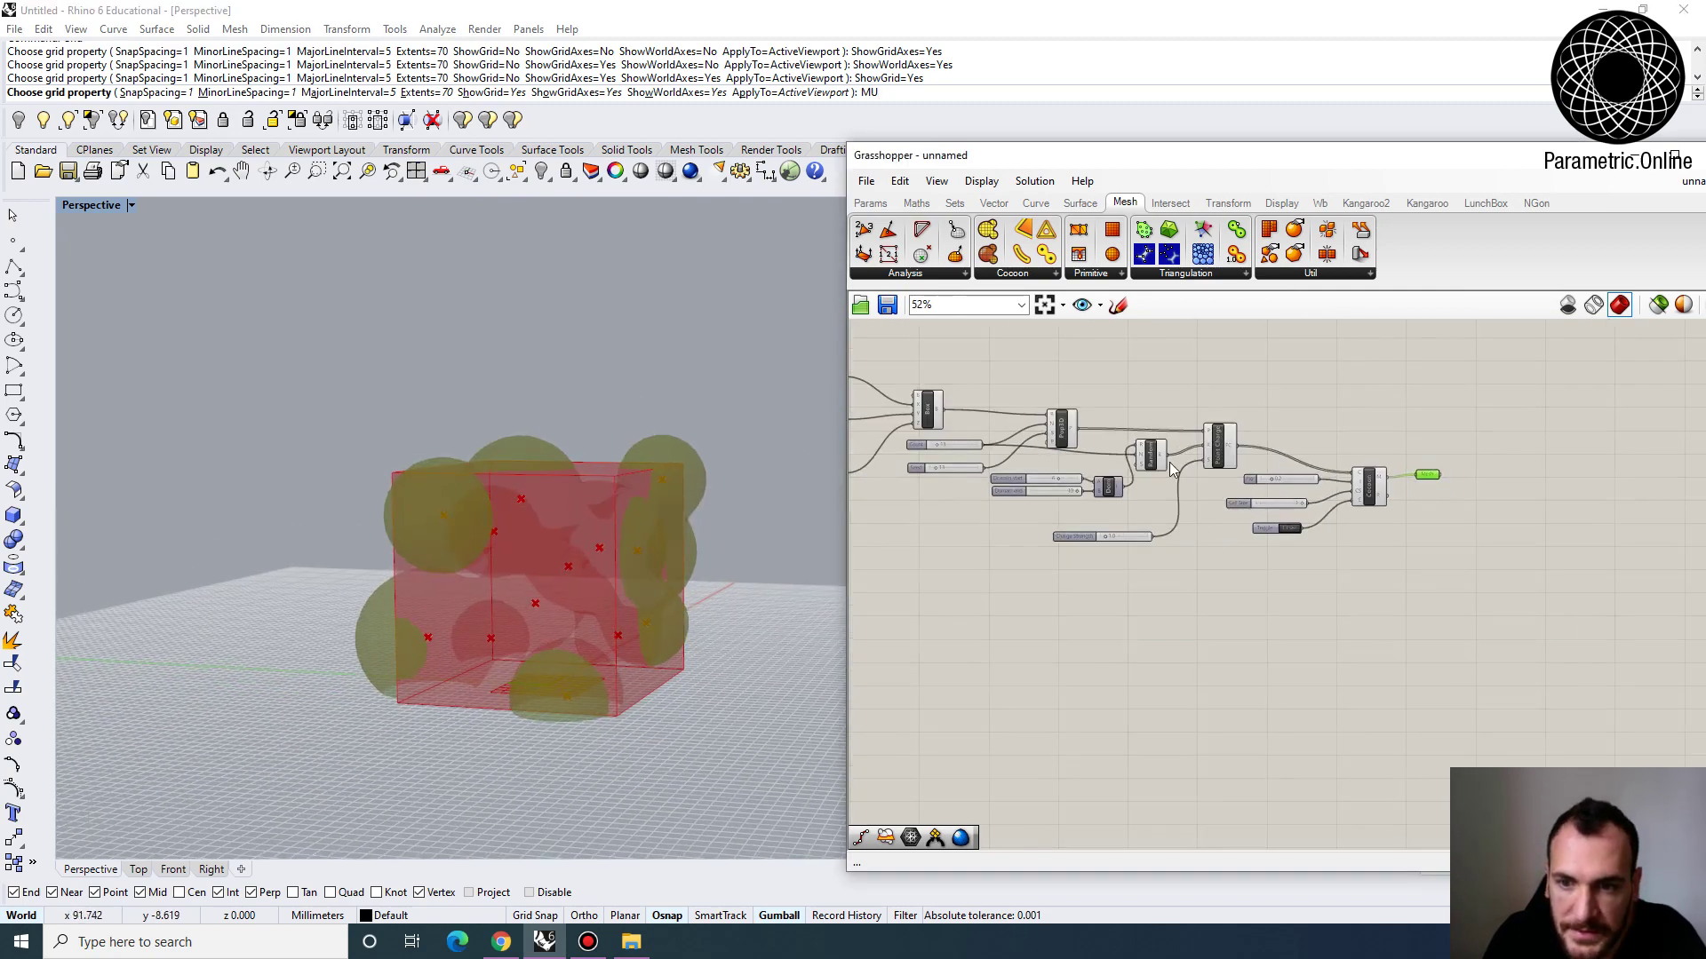
scroll(995, 419, "up", 5)
left_click(970, 434)
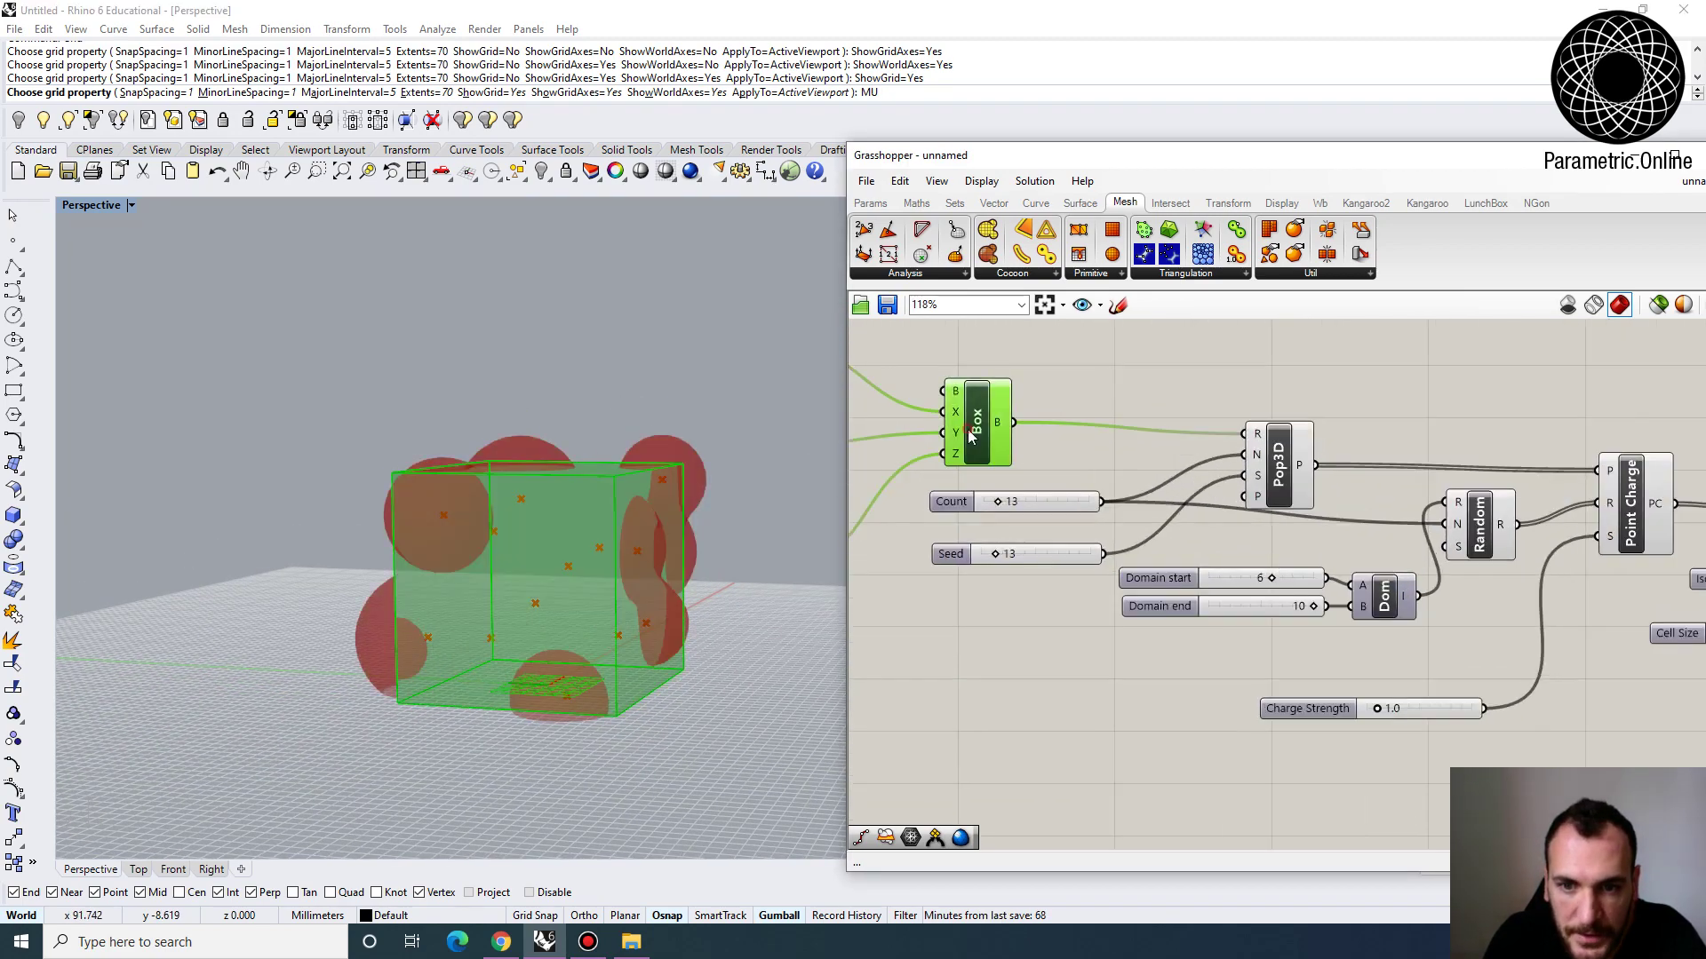
right_click(970, 434)
left_click(1031, 461)
right_click_drag(380, 610, 533, 497)
scroll(1207, 508, "down", 3)
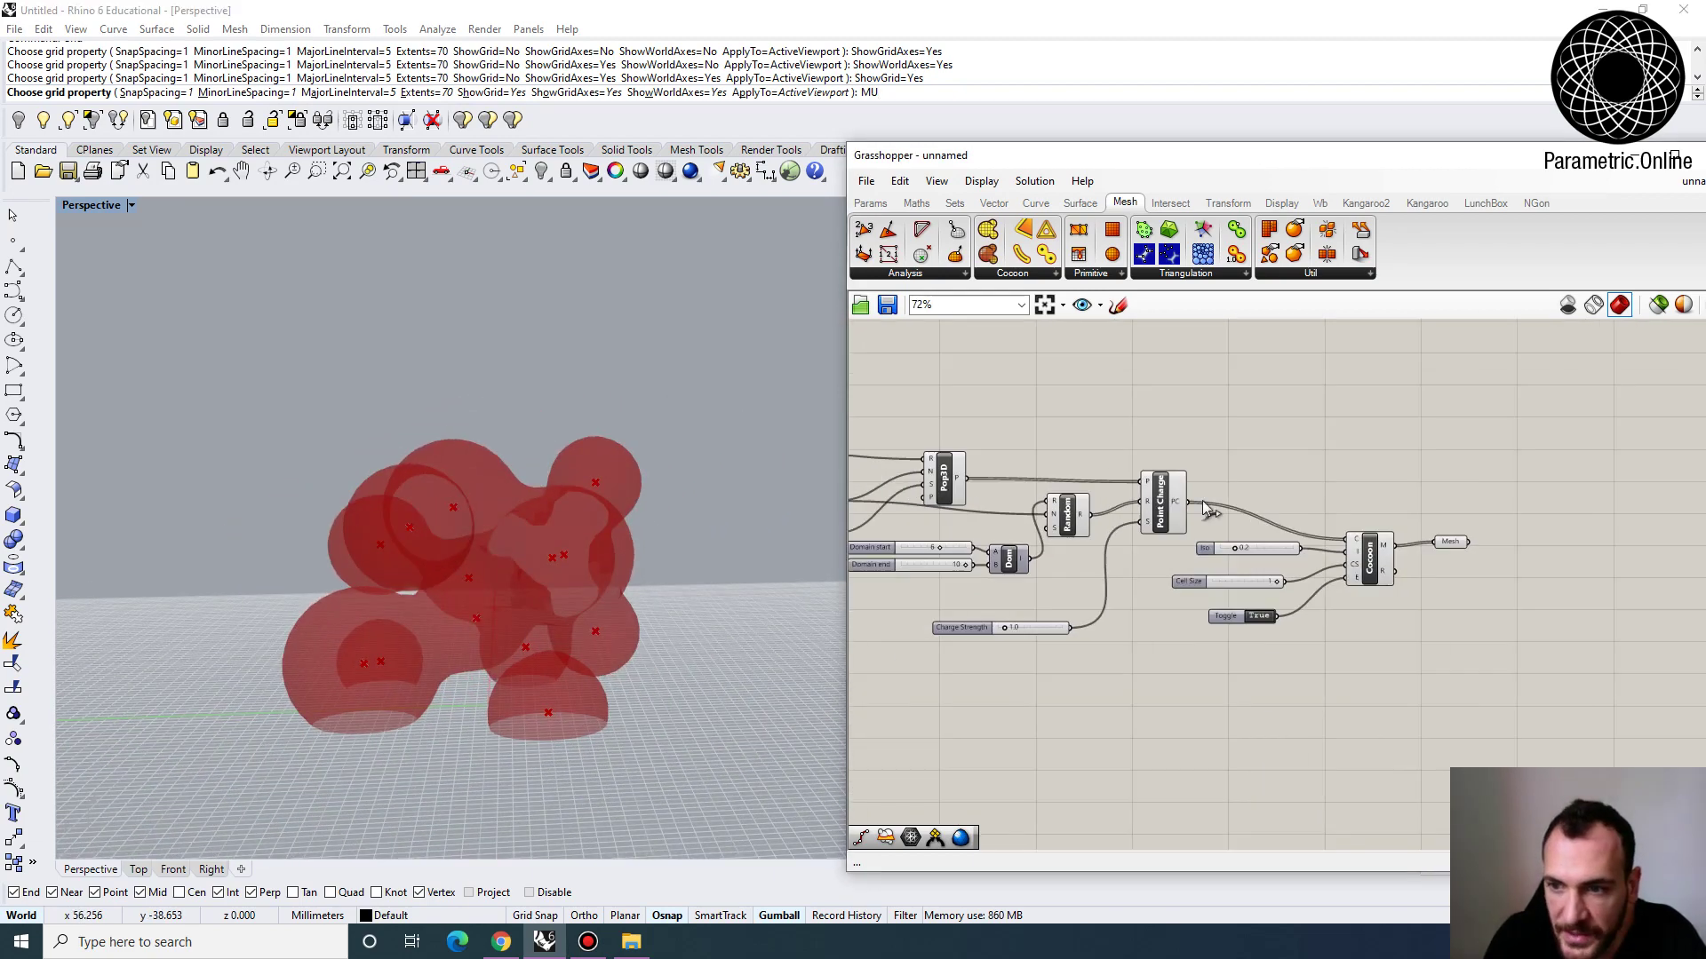
Cancel the pending Rhino grid command and bake the Mesh parameter to the Default layer
left_click(1449, 541)
right_click(1450, 541)
left_click(1485, 615)
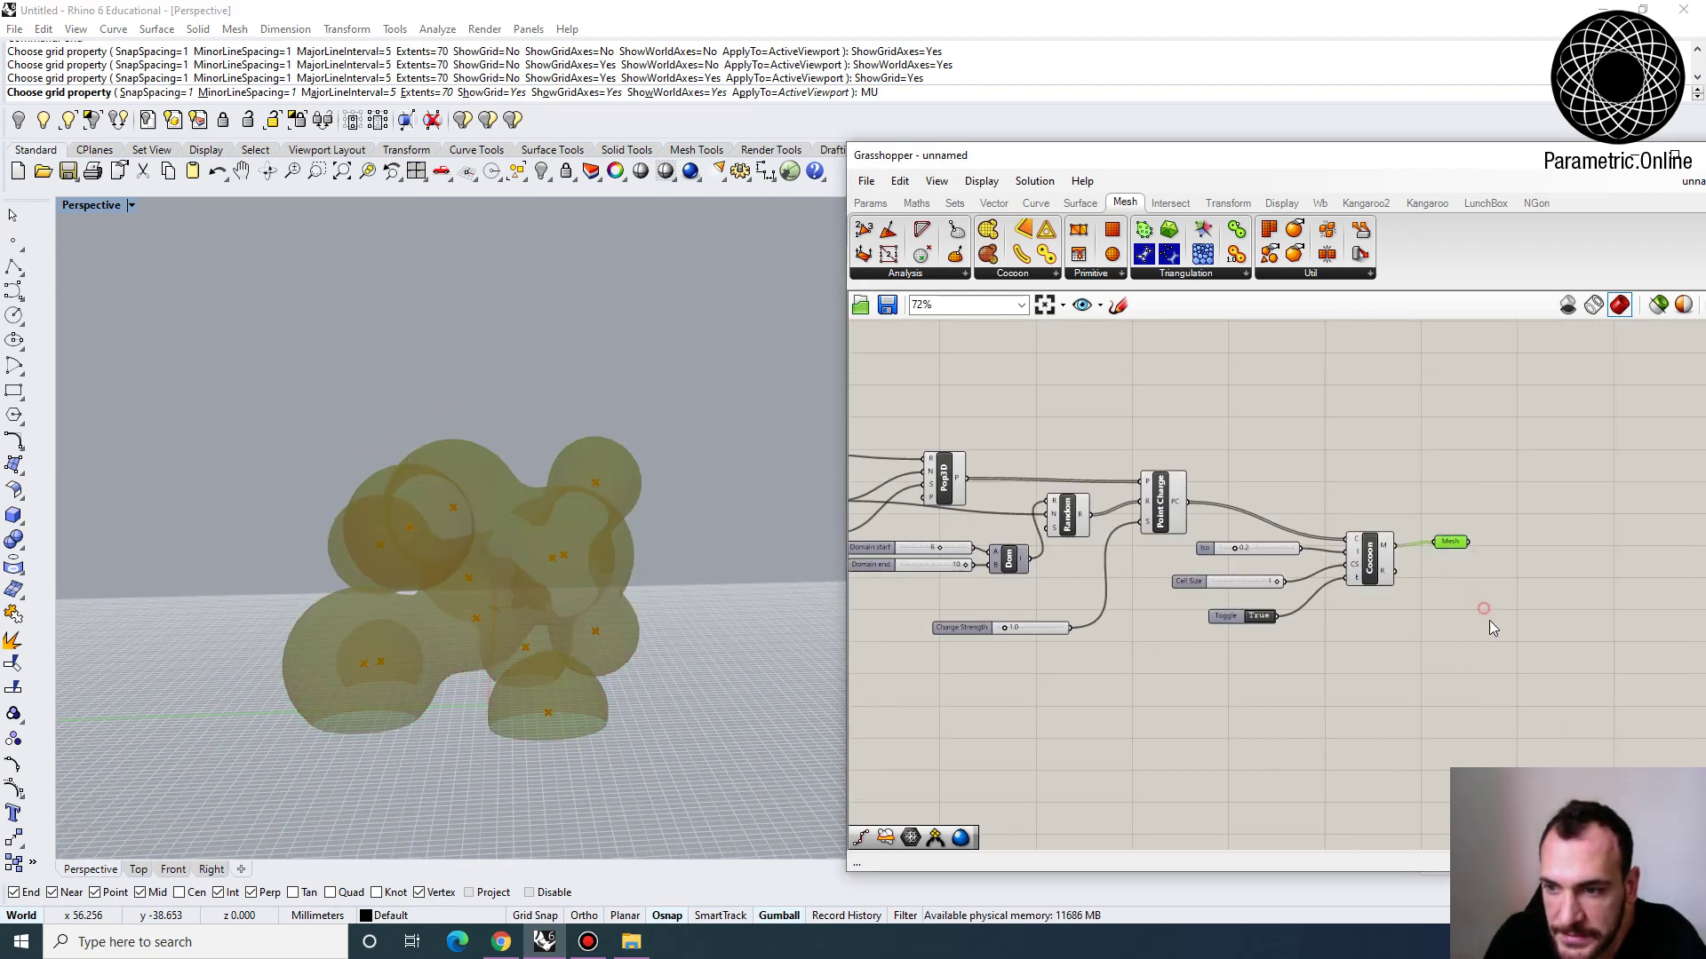
left_click(939, 543)
key("Escape")
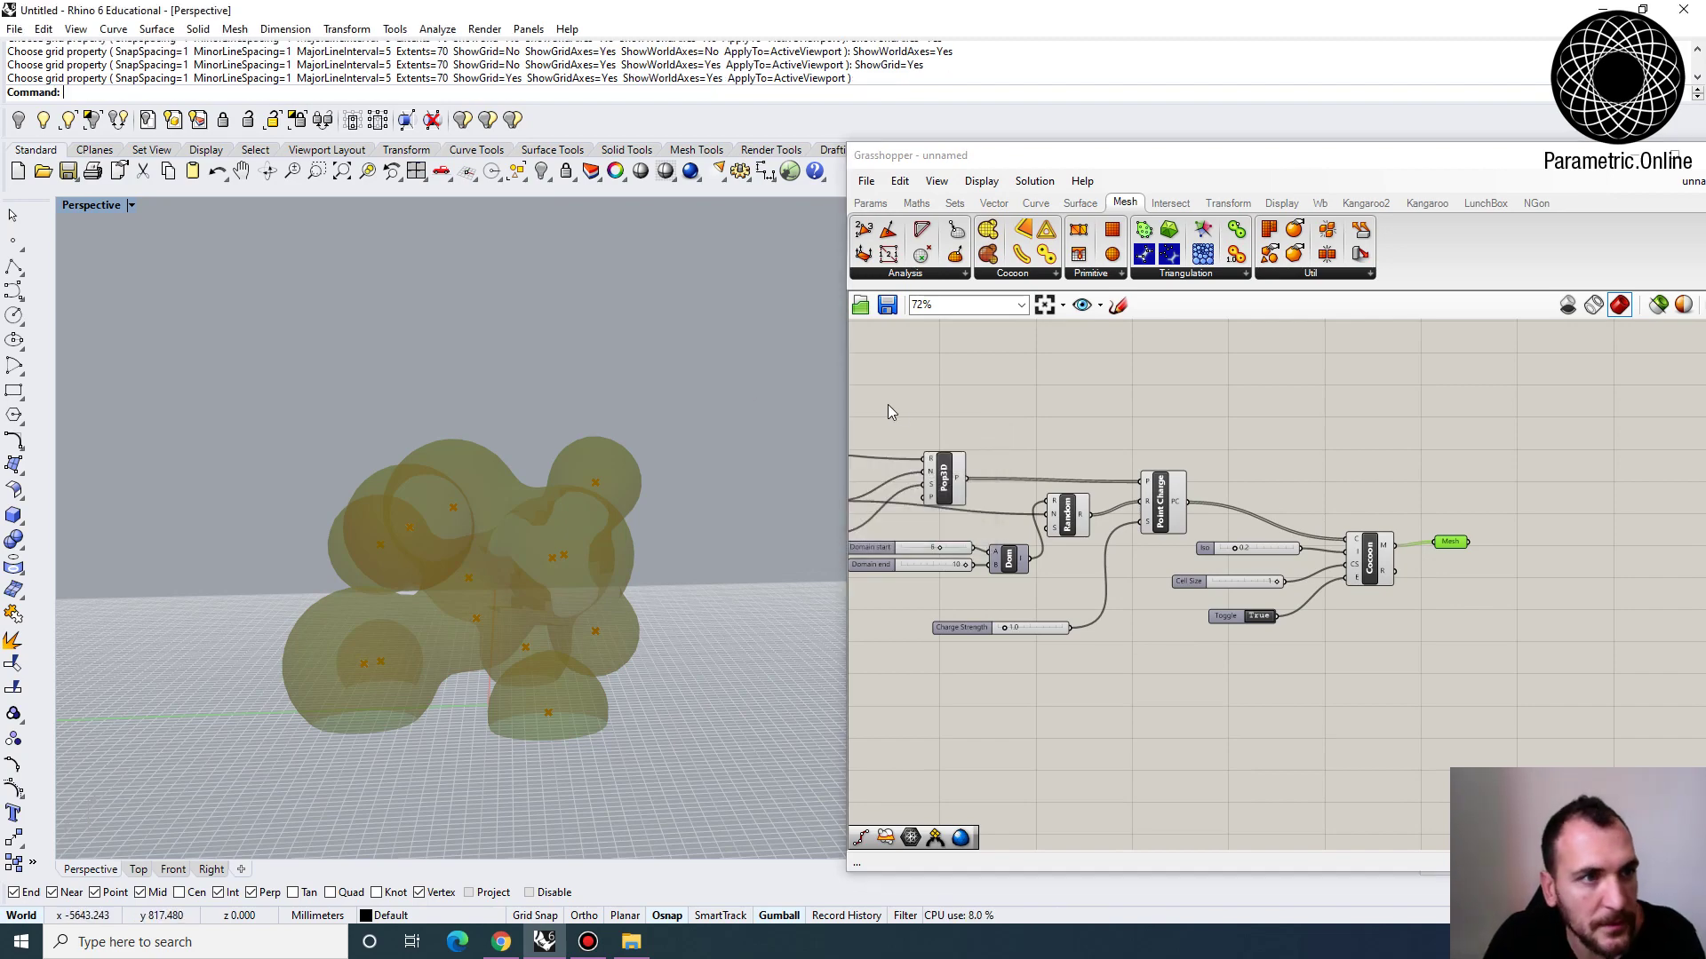
right_click(1454, 540)
left_click(1502, 616)
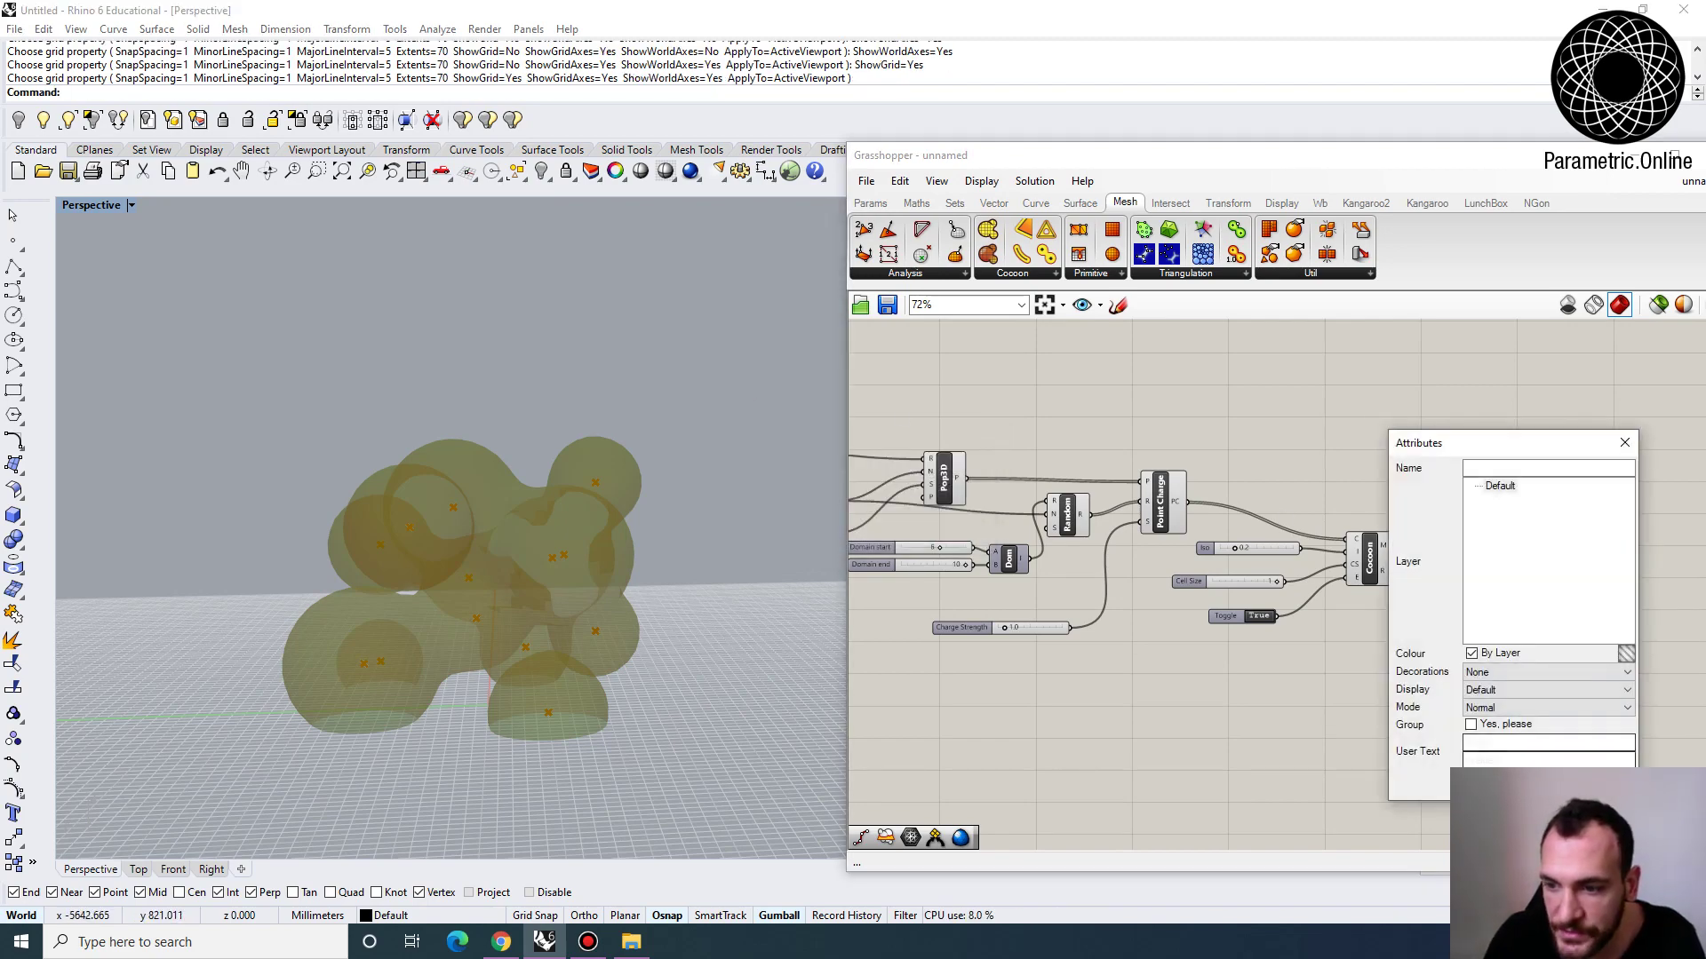
left_click(1529, 793)
Select both baked meshes and move them along the green axis until they stand clear of the Grasshopper preview
right_click_drag(555, 554, 551, 635)
scroll(542, 552, "down", 3)
left_click(544, 554)
scroll(556, 565, "down", 3)
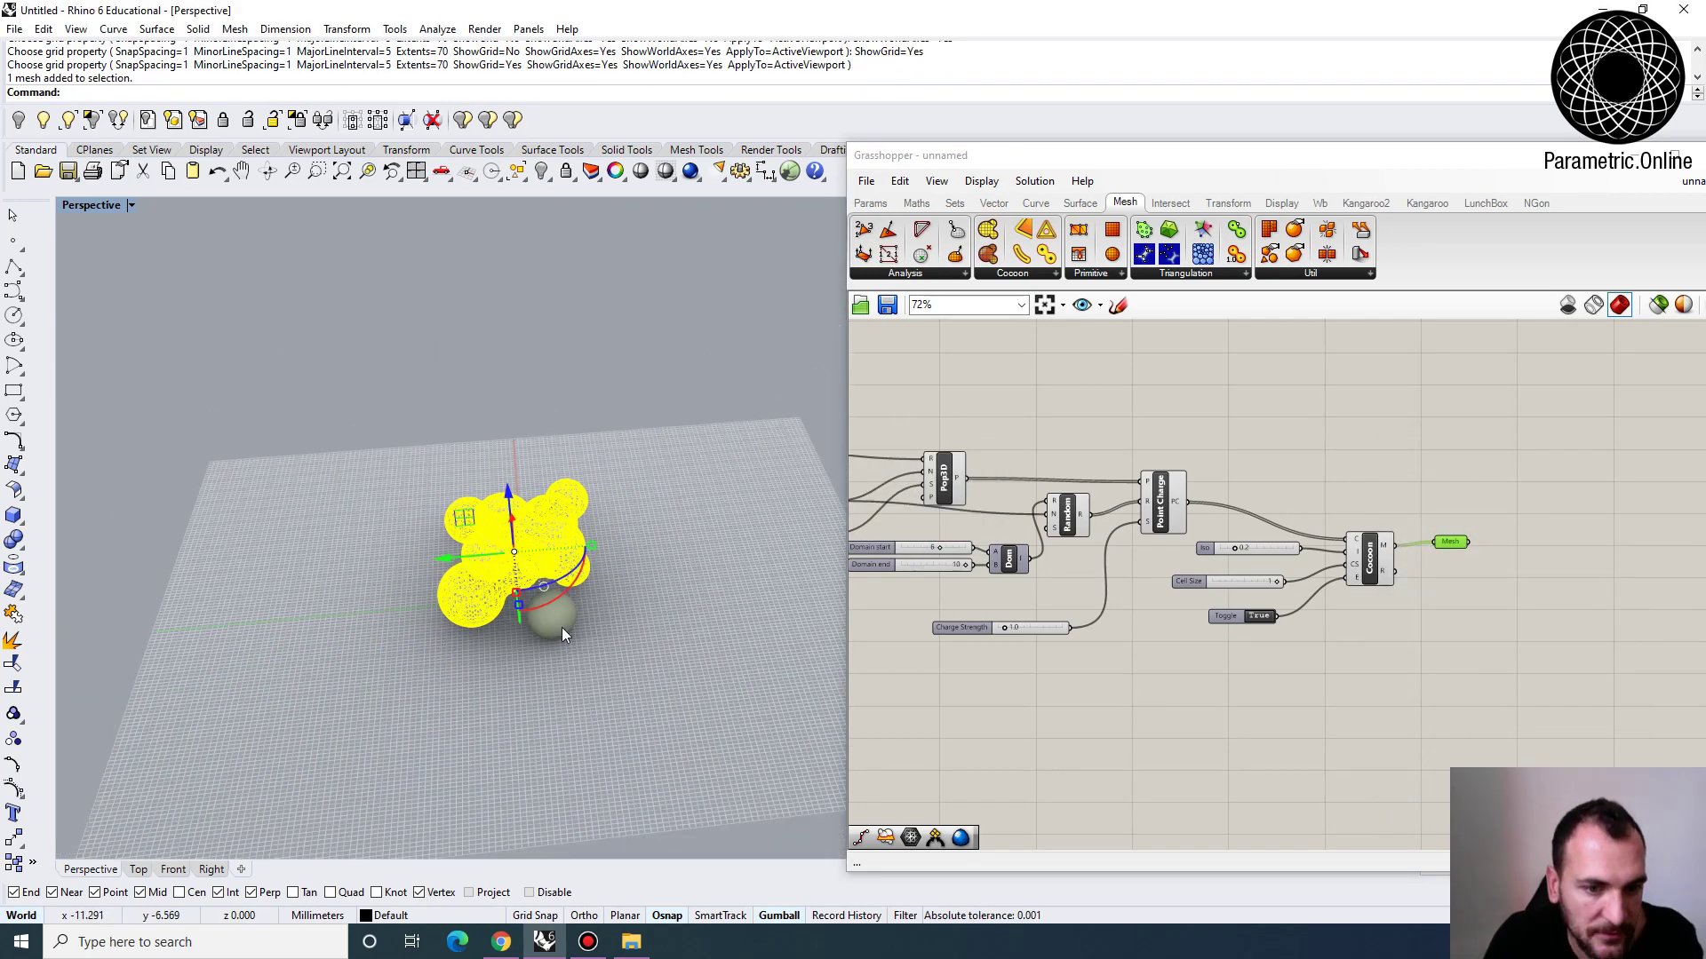
left_click(561, 627, "shift")
left_click_drag(455, 570, 214, 563)
left_click(359, 656)
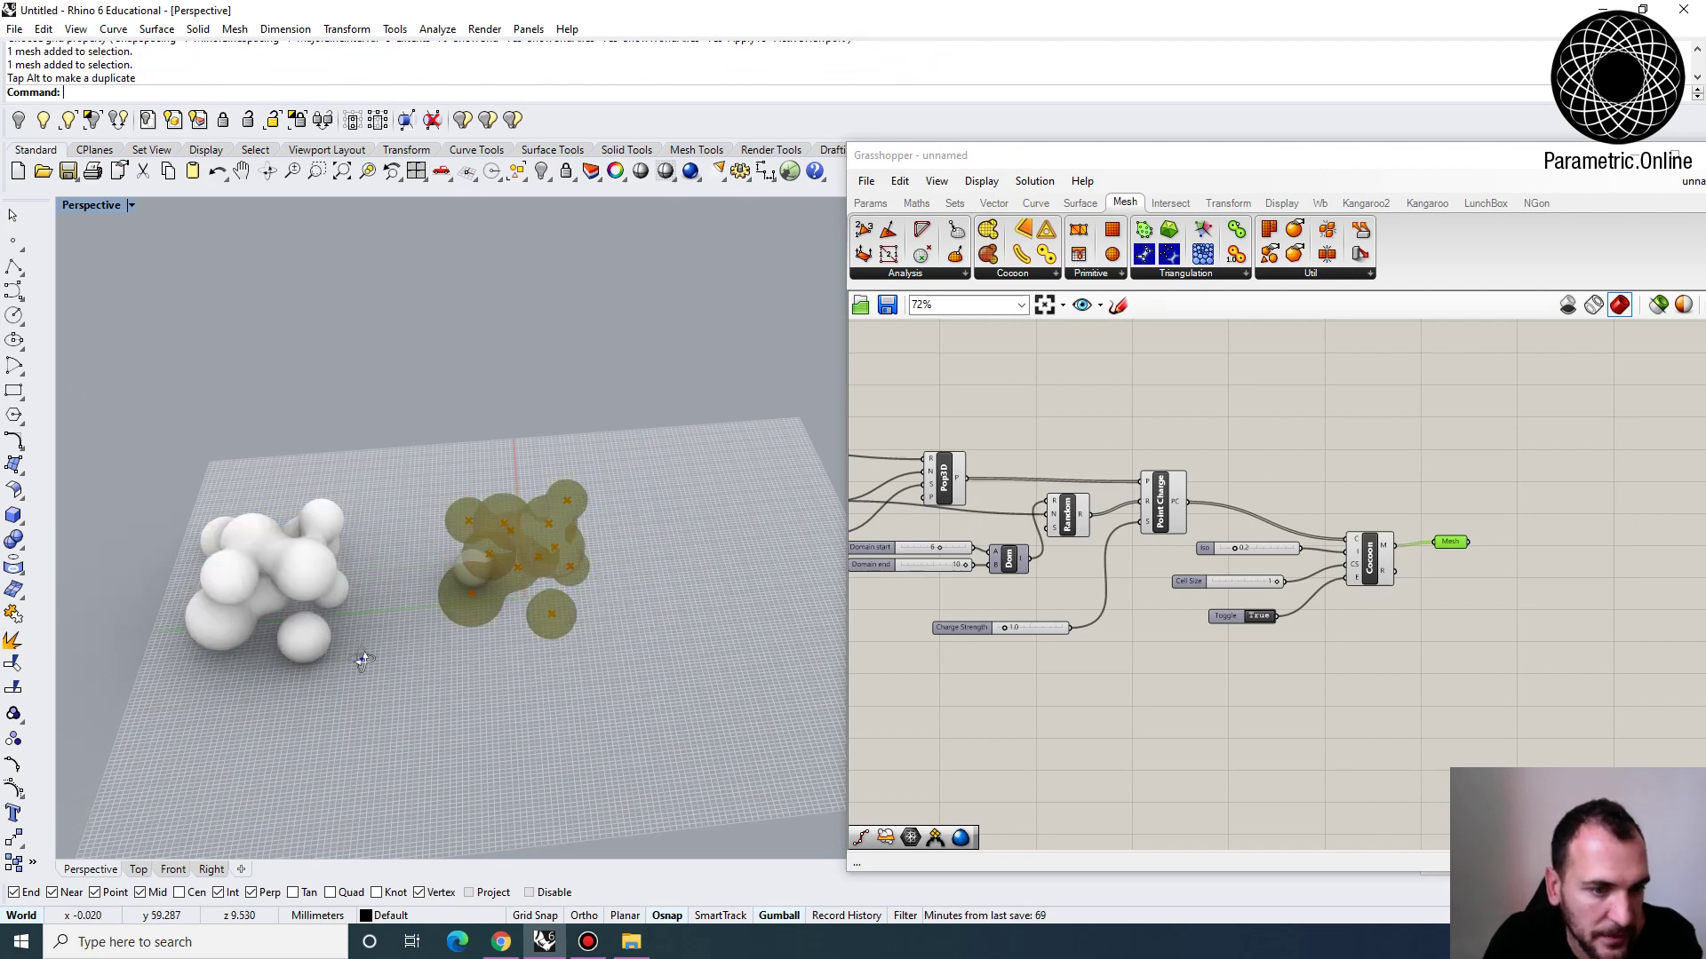
Examine the baked blob meshes beside the Grasshopper preview from several angles and distances
right_click_drag(360, 659, 399, 577)
scroll(303, 618, "up", 6)
scroll(293, 595, "down", 3)
scroll(602, 638, "up", 2)
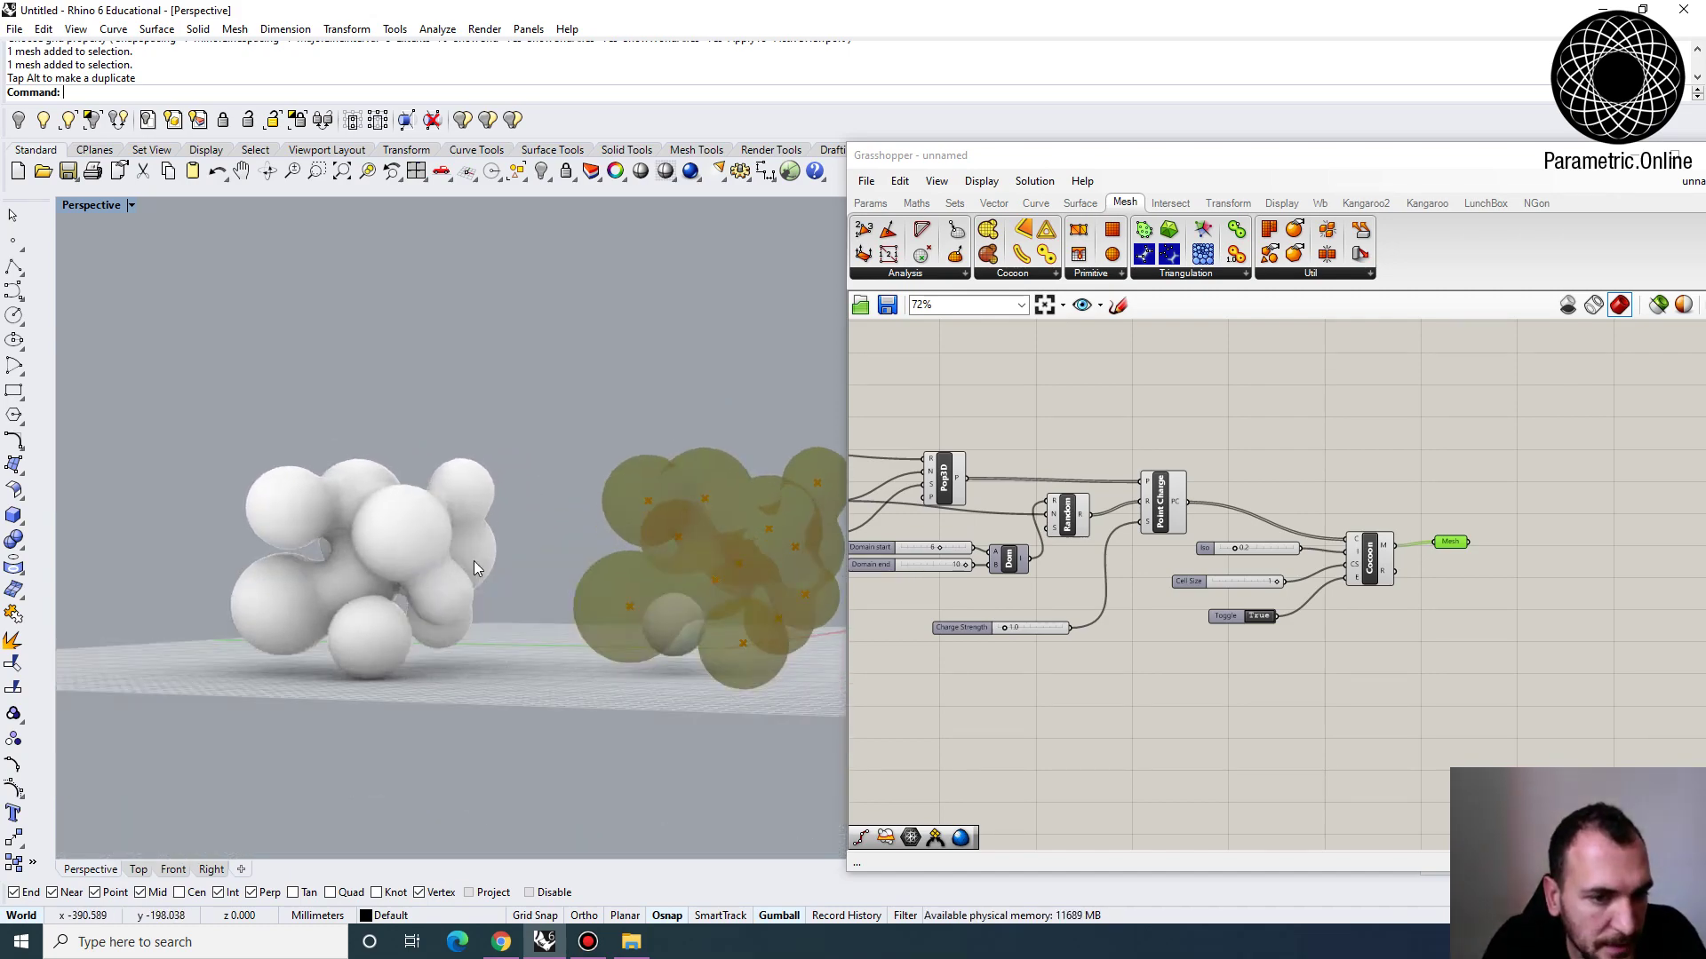
scroll(473, 561, "up", 6)
scroll(464, 510, "down", 5)
right_click_drag(318, 514, 237, 547)
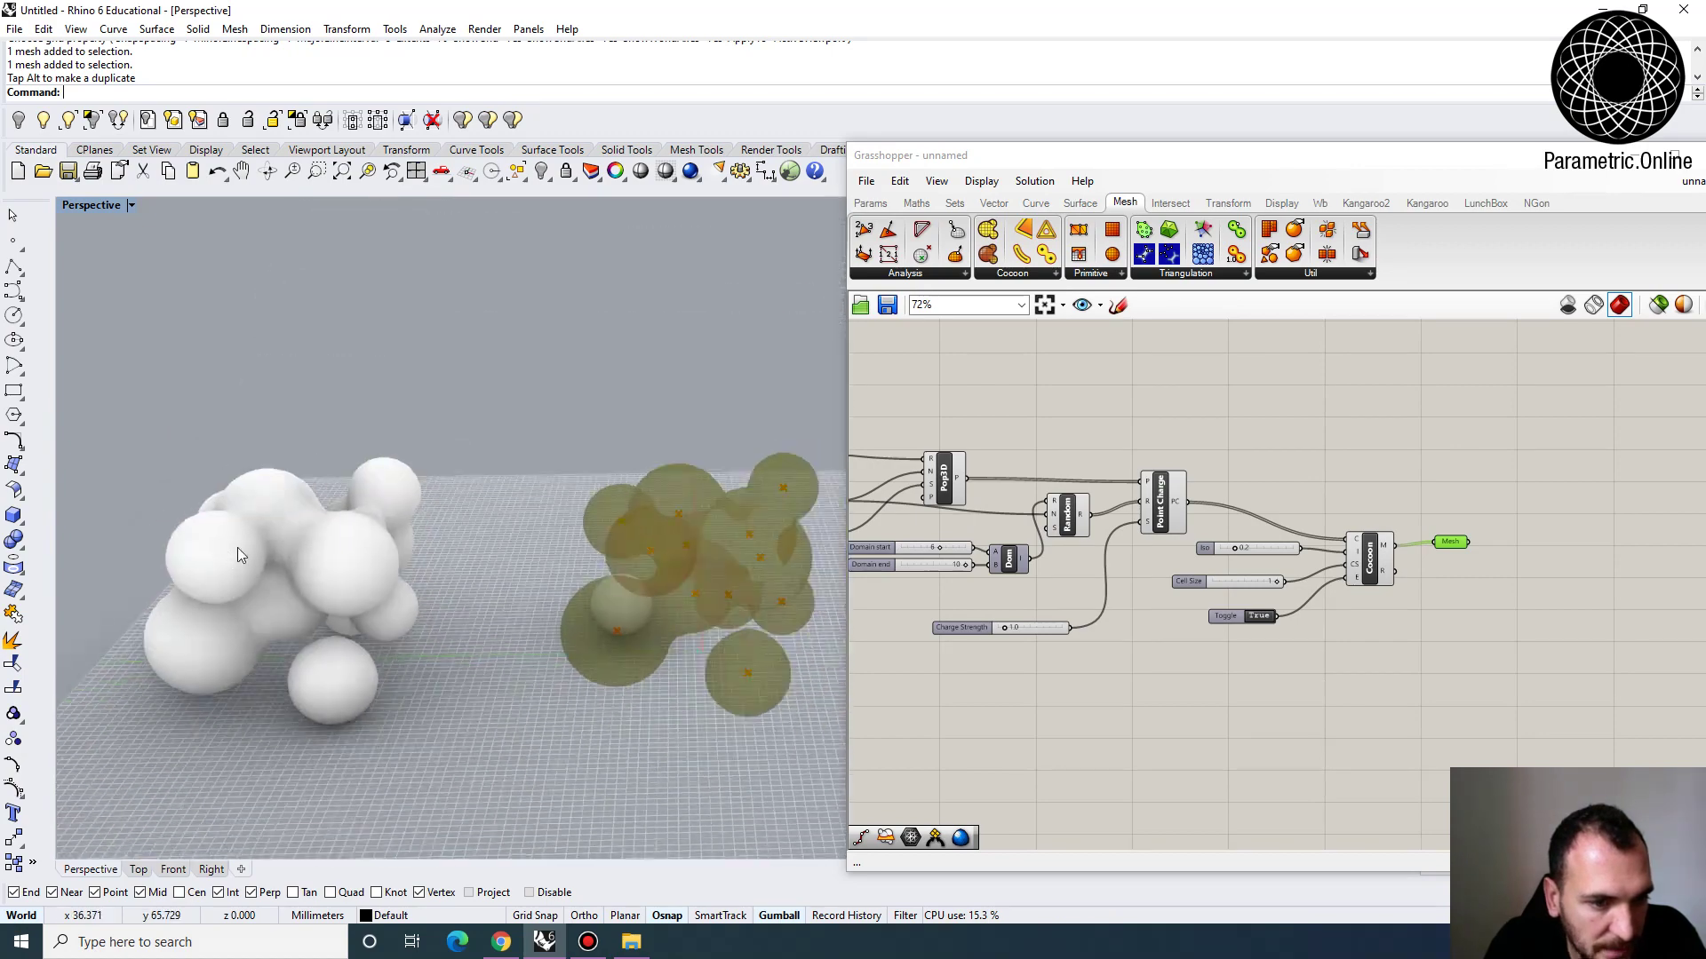
scroll(237, 547, "down", 6)
right_click_drag(526, 643, 569, 569)
left_click(1300, 428)
right_click_drag(1283, 455, 1335, 449)
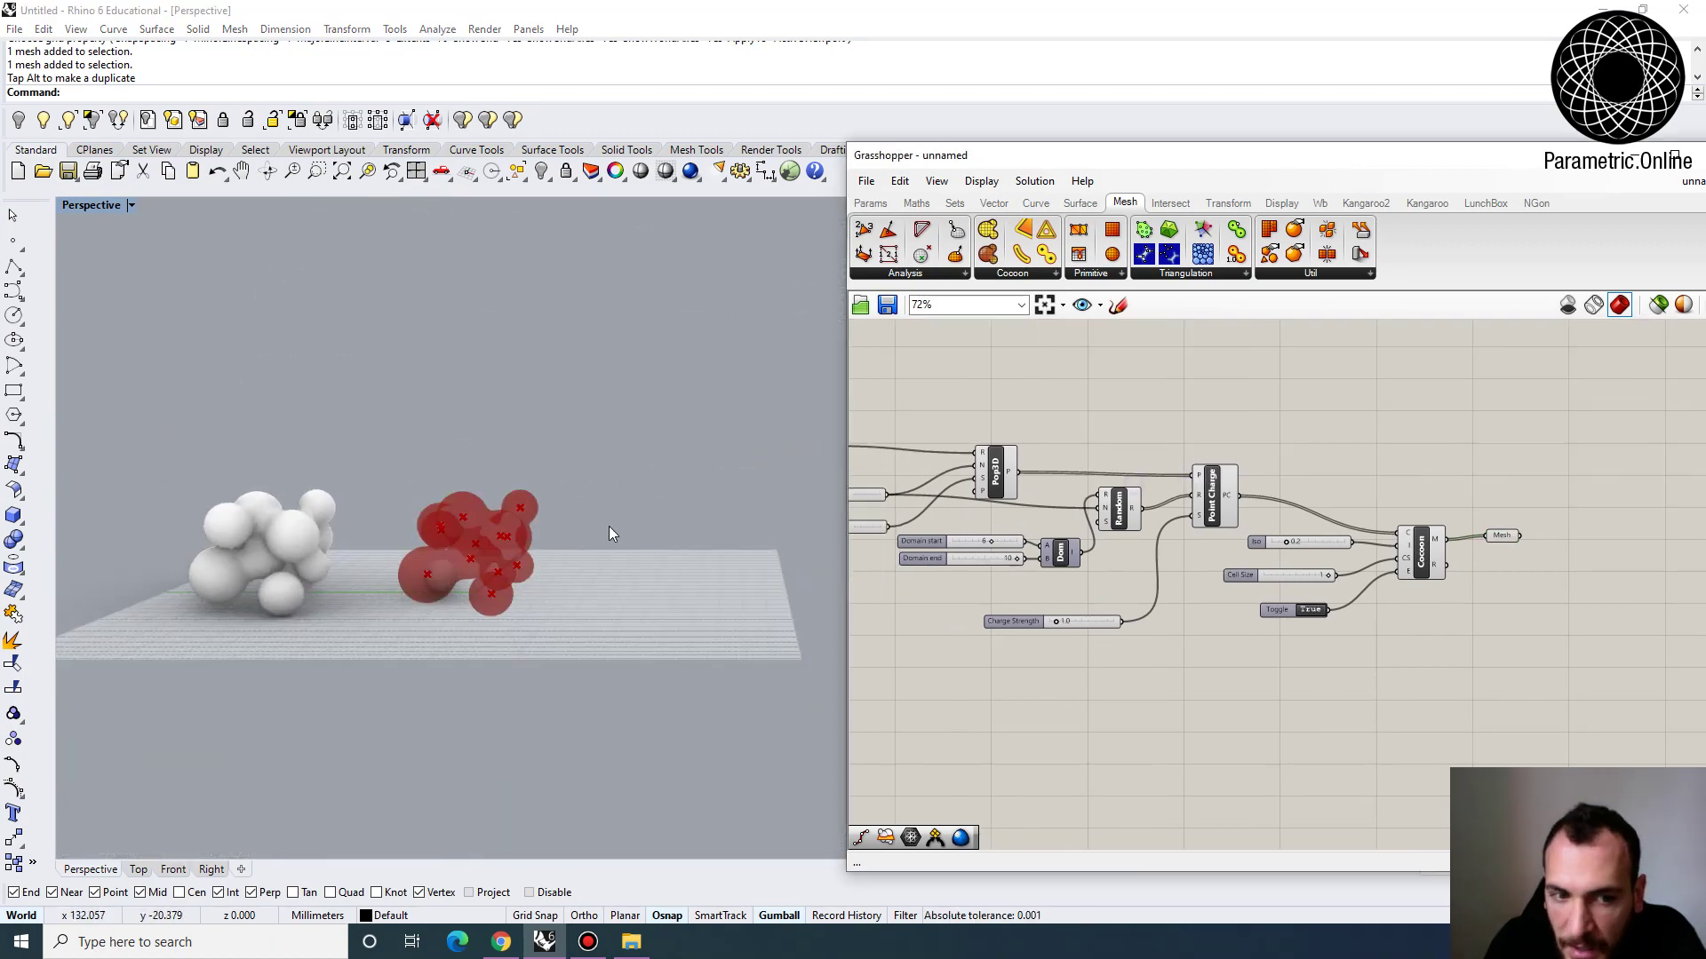
right_click_drag(609, 526, 552, 513)
right_click_drag(462, 460, 451, 503)
scroll(451, 503, "up", 4)
right_click_drag(471, 593, 568, 587)
Space out the definition by moving Cocoon with its inputs and Mesh farther right, followed by Point Charge and Random
right_click_drag(1242, 528, 1114, 467)
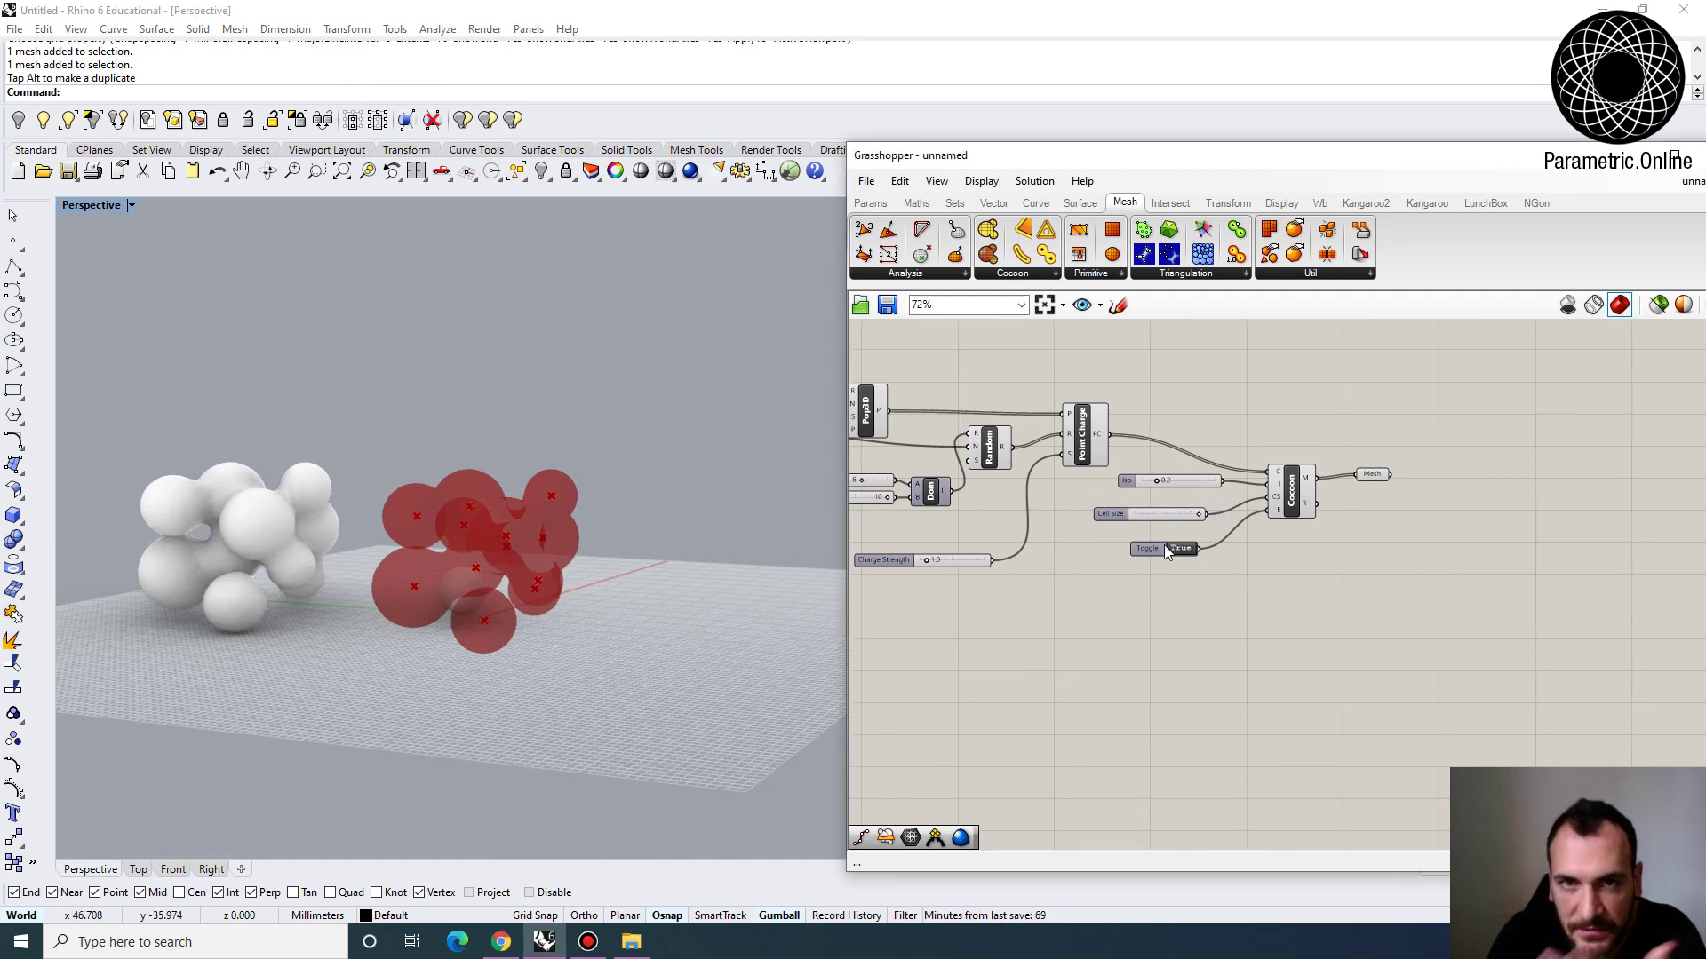
right_click_drag(1269, 503, 1297, 522)
left_click_drag(1309, 508, 1429, 507)
left_click(1016, 598)
left_click_drag(1115, 461, 1207, 482)
right_click_drag(1006, 488, 1145, 502)
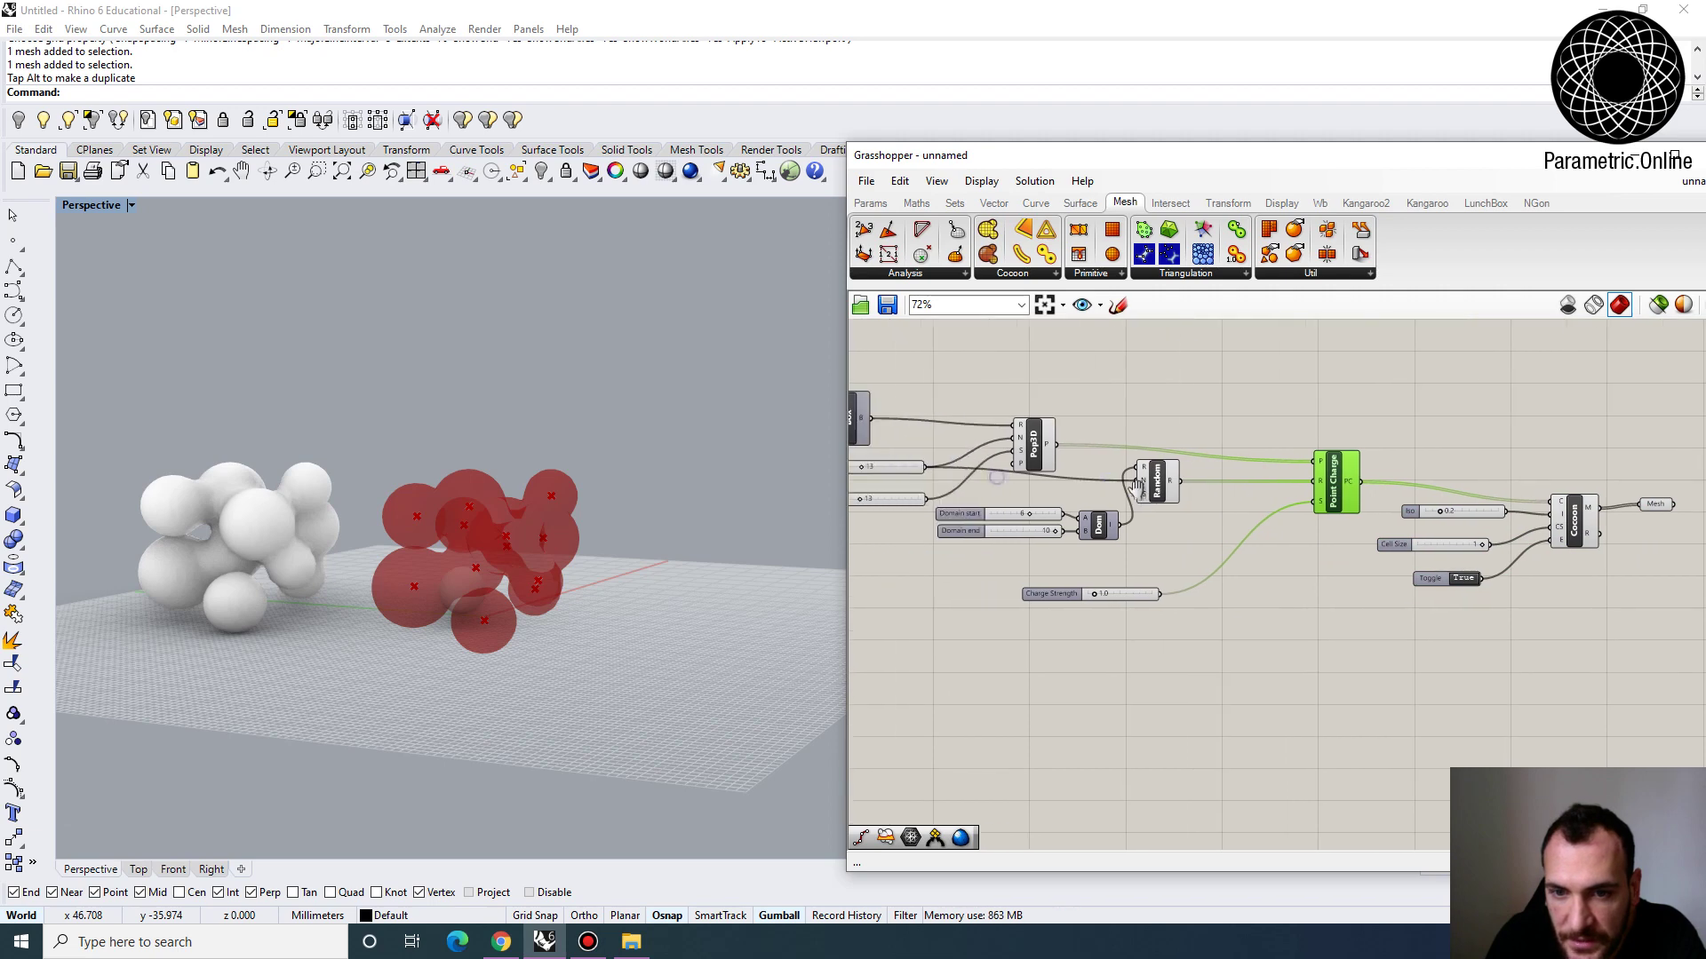
left_click_drag(1155, 481, 1188, 503)
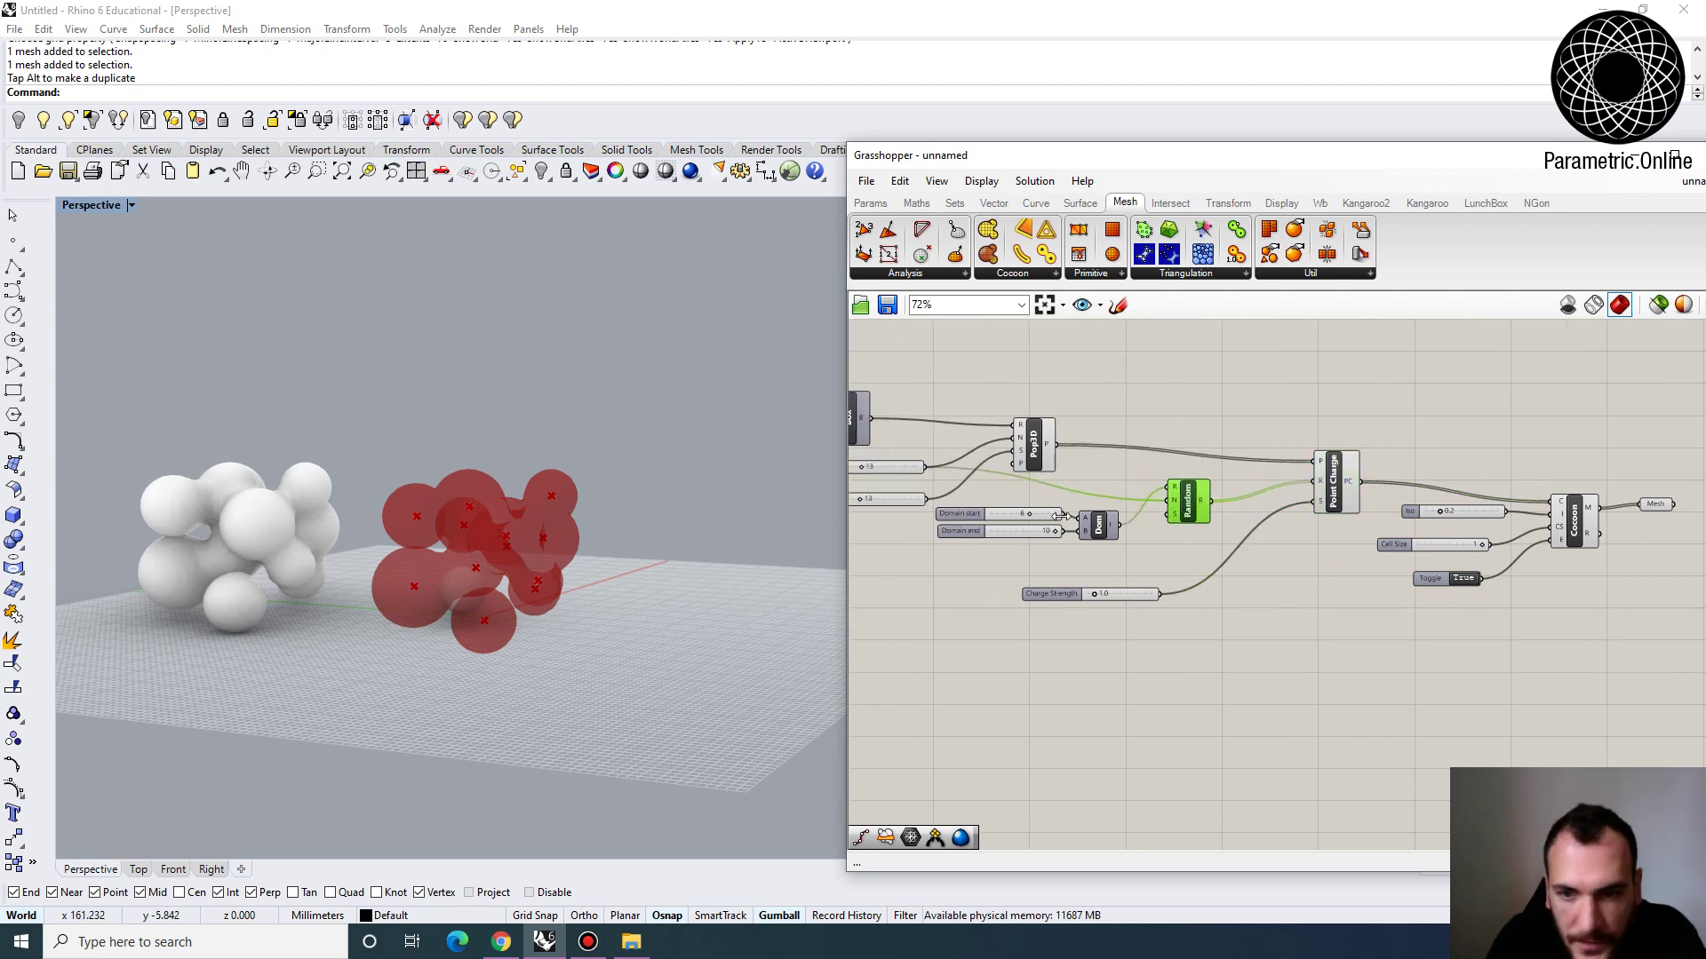
Move Populate 3D and all components after it up and to the right, away from the Box component
scroll(1060, 515, "down", 2)
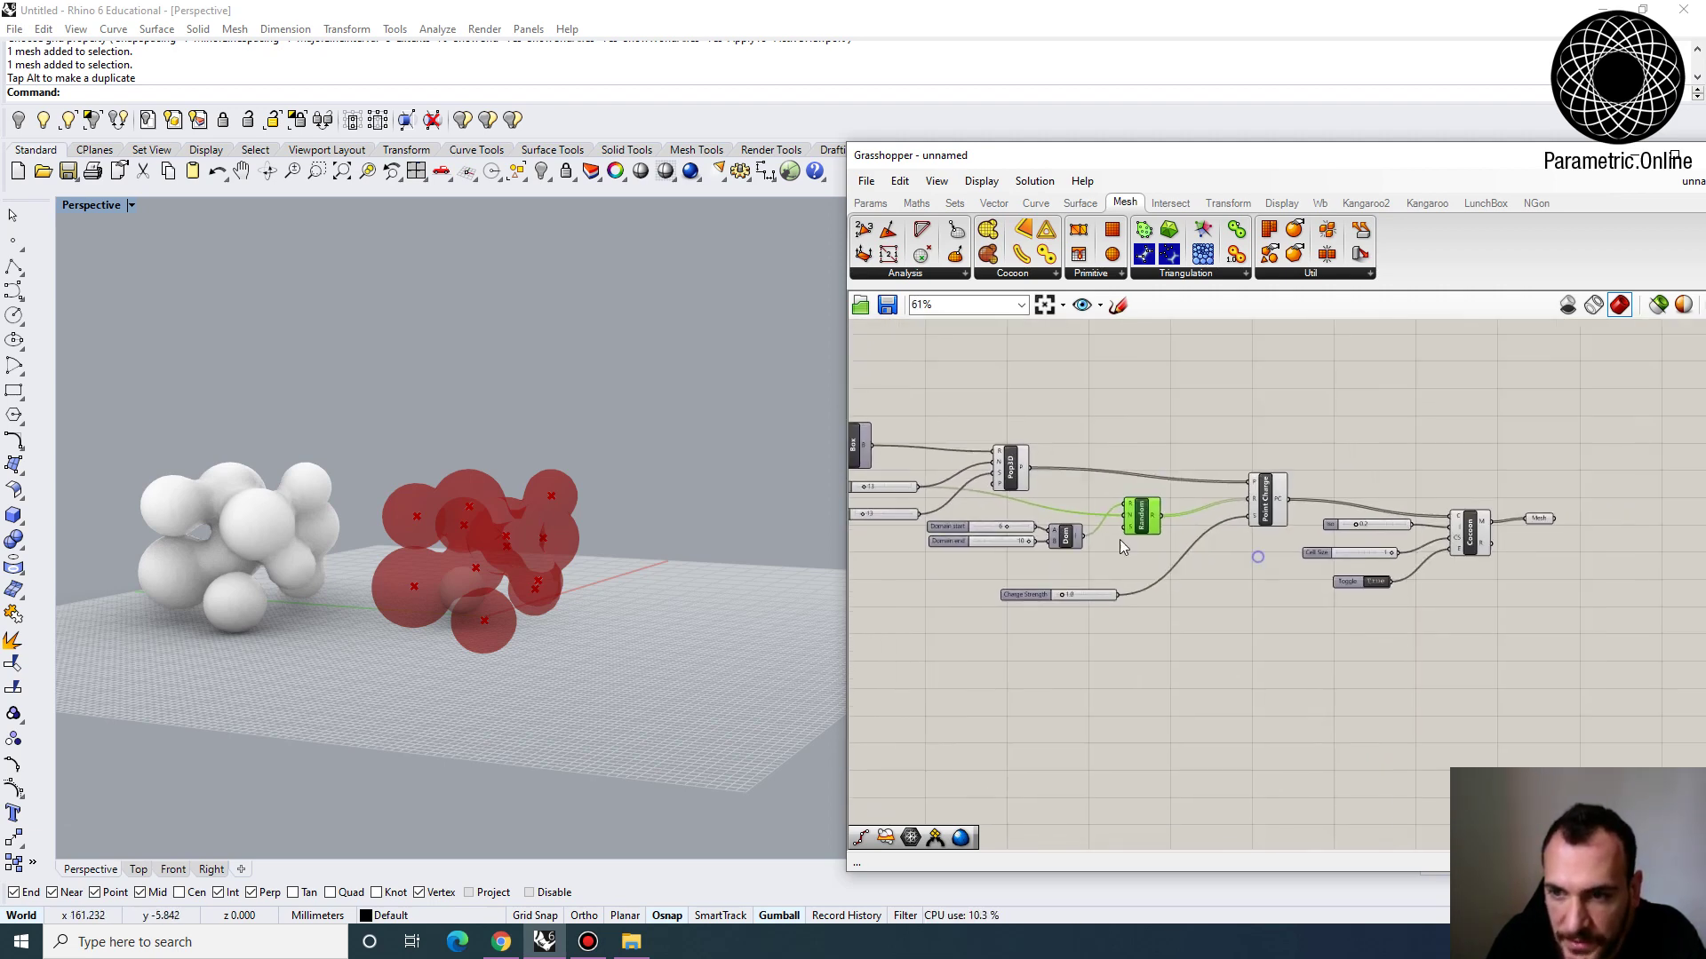
left_click_drag(1586, 662, 887, 359)
left_click_drag(1017, 460, 1143, 357)
left_click(1175, 515)
right_click_drag(1078, 457, 1108, 498)
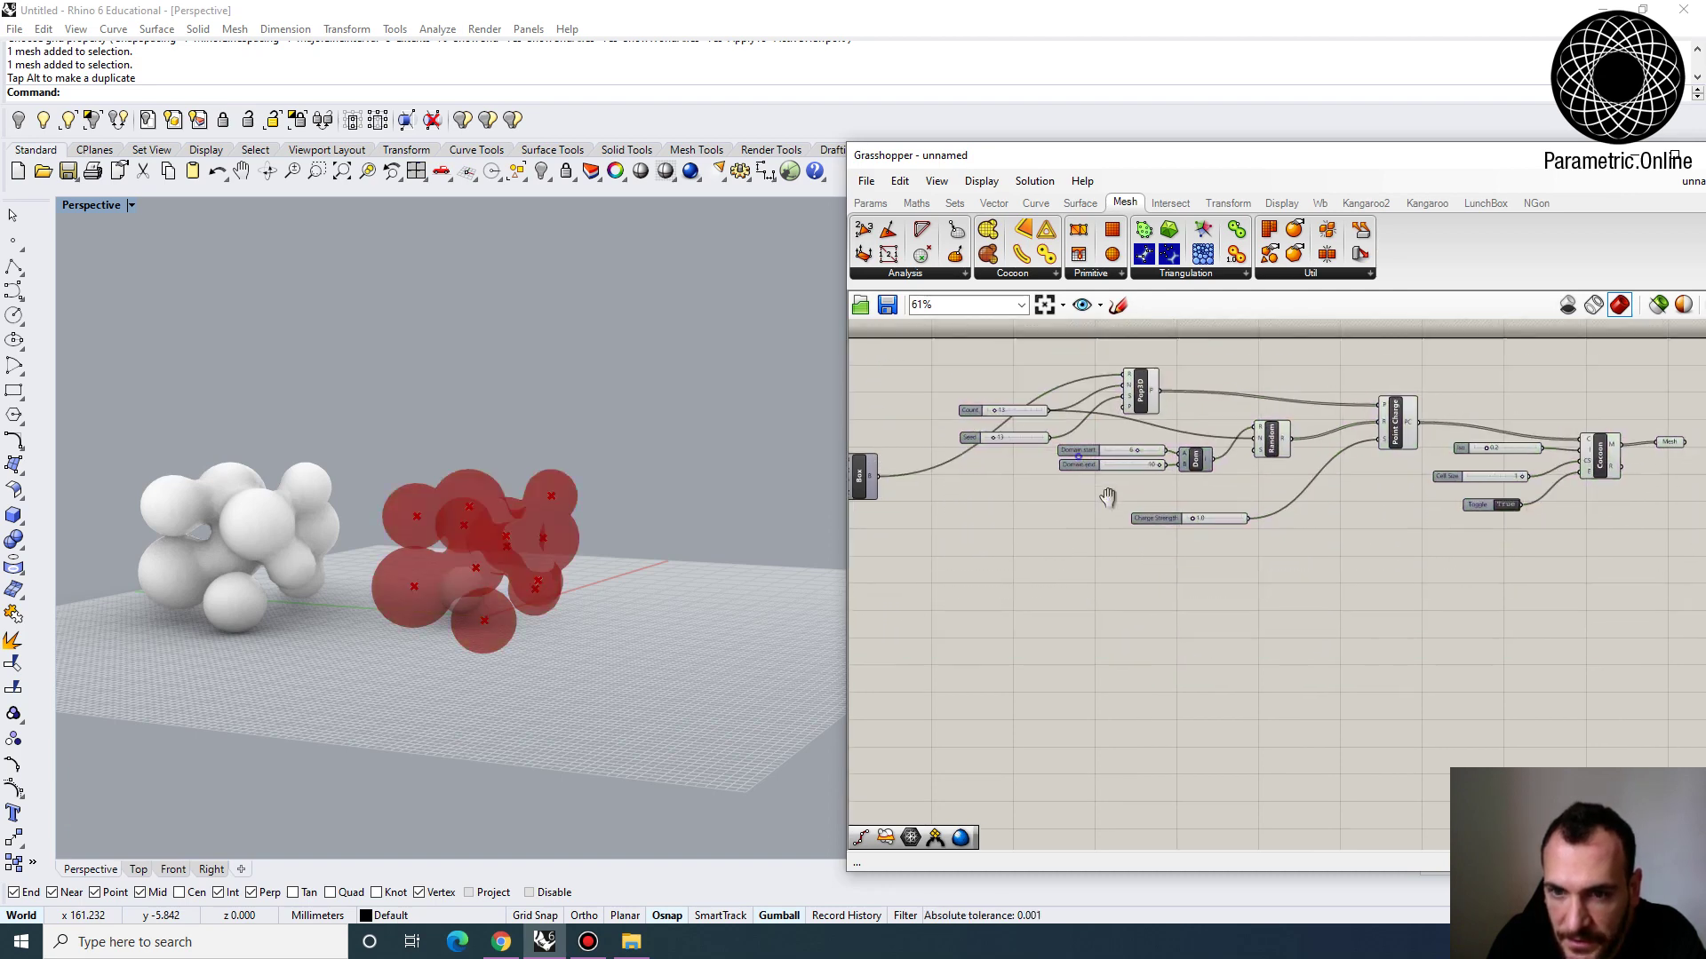
Turn the preview of the Box component back on and view it around the mesh
scroll(1108, 497, "up", 4)
left_click(979, 494)
right_click(979, 494)
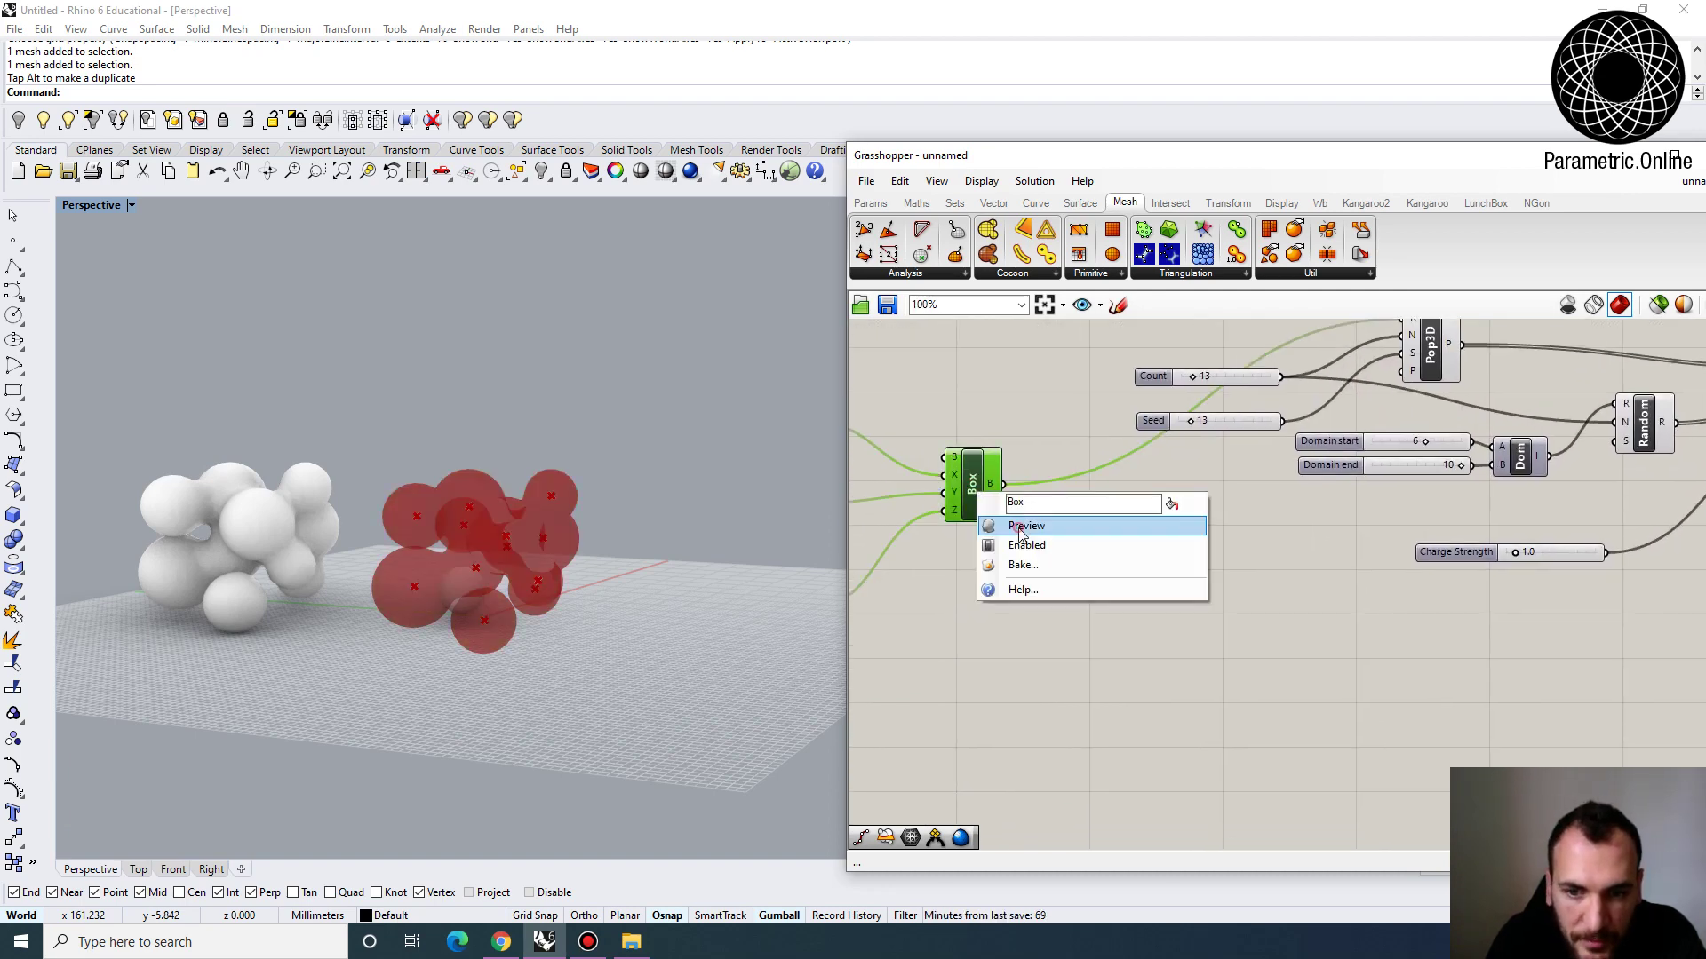
left_click(1022, 528)
scroll(519, 541, "up", 3)
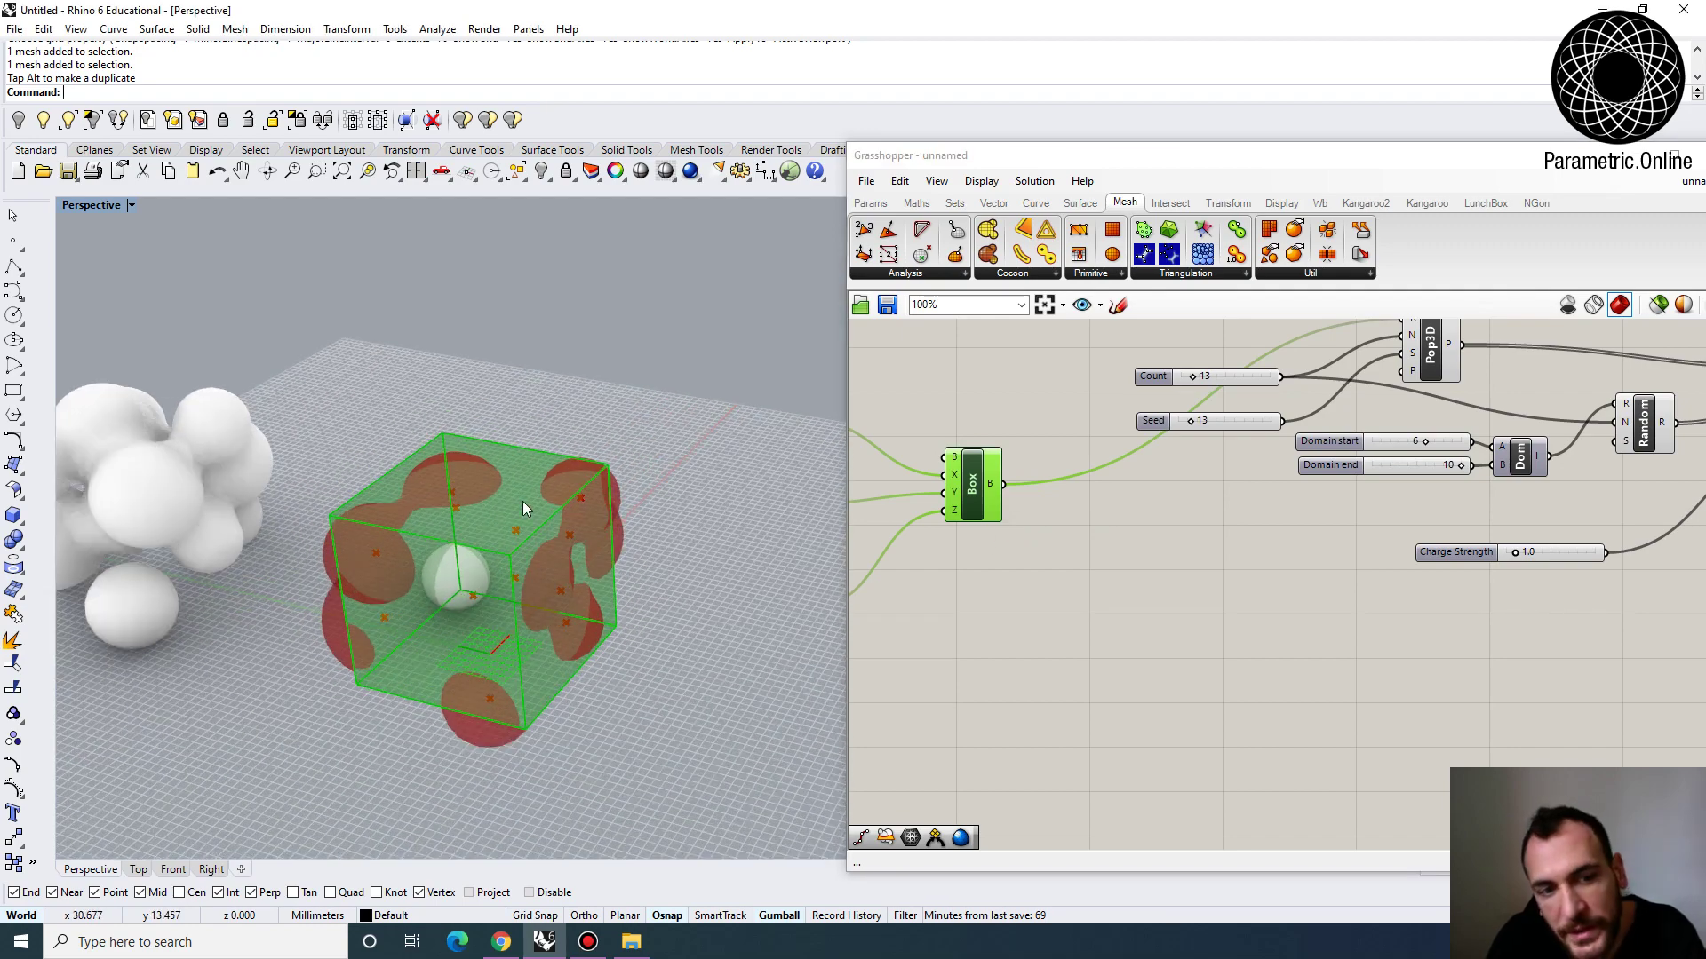
Add a Deconstruct Brep component below Box and feed the Box output into its Brep input
scroll(482, 483, "up", 2)
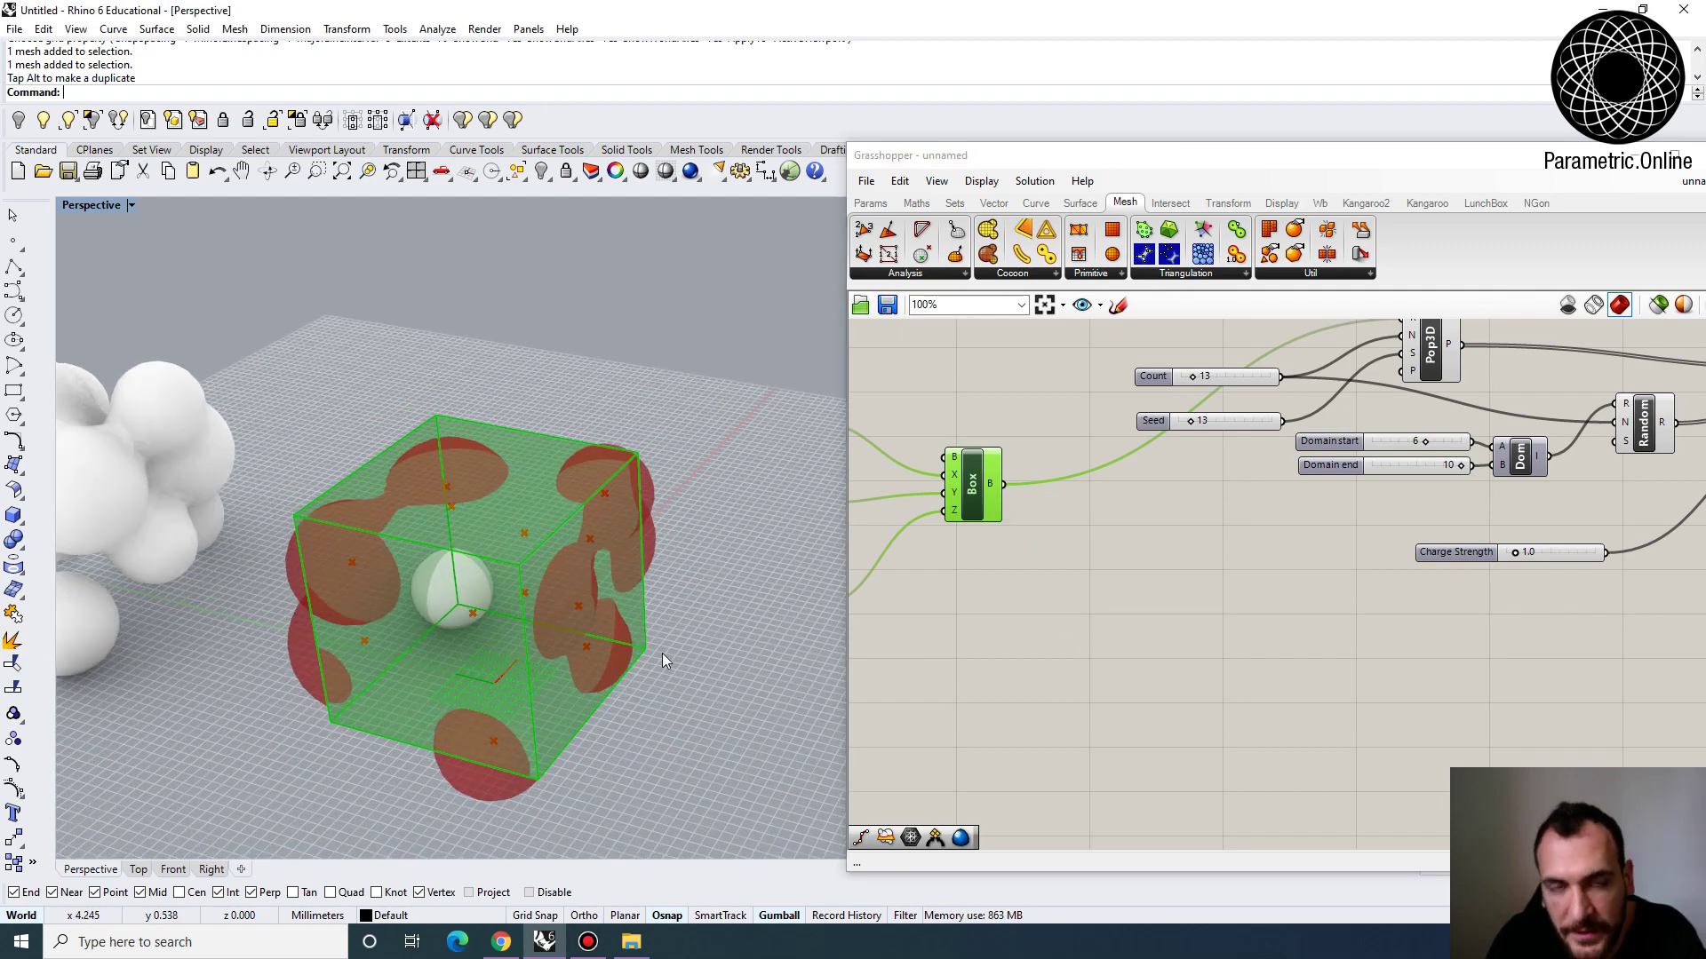
double_click(1052, 541)
type("decon")
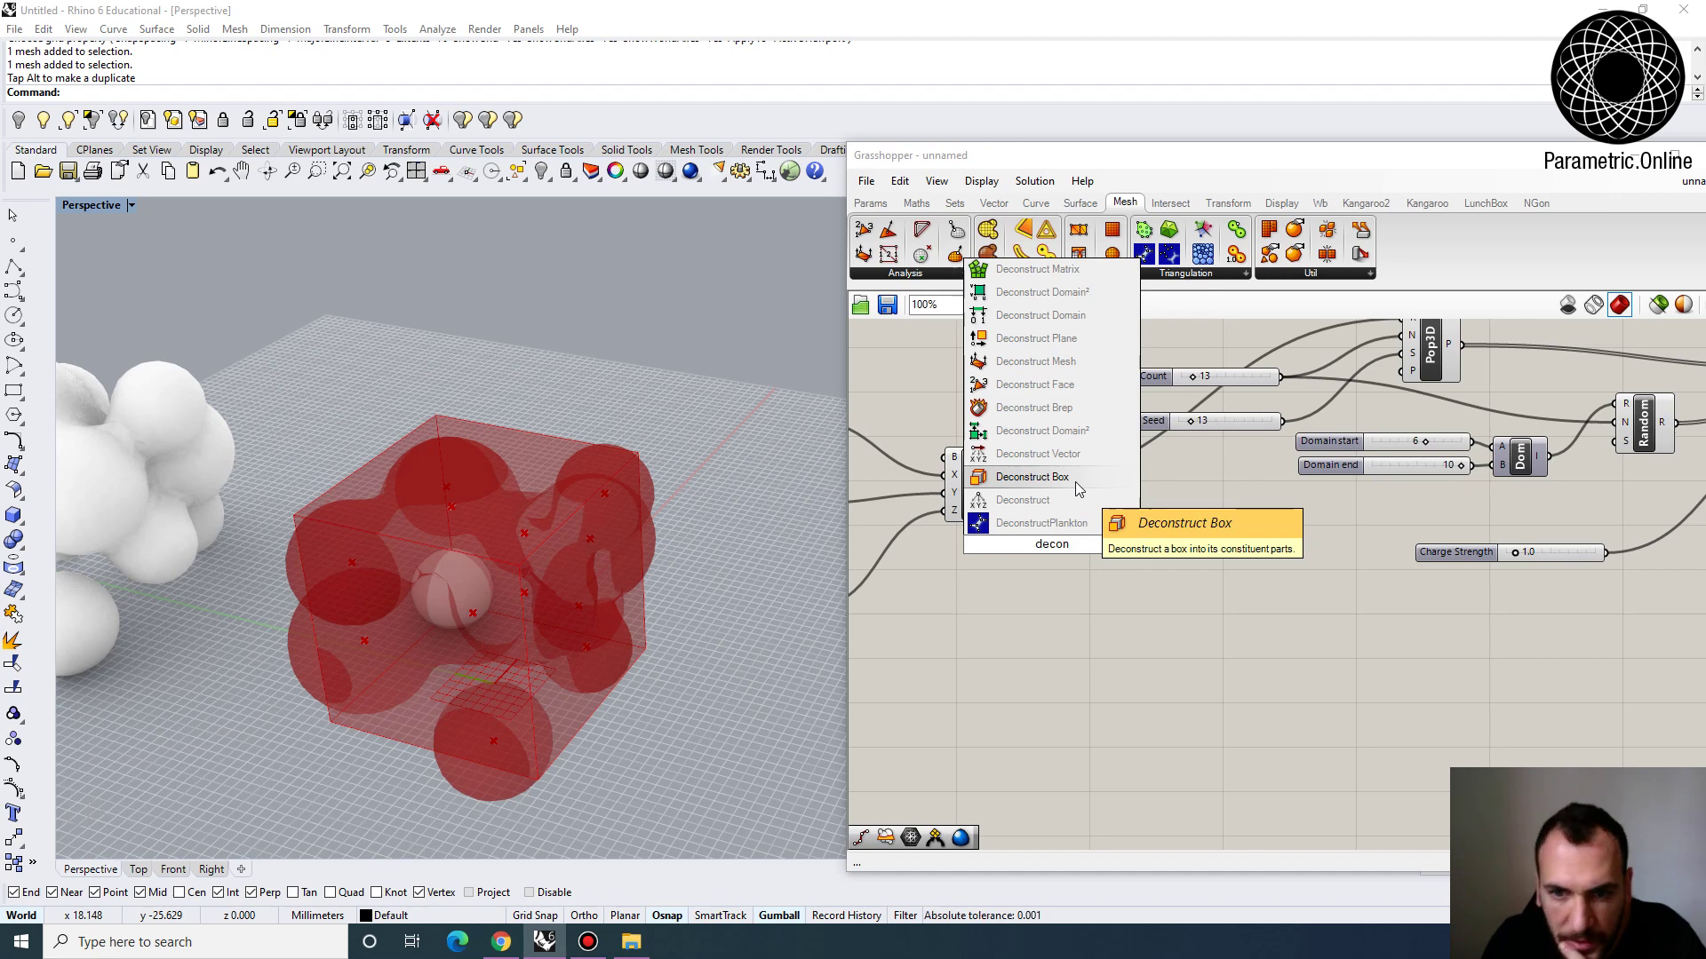
left_click(1066, 408)
left_click_drag(1053, 534, 1141, 681)
right_click_drag(1145, 679, 1079, 568)
scroll(1079, 565, "up", 4)
mouse_move(1081, 587)
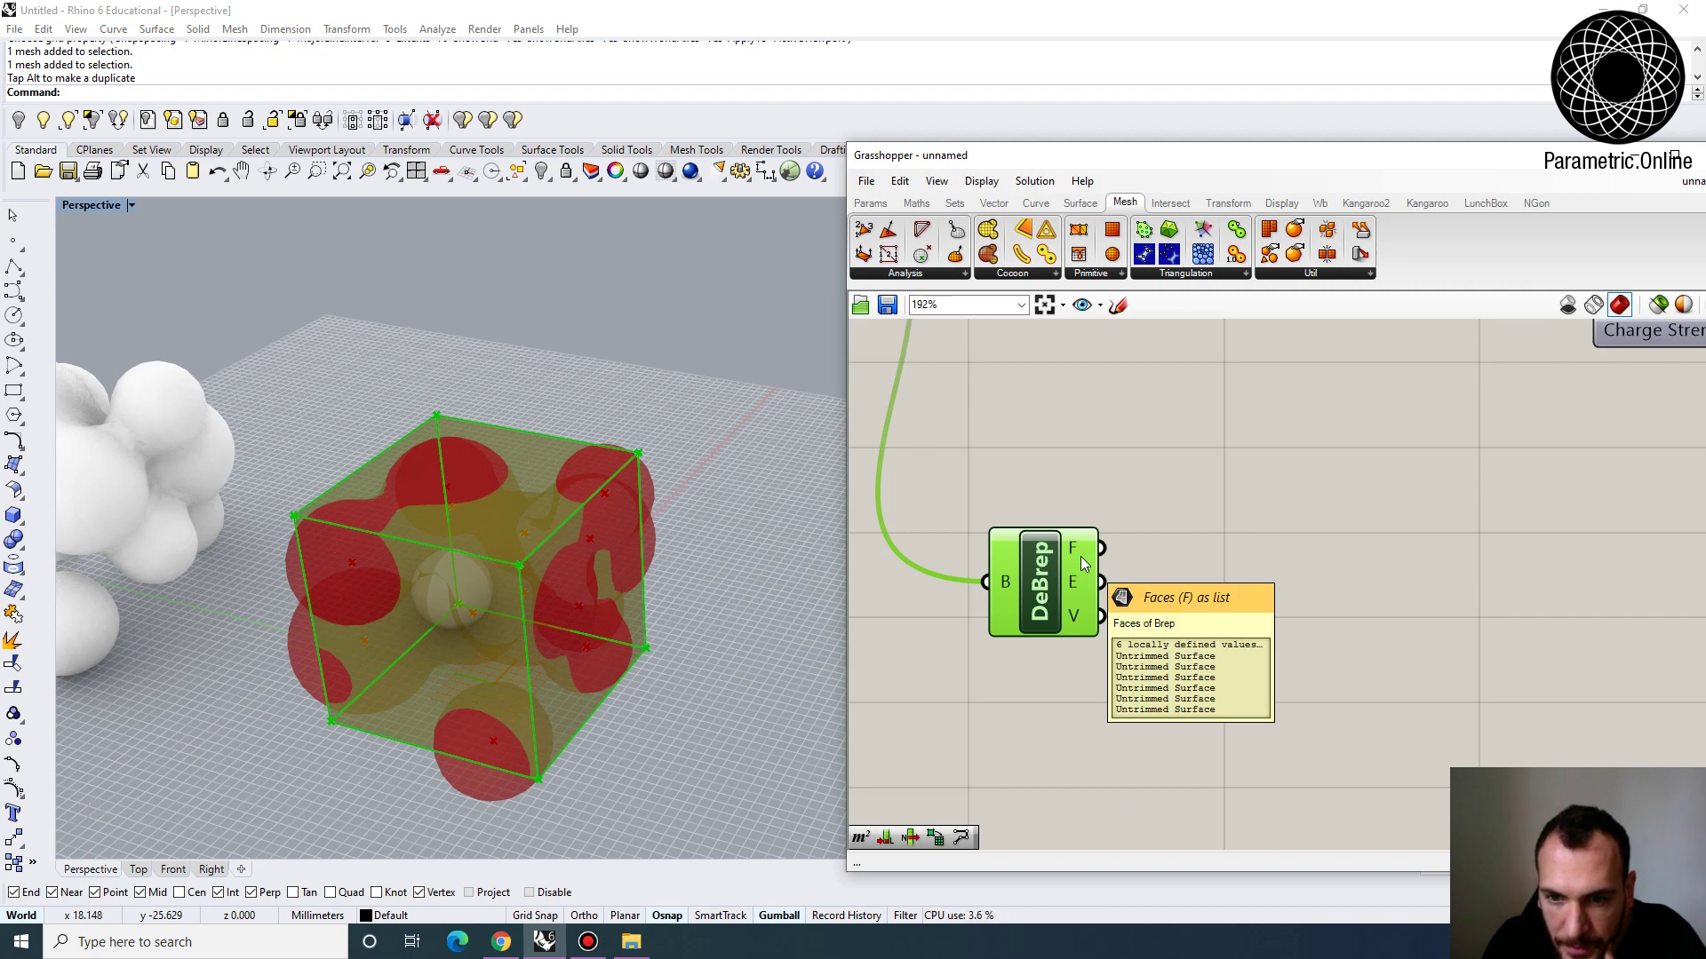
Add a List Item component after Deconstruct Brep and connect the Faces output to its List input
double_click(1250, 645)
type("list")
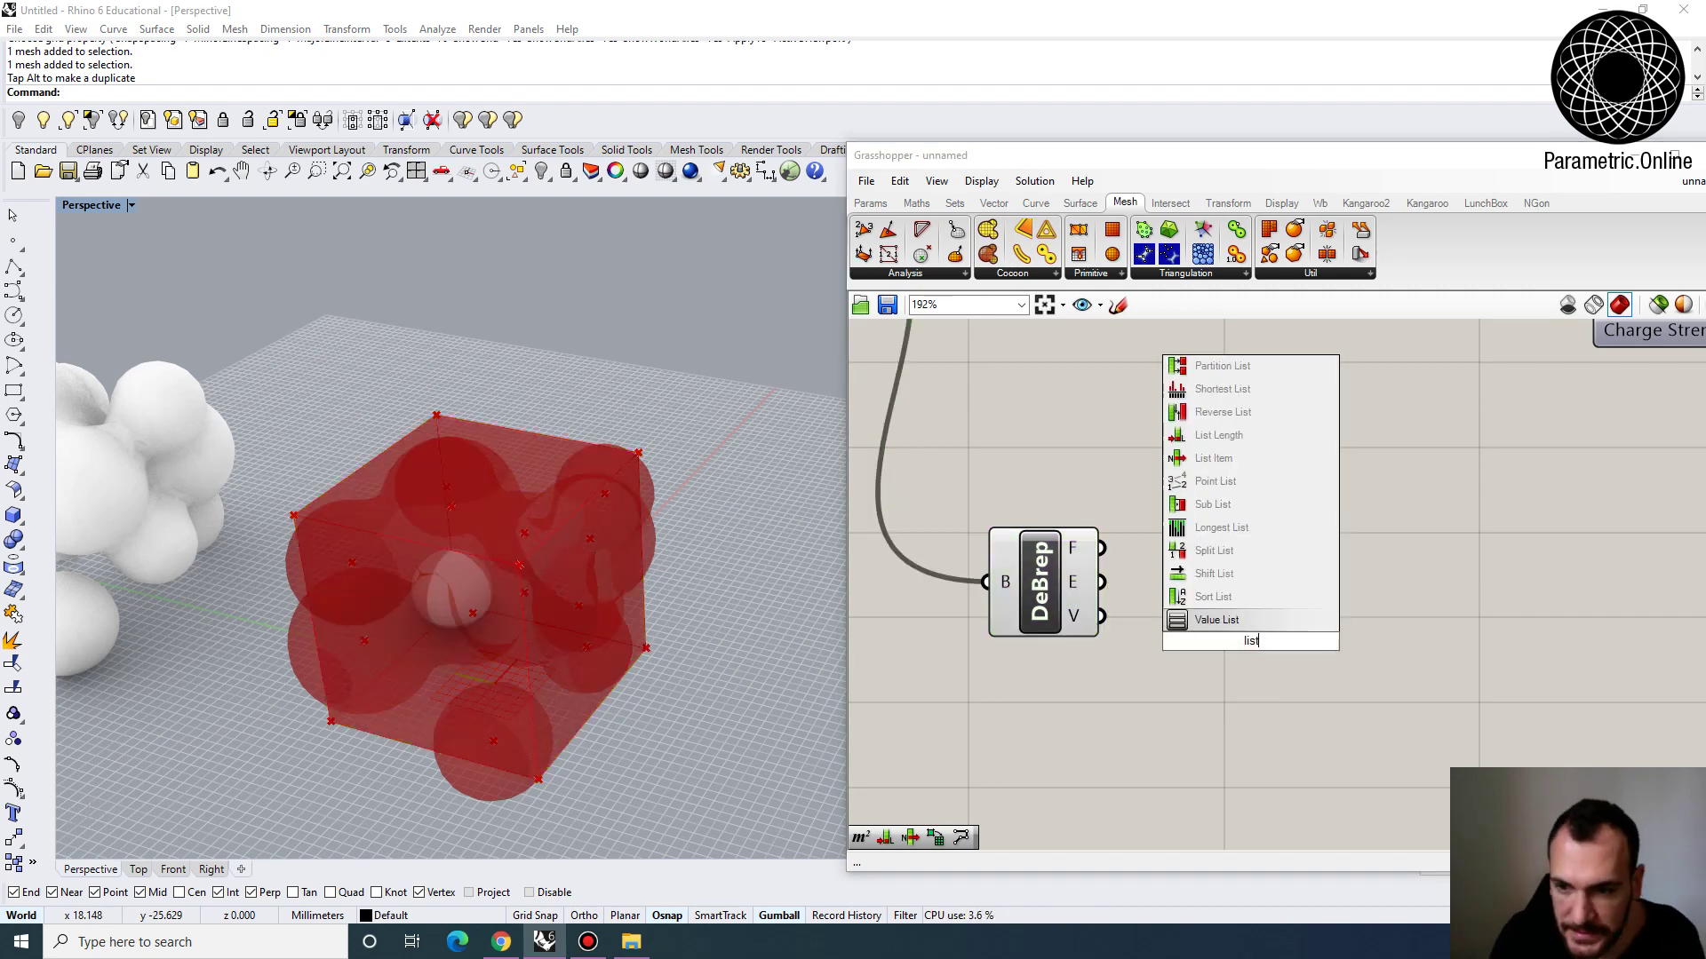
type(" item")
key("Return")
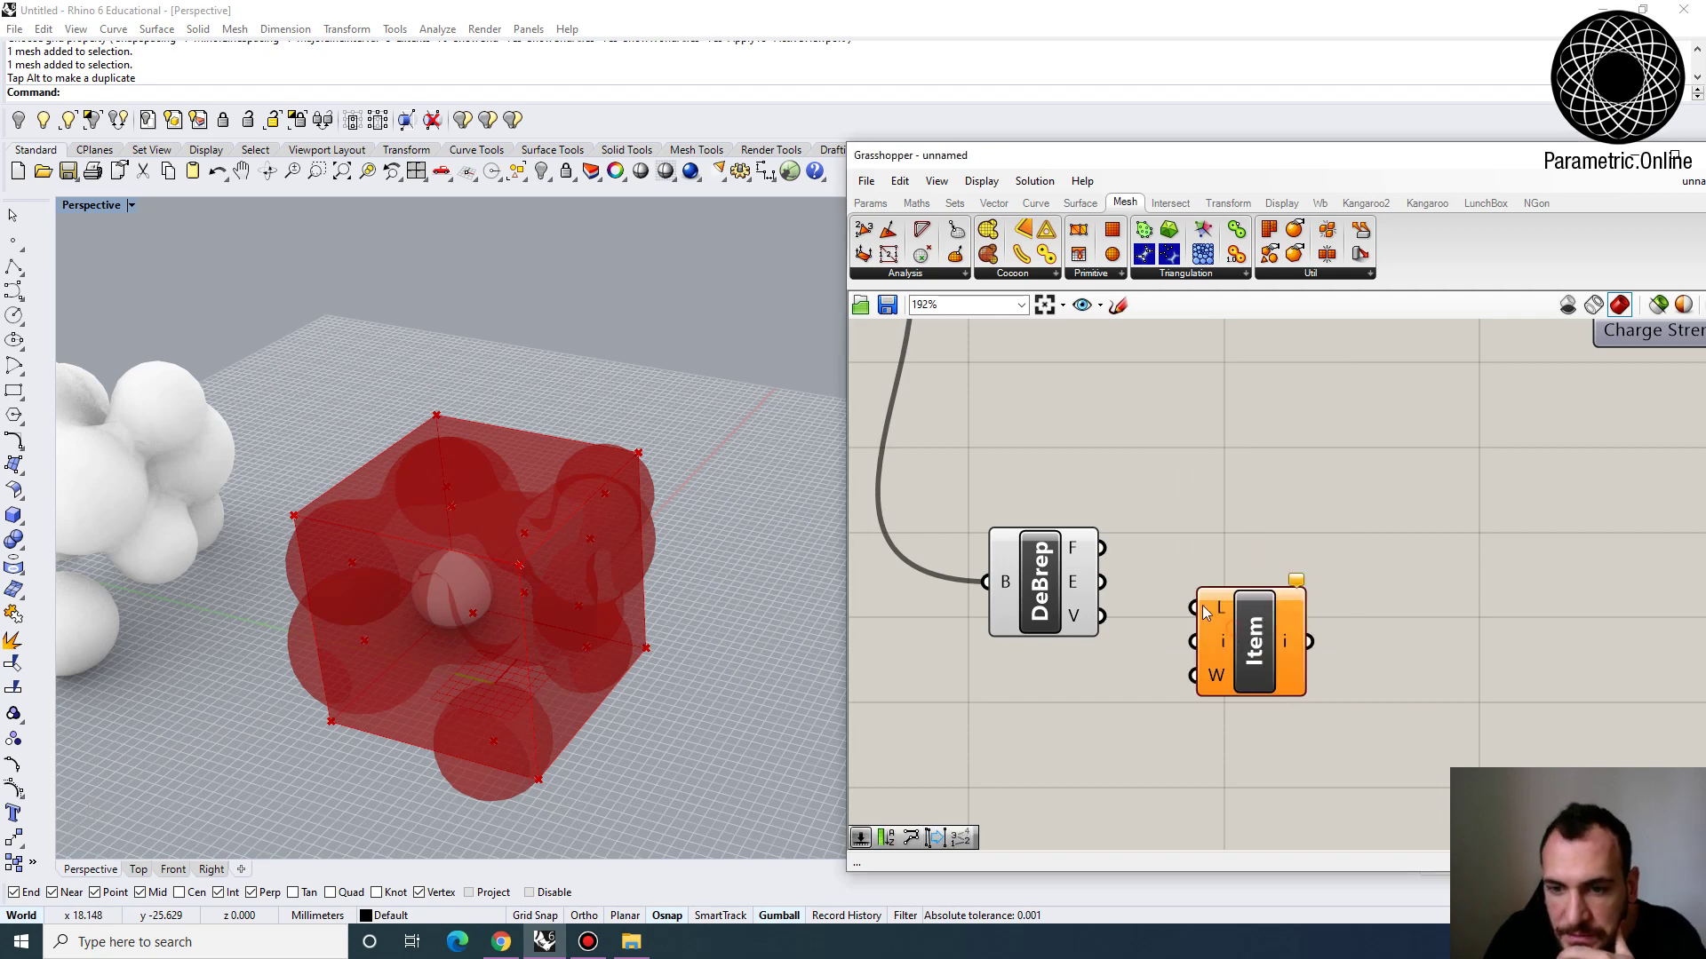
left_click_drag(1174, 594, 1193, 607)
scroll(1249, 617, "down", 2)
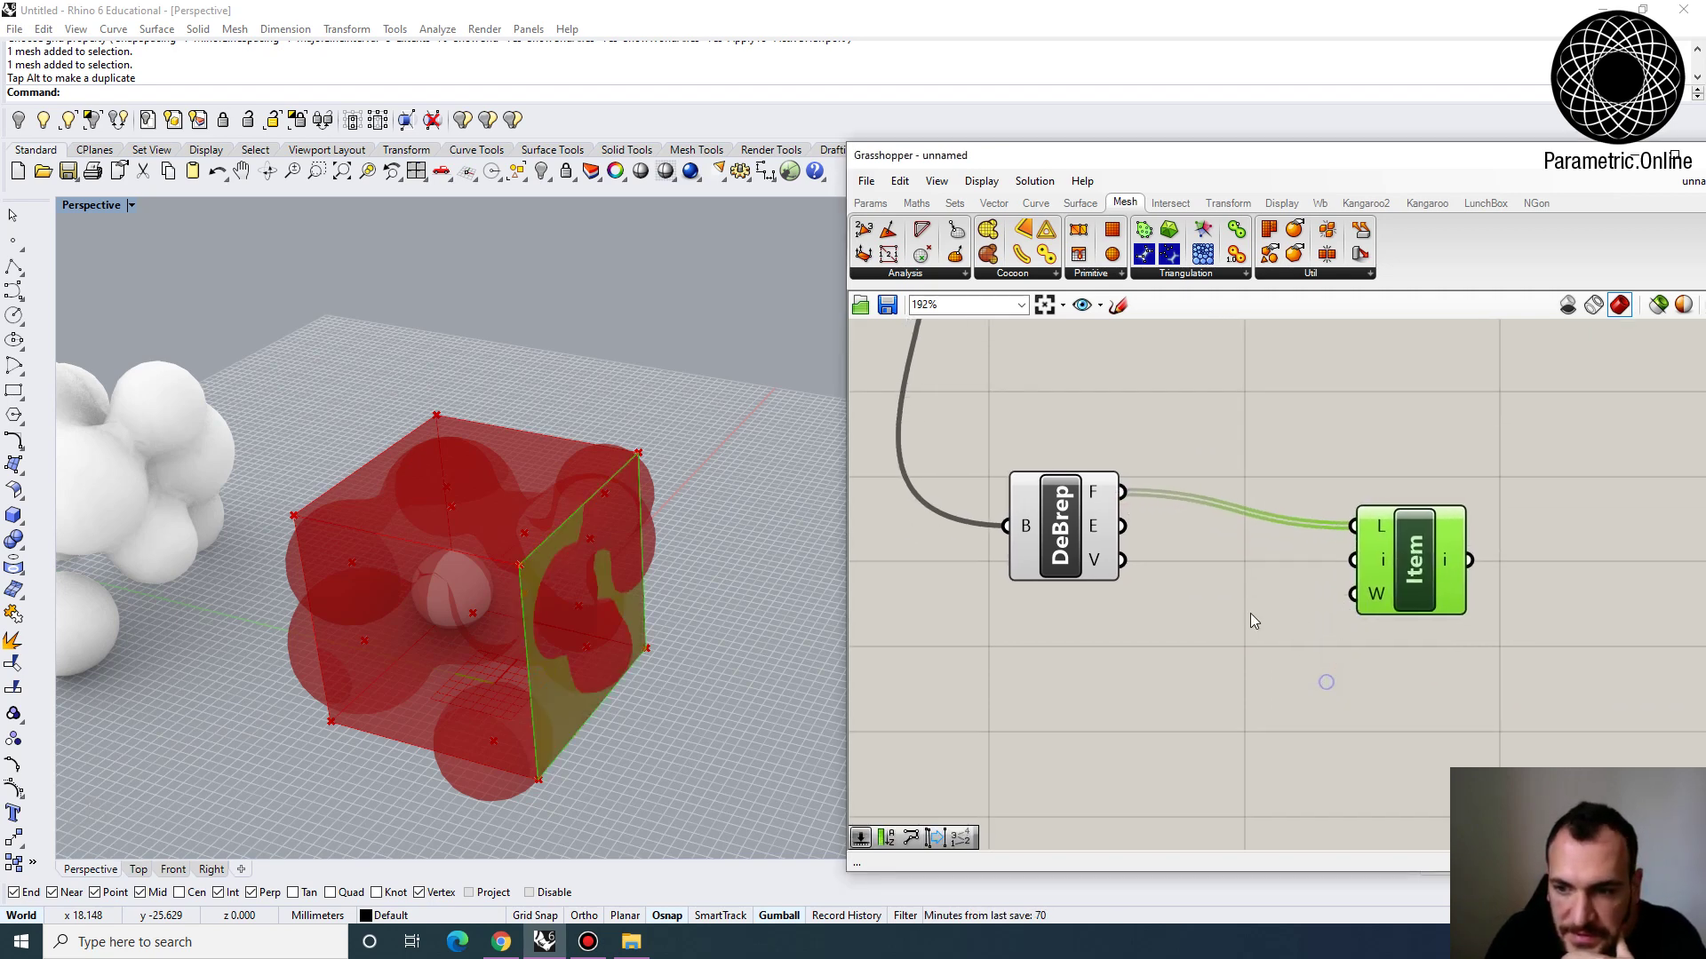
Create a number slider set to 5 and connect it to List Item's Index input to pick the box's top face
double_click(1123, 656)
type("5")
key("Return")
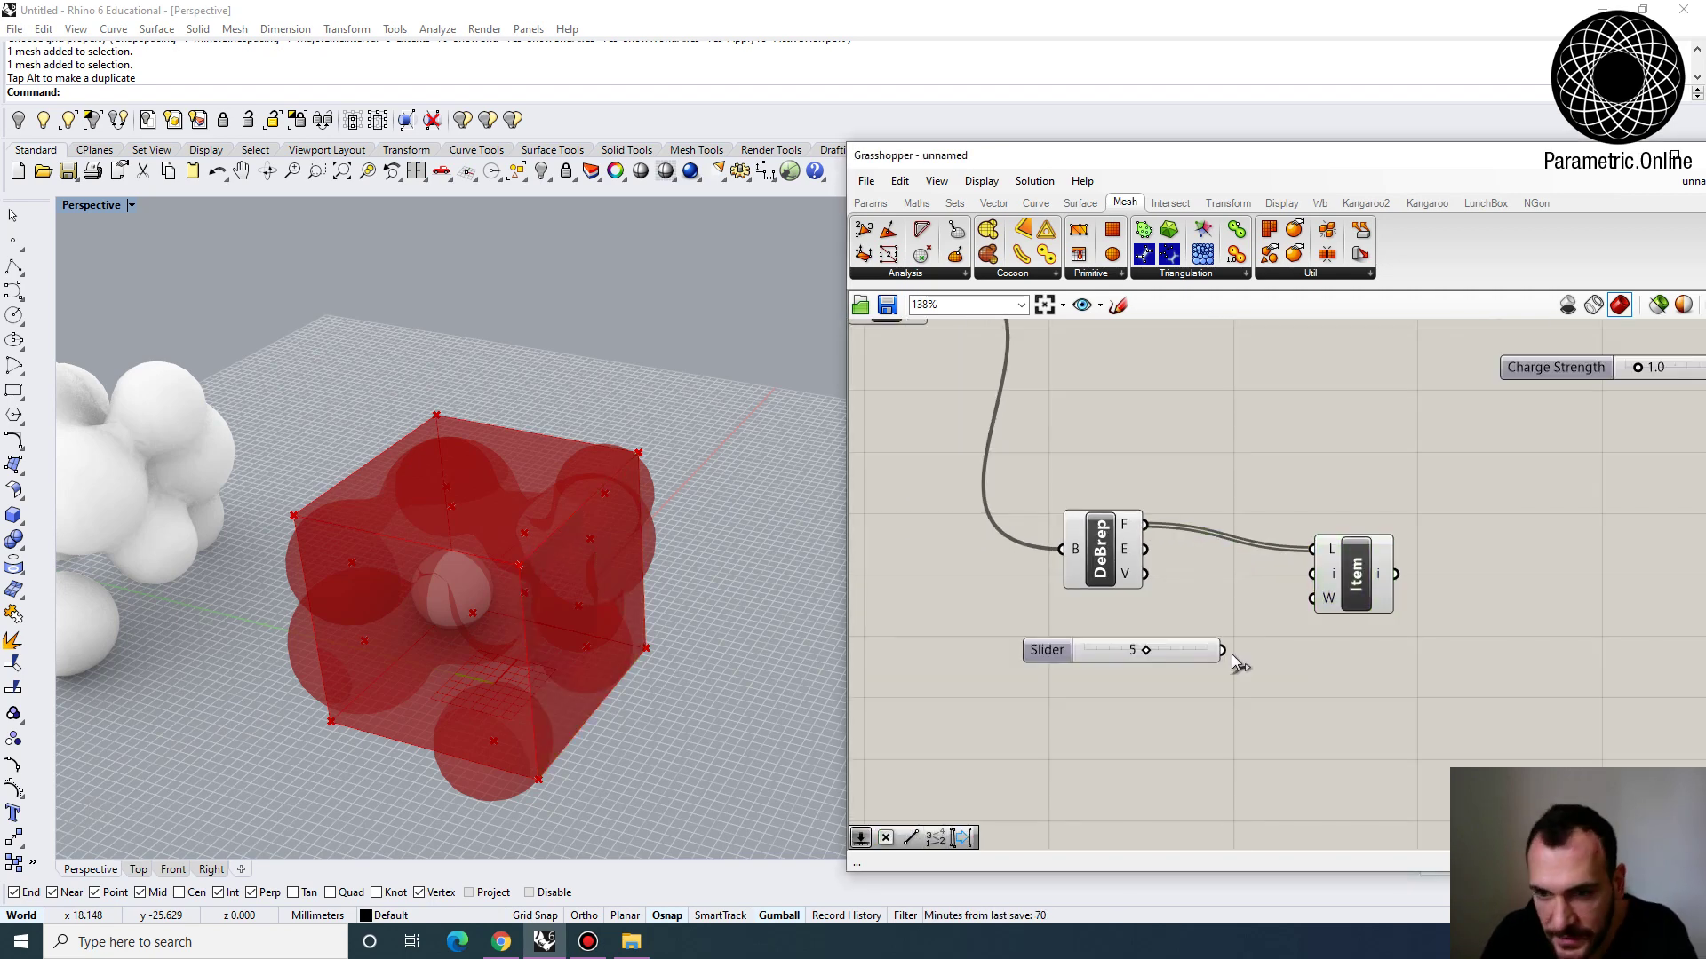
left_click_drag(1262, 609, 1359, 587)
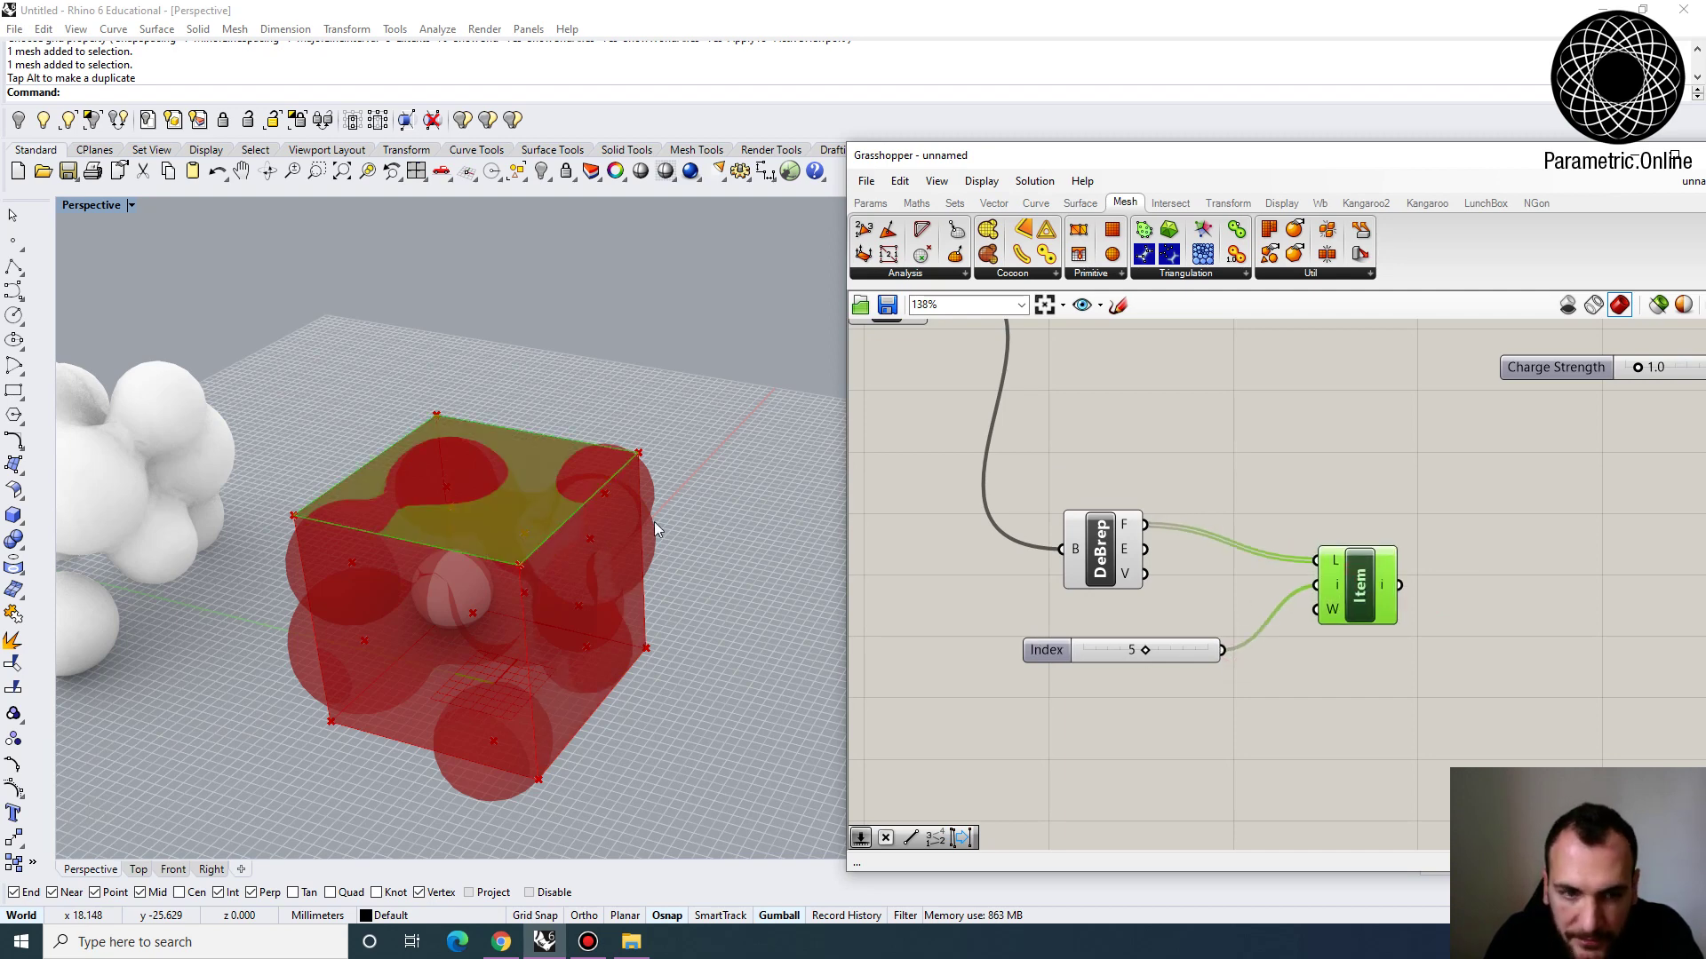
right_click_drag(1310, 584, 1076, 575)
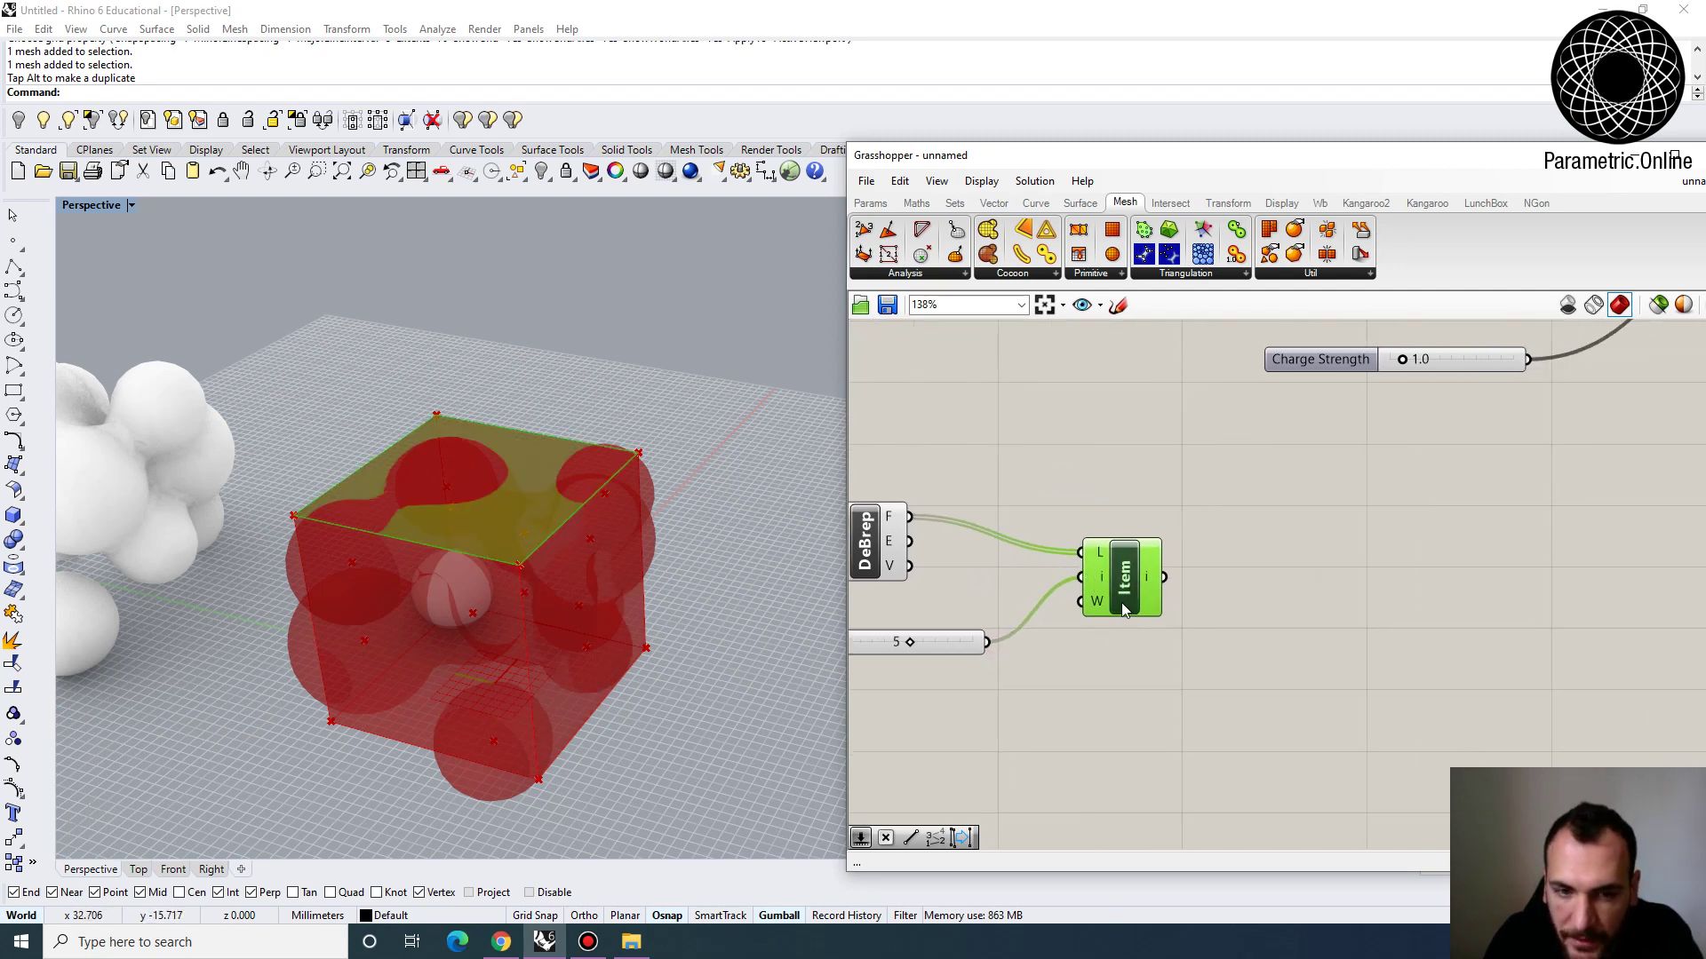
Place a Populate 2D component to the right of List Item, leaving a gap between the two
right_click_drag(1214, 612, 1127, 598)
double_click(1192, 588)
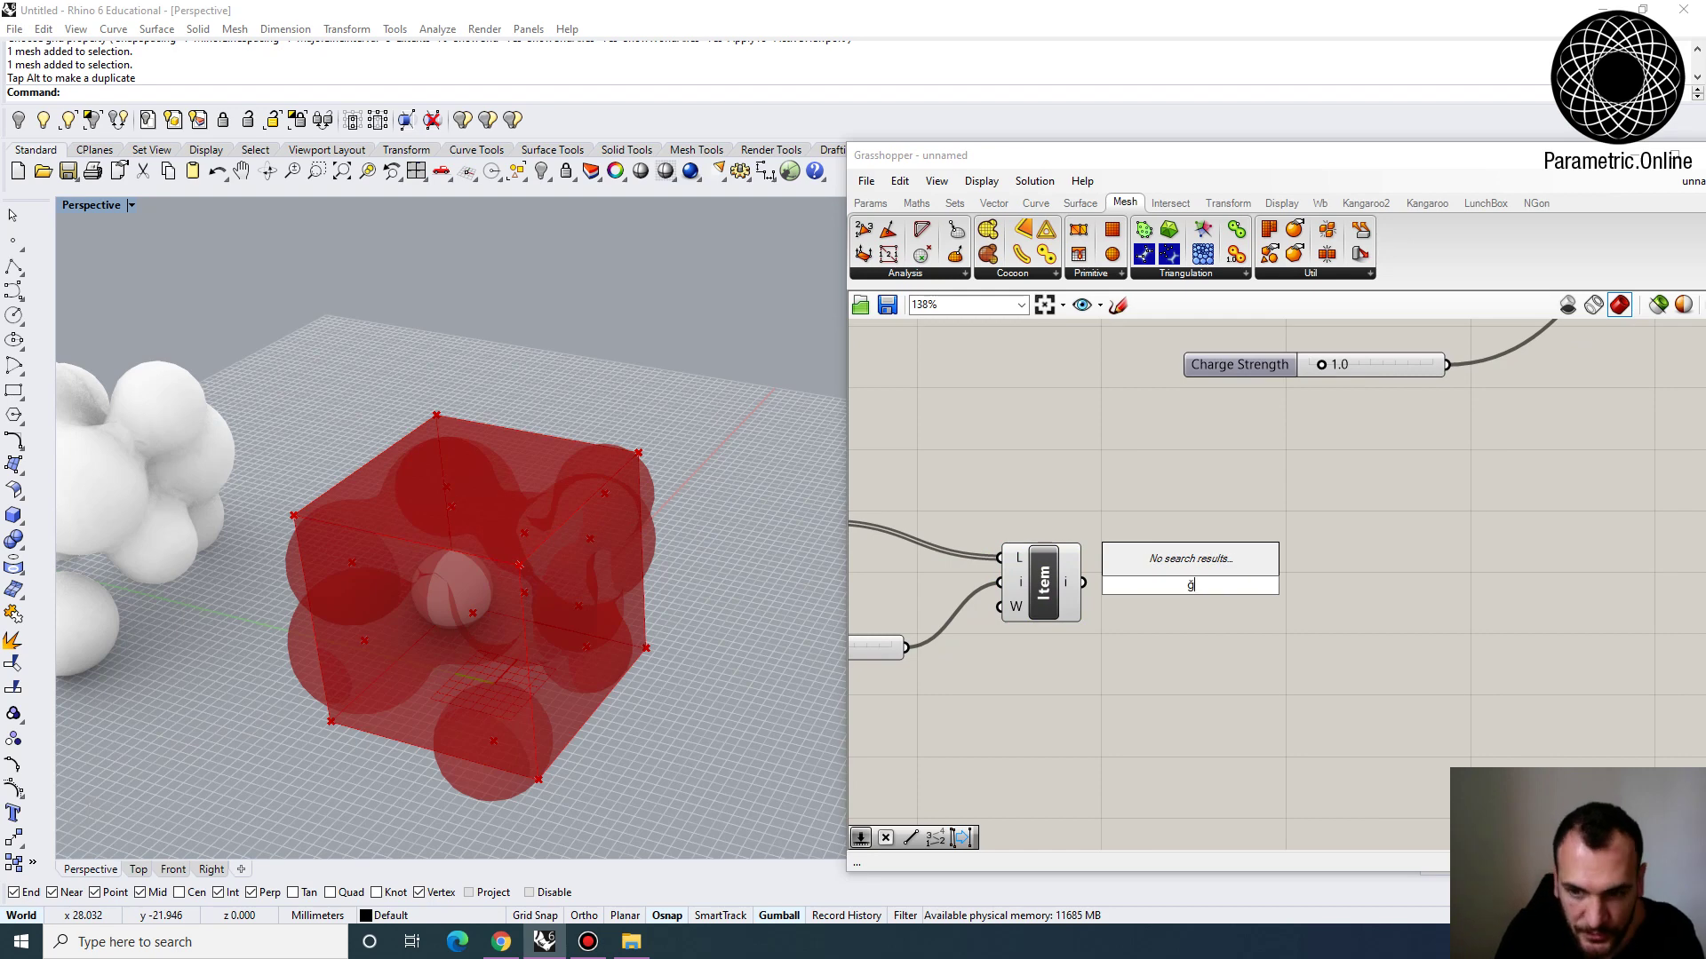
key("BackSpace")
type("pop2d")
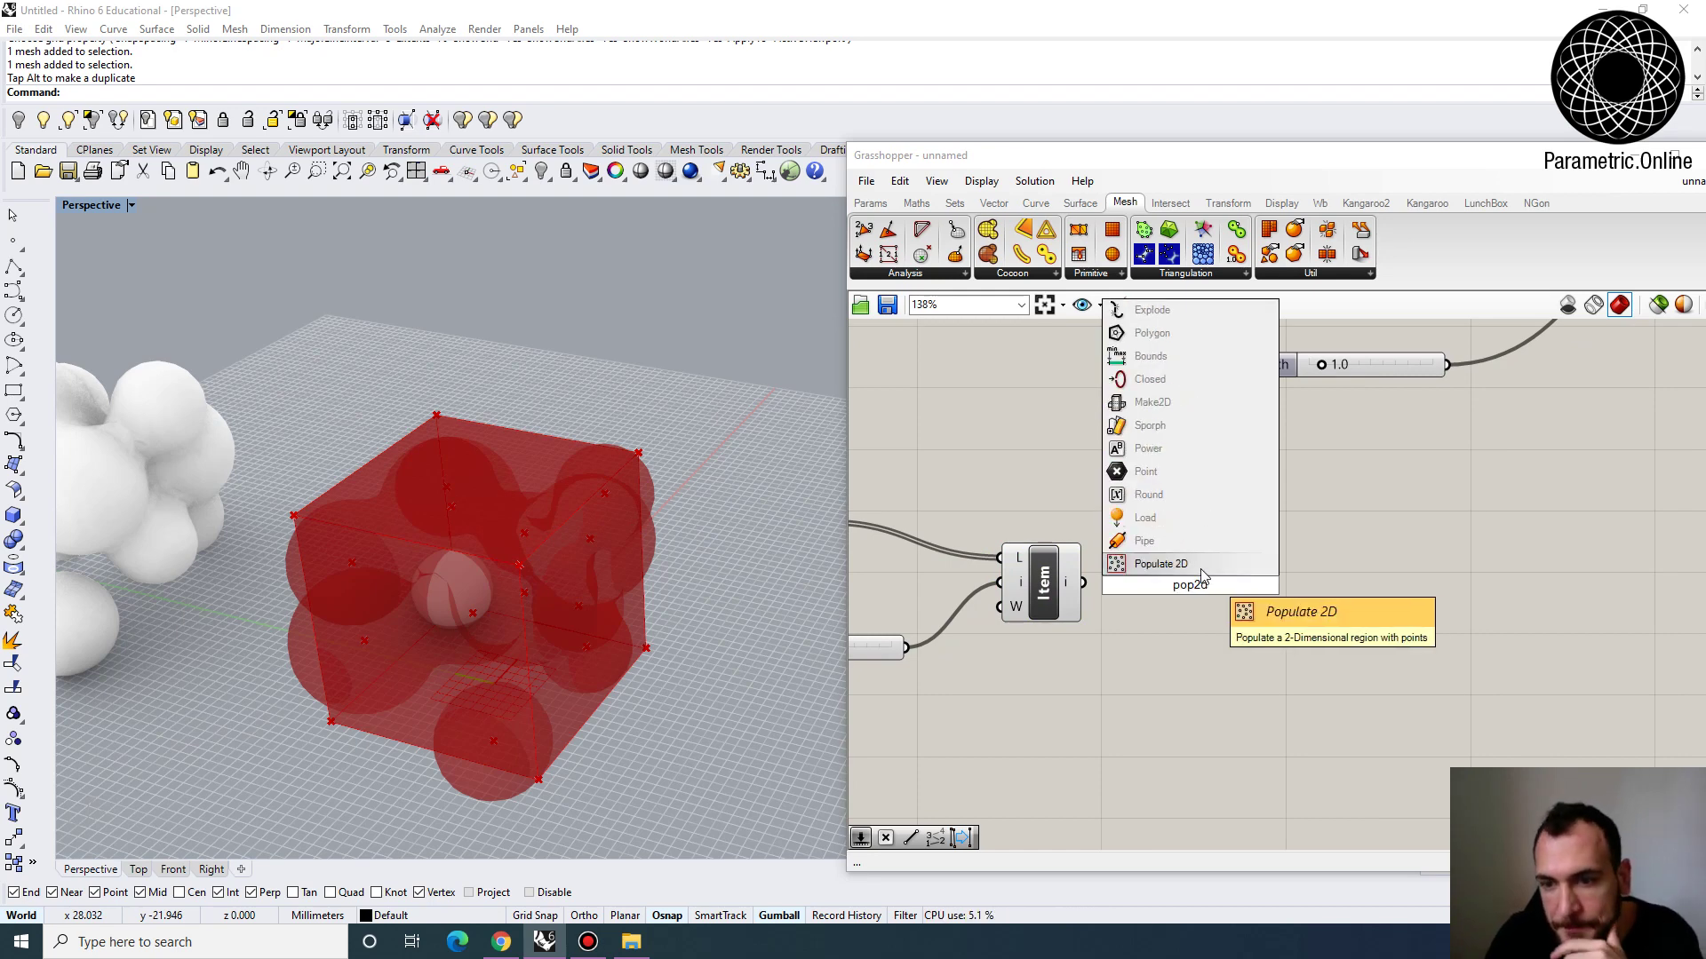
left_click(1201, 576)
left_click_drag(1094, 582, 1121, 565)
left_click_drag(1192, 578, 1407, 563)
scroll(1206, 587, "up", 2)
left_click(1020, 588)
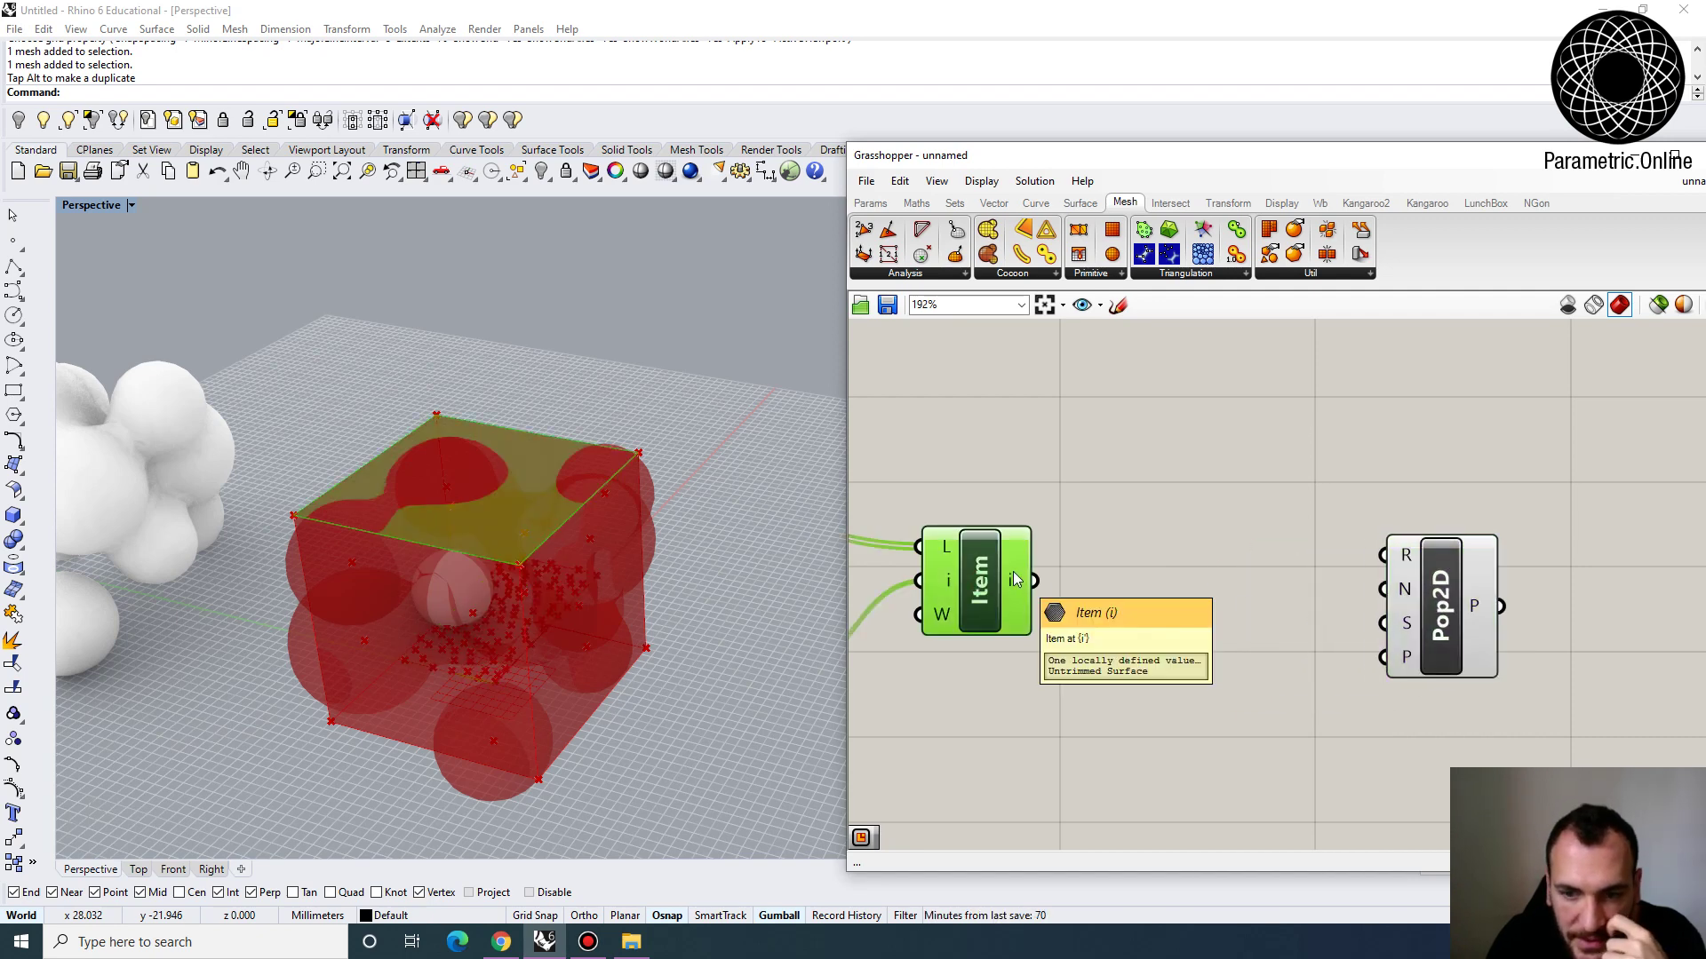
Add a Brep Wireframe component and feed the List Item output into its Brep input
double_click(1096, 601)
type("wire")
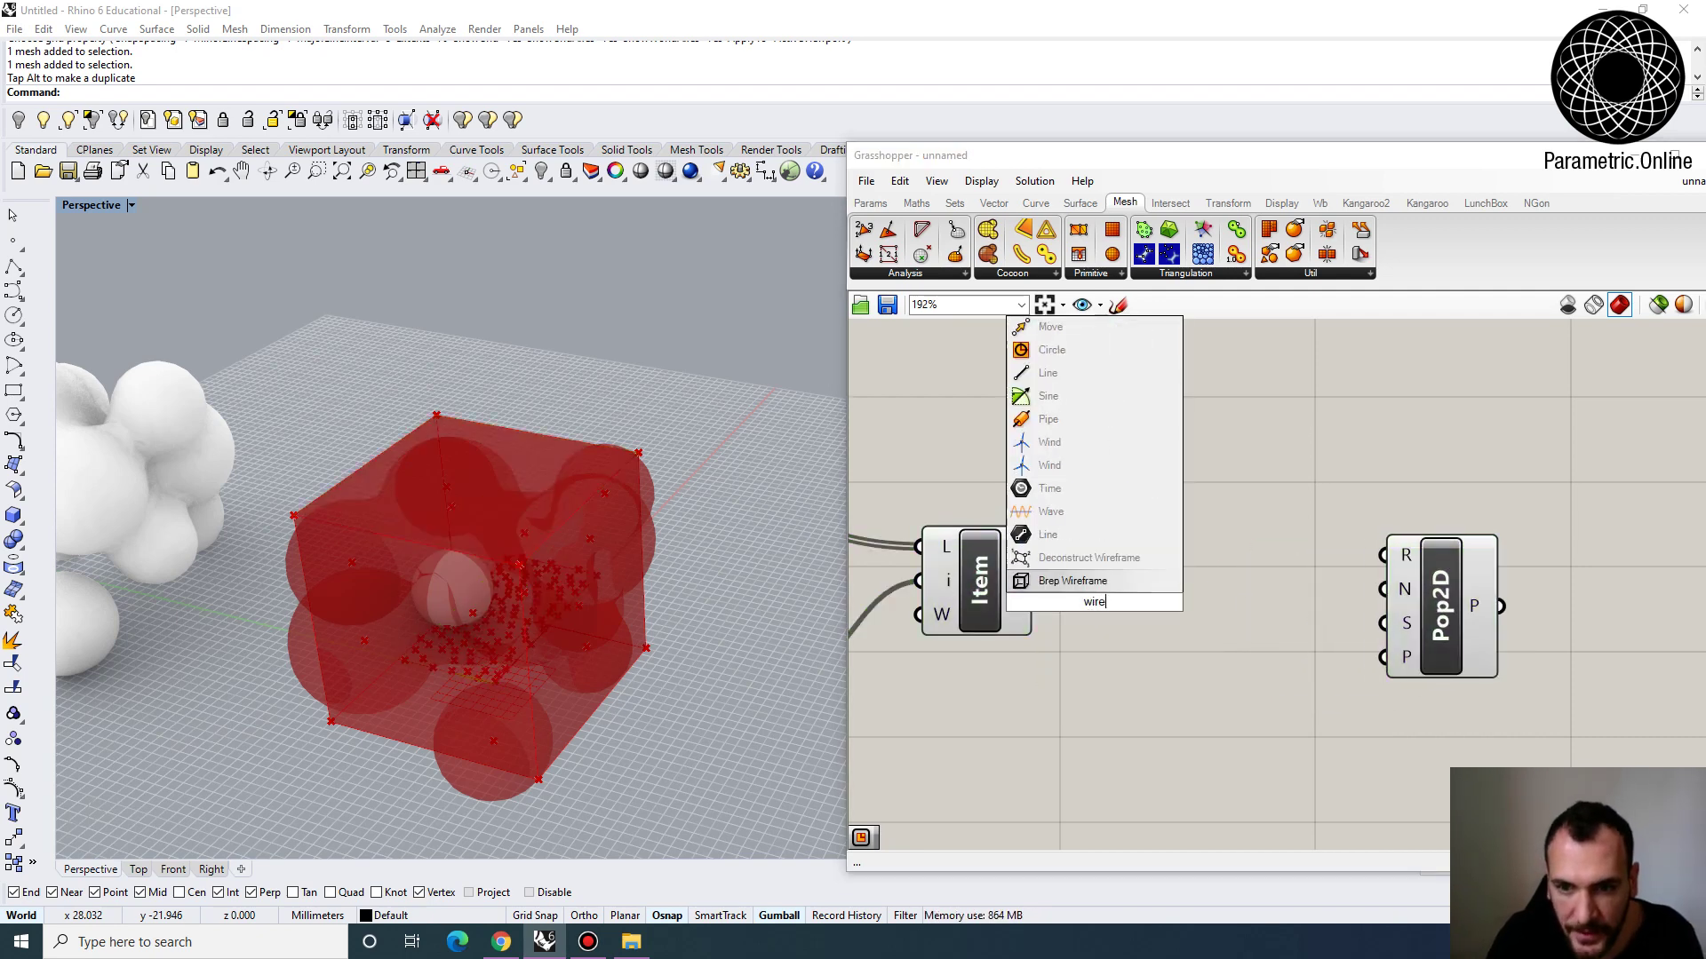
left_click(1050, 585)
mouse_move(1052, 590)
left_mouse_down()
mouse_move(1093, 589)
mouse_move(1074, 582)
left_mouse_up()
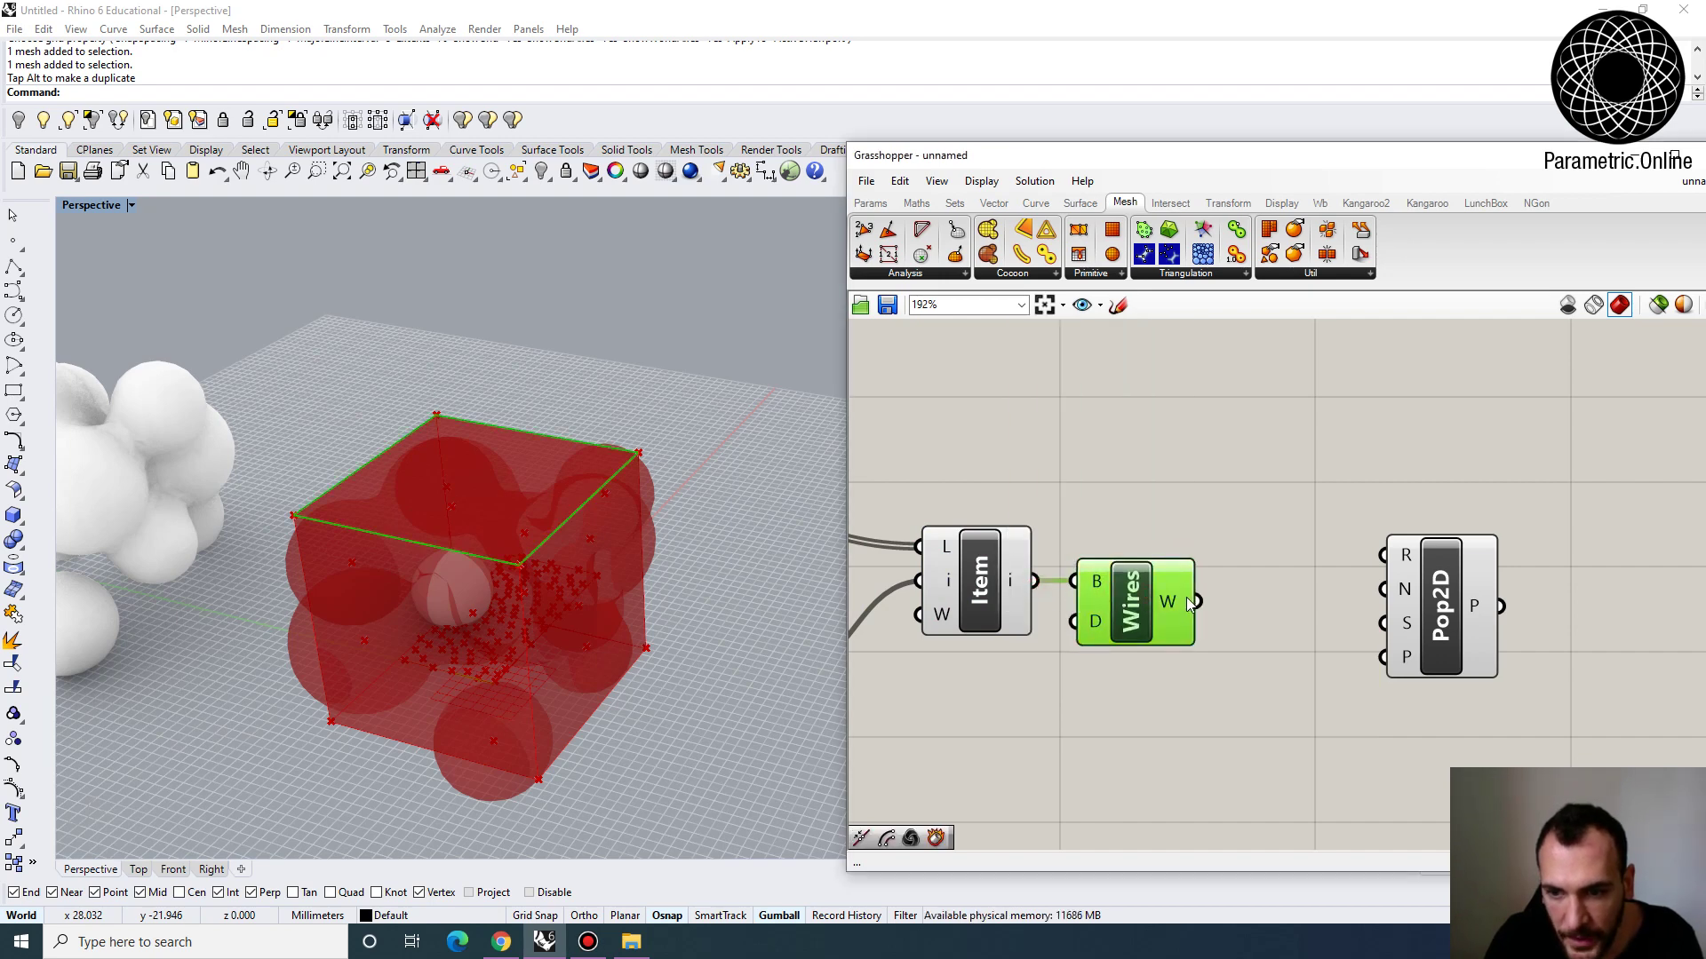
Add a Join Curves component fed by the wireframe and connect its output to Populate 2D's Region input
double_click(1244, 613)
type("jo")
left_click(1219, 572)
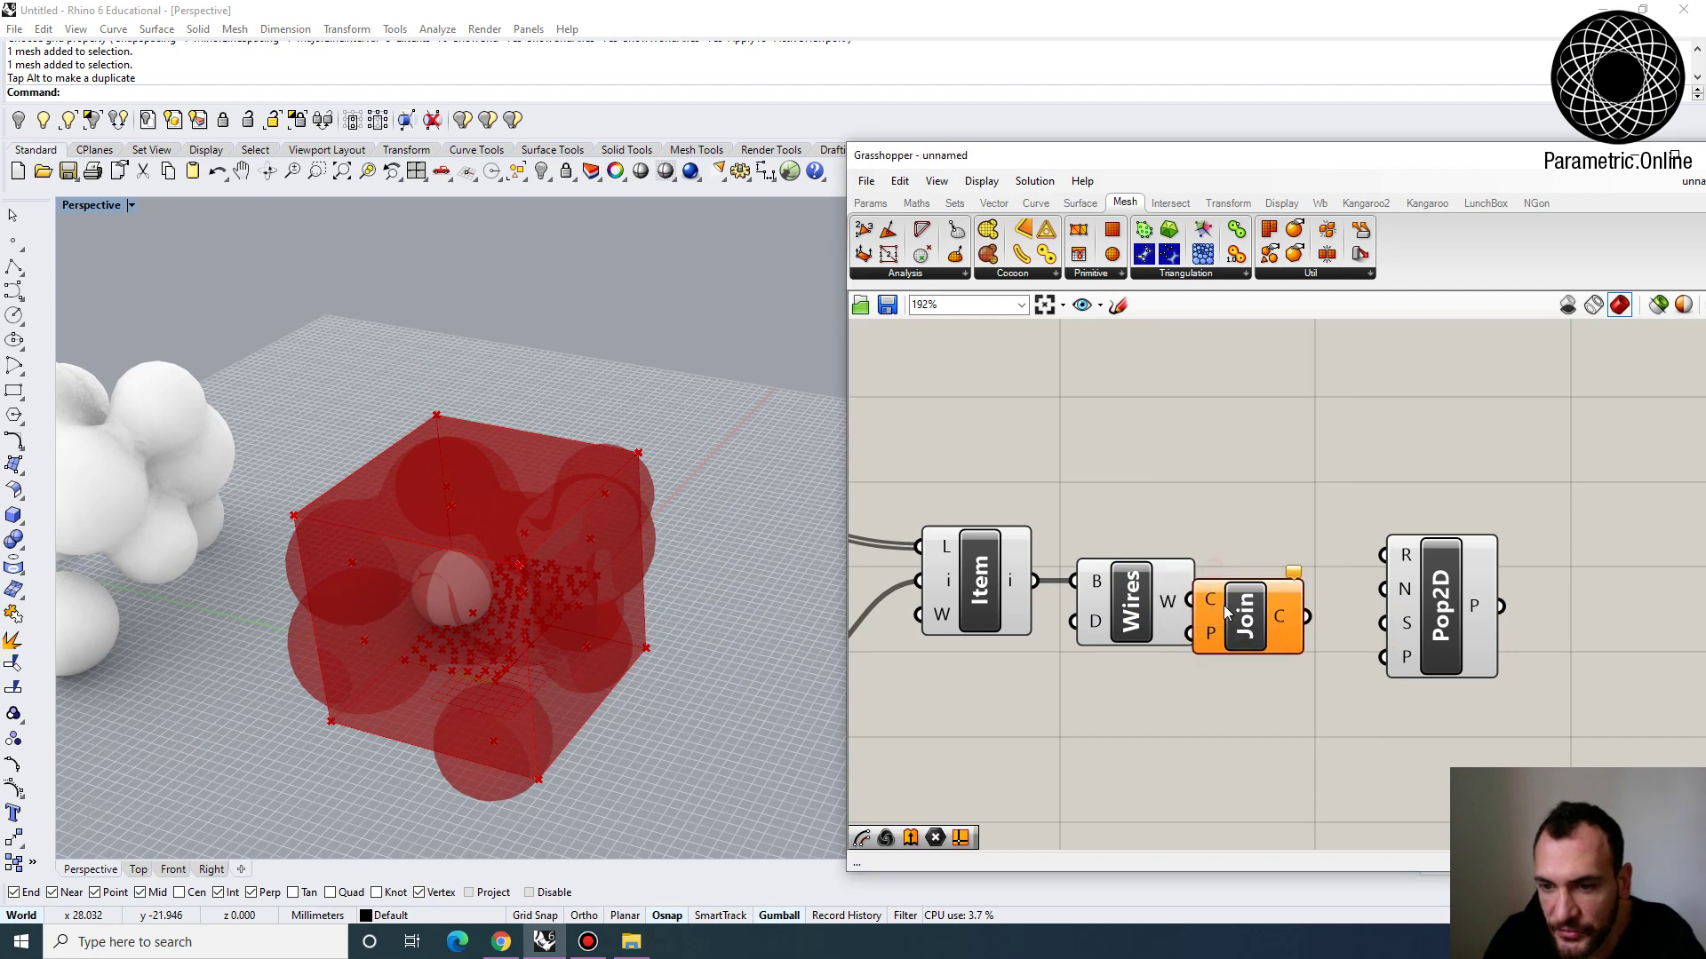
left_click_drag(1198, 602, 1227, 583)
left_click_drag(1396, 552, 1391, 556)
left_click_drag(1441, 611, 1523, 640)
right_click_drag(1546, 620, 1228, 555)
left_click_drag(1204, 561, 1204, 589)
right_click_drag(979, 613, 1203, 618)
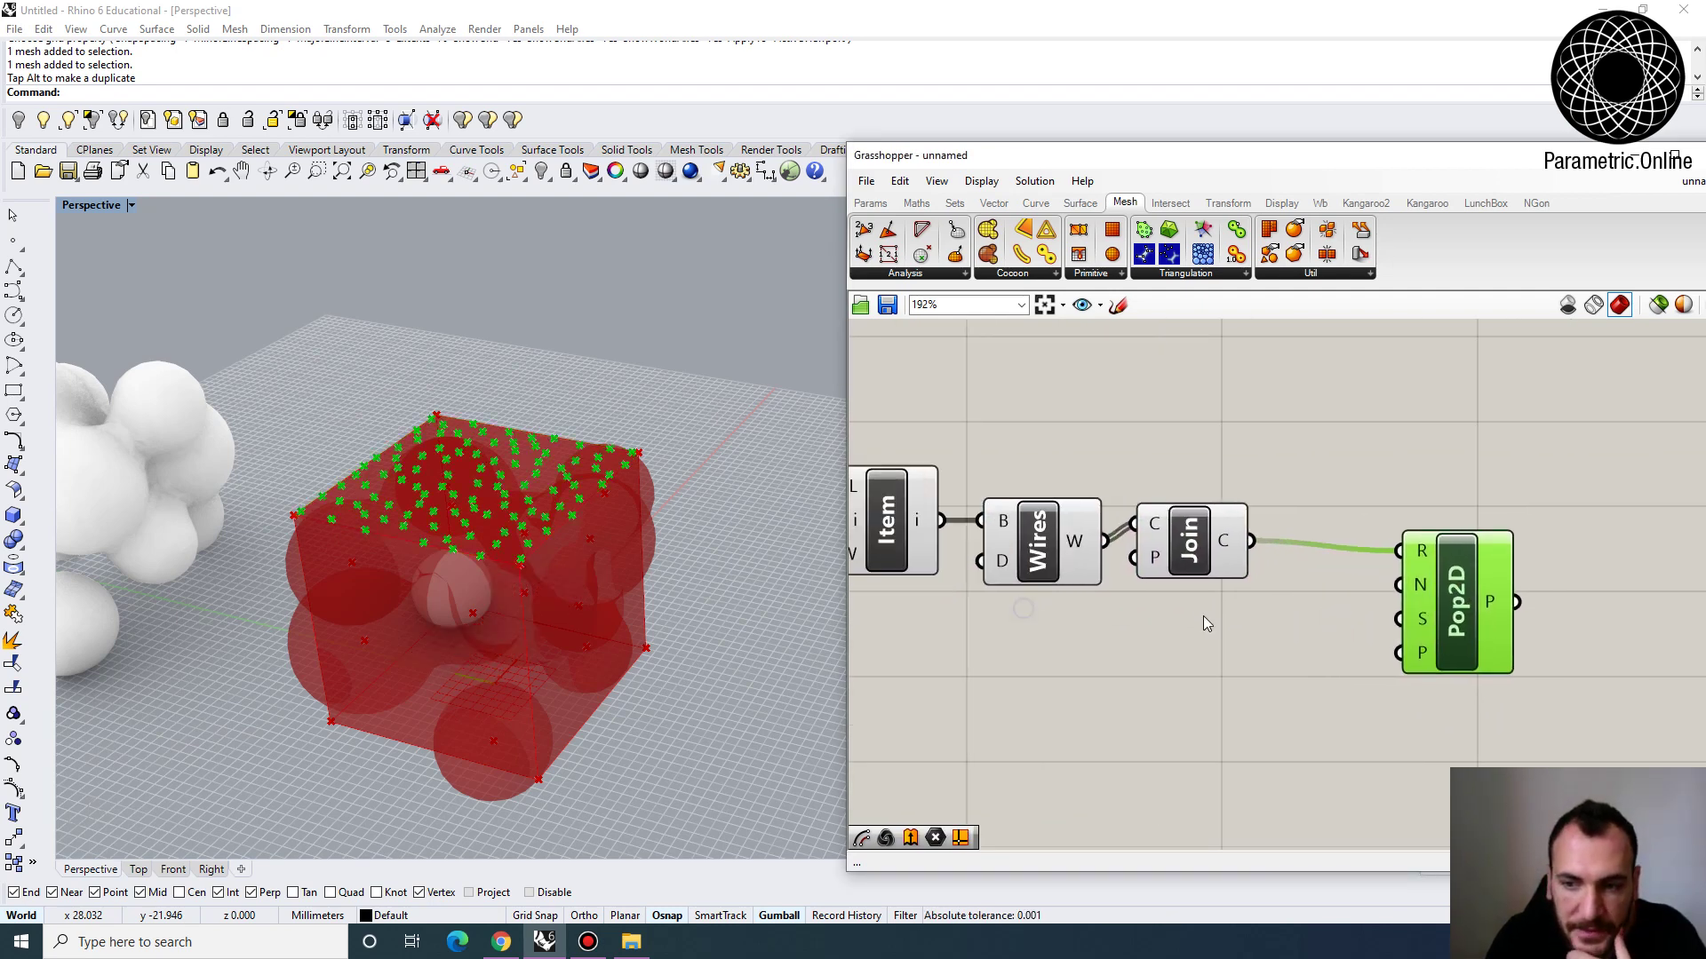
Create a number slider set to 5 and connect it to Populate 2D's Count input
double_click(1130, 656)
type("5")
key("Return")
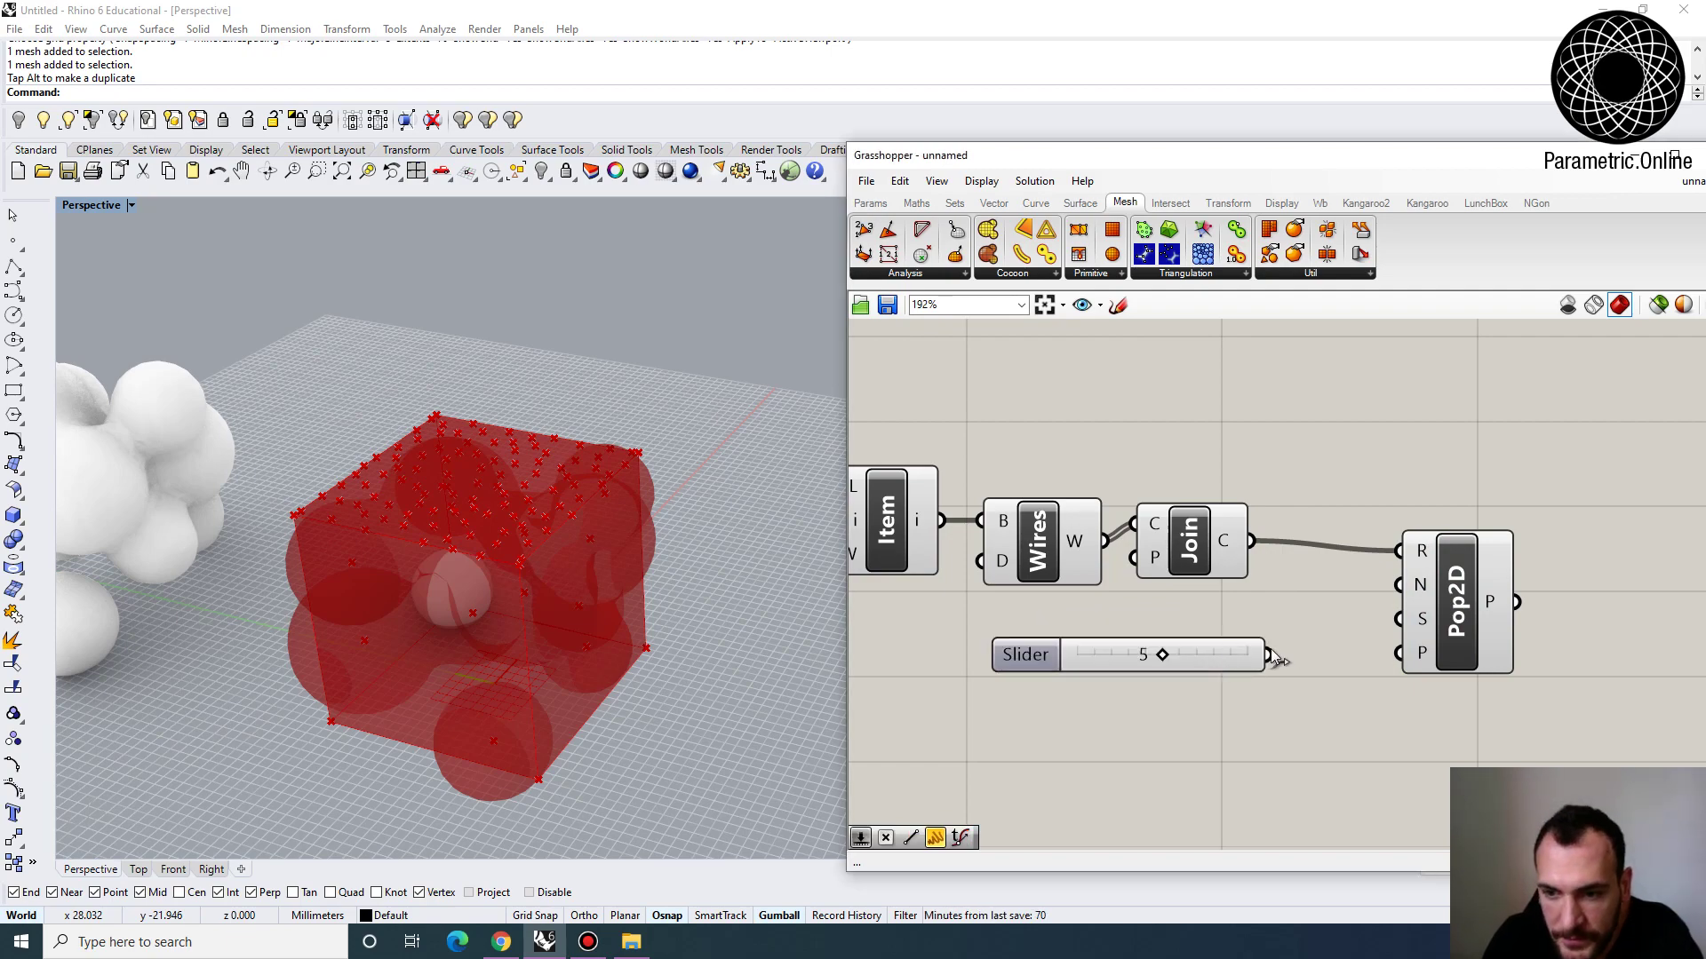
left_click_drag(1270, 657, 1458, 603)
right_click_drag(637, 533, 709, 507)
right_click_drag(1267, 583, 1311, 561)
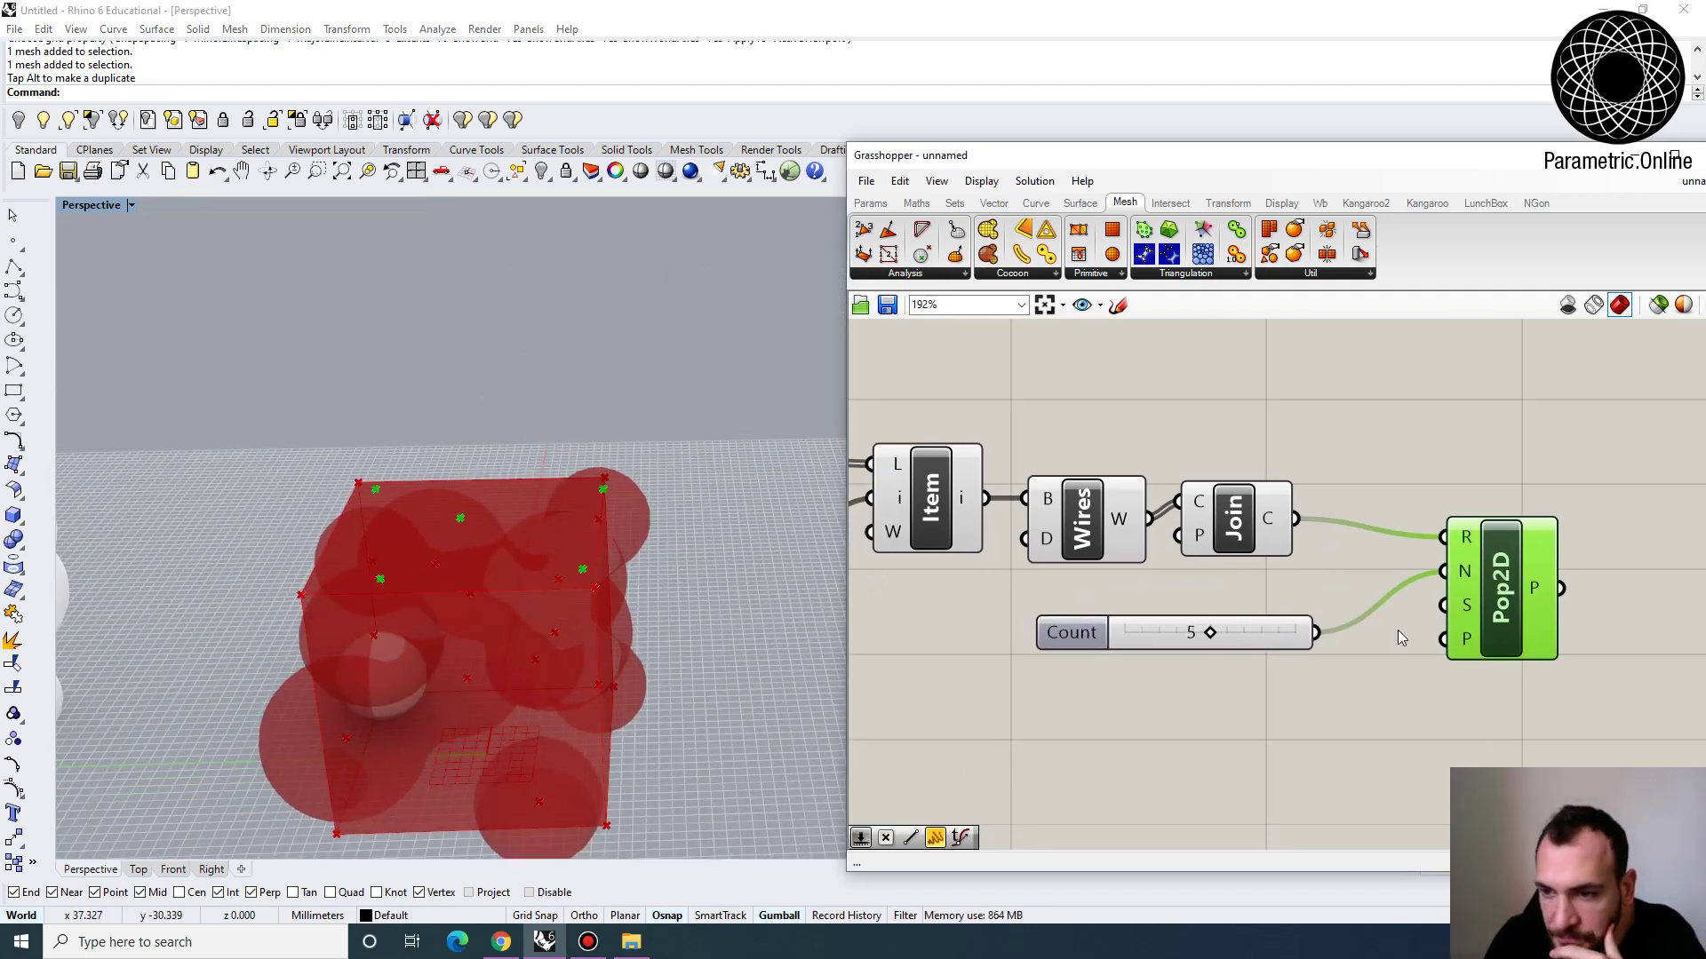
Create a number slider set to 10, connect it to Populate 2D's Seed input and place it under the Count slider
double_click(1219, 712)
type("10")
key("Return")
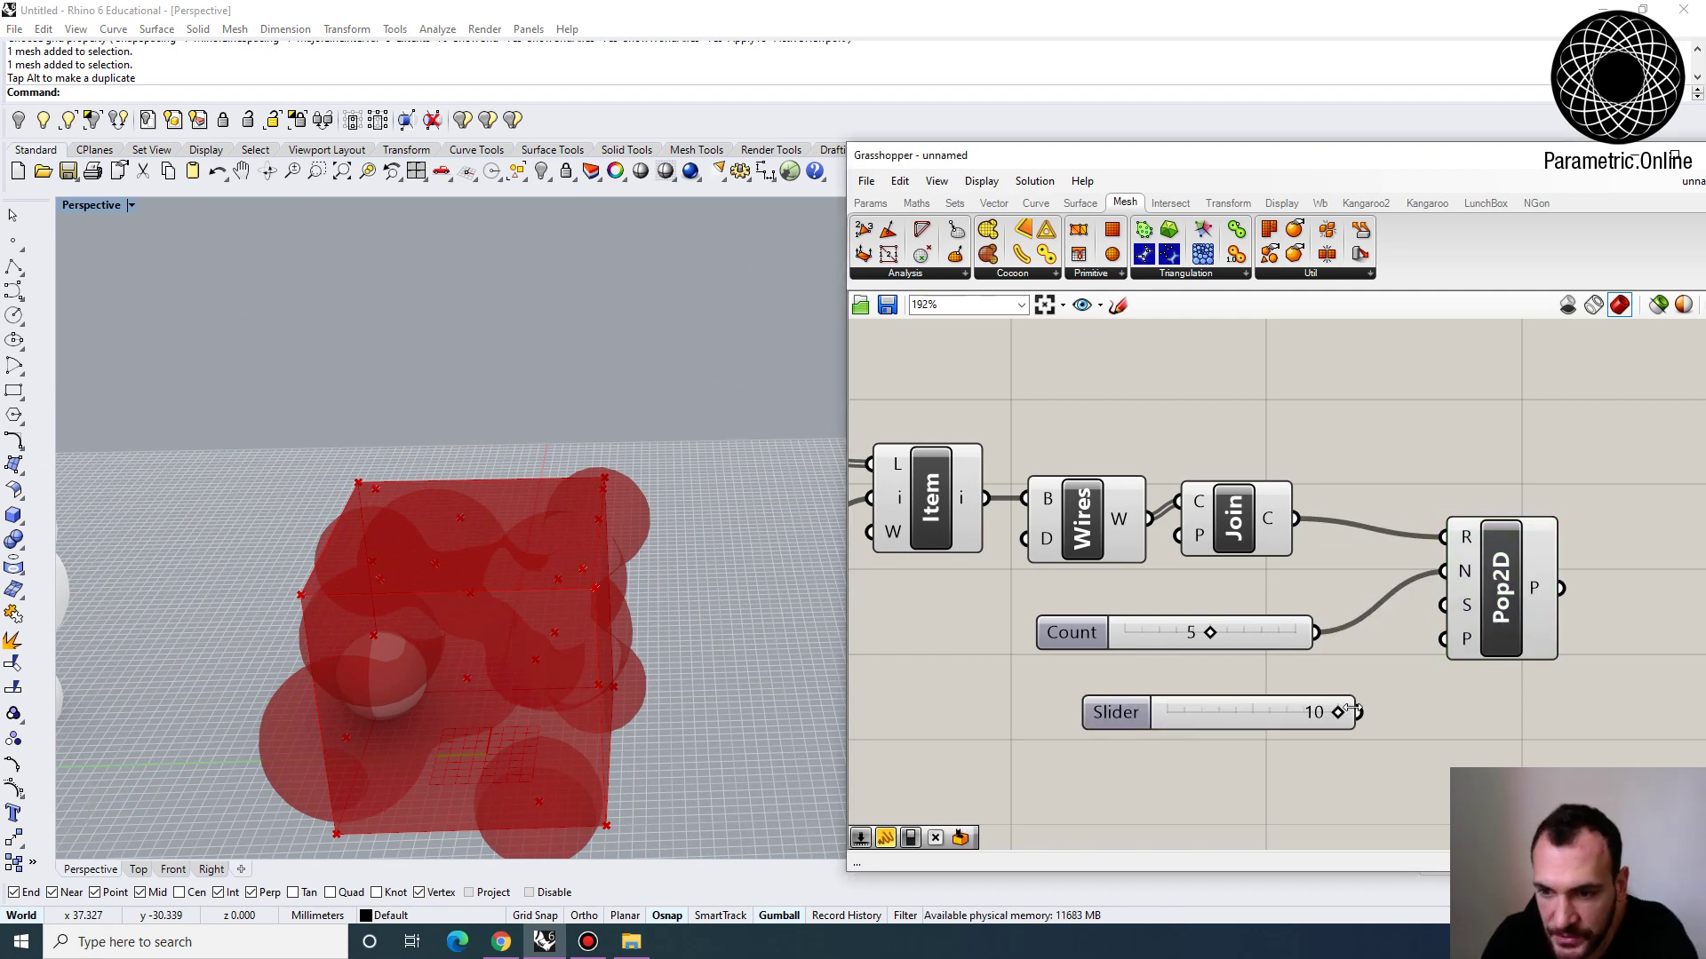
left_click(1473, 600)
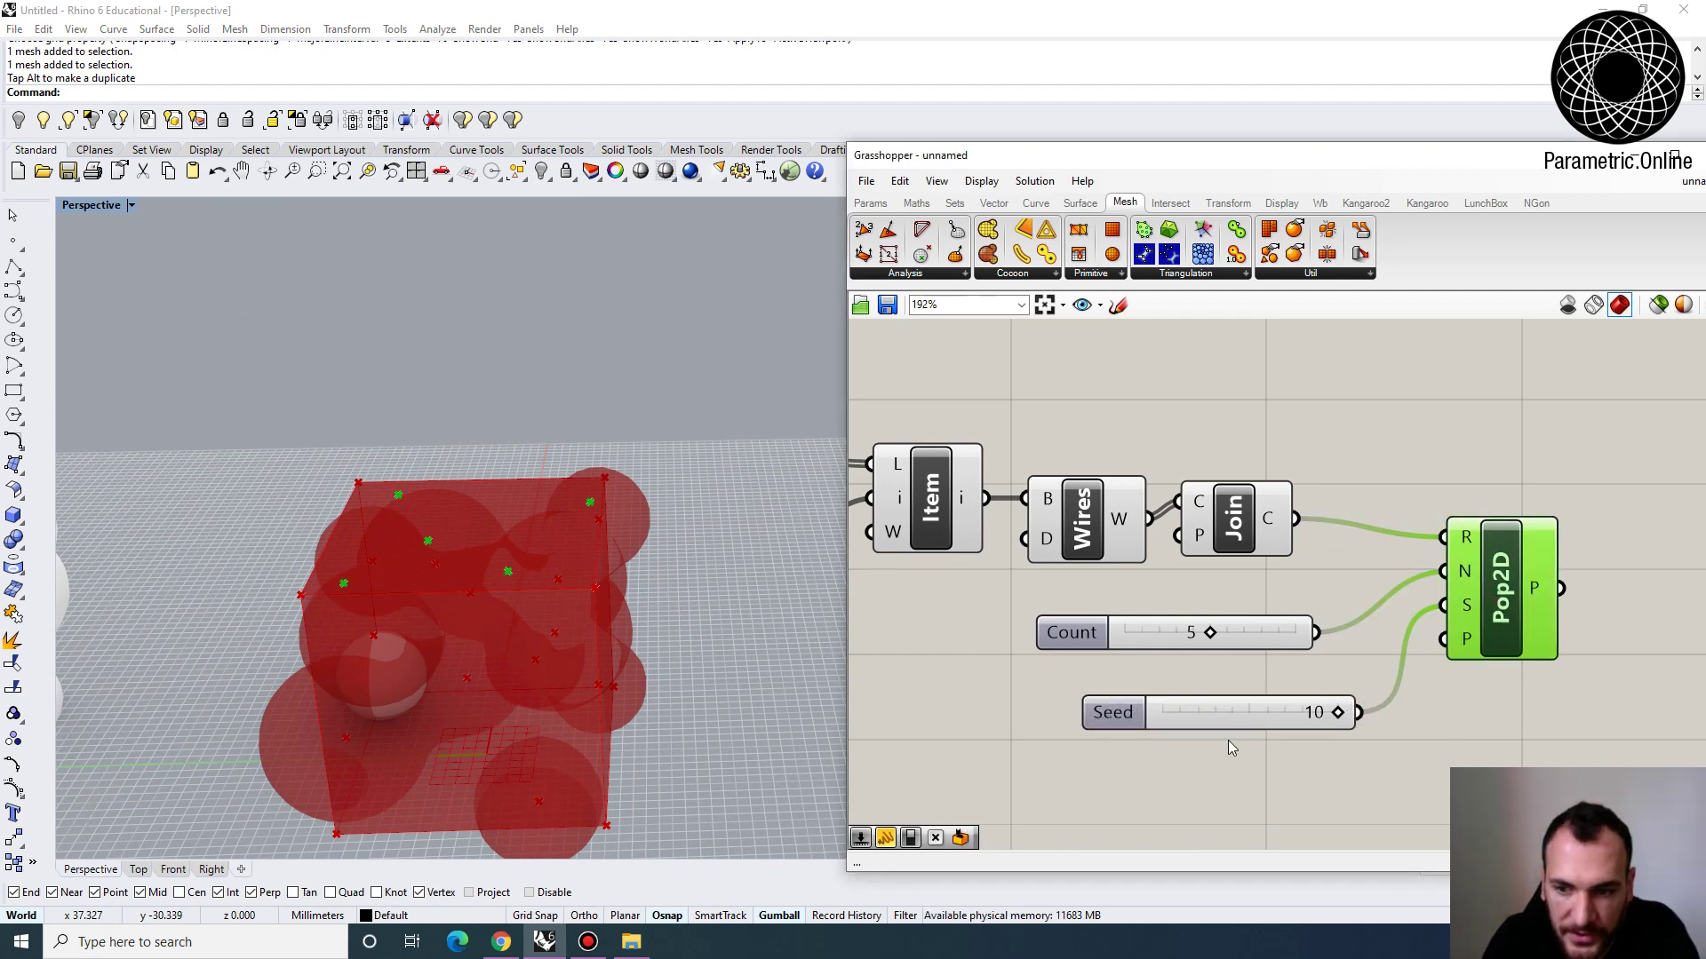
left_click_drag(1227, 709, 1186, 695)
left_click(1480, 585)
scroll(1372, 530, "down", 4)
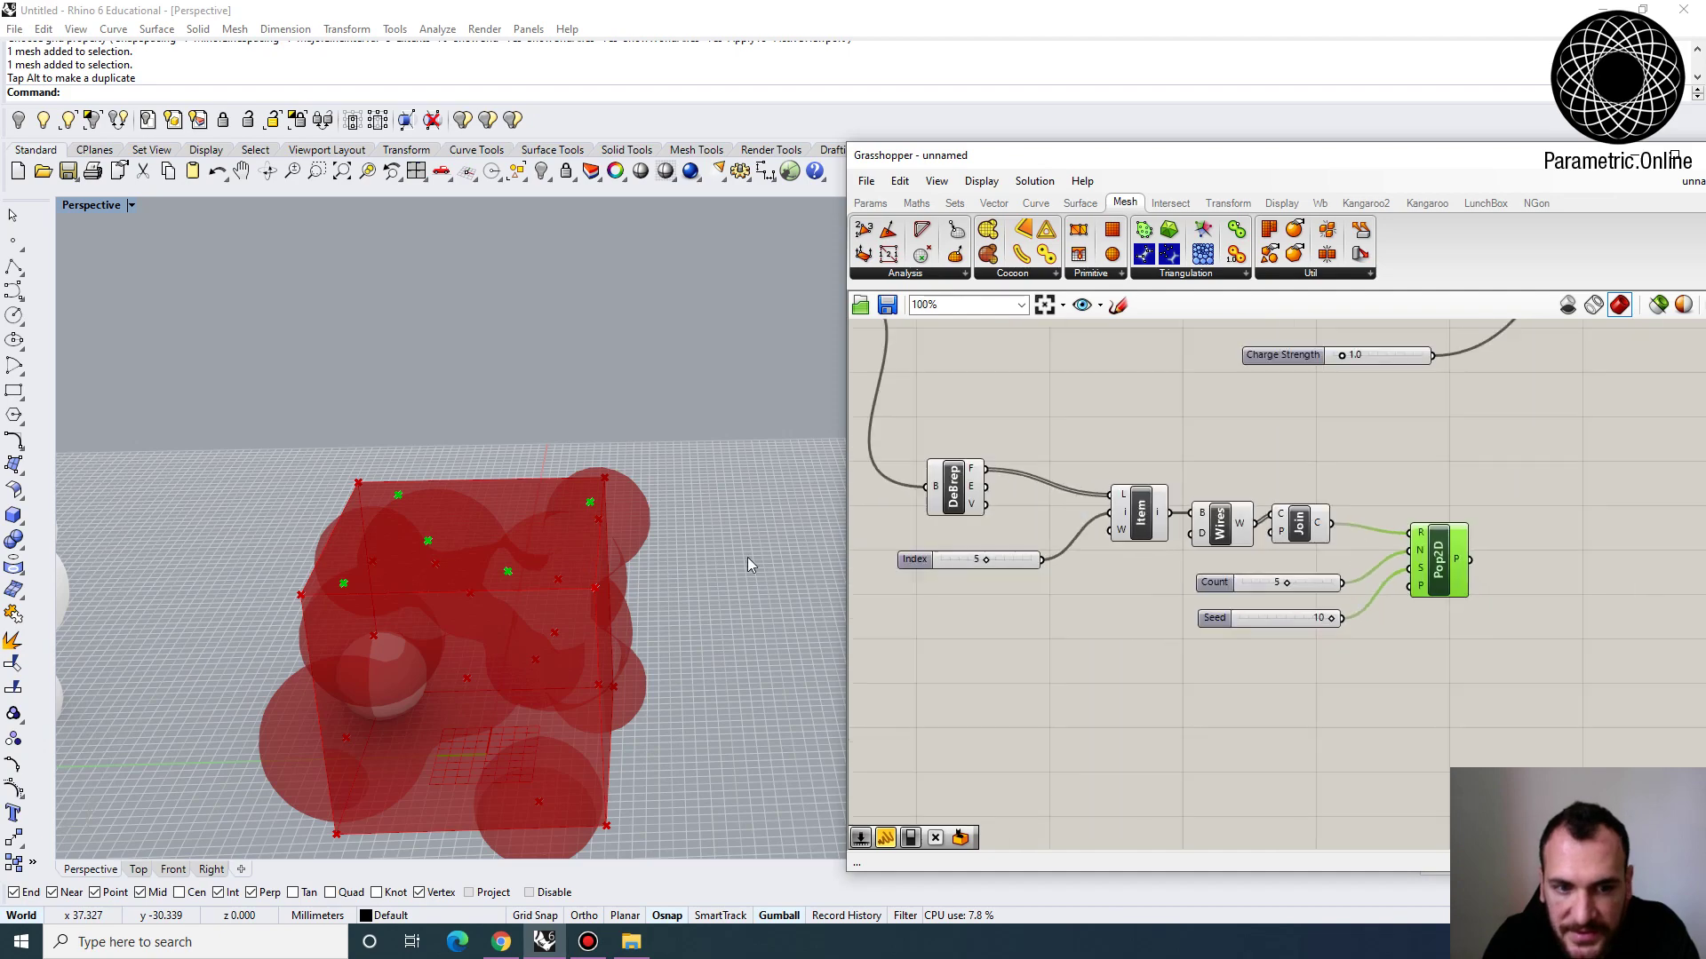
right_click_drag(568, 559, 657, 515)
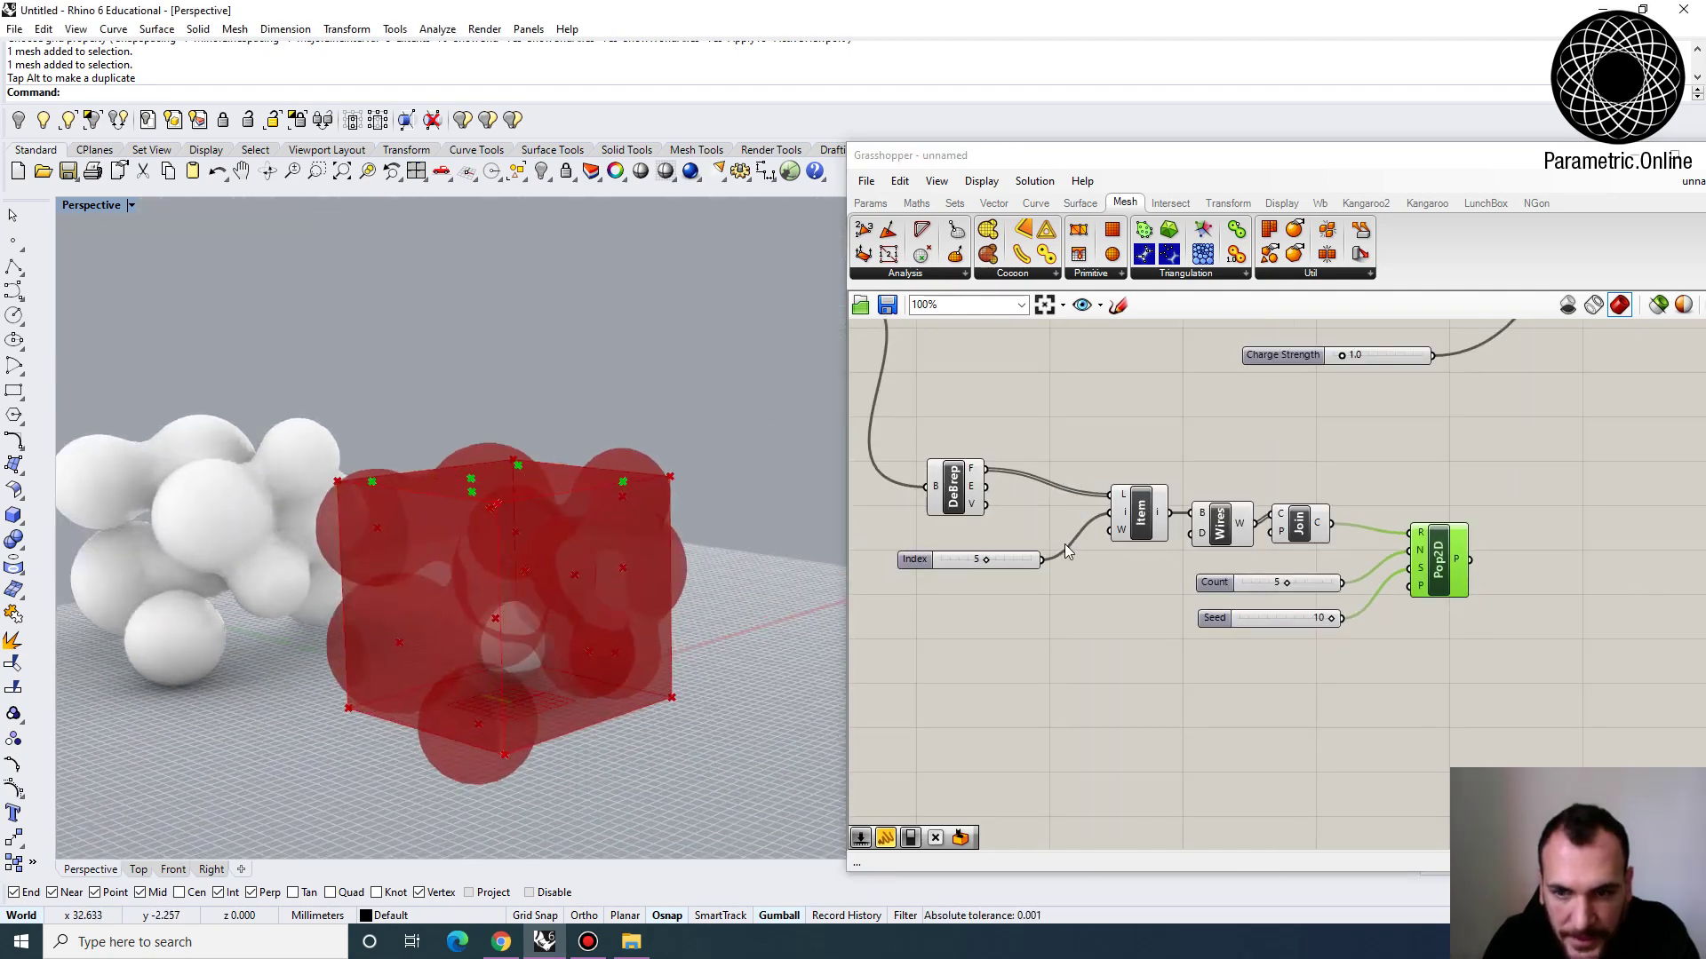
Duplicate the Index slider, List Item, Brep Wireframe, Join Curves and Populate 2D chain below the original
right_click_drag(1064, 544, 946, 471)
scroll(1105, 521, "up", 1)
scroll(1379, 538, "down", 2)
left_click_drag(1462, 625, 1421, 633)
left_click_drag(1447, 455, 1097, 531)
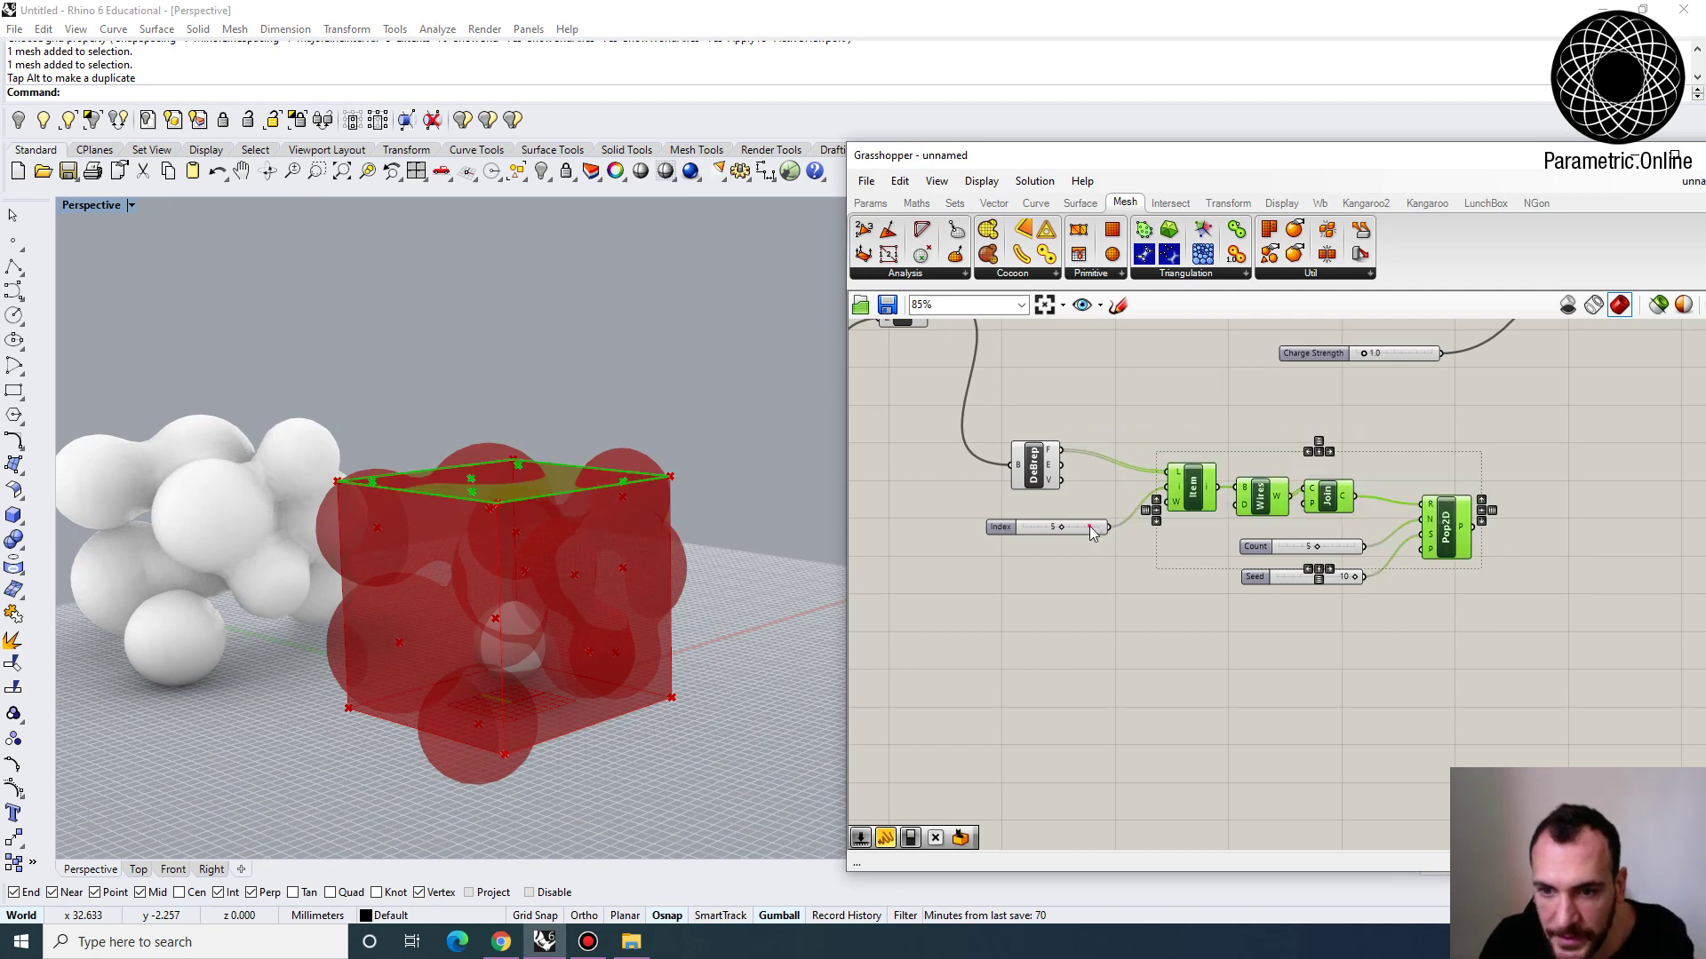
left_click_drag(1336, 503, 1337, 679, "alt")
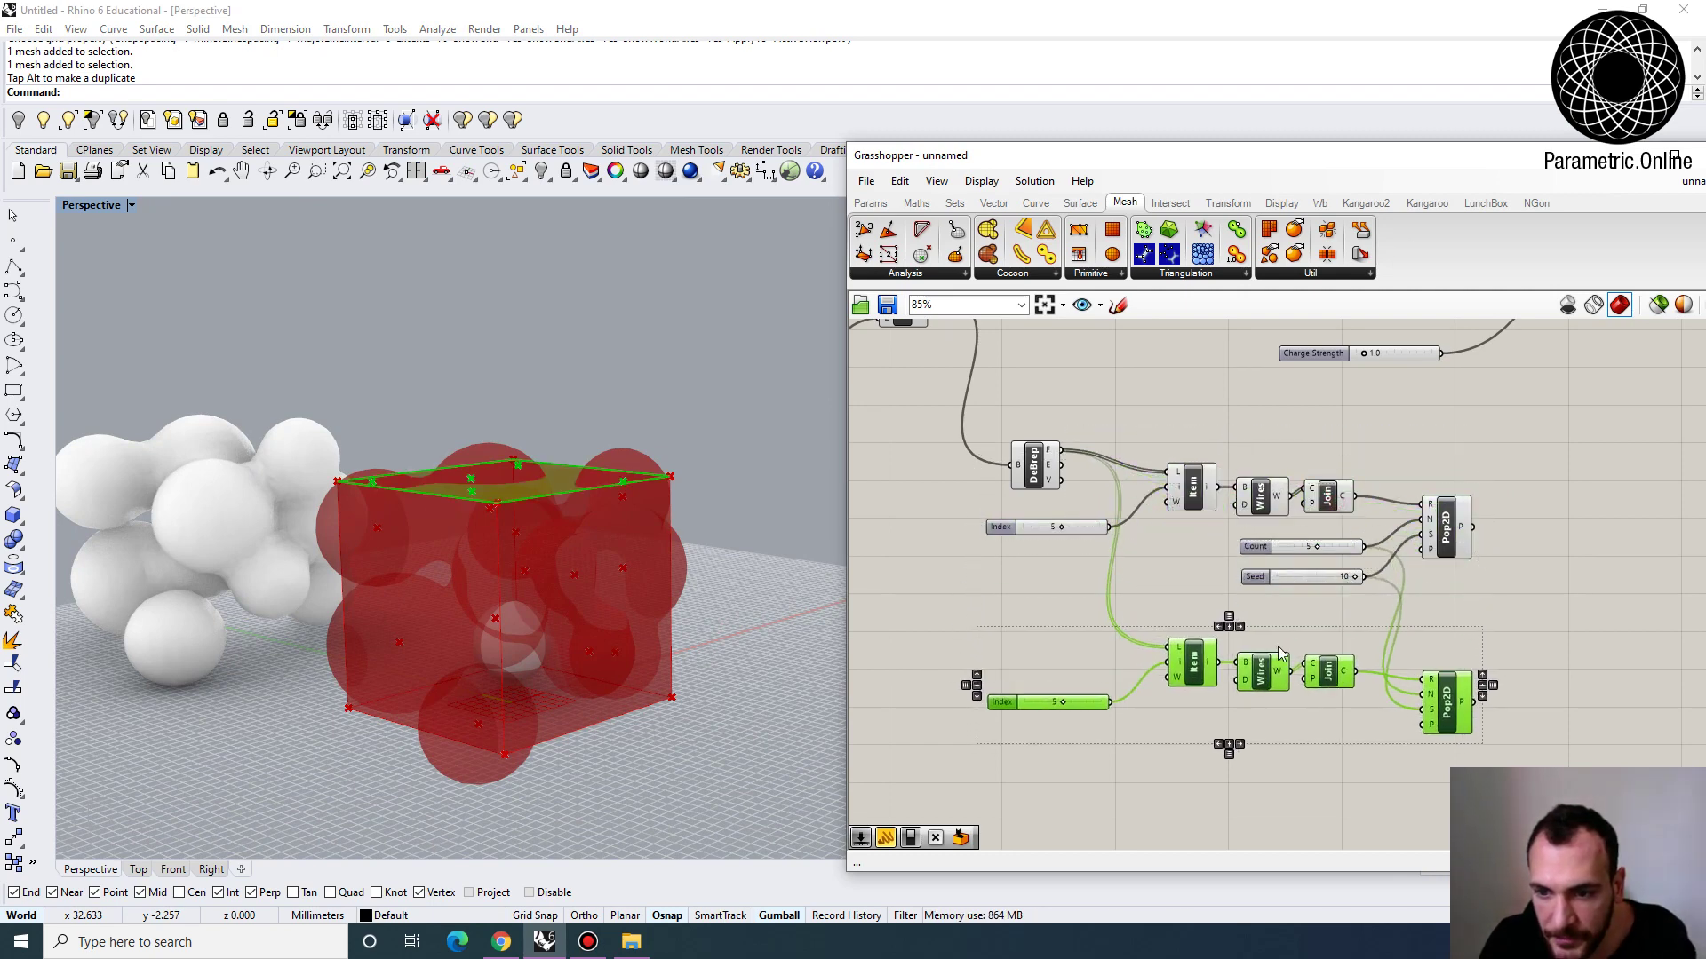
Set the duplicated Index slider to 4 to pick the box's bottom face, and move the lower Populate 2D up
left_click(1220, 625)
scroll(1155, 625, "up", 3)
left_click_drag(1011, 679, 983, 628)
left_click(1181, 621)
right_click_drag(702, 677, 466, 626)
right_click_drag(1298, 685, 1162, 653)
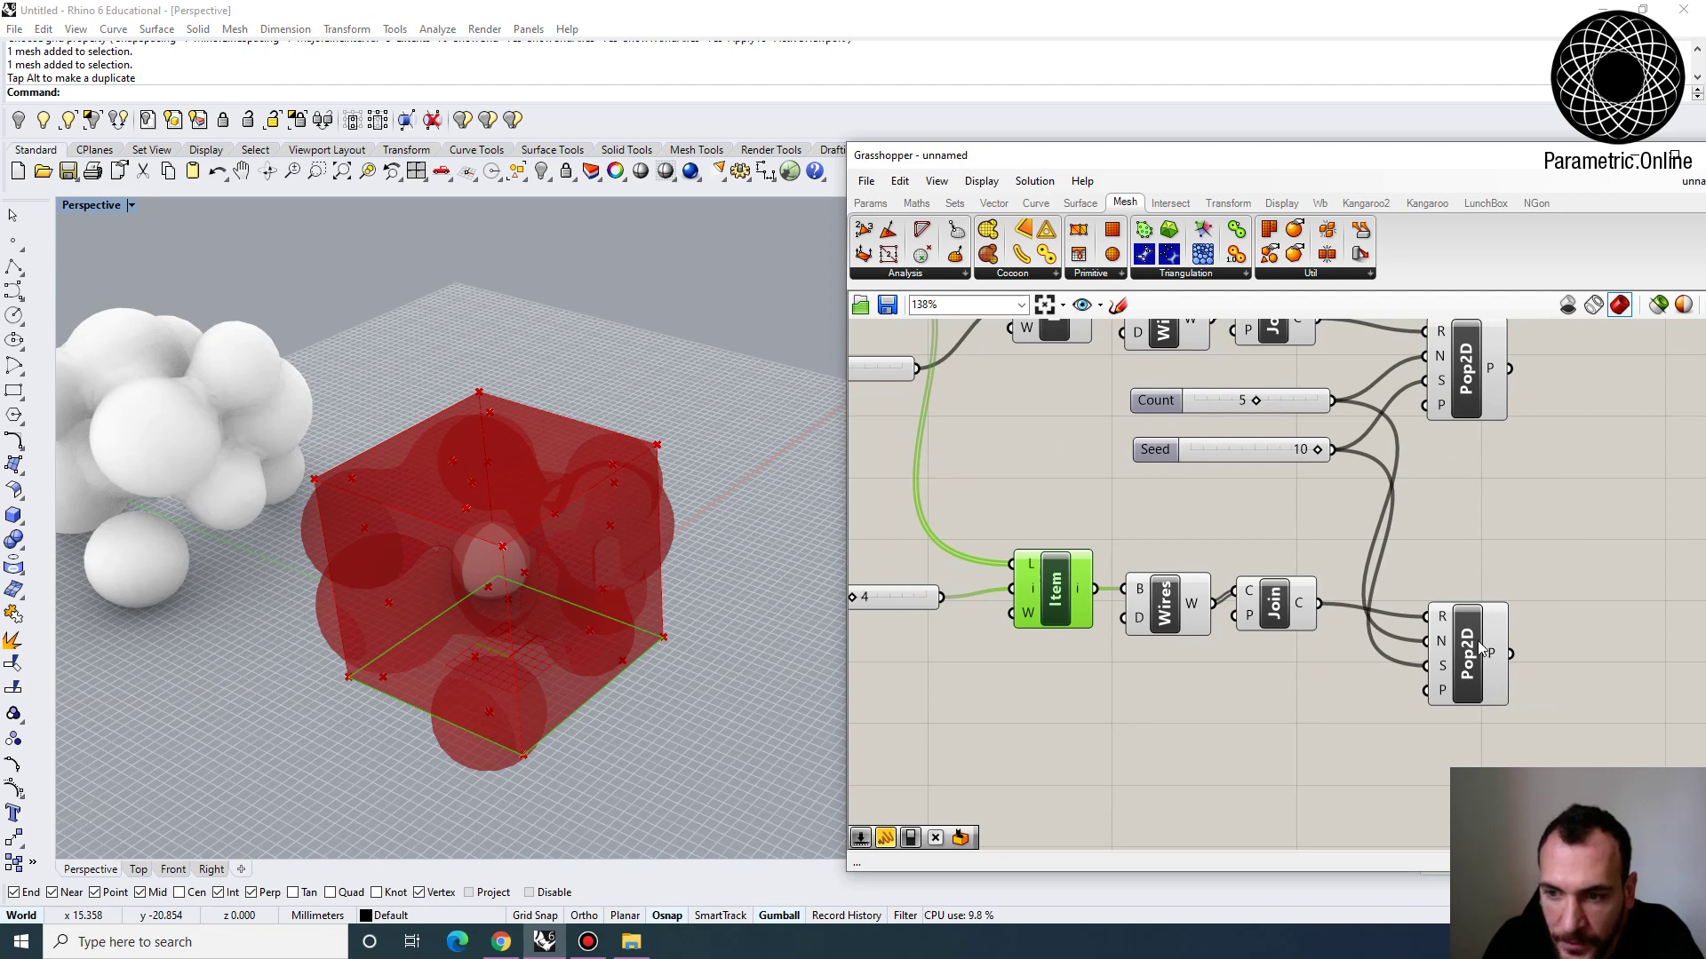
left_click_drag(1480, 649, 1479, 583)
Copy the Seed slider below the second chain, connect it to the lower Populate 2D's Seed input and set it to 3
right_click_drag(1344, 531, 1324, 587)
left_click_drag(1225, 503, 1173, 765)
key("ctrl+c")
key("ctrl+v")
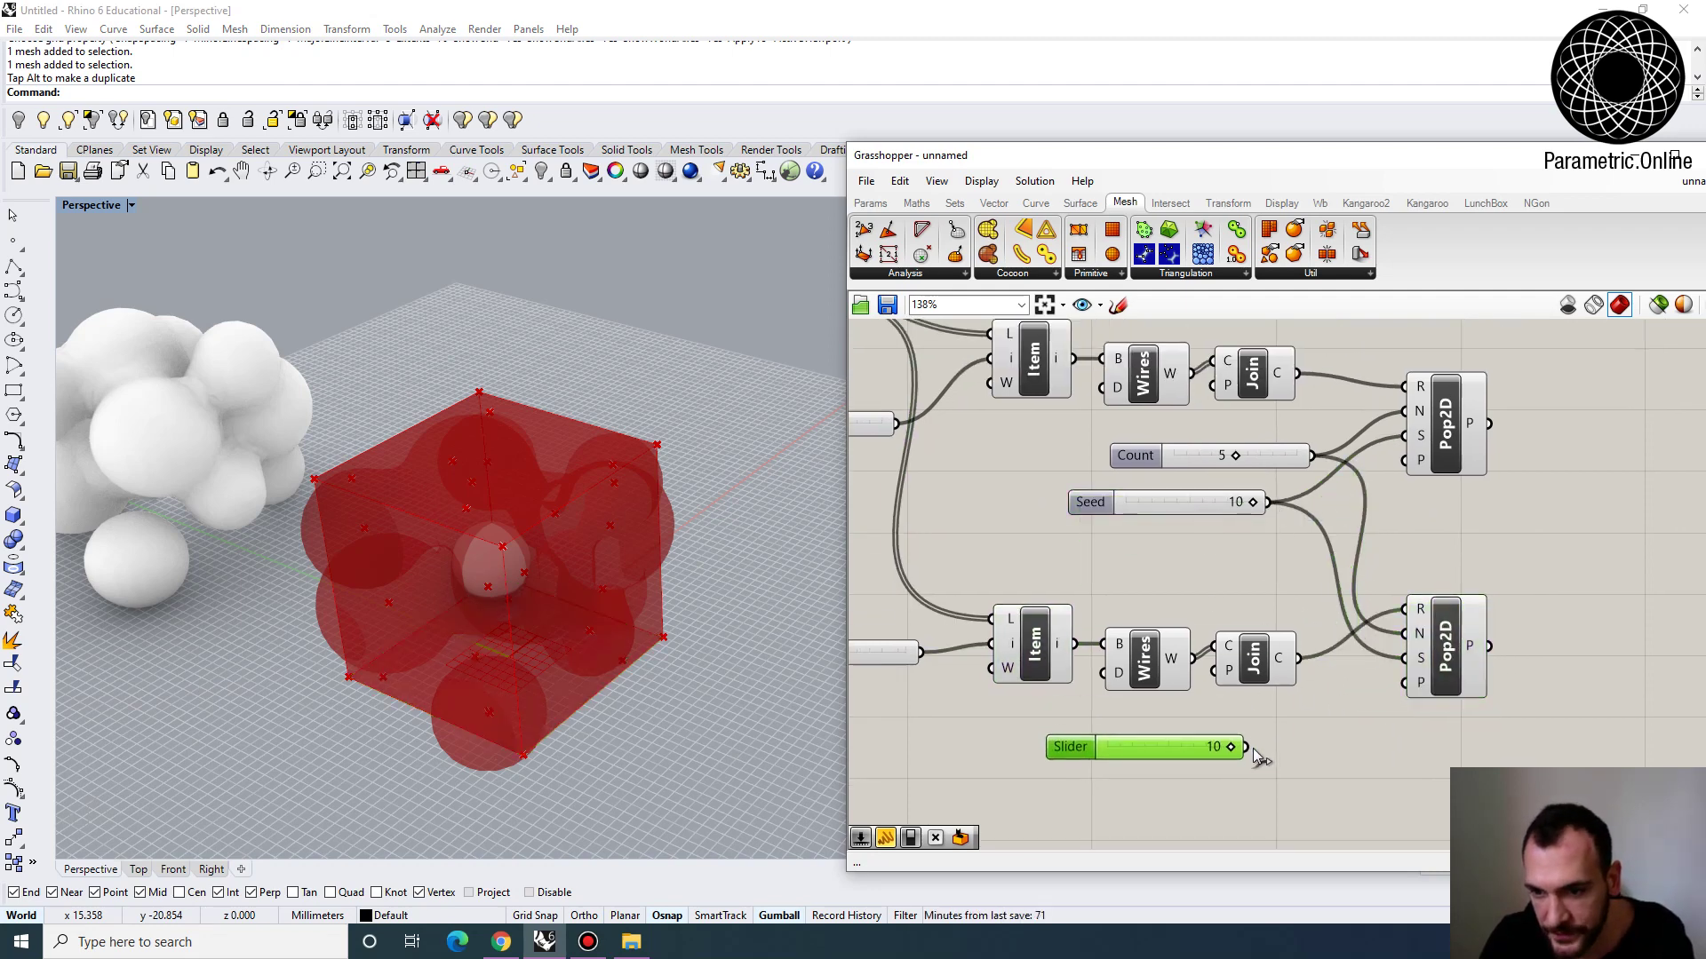
left_click_drag(1405, 677, 1406, 674)
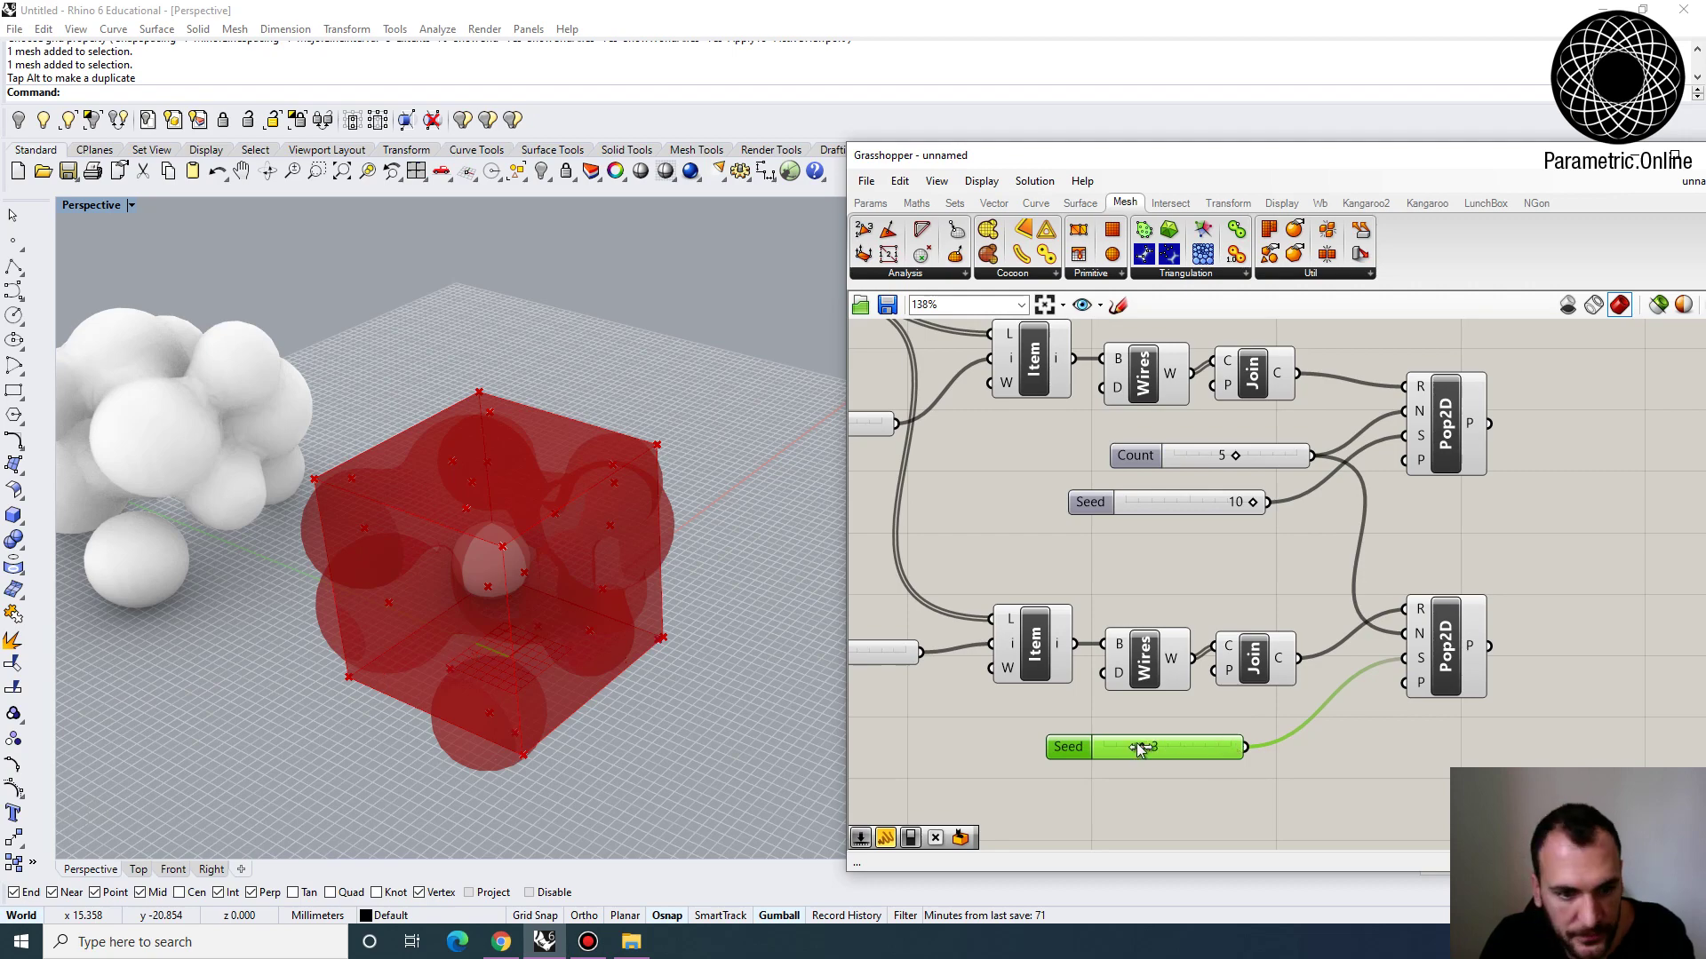
Examine the points of both Populate 2D components on the box faces, tidying the lower Seed slider's placement
right_click_drag(377, 781, 572, 674)
scroll(572, 675, "up", 2)
right_click_drag(396, 641, 420, 613)
right_click_drag(1033, 616, 909, 605)
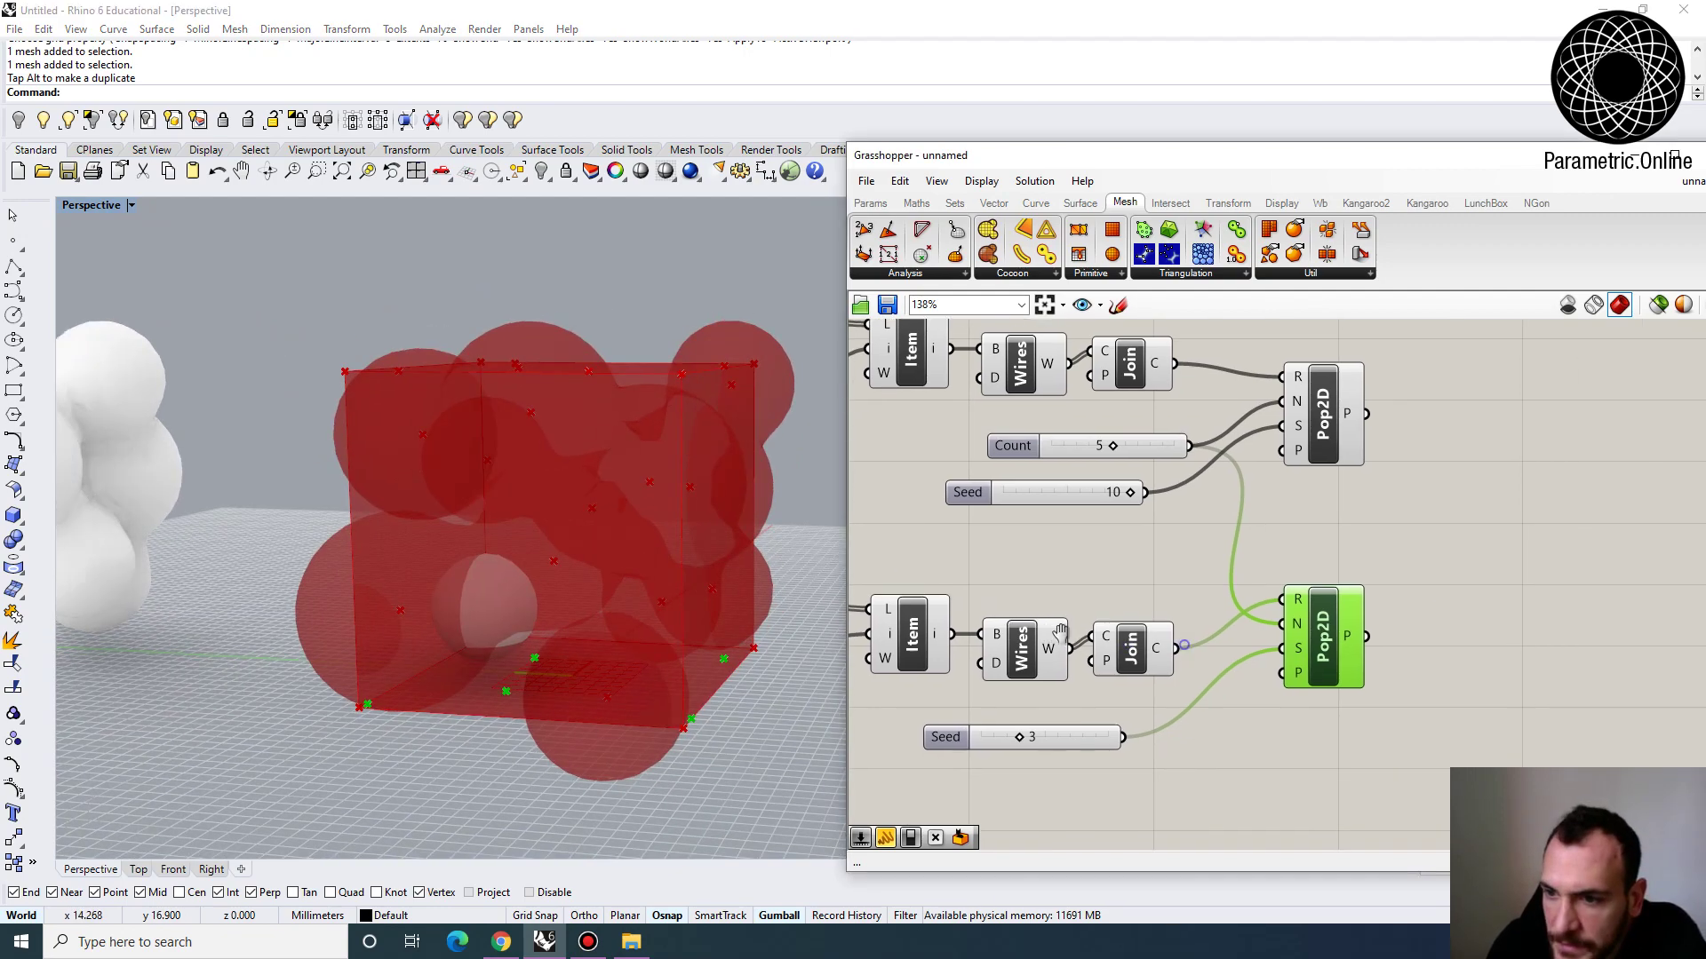
left_click_drag(1090, 743, 1119, 731)
left_click(1303, 637)
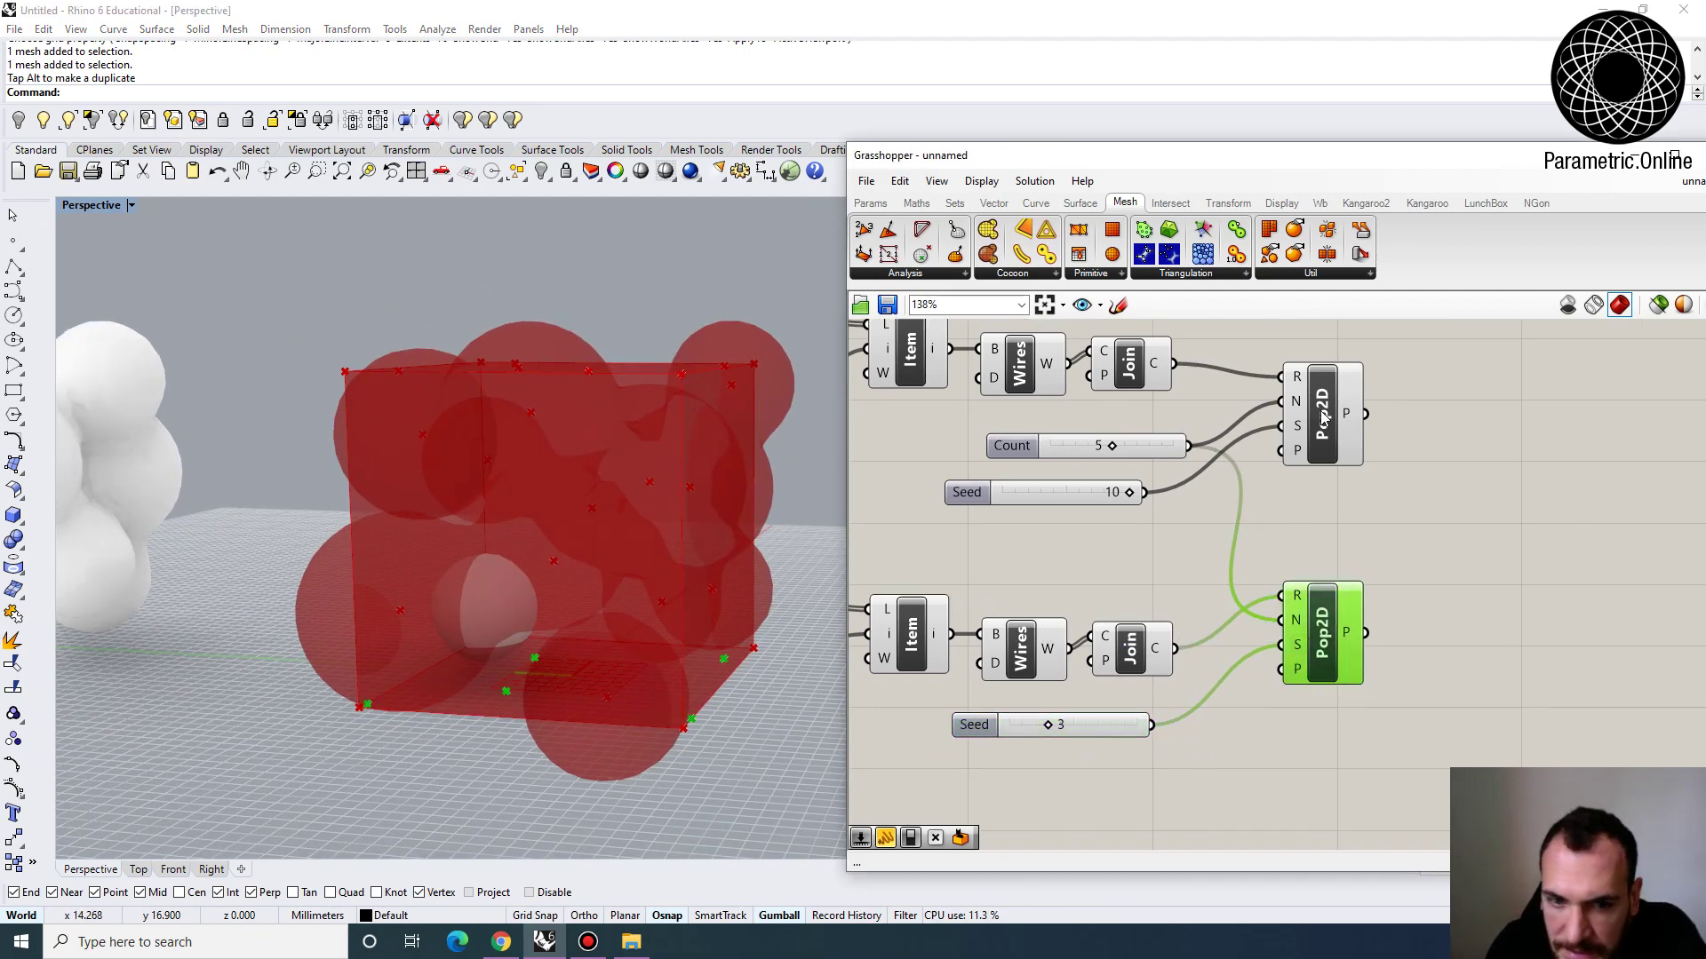
left_click(1323, 410)
right_click_drag(524, 507, 494, 622)
scroll(1305, 541, "down", 5)
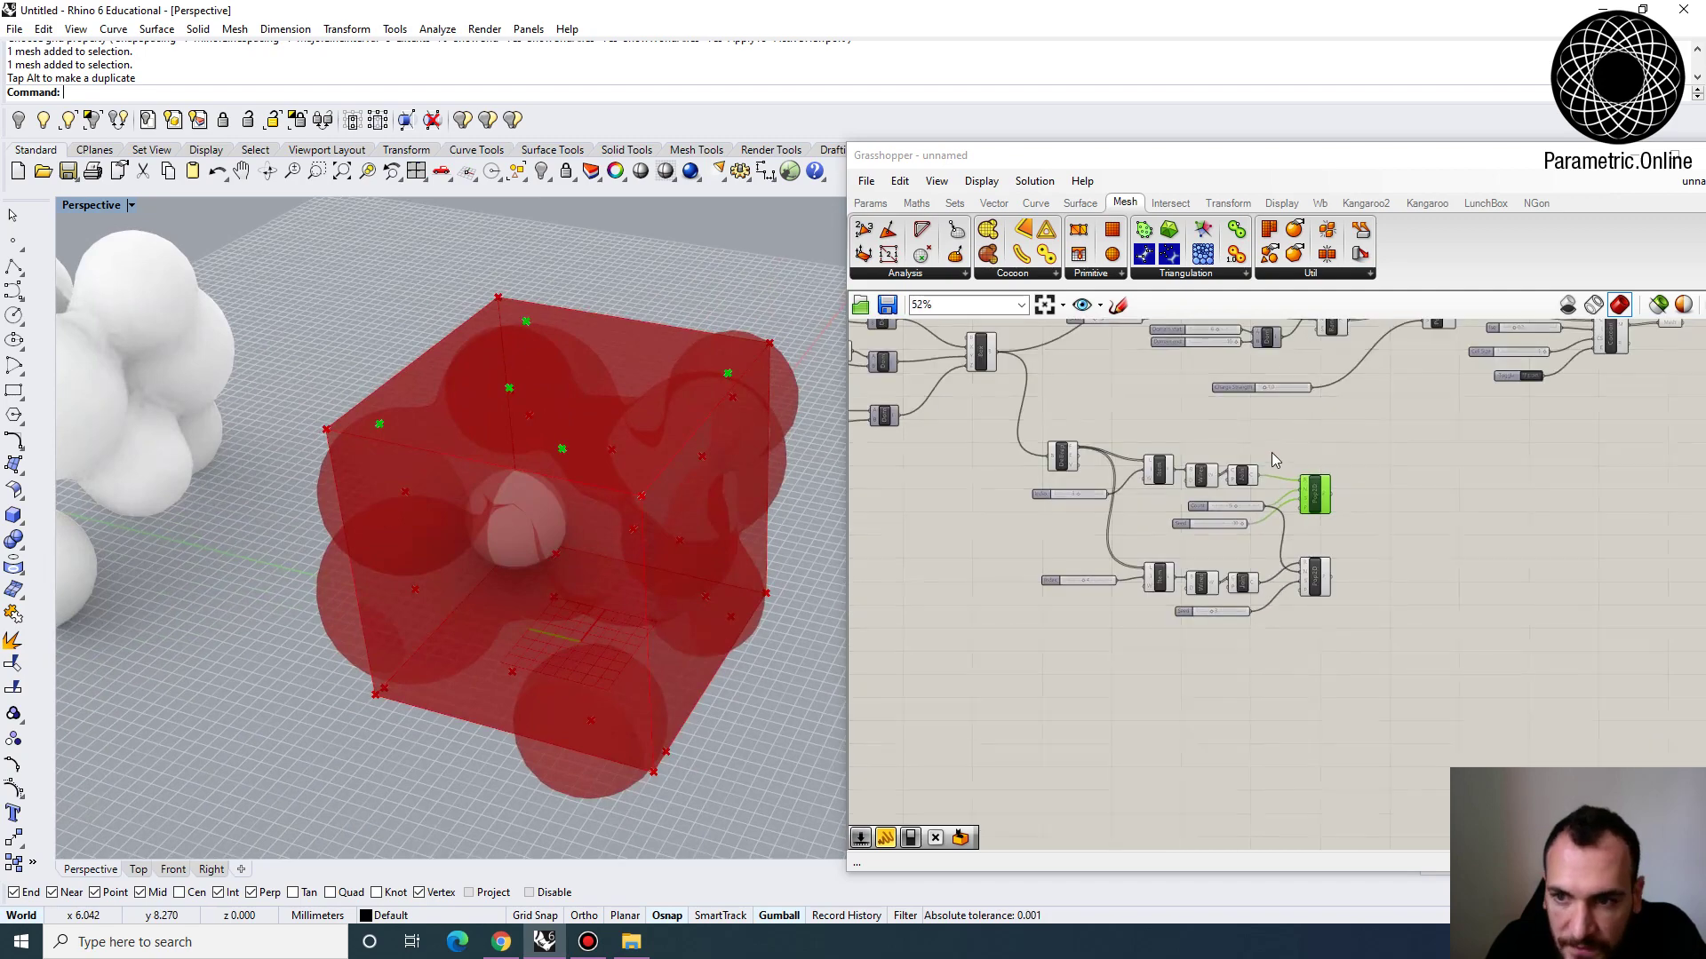
Disable the Populate 3D component feeding Point Charge
right_click_drag(1271, 451, 1221, 604)
scroll(1132, 418, "up", 4)
right_click(1206, 437)
left_click(1252, 492)
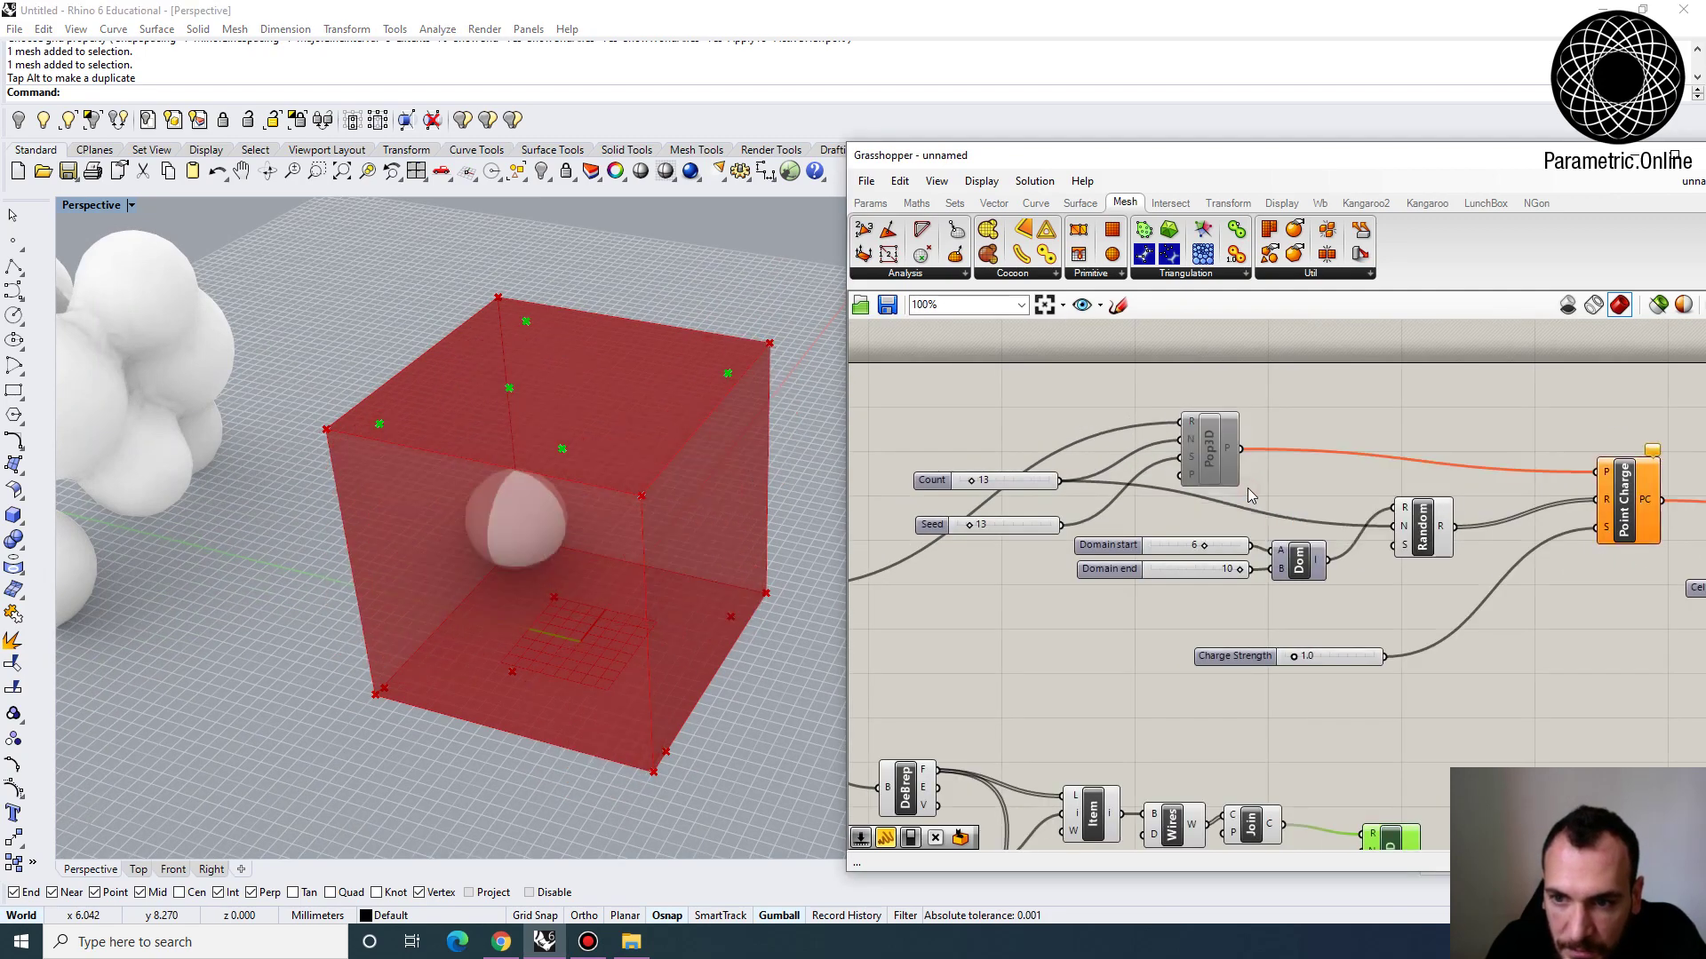
Delete the baked sphere mesh located inside the box in the Rhino viewport
right_click_drag(675, 569, 796, 574)
left_click(533, 600)
scroll(542, 588, "down", 4)
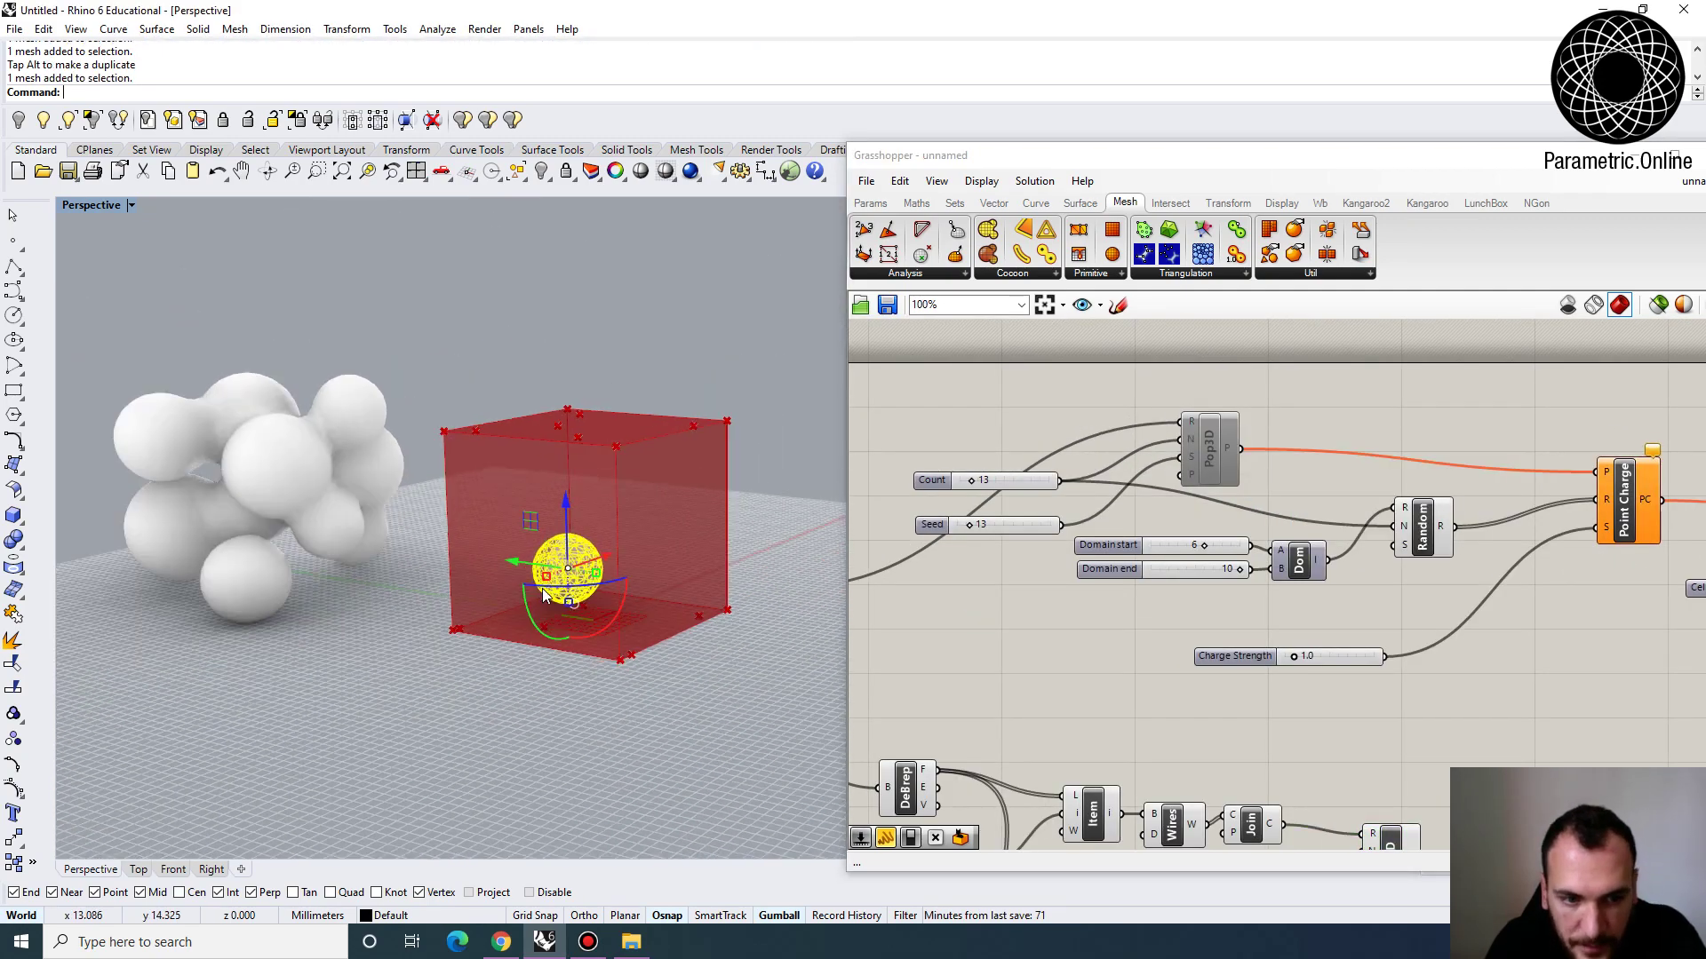
key("Delete")
right_click_drag(795, 664, 804, 733)
Add a Line component and connect the points of the two Populate 2D components to its A and B inputs
right_click_drag(1089, 678, 848, 462)
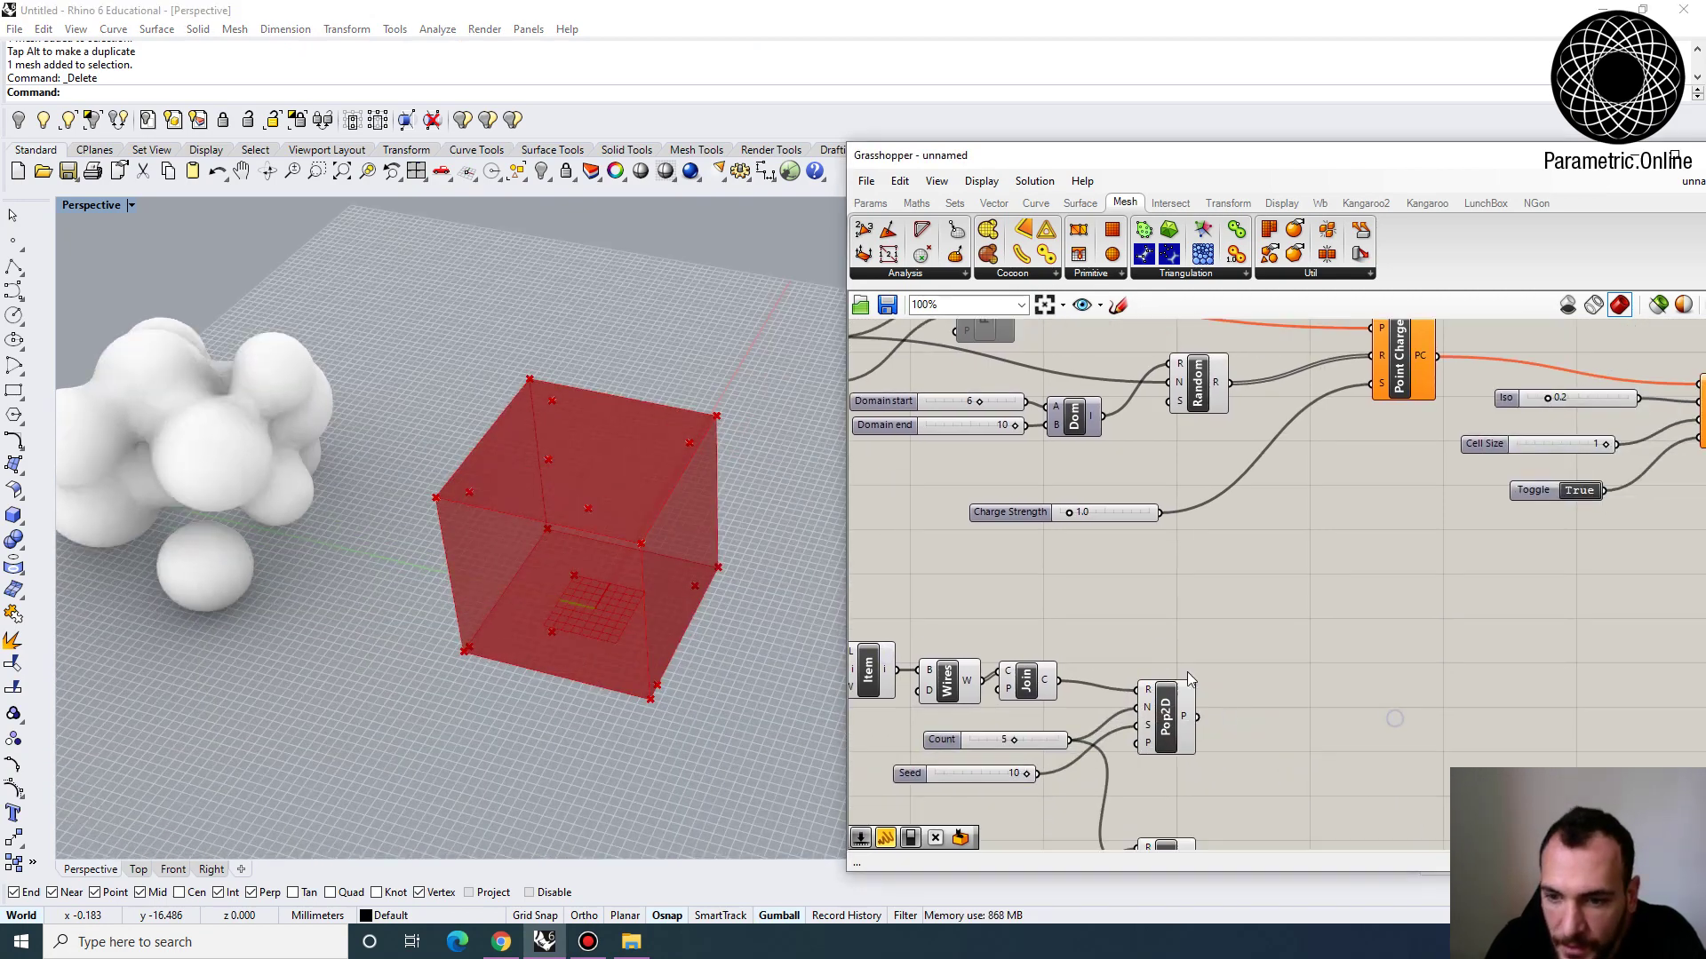
right_click_drag(1393, 715, 1417, 547)
left_click_drag(1369, 780, 1176, 526)
right_click_drag(669, 591, 609, 475)
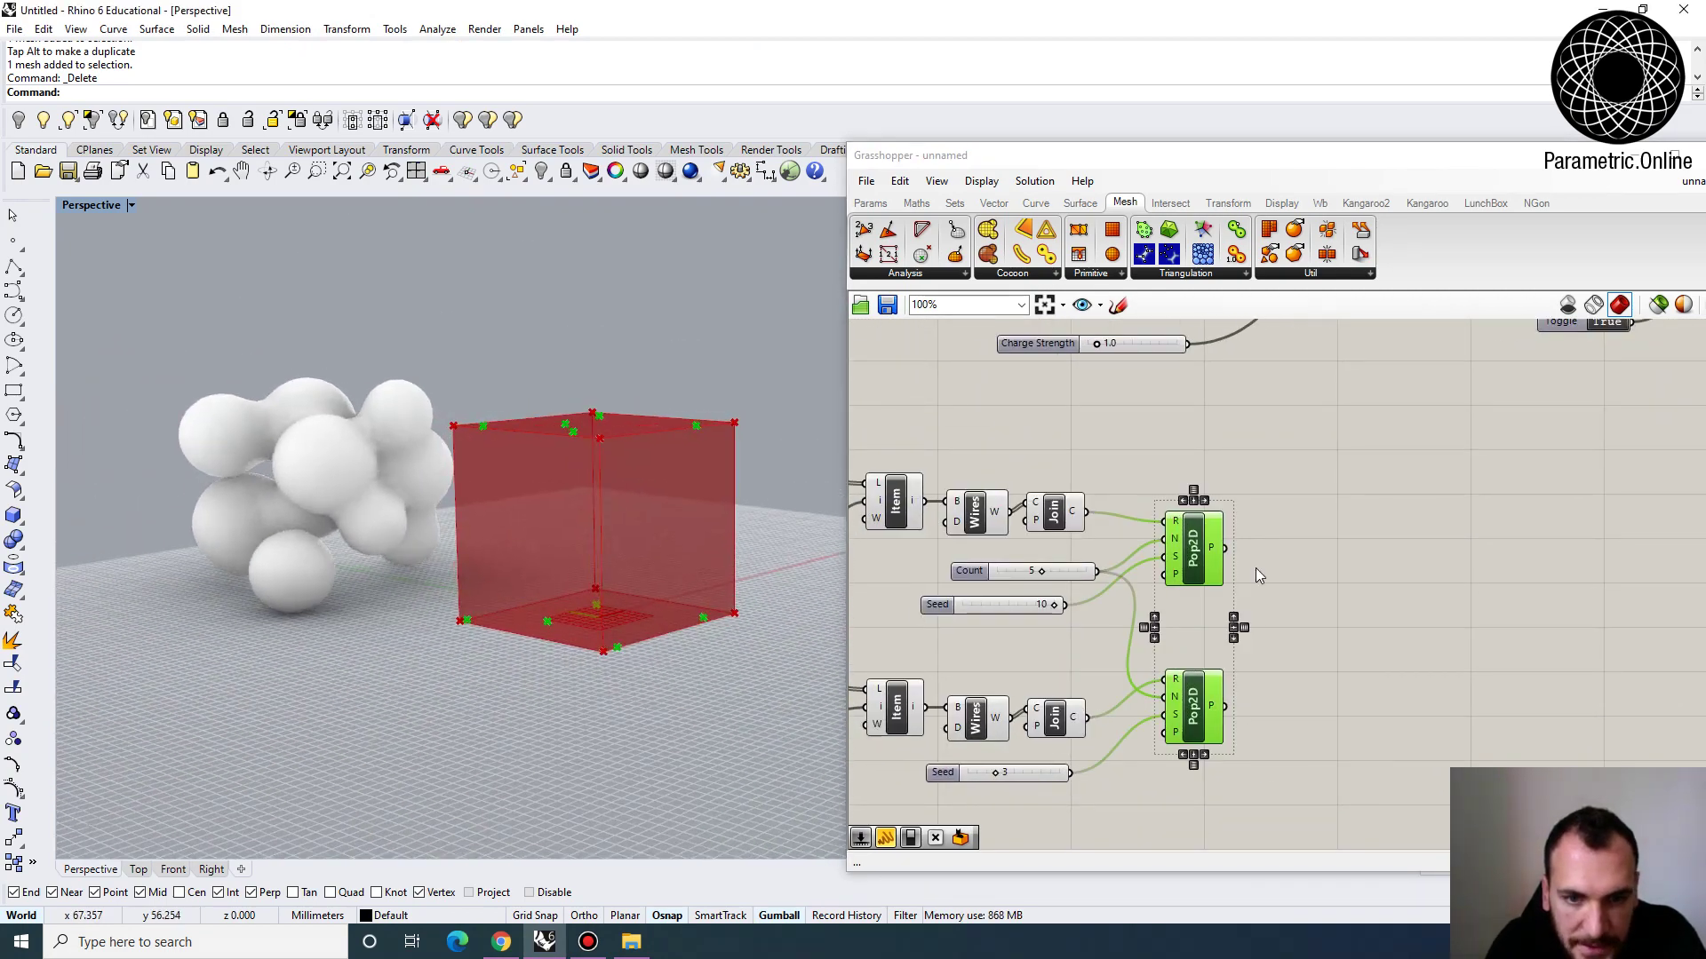
right_click_drag(1320, 598, 1256, 592)
double_click(1256, 592)
type("line")
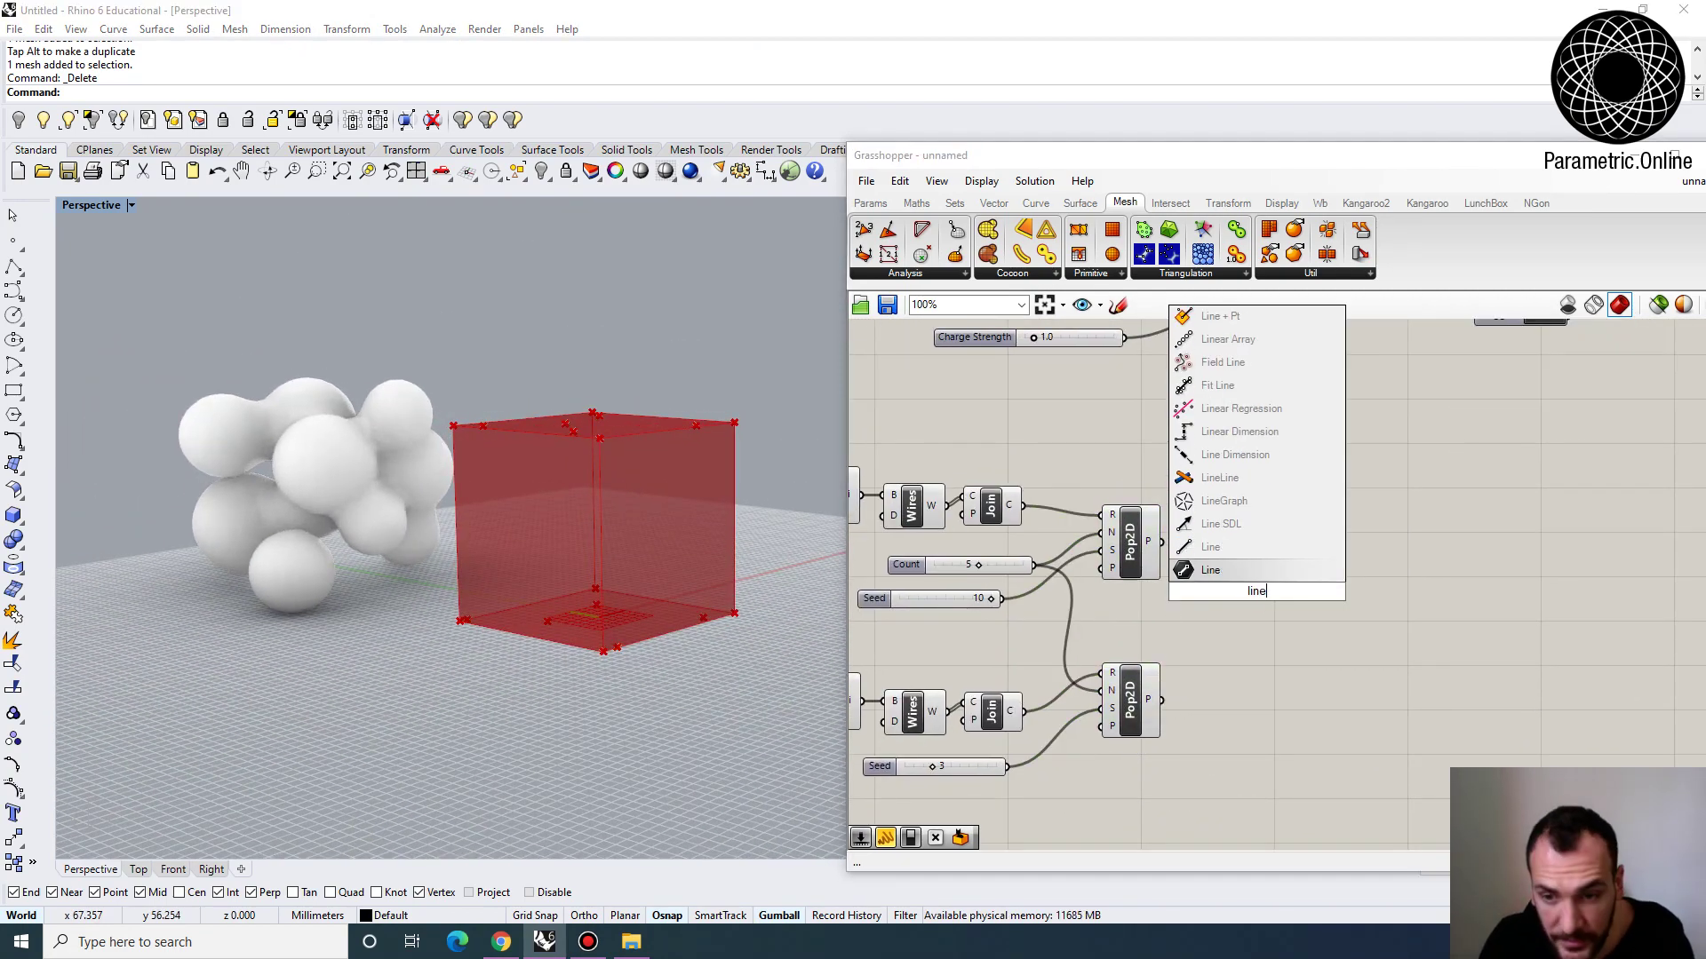
left_click(1186, 568)
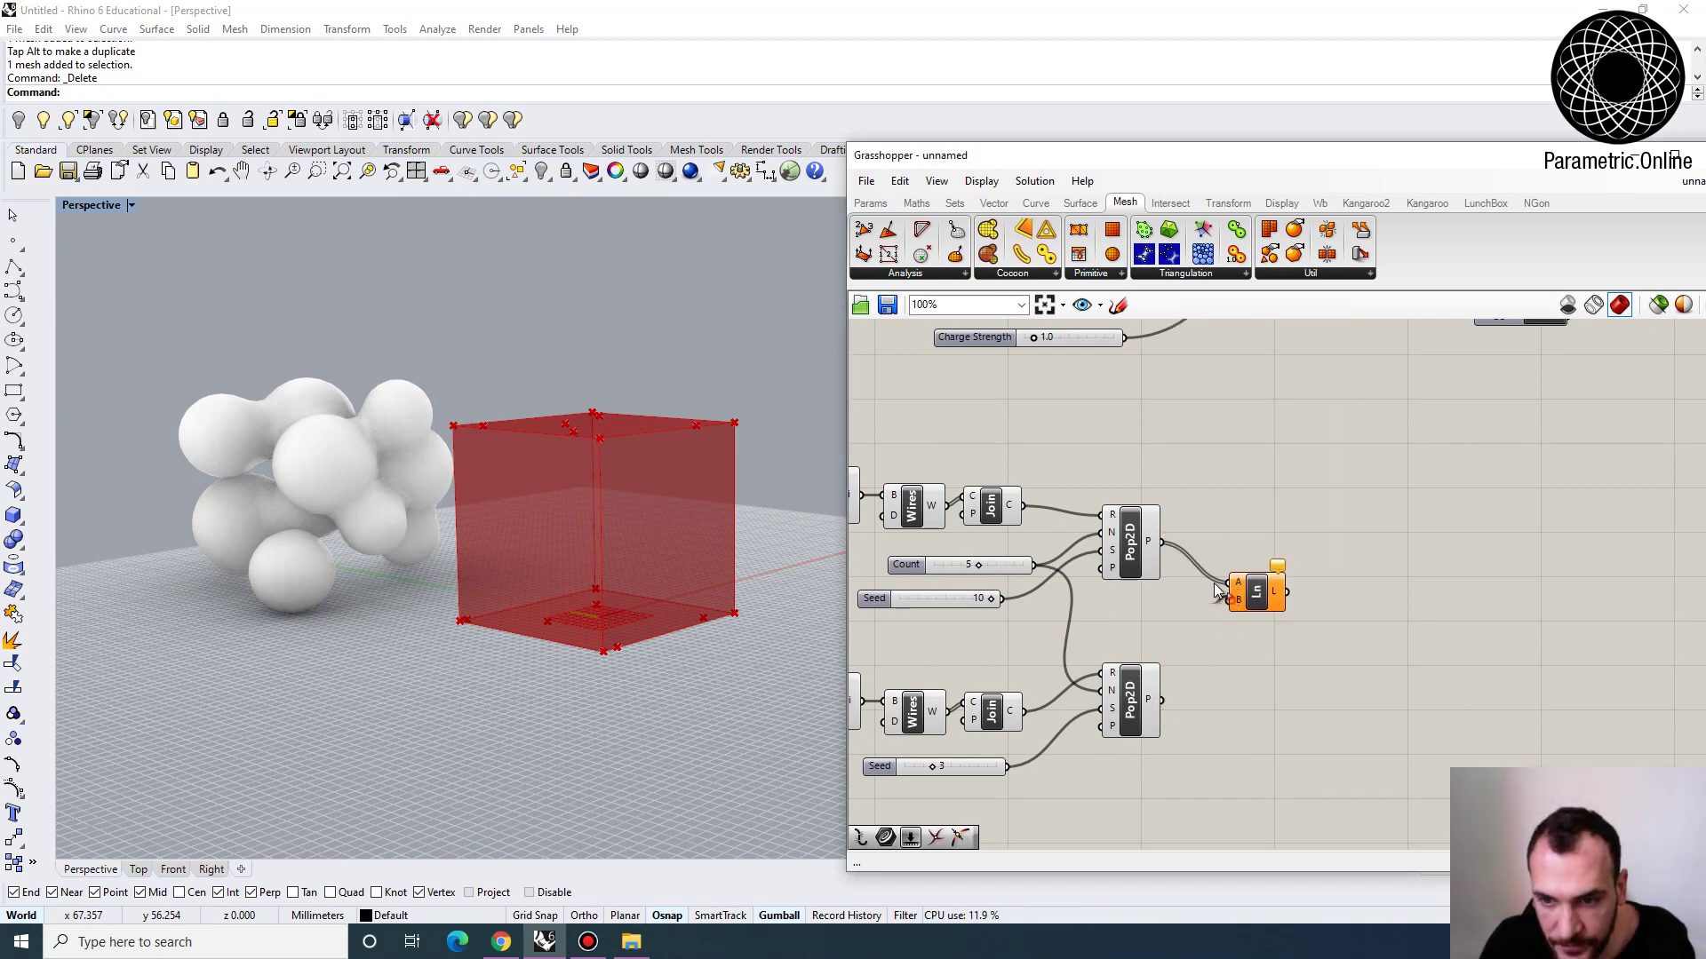
left_click_drag(1260, 597, 1264, 596)
scroll(637, 565, "up", 5)
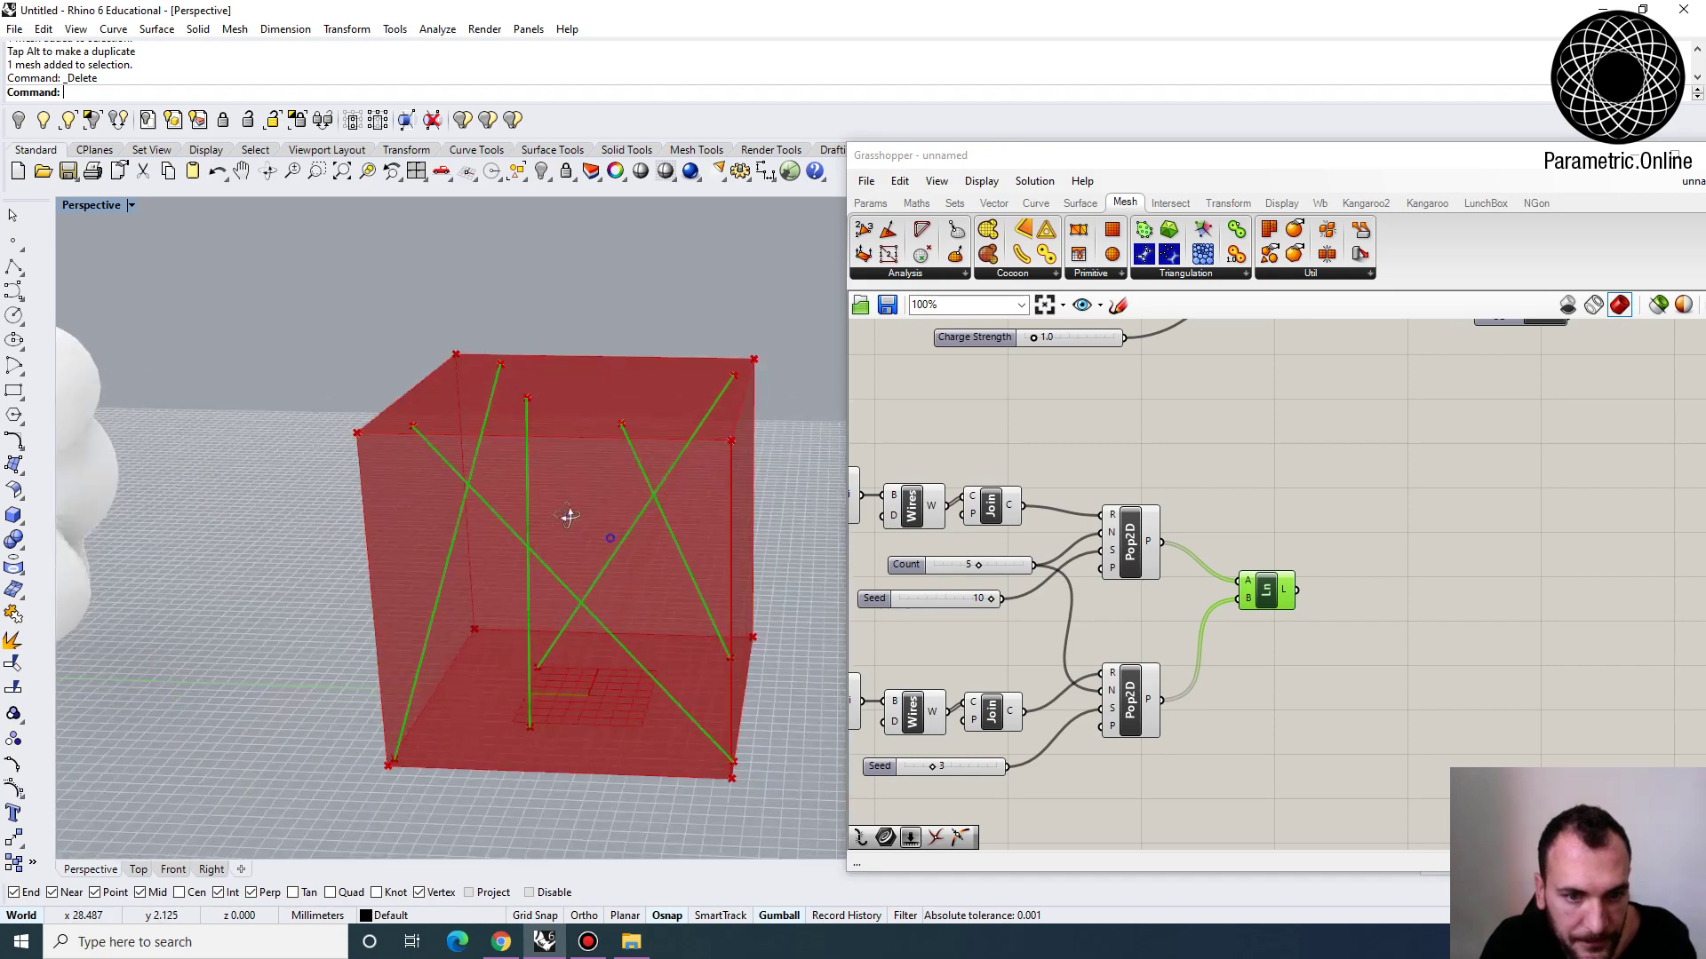
right_click_drag(540, 507, 459, 405)
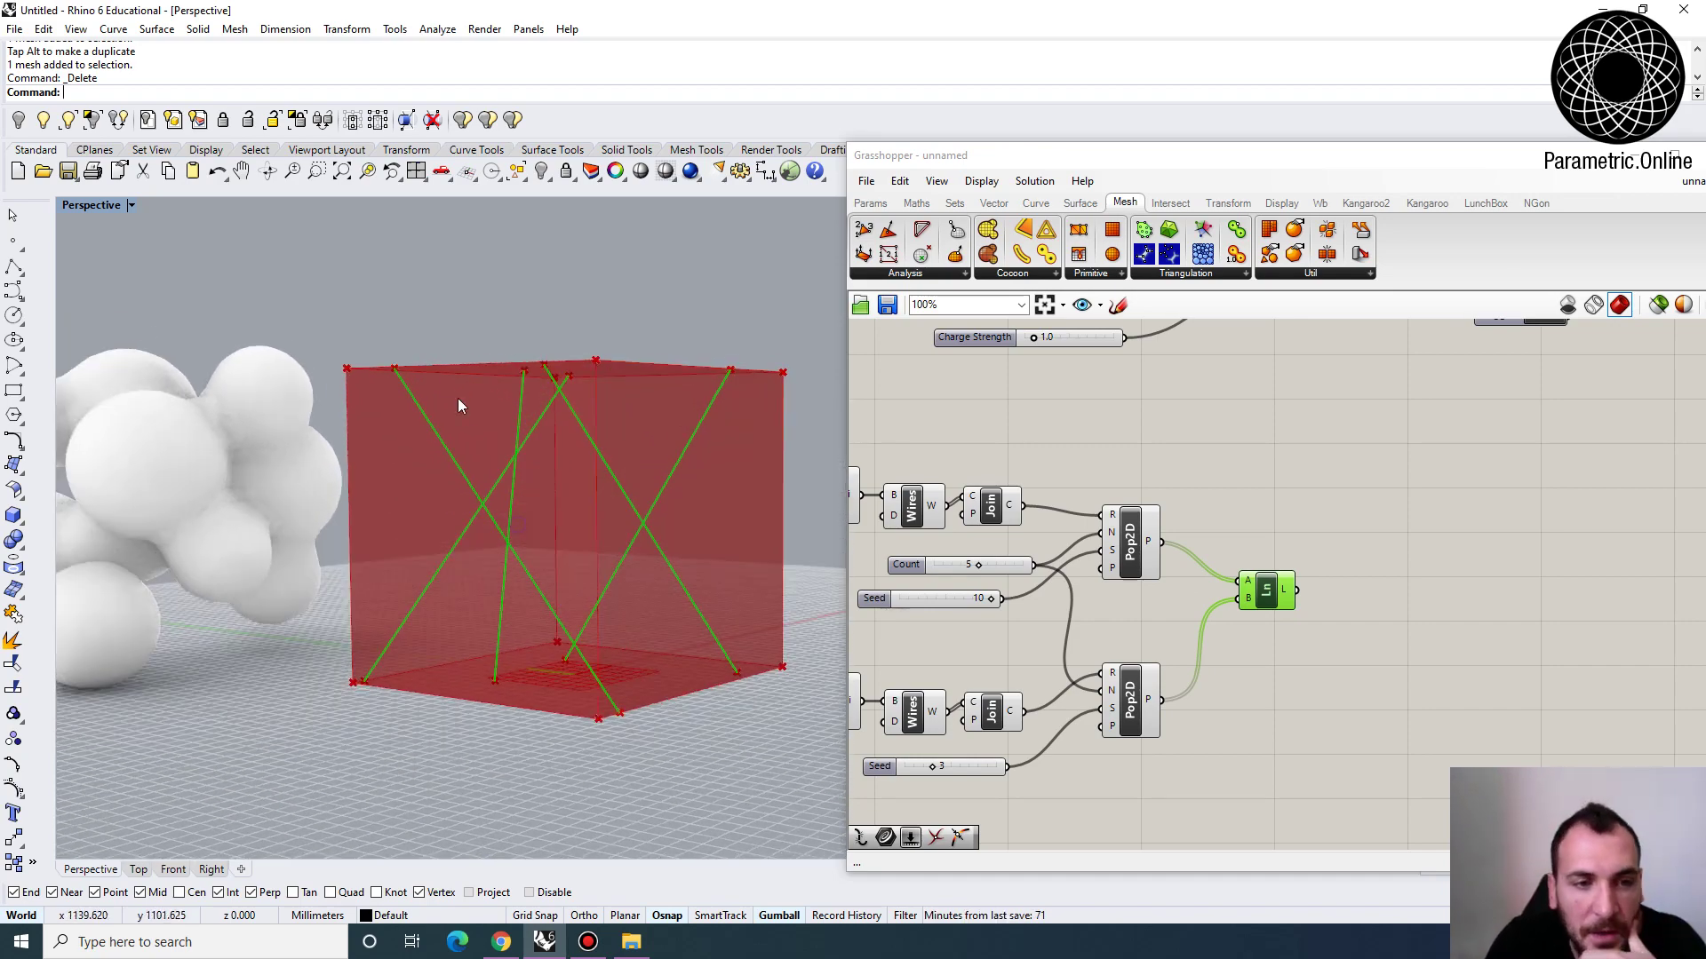
right_click_drag(1278, 608, 1113, 560)
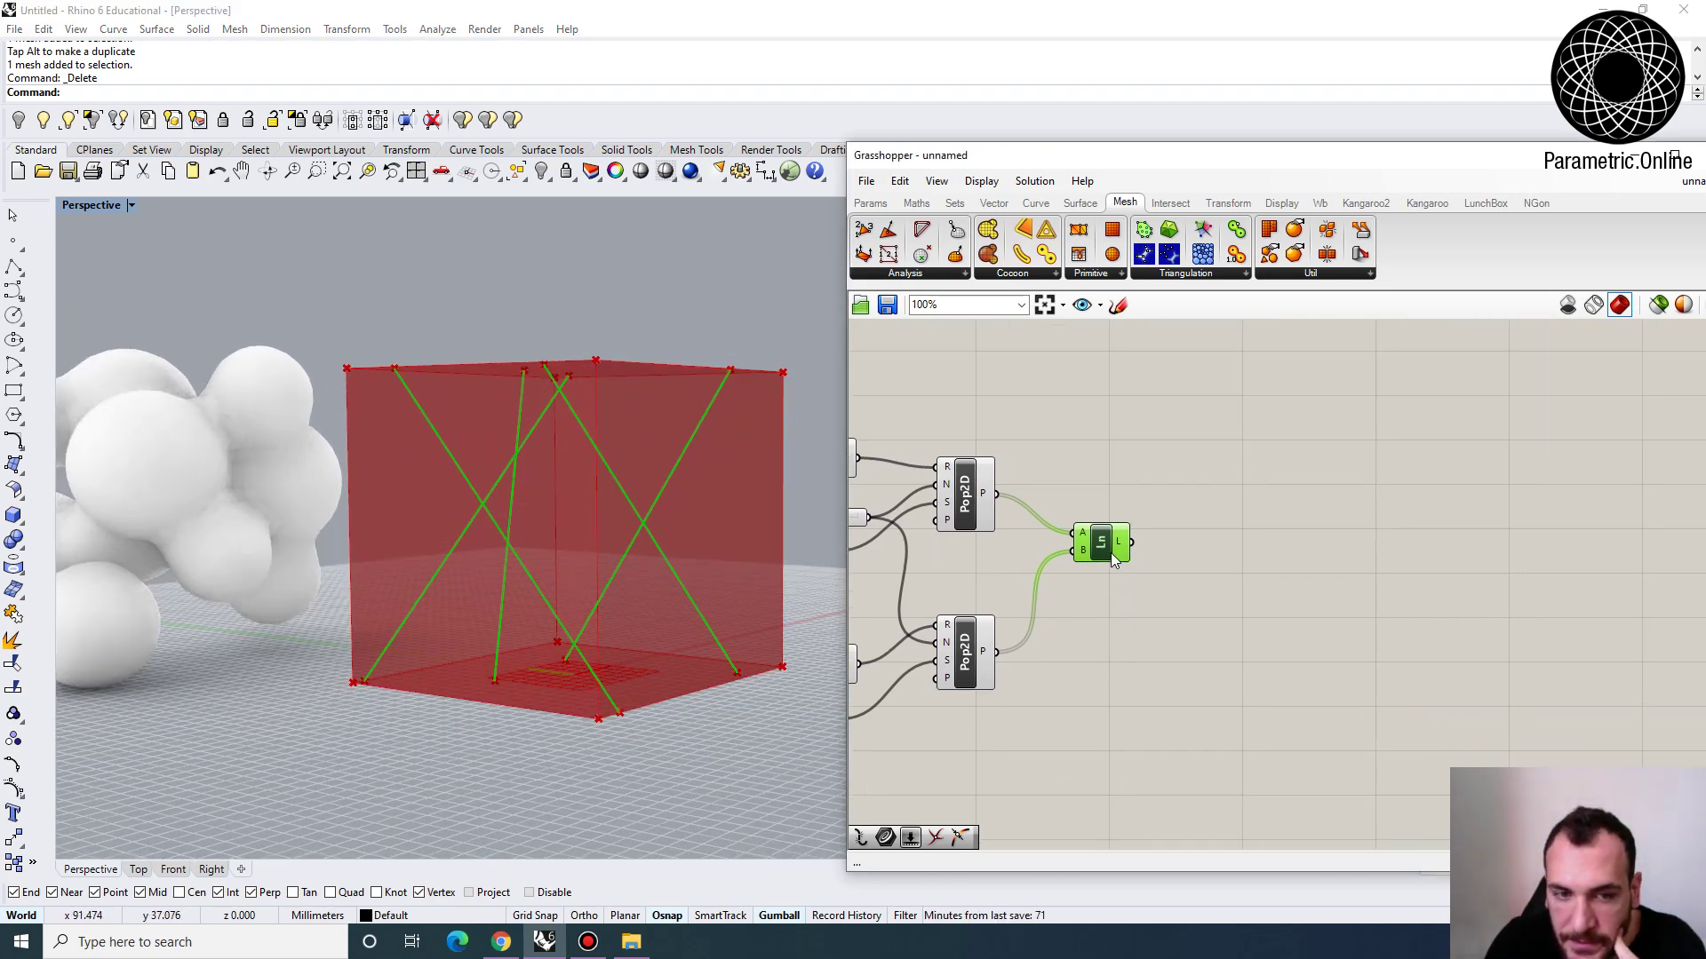
double_click(1172, 561)
type("be")
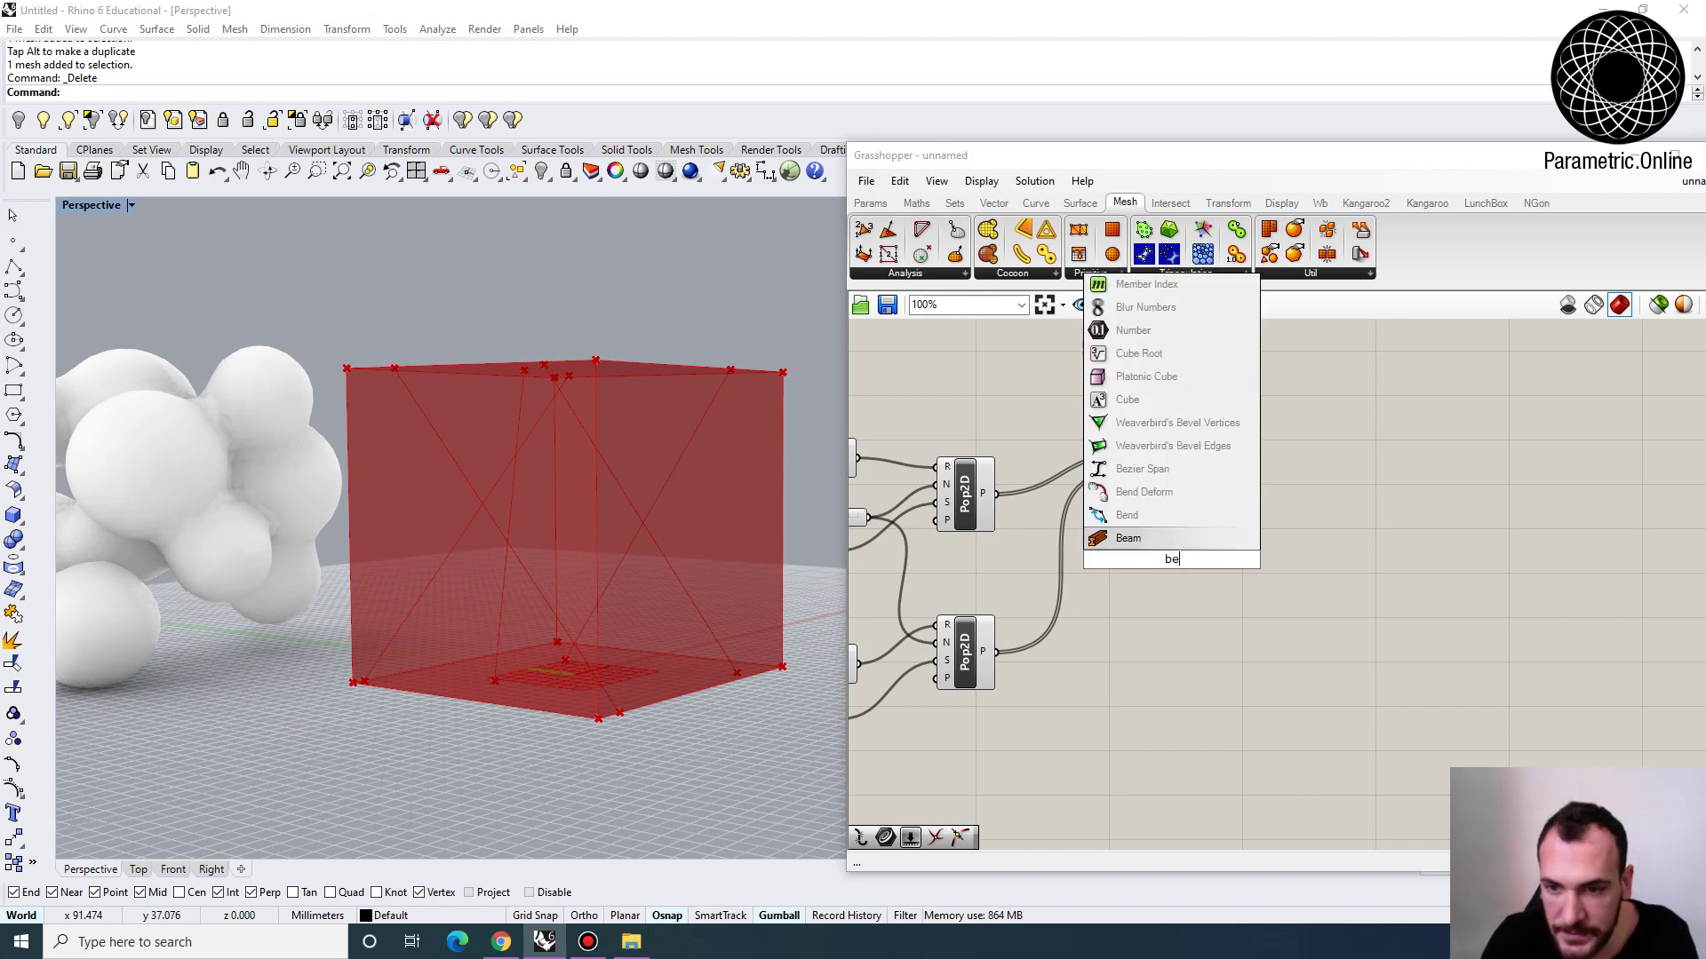
left_click(1189, 570)
type("BeZ")
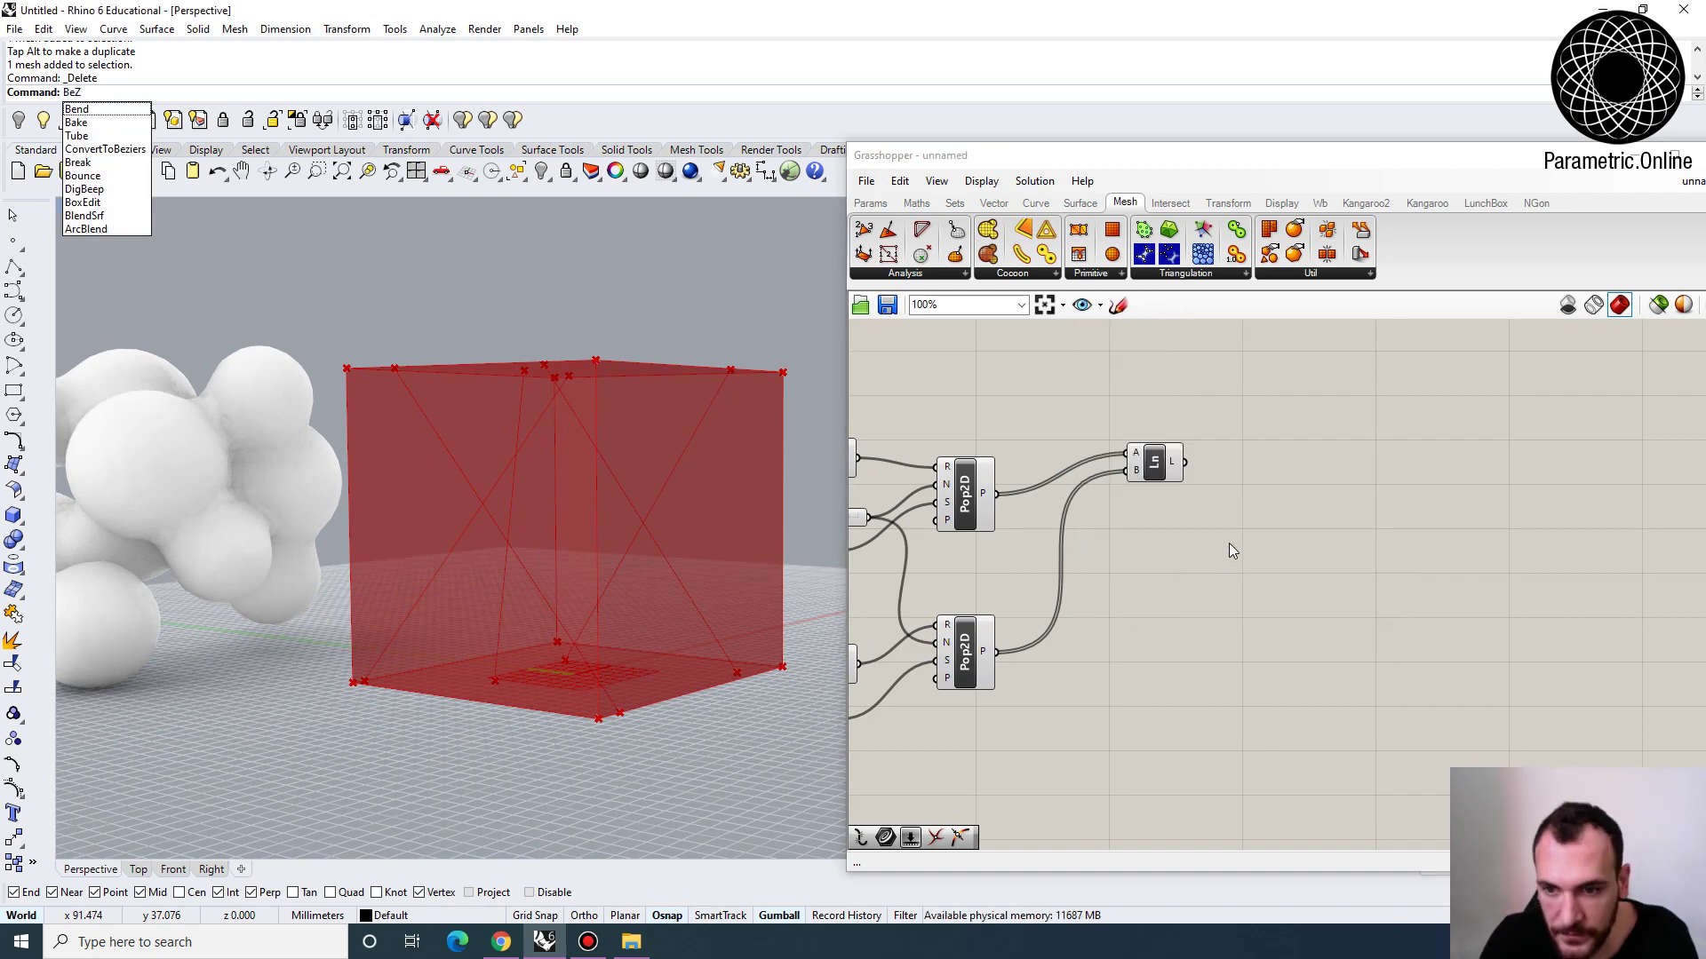
left_click(1230, 544)
type("B")
Add a Bezier Span component and connect the lower Populate 2D's points to its A input
double_click(1219, 561)
type("bez")
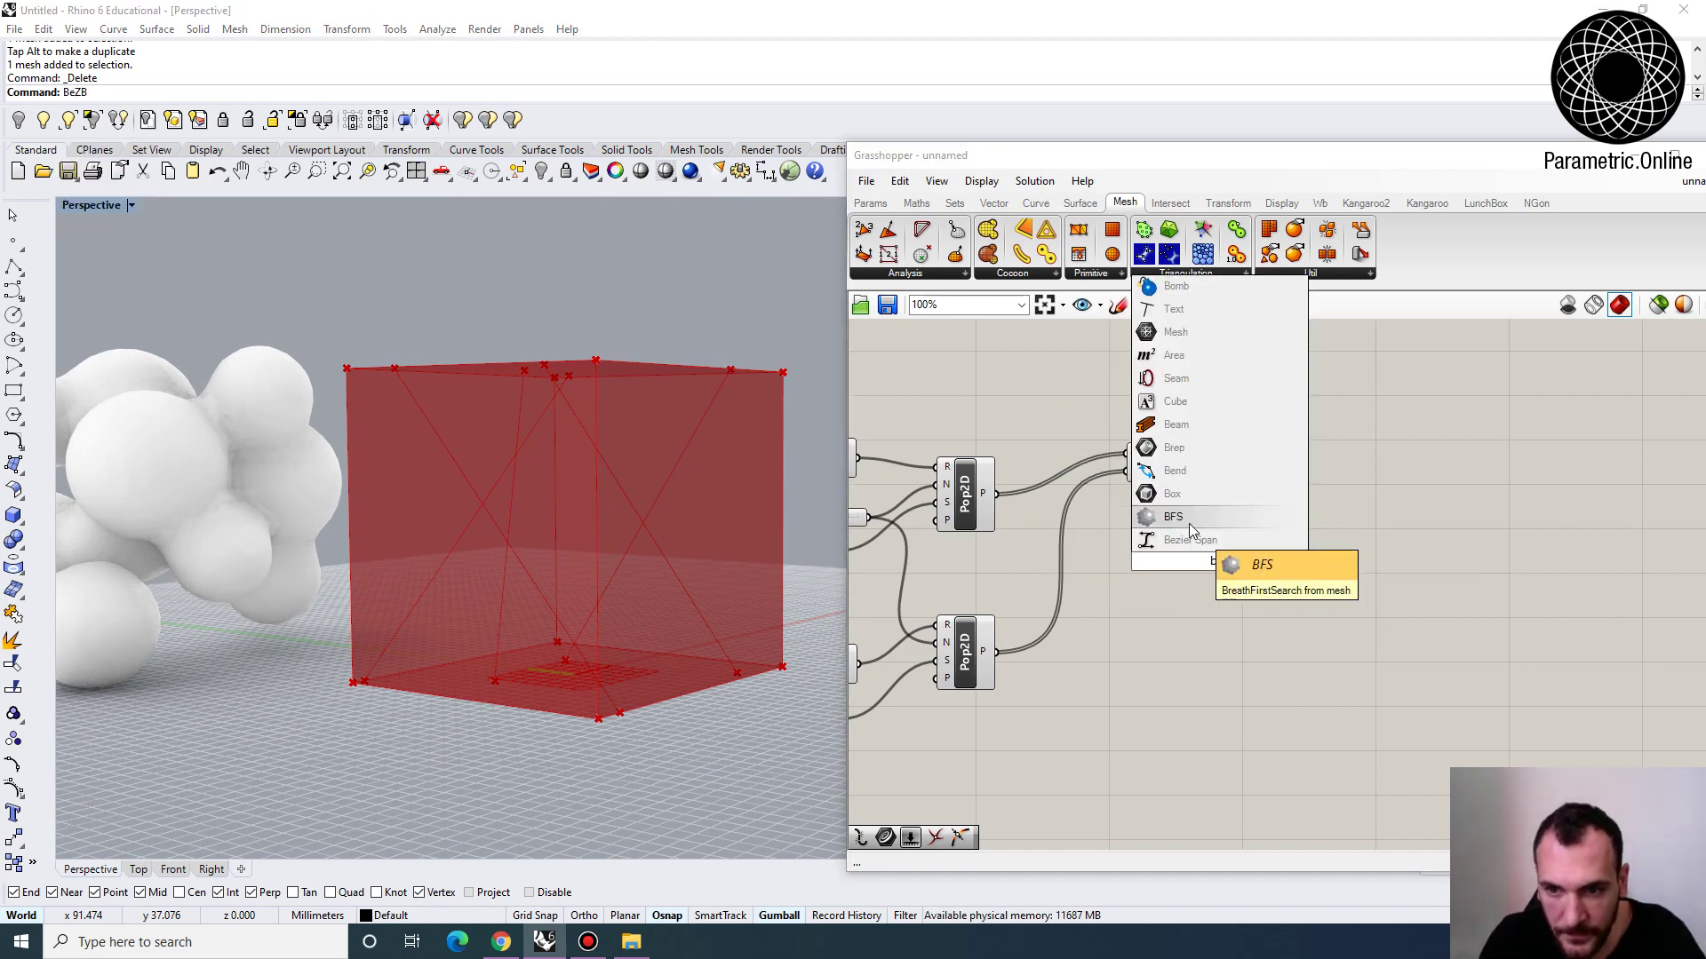
left_click(1185, 535)
scroll(1002, 493, "up", 2)
left_click(971, 498)
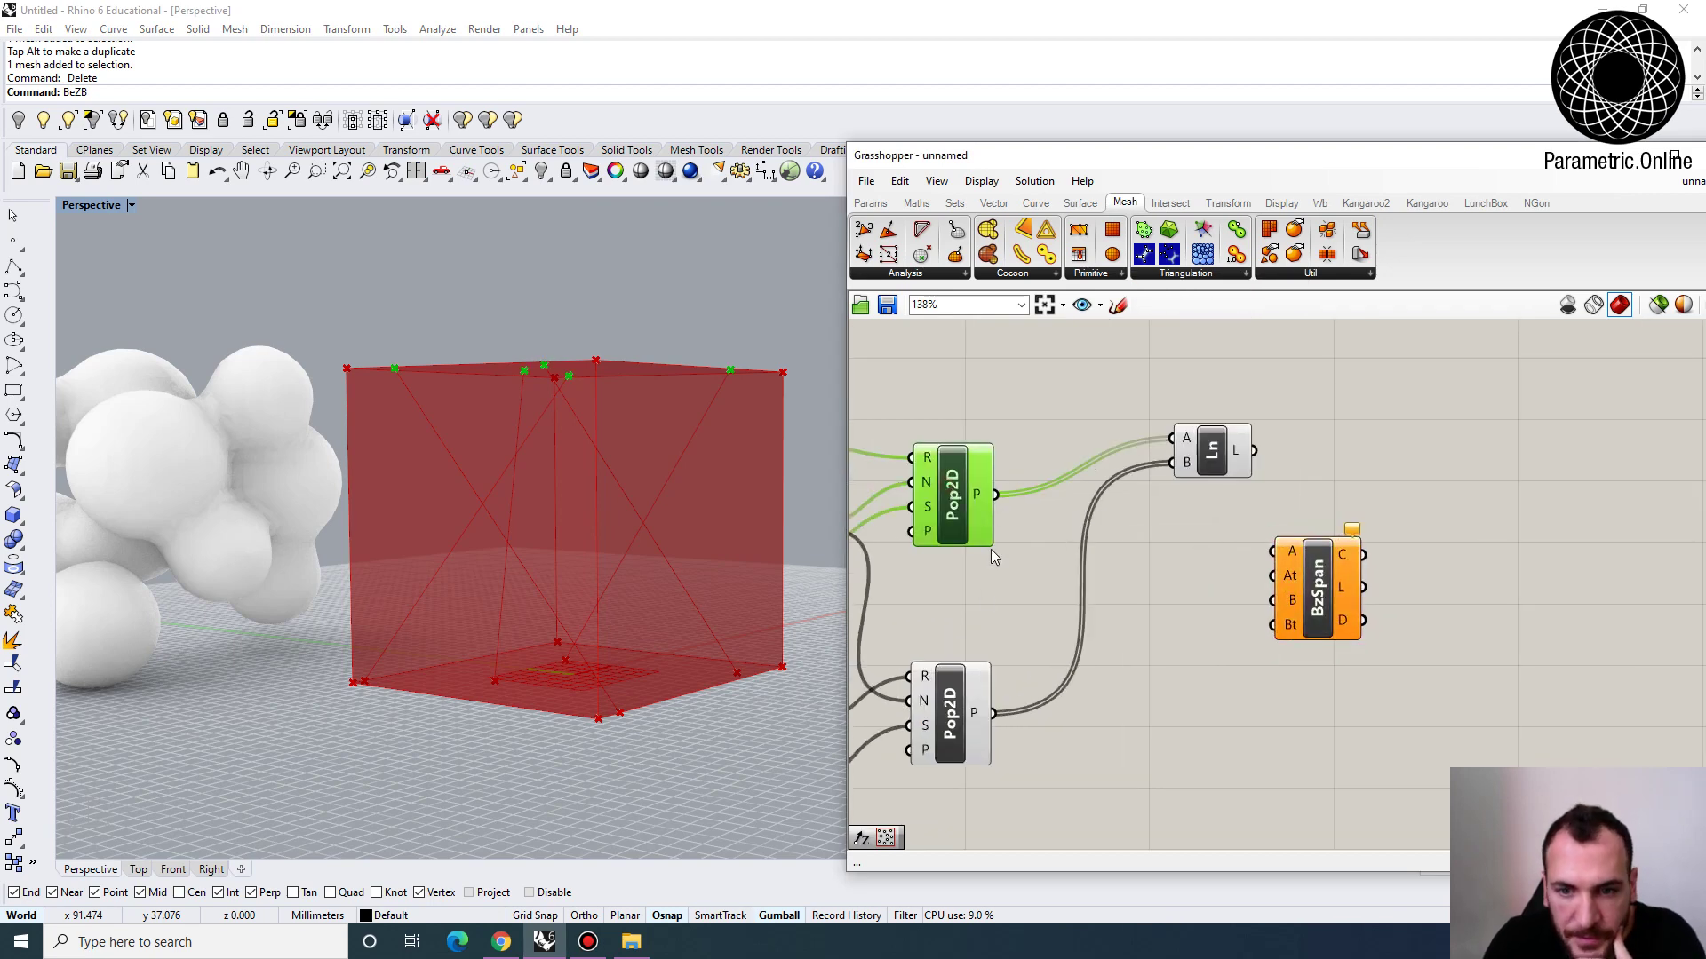
left_click(956, 743)
left_click_drag(1262, 551, 1272, 551)
left_click_drag(1288, 578, 1462, 574)
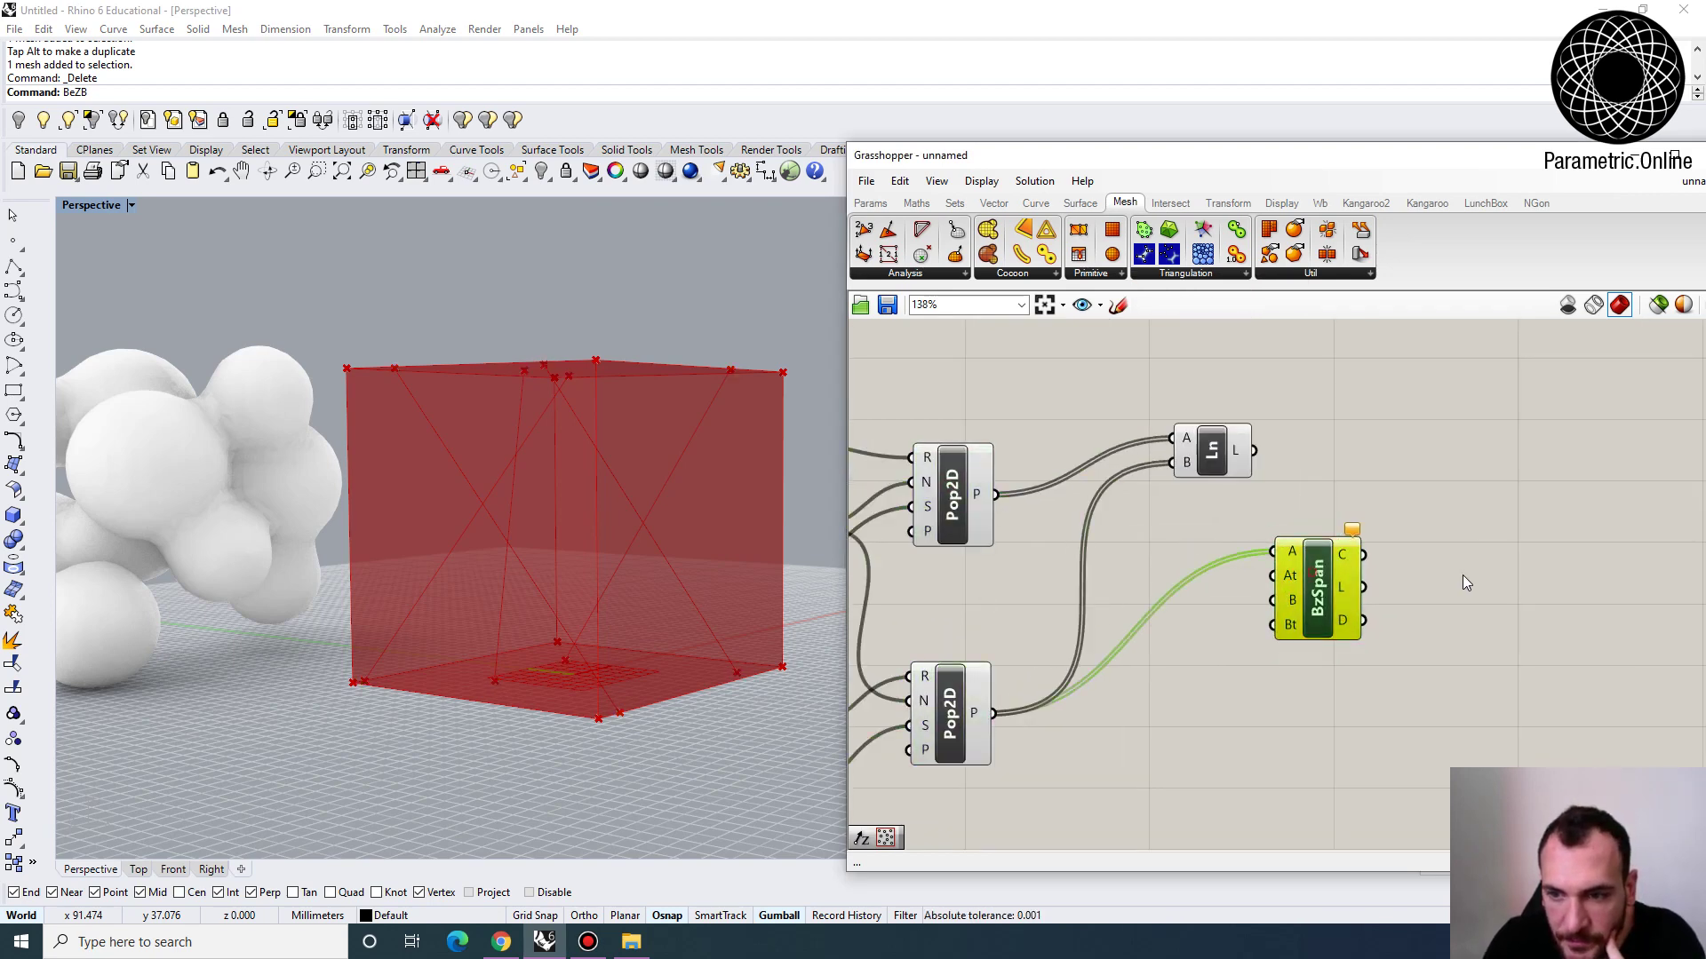
Add a Unit Z vector with a Factor slider of 10 and connect it to Bezier Span's At input
double_click(1266, 700)
type("z")
key("Return")
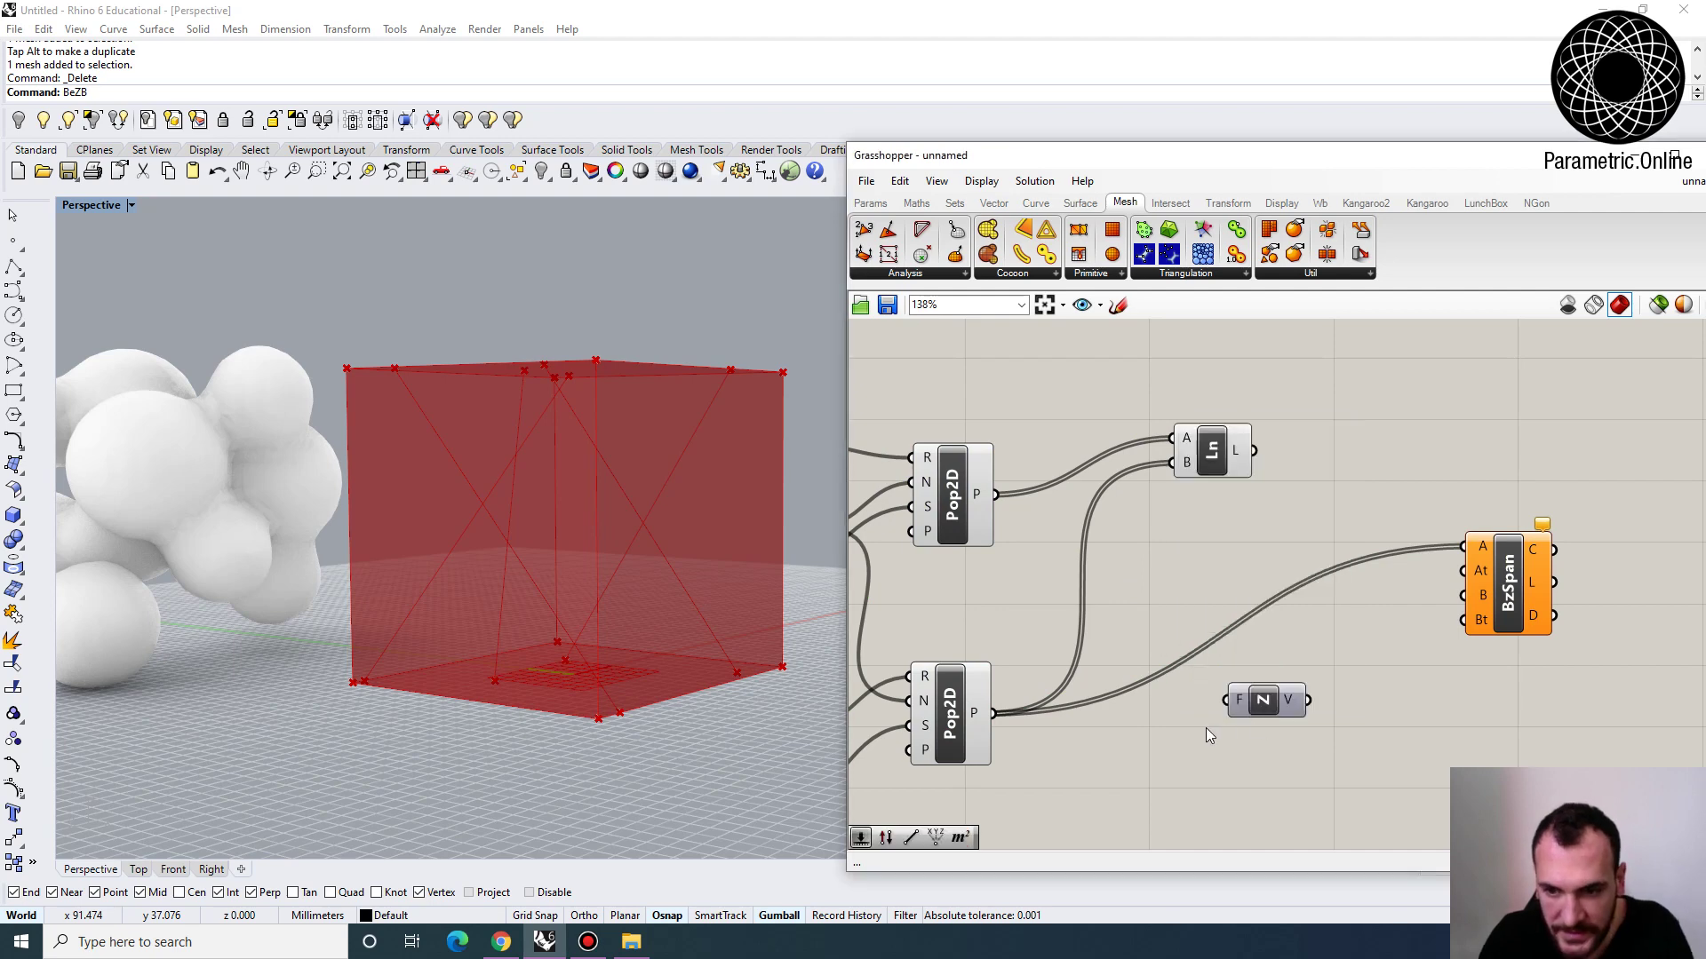
double_click(1163, 720)
key("Return")
left_click_drag(1275, 710, 1322, 706)
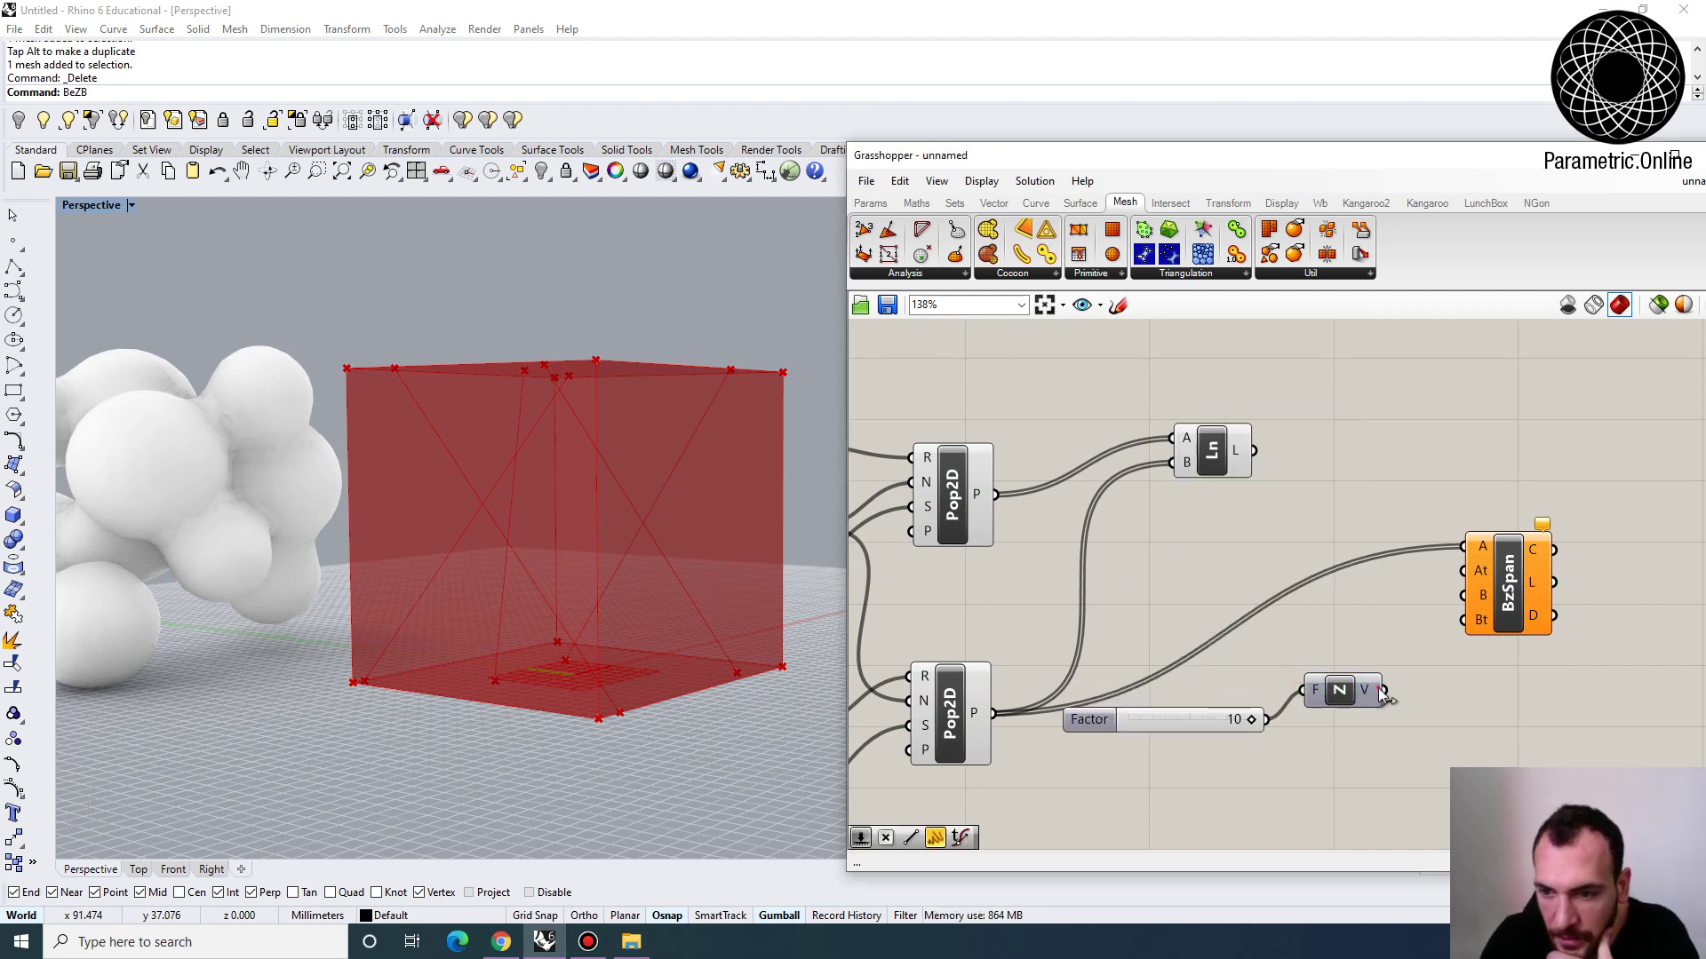
left_click_drag(1508, 586, 1530, 602)
Tidy the Factor slider's placement and connect the upper Populate 2D's points to Bezier Span's B input
right_click_drag(1256, 629, 1226, 537)
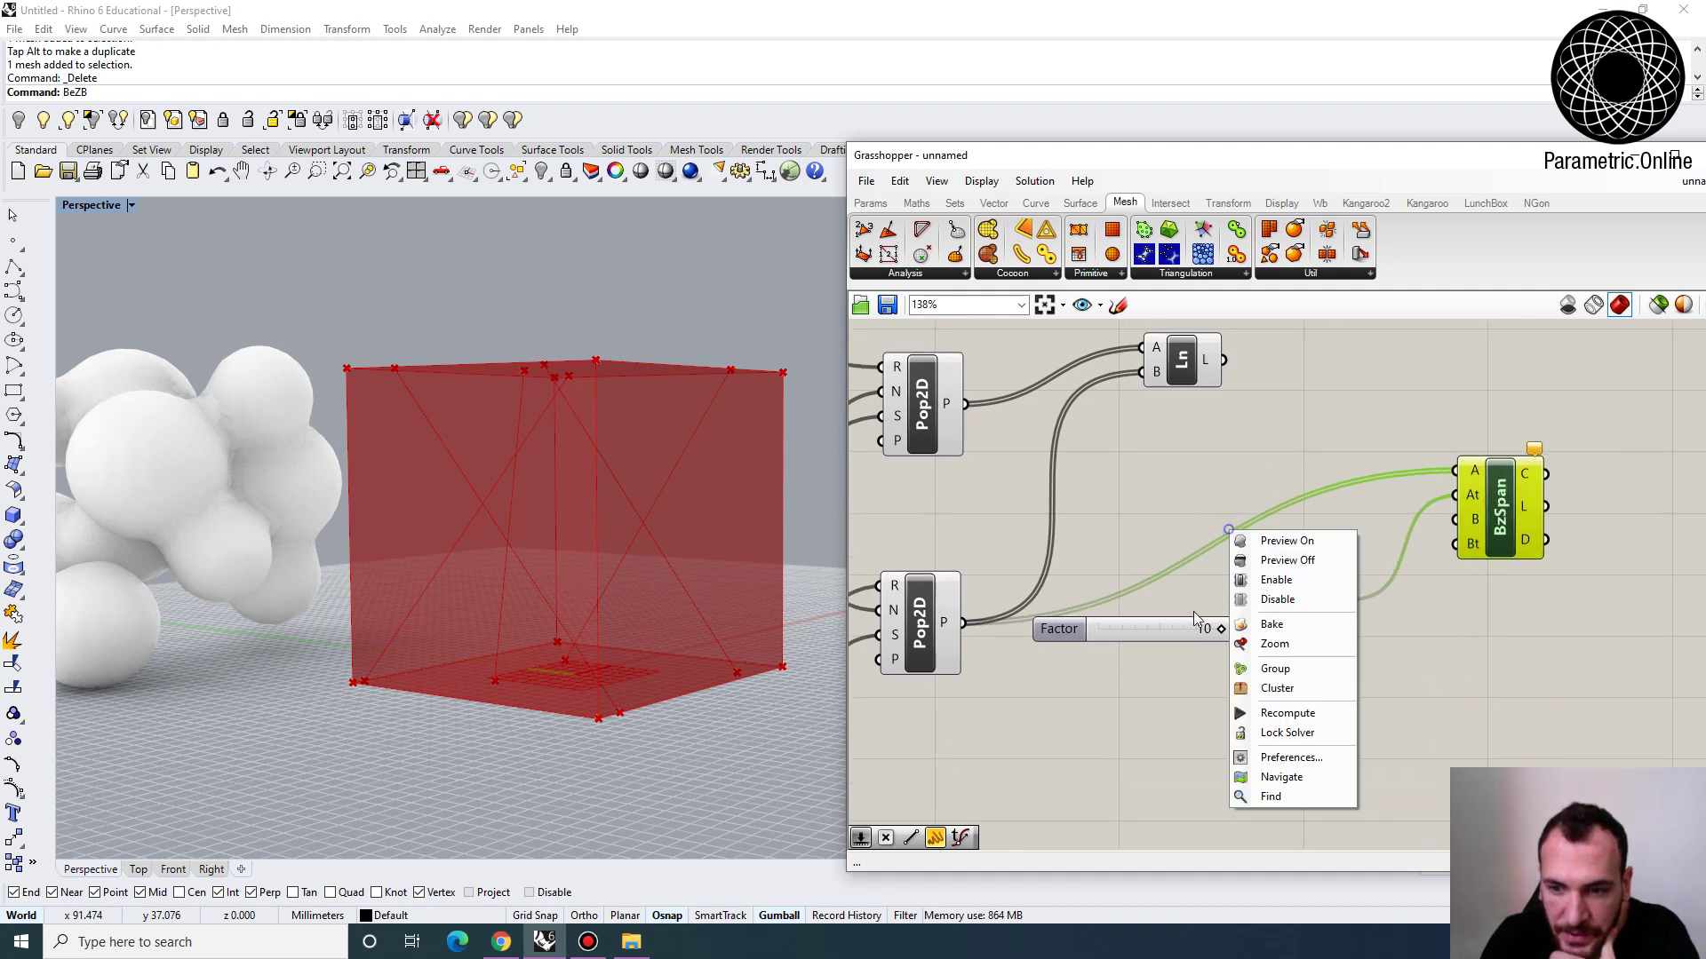
left_click_drag(1166, 636, 1153, 586)
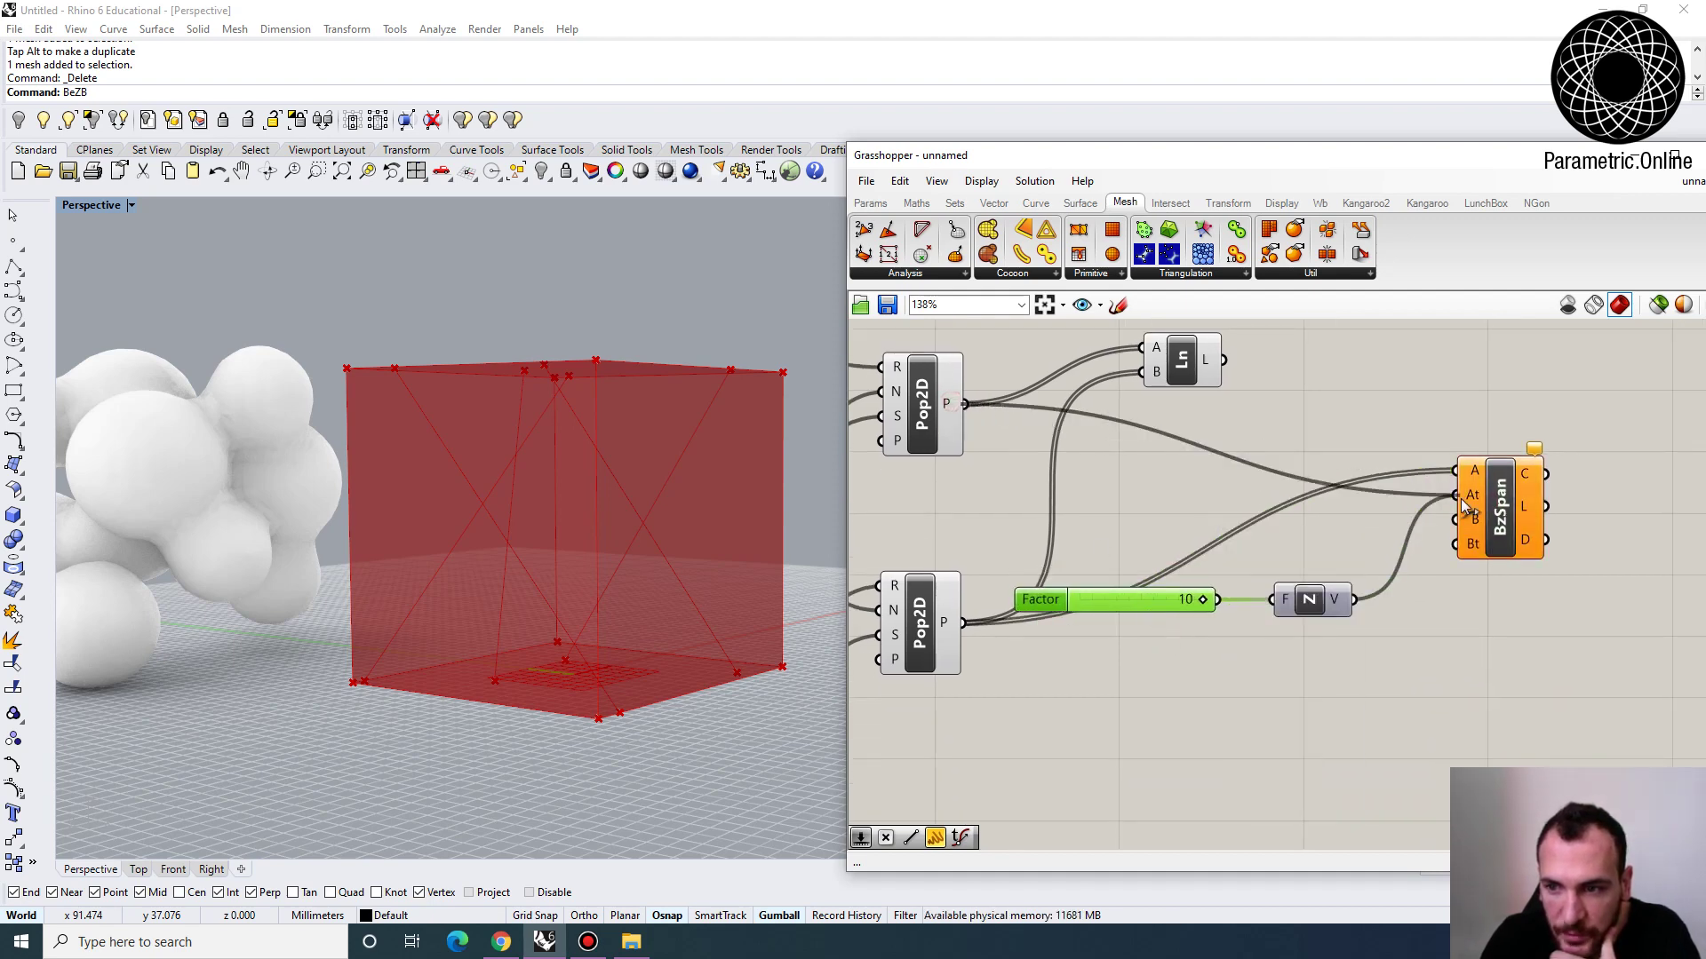
left_click_drag(1498, 515, 1600, 473)
Add a Reverse vector component fed by Unit Z, connect it to Bezier Span's Bt input and inspect the curves in the box
right_click_drag(1345, 680, 1178, 722)
left_click(1168, 704)
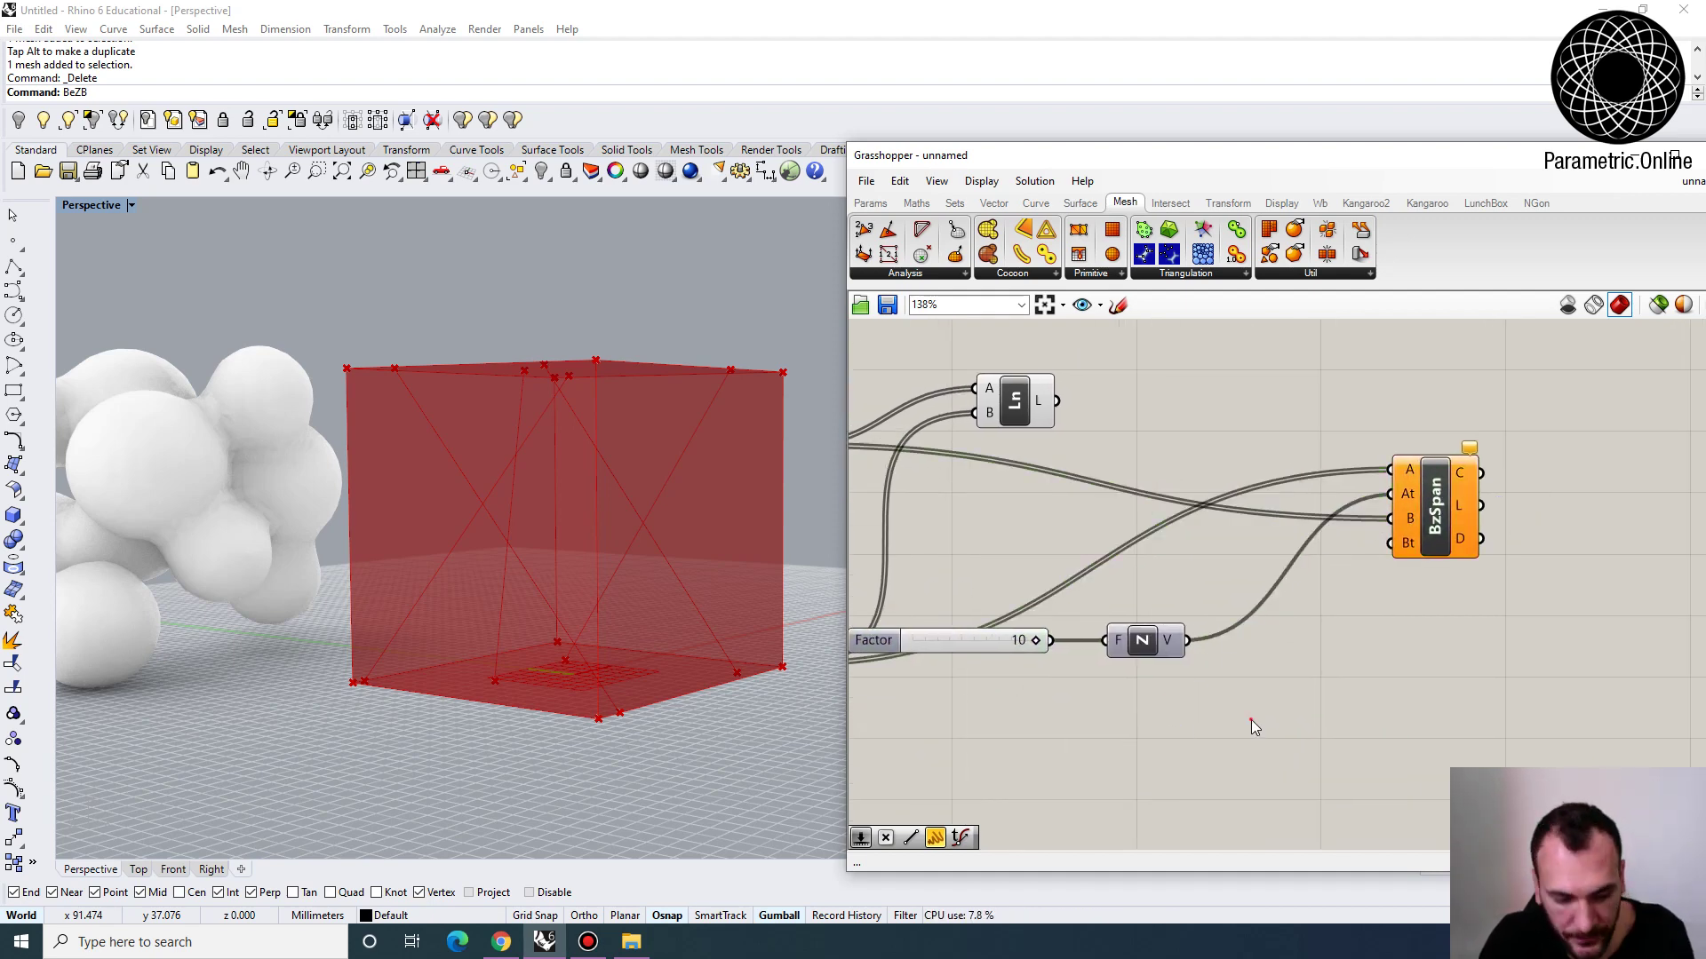
double_click(1248, 696)
type("reve")
key("Return")
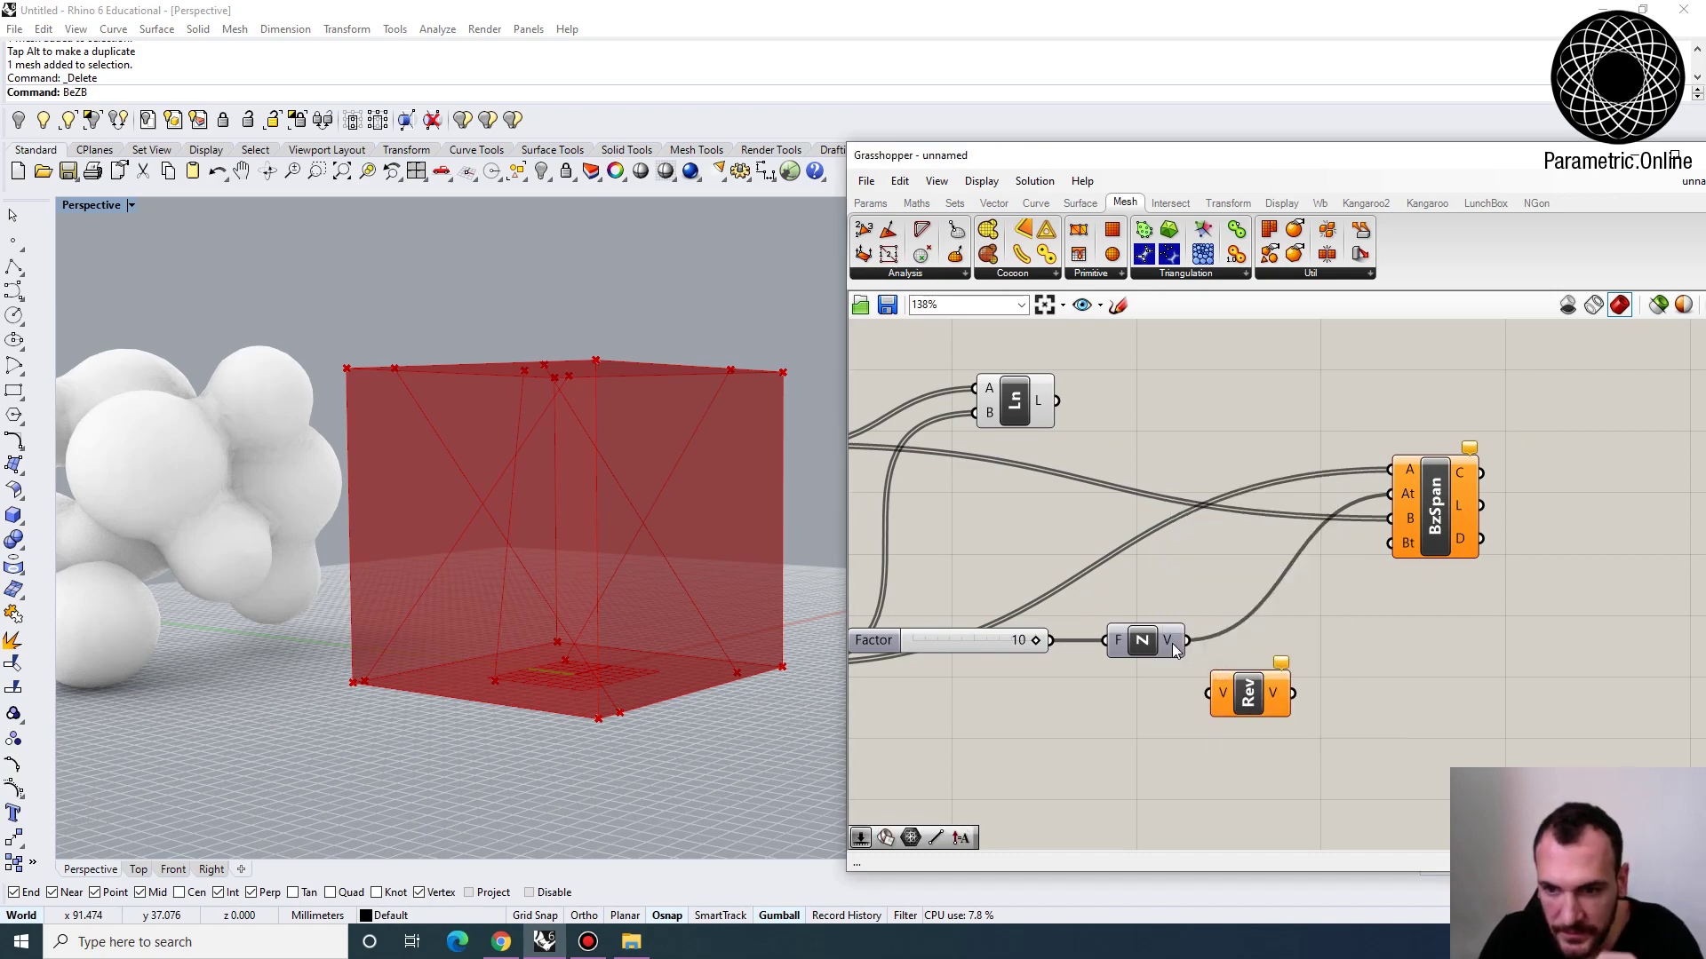
left_click(1424, 510)
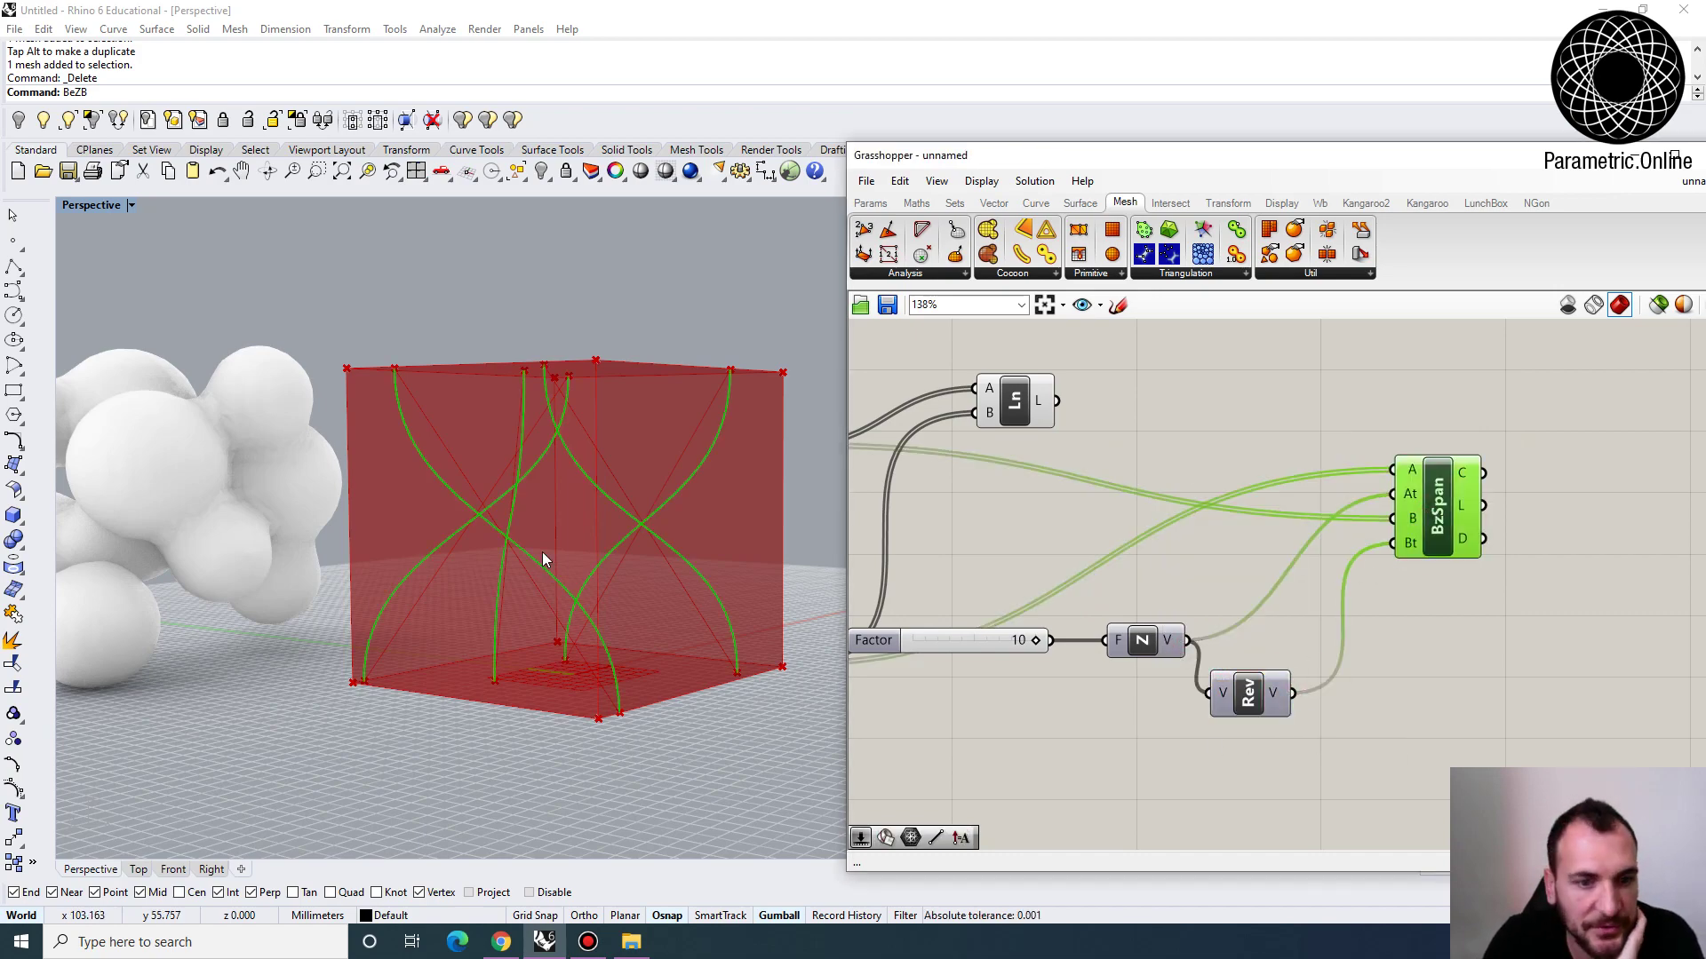
mouse_move(545, 560)
right_mouse_down()
mouse_move(560, 560)
mouse_move(304, 555)
mouse_move(347, 642)
mouse_move(438, 598)
mouse_move(439, 620)
mouse_move(538, 583)
right_mouse_up()
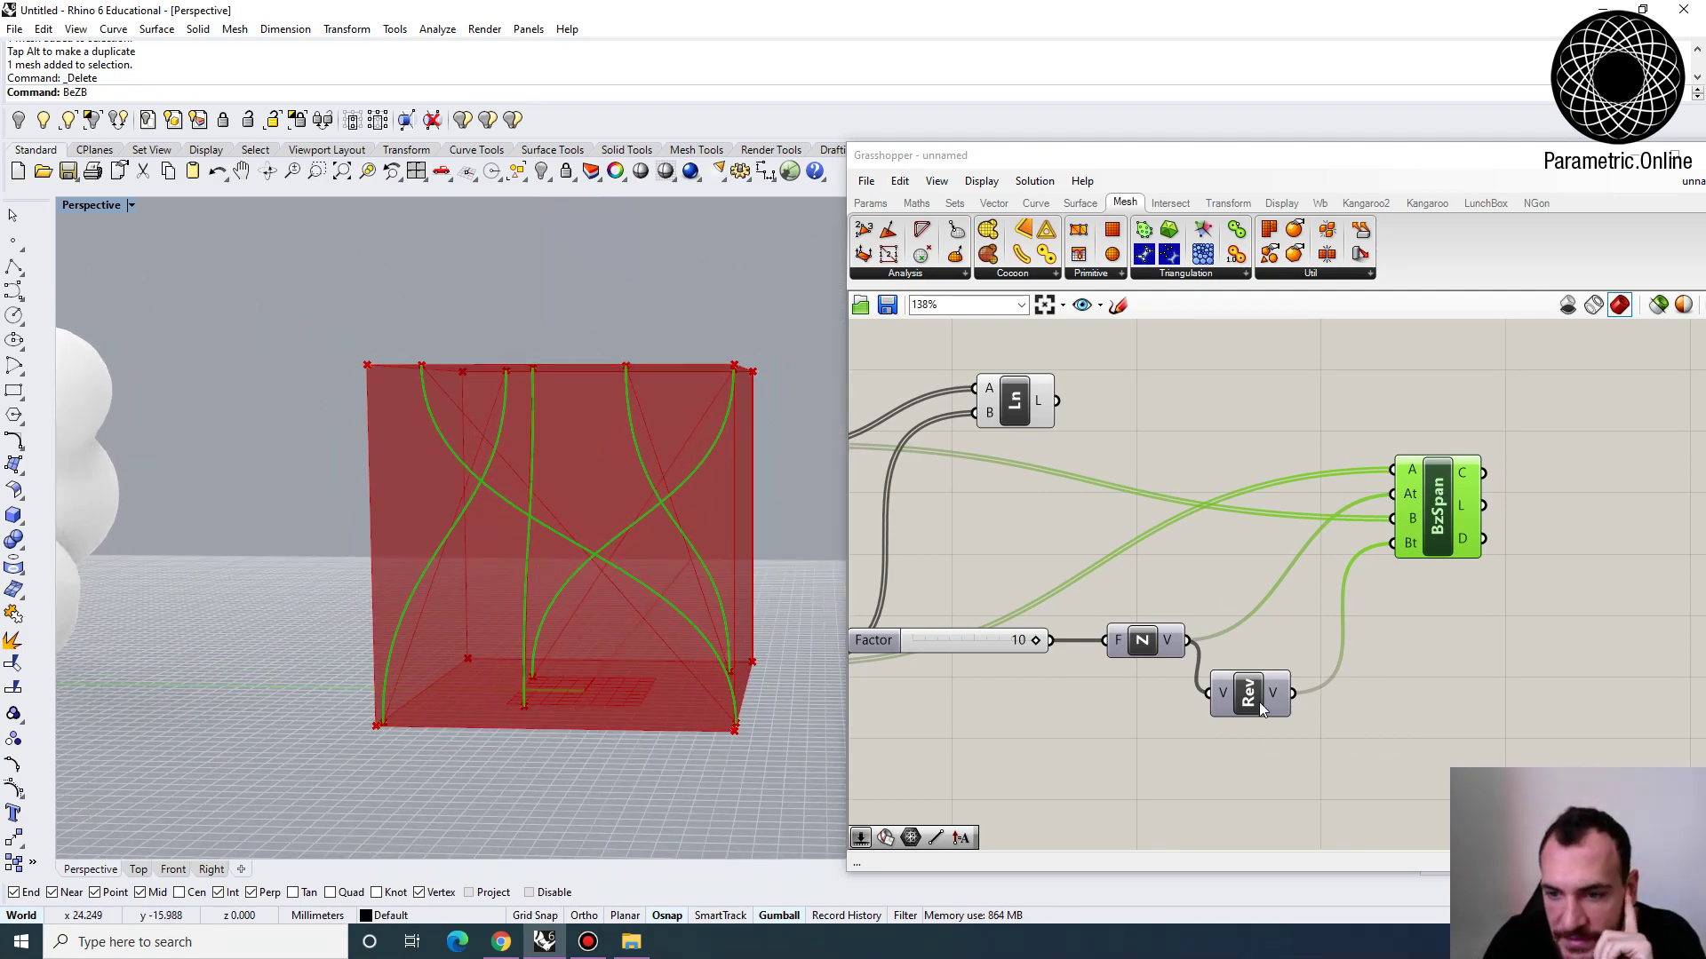
left_click_drag(1260, 702, 1283, 679)
left_click(1436, 524)
Delete the Line component between the two Populate 2D components and Bezier Span
right_click_drag(983, 446, 1060, 536)
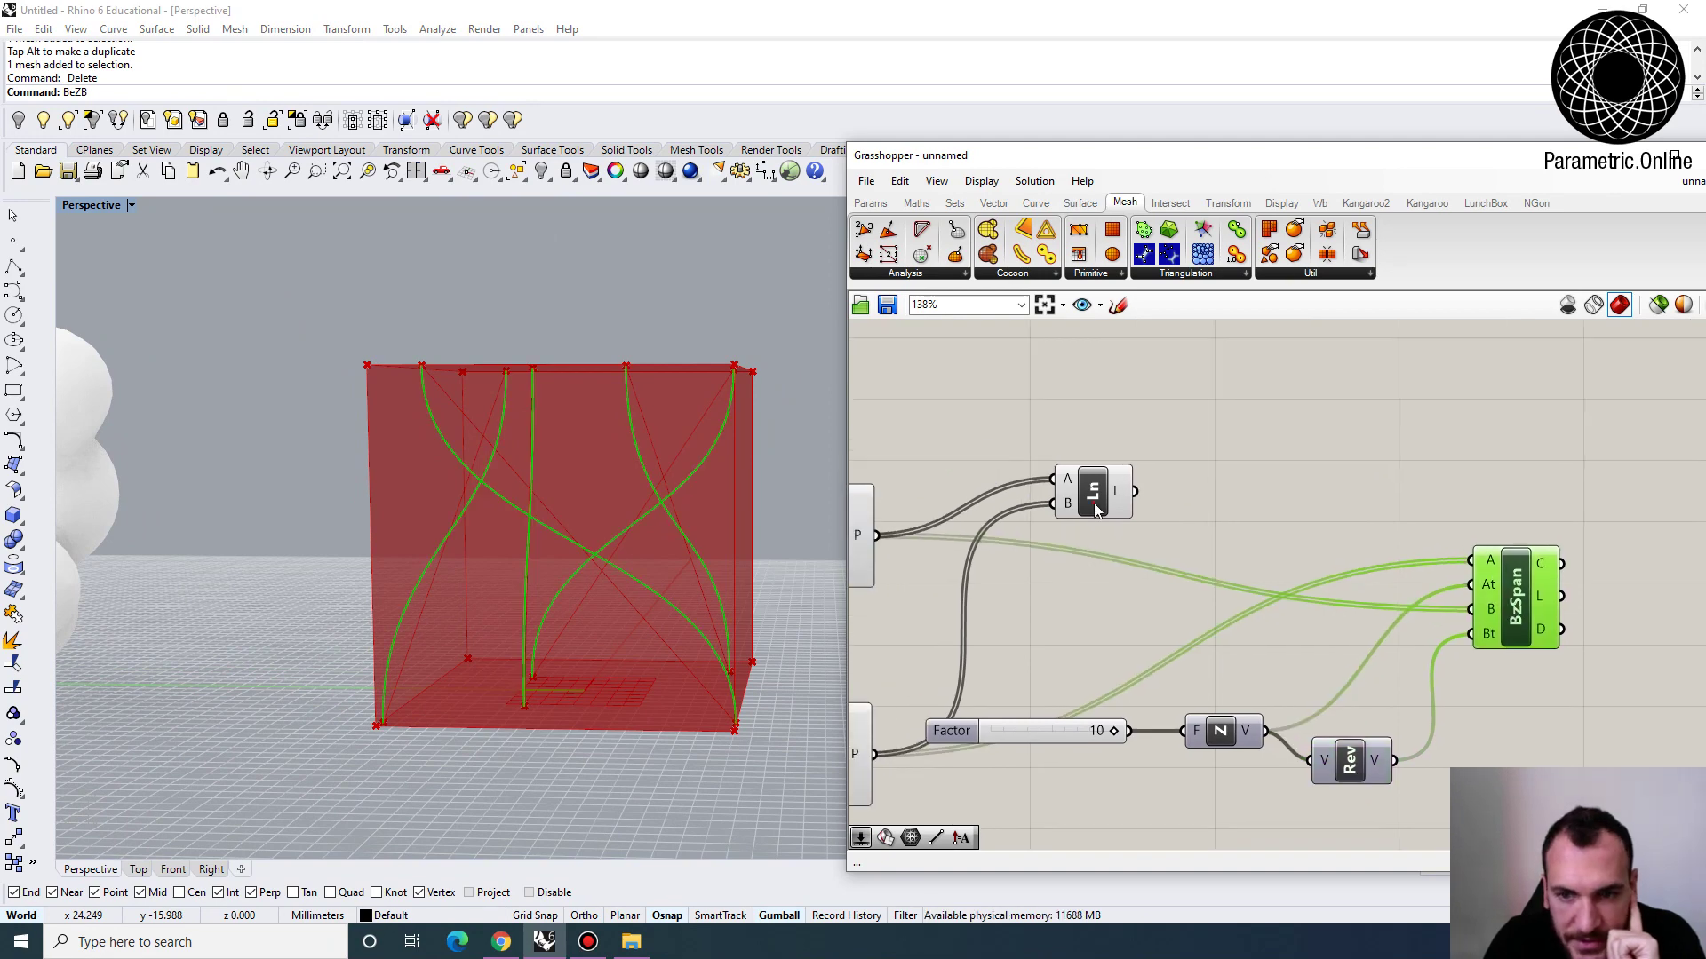
left_click(1094, 503)
key("Delete")
Move the whole Populate 3D, Point Charge and Cocoon chain along the canvas until it lies beyond the Bezier Span component
scroll(1111, 513, "down", 5)
right_click_drag(1215, 437, 1118, 508)
scroll(1004, 482, "up", 1)
right_click_drag(1005, 482, 1203, 502)
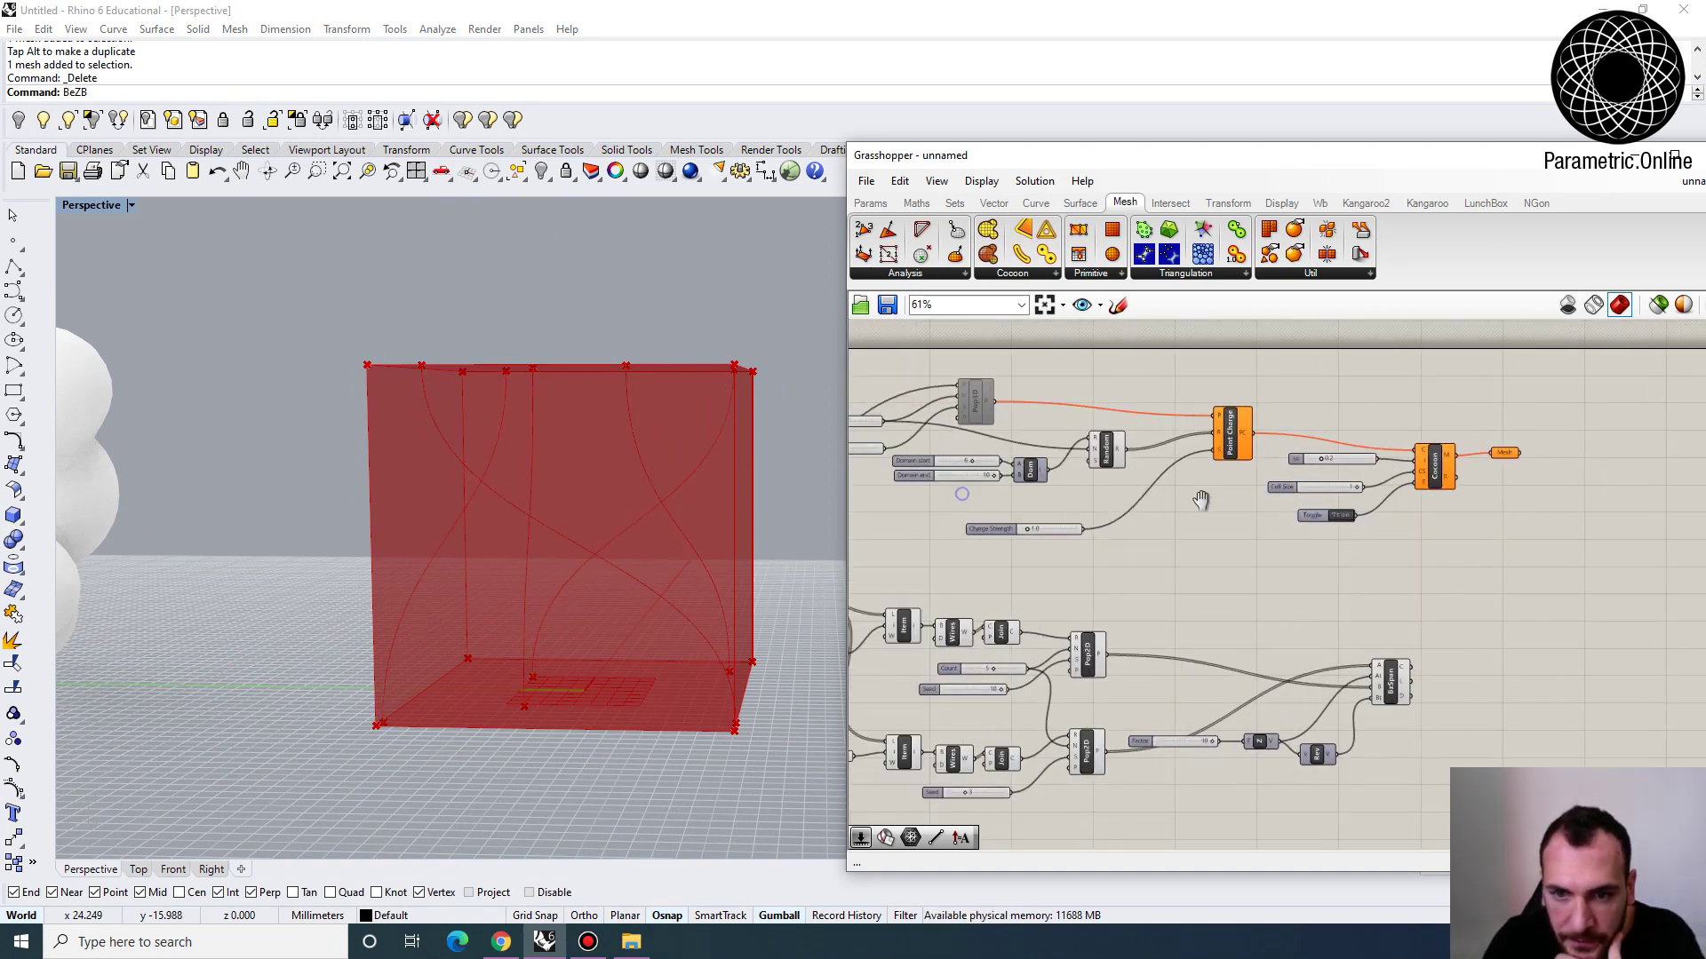
scroll(1182, 493, "down", 1)
left_click_drag(1466, 550, 942, 401)
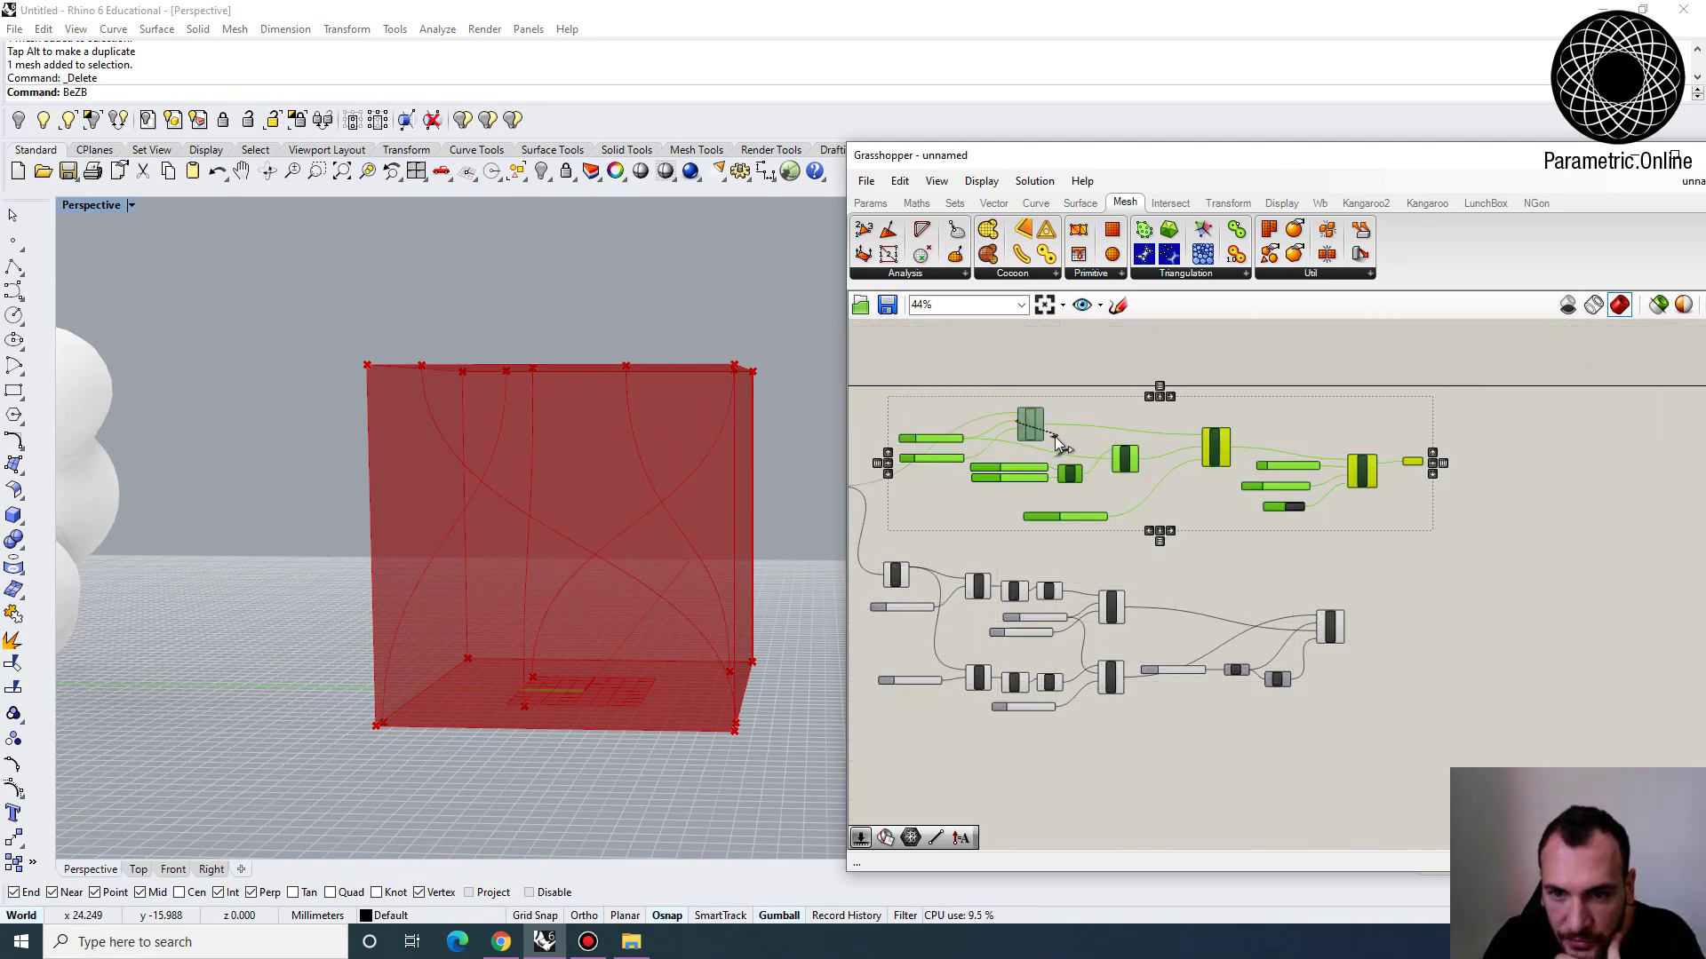
left_click_drag(1054, 436, 1055, 437)
left_click_drag(1031, 415, 1320, 480)
scroll(1040, 436, "down", 3)
scroll(1262, 433, "up", 3)
left_click(1246, 643)
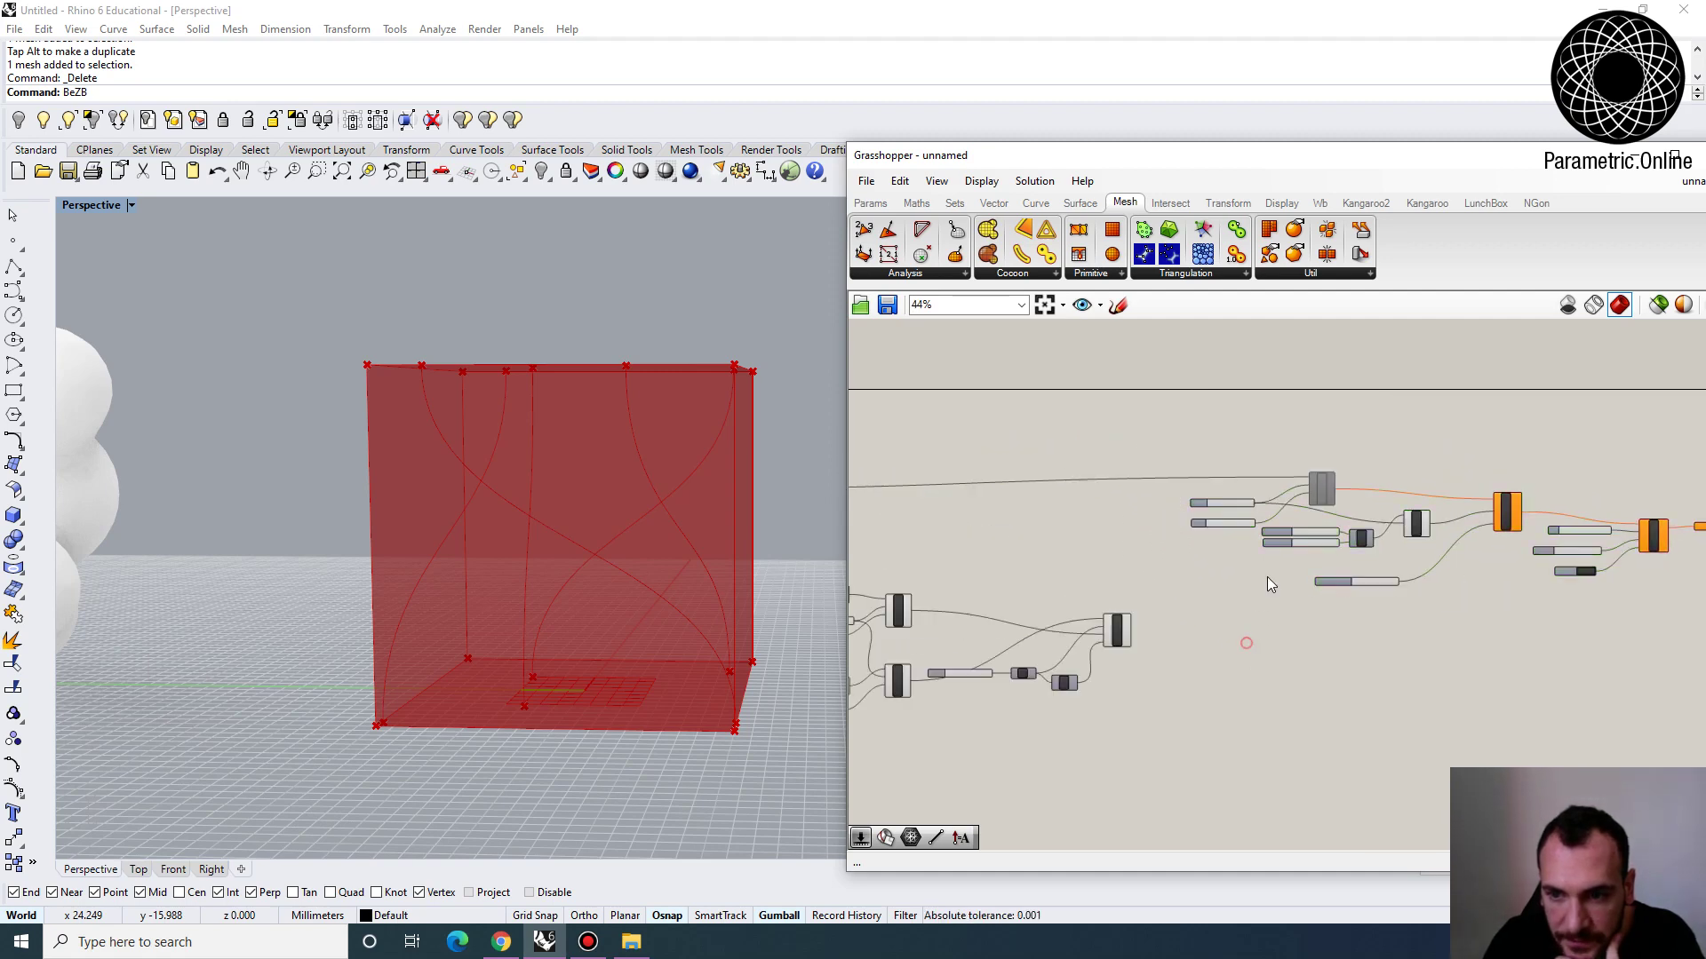
Add a Cocoon Curve Charge component beside Bezier Span
scroll(1267, 578, "up", 3)
right_click_drag(1305, 437, 1169, 421)
right_click_drag(1278, 393, 1187, 383)
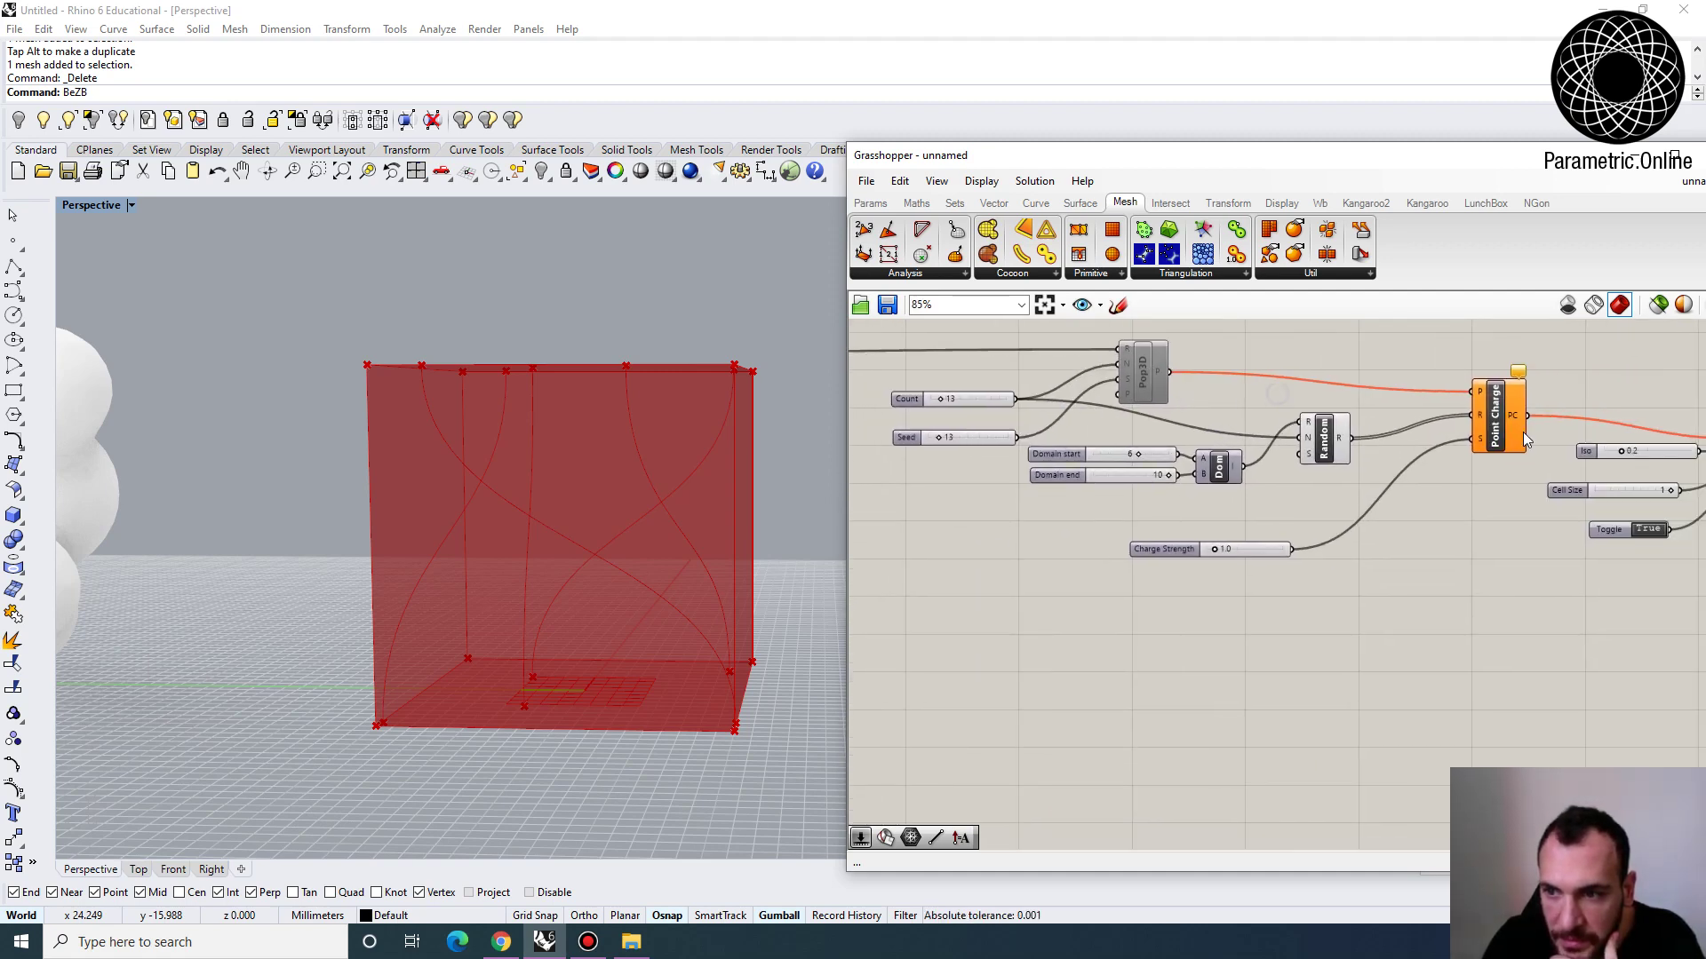
right_click_drag(994, 602, 1187, 568)
double_click(1112, 631)
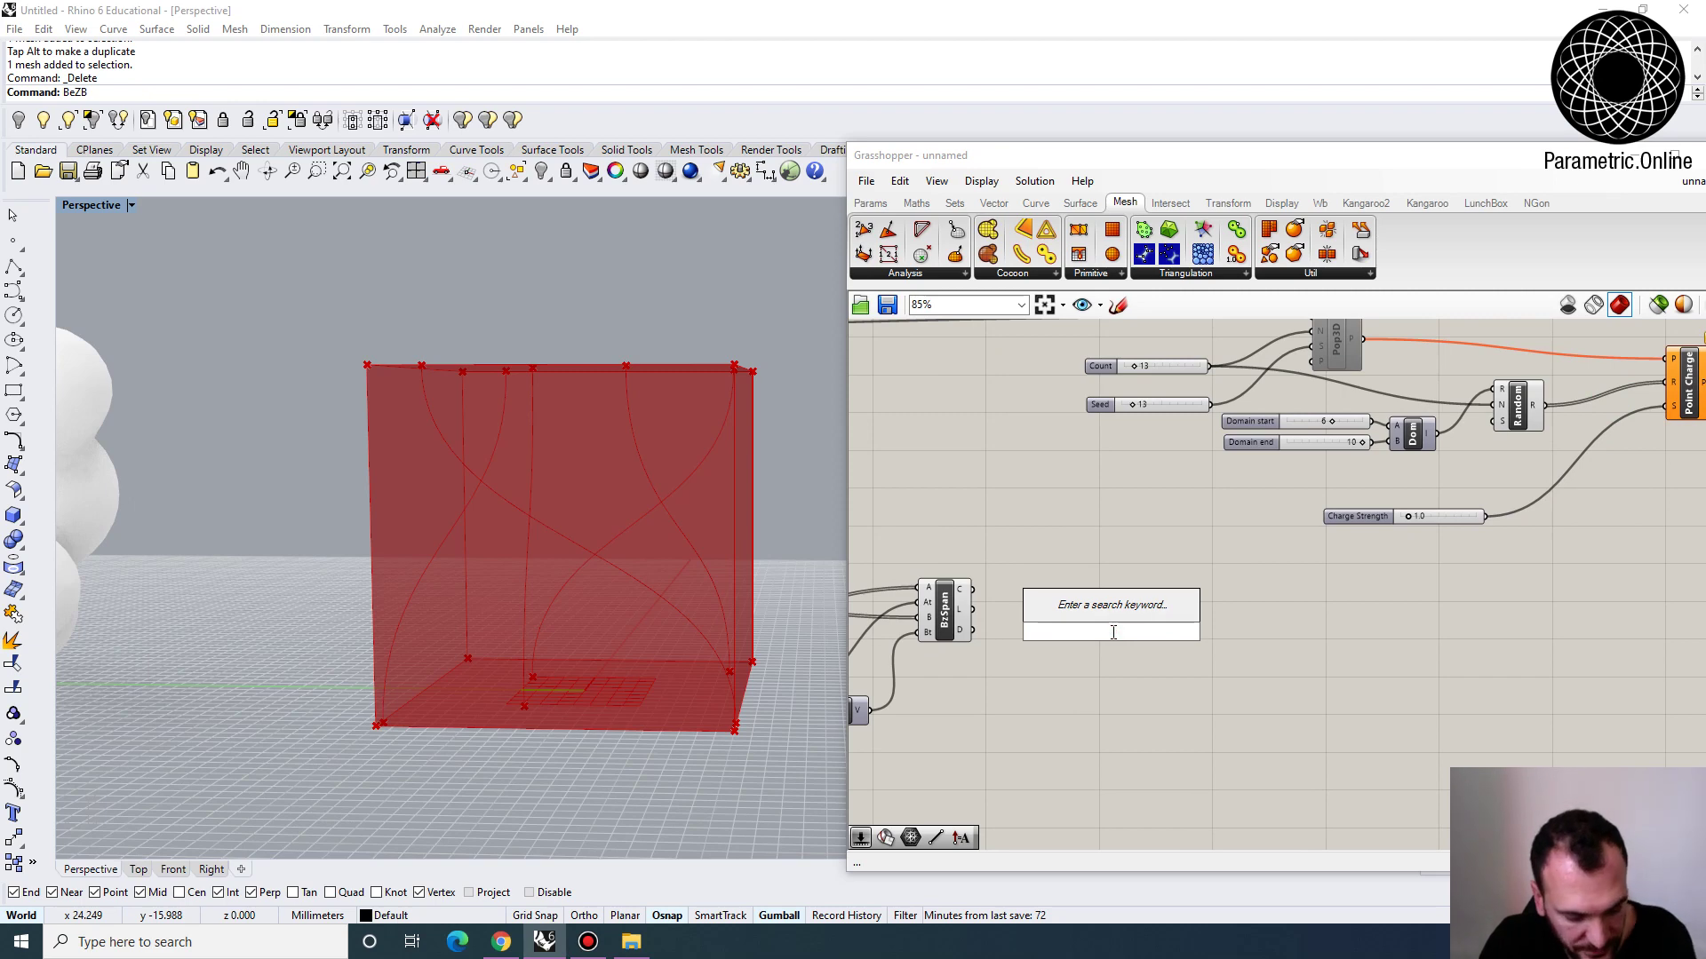
type("curve")
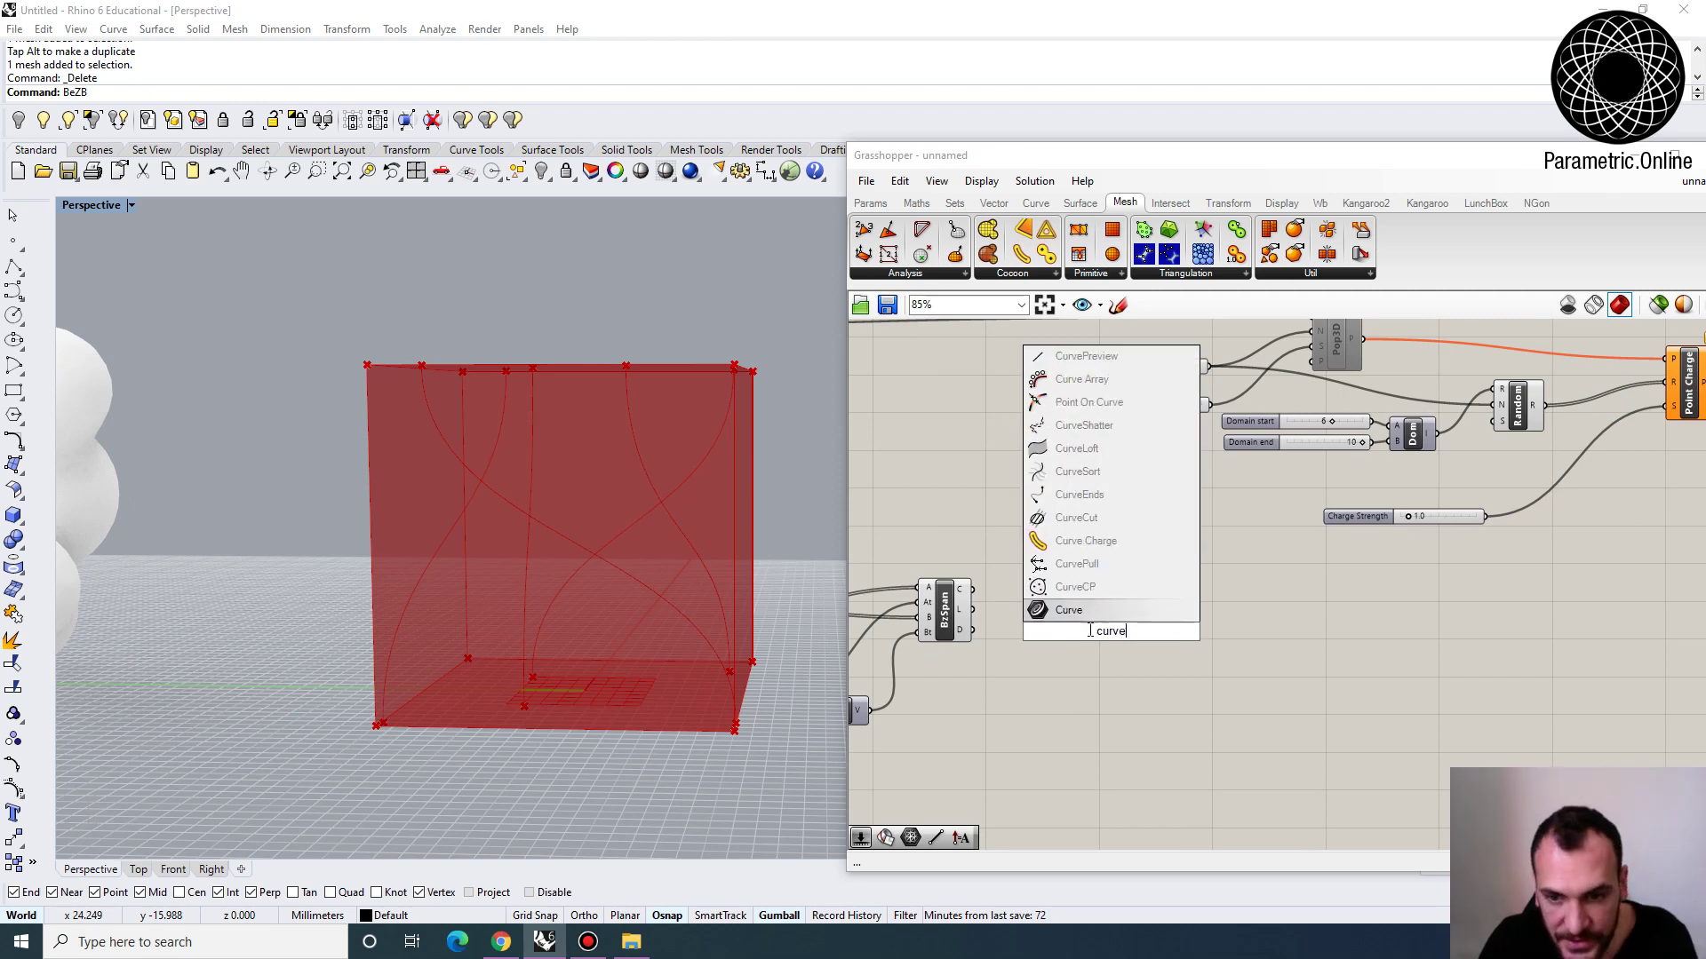
left_click(1086, 541)
Connect Bezier Span's curve output to Curve Charge's C input and place Curve Charge beneath Point Charge
scroll(958, 597, "up", 3)
left_click_drag(1149, 606, 1149, 612)
right_click_drag(1245, 682, 1122, 656)
left_click_drag(1111, 640, 1033, 567)
scroll(1033, 567, "down", 5)
scroll(1416, 609, "up", 4)
right_click_drag(1556, 571, 1373, 606)
left_click_drag(1231, 641, 1231, 657)
scroll(1198, 549, "down", 3)
scroll(1158, 470, "up", 2)
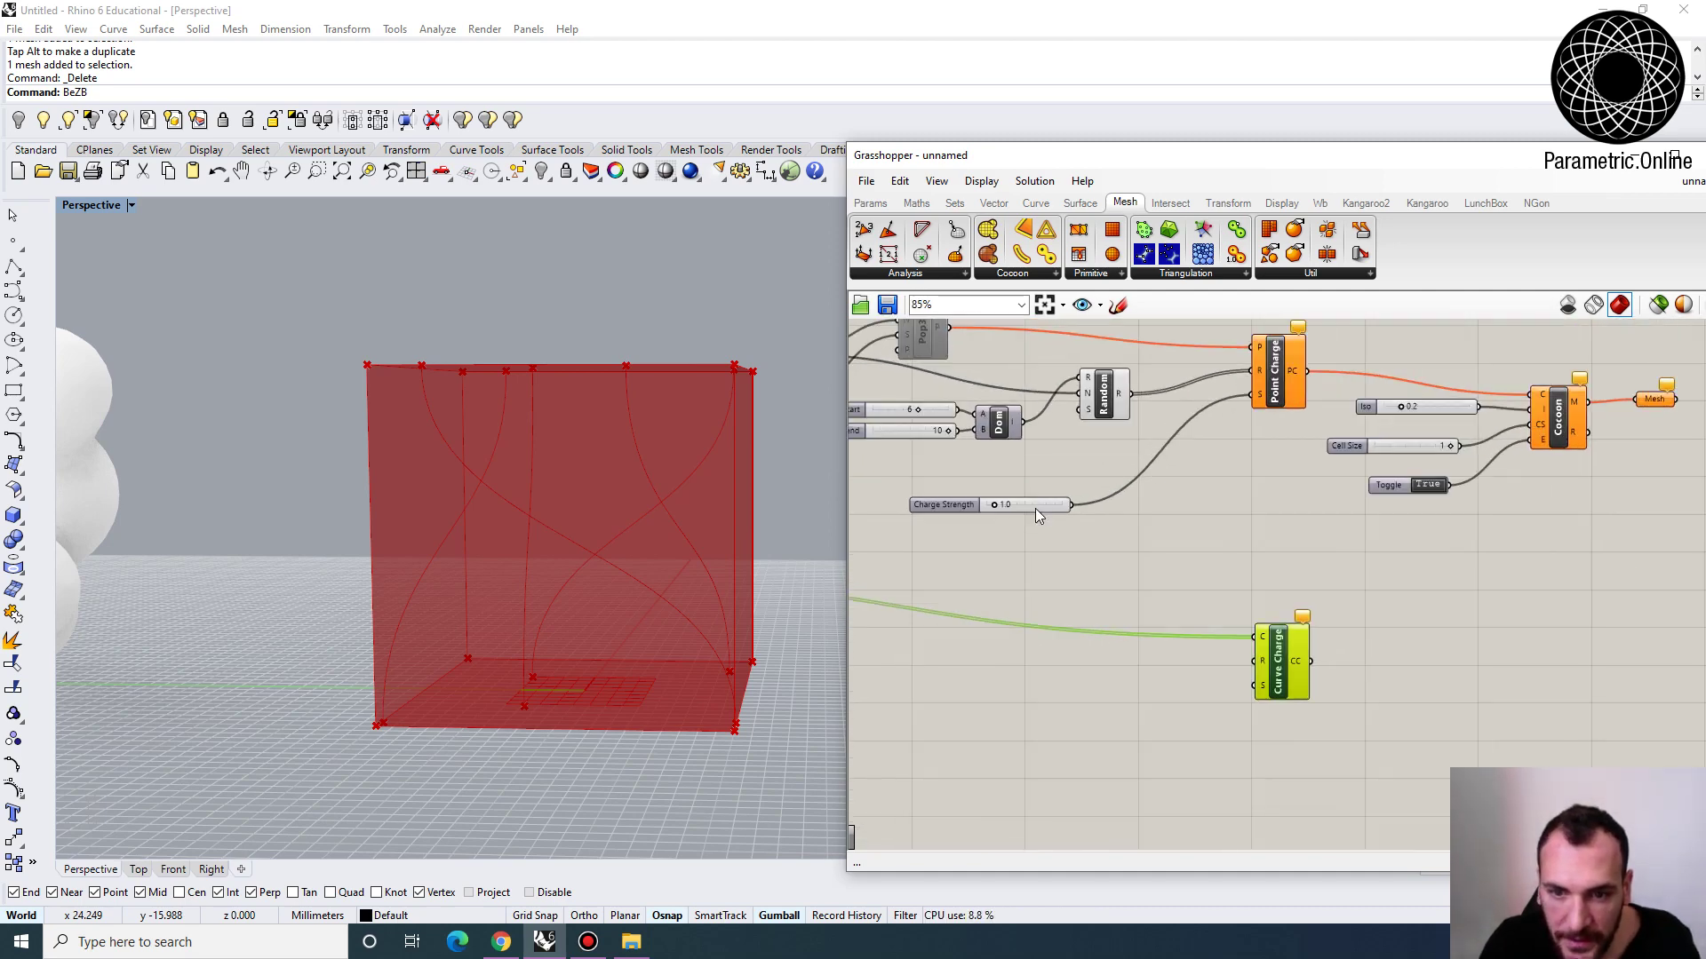
Copy the domain sliders, Construct Domain, Random and Charge Strength slider, placing the copies next to Curve Charge
right_click_drag(1021, 468, 1093, 473)
left_click_drag(1002, 397, 1000, 398)
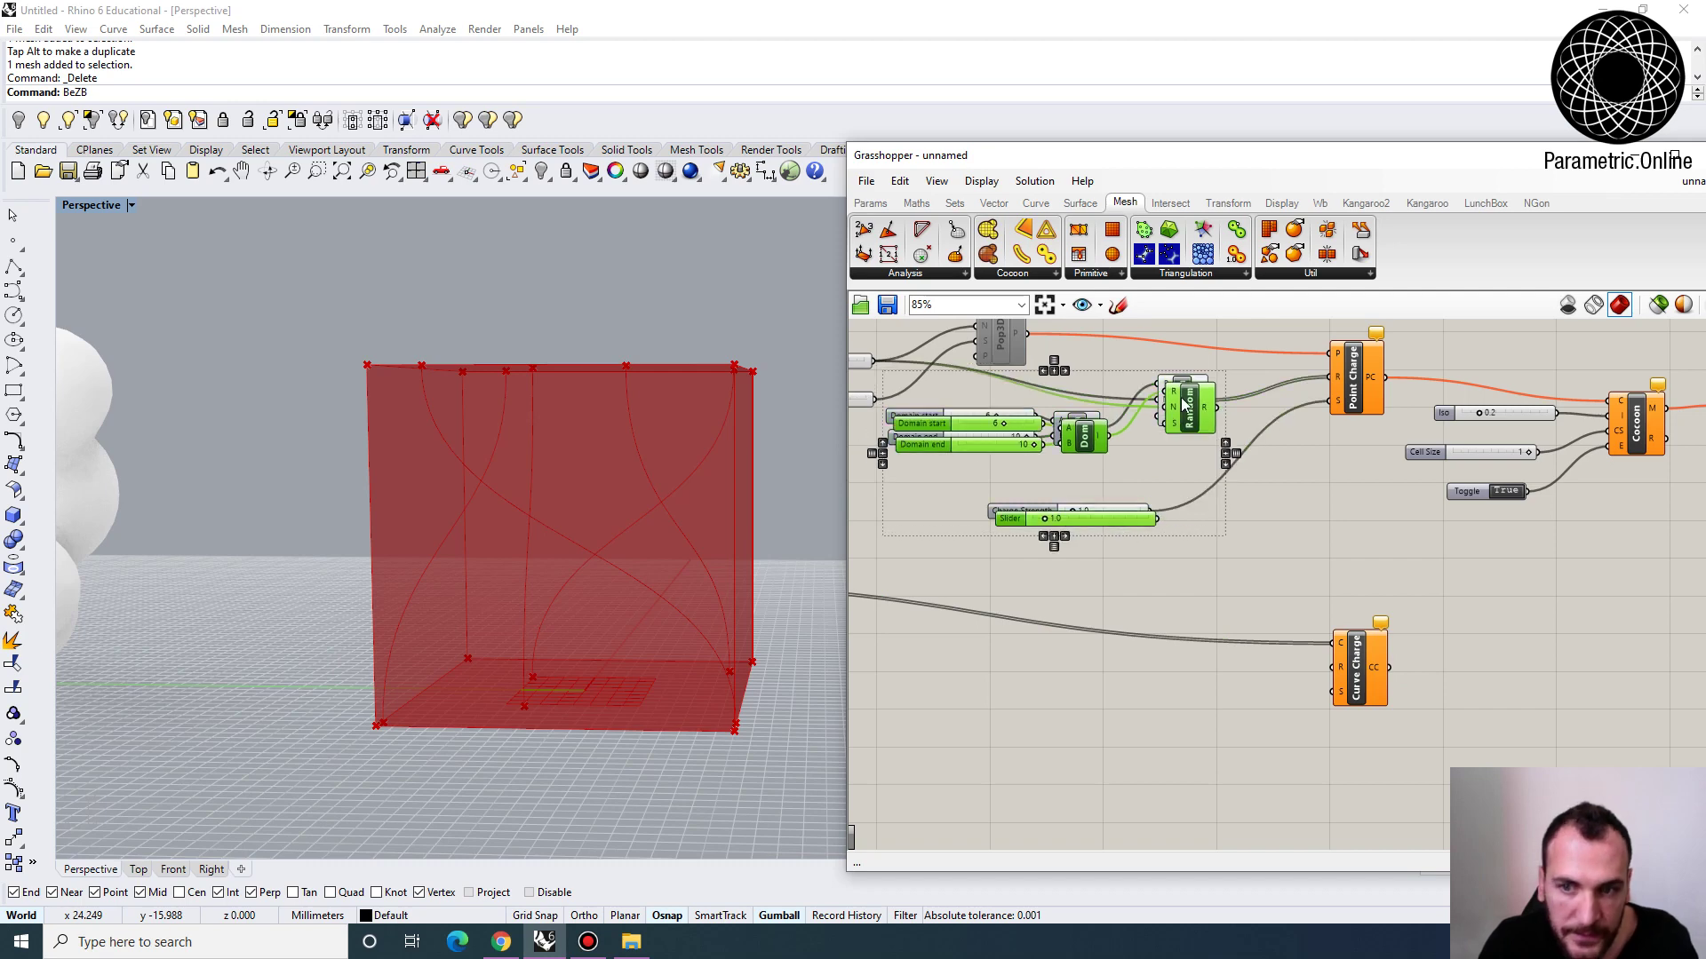
left_click_drag(1184, 405, 1229, 676, "alt")
left_click(1246, 562)
right_click_drag(1238, 641, 1238, 585)
Connect the Populate 2D Count slider to the copied Random's N input and the Random output to Curve Charge's R input
scroll(1241, 591, "up", 3)
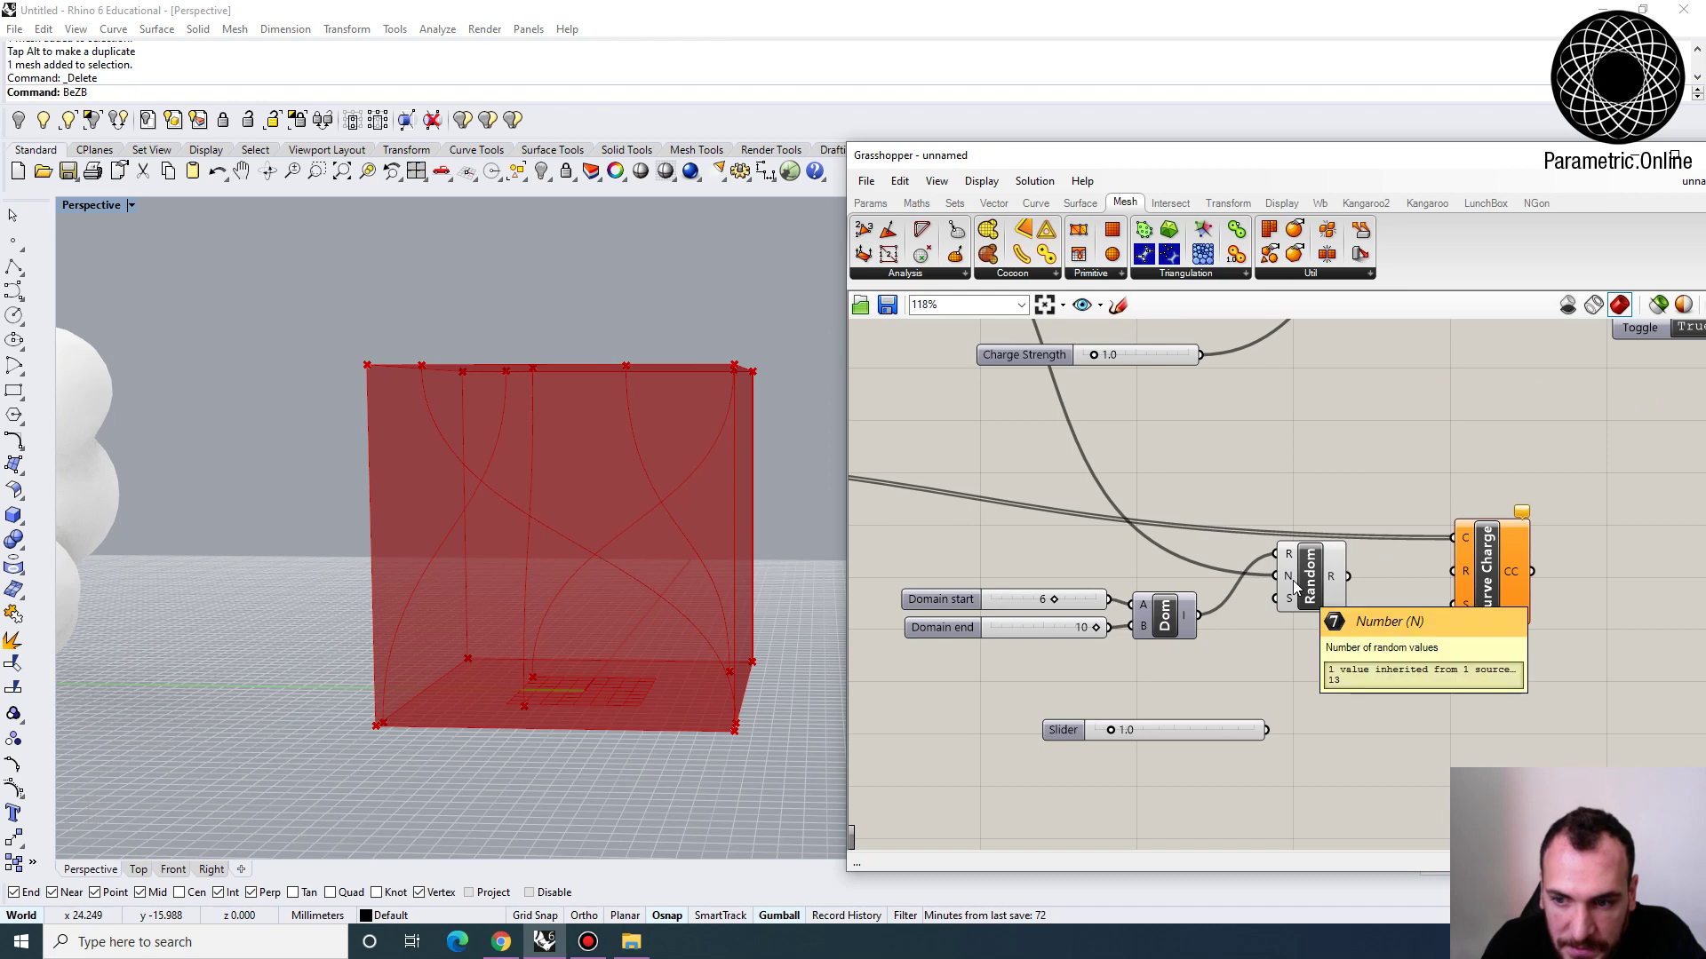
scroll(1218, 513, "down", 3)
right_click_drag(1005, 522, 1286, 526)
scroll(972, 497, "up", 1)
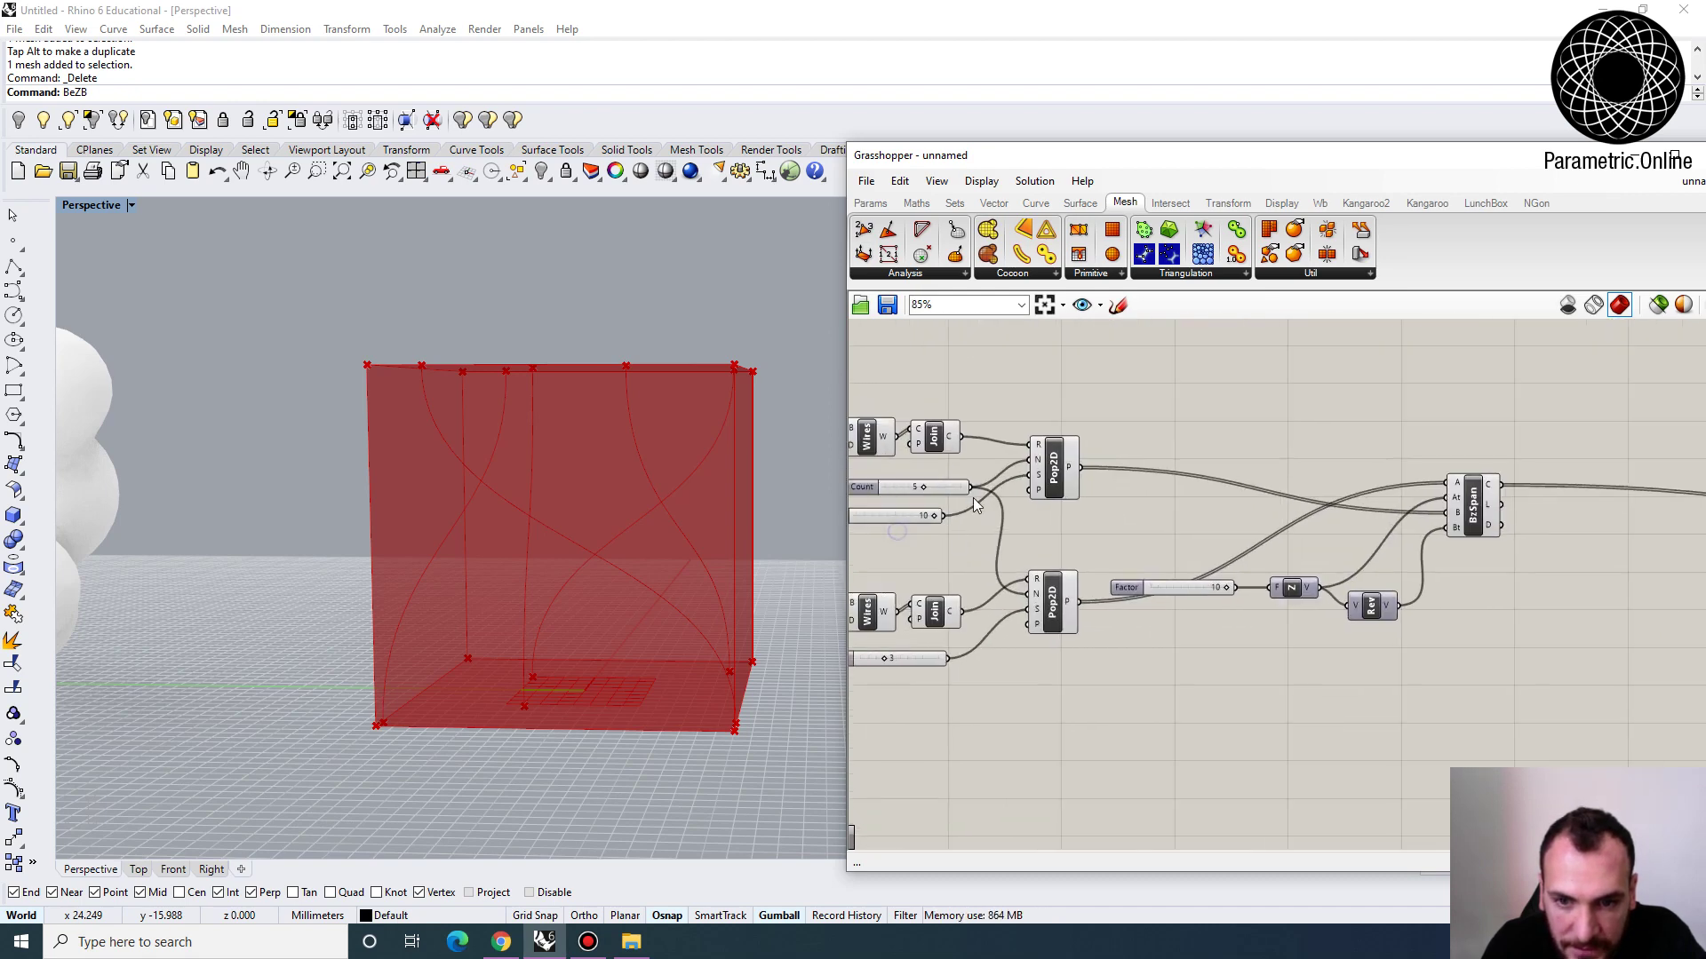
scroll(974, 496, "up", 4)
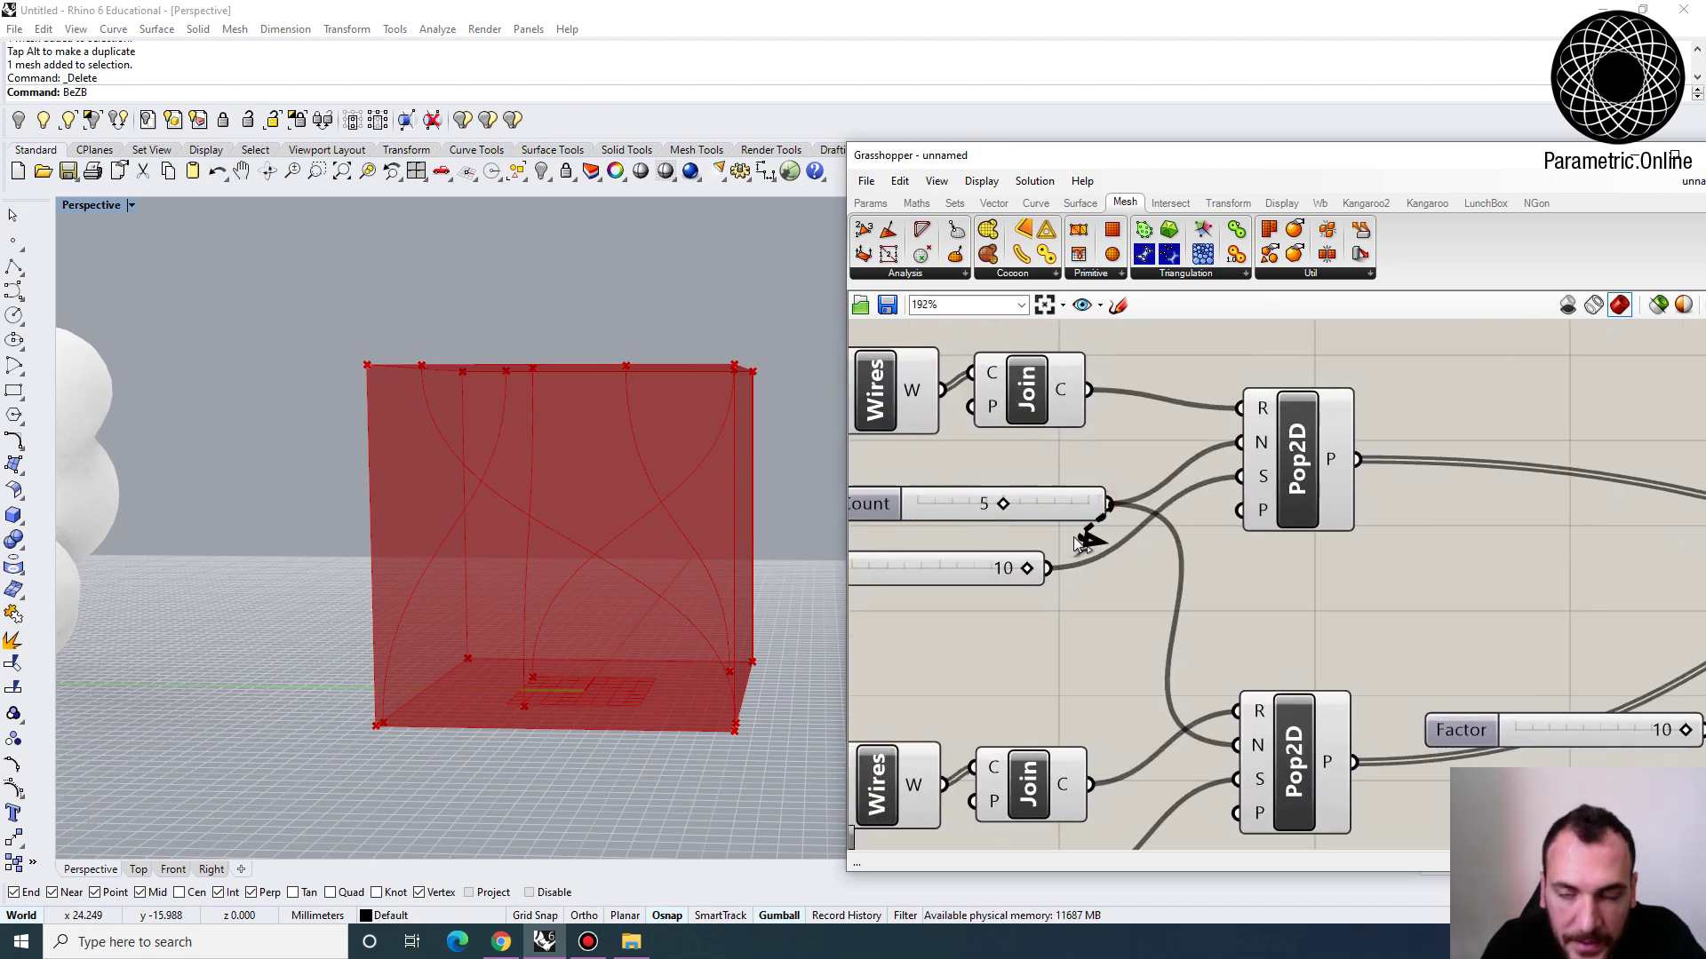
scroll(1058, 542, "down", 8)
left_click_drag(1074, 538, 1351, 617)
scroll(1652, 558, "up", 7)
right_click_drag(1457, 624, 1186, 536)
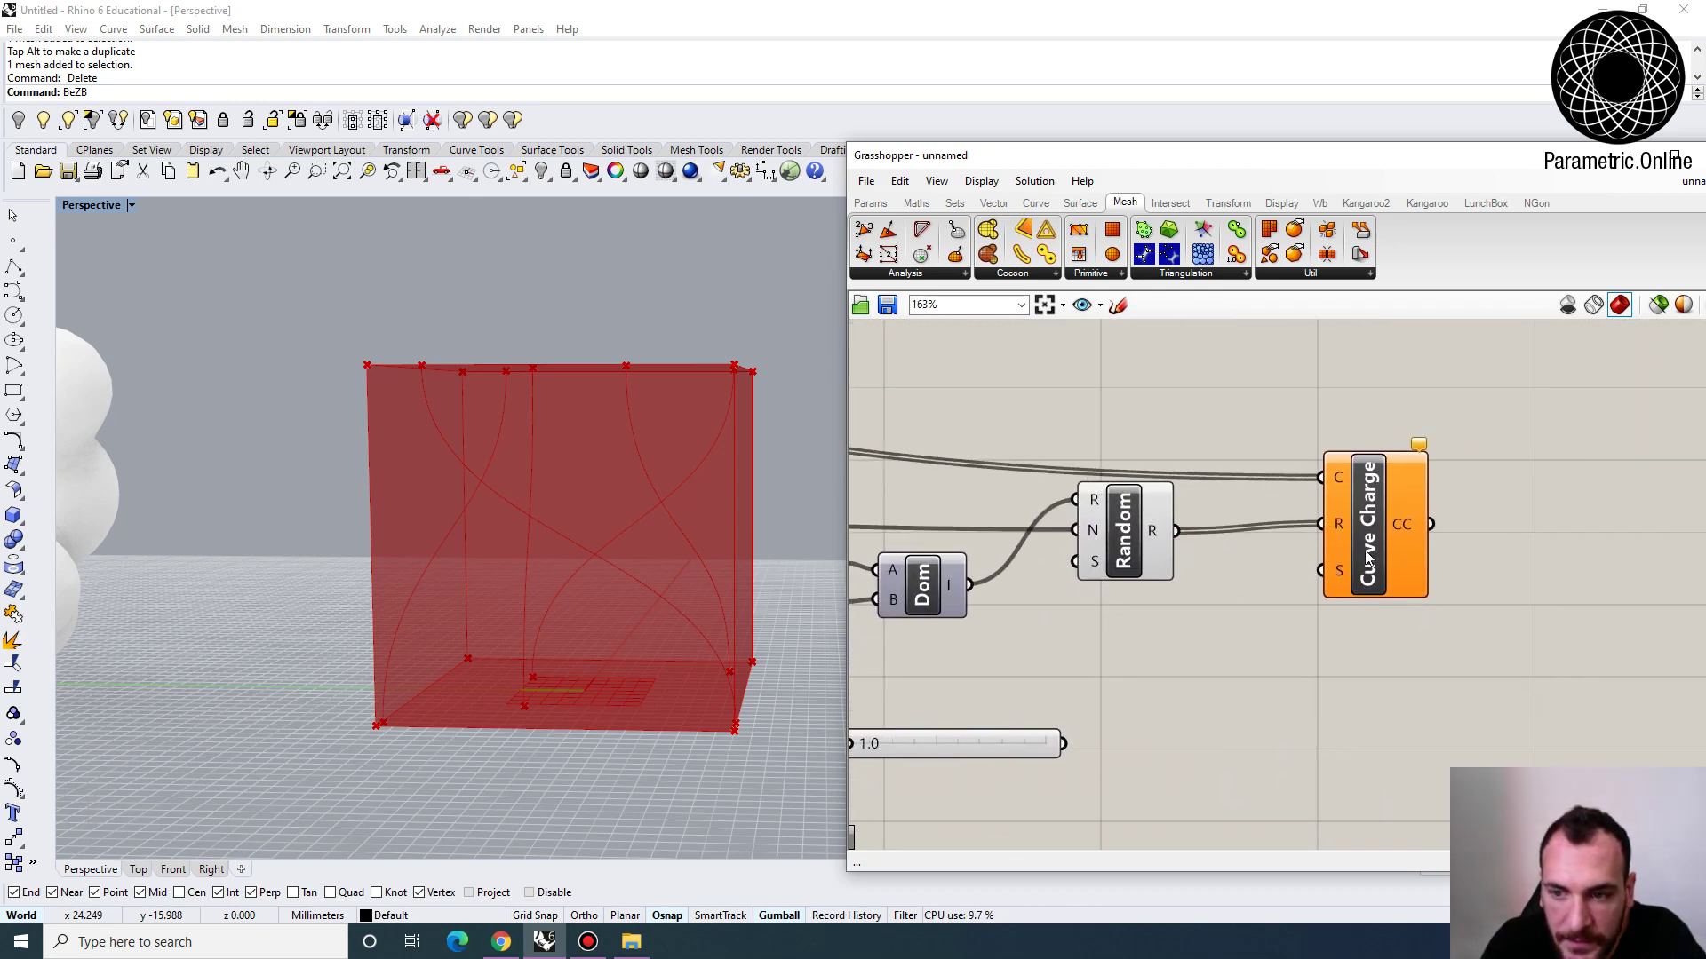
Connect the copied 1.0 strength slider to Curve Charge's S input
left_click_drag(1389, 524, 1372, 513)
scroll(1321, 524, "down", 3)
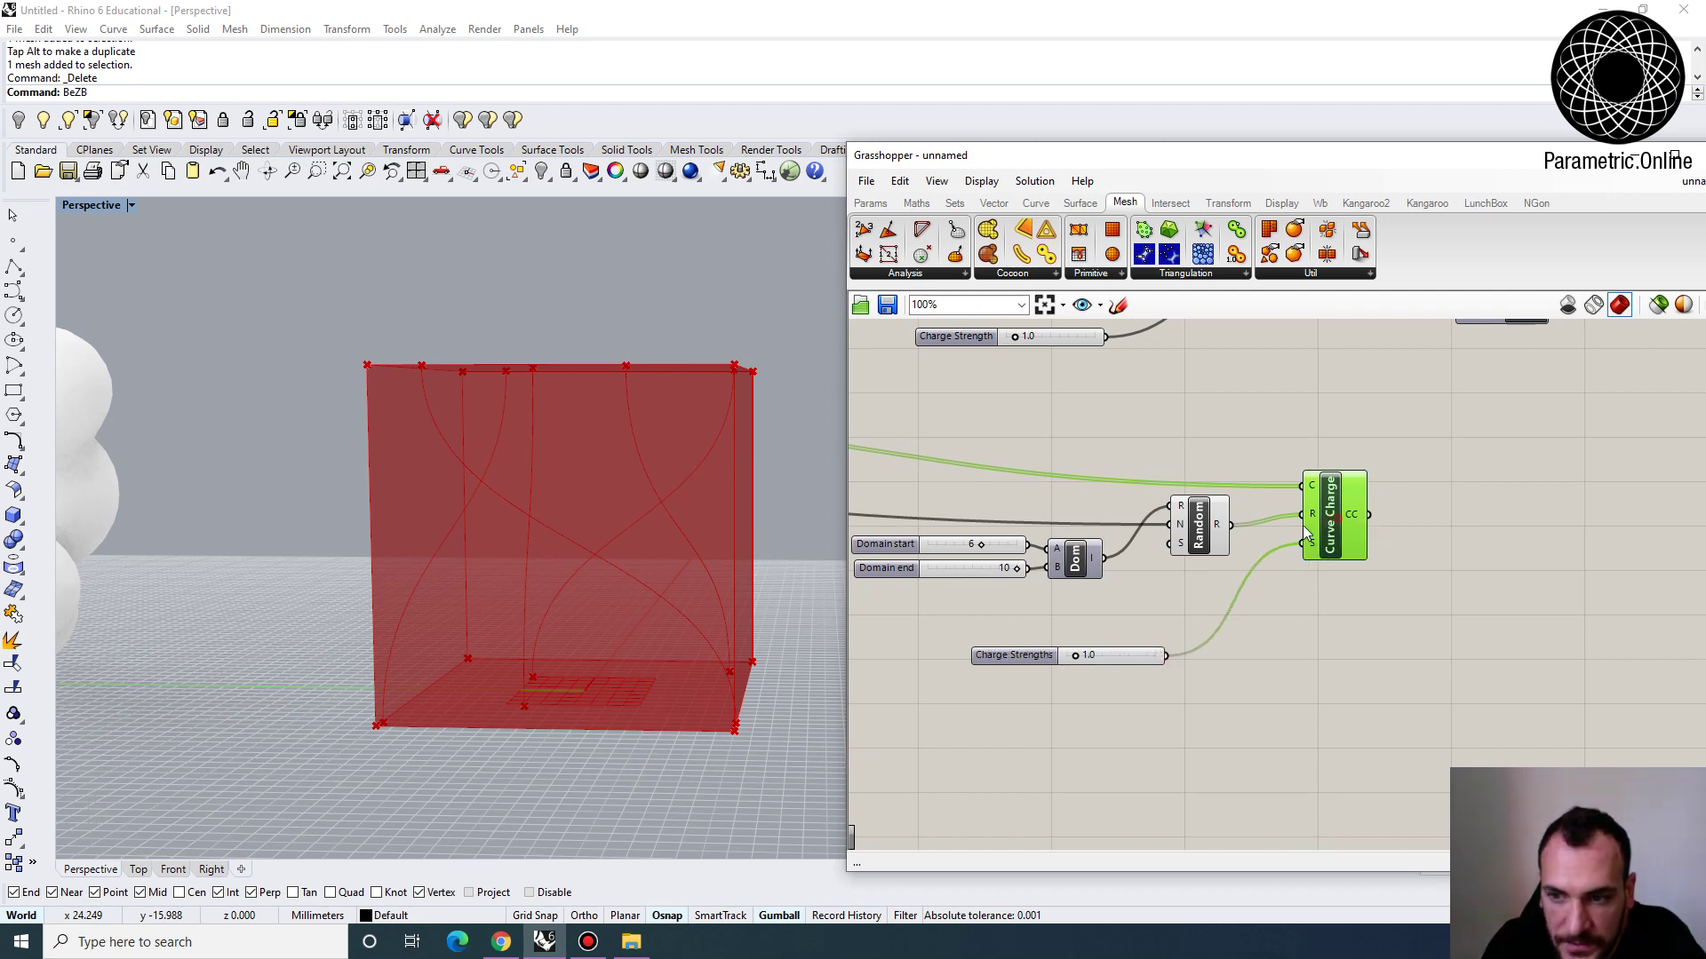
right_click_drag(1316, 531, 1170, 608)
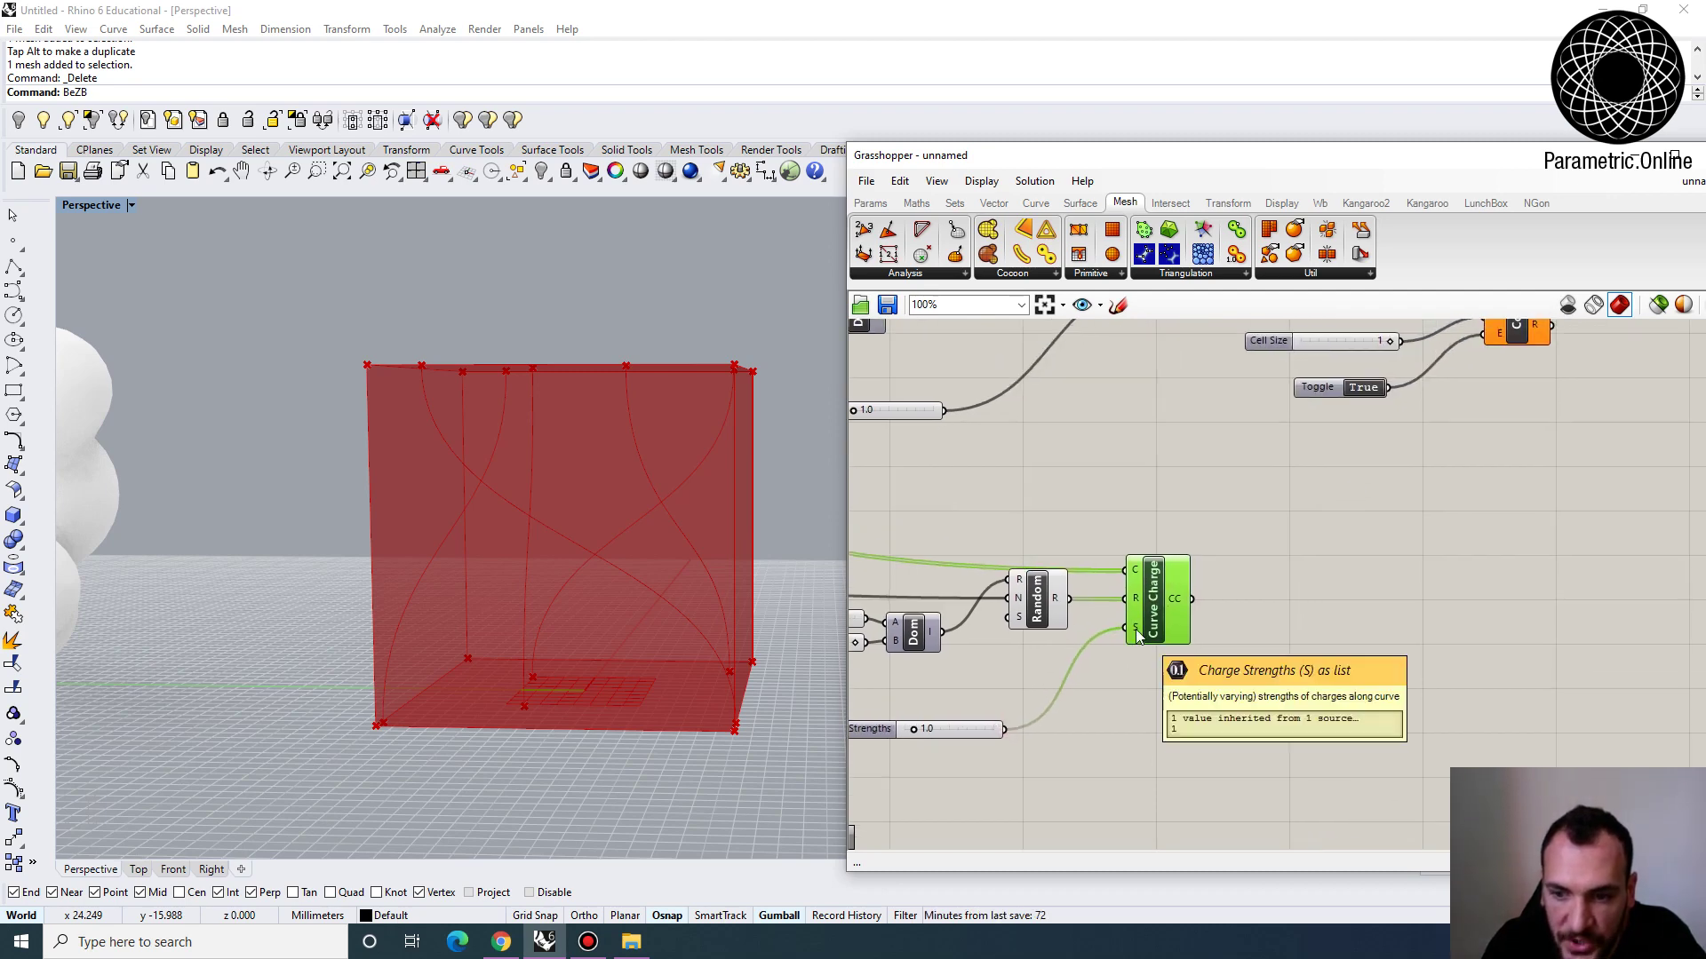
Copy the Cocoon setup with its sliders, toggle and Mesh next to Curve Charge, and connect Curve Charge's CC output to the copied Cocoon's C input
scroll(1097, 573, "down", 2)
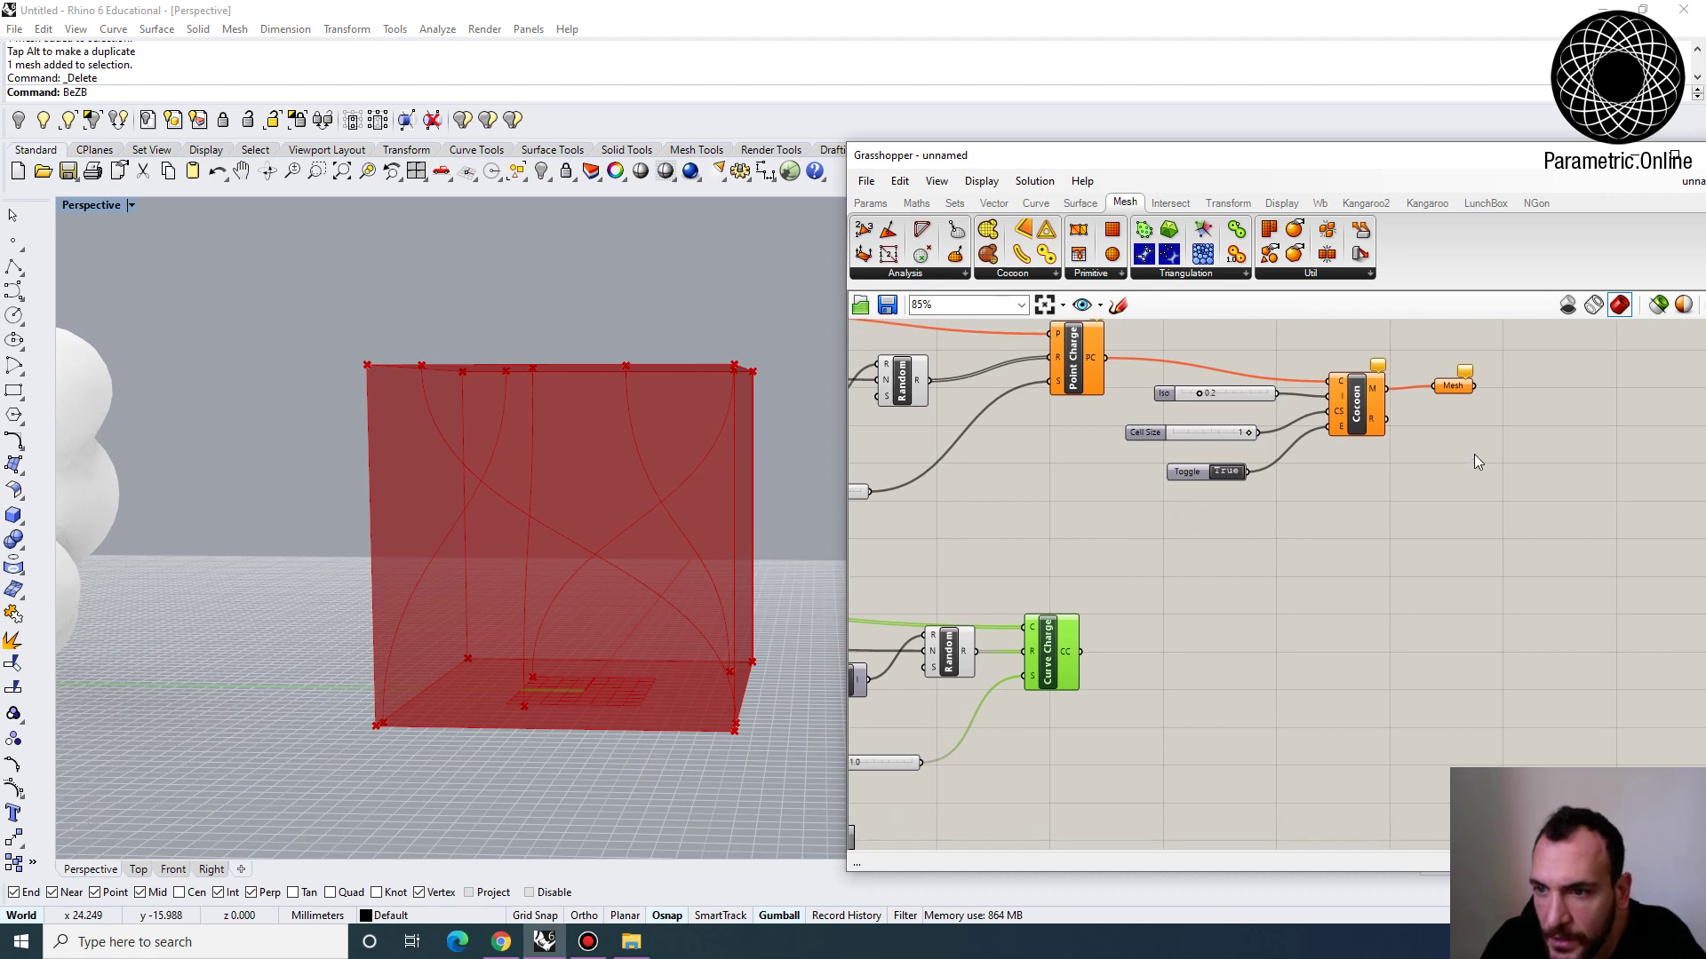
left_click_drag(1521, 517, 1182, 343)
left_click_drag(1356, 424, 1294, 702, "alt")
scroll(1129, 631, "up", 2)
left_click_drag(1059, 660, 1343, 668)
left_click_drag(1345, 674, 1330, 670)
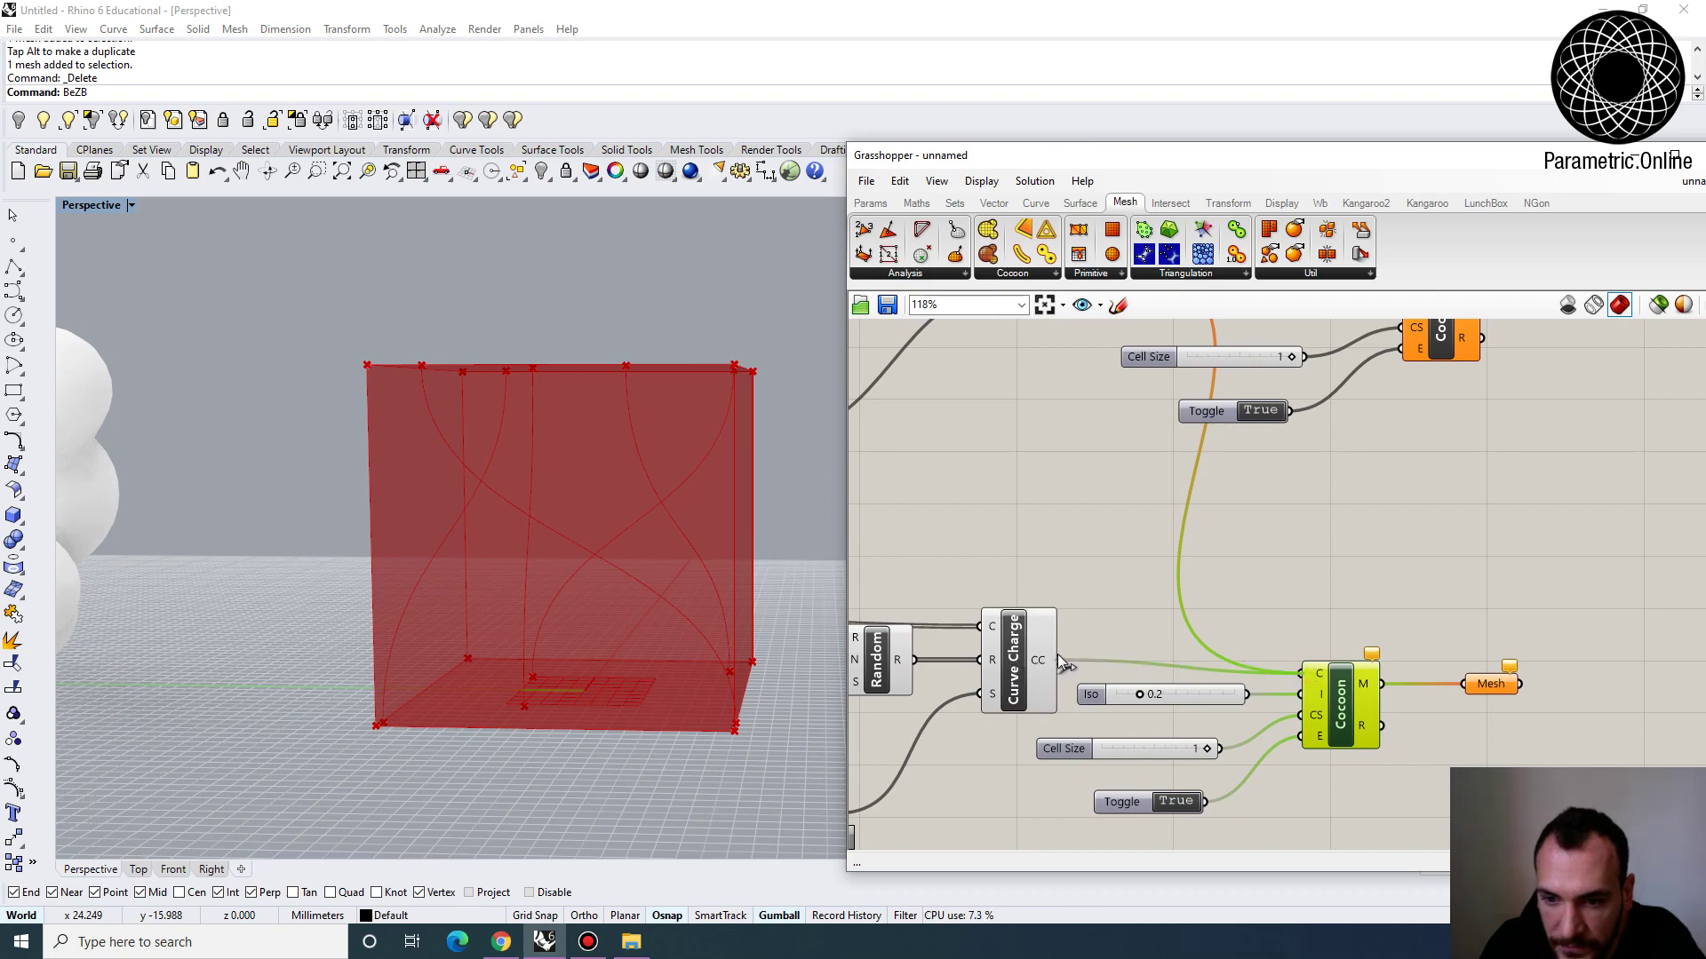
left_click(1432, 690)
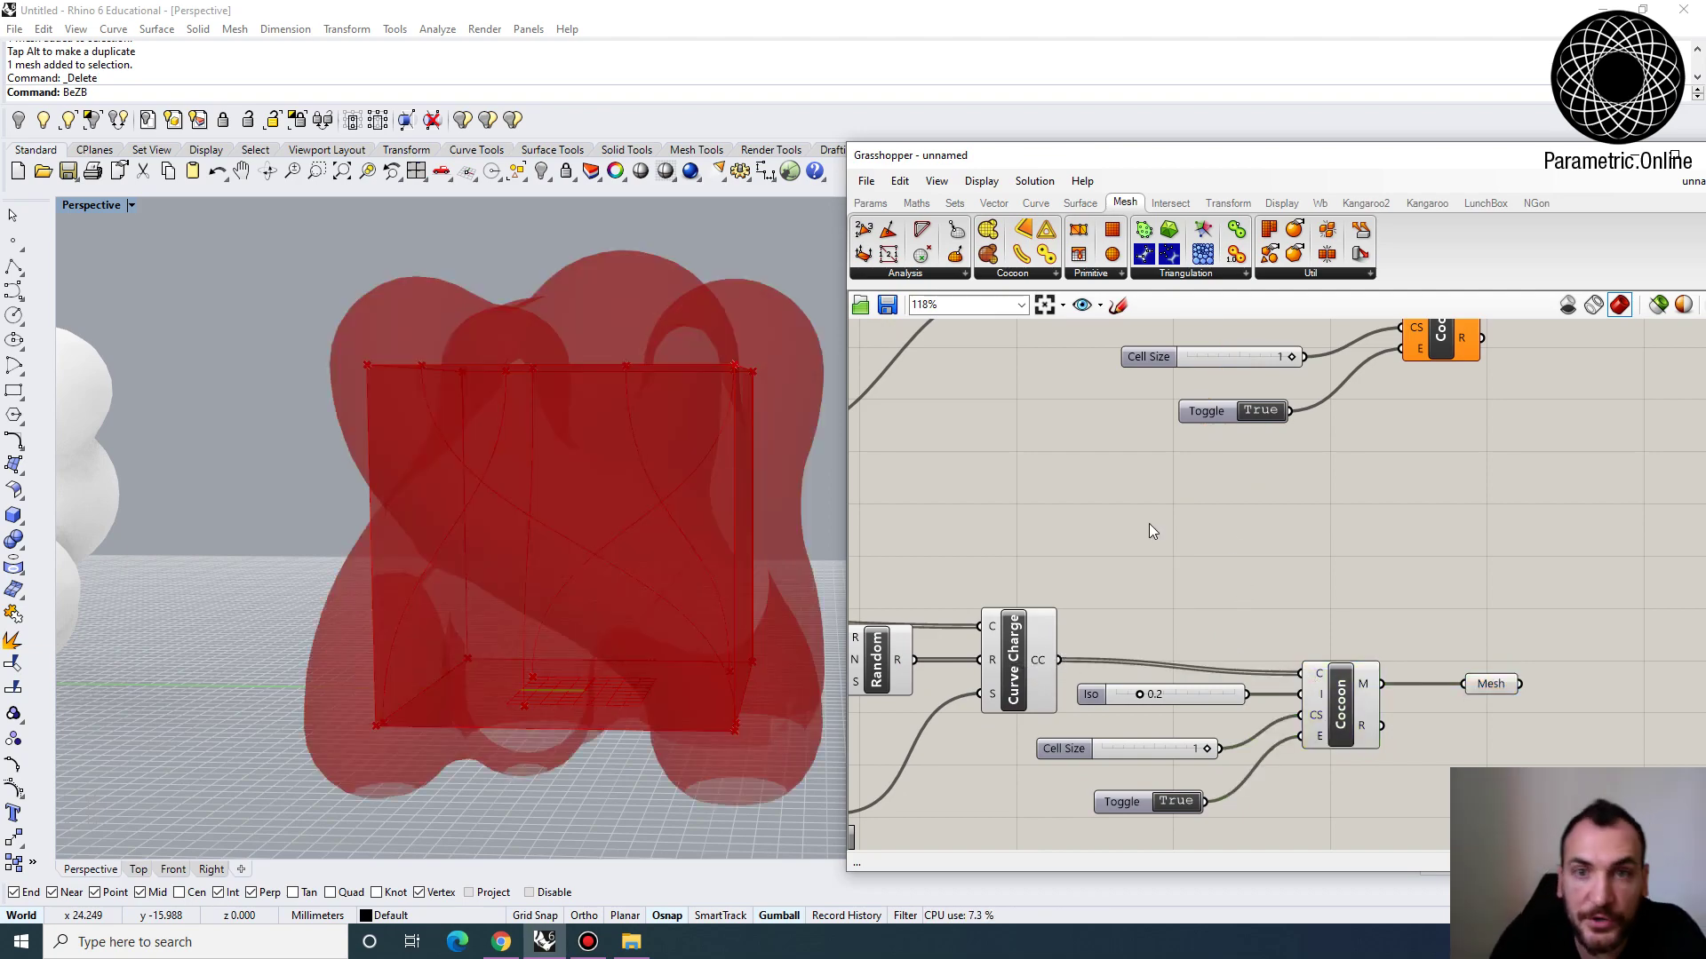
Bake the Mesh output of the Curve Charge branch into Rhino
left_click(1482, 683)
right_click_drag(571, 476, 293, 480)
right_click(1478, 686)
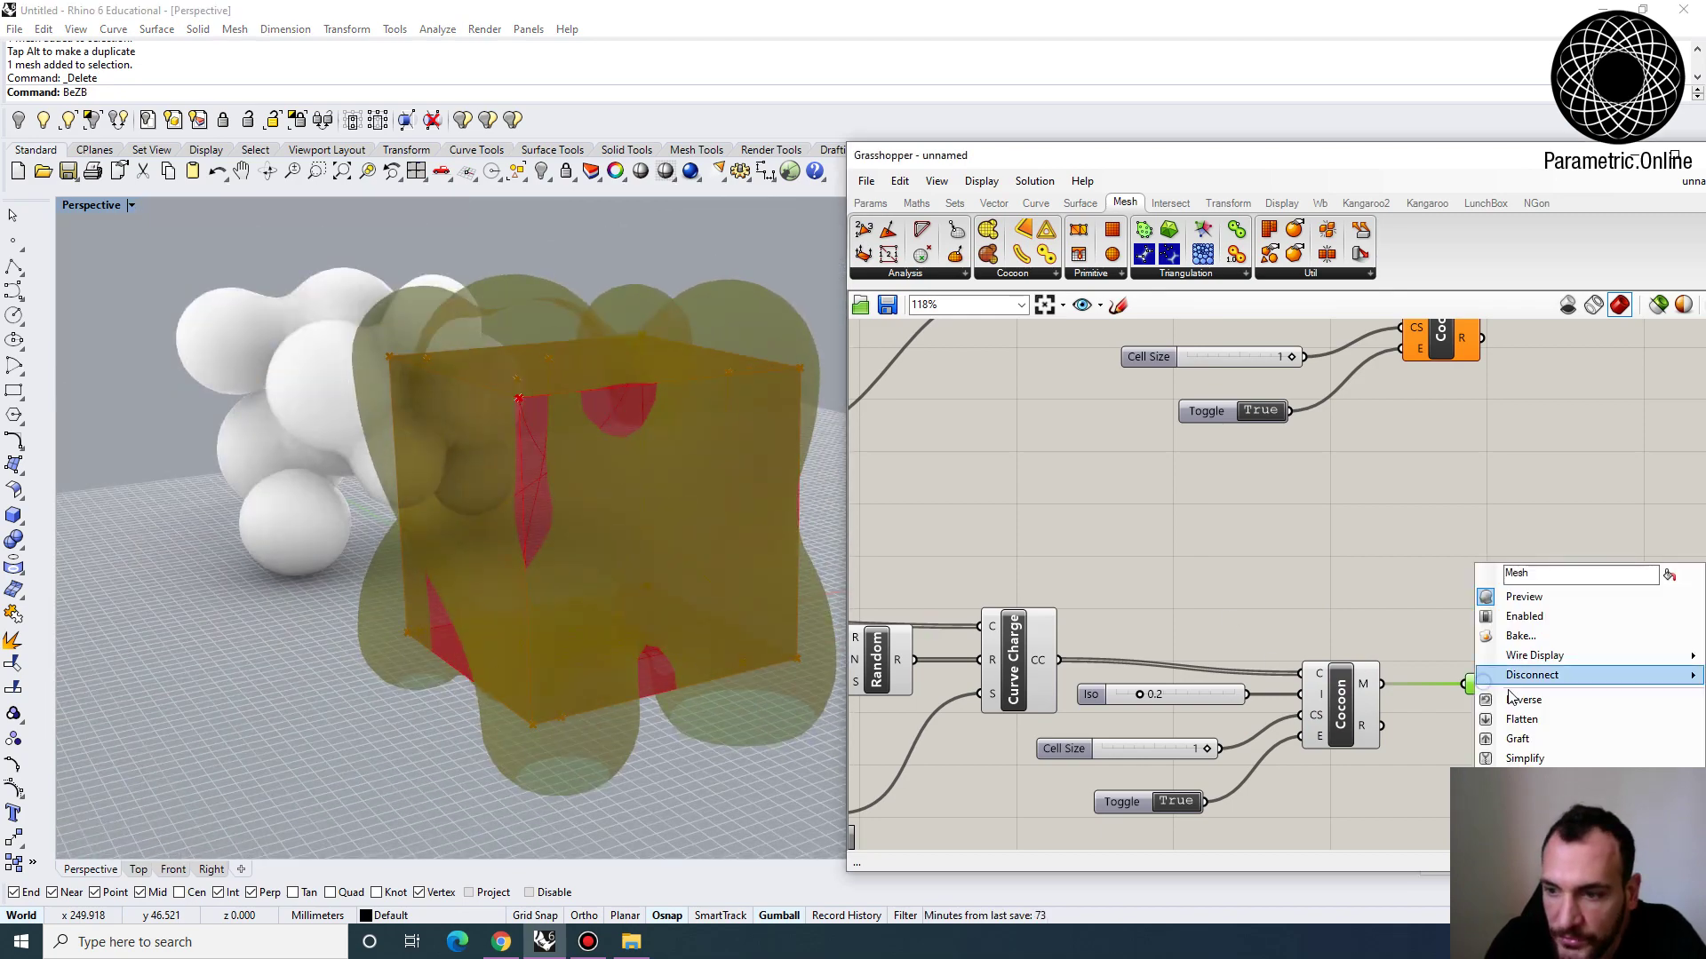
left_click(1520, 636)
key("Return")
Move the baked curve metaball mesh out of the box, placing it beside the earlier baked mesh
right_click_drag(592, 445, 674, 480)
scroll(674, 471, "down", 4)
left_click_drag(685, 445, 278, 442)
left_click(478, 604)
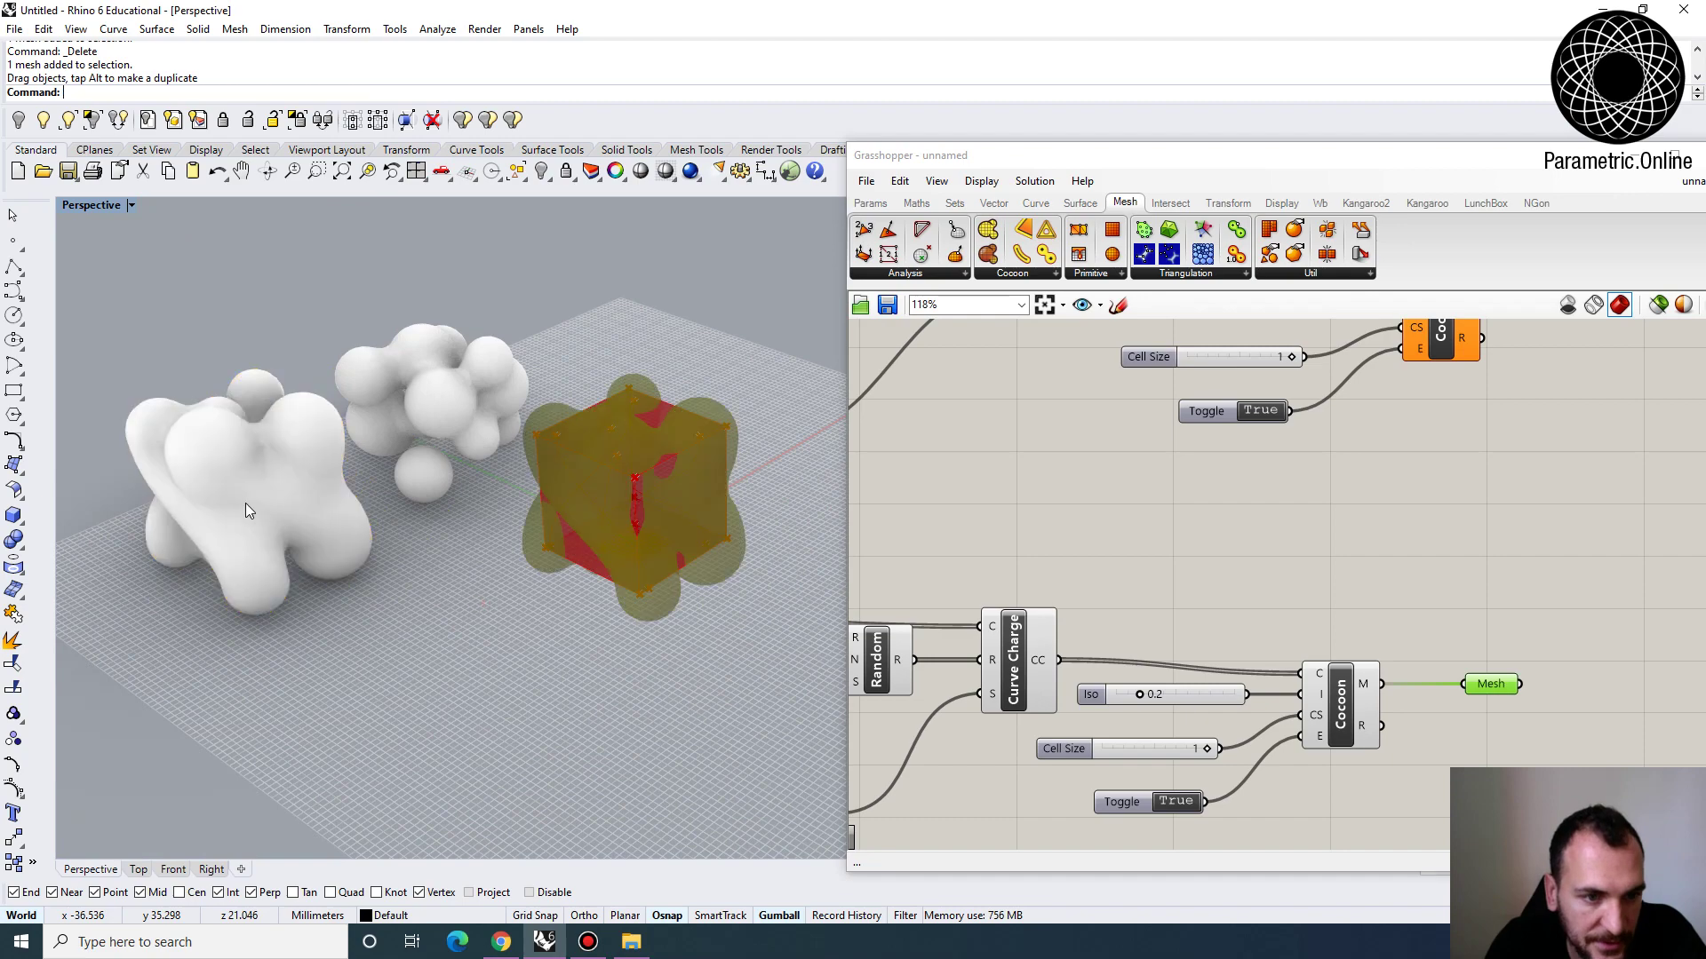
Set the Curve Charge branch's Domain start to 4 and Domain end to 6
scroll(260, 487, "up", 4)
scroll(1159, 531, "down", 3)
scroll(1128, 551, "up", 5)
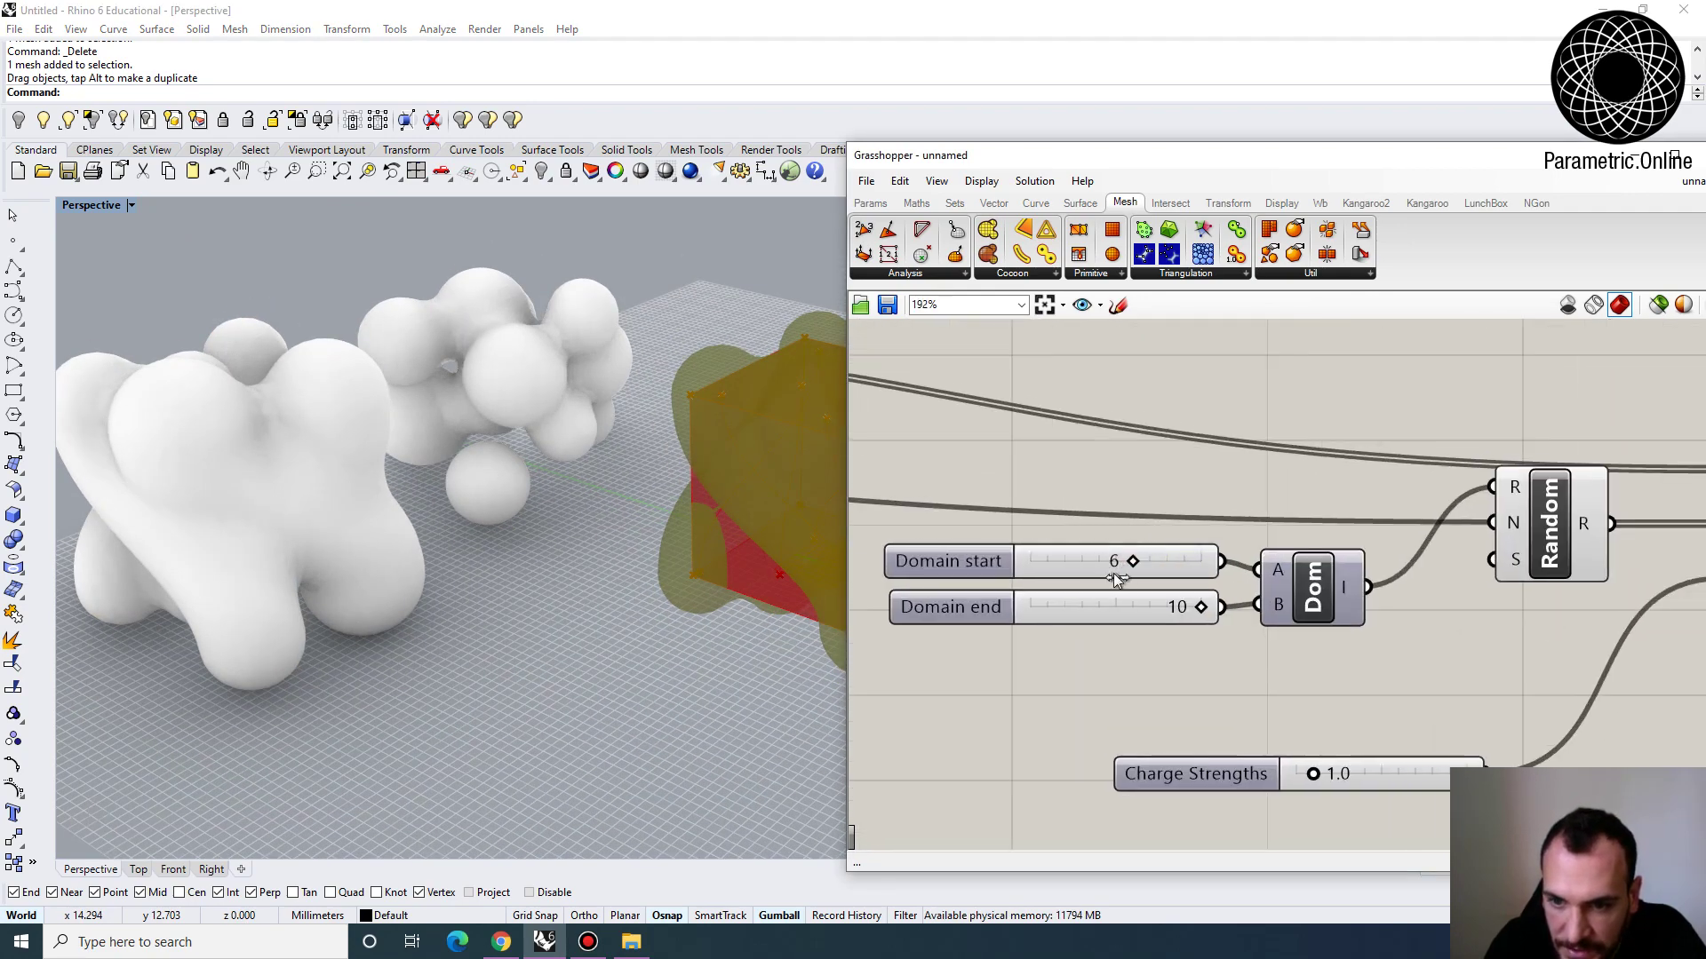
scroll(1162, 563, "down", 6)
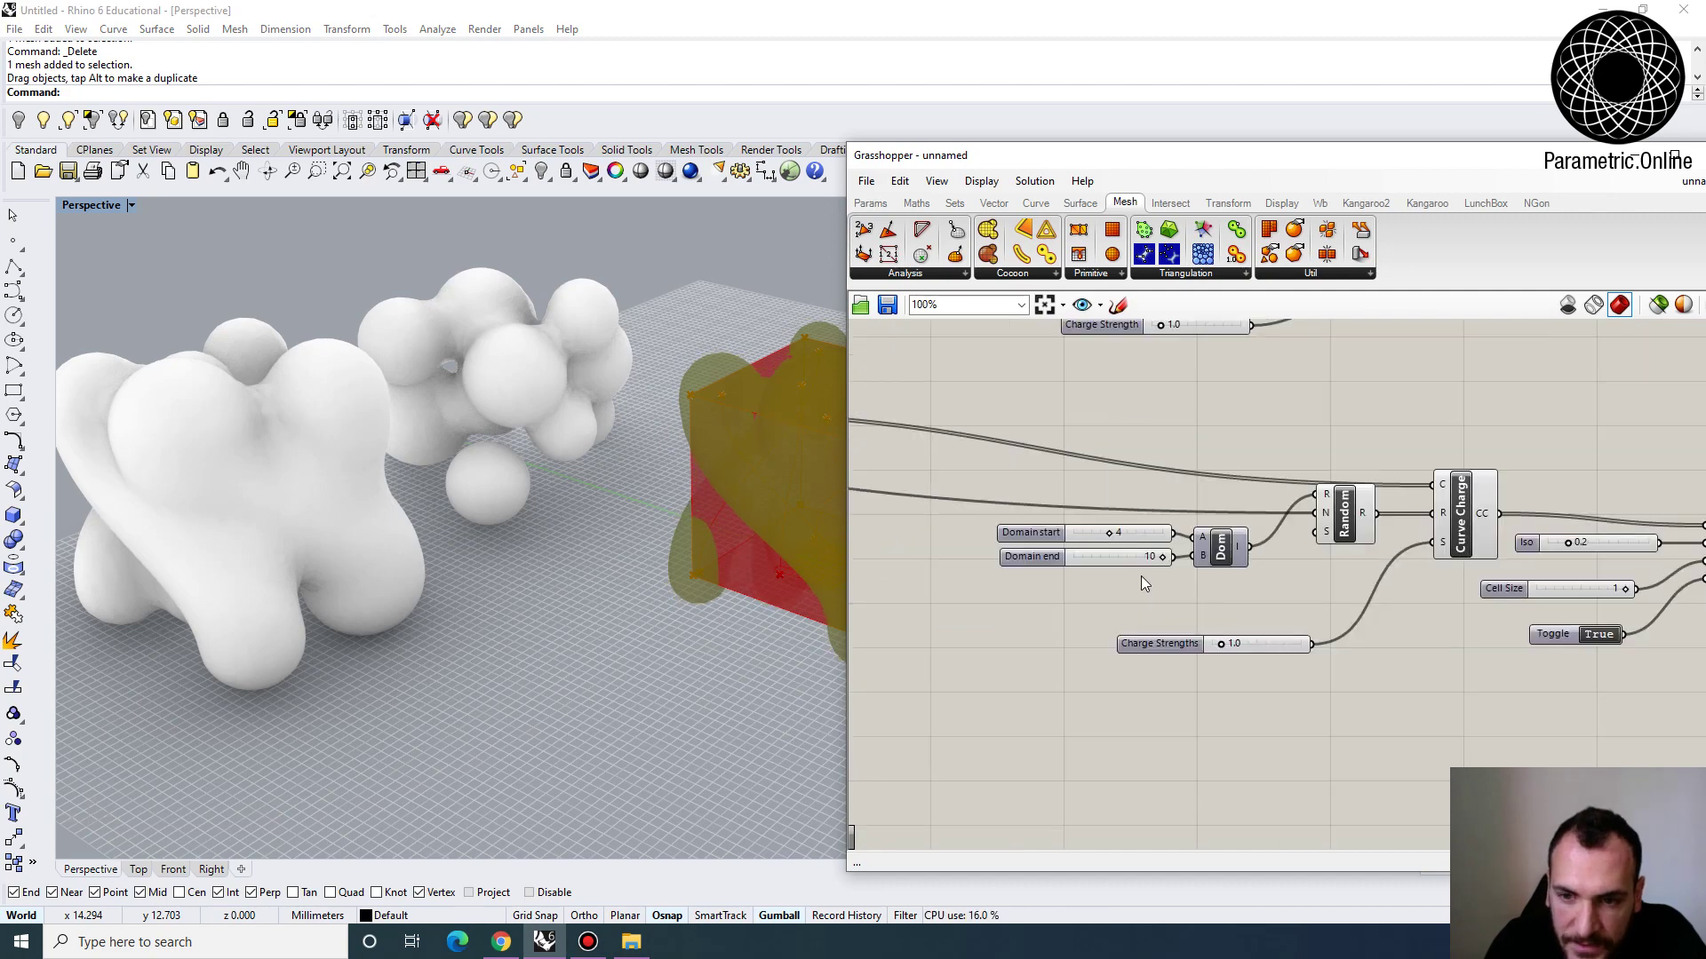
scroll(466, 549, "down", 5)
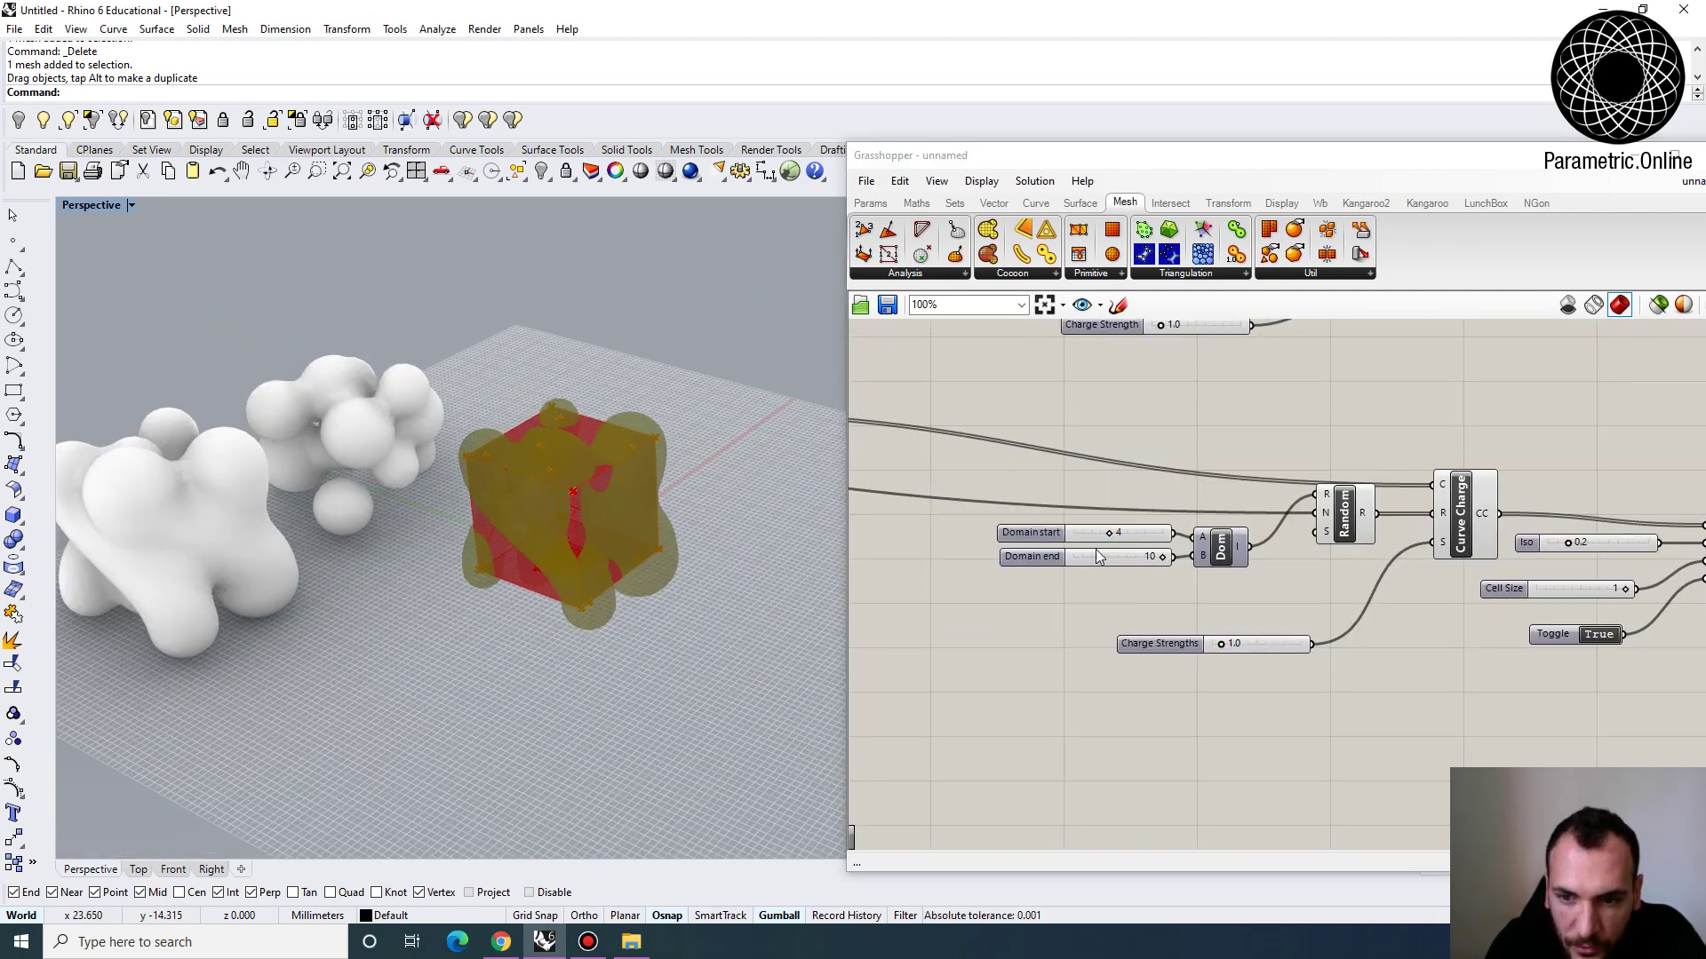
double_click(1098, 556)
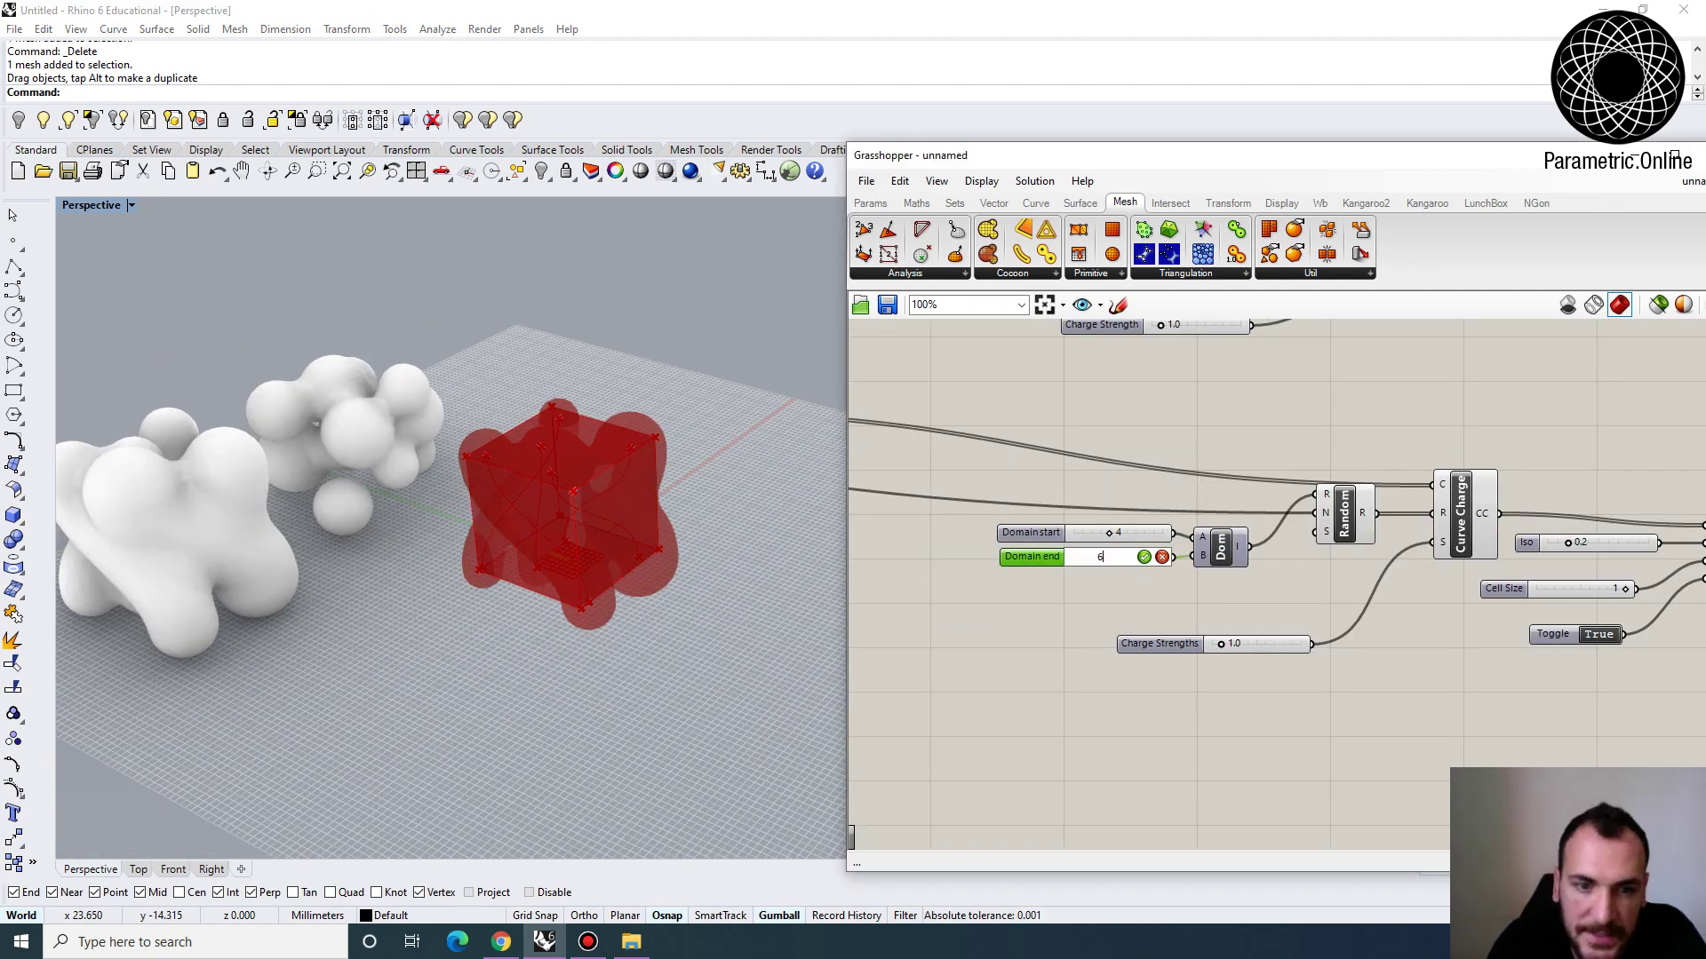
key("Return")
Bake the thinner Curve Charge mesh into Rhino with the default layer attributes
right_click_drag(605, 604, 584, 544)
right_click_drag(1660, 547, 1471, 506)
left_click(1479, 505)
right_click(1479, 504)
left_click(1520, 575)
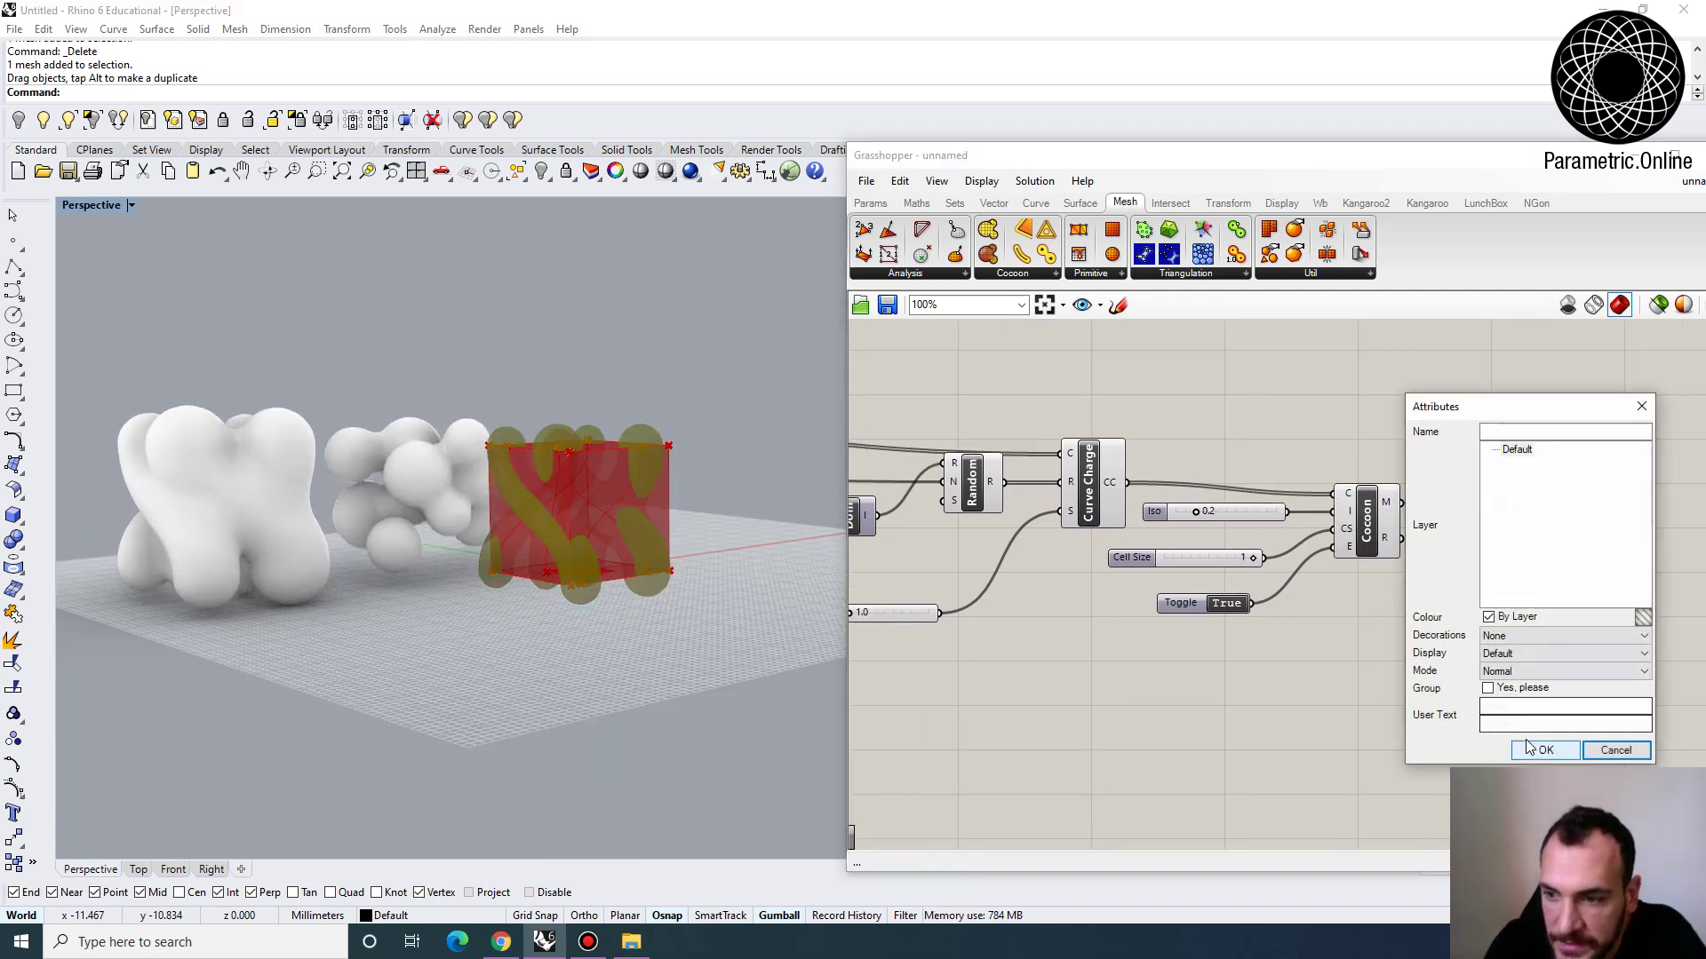
left_click(1528, 748)
Move the thinner baked mesh out of the box, placing it in front of the other baked meshes
right_click_drag(551, 520, 606, 553)
left_click_drag(622, 543, 462, 655)
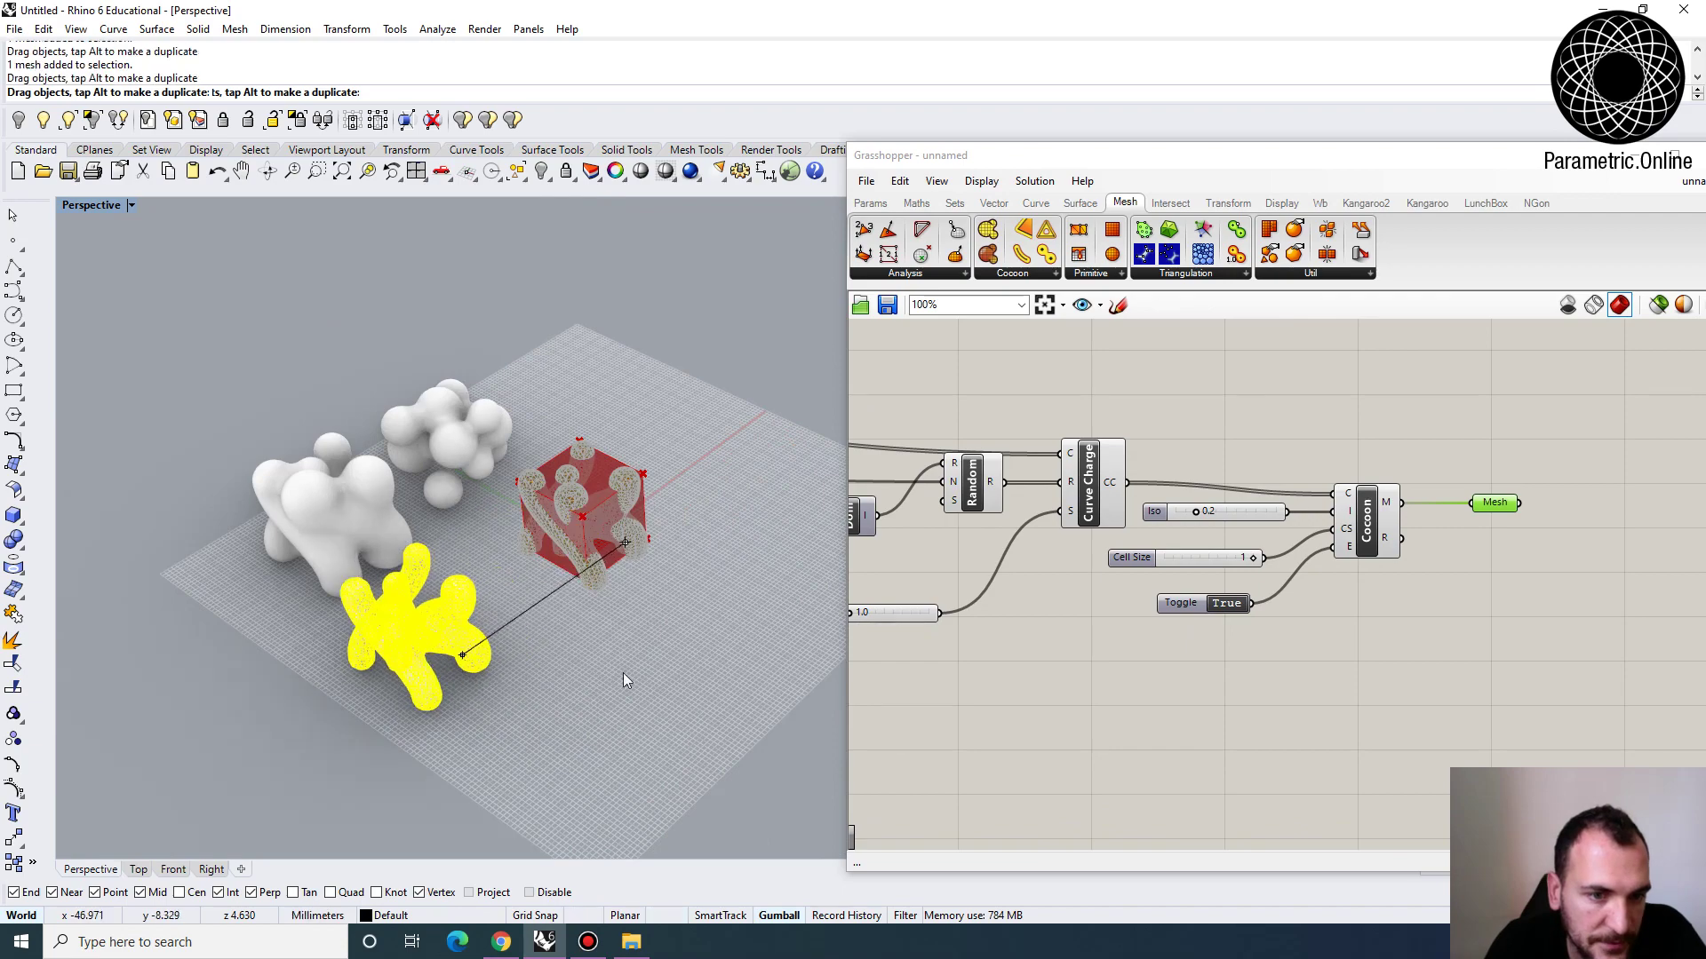
left_click(623, 674)
right_click_drag(623, 674, 494, 327)
right_click_drag(478, 663, 413, 623)
right_click_drag(682, 579, 697, 640)
Set the Domain start of the Curve Charge branch to 3
right_click_drag(1281, 405, 1311, 622)
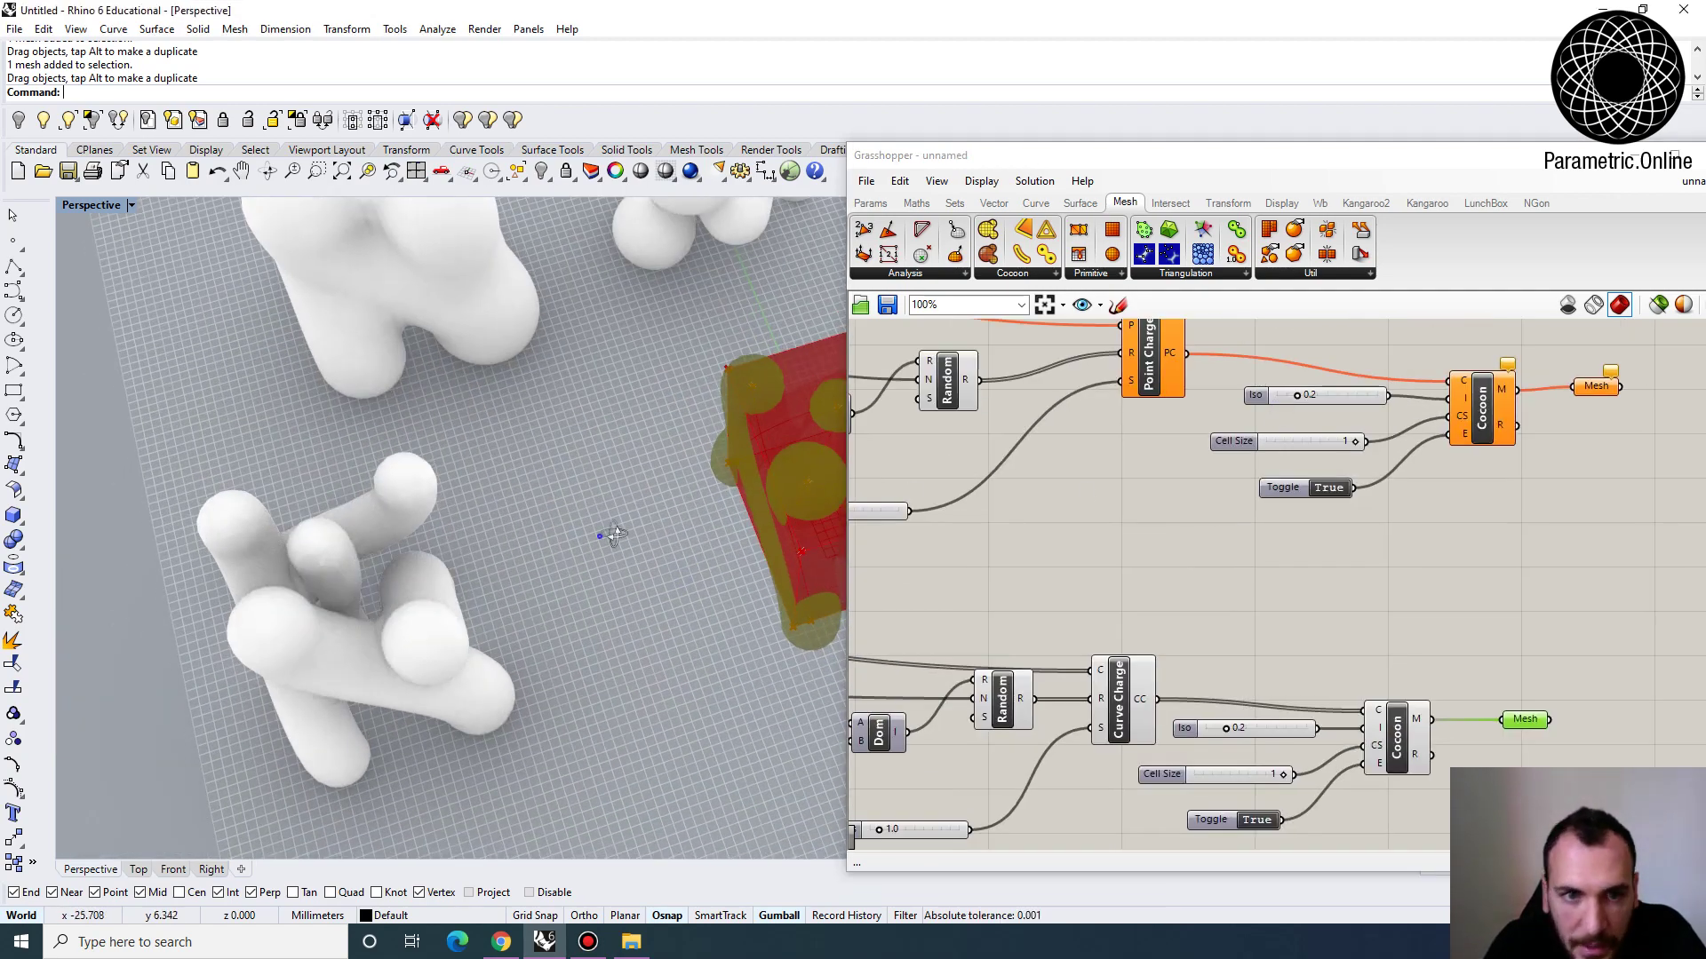
right_click_drag(609, 537, 588, 395)
scroll(588, 395, "down", 1)
scroll(984, 553, "up", 6)
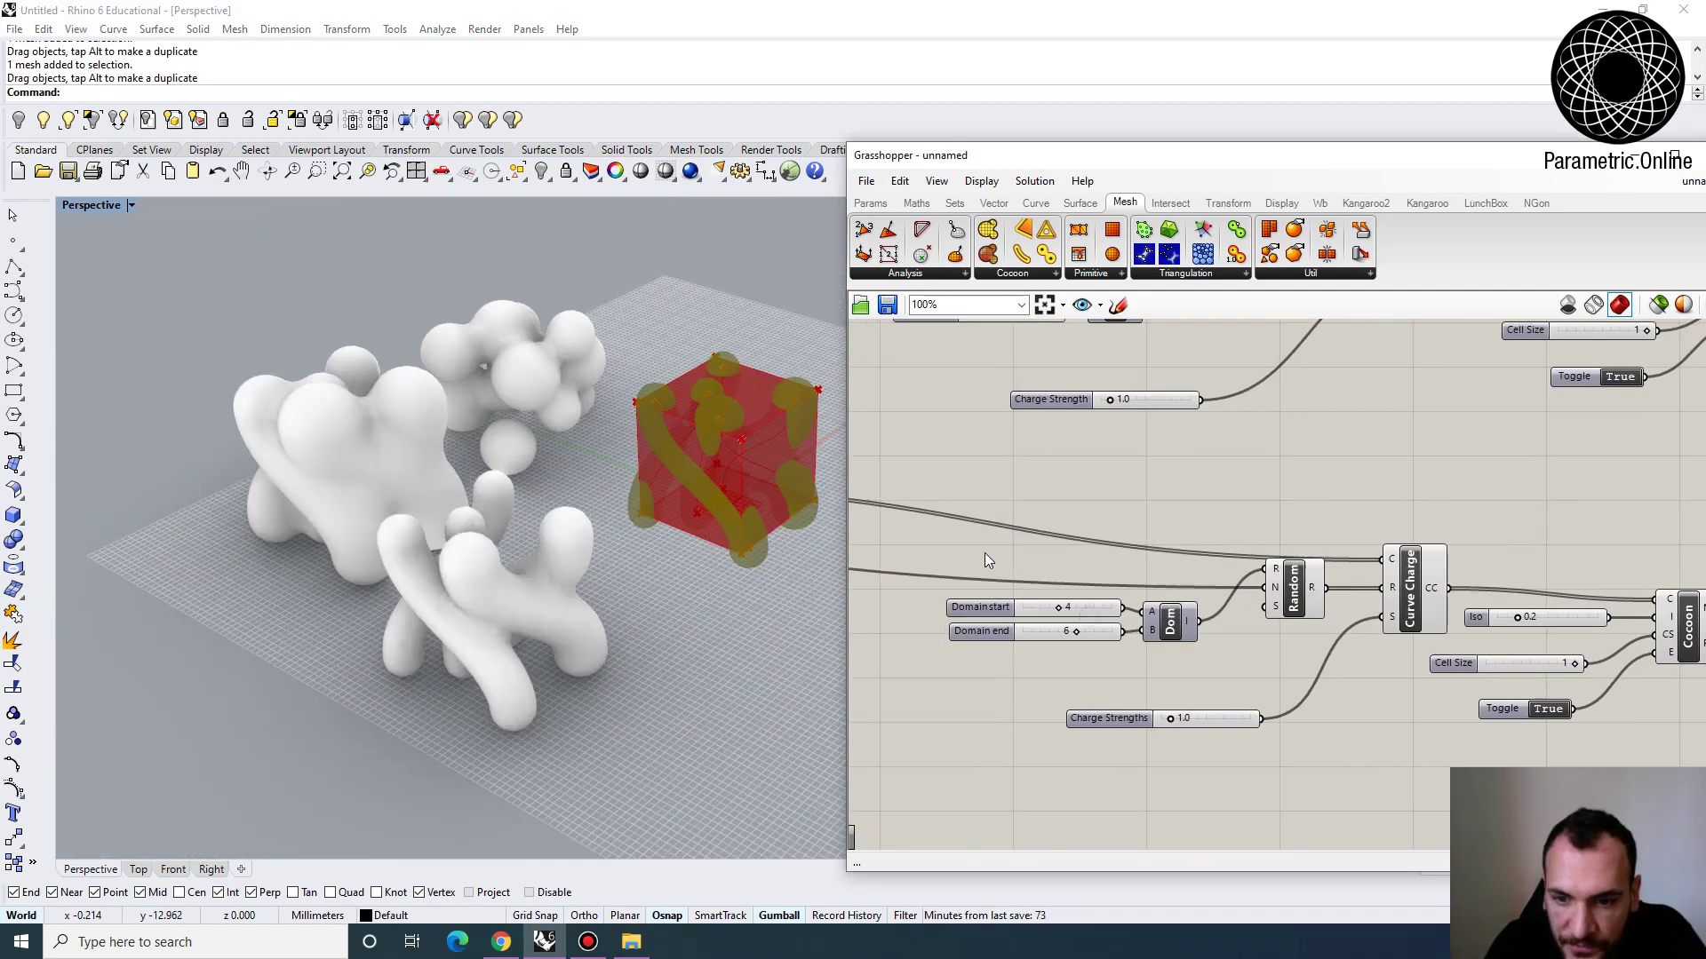
left_click(1099, 616)
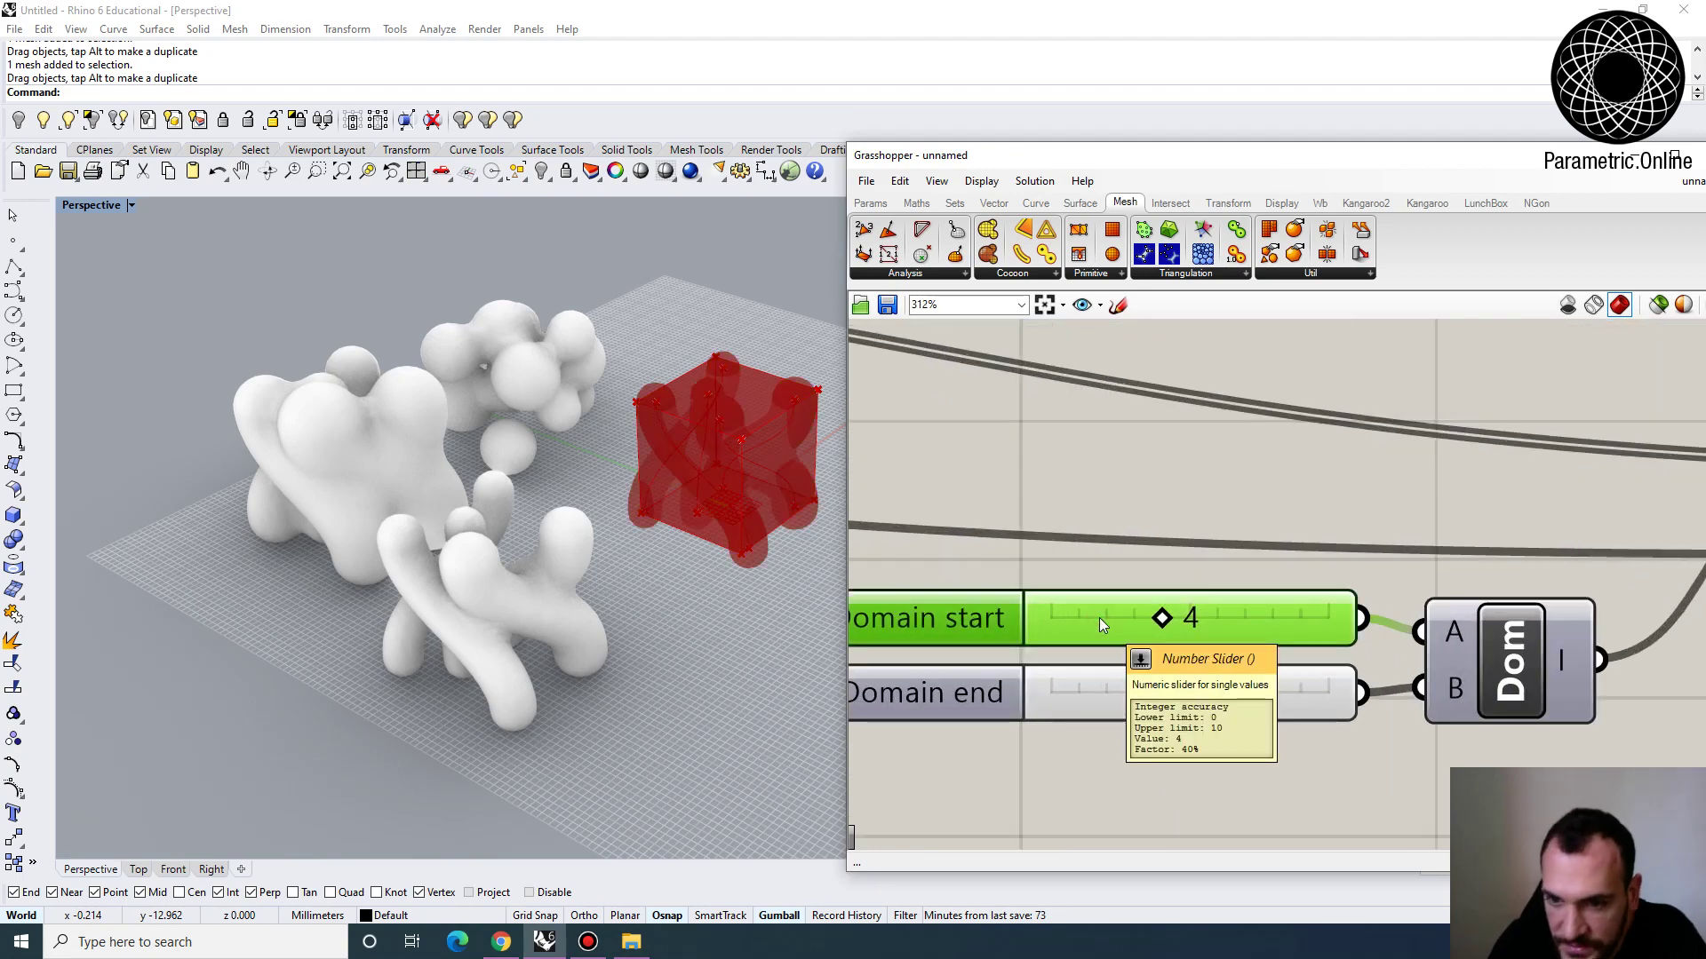
double_click(1100, 620)
type("3")
key("Return")
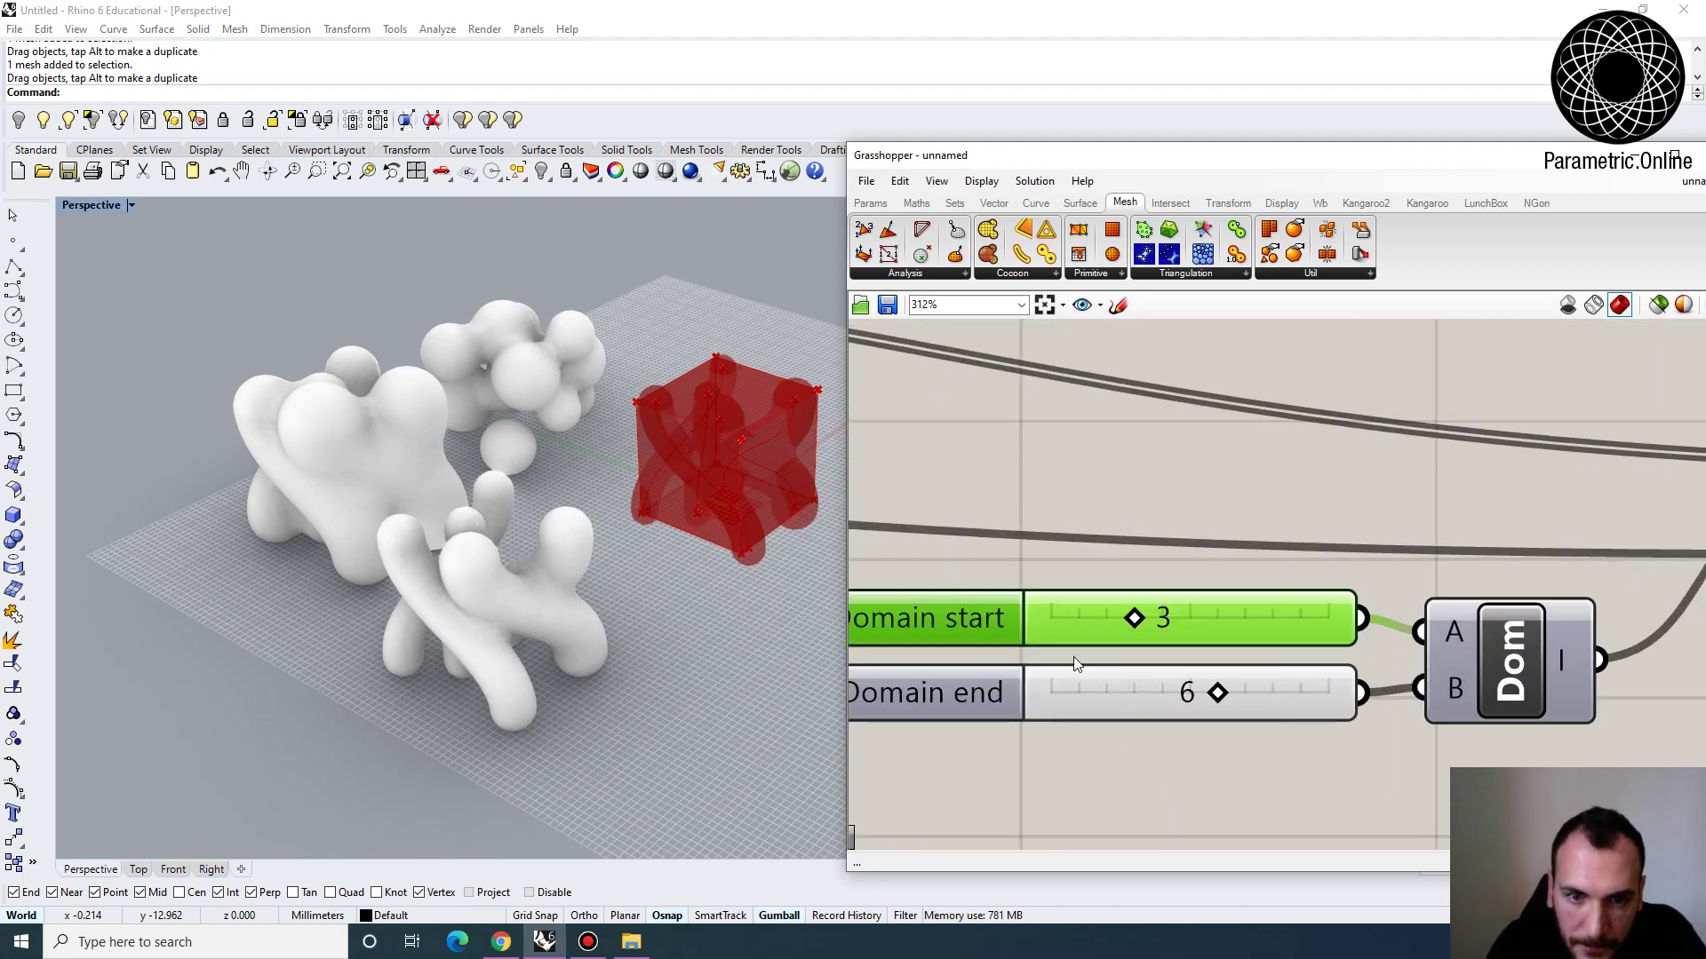
Set the Point Charge branch's Domain start to 4 and Domain end to 6
scroll(1074, 657, "down", 6)
scroll(1093, 494, "up", 4)
left_click(1035, 552)
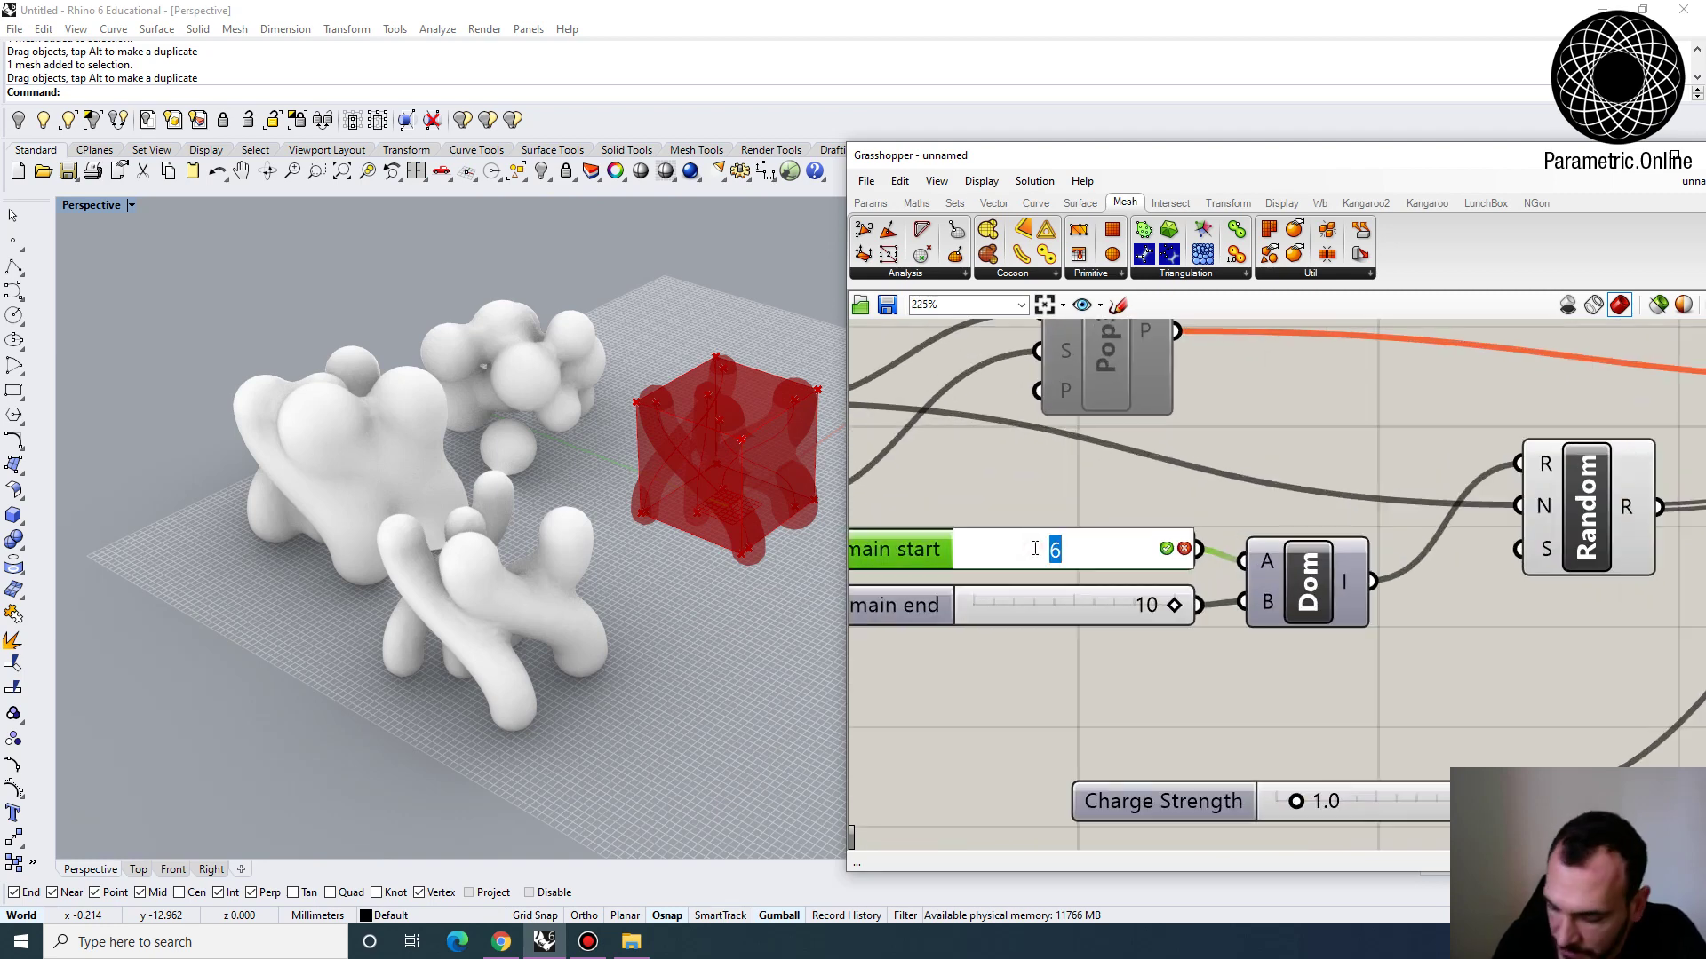
key("Return")
double_click(1052, 605)
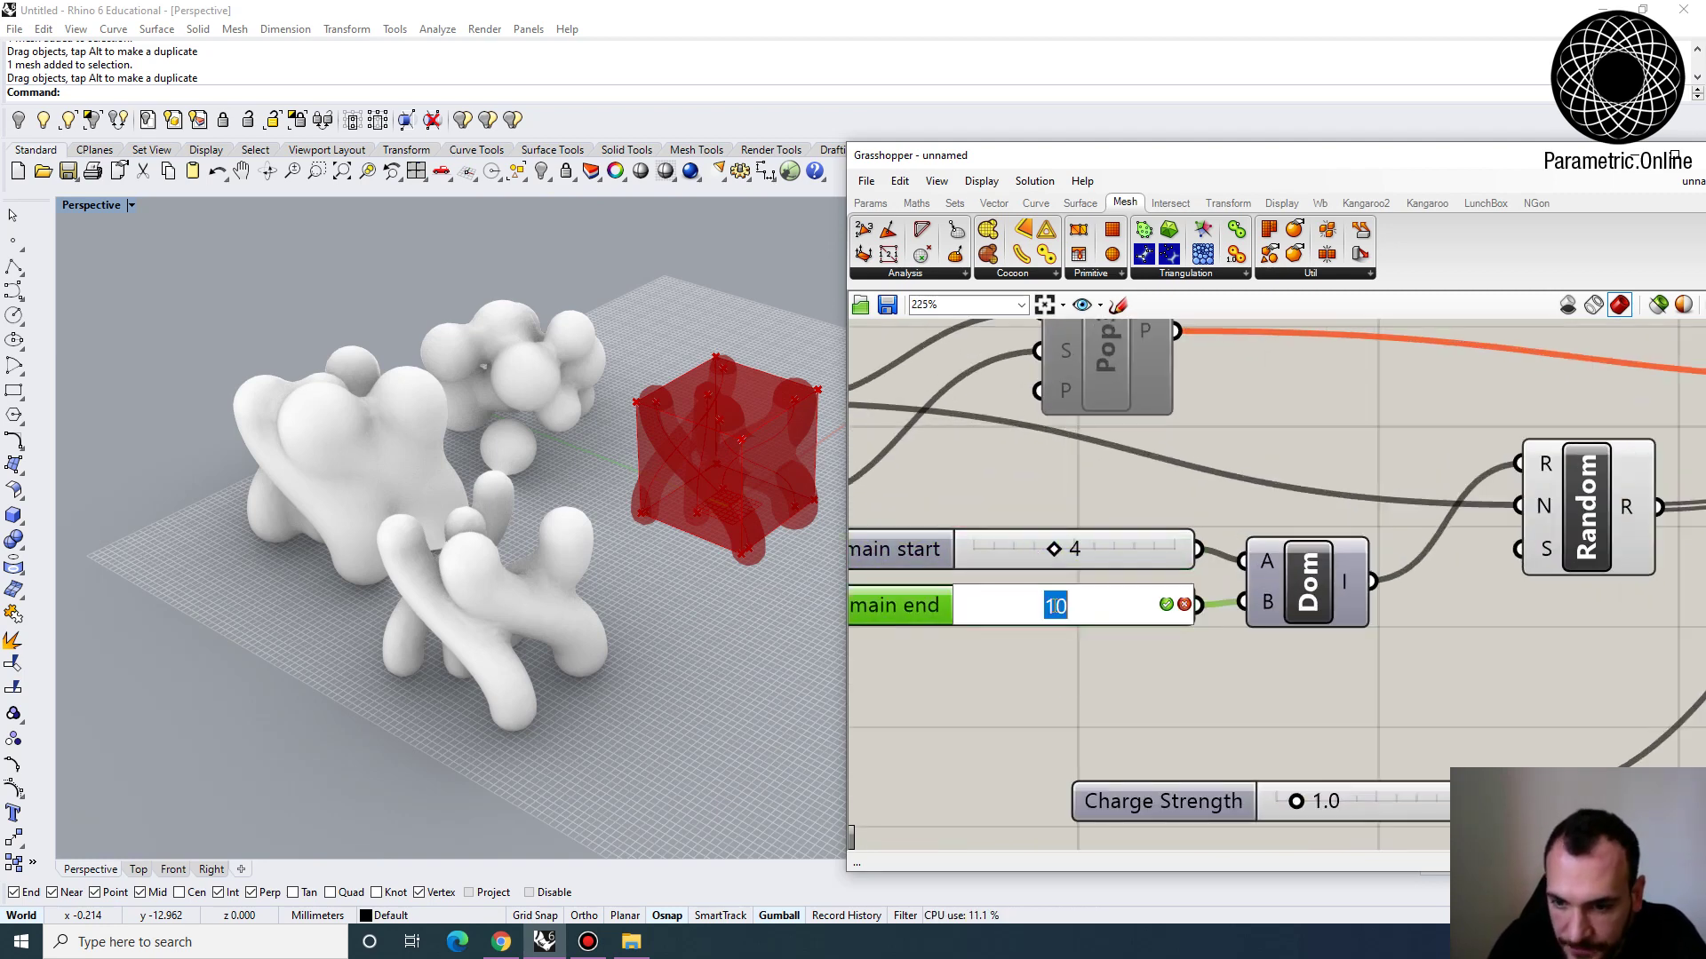
left_click(1100, 675)
scroll(1095, 499, "down", 6)
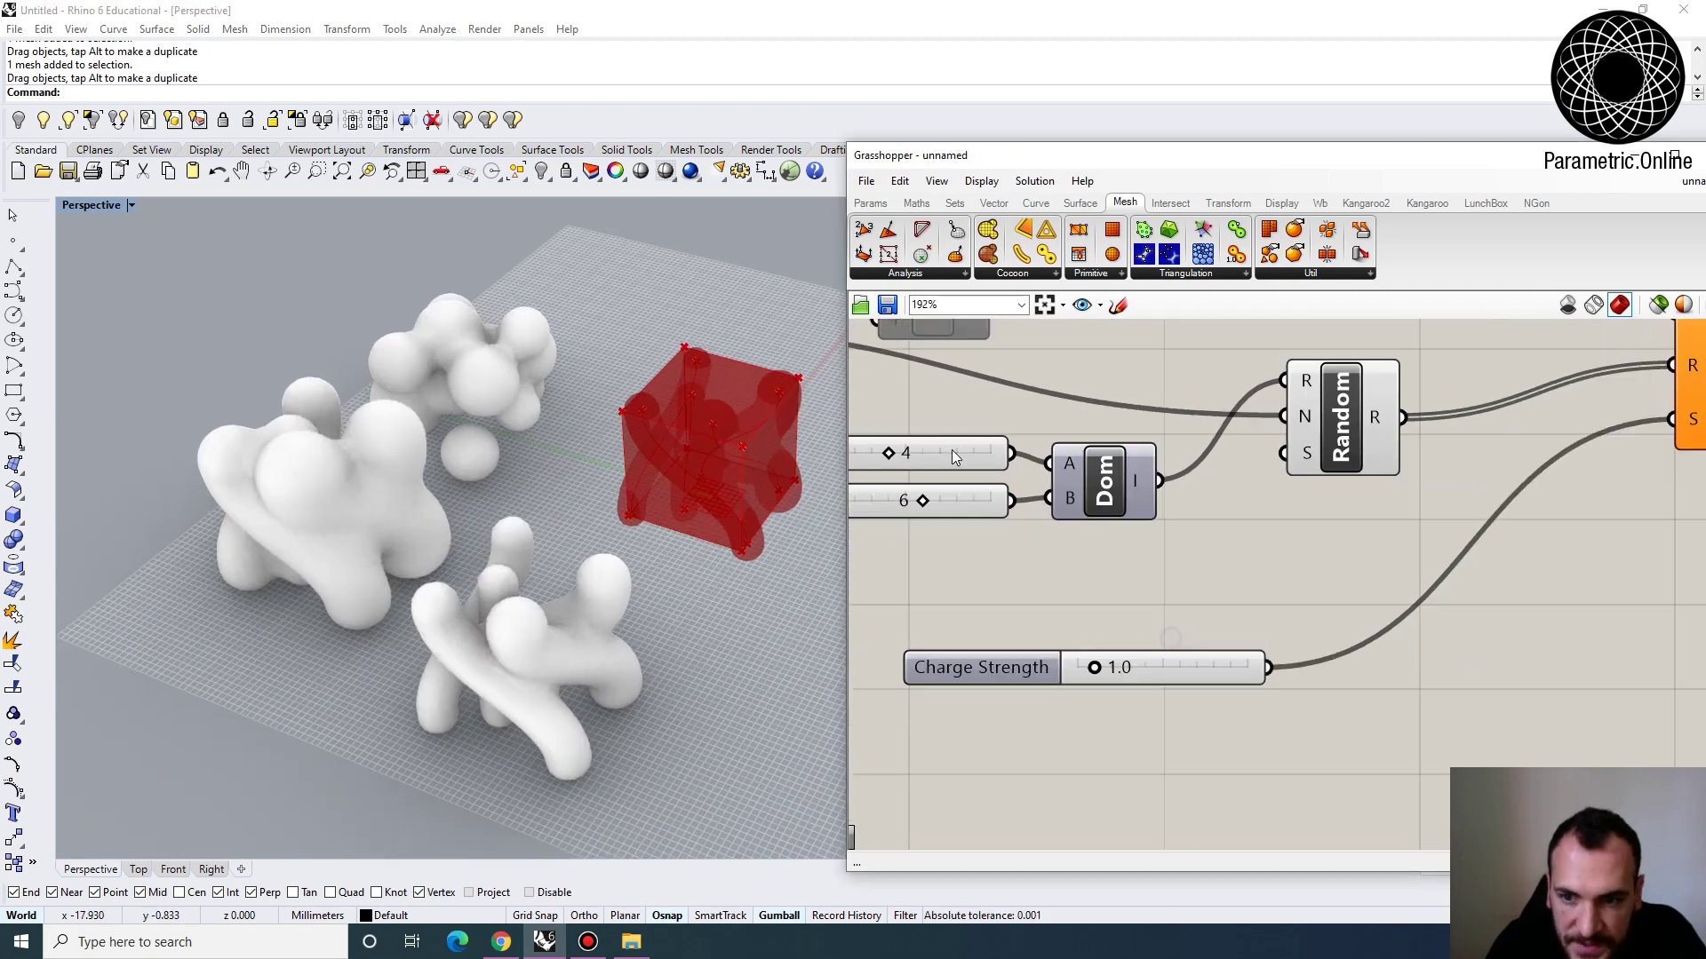
Enable the Populate 3D component that feeds Point Charge
right_click_drag(1095, 500, 1224, 506)
scroll(1128, 439, "up", 3)
right_click_drag(1128, 441, 1116, 414)
scroll(1116, 414, "down", 2)
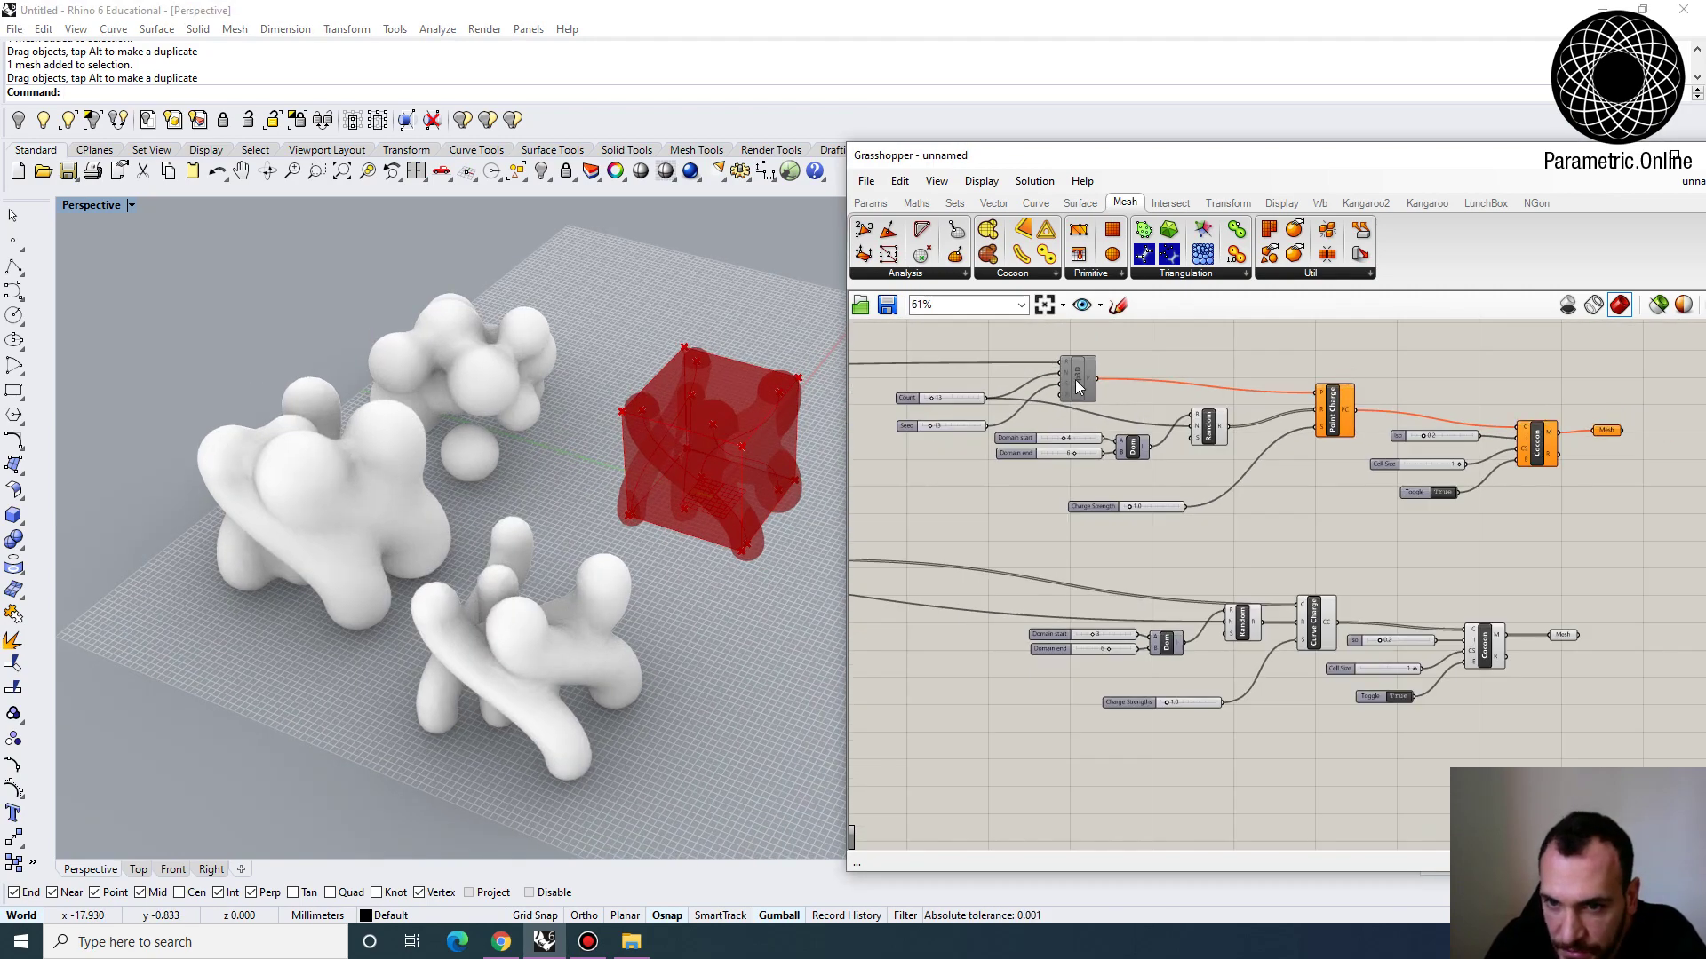
right_click(1082, 382)
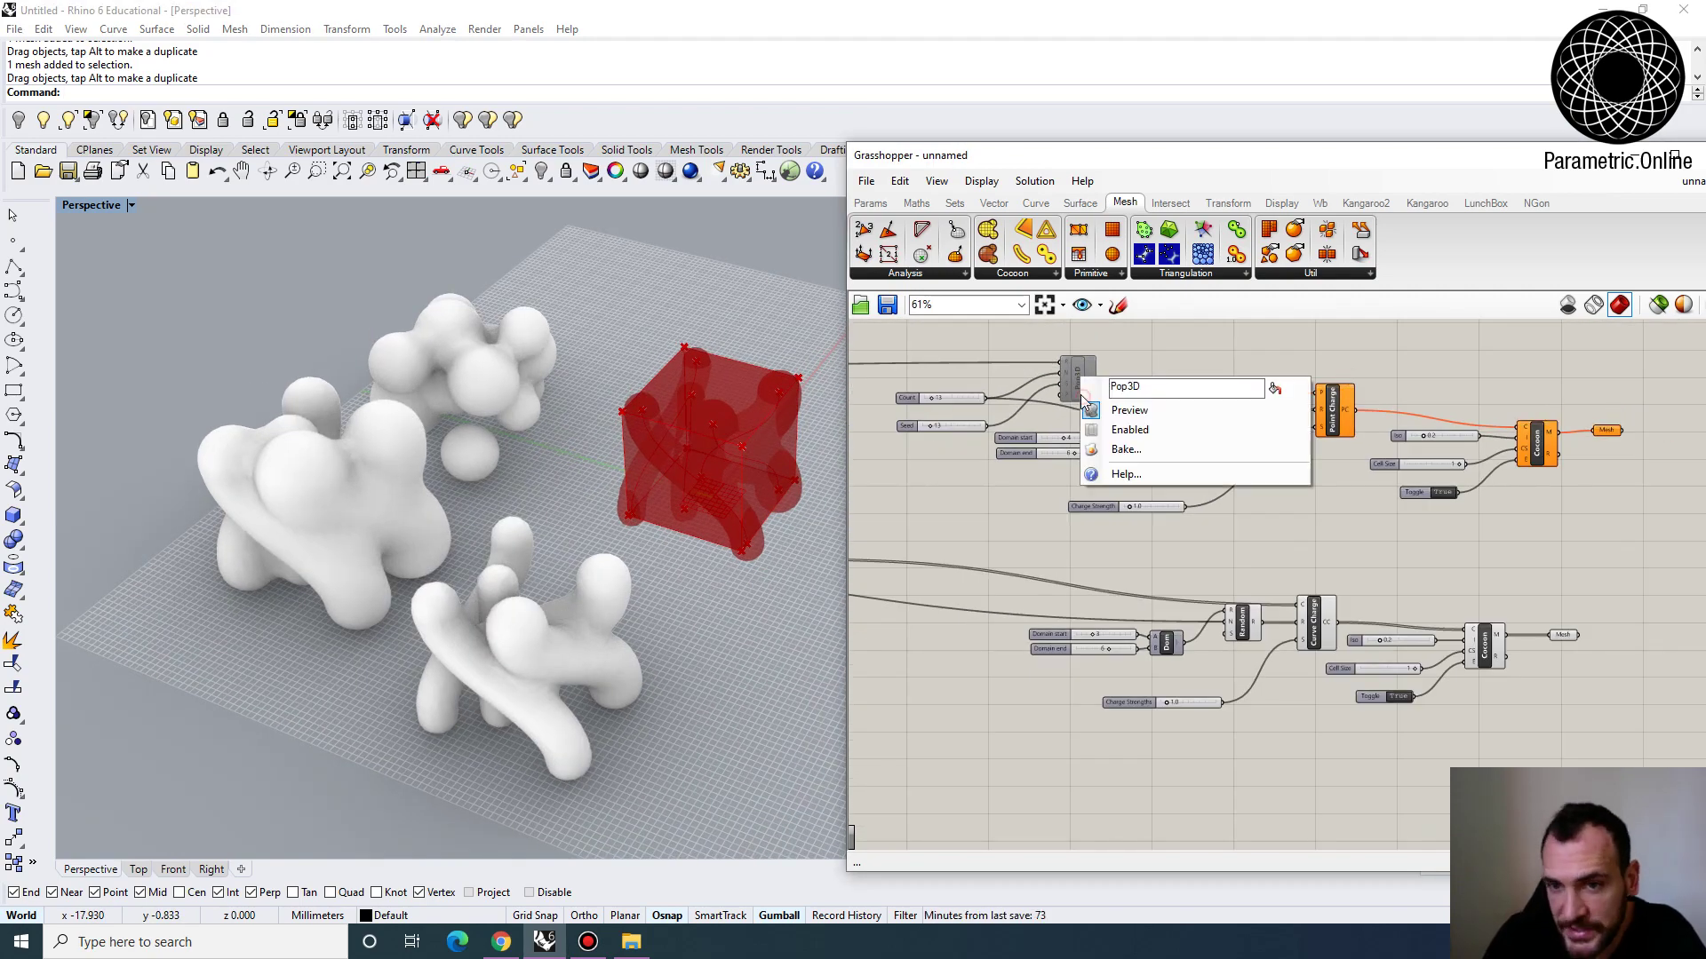
left_click(1074, 375)
right_click(1074, 375)
left_click(1098, 422)
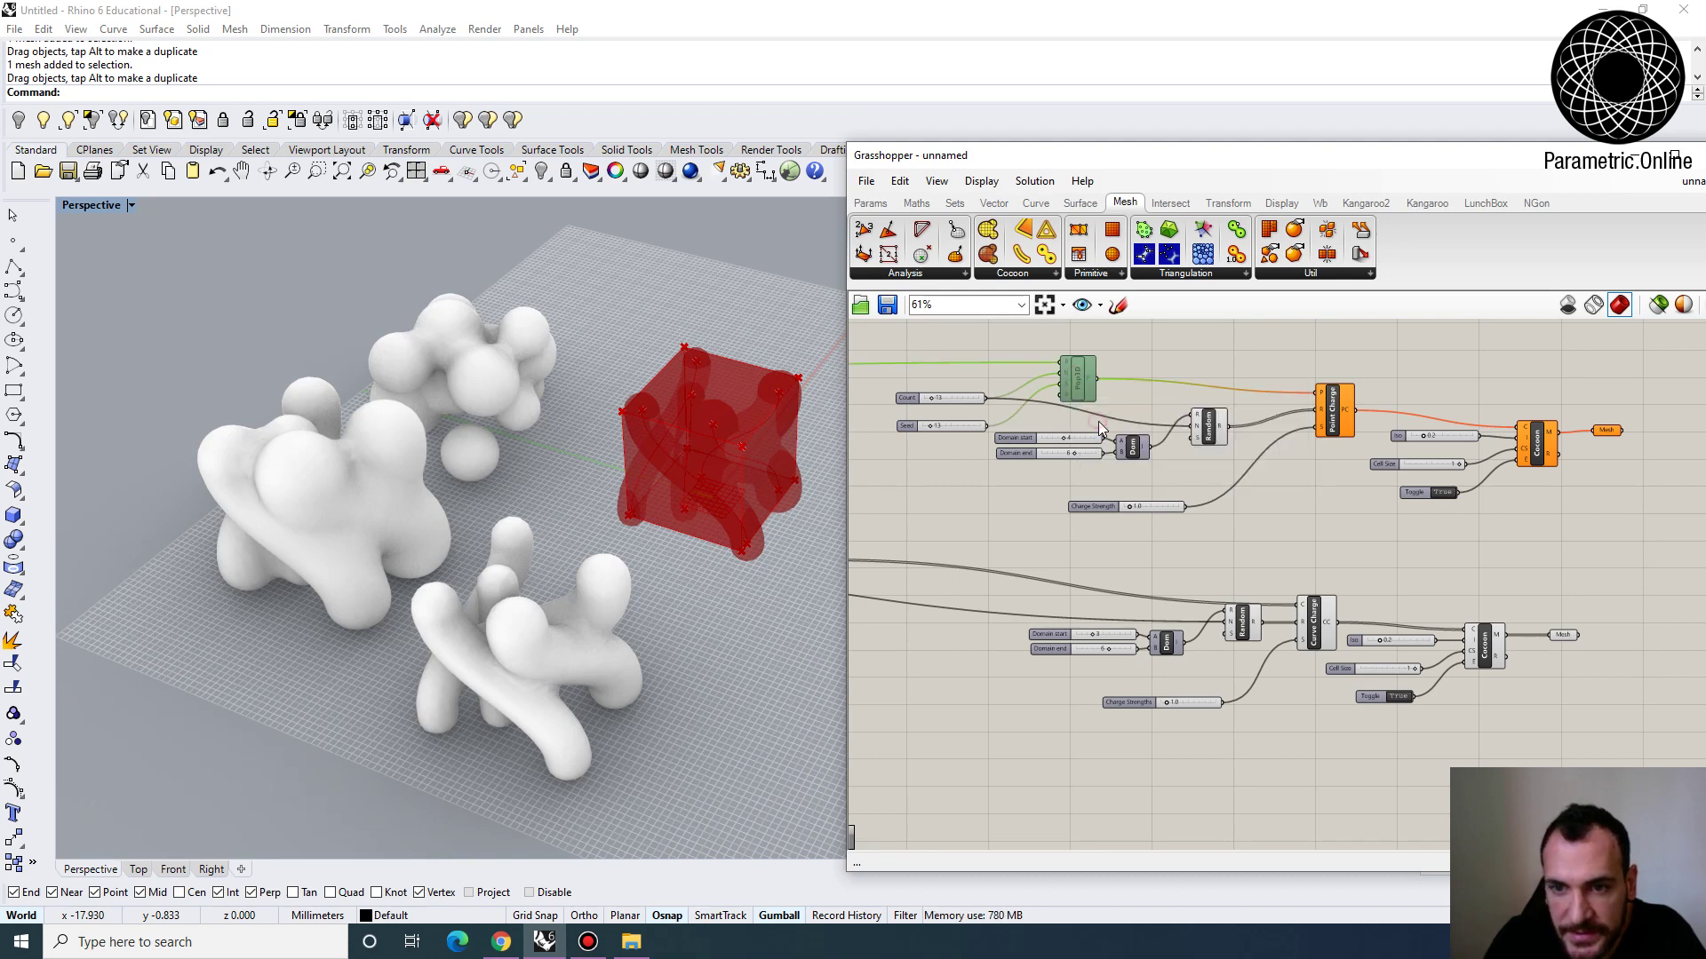
Bake the Mesh output of the Point Charge branch and select the baked meshes inside the box
right_click_drag(1328, 477, 1150, 470)
left_click(1157, 407)
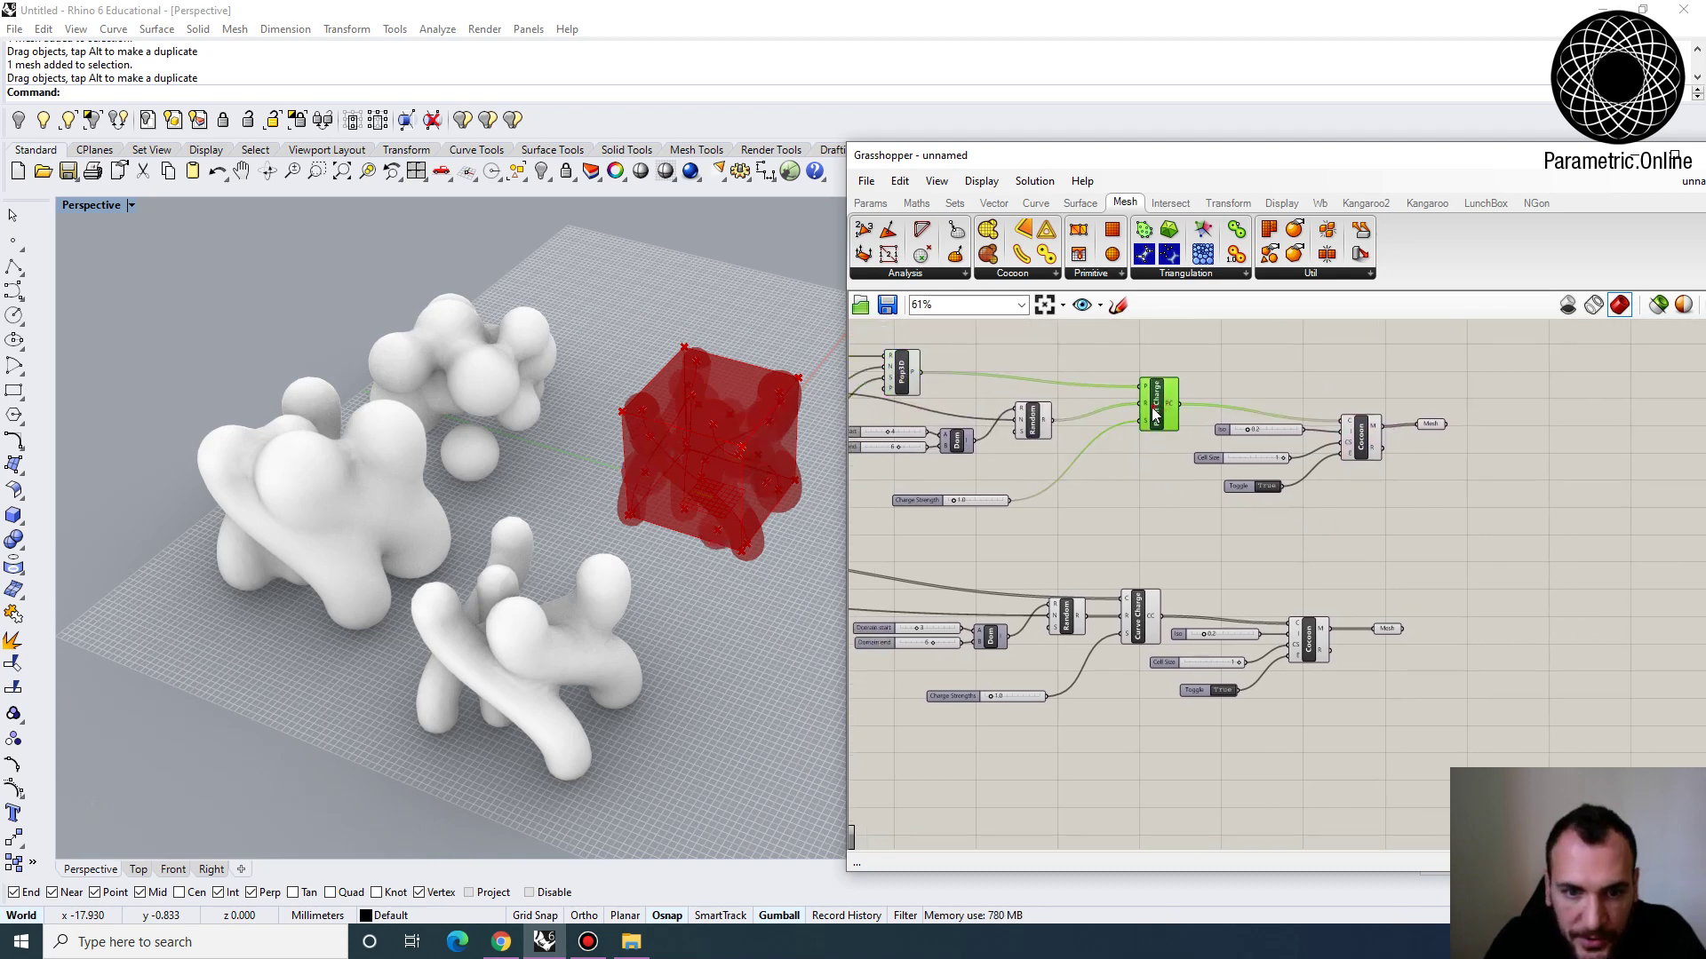
right_click_drag(1154, 411, 1012, 400)
left_click_drag(1344, 494, 1083, 330)
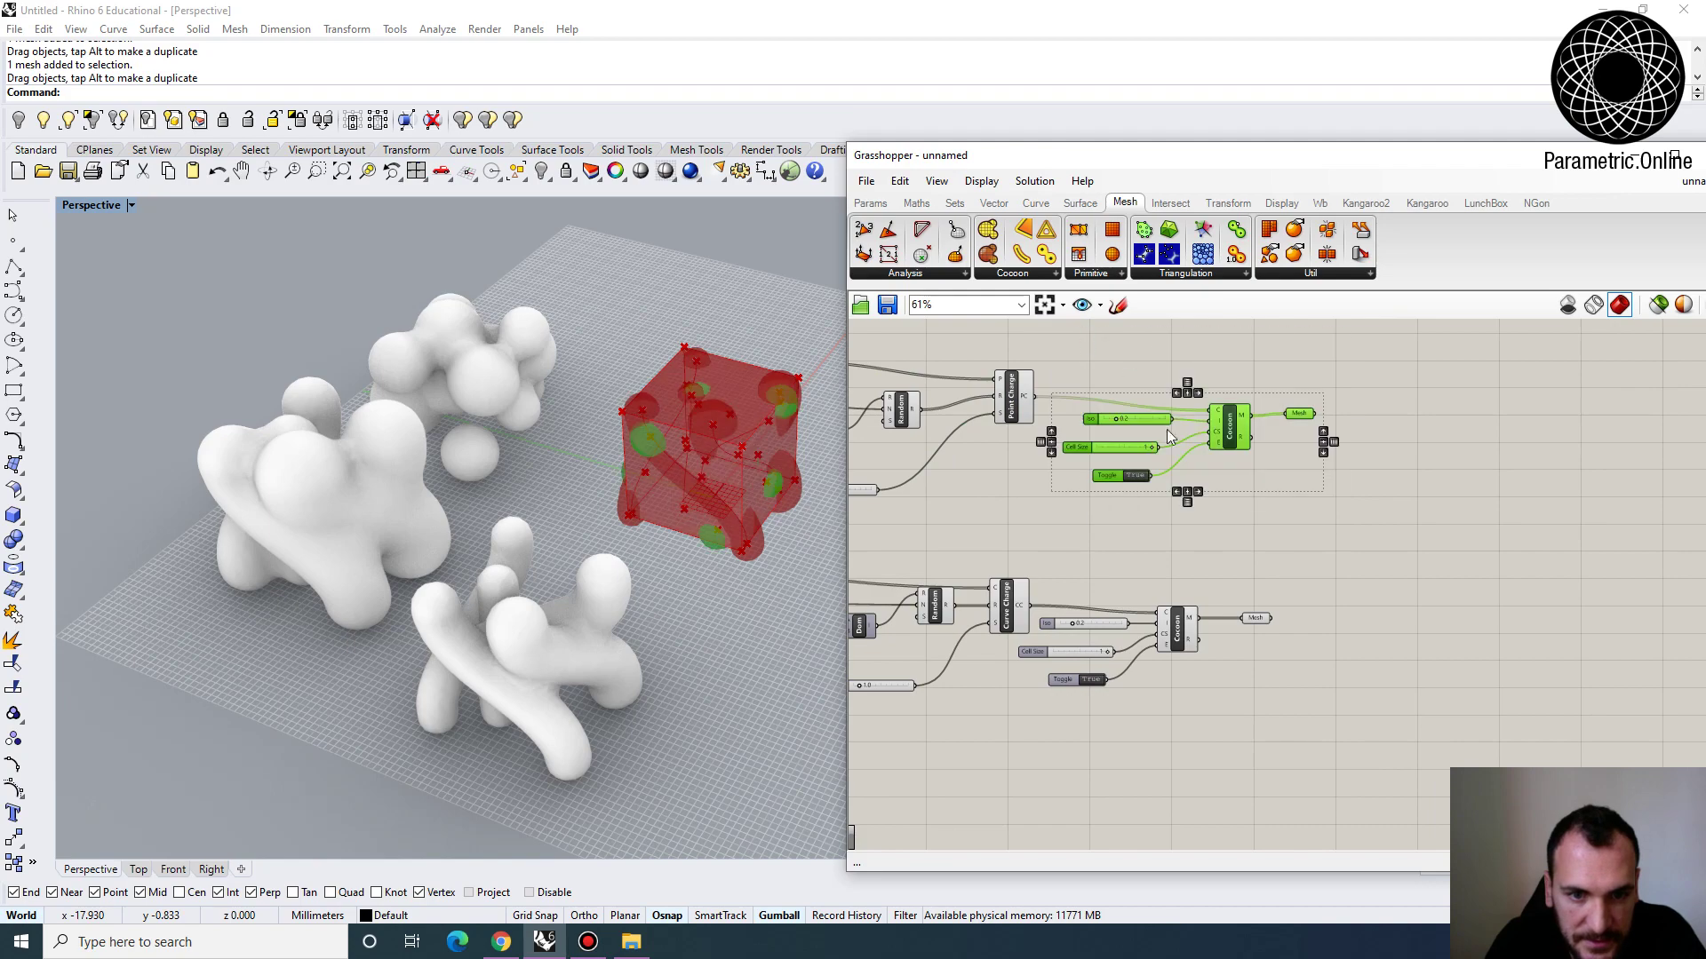
left_click(1142, 536)
right_click(1296, 414)
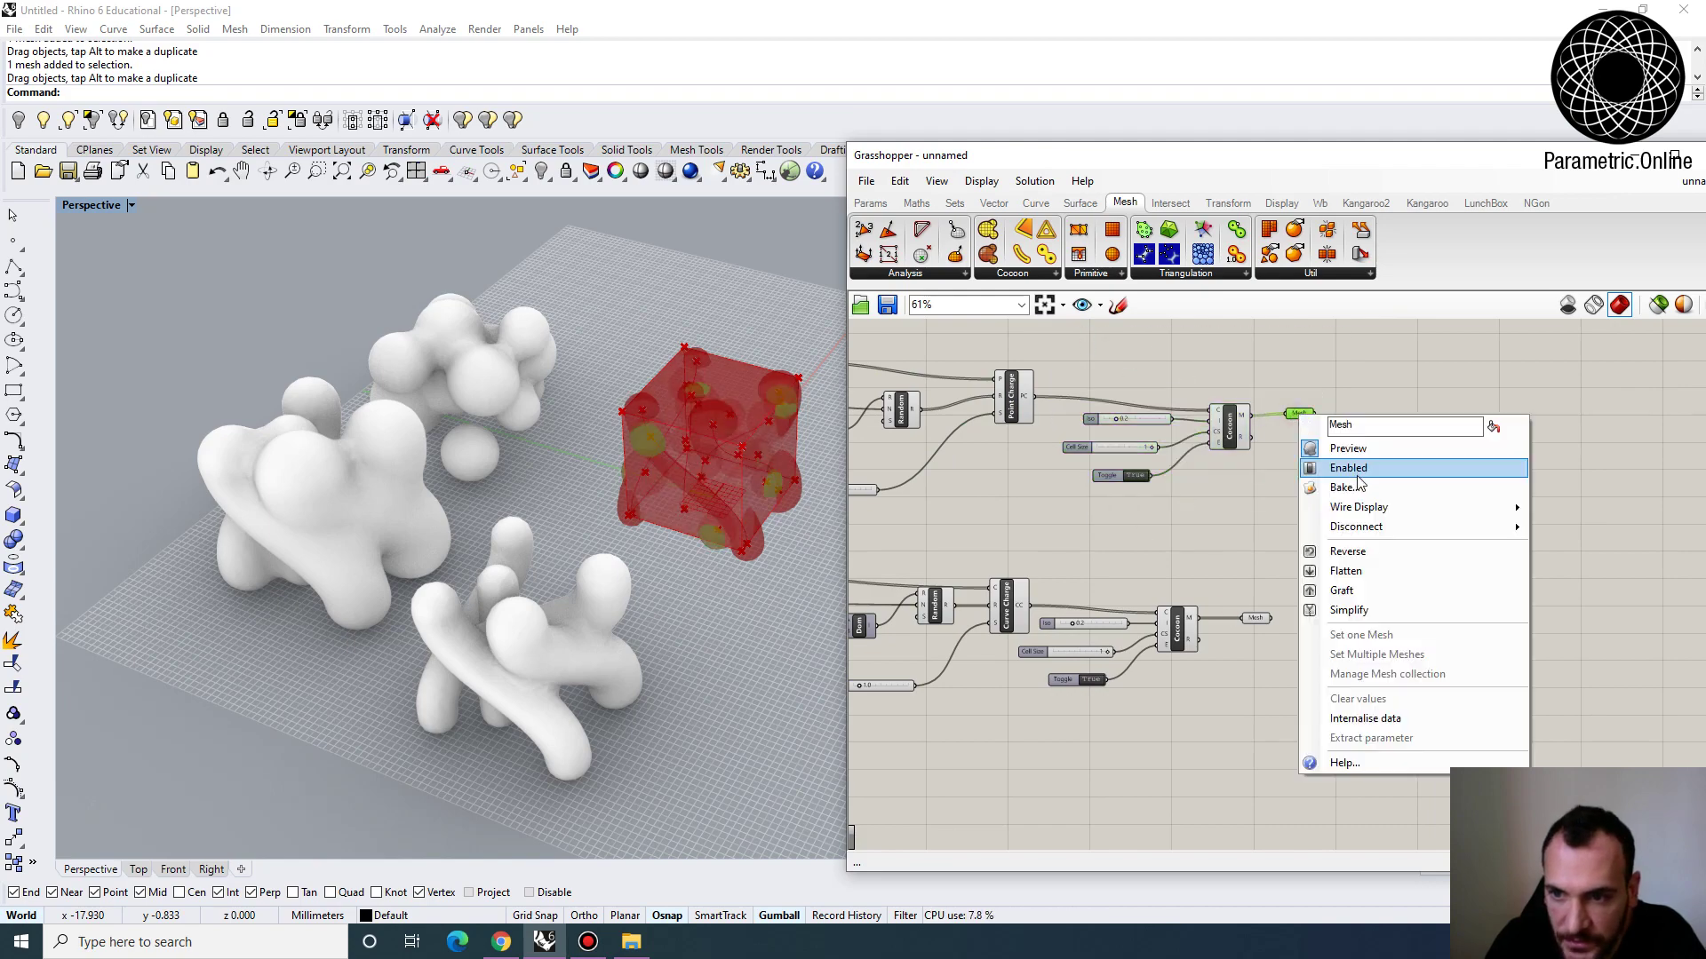
left_click(1332, 487)
left_click(1365, 649)
right_click_drag(626, 494, 741, 560)
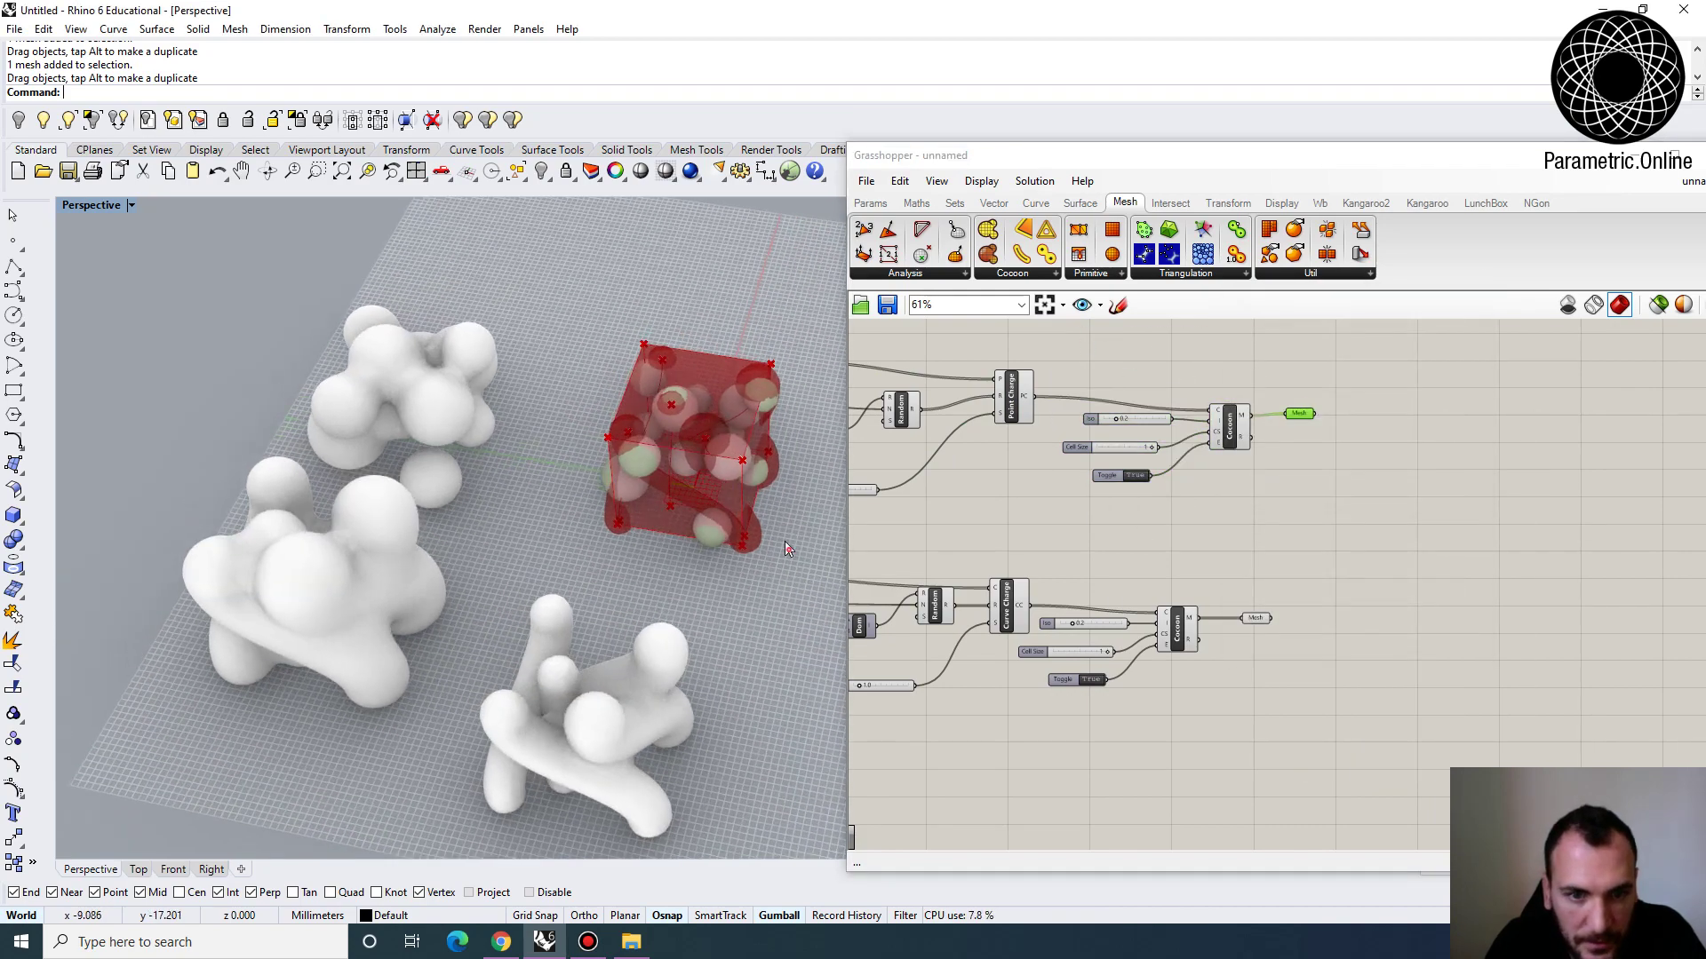
left_click_drag(790, 552, 516, 293)
right_click_drag(635, 479, 610, 308)
Set the Point Charge branch's Domain end to 8 and Domain start to 6
left_click(1028, 506)
scroll(978, 464, "down", 2)
right_click_drag(928, 453, 1066, 472)
scroll(1029, 464, "up", 4)
scroll(1075, 475, "down", 2)
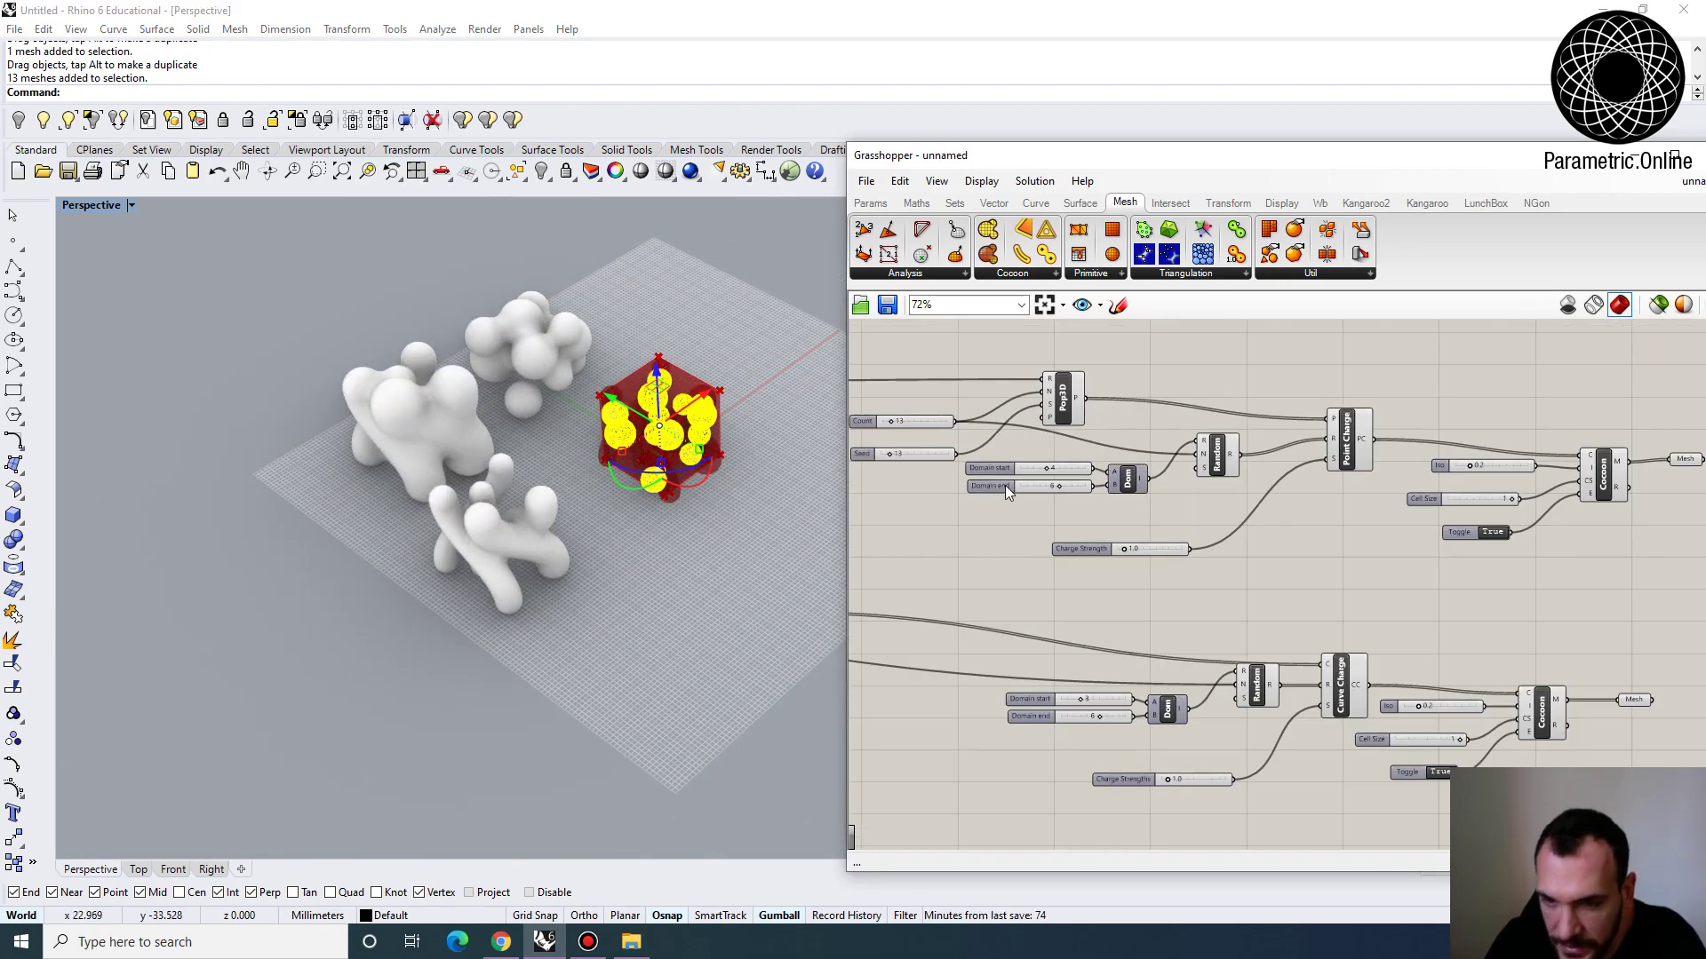
scroll(1008, 489, "up", 5)
left_click(1112, 520)
double_click(1155, 562)
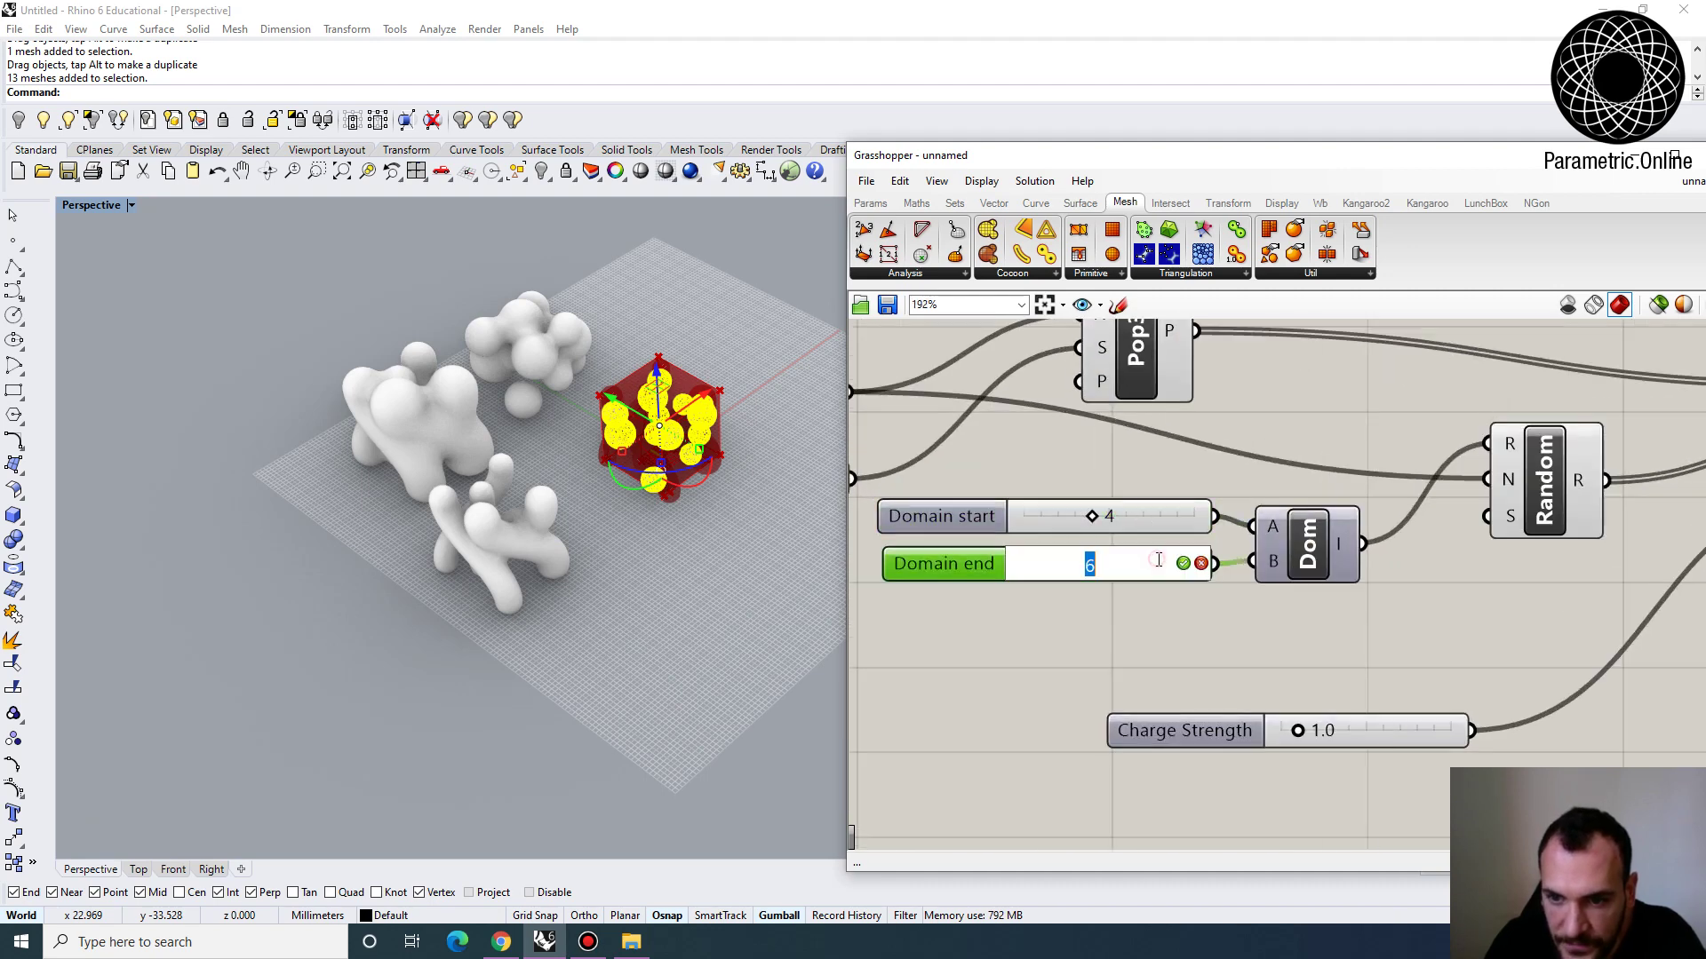
double_click(1137, 528)
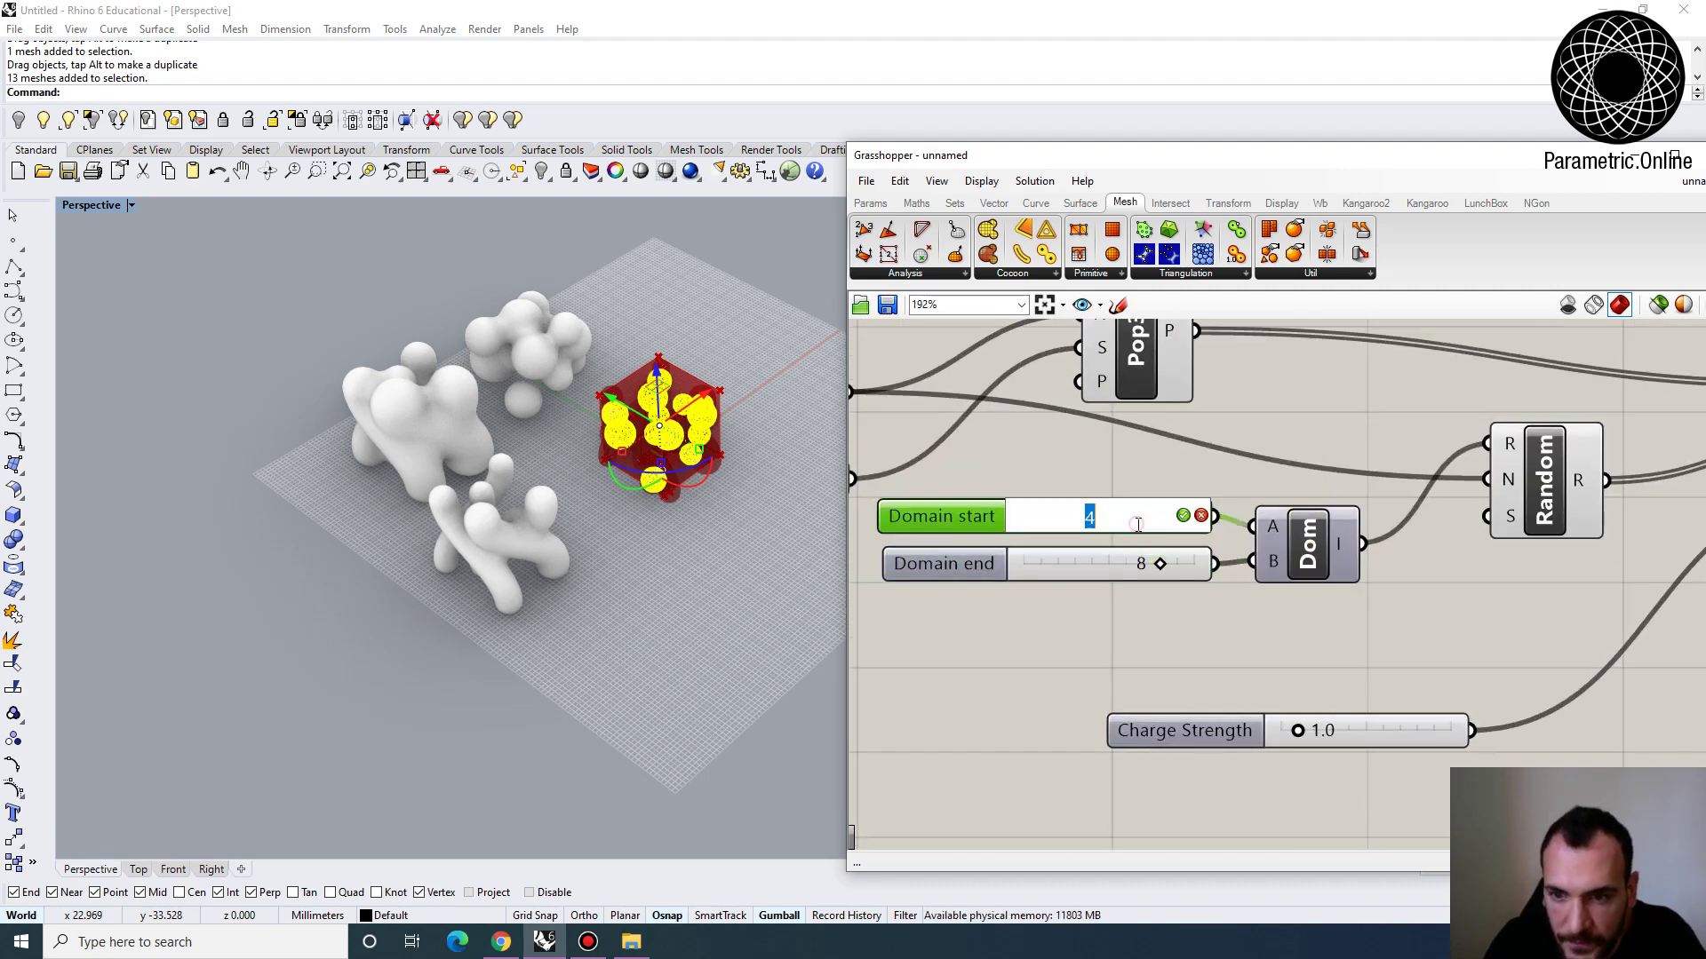
type("6")
left_click(995, 618)
Delete the baked Point Charge meshes from the box
right_click_drag(622, 535, 677, 505)
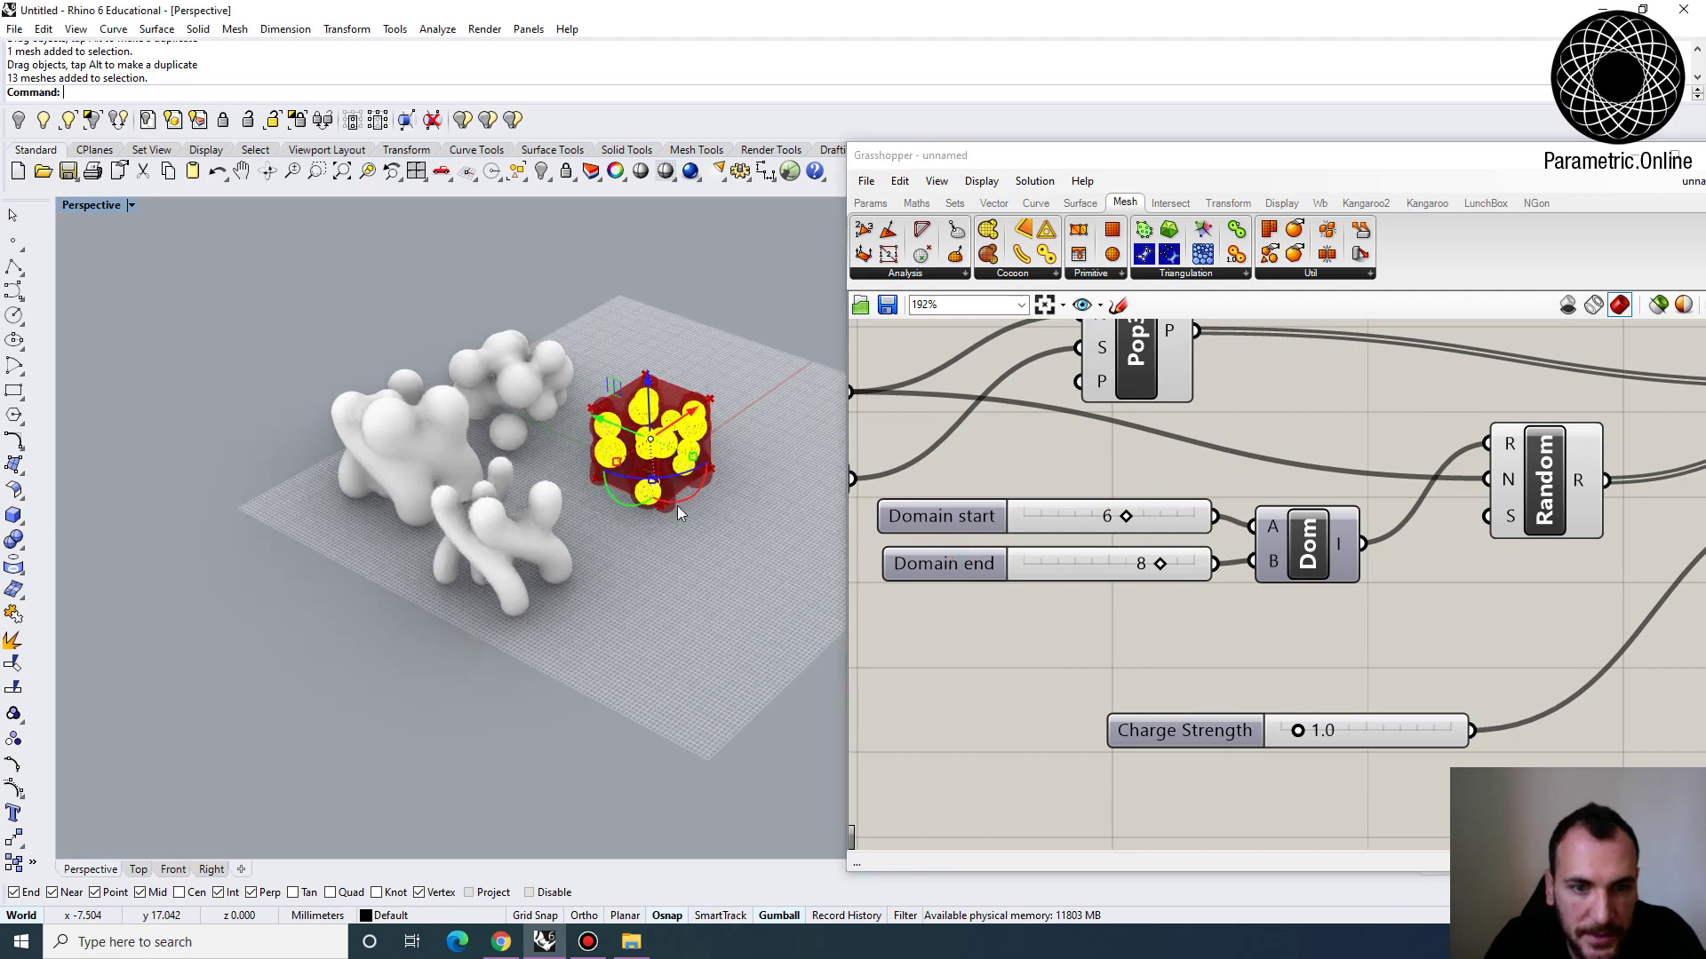
left_click_drag(746, 366, 606, 494)
key("Delete")
Examine the combined point and curve metaball preview around the box from several sides
right_click_drag(614, 462, 566, 461)
scroll(604, 471, "up", 6)
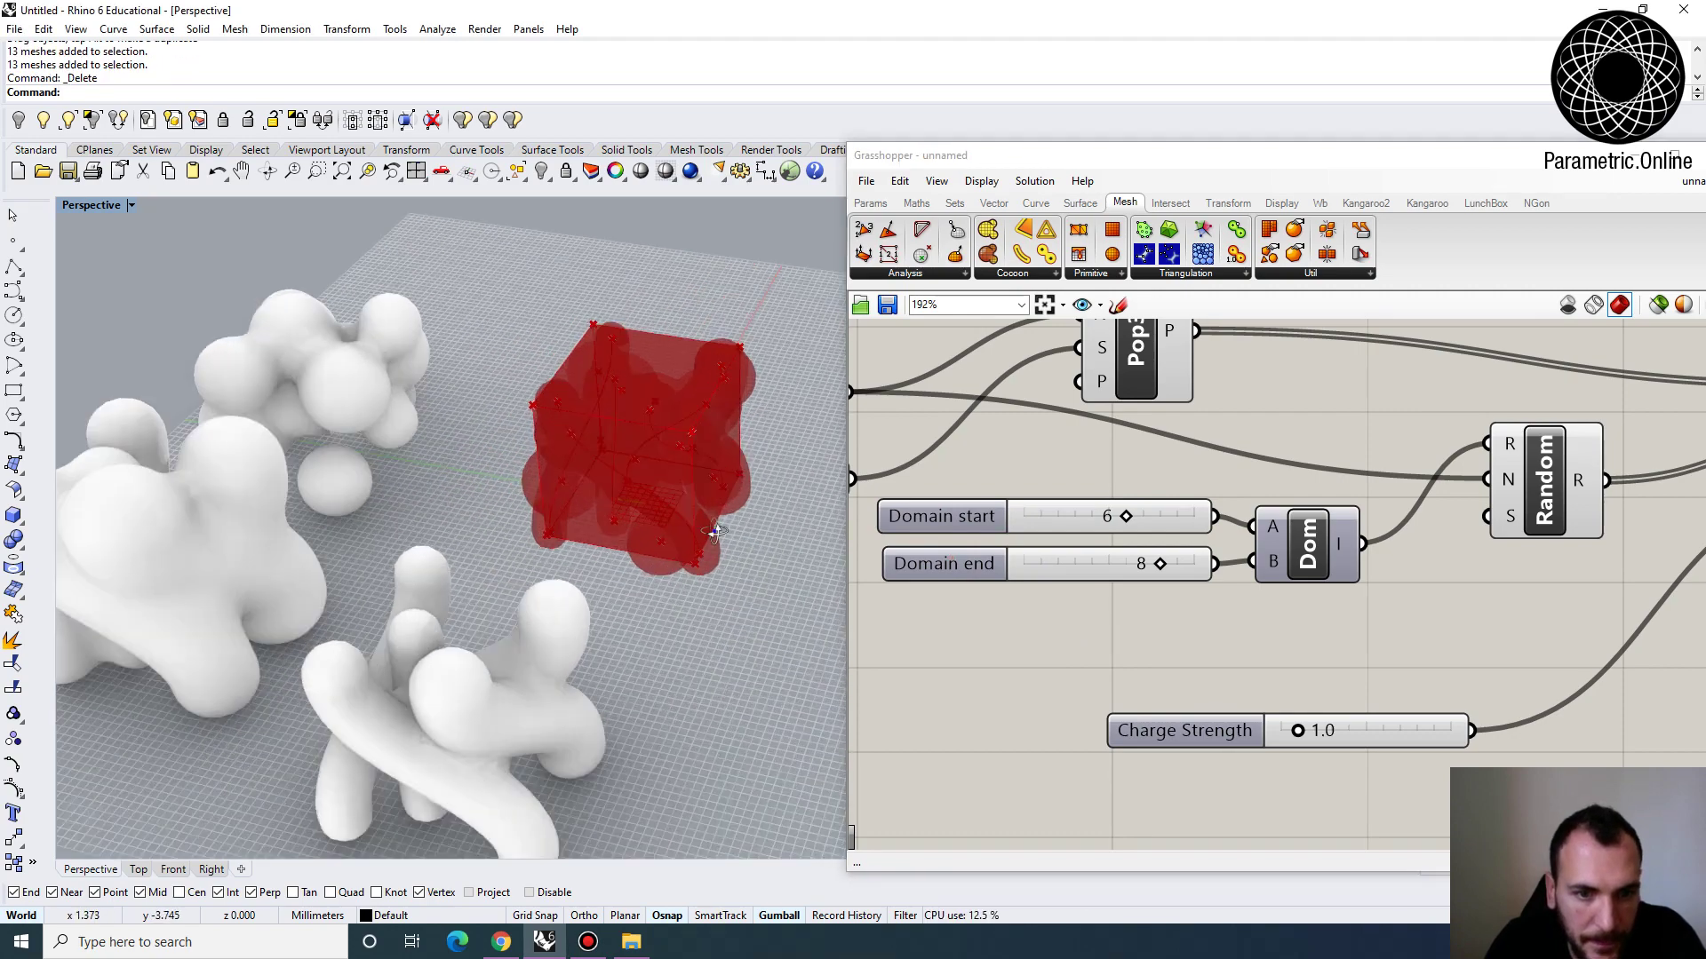
right_click_drag(708, 524, 567, 510)
scroll(560, 512, "up", 3)
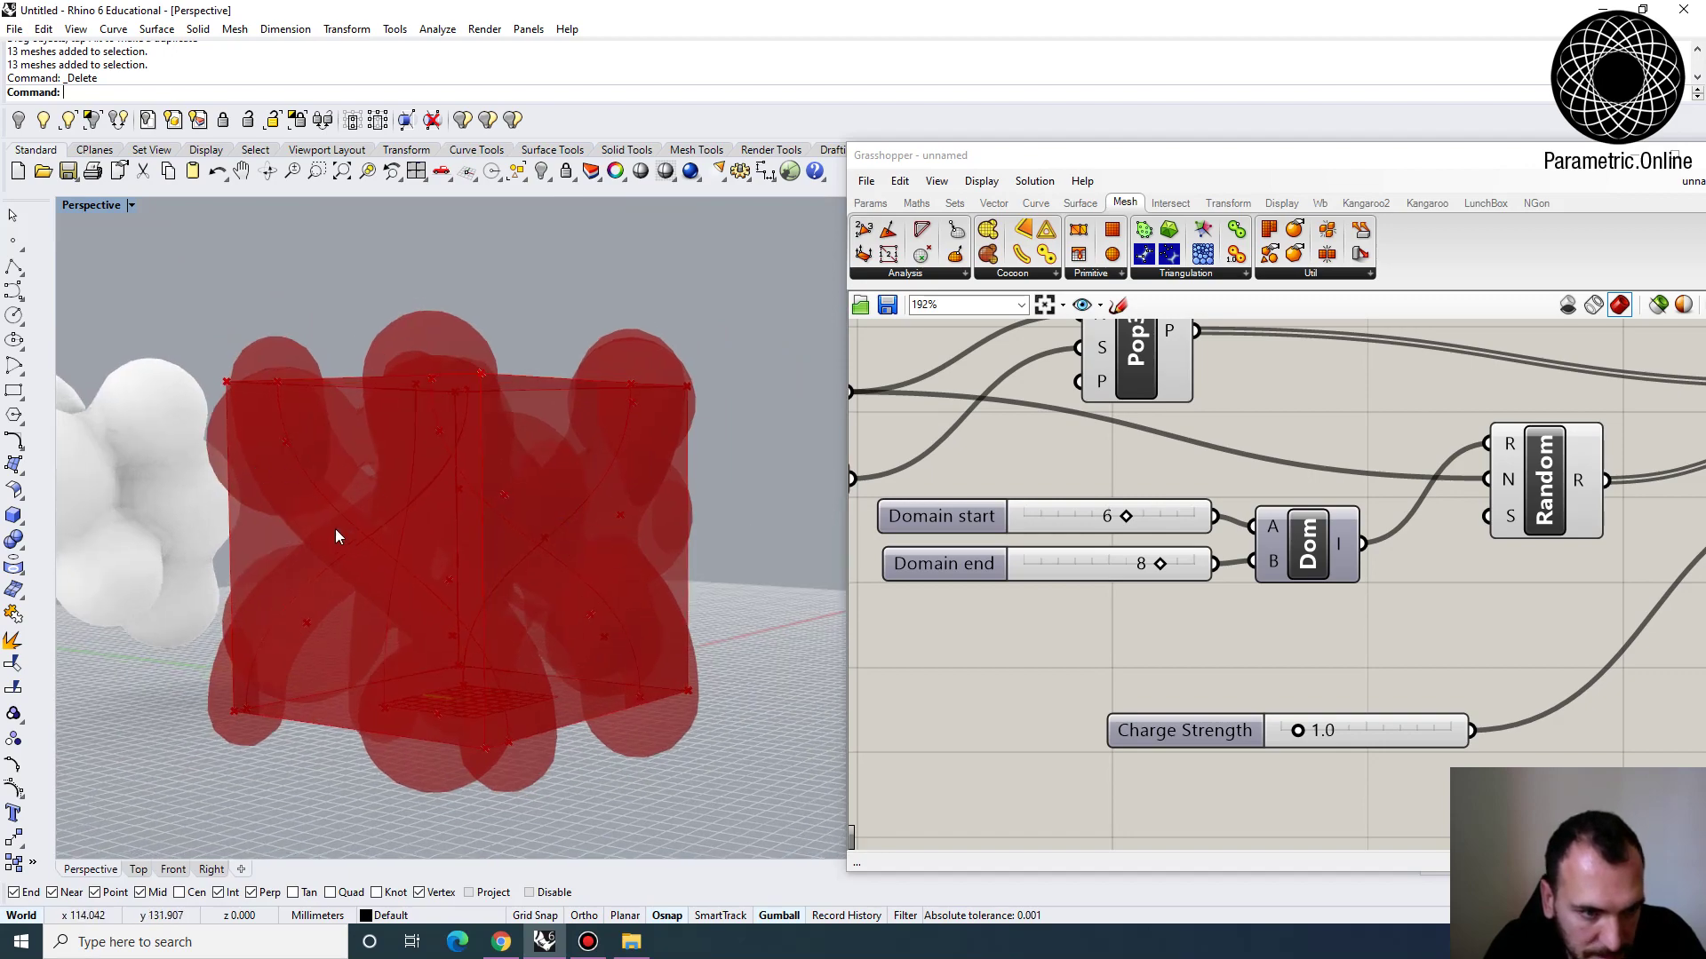
right_click_drag(336, 530, 378, 506)
scroll(418, 533, "down", 4)
scroll(320, 632, "up", 3)
right_click_drag(320, 632, 503, 658)
scroll(384, 658, "down", 2)
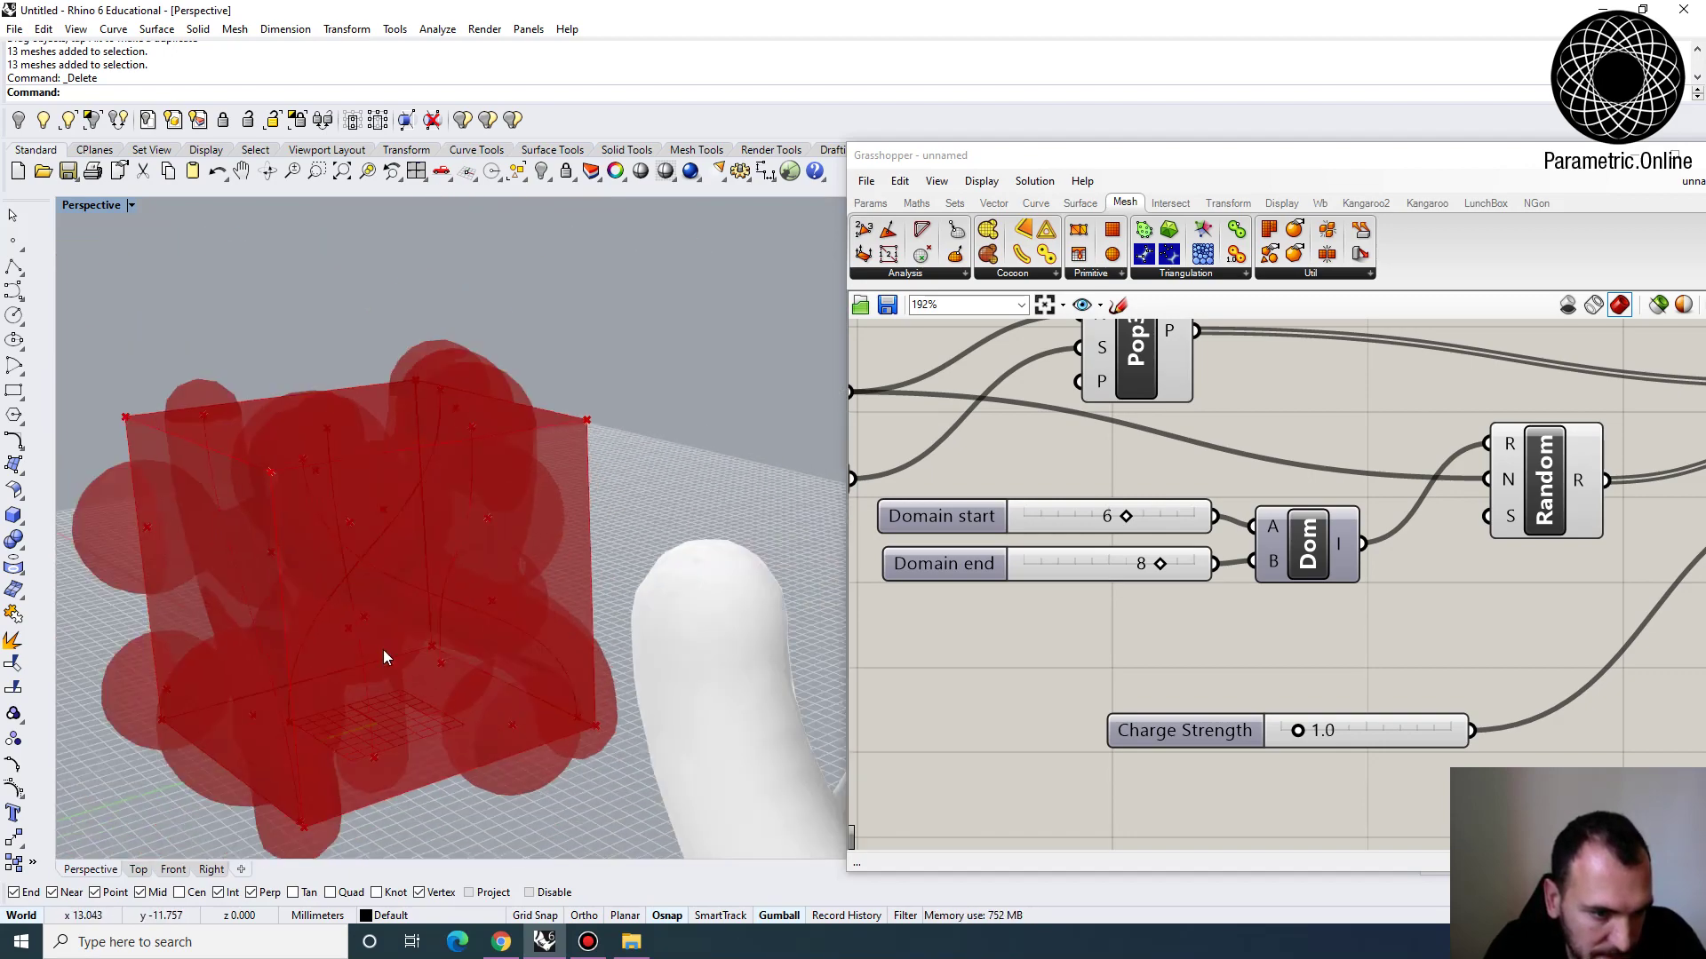
right_click_drag(497, 587, 102, 654)
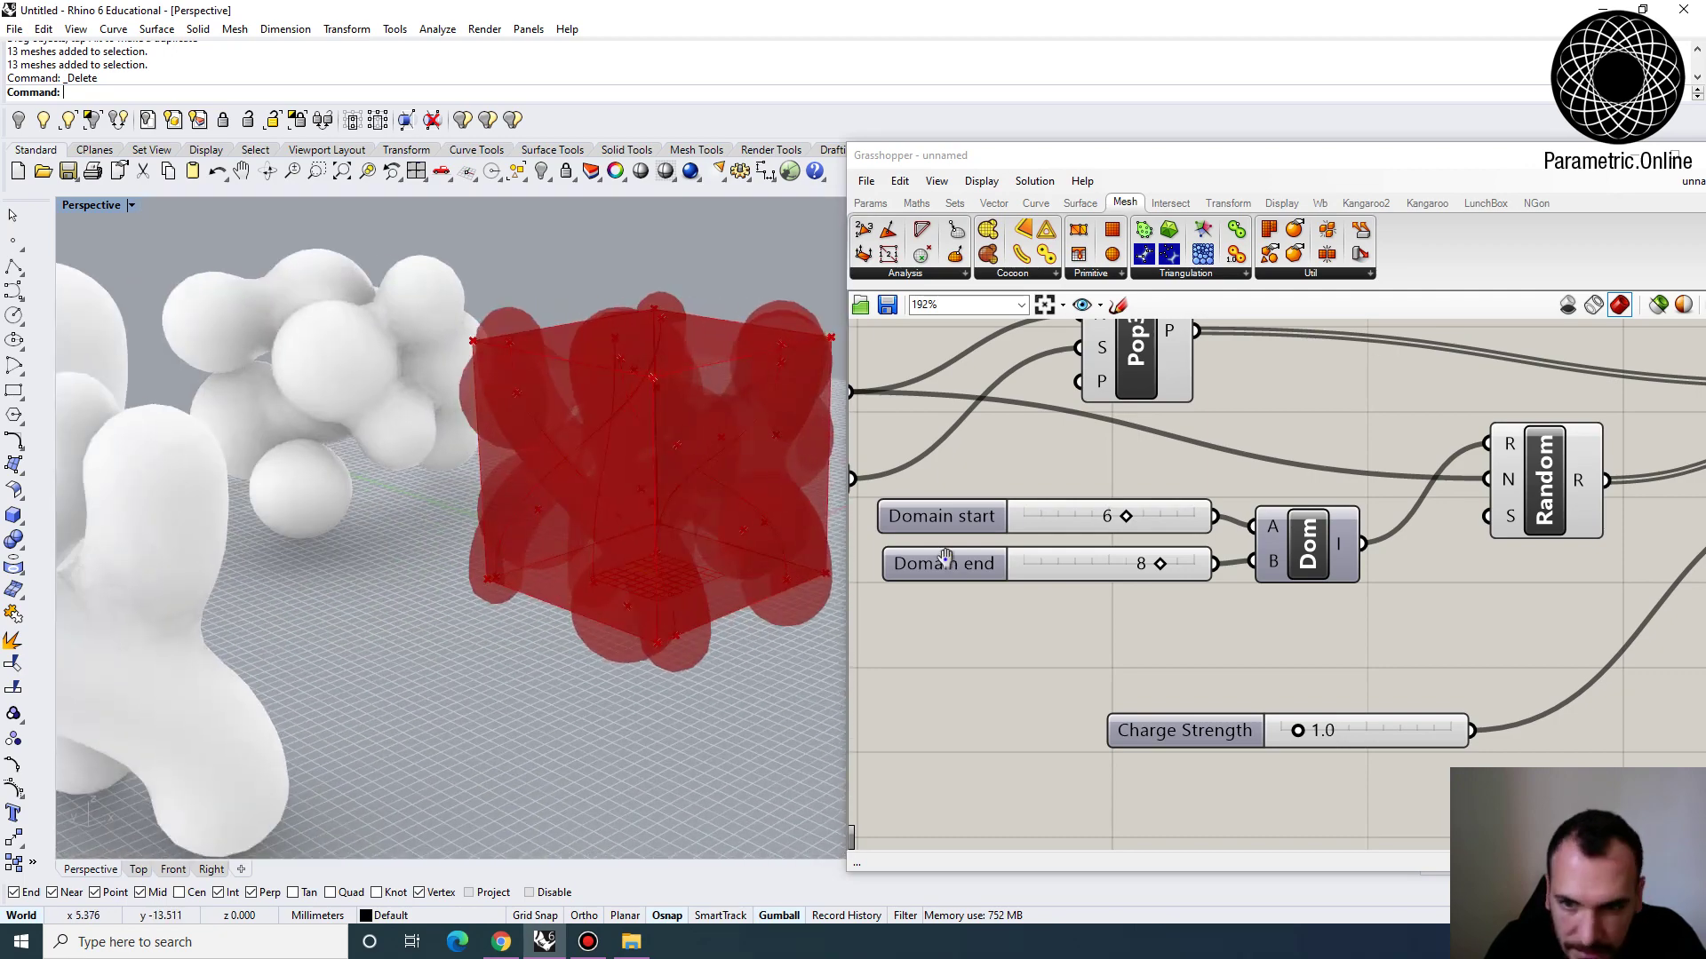
Turn off the preview of the Box component
scroll(1648, 493, "down", 6)
right_click_drag(1648, 493, 1477, 414)
right_click_drag(1413, 572, 1157, 568)
scroll(1323, 573, "down", 3)
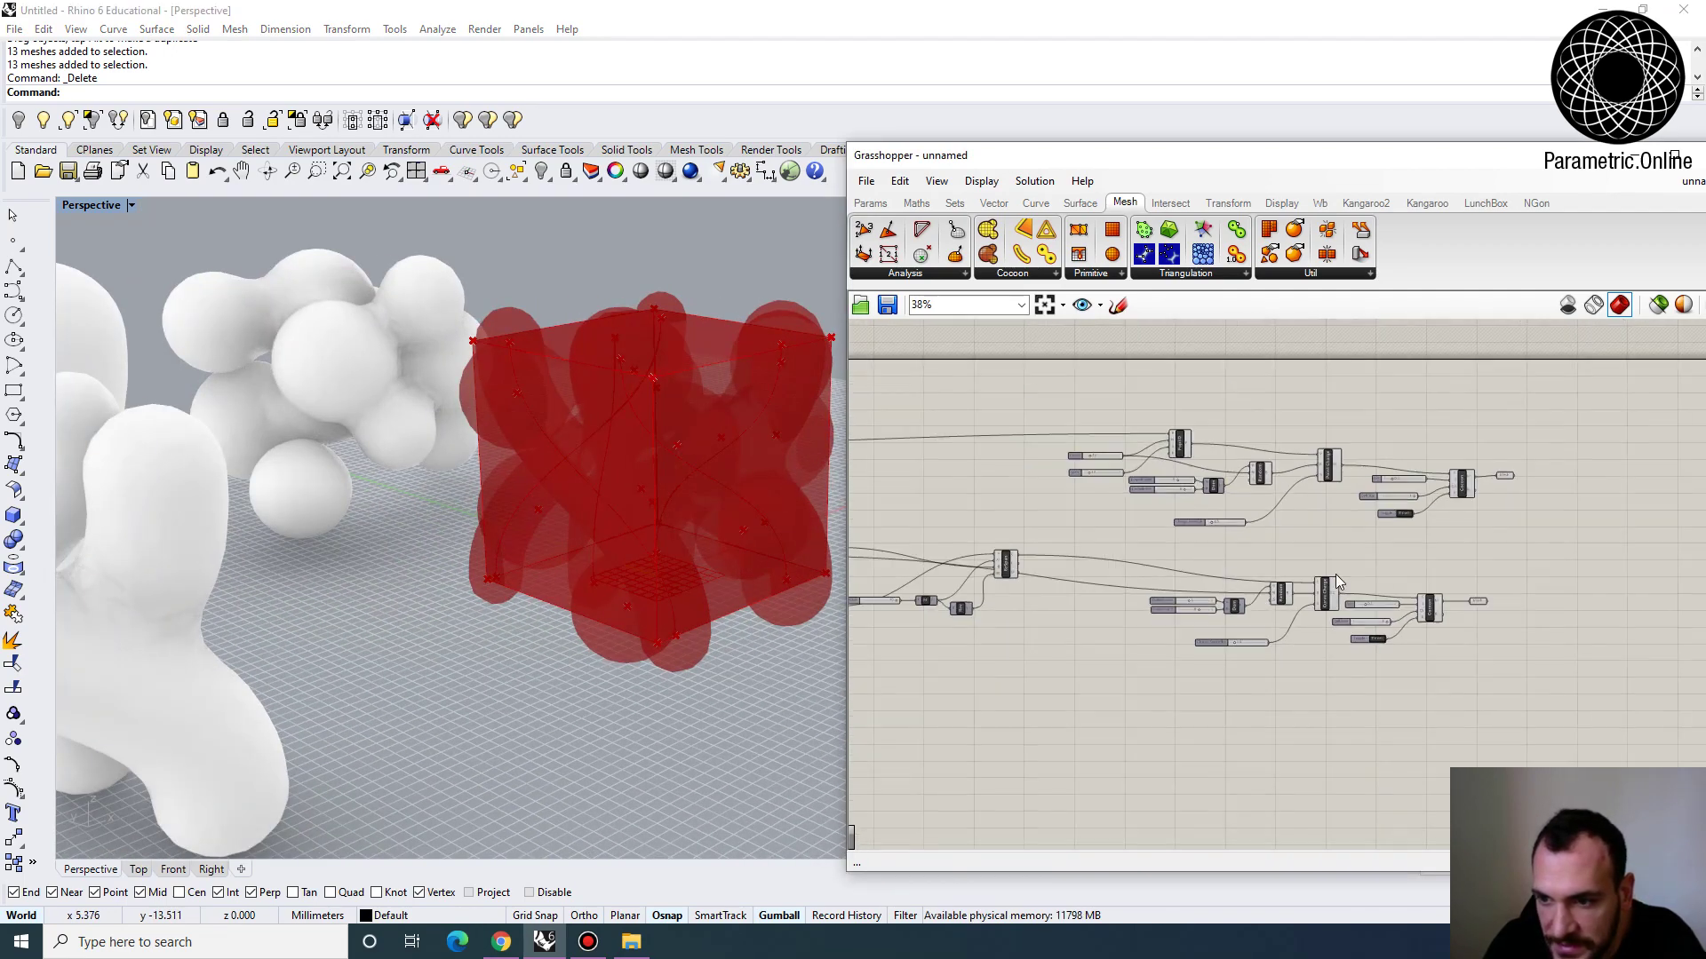
left_click_drag(1379, 684, 960, 370)
scroll(1048, 510, "up", 5)
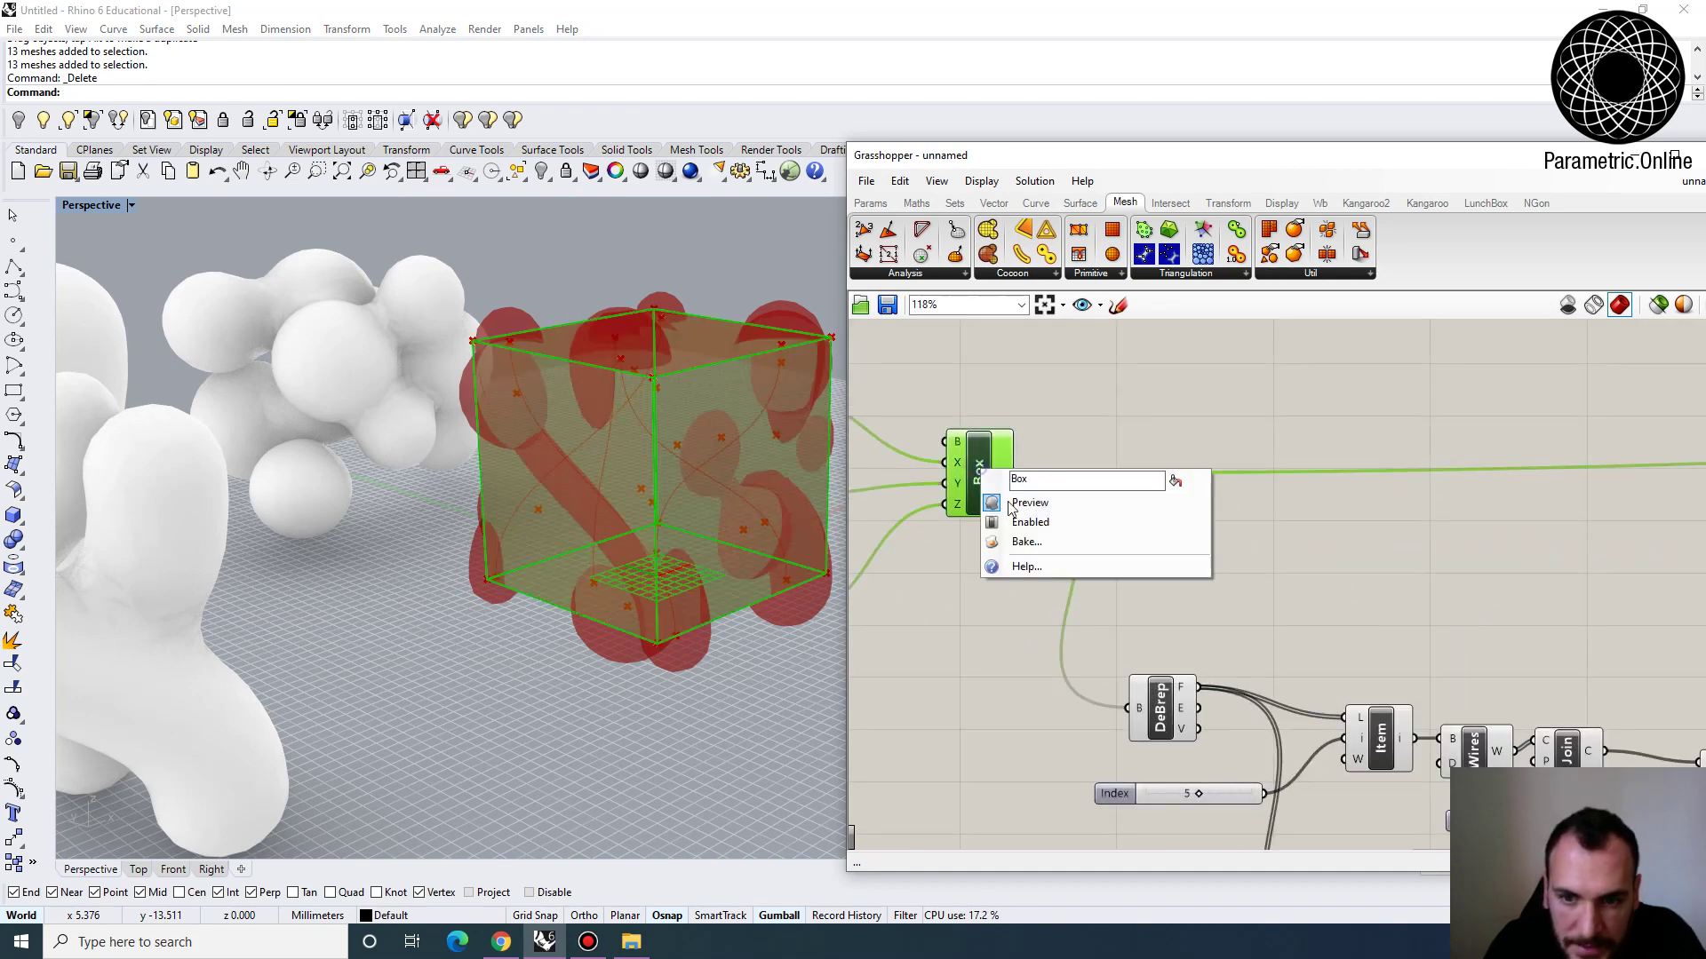
left_click(1010, 506)
left_click(1157, 507)
right_click_drag(700, 542, 697, 460)
Turn off the preview of all curve-building components from Deconstruct Brep through Bezier Span
right_click_drag(1202, 543, 1129, 513)
scroll(1129, 511, "down", 5)
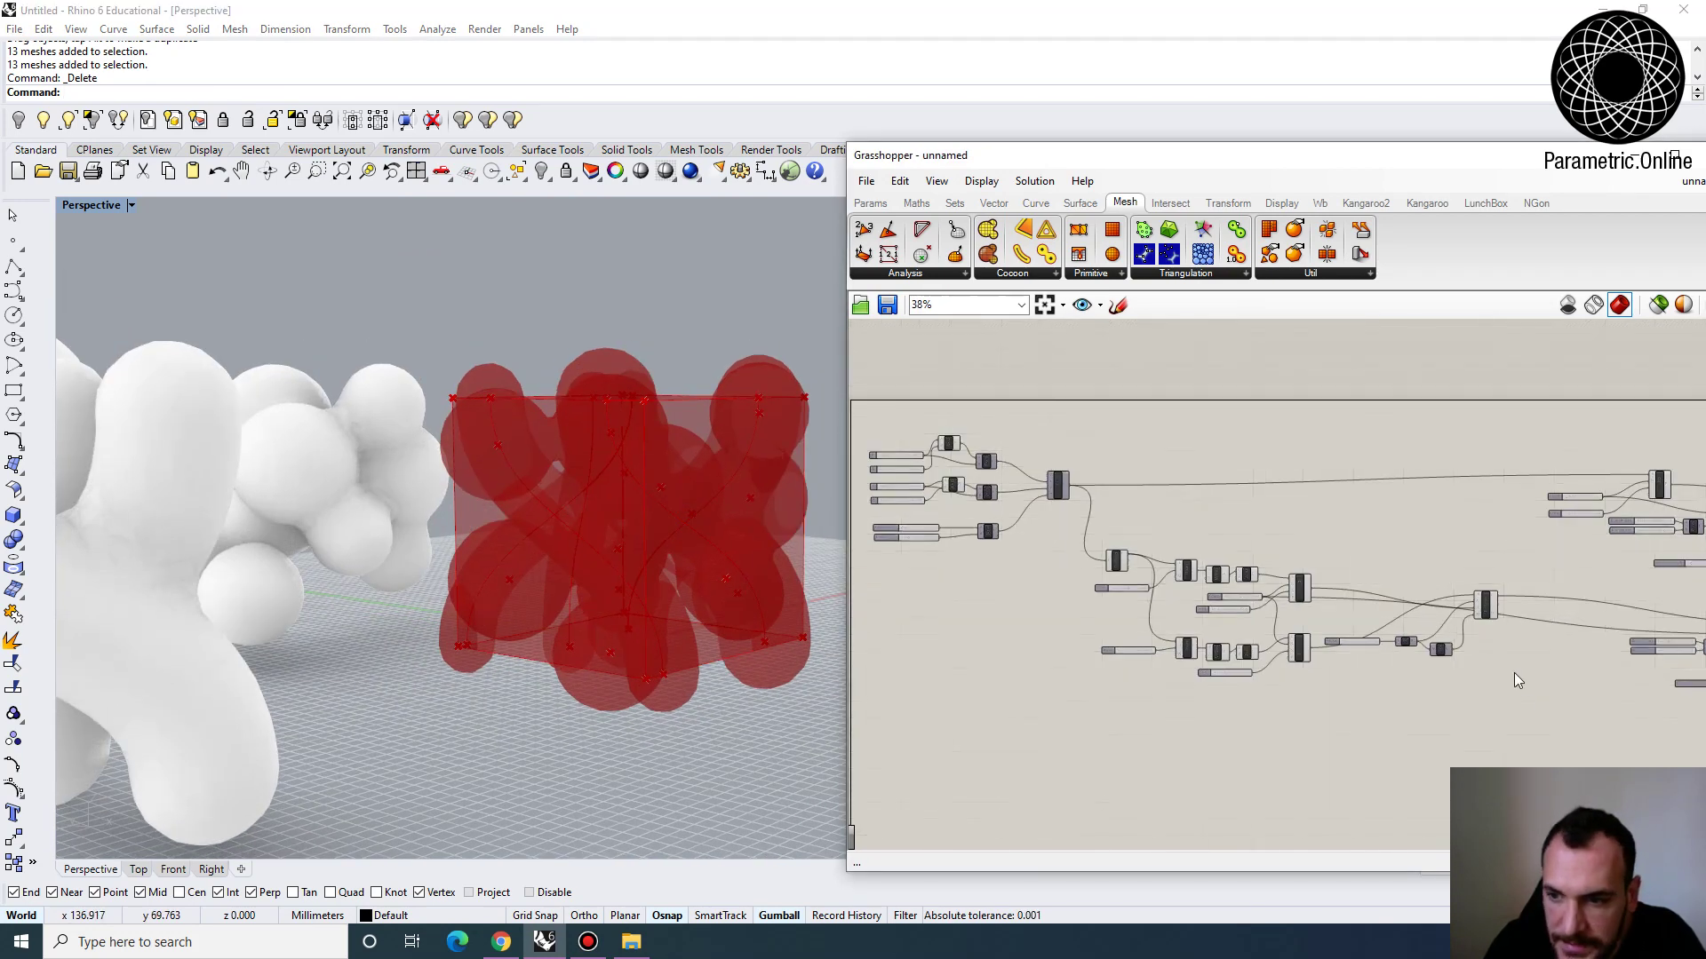
left_click_drag(1517, 721, 1105, 515)
left_click(1035, 181)
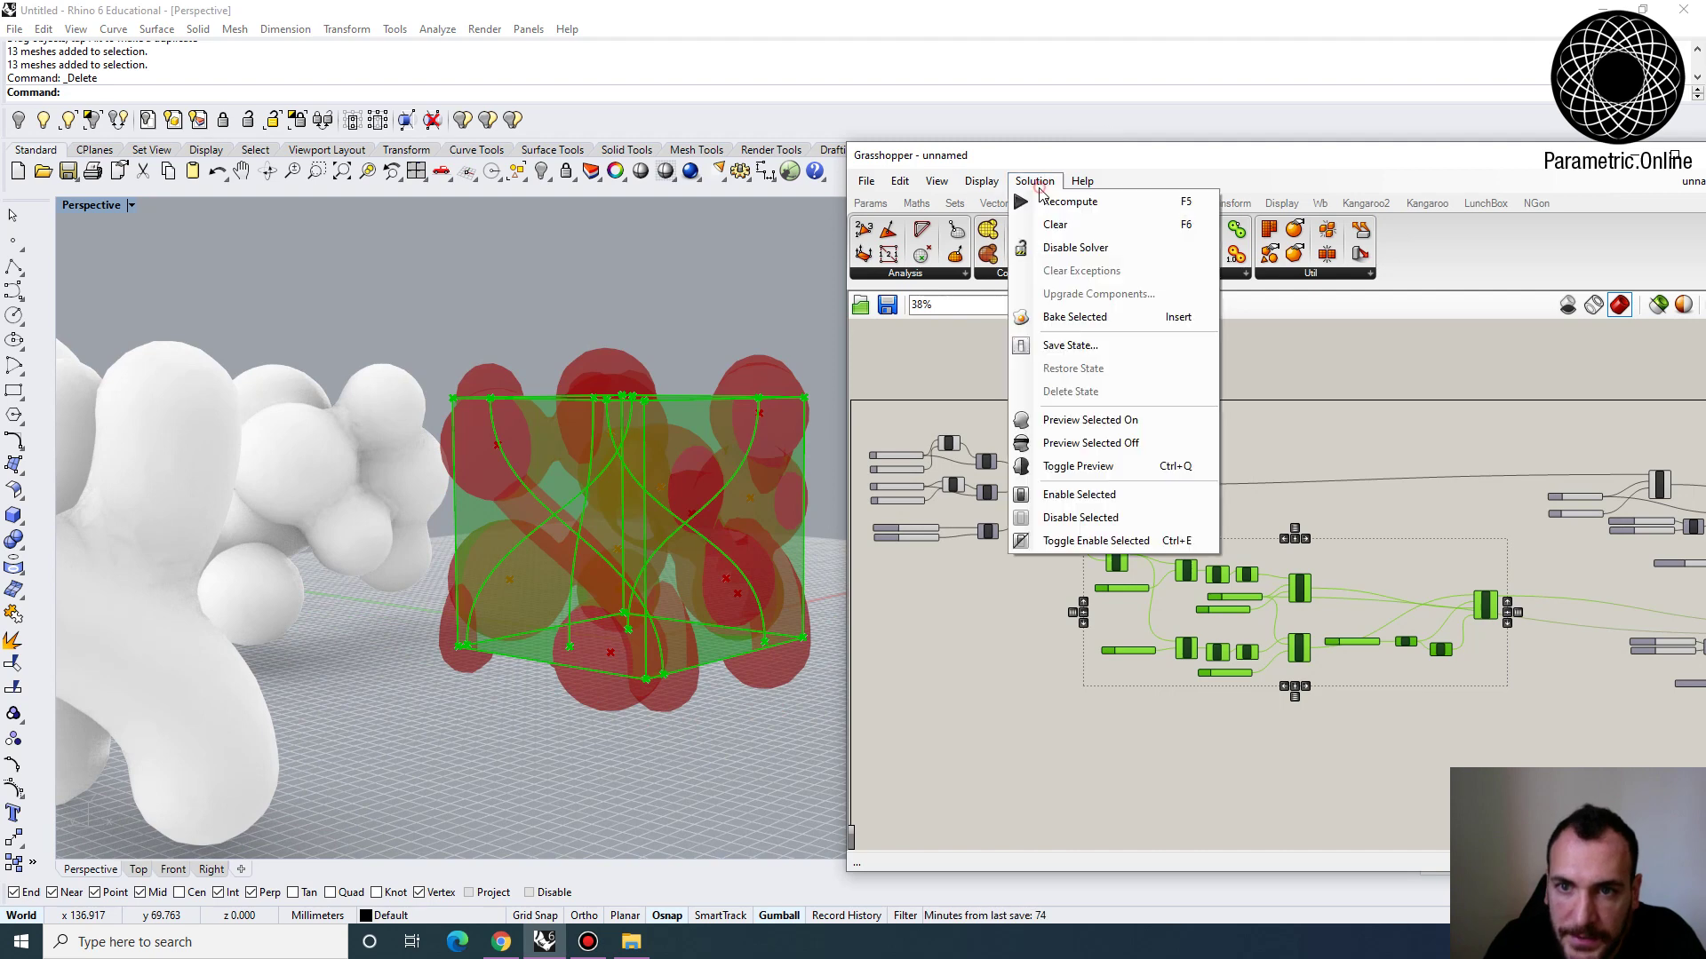
left_click(1109, 443)
left_click(1256, 445)
right_click_drag(617, 449, 675, 542)
Bake the Mesh outputs of both the Point Charge and the Curve Charge branches with default attributes
scroll(1324, 557, "down", 3)
right_click_drag(1323, 557, 1142, 451)
right_click_drag(1599, 519, 1343, 489)
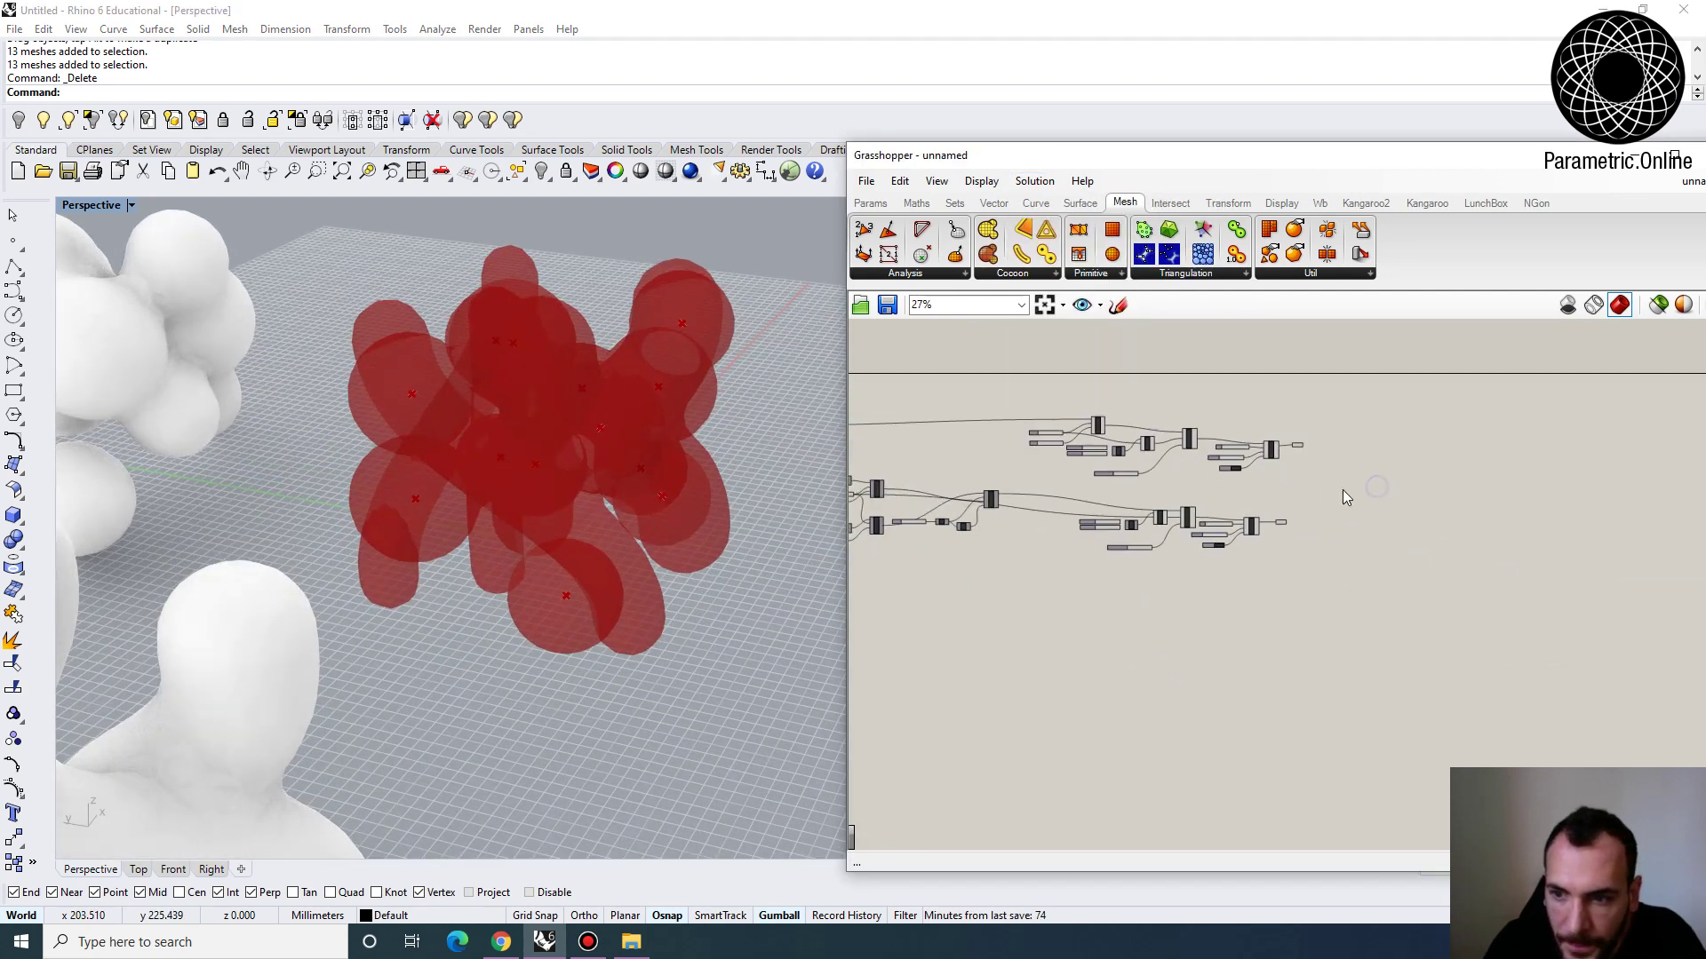
right_click(1242, 388)
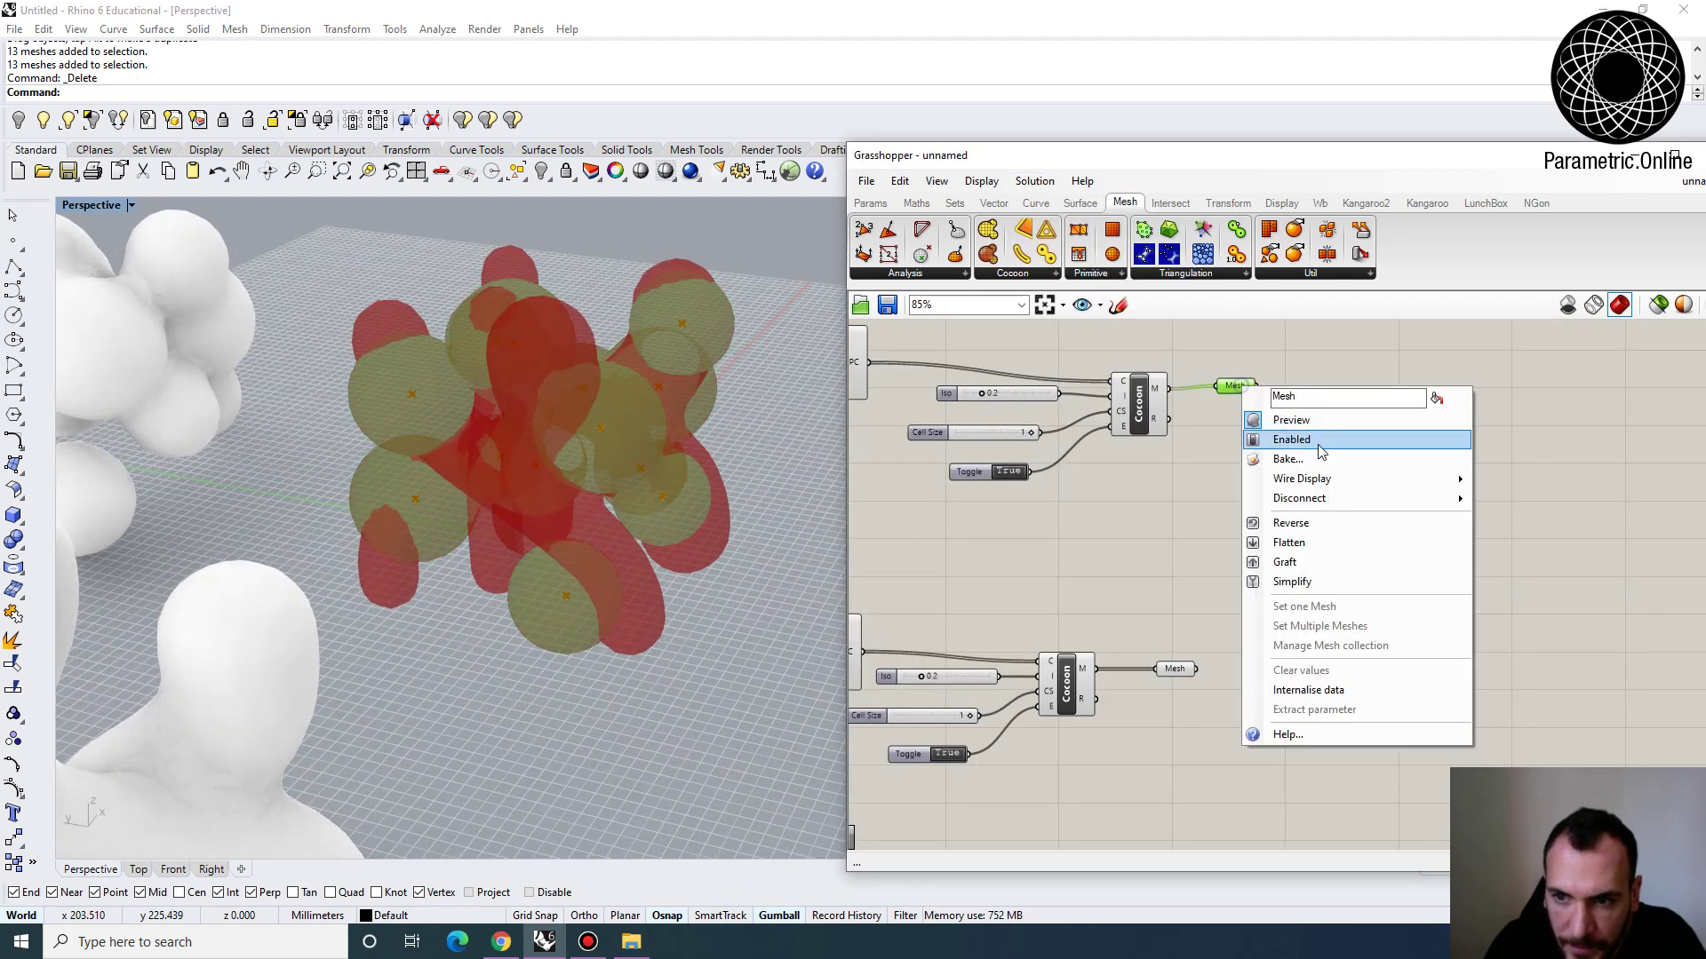
left_click(1287, 459)
left_click(1315, 616)
right_click(1171, 670)
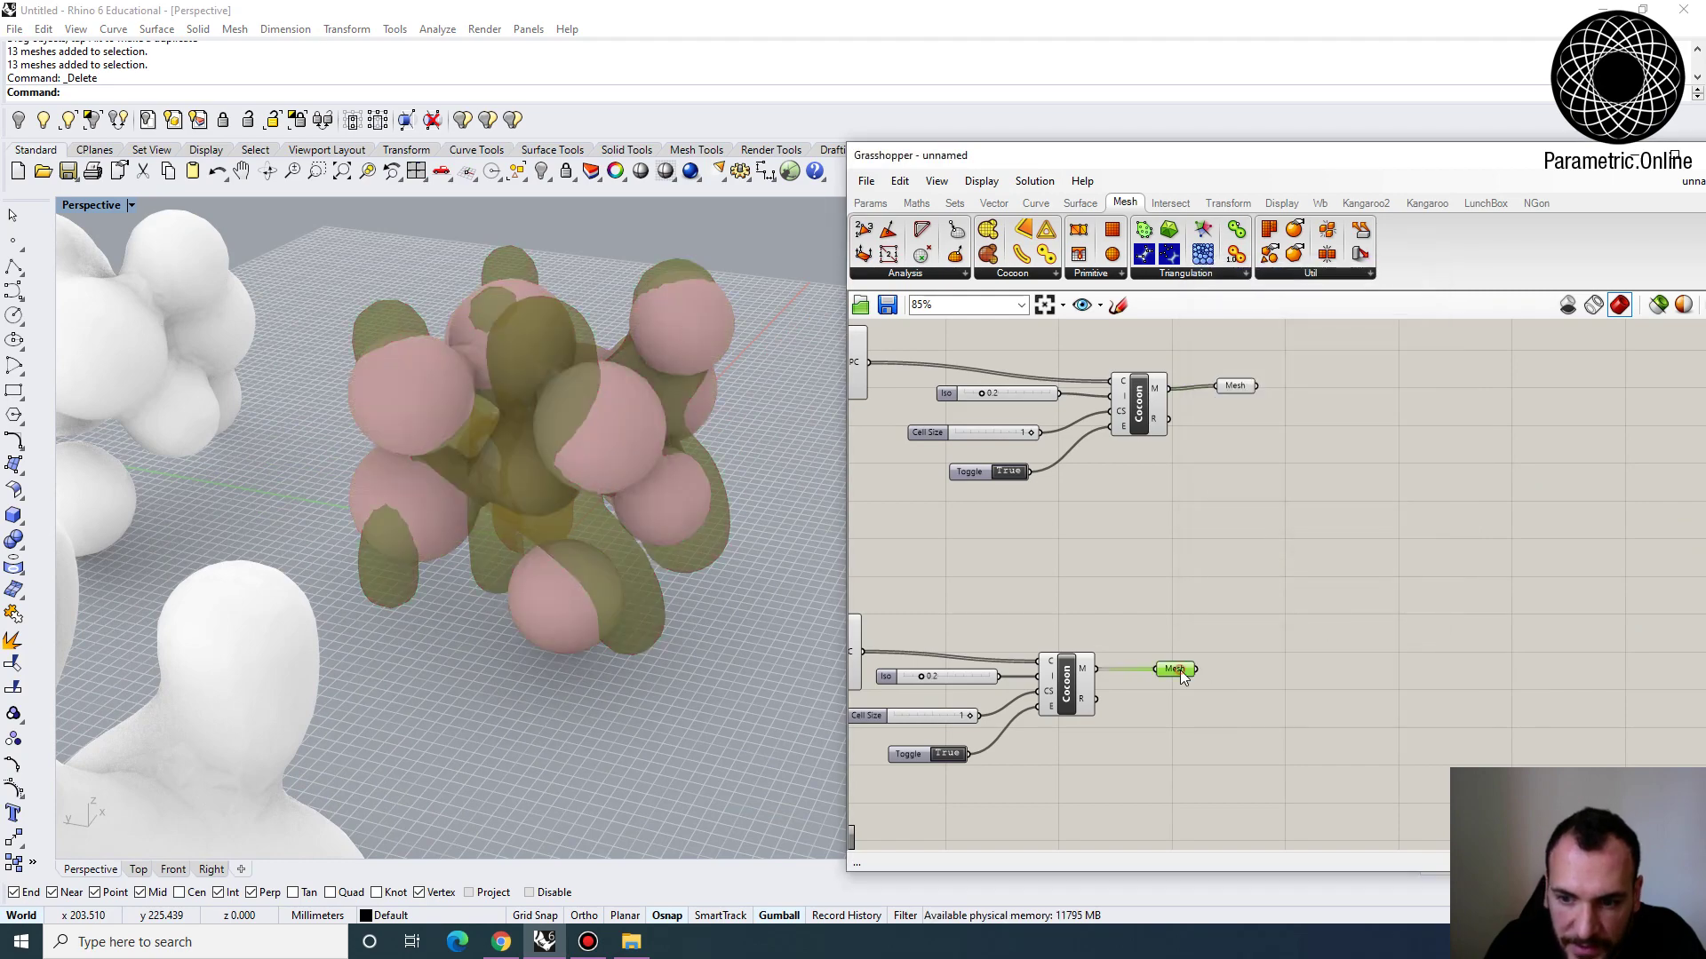
left_click(1226, 636)
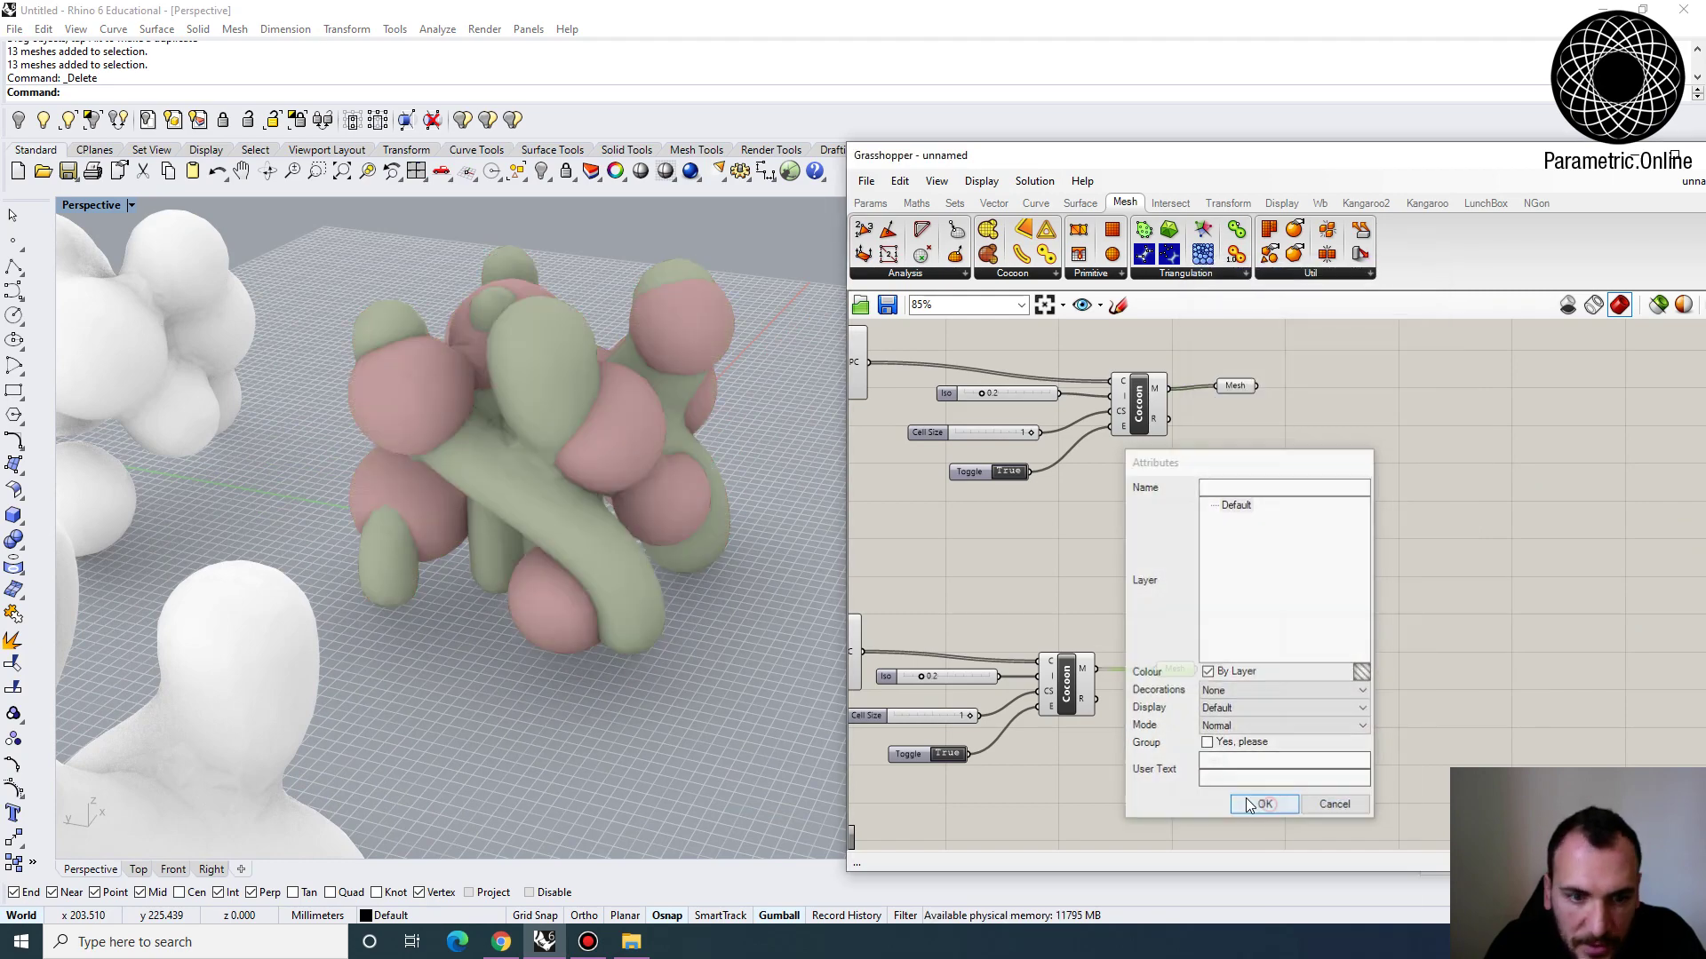
left_click(1257, 801)
Examine the baked point and curve metaballs from several sides, including close-ups of where spheres and tubes meet
scroll(590, 496, "up", 3)
right_click_drag(591, 383, 627, 442)
scroll(465, 392, "down", 5)
scroll(627, 442, "up", 3)
right_click_drag(554, 497, 455, 540)
scroll(562, 504, "up", 4)
scroll(455, 537, "up", 3)
scroll(480, 560, "up", 8)
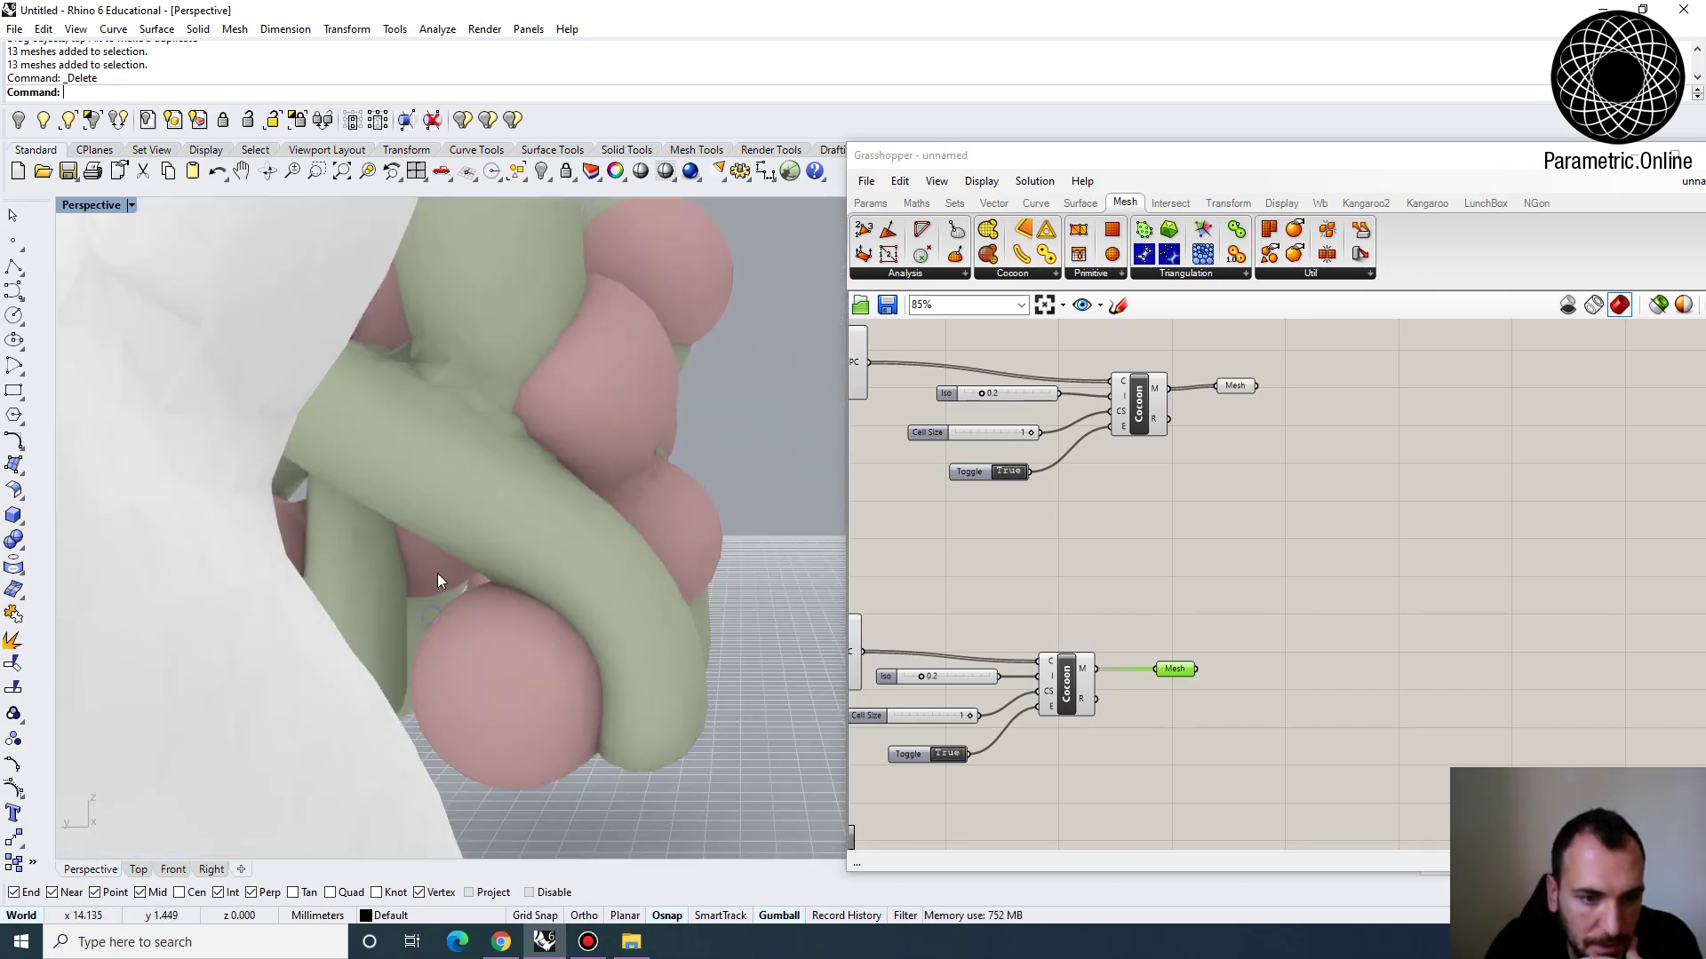
mouse_move(533, 559)
right_mouse_down()
mouse_move(402, 560)
mouse_move(540, 560)
right_mouse_up()
scroll(540, 560, "down", 3)
scroll(200, 513, "up", 5)
right_click_drag(222, 526, 240, 548)
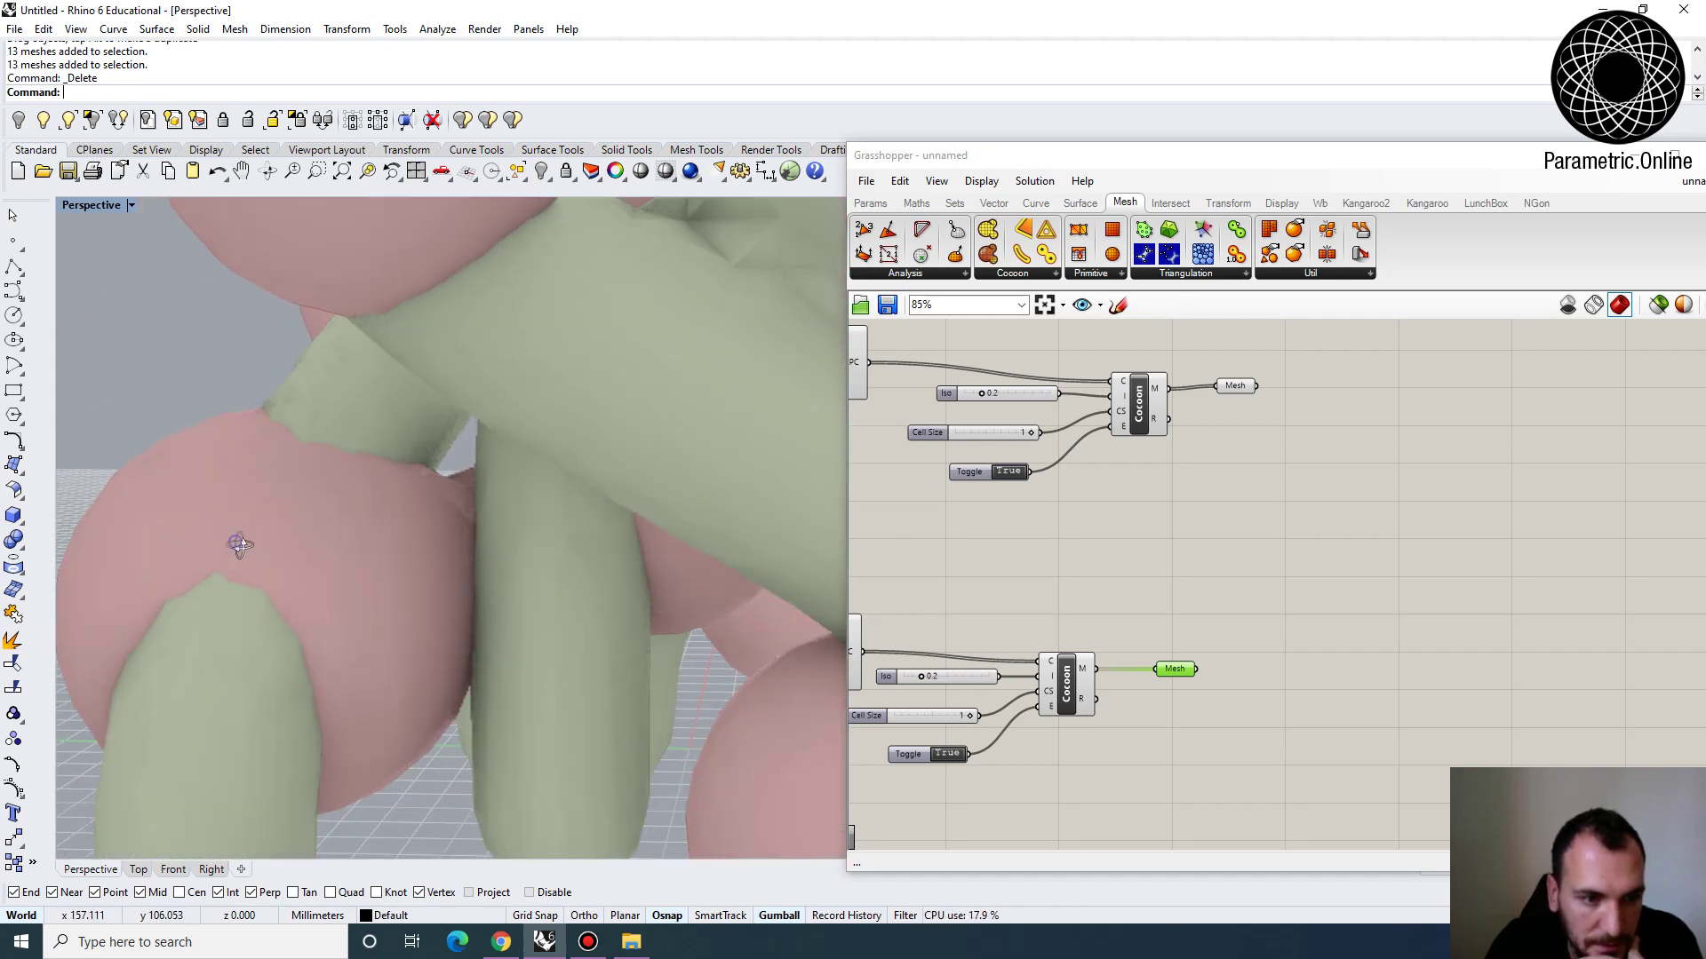
scroll(455, 515, "down", 6)
right_click_drag(485, 581, 484, 532)
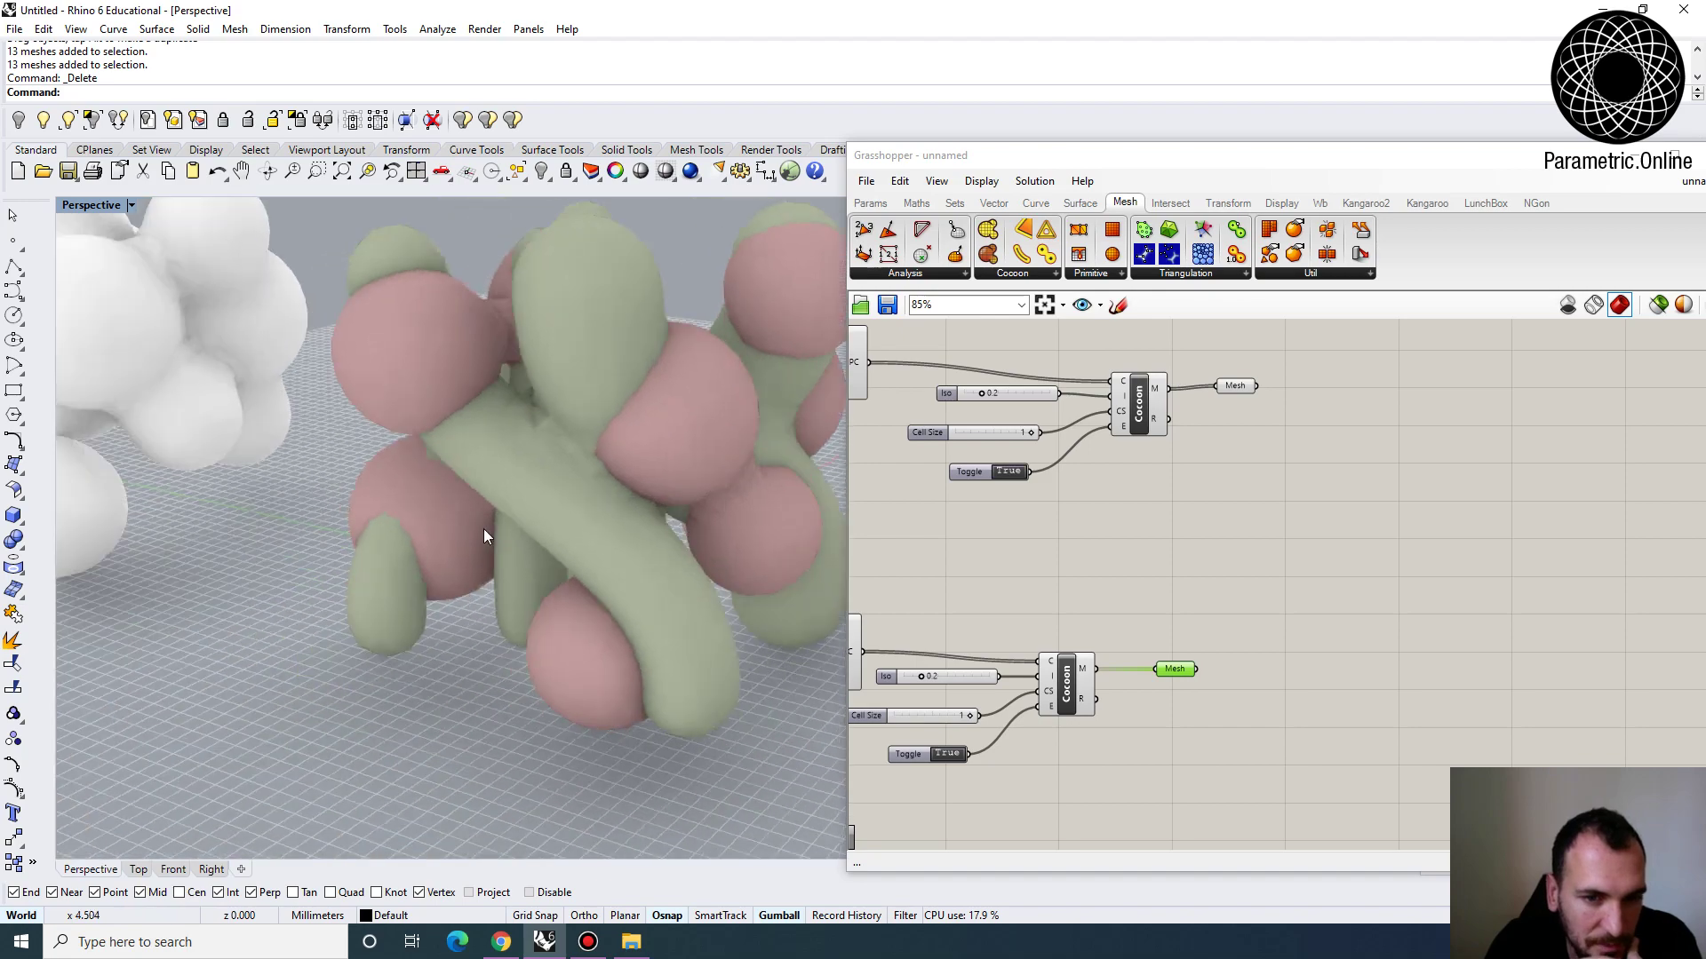
scroll(484, 531, "down", 3)
right_click_drag(542, 604, 764, 547)
Disable the Bezier Span component that feeds the Curve Charge branch
scroll(672, 536, "up", 4)
scroll(685, 547, "down", 3)
right_click_drag(1067, 600, 1212, 573)
scroll(1218, 612, "down", 4)
scroll(1218, 611, "up", 2)
right_click_drag(975, 578, 1228, 587)
right_click_drag(995, 594, 1164, 583)
right_click_drag(1114, 595, 1080, 576)
scroll(1081, 576, "up", 3)
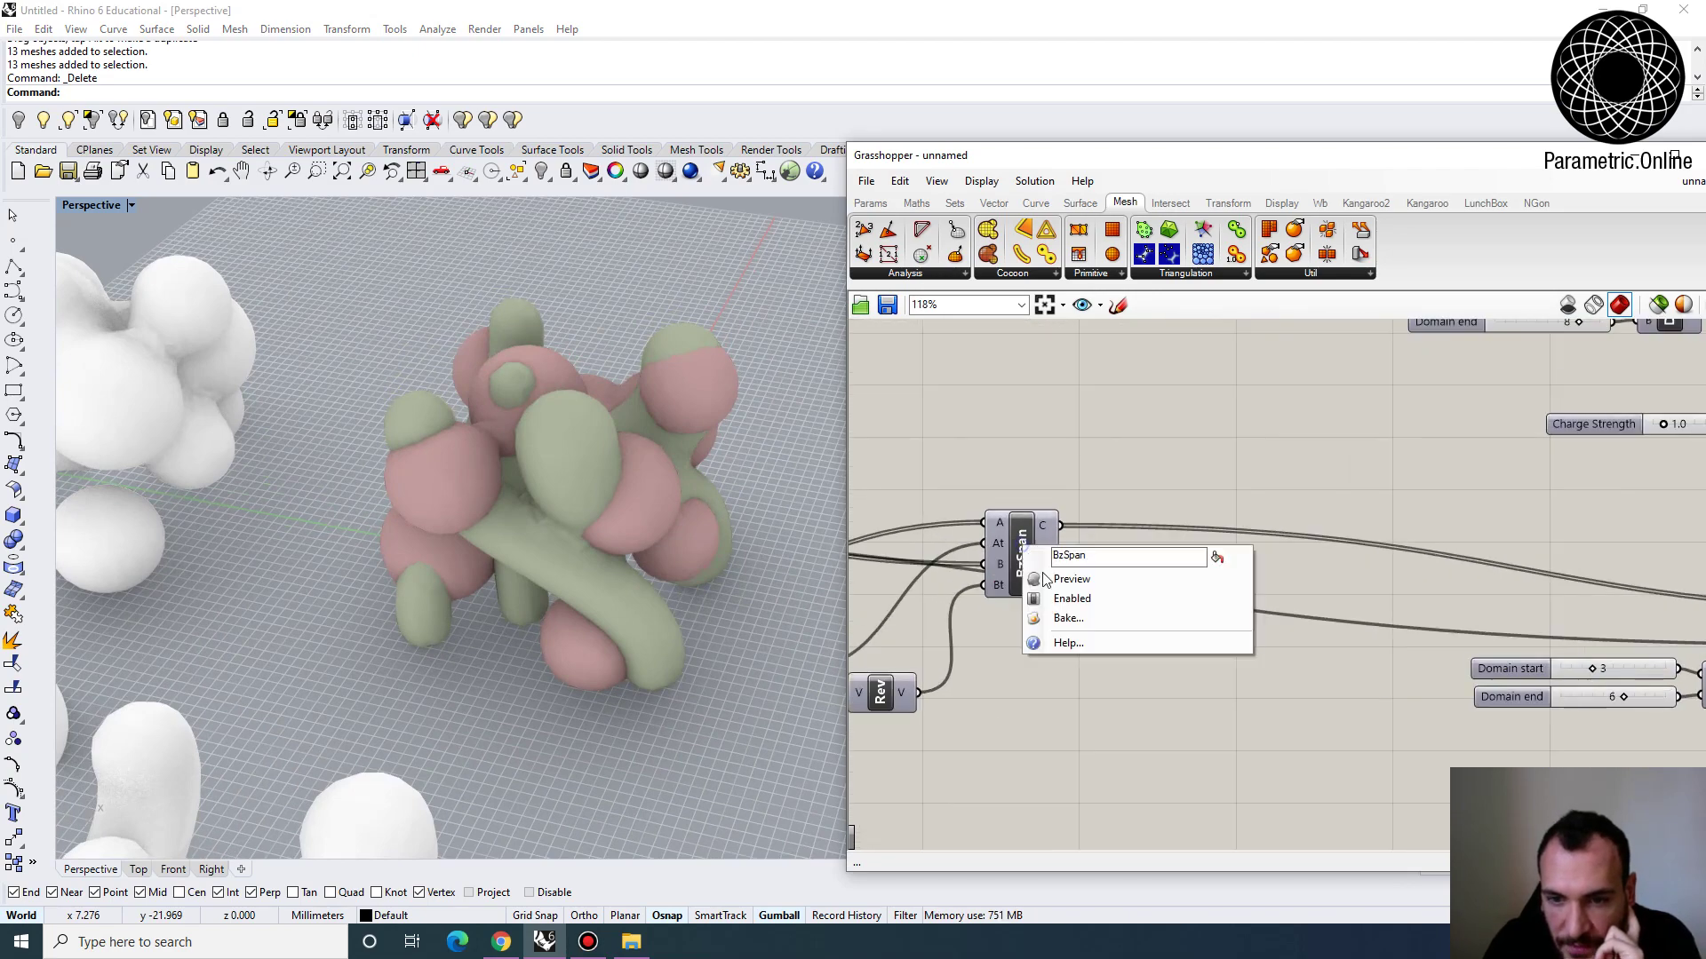
left_click(1064, 601)
Delete the newly baked point and curve meshes from the box area in Rhino
scroll(1077, 469, "down", 4)
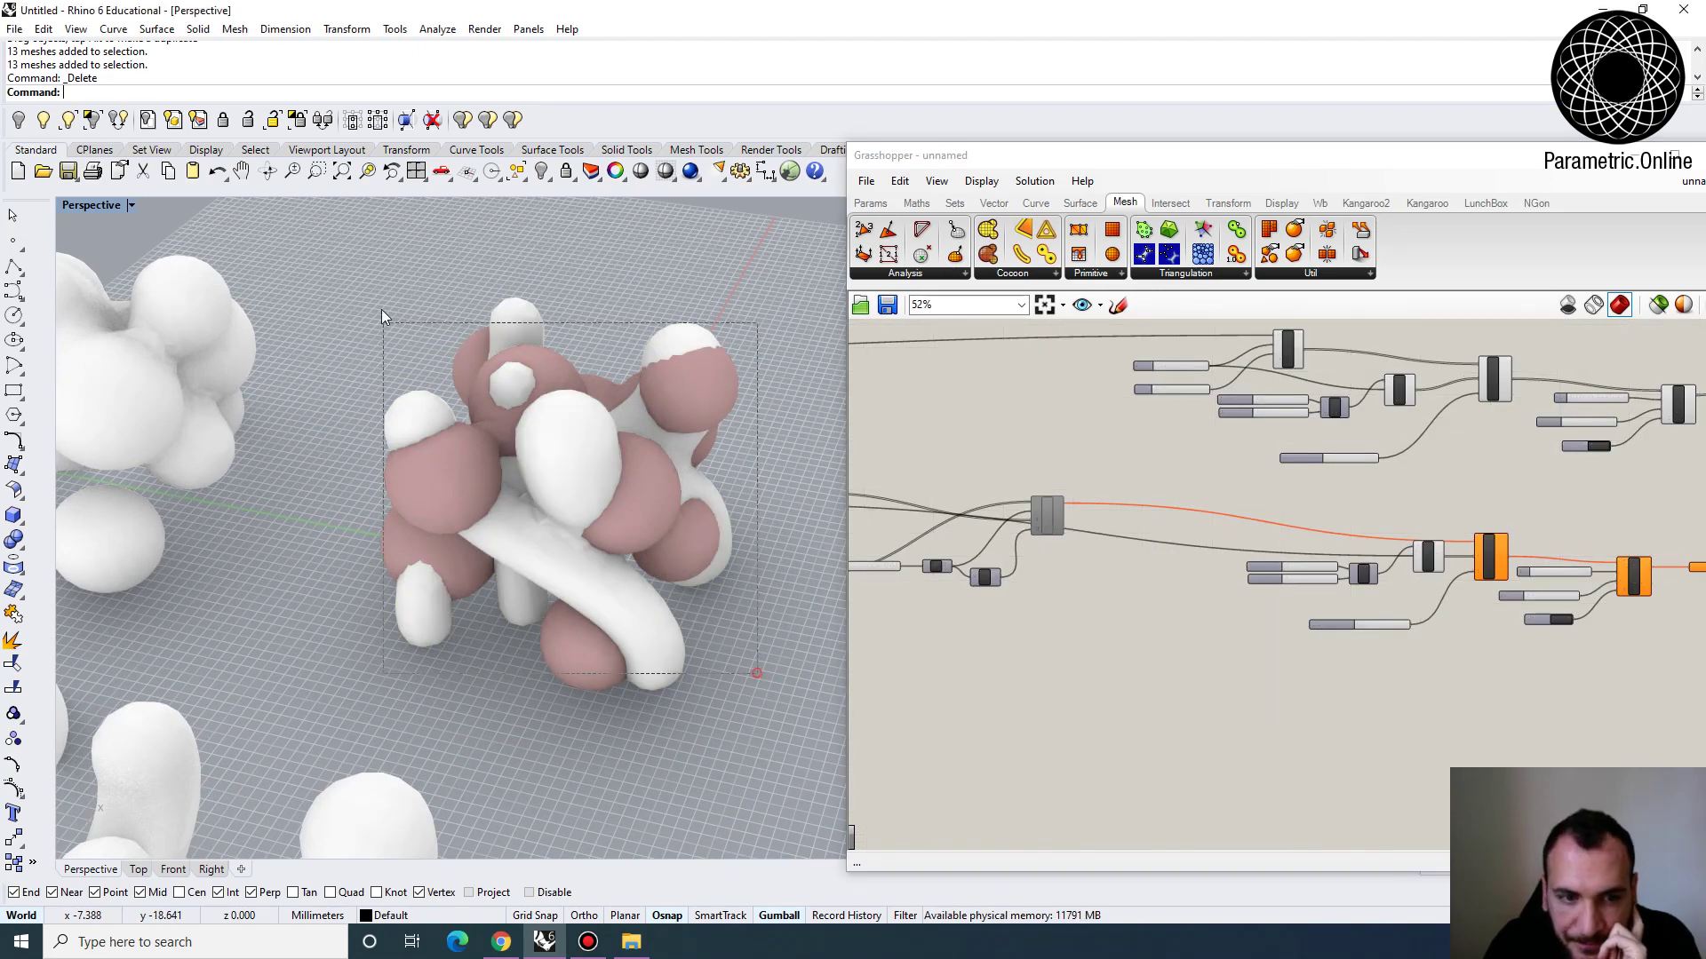
left_click_drag(381, 310, 384, 296)
key("Delete")
Set the Point Charge branch's Domain end to 10
right_click_drag(1391, 520, 1074, 652)
scroll(931, 507, "up", 3)
right_click_drag(931, 506, 1081, 510)
right_click_drag(574, 552, 498, 444)
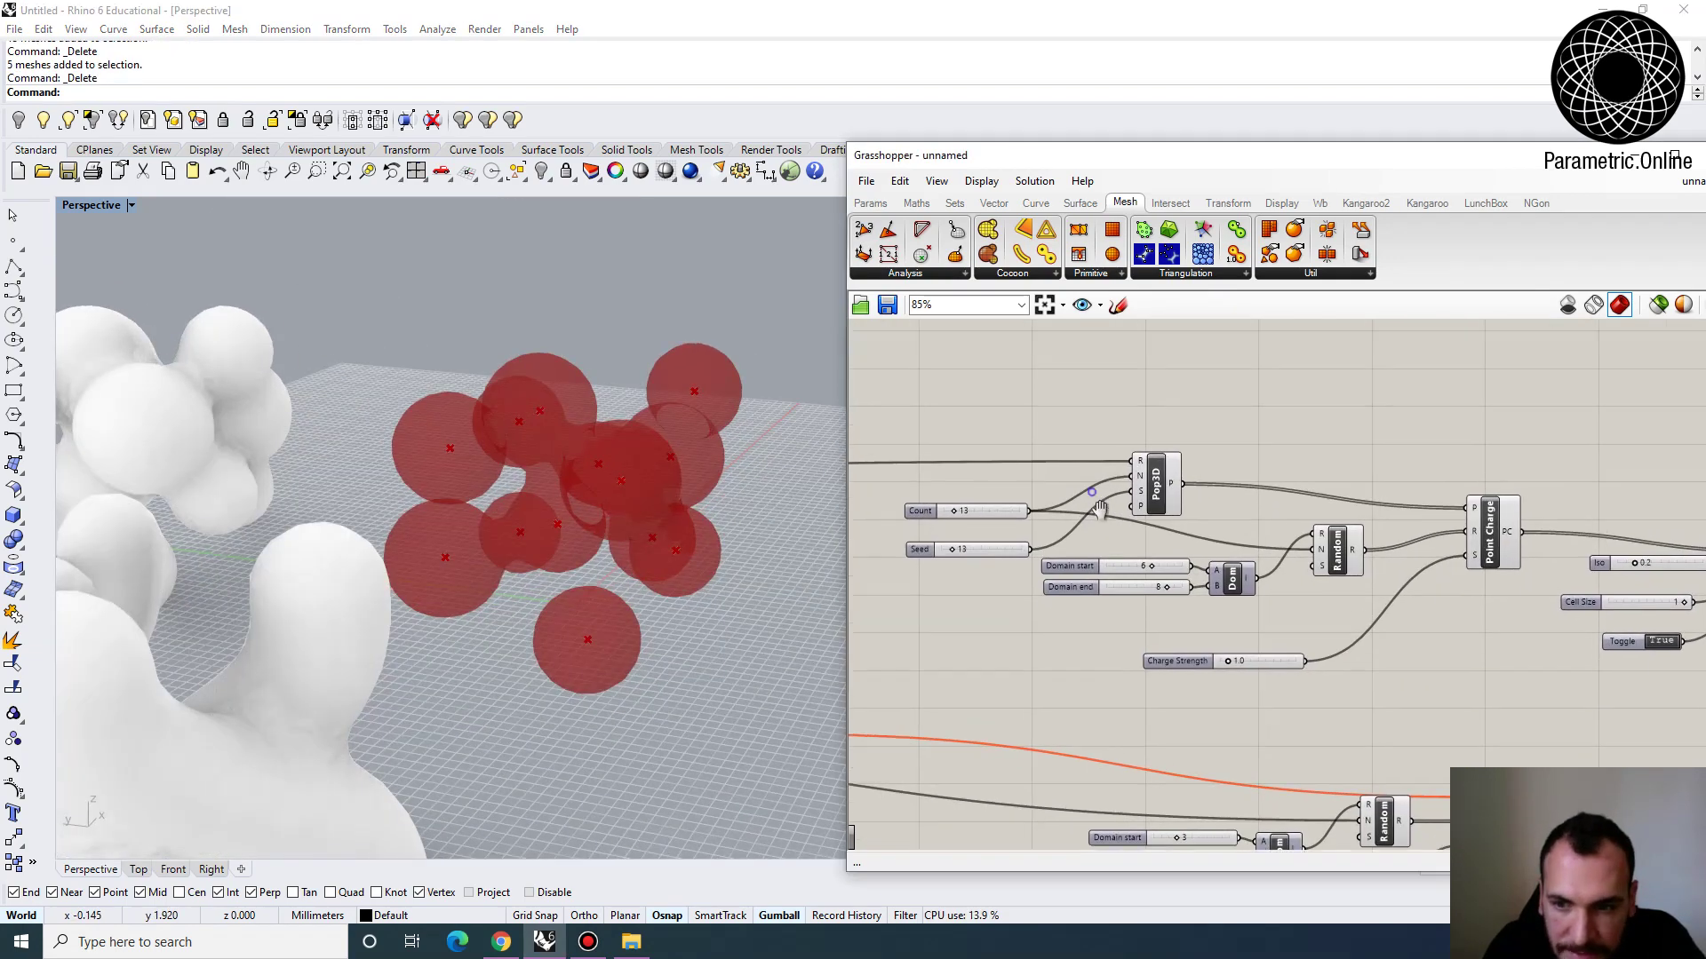
scroll(1080, 547, "up", 5)
right_click_drag(604, 586, 622, 475)
right_click_drag(538, 597, 365, 495)
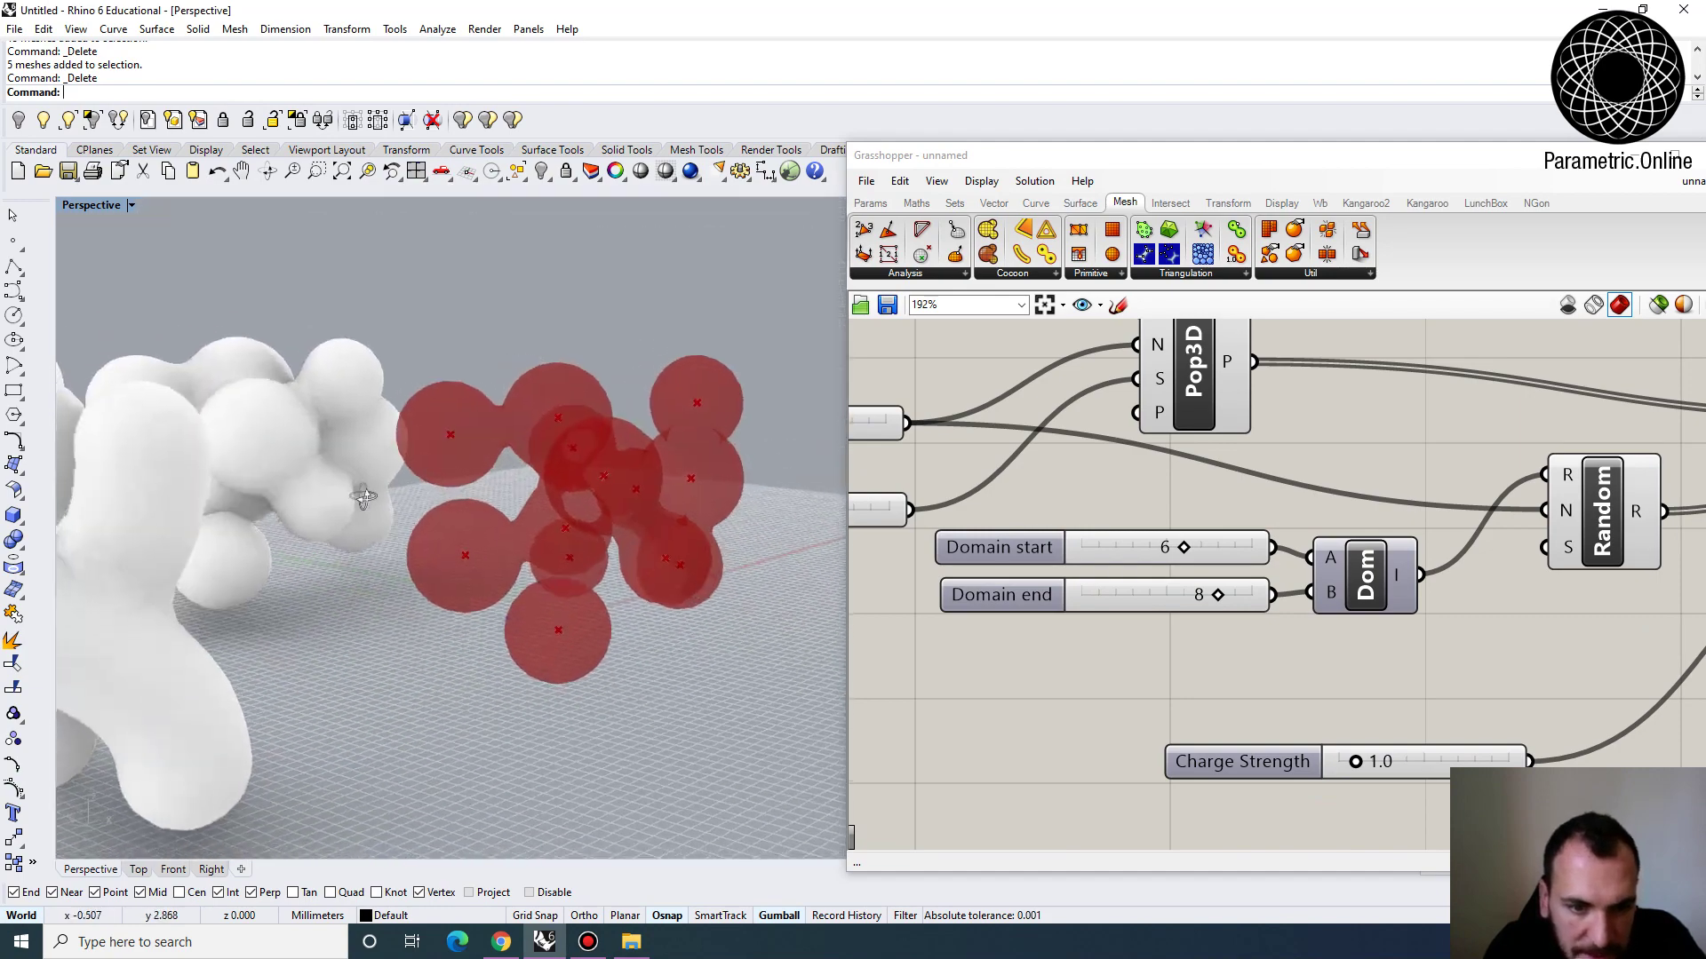
scroll(693, 566, "up", 6)
right_click_drag(1172, 615, 1075, 609)
scroll(1112, 595, "up", 2)
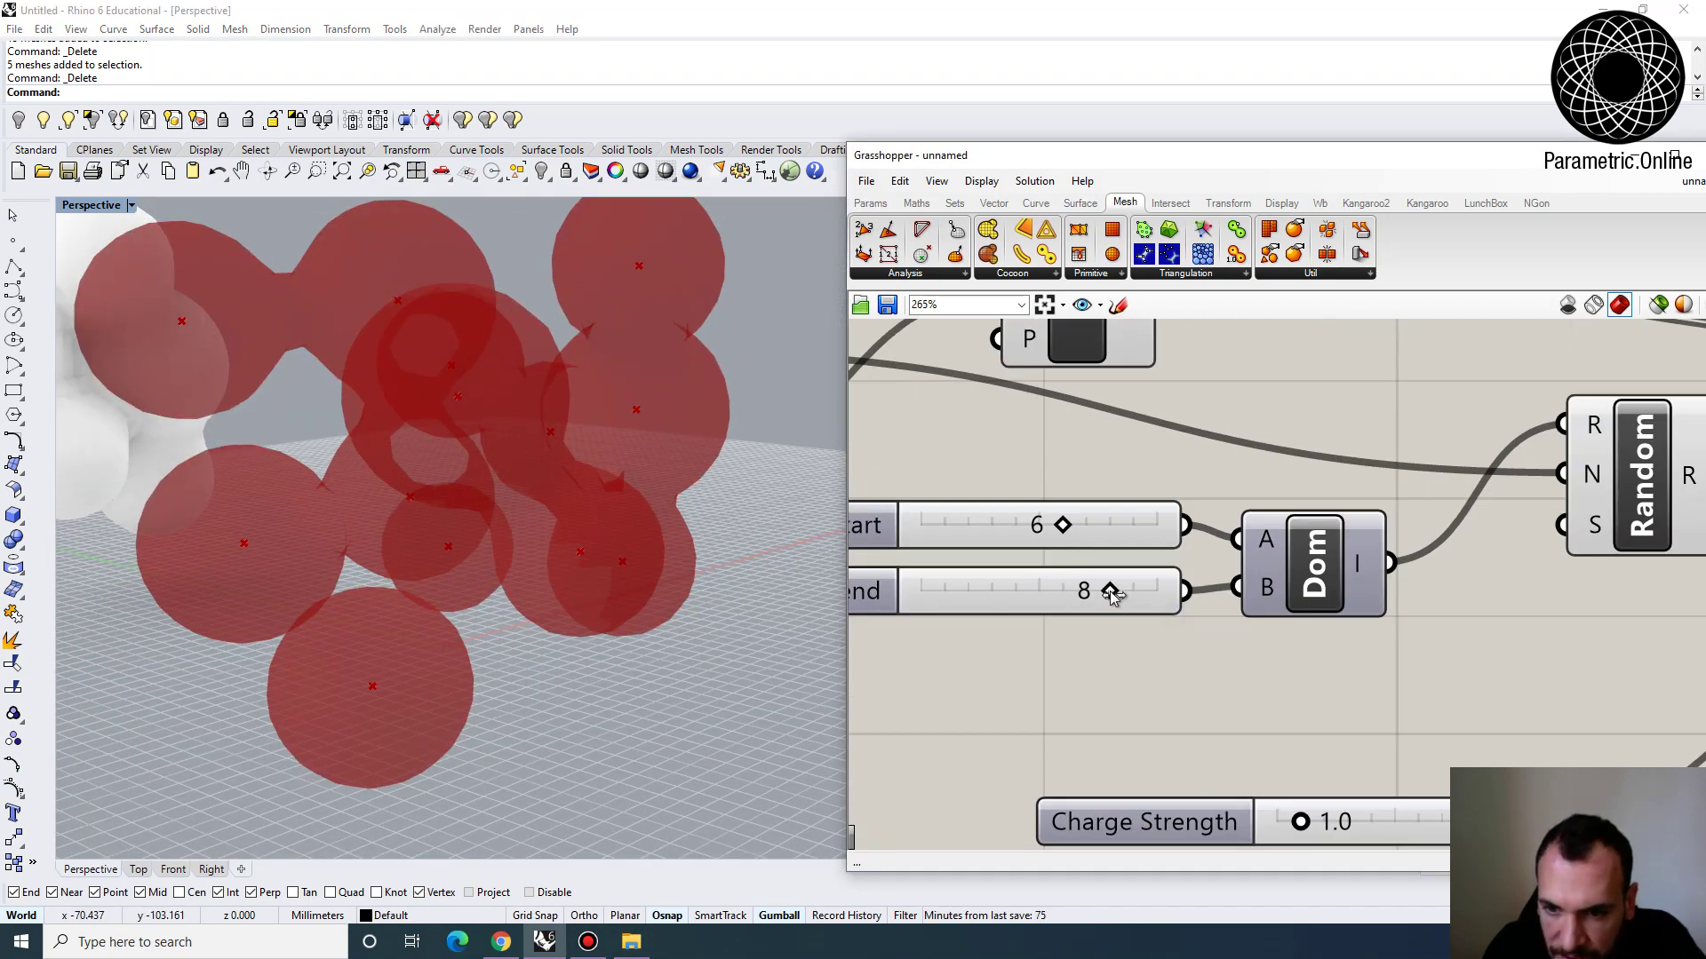
double_click(1031, 592)
type("10")
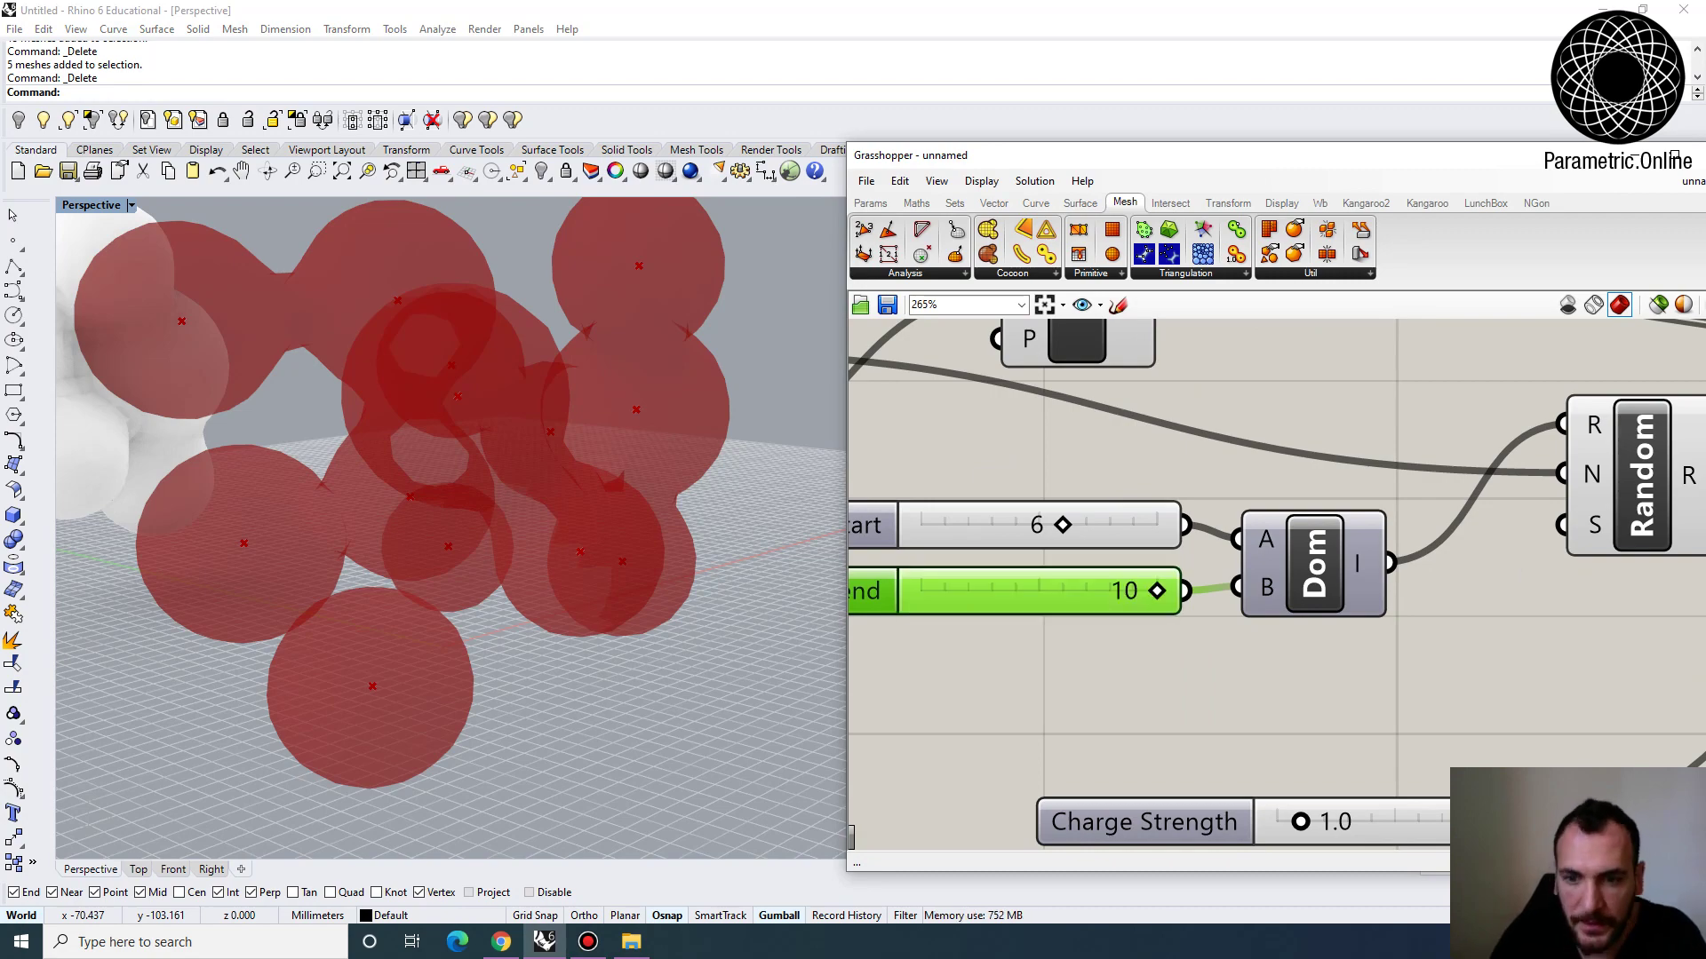
Set the Populate 3D point Count to 15 and select the Point Charge branch's Mesh output
right_click_drag(658, 587, 506, 502)
right_click_drag(1351, 585, 1372, 596)
scroll(1372, 596, "down", 5)
scroll(988, 508, "up", 5)
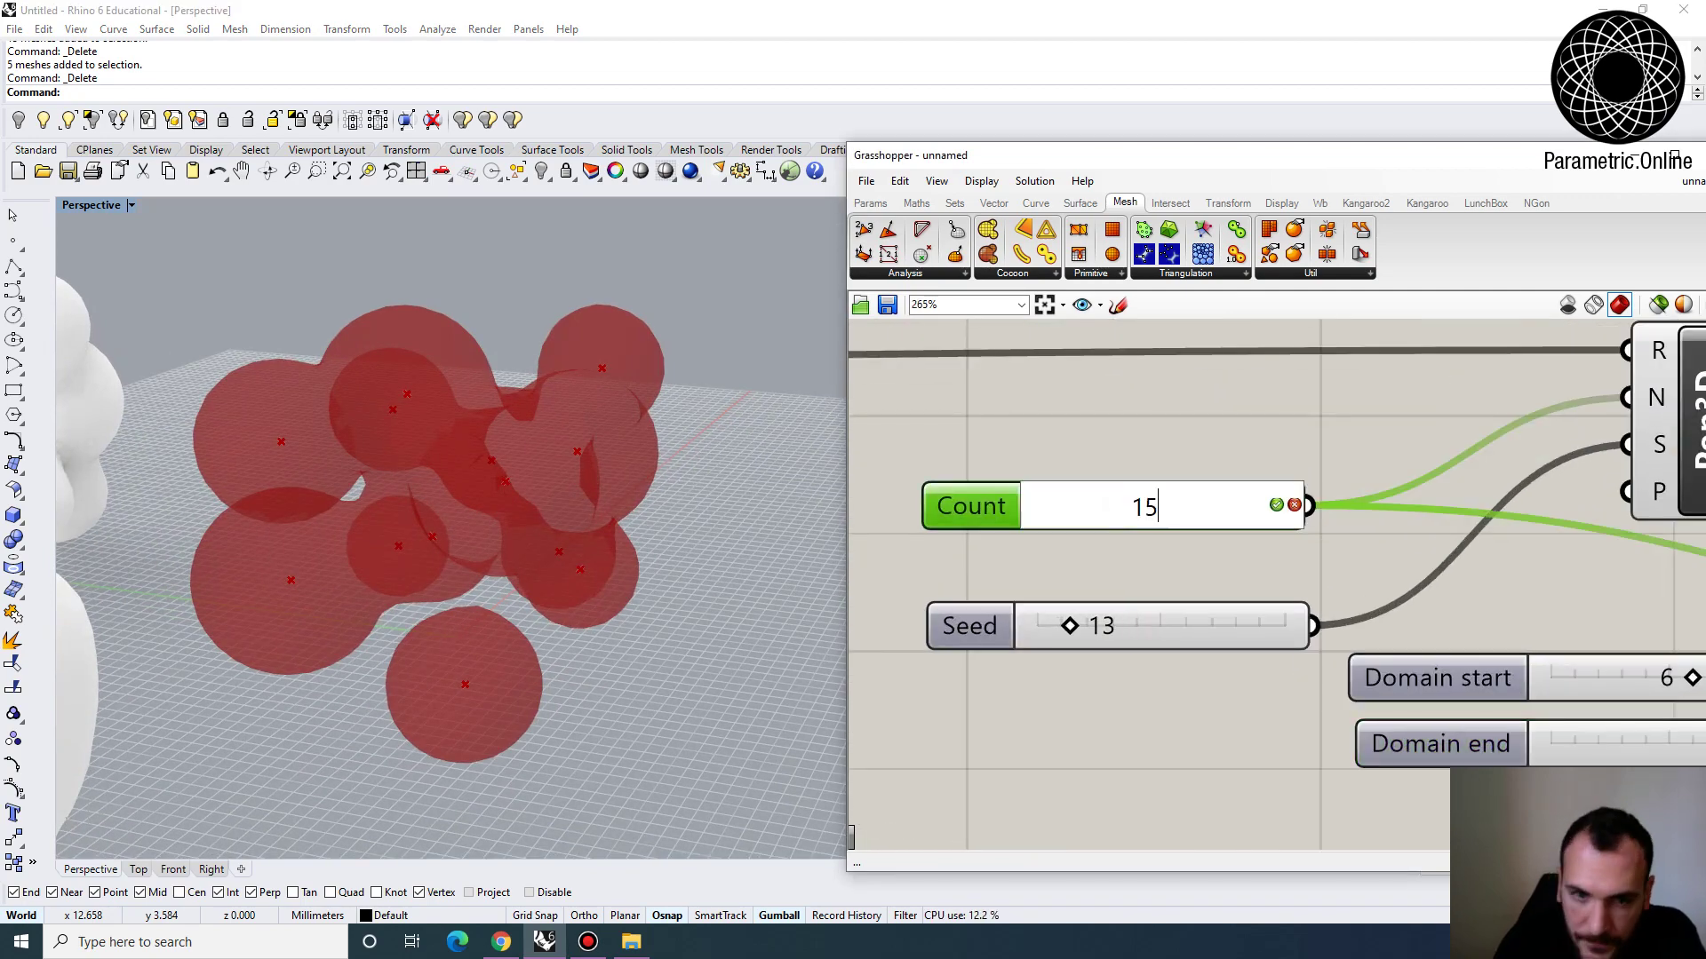
right_click_drag(590, 488, 524, 568)
scroll(1010, 461, "down", 8)
right_click_drag(1436, 549, 1295, 541)
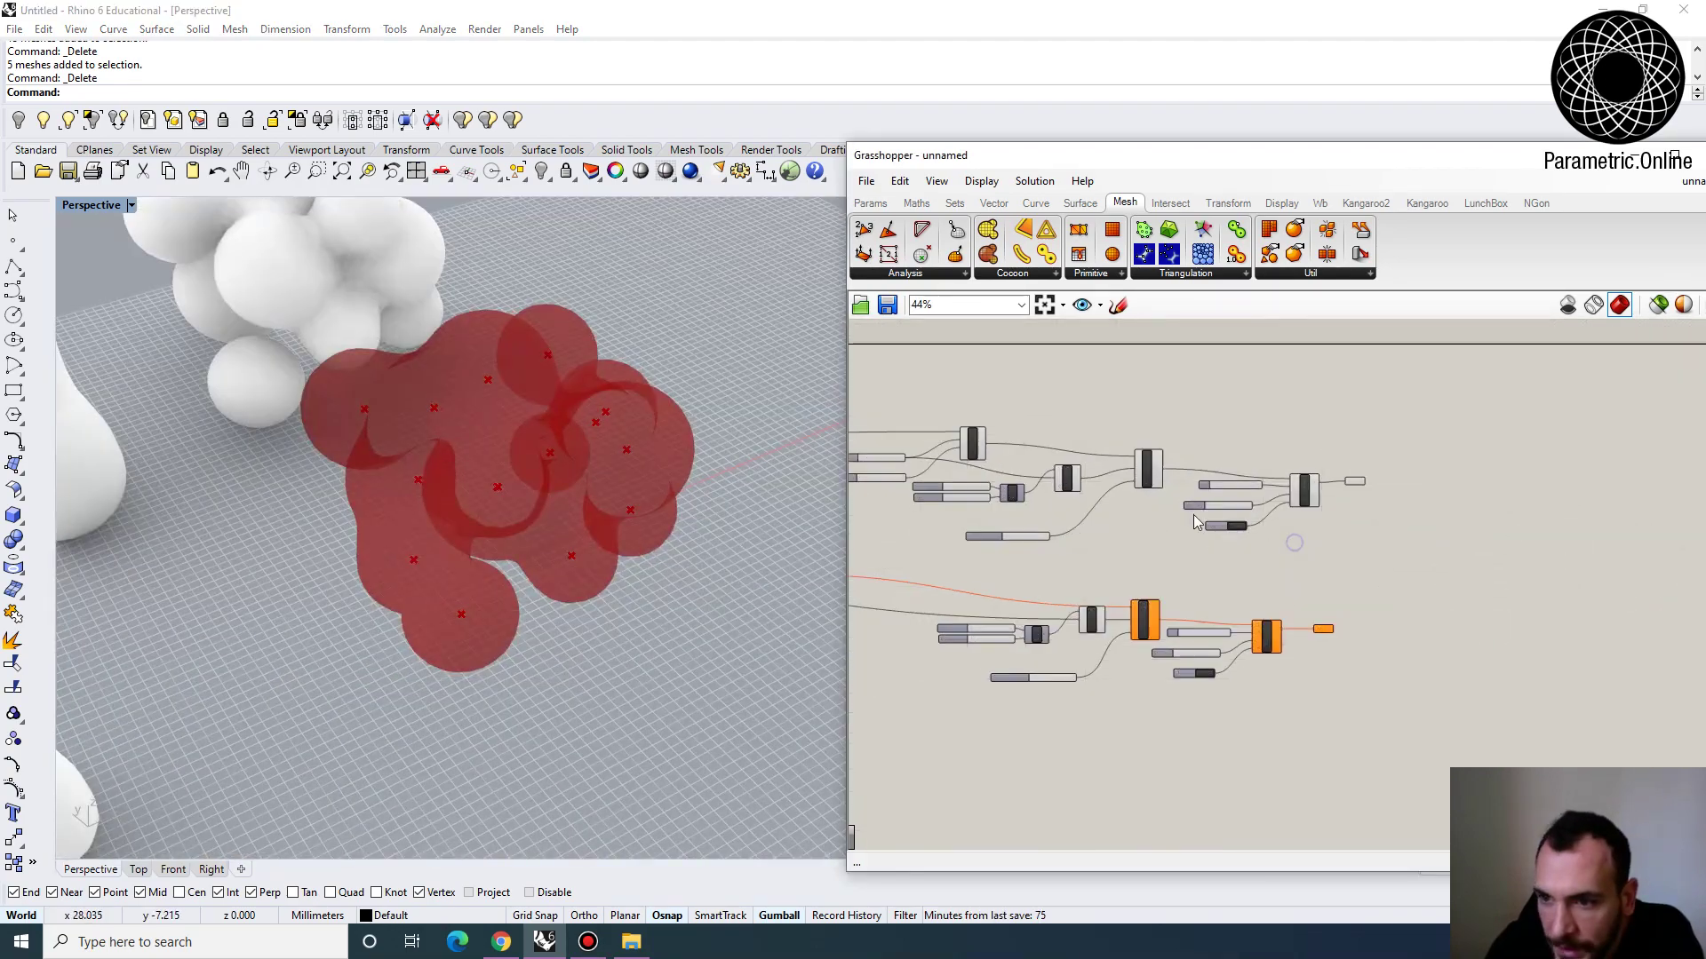
scroll(1352, 487, "up", 5)
left_click(1349, 494)
scroll(1279, 568, "down", 3)
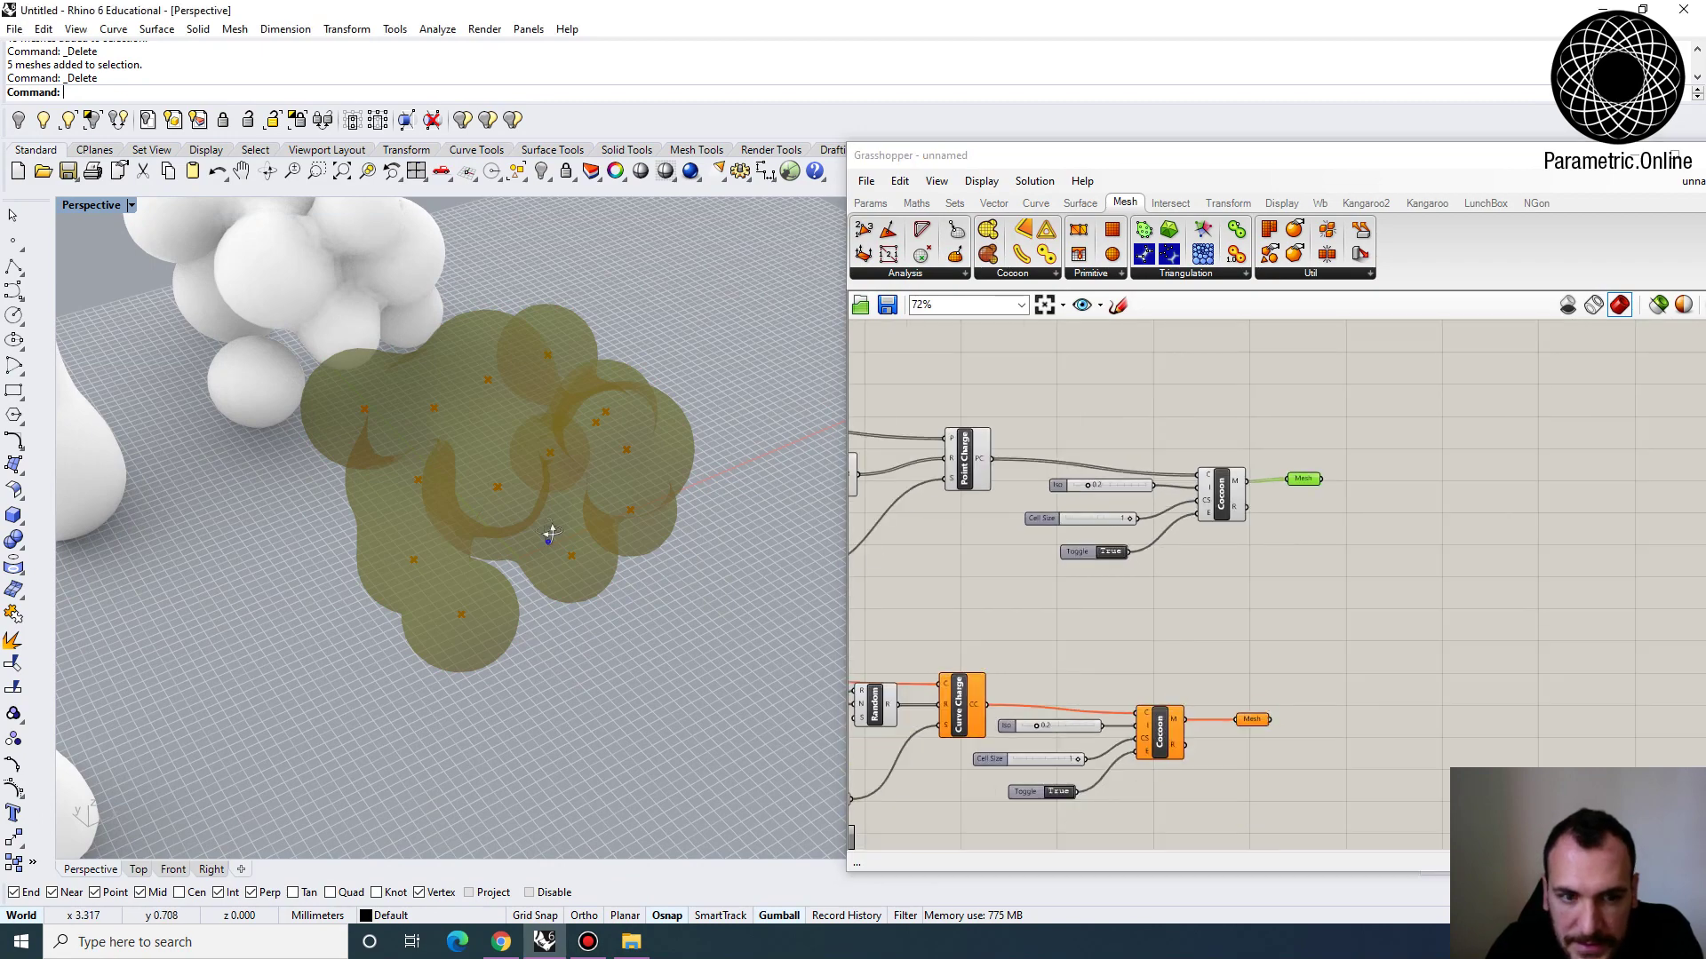
right_click_drag(545, 533, 575, 510)
Add a Mesh parameter beside the Box component and feed it with the Box output
right_click_drag(915, 511, 1243, 520)
scroll(1122, 541, "down", 5)
scroll(935, 519, "up", 6)
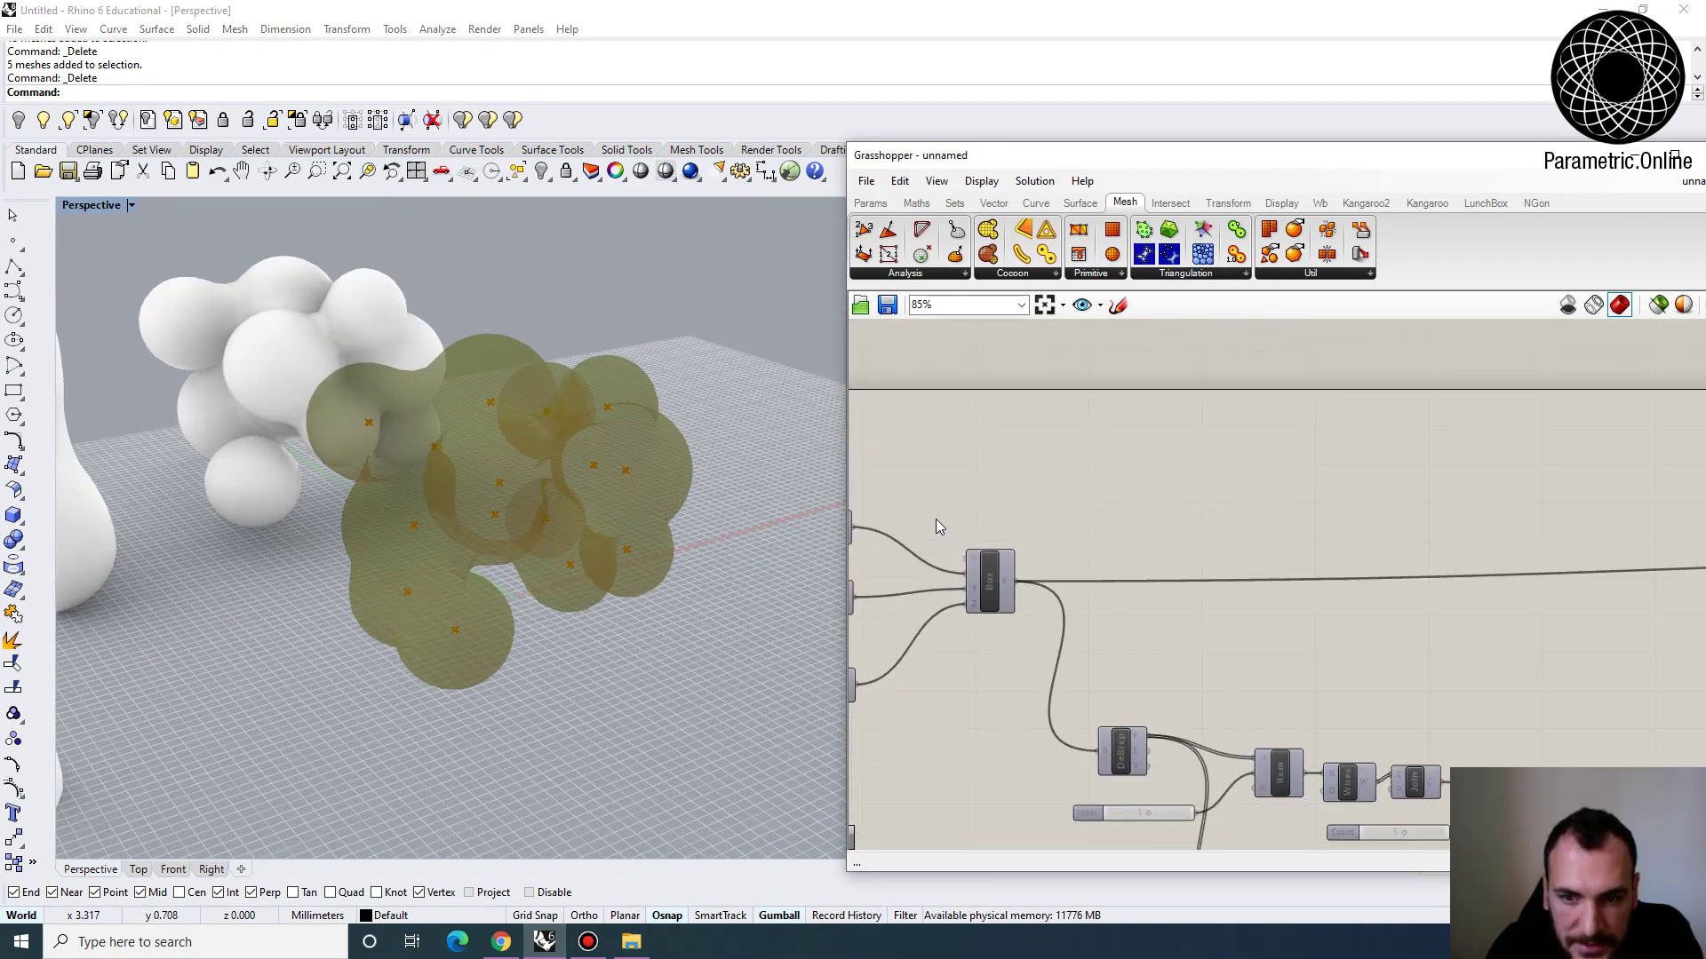
left_click(993, 593)
double_click(1080, 556)
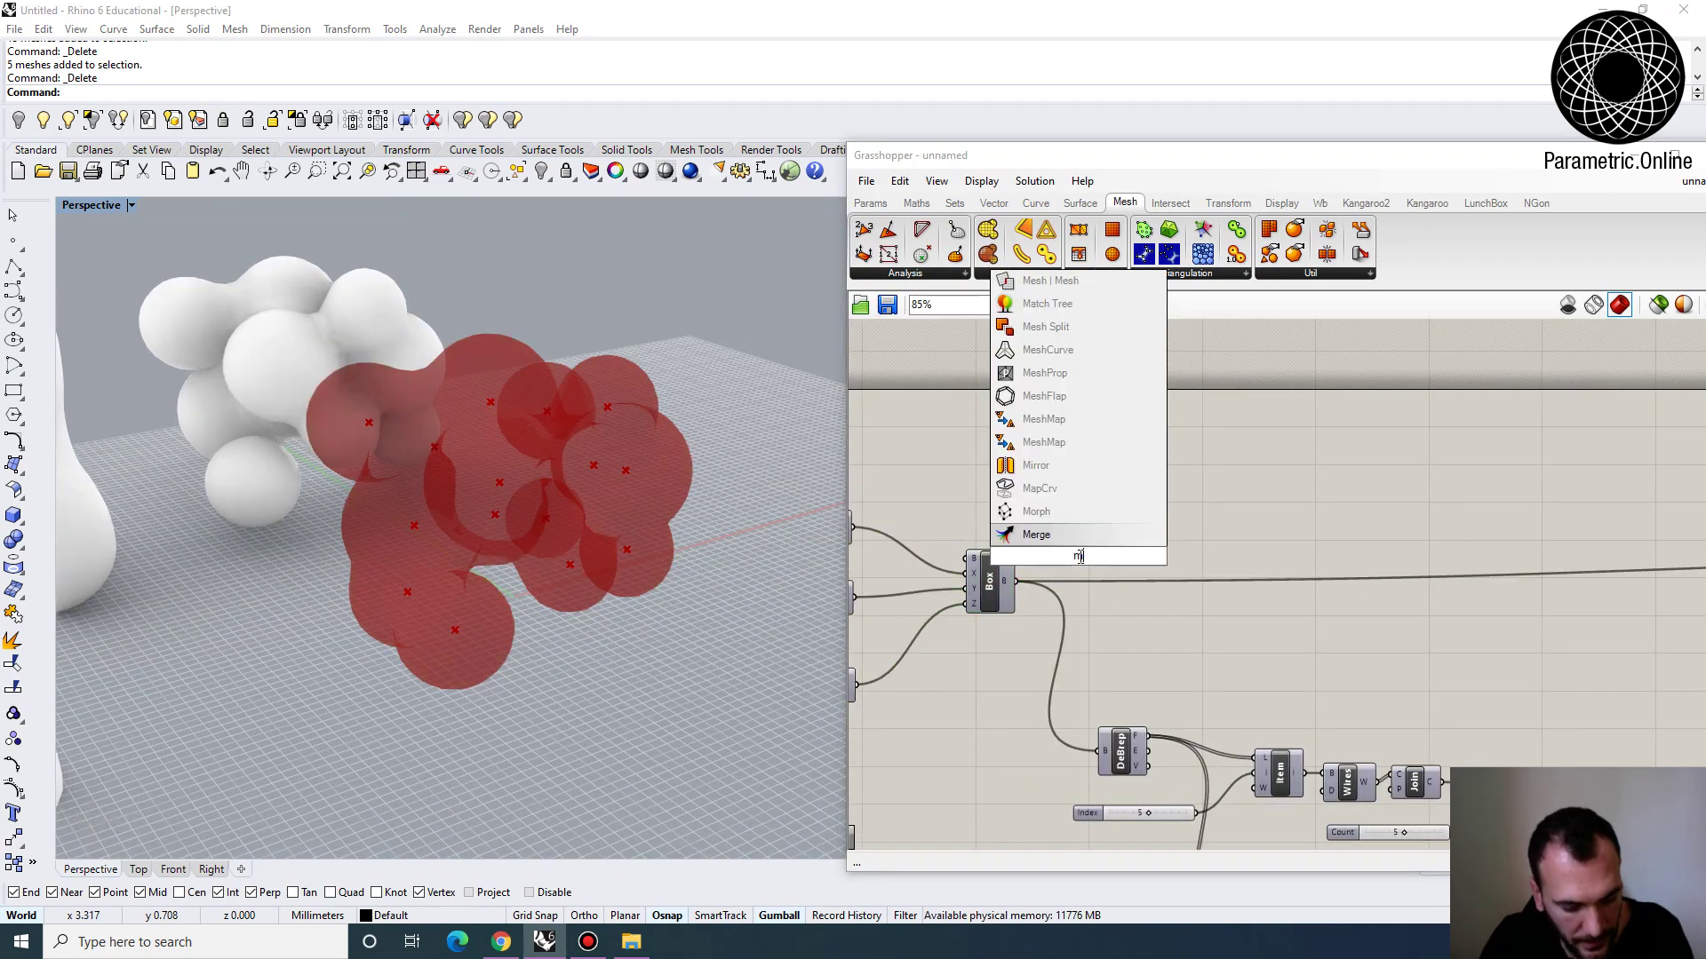
left_click(1036, 533)
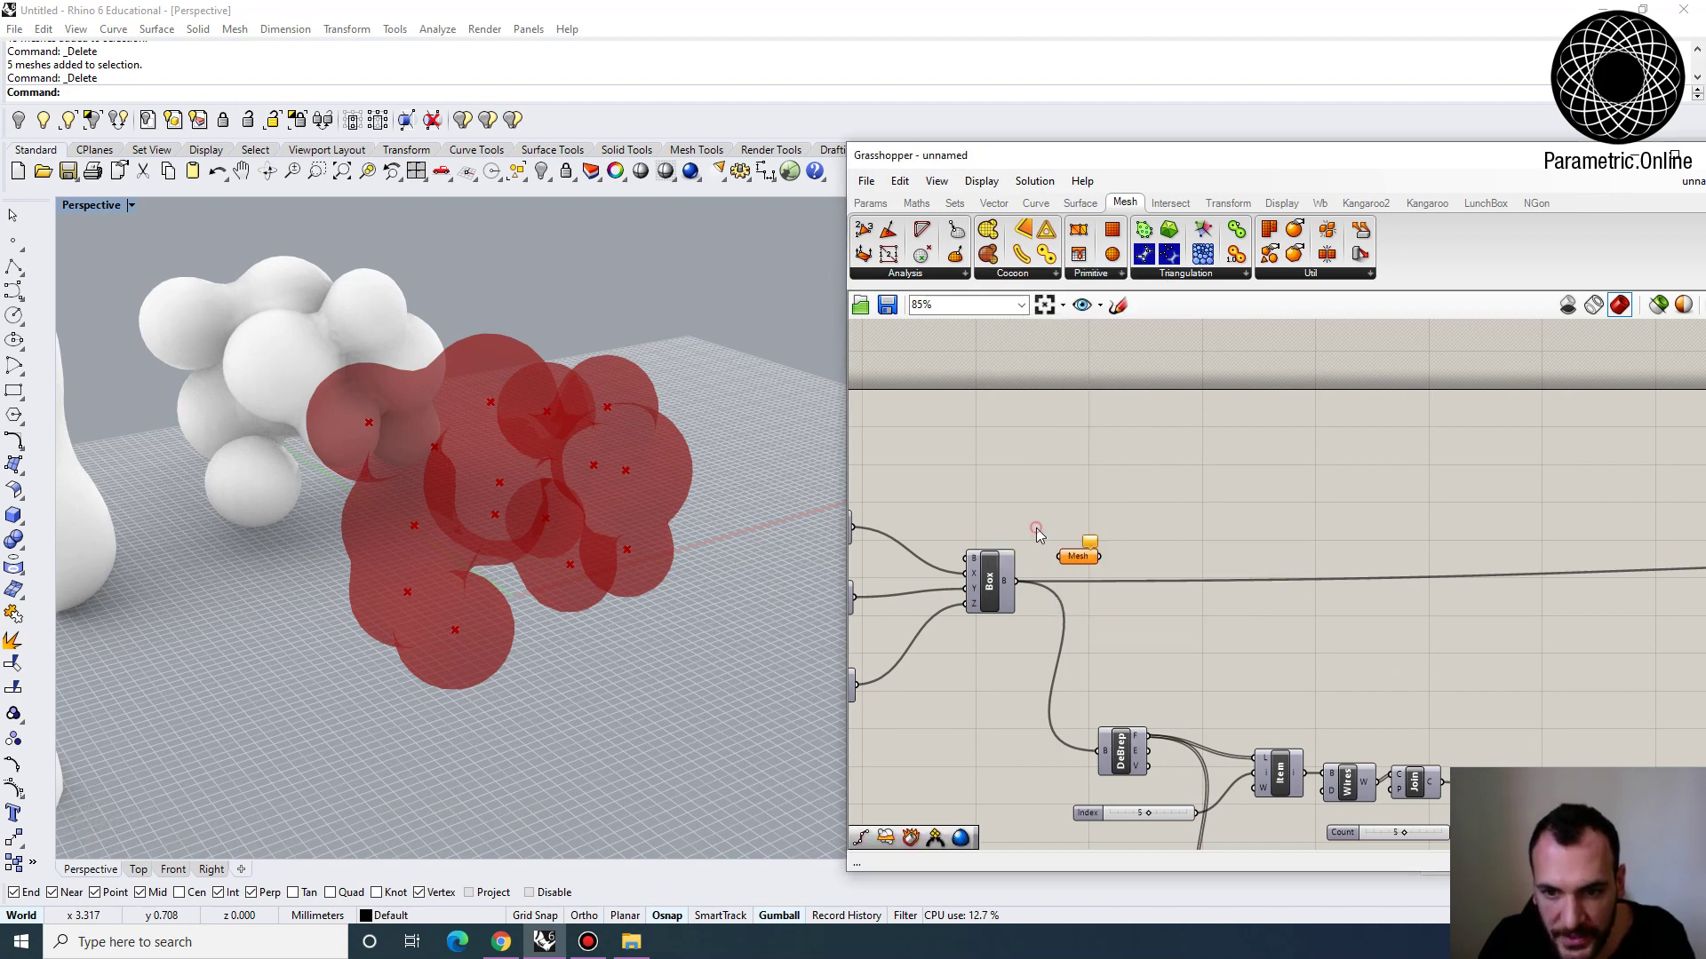
left_click_drag(1015, 581, 970, 496)
Move the box's Mesh parameter to the end of the Point Charge branch, below the Cocoon Mesh output
scroll(977, 473, "down", 7)
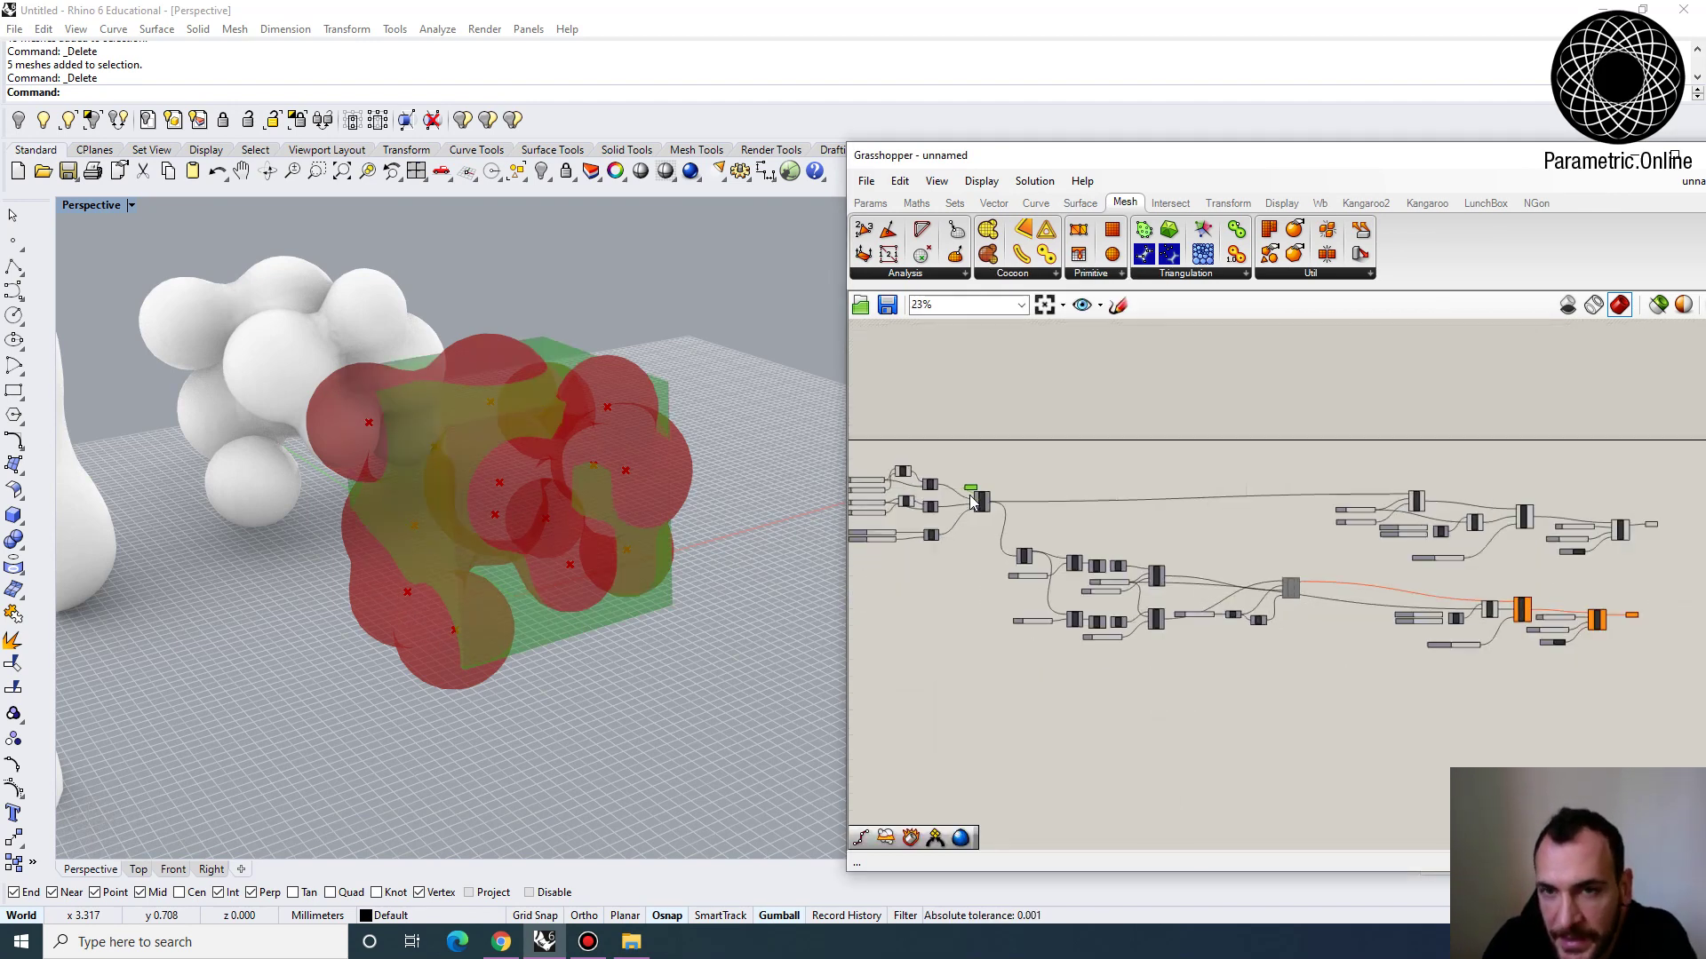
scroll(1428, 551, "up", 5)
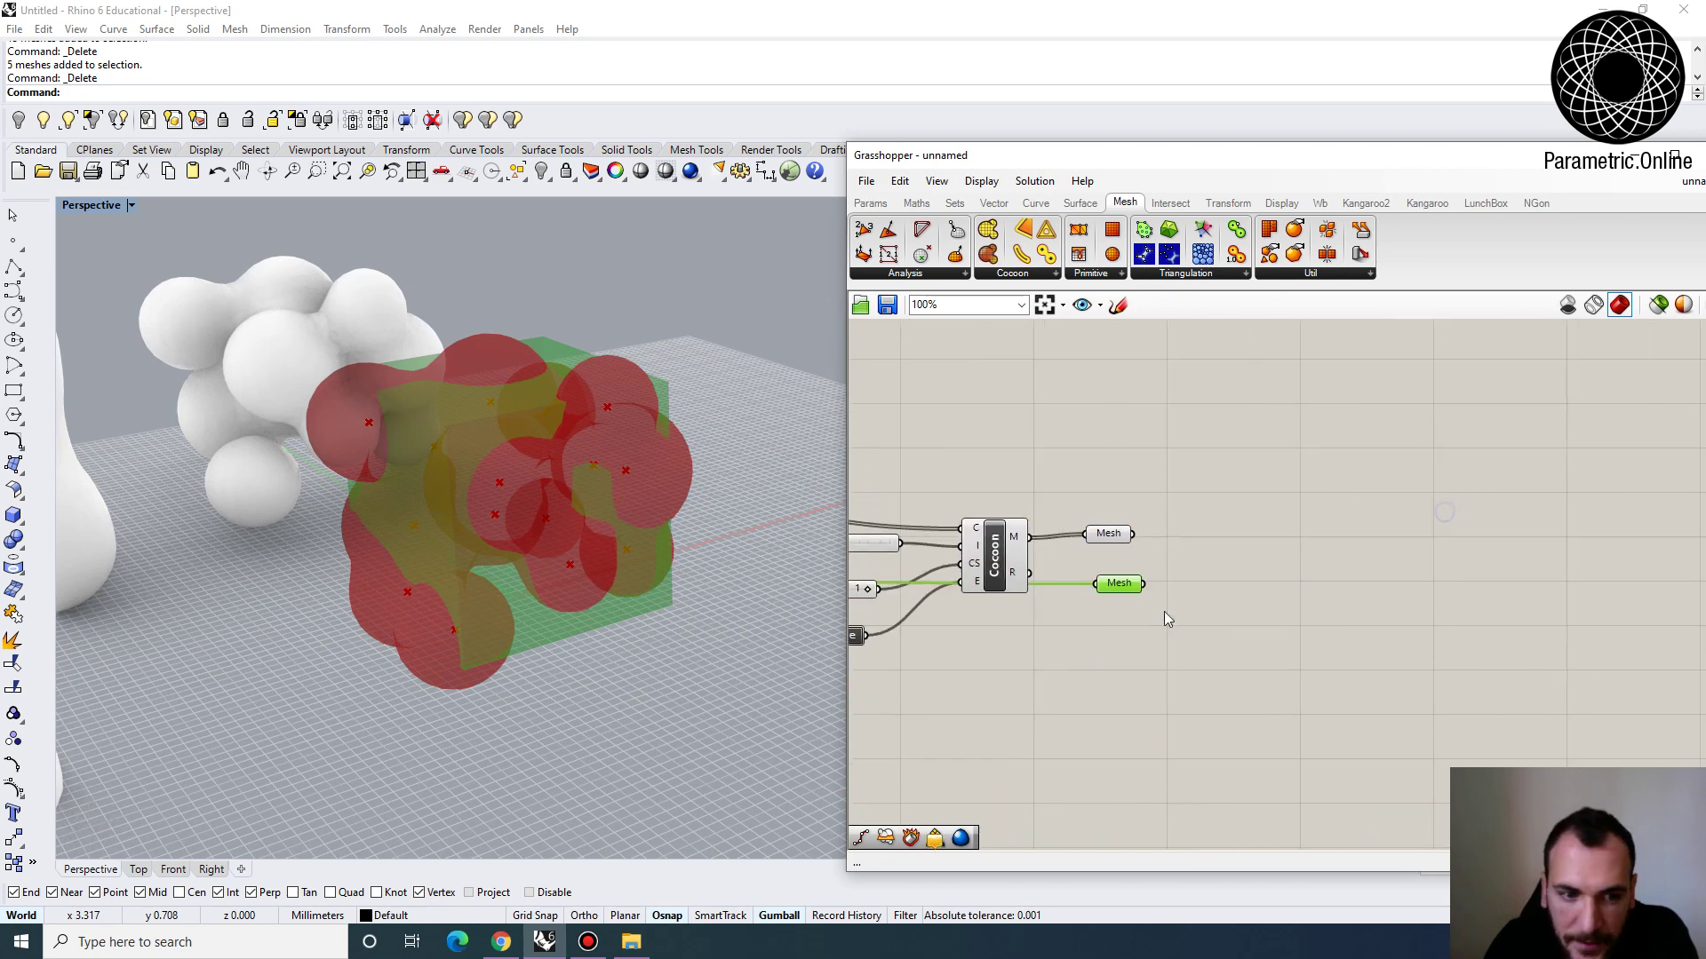
left_click(1083, 519)
left_click_drag(1095, 620, 1079, 724)
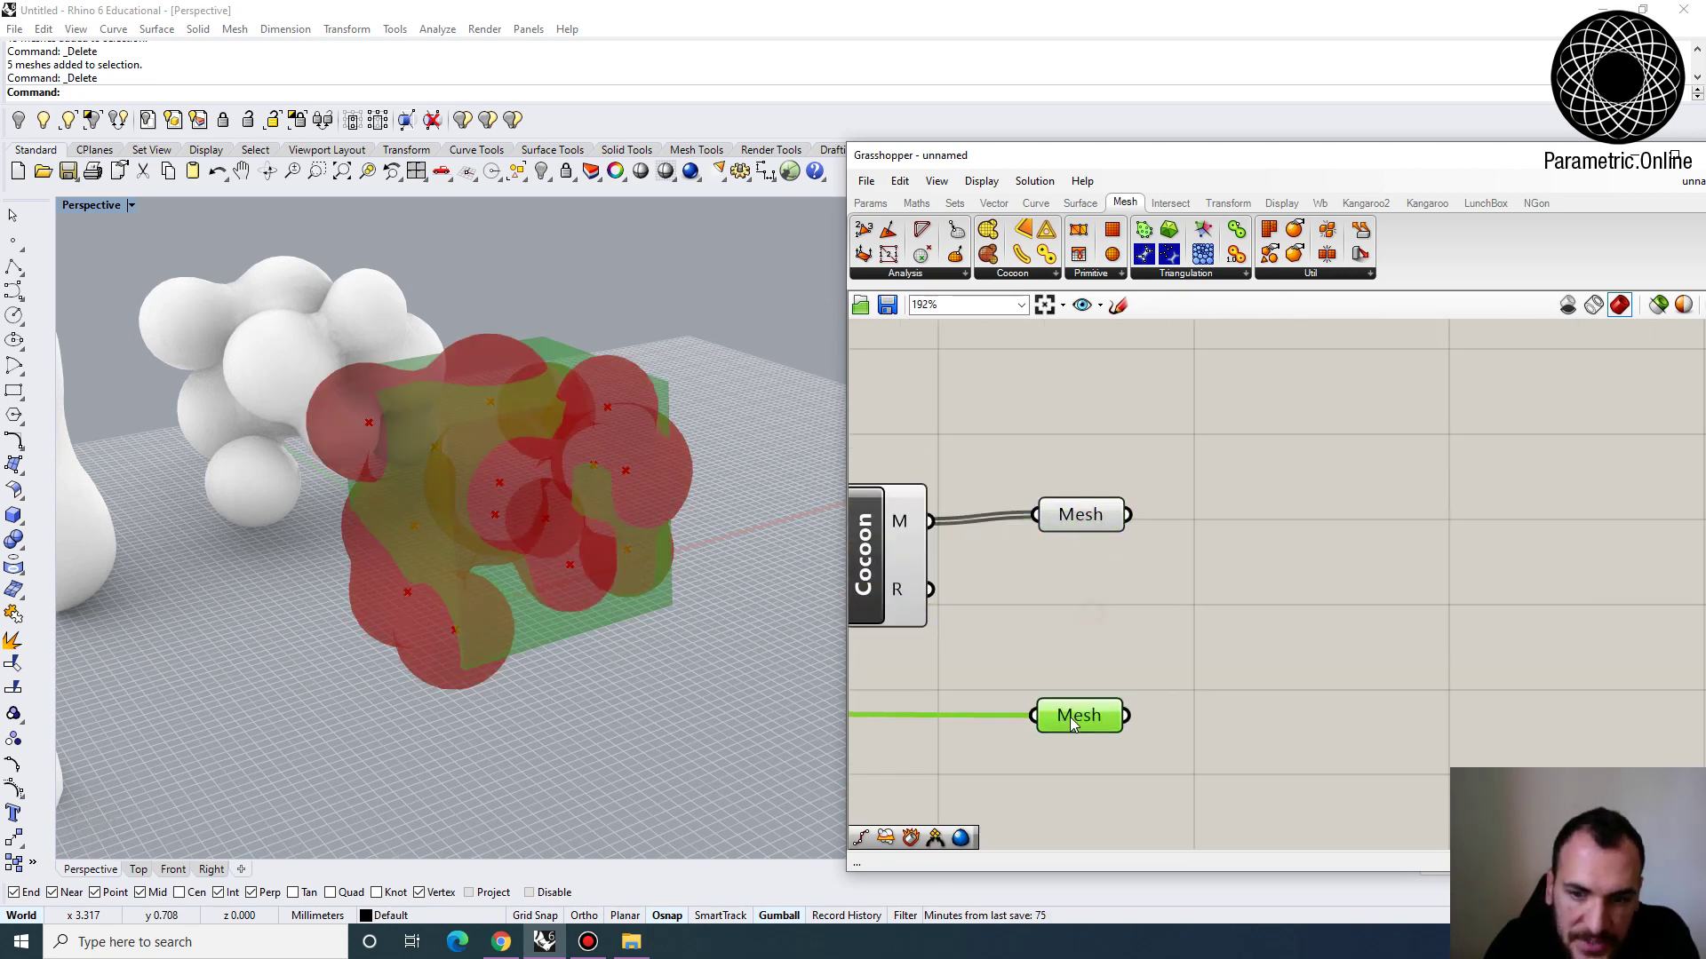
Add a Mesh Split component and connect the metaball Mesh to its M input and the box Mesh to its S input
right_click_drag(1292, 643, 1221, 613)
left_click(1221, 613)
type("mesh spl")
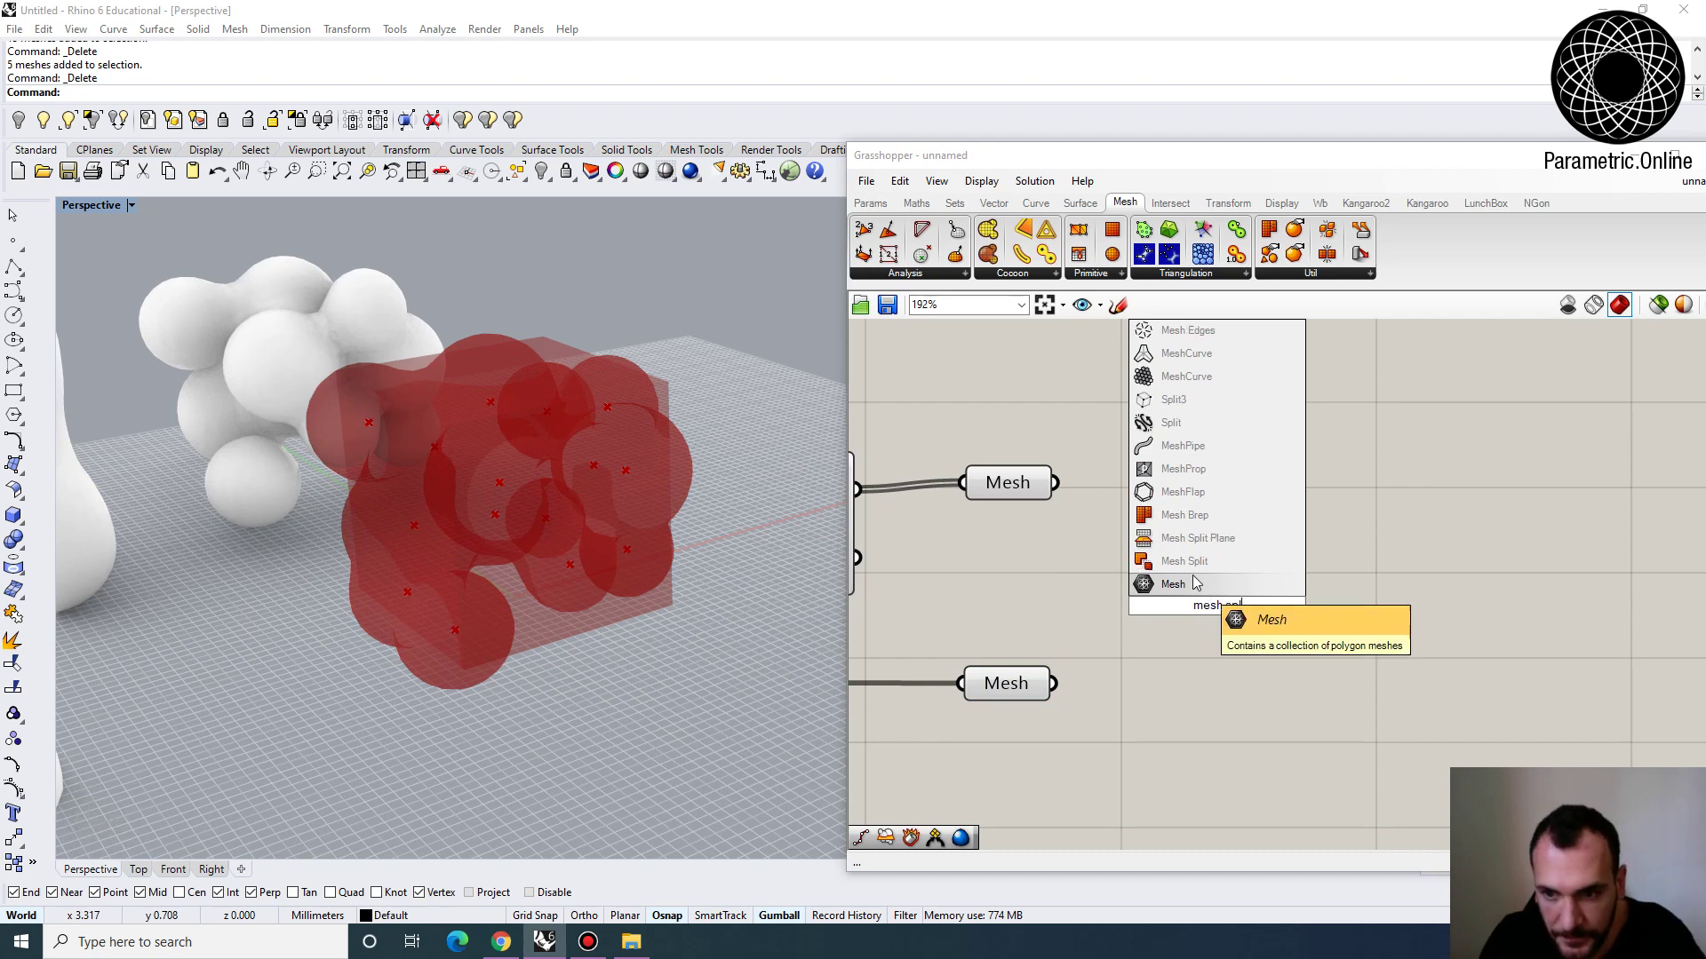
left_click(1190, 565)
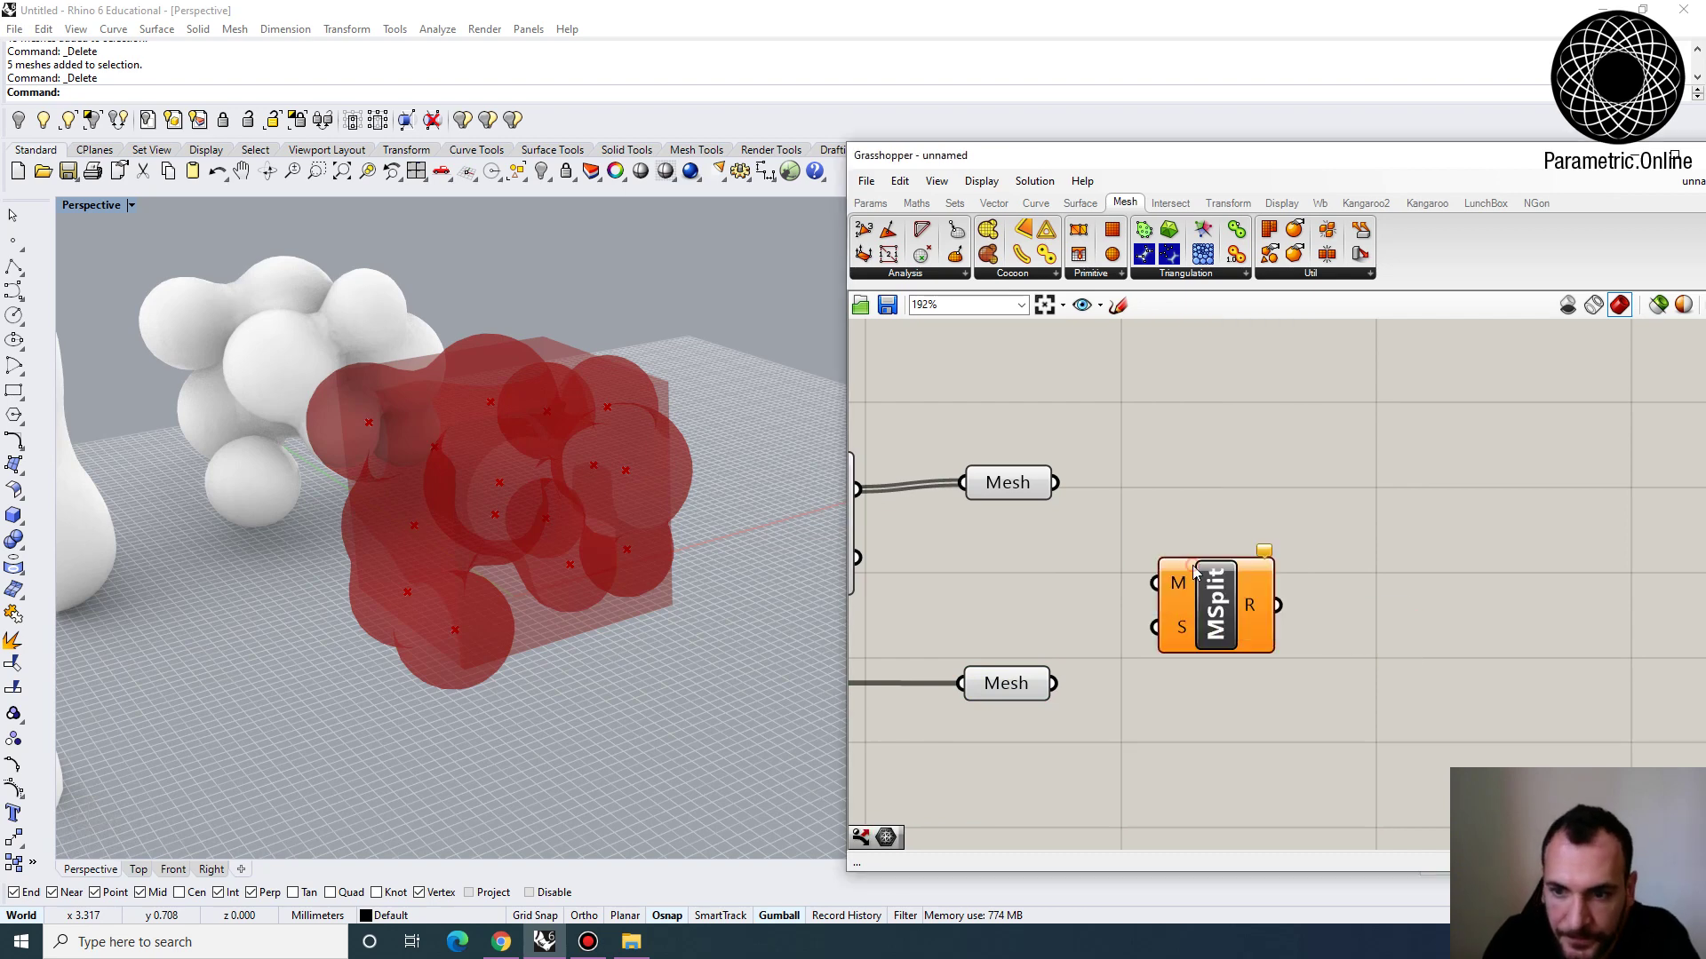
left_click(1000, 689)
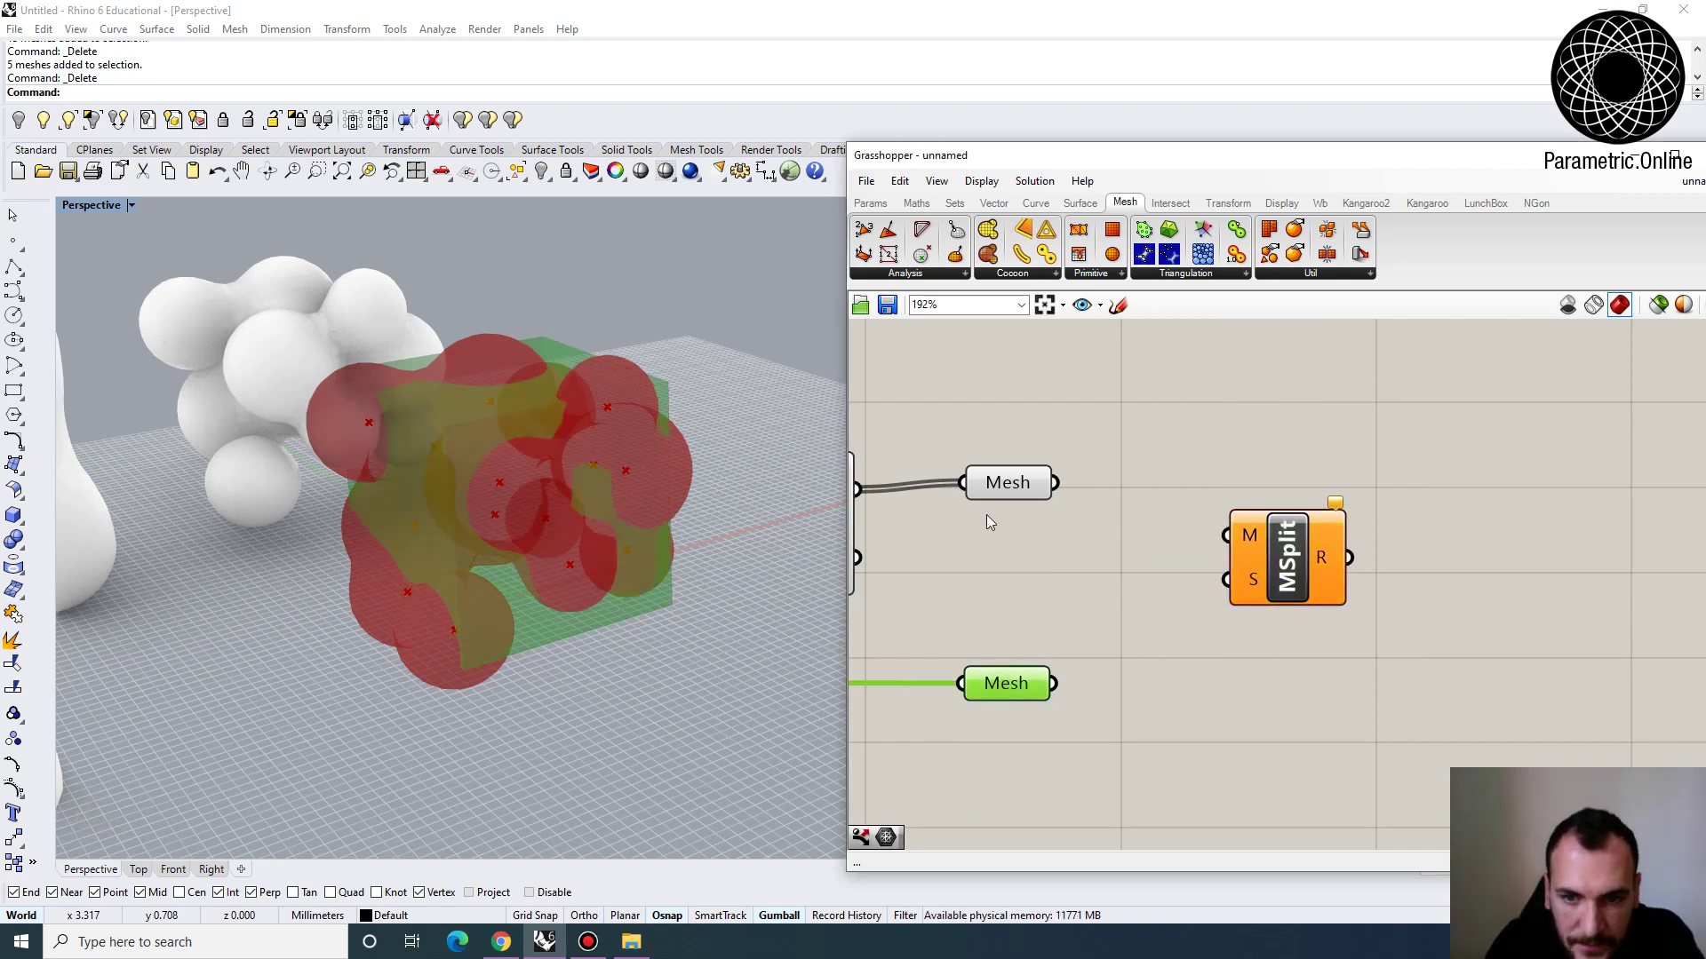
left_click(989, 495)
left_click(1027, 681)
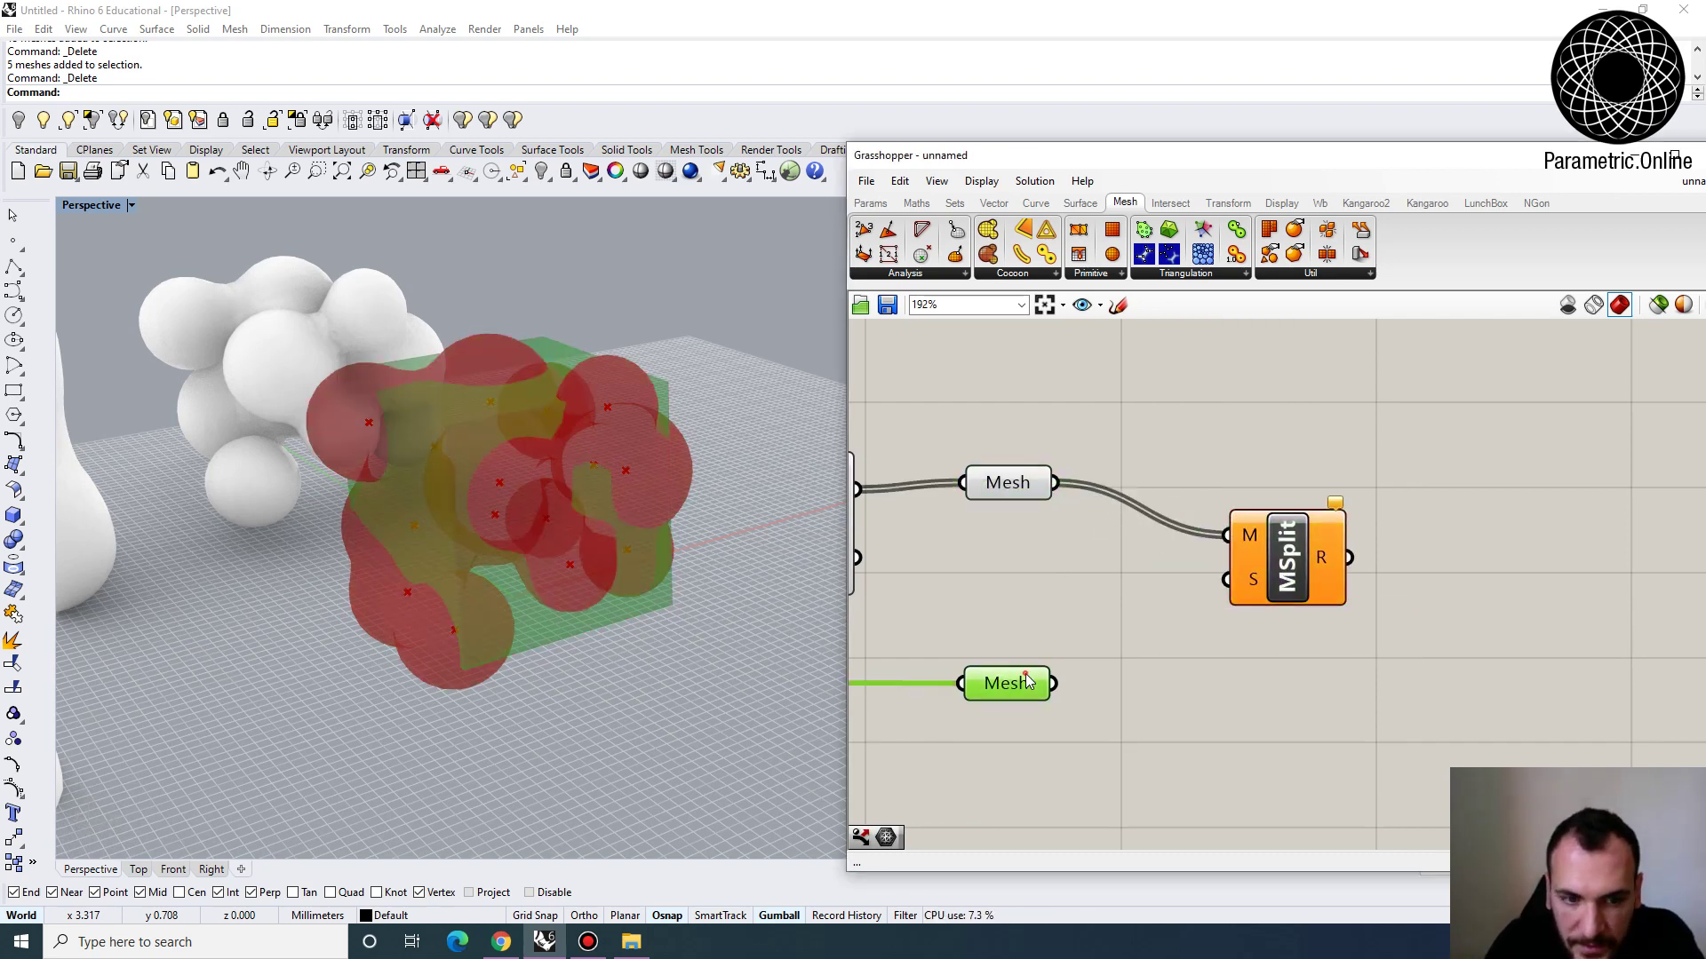
left_click_drag(1293, 557, 1259, 558)
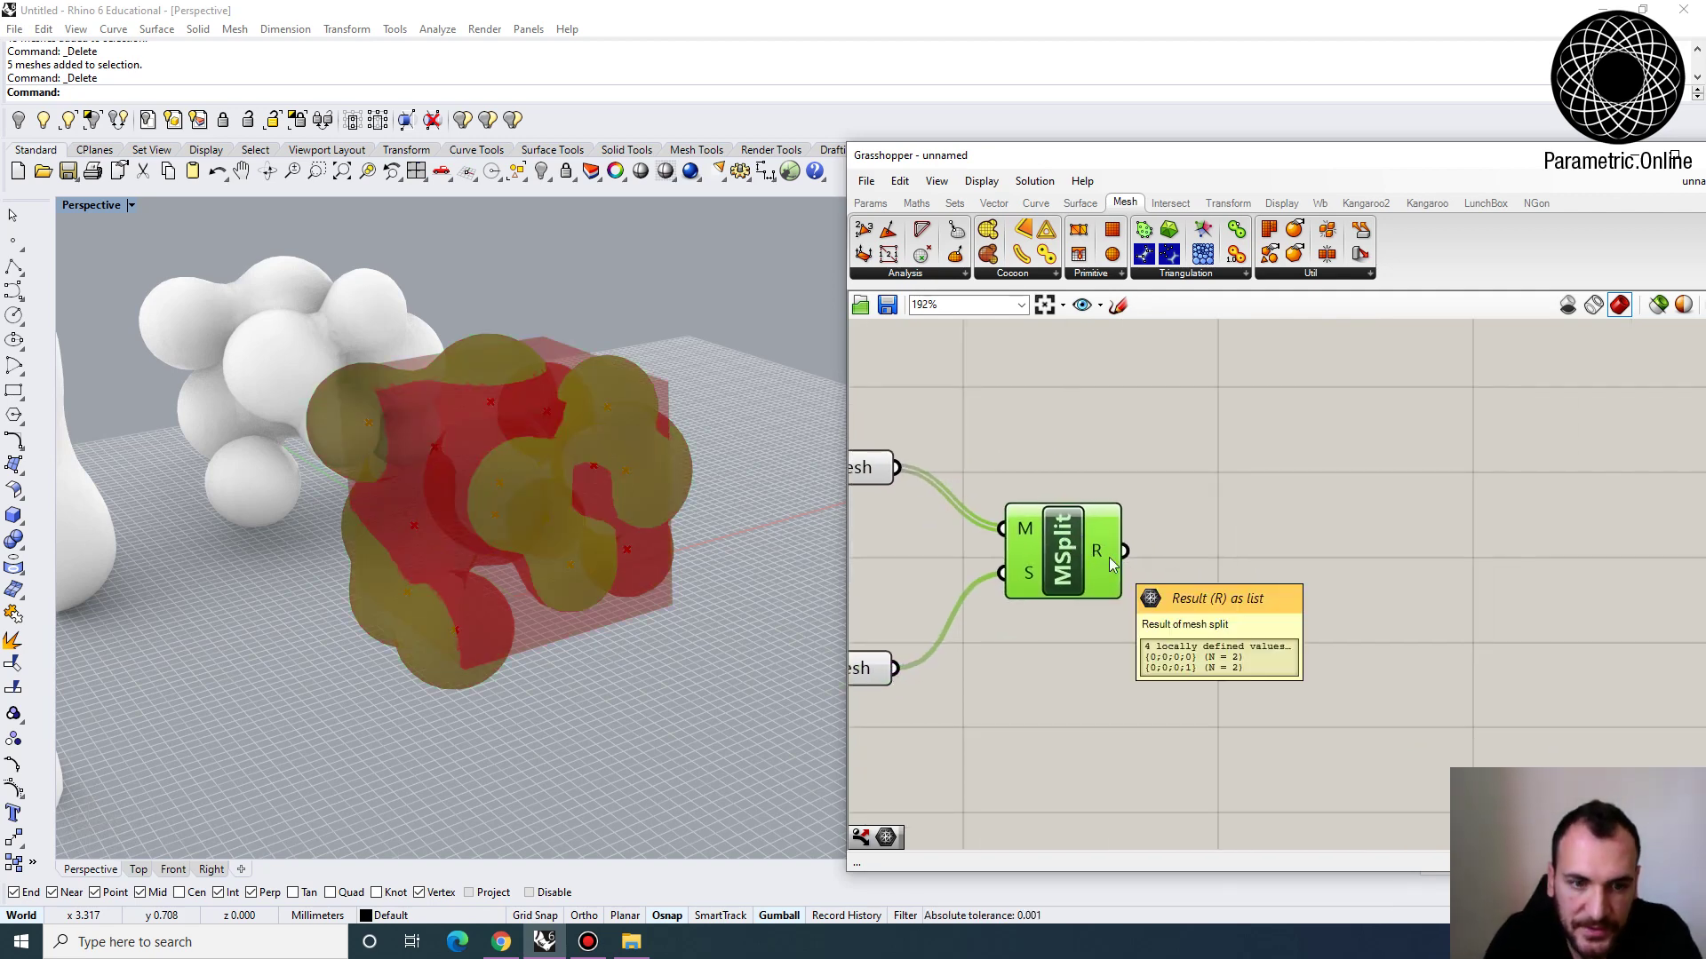
Add a Dispatch fed by the Mesh Split result and a Mesh parameter for its A output
double_click(1214, 547)
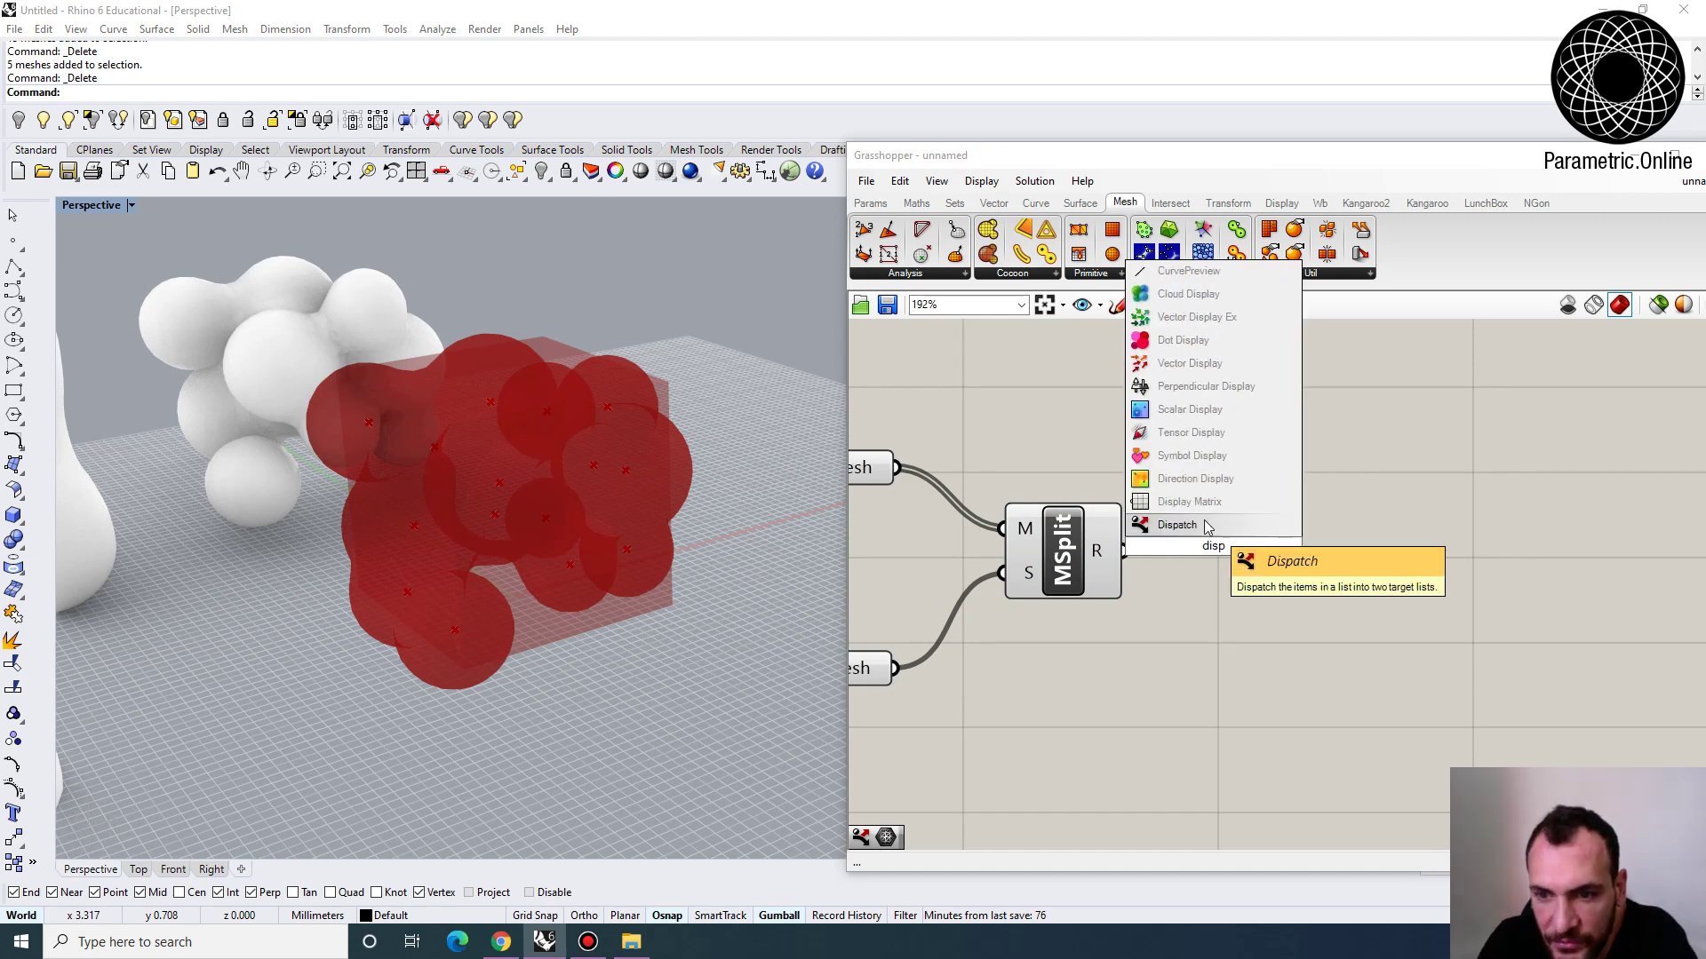
left_click(1208, 528)
left_click_drag(1226, 546, 1254, 580)
double_click(1399, 551)
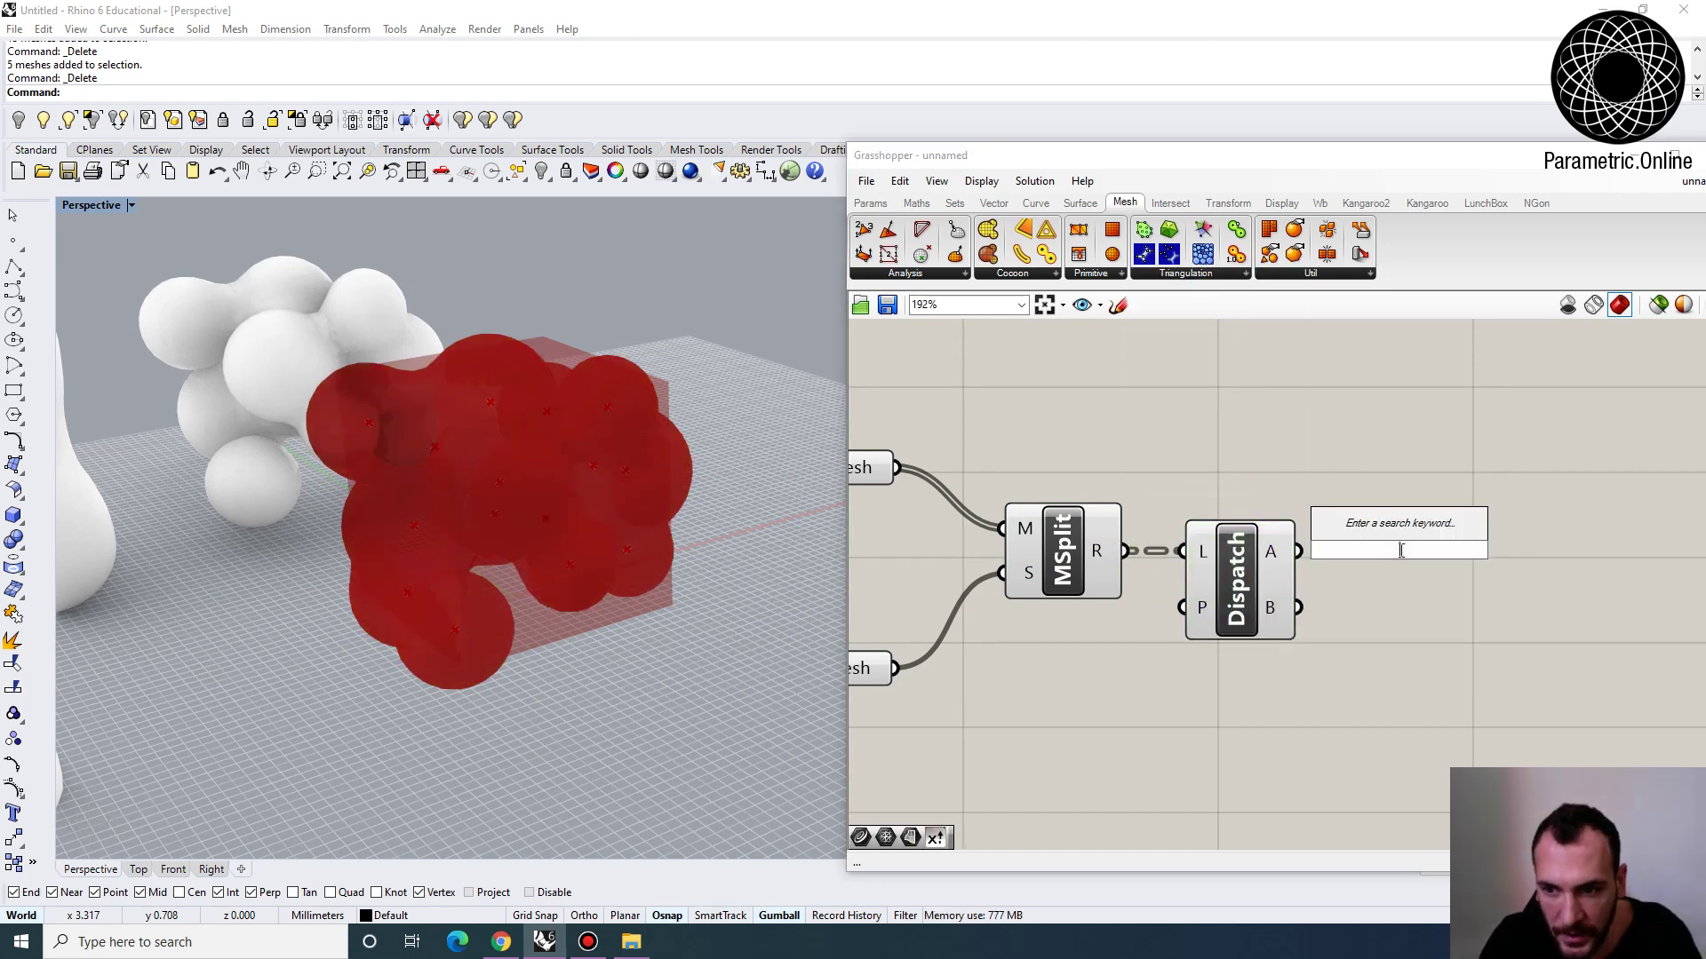
type("mesh")
key("Return")
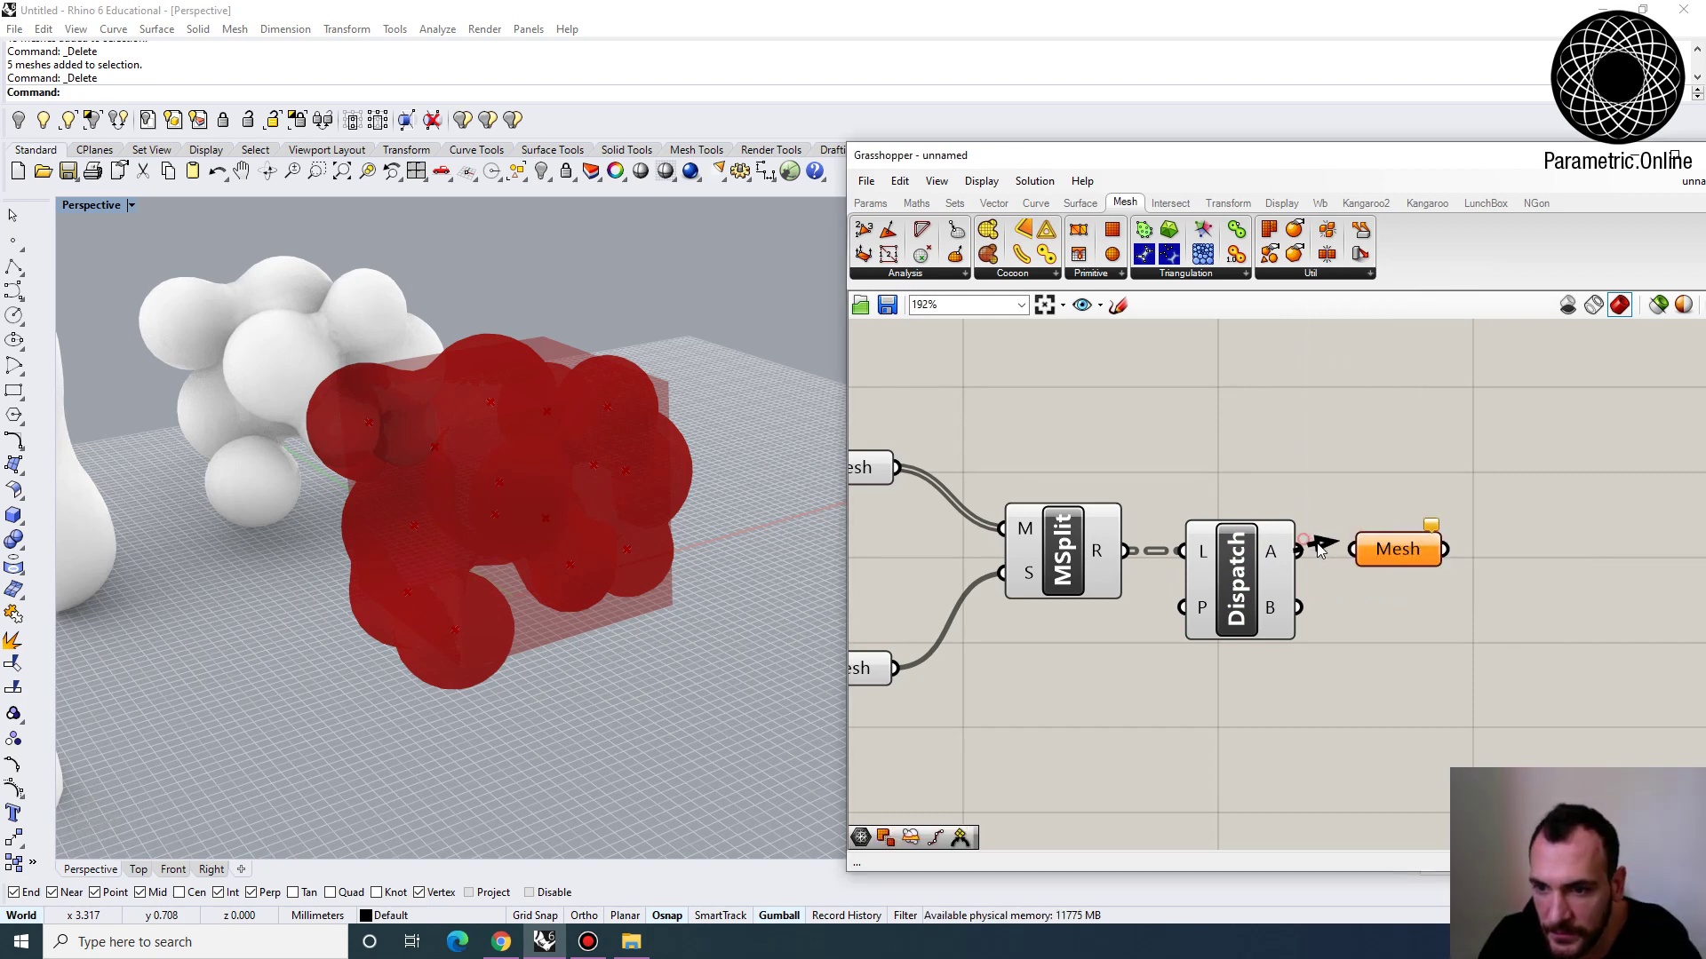
Feed the final Mesh parameter from Dispatch's B output and turn off preview for all other components in the Point Charge branch
left_click_drag(1393, 558, 902, 398)
scroll(1432, 604, "down", 6)
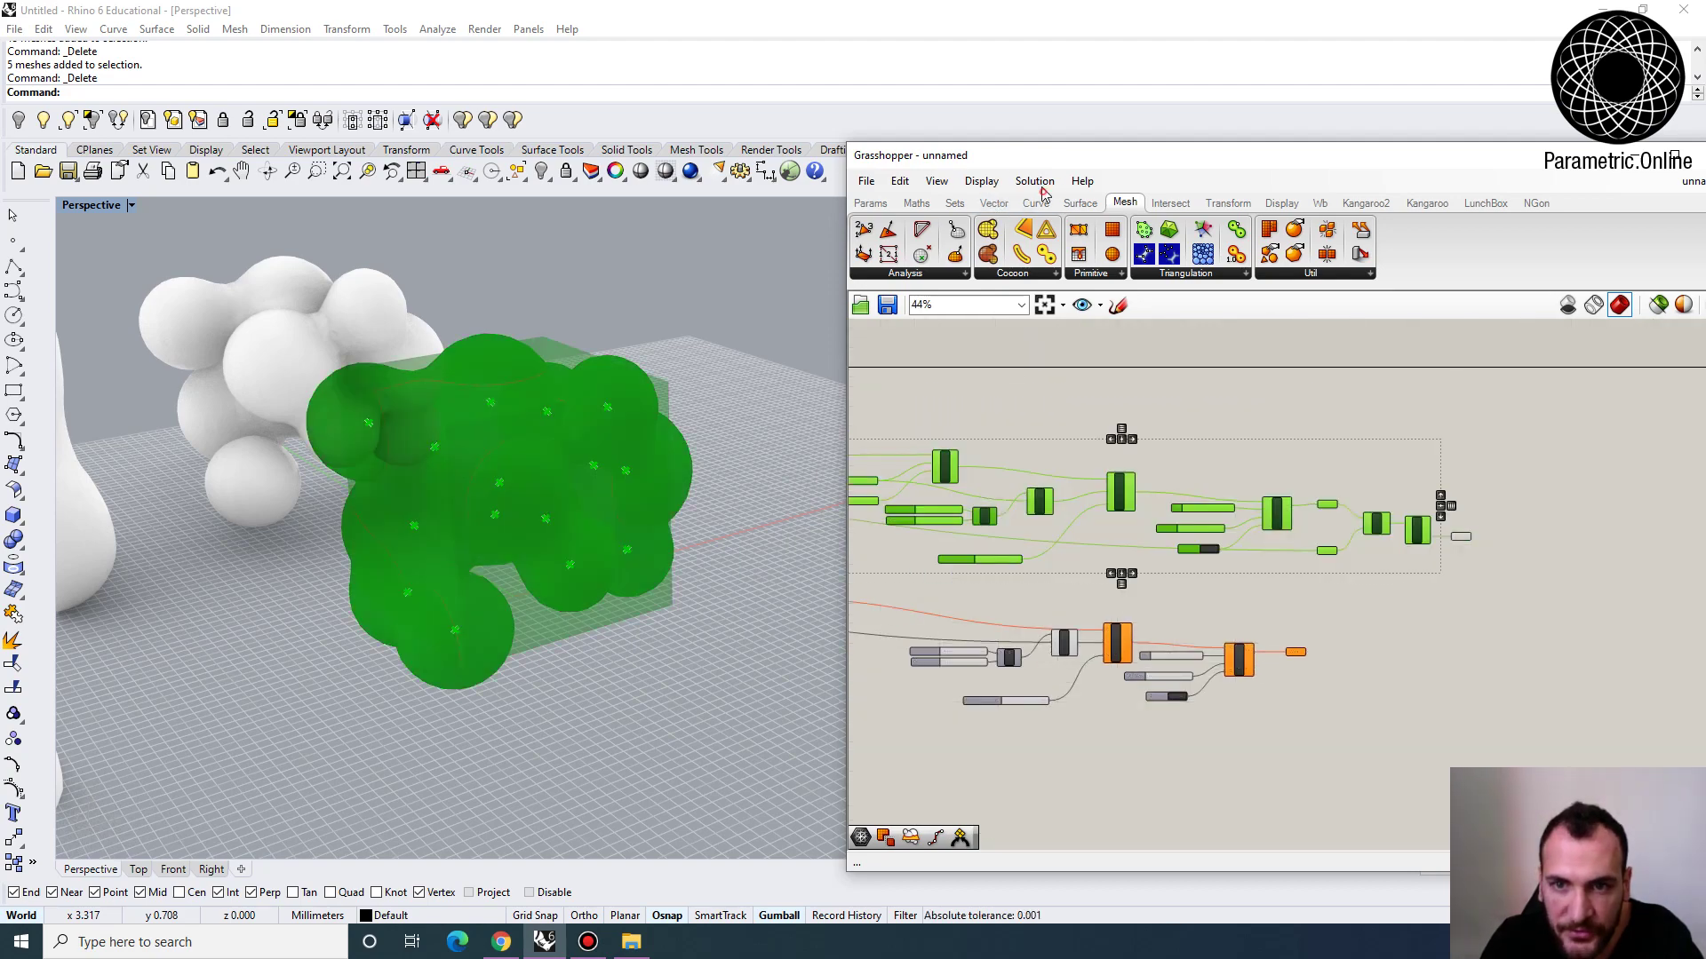
left_click(1036, 181)
left_click(1116, 453)
right_click_drag(568, 550, 702, 568)
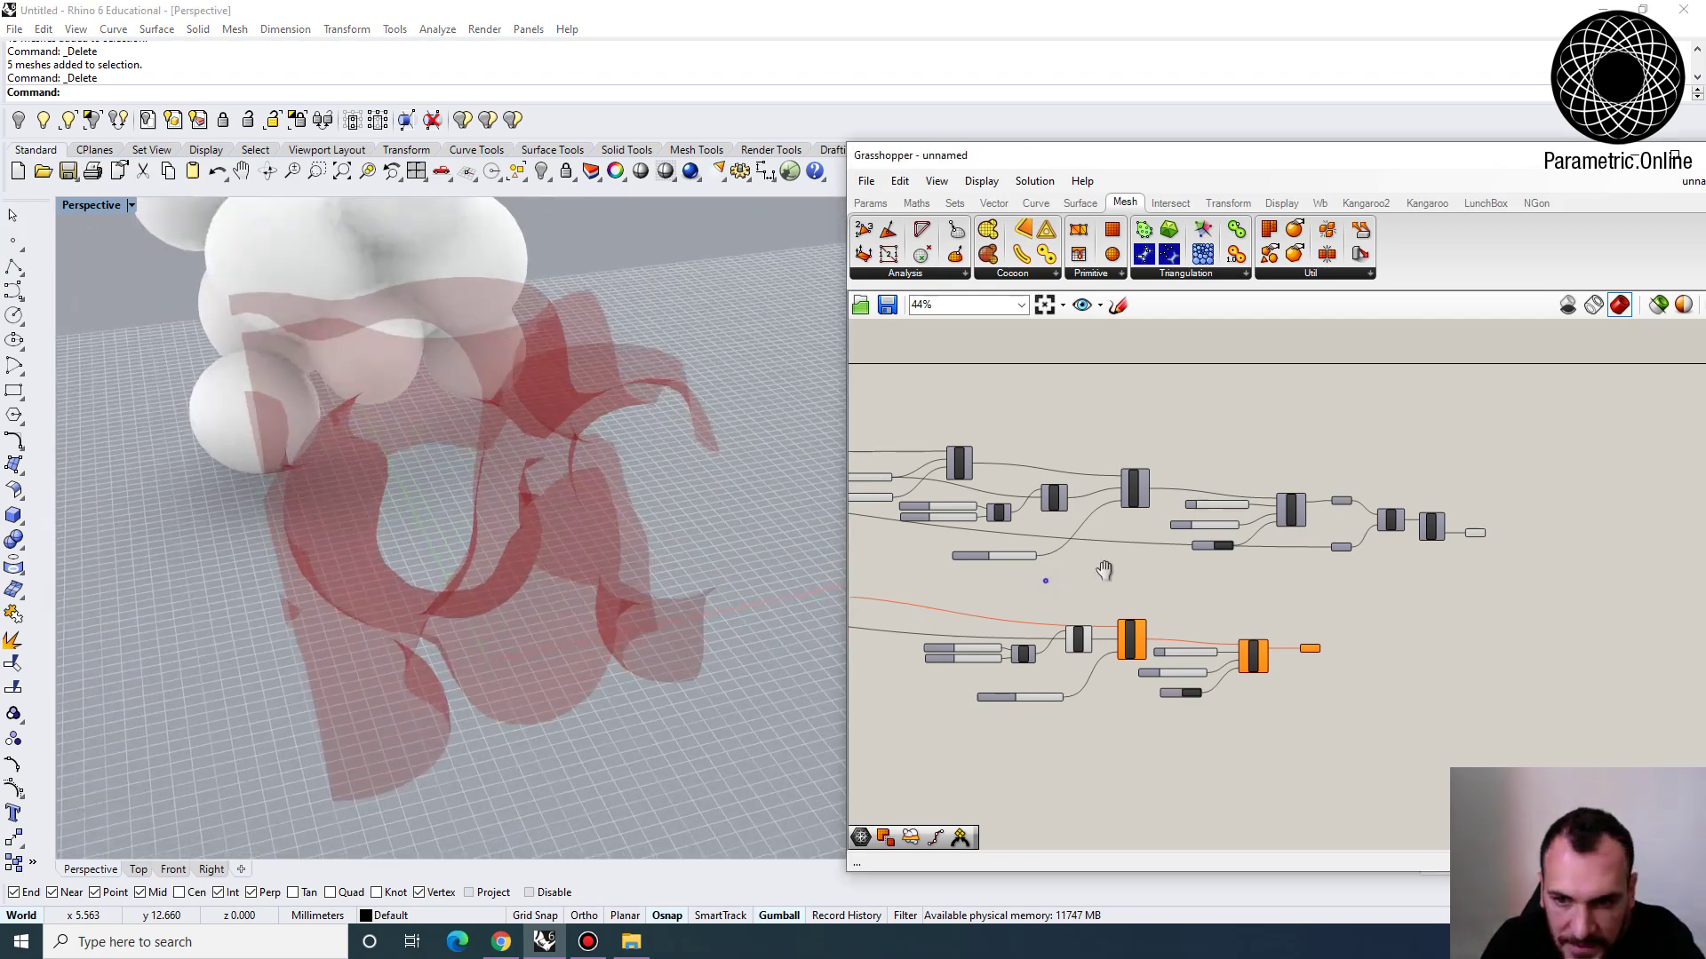
Set the Seed of the Populate 3D component to 8
scroll(1105, 569, "up", 4)
right_click_drag(902, 452, 1054, 508)
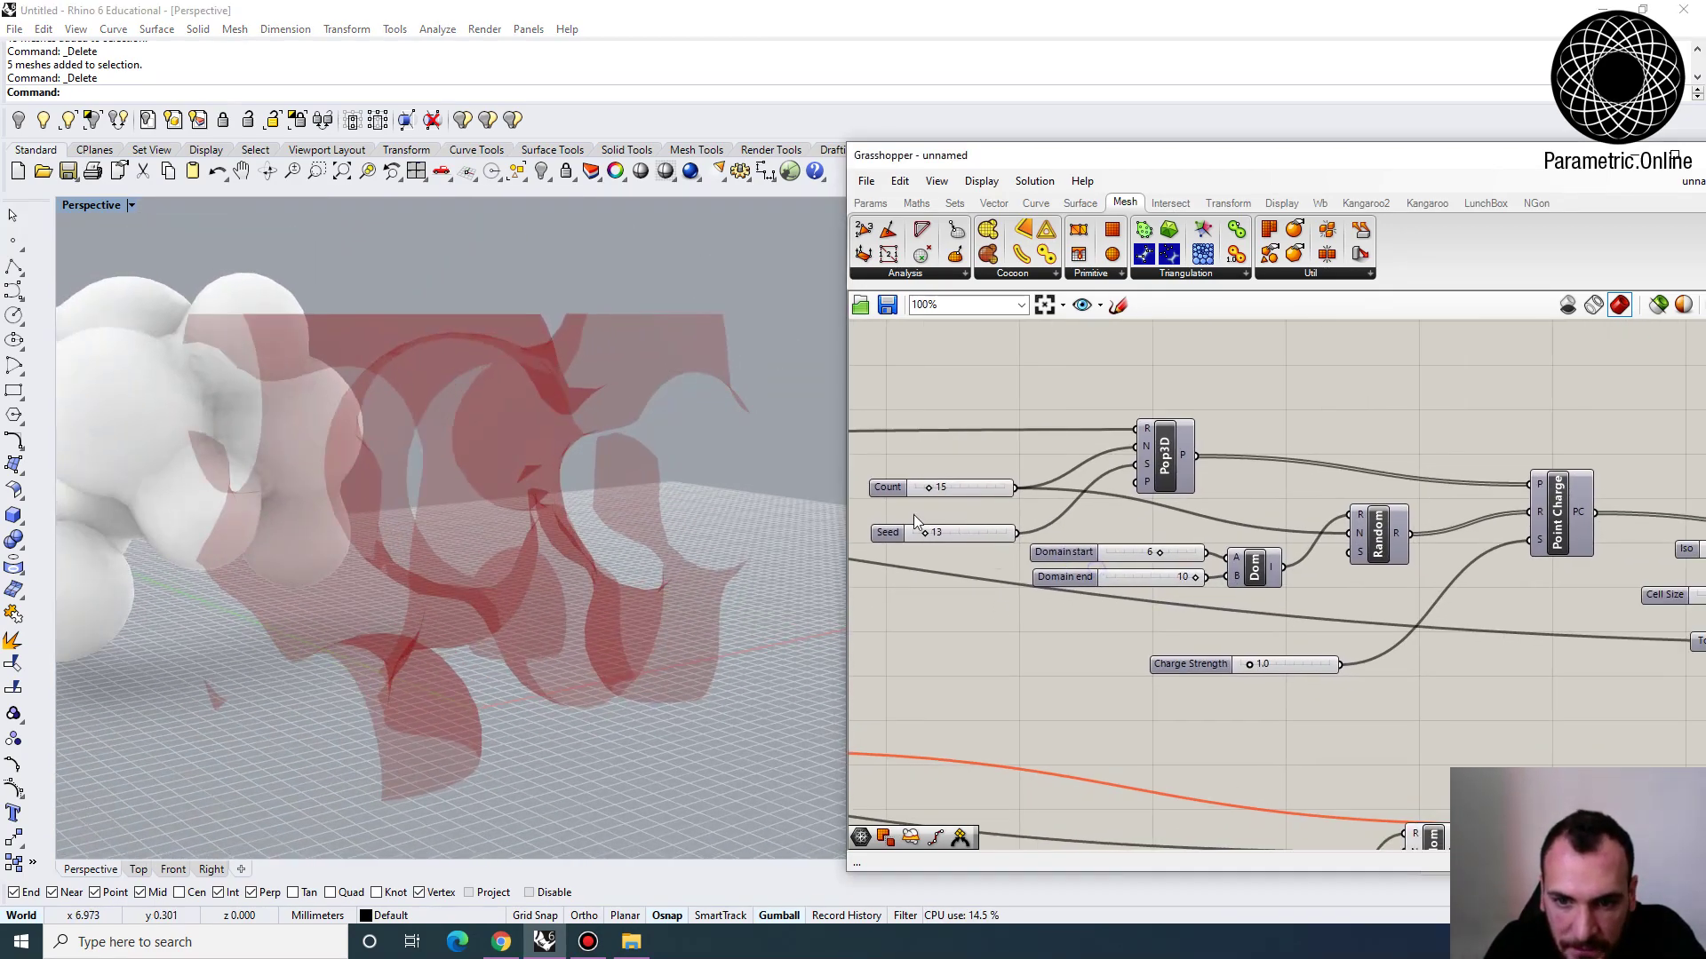
scroll(984, 549, "up", 3)
double_click(983, 549)
type("8")
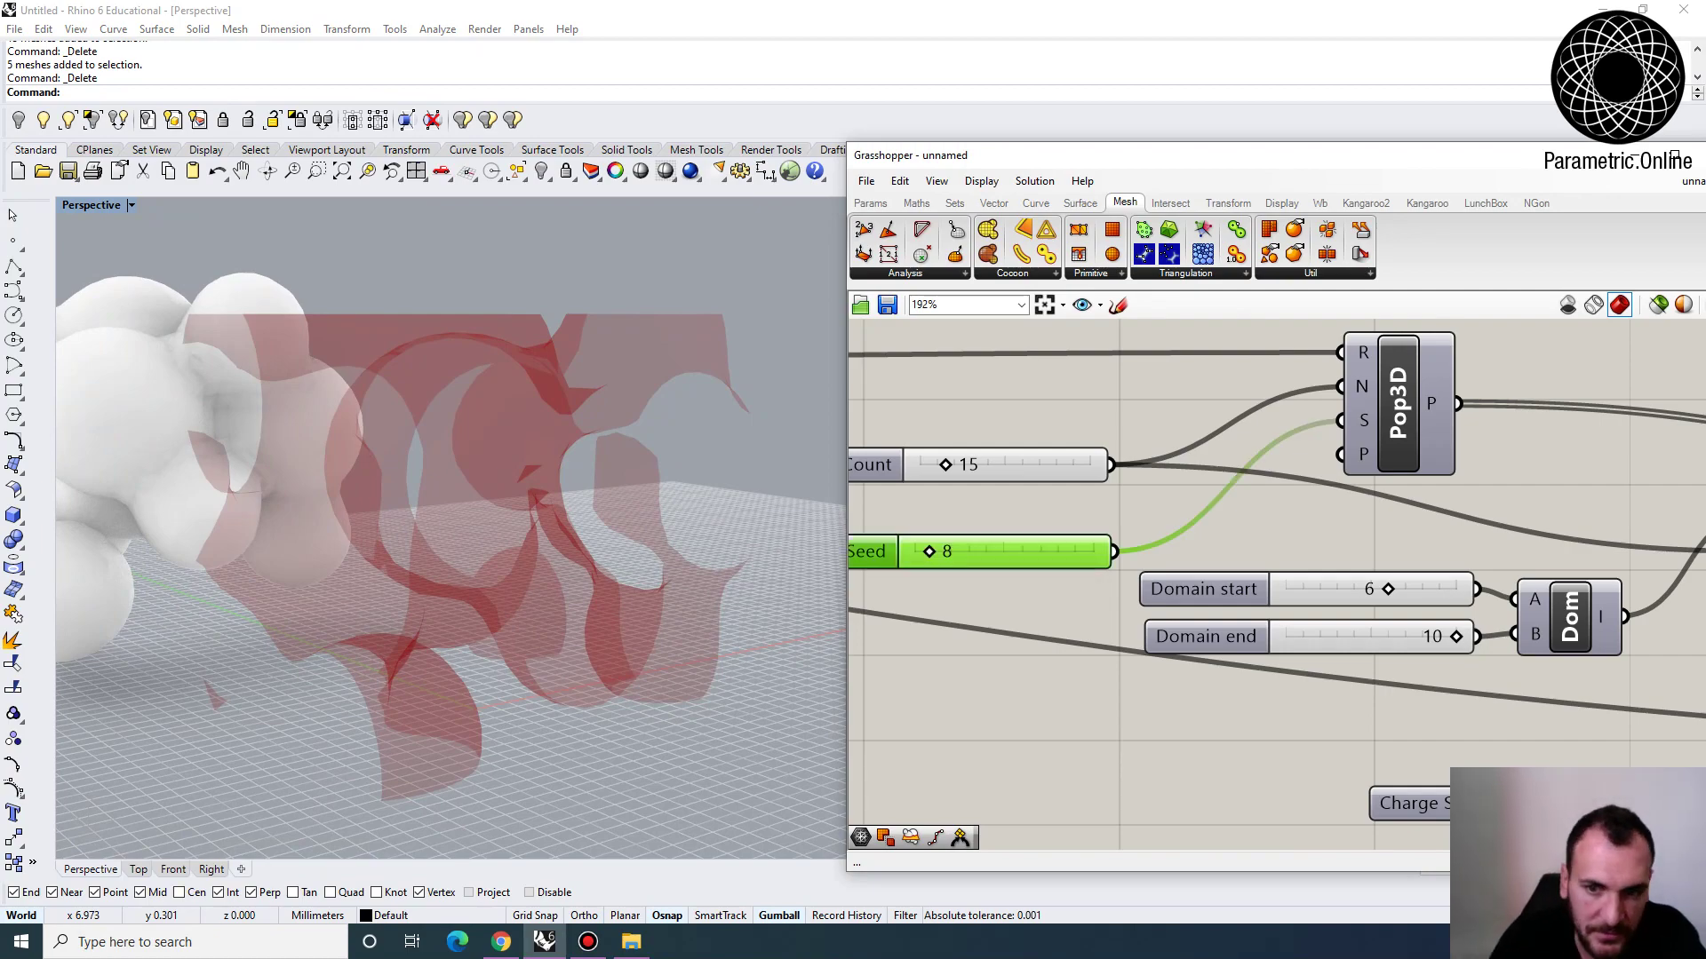
right_click_drag(496, 685, 494, 546)
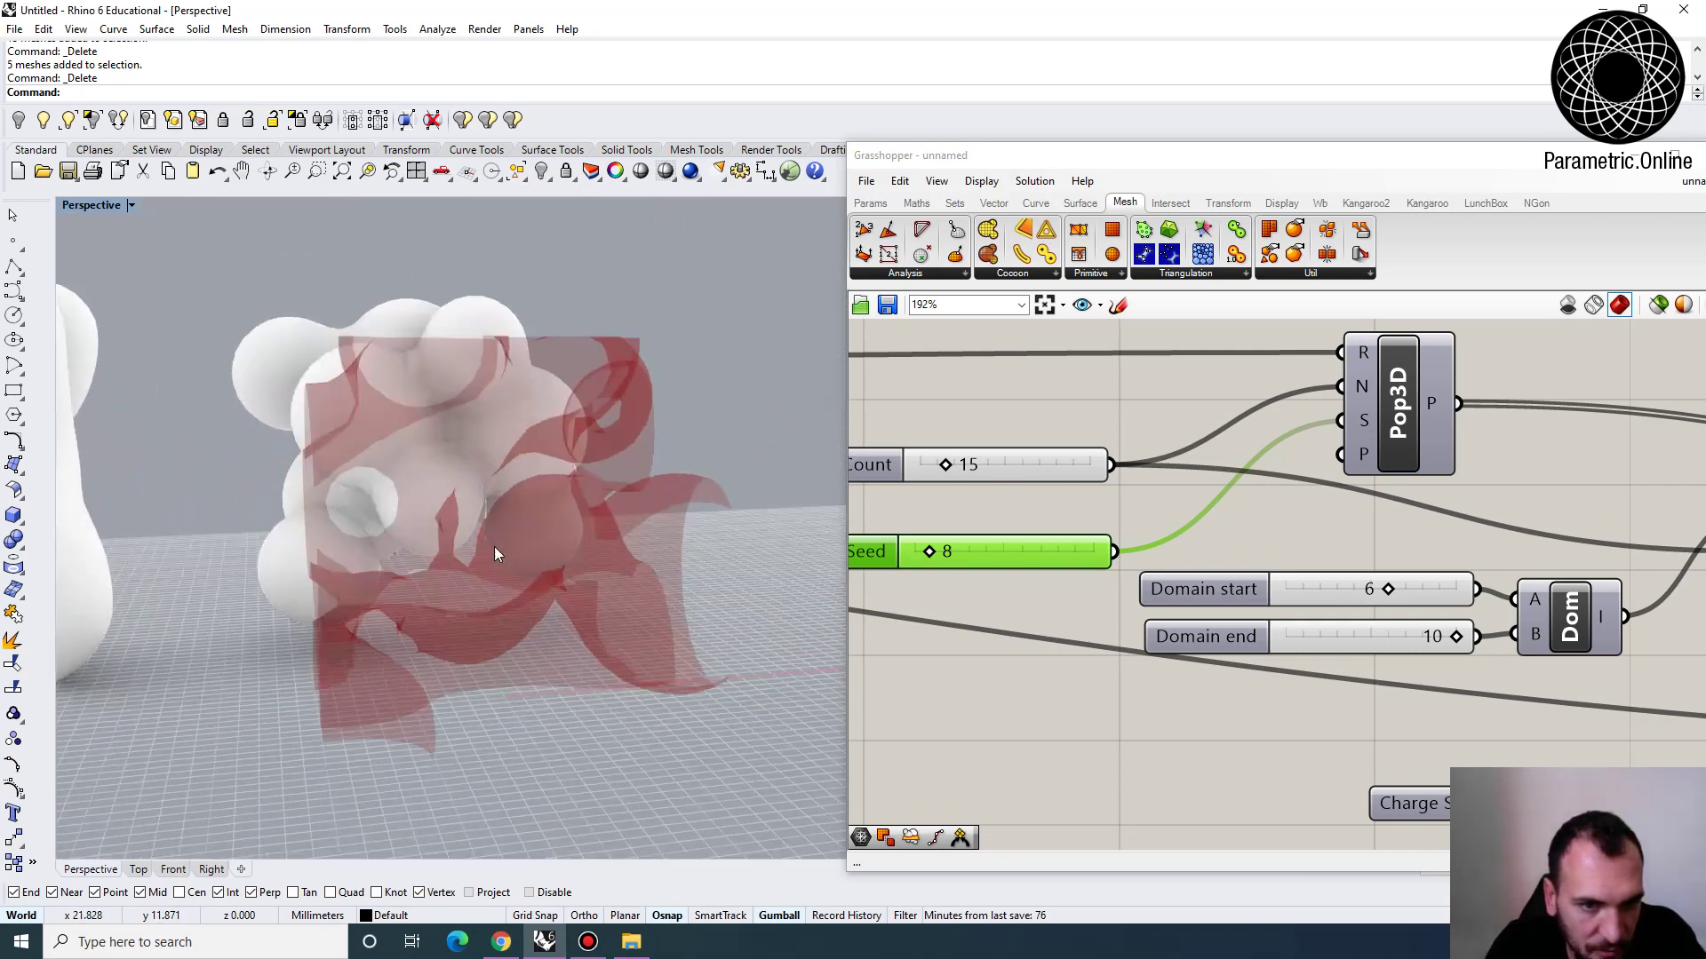
Bake the Mesh parameter fed by Dispatch's B output into Rhino
scroll(1061, 467, "down", 5)
right_click_drag(1463, 524, 1261, 526)
scroll(1368, 524, "up", 3)
left_click(1355, 533)
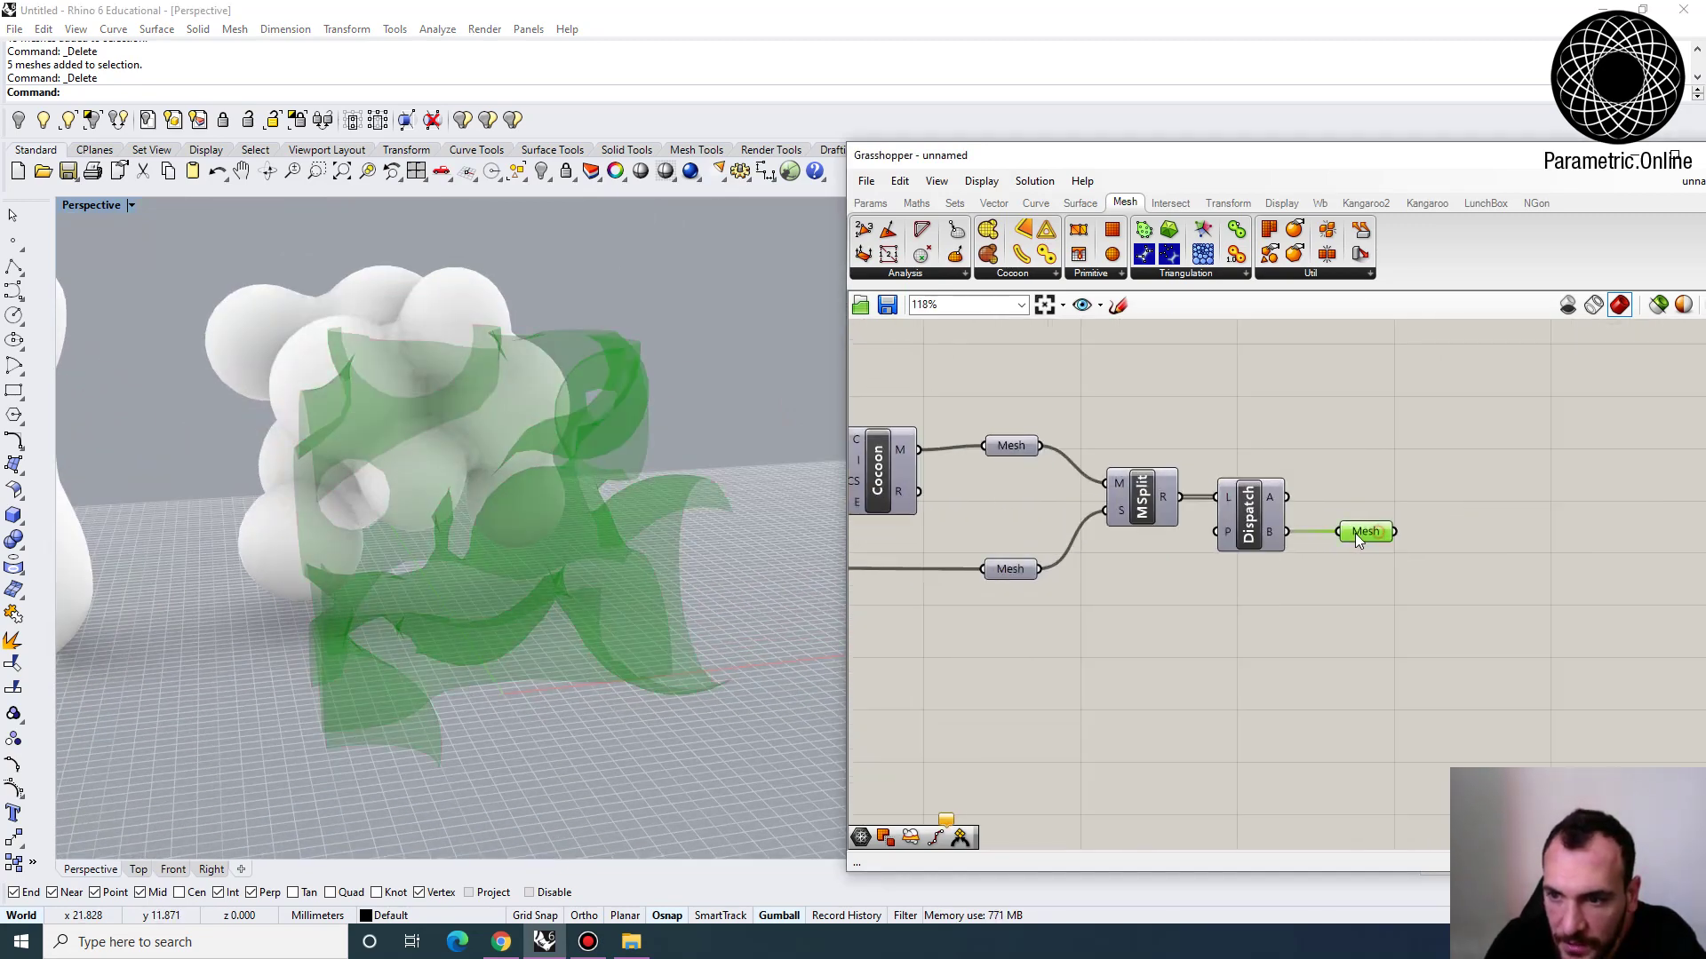
right_click(1356, 533)
left_click(1409, 604)
left_click(1419, 770)
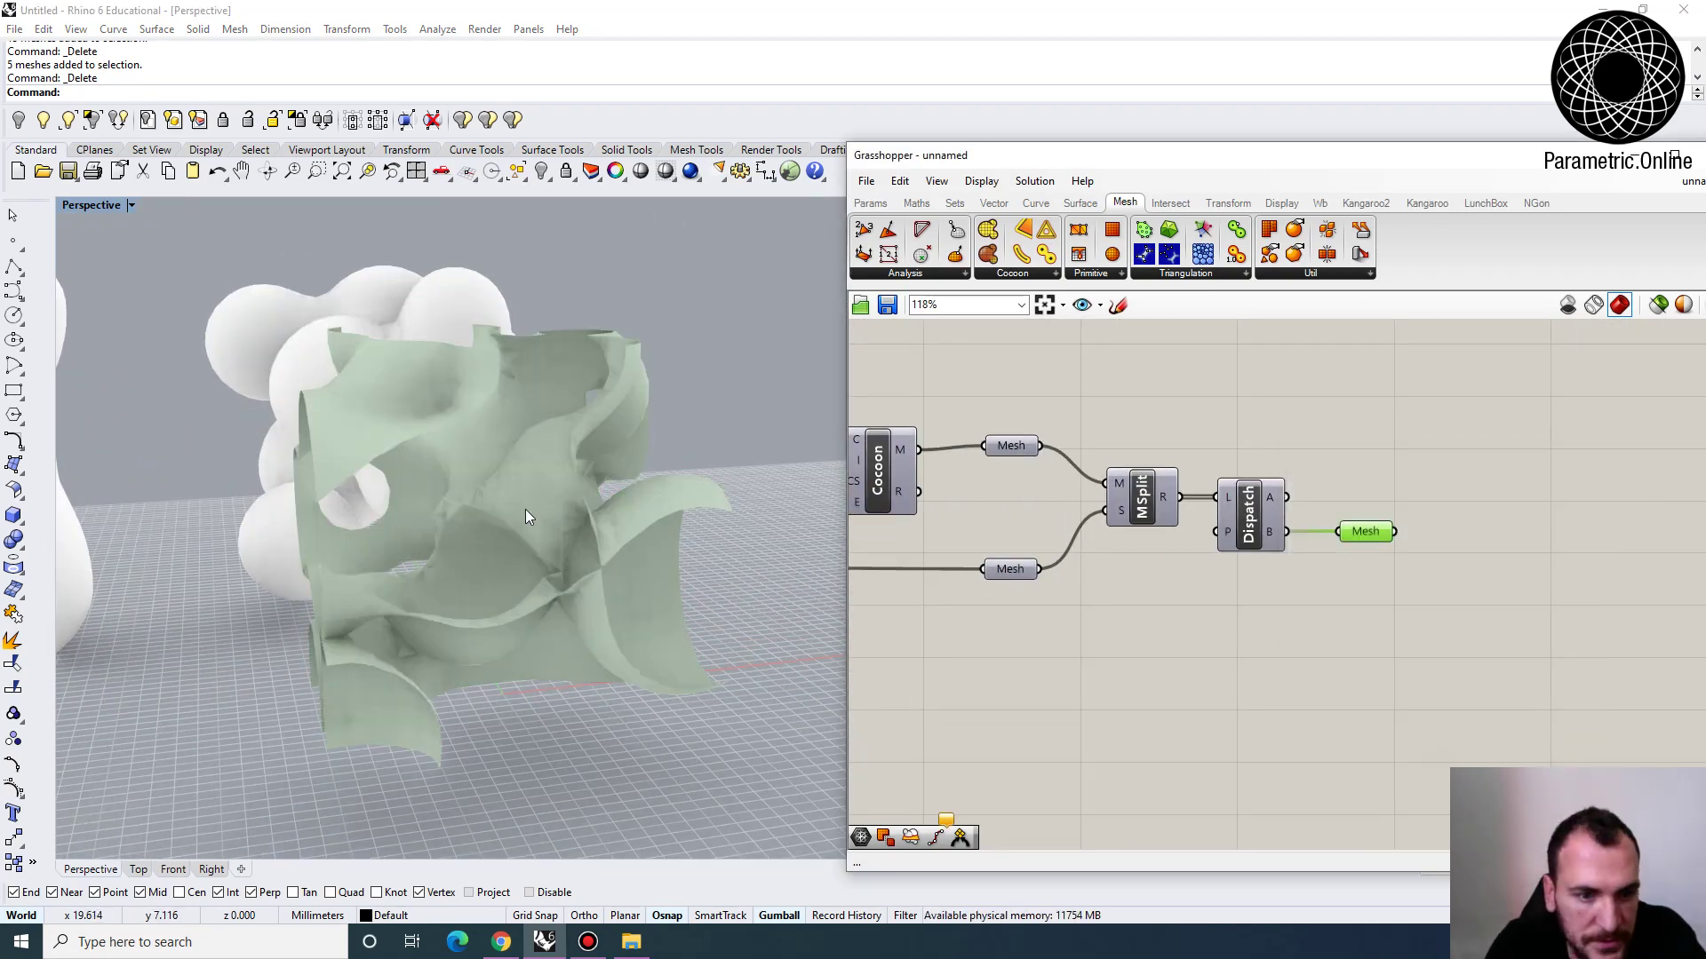
Move the baked split mesh away from the preview for inspection and delete it from the Rhino model
right_click_drag(525, 509, 382, 520)
scroll(382, 520, "down", 6)
left_click_drag(480, 520, 702, 524)
left_click(716, 634)
right_click_drag(717, 649, 579, 508)
left_click(581, 510)
key("Delete")
right_click_drag(484, 680, 640, 582)
right_click_drag(935, 574, 1226, 540)
scroll(1226, 540, "down", 4)
right_click_drag(897, 523, 1166, 545)
scroll(1164, 544, "up", 6)
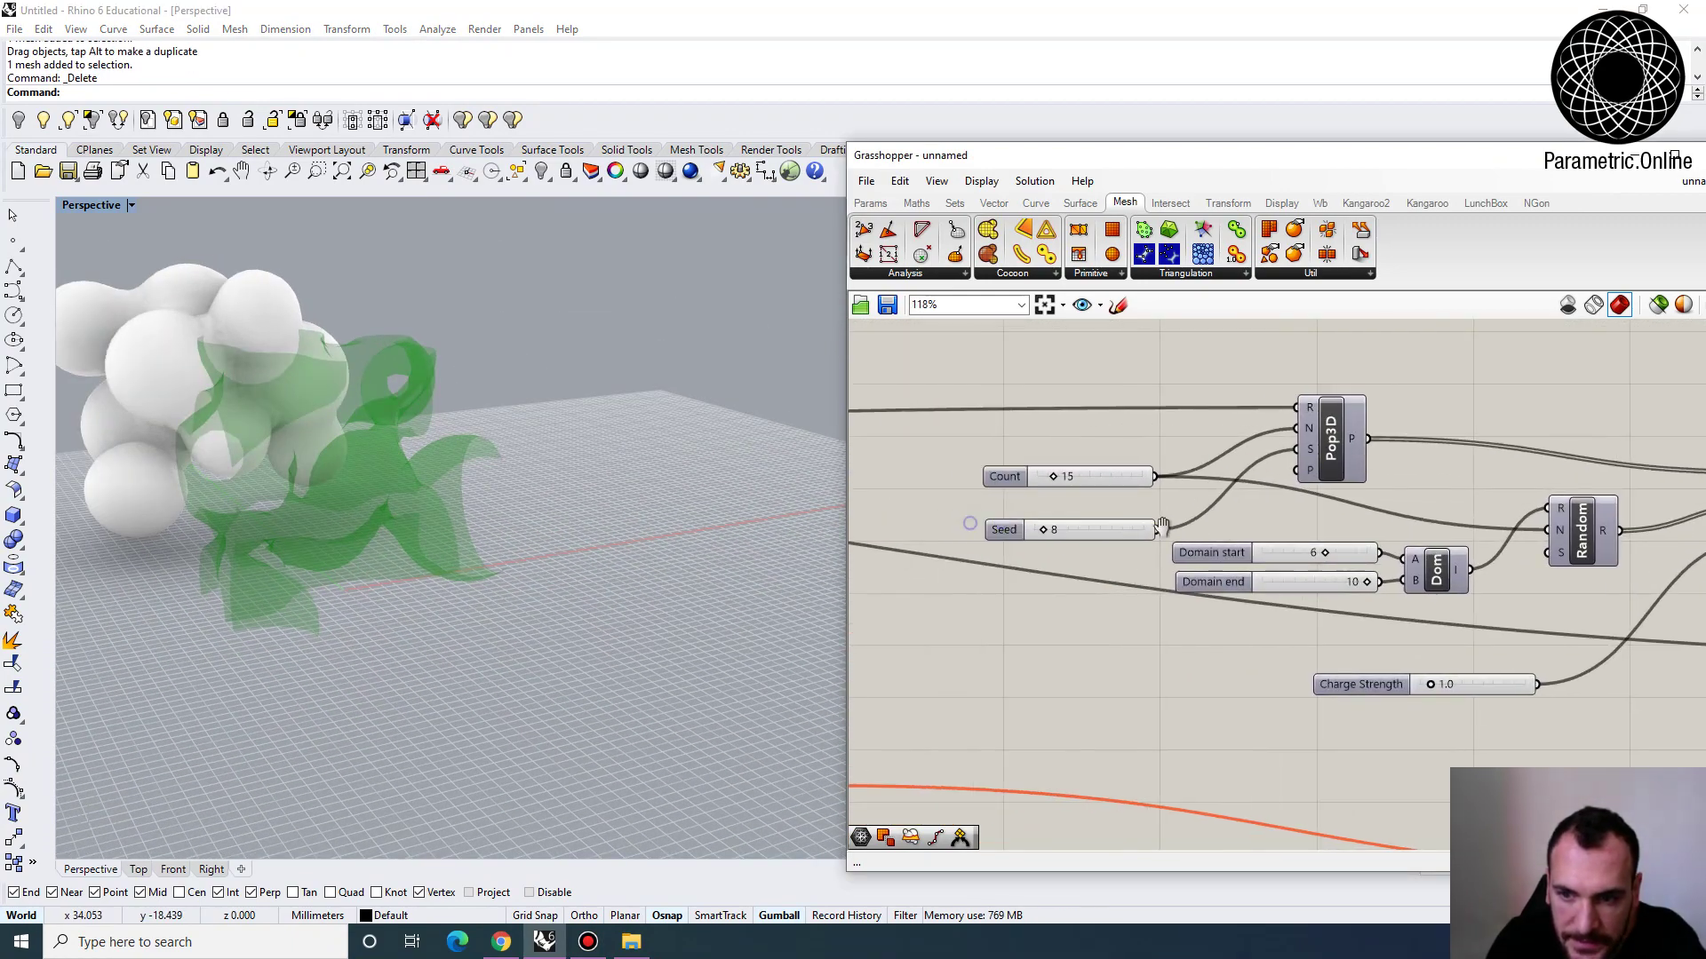
left_click(1127, 550)
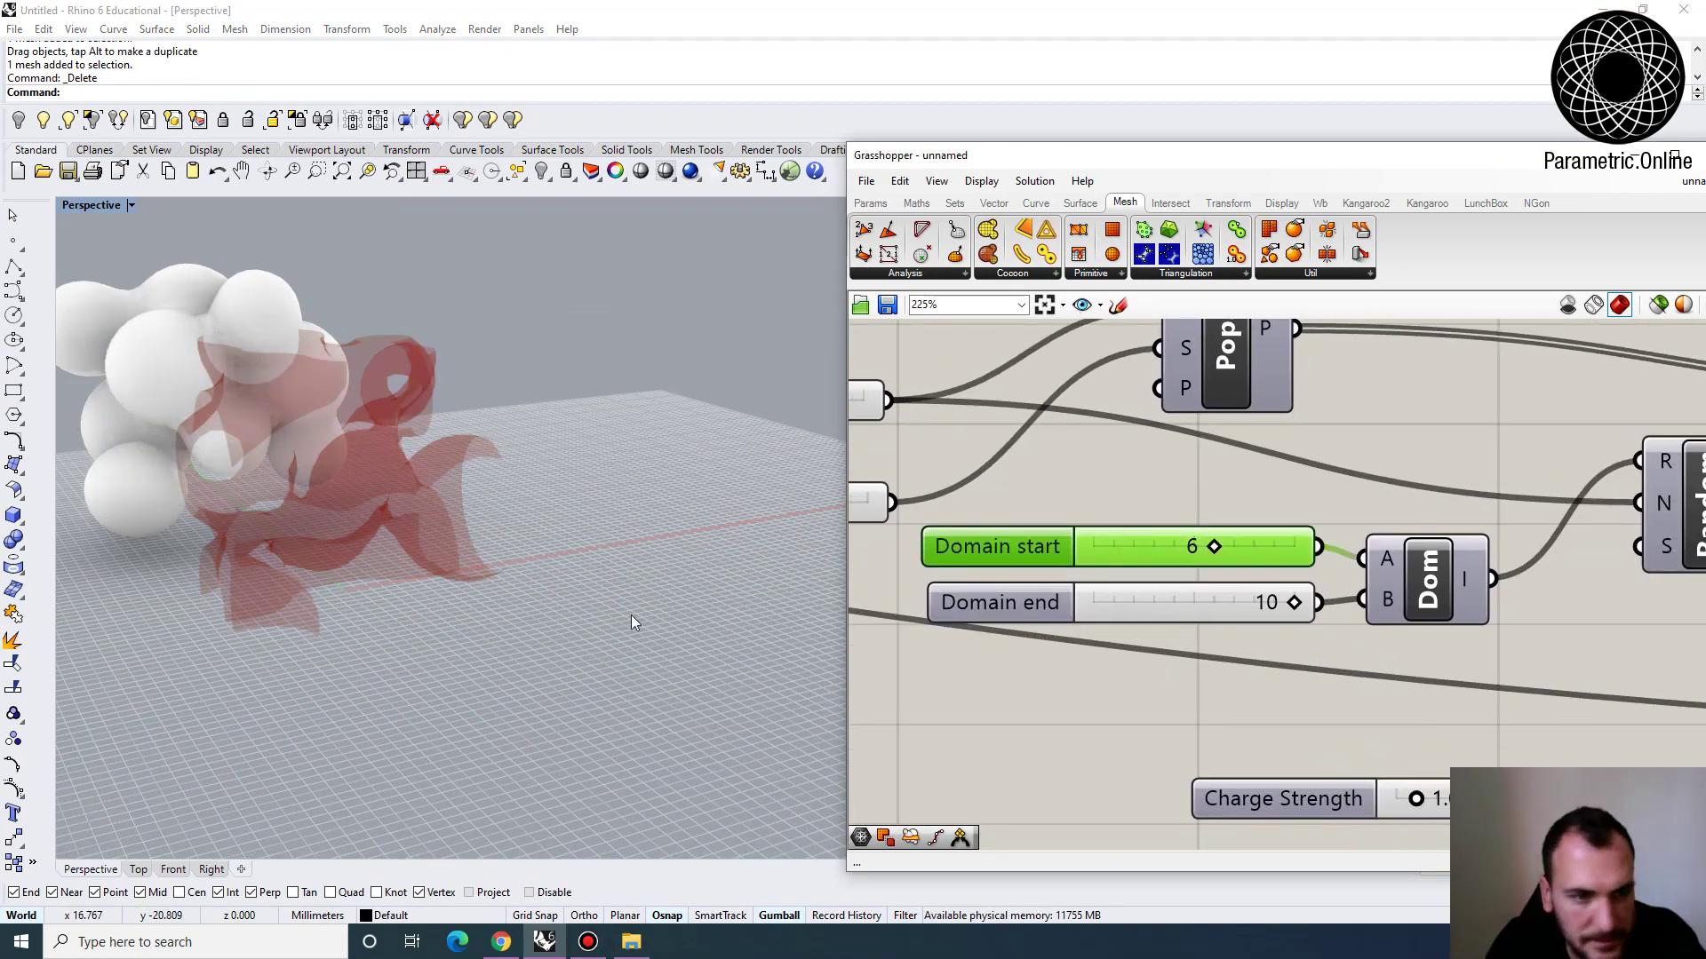
right_click_drag(631, 620, 613, 586)
right_click_drag(1062, 651, 995, 591)
scroll(1204, 591, "down", 2)
right_click_drag(1200, 606, 1113, 634)
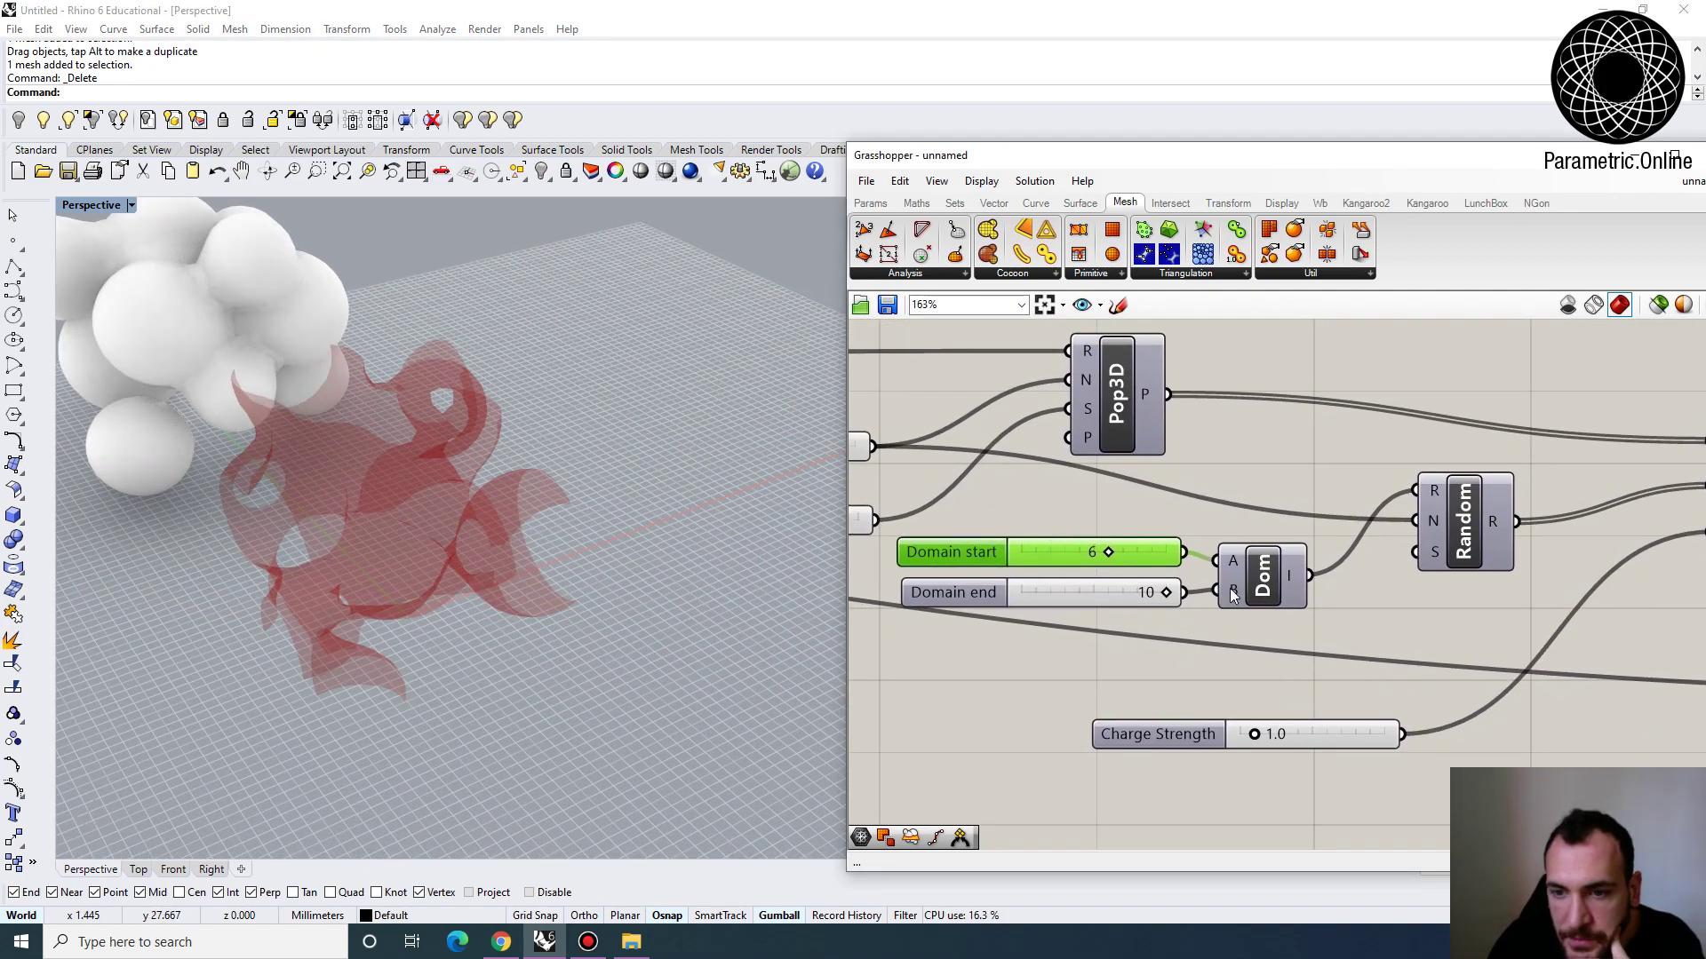
right_click_drag(444, 516, 773, 743)
right_click_drag(668, 694, 524, 591)
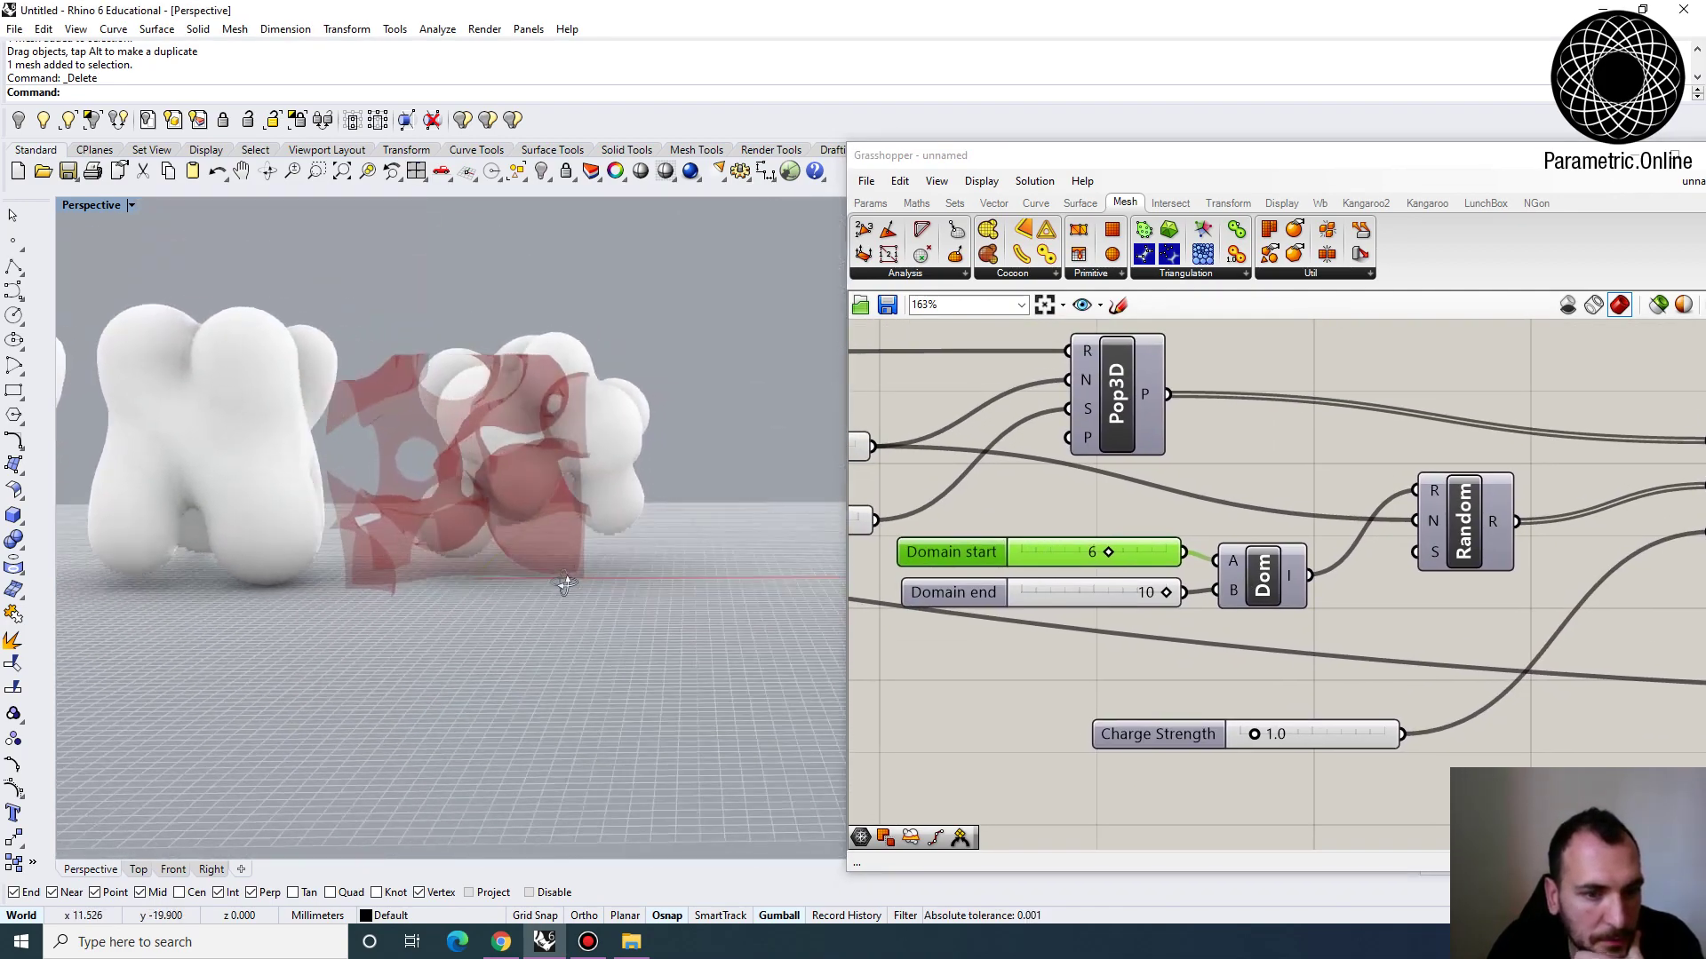
scroll(1320, 636, "up", 3)
left_click(1287, 637)
double_click(1287, 636)
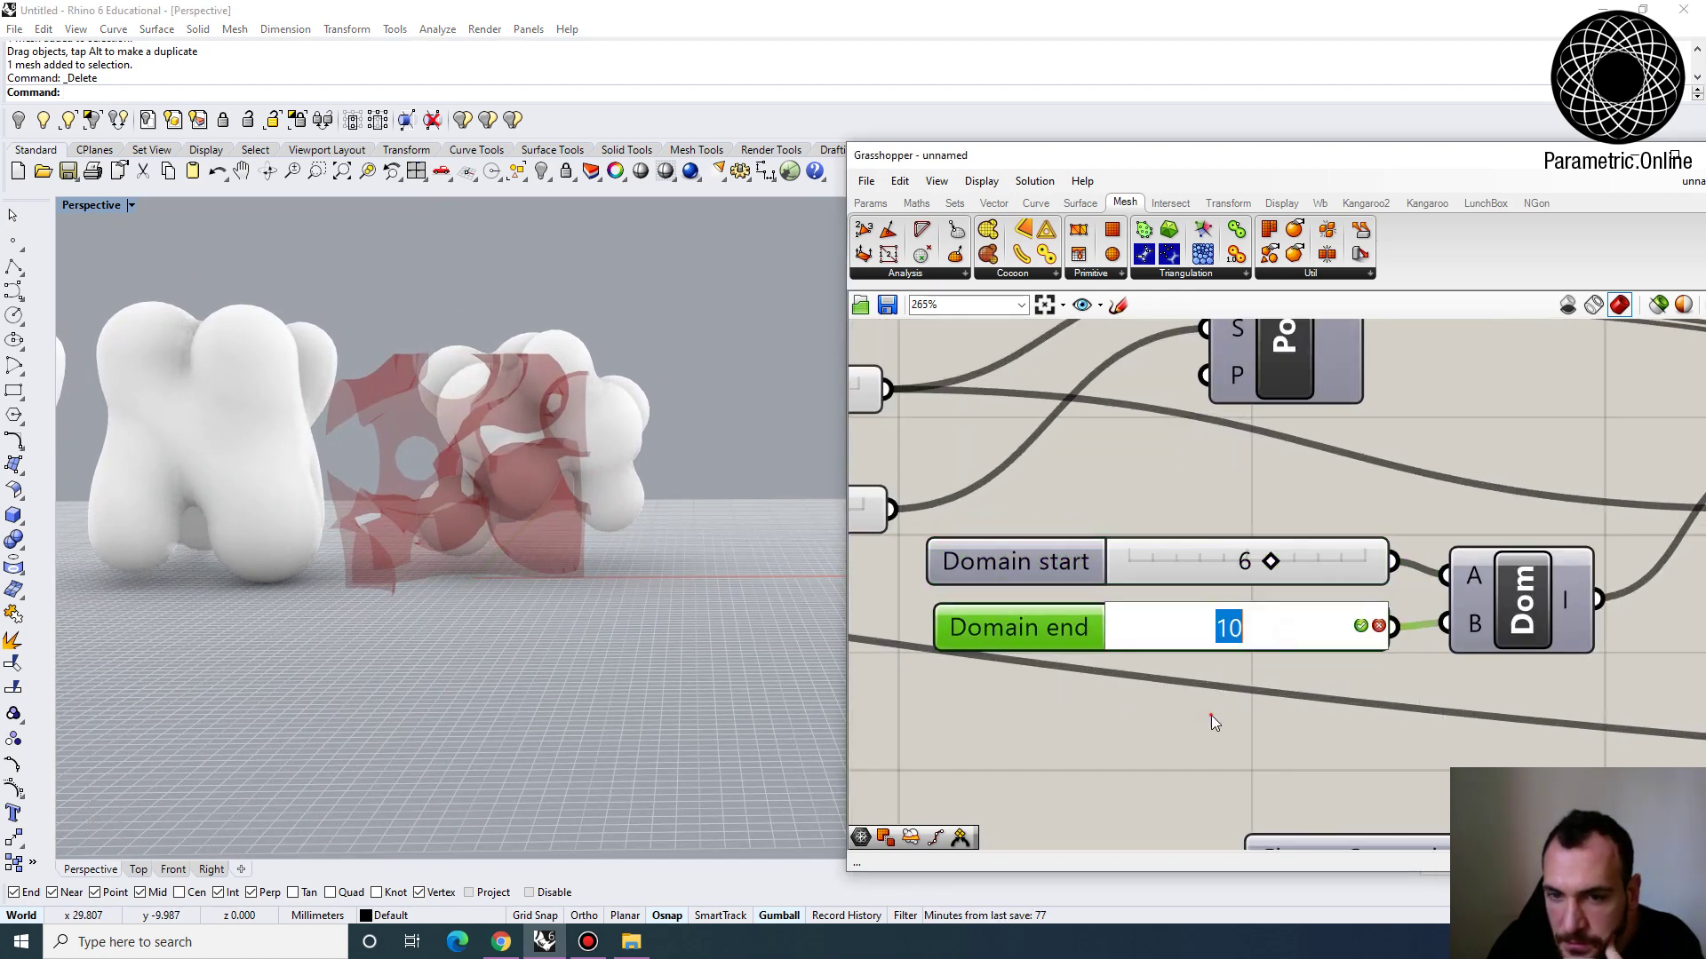
left_click(1212, 716)
Set the Count of the random points in the Point Charge branch to 12
right_click_drag(1048, 680, 1334, 712)
scroll(1205, 615, "down", 2)
right_click_drag(1051, 493, 1089, 540)
left_click(1096, 529)
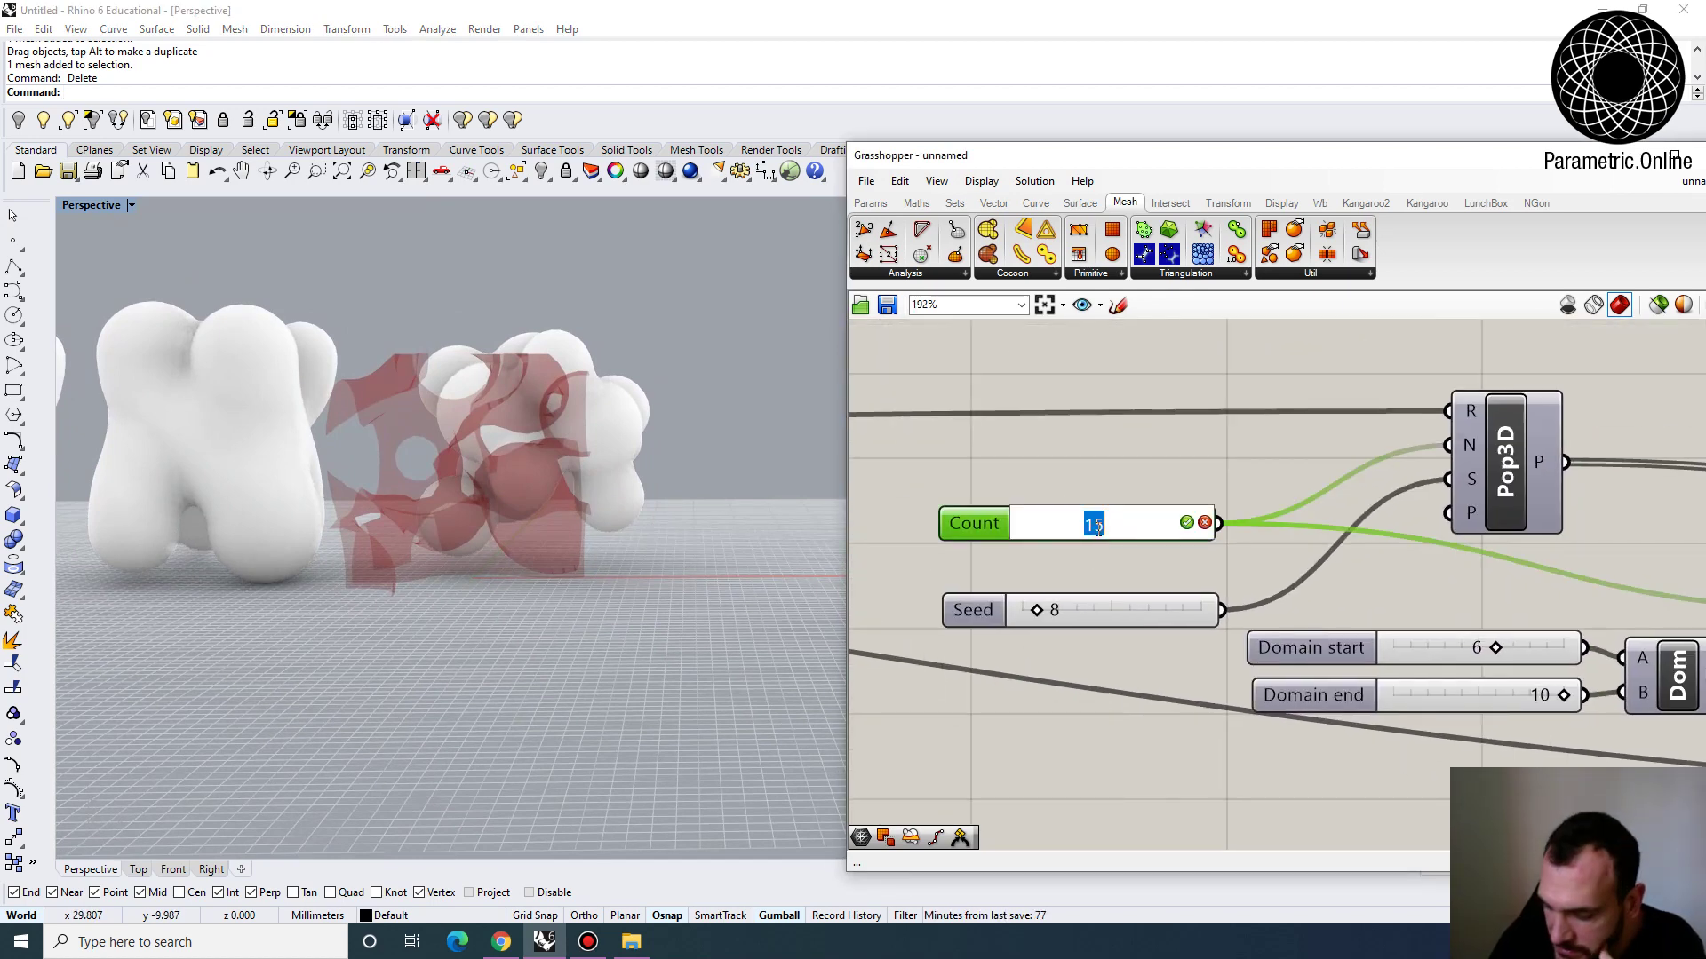
scroll(318, 494, "up", 6)
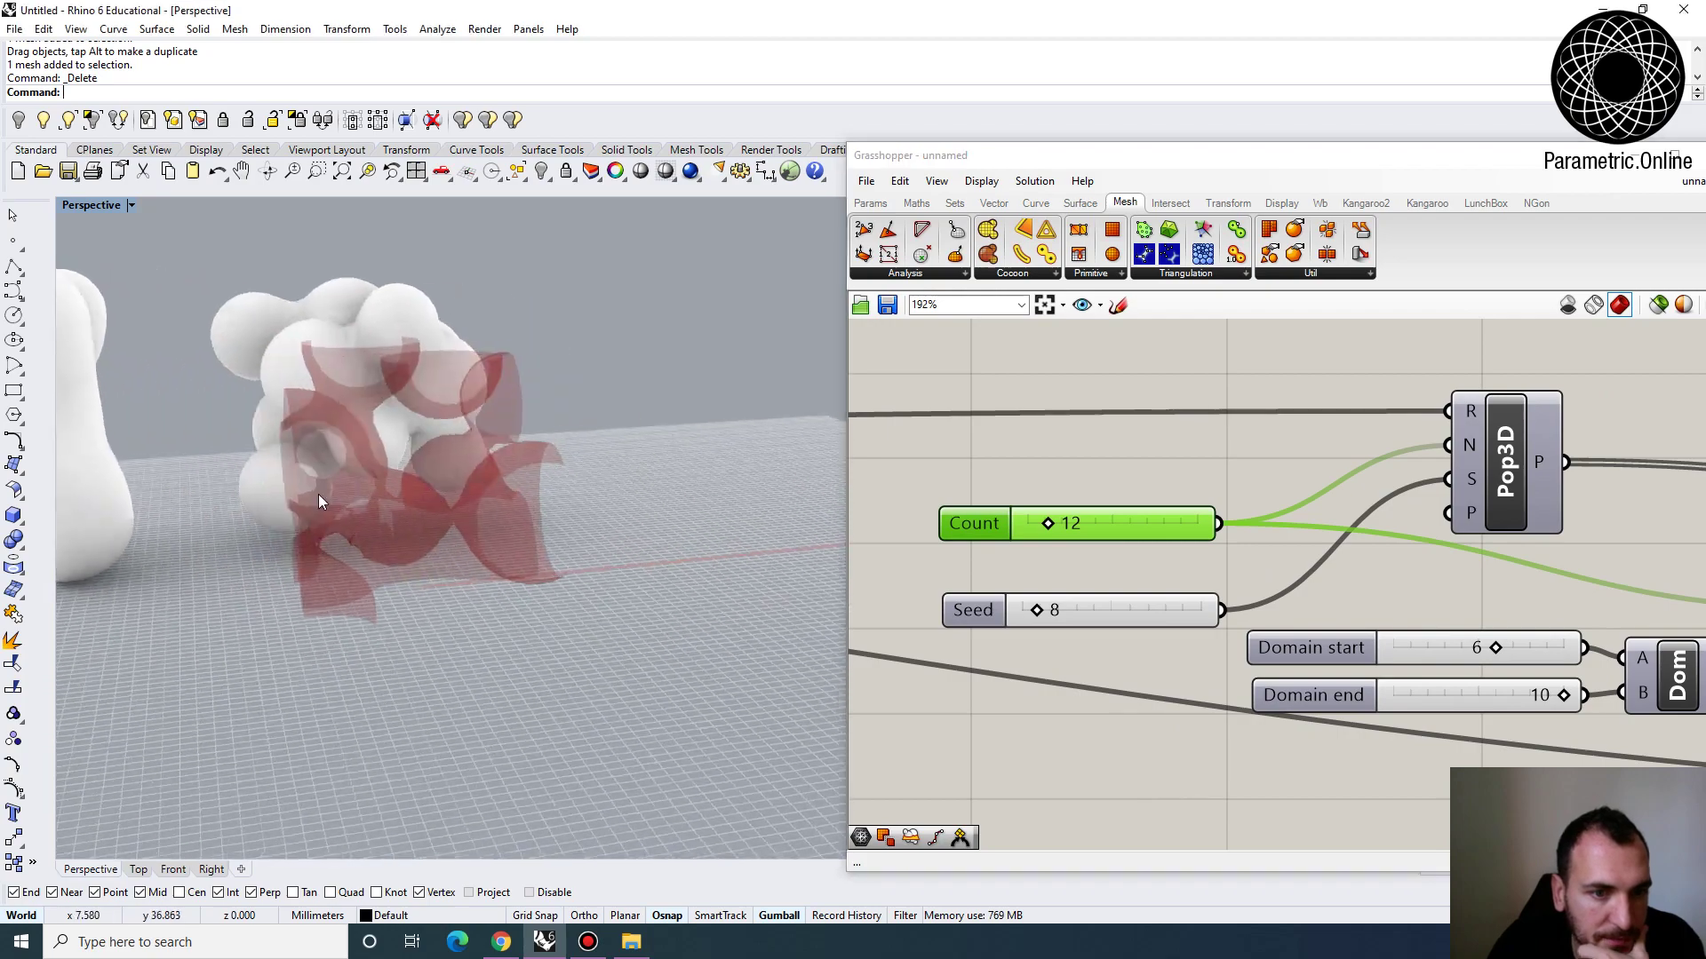
right_click_drag(449, 479, 339, 519)
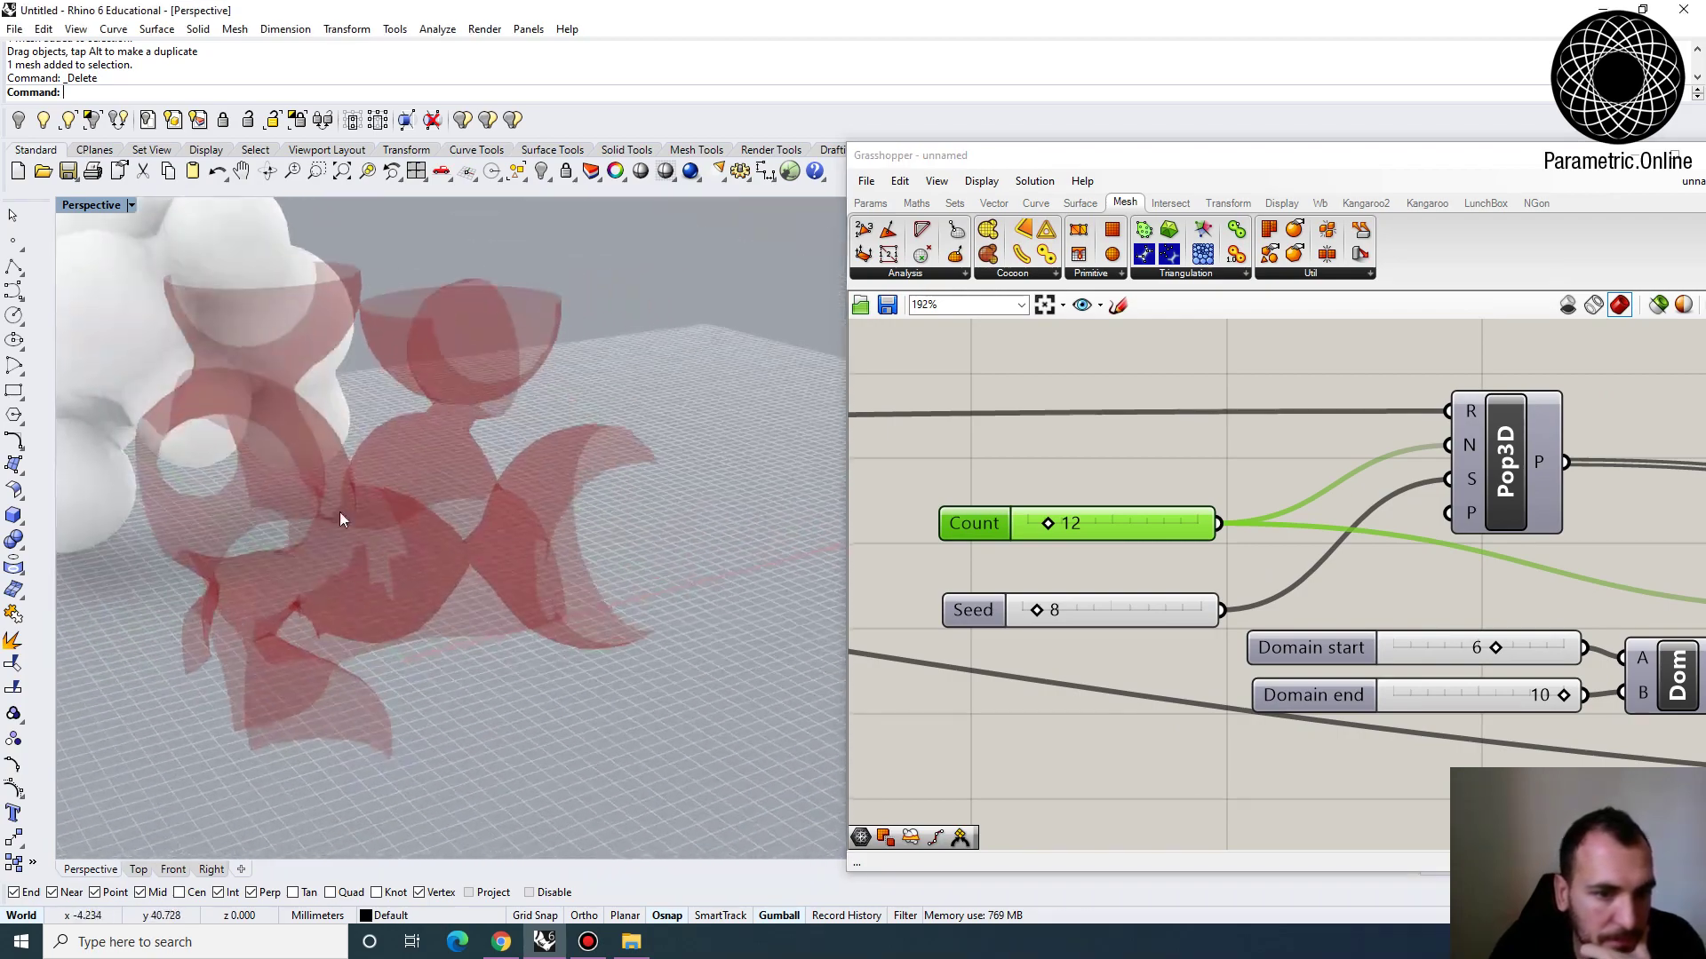
scroll(430, 482, "down", 2)
right_click_drag(430, 481, 511, 508)
right_click_drag(1070, 594, 936, 546)
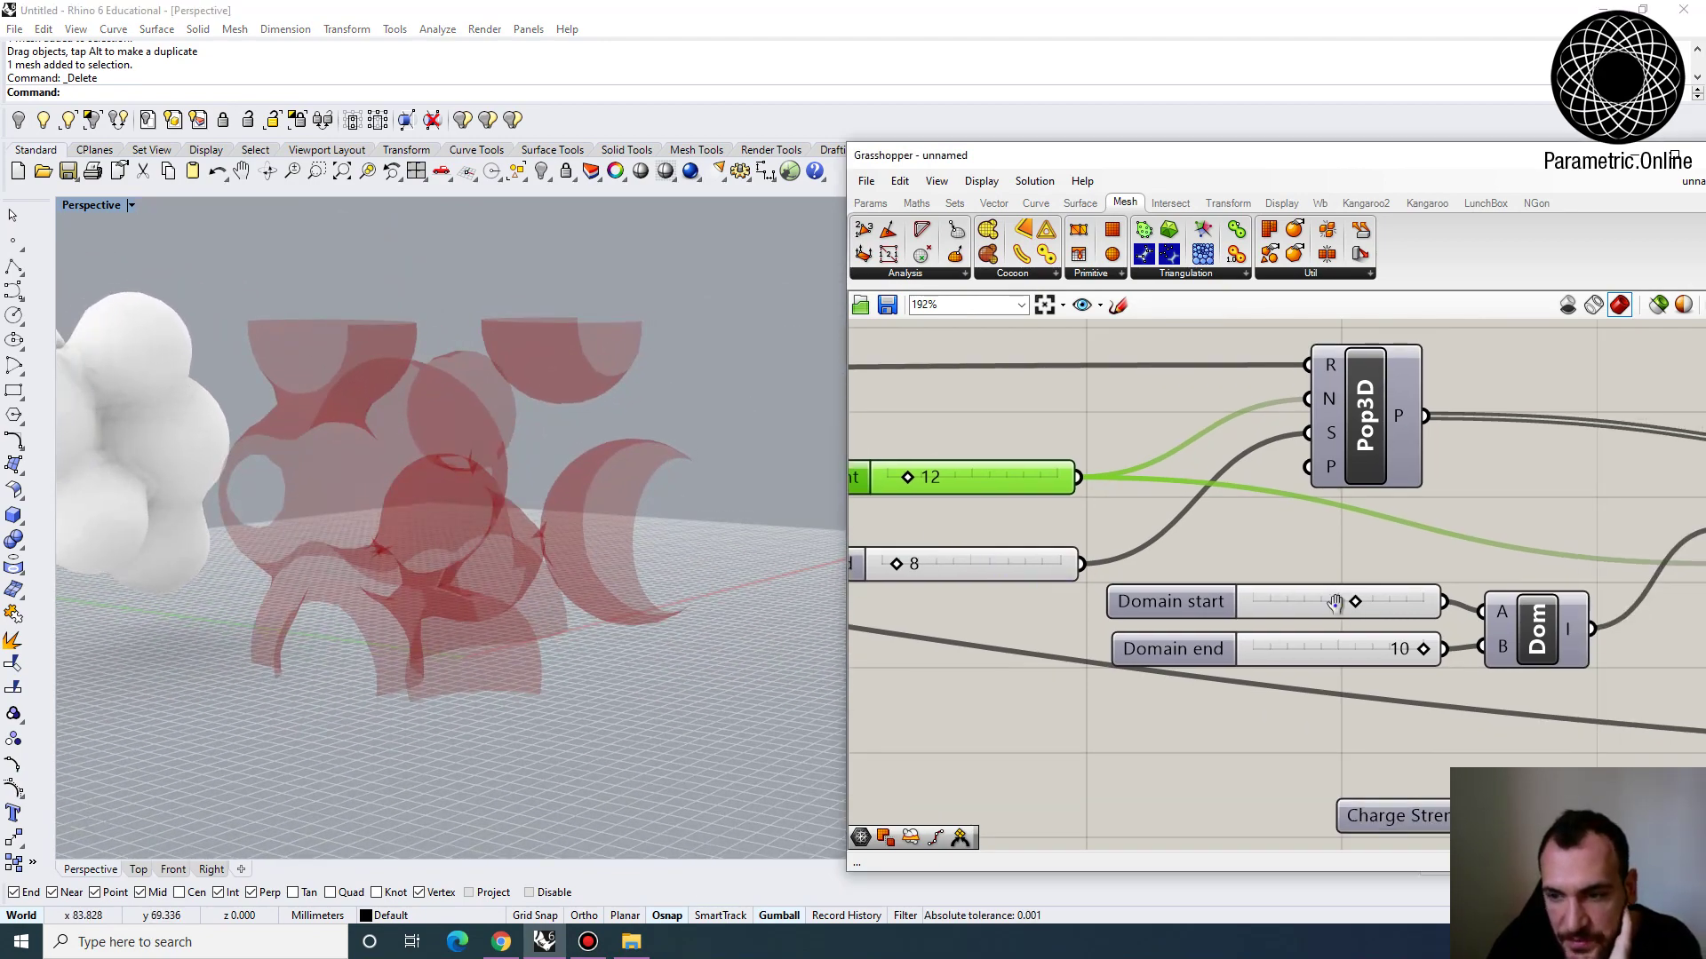
scroll(1336, 603, "up", 2)
right_click_drag(1391, 620, 1196, 584)
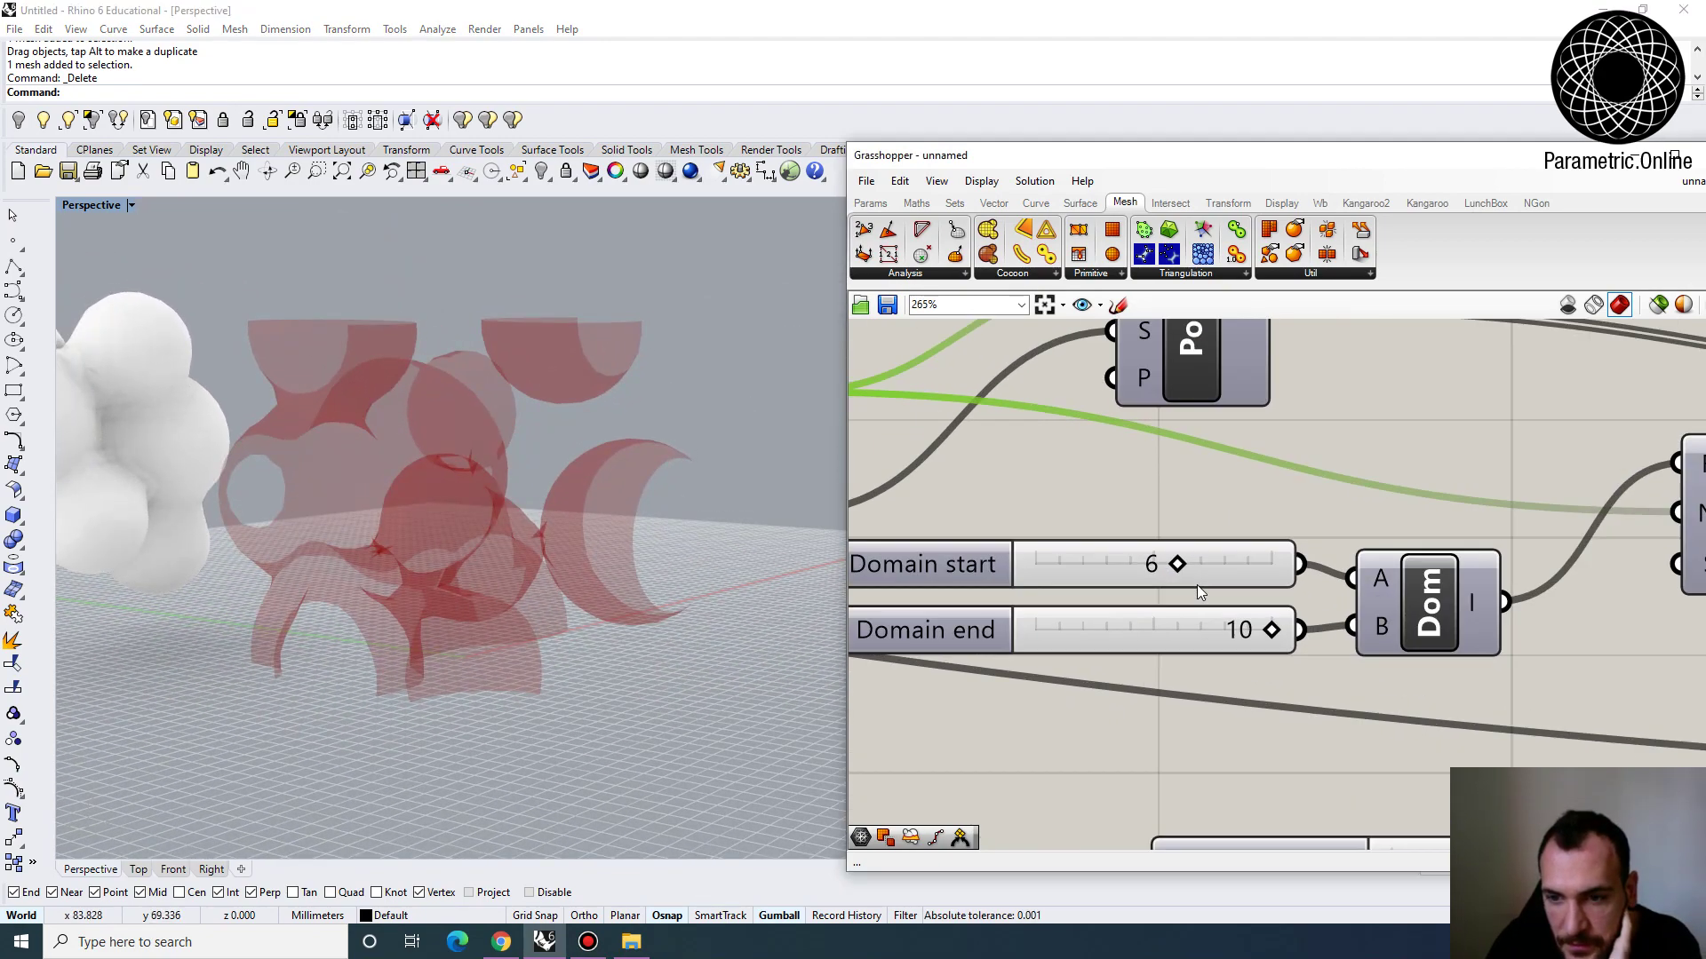
double_click(944, 635)
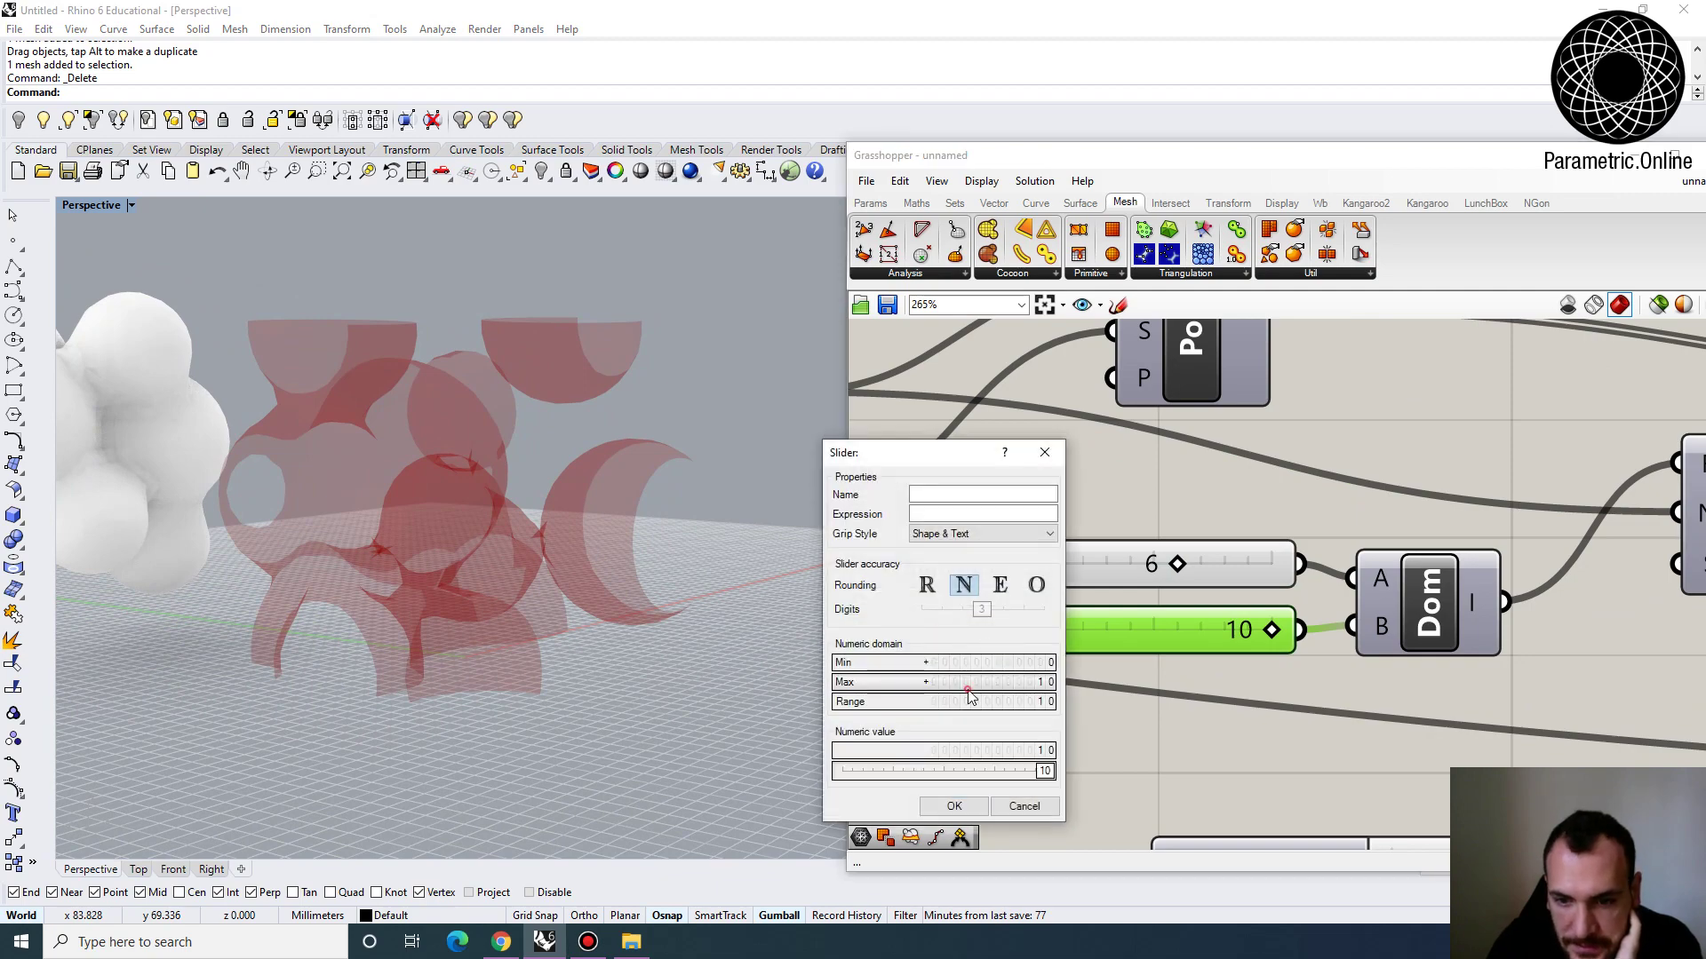
left_click(1023, 806)
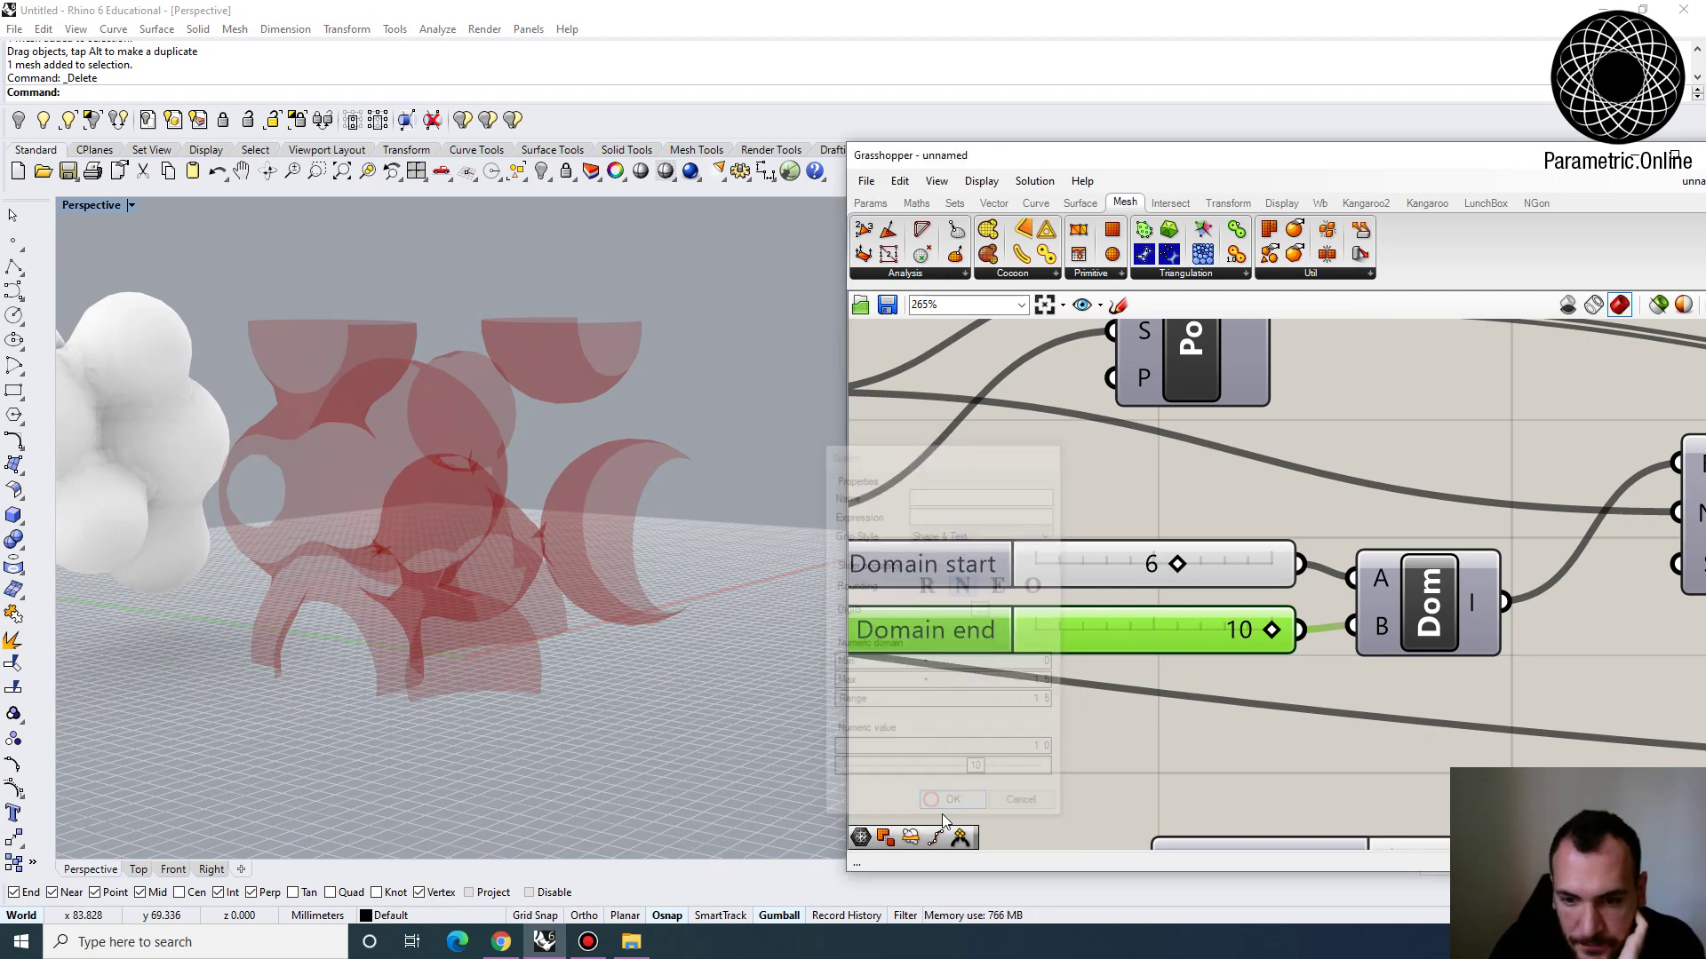
Examine the split mesh from several angles with the Mesh parameter on Dispatch's B output highlighted
right_click_drag(482, 578, 417, 586)
scroll(1129, 487, "down", 6)
right_click_drag(1663, 459, 1491, 441)
scroll(1488, 443, "up", 3)
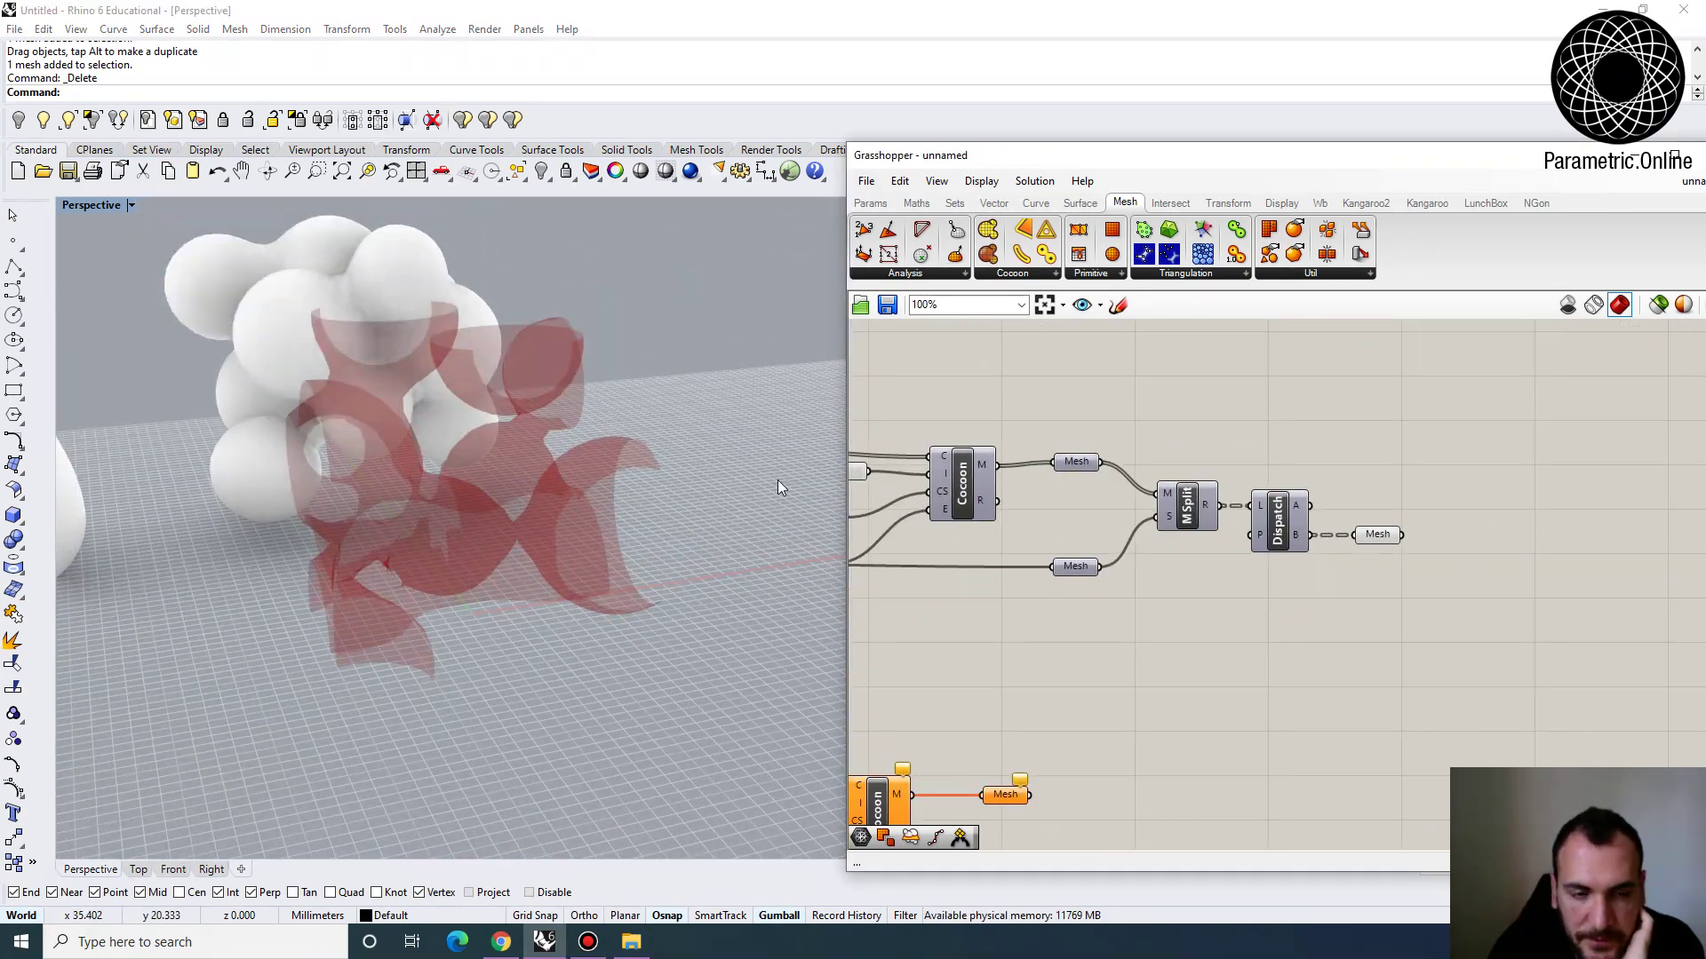
right_click_drag(780, 487, 822, 524)
left_click(1381, 540)
right_click_drag(584, 579, 641, 576)
right_click_drag(586, 500, 468, 510)
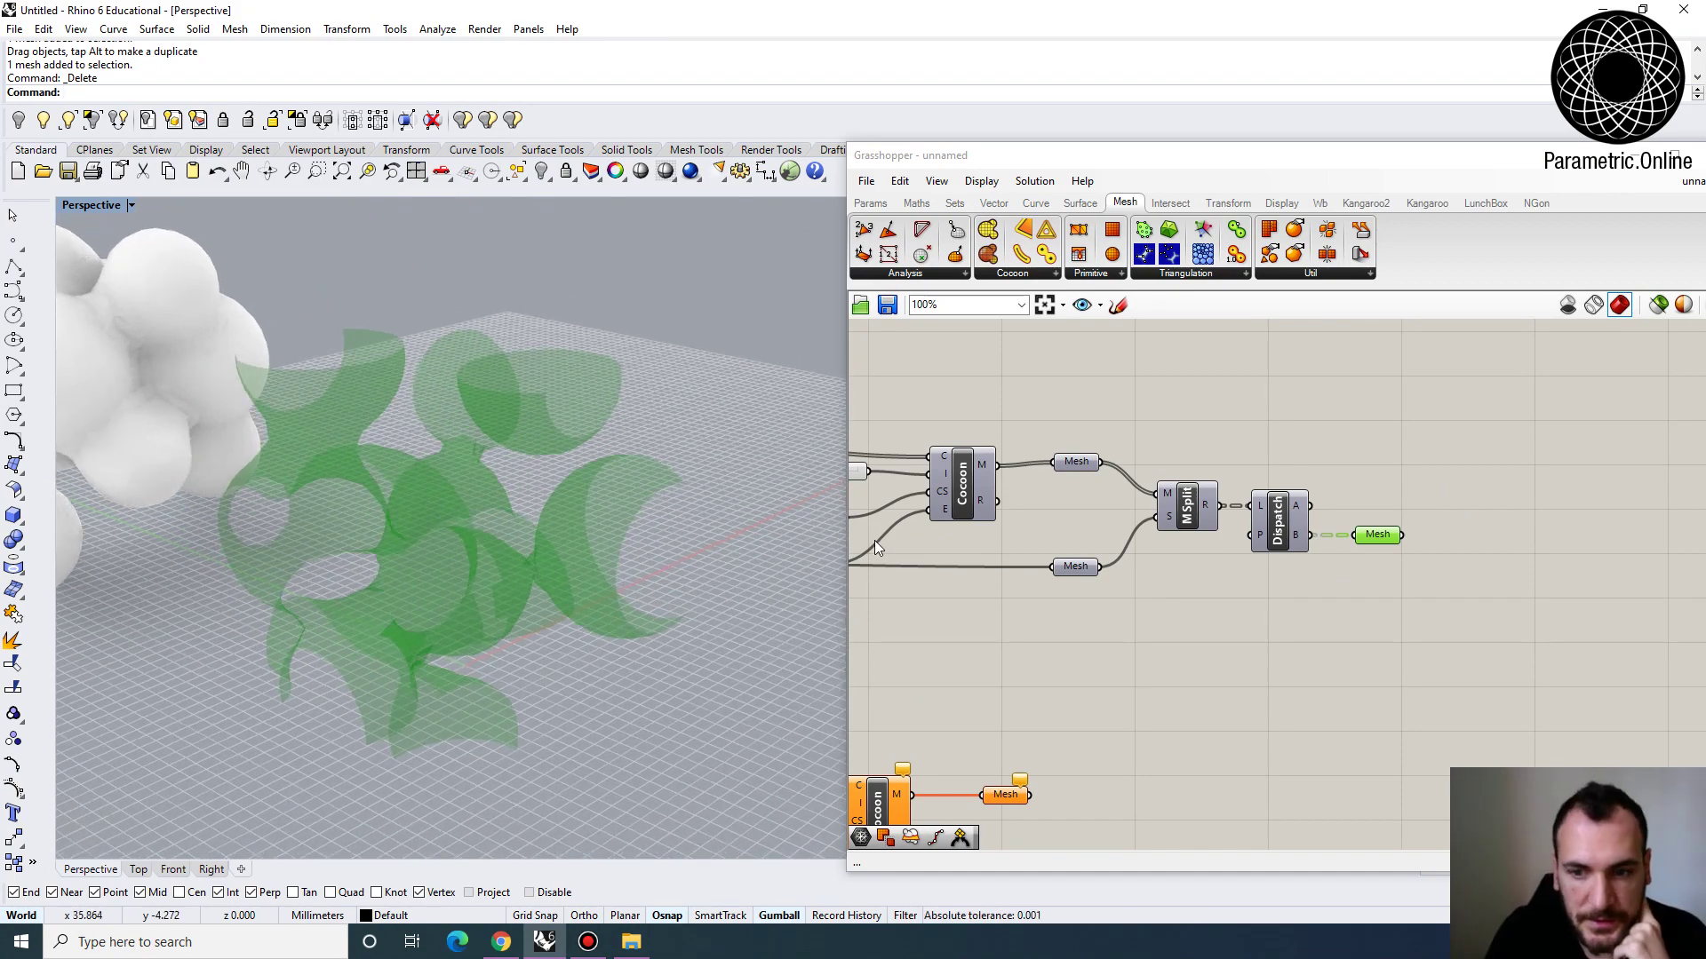
scroll(1155, 519, "down", 5)
right_click_drag(530, 620, 274, 630)
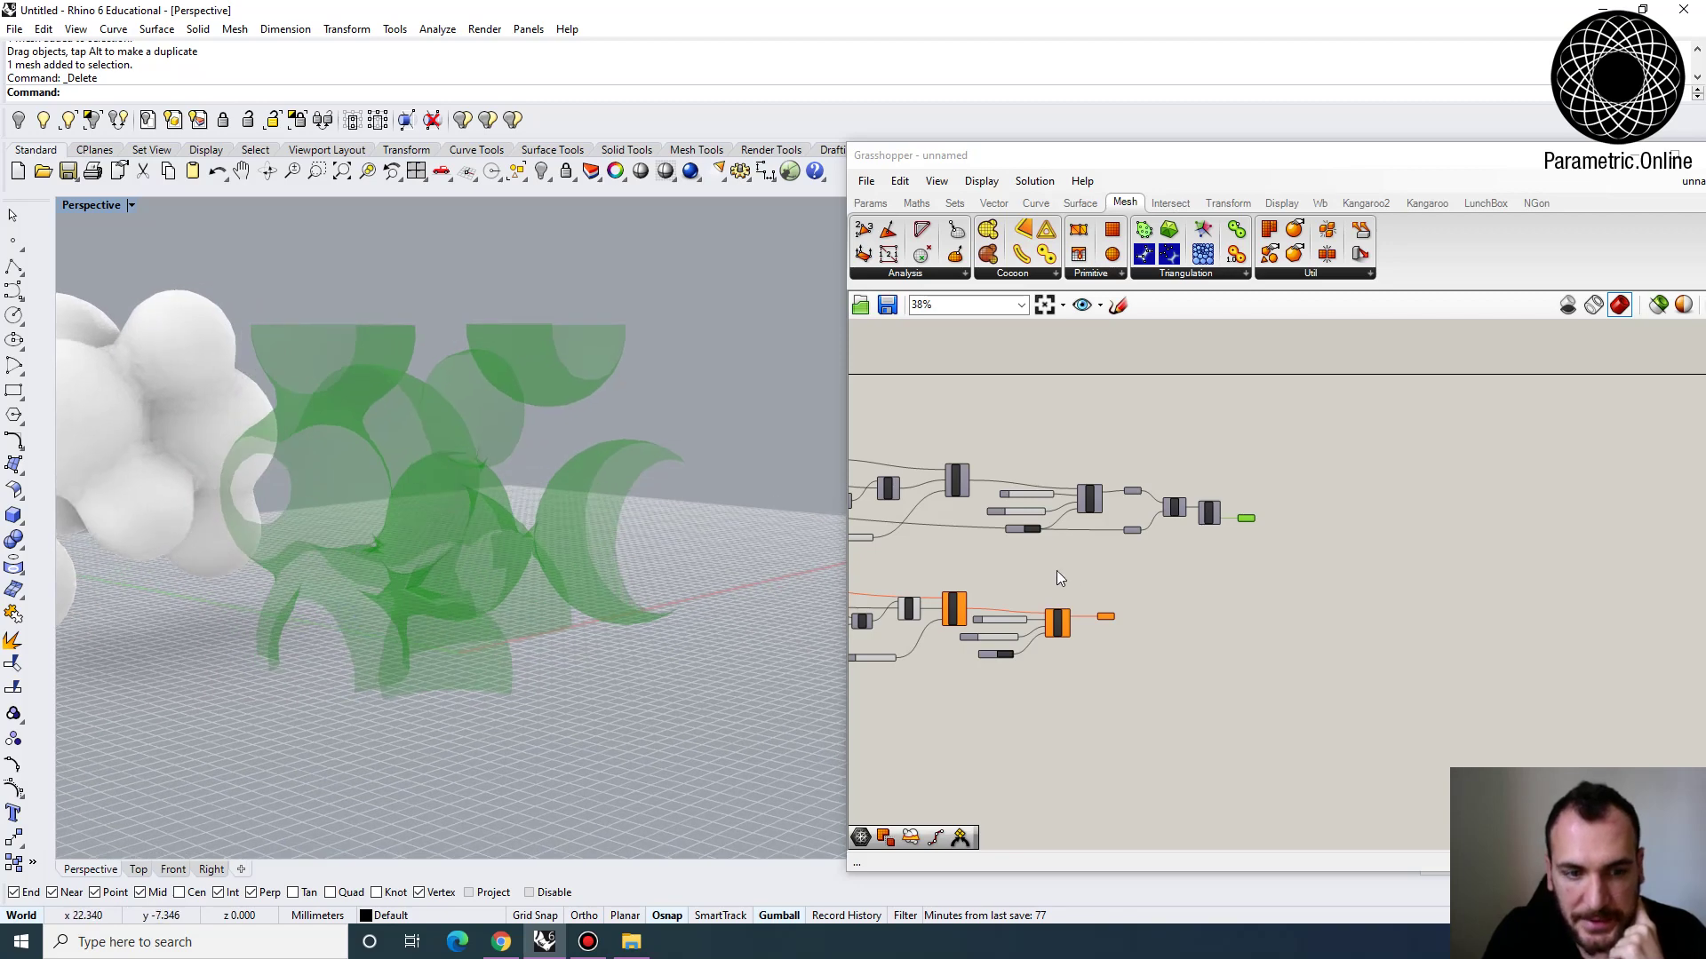
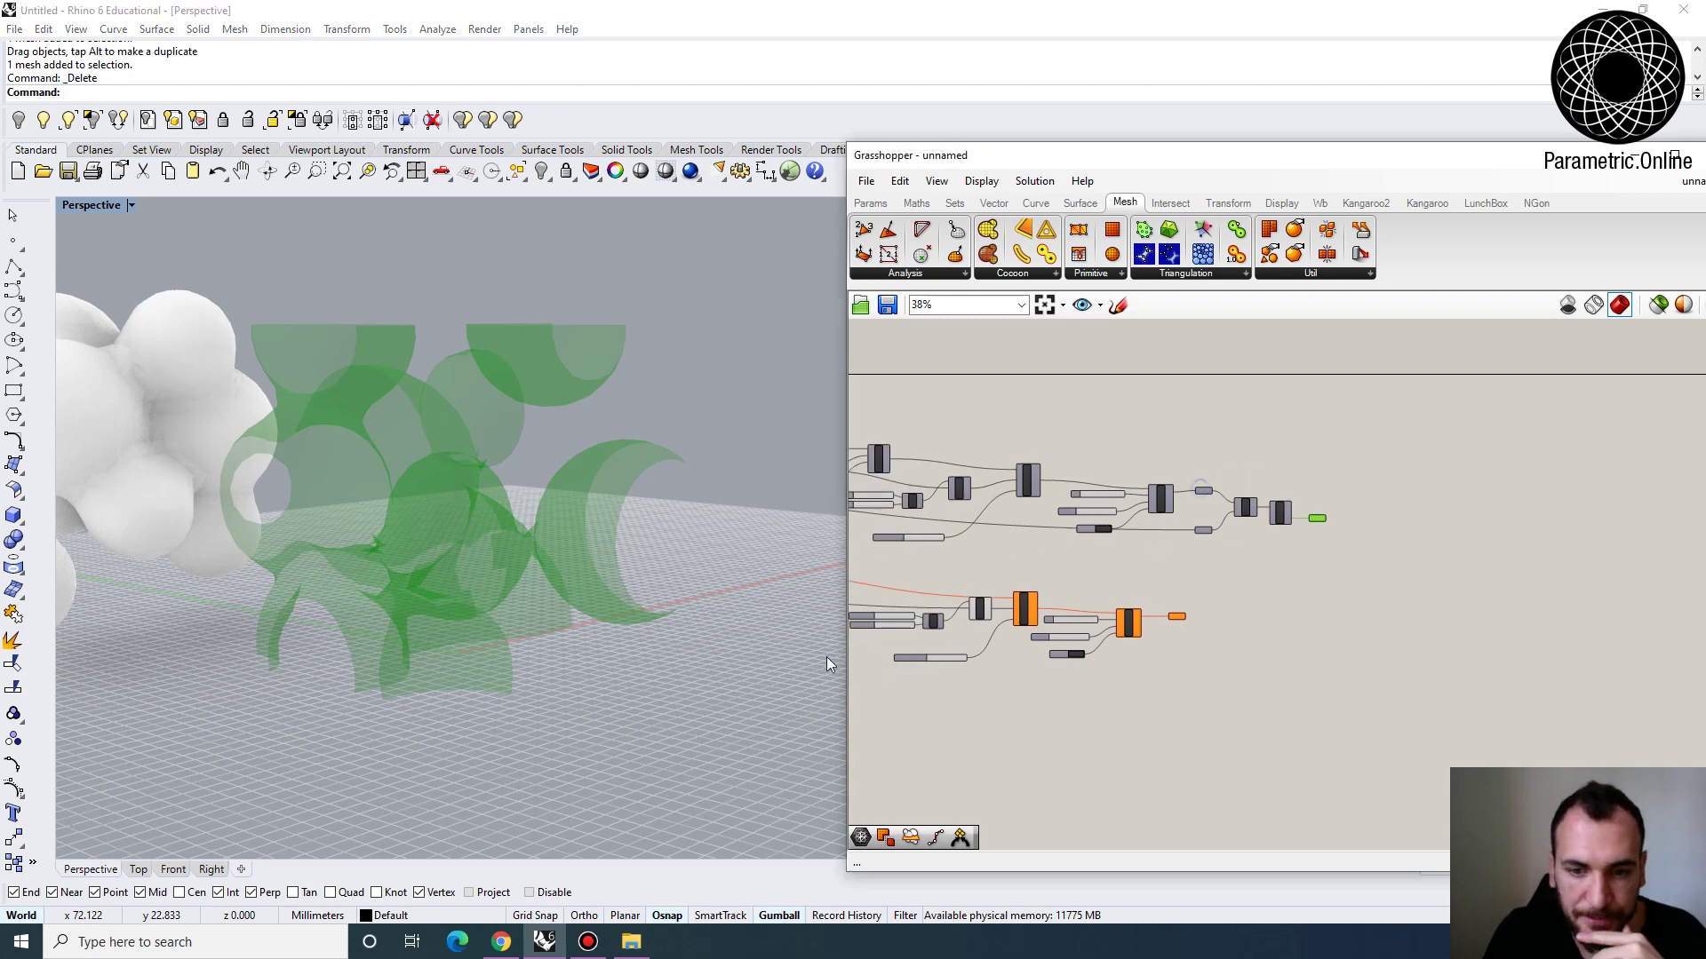
Widen the Grasshopper window and add an XY Plane component above the Box component
left_click_drag(844, 592, 692, 592)
scroll(859, 500, "up", 6)
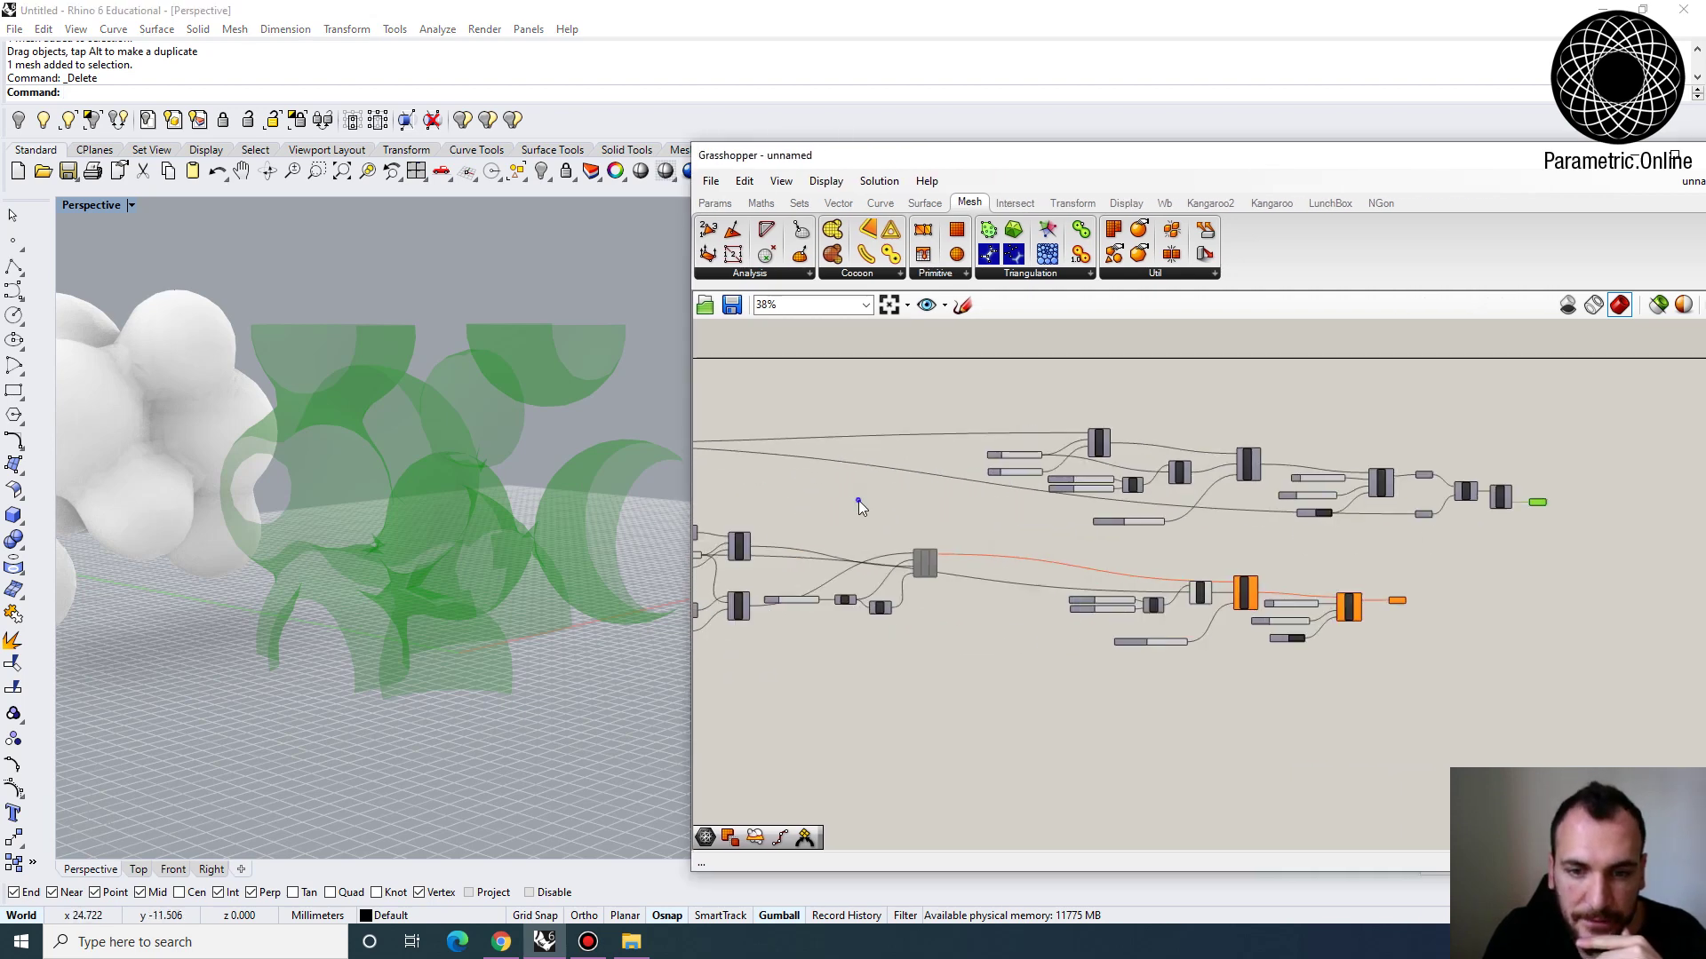
left_click(877, 549)
scroll(888, 527, "down", 4)
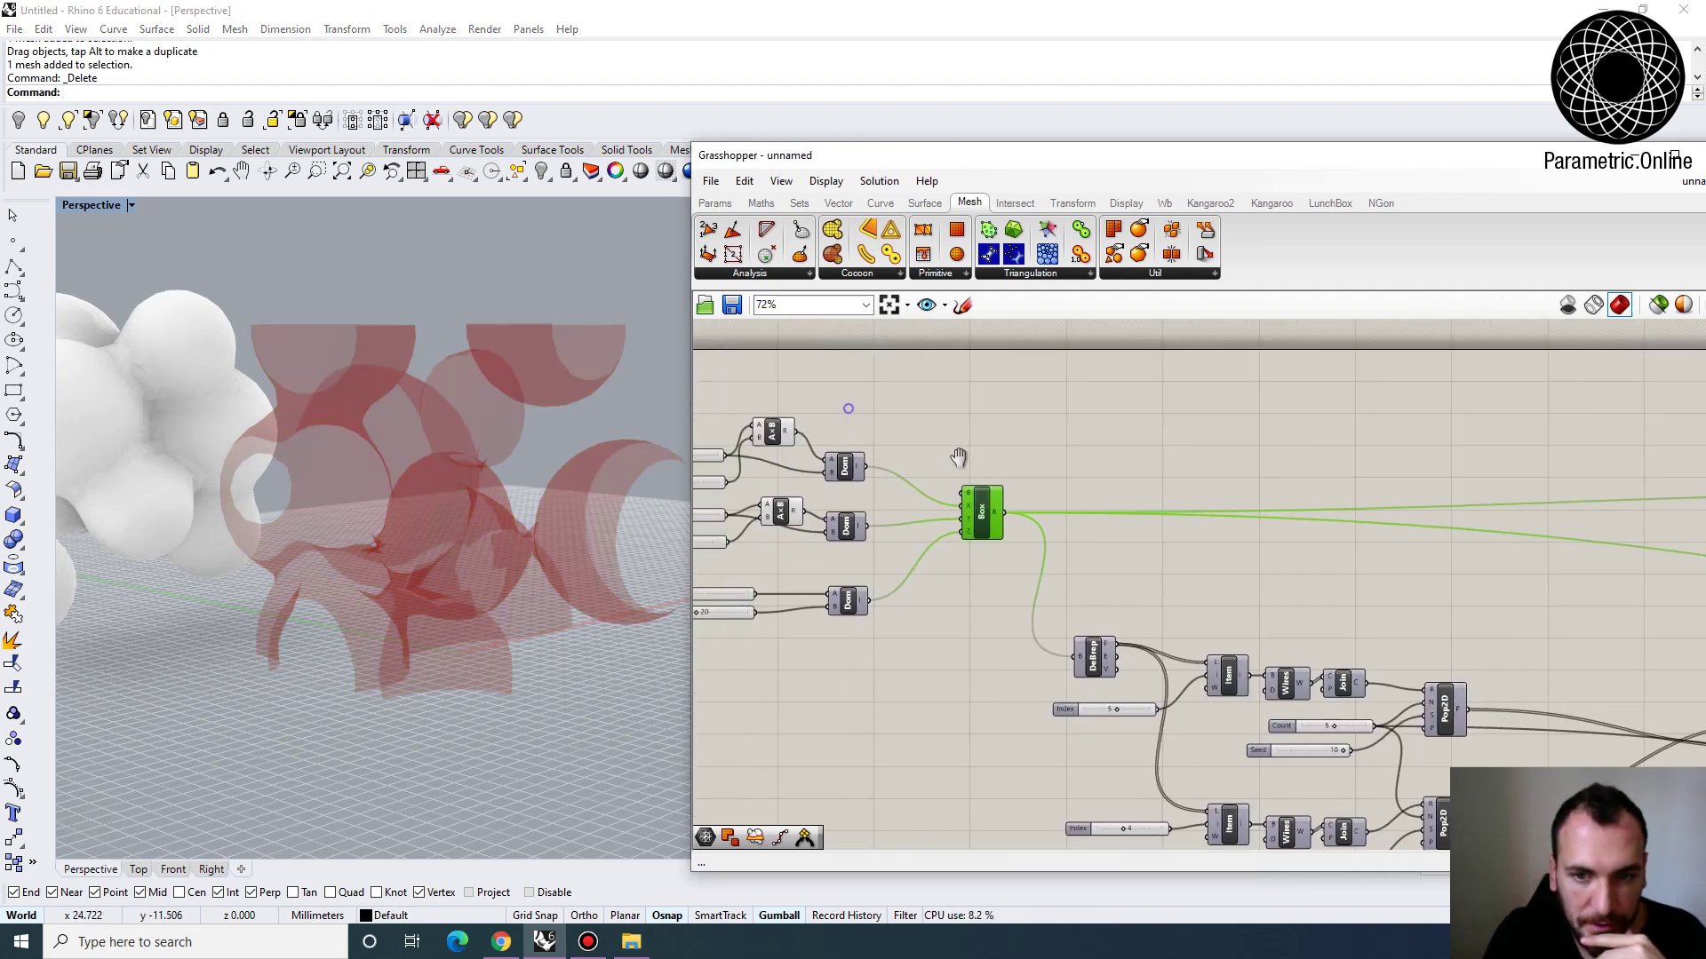
scroll(1004, 515, "up", 2)
scroll(1239, 528, "up", 2)
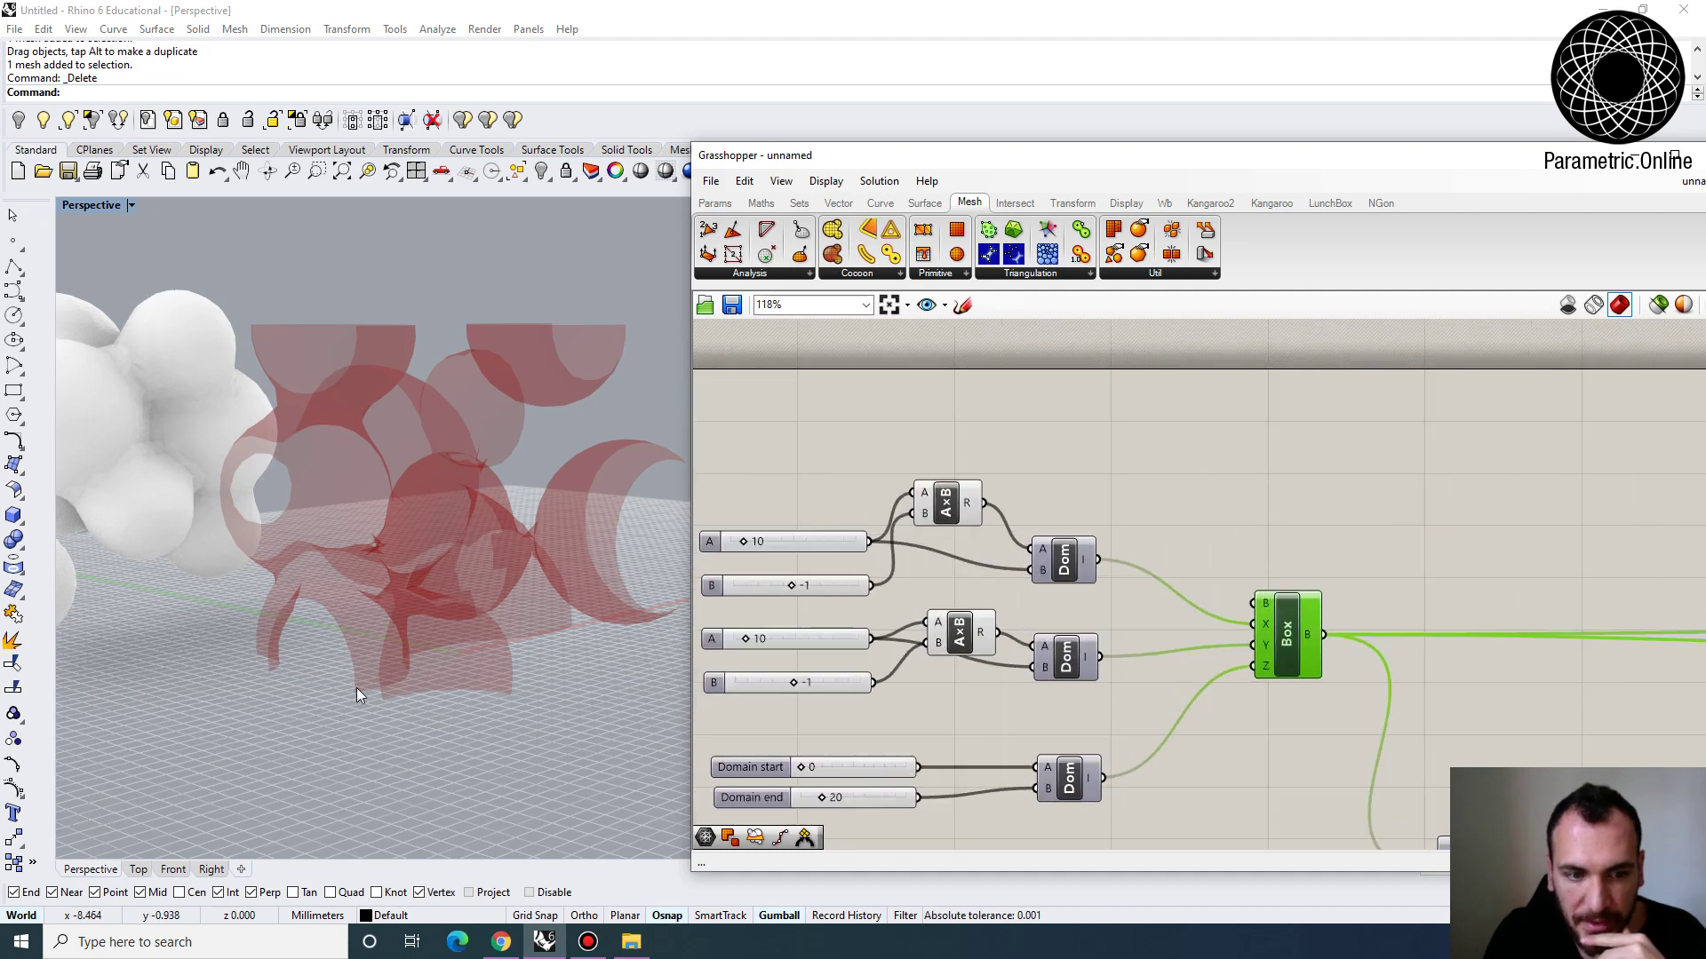
right_click_drag(1323, 589, 1332, 479)
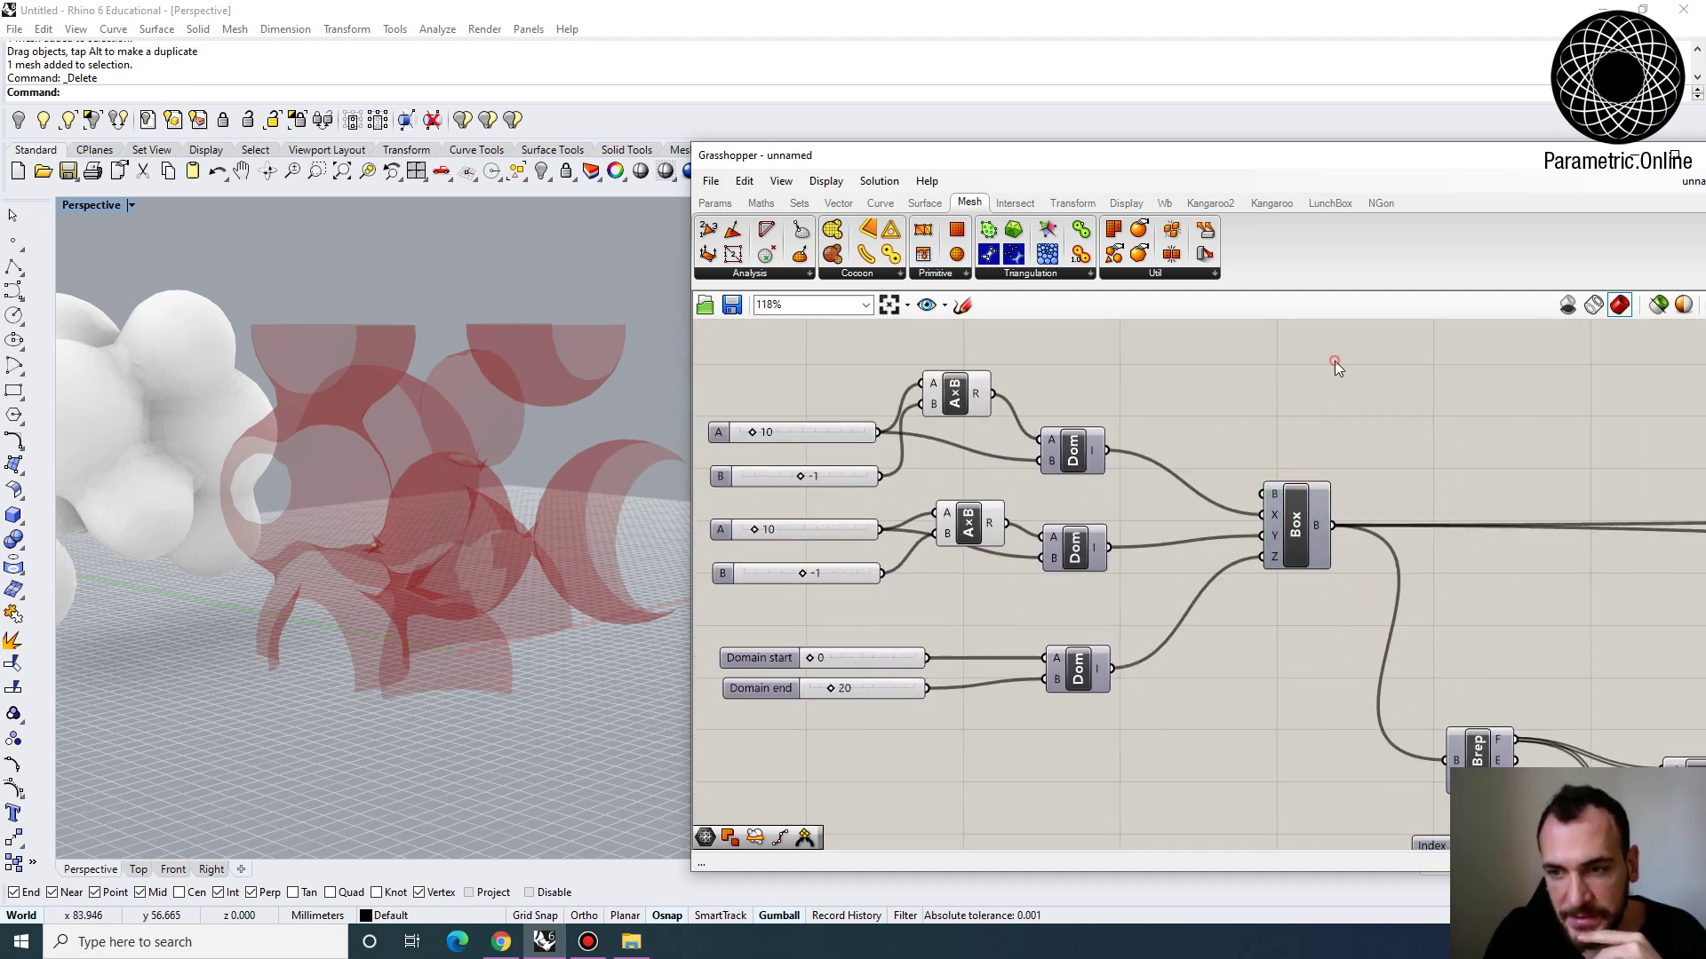
double_click(1334, 361)
type("xy")
left_click(1321, 343)
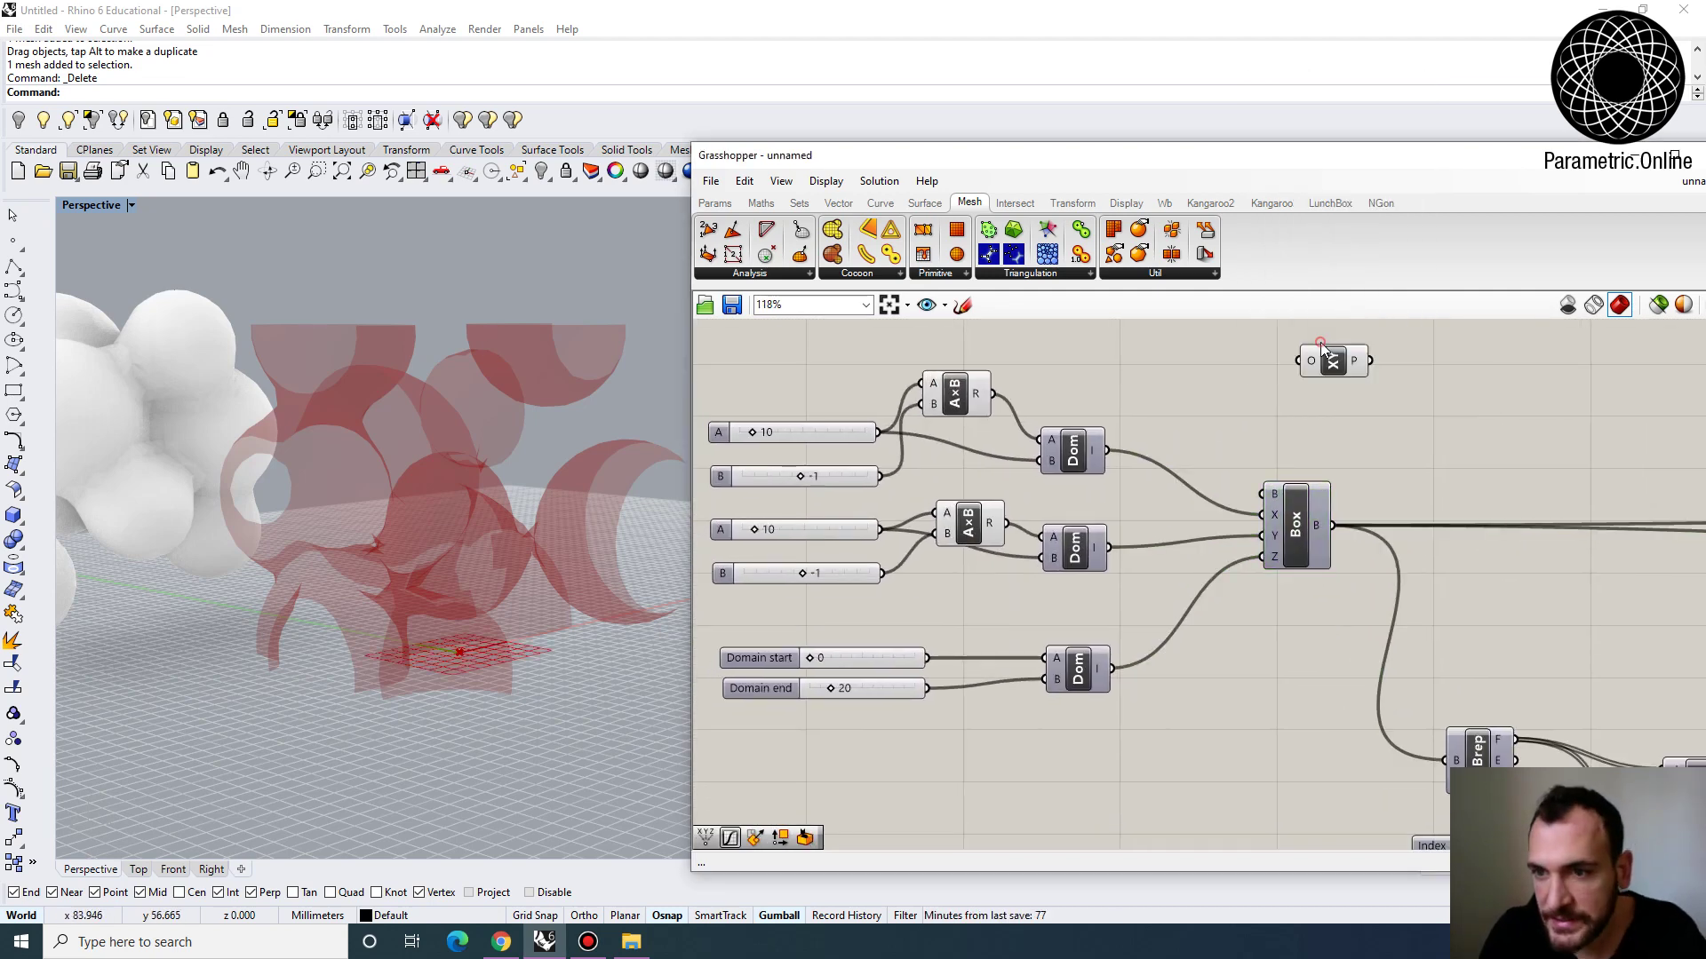
right_click_drag(1346, 402, 1254, 414)
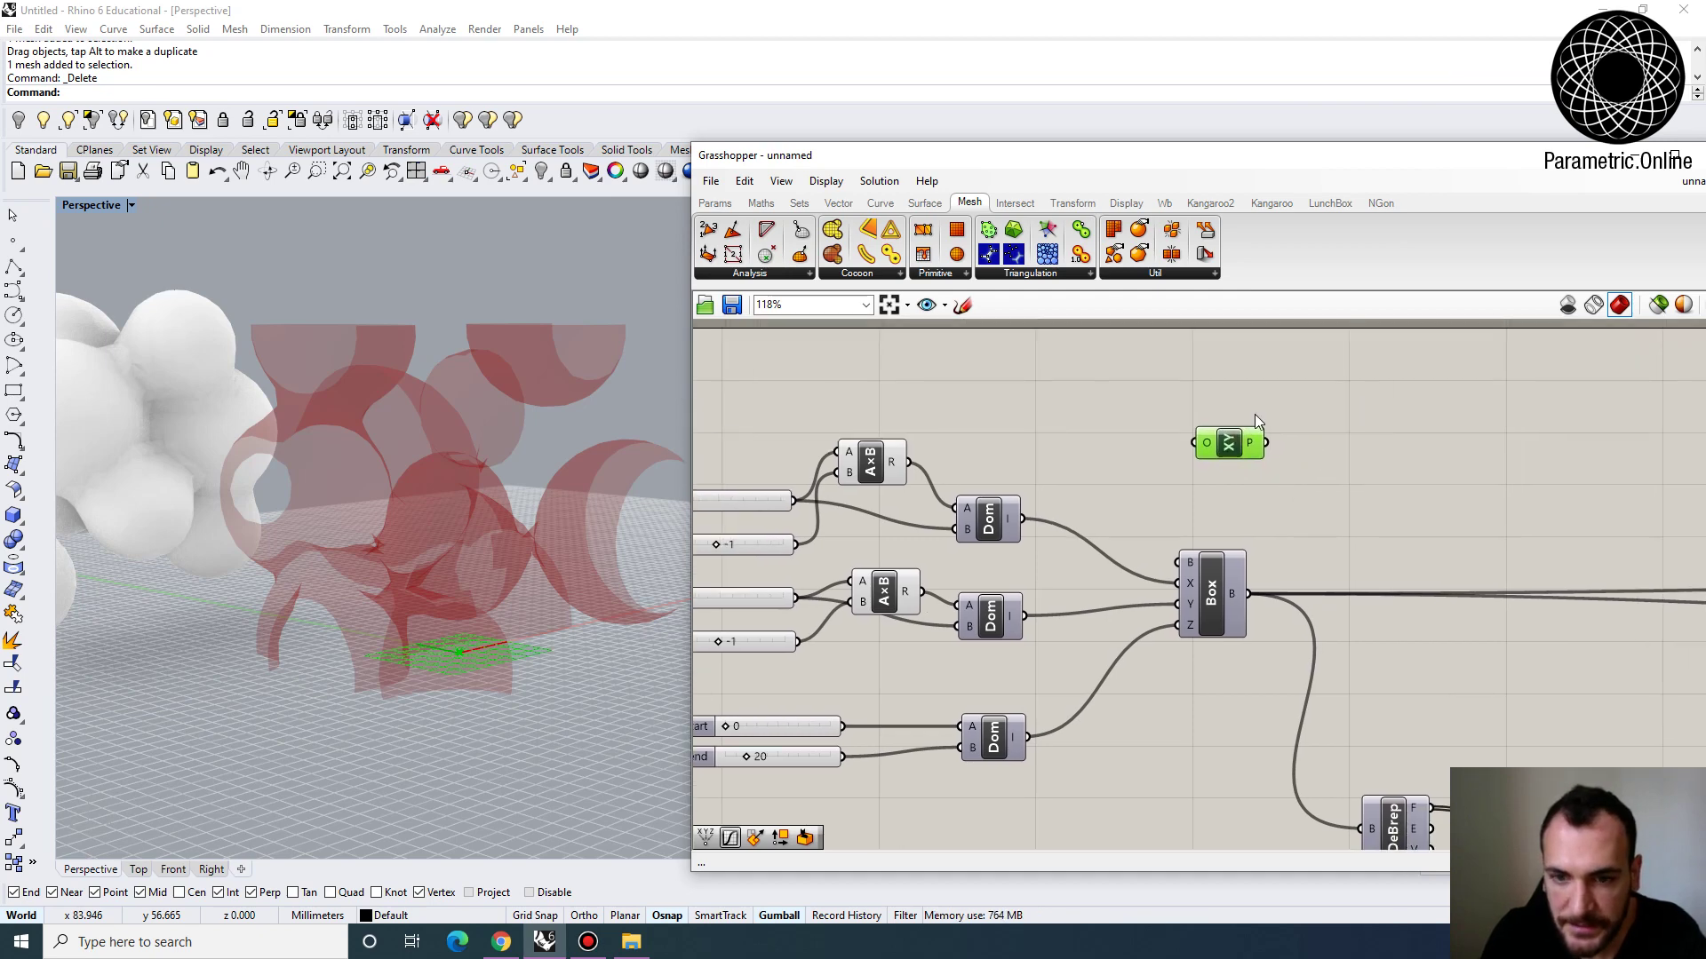
Add a Series component and arrange it ahead of the XY Plane component
double_click(1355, 413)
type("ser")
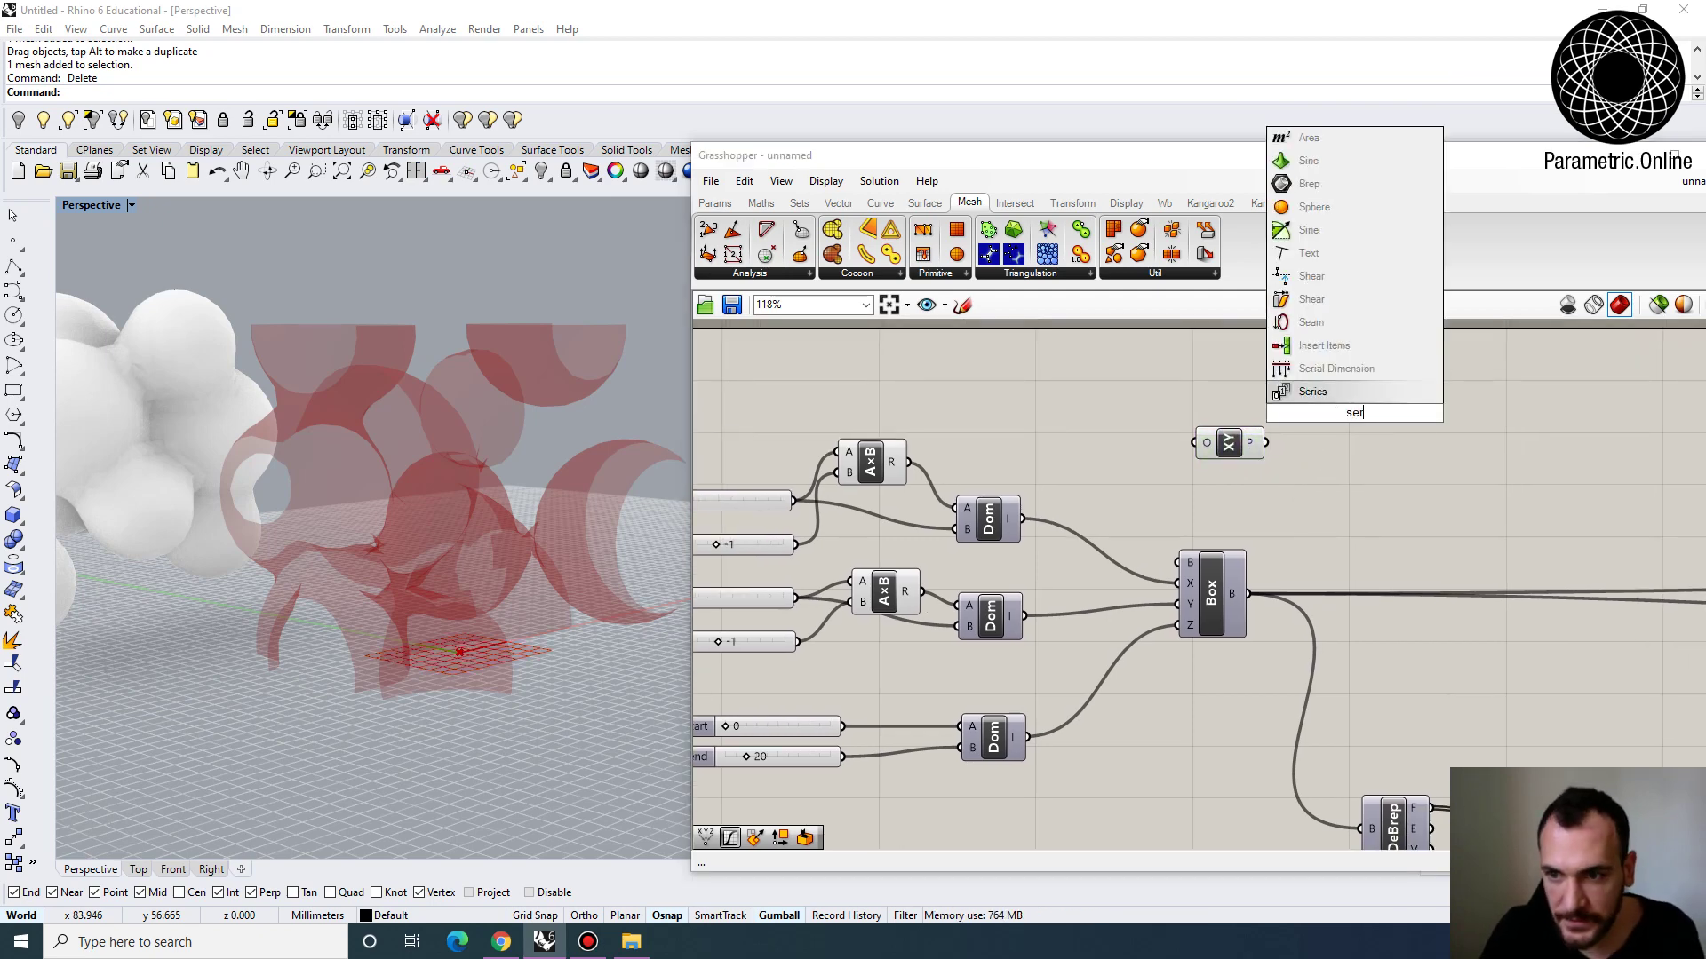
key("Return")
left_click_drag(1228, 441, 1225, 436)
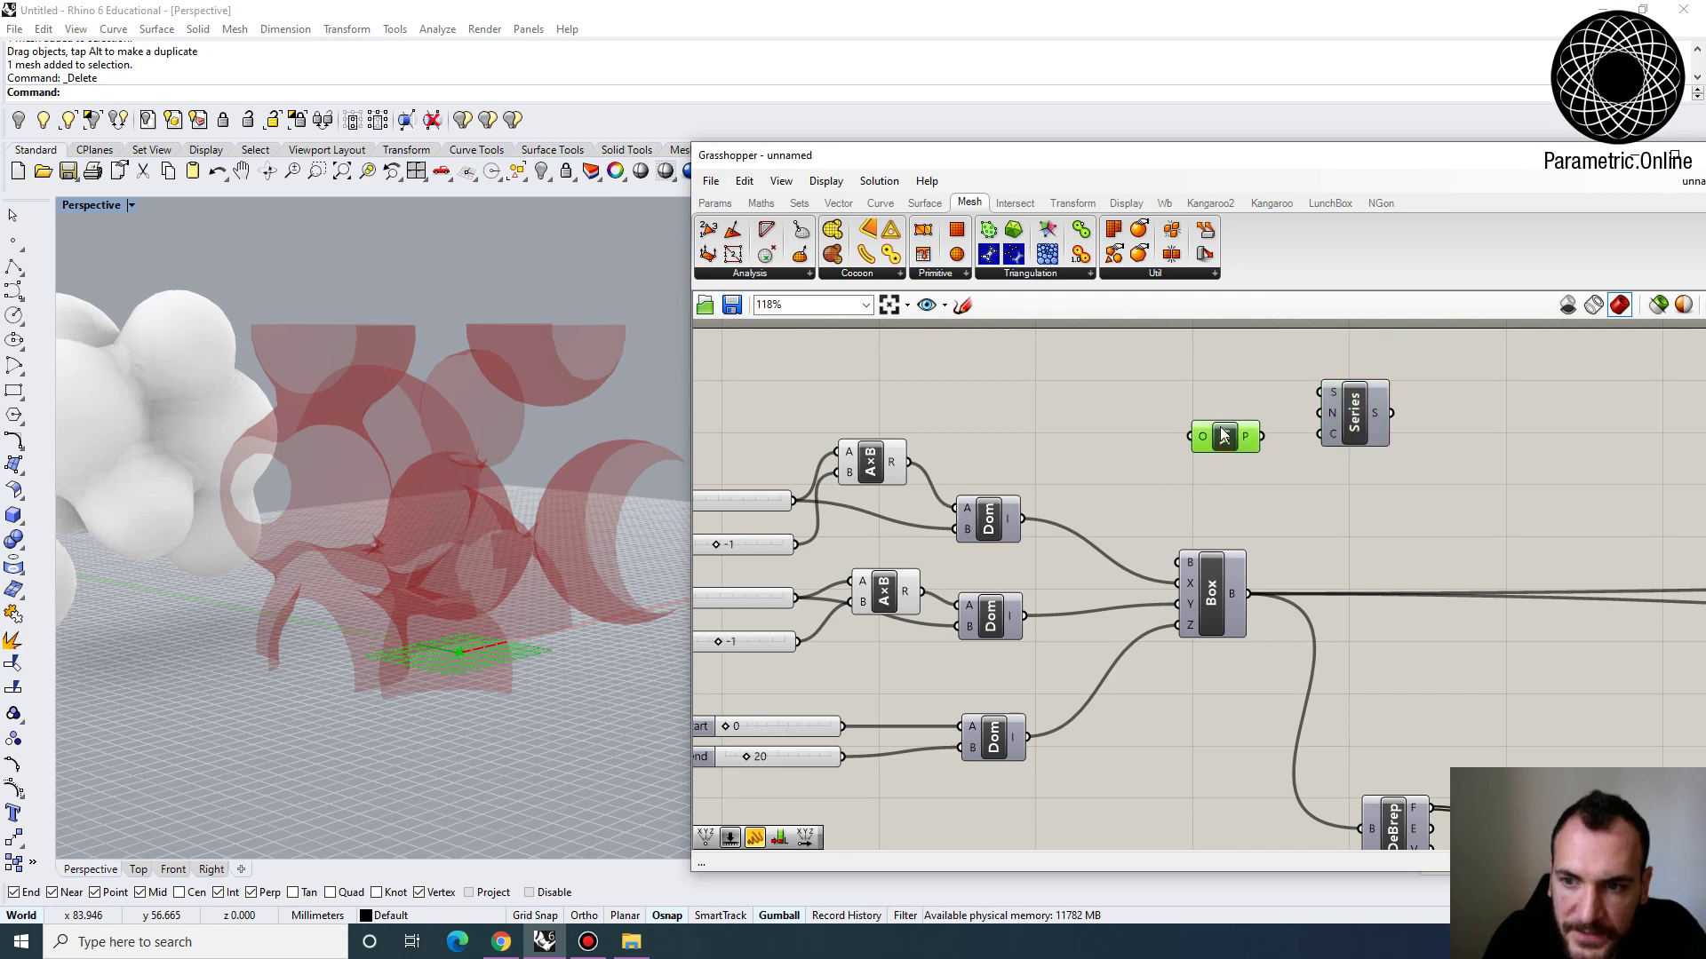
right_click_drag(1350, 437, 1272, 440)
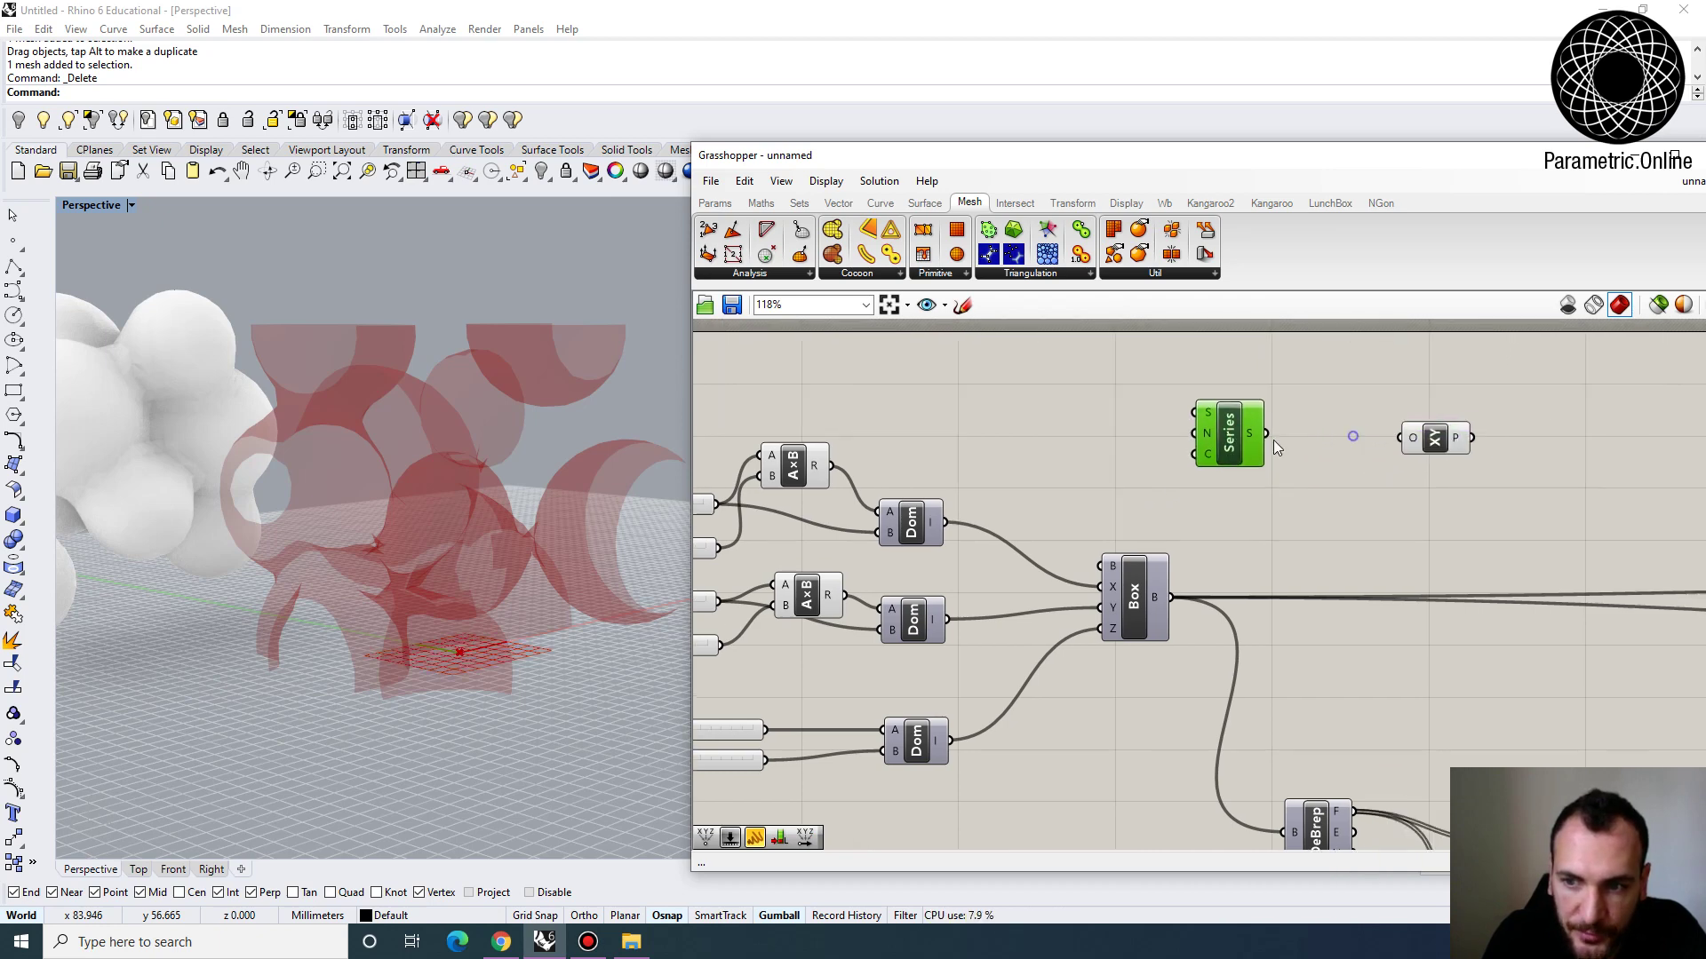
Add a Construct Point component between Series and XY Plane and feed the Series output into its Z input
double_click(1333, 419)
type("xyz")
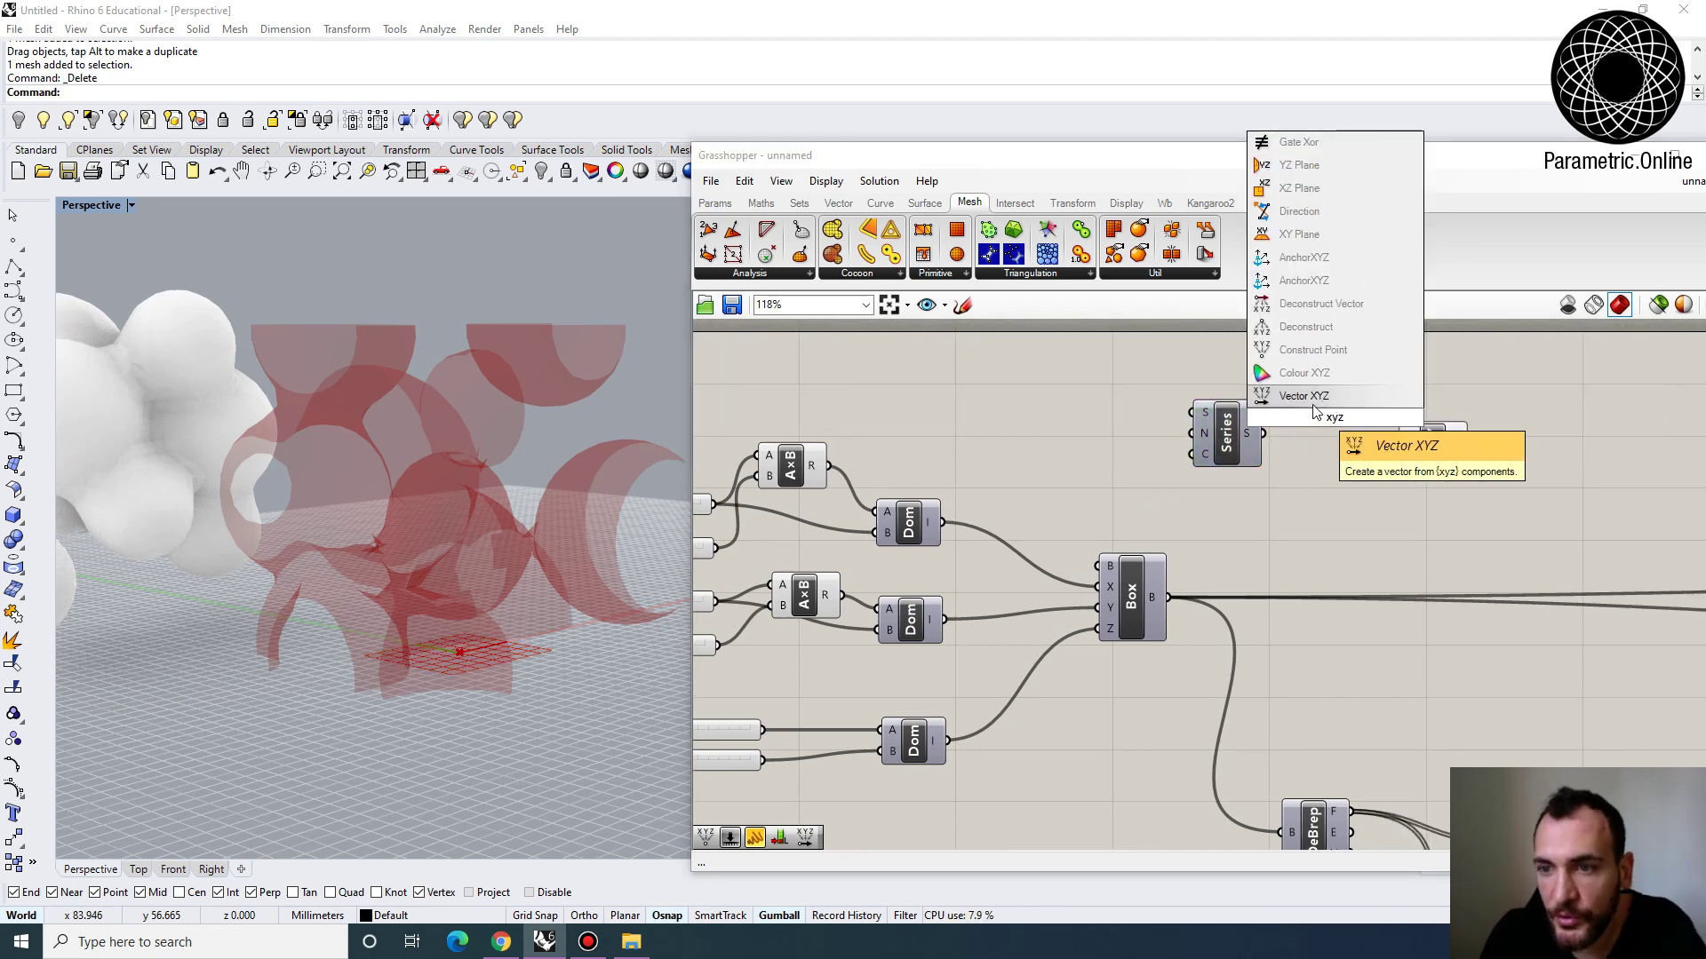
left_click(1312, 350)
left_click_drag(1229, 450, 1196, 448)
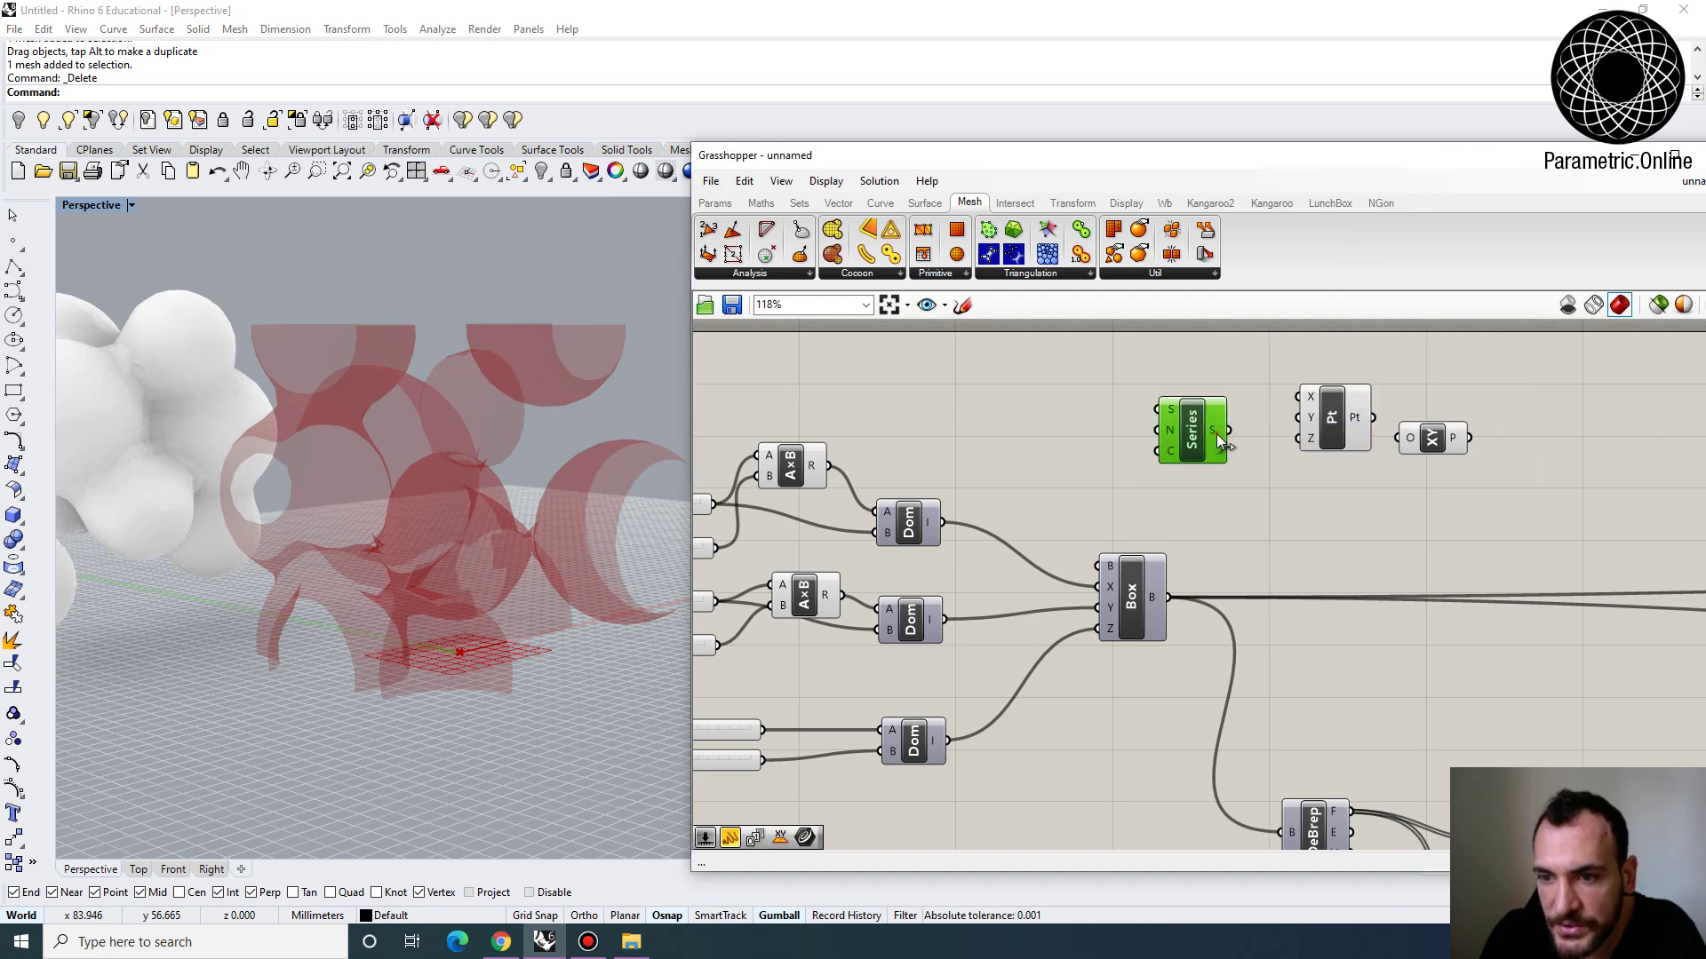
left_click_drag(1344, 427, 1312, 419)
right_click_drag(1084, 418, 1196, 431)
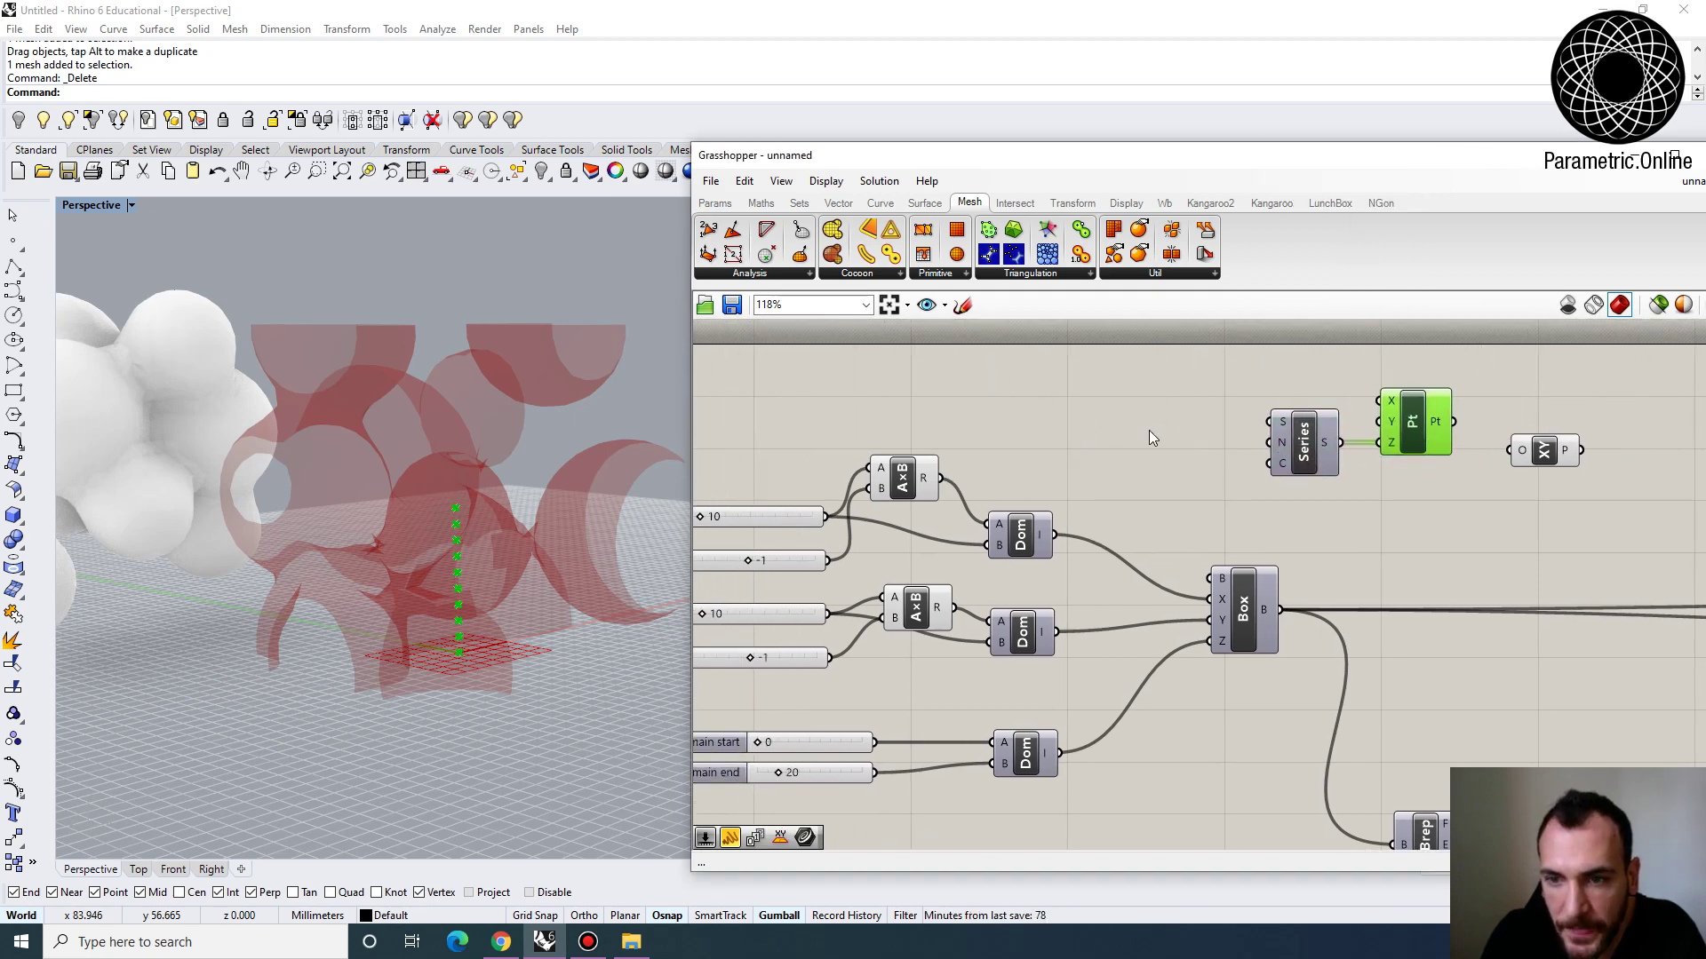
double_click(1136, 427)
double_click(1136, 427)
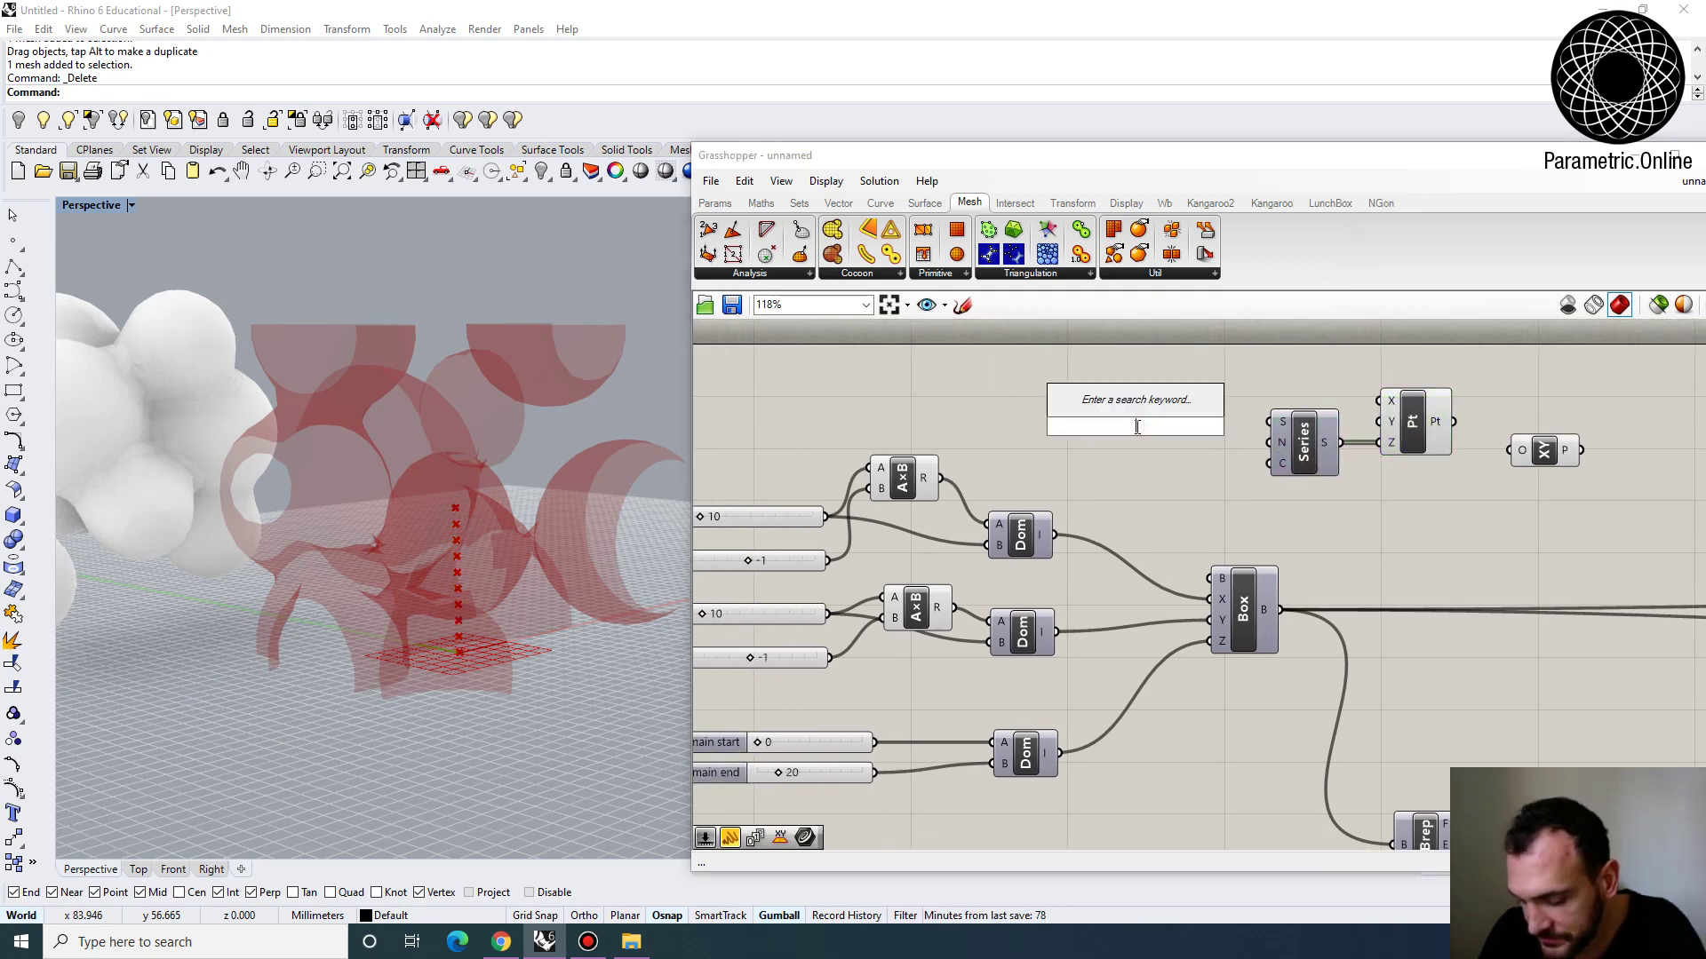
type("4")
key("Return")
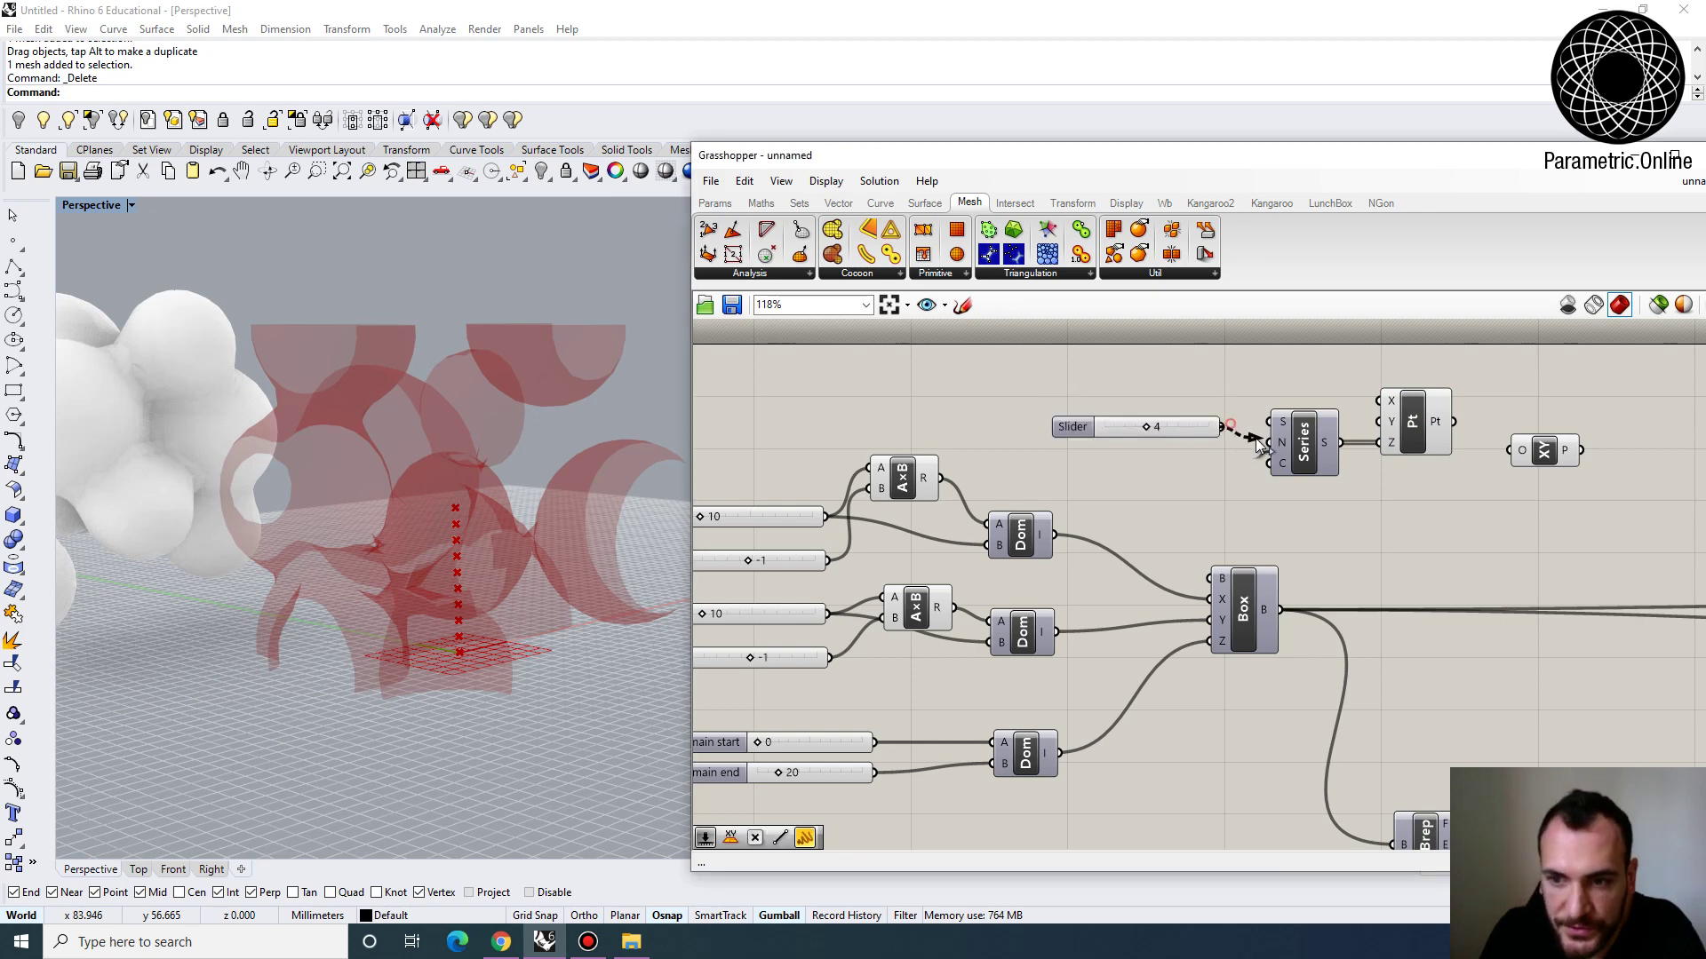
left_click(1177, 426)
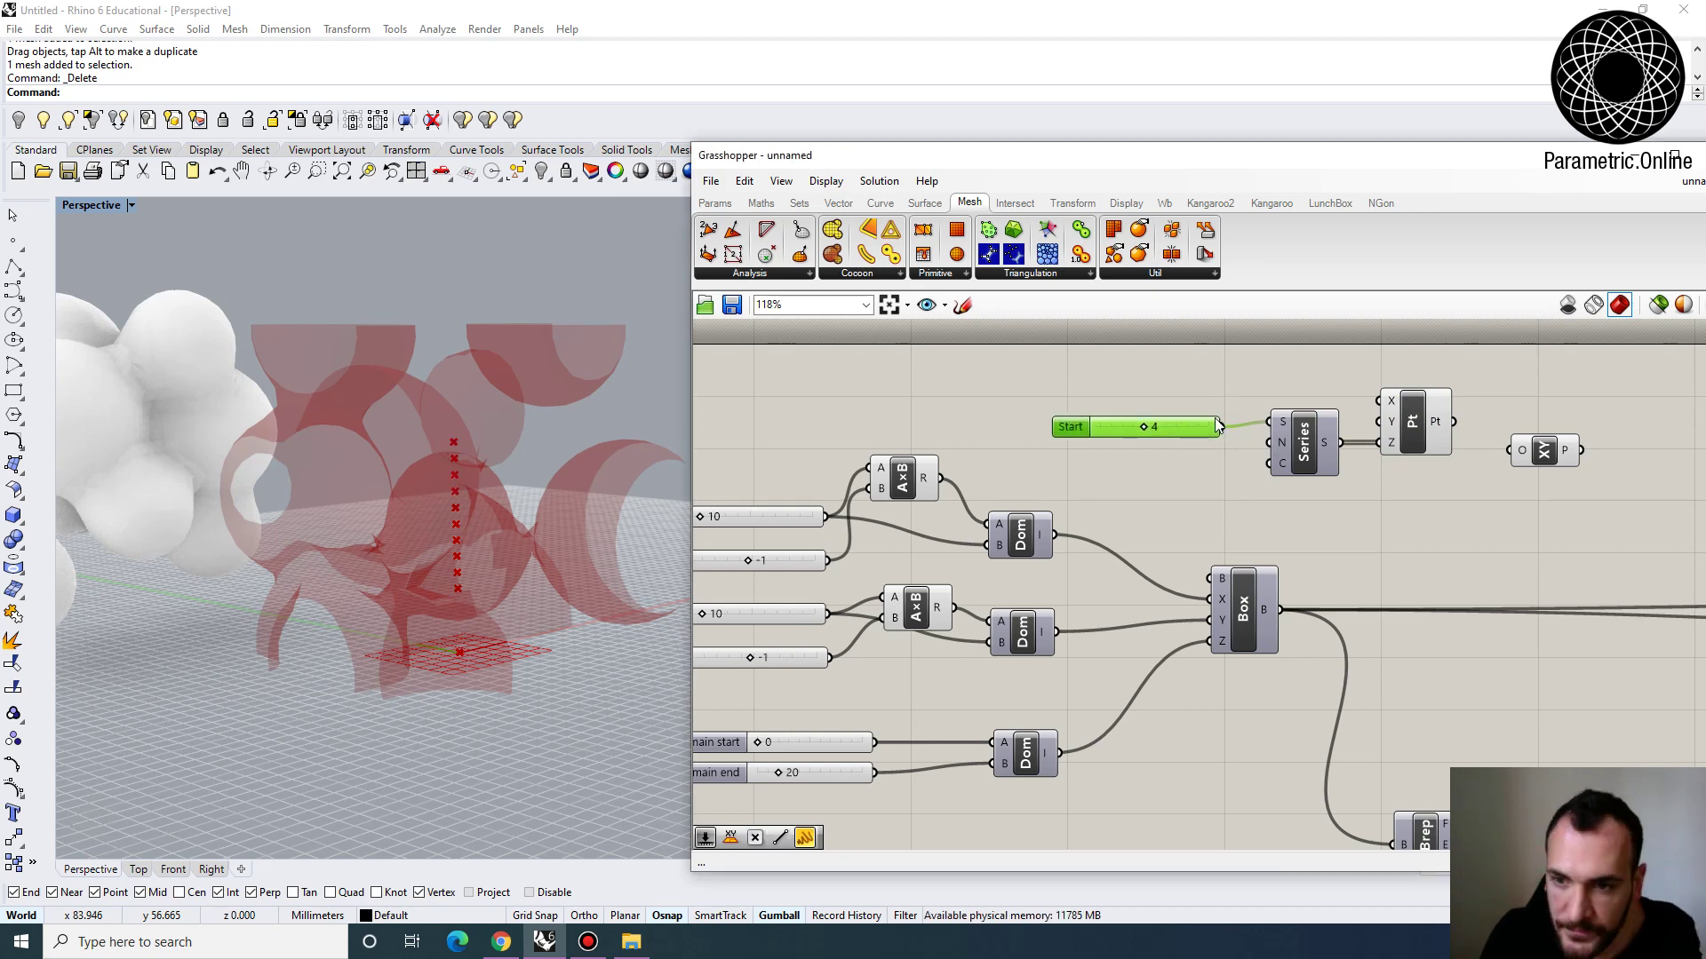
Add a number slider with value 4 and connect it to the Series component's Step input
double_click(1132, 415)
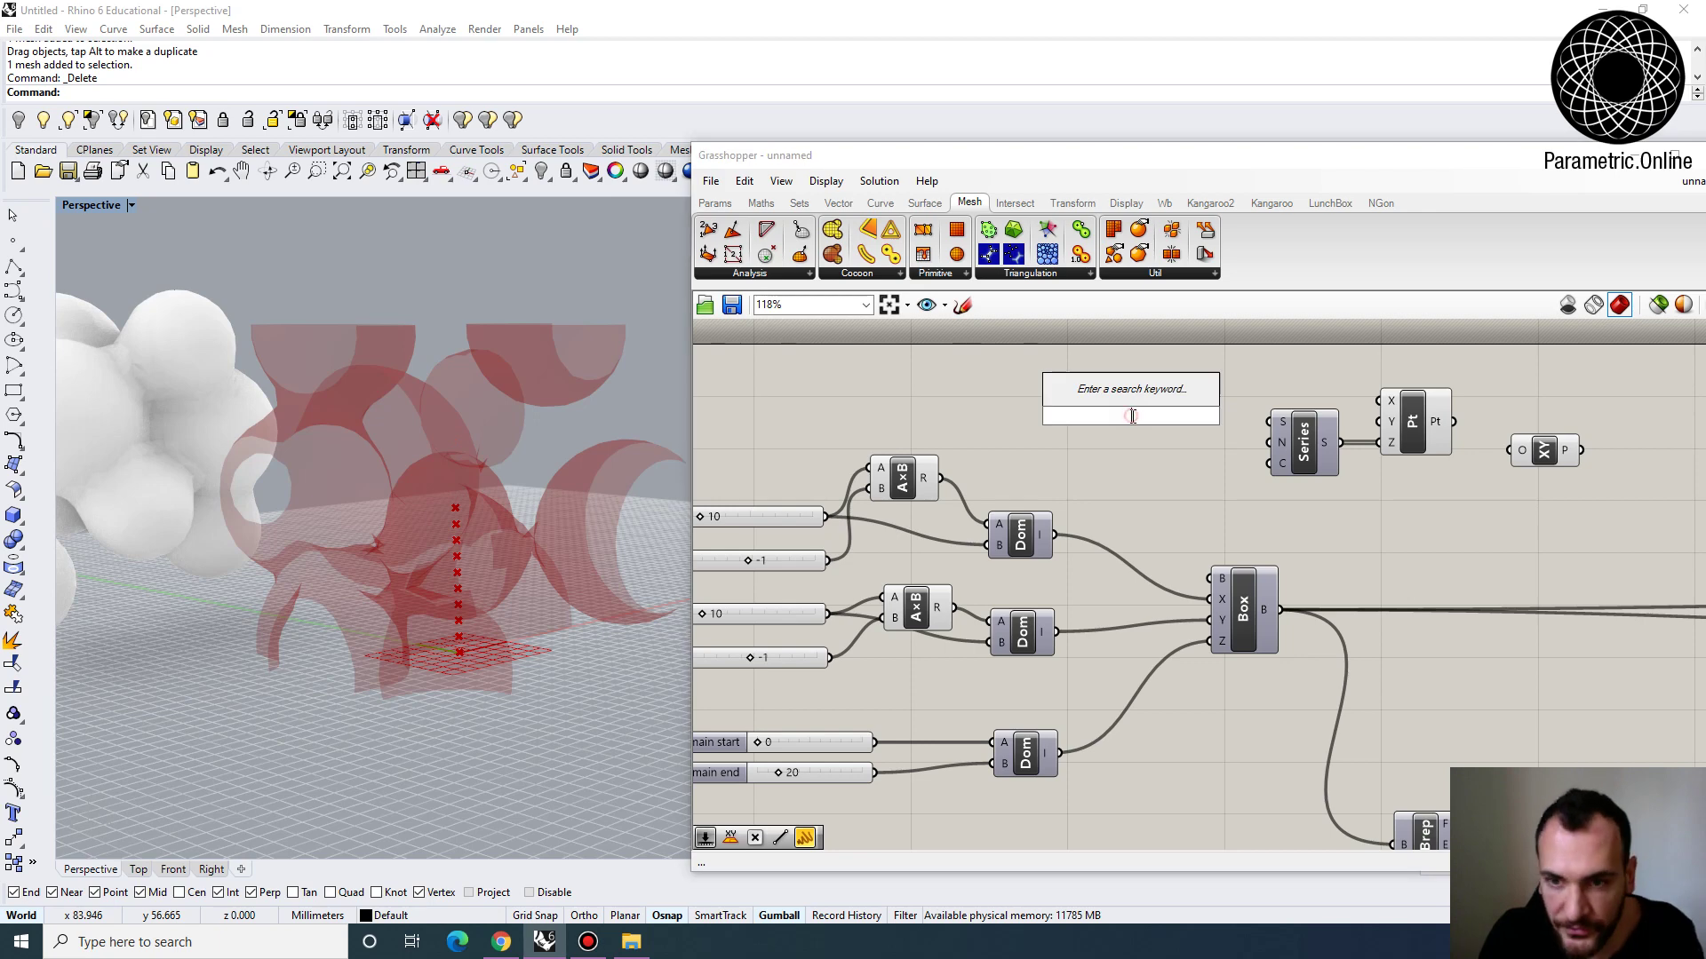
type("4")
key("Return")
left_click_drag(1186, 418, 1160, 412)
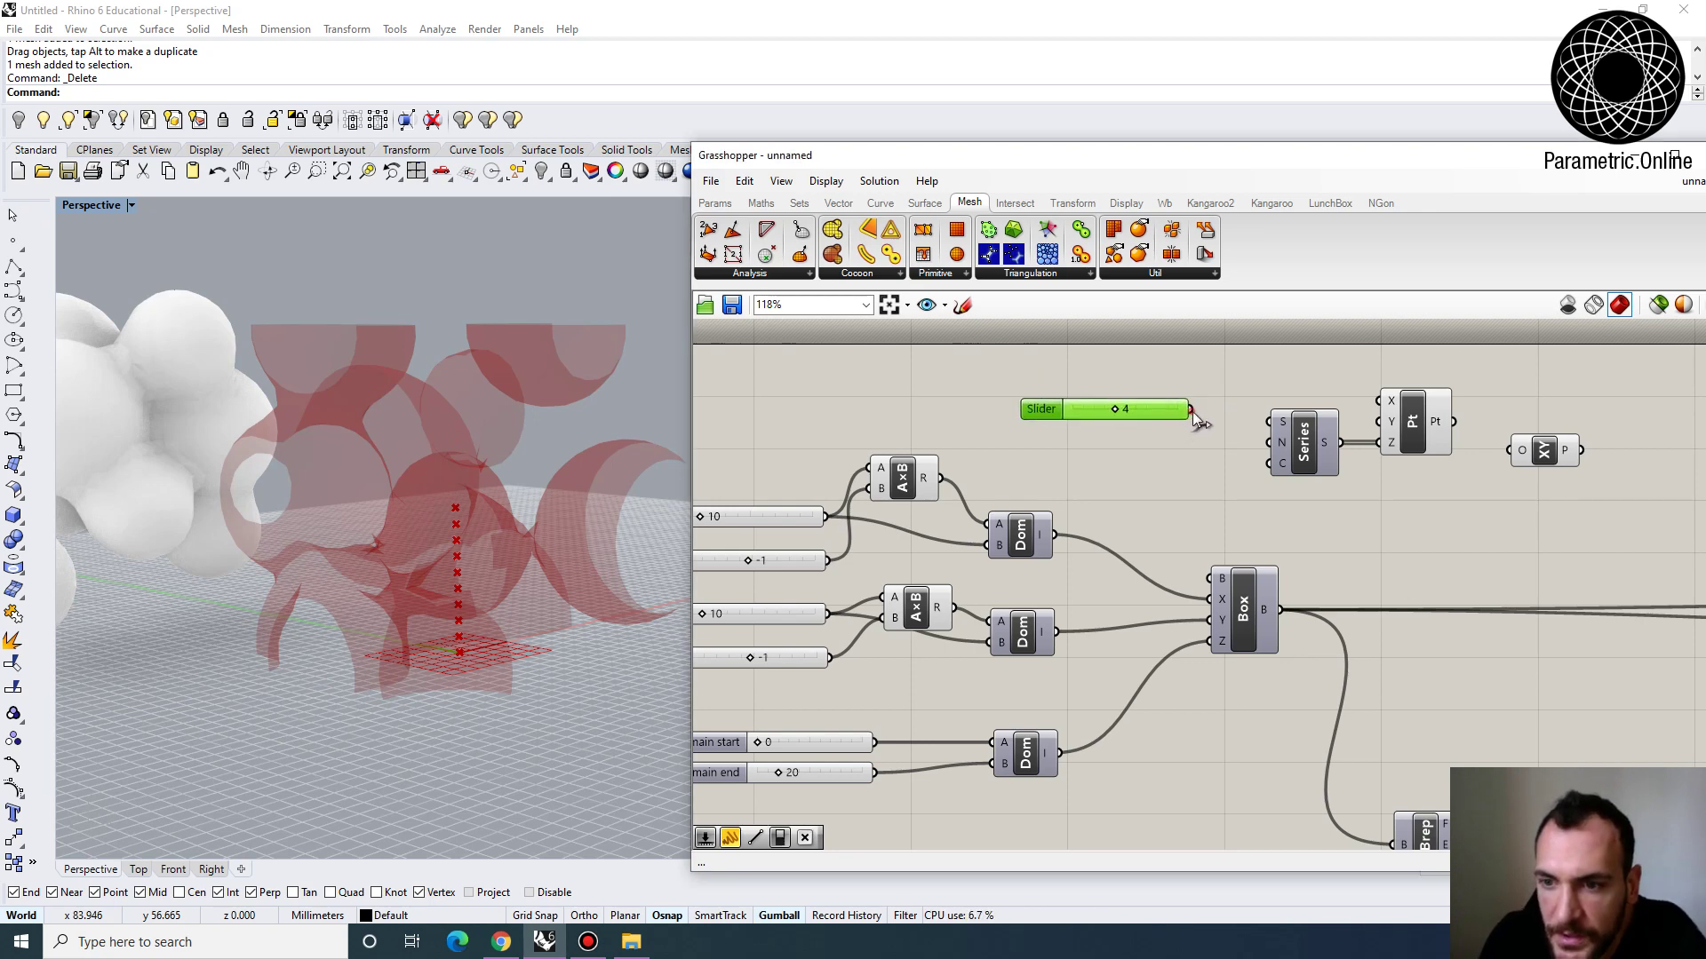
left_click_drag(1302, 458, 1285, 438)
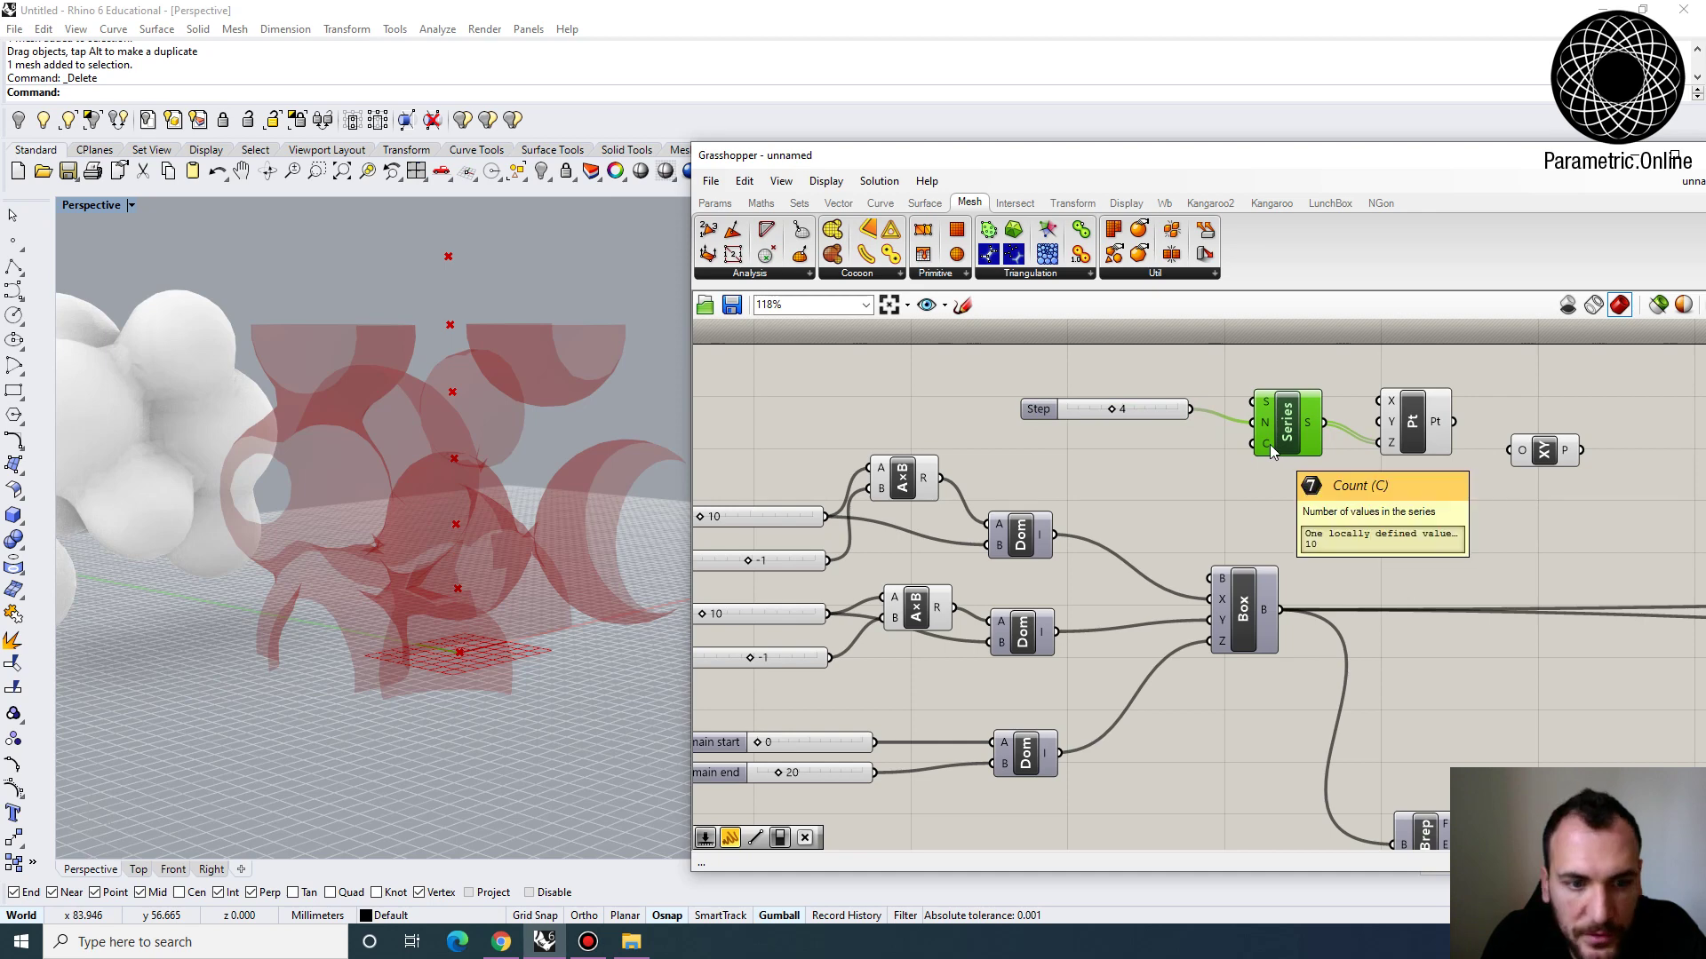
Add a Division component that divides the Domain end slider by the step slider and feed its result into the Series Count
right_click_drag(1098, 470, 1146, 455)
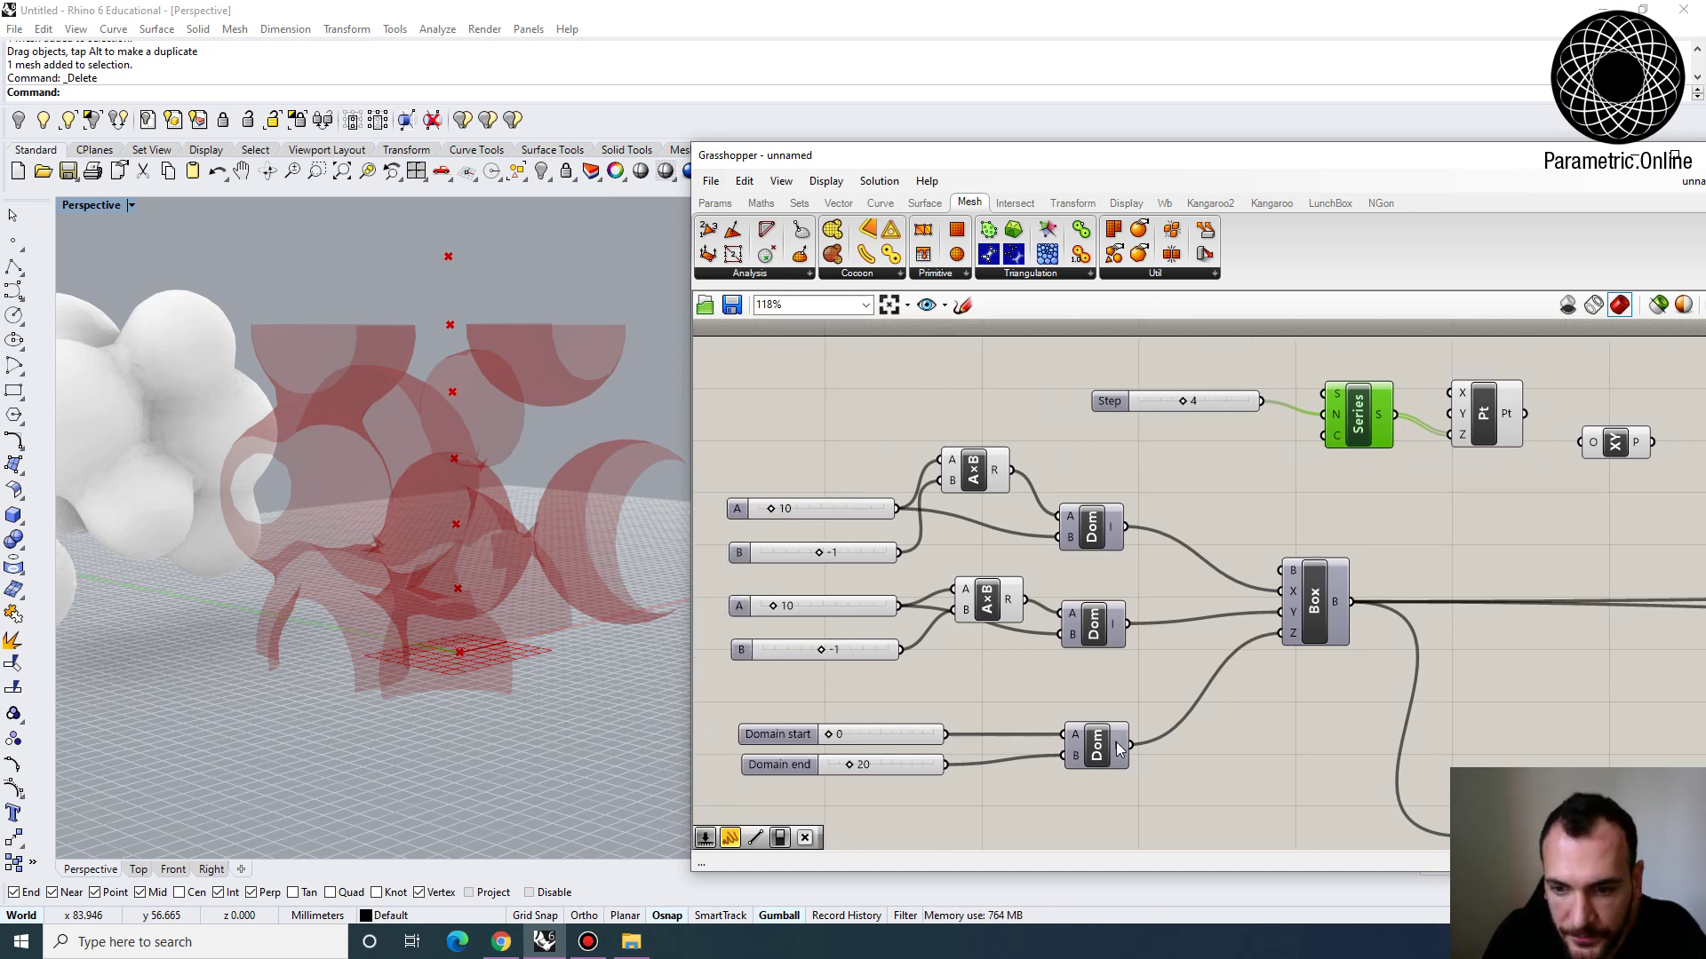
double_click(1197, 526)
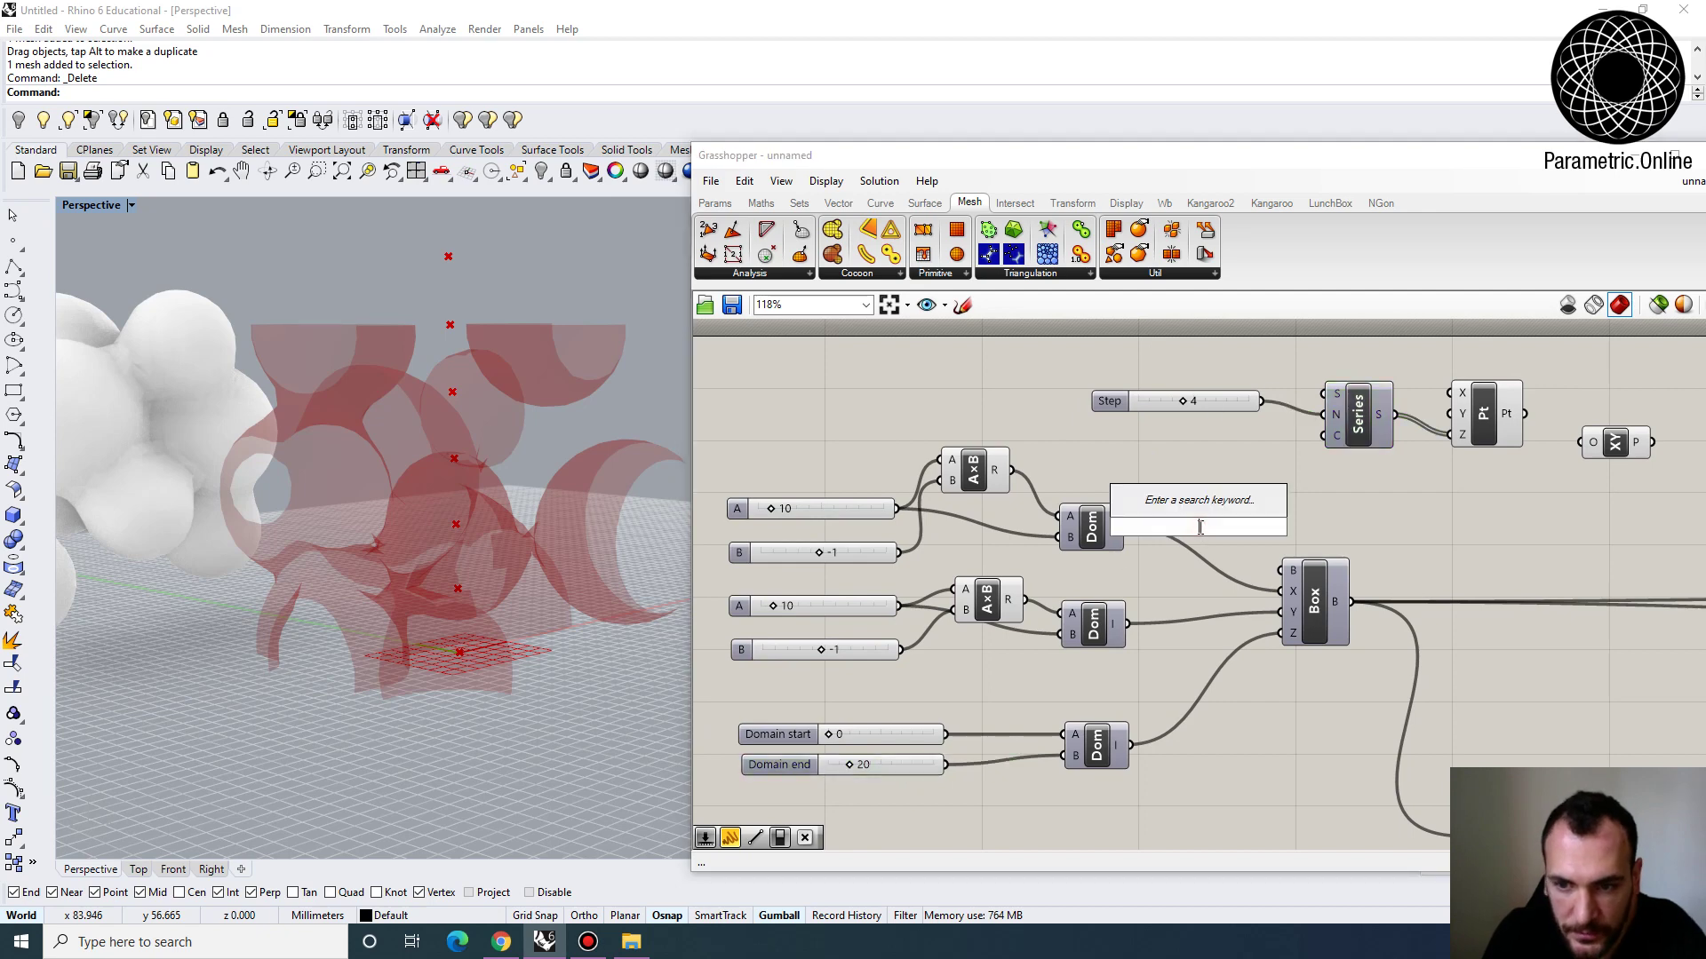
type("divi")
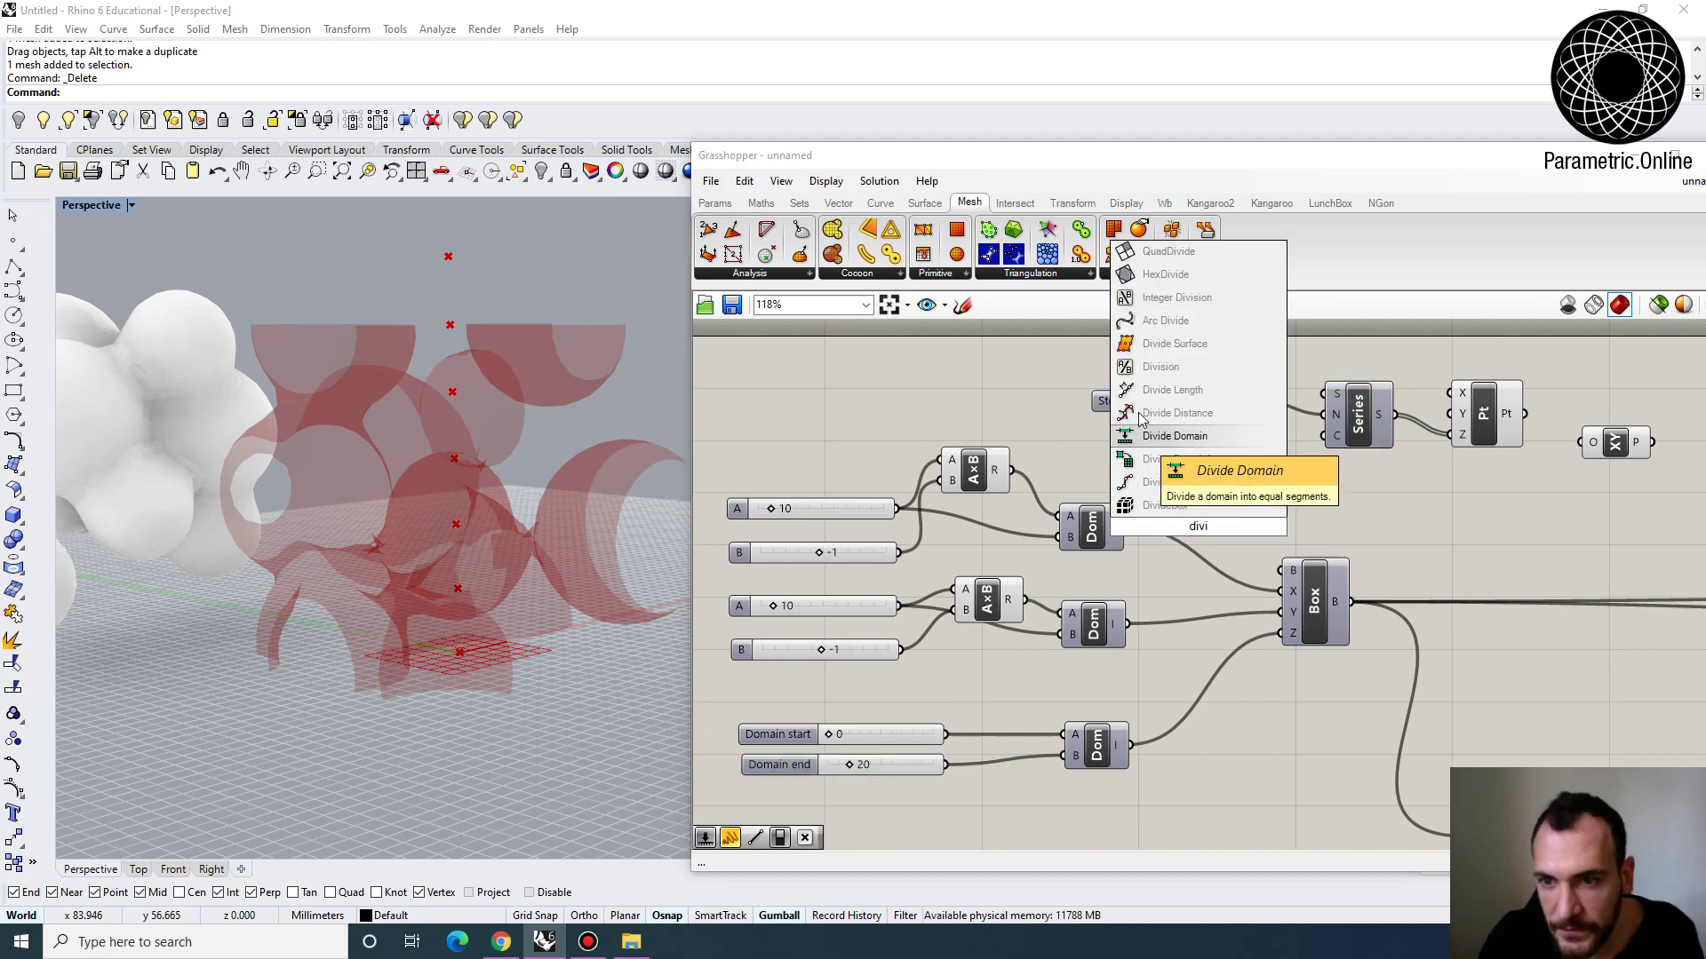
left_click(1160, 366)
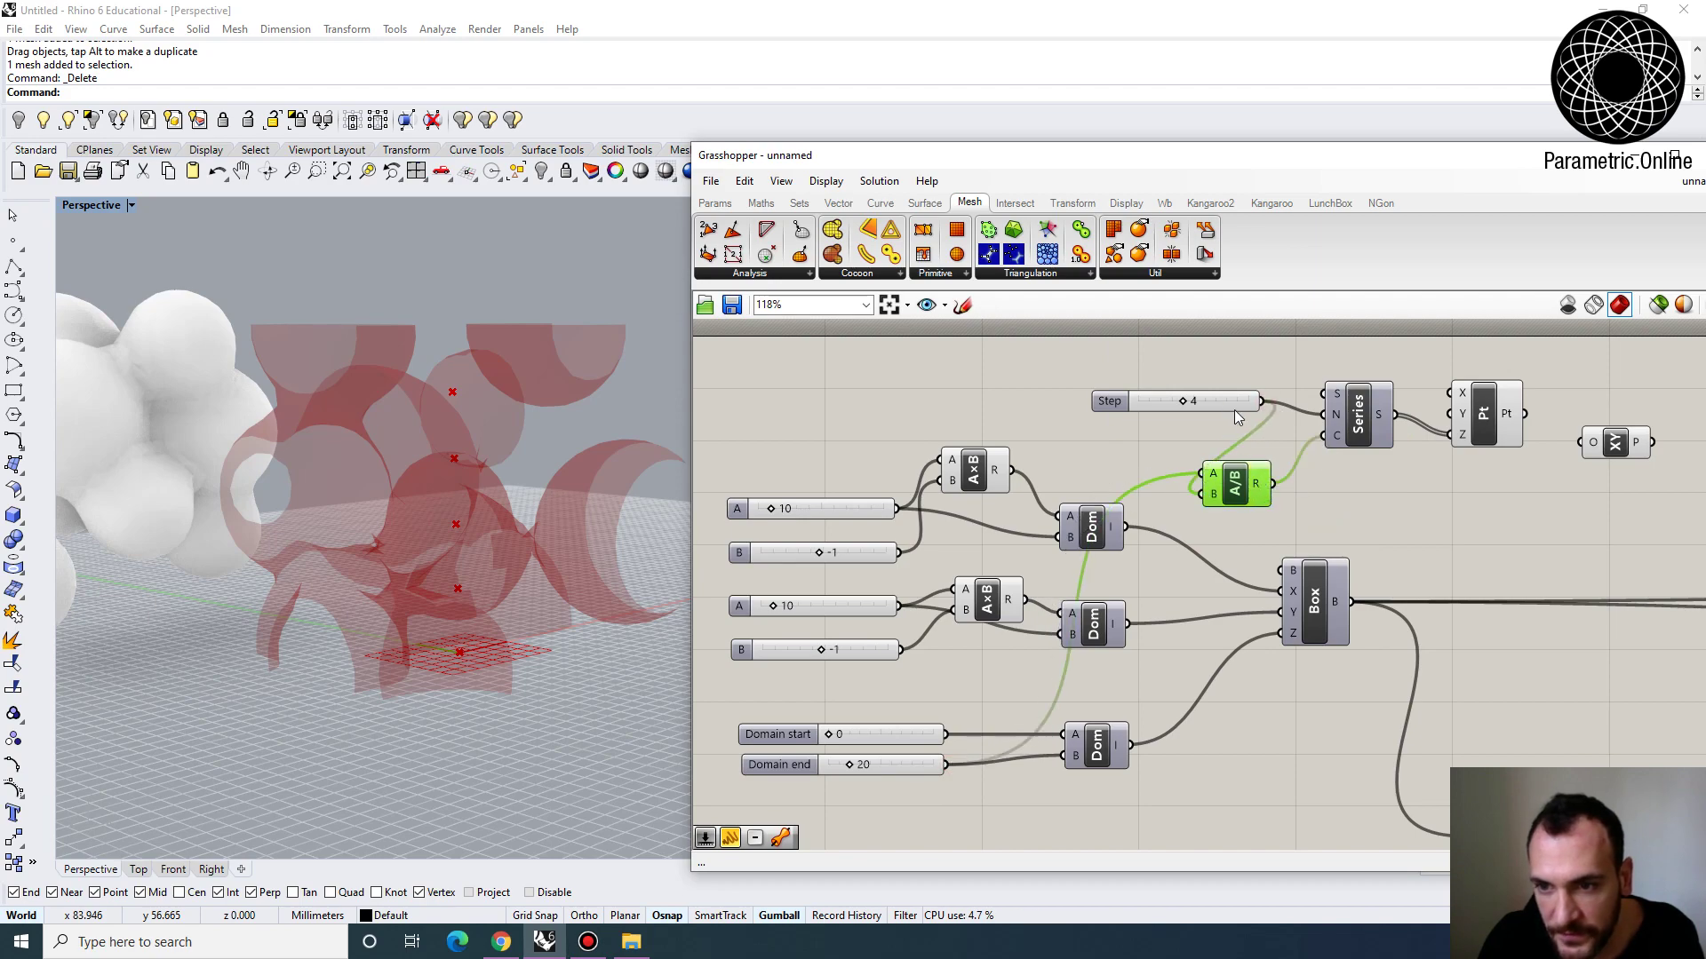
left_click_drag(1228, 398, 1145, 392)
right_click_drag(1554, 413, 1284, 411)
left_click(1220, 419)
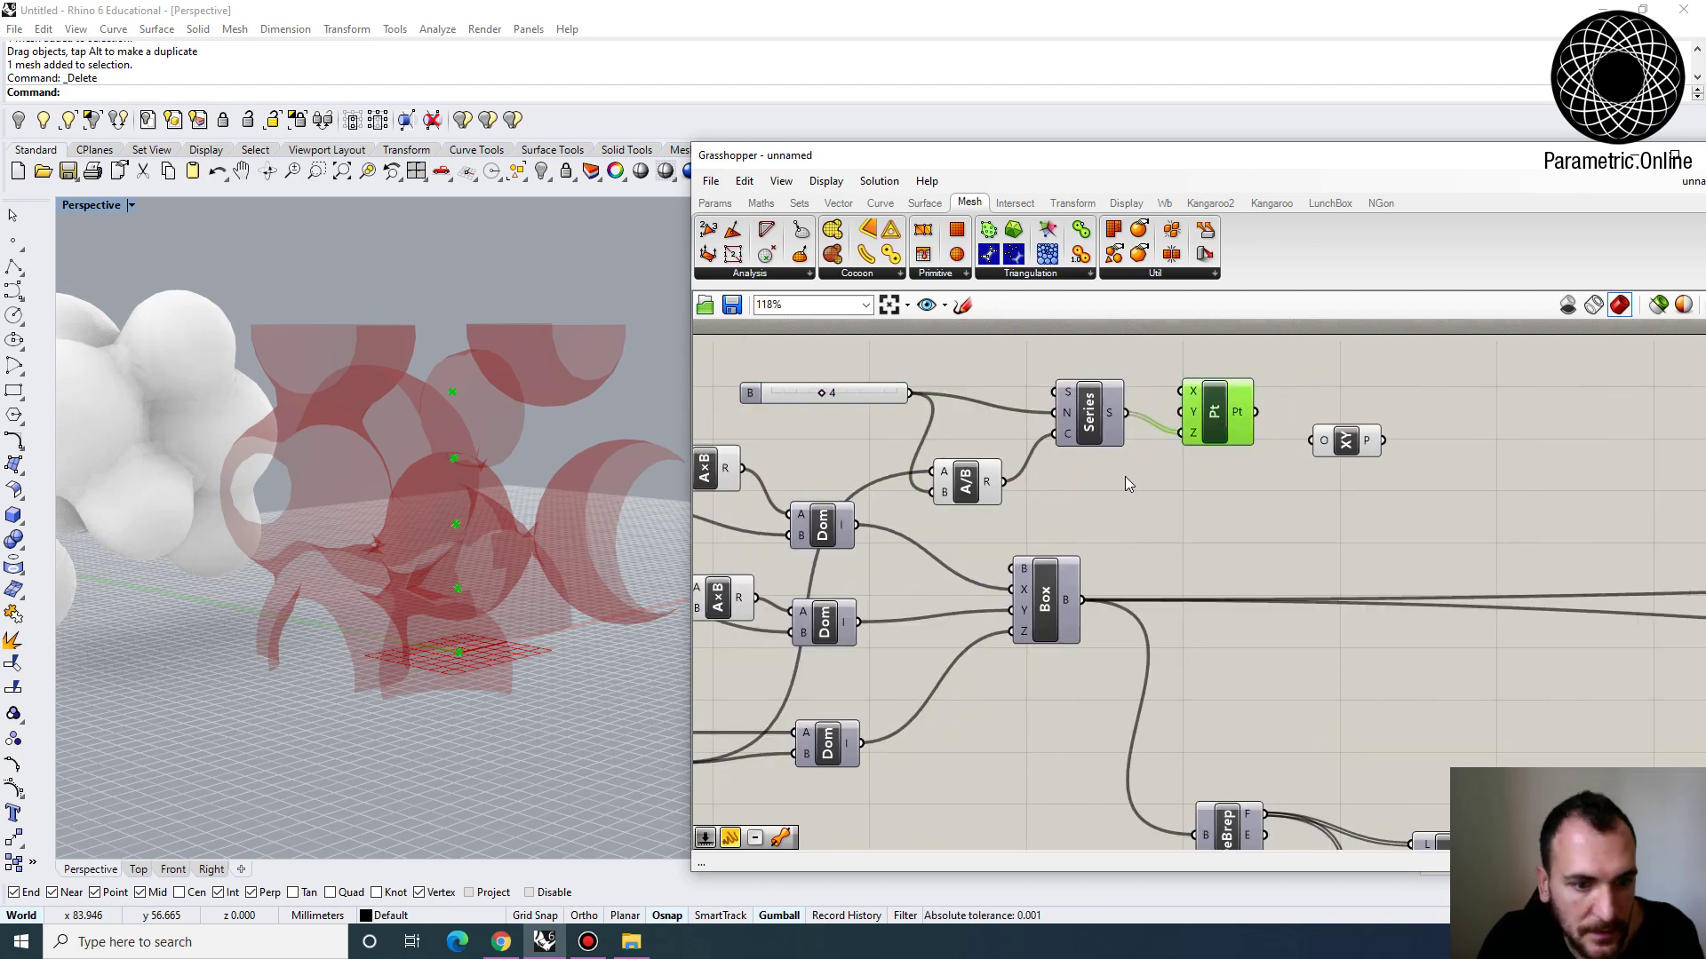
mouse_move(480, 613)
right_mouse_down()
mouse_move(373, 659)
mouse_move(408, 659)
mouse_move(465, 613)
right_mouse_up()
right_click_drag(929, 385, 1213, 413)
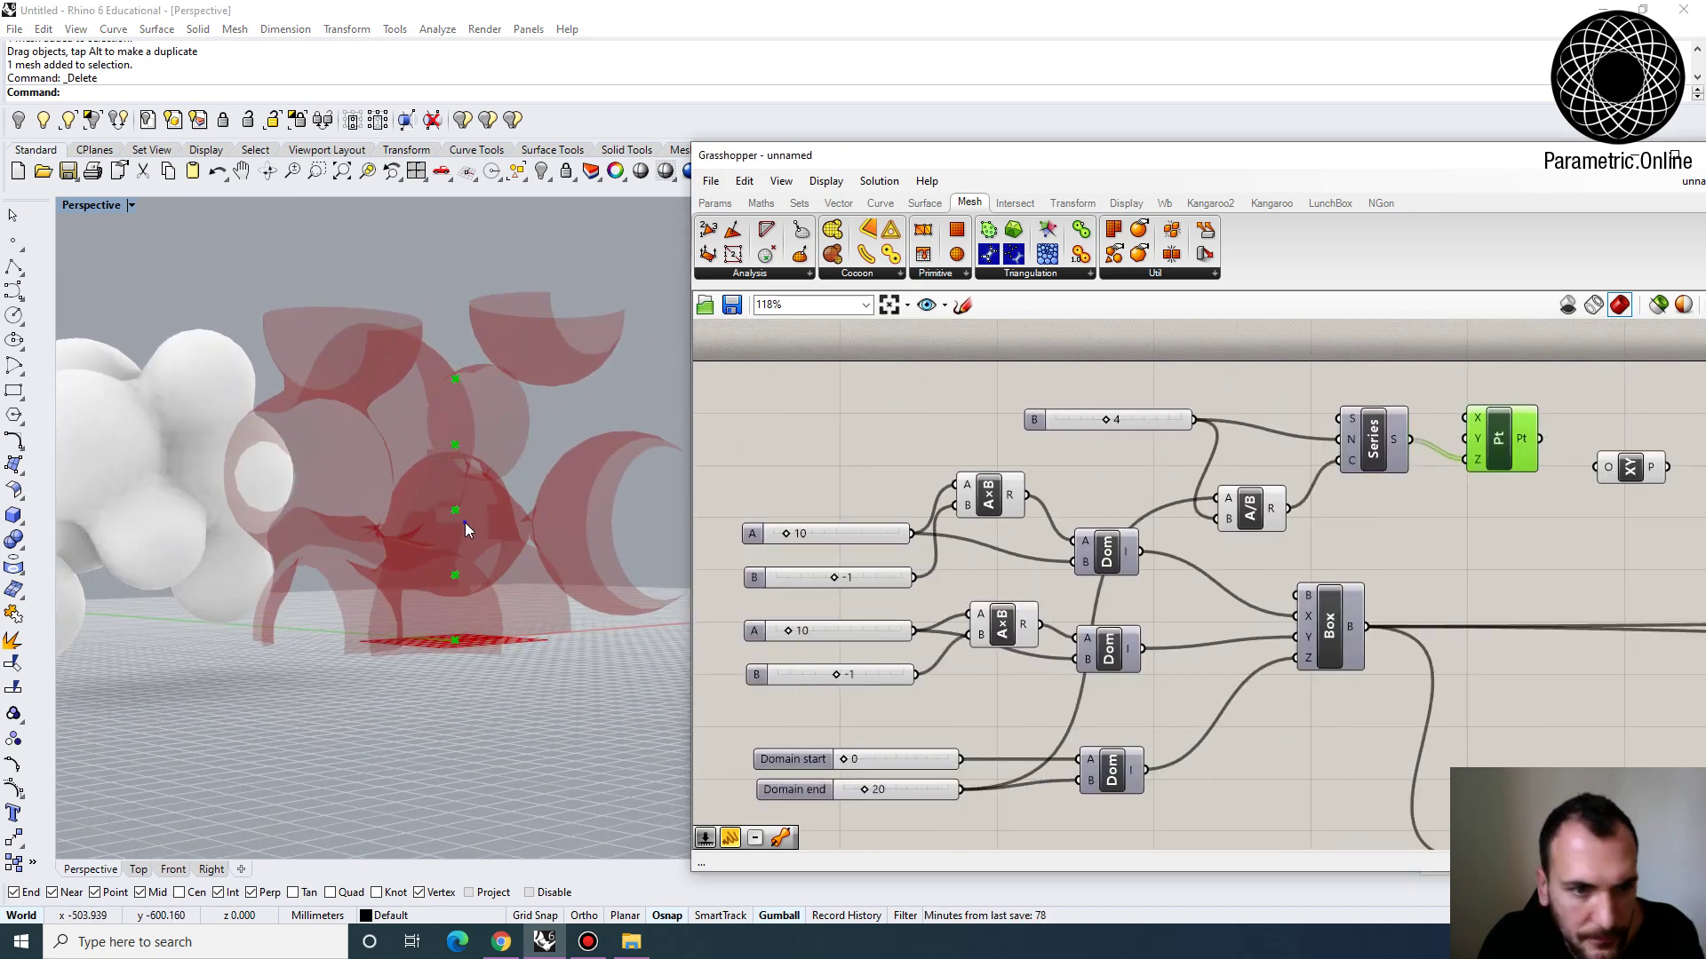
right_click_drag(466, 528, 459, 341)
Make room around the step slider and Division component, and add an Addition component after Division
right_click_drag(1197, 406, 1048, 413)
left_click_drag(1184, 376, 1517, 516)
left_click_drag(1220, 433, 1382, 401)
left_click(1108, 508)
left_click_drag(1130, 475, 1133, 470)
left_click(1244, 532)
type("a")
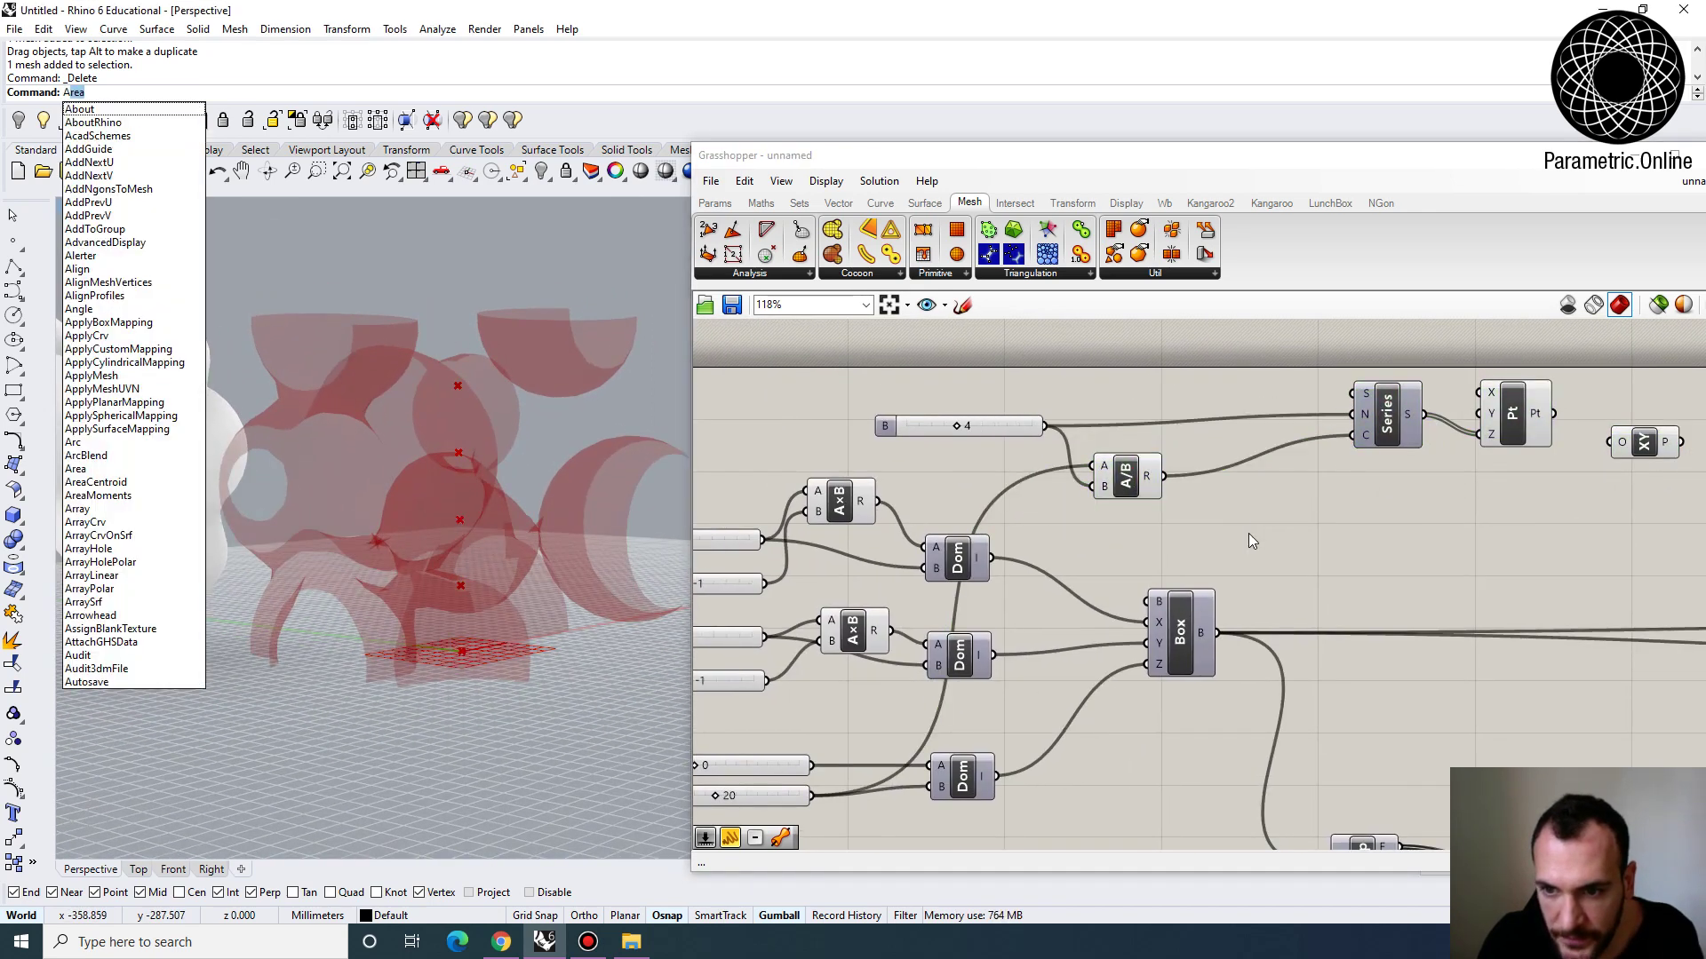
double_click(1225, 512)
type("add")
left_click(1221, 494)
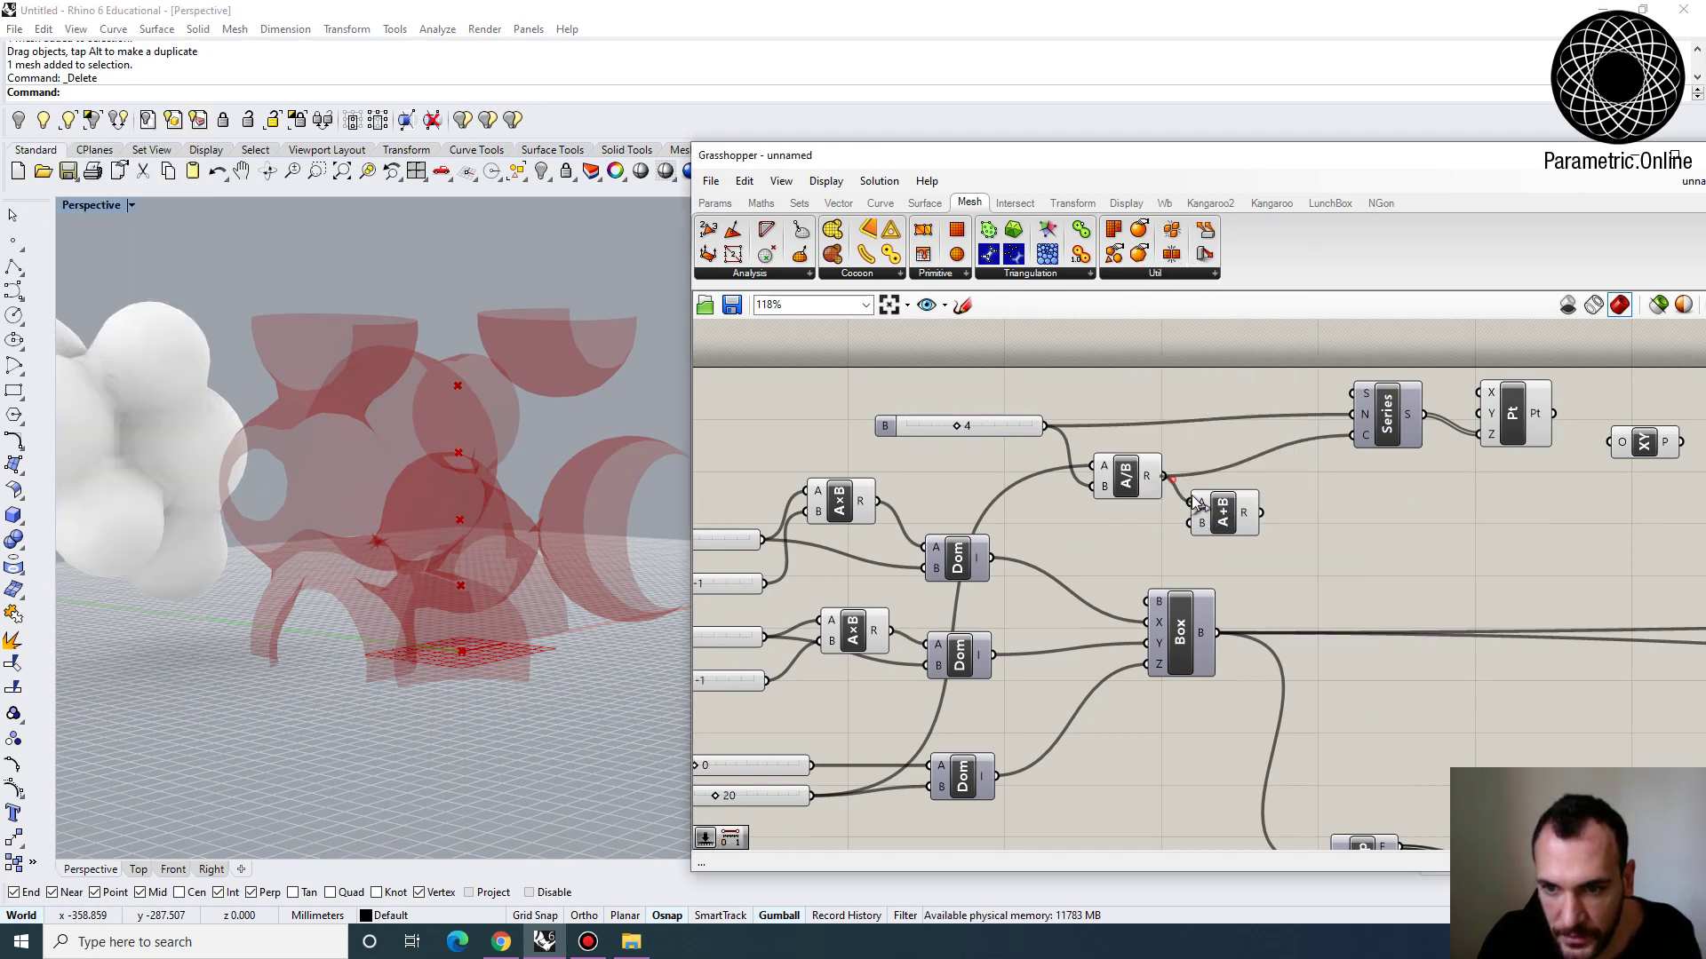
Add a slider of 1 to the Division result through the Addition component and feed the sum into the Series Count
left_click_drag(1198, 503, 1190, 503)
double_click(1090, 534)
type("1")
key("Return")
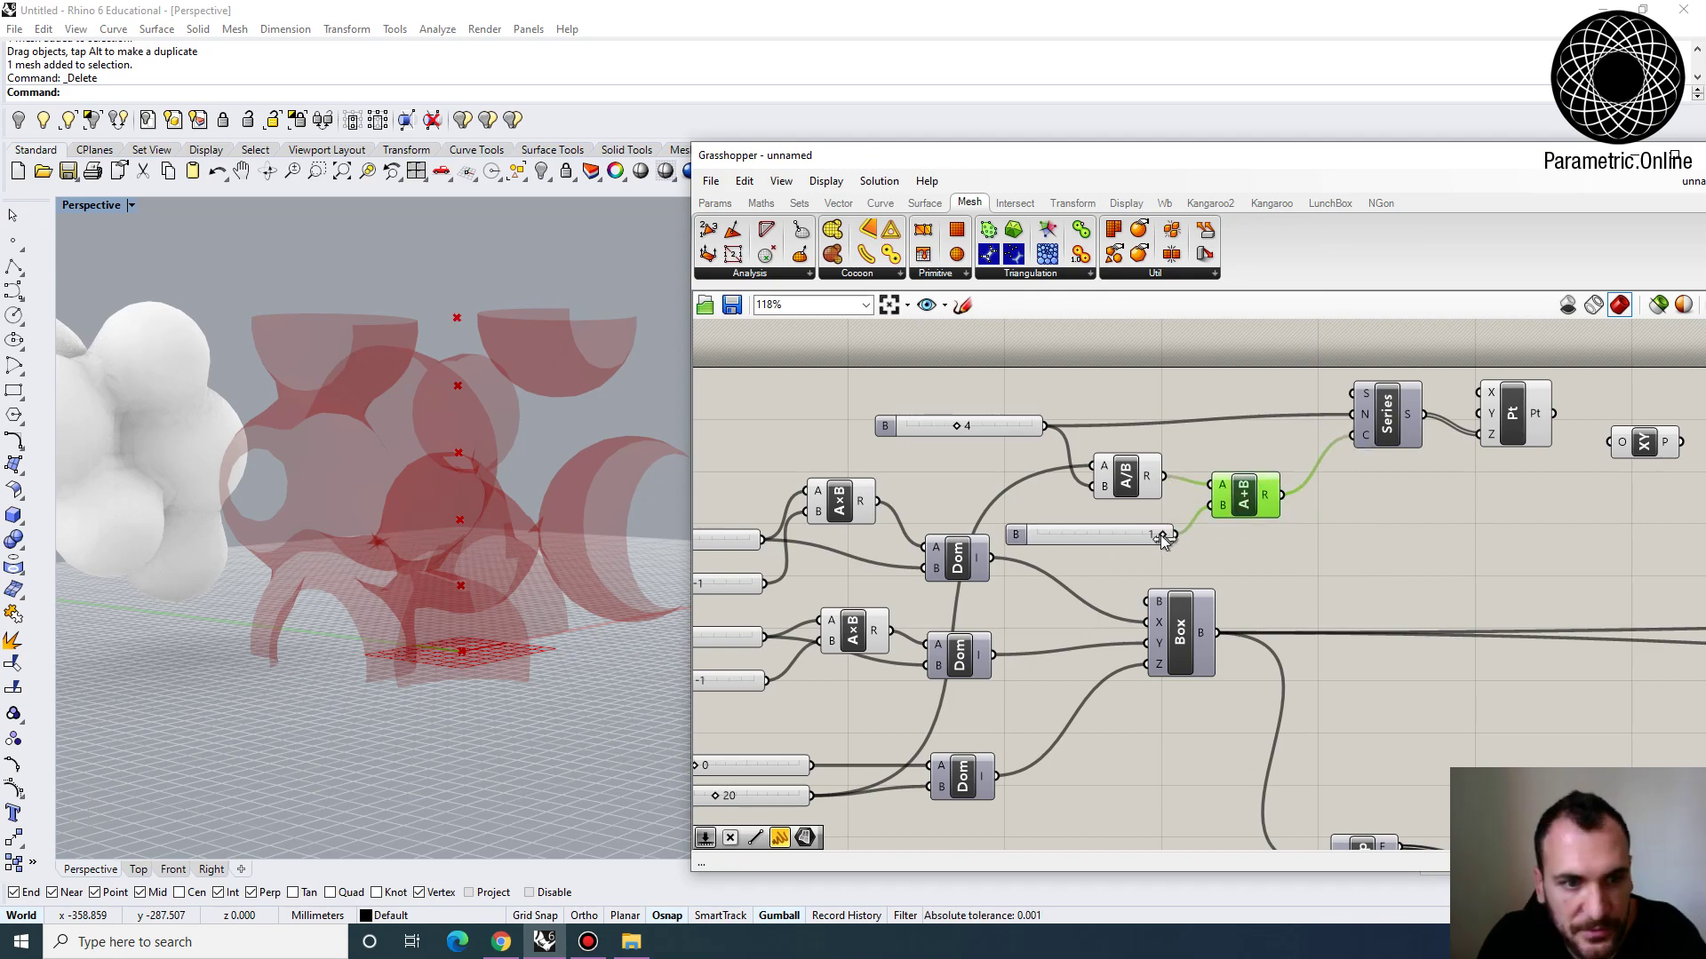
right_click_drag(1276, 482, 1143, 460)
right_click_drag(483, 478, 430, 461)
Connect the Construct Point output to the XY Plane's origin and place the two components close together
right_click_drag(1191, 421, 877, 439)
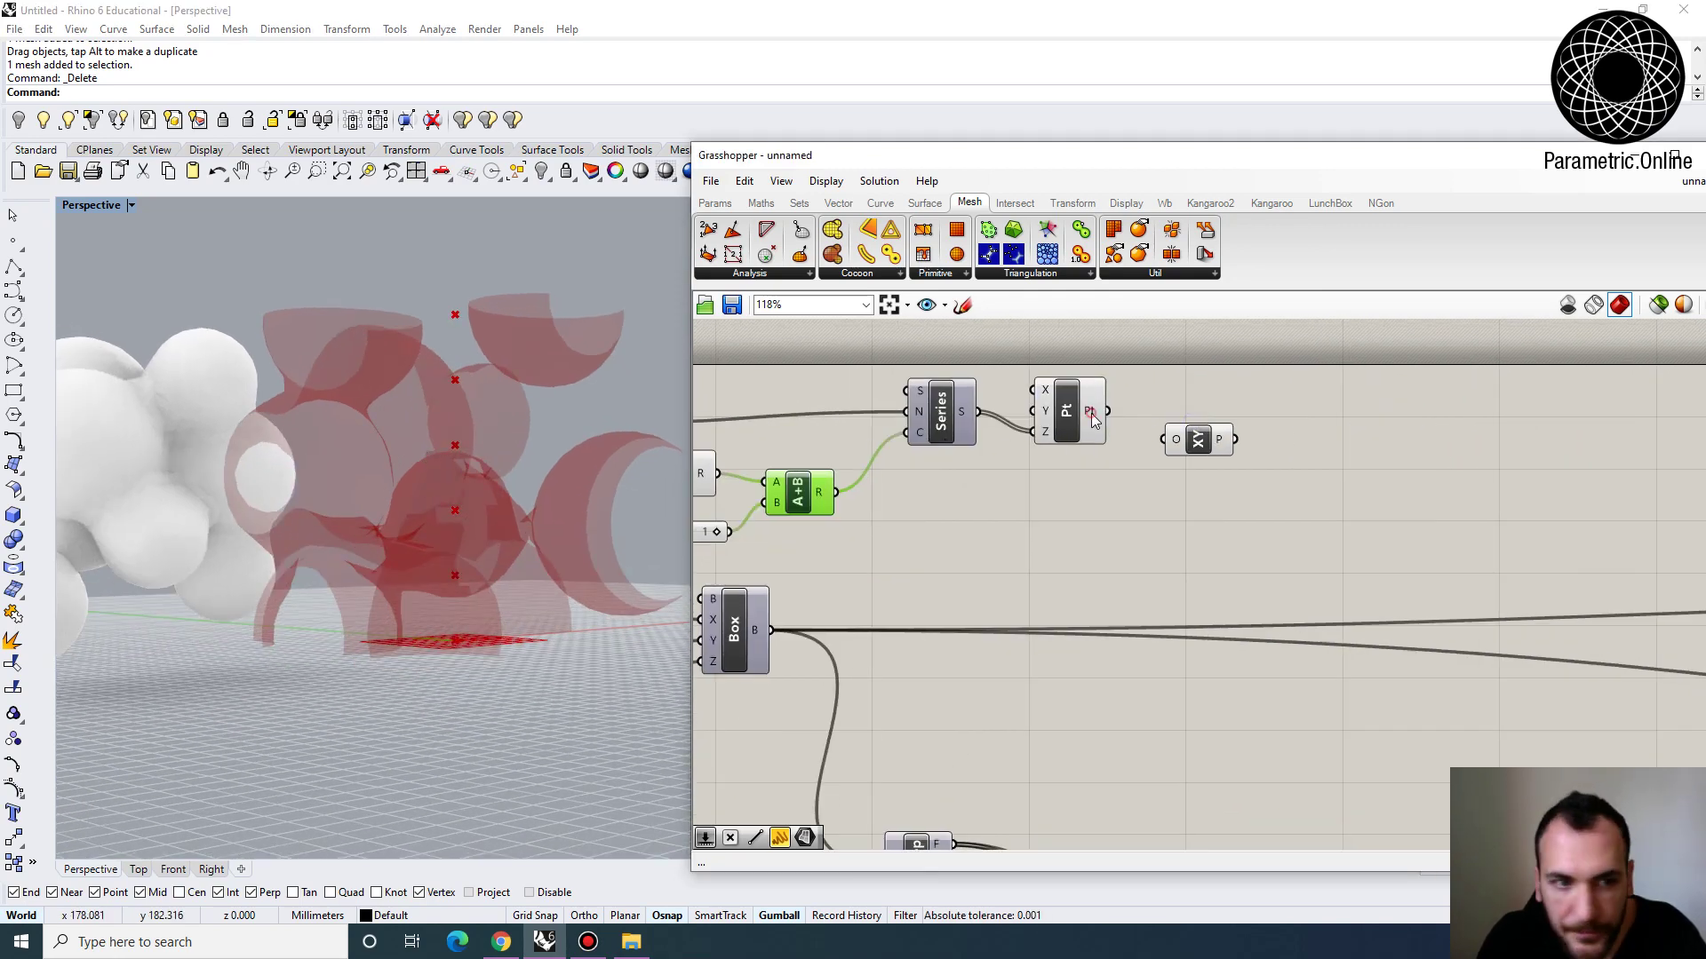
left_click_drag(1163, 441, 1165, 441)
left_click_drag(1182, 442, 1056, 440)
scroll(1056, 441, "down", 3)
left_click_drag(1159, 493, 858, 373)
left_click_drag(1000, 420, 1080, 408)
left_click(1092, 351)
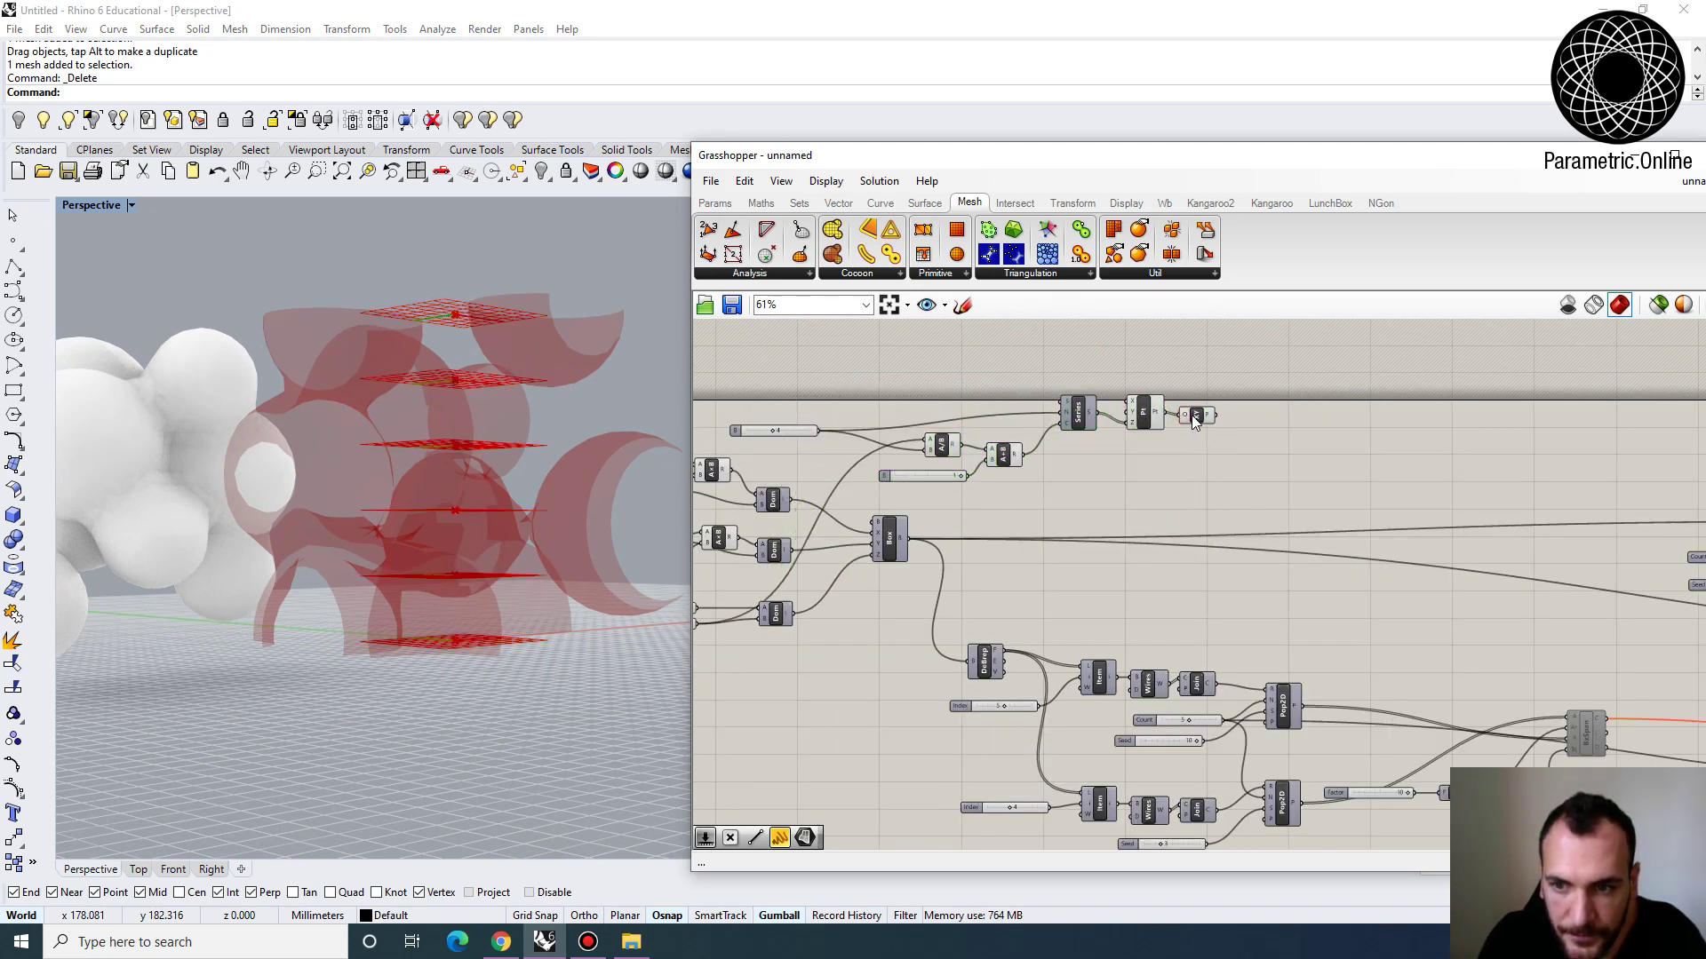
Move the XY Plane component across the canvas to just above the Cocoon and Mesh Split components
left_click_drag(1193, 414, 1351, 482)
scroll(1175, 482, "down", 6)
scroll(1436, 486, "up", 6)
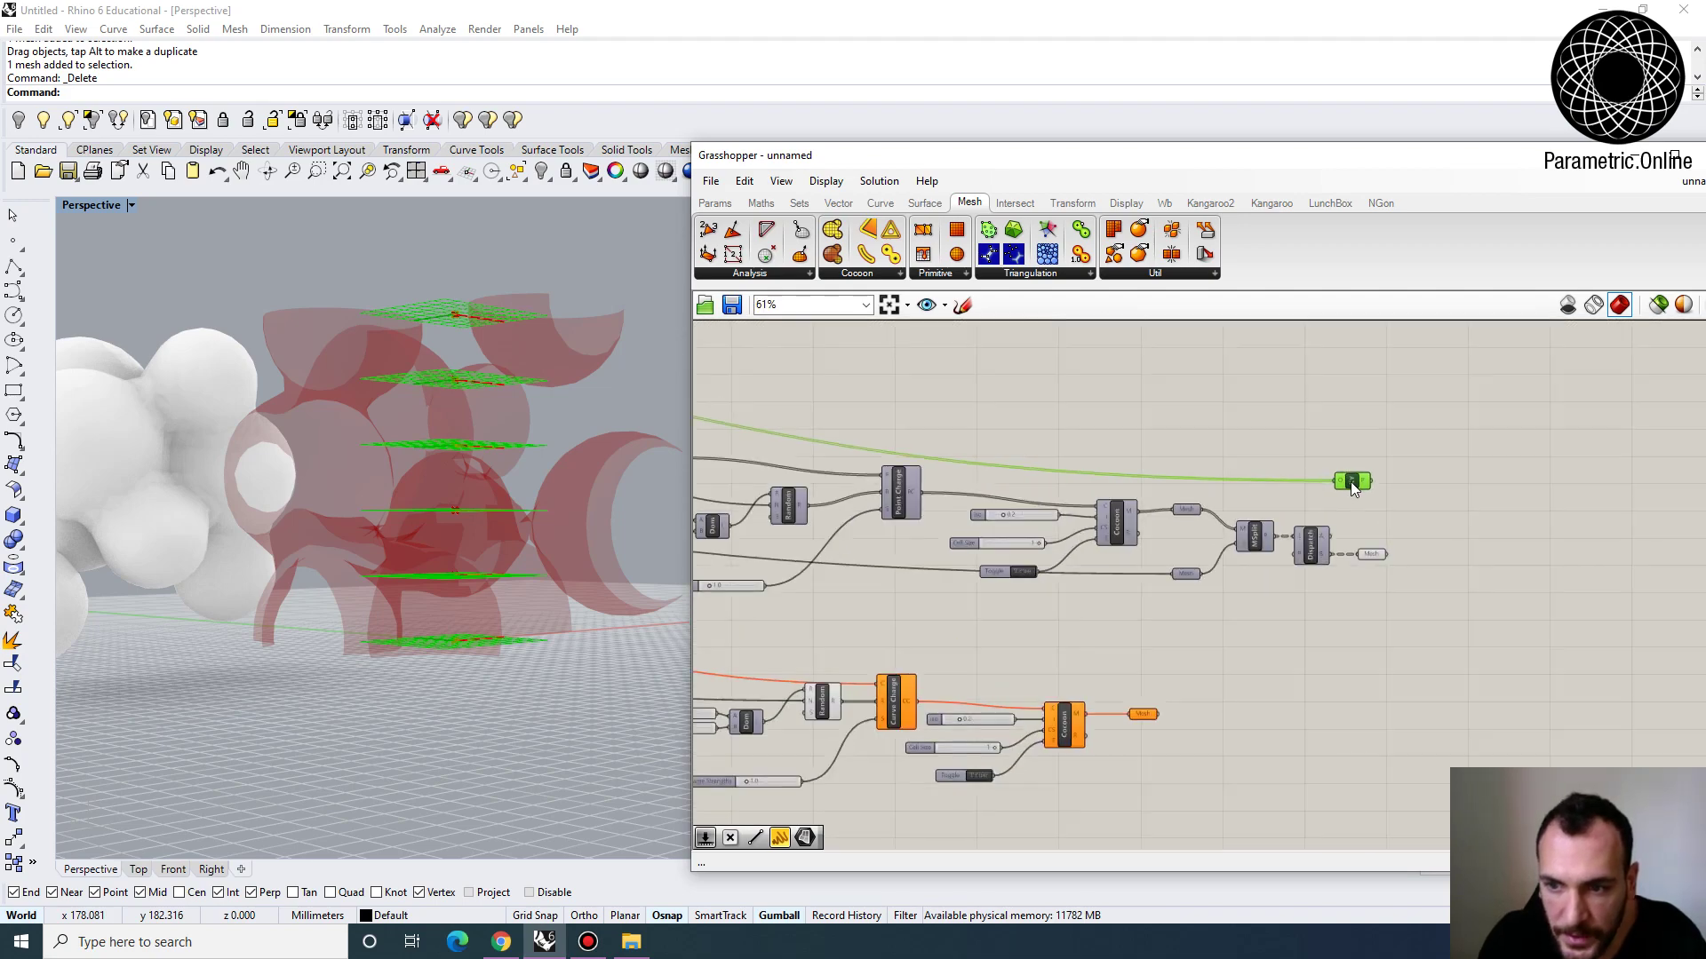
right_click_drag(1378, 492, 1121, 473)
scroll(1161, 492, "up", 4)
right_click_drag(662, 418, 432, 494)
scroll(1170, 531, "down", 8)
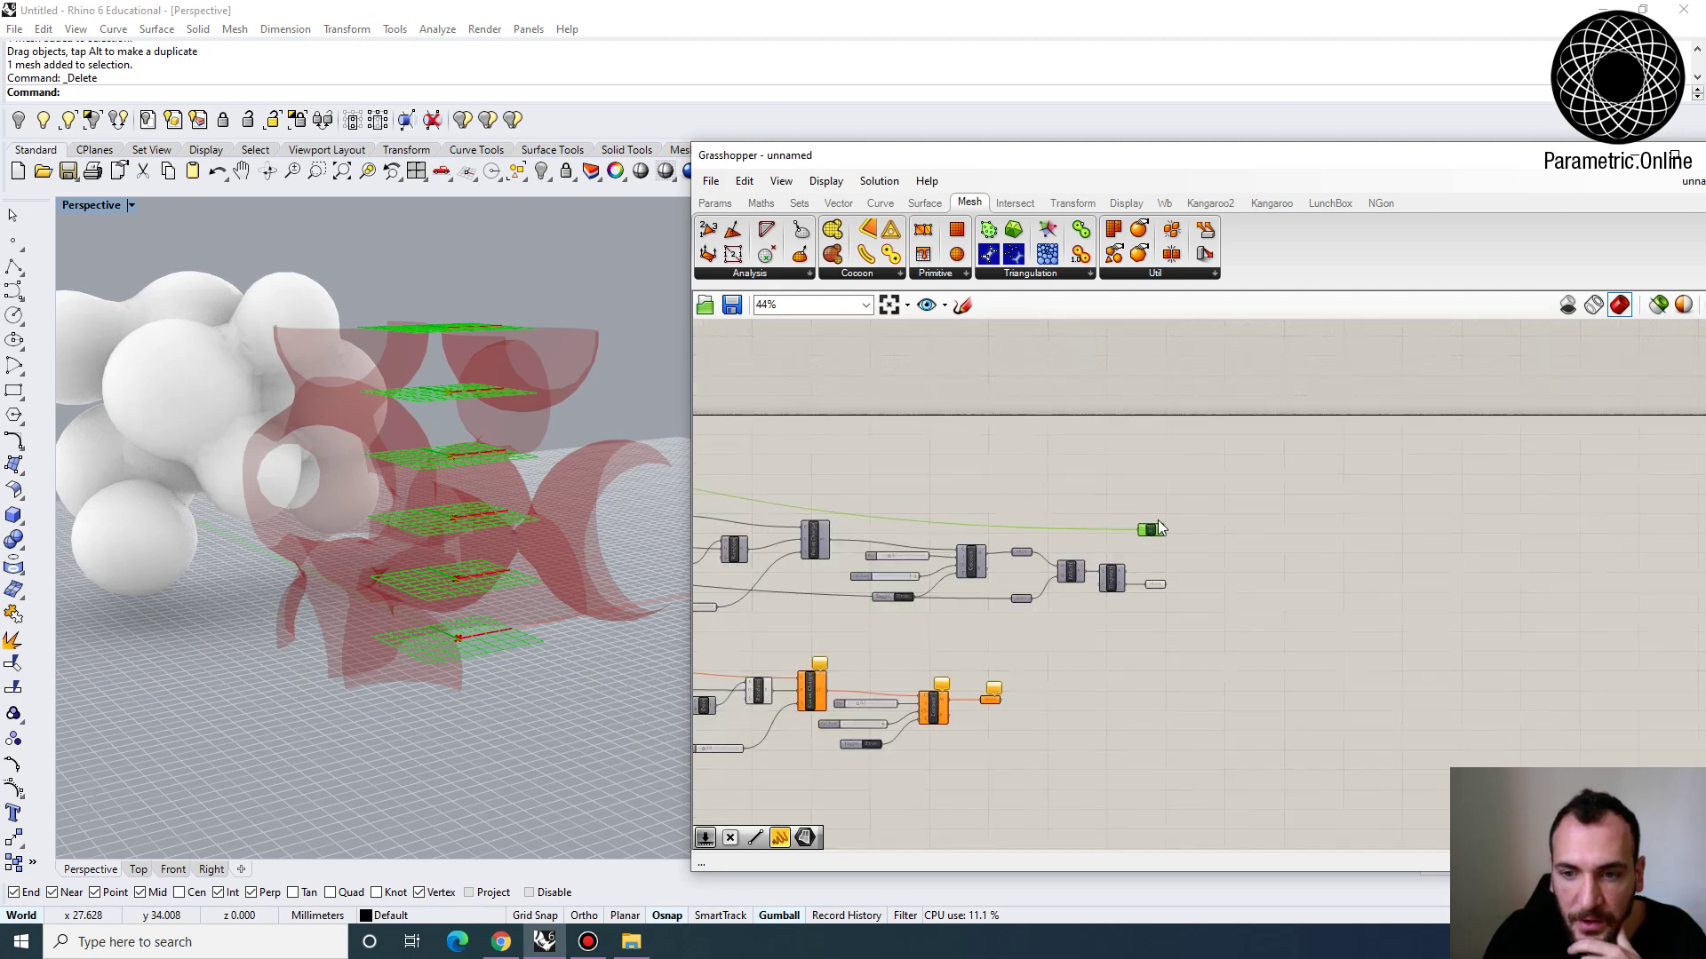
scroll(1151, 538, "up", 6)
left_click_drag(1203, 542, 1024, 441)
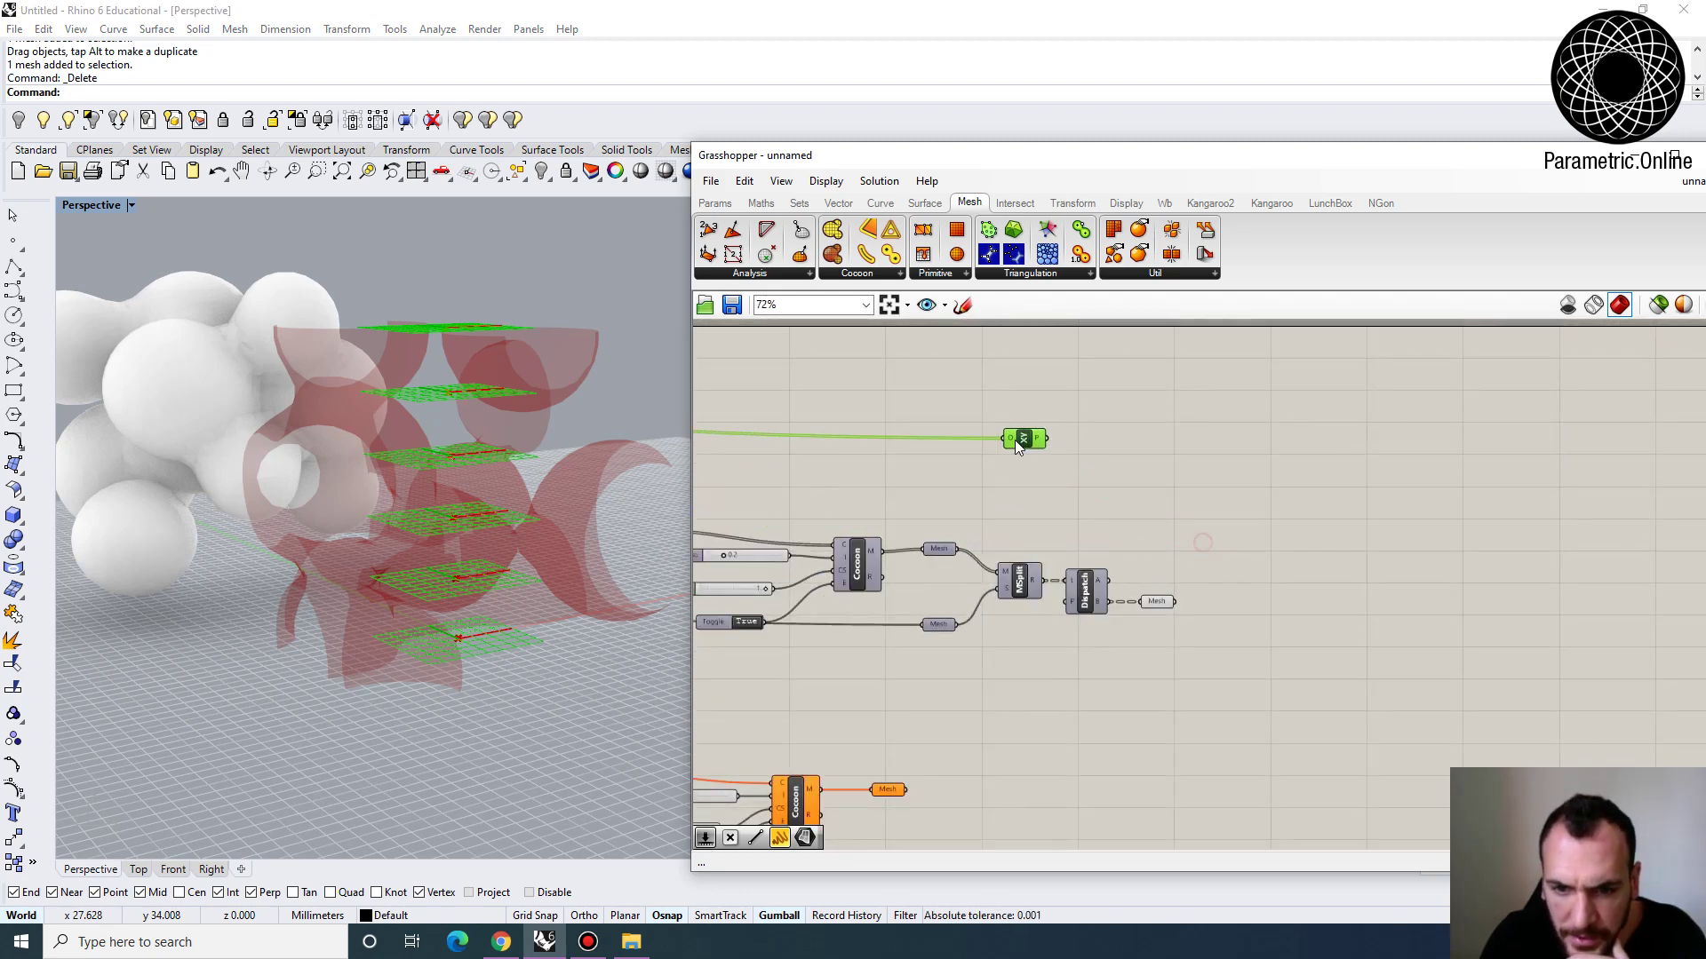
scroll(975, 563, "up", 2)
Turn on the preview of the box's Mesh parameter that feeds the S input of Mesh Split
left_click(916, 648)
right_click(916, 648)
left_click(975, 596)
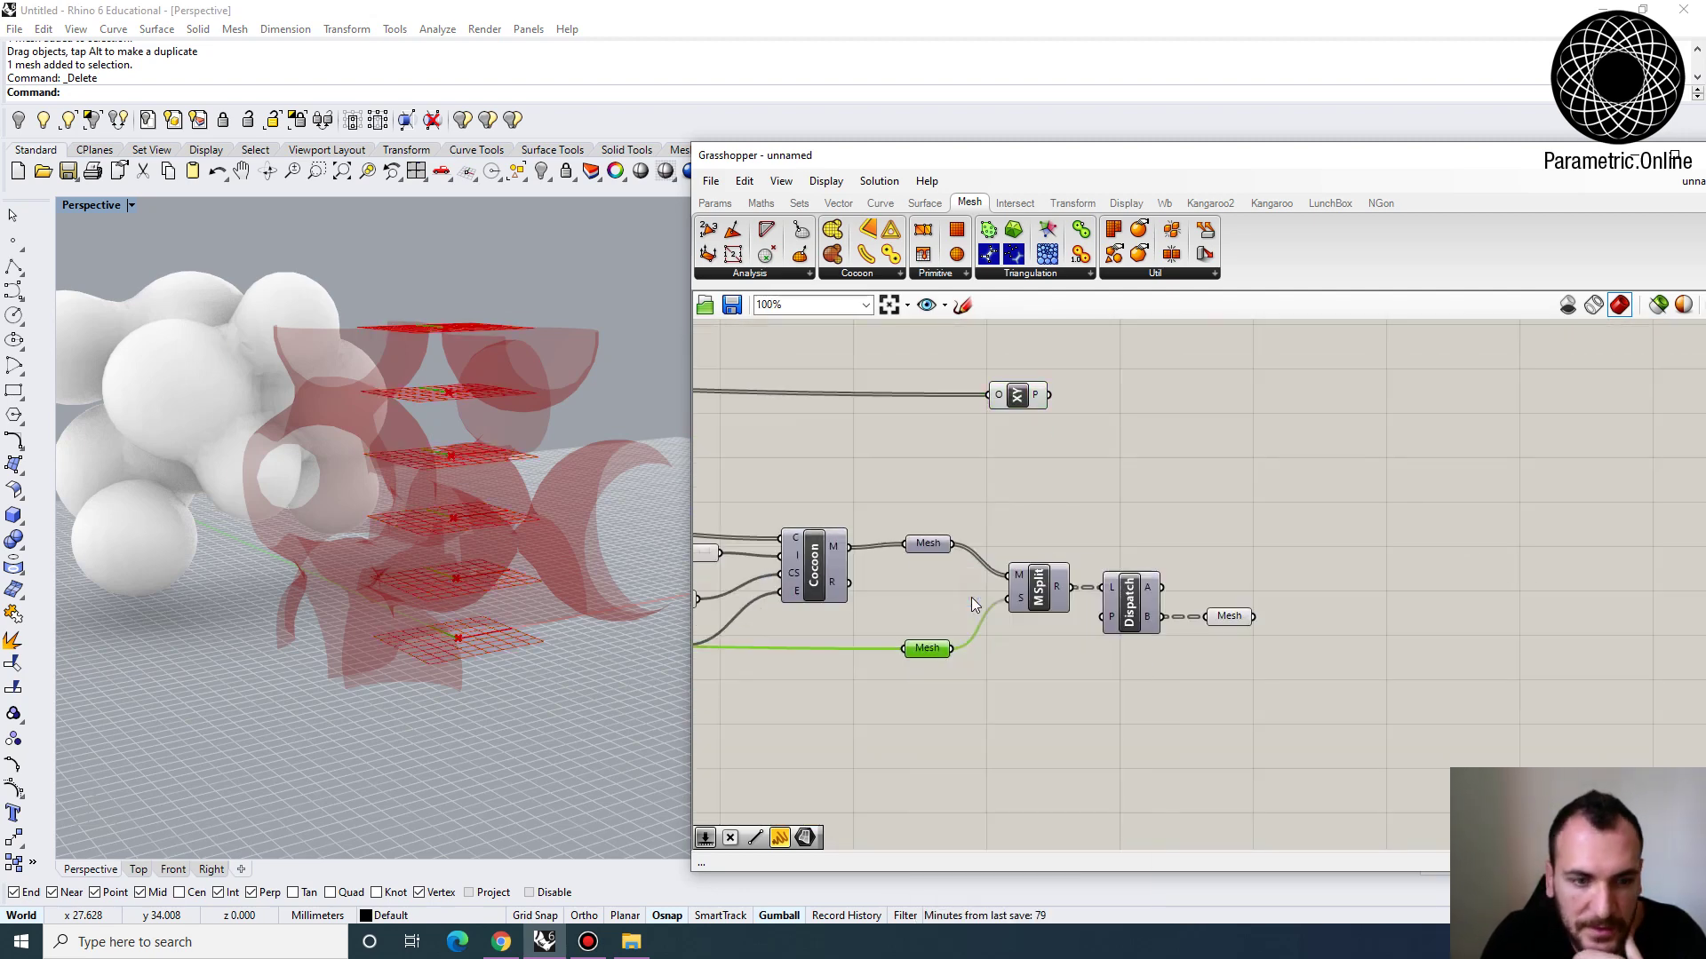
right_click_drag(959, 518, 924, 563)
Add a Mesh | Plane section component beside XY Plane and connect the box's Mesh parameter to its M input
left_click(1077, 481)
double_click(1076, 482)
left_click_drag(983, 445, 918, 443)
double_click(1036, 472)
type("mesh plane")
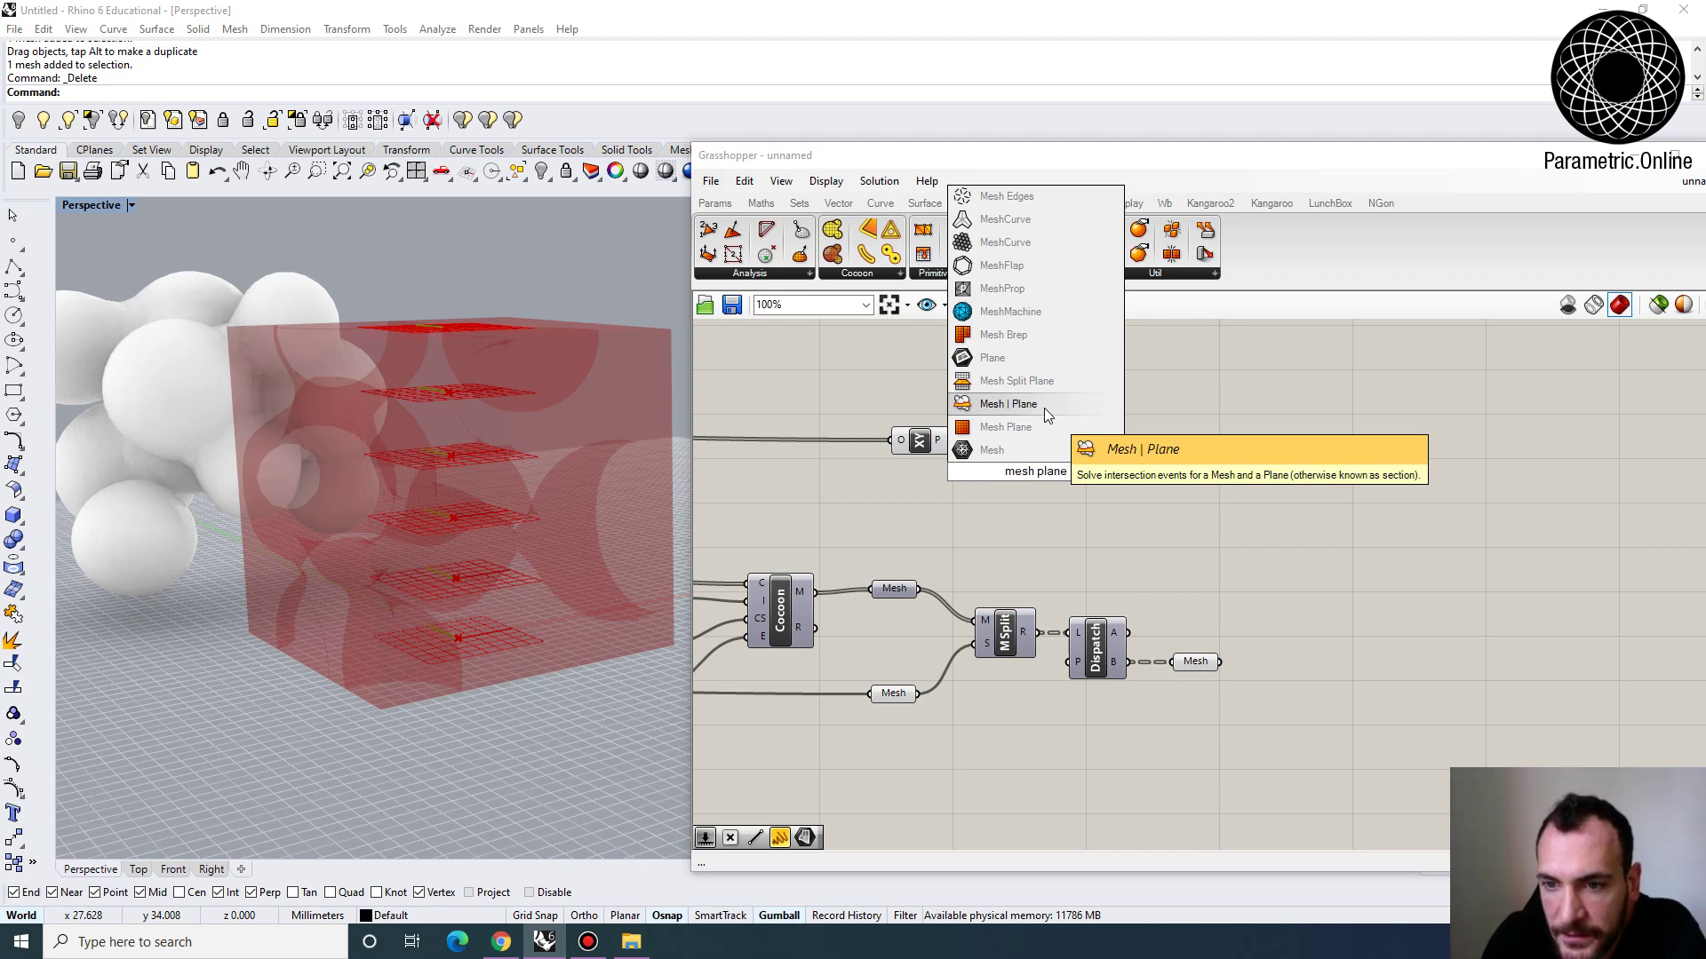
left_click(1043, 407)
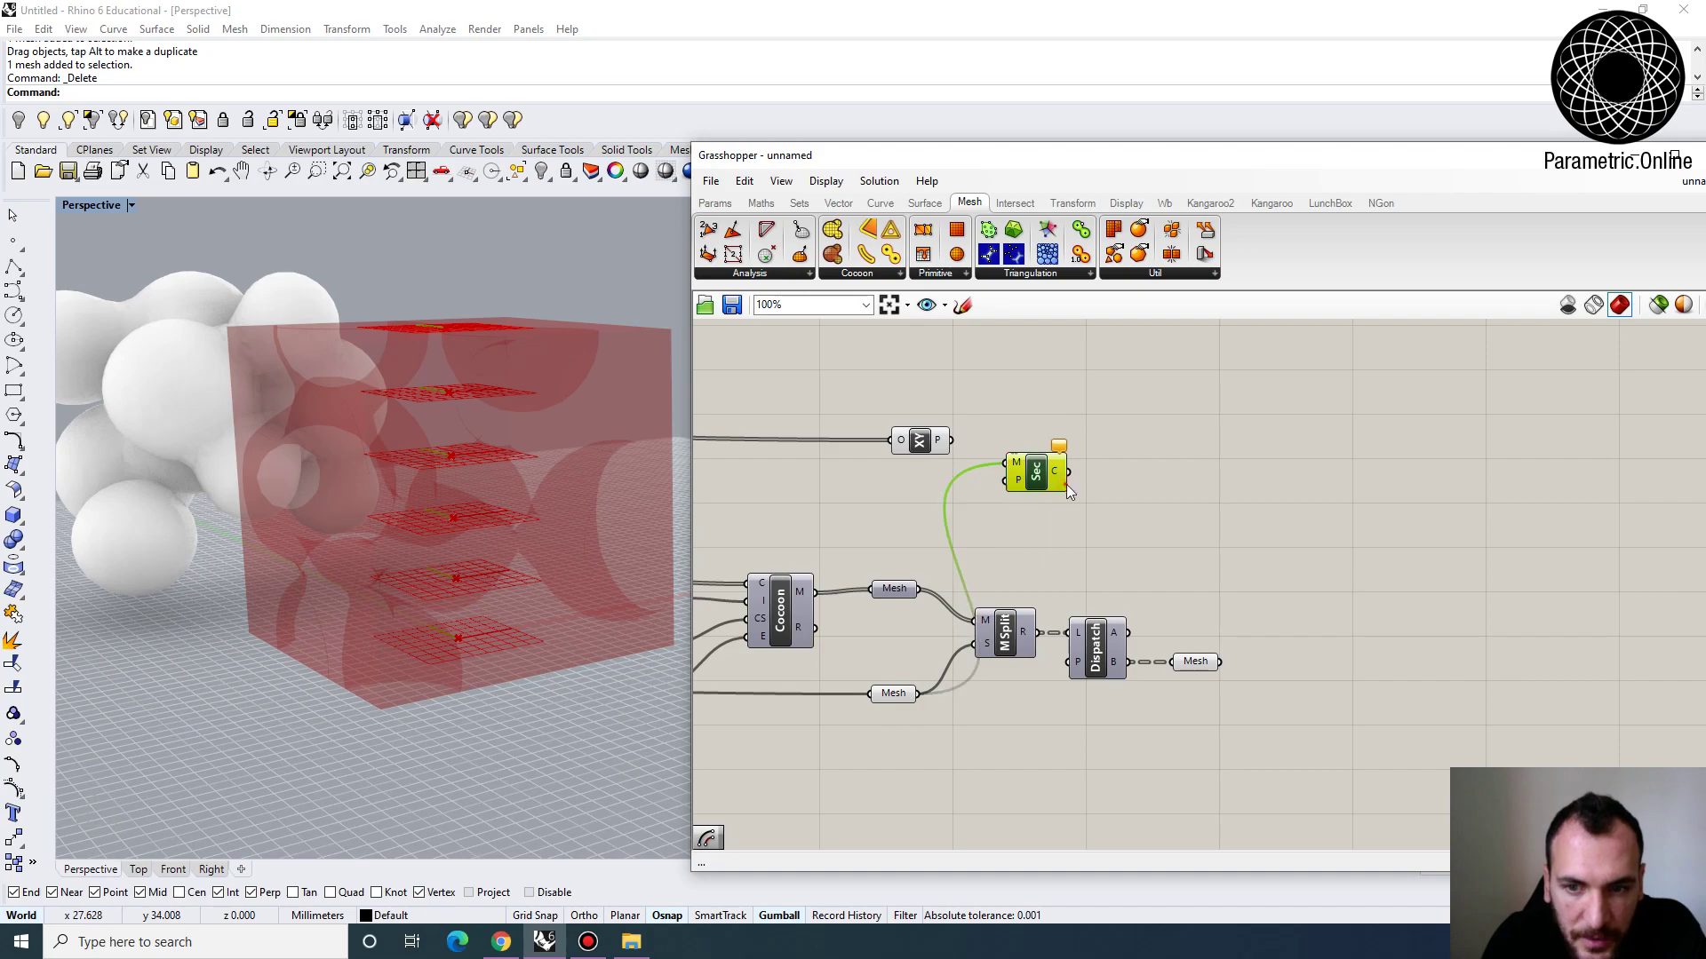
Connect the XY Plane output to the section component's P input and line the section component up beside it
left_click_drag(1043, 482, 951, 441)
right_click_drag(497, 507, 434, 398)
left_click_drag(1070, 472, 1090, 451)
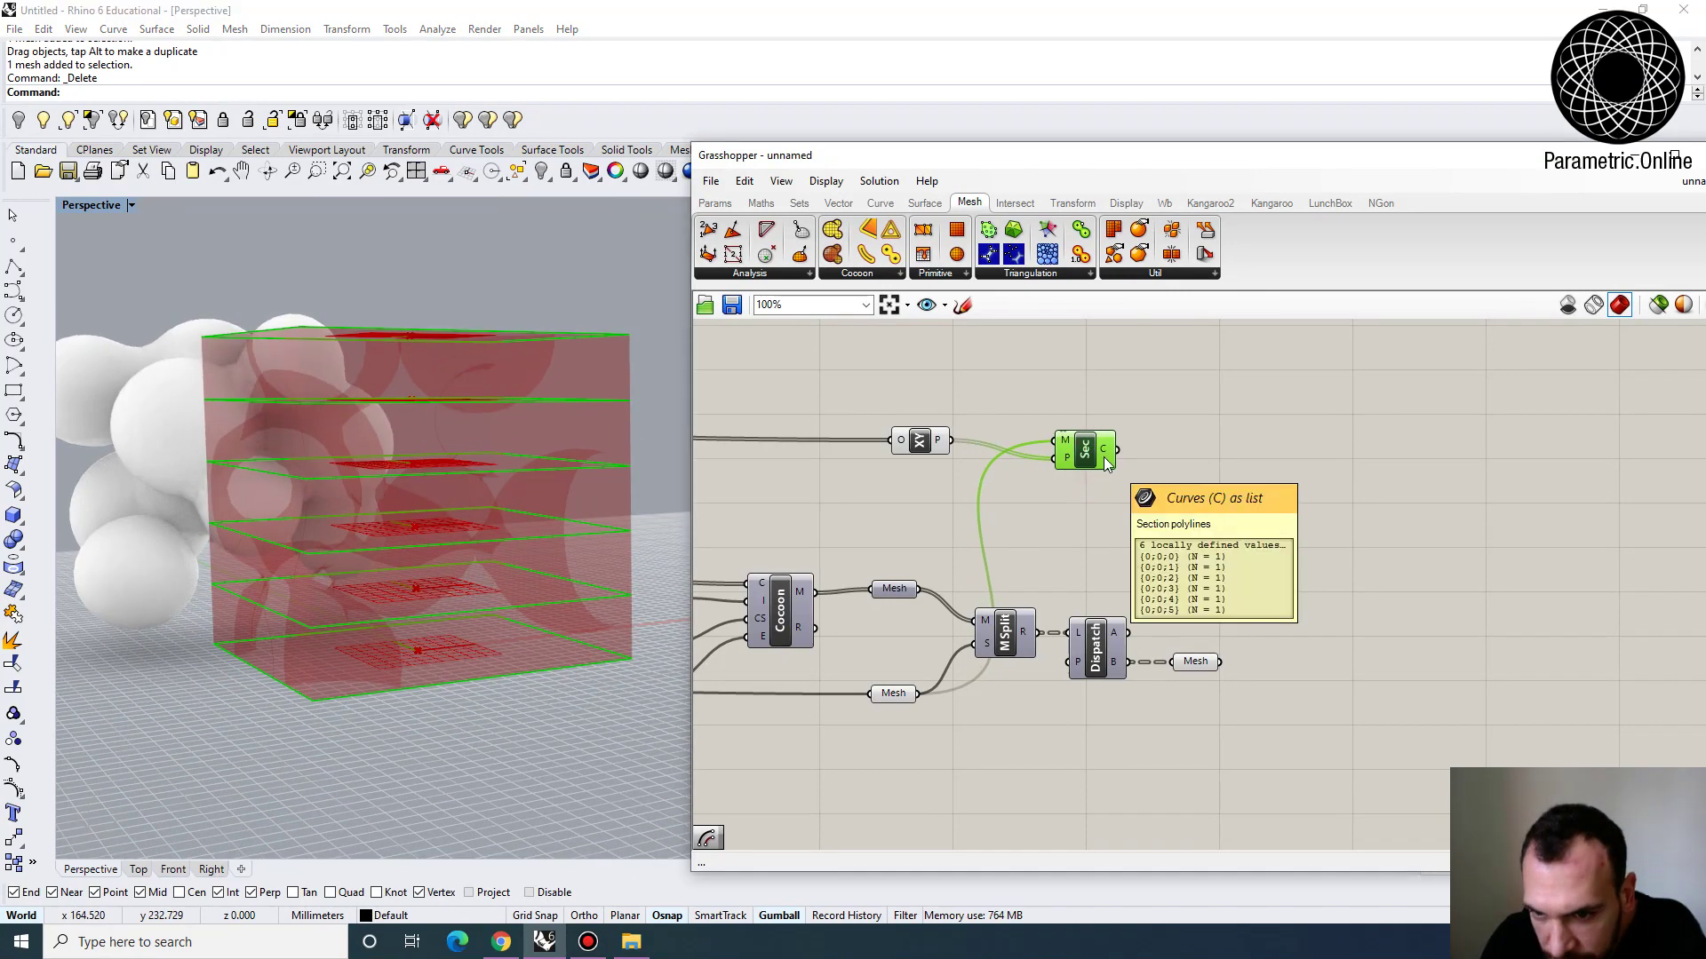
Add a Boundary Surfaces component after the section component and connect the section curves to its E input
left_click(1234, 466)
double_click(1235, 466)
type("boun")
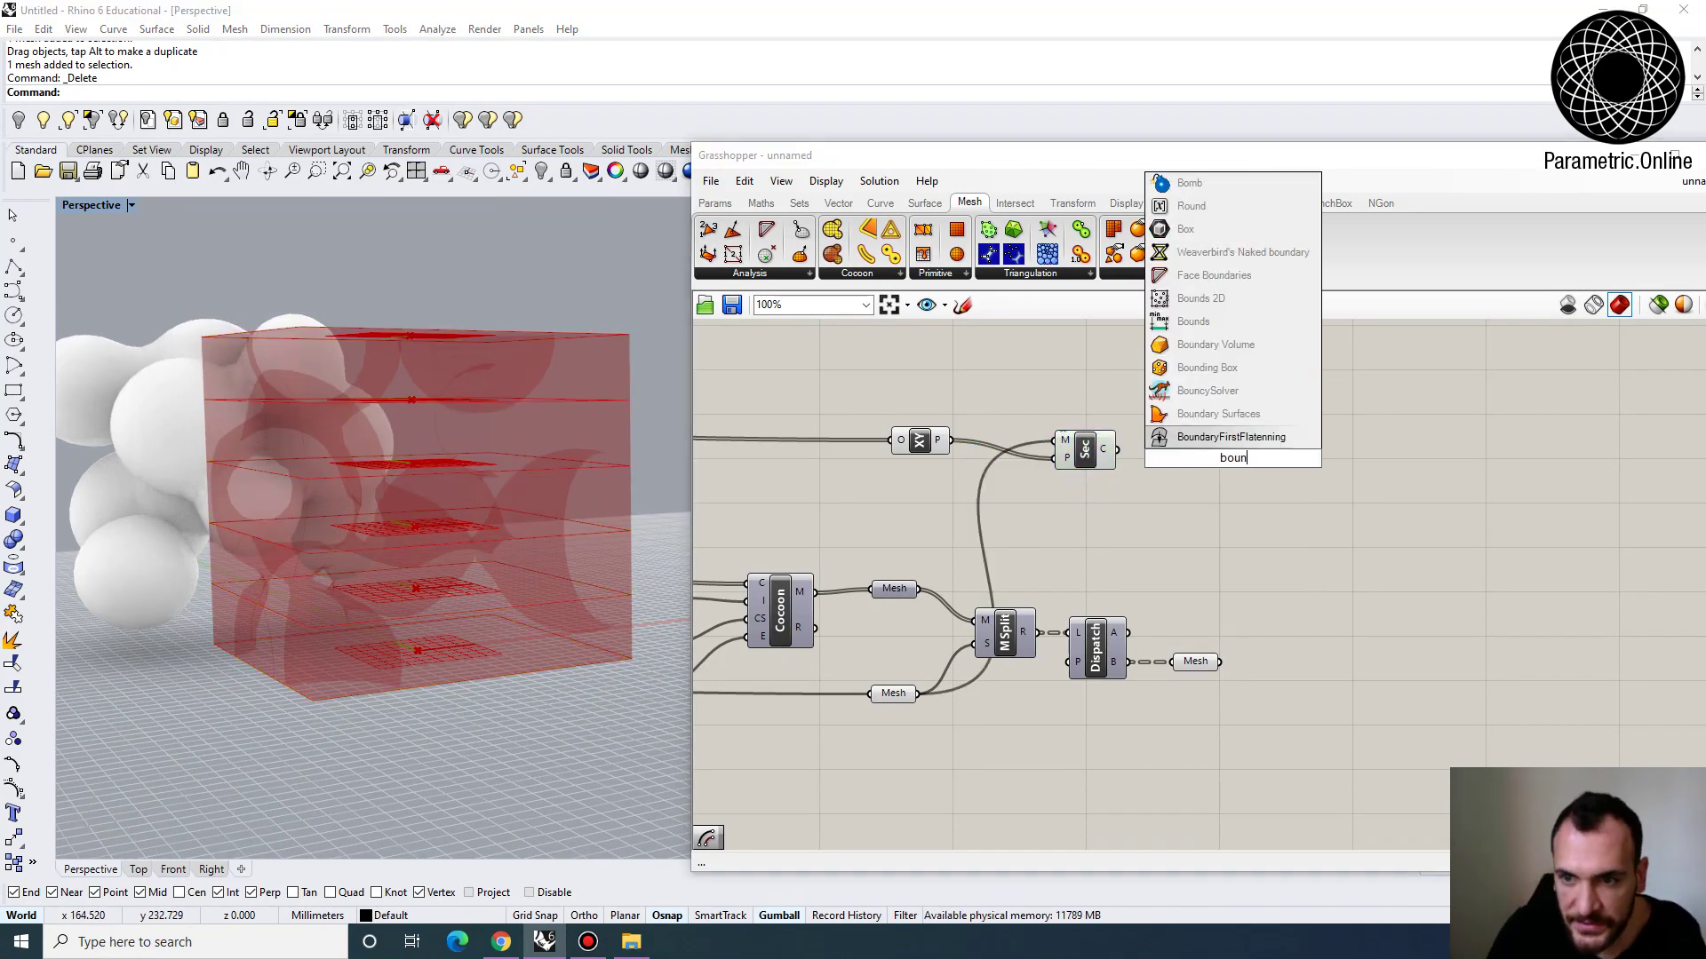
left_click(1217, 414)
left_click_drag(1117, 458, 1214, 458)
Add a Mesh parameter after Boundary Surfaces and connect the surface output to it
right_click_drag(1312, 470, 1059, 457)
double_click(1087, 437)
type("mesh")
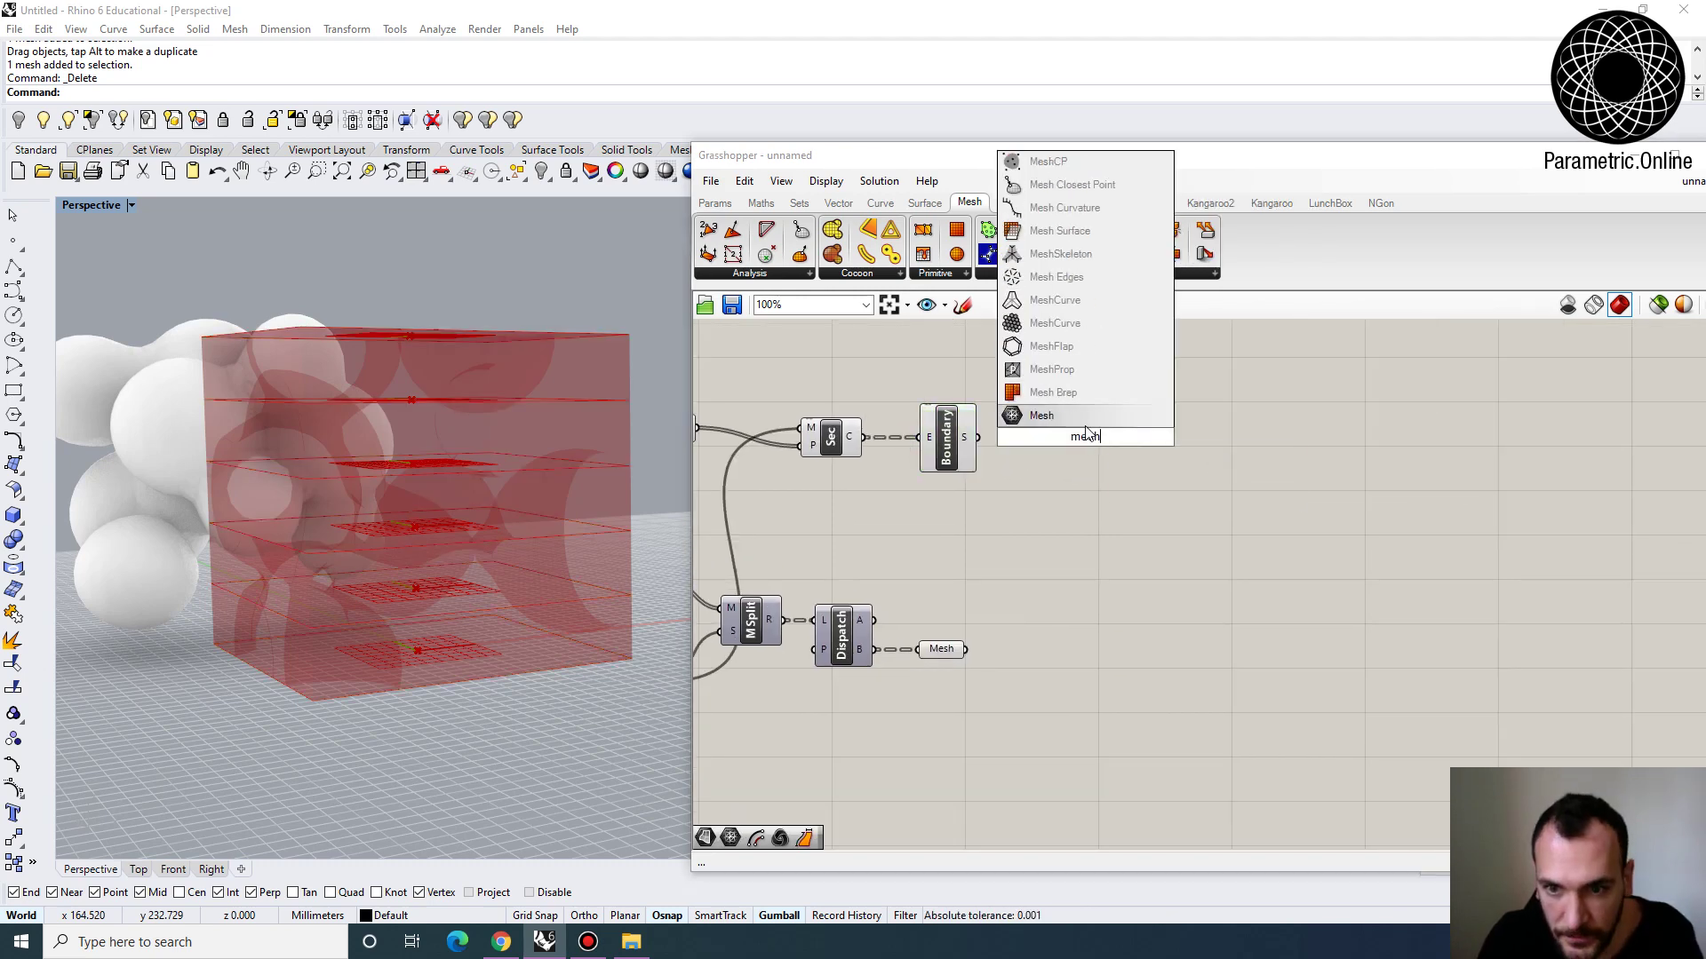
key("Return")
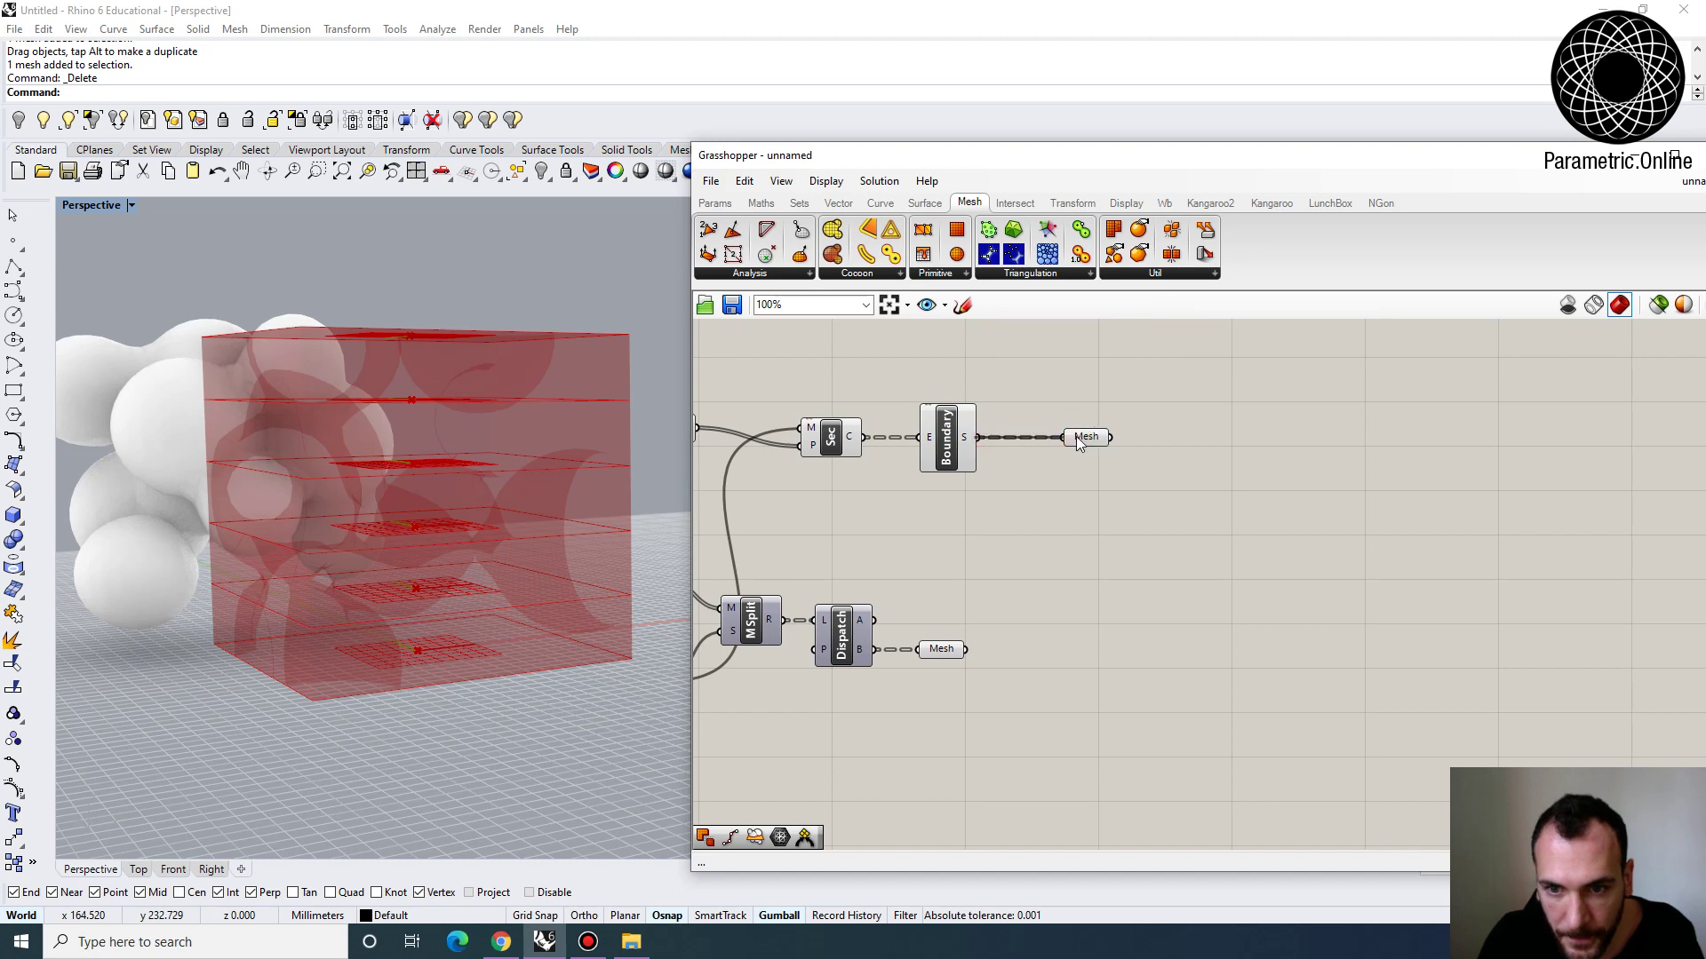
Turn off the preview of the plane, section, Boundary, Cocoon, Mesh Split and Dispatch components, leaving the Boundary's Mesh parameter shown
scroll(954, 573, "up", 3)
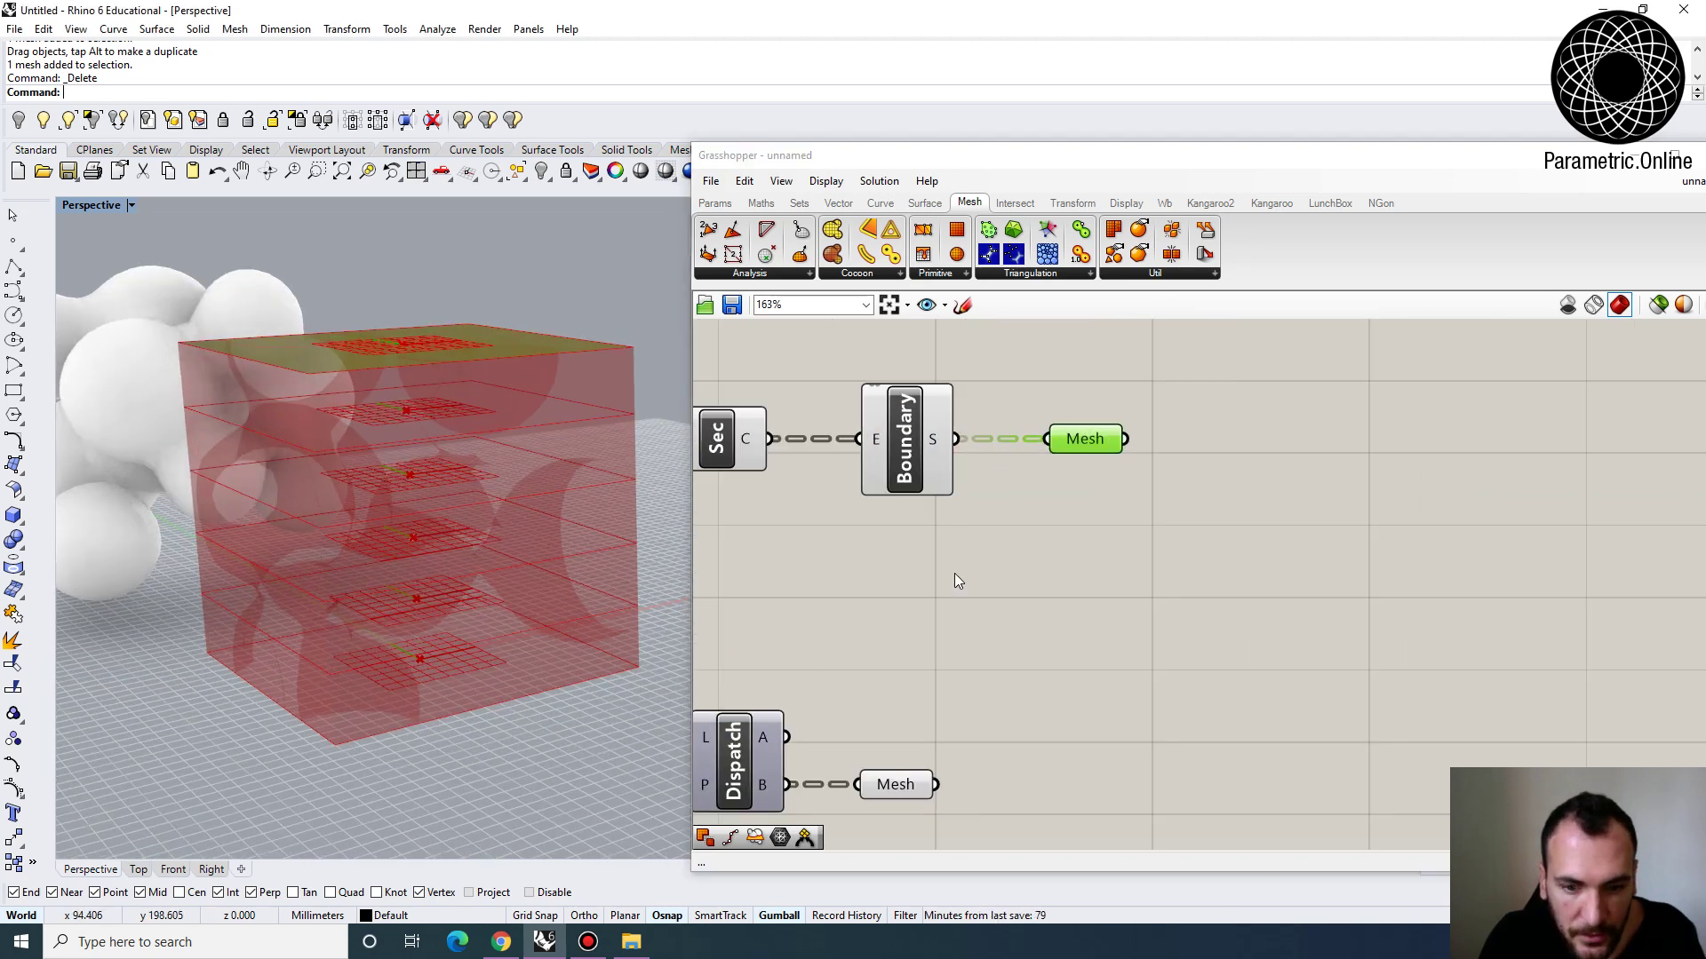
scroll(995, 568, "down", 2)
left_click(999, 669)
right_click_drag(996, 659, 1237, 607)
scroll(1238, 607, "down", 2)
left_click_drag(1275, 670, 885, 162)
left_click(881, 178)
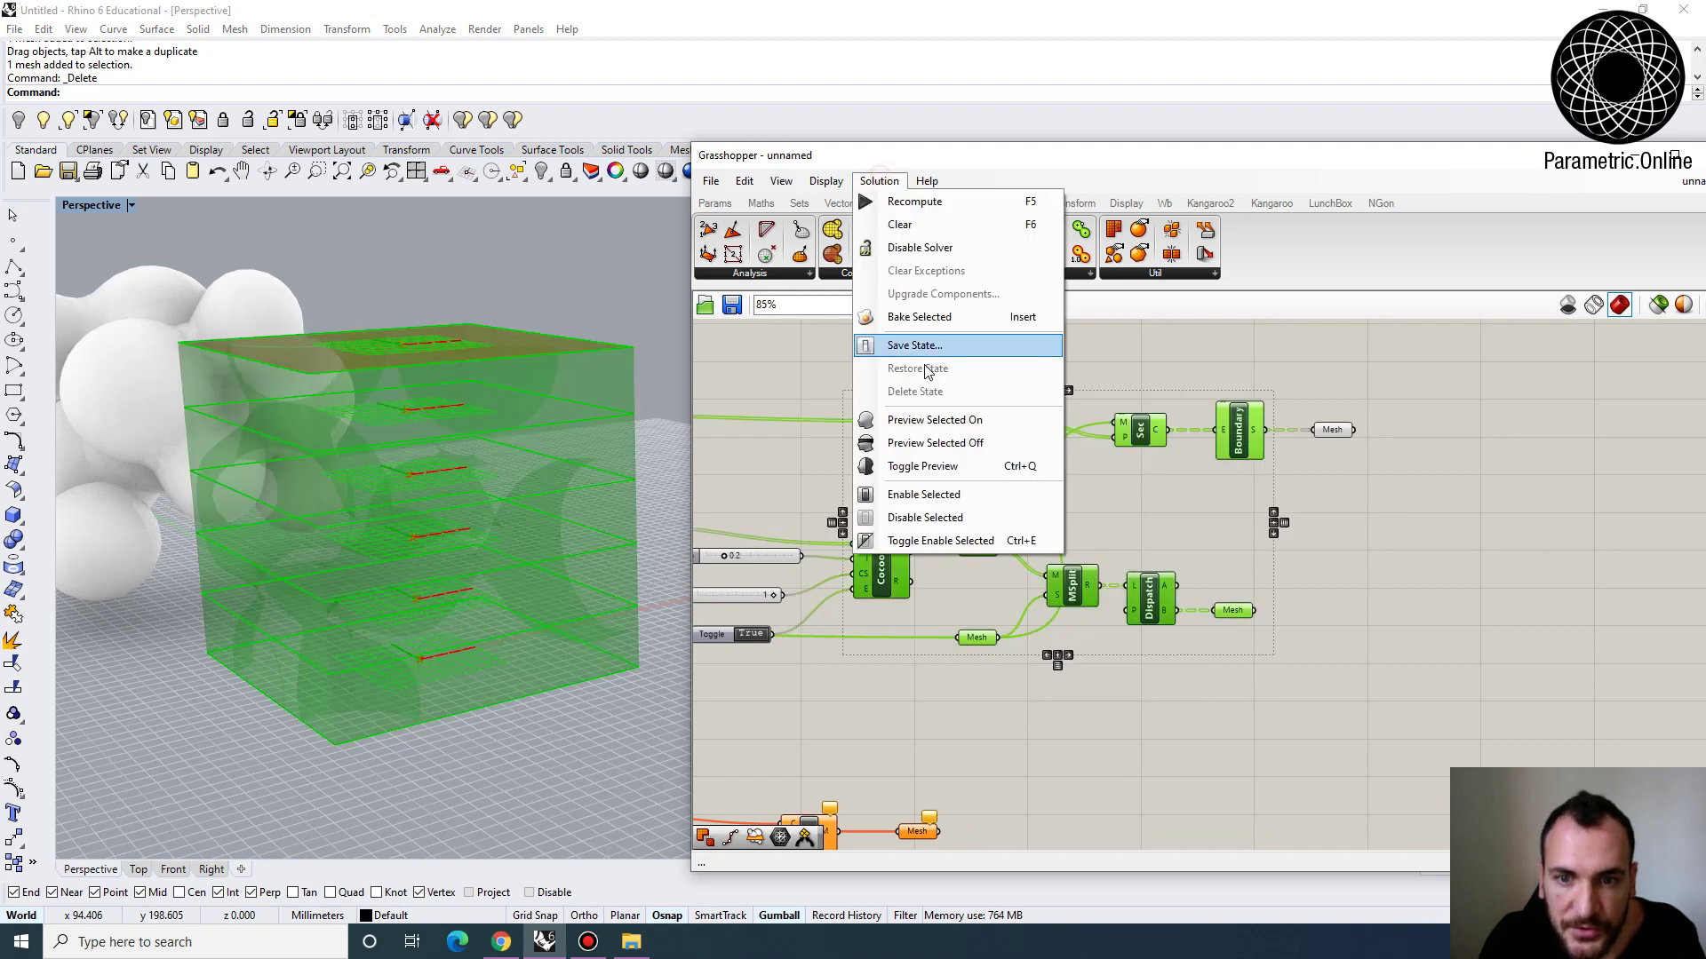
left_click(902, 441)
left_click(1165, 457)
Turn on the preview of the Mesh parameter fed by Dispatch output B and place it below the Boundary's Mesh parameter
scroll(1183, 583, "up", 1)
scroll(1183, 583, "up", 2)
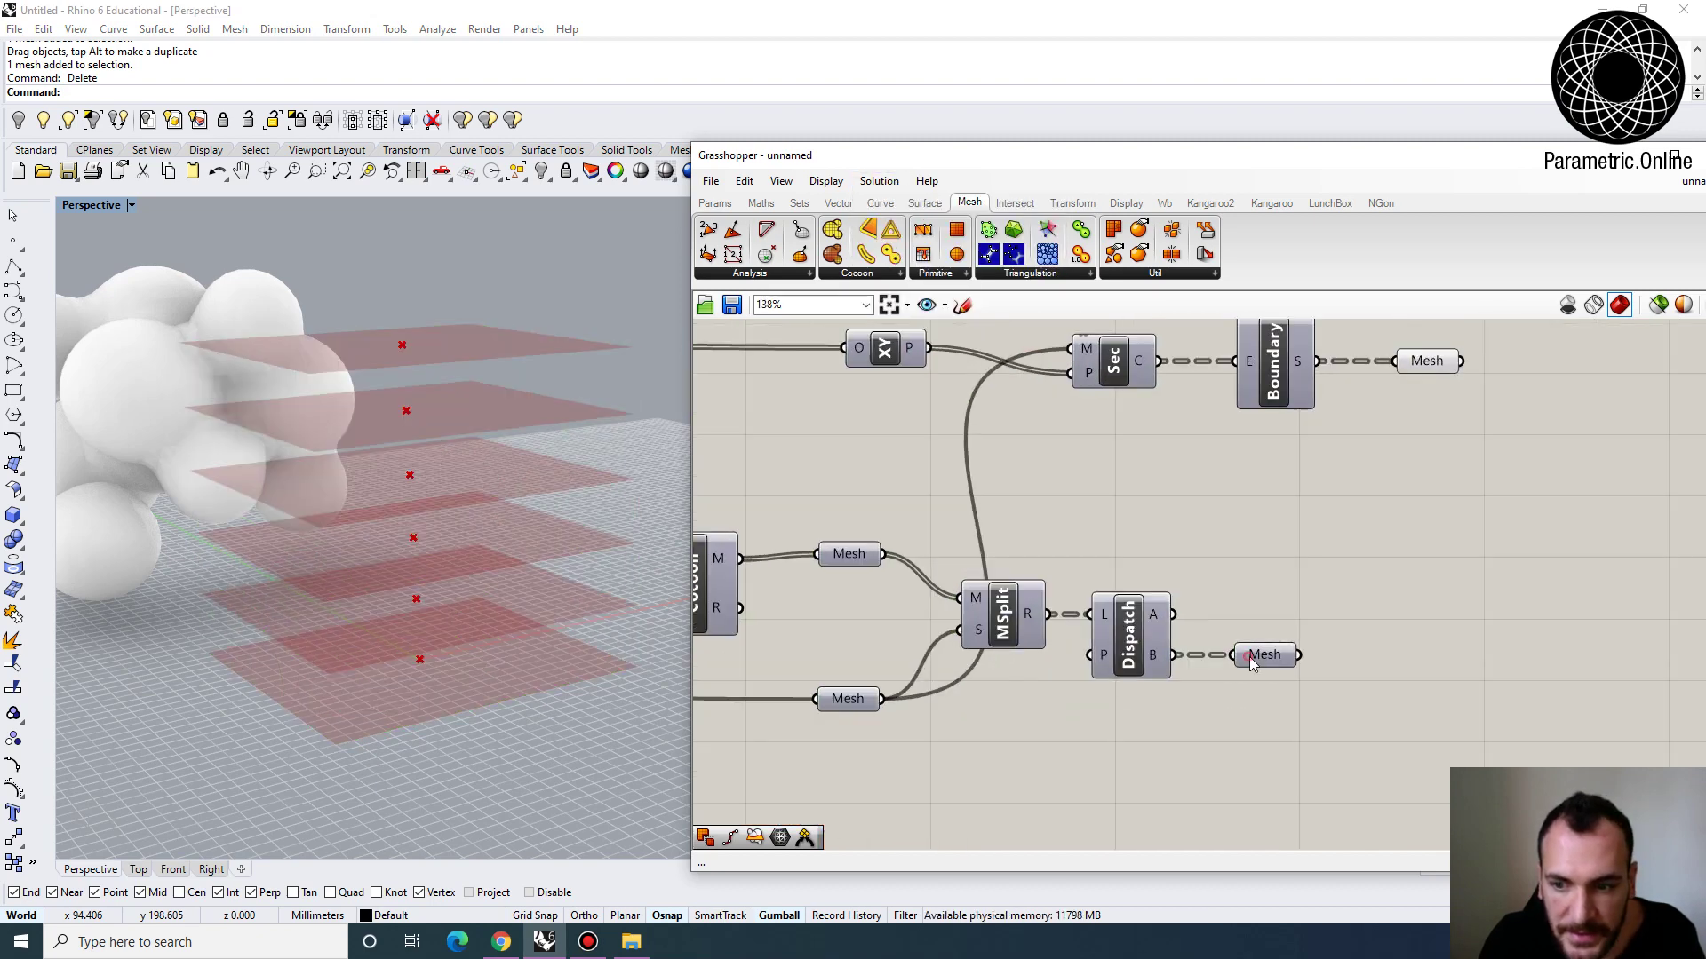
right_click(1267, 633)
left_click(1288, 602)
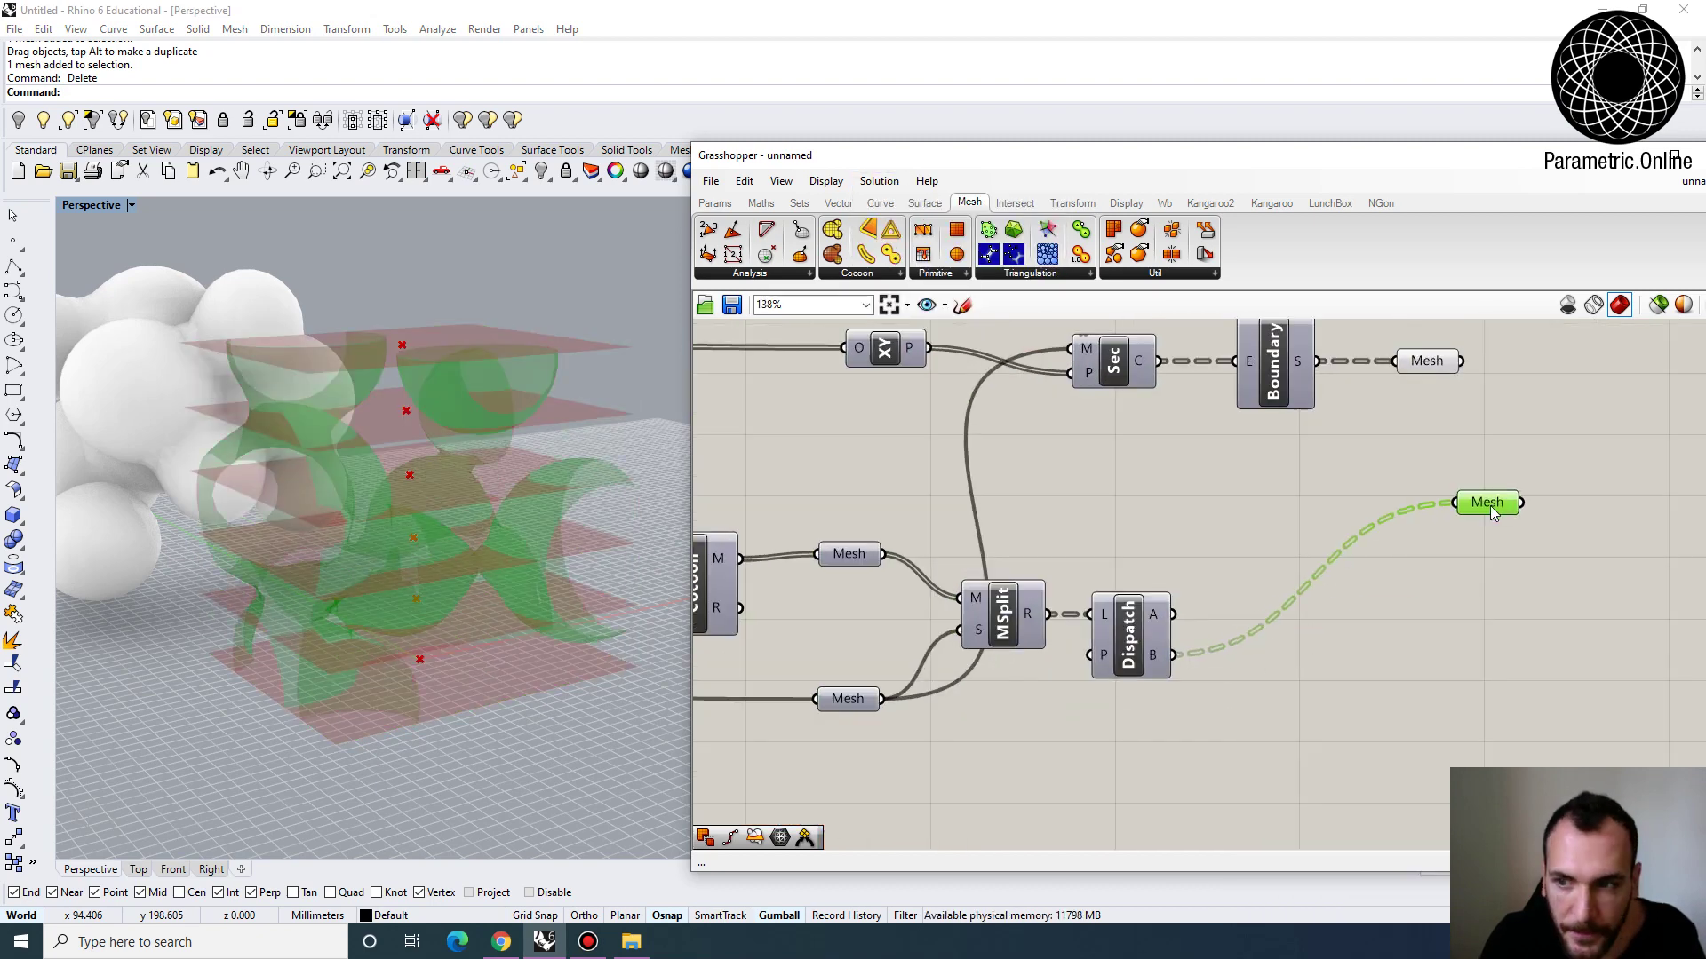
right_click_drag(1440, 391, 1153, 471)
left_click(1148, 445)
left_click_drag(1204, 583, 1124, 628)
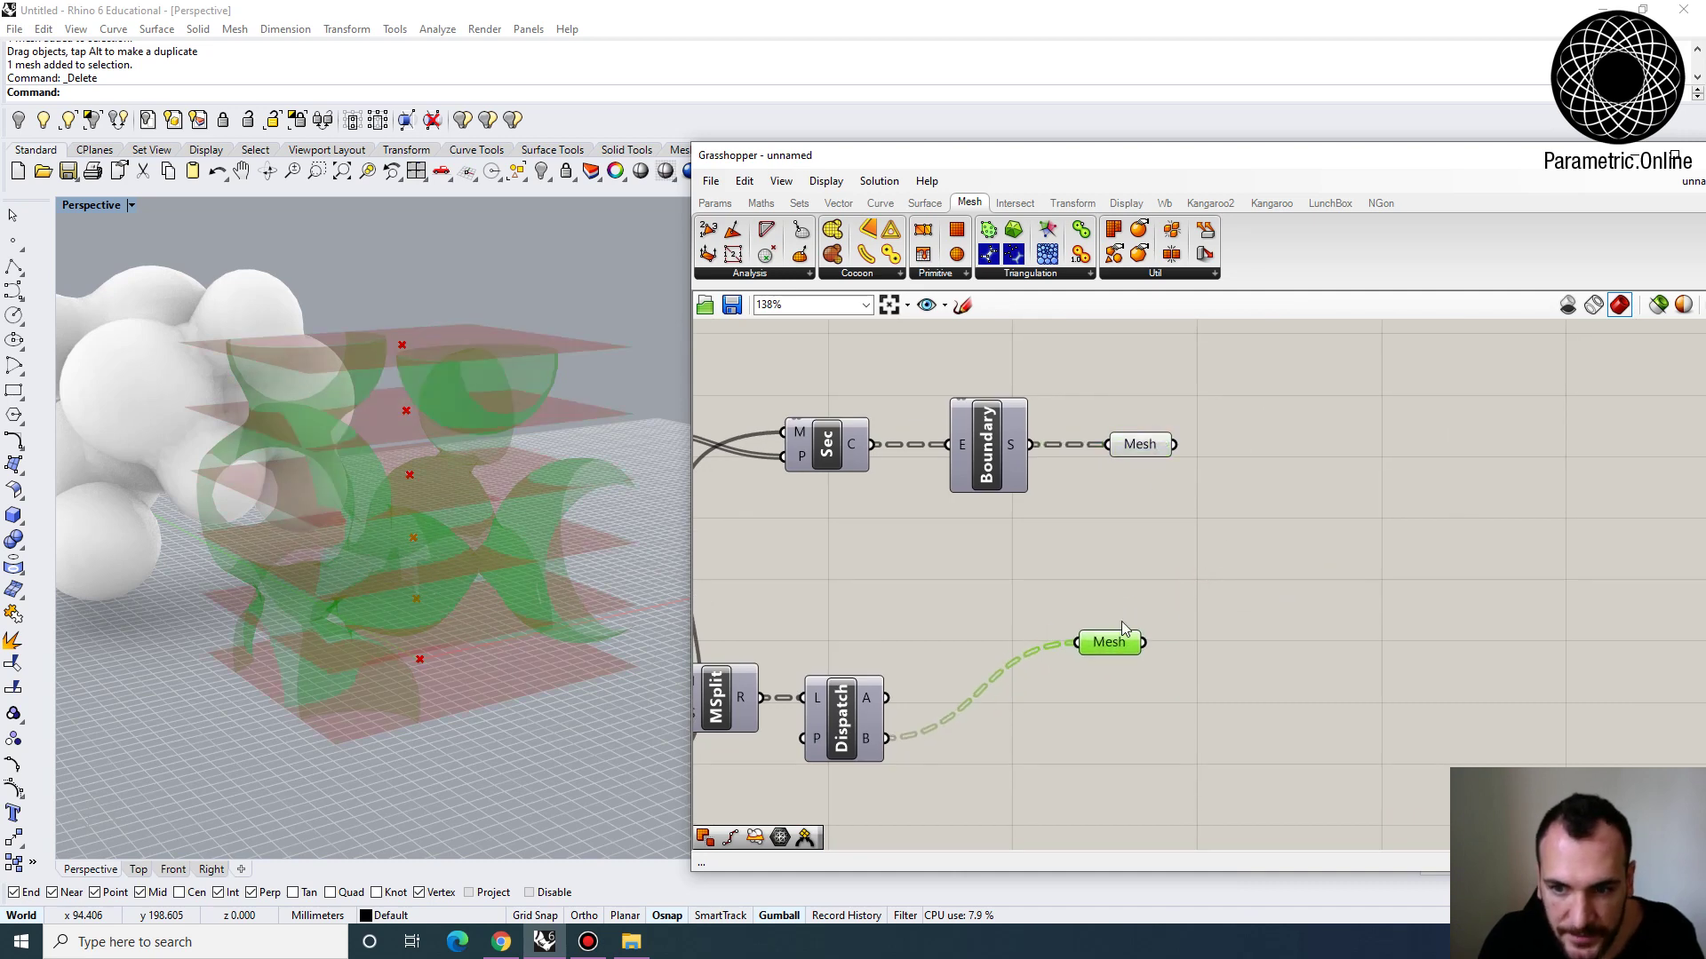
Add a second Mesh Split component between and just beyond the two Mesh parameters
double_click(1243, 537)
type("mesh ")
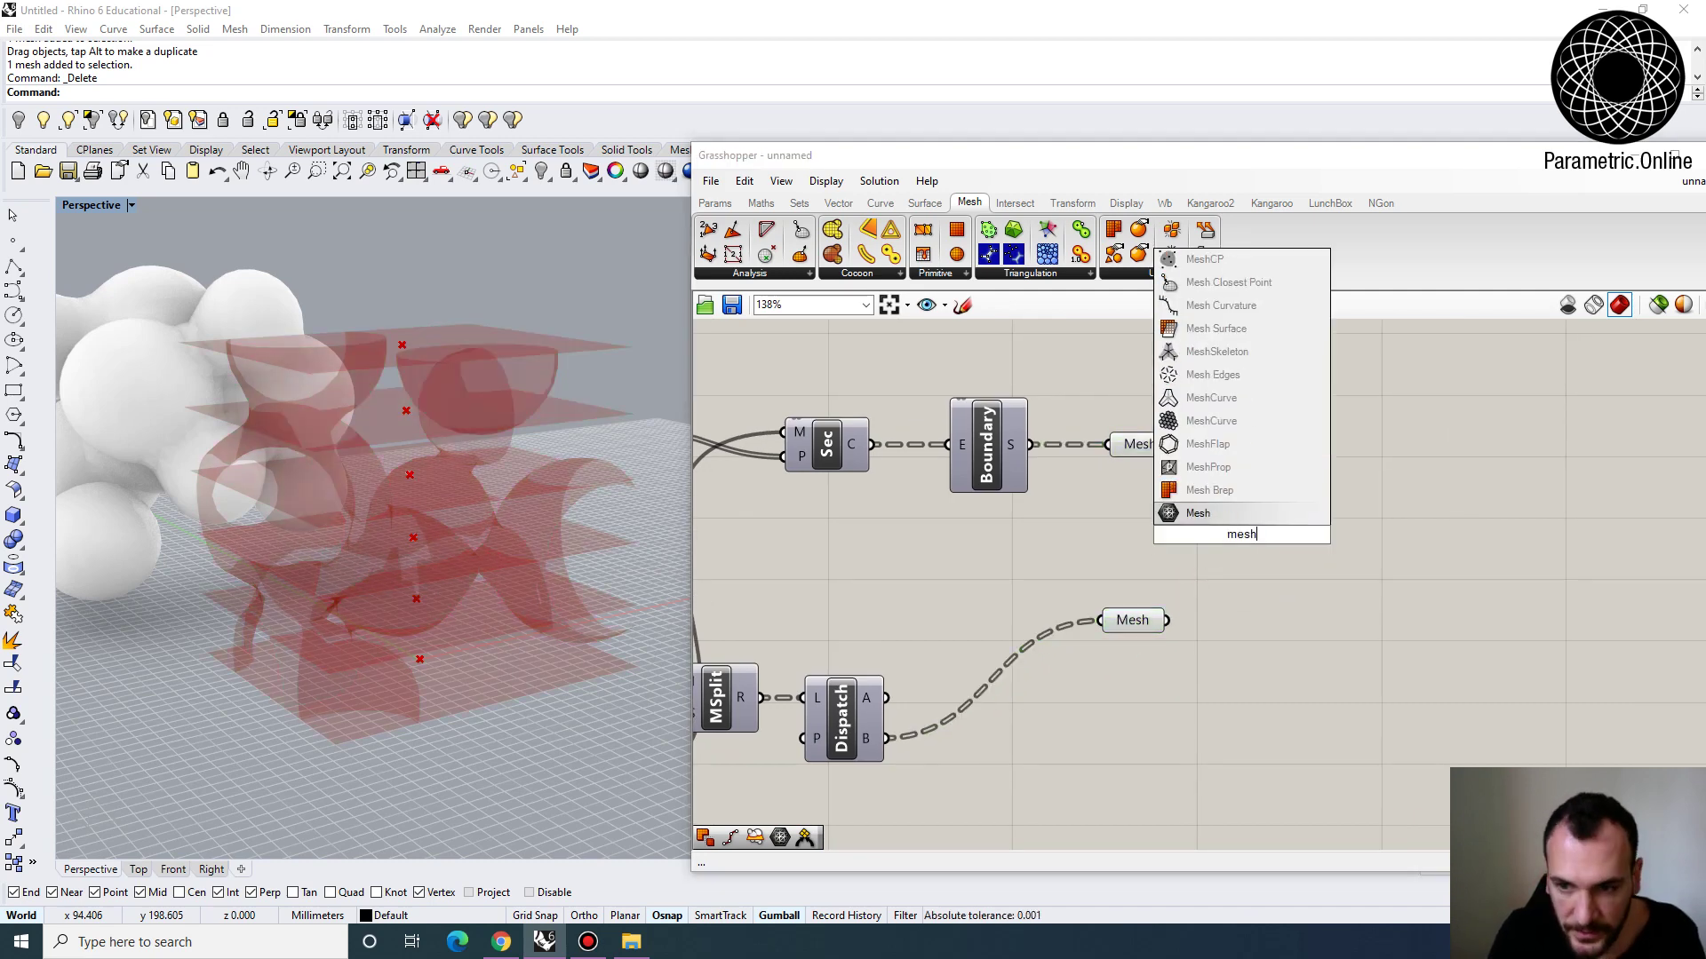
type("spl")
left_click(1264, 490)
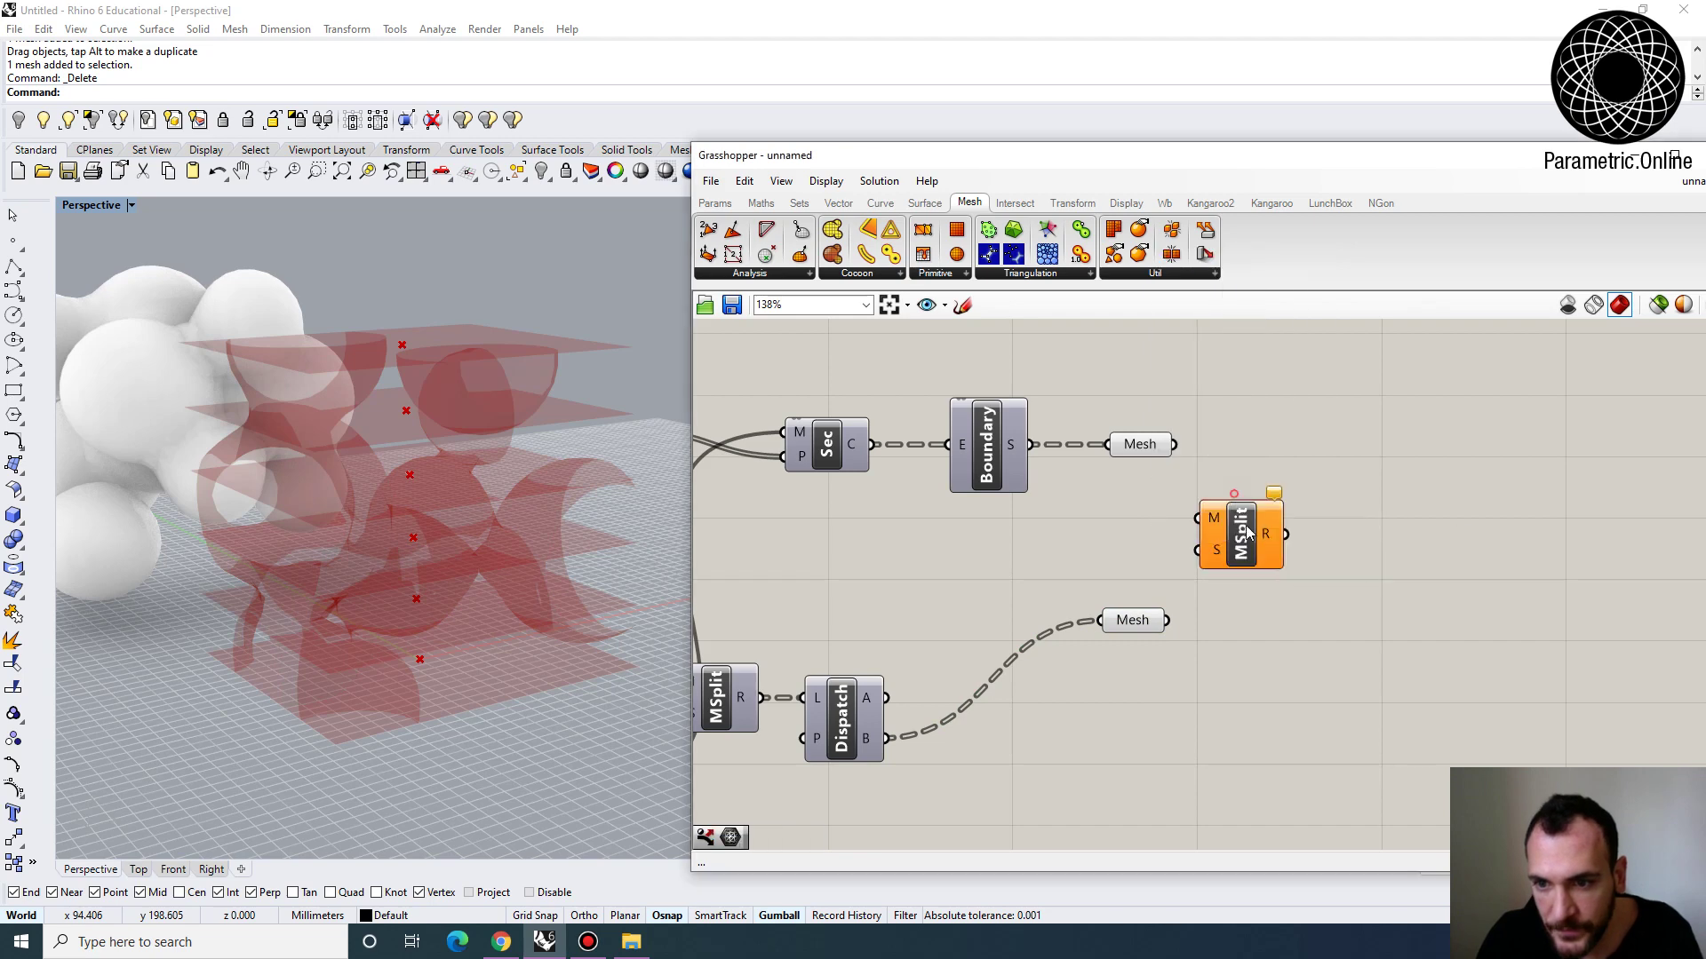
left_click_drag(1244, 537, 1302, 521)
Flatten the Mesh parameter fed by Boundary Surfaces and connect it to the new Mesh Split's M input
left_click(1134, 620)
right_click_drag(1156, 470, 1059, 443)
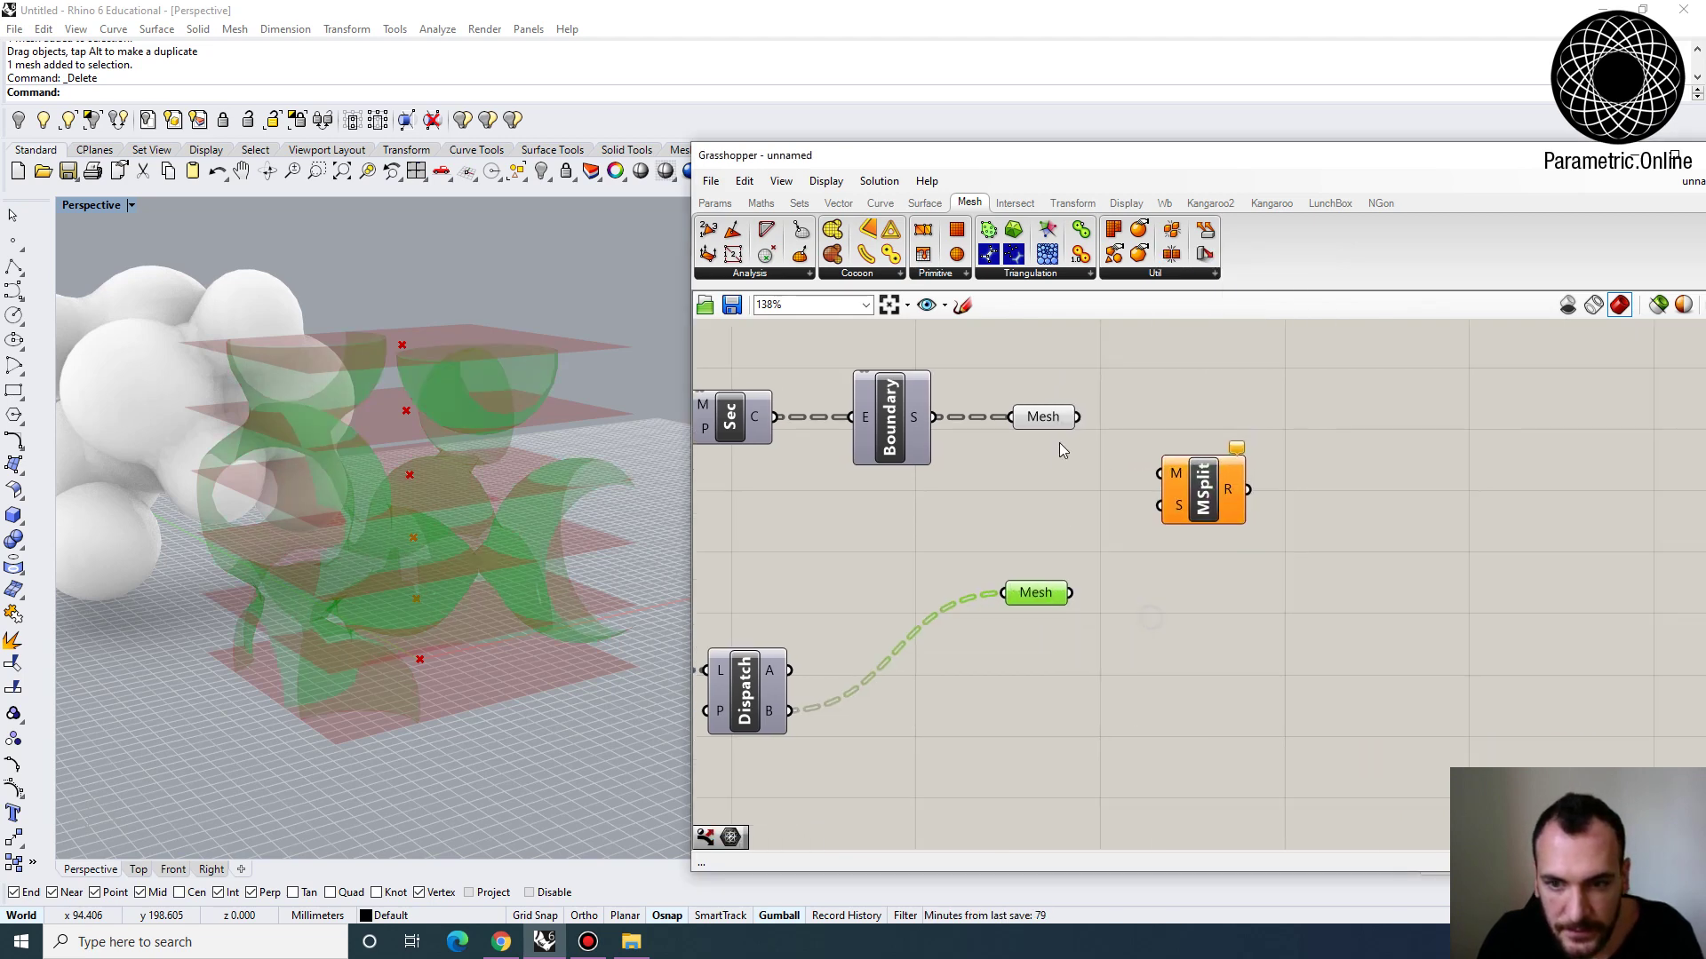
left_click(1050, 421)
scroll(1053, 424, "up", 2)
right_click(1023, 418)
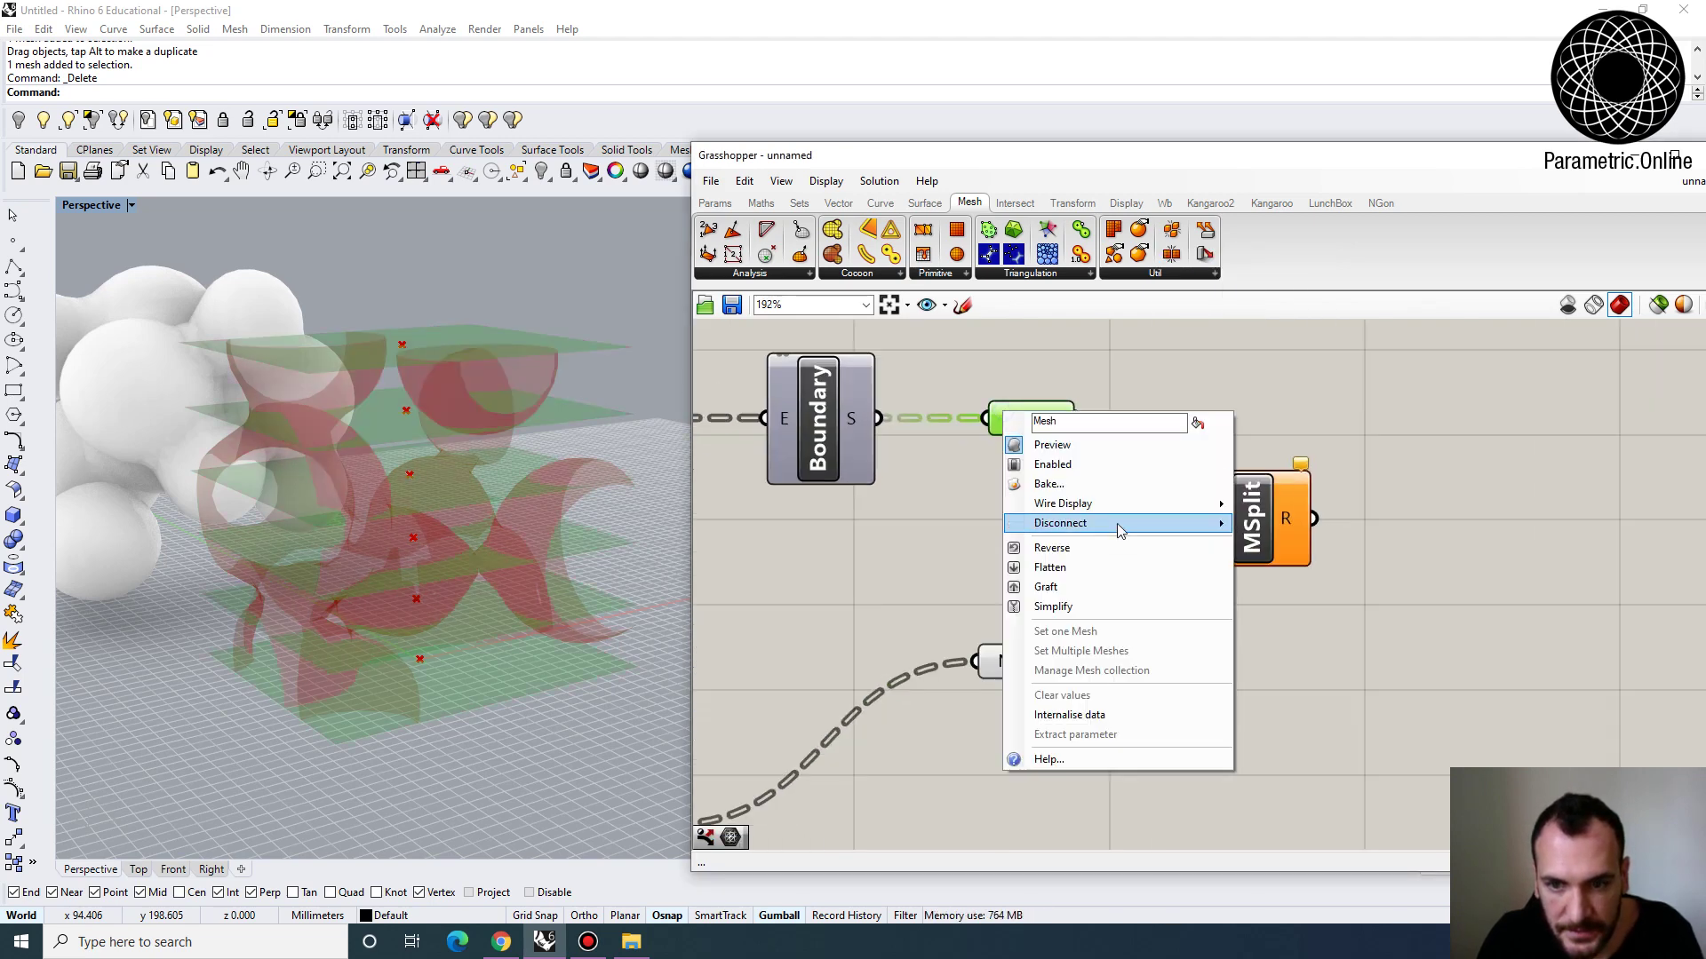
left_click(1062, 565)
Flatten the Mesh parameter fed by Dispatch and connect it to the new Mesh Split's S input
left_click(1057, 662)
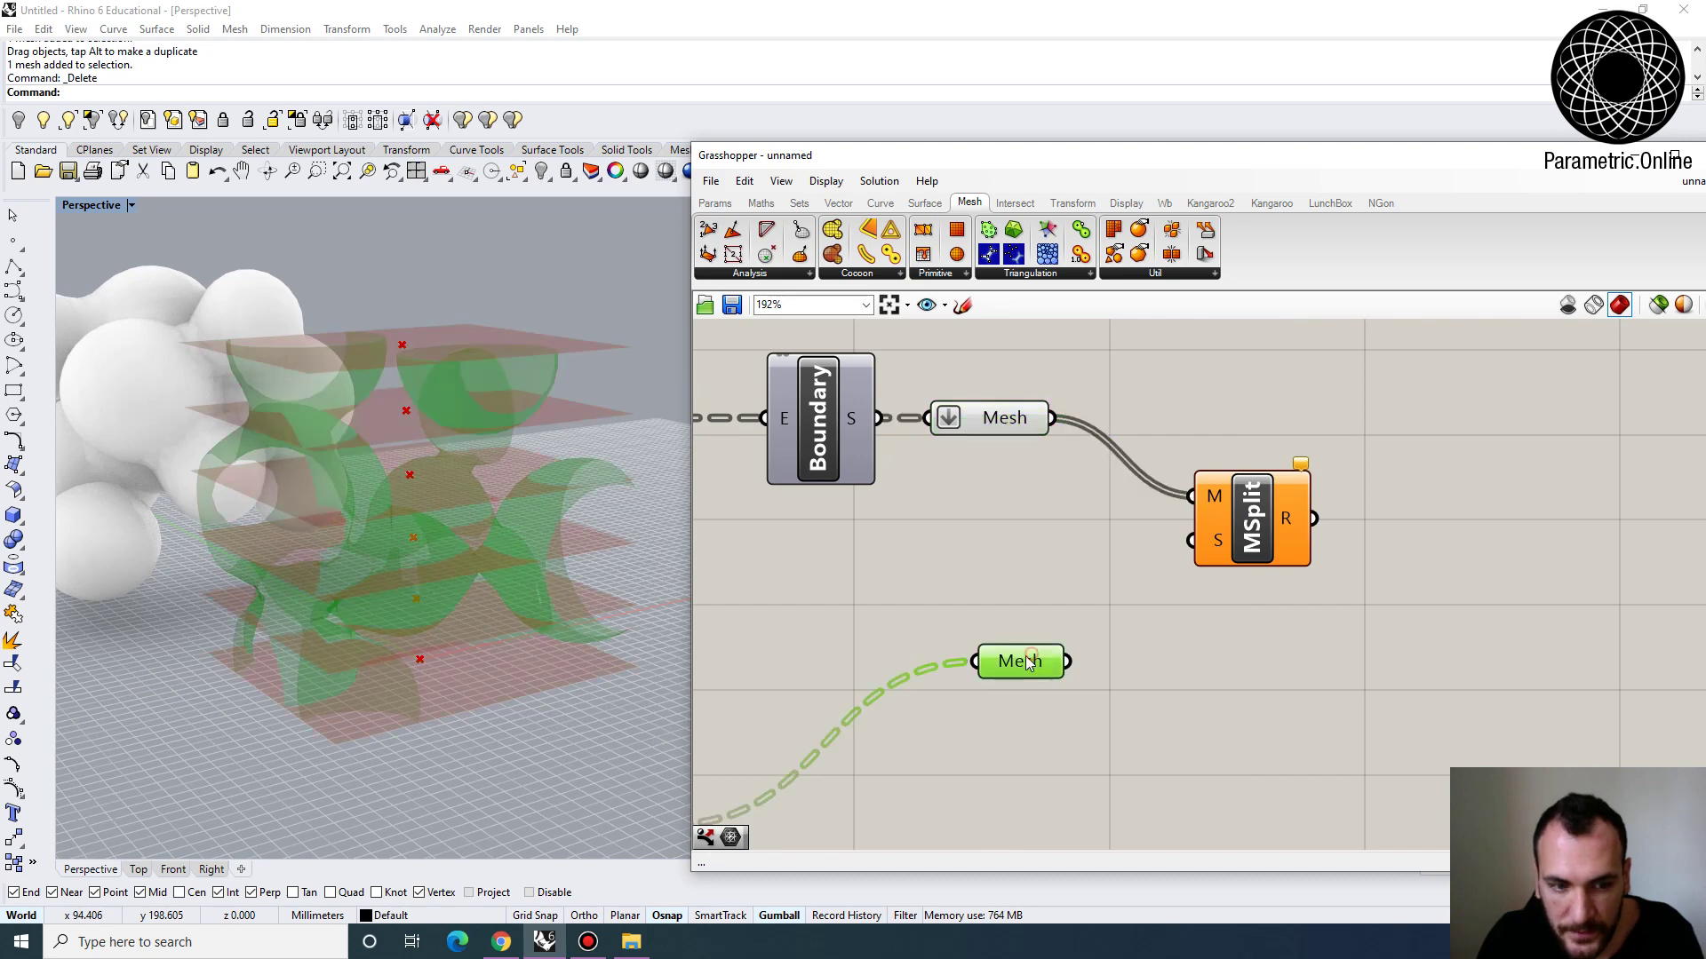
right_click(1031, 662)
left_click(1084, 717)
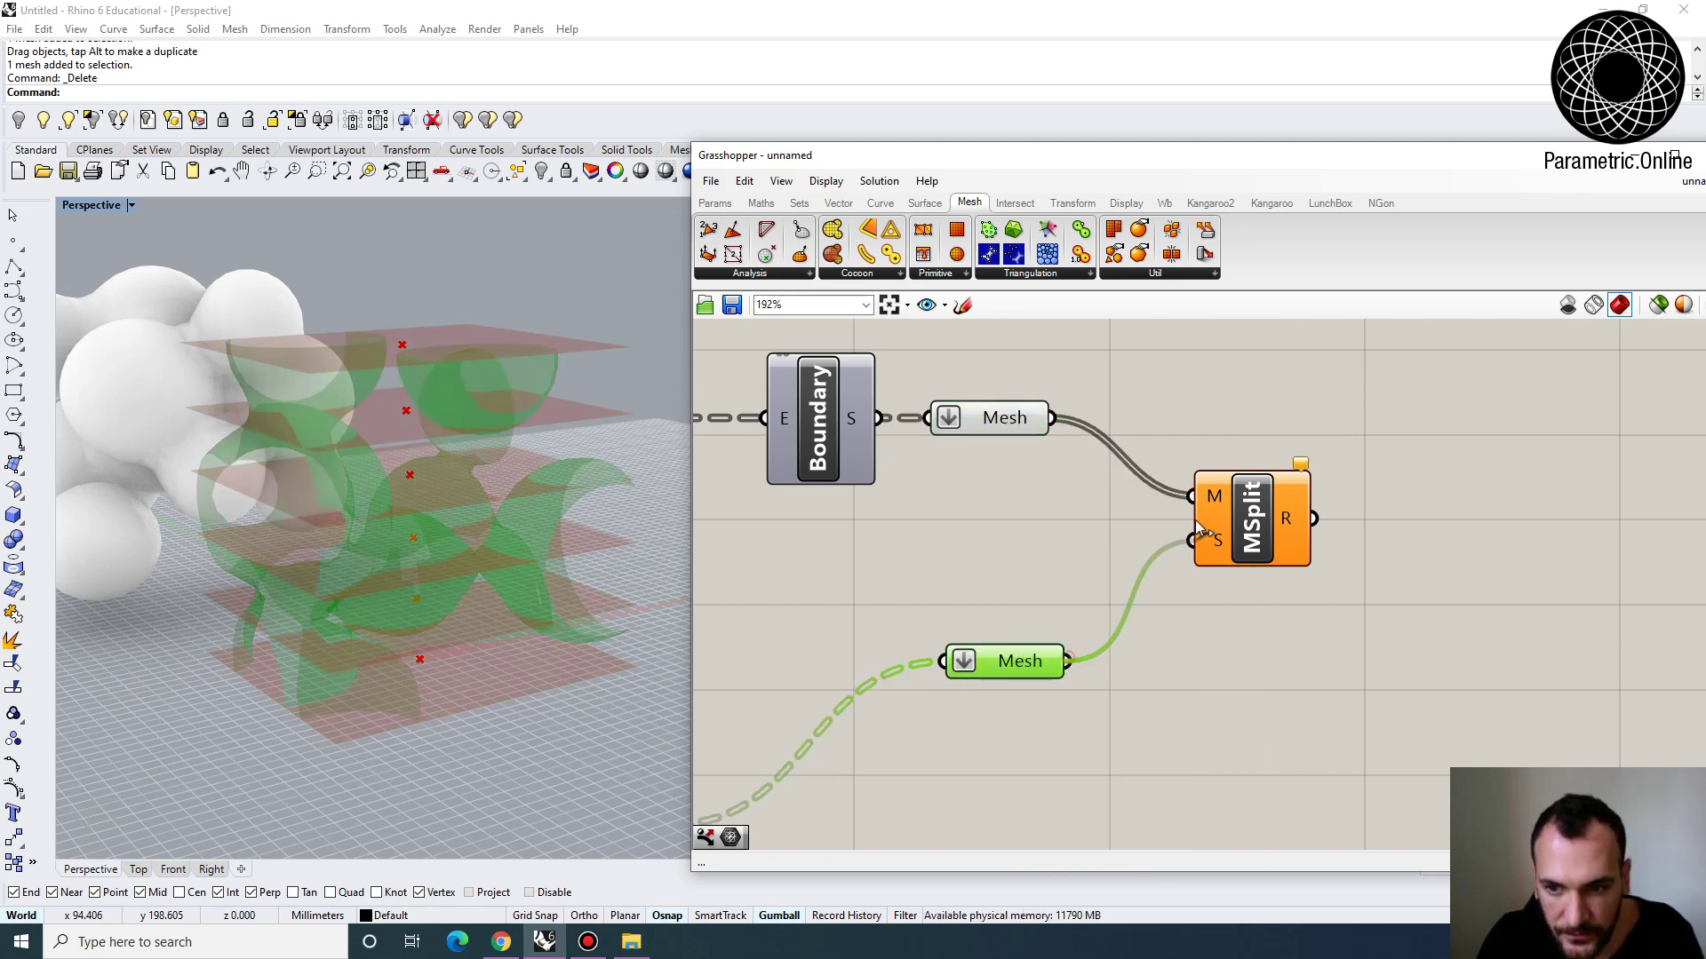
left_click(1245, 524)
Add a Dispatch component after the new Mesh Split and connect the R output to its L input
right_click_drag(1166, 581, 1024, 600)
double_click(1350, 525)
type("displ")
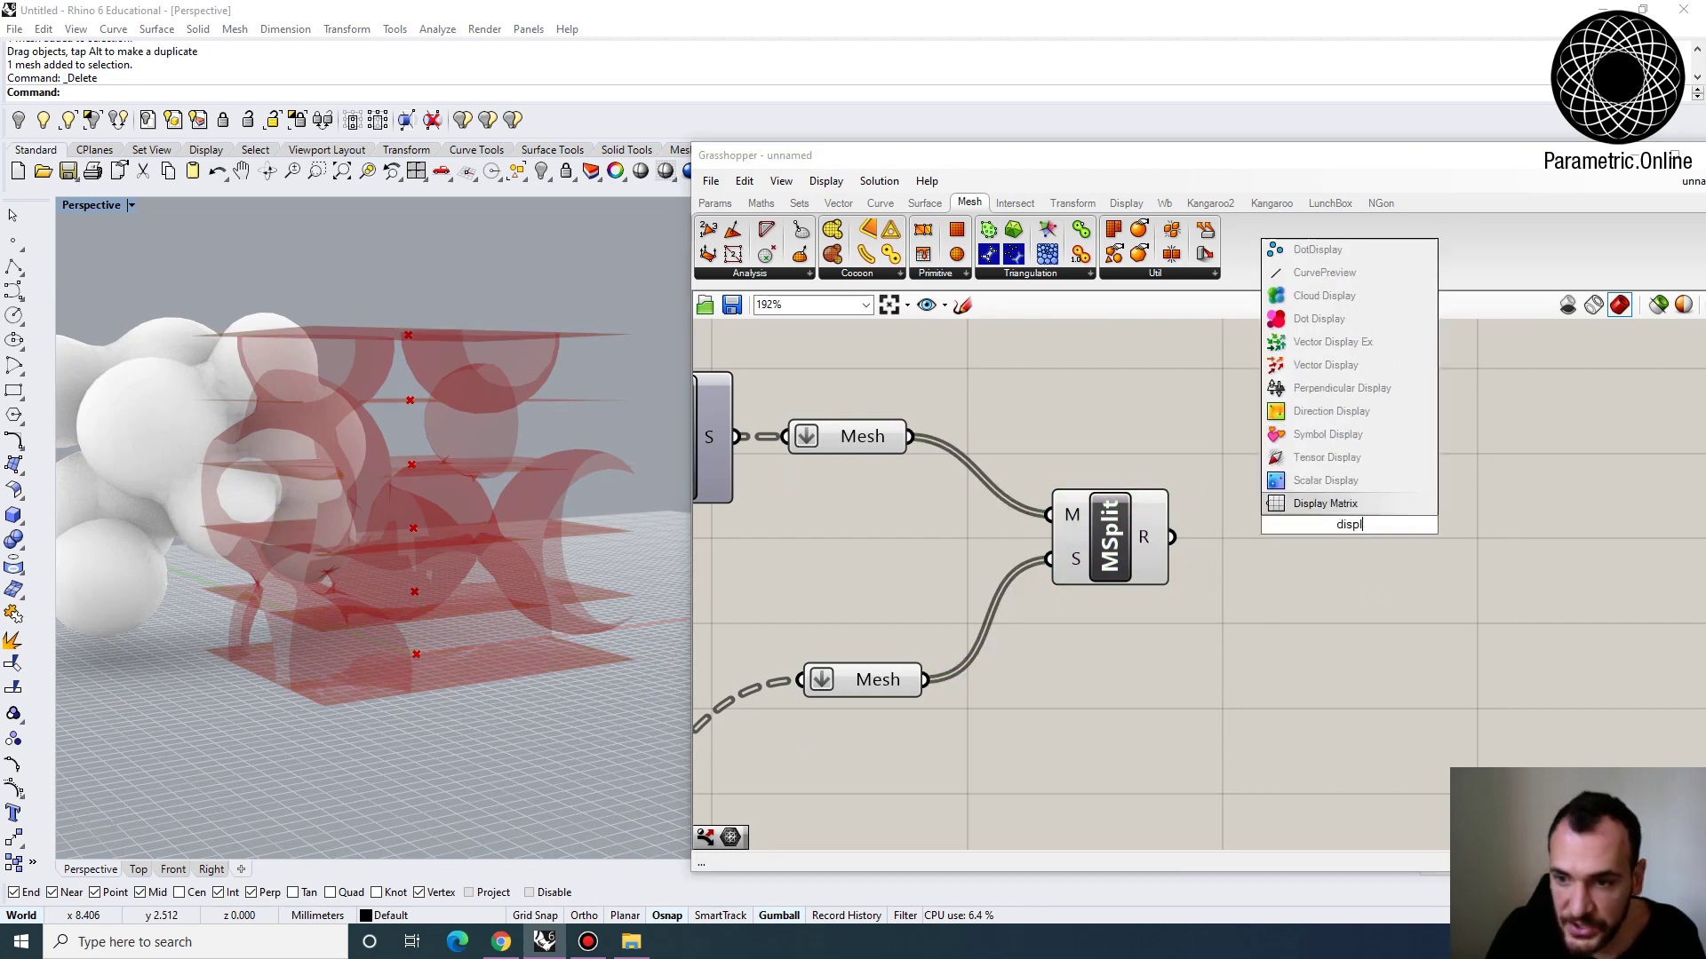
type("dd")
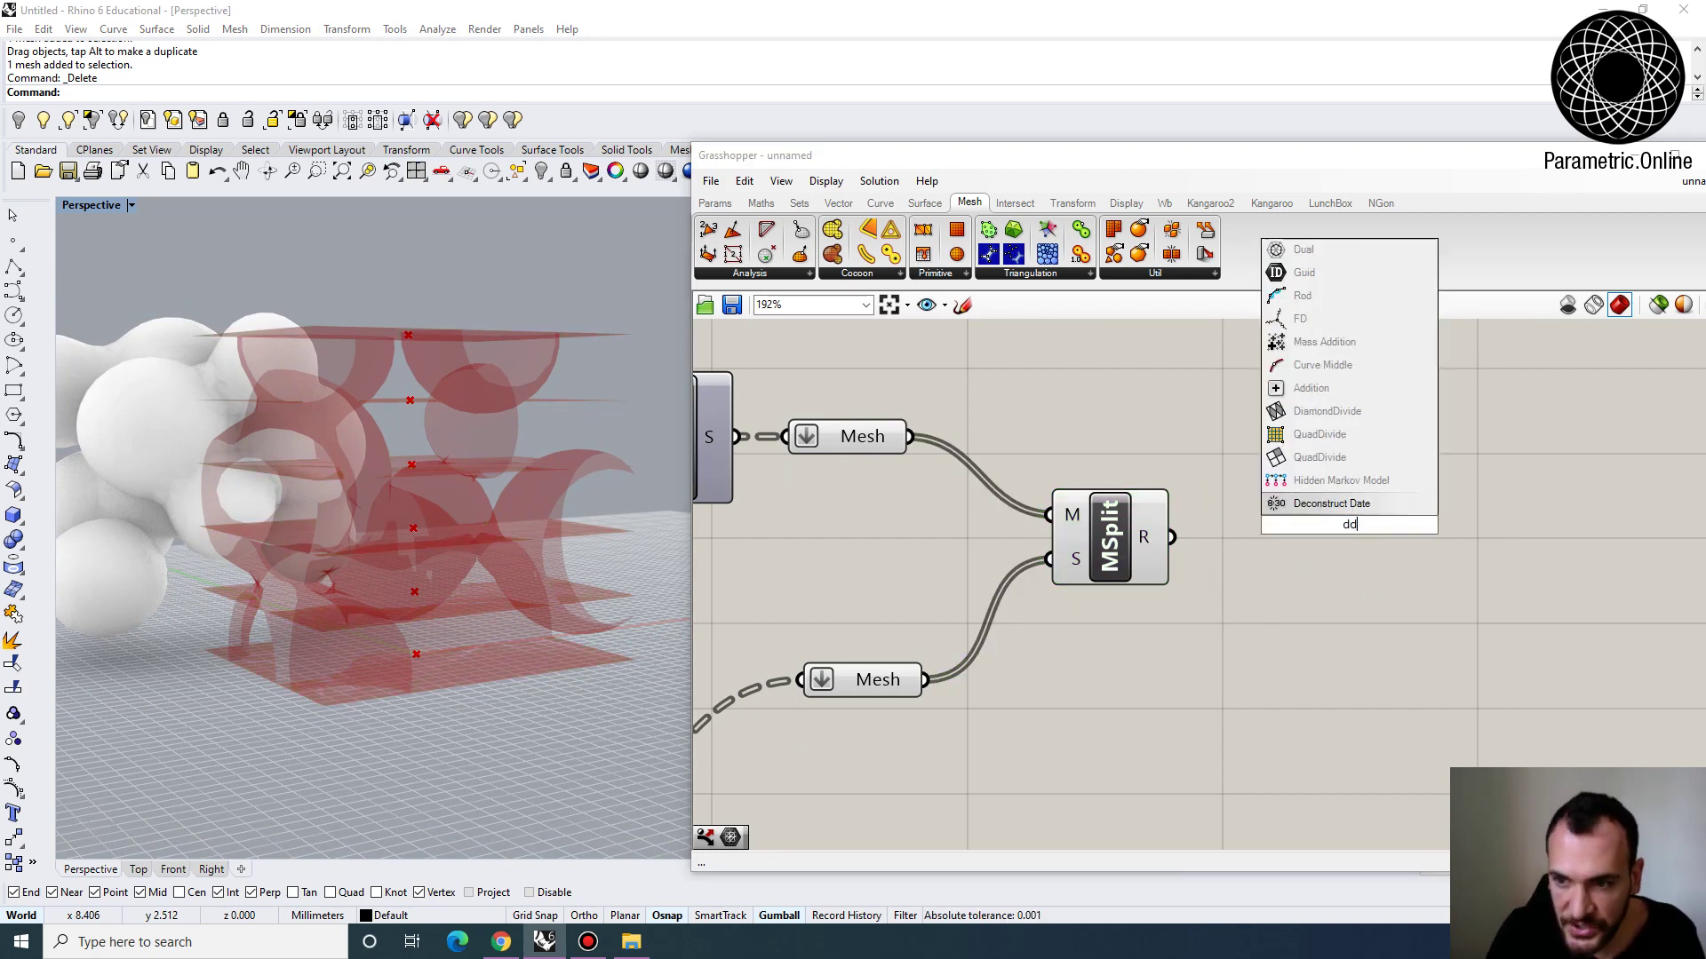
key("BackSpace")
type("isp")
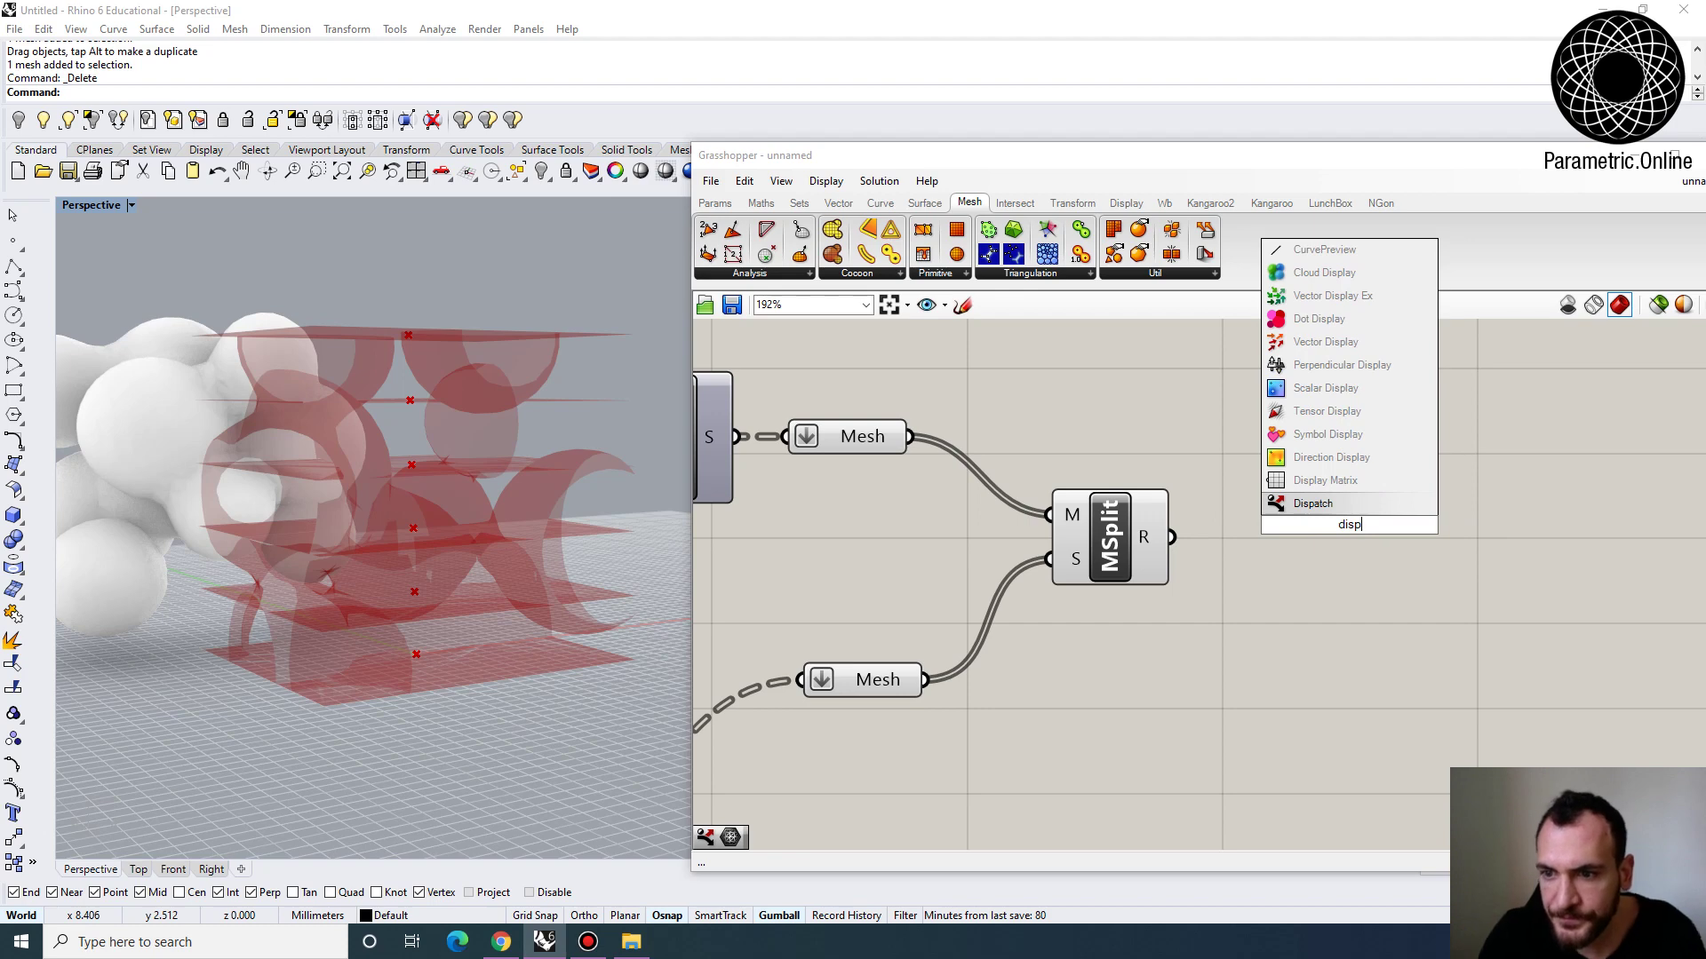
key("Return")
left_click_drag(1281, 502, 1288, 498)
left_click_drag(1331, 508, 1280, 540)
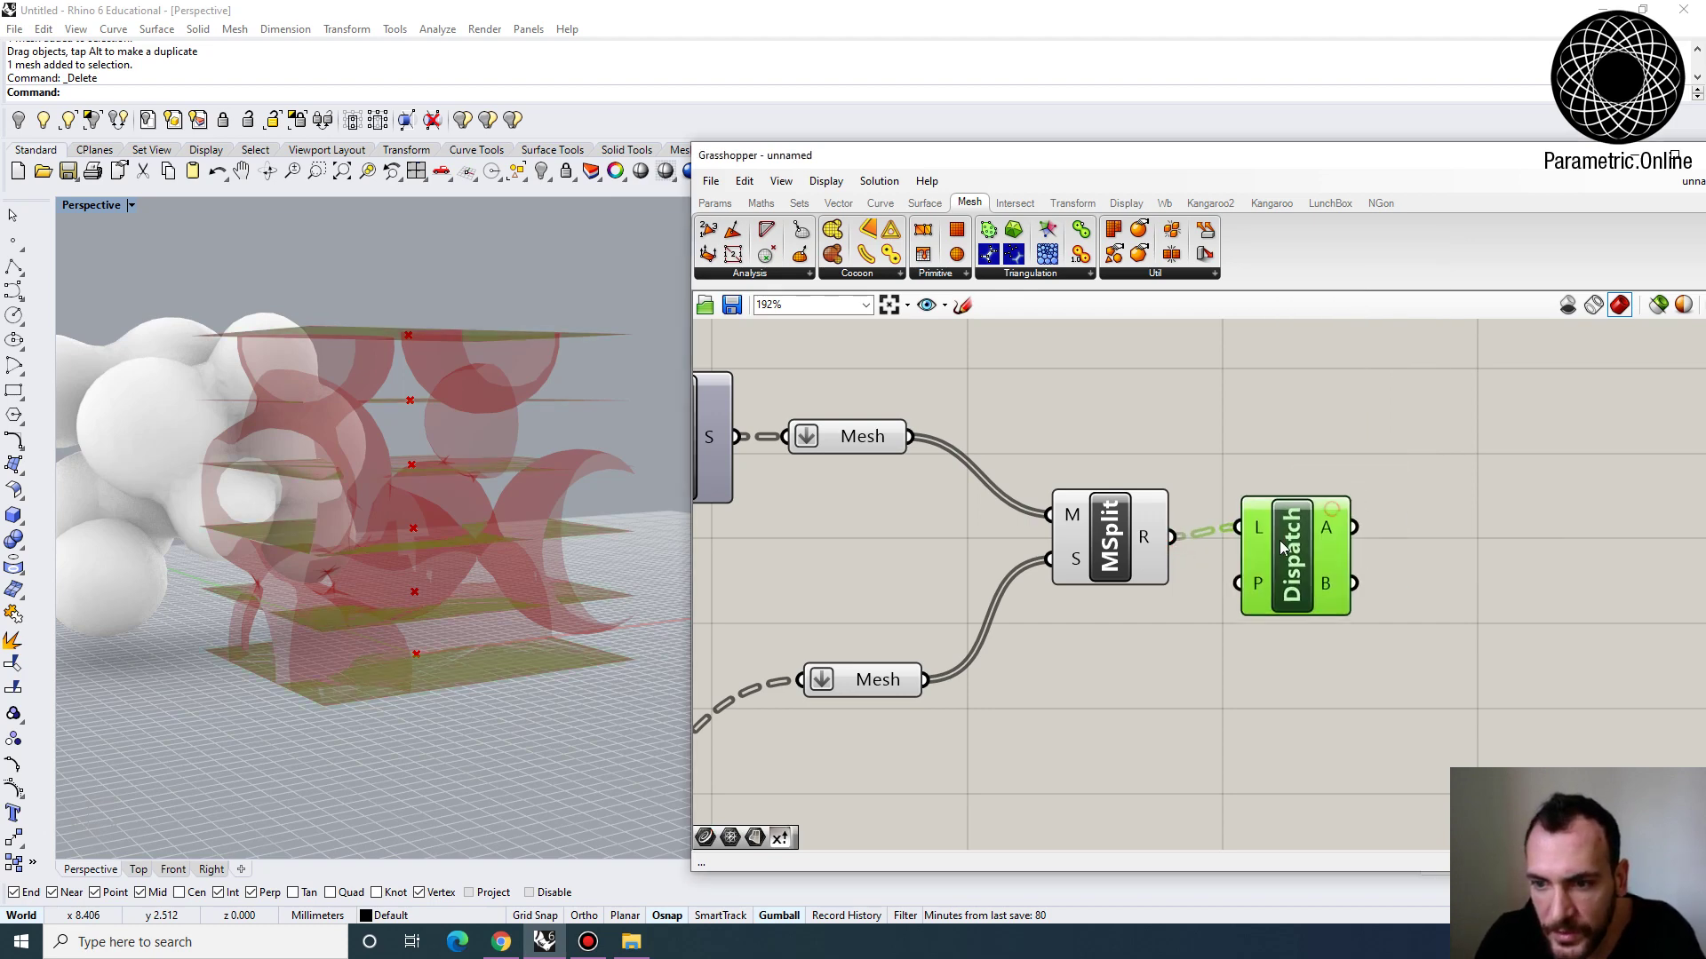
Add a Mesh parameter after the new Dispatch component and connect output A to it
right_click_drag(1480, 501, 1338, 503)
double_click(1338, 503)
type("mesh")
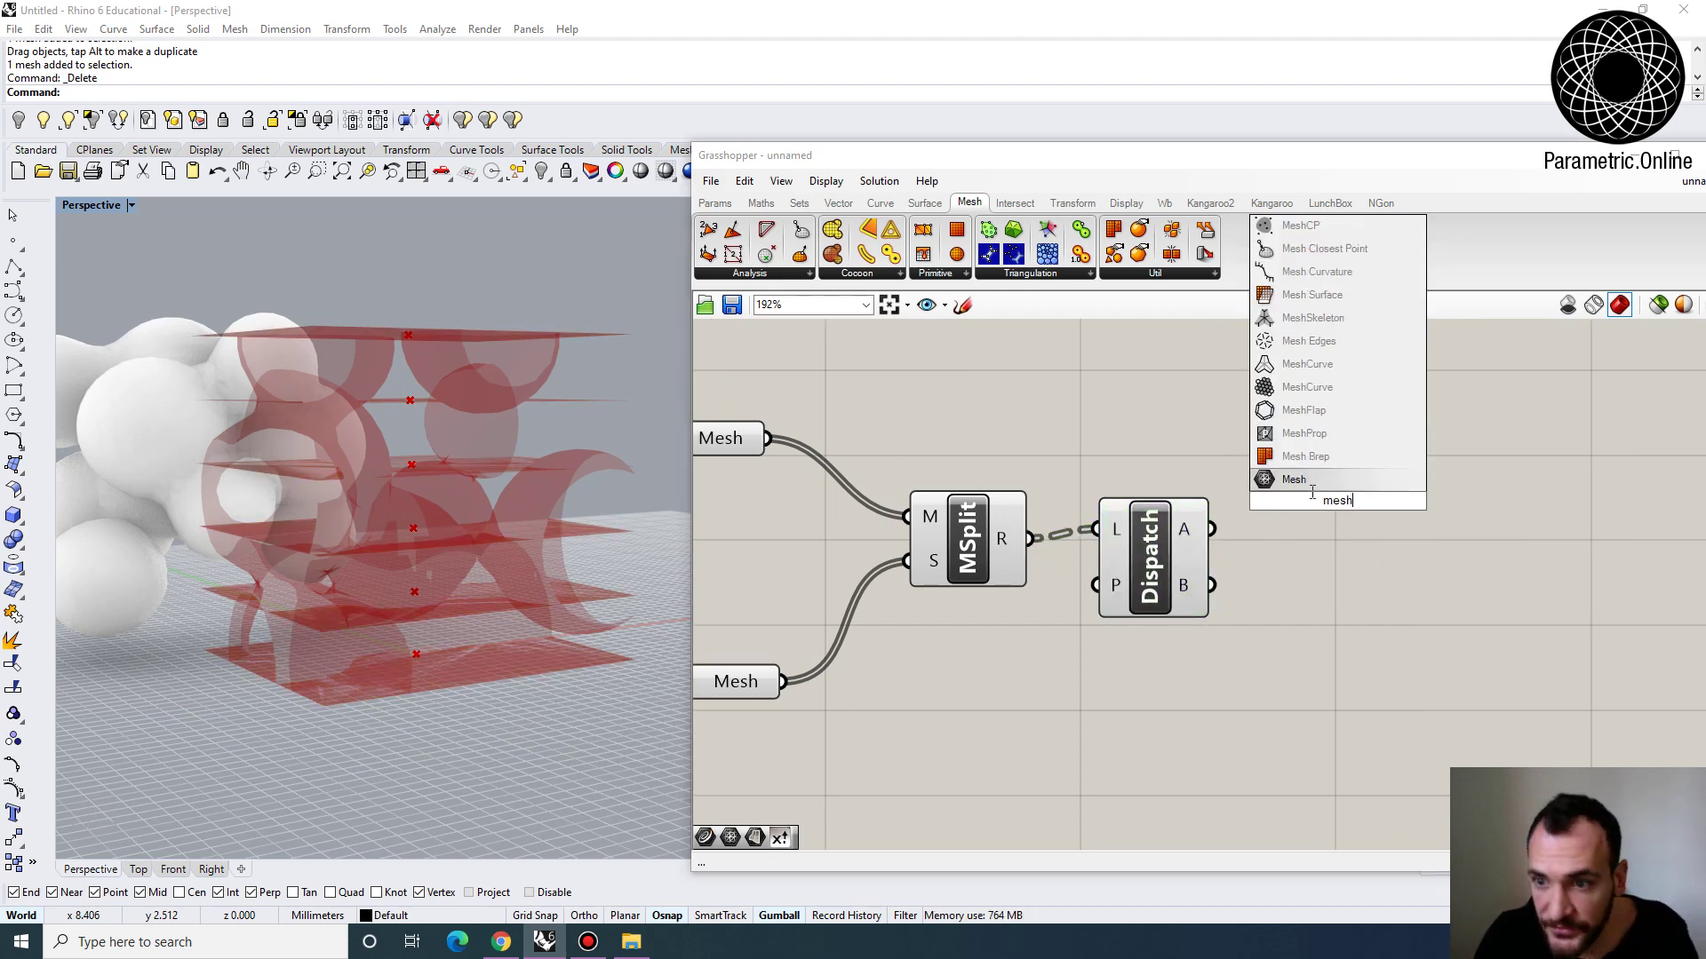
key("Return")
left_click_drag(1283, 502, 1290, 501)
left_click_drag(1340, 503, 1349, 518)
right_click_drag(427, 511, 524, 533)
left_click_drag(1214, 584, 1340, 550)
Bake the Mesh parameter's output A pieces with the default attributes, accepting the invalid object
right_click(1354, 526)
left_click(1409, 599)
left_click(1431, 785)
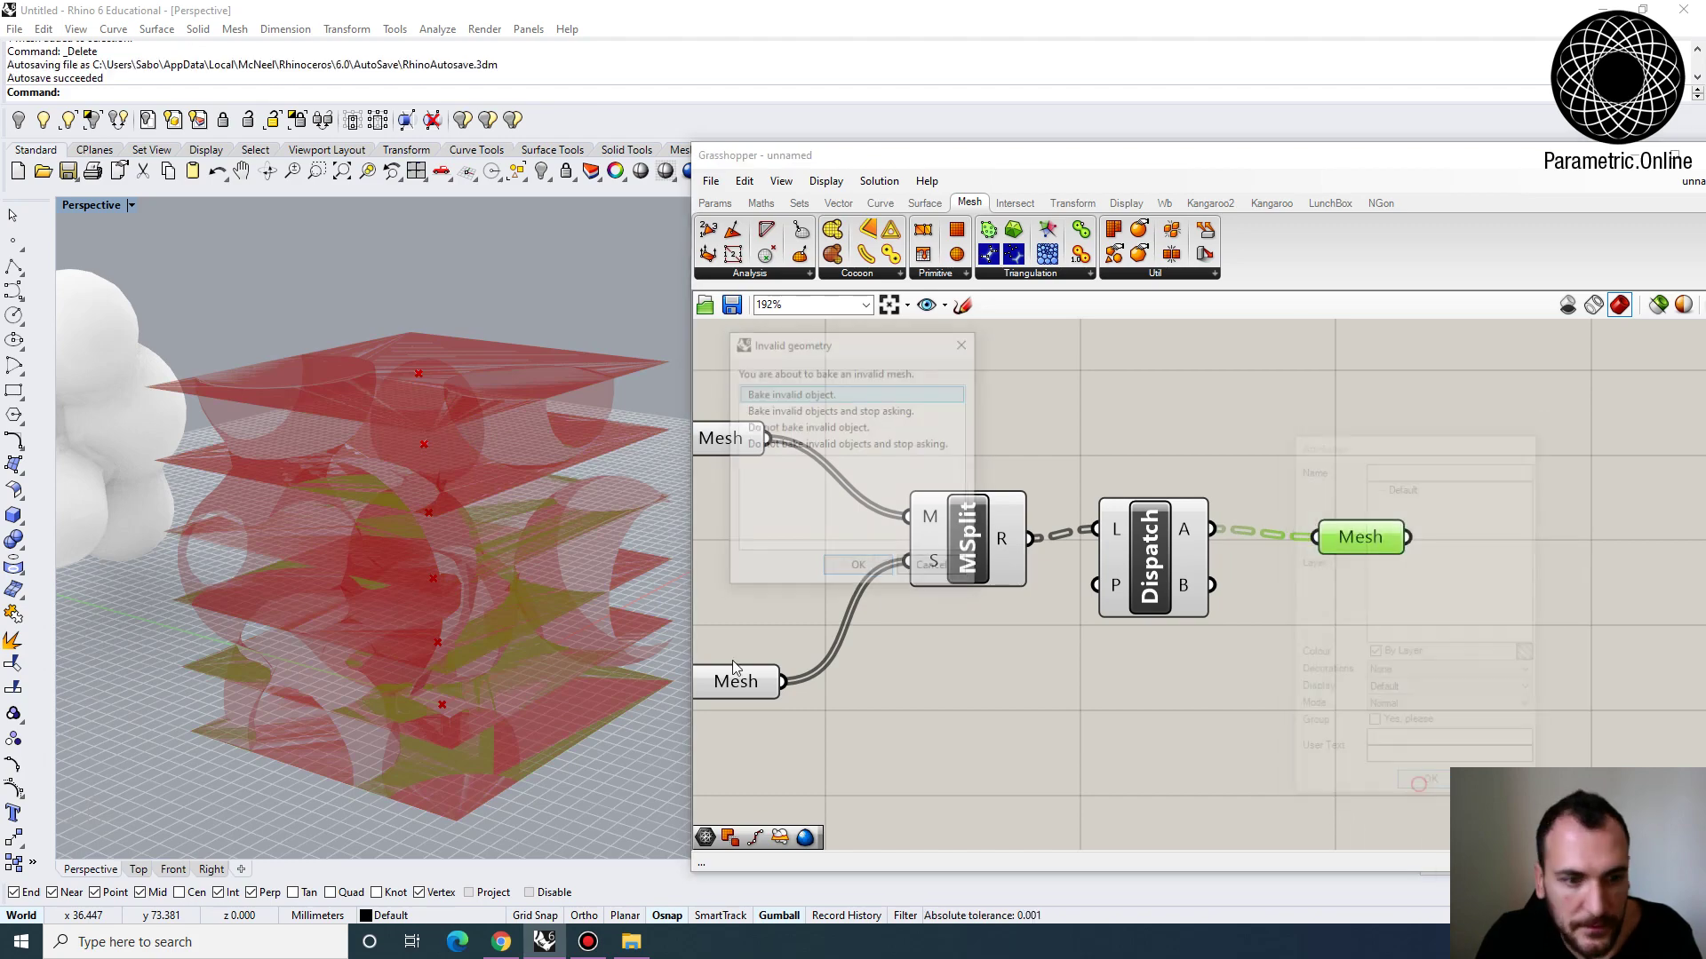
left_click(859, 568)
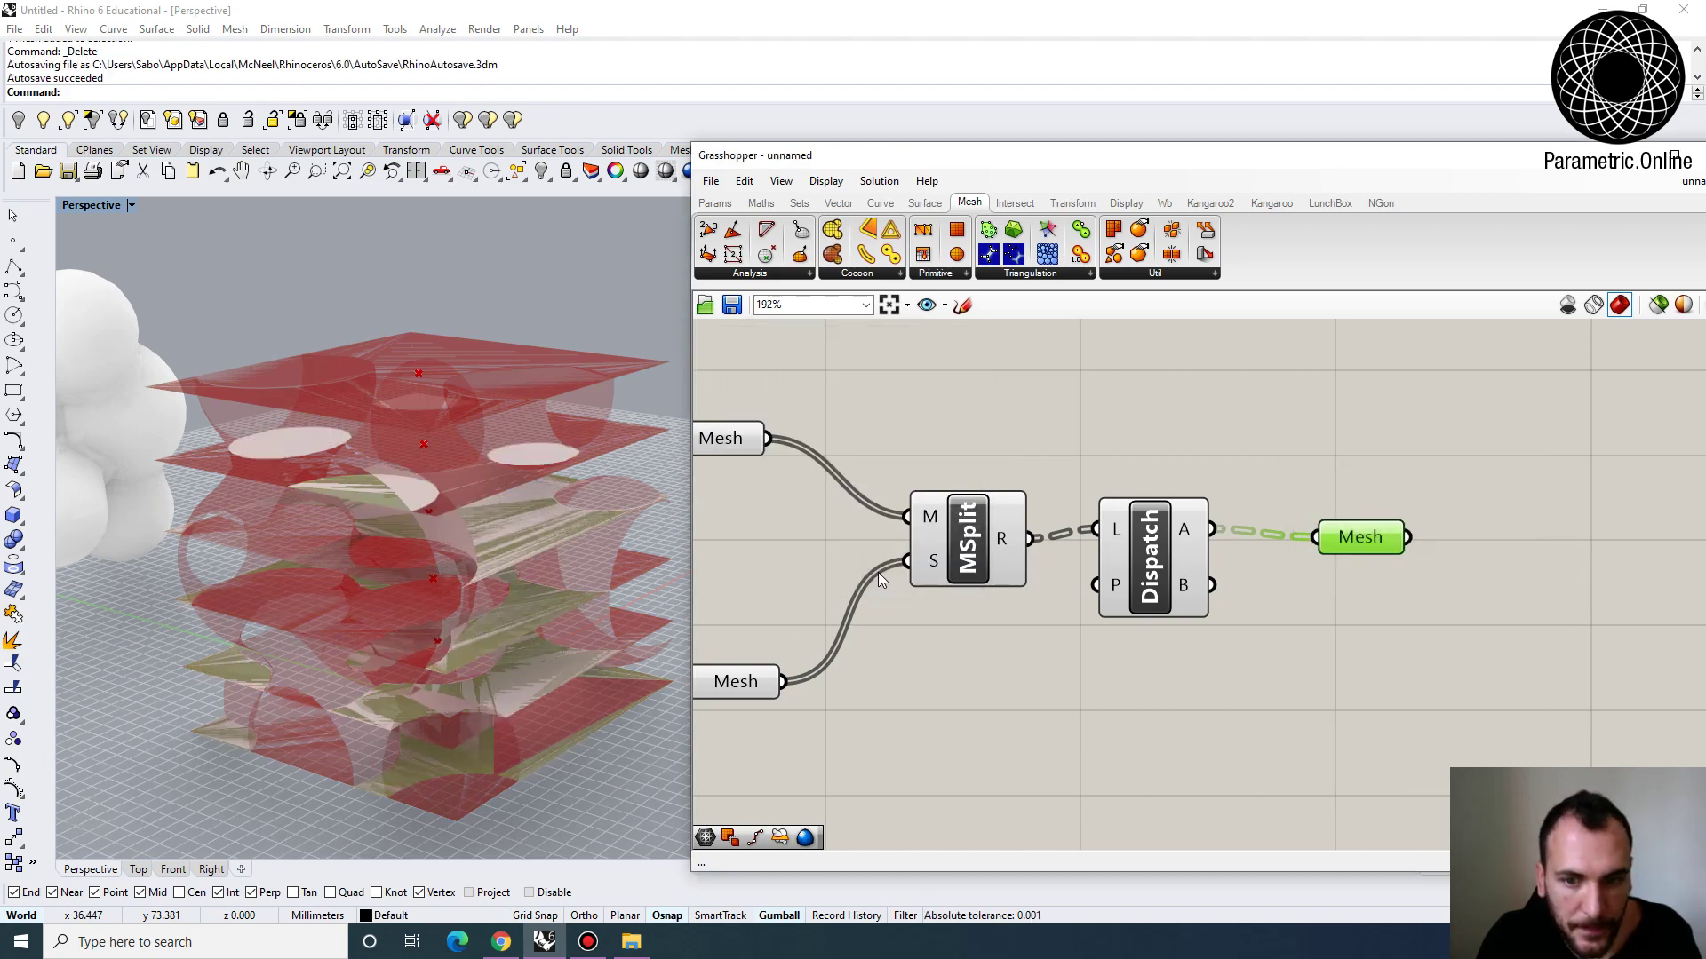
Select the baked meshes and move them away from the preview to check their shape
scroll(400, 658, "down", 5)
right_click_drag(465, 621, 618, 804)
left_click_drag(617, 803, 340, 504)
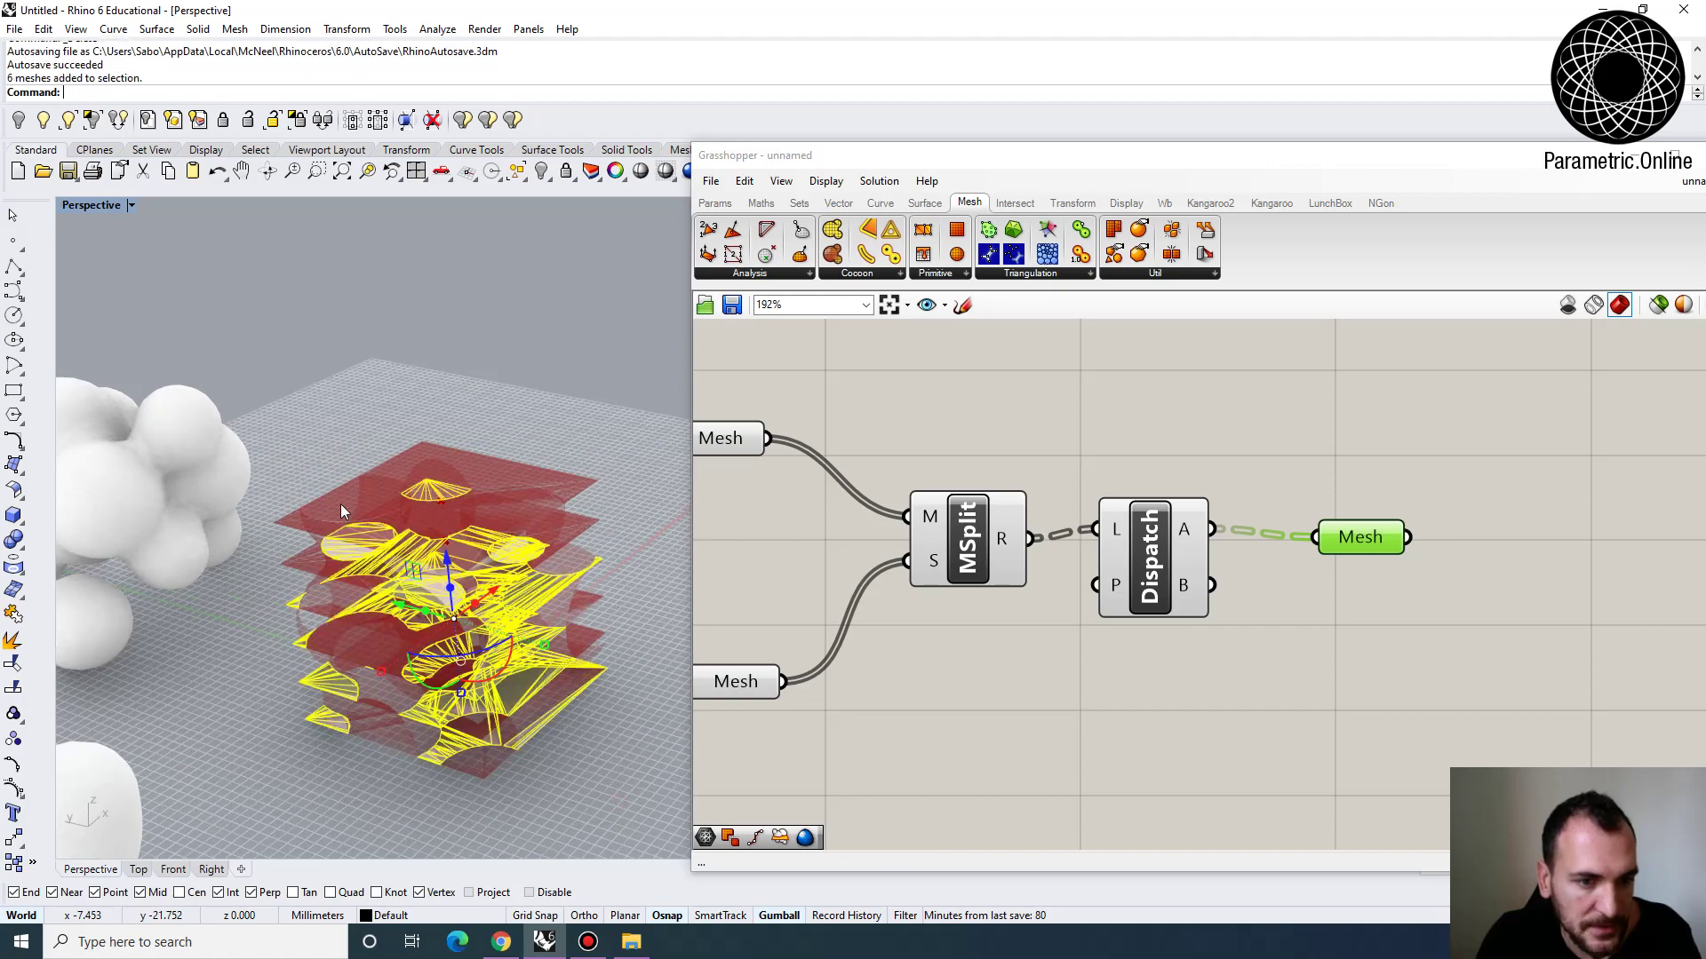
scroll(400, 533, "down", 4)
right_click_drag(489, 524, 428, 513)
left_click_drag(472, 512, 606, 453)
left_click(589, 562)
scroll(585, 551, "up", 8)
right_click_drag(581, 545, 519, 616)
left_click_drag(304, 301, 304, 301)
scroll(304, 301, "down", 3)
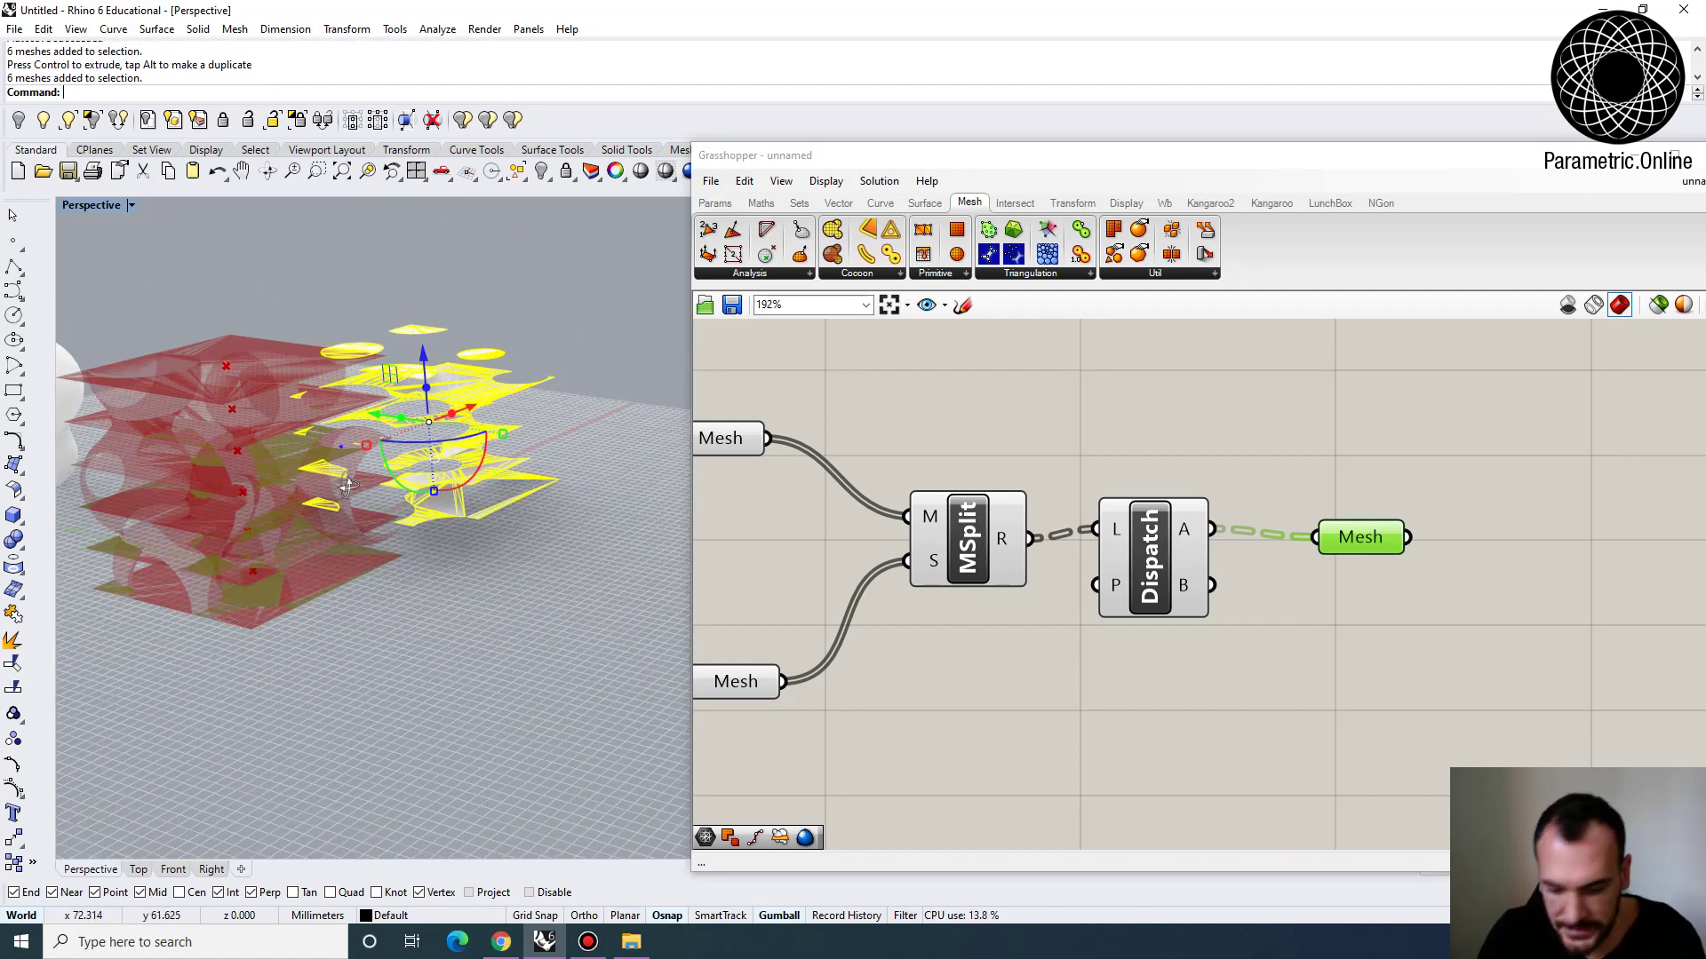
Delete the baked meshes that were moved beside the preview
key("Delete")
right_click_drag(304, 301, 283, 410)
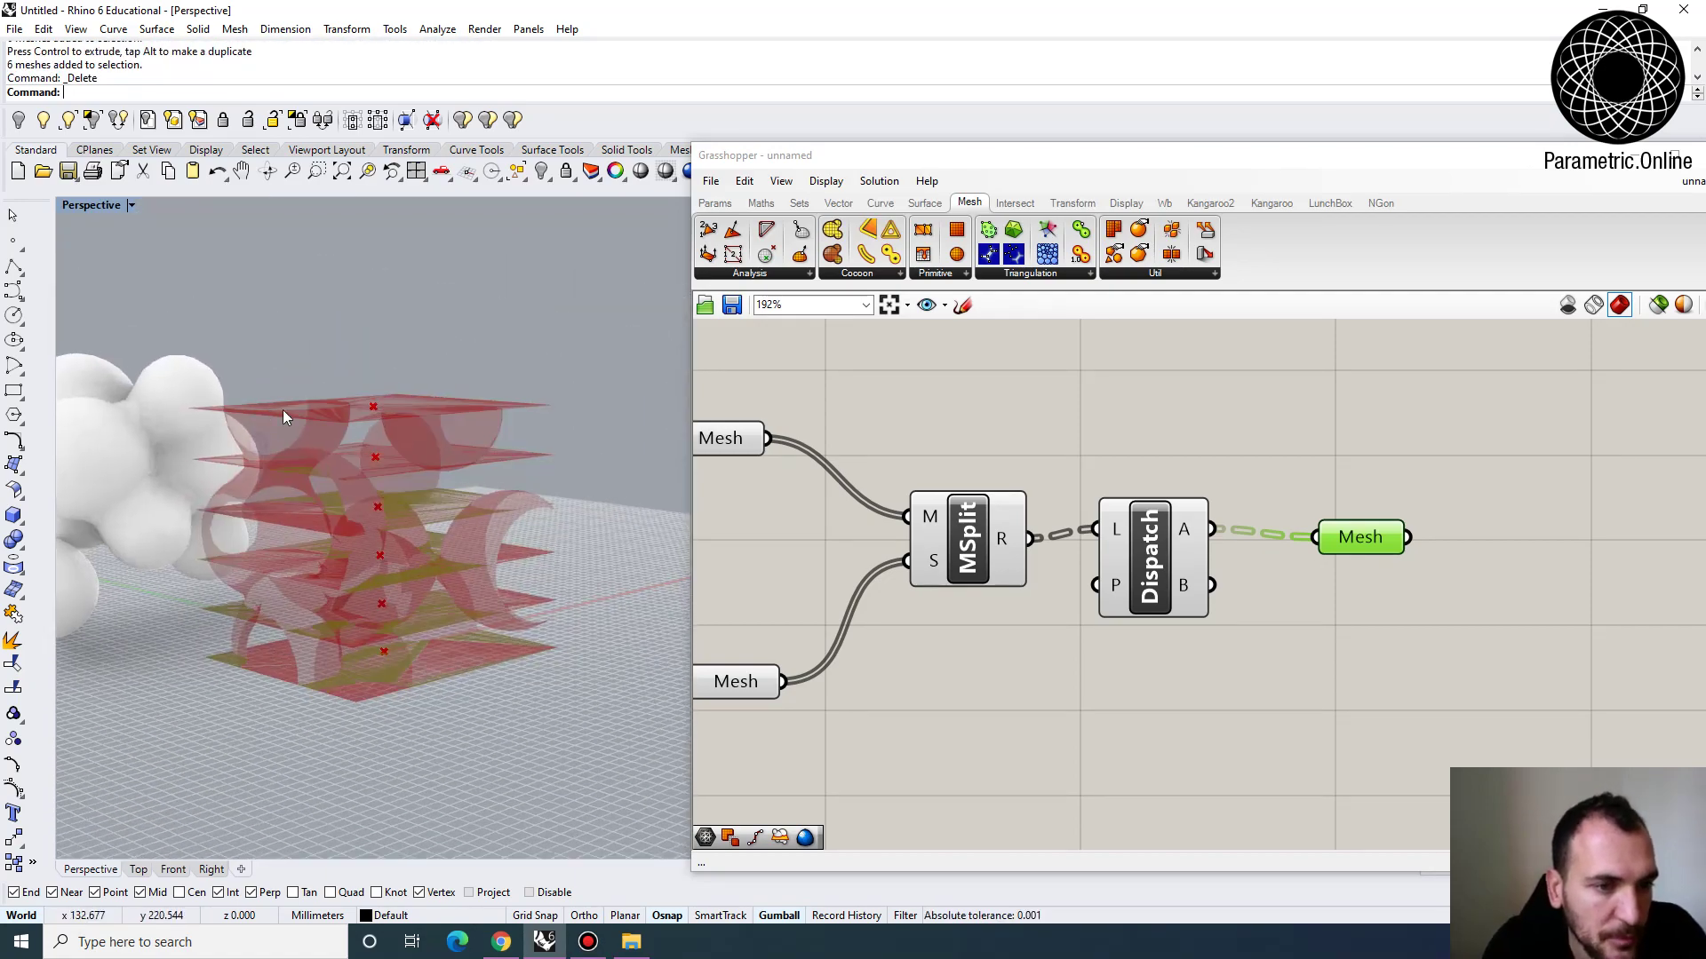
Reconnect the last Mesh parameter to output B of the new Dispatch component instead of output A
left_click(1153, 555)
mouse_move(382, 525)
right_mouse_down()
mouse_move(396, 646)
mouse_move(373, 542)
right_mouse_up()
scroll(373, 542, "up", 3)
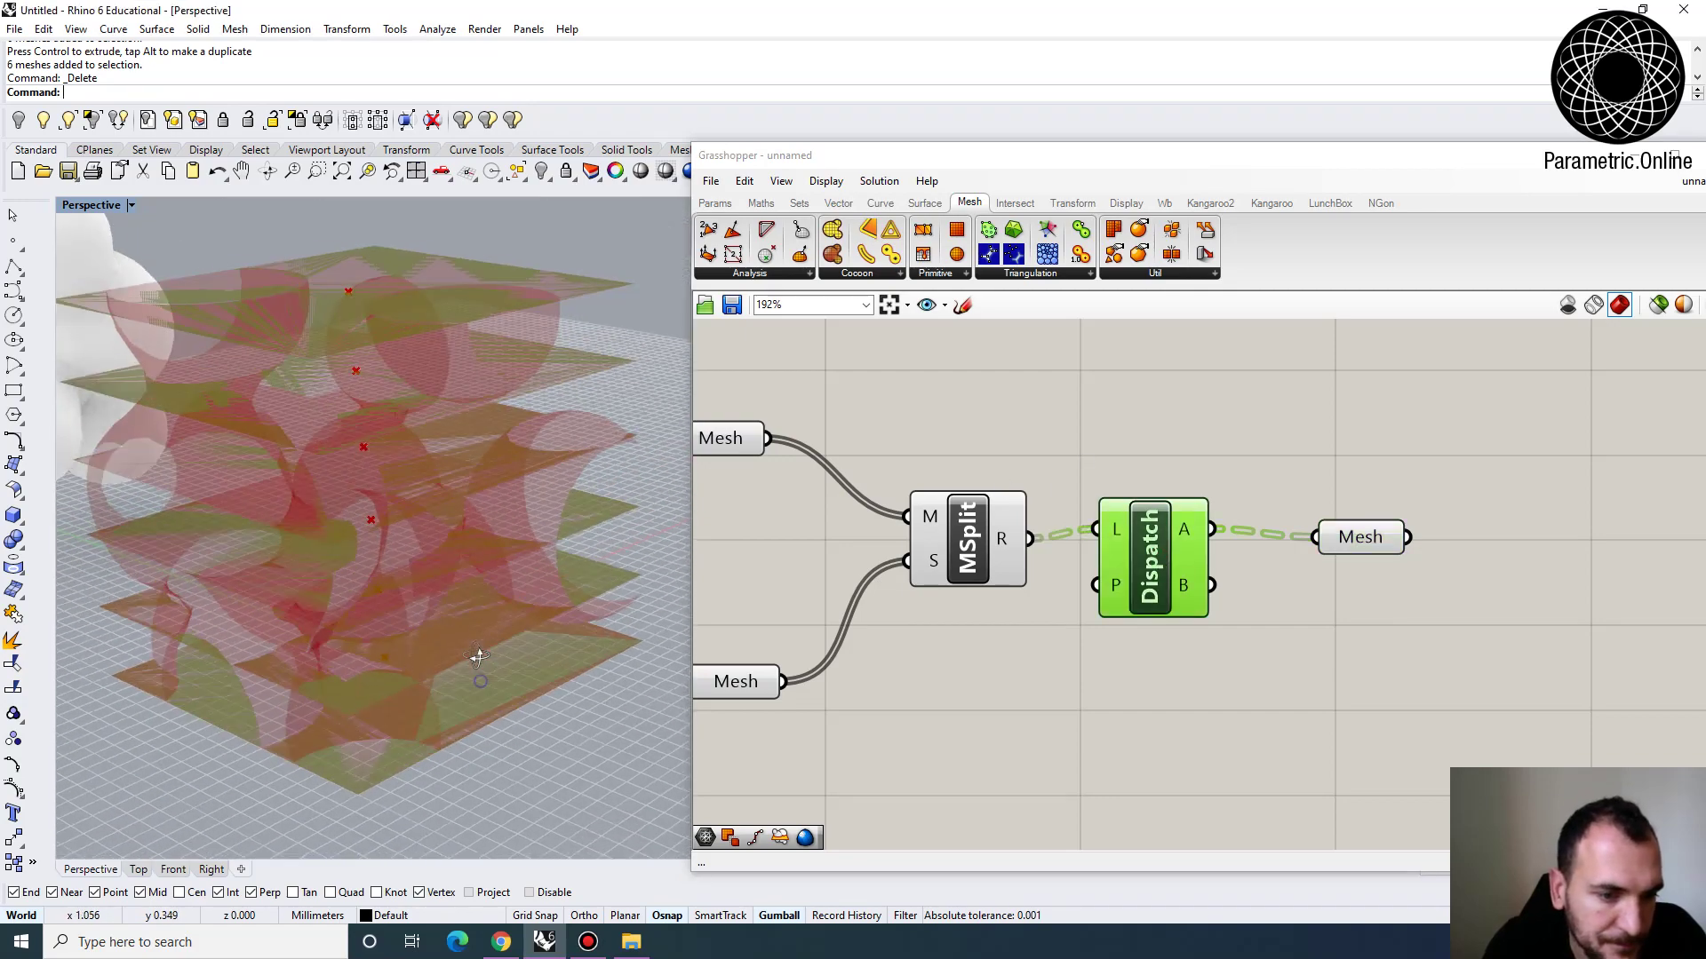
left_click(977, 526)
left_click_drag(1178, 552, 1360, 567)
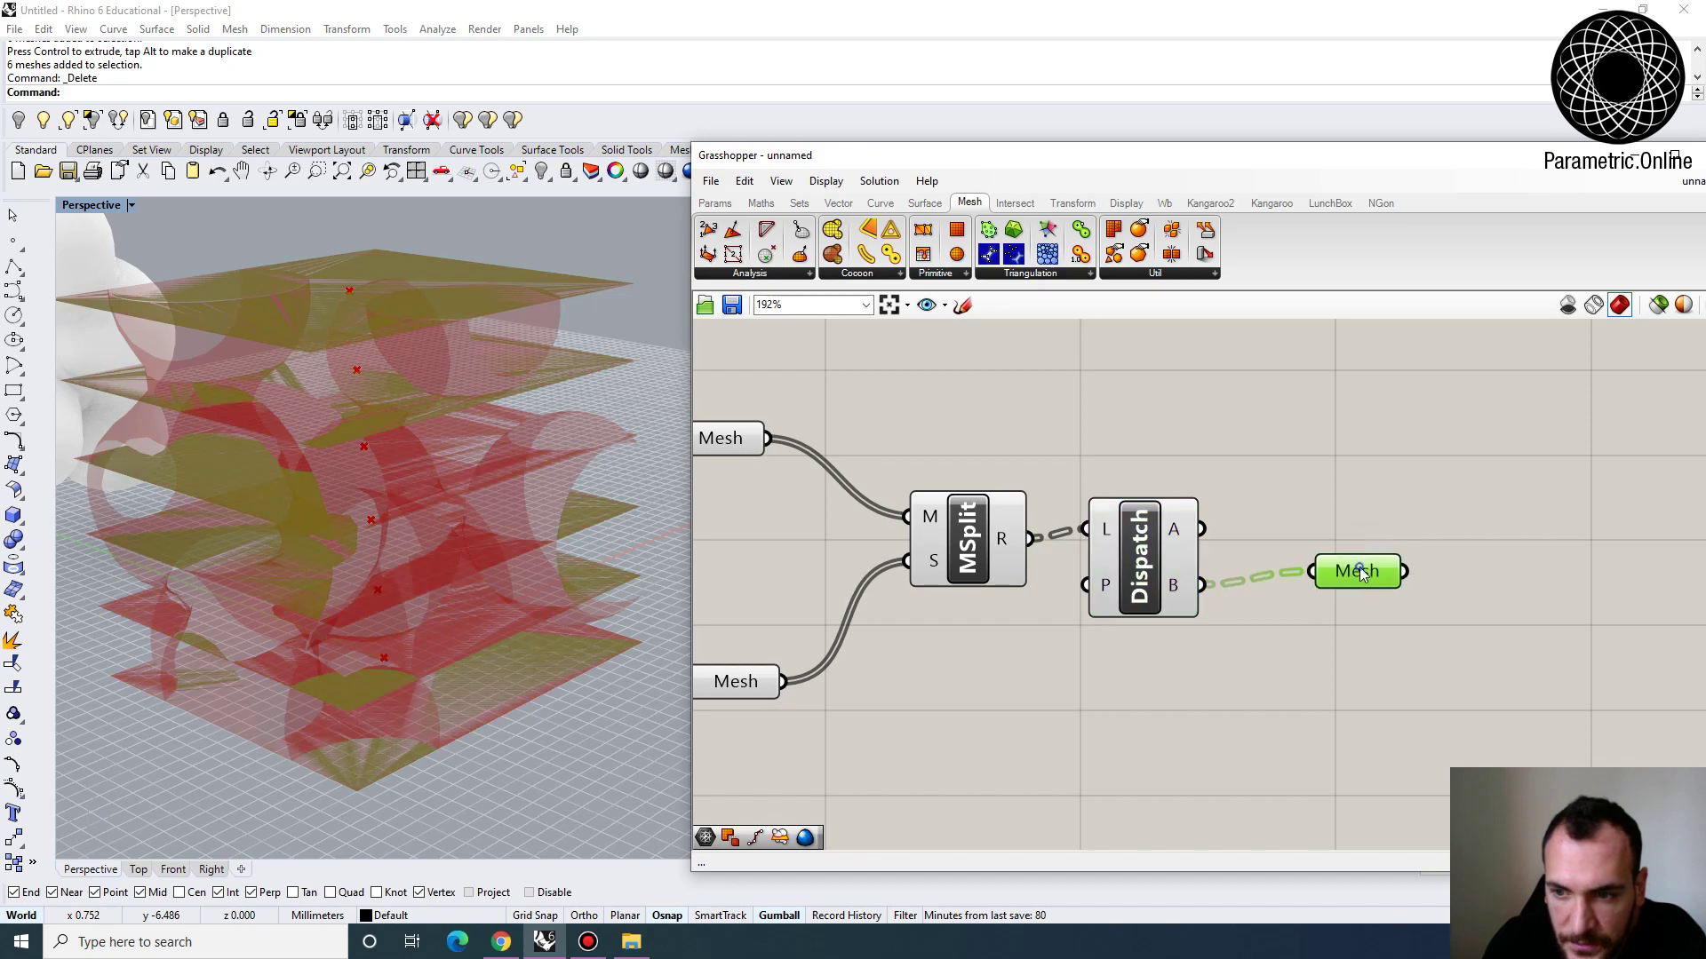
Bake the Mesh parameter fed by Dispatch output B with the default attributes
right_click(1359, 567)
left_click(1399, 631)
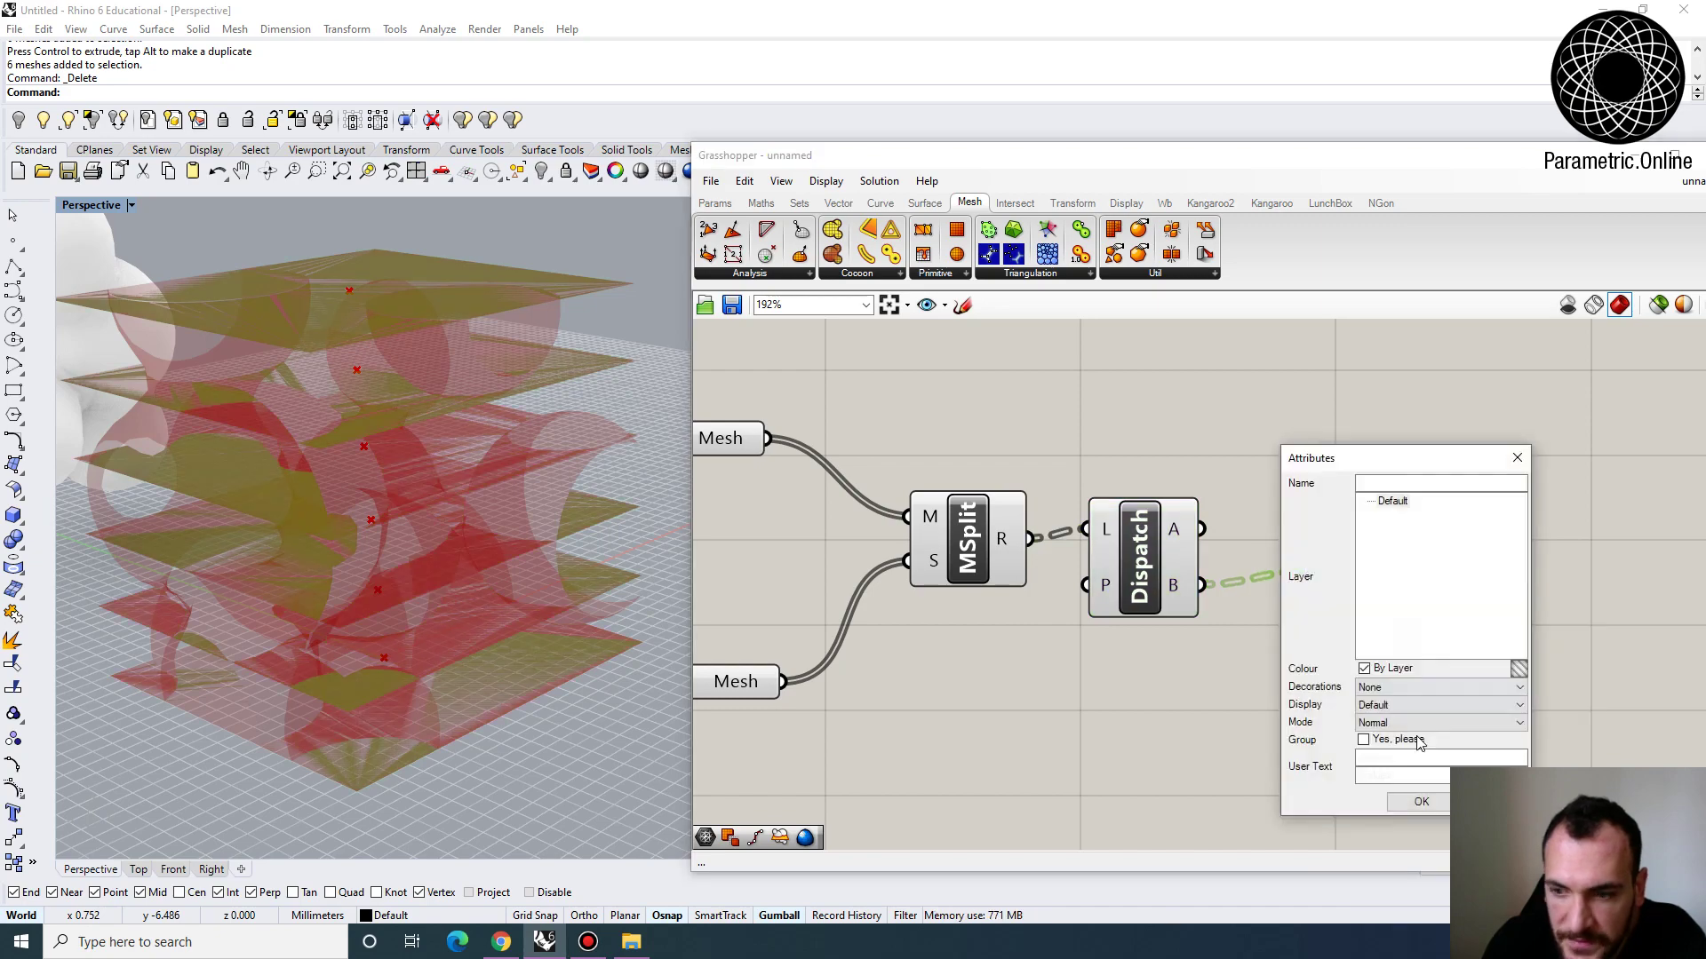
left_click(1417, 802)
Select the baked floor meshes, move them beside the preview and compare them with the original geometry
scroll(536, 648, "down", 6)
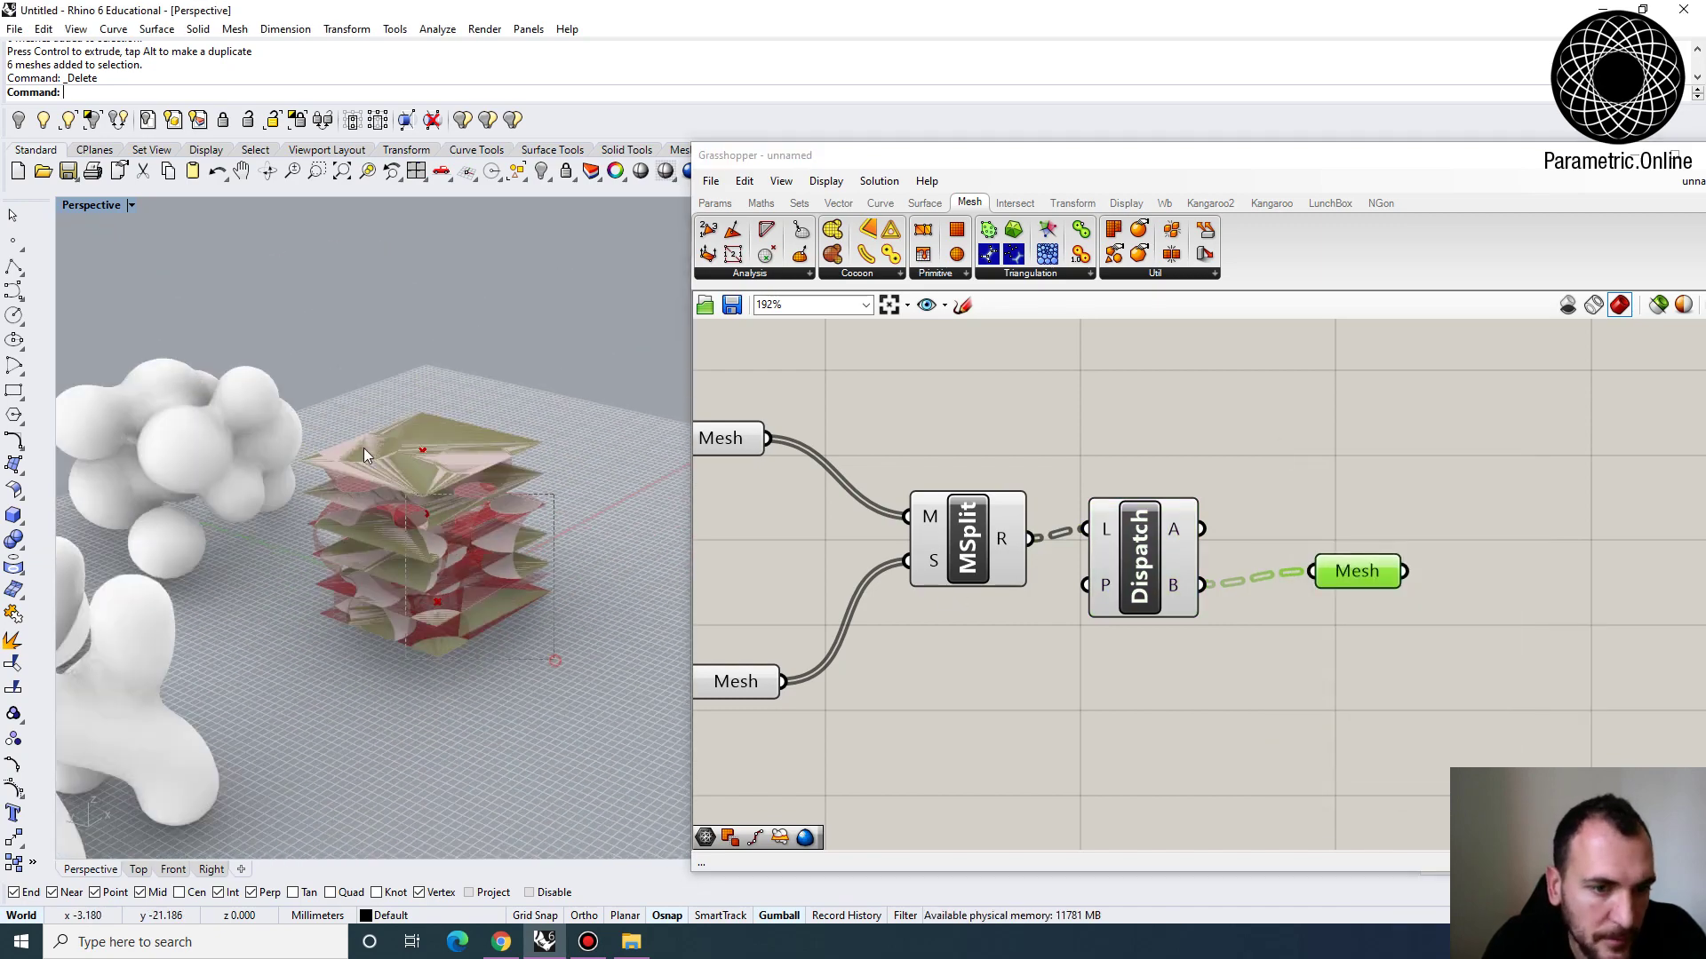
left_click_drag(364, 449, 360, 368)
right_click_drag(419, 412, 437, 536)
left_click_drag(490, 436, 614, 289)
left_click(377, 273)
right_click_drag(667, 657, 435, 632)
scroll(626, 565, "up", 5)
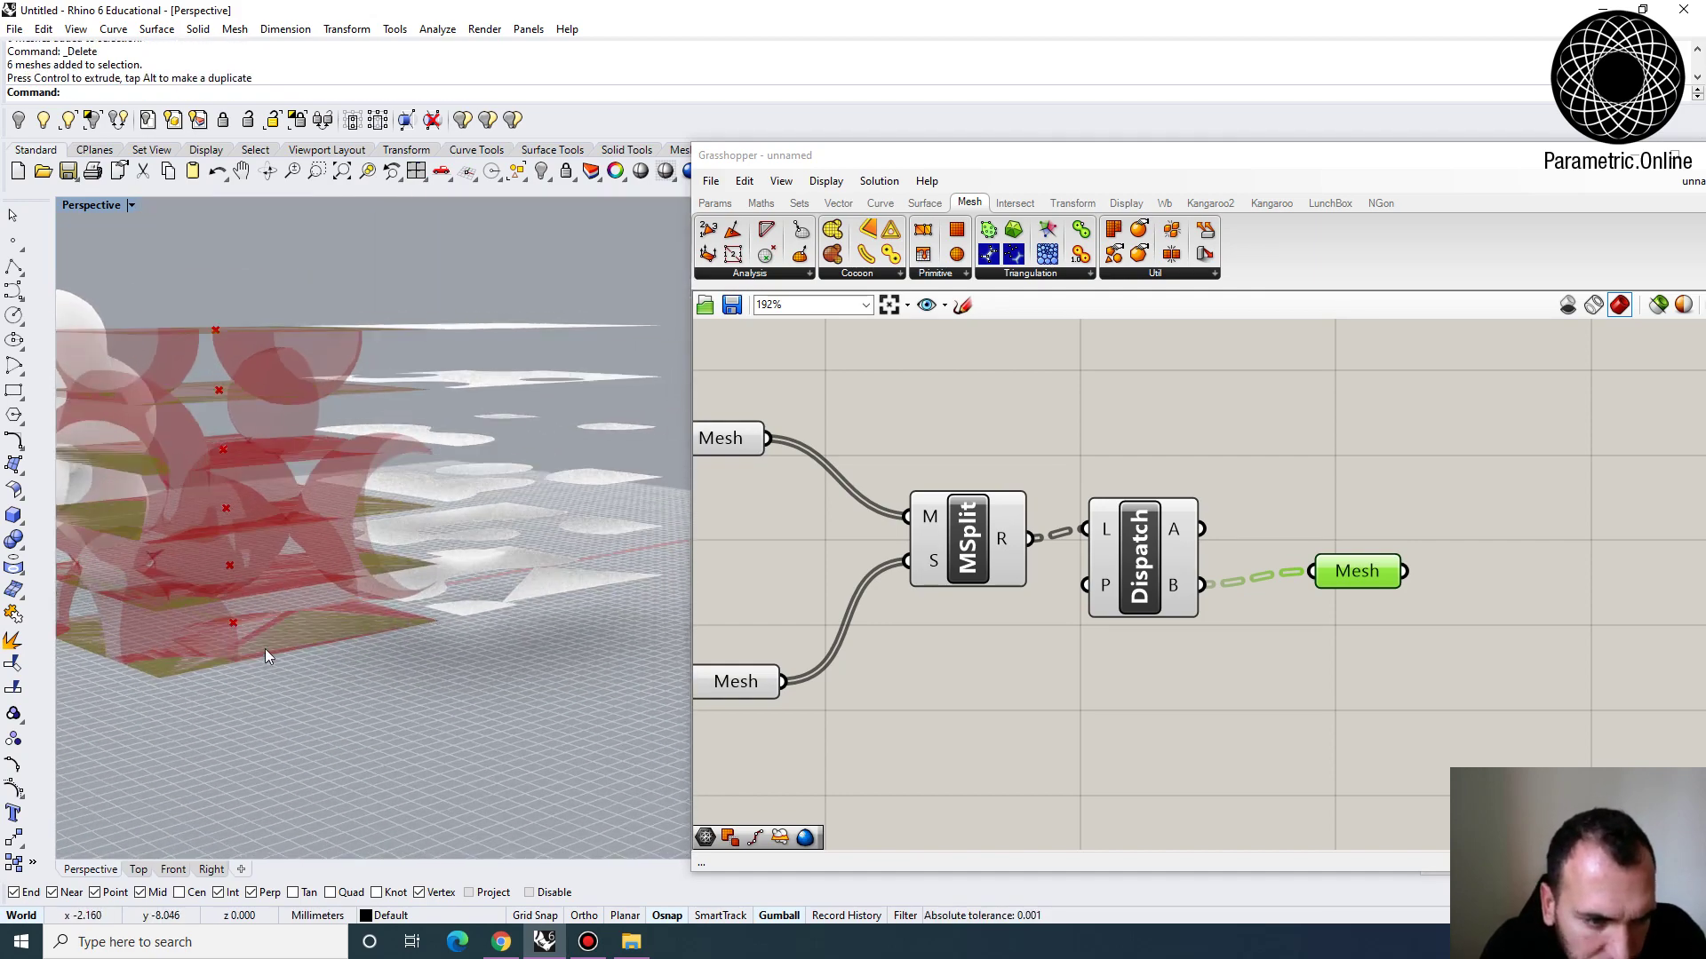
right_click_drag(265, 655, 324, 645)
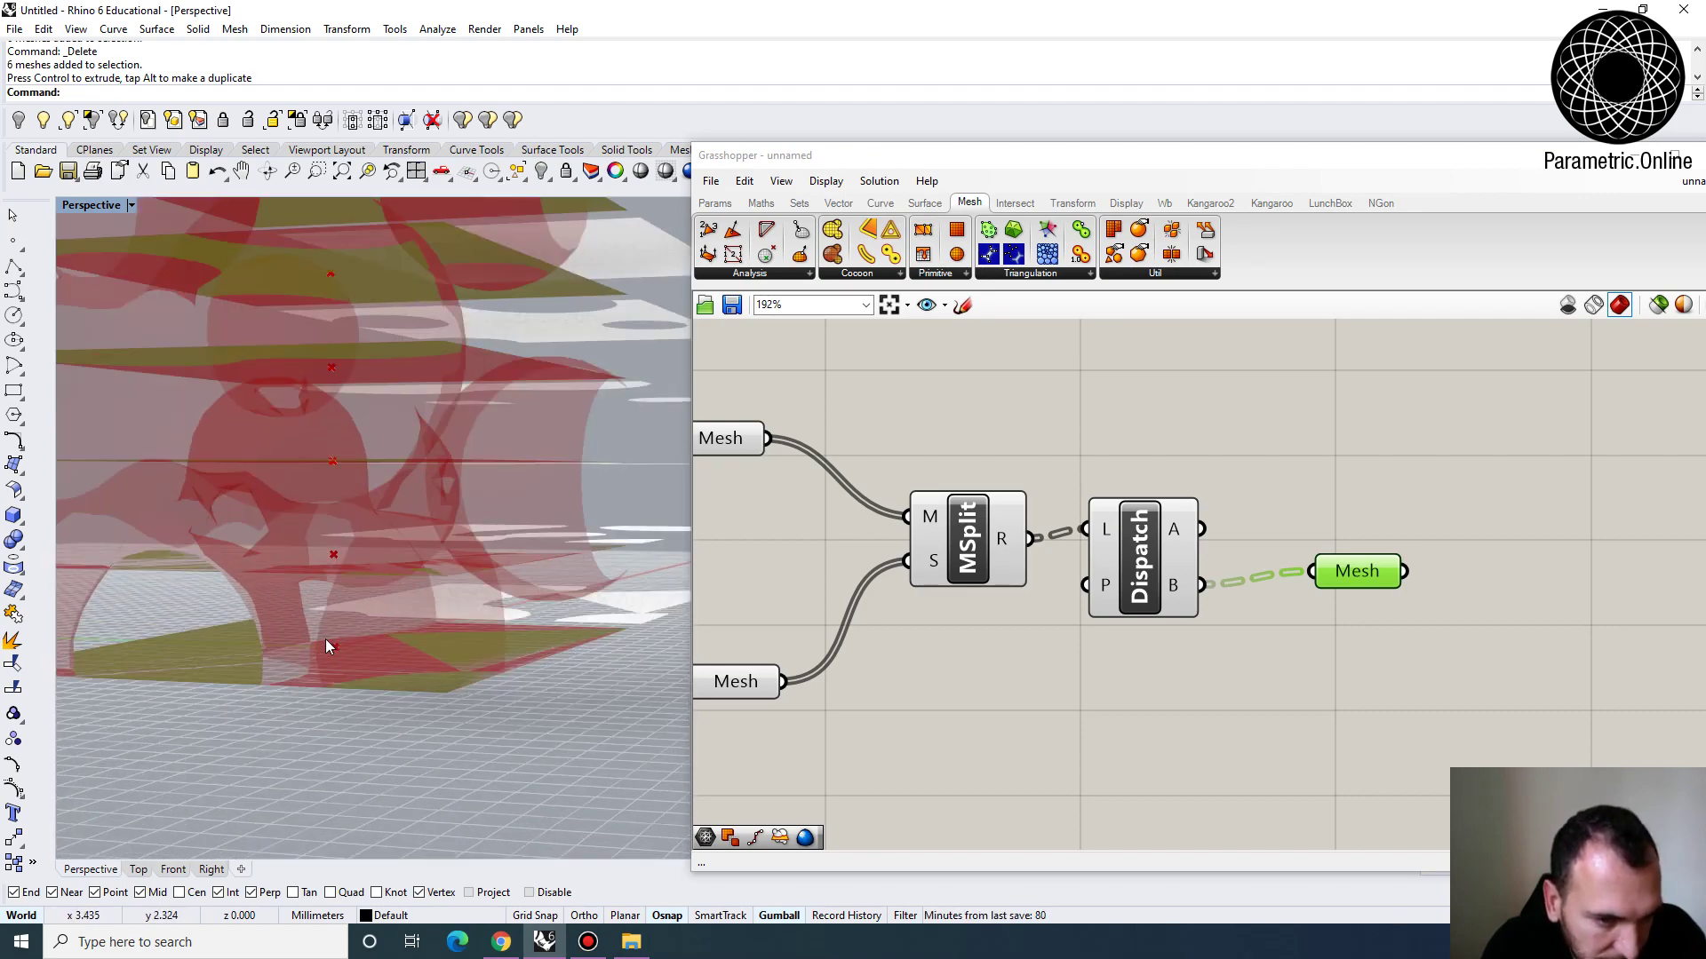
scroll(325, 638, "down", 5)
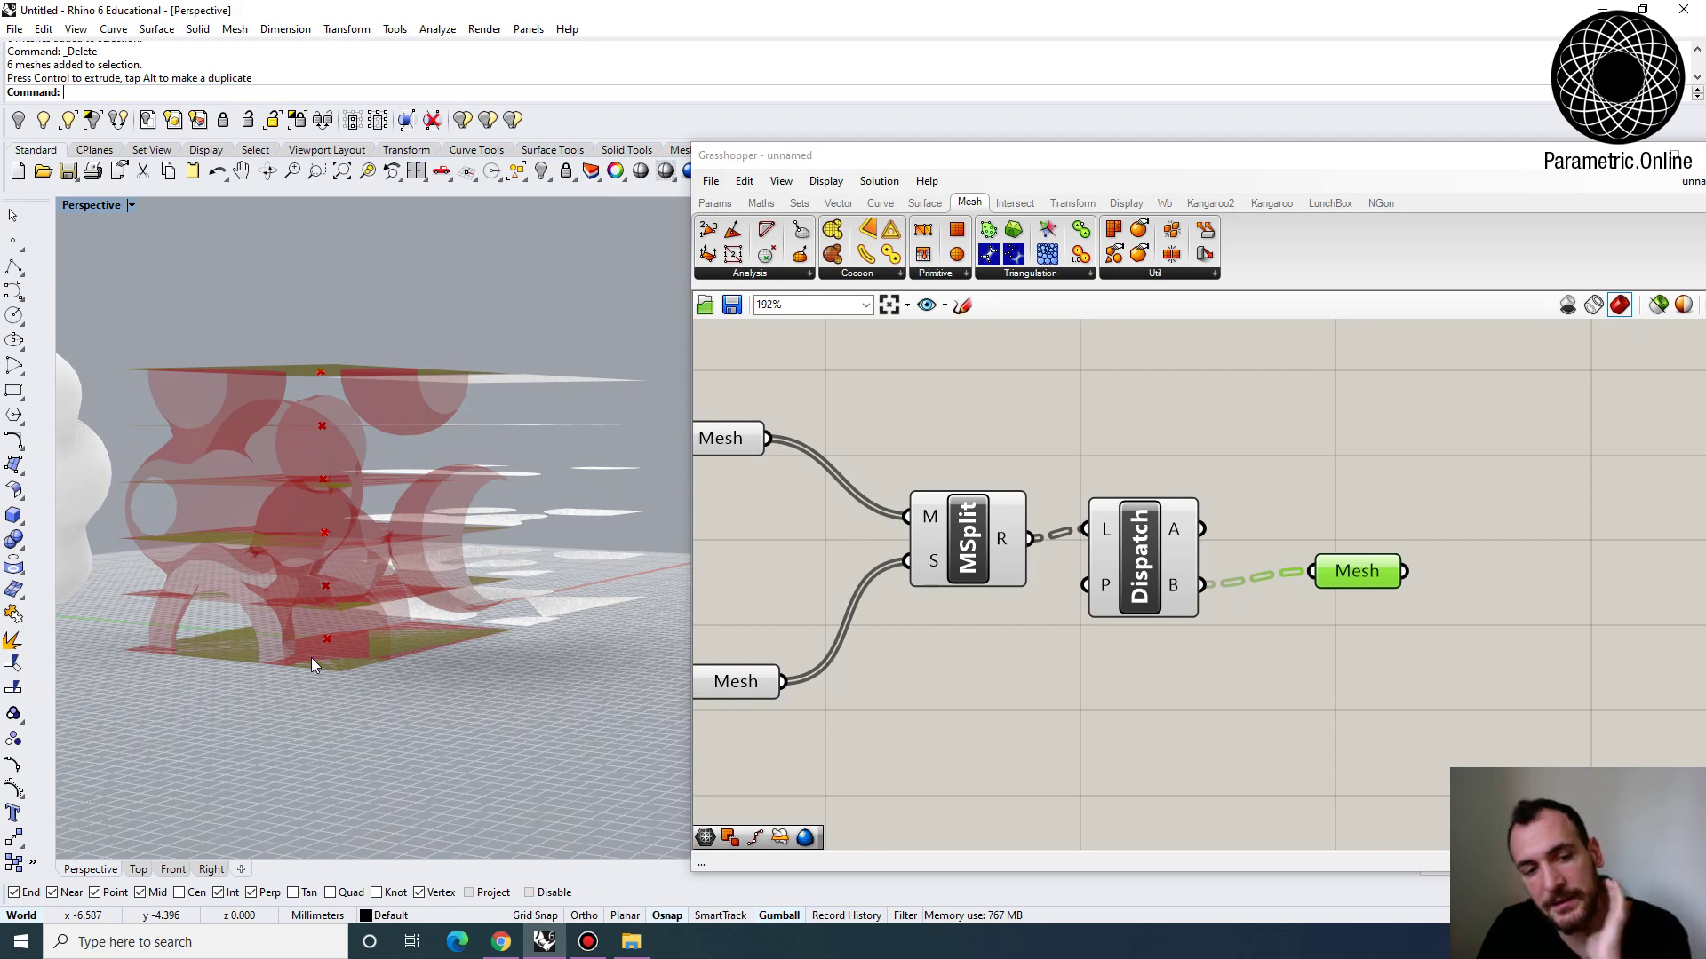
right_click_drag(231, 658, 365, 421)
scroll(275, 613, "up", 5)
scroll(281, 640, "down", 5)
Delete the topmost and the lowest of the baked floor meshes
left_click(493, 355)
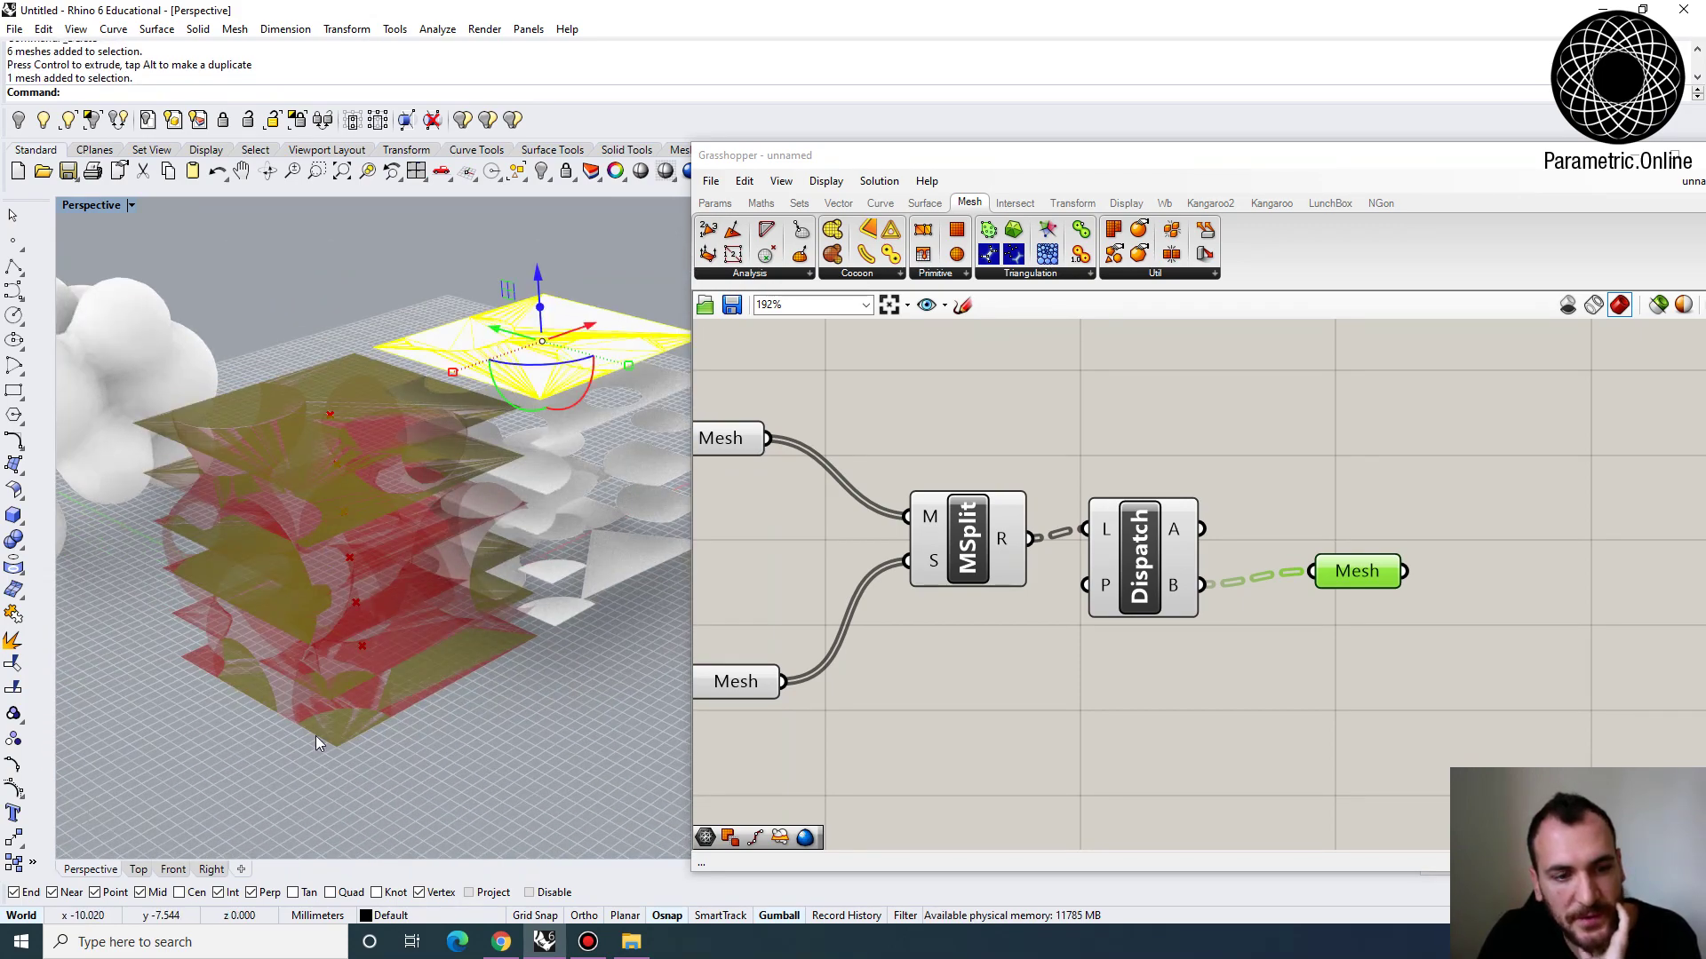
right_click_drag(392, 701, 537, 718)
scroll(480, 498, "down", 3)
key("Delete")
scroll(555, 530, "up", 5)
left_click(360, 629)
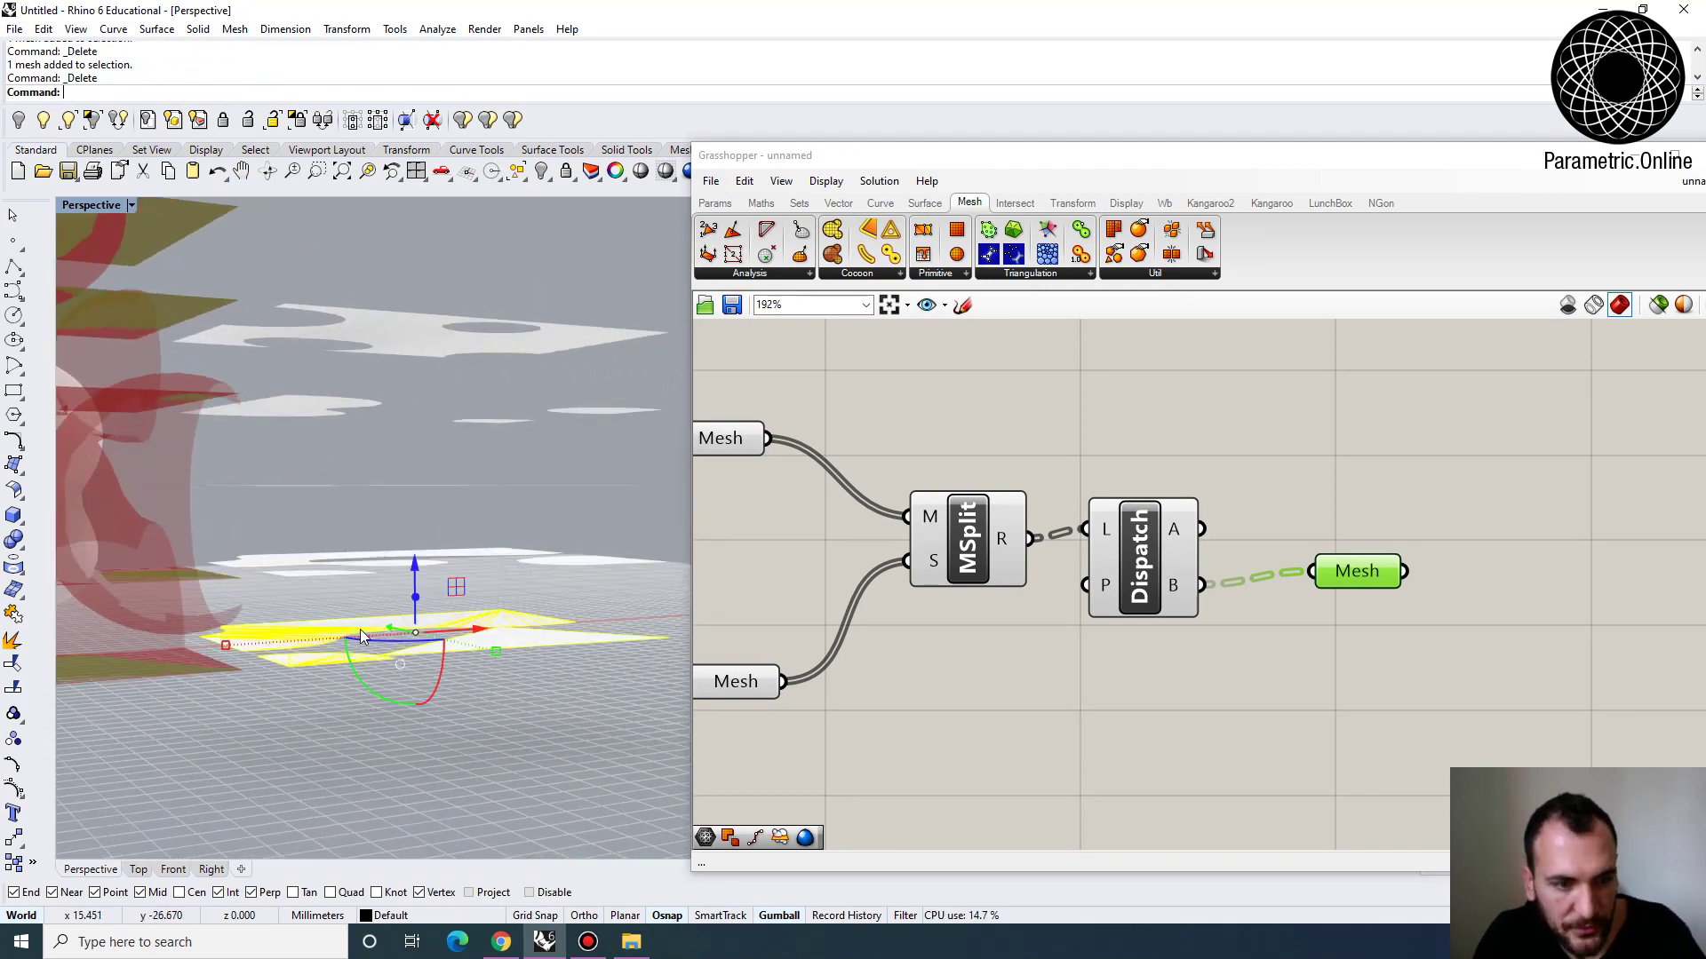
key("Delete")
Select and delete all the remaining baked floor meshes beside the preview
right_click_drag(379, 650, 594, 650)
scroll(595, 652, "down", 2)
left_click_drag(595, 652, 444, 417)
key("Delete")
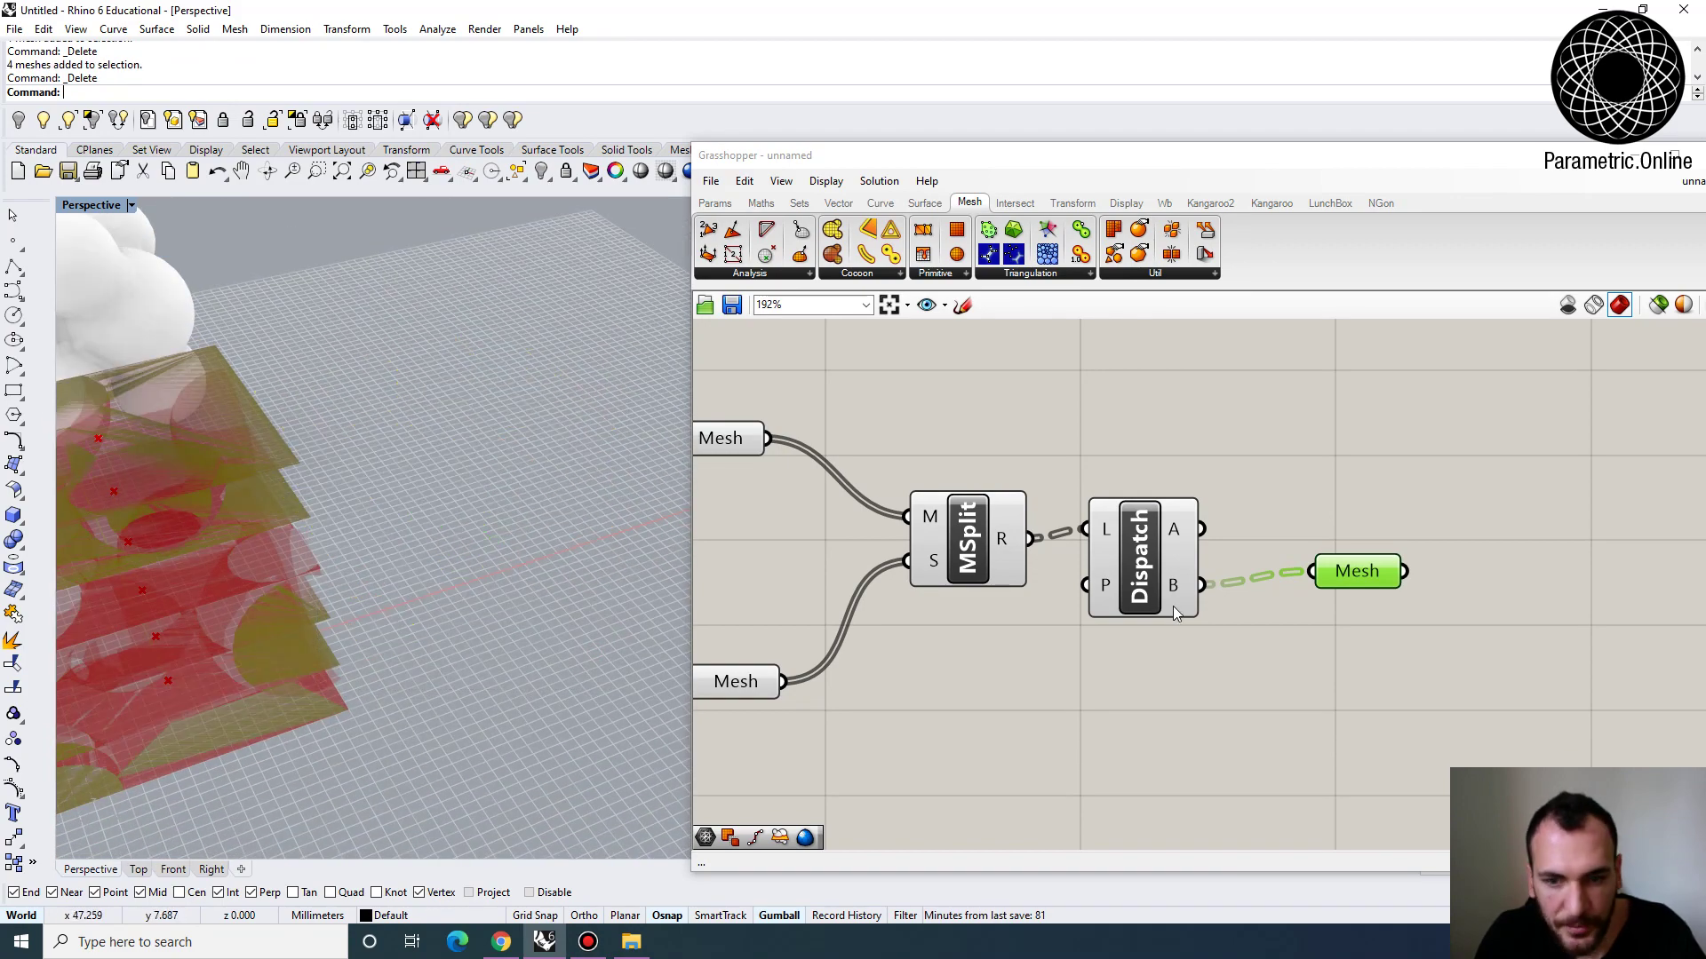
Examine the floor meshes and the box-trimmed metaball mesh feeding the second Mesh Split, then trace the section plane components upstream
right_click_drag(176, 603, 389, 580, "shift")
right_click_drag(348, 646, 444, 577)
scroll(385, 482, "down", 3)
right_click_drag(1100, 453, 1162, 461)
right_click_drag(448, 544, 449, 418)
scroll(452, 437, "up", 5)
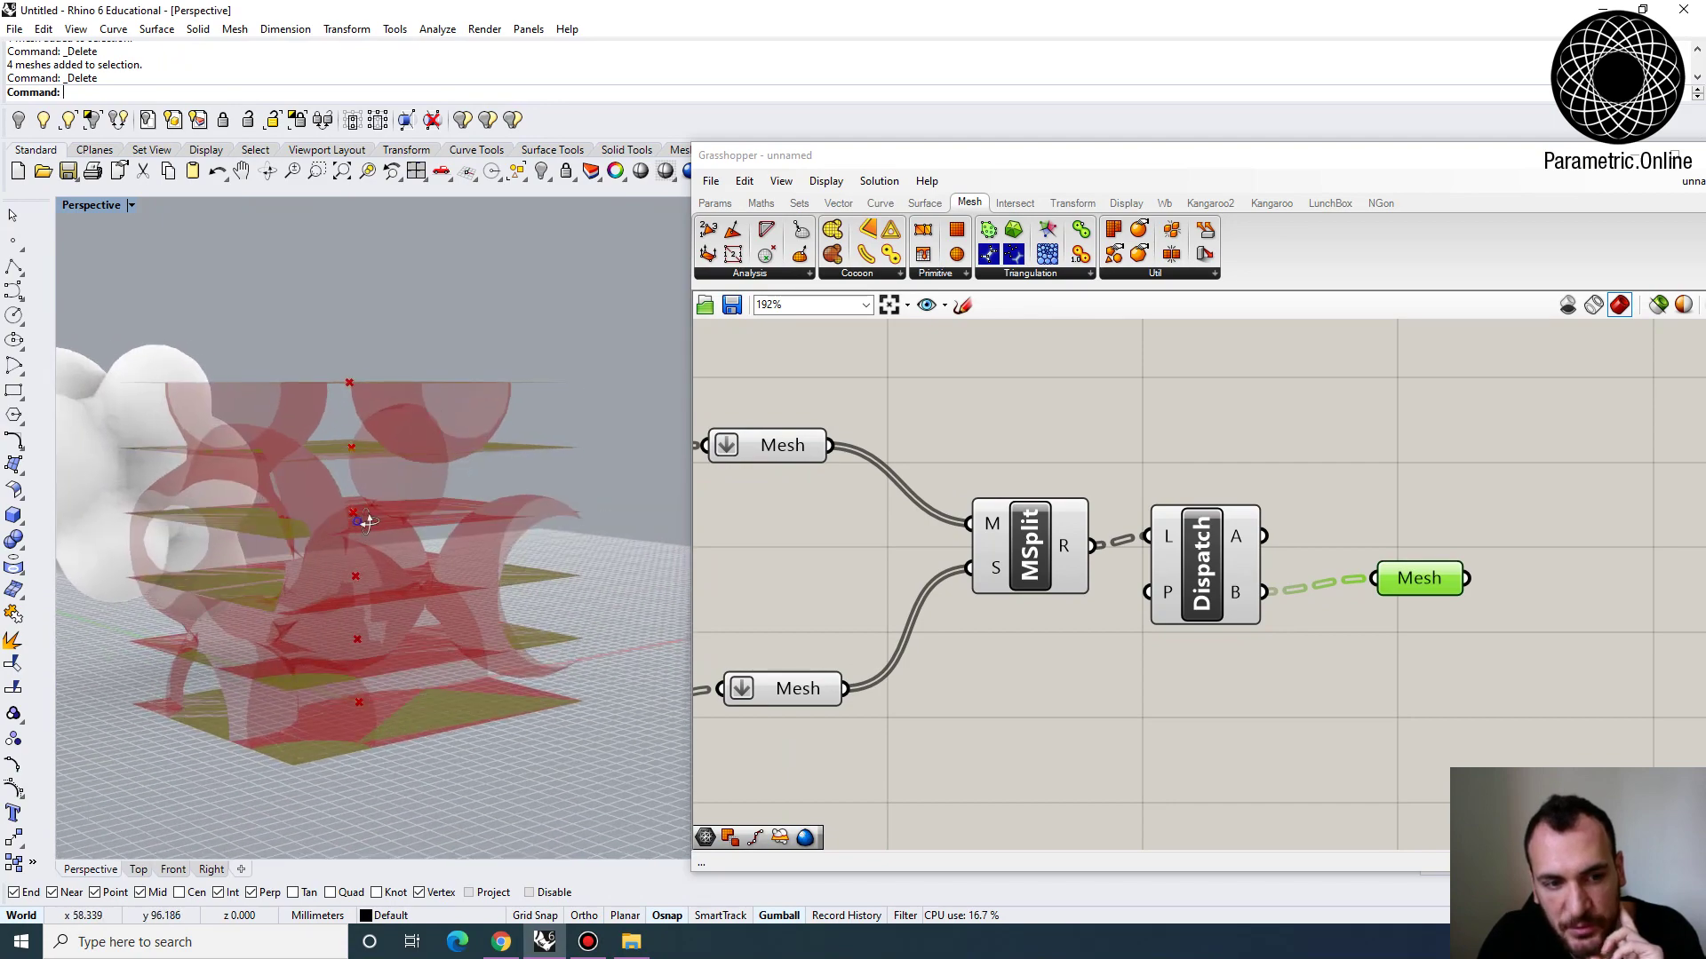
right_click_drag(890, 432, 934, 438)
scroll(934, 438, "down", 3)
left_click(1071, 455)
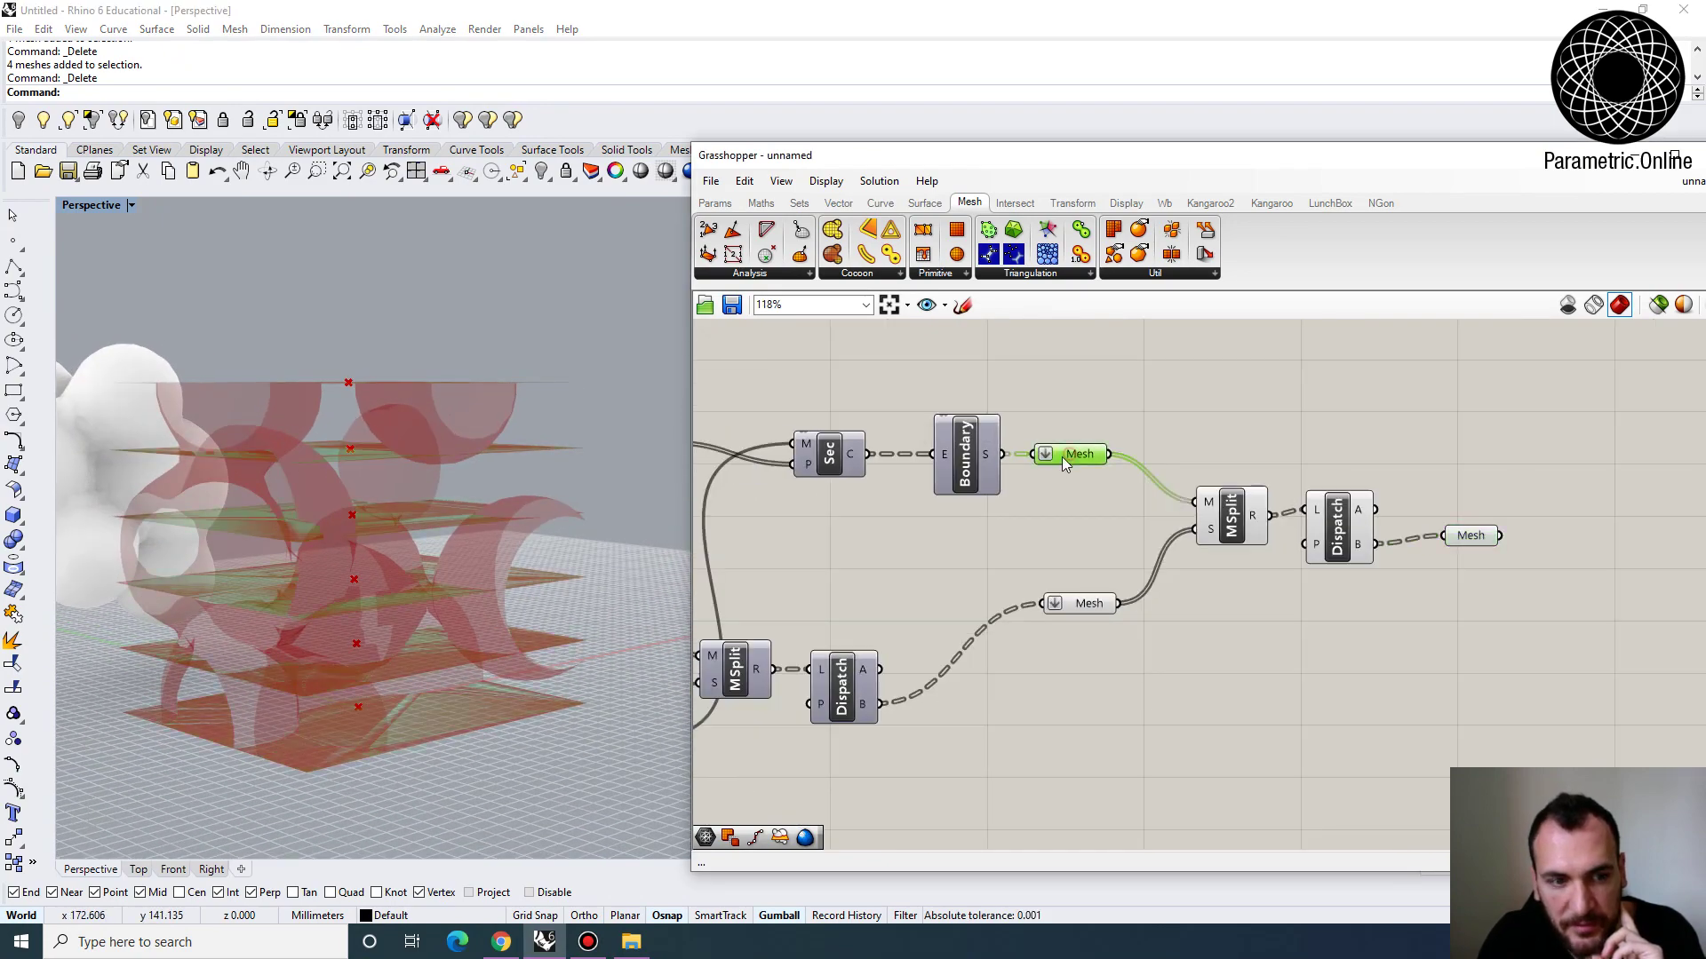
left_click(1070, 602)
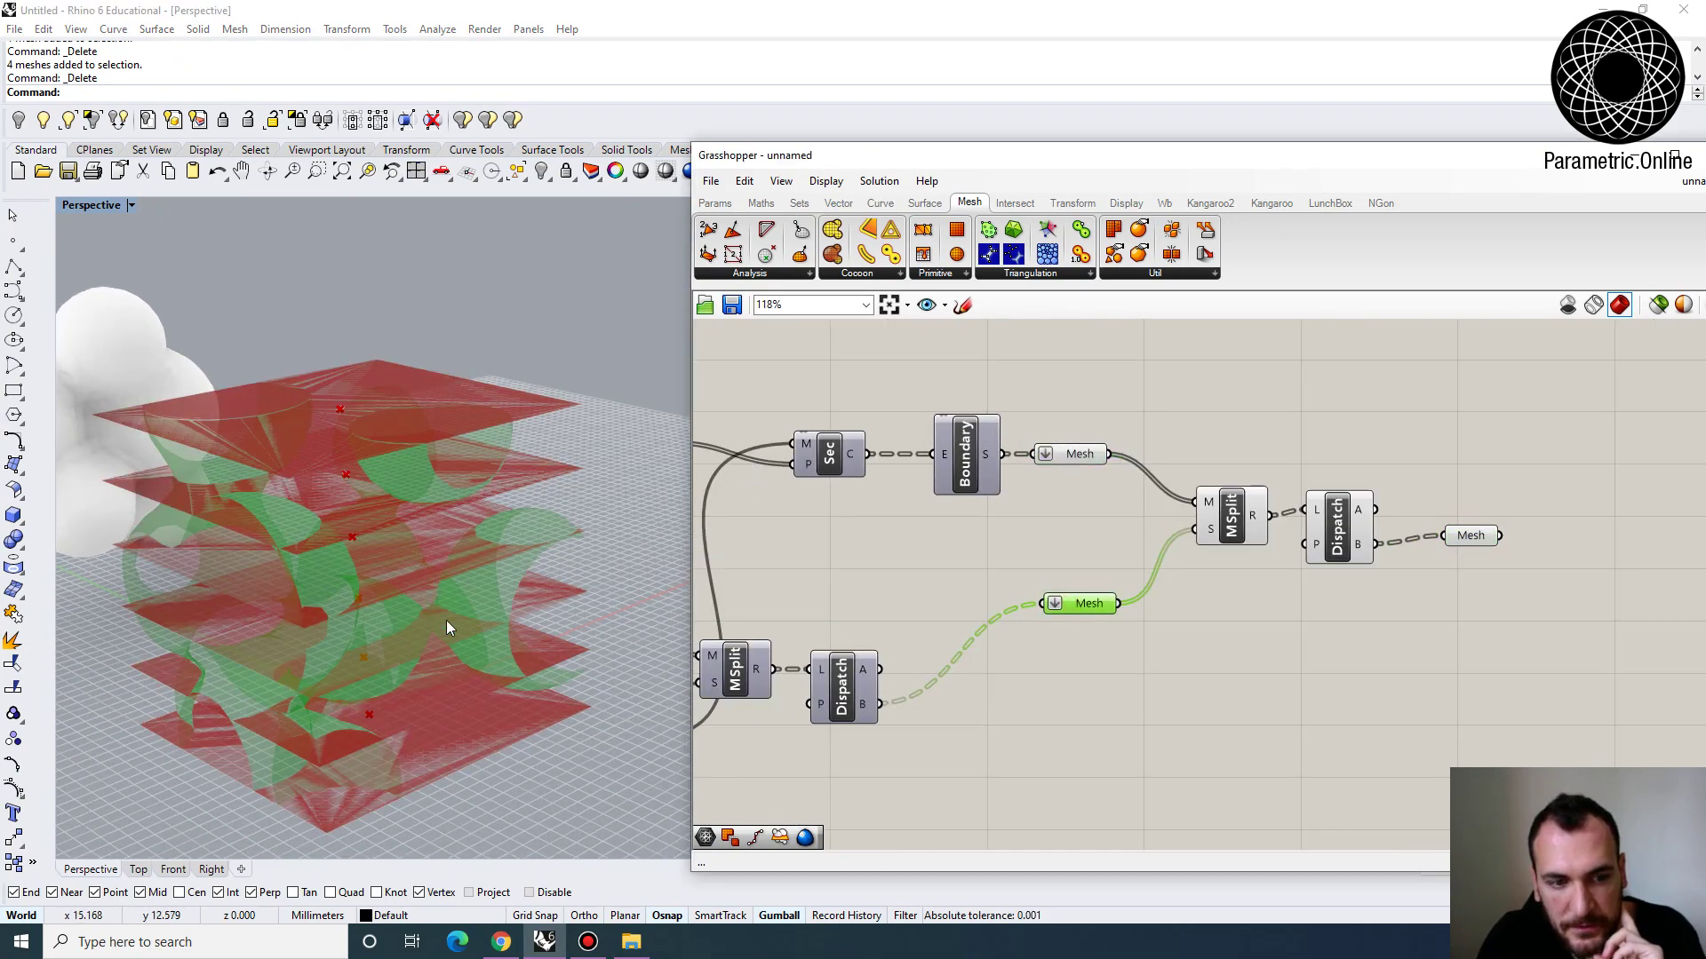
right_click_drag(446, 620, 435, 595)
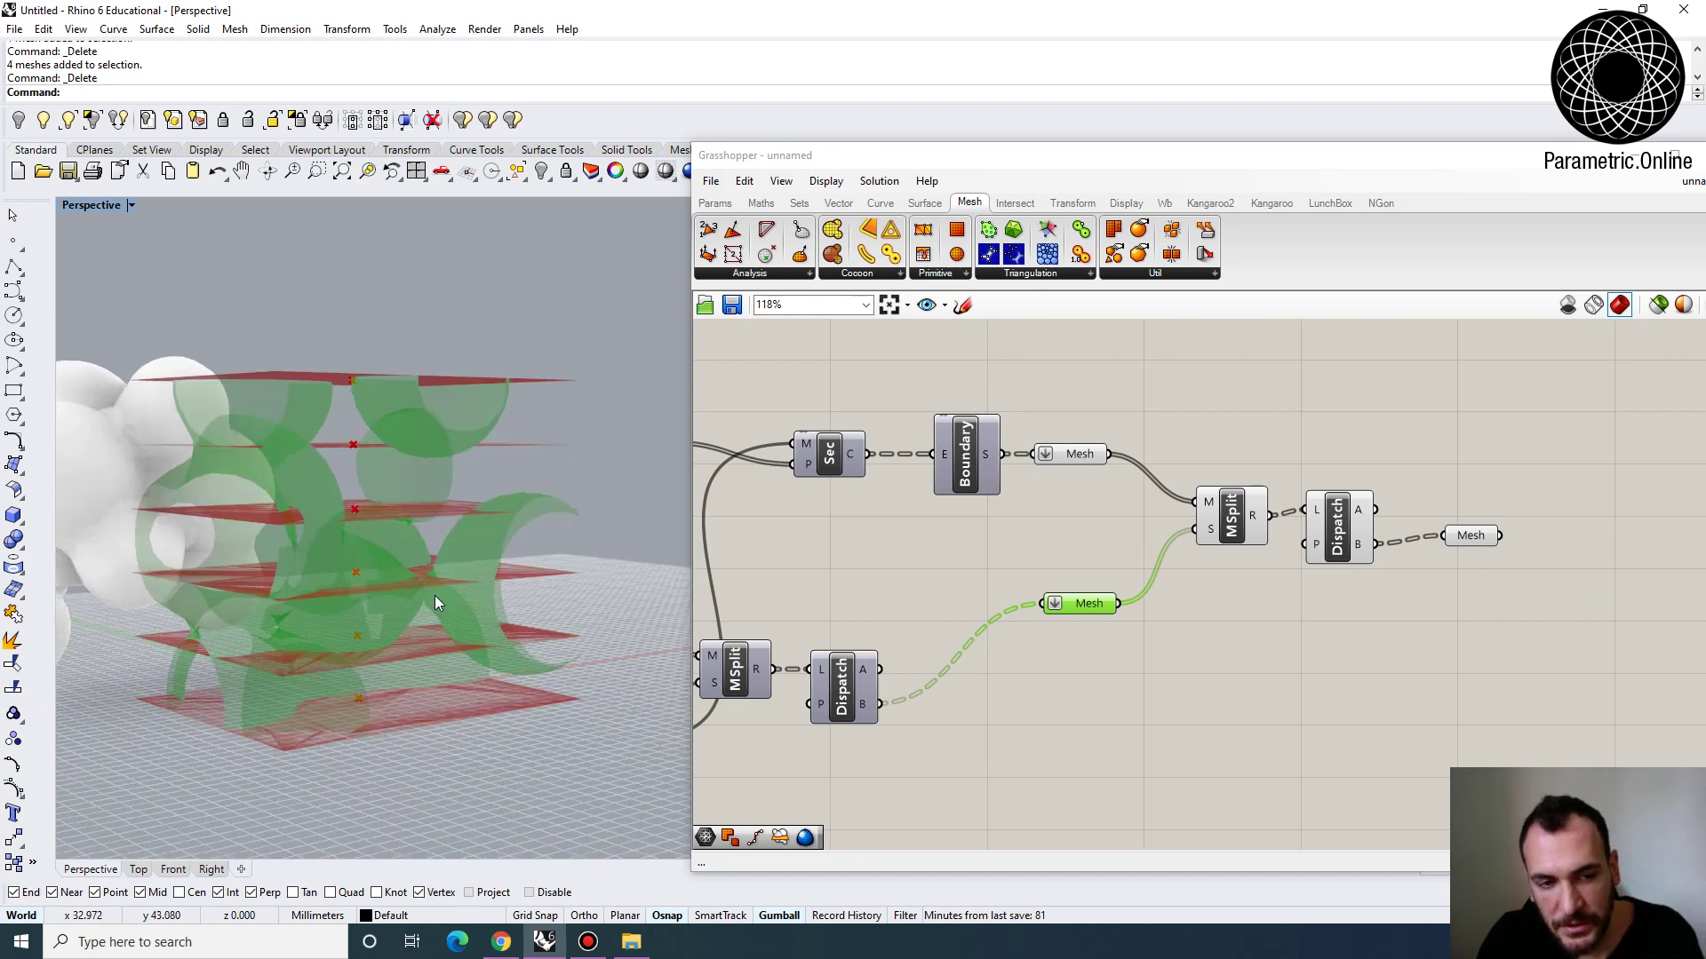
right_click_drag(450, 562, 634, 544)
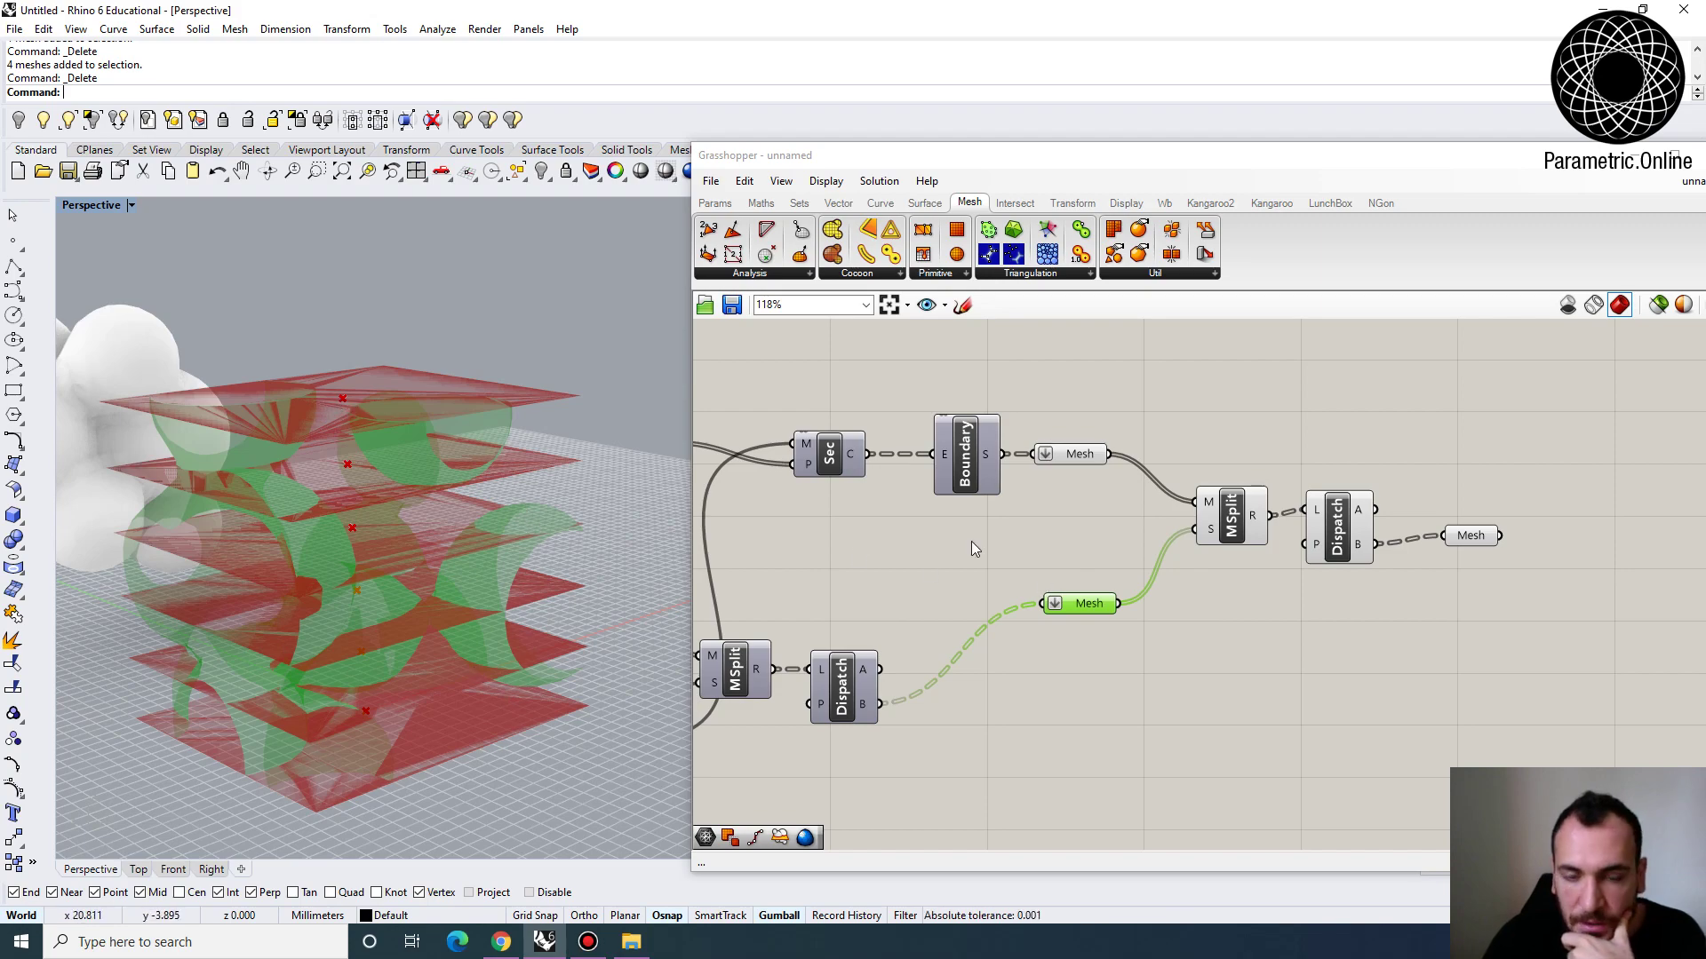
mouse_move(520, 560)
right_mouse_down()
mouse_move(506, 586)
mouse_move(490, 549)
right_mouse_up()
right_click_drag(1144, 511, 1078, 495)
right_click_drag(835, 473, 1200, 510)
left_click(935, 466)
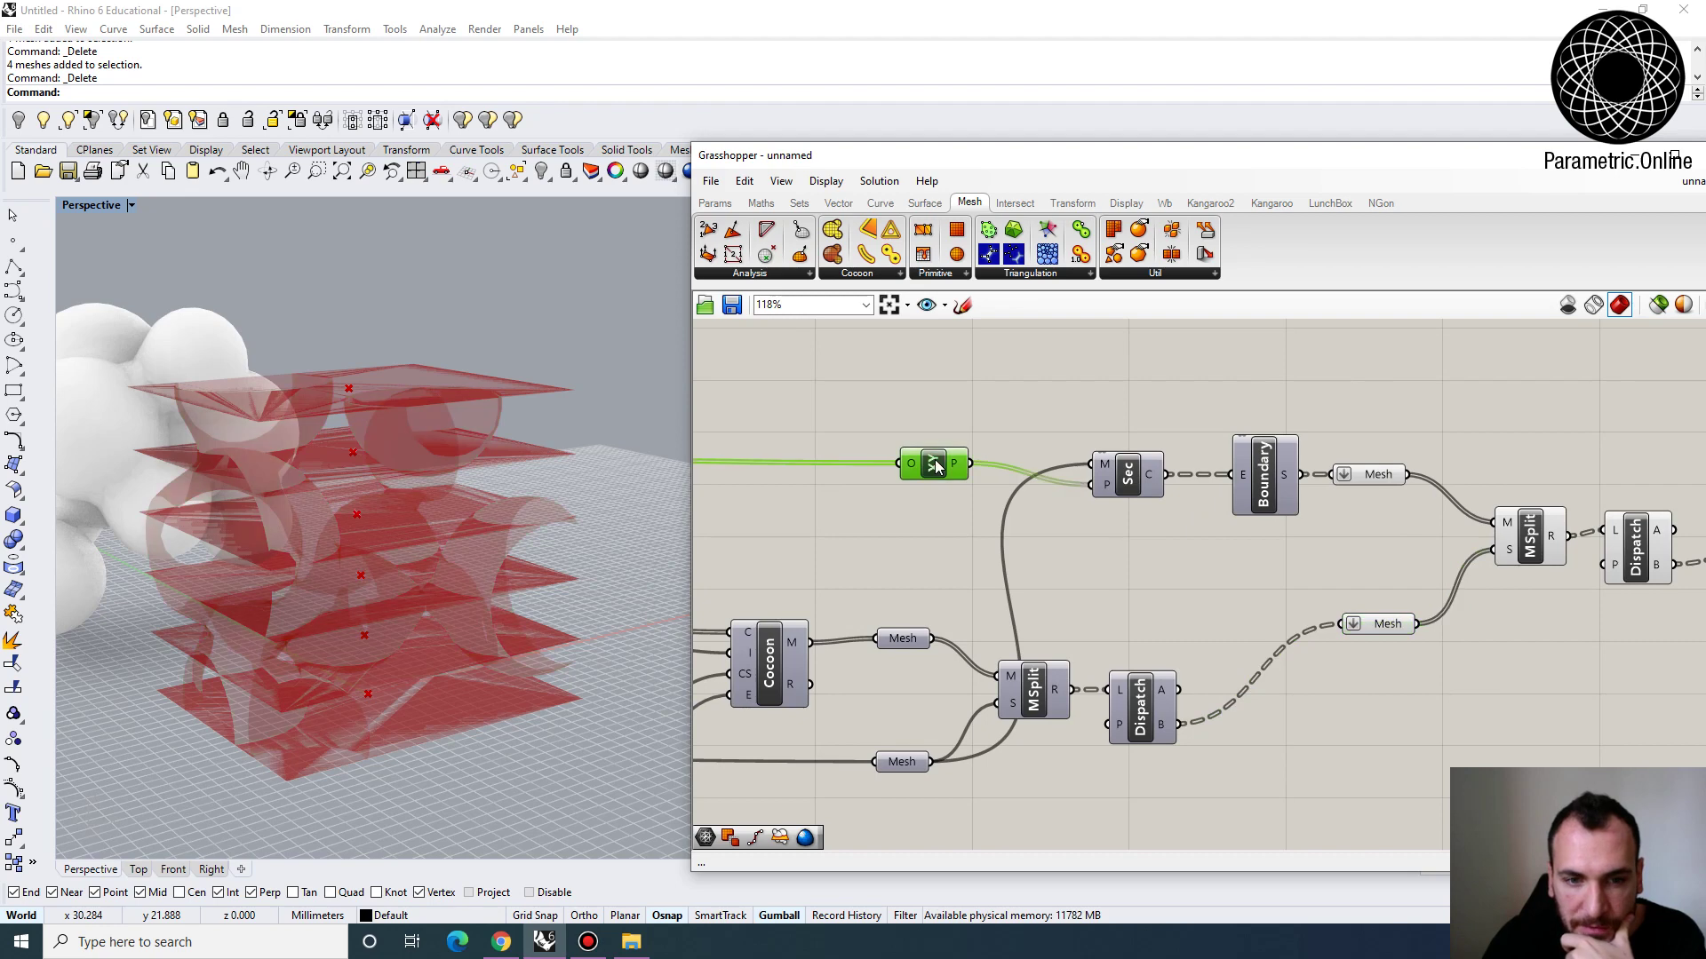
scroll(947, 512, "down", 3)
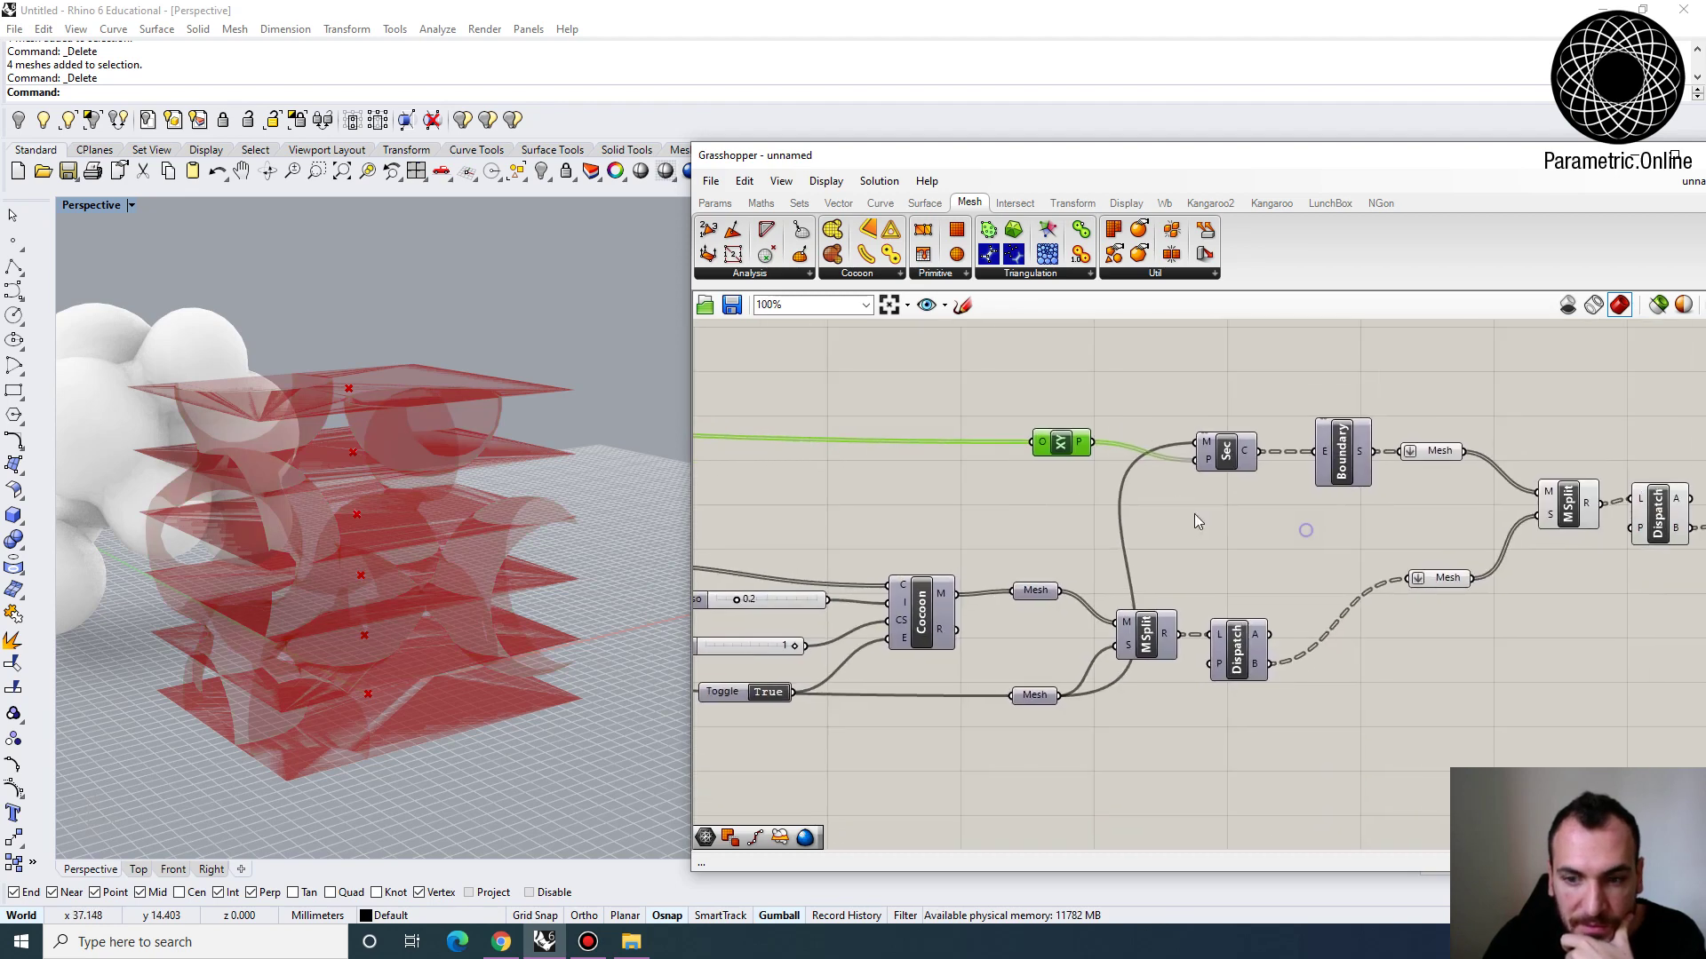
scroll(1062, 658, "up", 3)
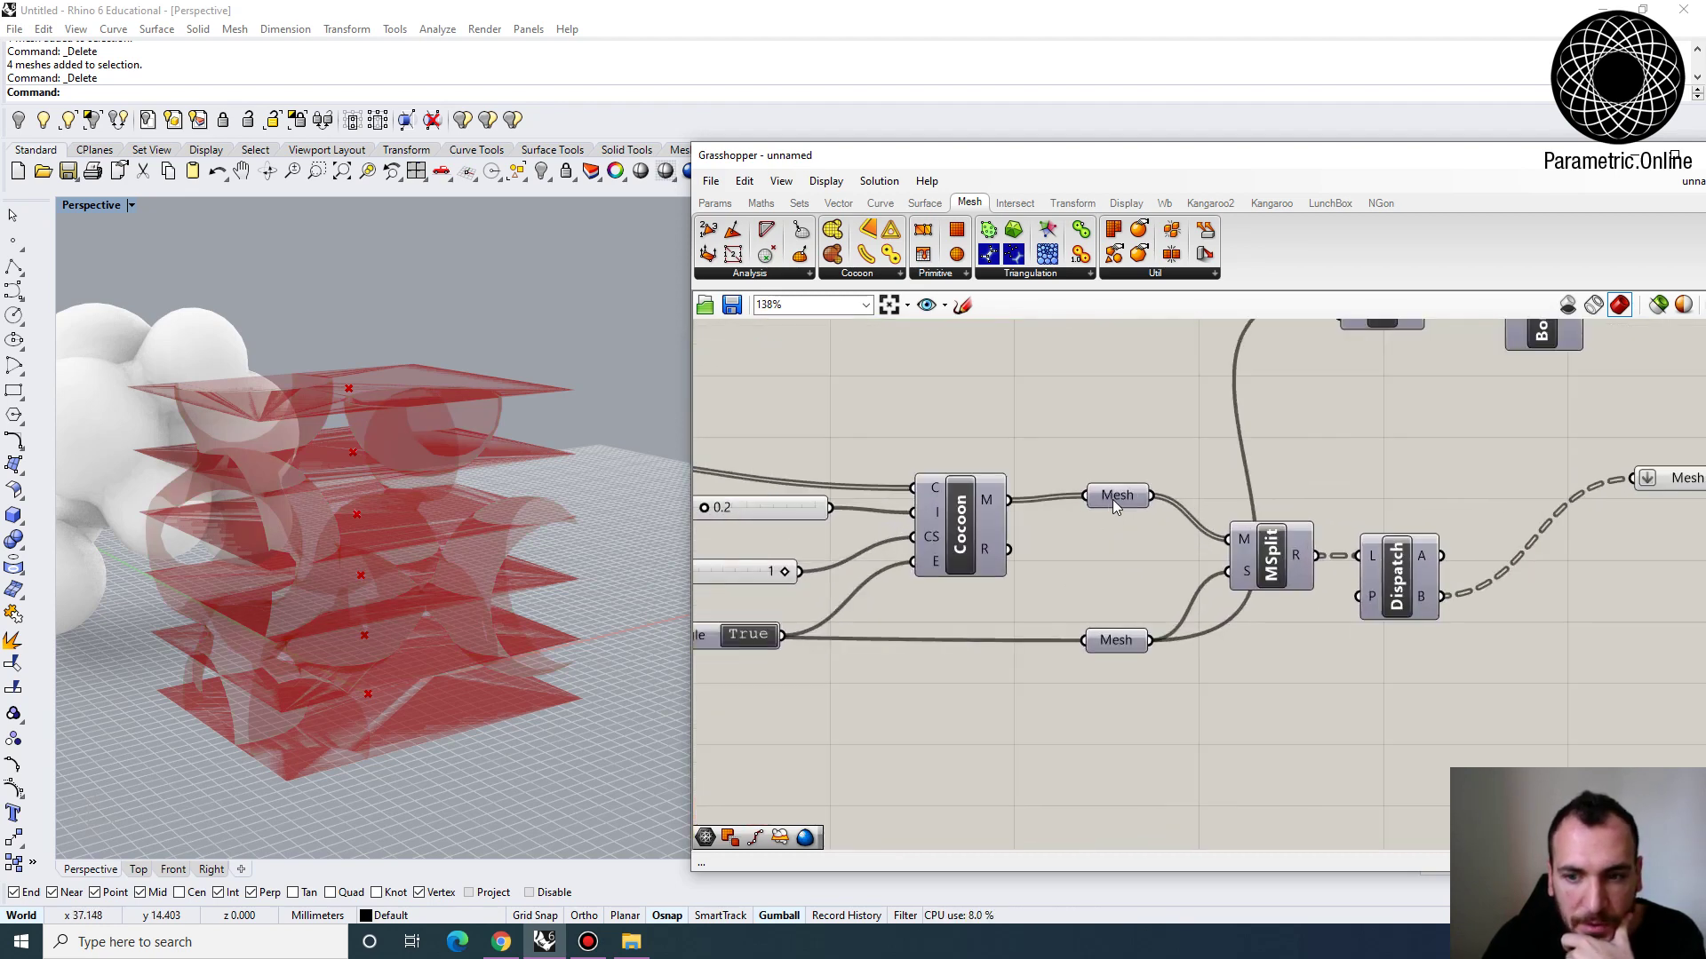
Show the preview of the Mesh parameter fed by Cocoon and move it up, above the first Mesh Split
left_click(1118, 498)
right_click(1118, 498)
left_click(1154, 536)
right_click_drag(374, 533, 462, 569)
right_click_drag(1129, 466, 937, 630)
right_click_drag(1098, 620, 1055, 553)
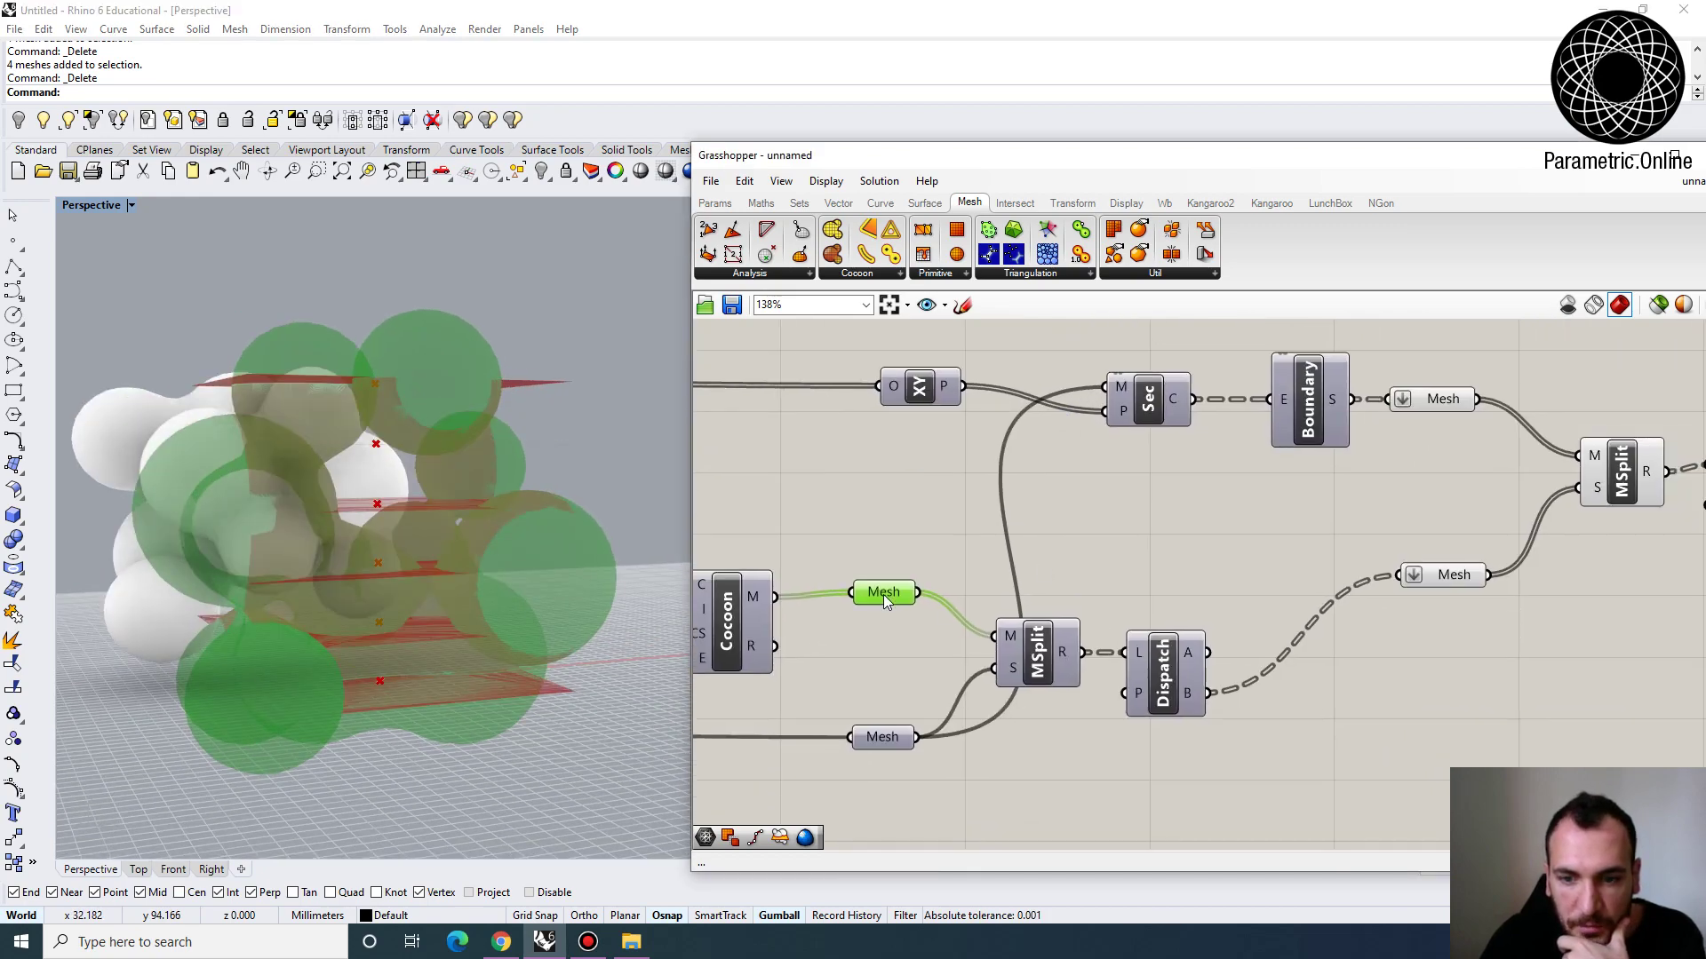
left_click_drag(868, 586, 876, 495)
Try to feed the Cocoon Mesh parameter into the Sec component's M input, with the Mesh parameter after Boundary disabled
left_click(1157, 390)
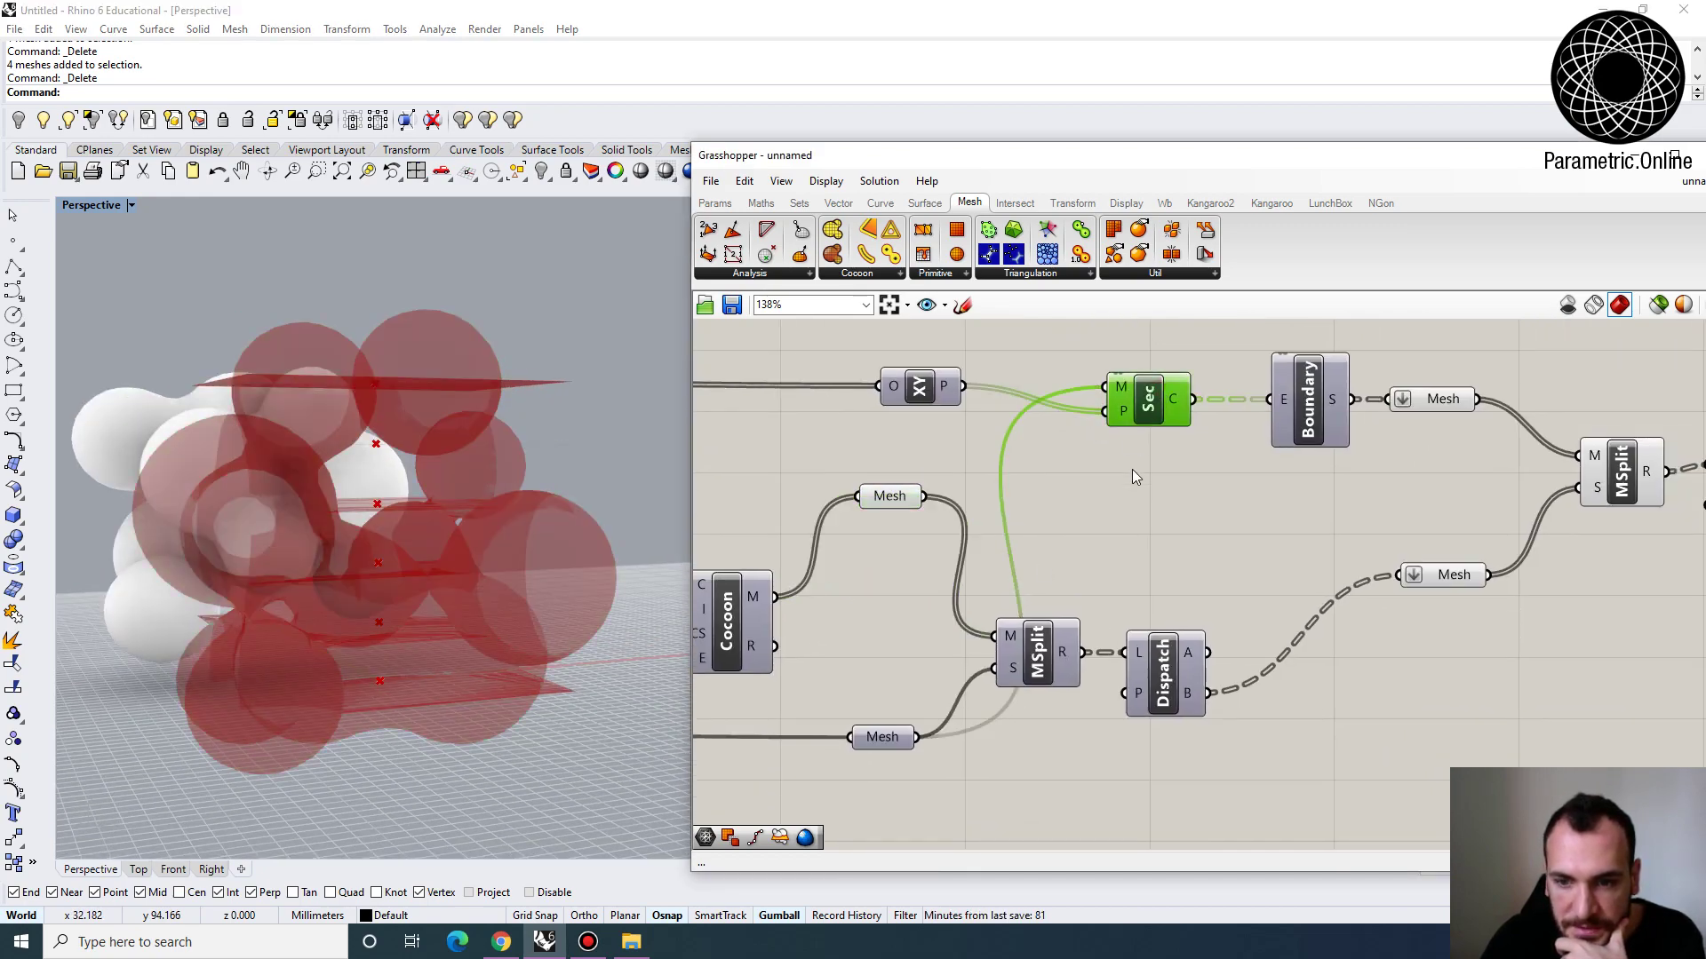
right_click(1445, 401)
left_click(1509, 459)
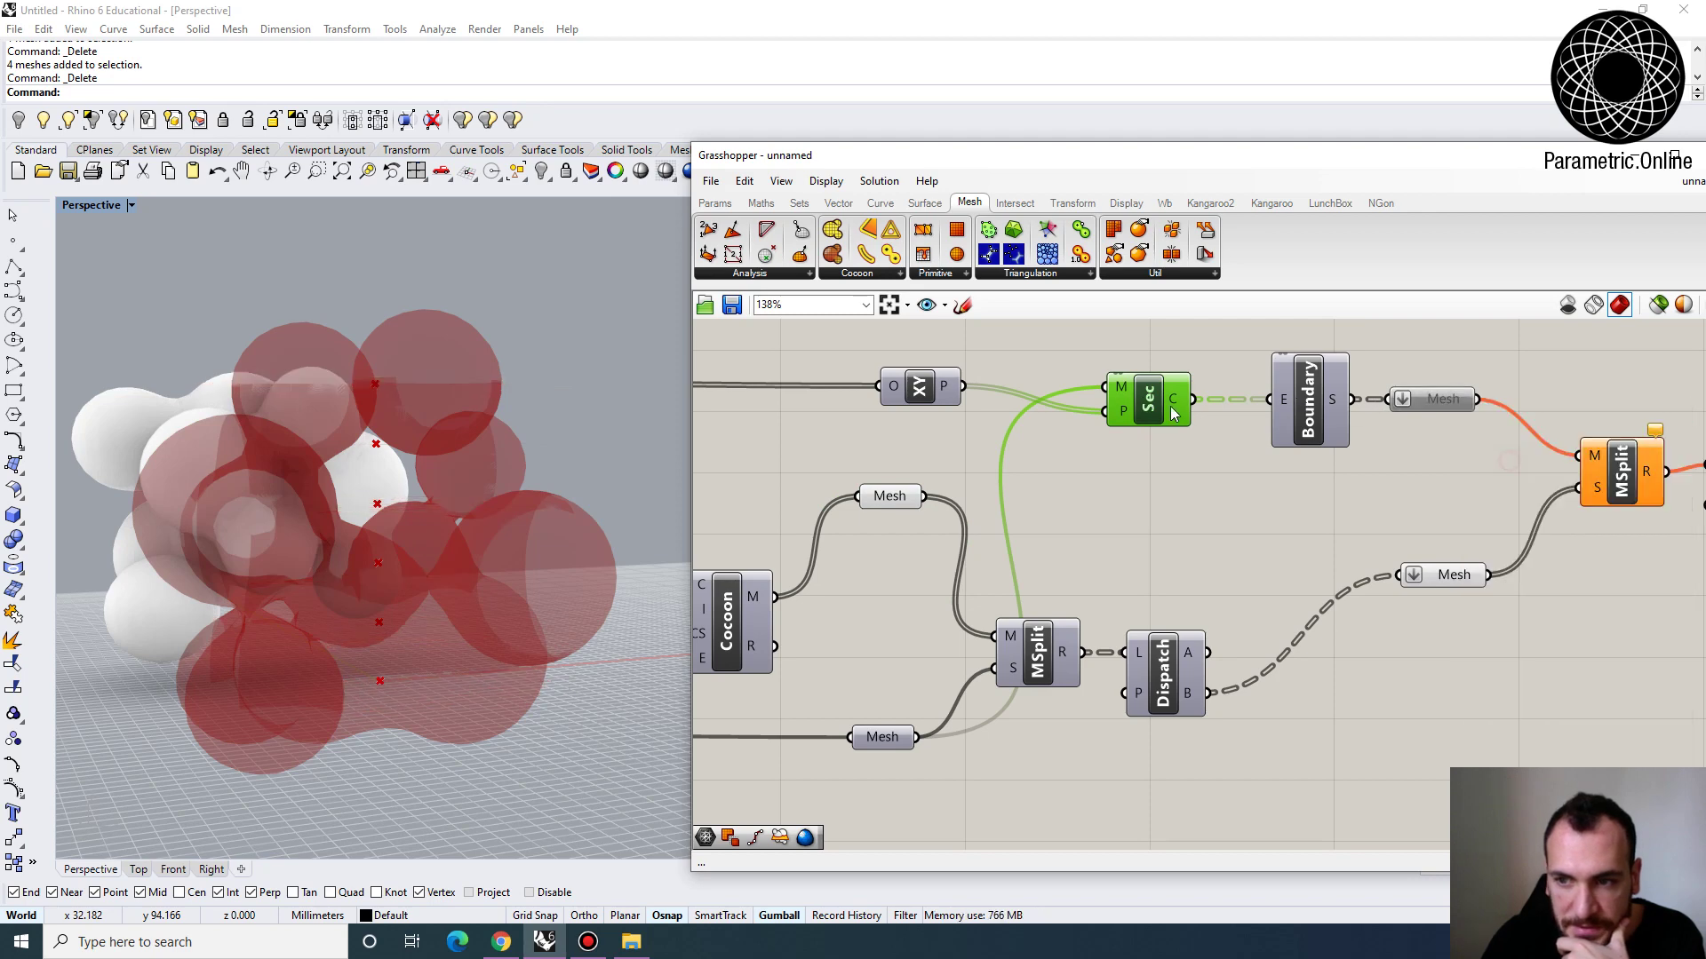
left_click_drag(1110, 393, 924, 496)
right_click_drag(1149, 409, 962, 475)
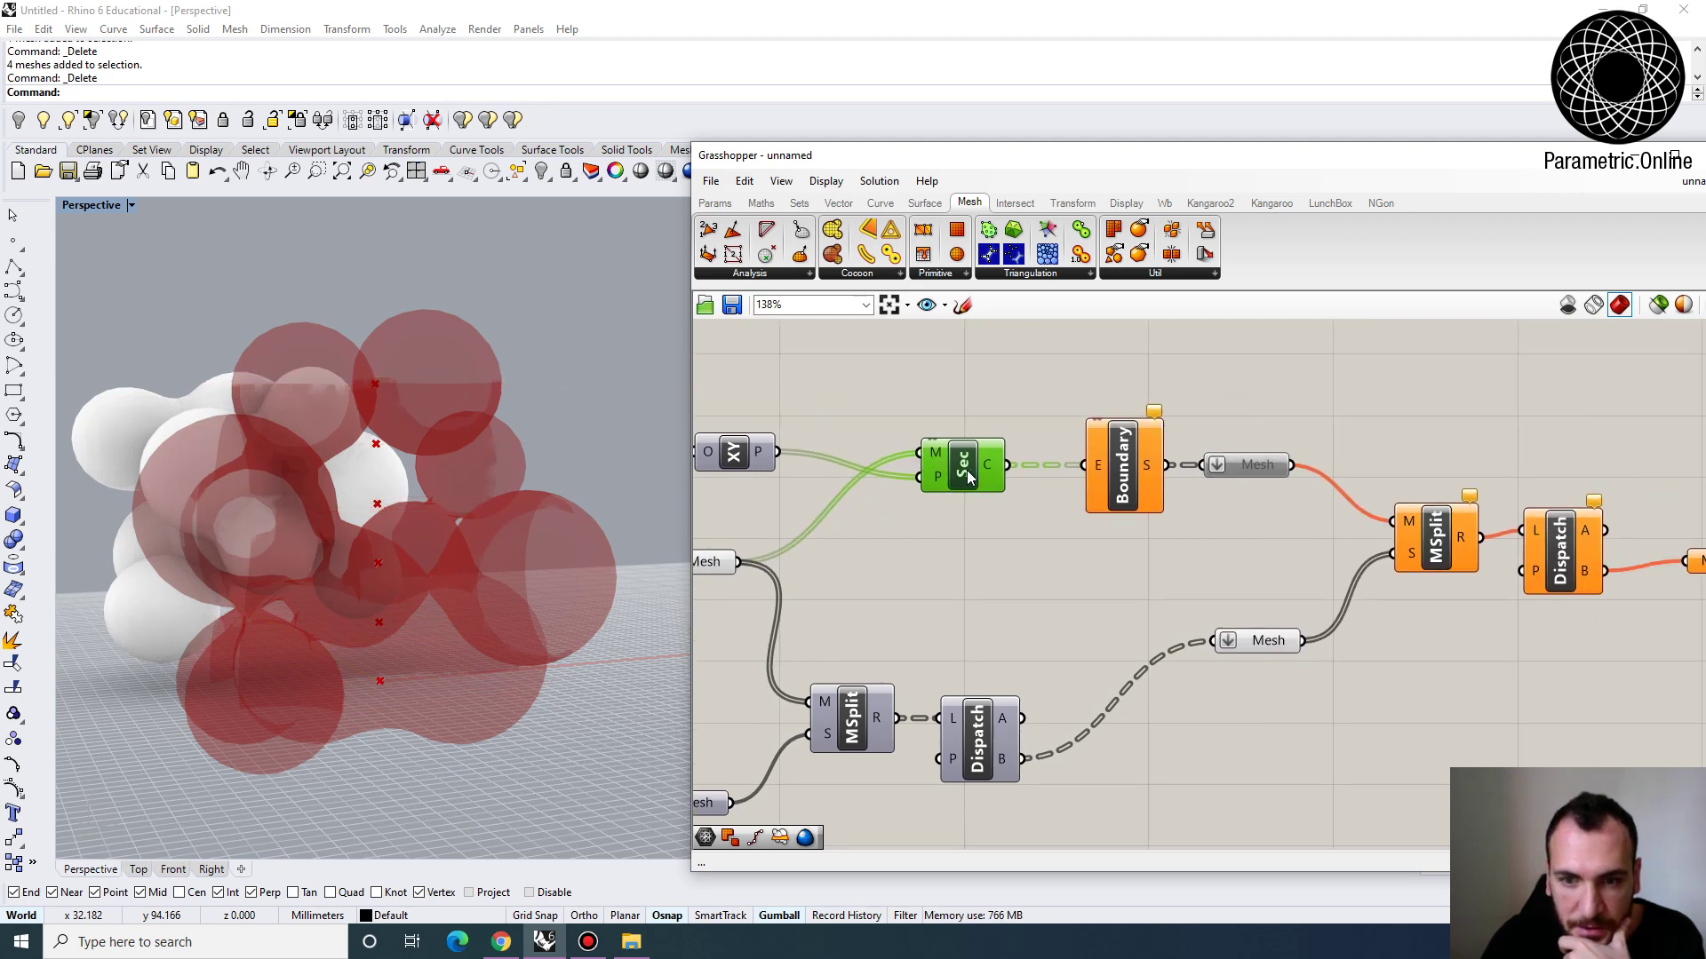
Show the Sec component's preview and inspect its section curves on the metaballs
right_click(954, 454)
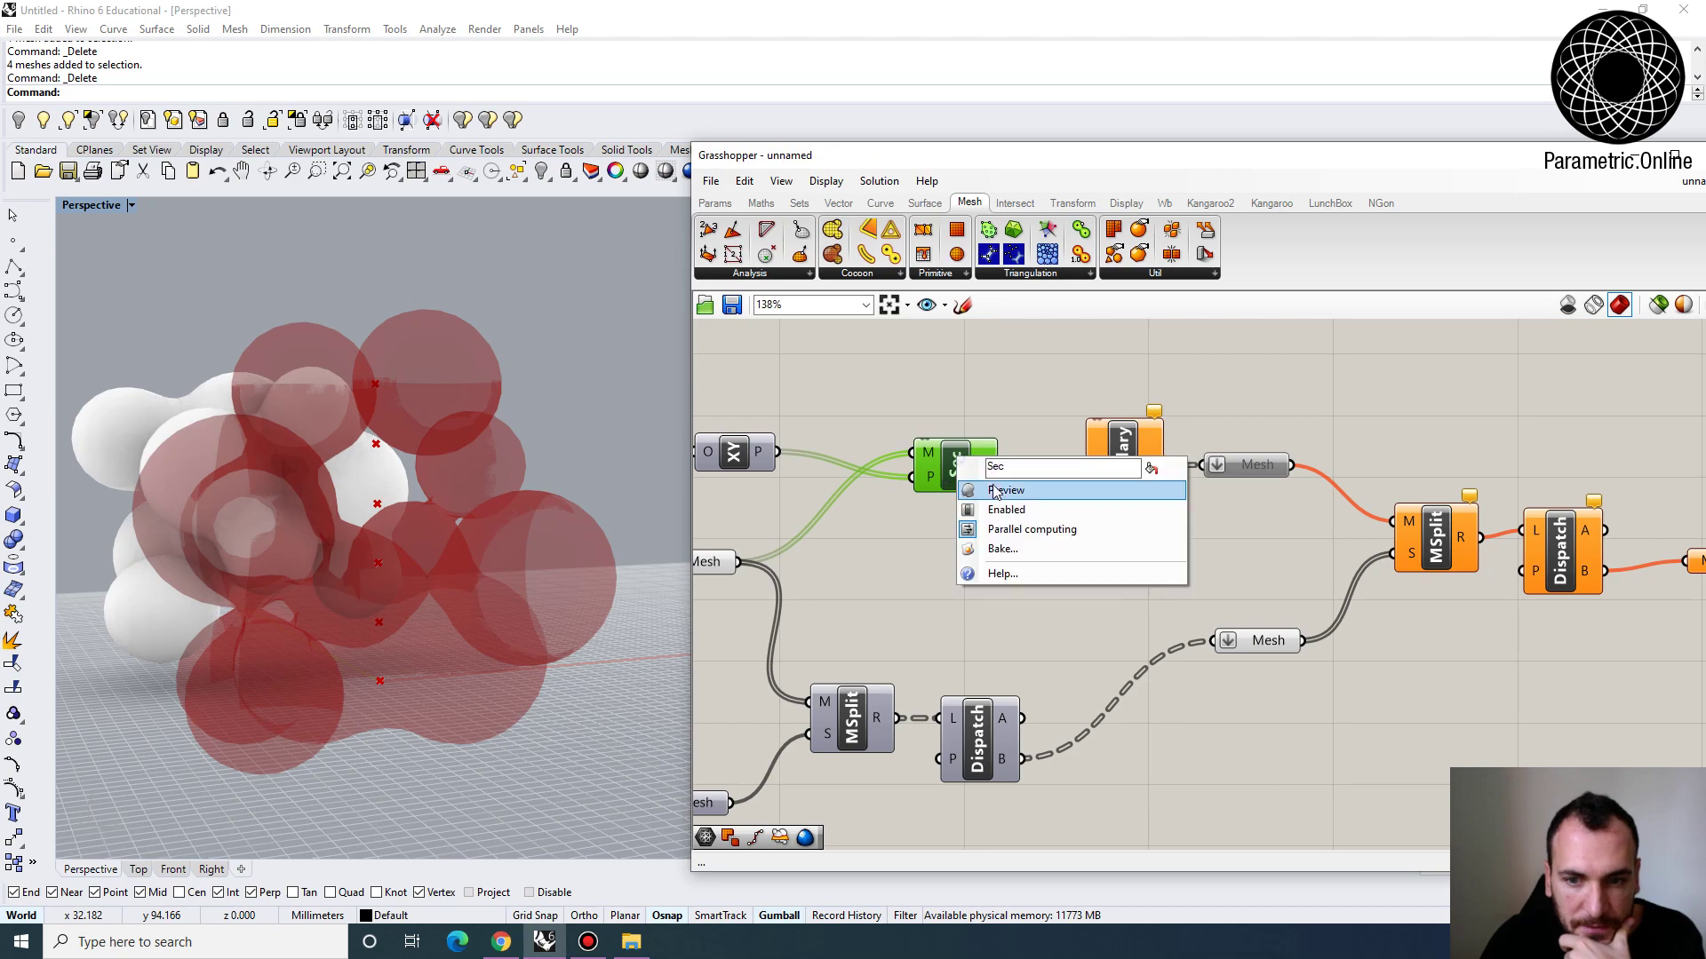
left_click(988, 489)
right_click_drag(387, 542, 417, 558)
right_click_drag(830, 525, 1006, 491)
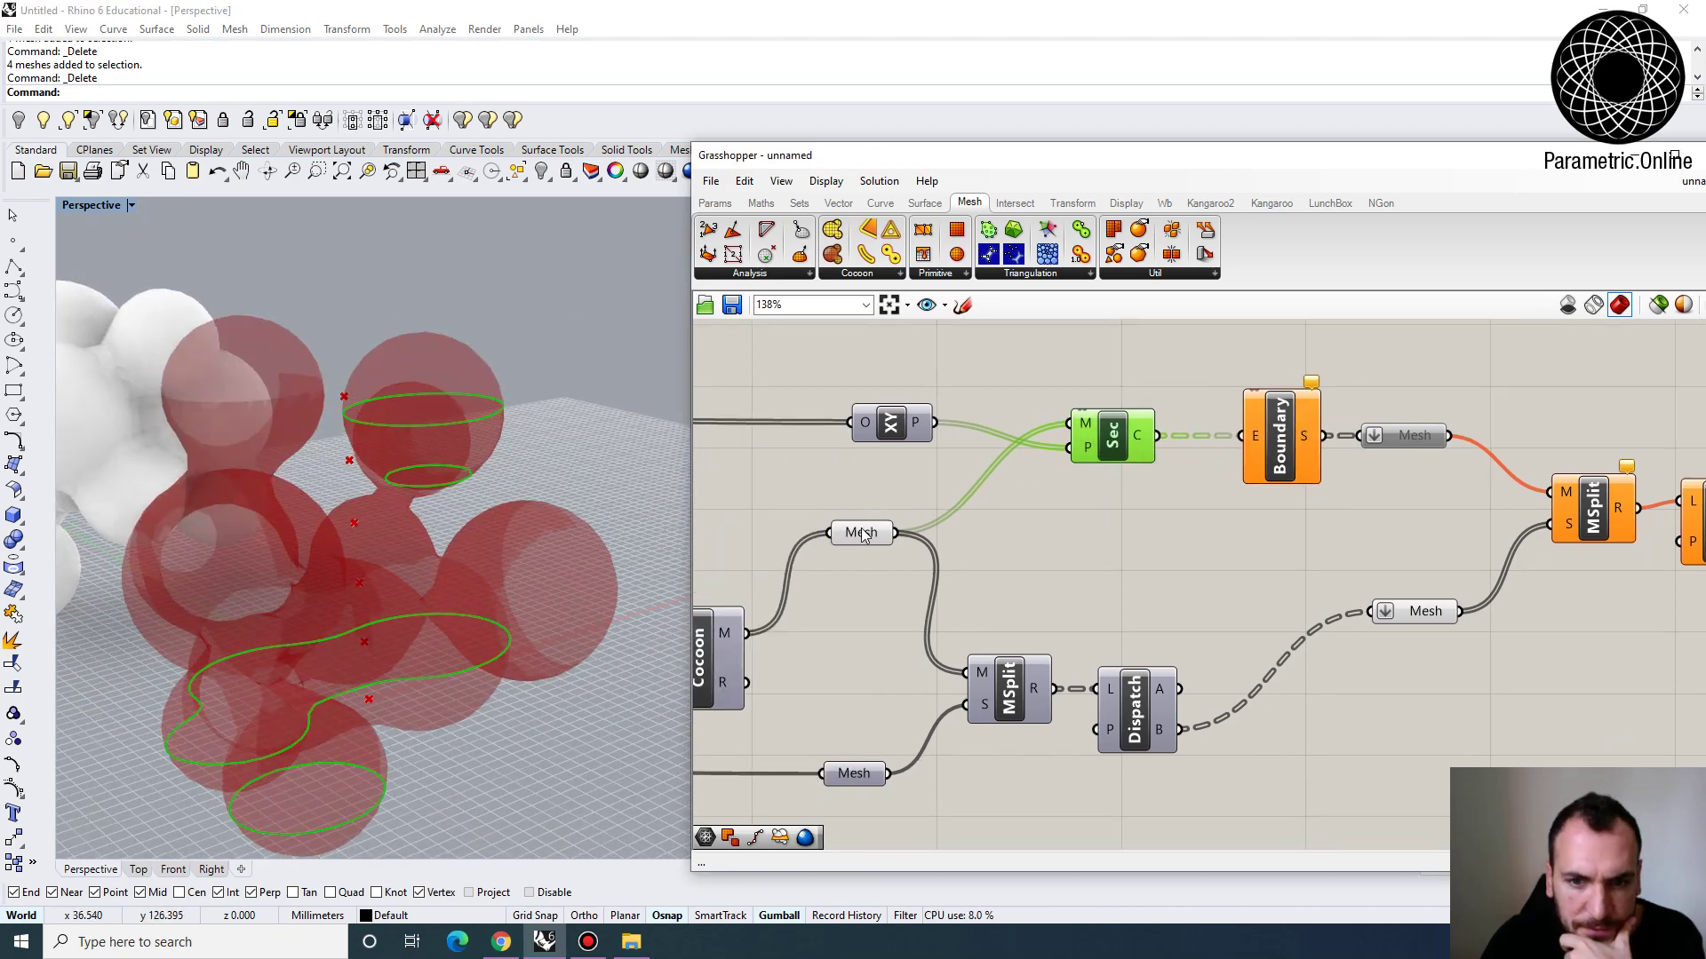
Show the XY plane component's preview and compare the planes with the section curves
left_click(889, 420)
right_click(887, 415)
left_click(921, 453)
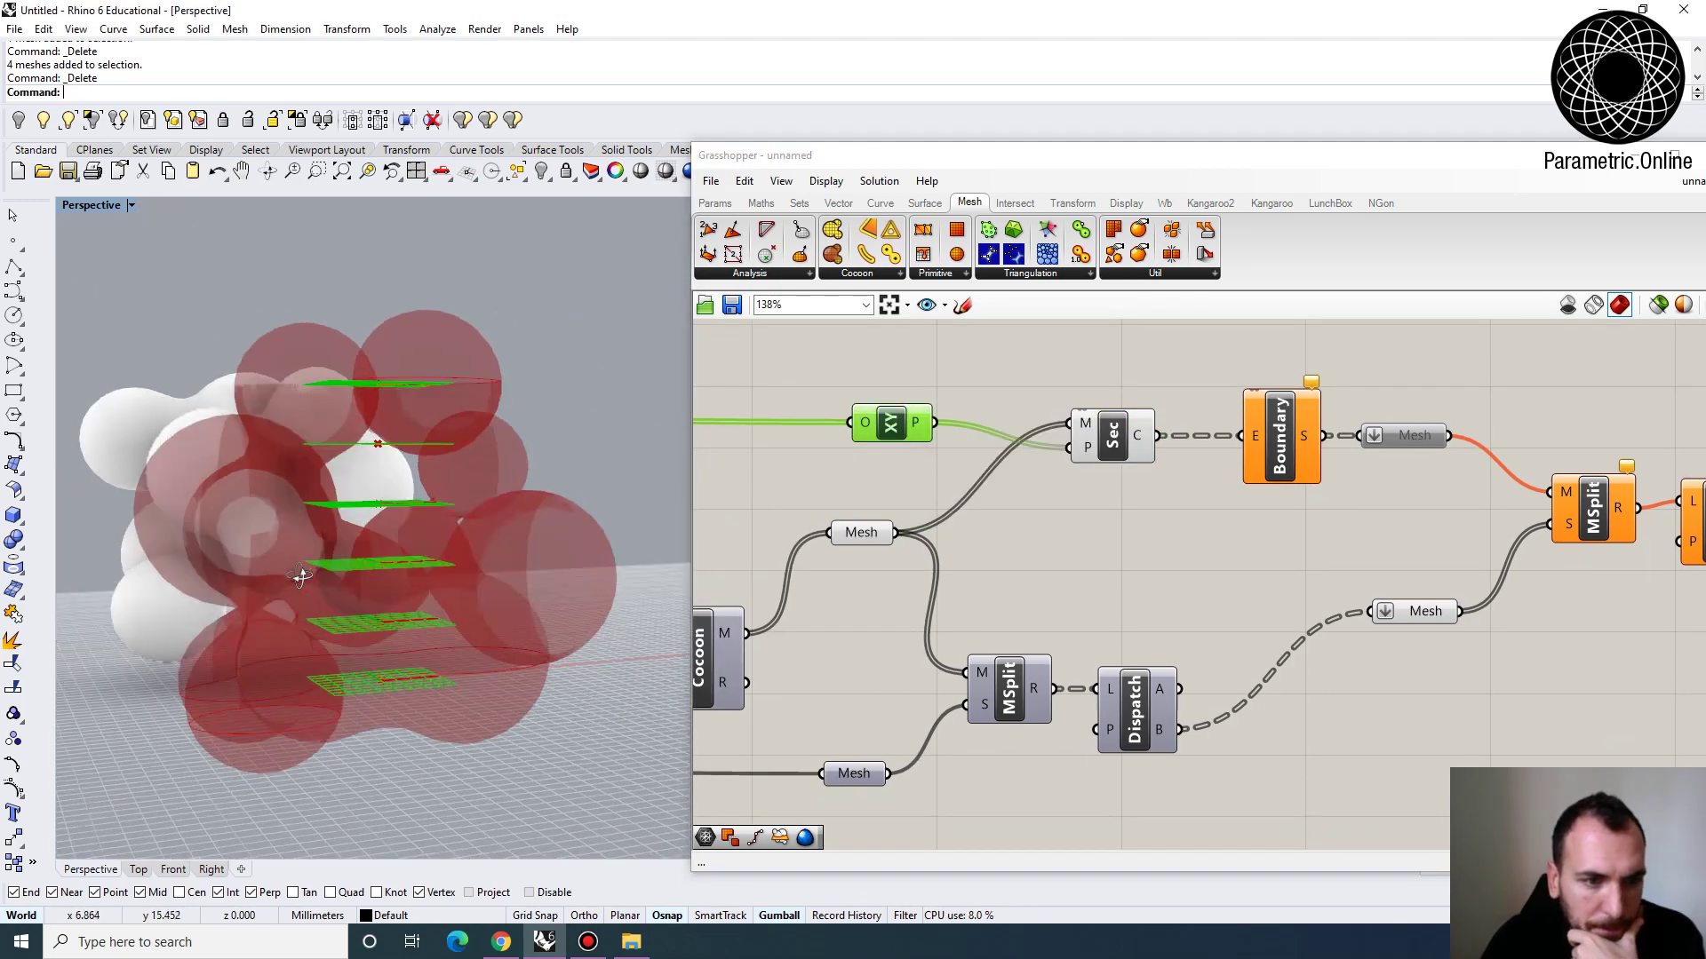
left_click(866, 534)
left_click(1111, 444)
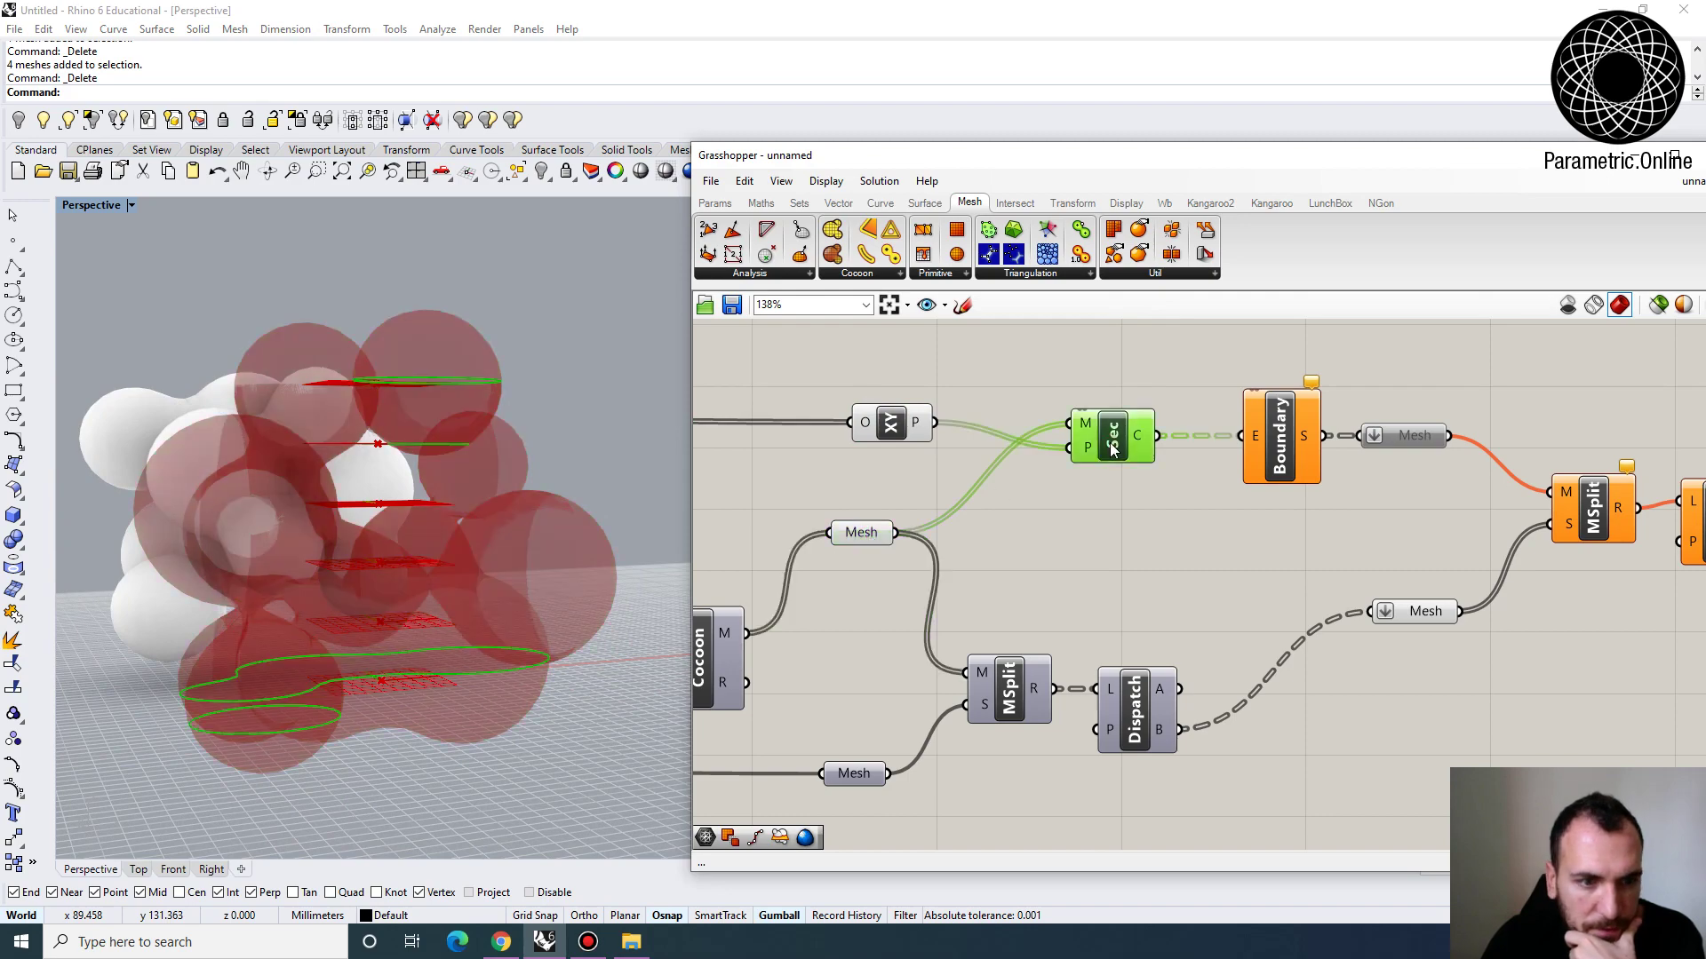
right_click_drag(605, 567, 346, 542)
Undo the rewired Sec input, the extra previews and the disabling of the Mesh parameter after Boundary
left_click(998, 519)
key("ctrl+z")
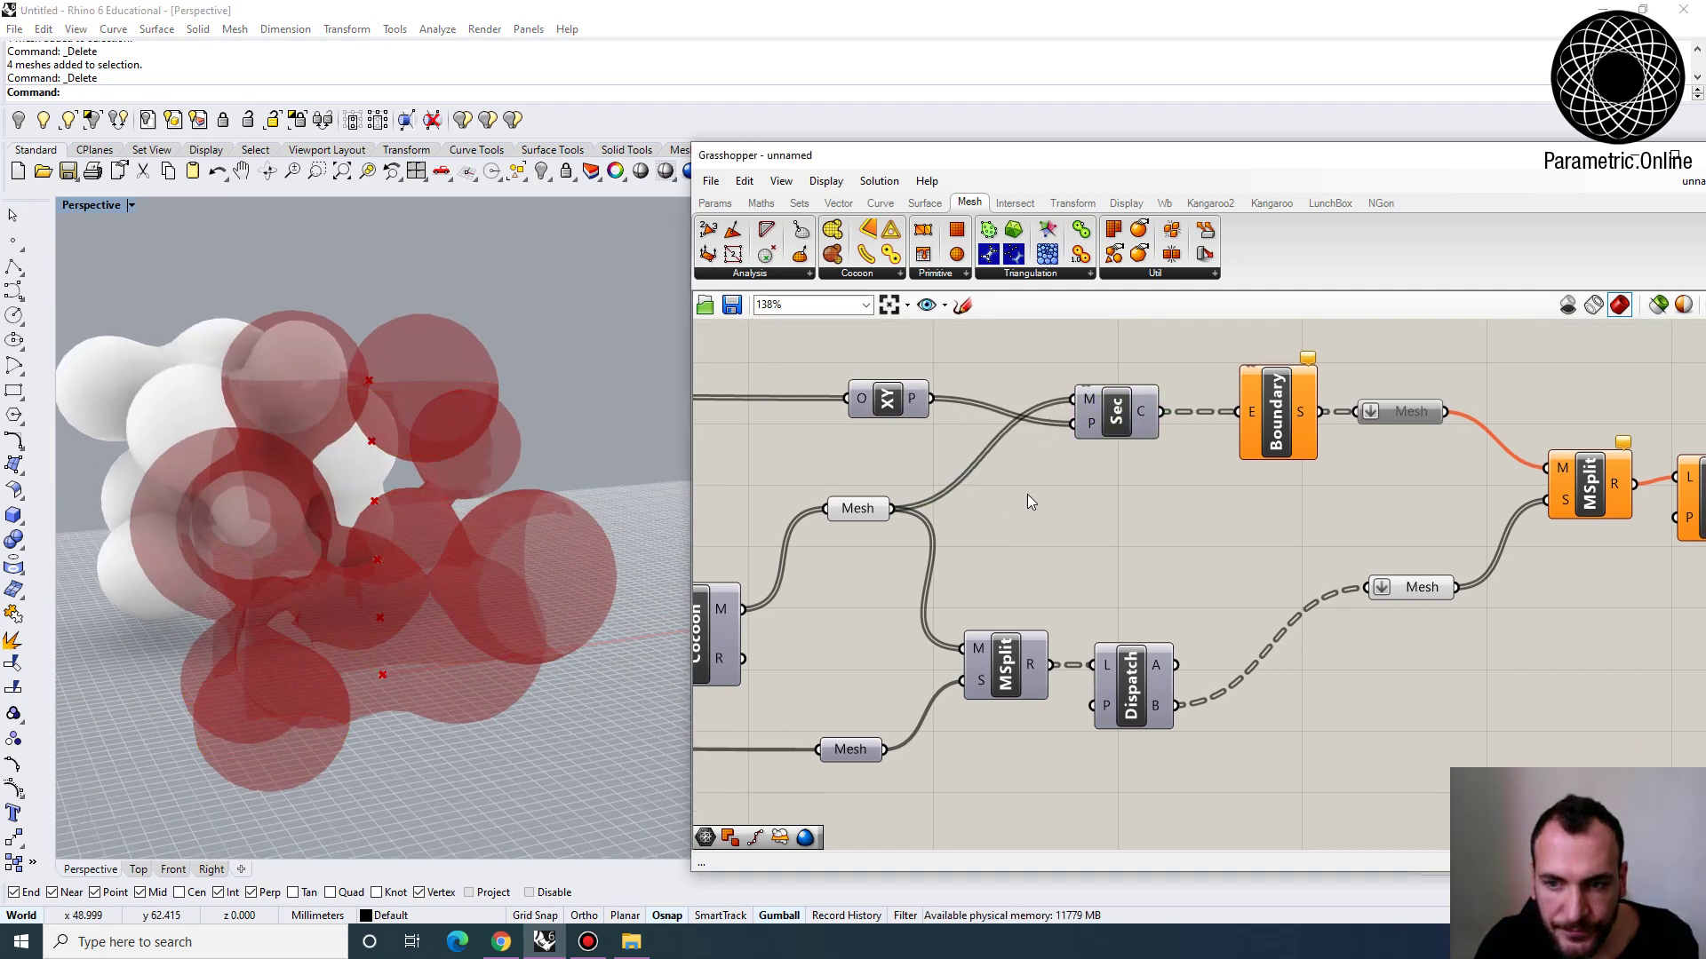
right_click_drag(510, 539, 551, 471)
scroll(1012, 494, "down", 4)
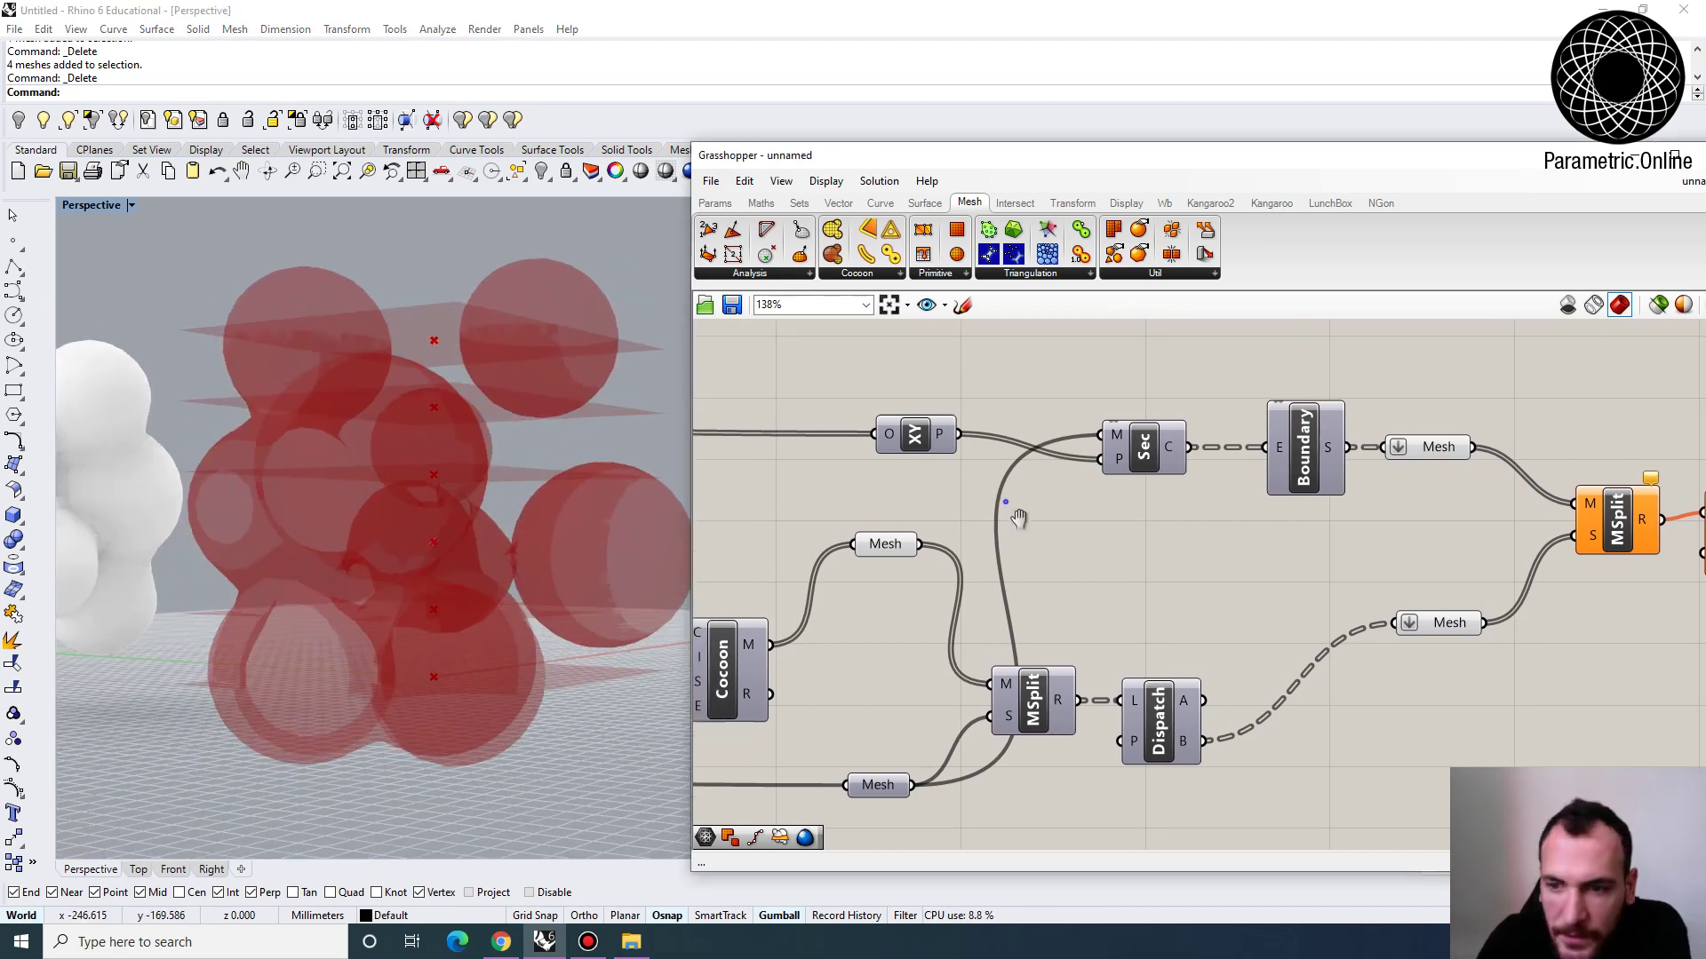
scroll(910, 496, "up", 4)
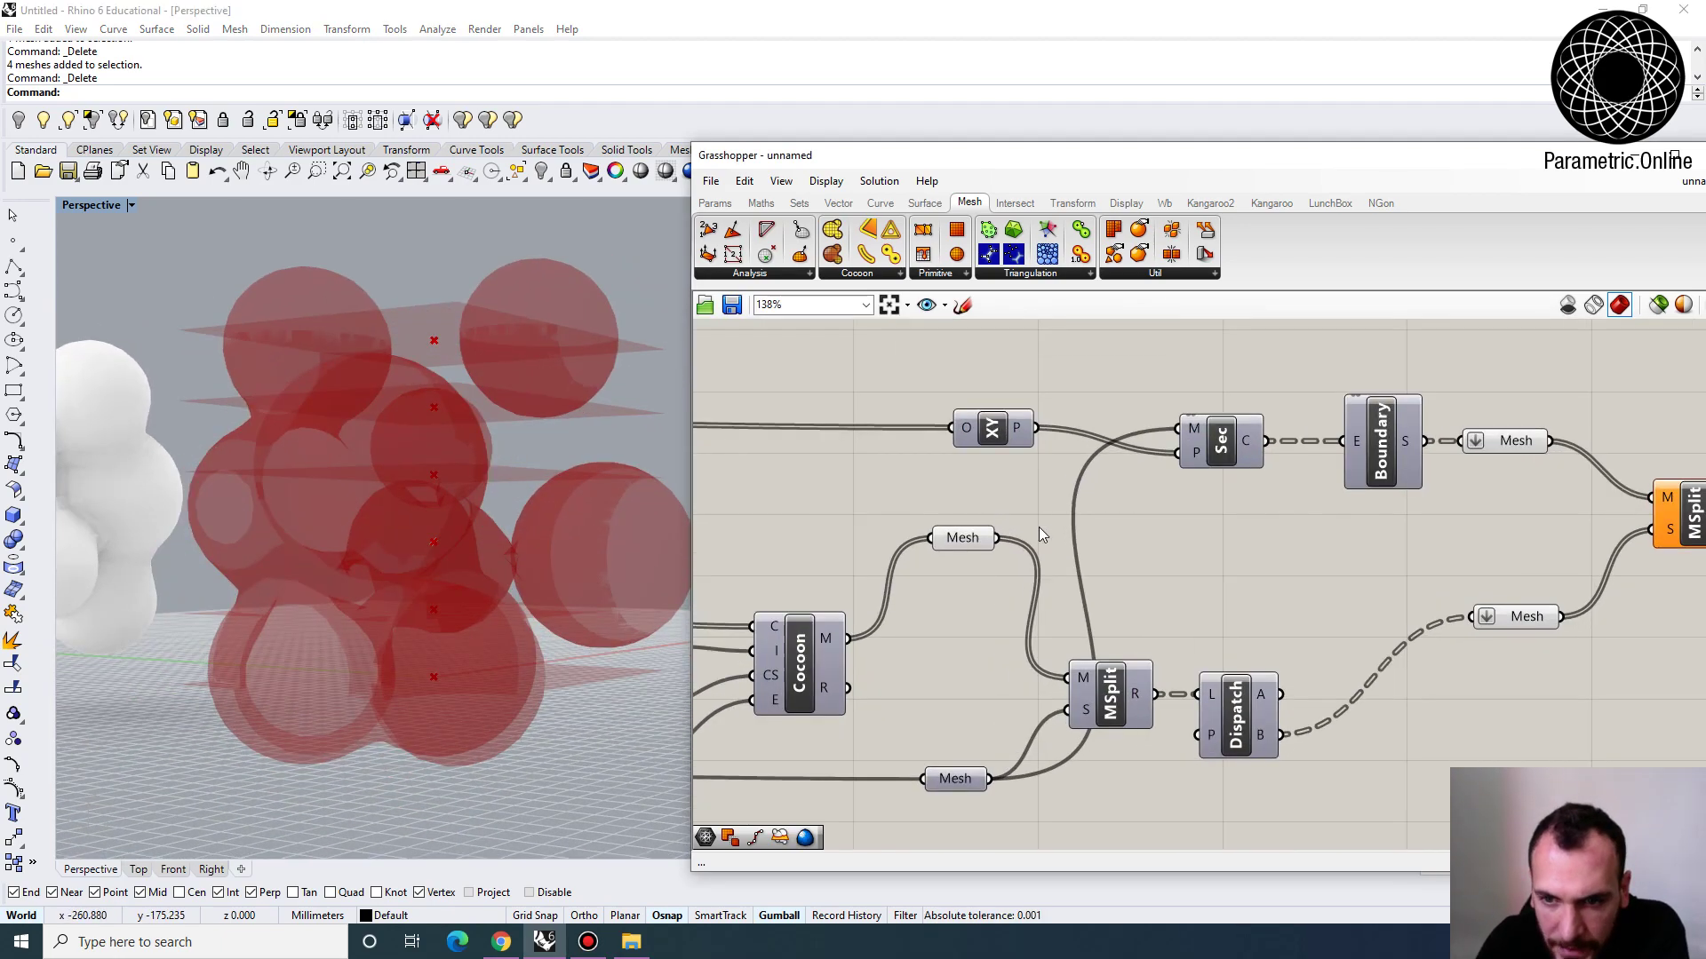
Turn off the preview of the Mesh parameter fed by Cocoon and check the trimmed form with its floors
left_click(972, 546)
scroll(1013, 569, "down", 2)
right_click(974, 565)
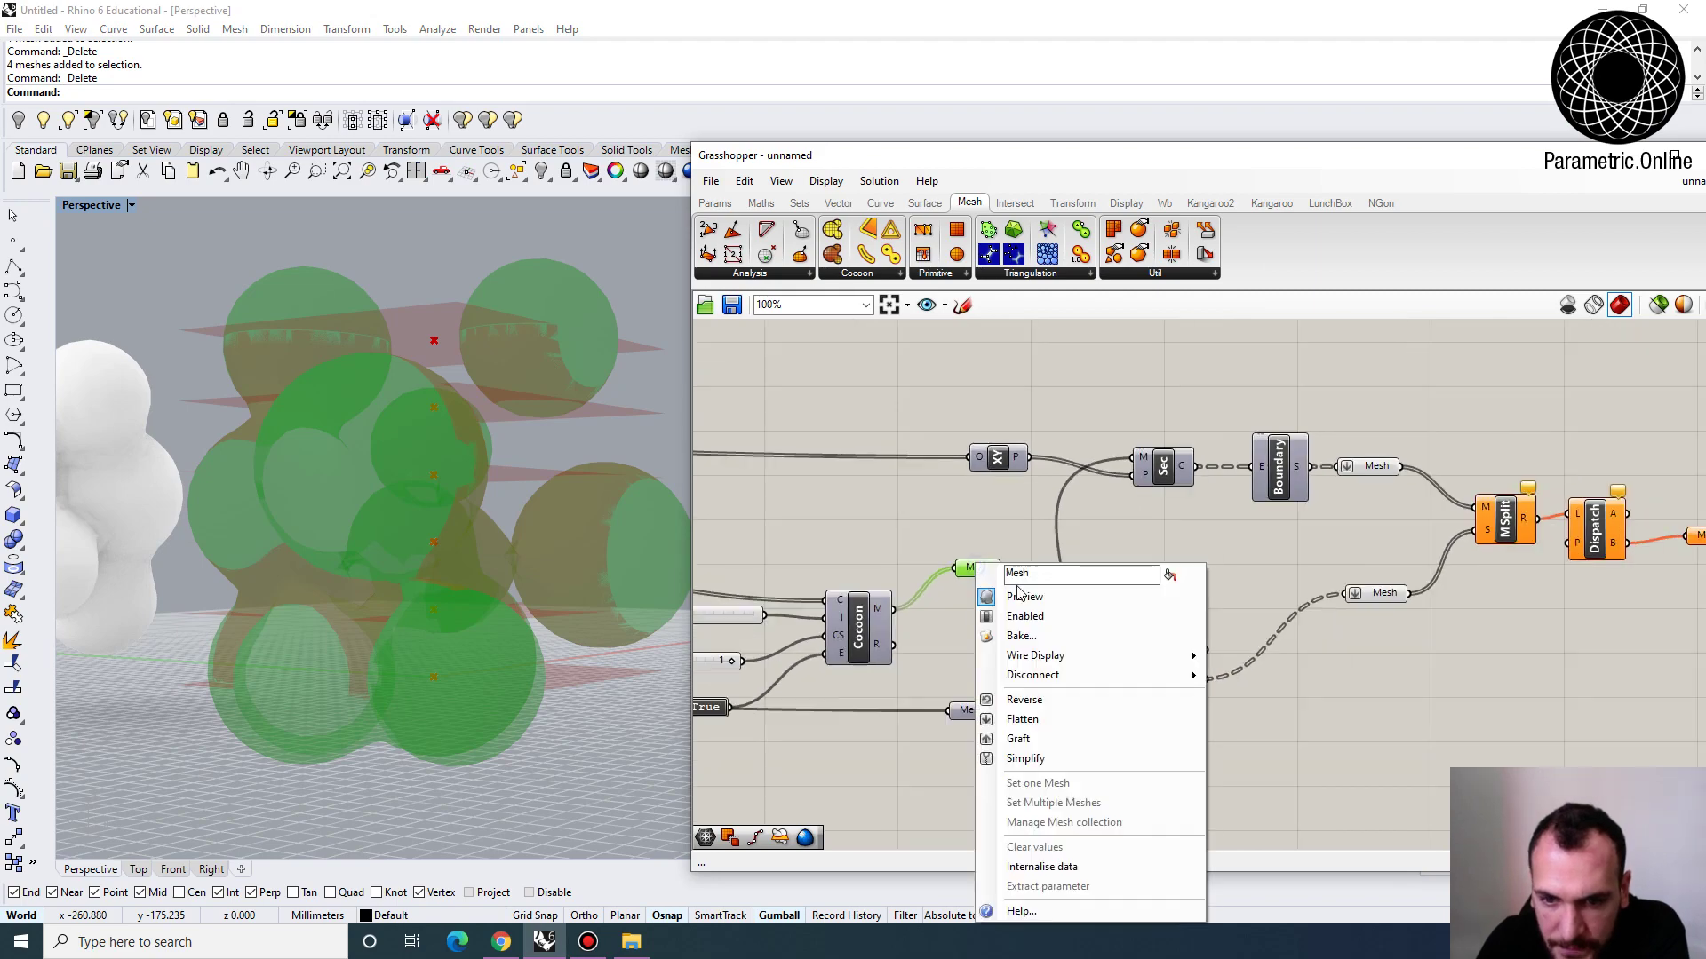
left_click(1067, 583)
left_click(1068, 583)
right_click_drag(479, 542, 436, 582)
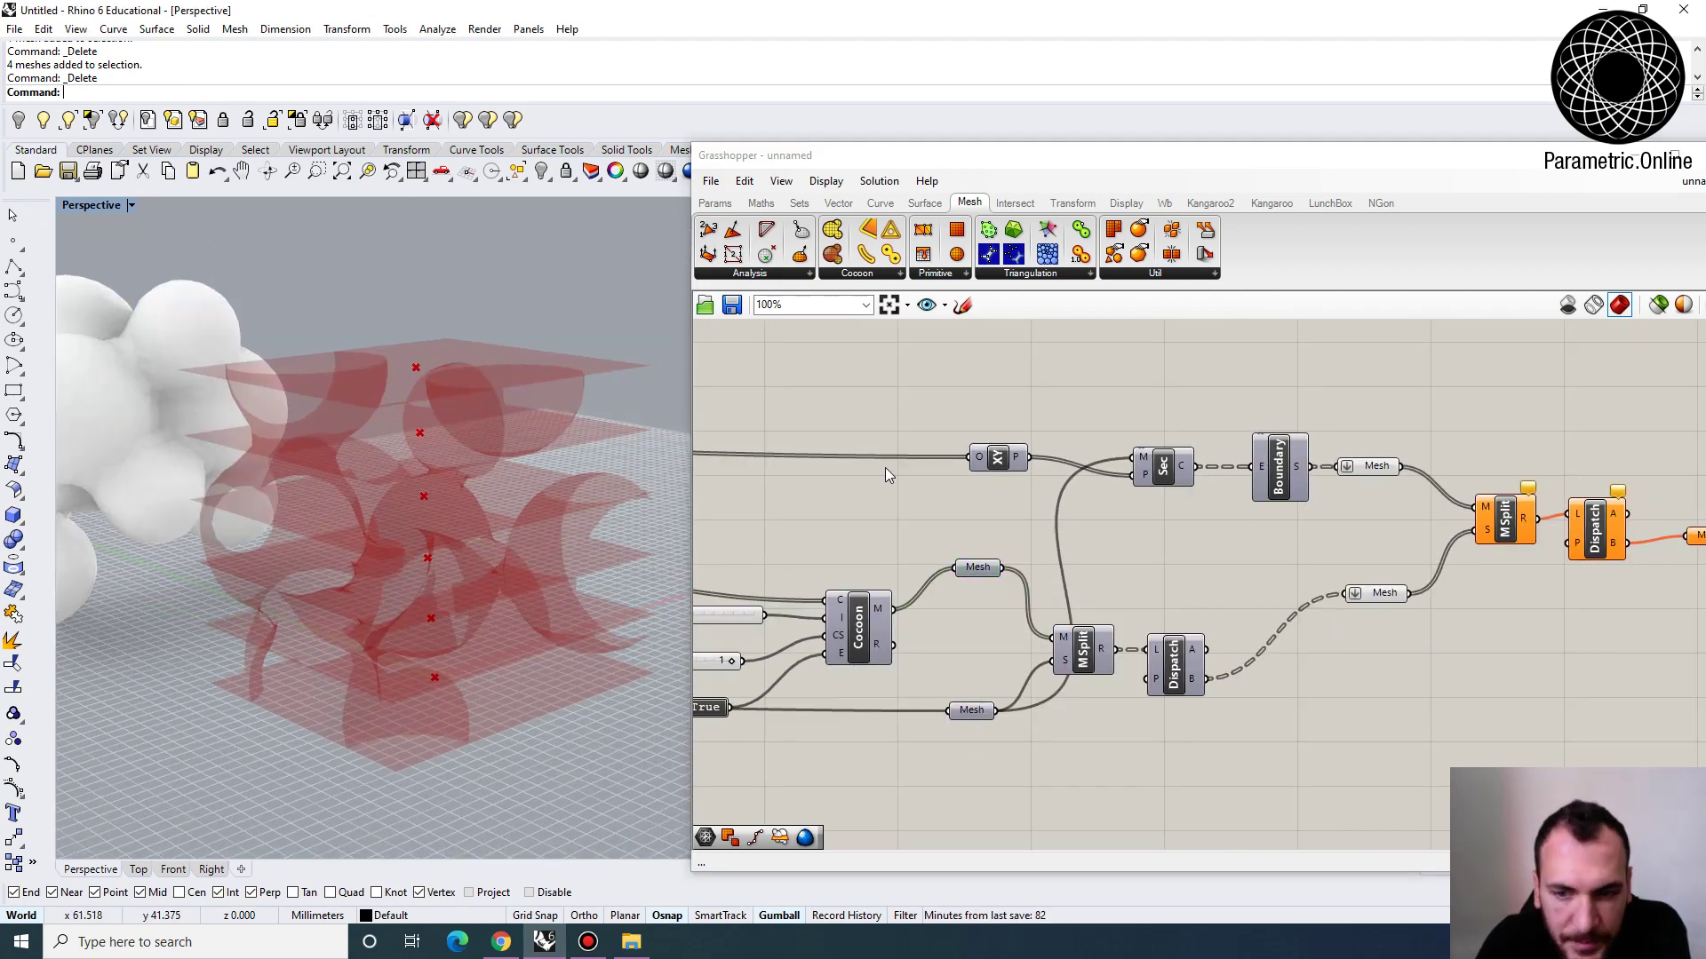
Disable the Pt component fed by Series at the start of the floor definition
scroll(1340, 494, "down", 3)
scroll(1080, 464, "down", 1)
right_click_drag(895, 493, 1199, 480)
scroll(1146, 457, "up", 5)
scroll(1199, 480, "down", 2)
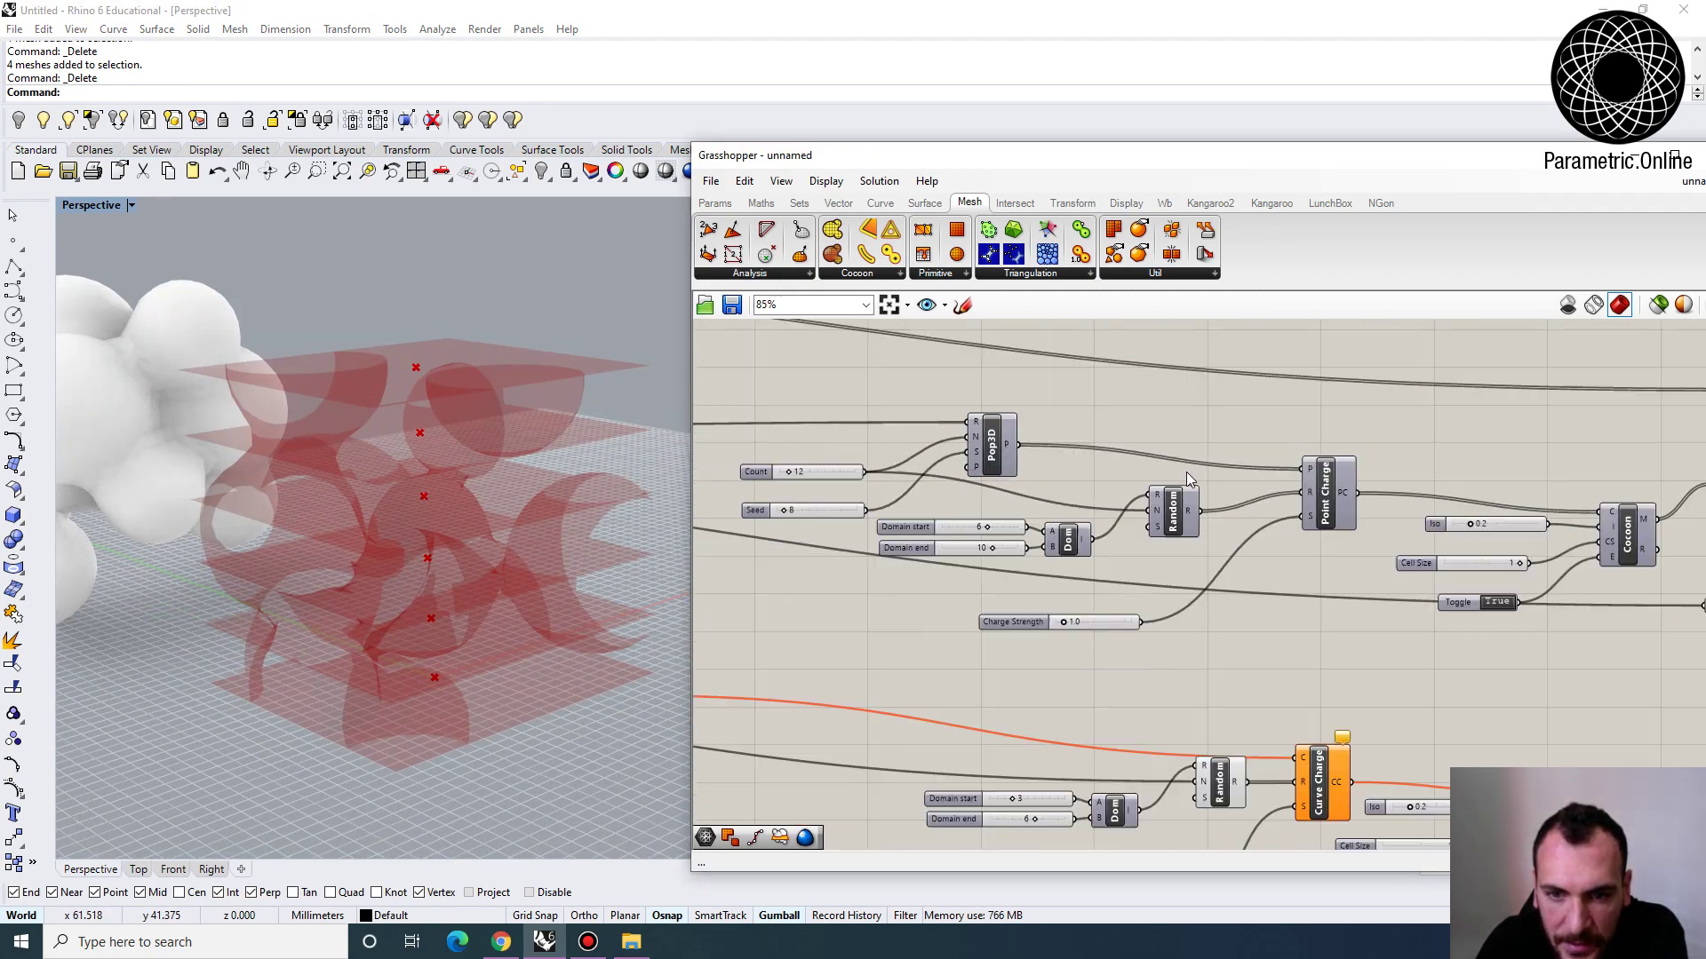
right_click_drag(1365, 487, 1080, 492)
right_click_drag(1256, 495, 998, 518)
right_click_drag(764, 502, 1283, 537)
right_click_drag(963, 499, 1329, 533)
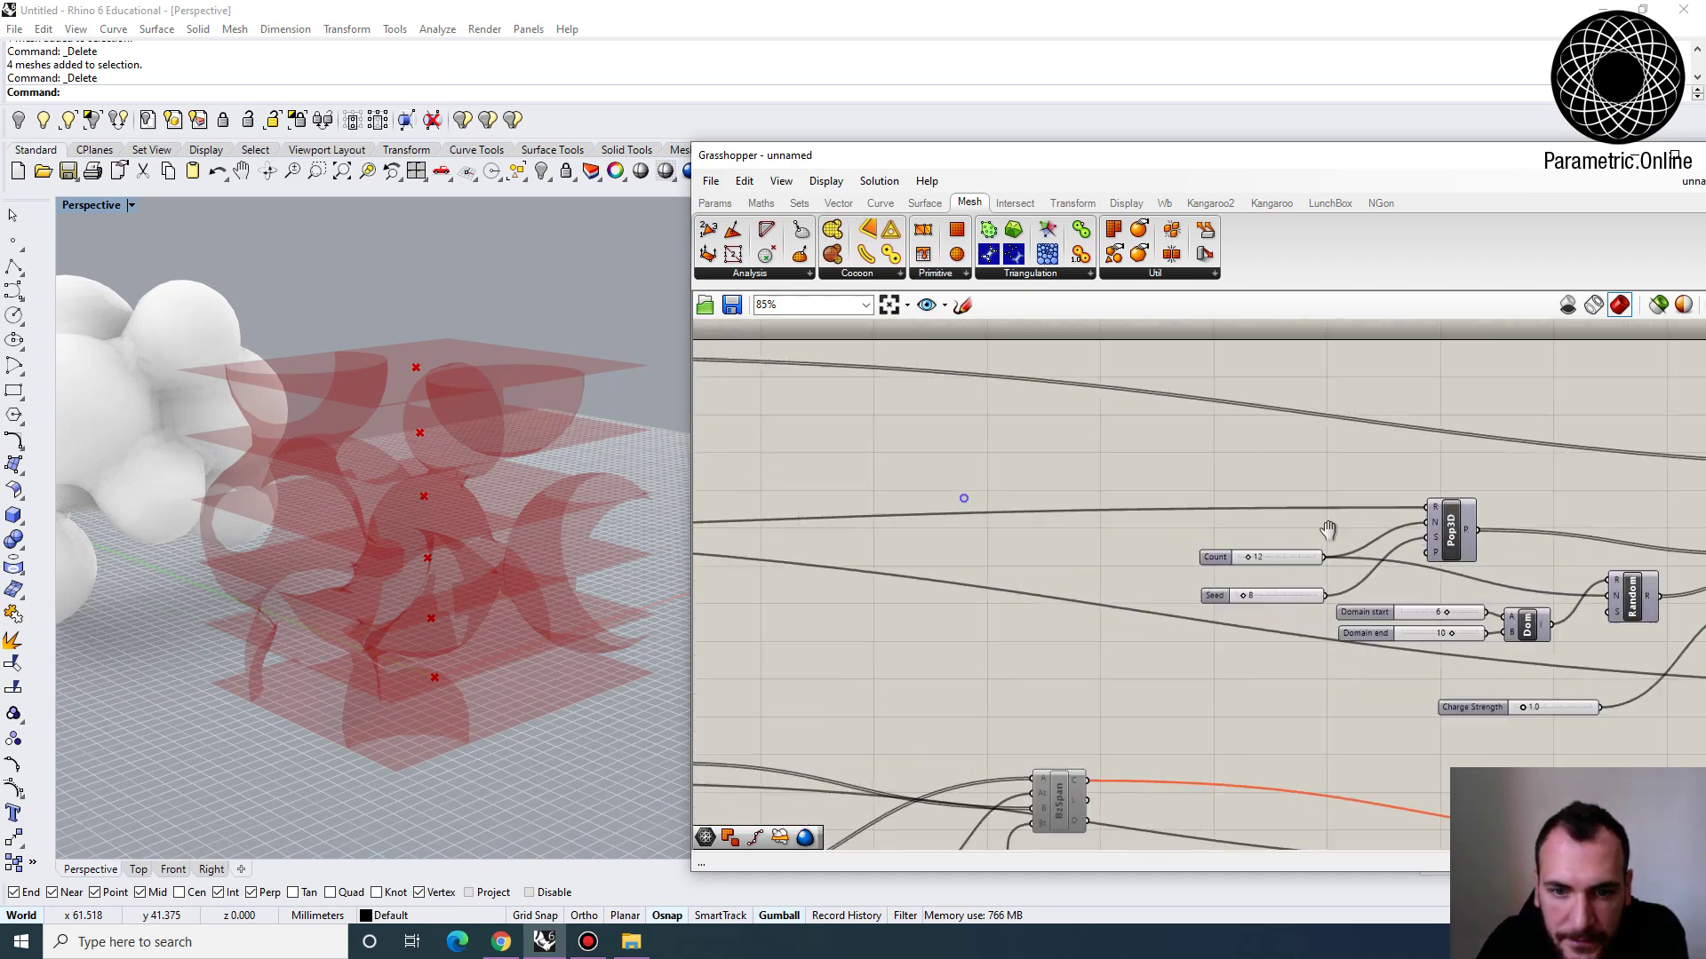
right_click_drag(839, 497, 1179, 506)
scroll(1057, 382, "down", 1)
right_click(1054, 378)
left_click(1084, 432)
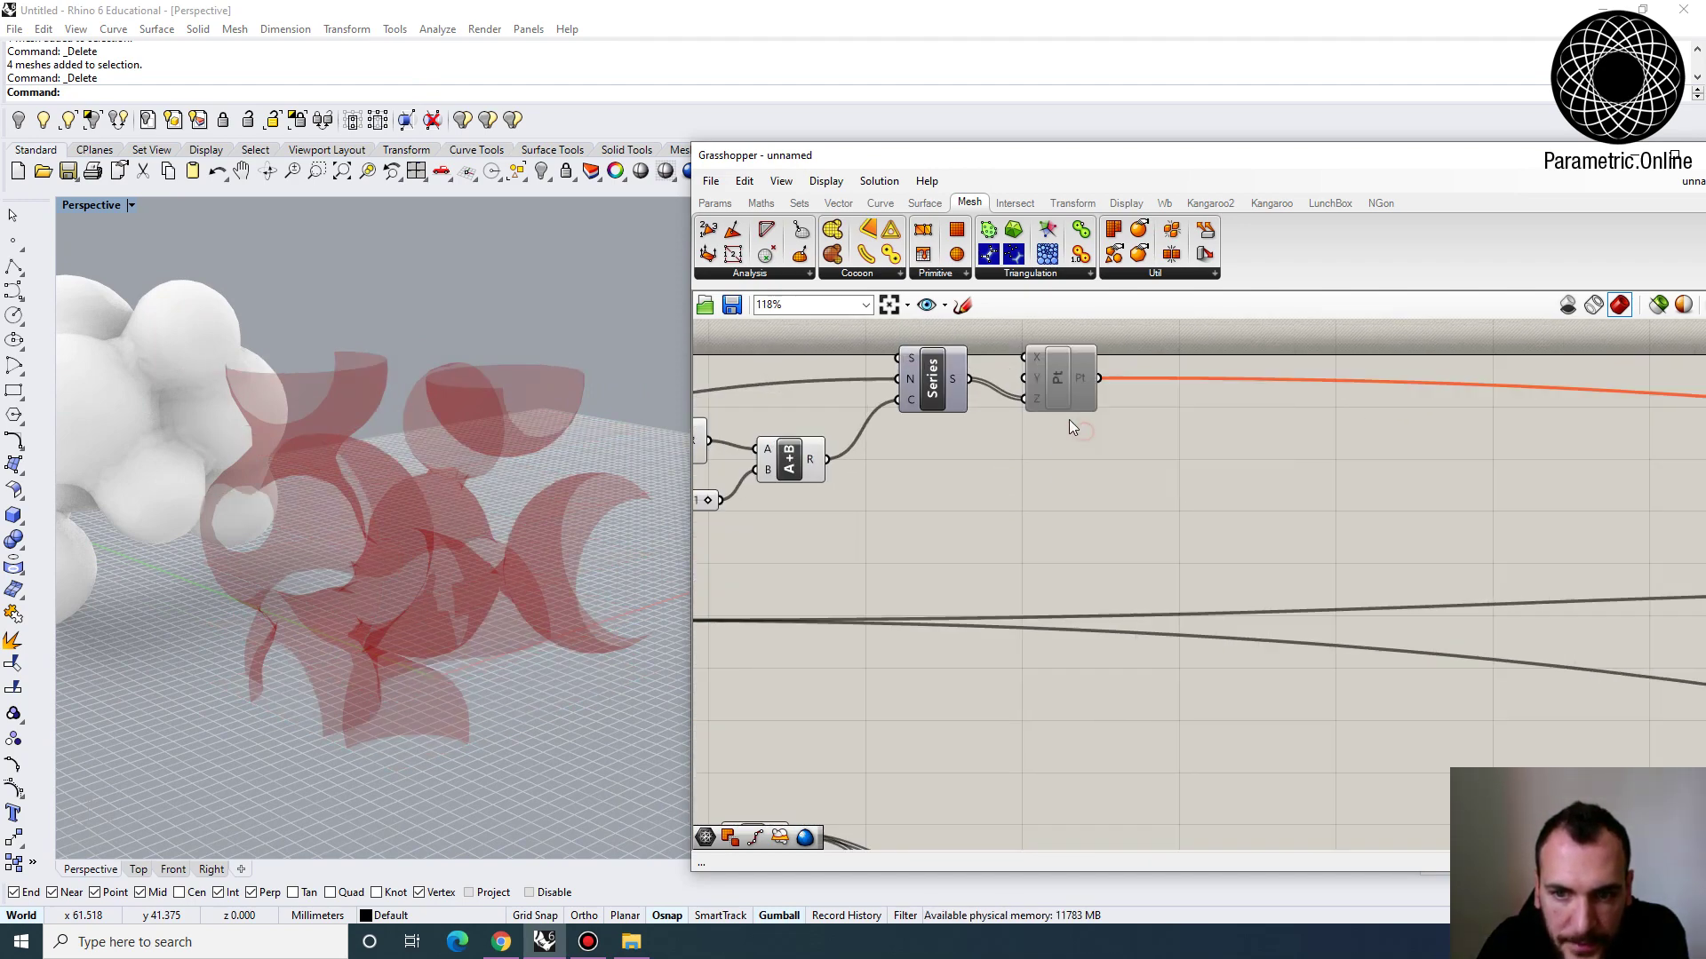
Disable the Pop3D component that generates the metaball points
right_click_drag(1280, 481, 719, 420)
scroll(1395, 479, "up", 4)
right_click(1310, 484)
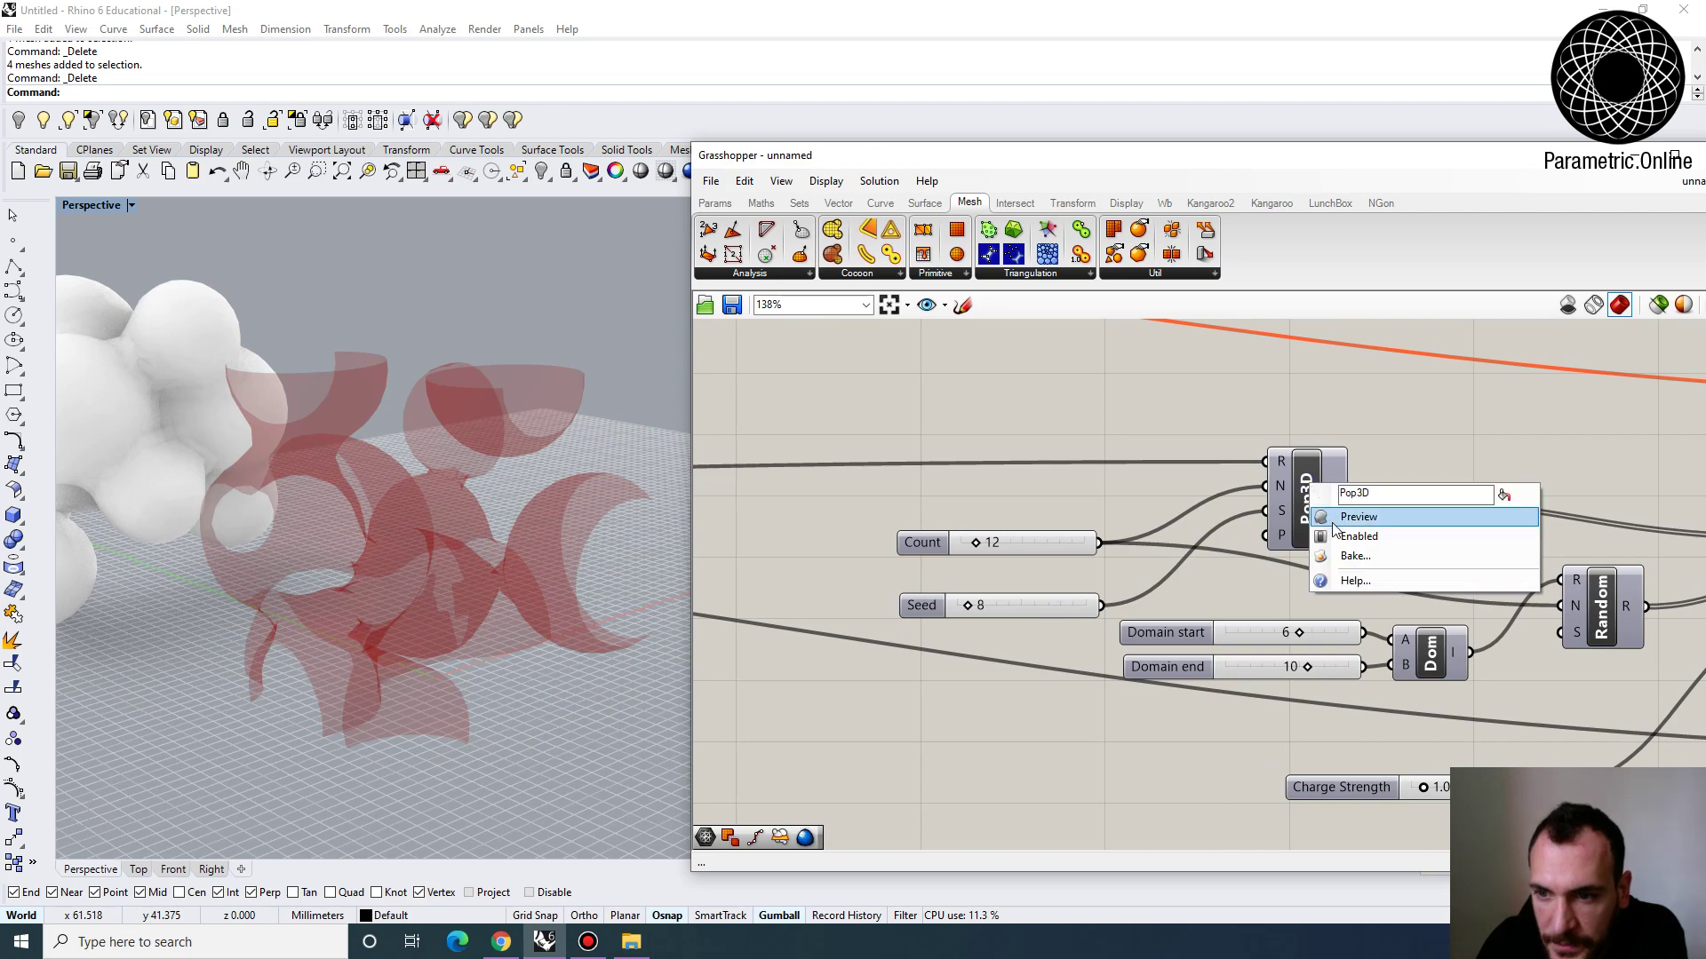
left_click(1348, 539)
Show the preview of the Box component built from the three domains
scroll(1116, 499, "down", 3)
right_click_drag(1116, 498, 1015, 519)
scroll(1014, 519, "up", 3)
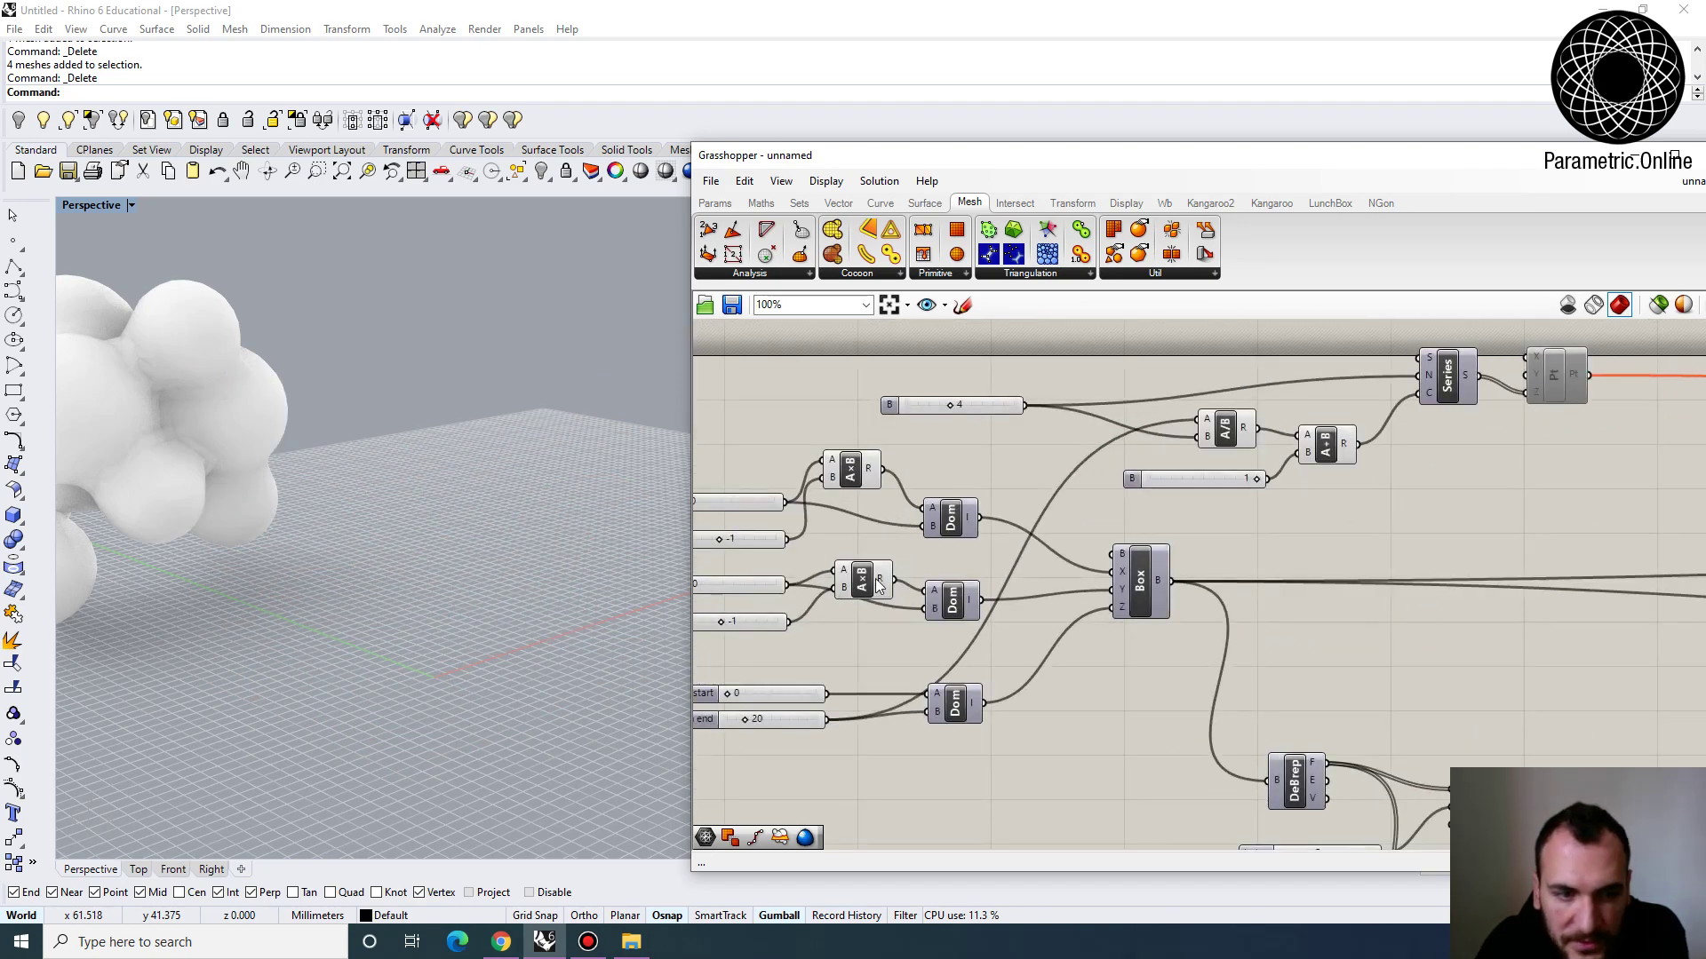
right_click(1139, 573)
left_click(1171, 608)
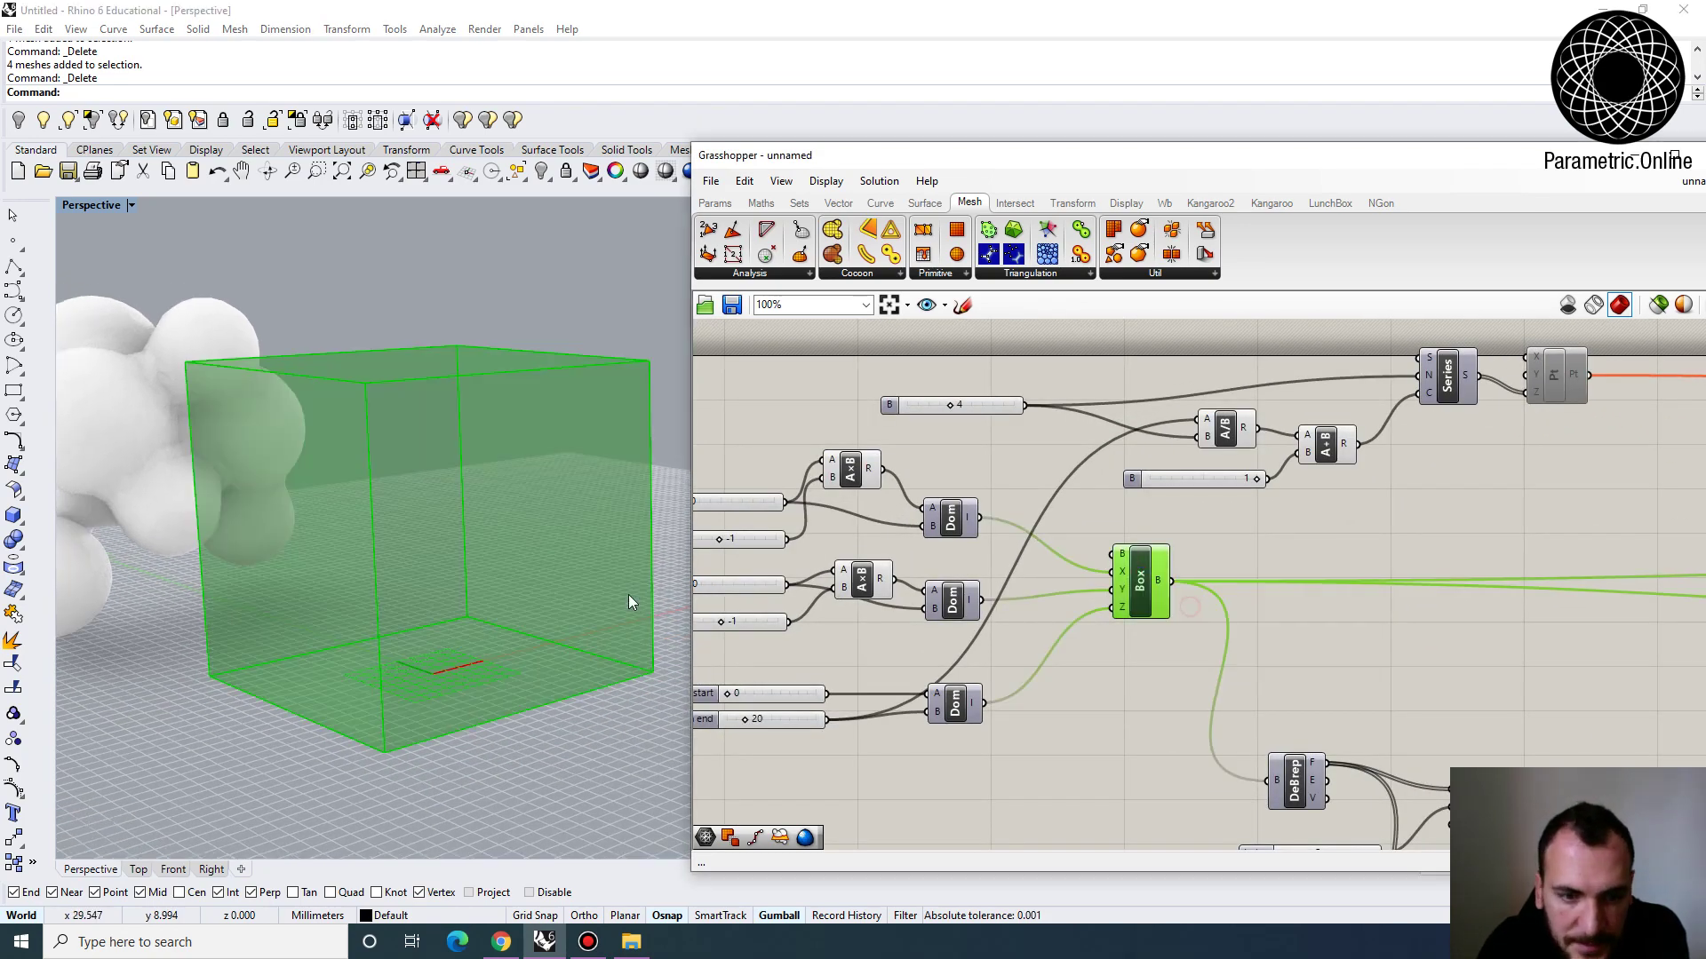
Raise the box height by setting the Domain end slider of its Z domain to 50
right_click_drag(628, 595, 494, 530)
scroll(494, 533, "down", 3)
scroll(968, 702, "up", 3)
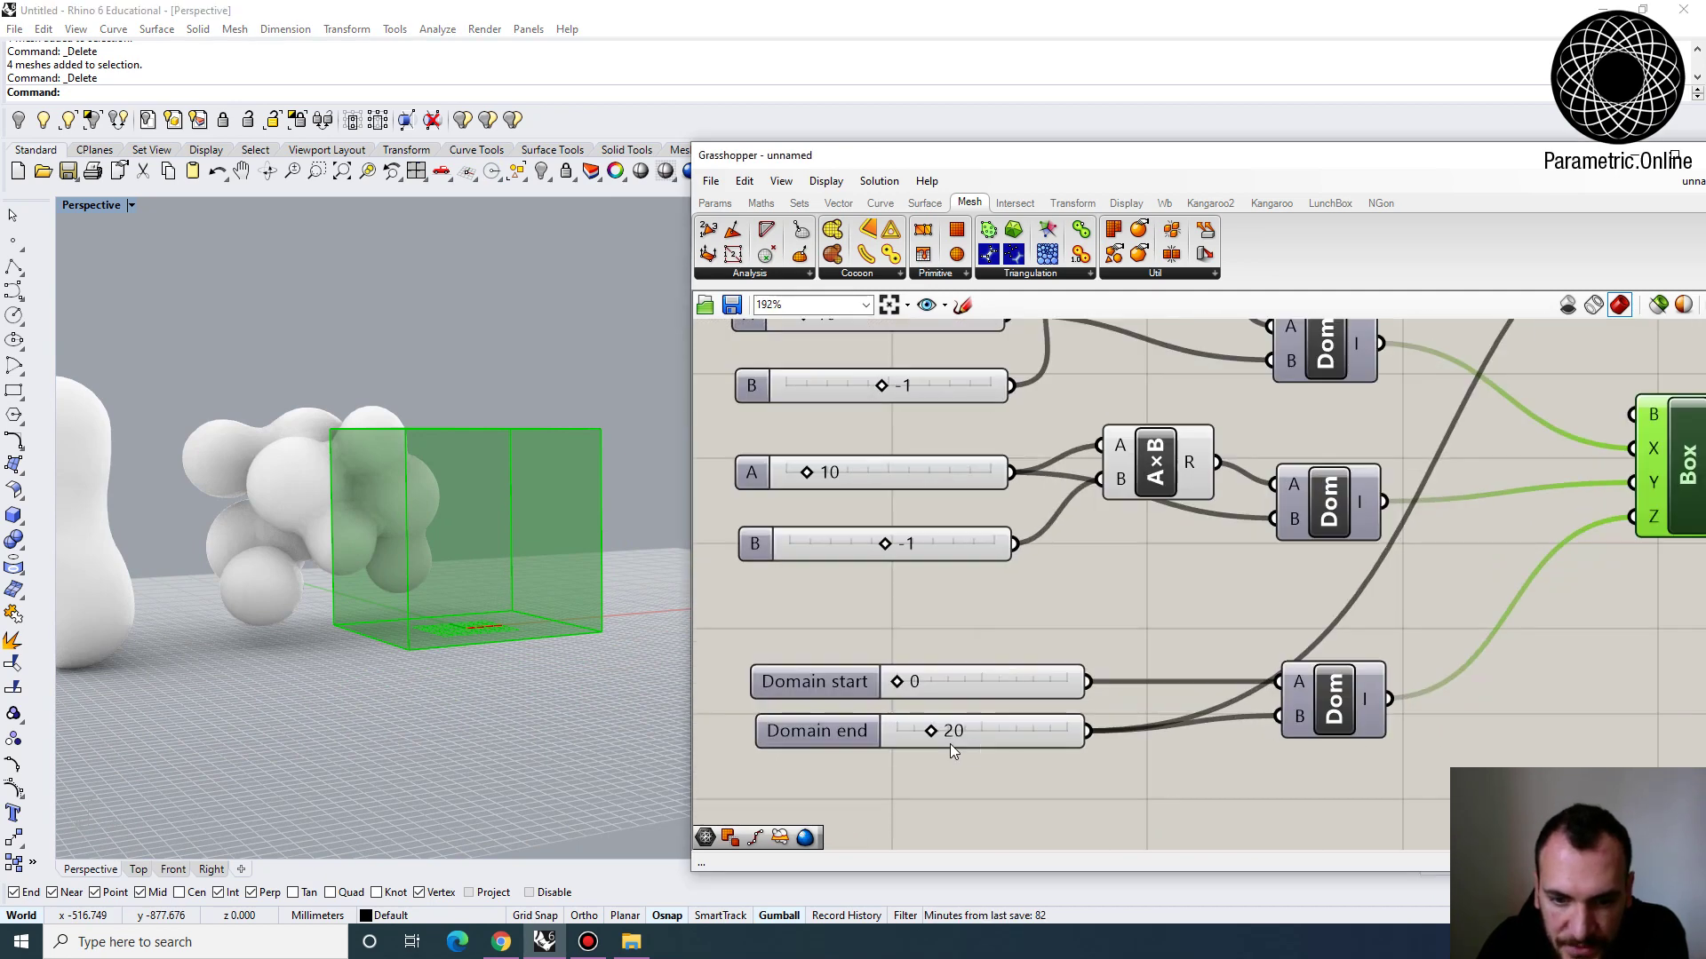
left_click_drag(931, 728, 981, 728)
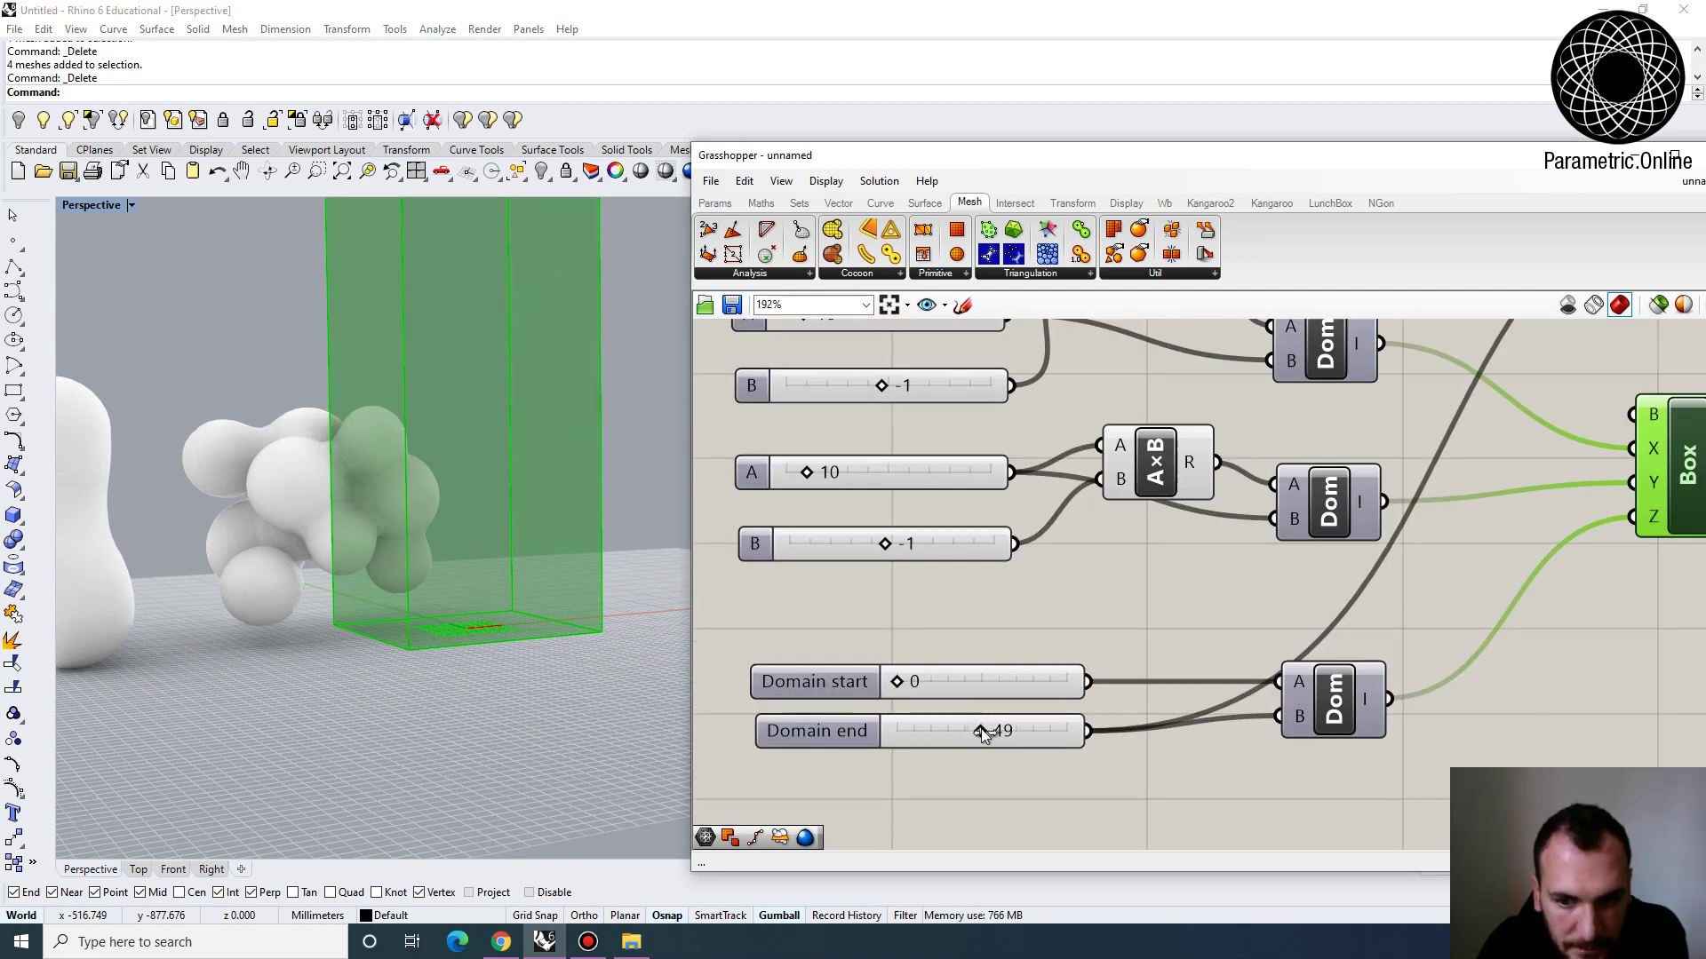
scroll(629, 604, "down", 3)
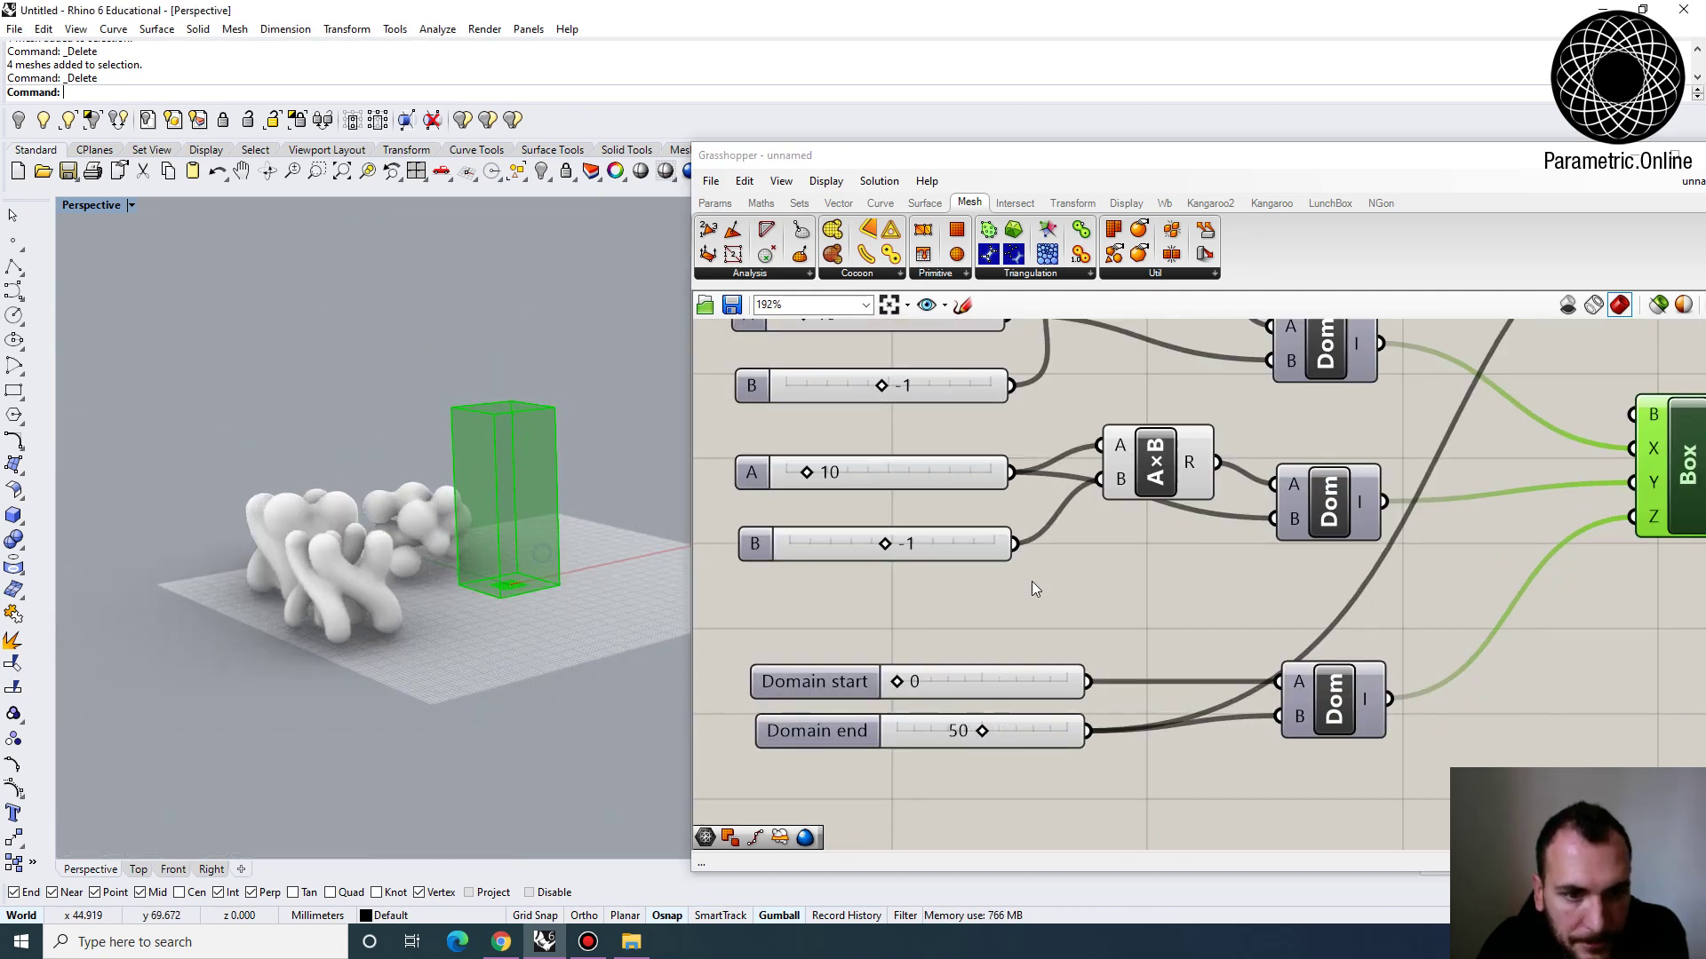
left_click(1031, 581)
Disable the Point Charge component fed by Pop3D and Random
scroll(1199, 558, "down", 5)
right_click_drag(1341, 536, 1209, 491)
right_click_drag(1371, 637, 938, 473)
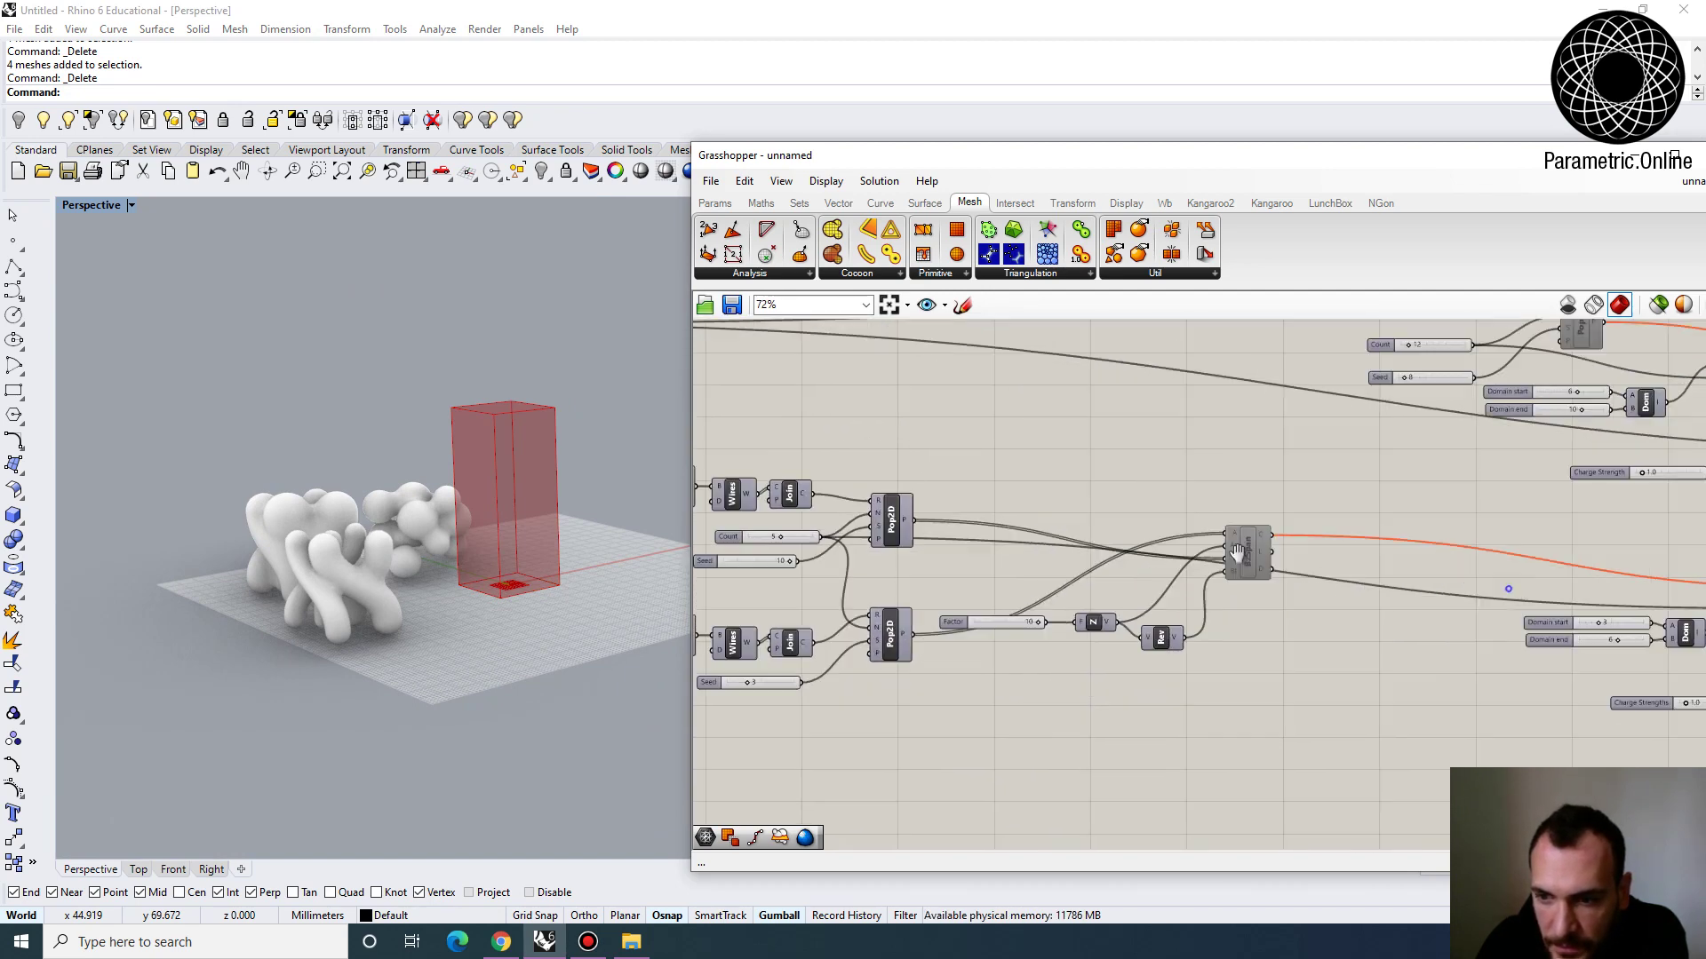
right_click_drag(1507, 590, 1416, 581)
right_click_drag(1234, 464, 1166, 653)
scroll(1468, 521, "up", 3)
right_click_drag(1469, 520, 1075, 506)
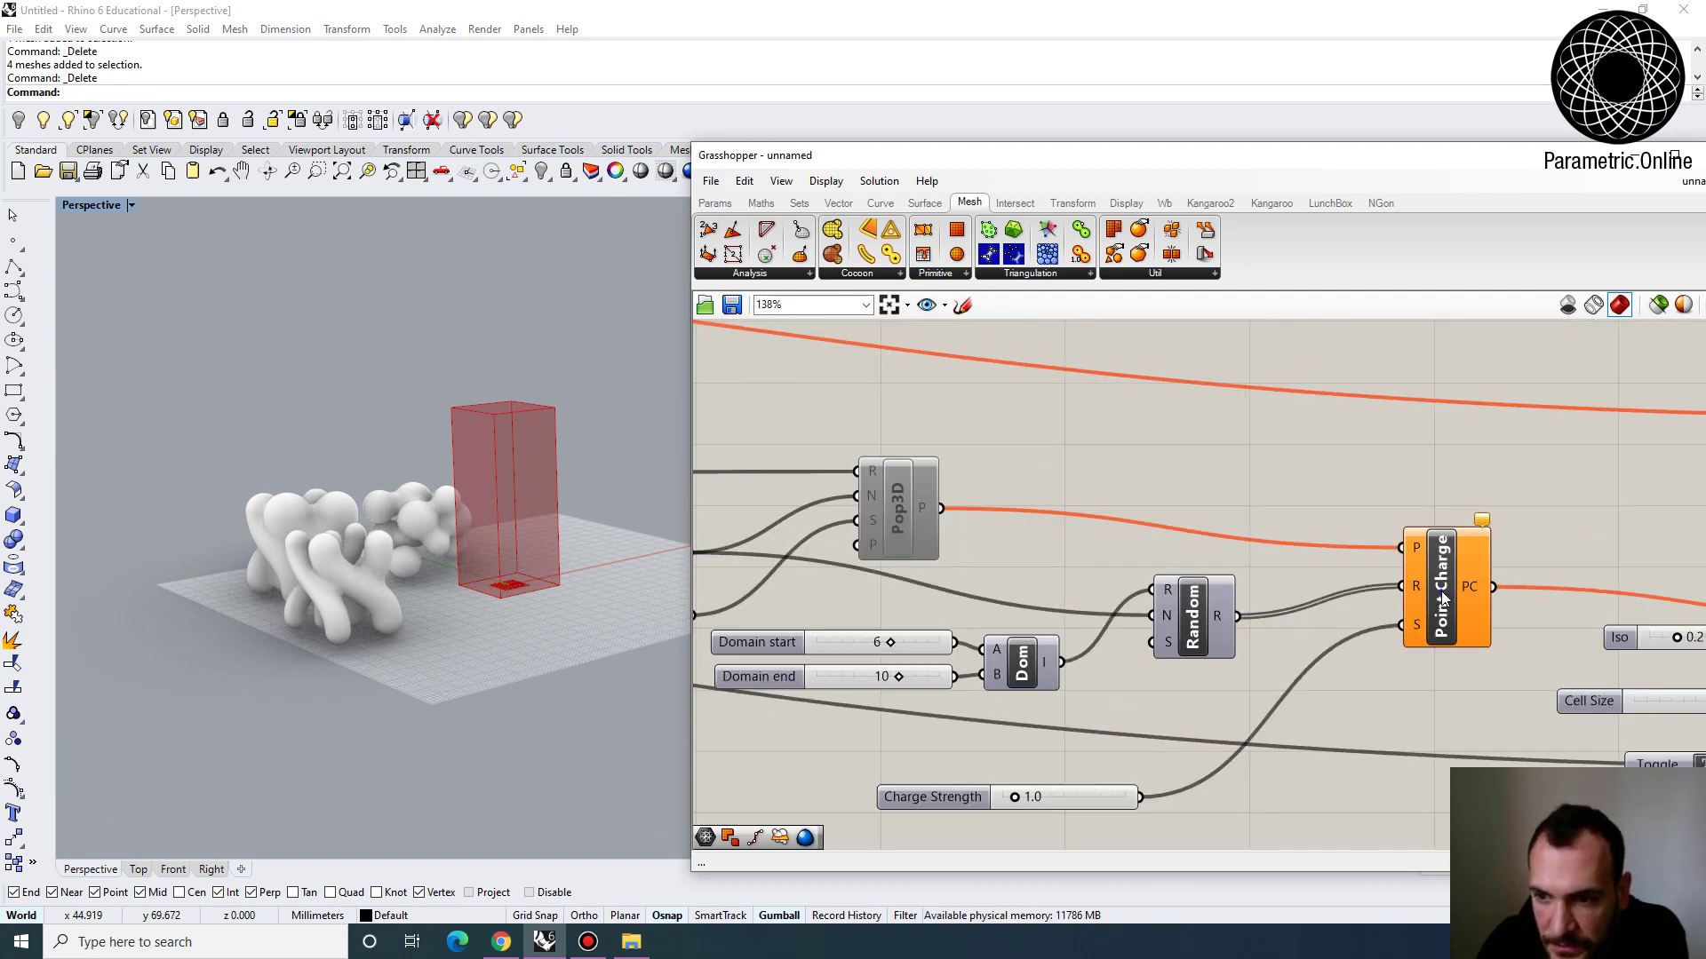
right_click(1443, 598)
left_click(1492, 666)
Re-enable the Pop3D component and show the preview of its points inside the box
right_click(901, 503)
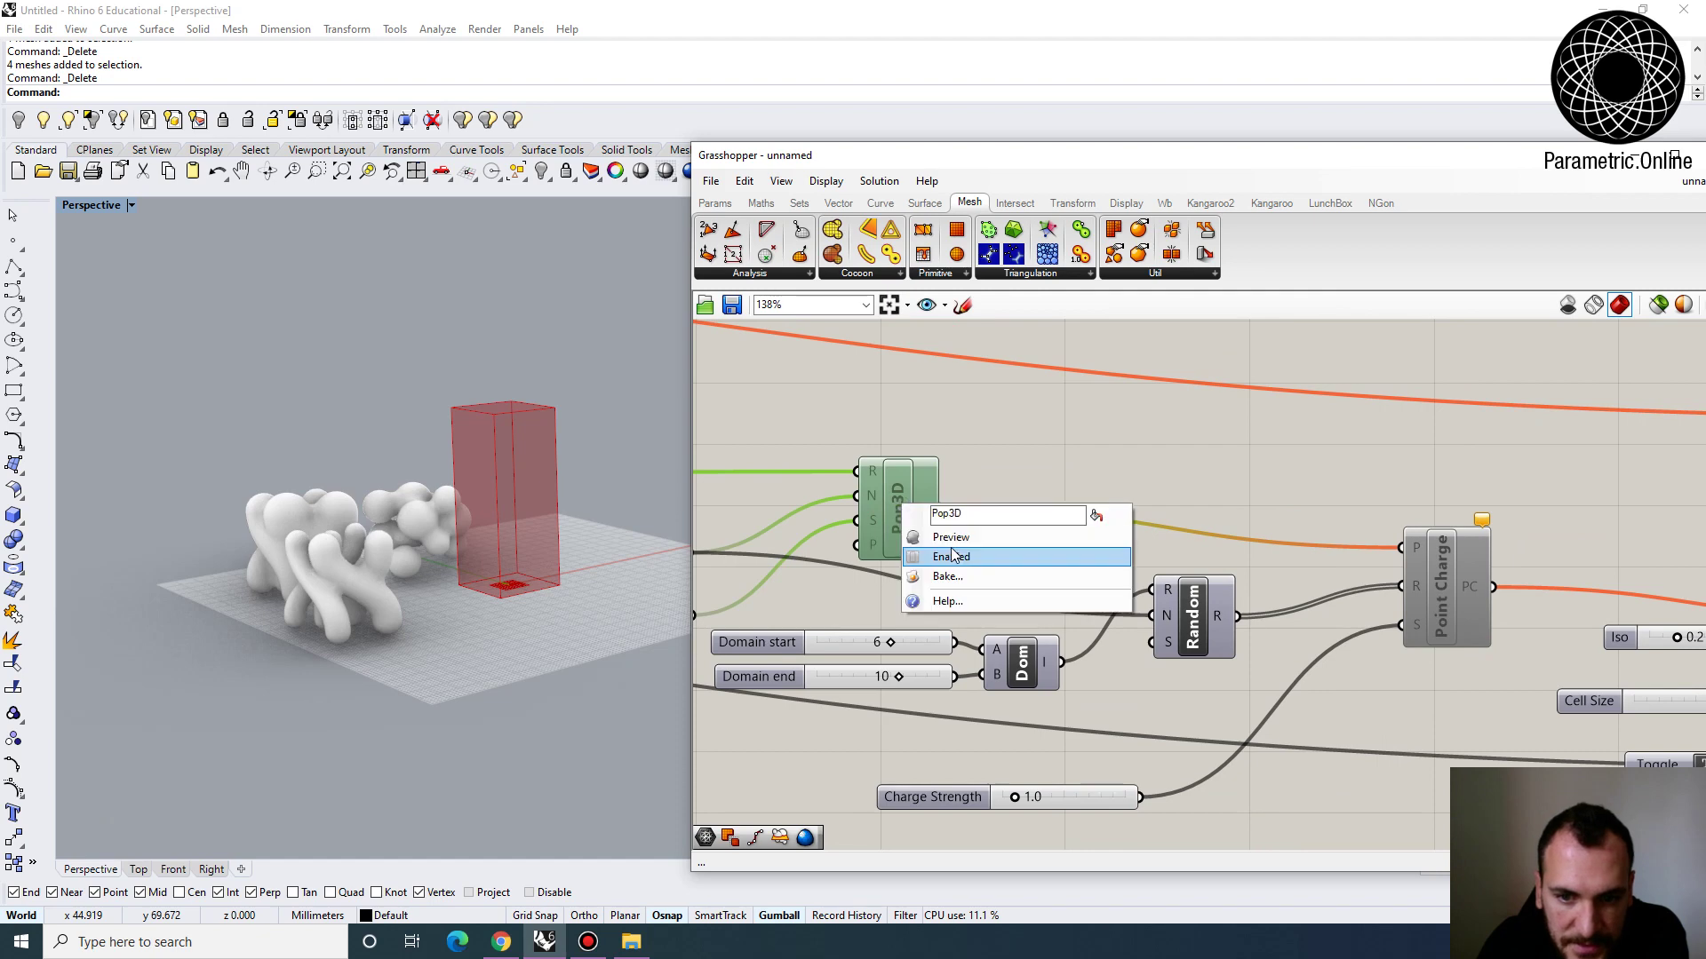
left_click(947, 538)
right_click(906, 499)
right_click(892, 500)
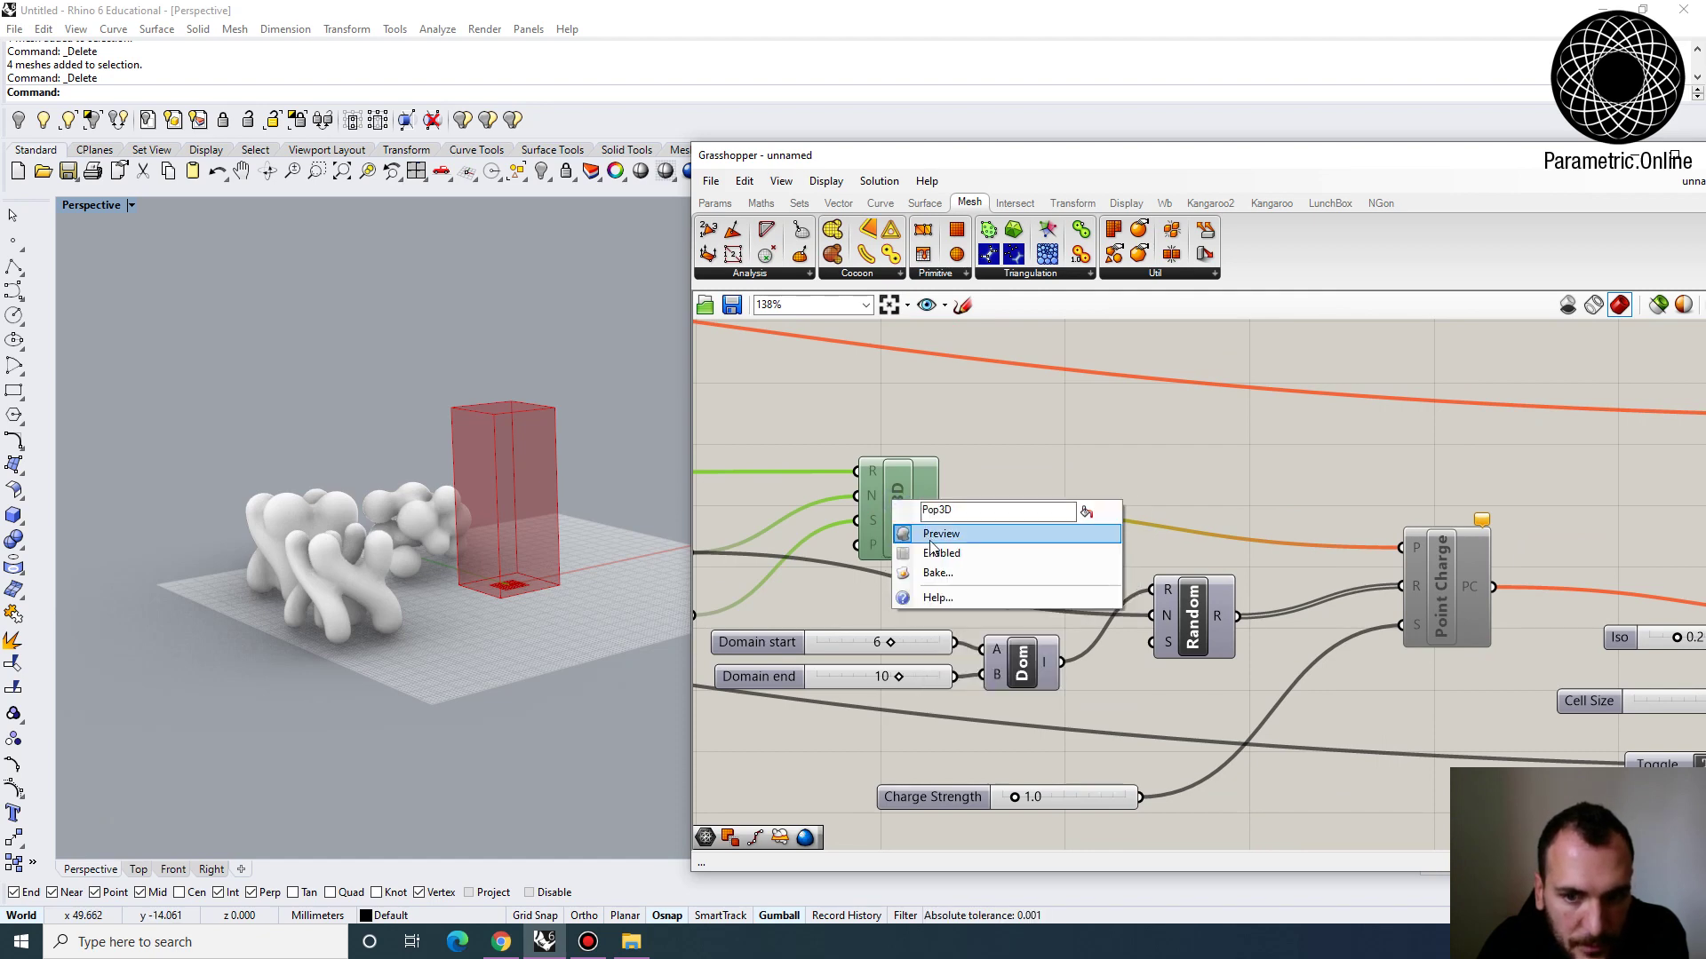
left_click(931, 537)
scroll(589, 552, "up", 3)
scroll(1026, 519, "down", 3)
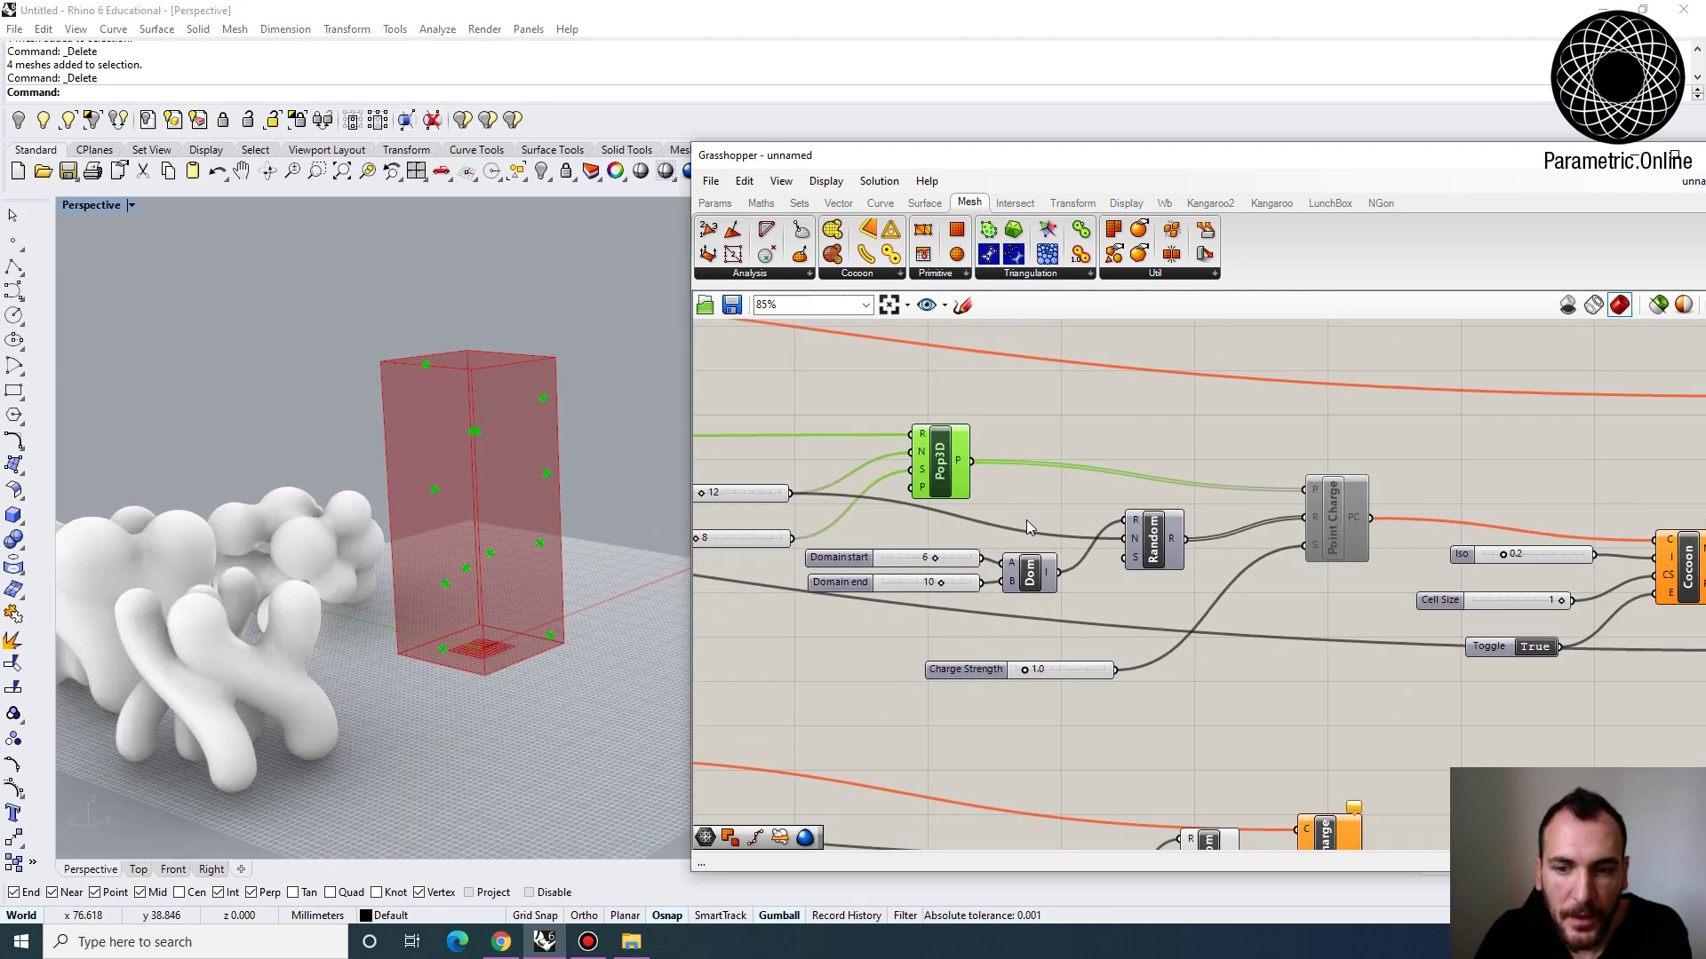
Set the Count slider feeding Pop3D and Random to 30
scroll(855, 505, "up", 4)
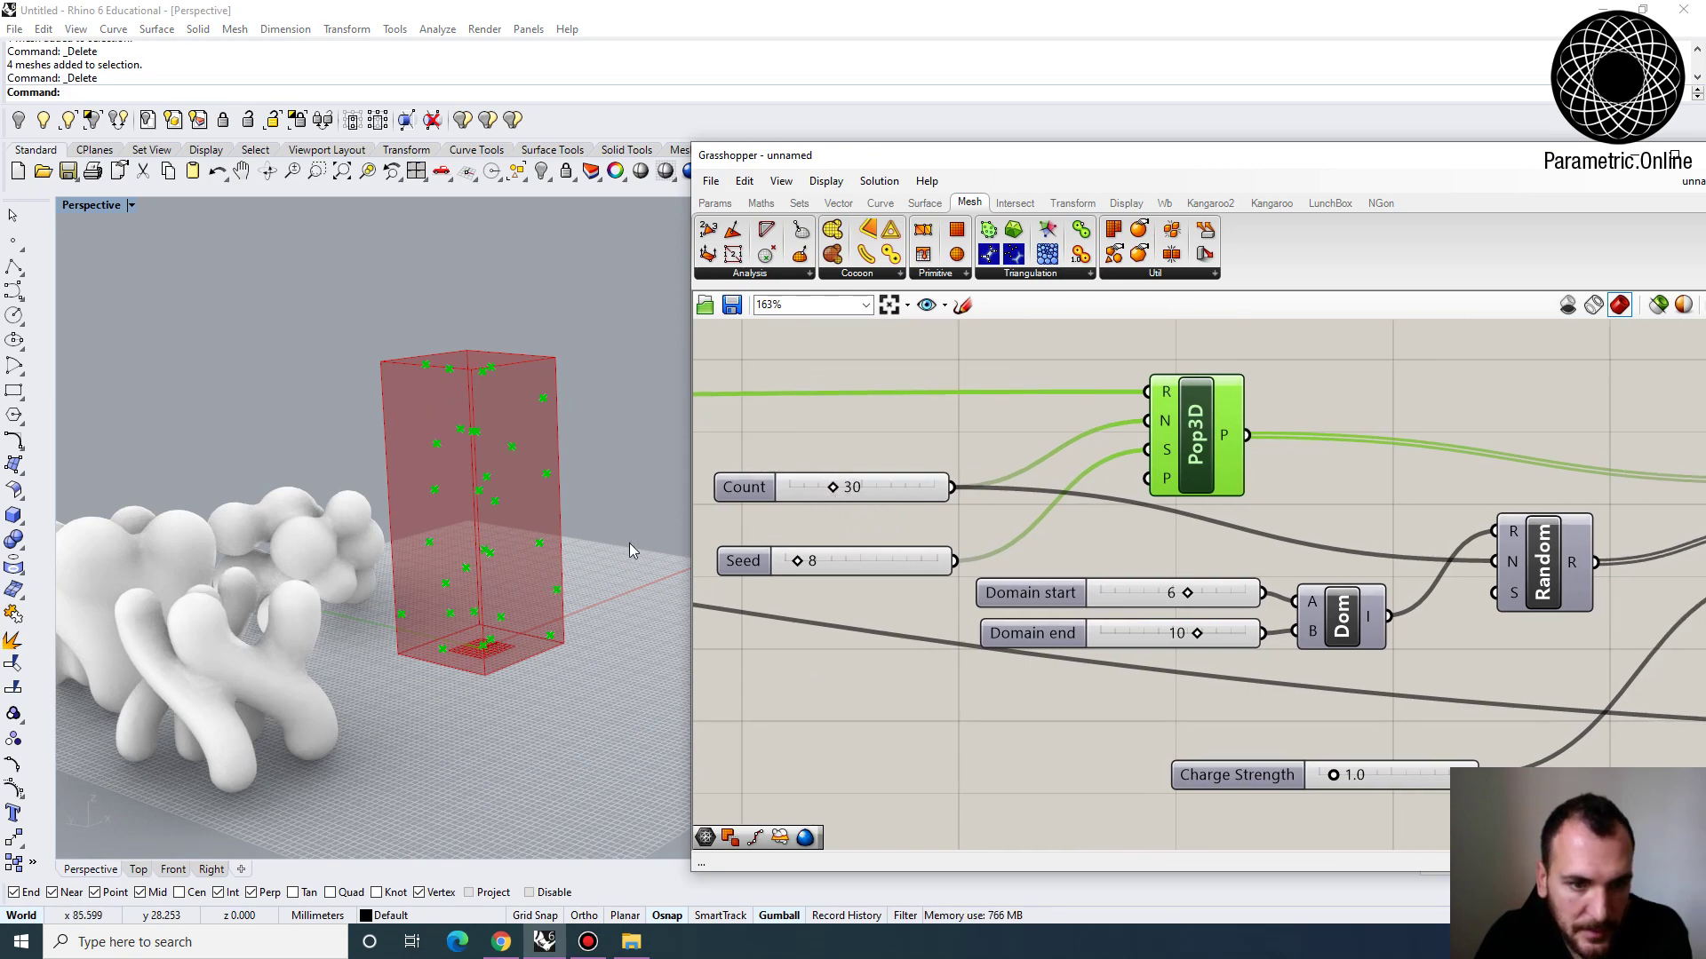
scroll(573, 476, "up", 5)
right_click_drag(573, 468, 498, 465)
Set the Domain end slider of the Random component's number range to 12
left_click(899, 402)
scroll(899, 403, "down", 3)
scroll(1128, 486, "up", 4)
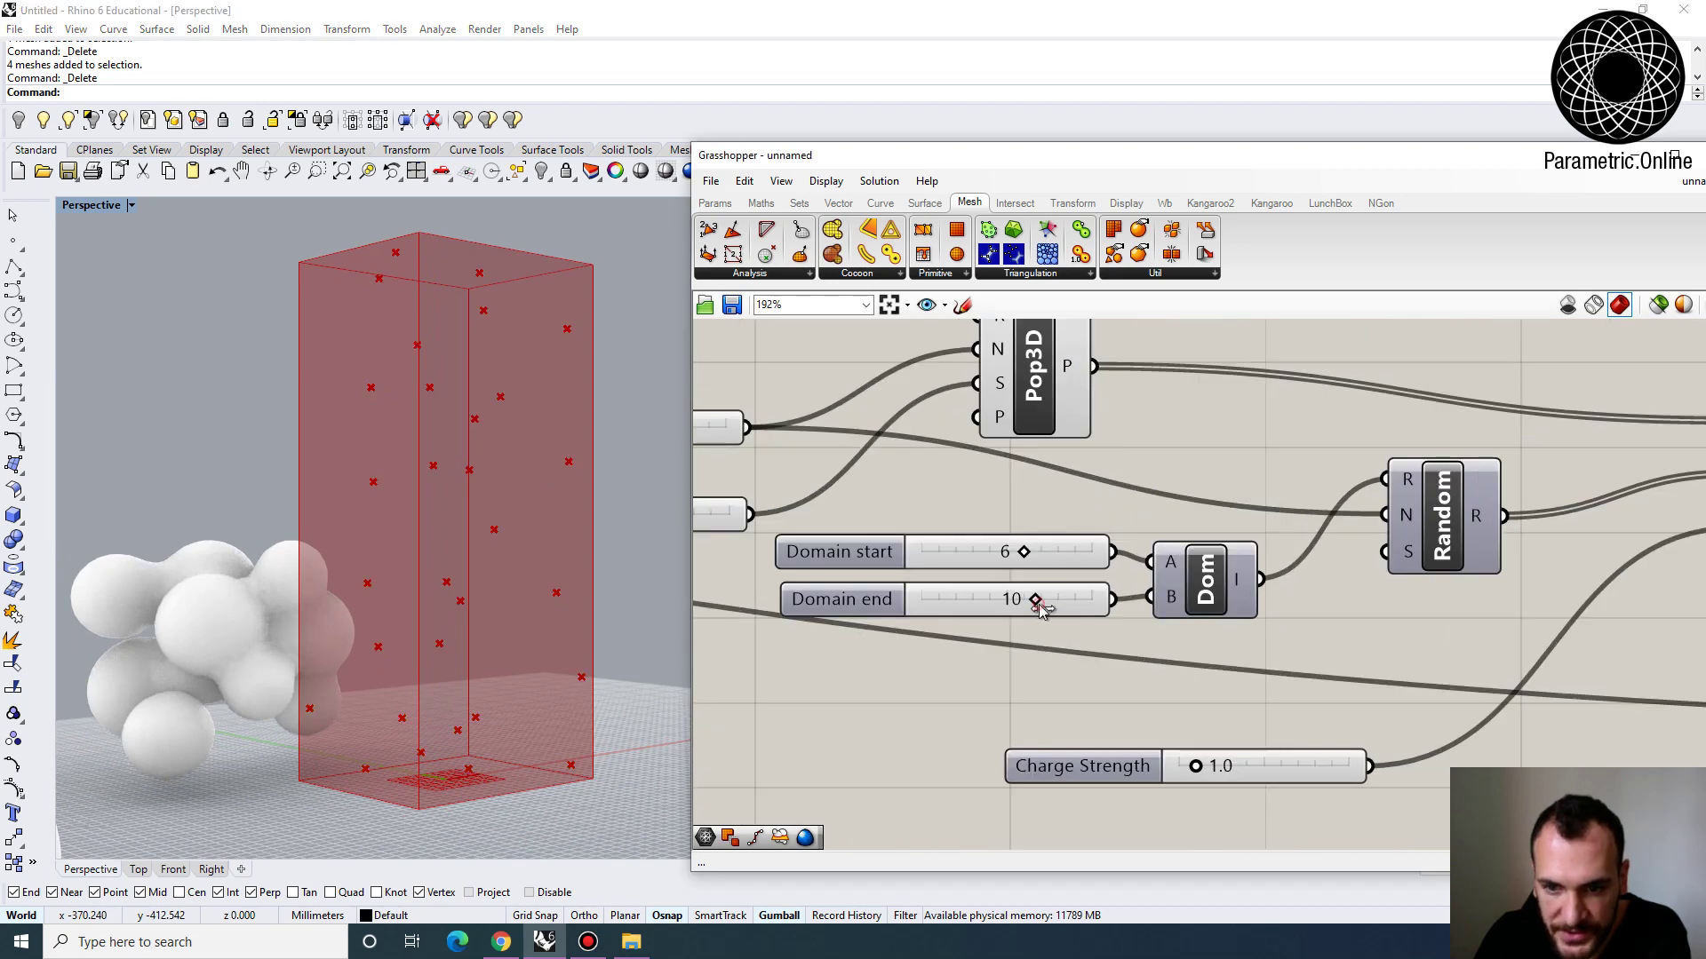
right_click_drag(1218, 668, 1121, 658)
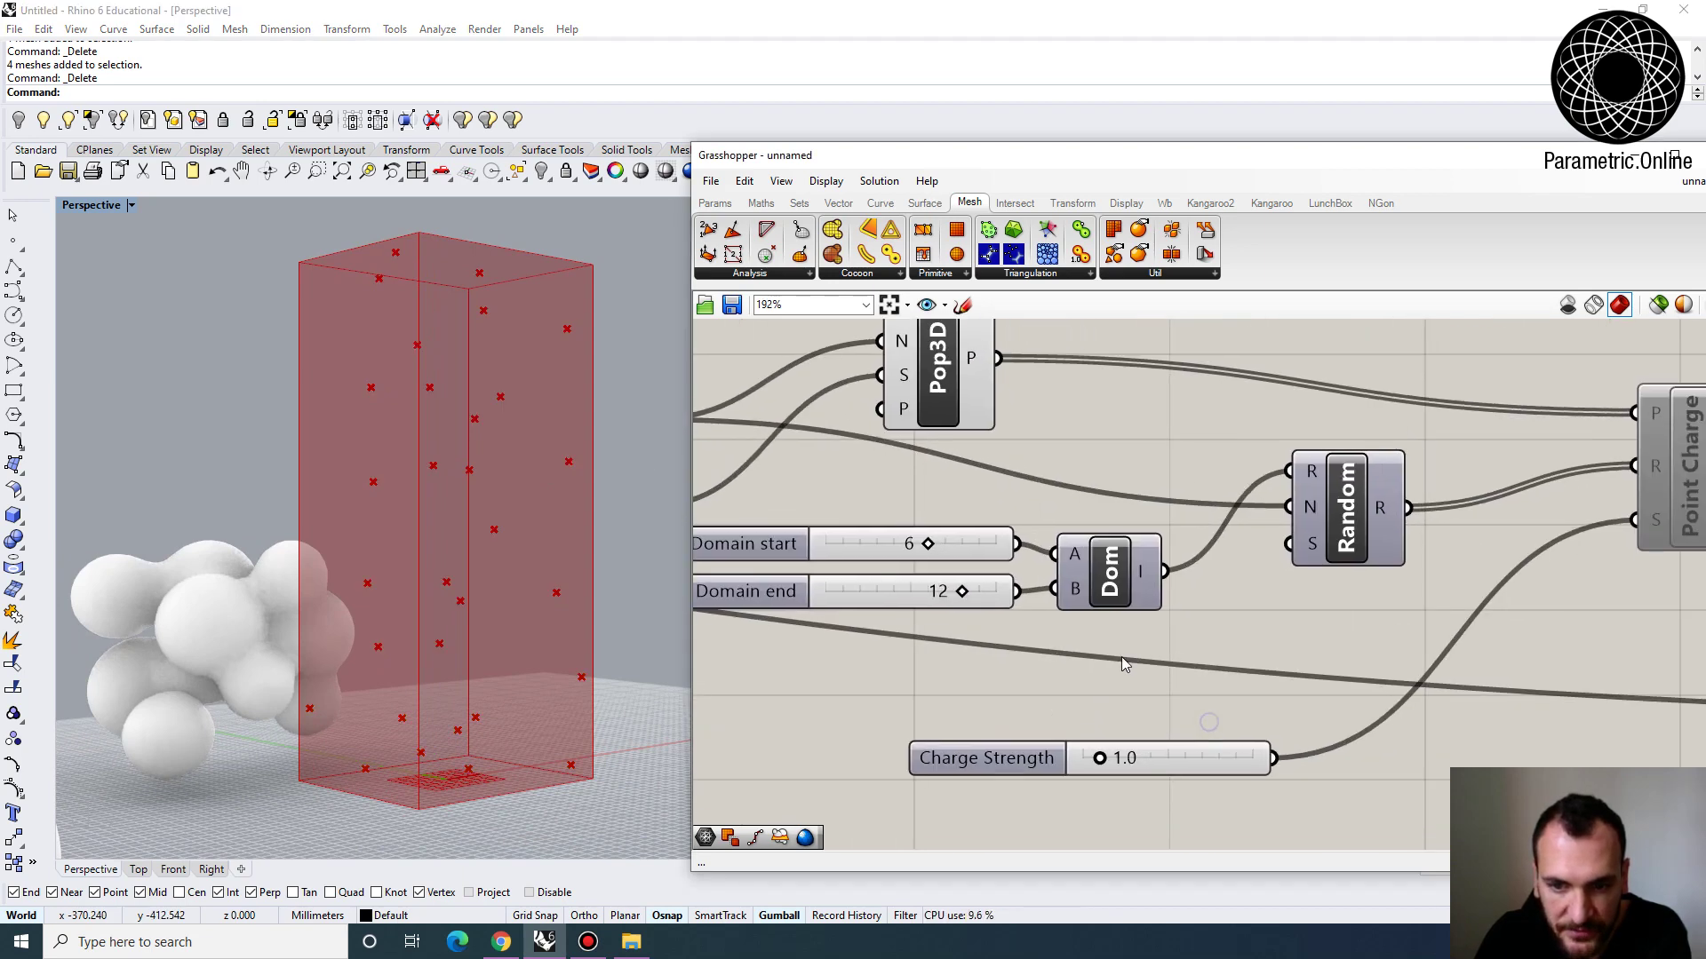
scroll(1110, 644, "down", 5)
Disable the MSplit component that splits the Cocoon mesh with the box mesh
right_click_drag(1000, 474, 1279, 592)
right_click_drag(859, 521, 1249, 524)
scroll(1249, 525, "down", 4)
right_click_drag(1572, 562, 981, 503)
scroll(990, 553, "up", 4)
scroll(1351, 626, "up", 2)
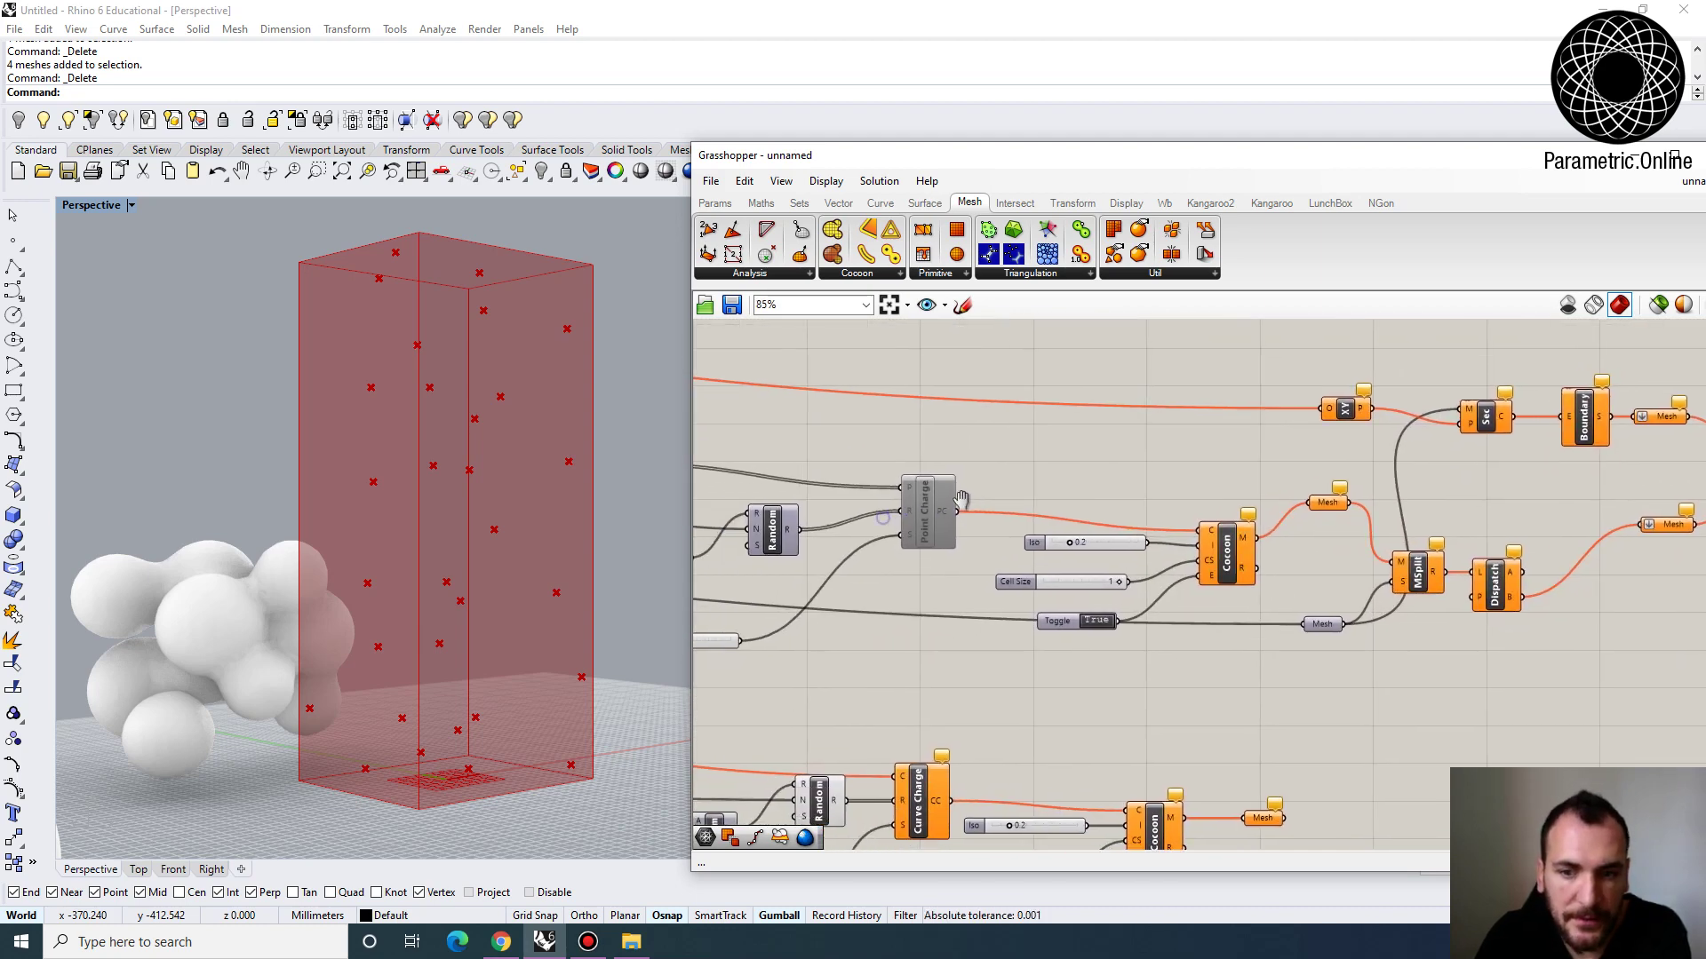
right_click(1428, 568)
left_click(1475, 611)
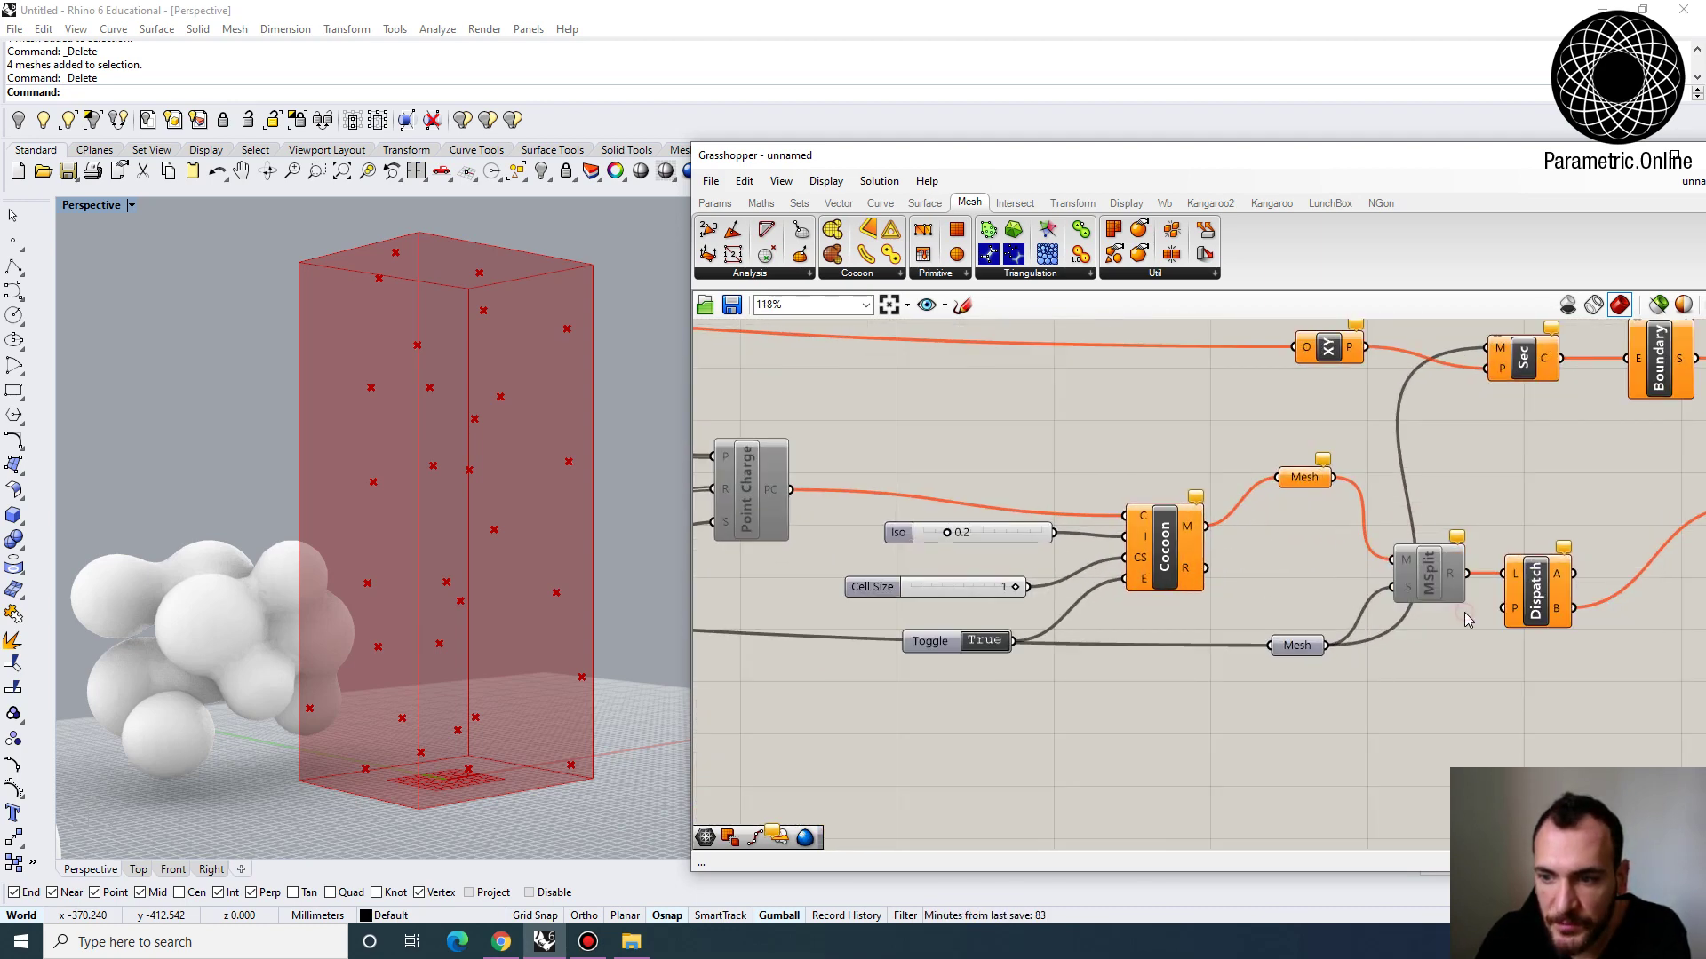
Re-enable the Point Charge component that feeds Cocoon
right_click_drag(730, 489, 1049, 479)
left_click(1062, 468)
right_click(1061, 468)
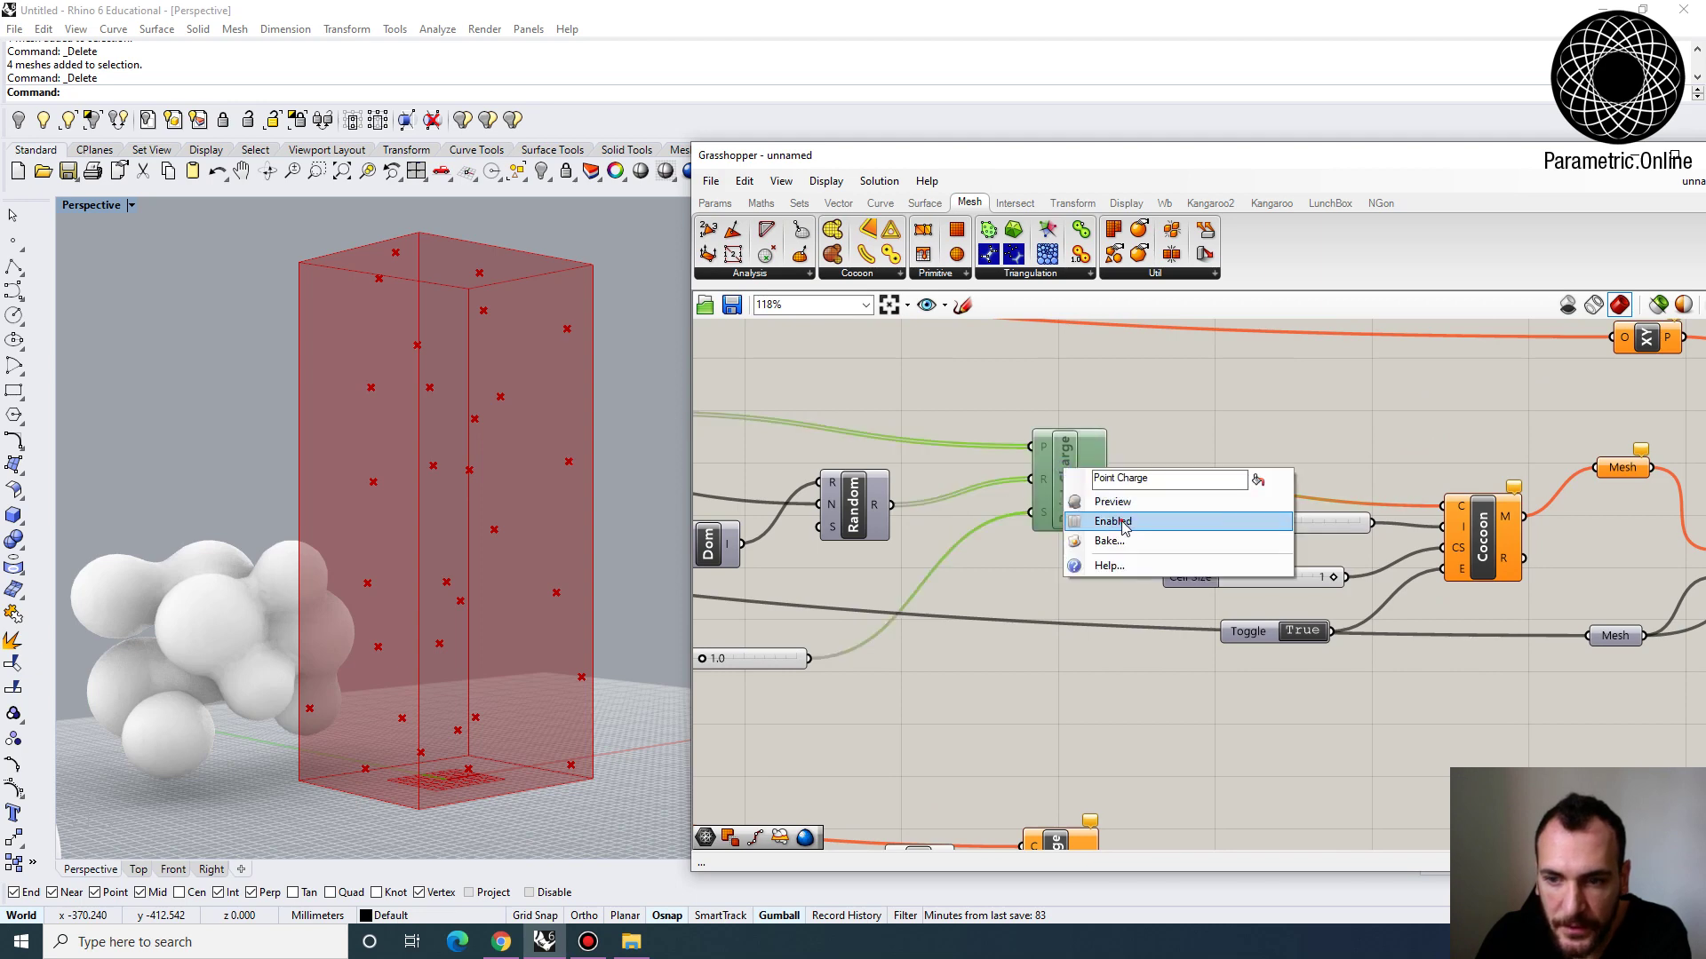
left_click(1117, 519)
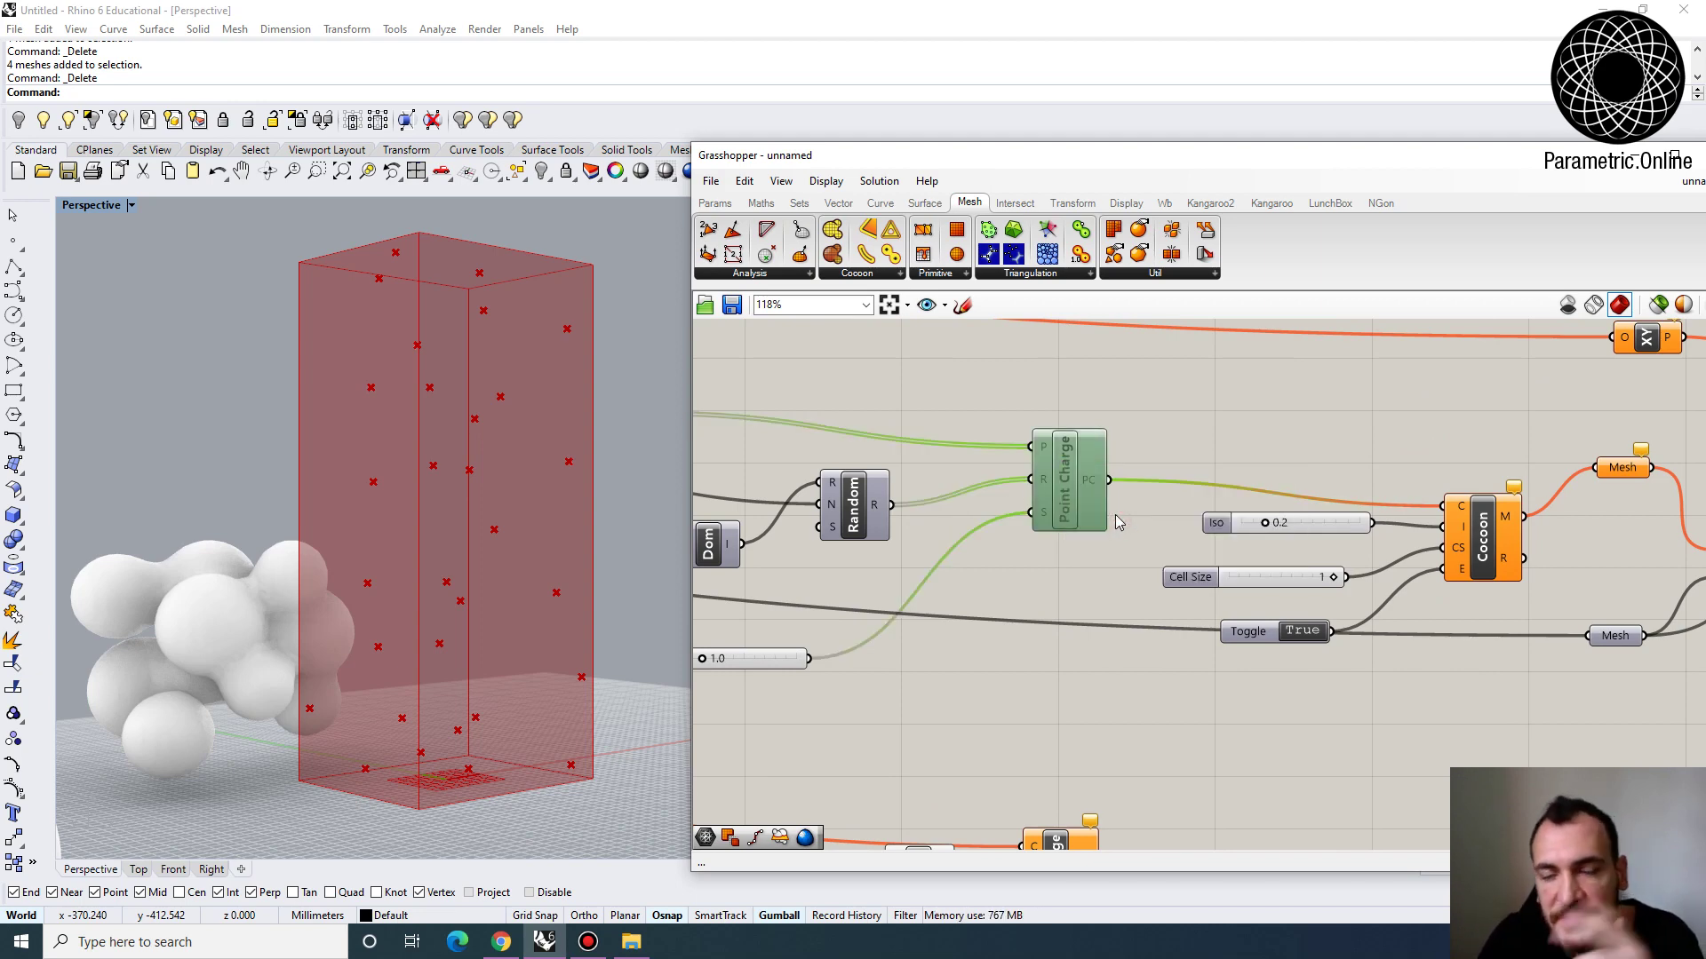
Show the preview of the Mesh parameter holding the Cocoon output
right_click_drag(1486, 497, 1075, 468)
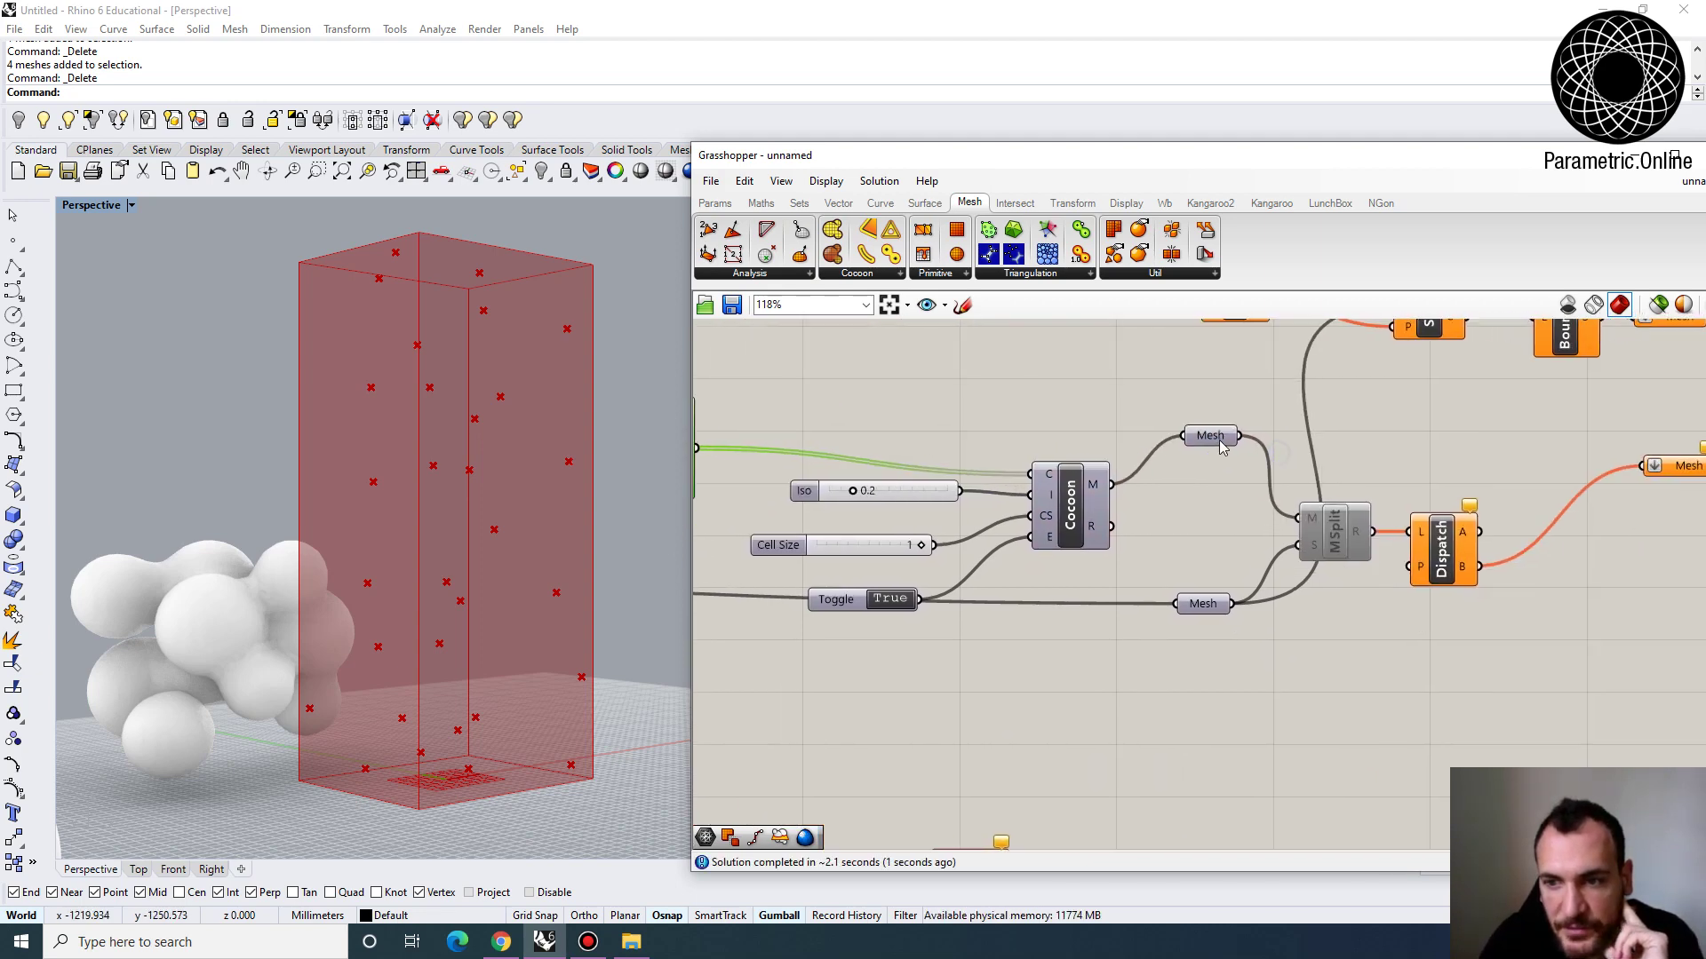
right_click(1208, 430)
left_click(1239, 470)
left_click(1218, 500)
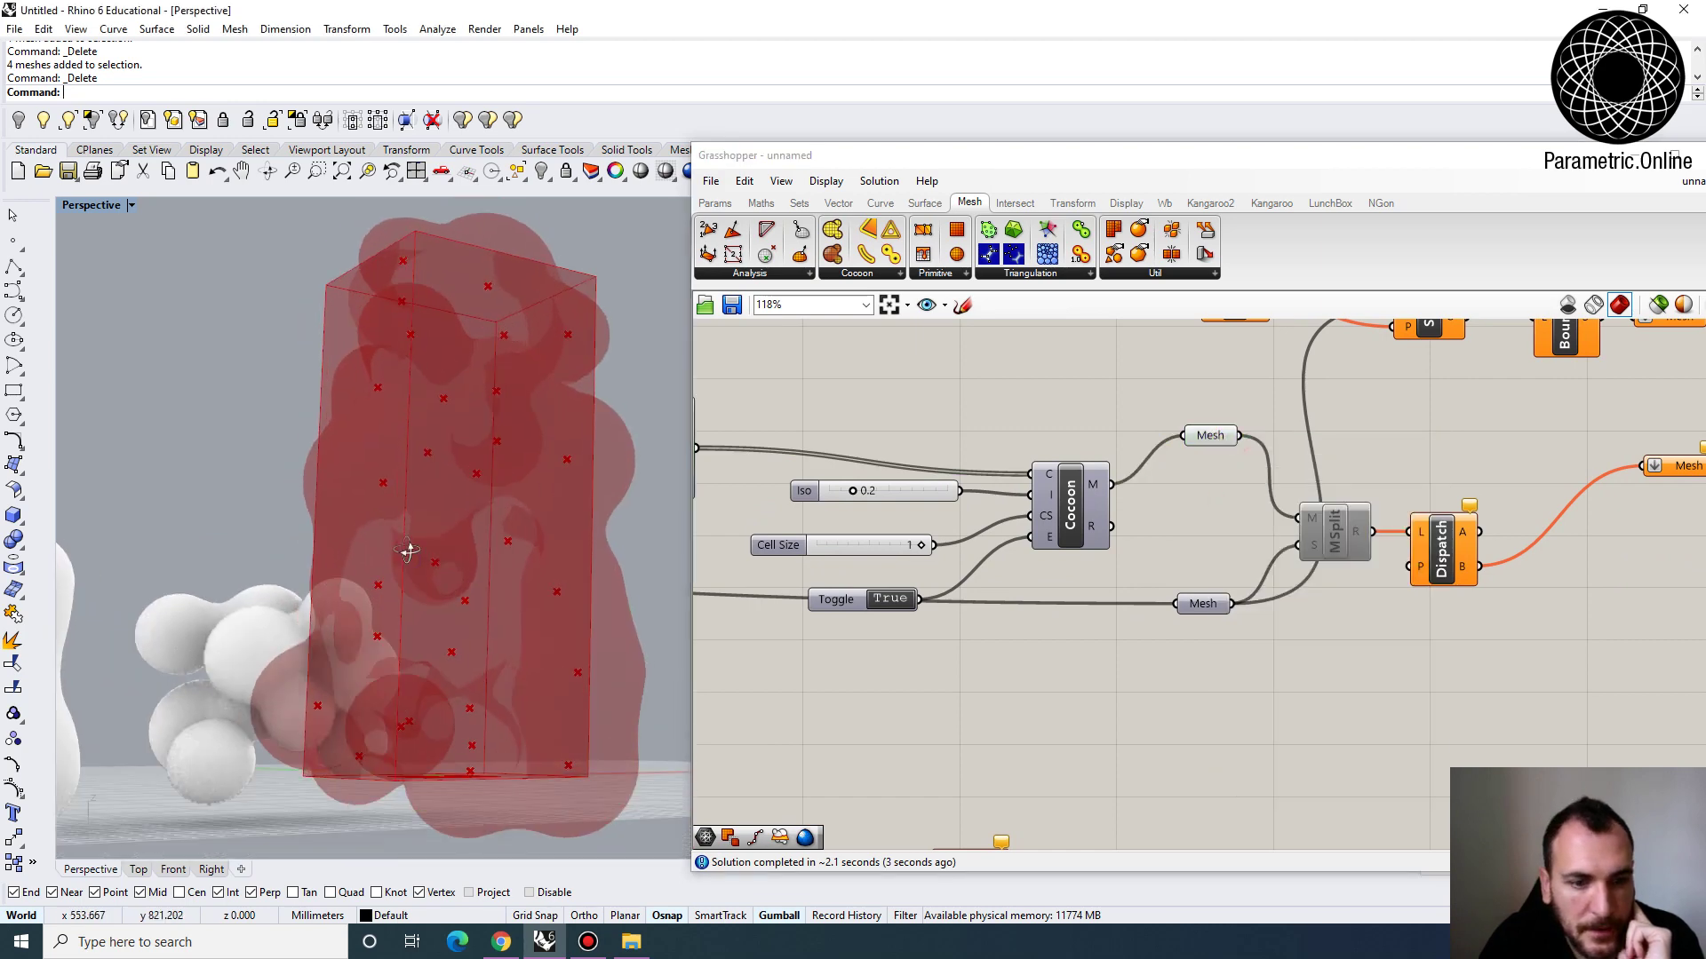
Bake the Cocoon output mesh into Rhino and inspect it around the box
right_click(1210, 434)
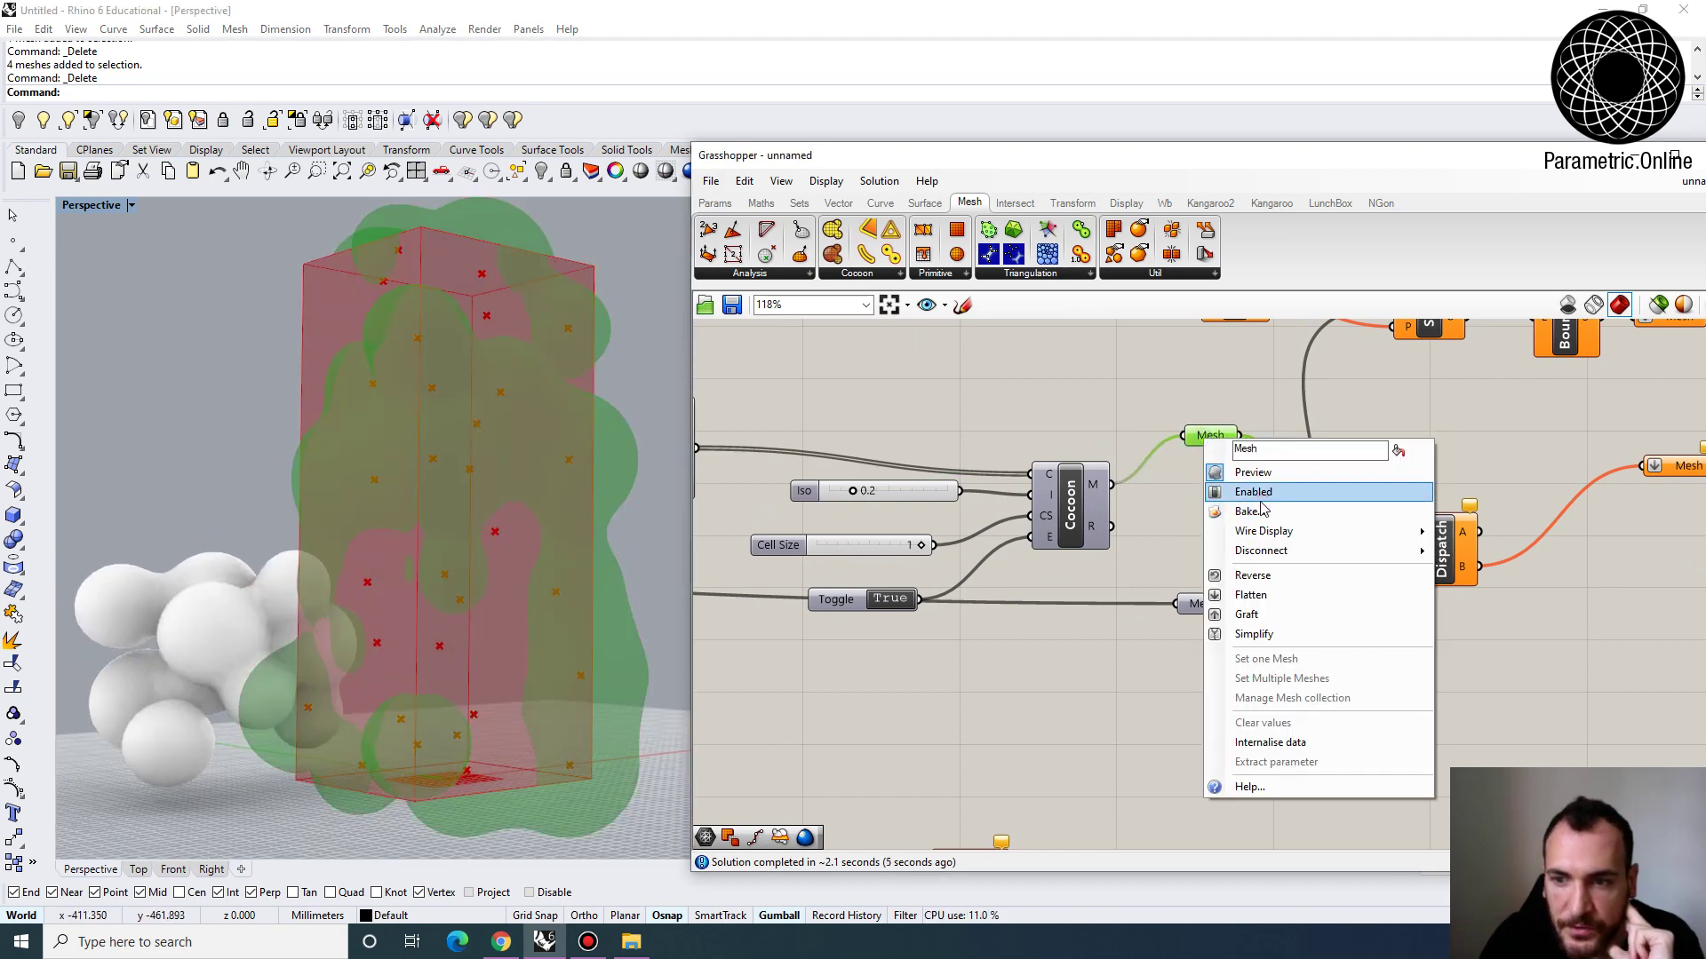
left_click(1248, 511)
left_click(1269, 674)
right_click_drag(597, 557, 374, 705)
left_click(455, 559)
right_click_drag(411, 638, 499, 518)
scroll(373, 621, "up", 4)
scroll(507, 583, "down", 4)
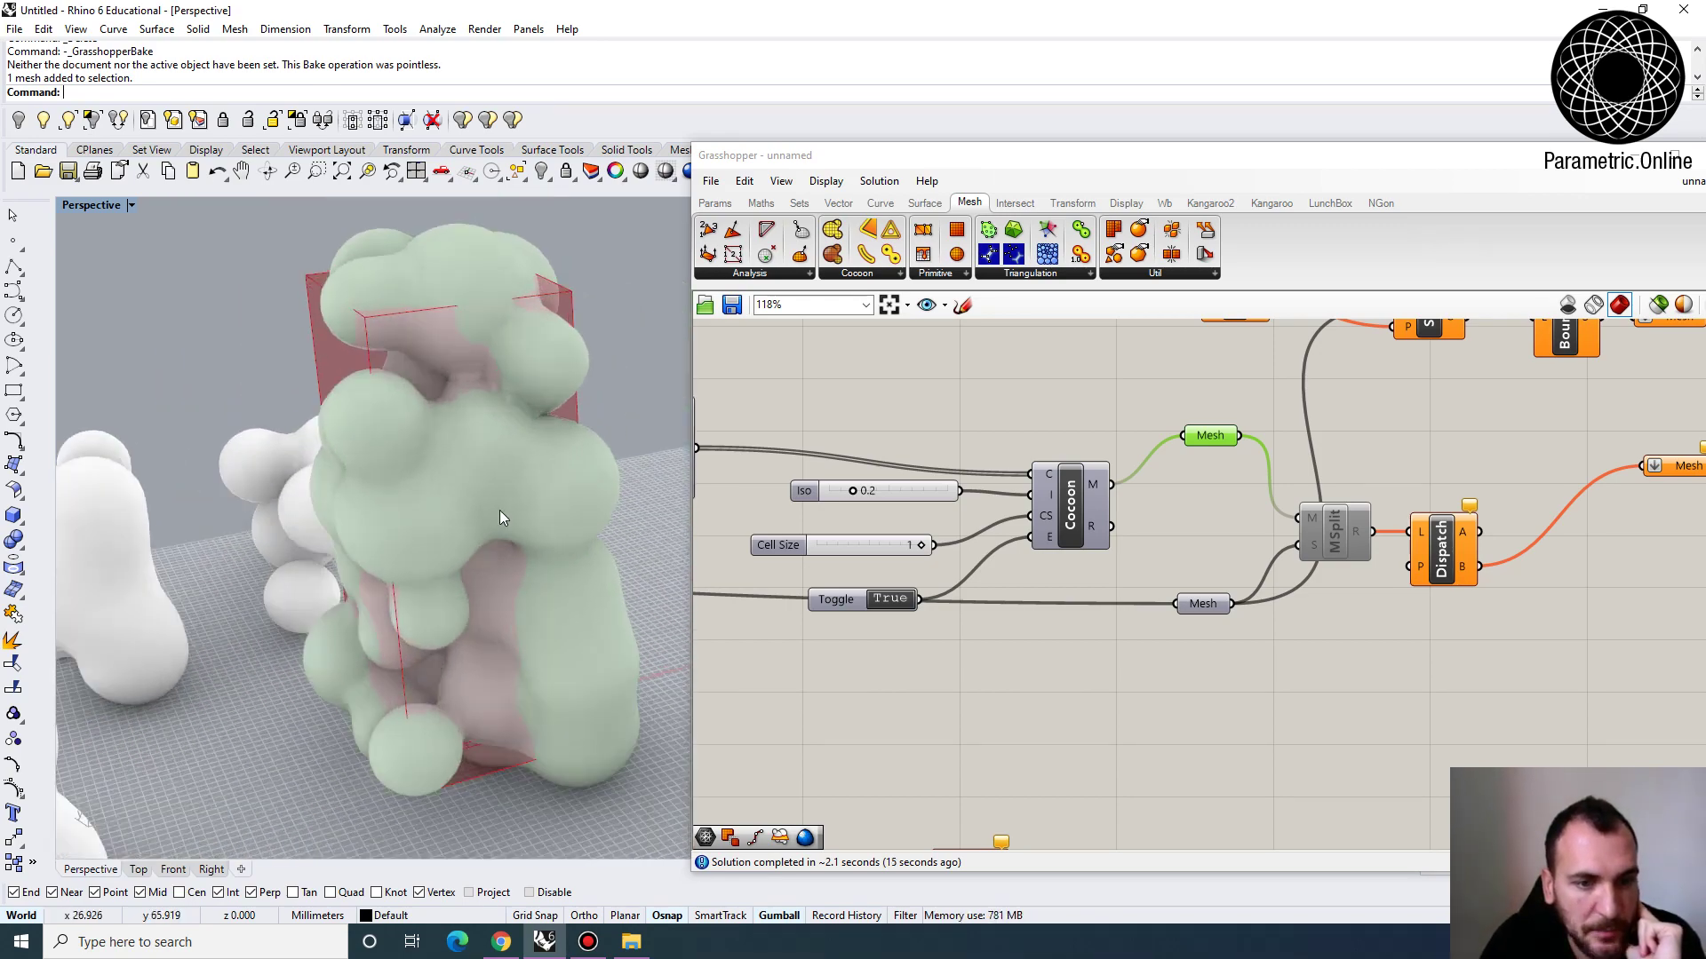
Delete the baked Cocoon mesh from the Rhino viewport
left_click(501, 518)
left_click(653, 397)
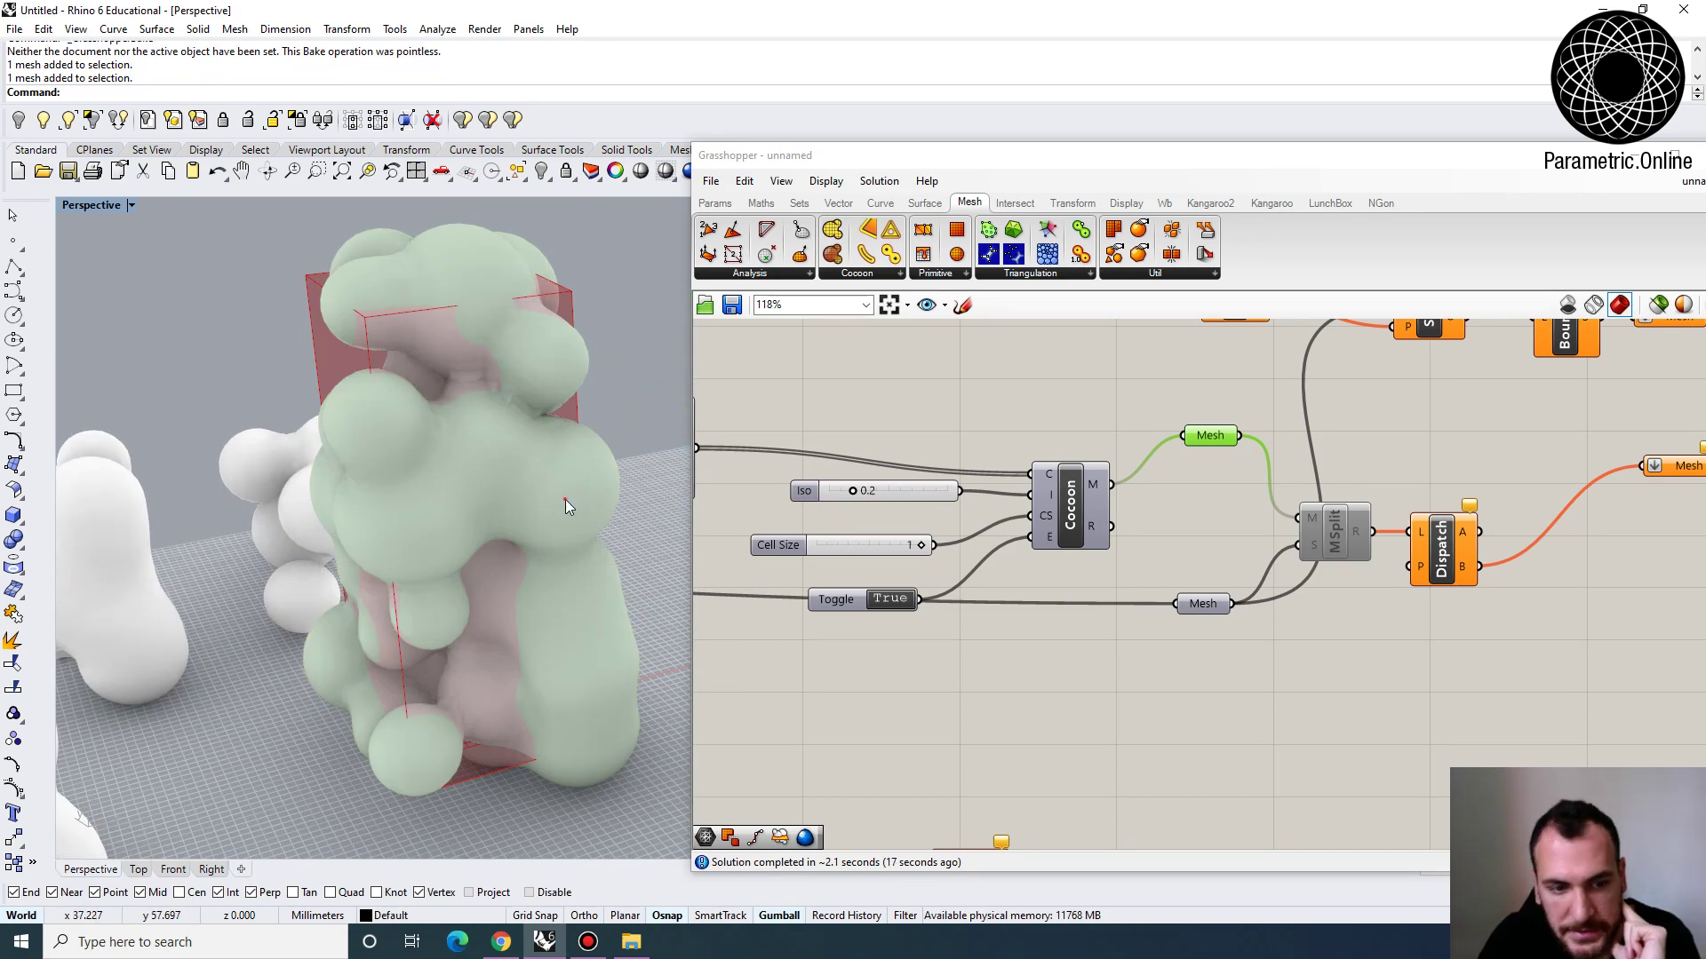
left_click(568, 507)
key("Delete")
Move the section, split and dispatch components away from the two Mesh parameters to make room on the canvas
right_click_drag(1055, 567, 1028, 526)
right_click_drag(895, 512, 955, 509)
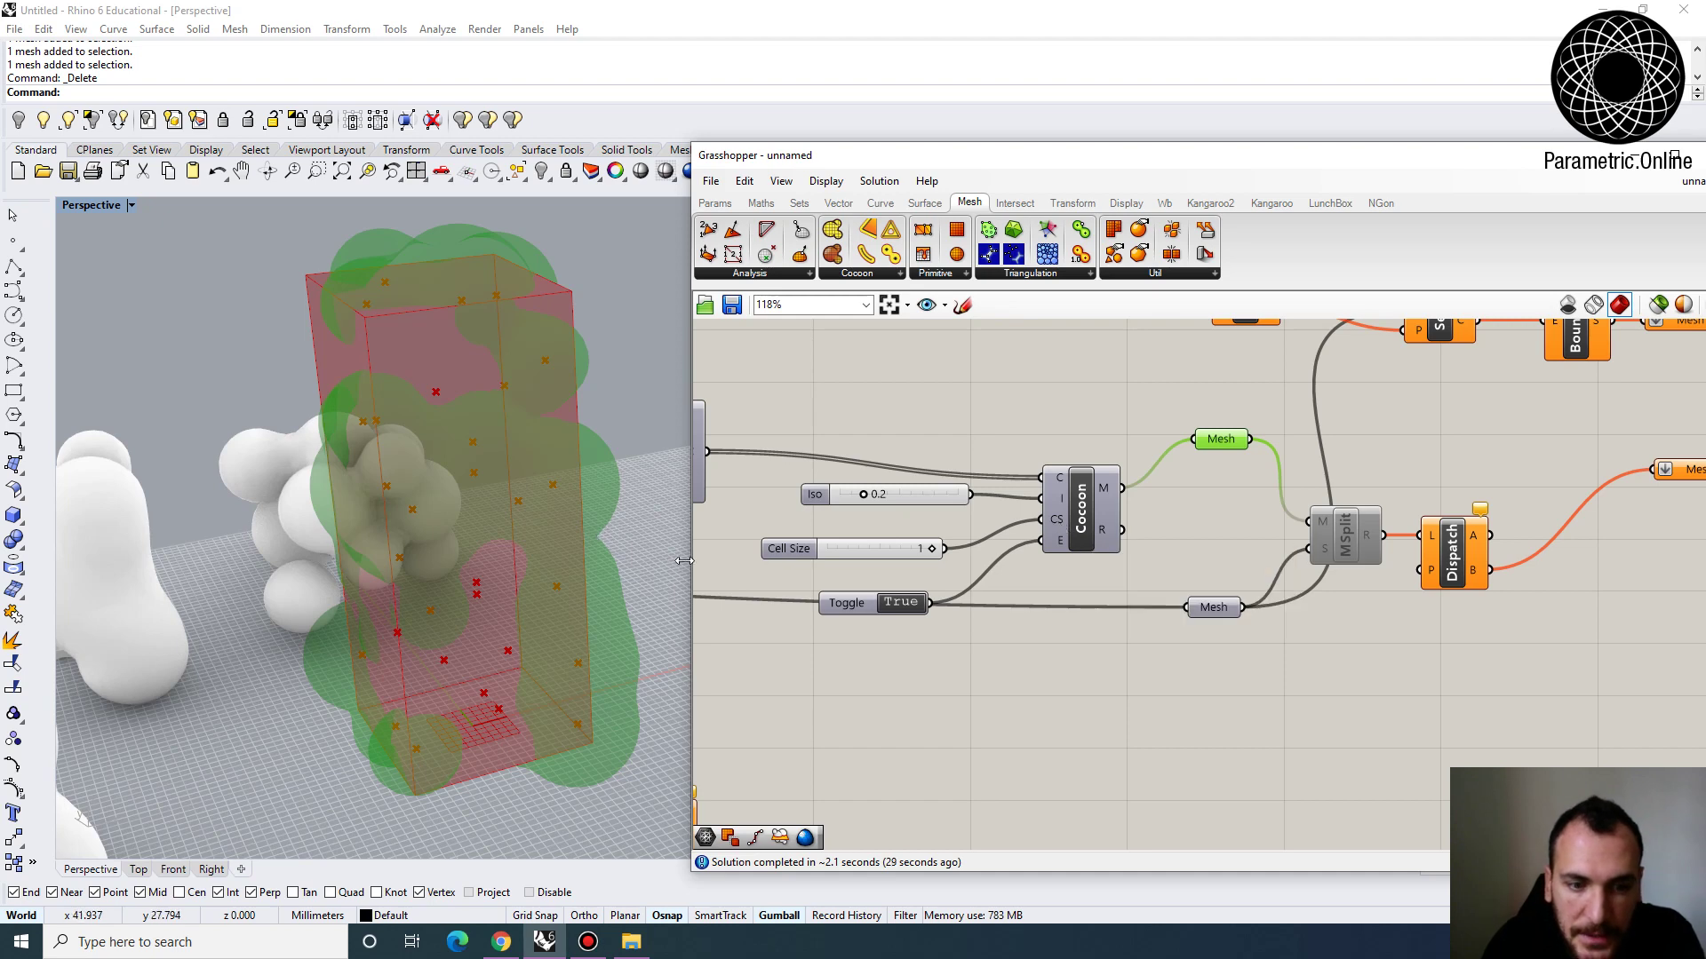
scroll(1013, 586, "down", 4)
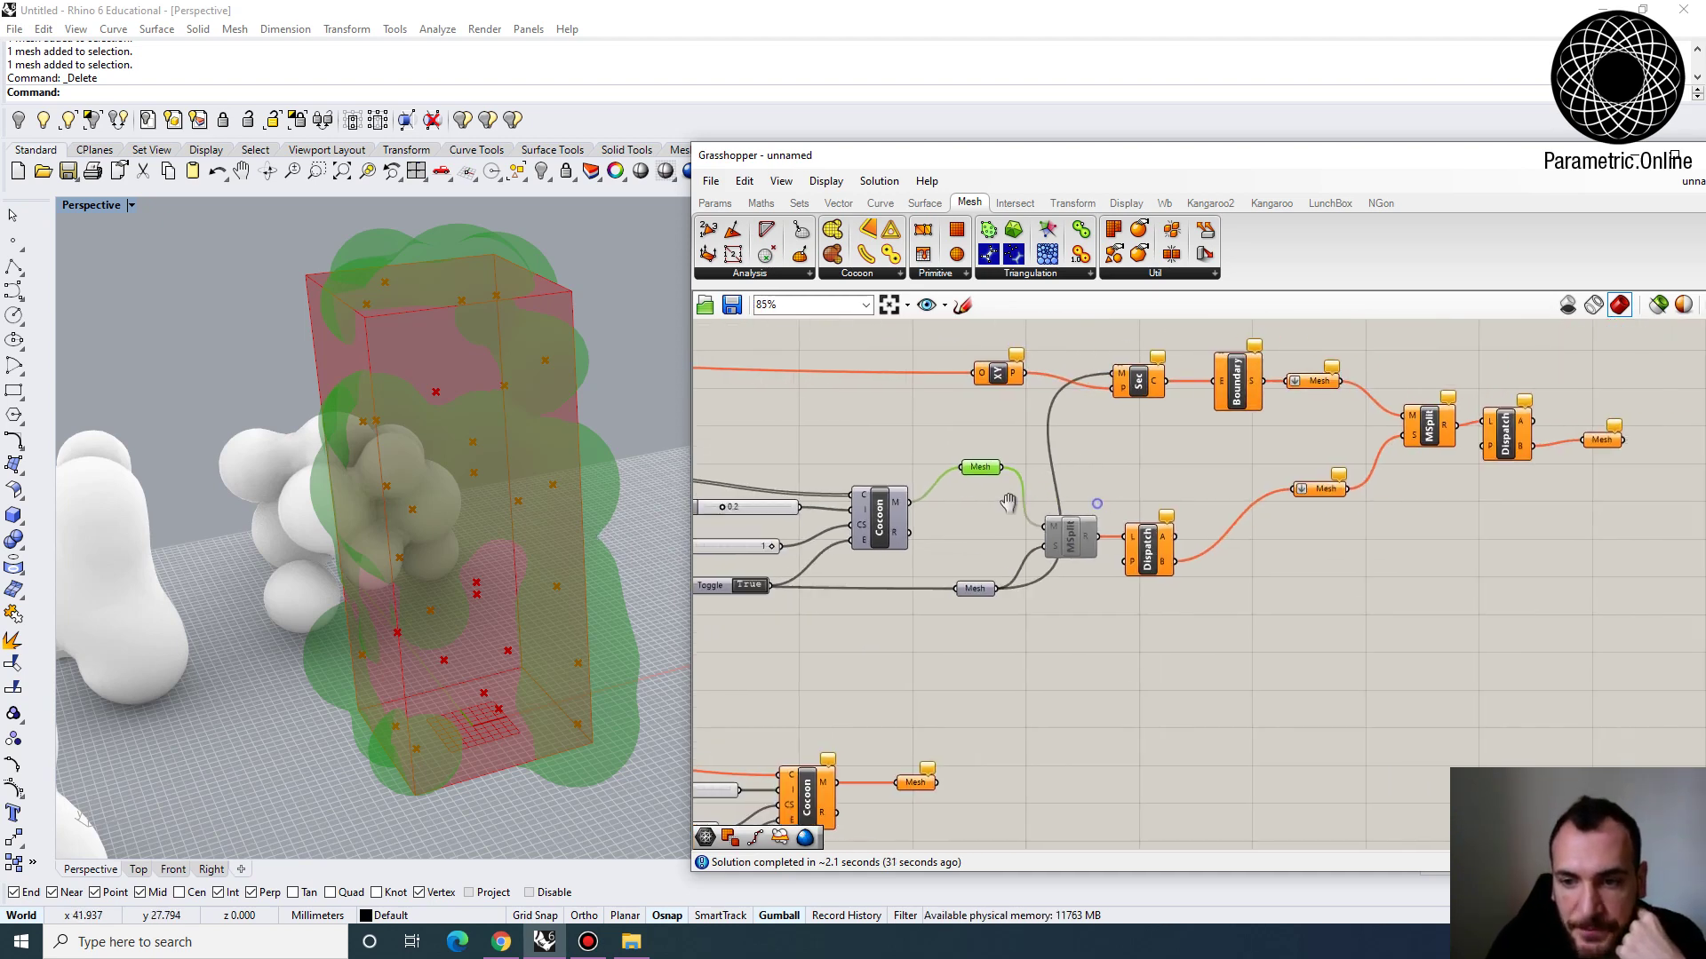
left_click_drag(1475, 613, 1137, 374)
left_click(986, 396)
scroll(986, 396, "up", 3)
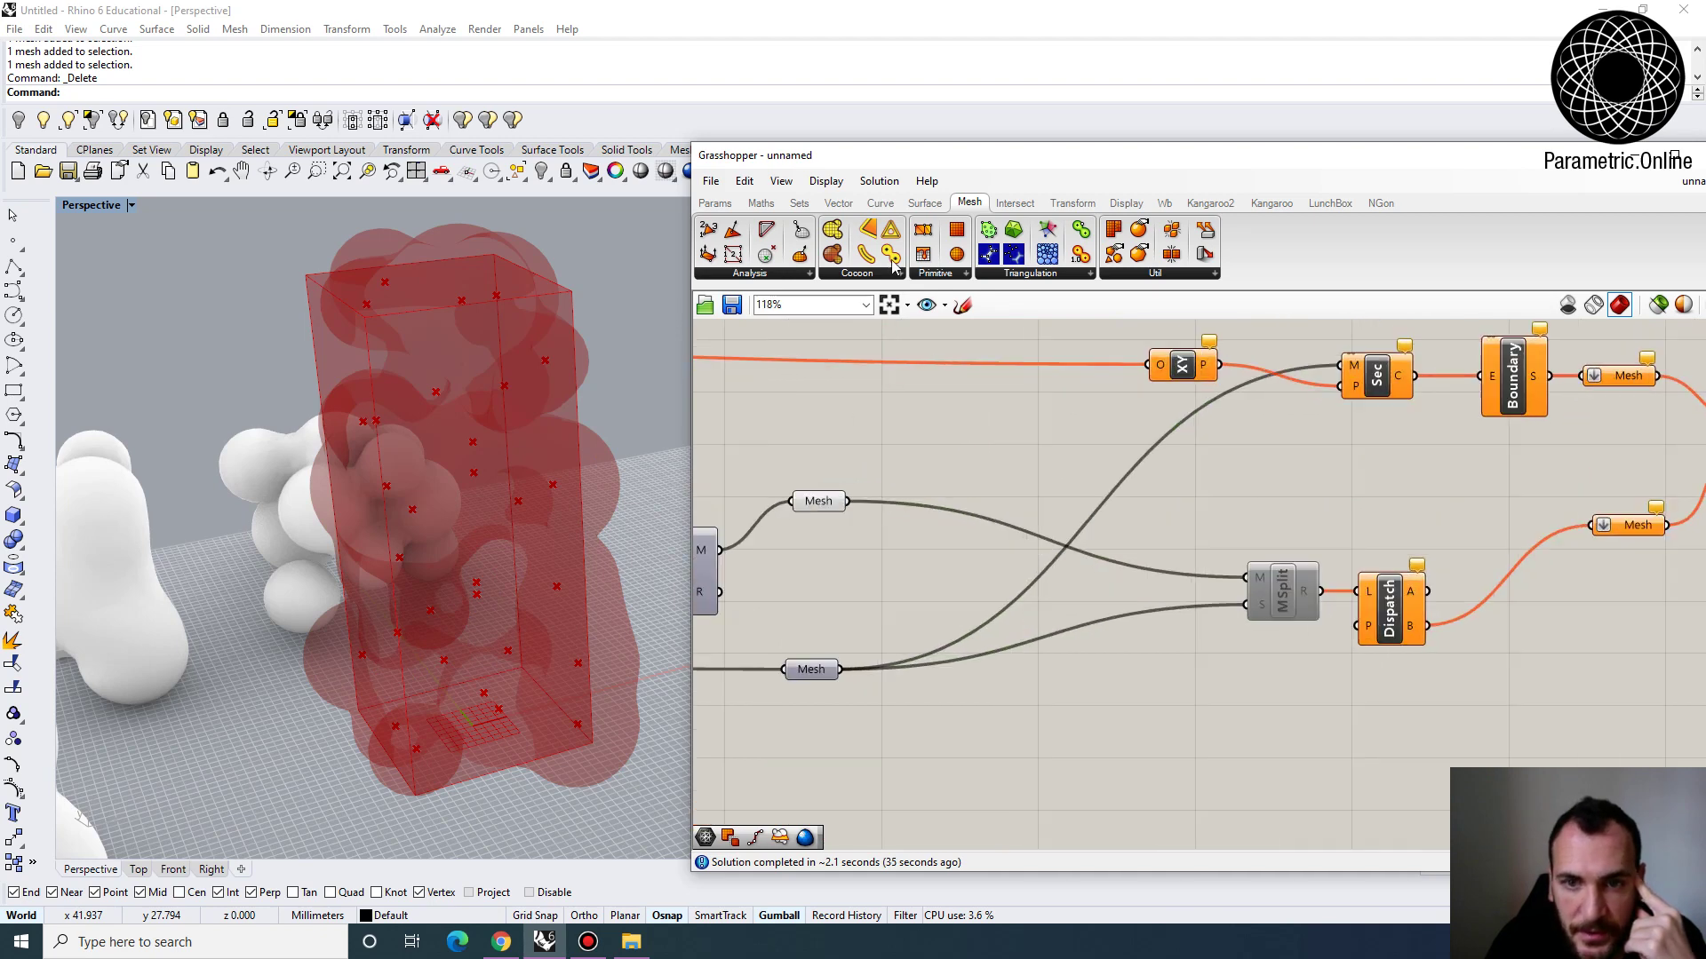
Add a Cocoon Refine component and connect the Cocoon output Mesh parameter to its R input
left_click(857, 273)
left_click_drag(858, 328, 1022, 562)
scroll(1022, 558, "up", 2)
scroll(1016, 537, "up", 4)
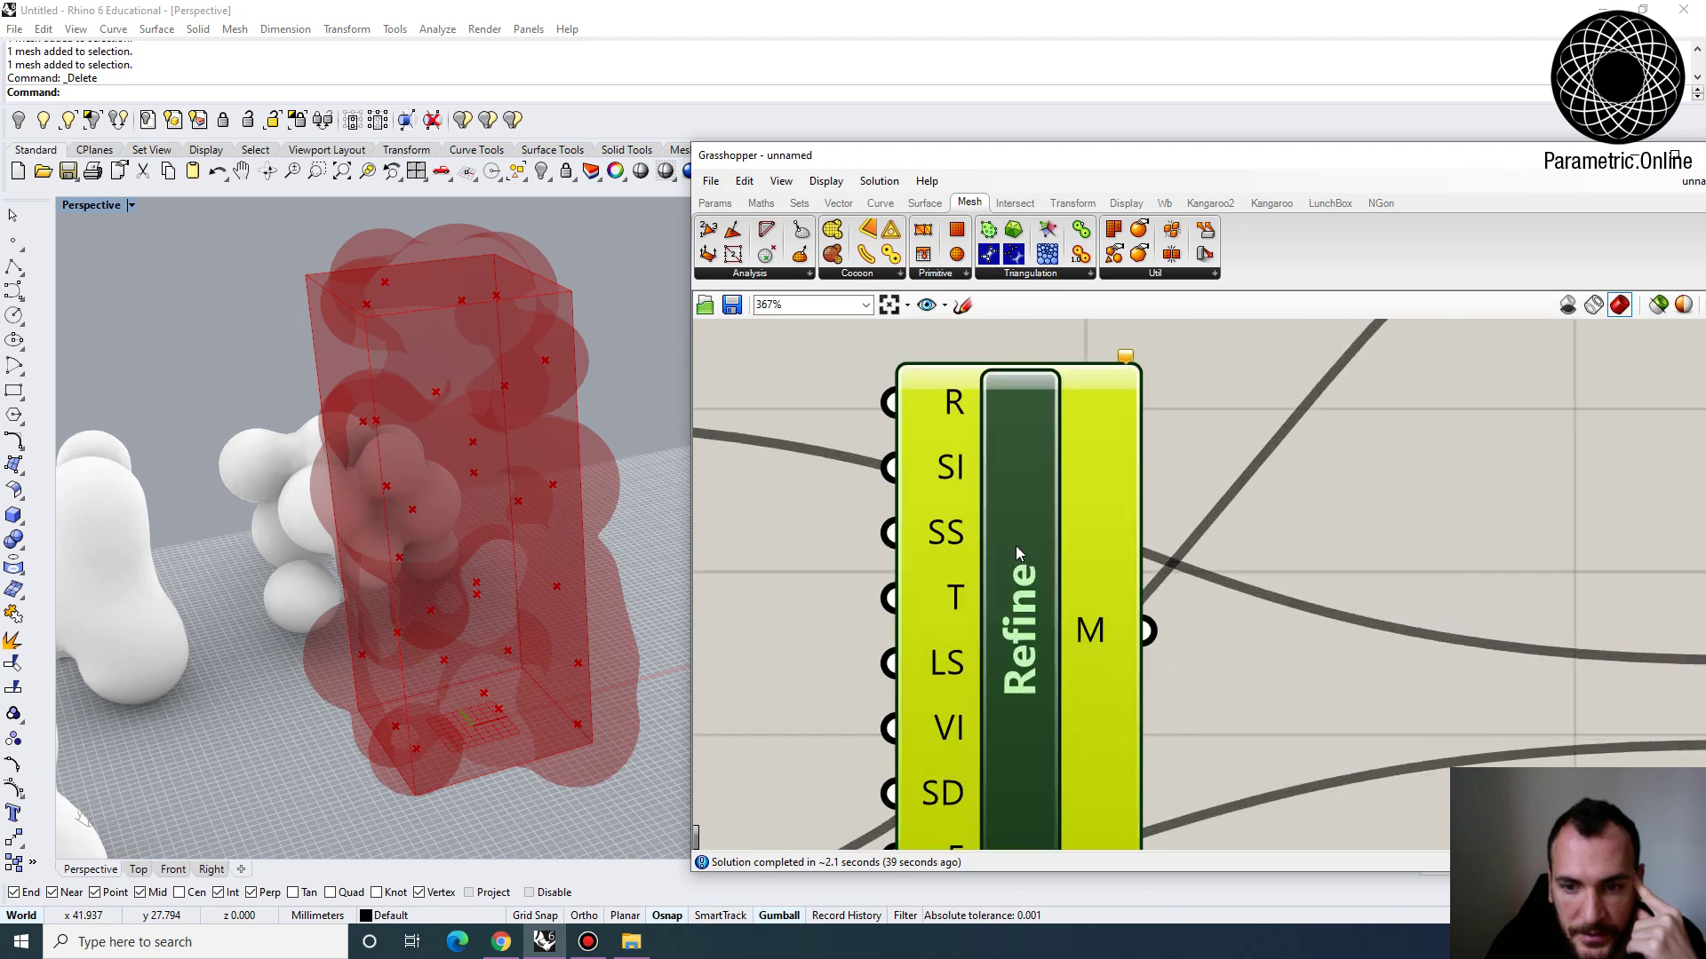
scroll(1016, 545, "down", 4)
left_click_drag(1078, 566, 1170, 599)
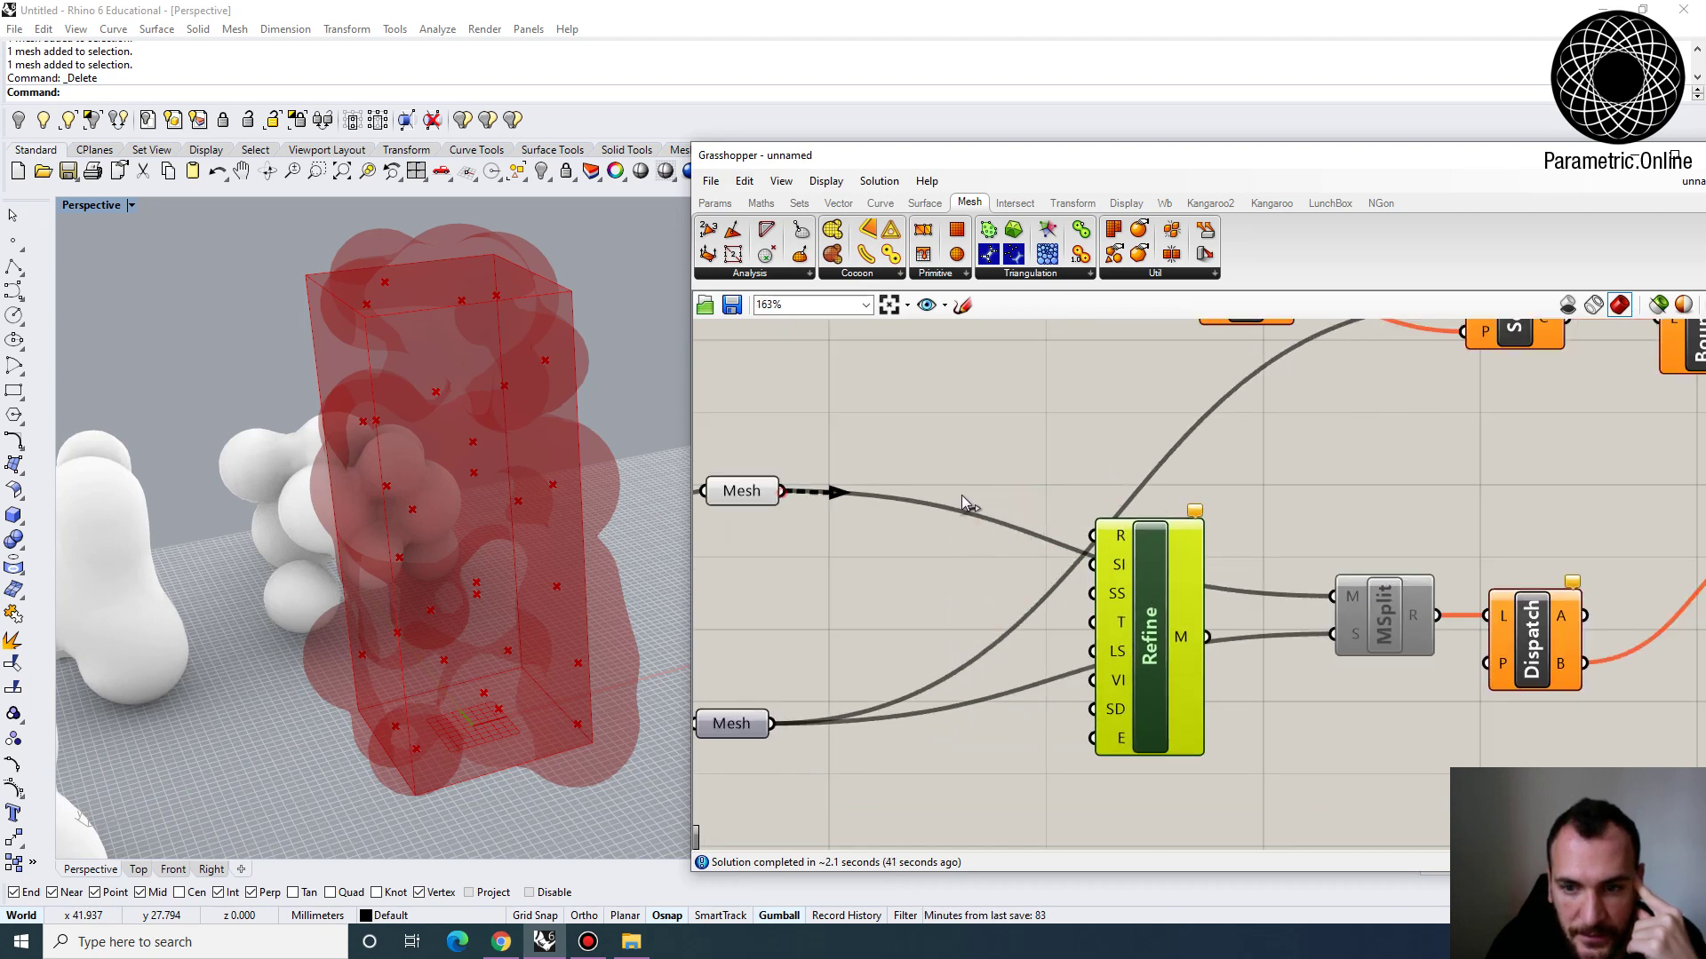
left_click_drag(966, 504, 1183, 644)
right_click_drag(1145, 653, 1135, 521)
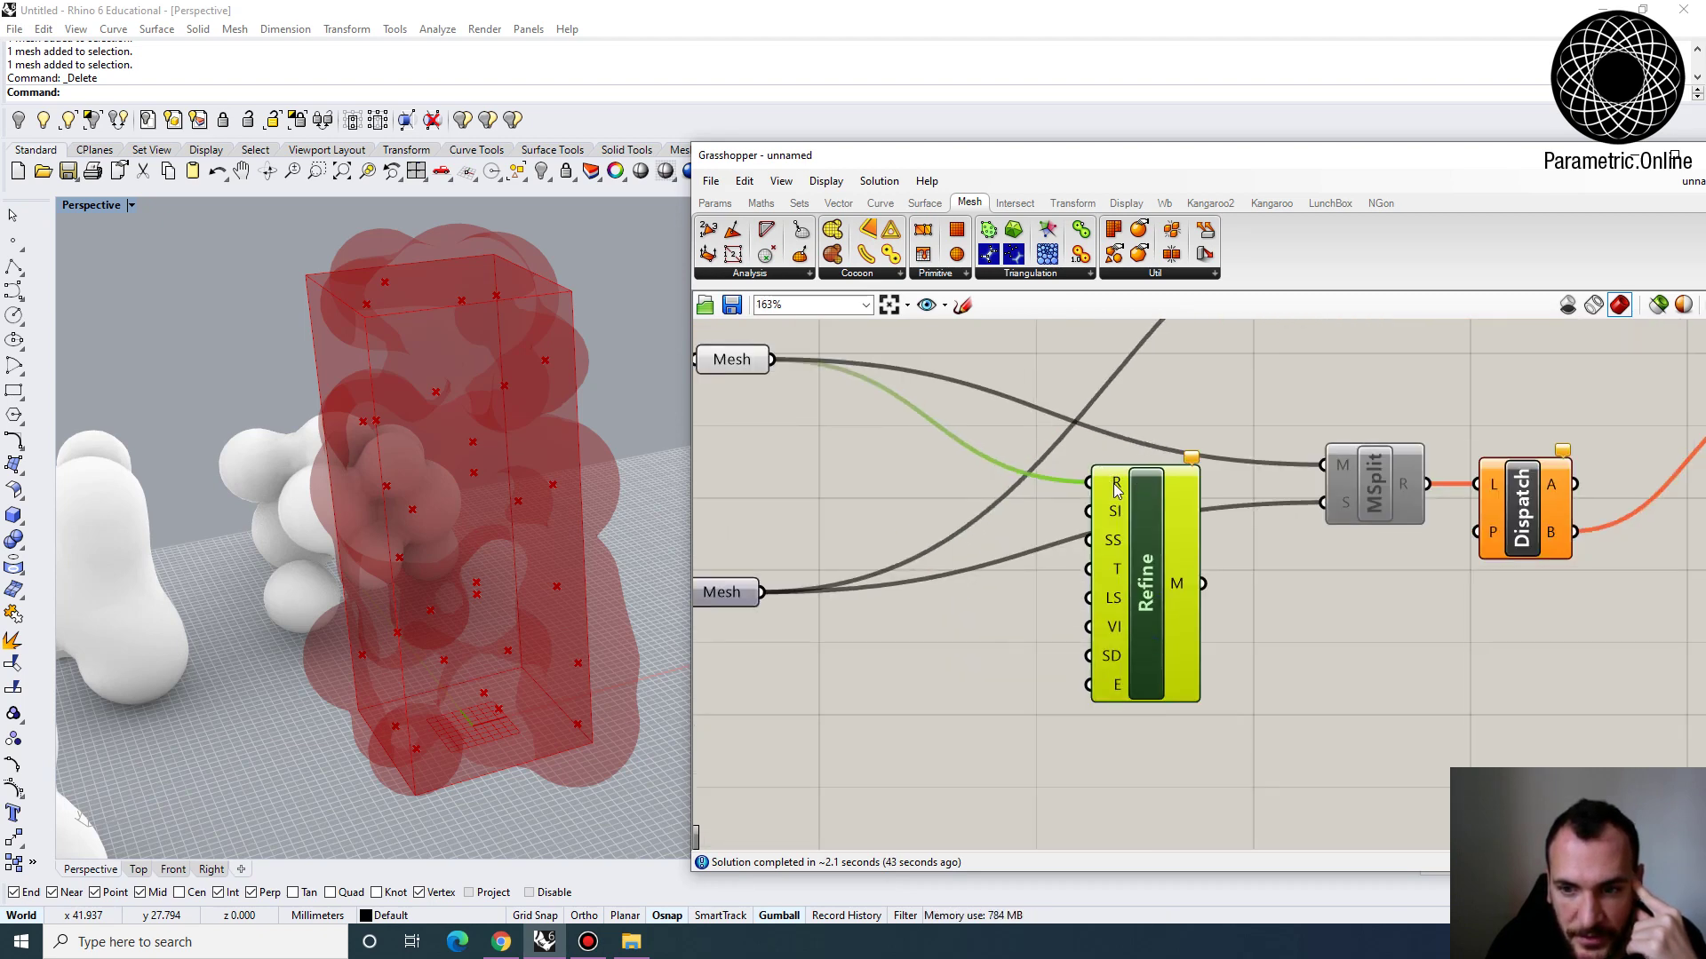
mouse_move(1117, 490)
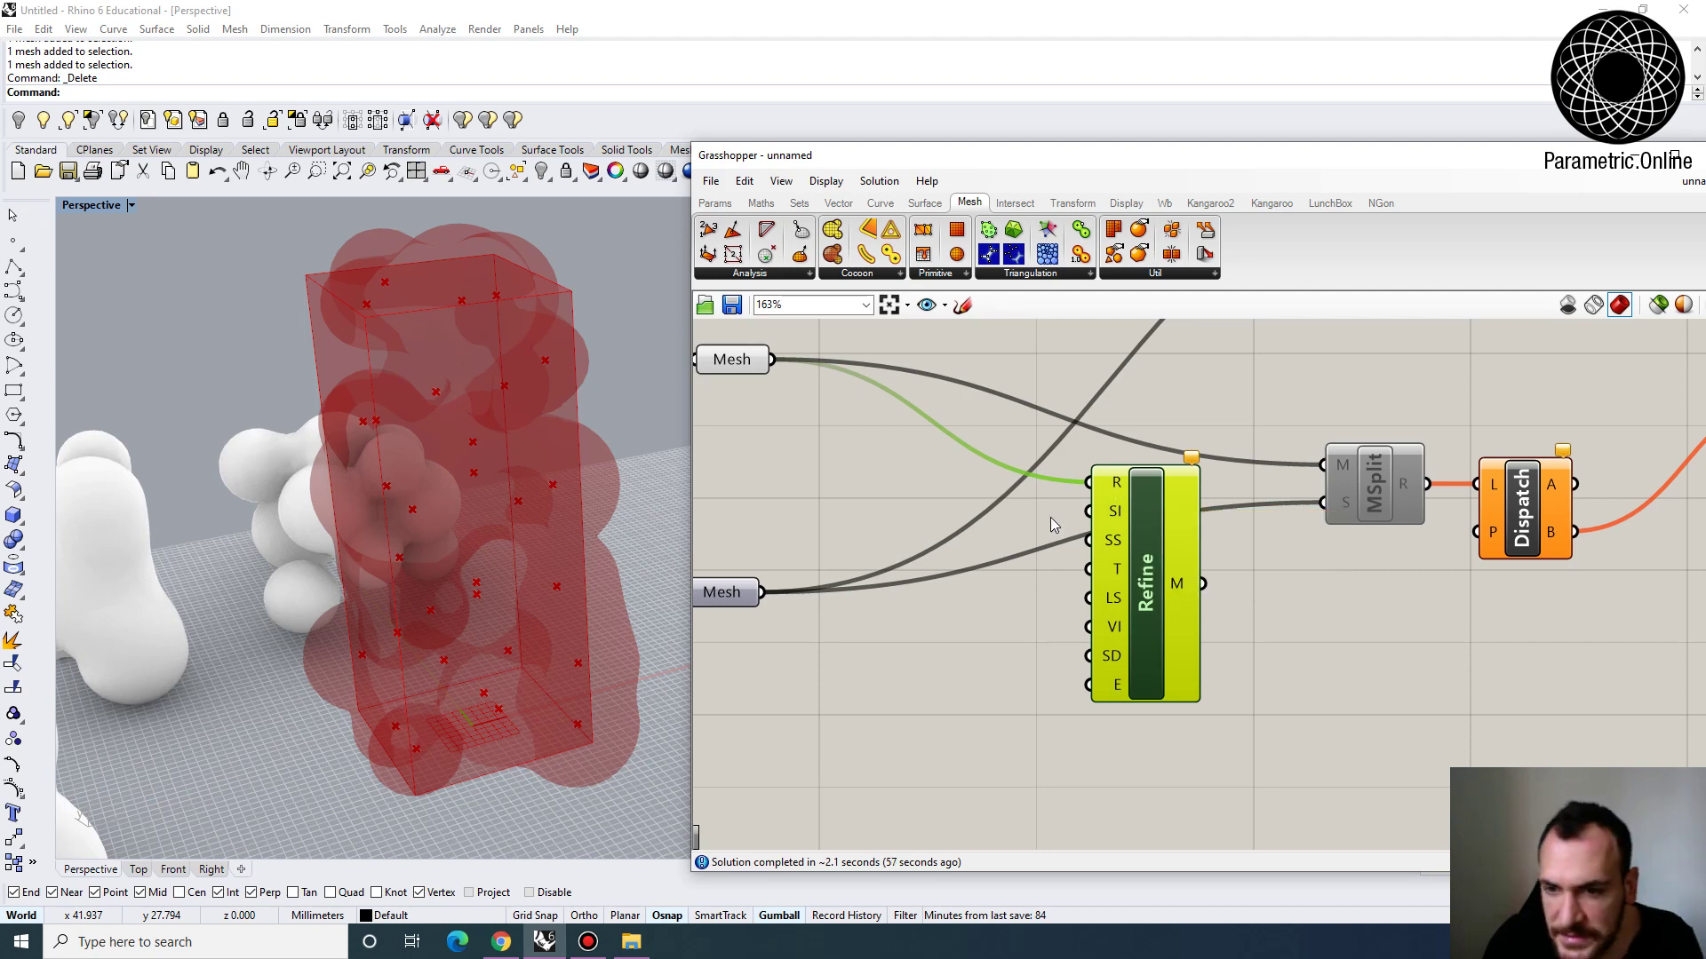
Add a number slider set to 10 and connect it to the SI and VI inputs of Refine
right_click_drag(914, 601, 1007, 612)
left_click(956, 655)
double_click(942, 669)
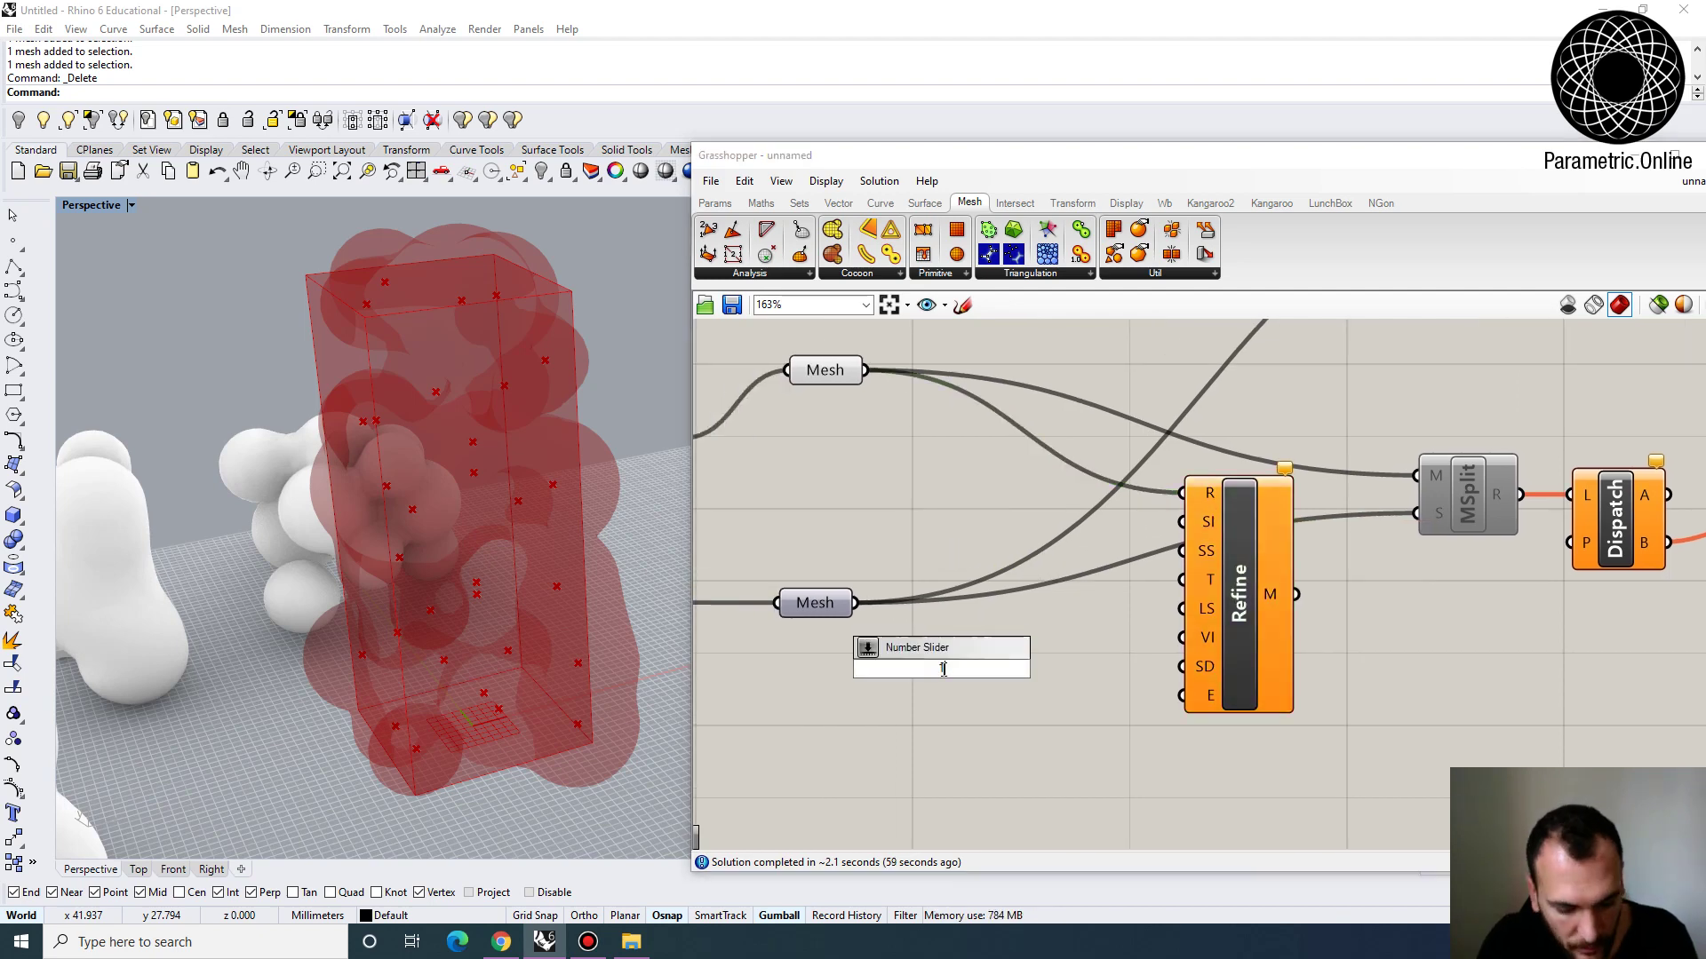
type("10")
key("Return")
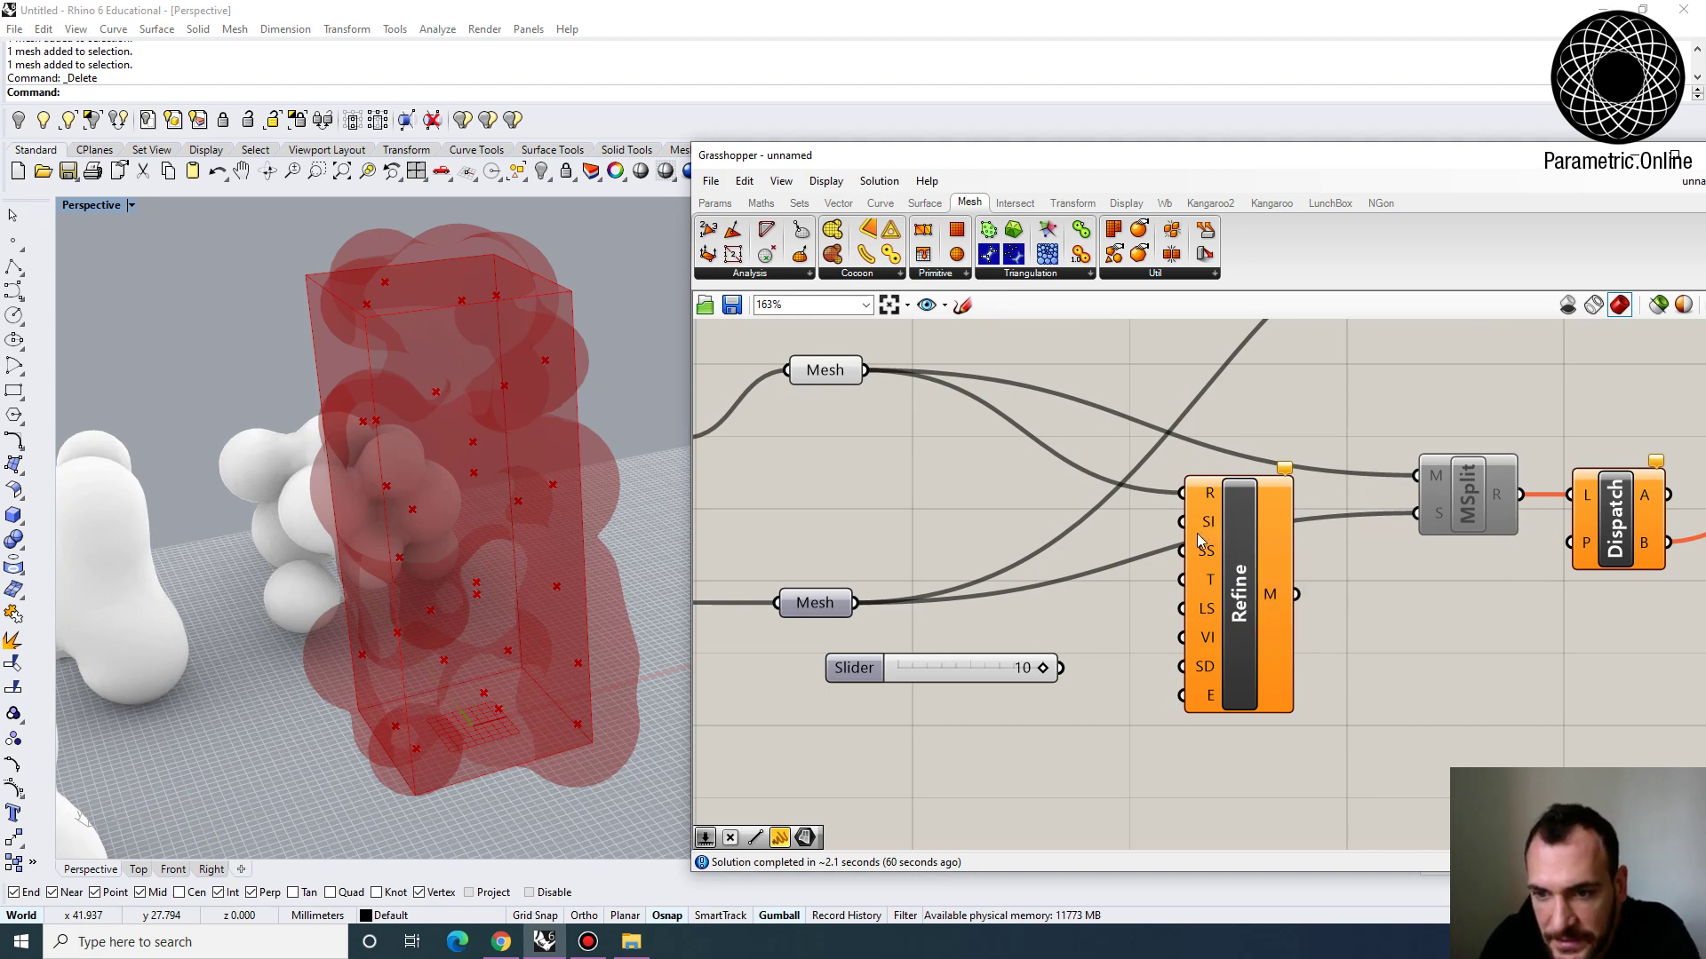
left_click_drag(1182, 522, 1059, 668)
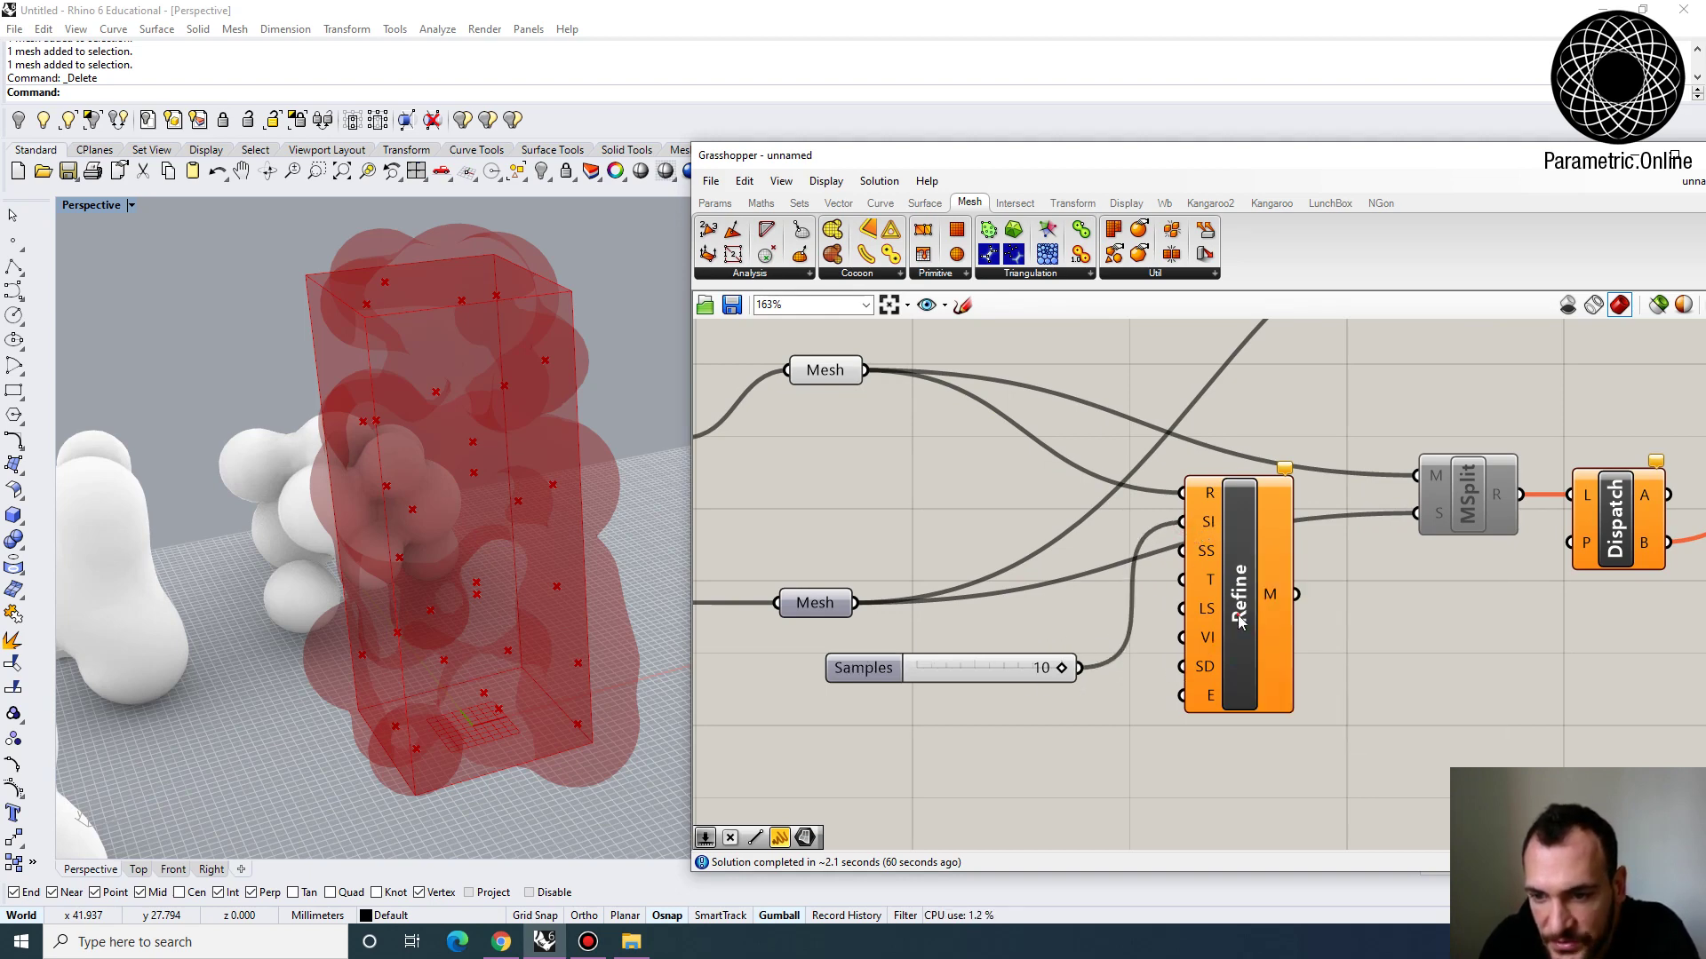
left_click_drag(1241, 622, 1330, 677)
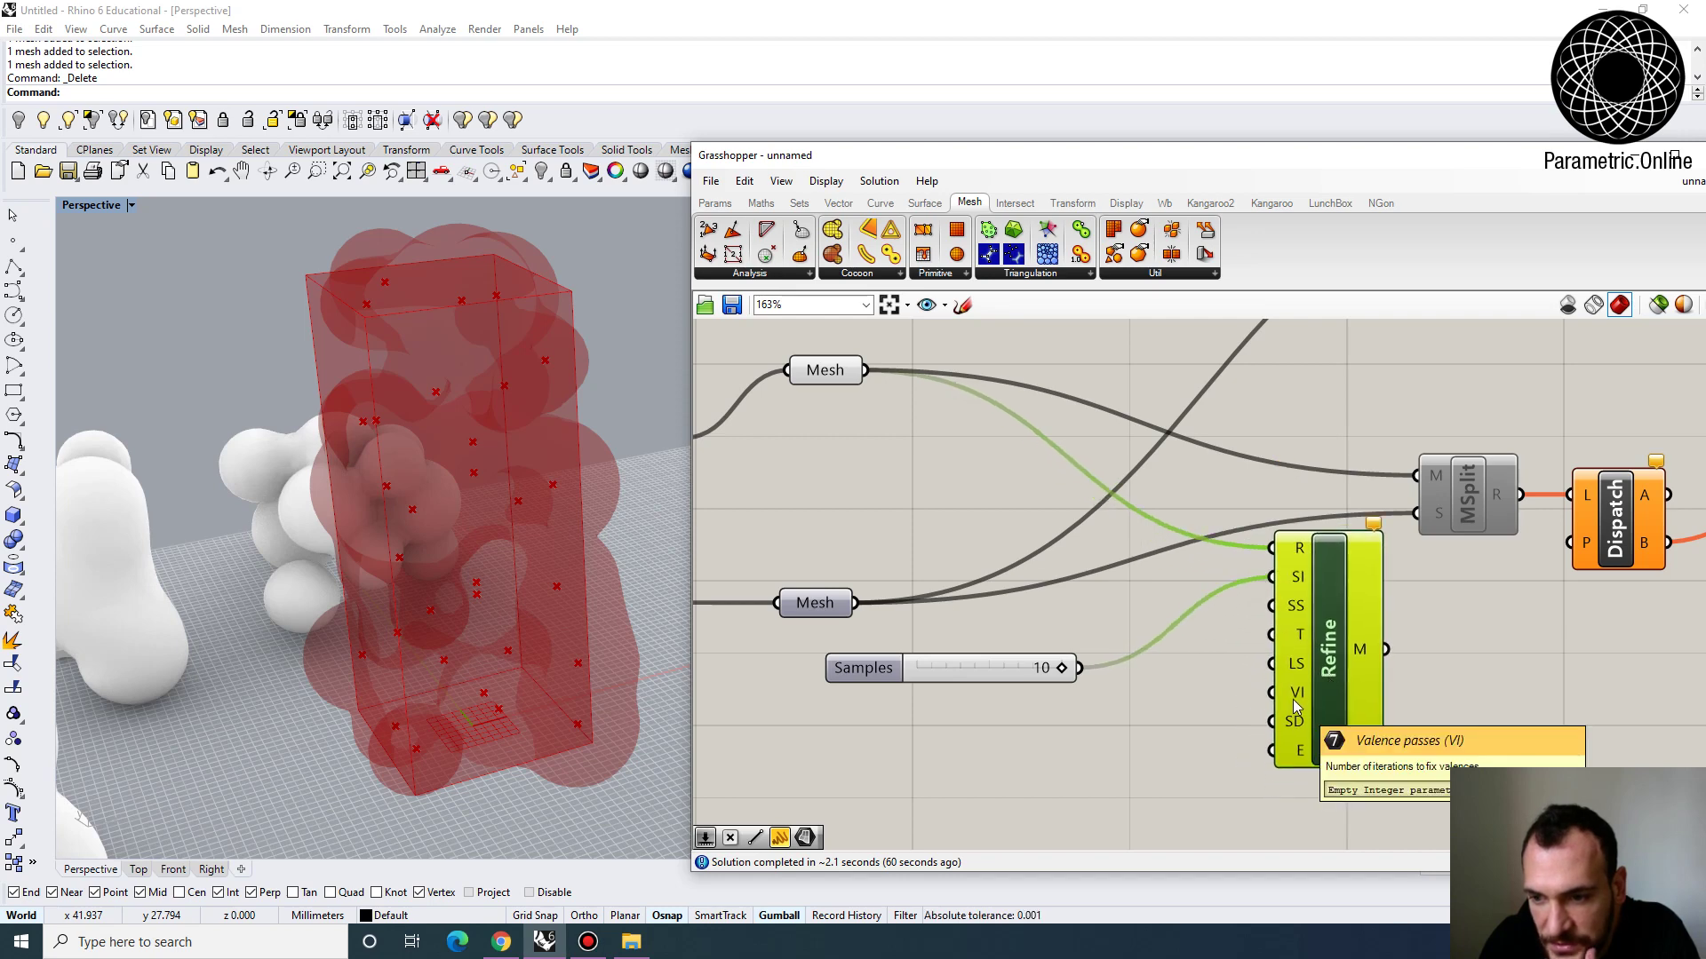
left_click_drag(1283, 696, 1077, 668)
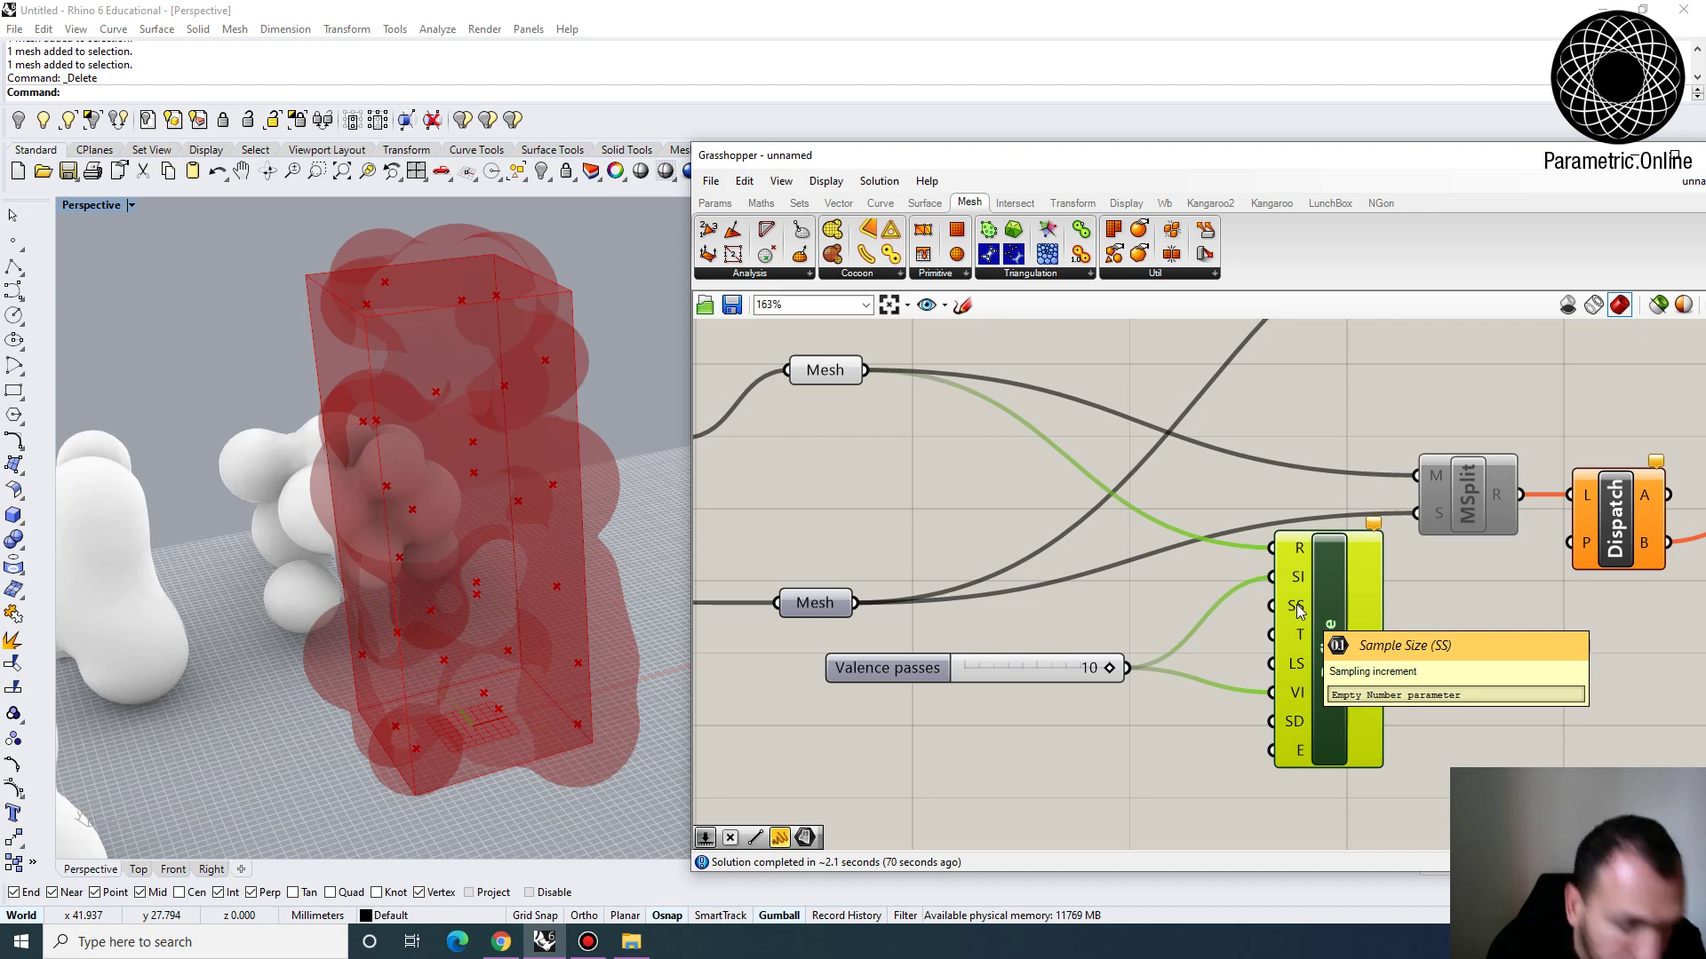
left_click(889, 273)
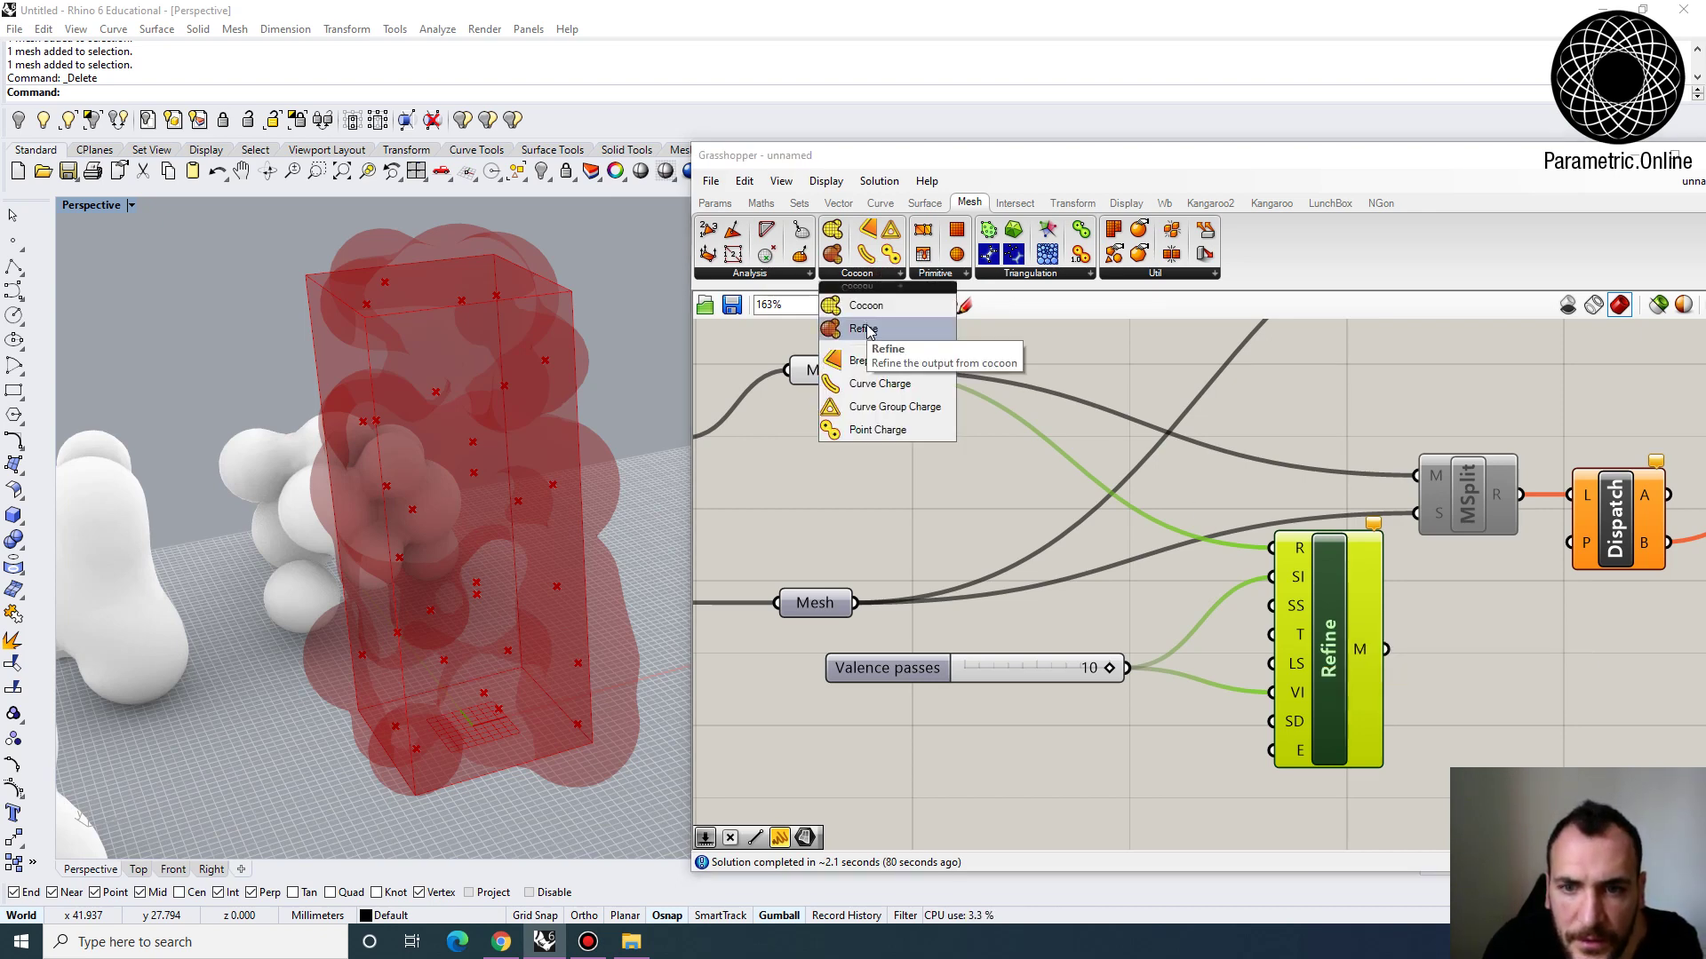
left_click(867, 329)
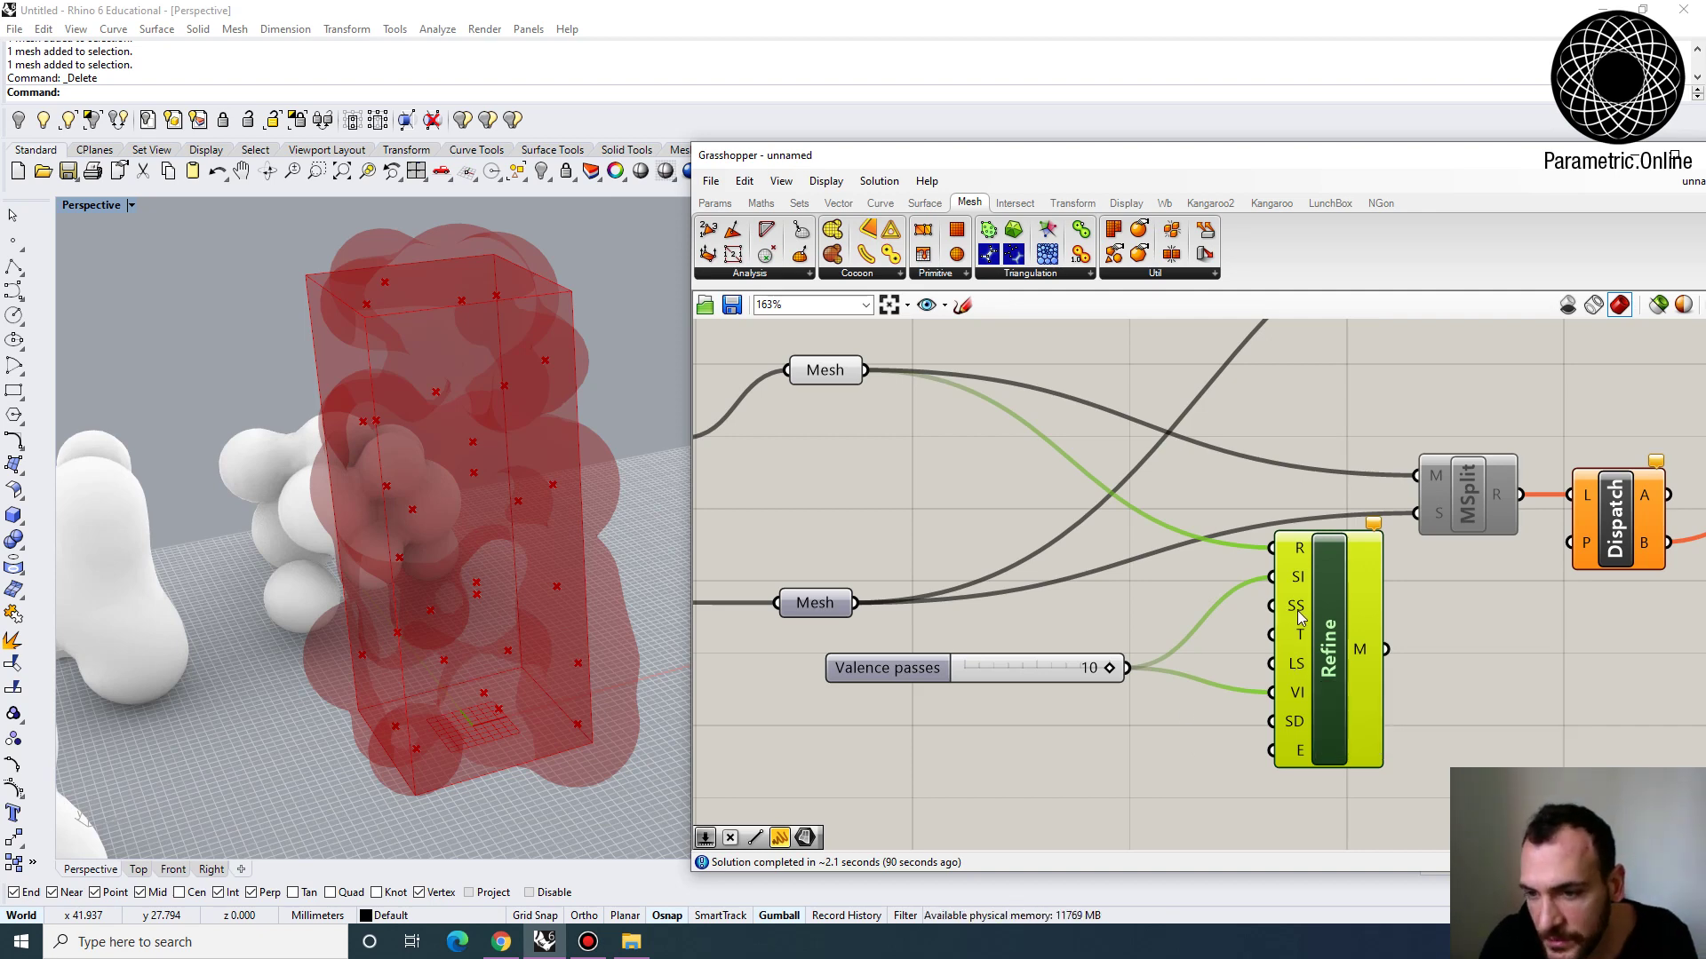
Add a 0.01 slider for Refine's T input and connect the slider of 10 to its LS input
double_click(1018, 780)
type("0")
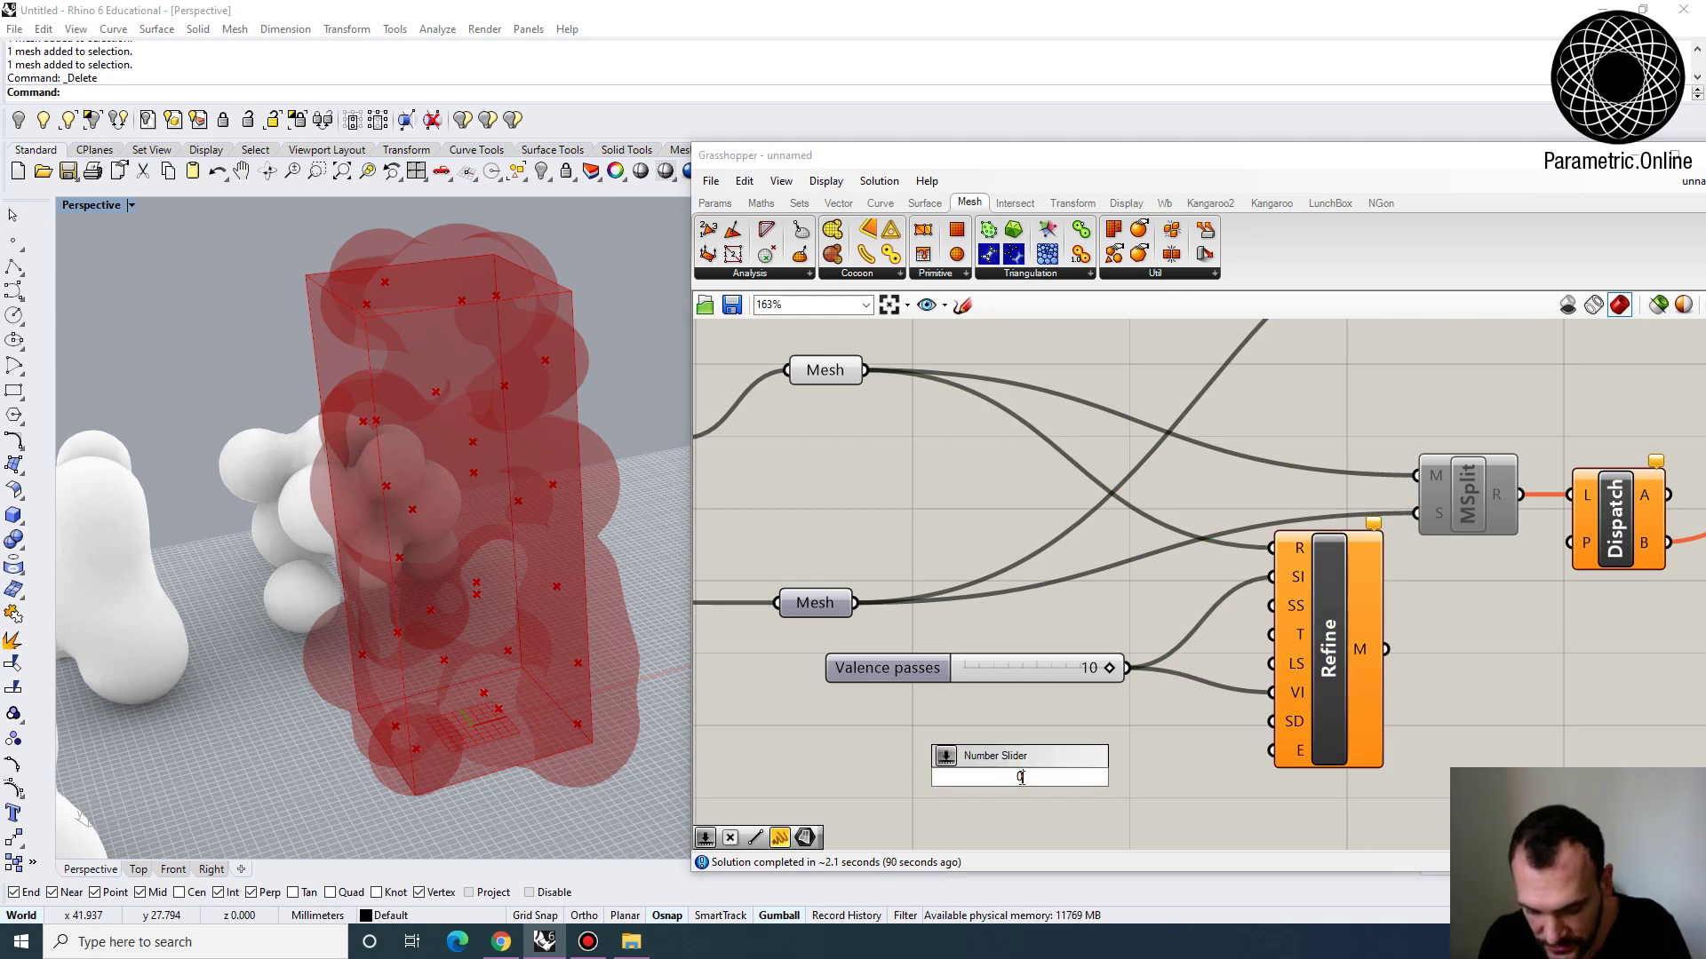
type(".01")
key("Return")
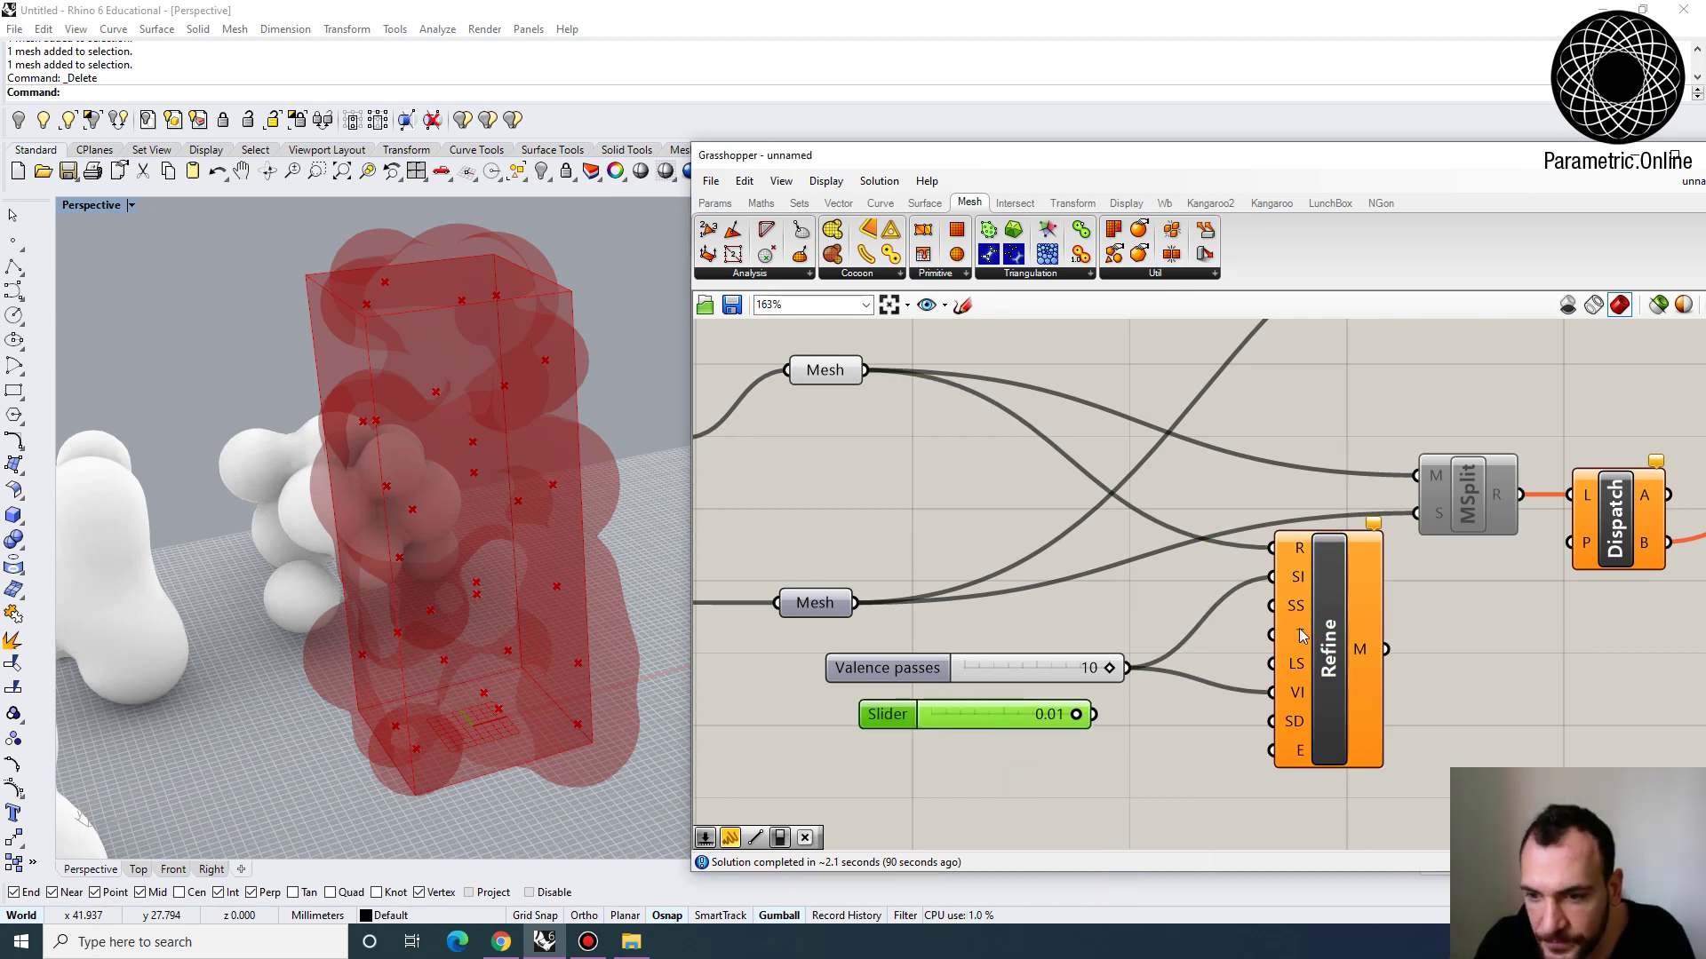
left_click_drag(1300, 634, 1045, 625)
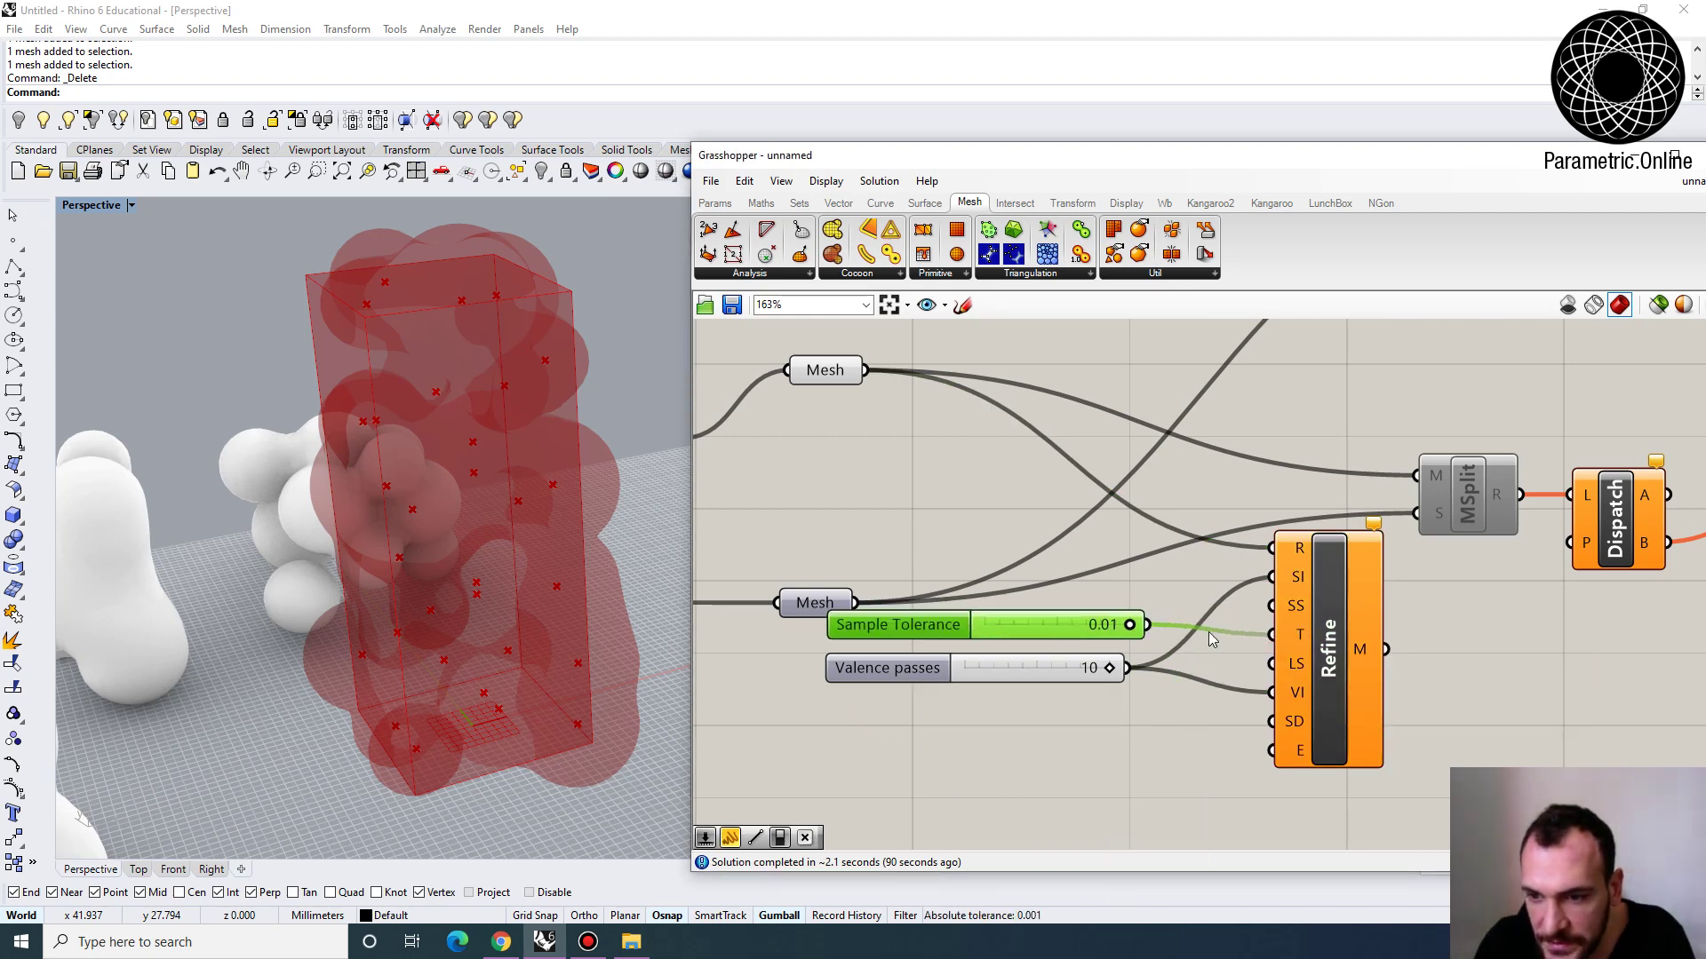
left_click_drag(1297, 669, 1126, 668)
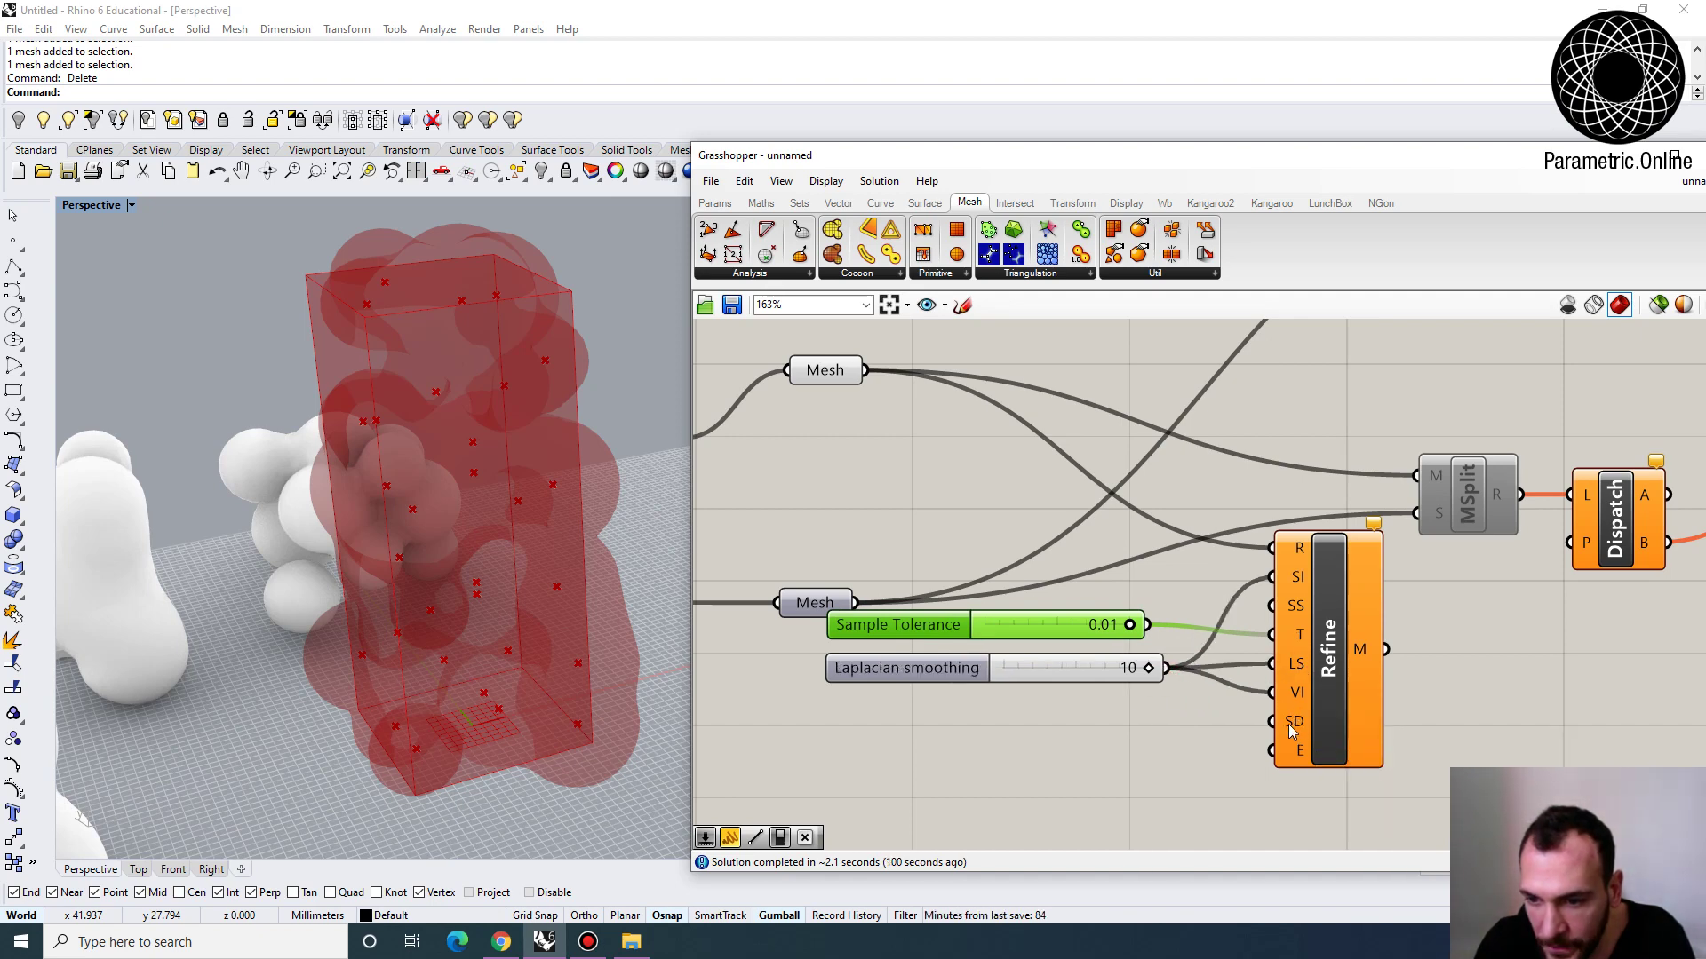
Add a number slider set to 1 and connect it to the SD input of Refine
double_click(954, 725)
type("1")
key("Return")
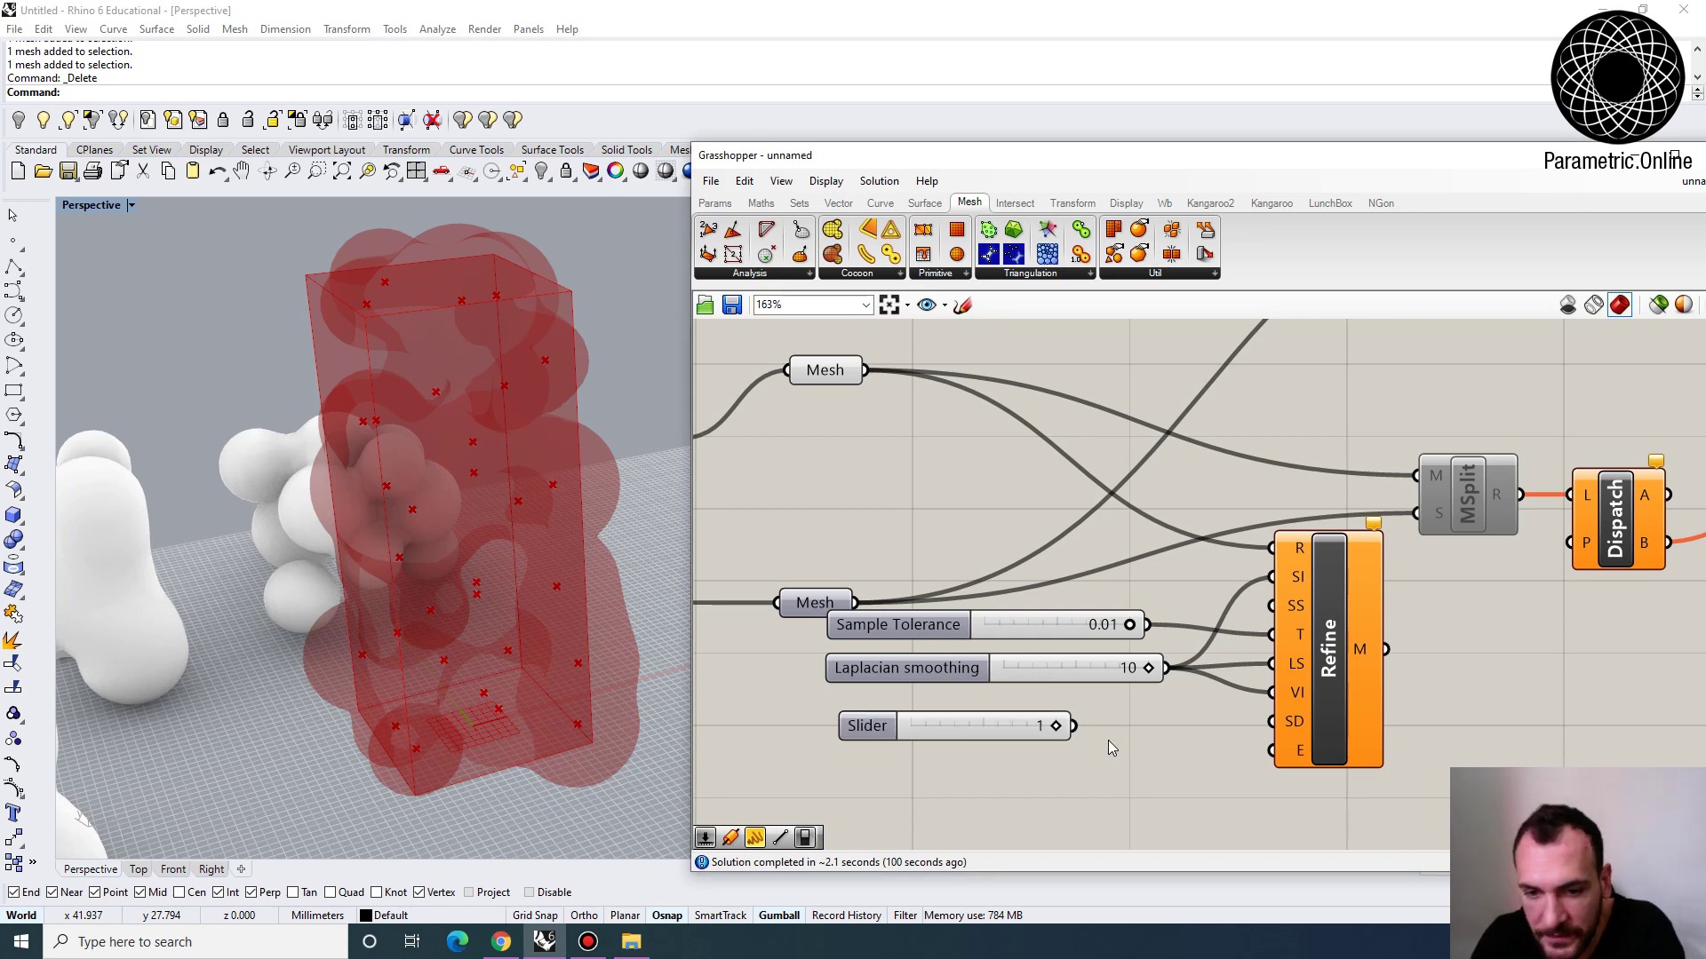
left_click_drag(1087, 729, 1313, 746)
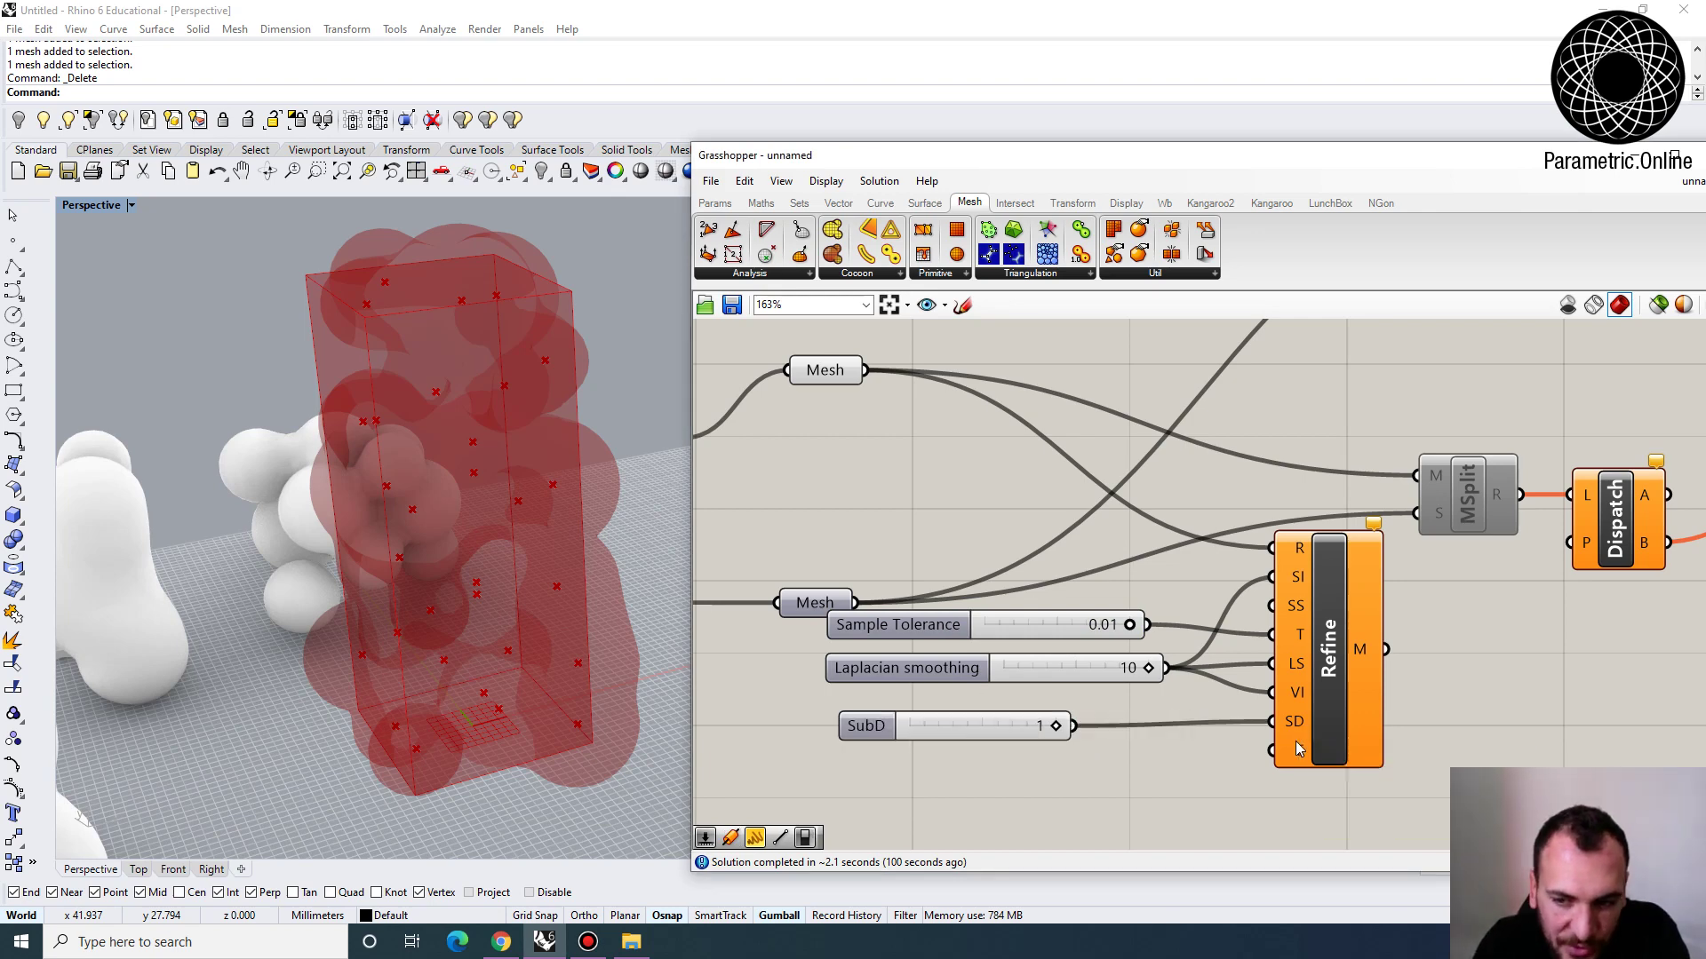
Add a Boolean Toggle, connect it to the E input of Refine and set it to True
right_click_drag(1071, 801, 1054, 734)
double_click(1049, 730)
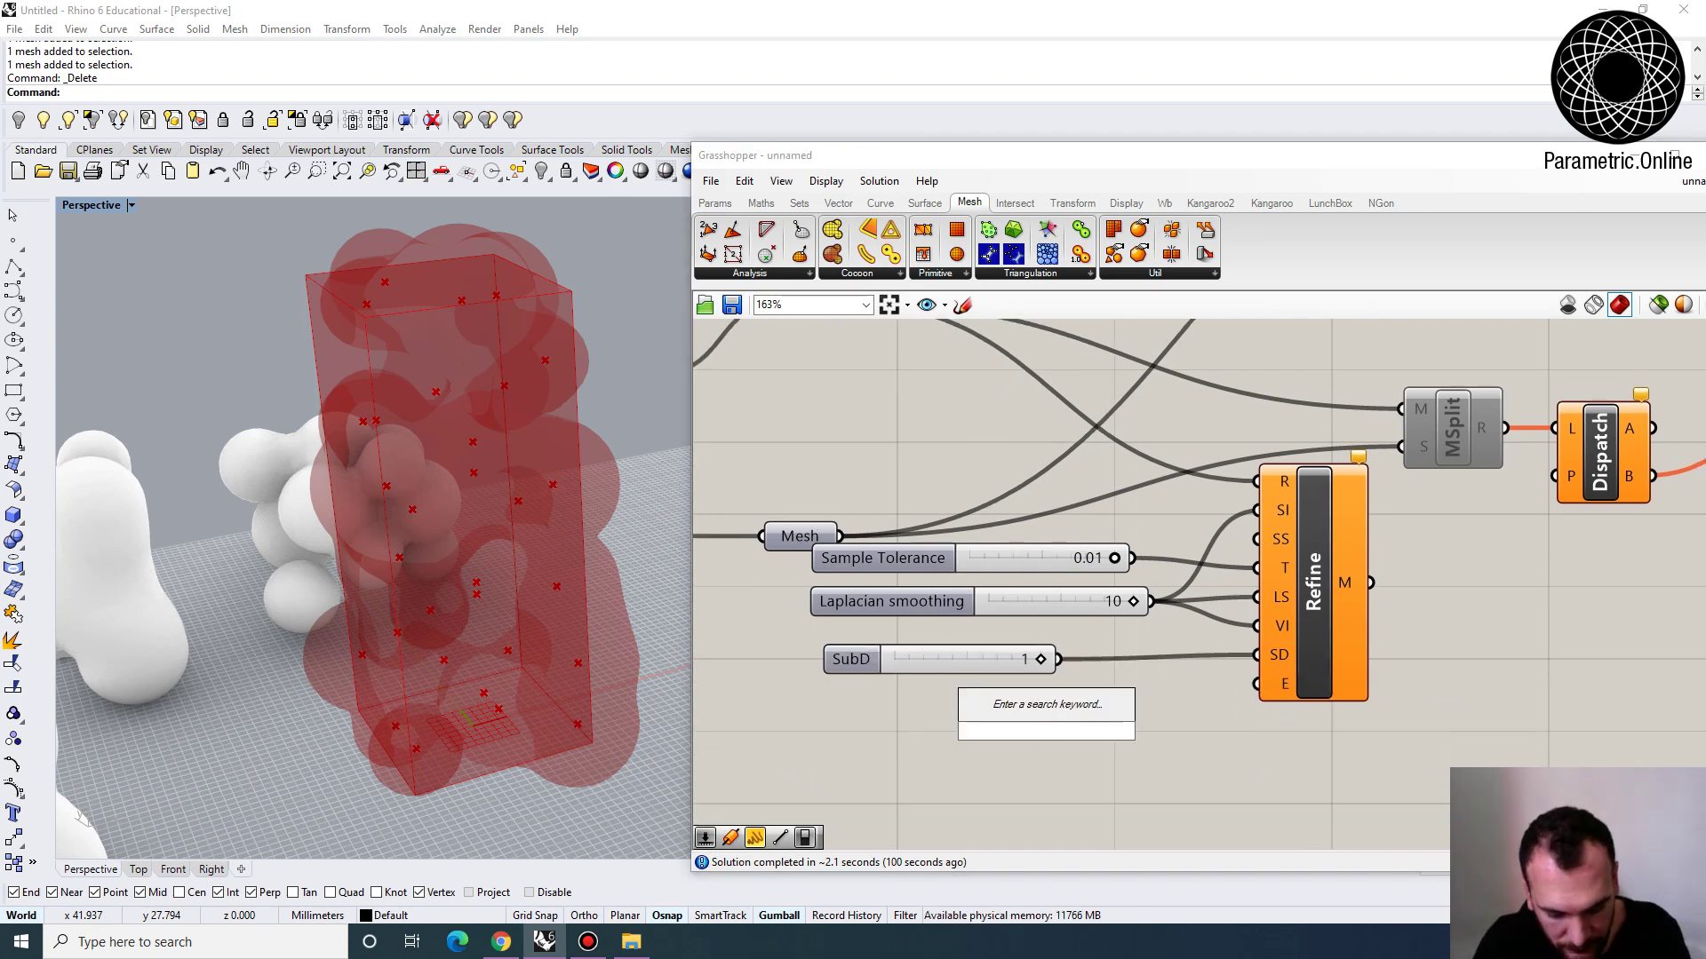
type("toggle")
key("Return")
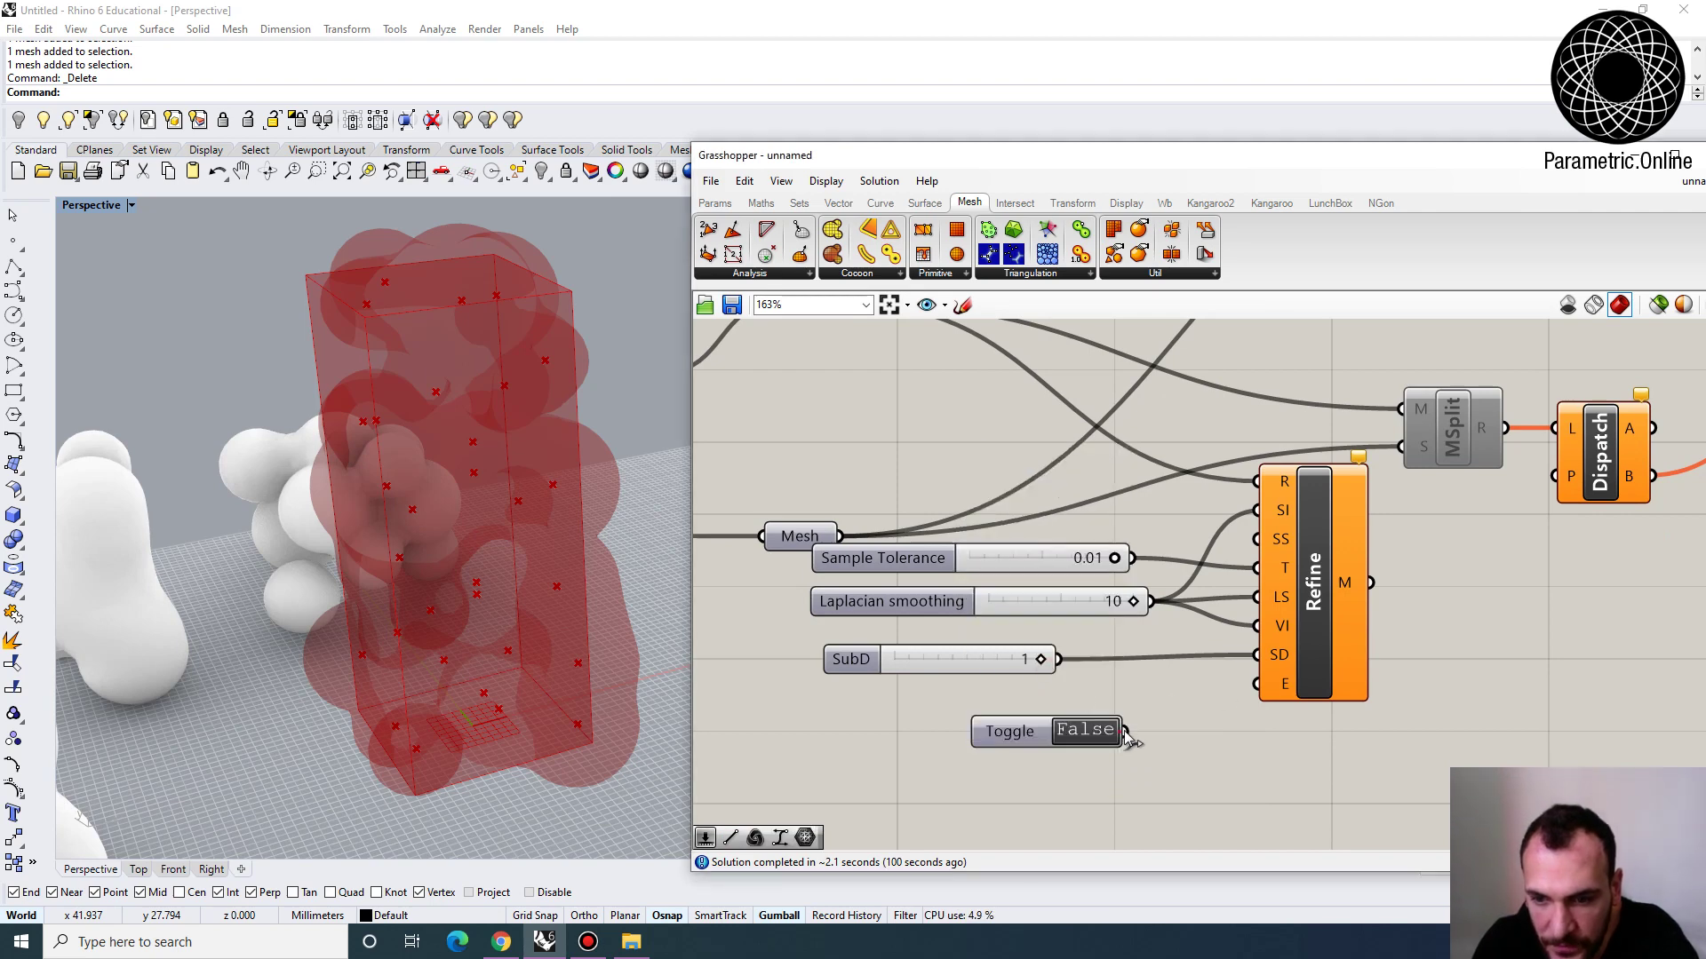
left_click_drag(1126, 732, 1258, 685)
double_click(1069, 732)
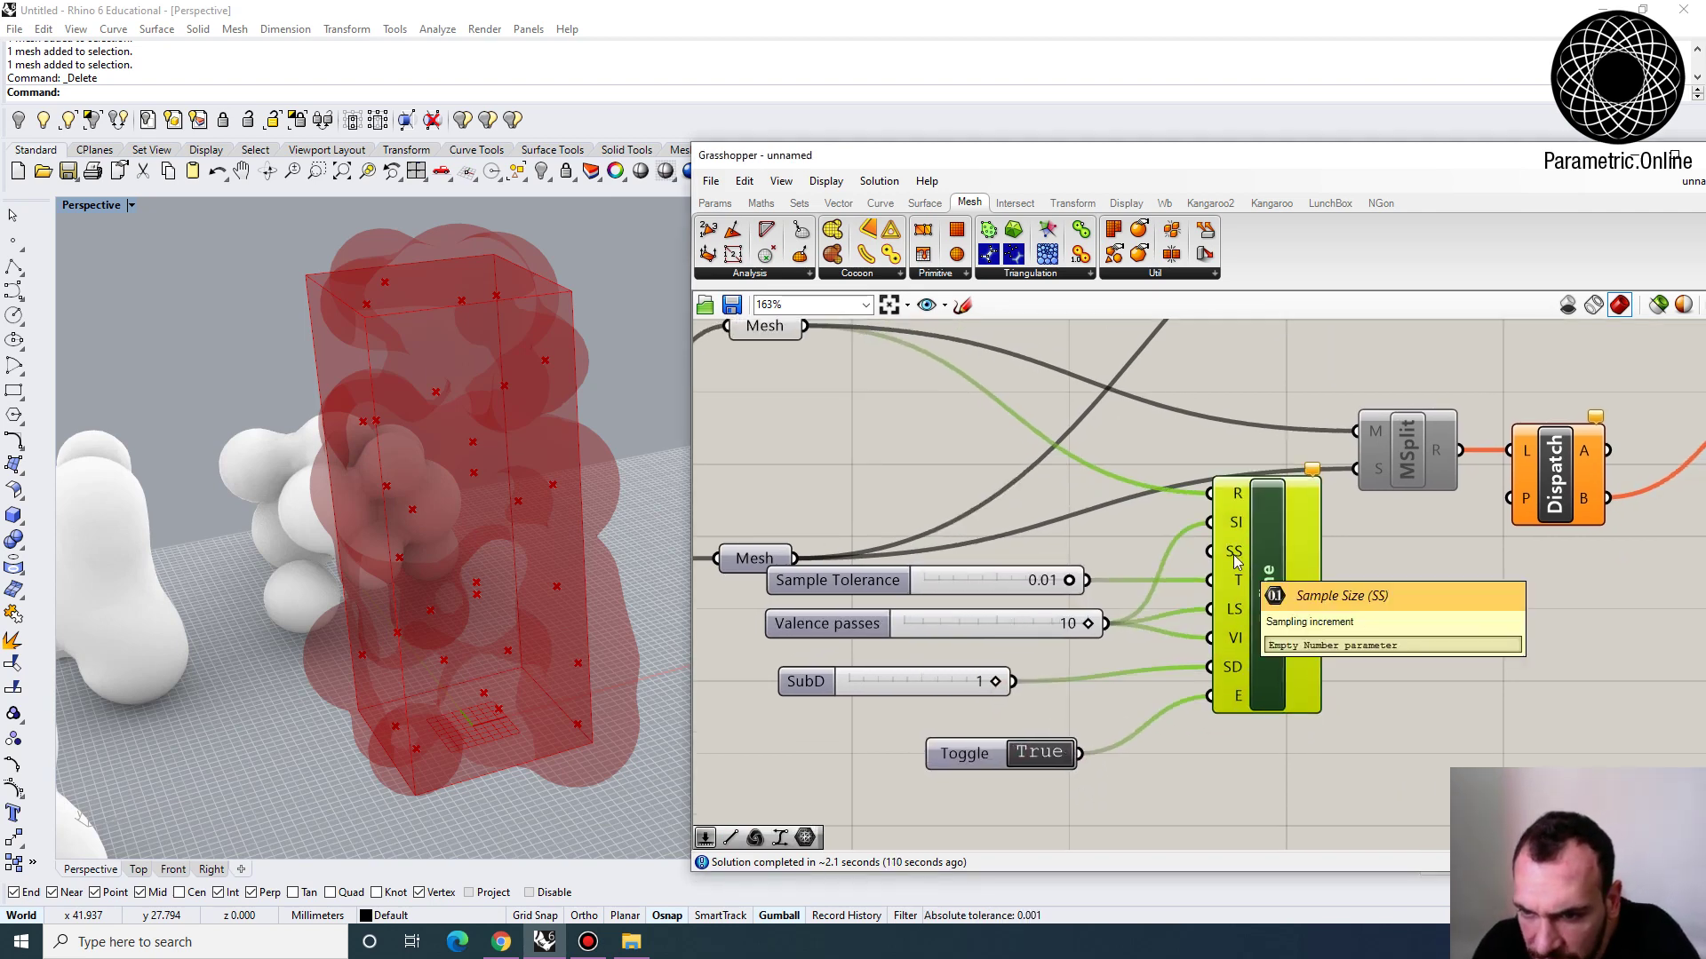
Connect the number slider set to 1 to the SS input of Refine as well
right_click_drag(923, 566, 959, 583)
left_click(968, 499)
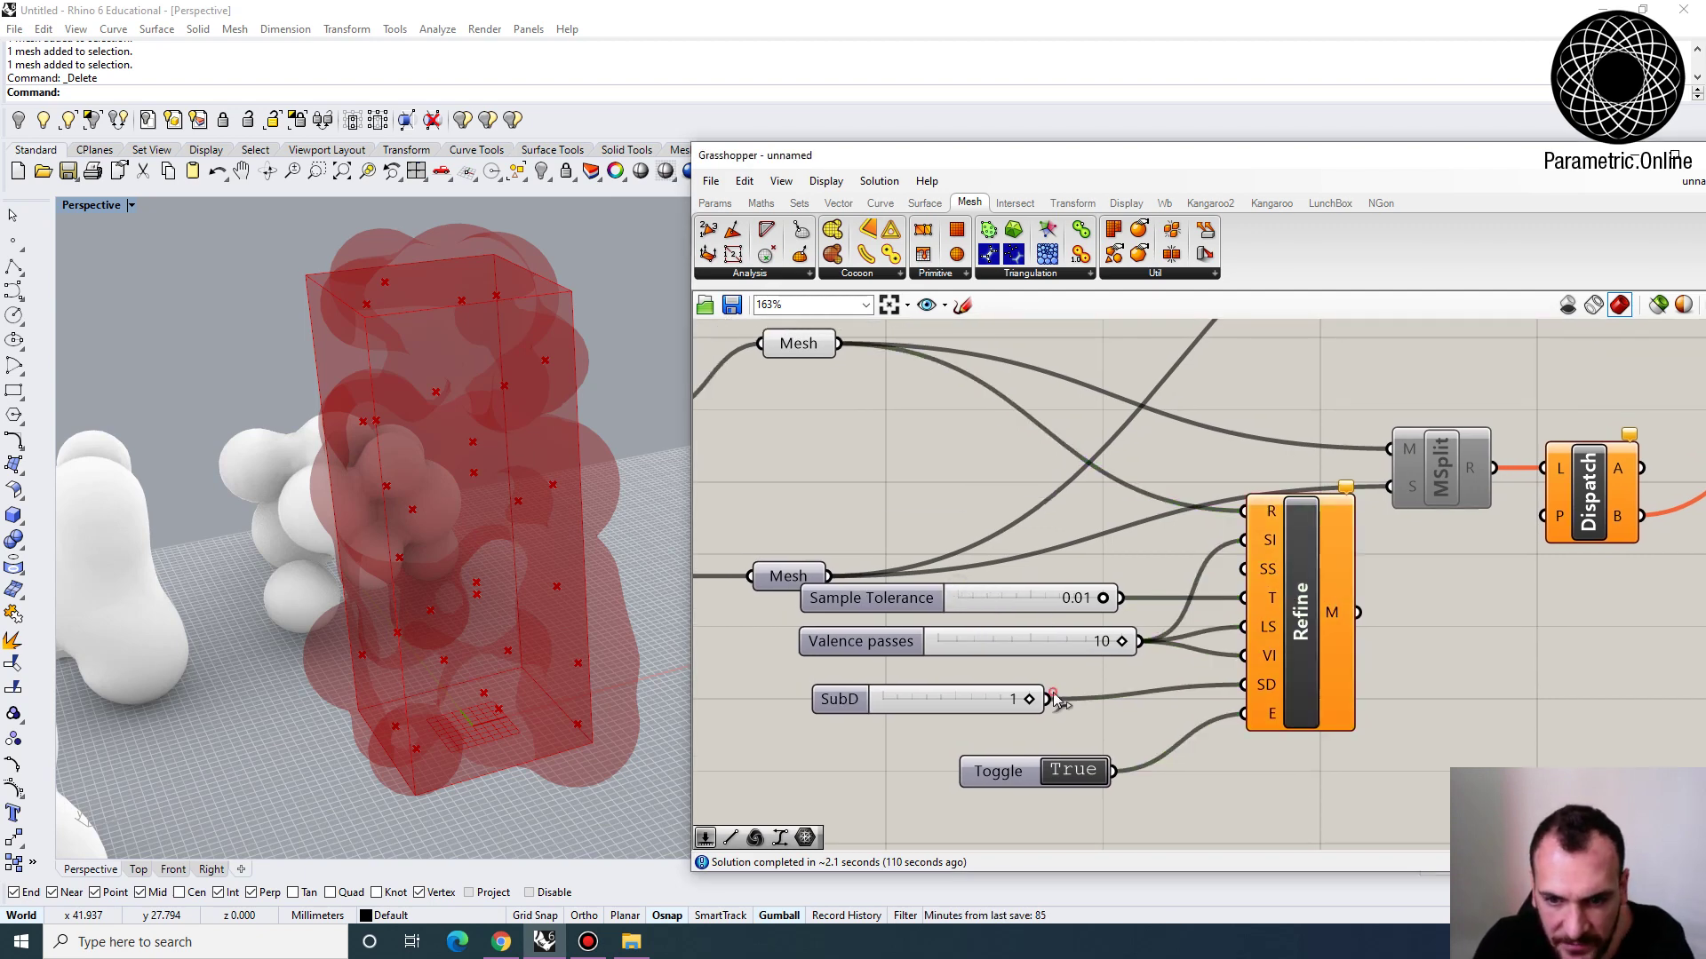
left_click_drag(1053, 699, 1119, 699)
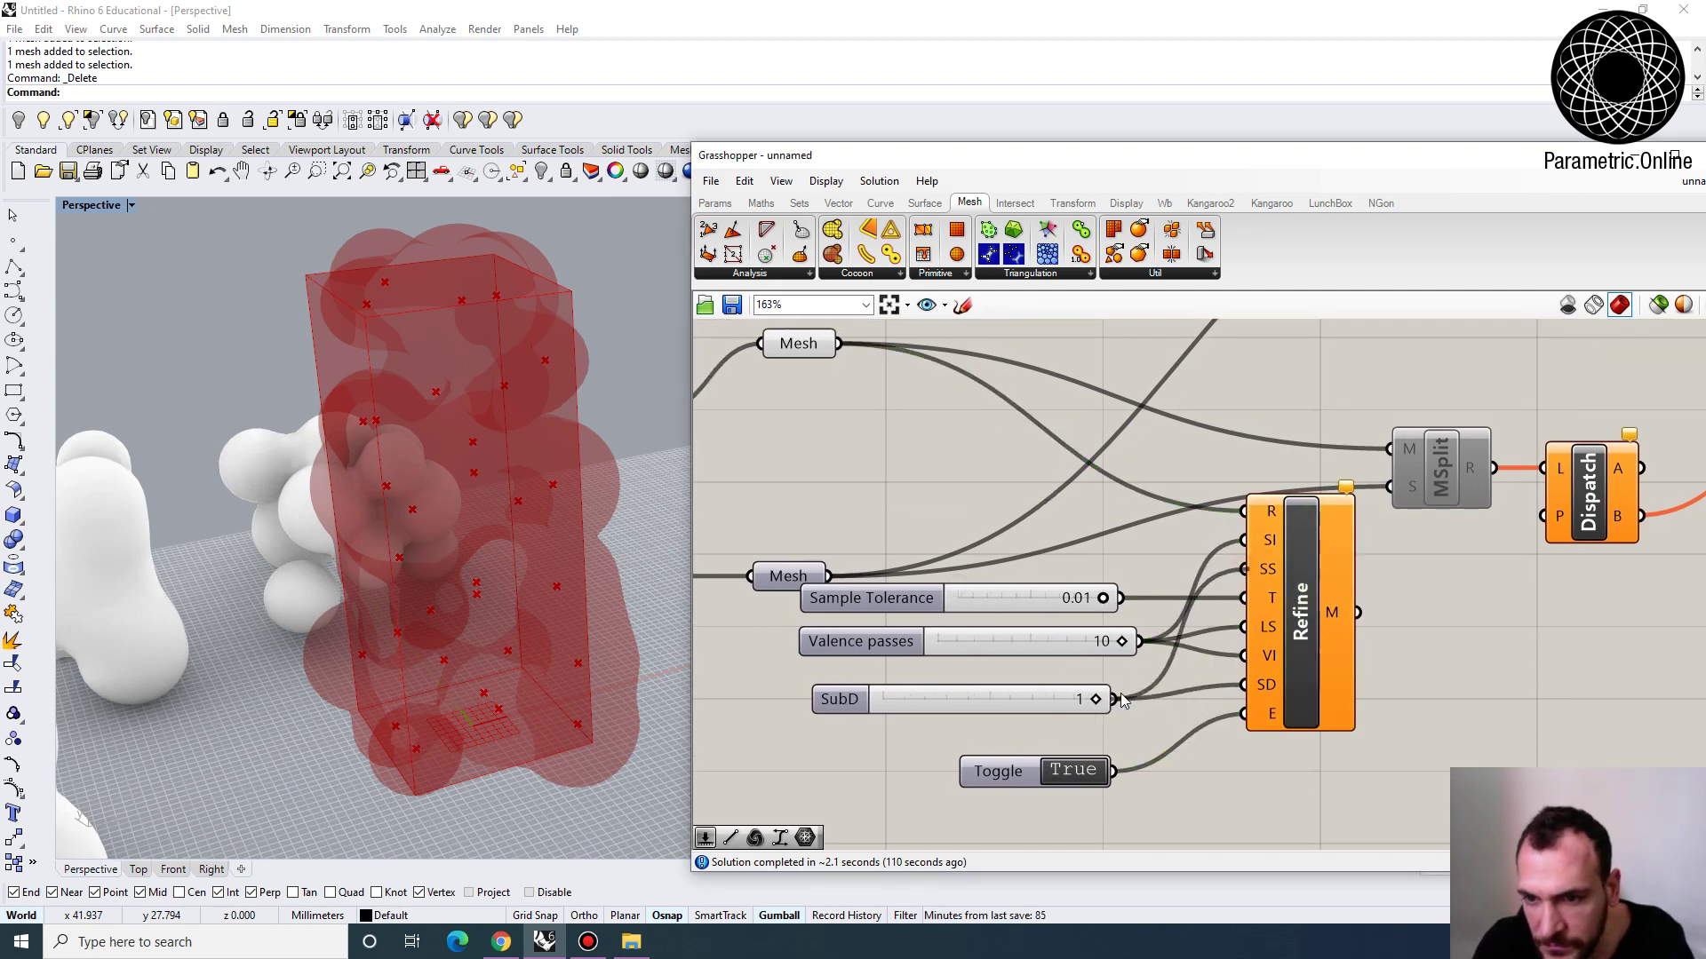
left_click(1319, 619)
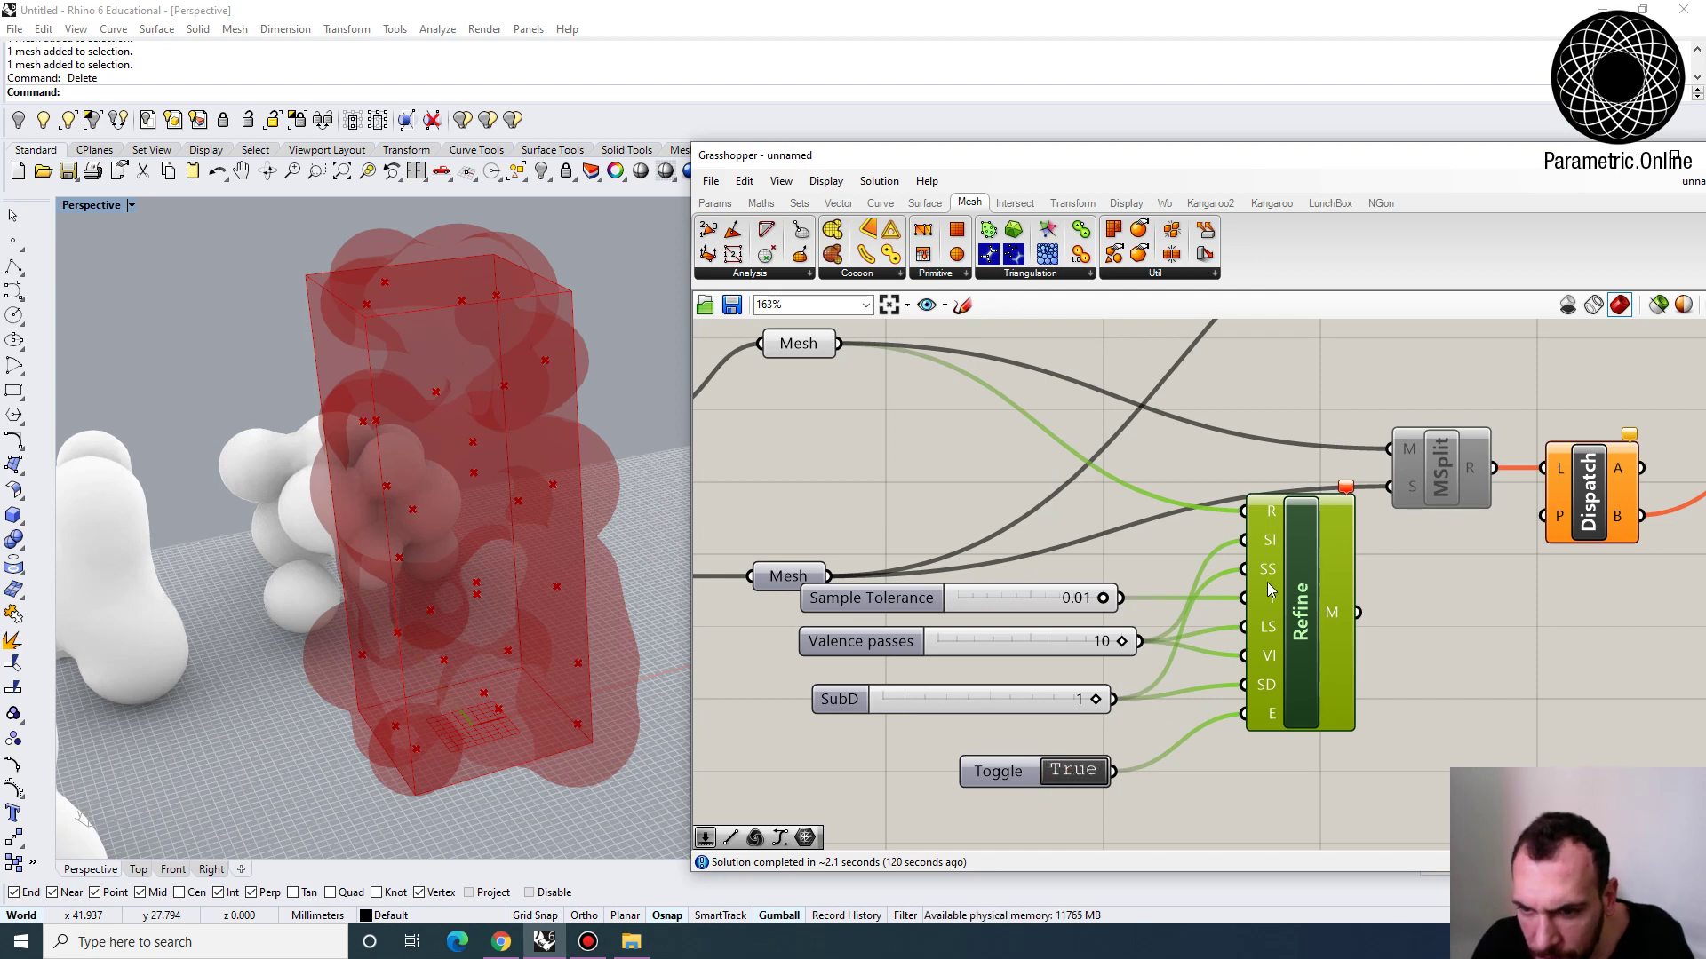
mouse_move(1268, 576)
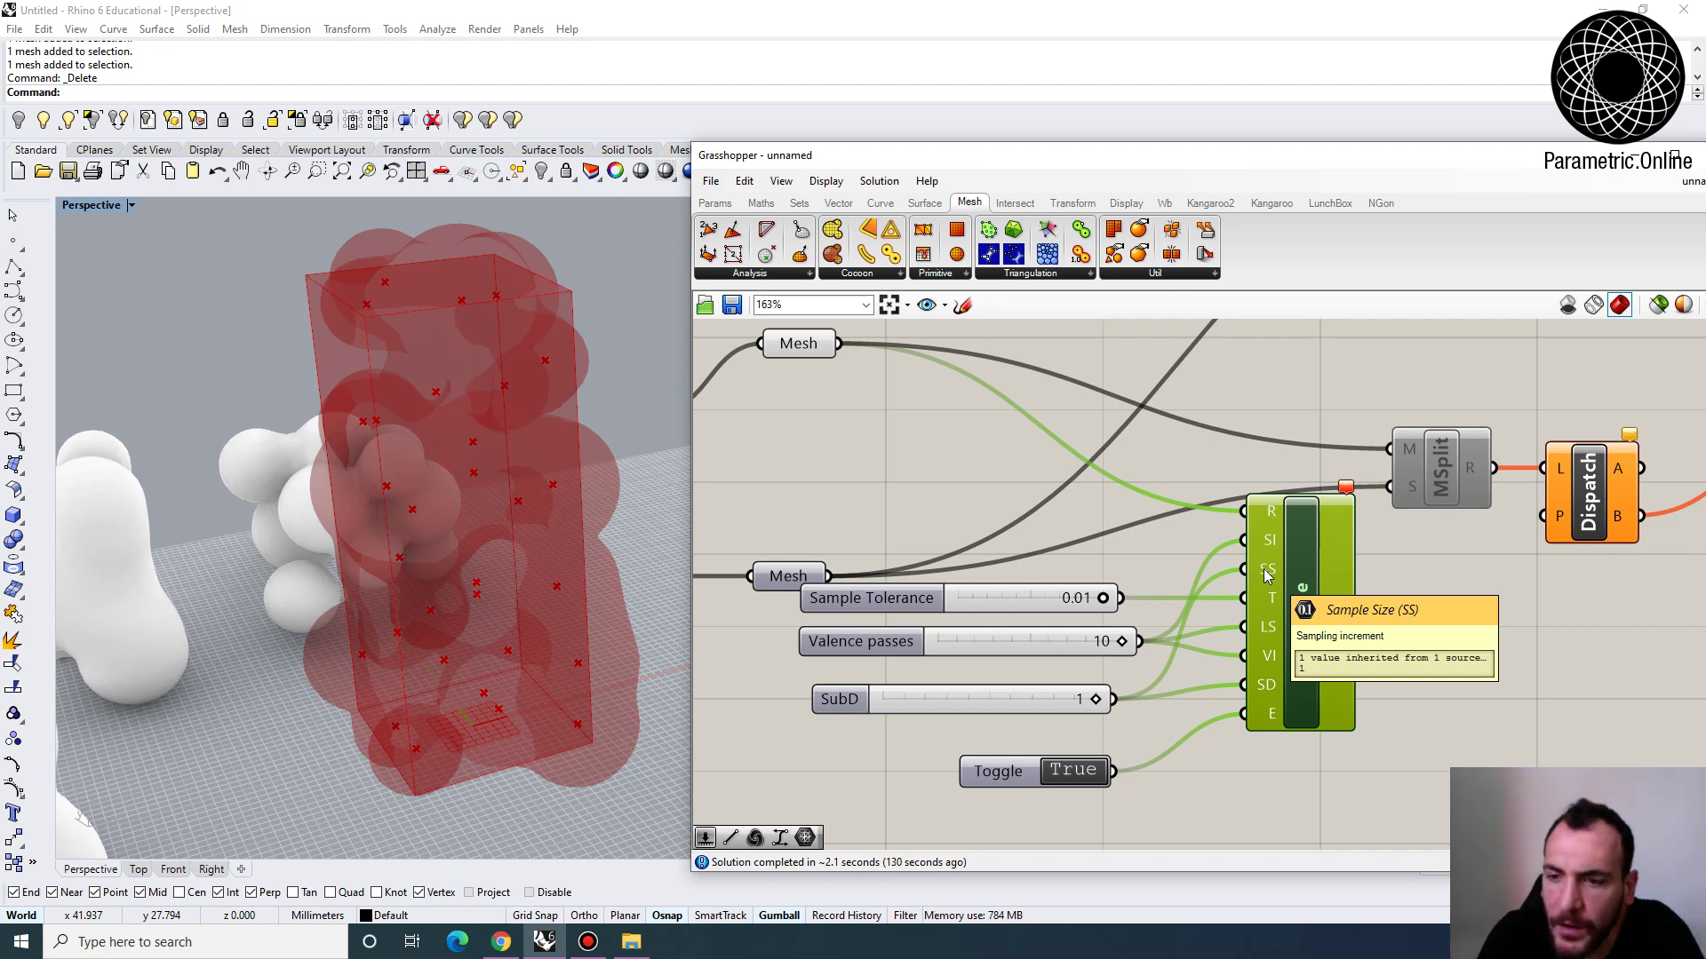
mouse_move(1307, 558)
left_mouse_down()
mouse_move(1298, 603)
mouse_move(1301, 570)
left_mouse_up()
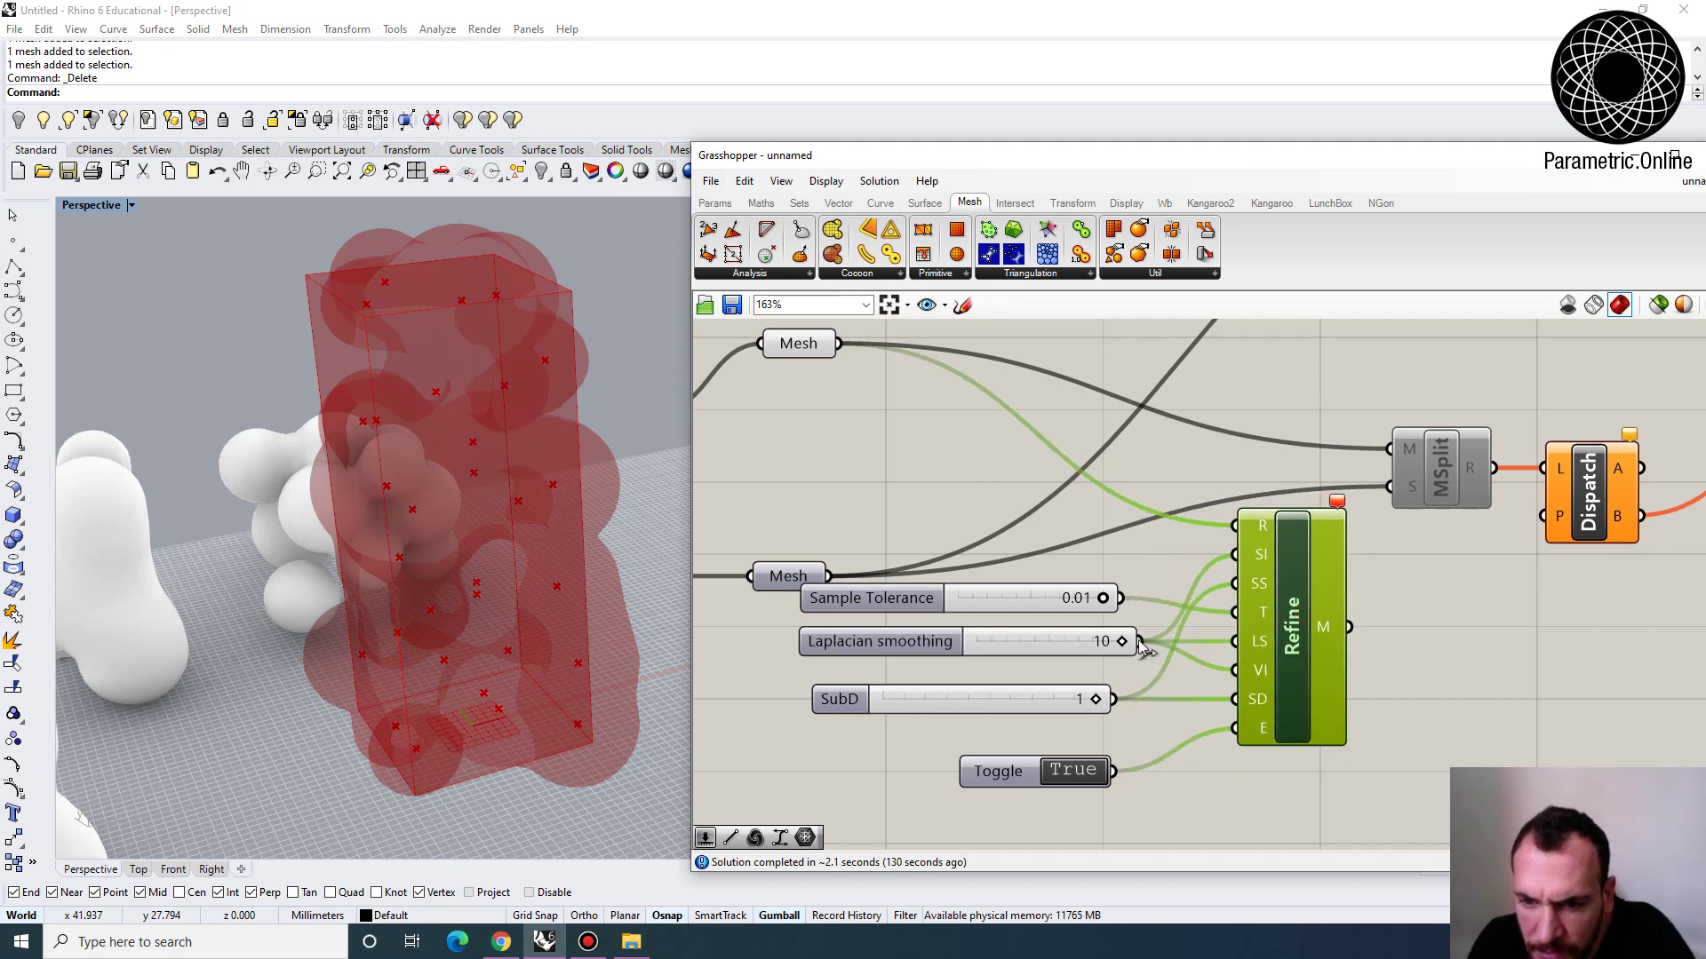
Disconnect the slider of 10 from the SI input of Refine
left_click(1066, 706)
right_click(1260, 586)
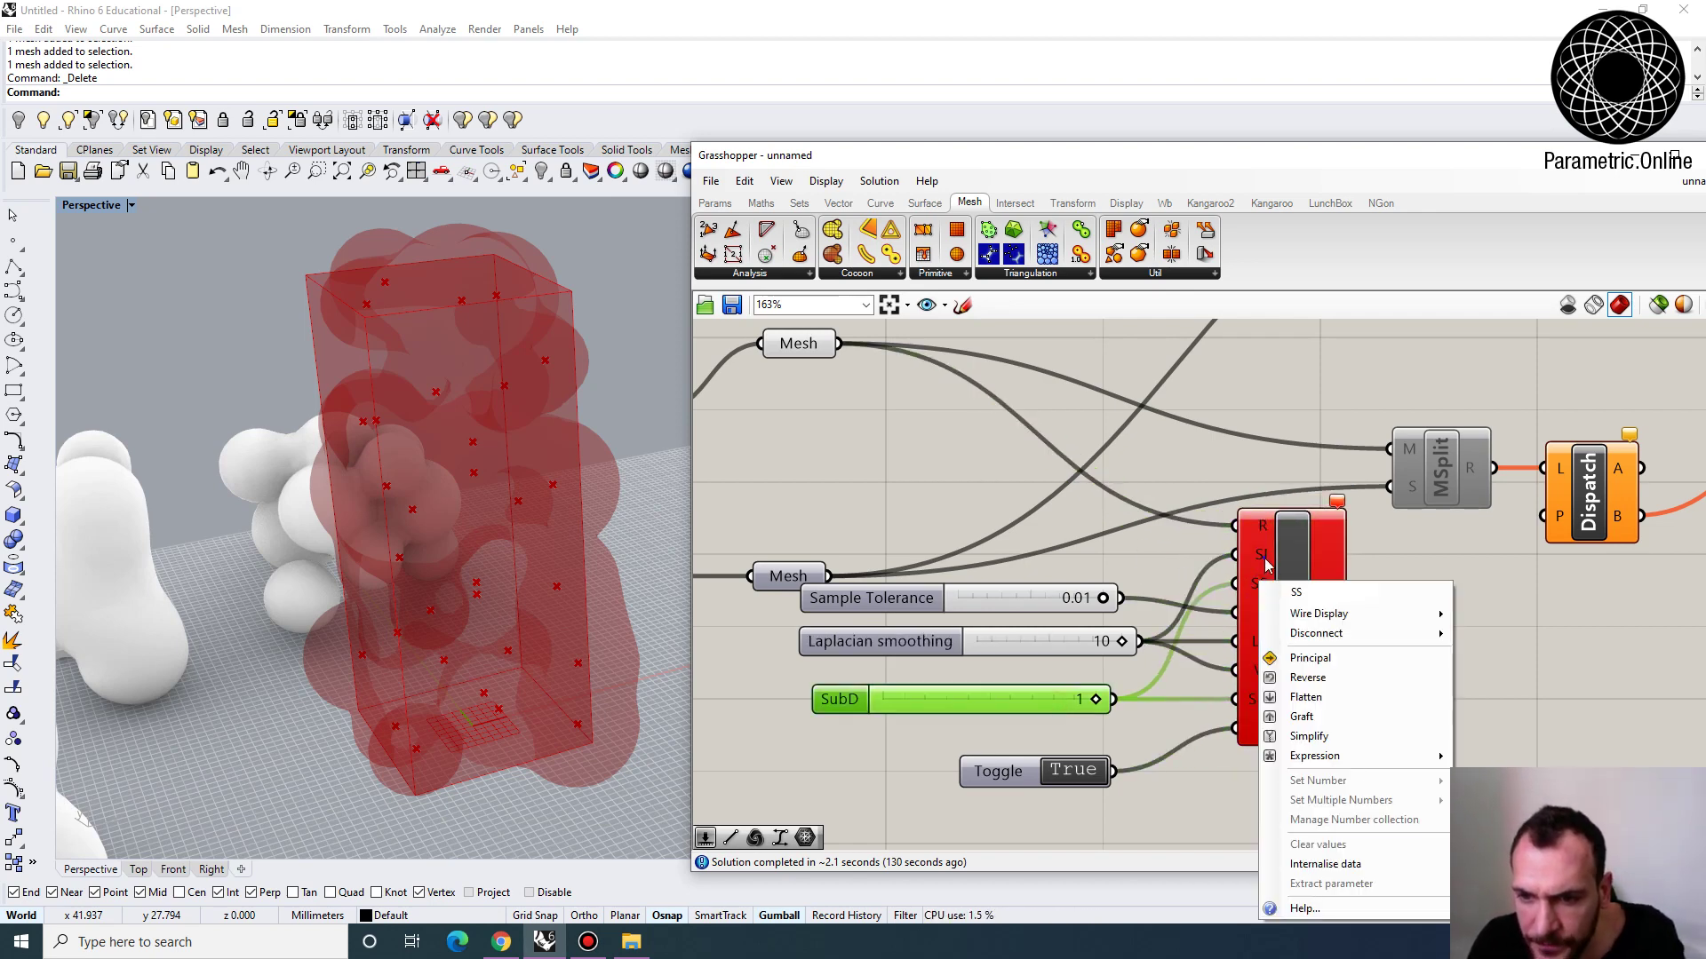
mouse_move(1319, 634)
left_click(1482, 615)
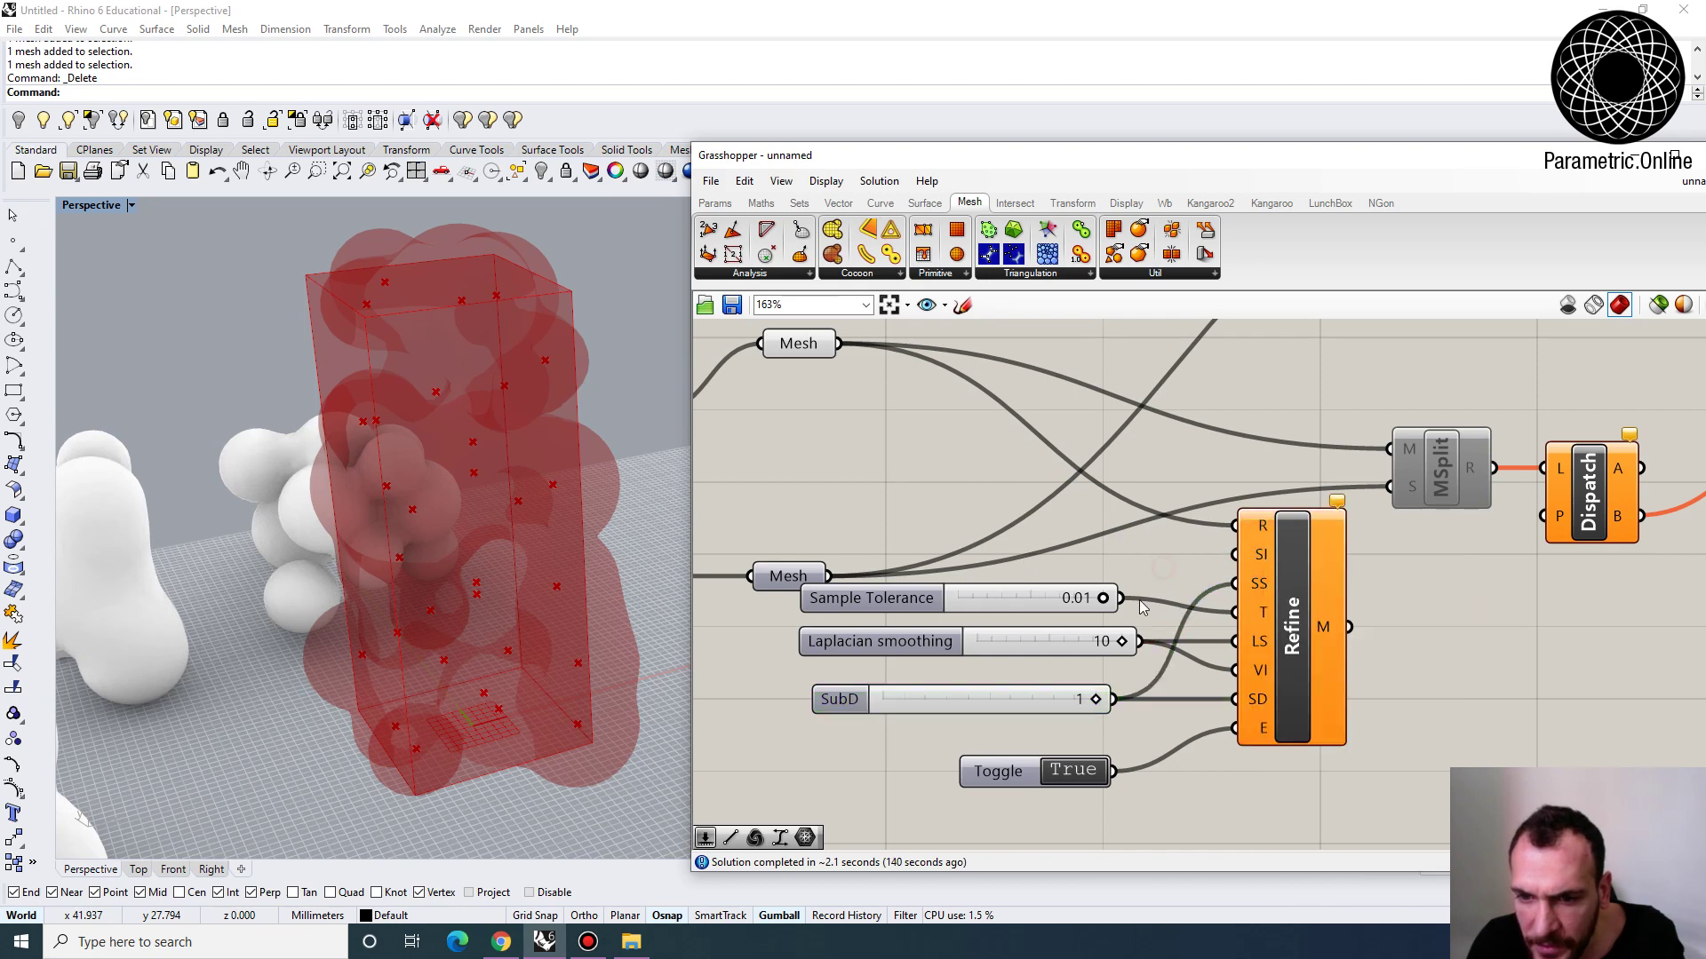
Try feeding the 0.01 slider into Refine's SI input, remove that wire again and check the component's warning
left_click_drag(1116, 602, 1148, 602)
left_click_drag(1152, 598, 1237, 555)
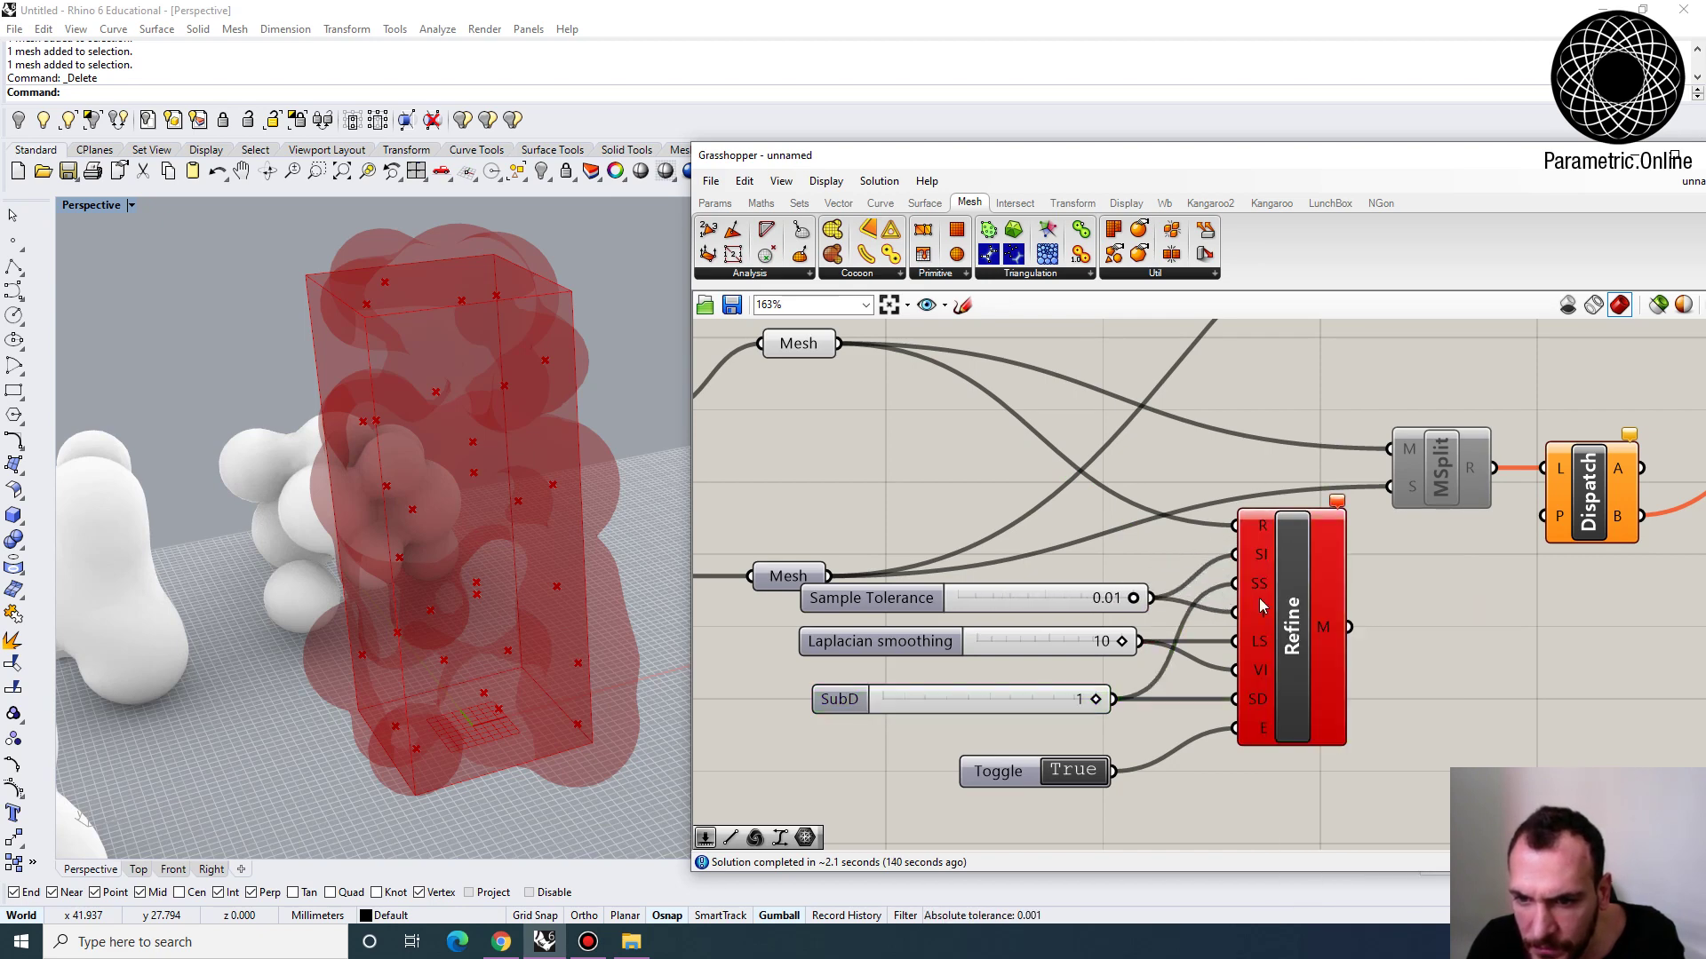
left_click(1260, 604)
mouse_move(1339, 505)
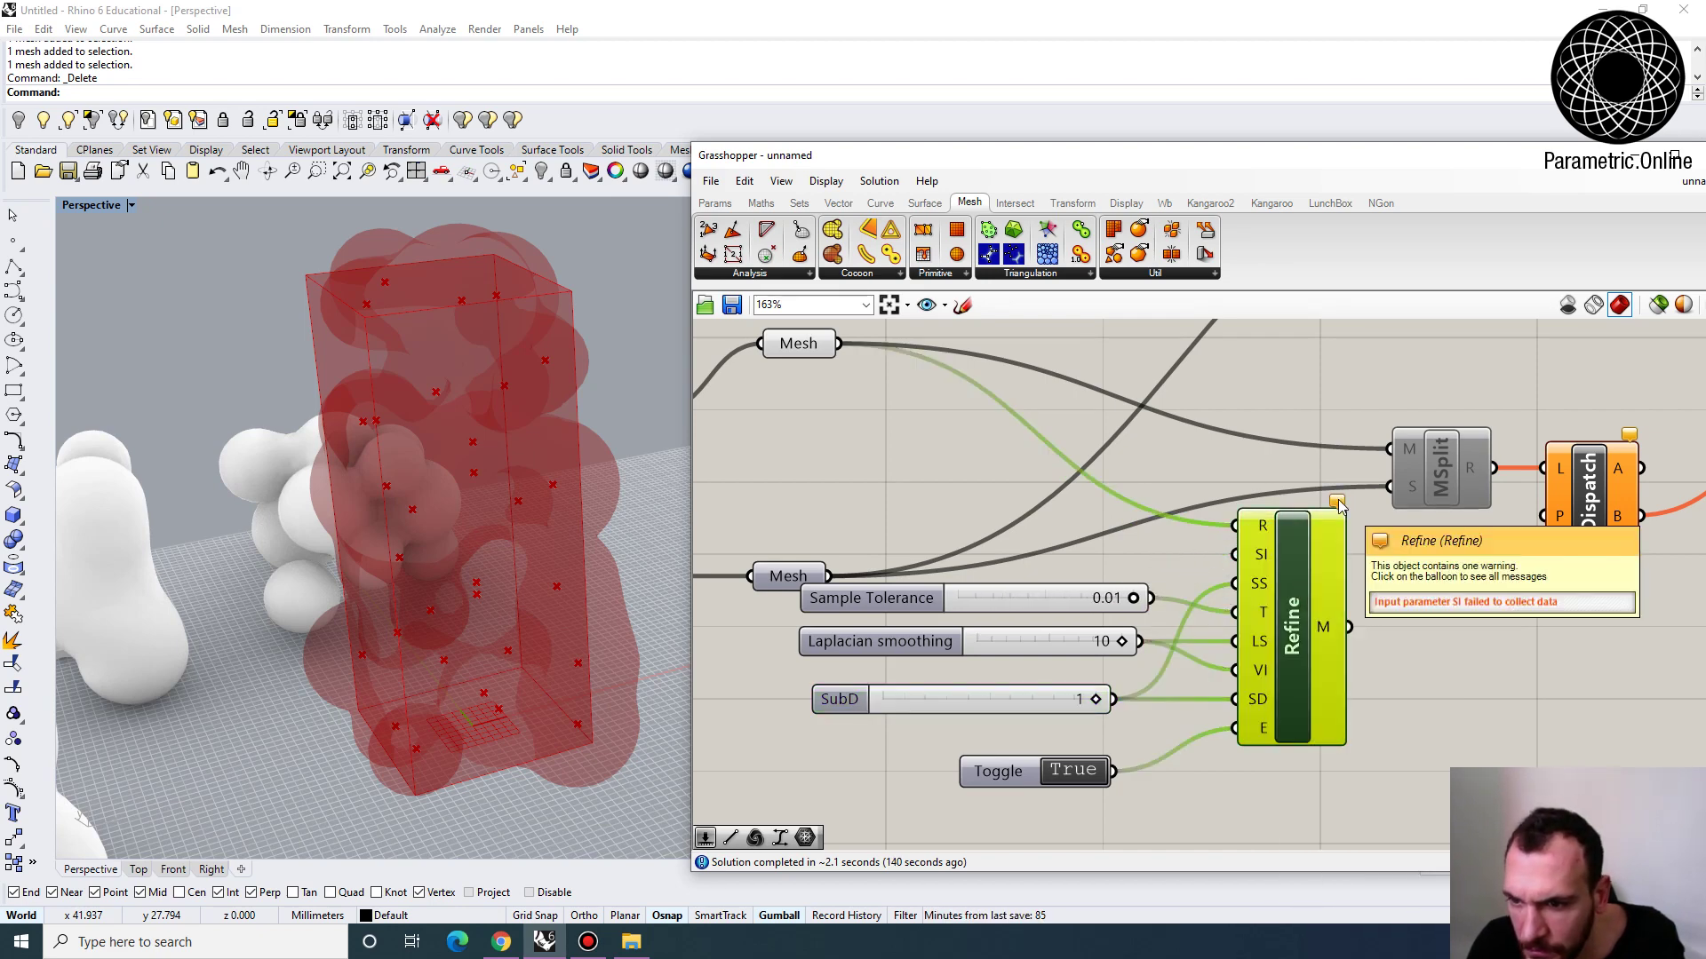
left_click(1337, 503)
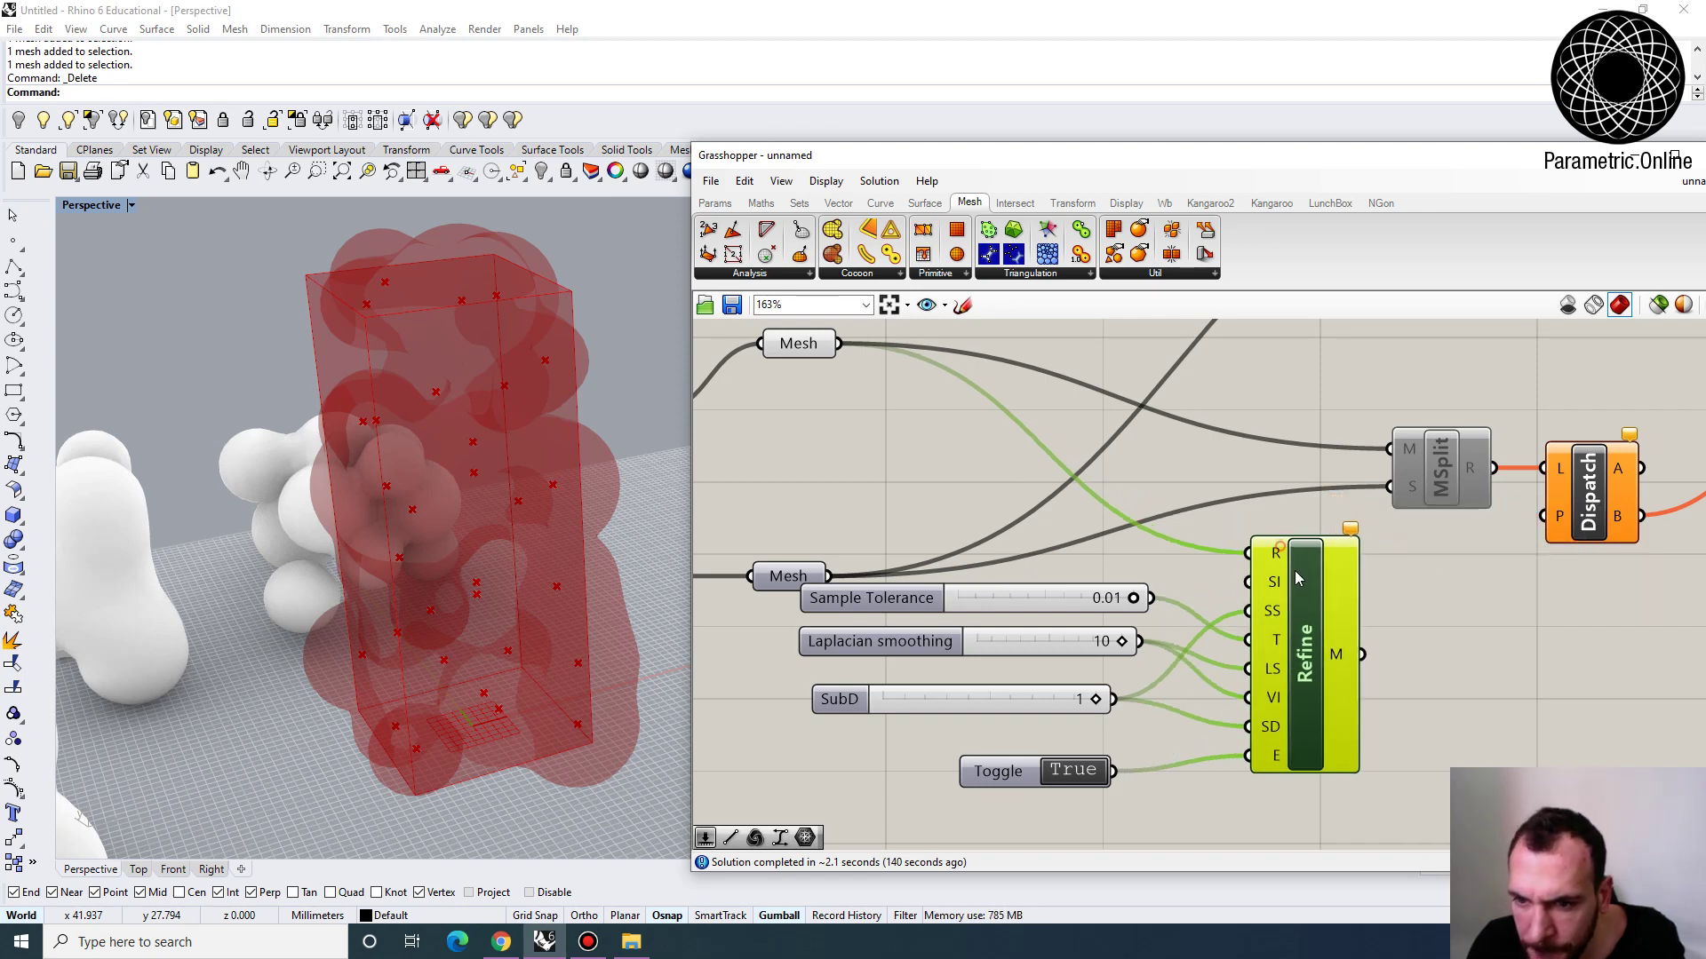
Move Refine together with its sliders and toggle lower on the canvas, clear of the Mesh parameter
scroll(1294, 571, "down", 3)
left_click(1009, 438)
right_click_drag(1132, 525, 1064, 494)
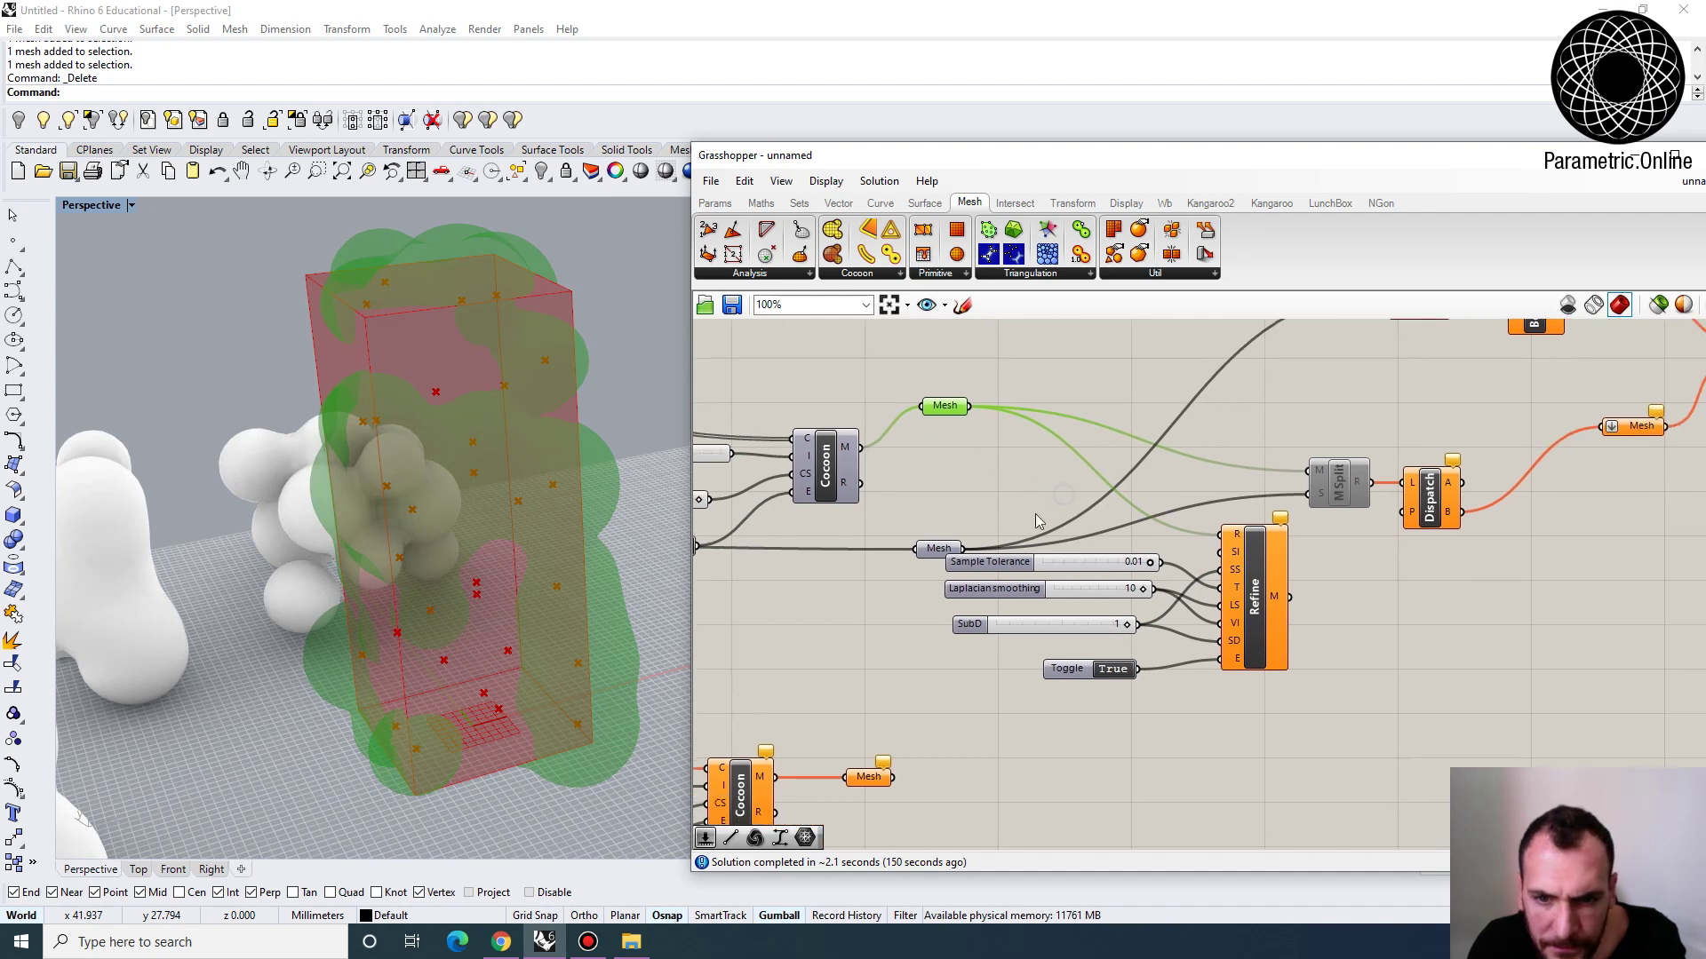
scroll(1239, 588, "up", 3)
left_click_drag(1276, 792, 1002, 543)
left_click_drag(1294, 611, 1294, 691)
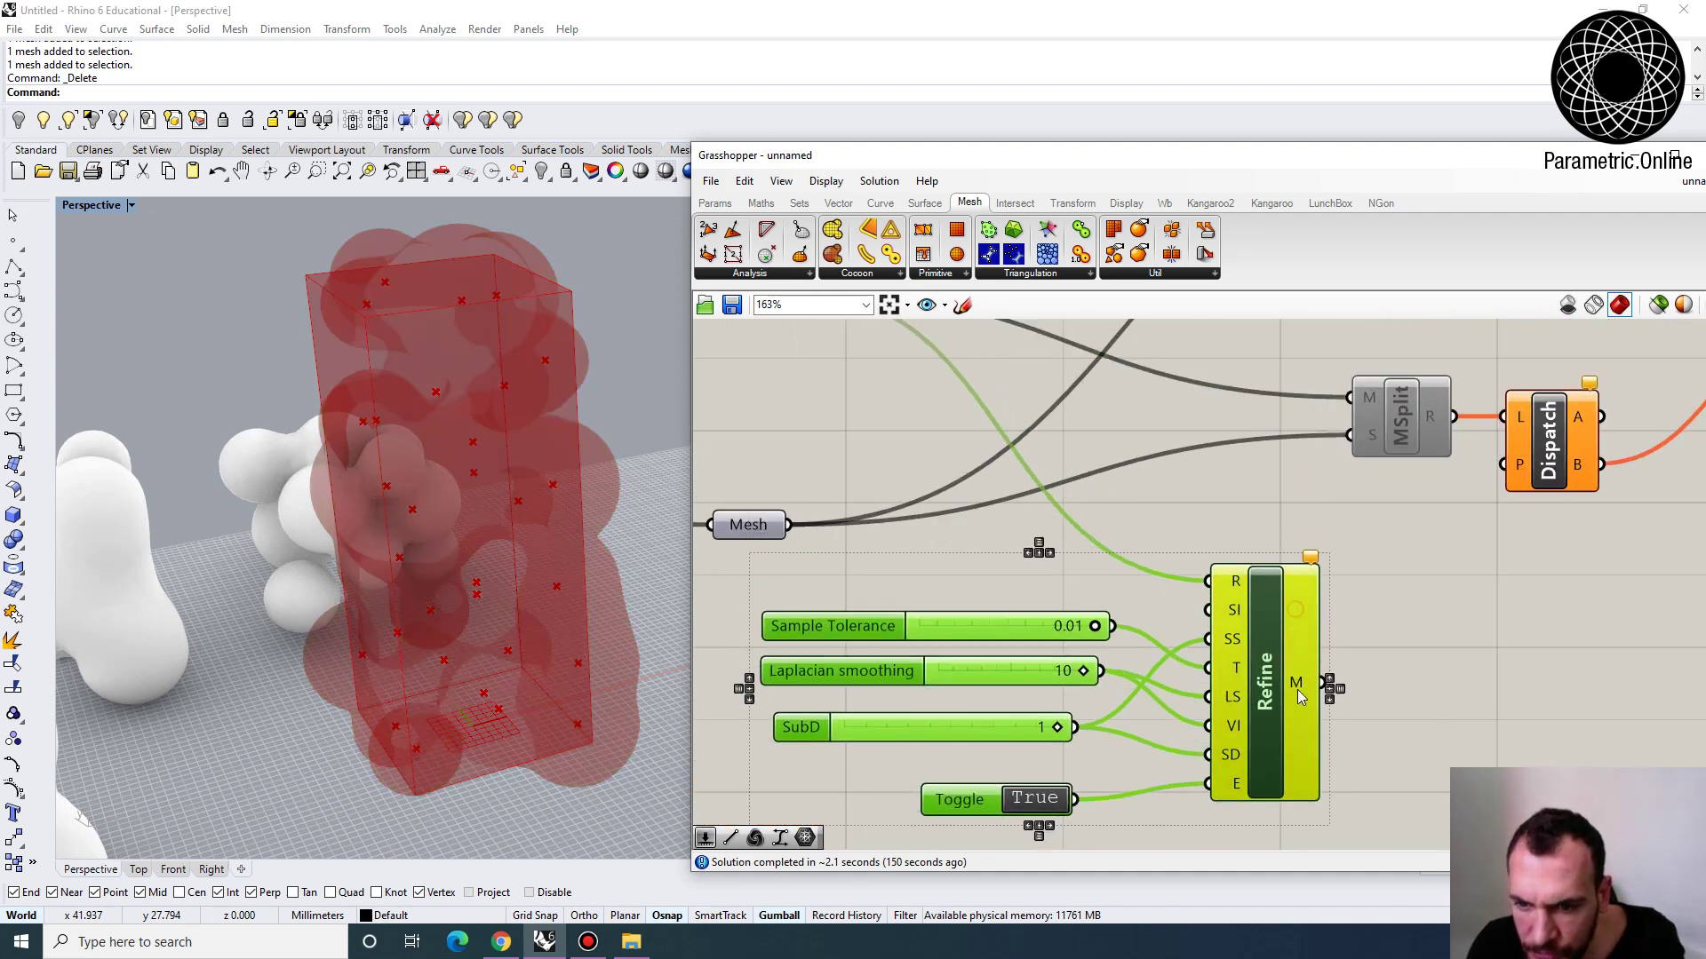
Add a number slider set to 0.5 and connect it to the SI input of Refine
left_click(1077, 573)
scroll(1081, 561, "down", 2)
scroll(1000, 576, "up", 1)
double_click(1000, 576)
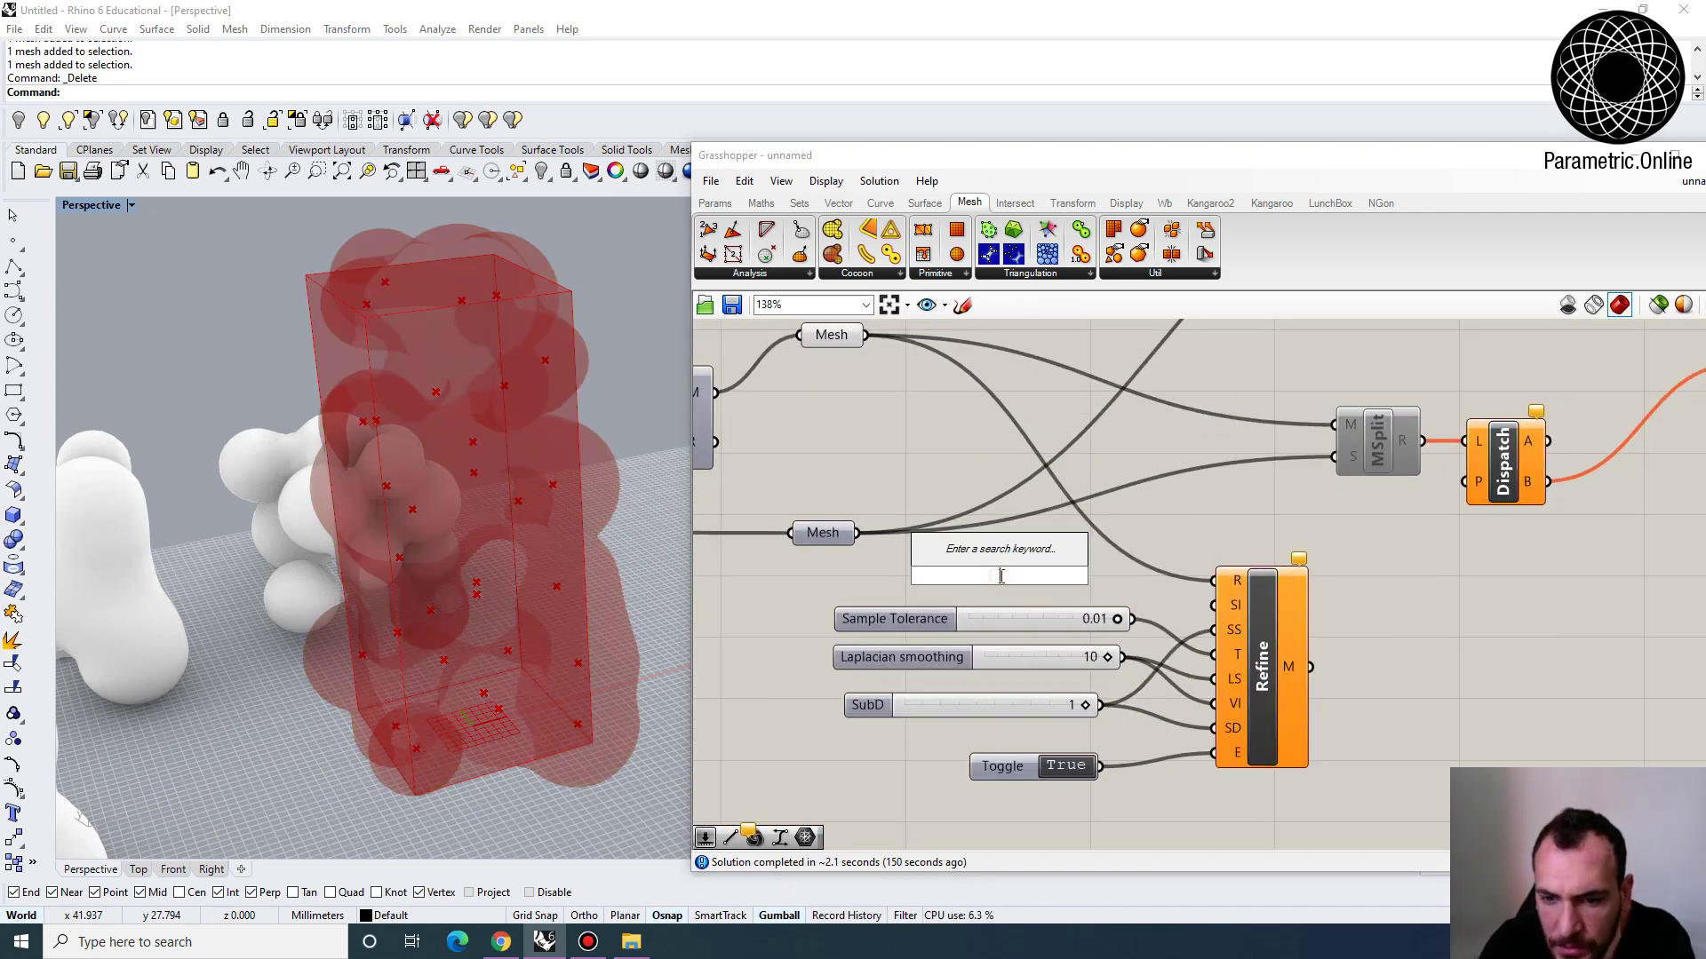
type("0.5")
key("Return")
left_click_drag(1101, 575, 1232, 608)
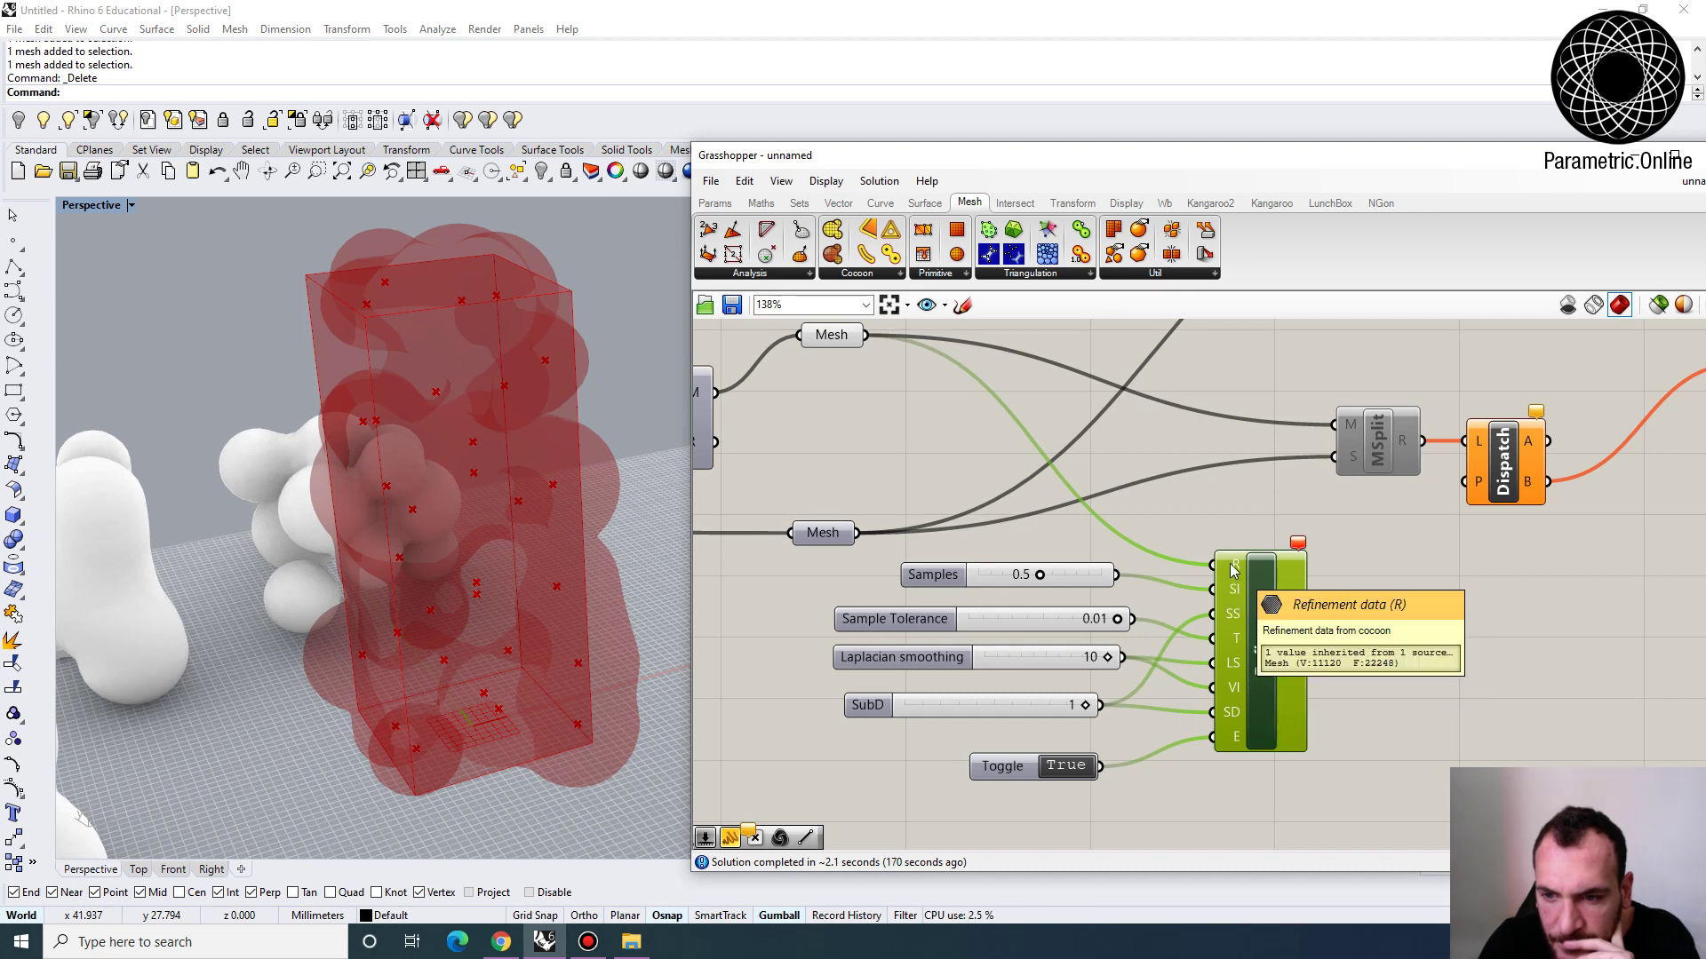
Connect Cocoon's R output to Refine's R input in place of the Mesh parameter
scroll(1253, 582, "down", 2)
scroll(840, 475, "up", 2)
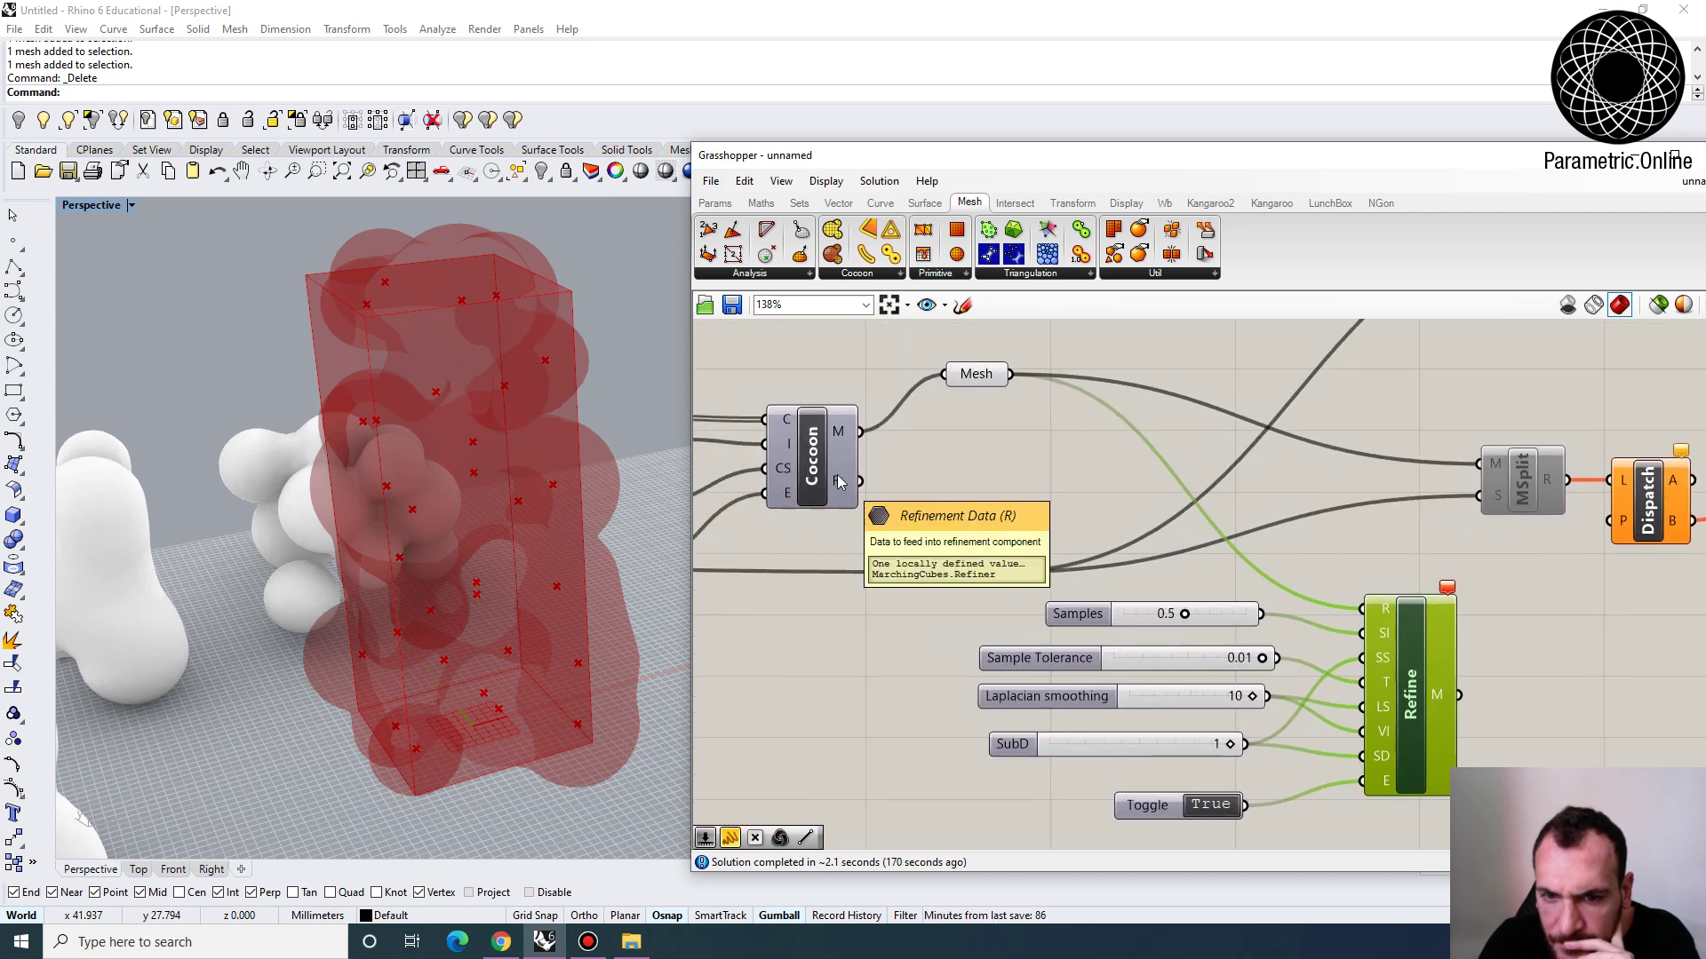
left_click_drag(839, 480, 1373, 597)
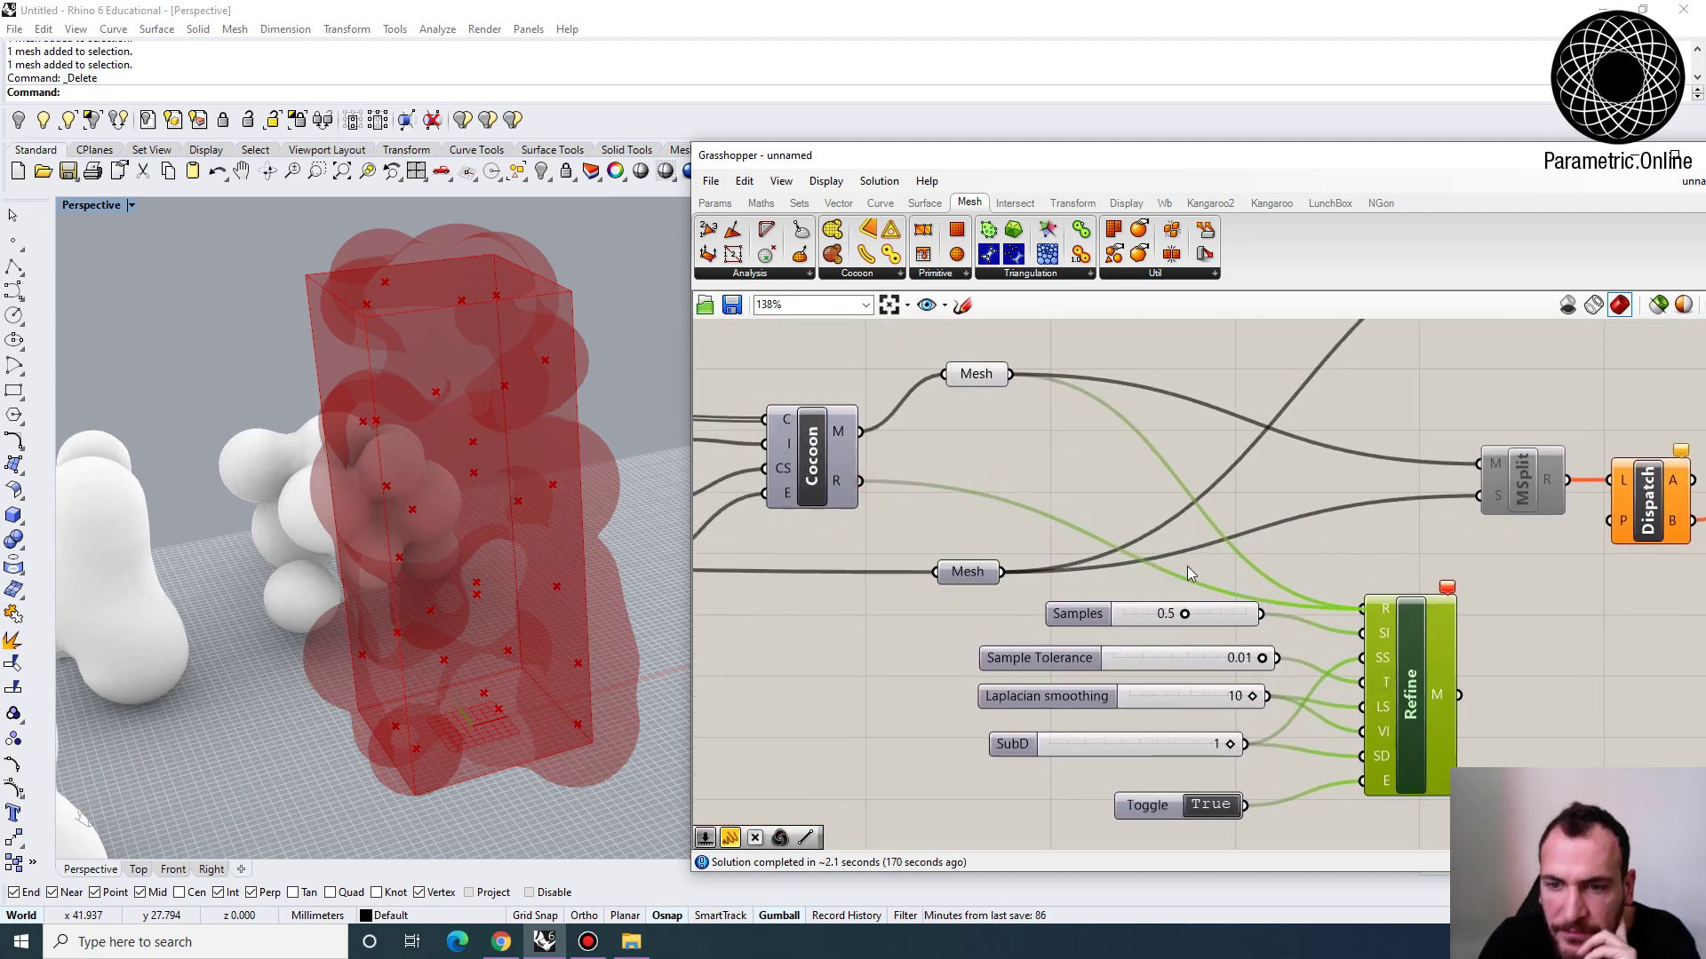
right_click_drag(1383, 681, 1158, 573)
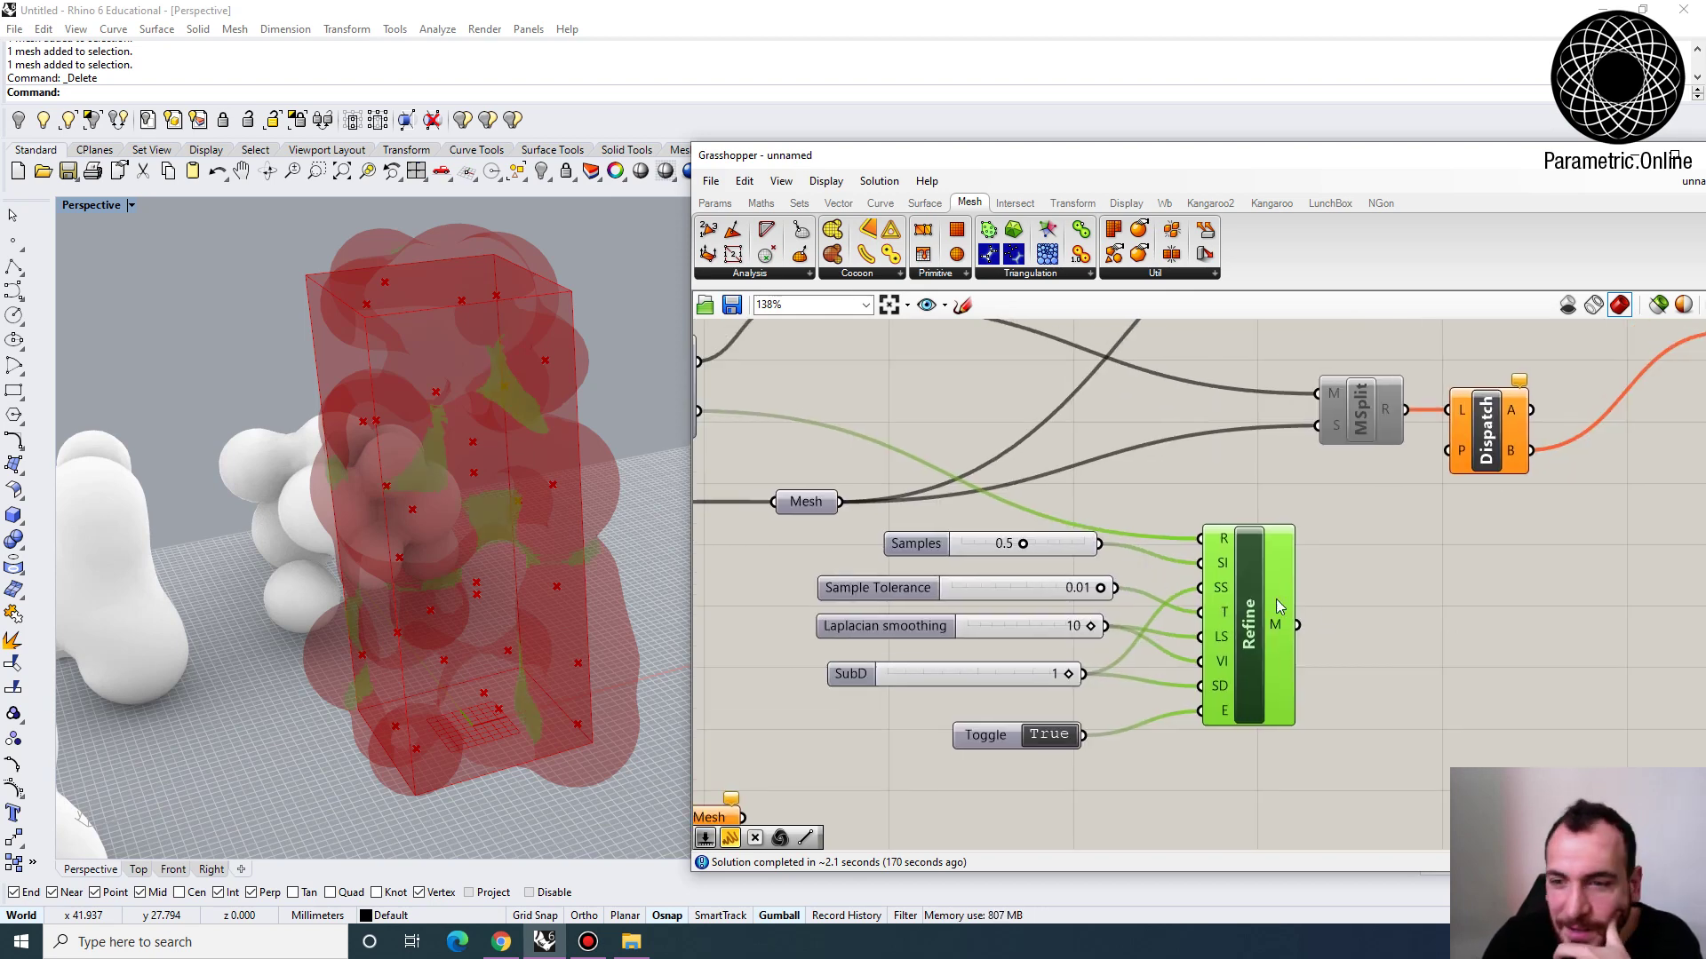
left_click_drag(1240, 582, 1244, 559)
right_click_drag(918, 553, 1065, 558)
right_click_drag(1010, 484, 1037, 509)
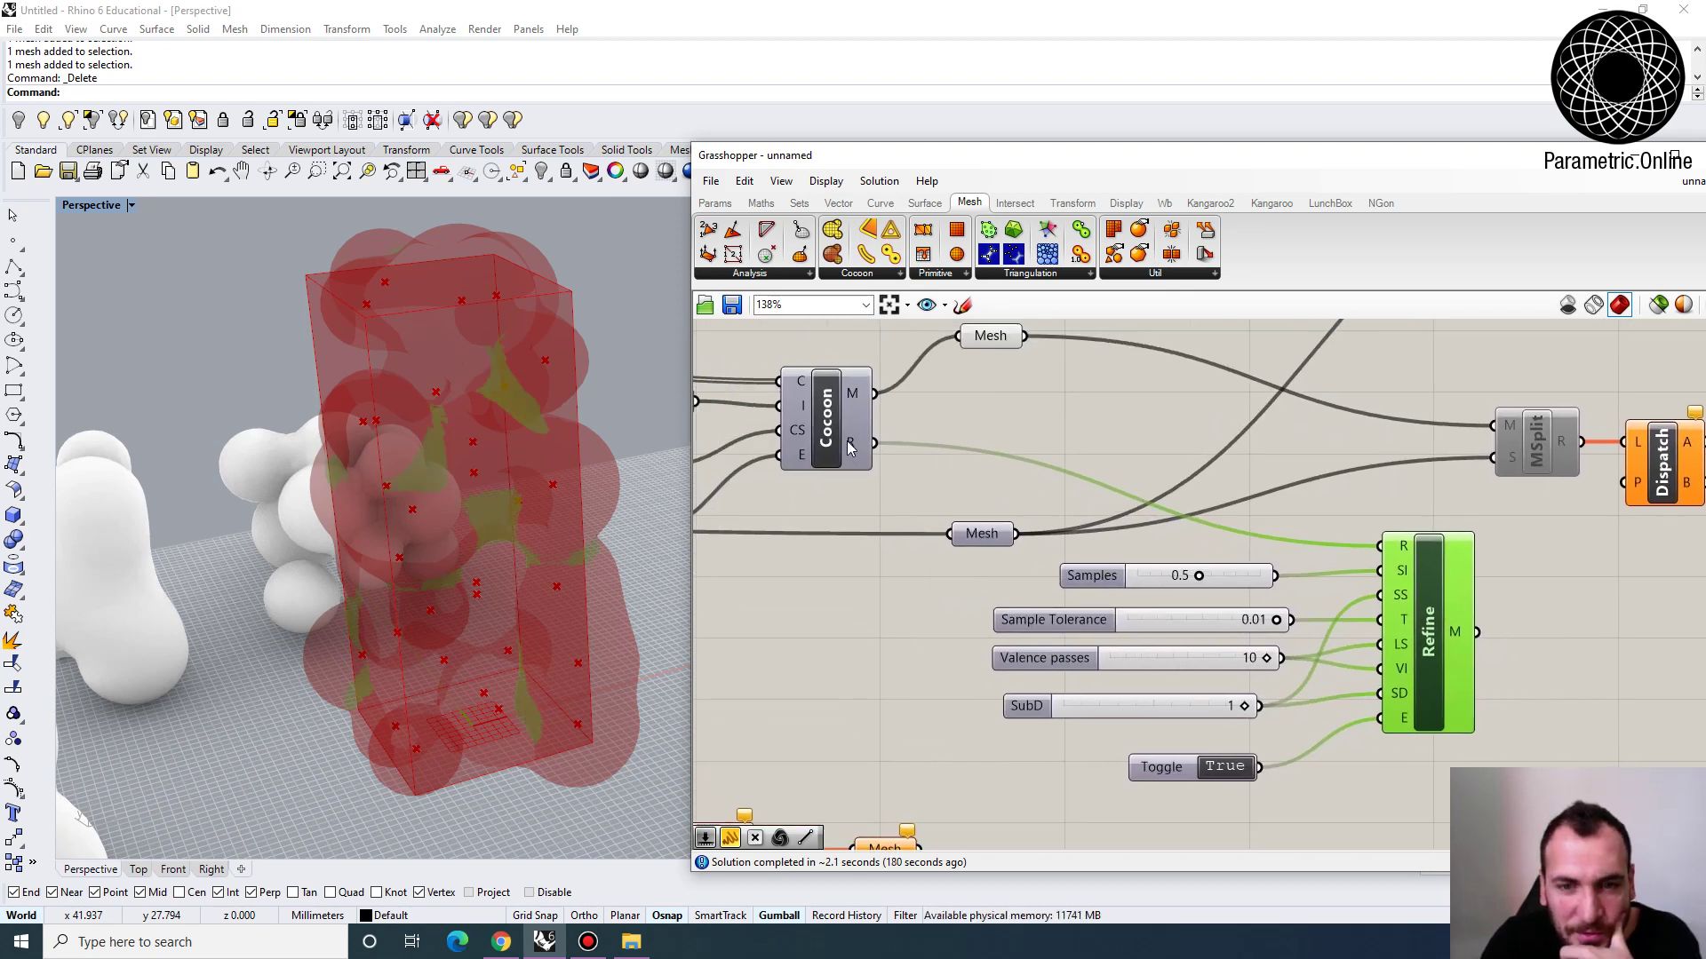
mouse_move(850, 447)
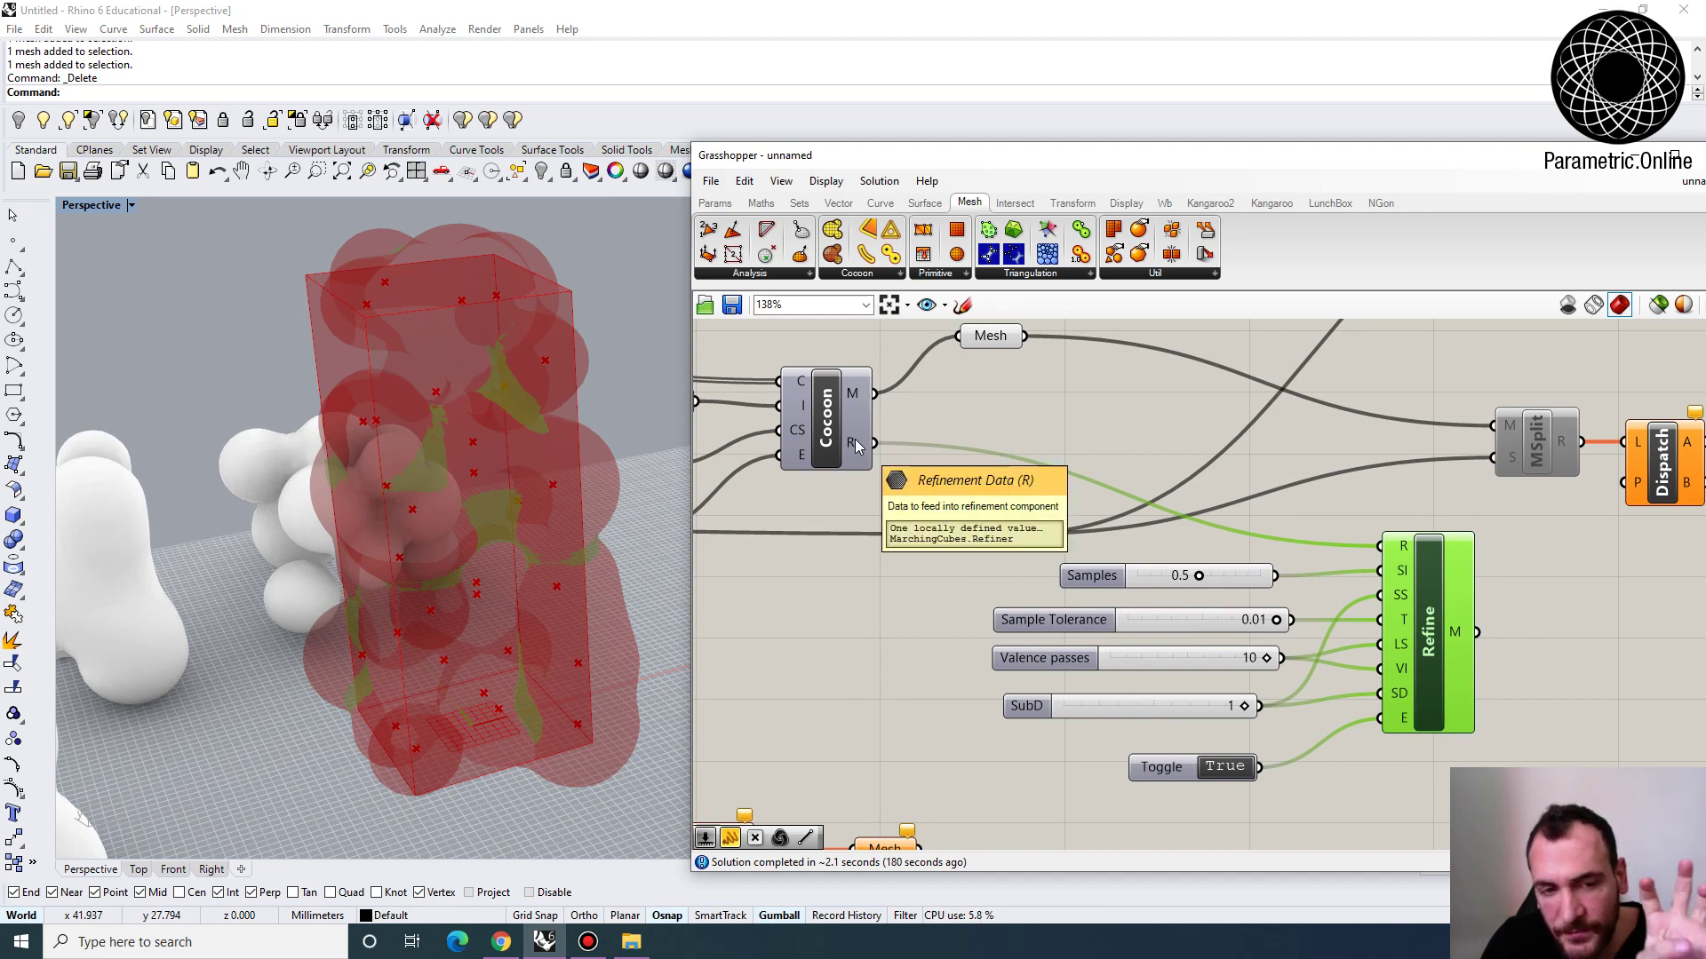
Align the right edges of Refine's four sliders and toggle, and shift Refine slightly closer to them
right_click_drag(1443, 576, 1277, 524)
left_click_drag(1237, 759, 1031, 500)
left_click(981, 500)
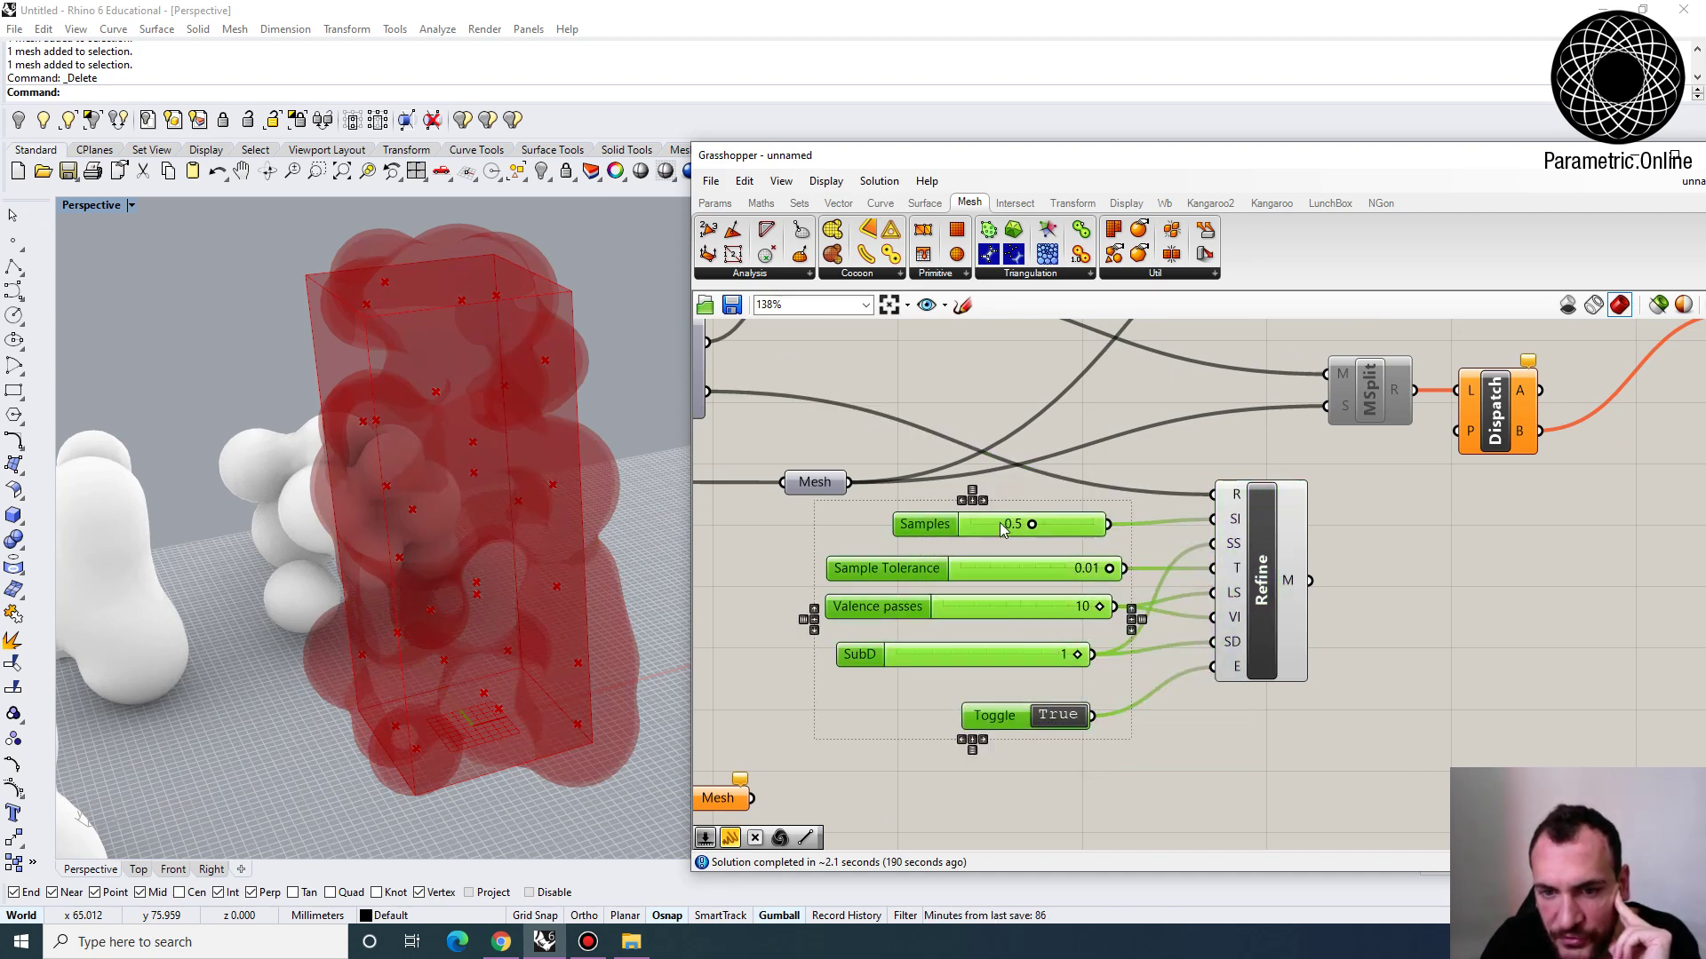
left_click(1097, 505)
left_click_drag(1231, 569, 1214, 557)
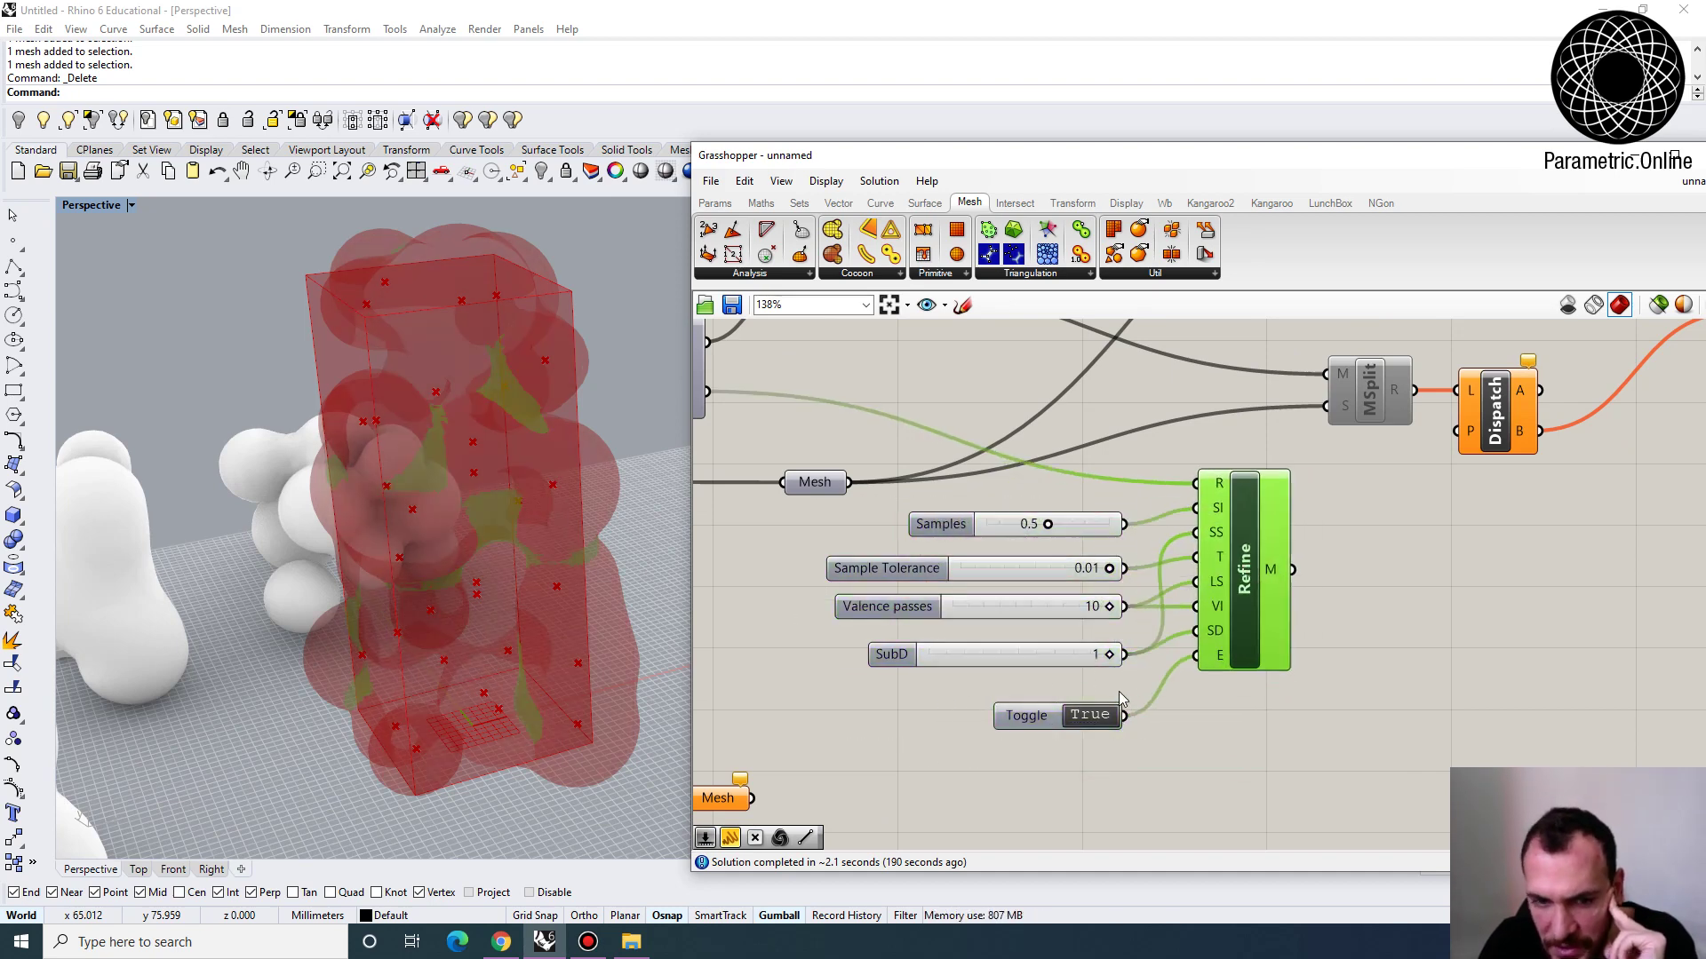
Connect Refine's M output to the M input of the disabled MSplit, replacing the Cocoon mesh
scroll(1120, 506, "down", 1)
right_click_drag(1032, 447, 977, 585)
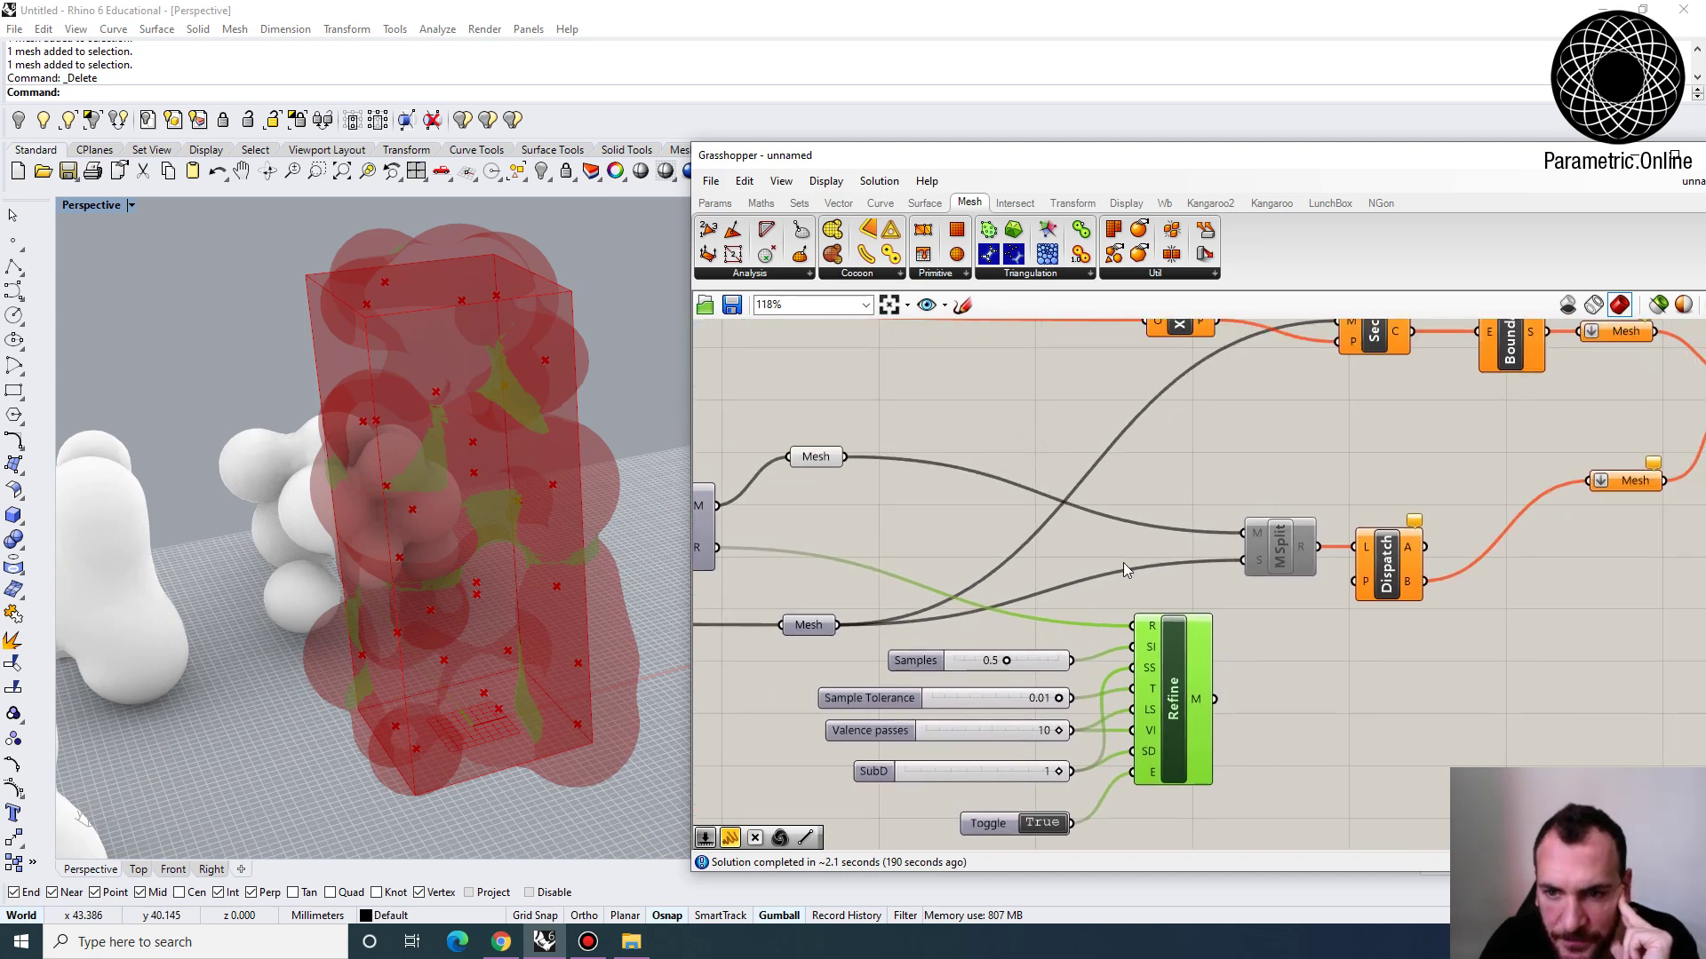
left_click_drag(1244, 556, 1251, 530, "shift")
scroll(1070, 484, "down", 2)
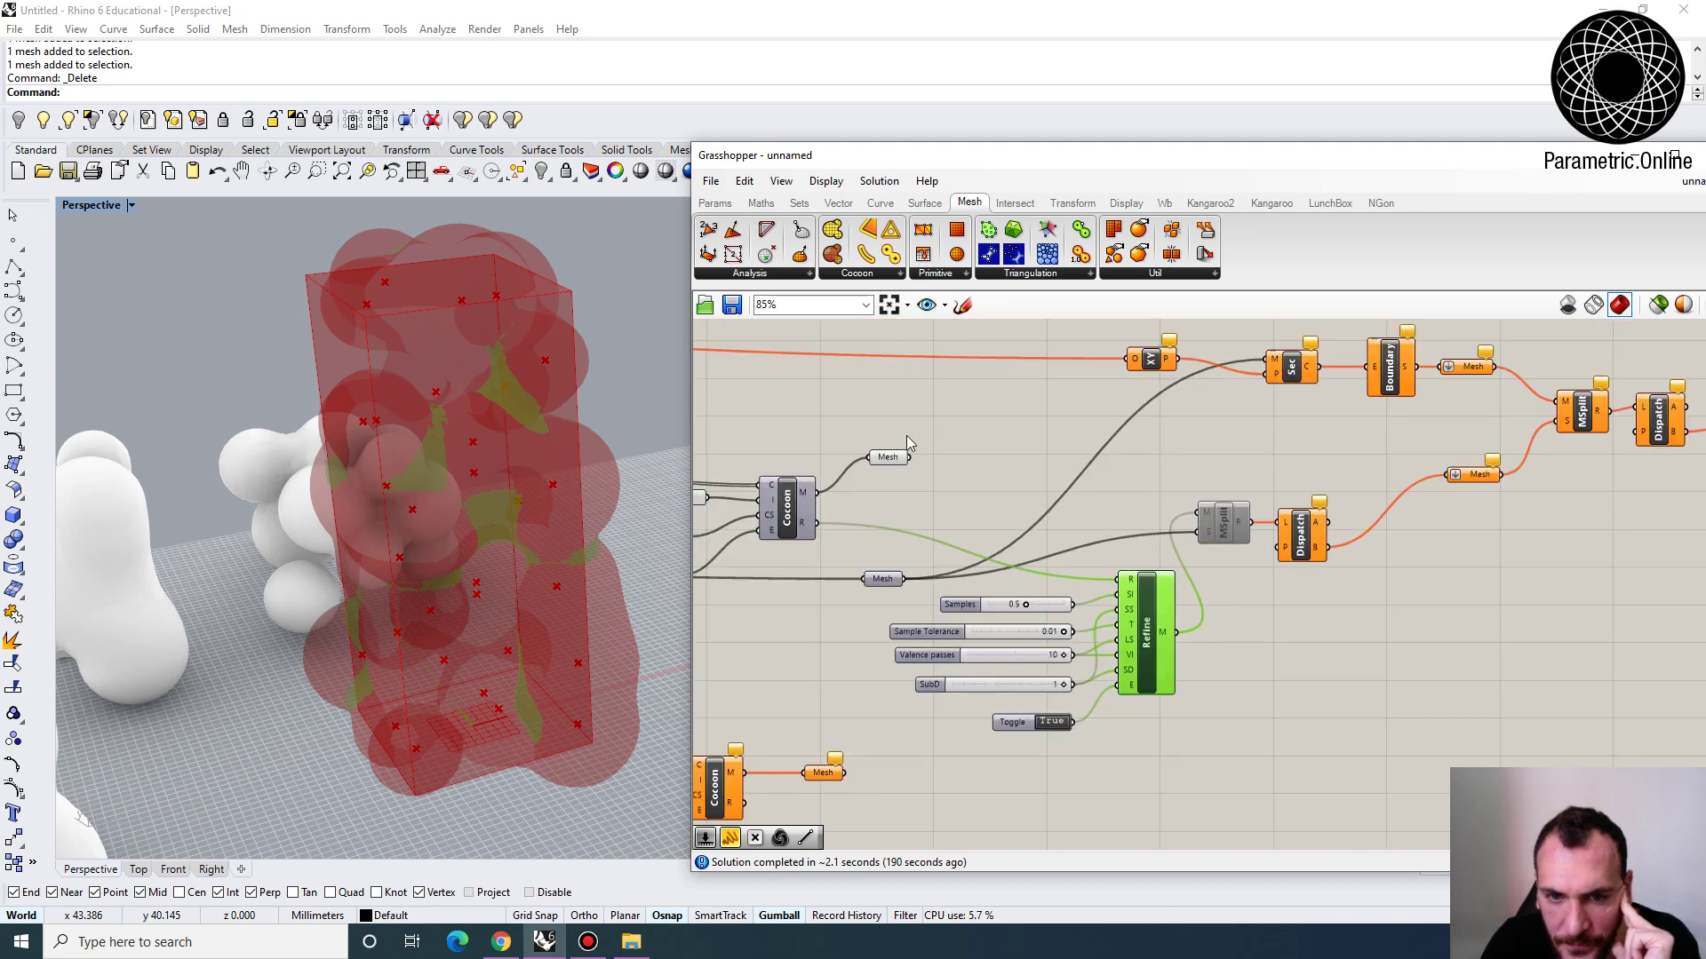
Enable the MSplit component that splits the refined mesh
scroll(1182, 498, "up", 2)
right_click_drag(1258, 529, 993, 500)
left_click(980, 515)
right_click(981, 515)
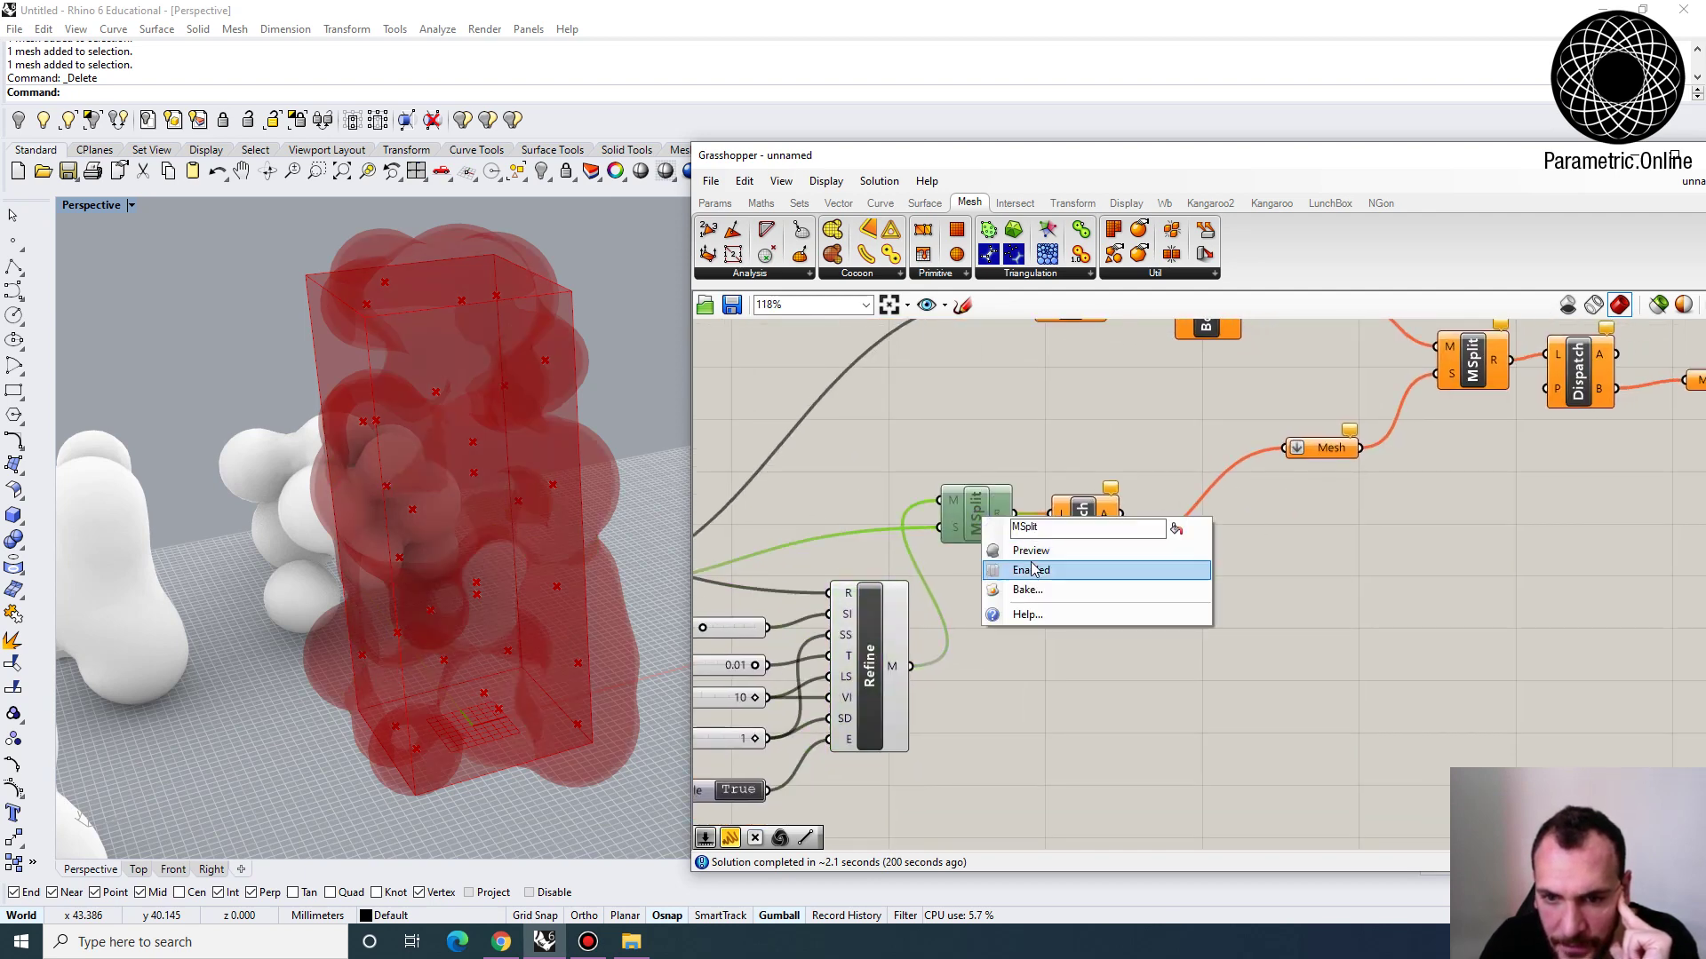
left_click(1035, 572)
Turn off the preview of Refine and the box's Mesh parameter feeding MSplit
right_click_drag(1020, 600, 1111, 597)
scroll(1153, 614, "down", 5)
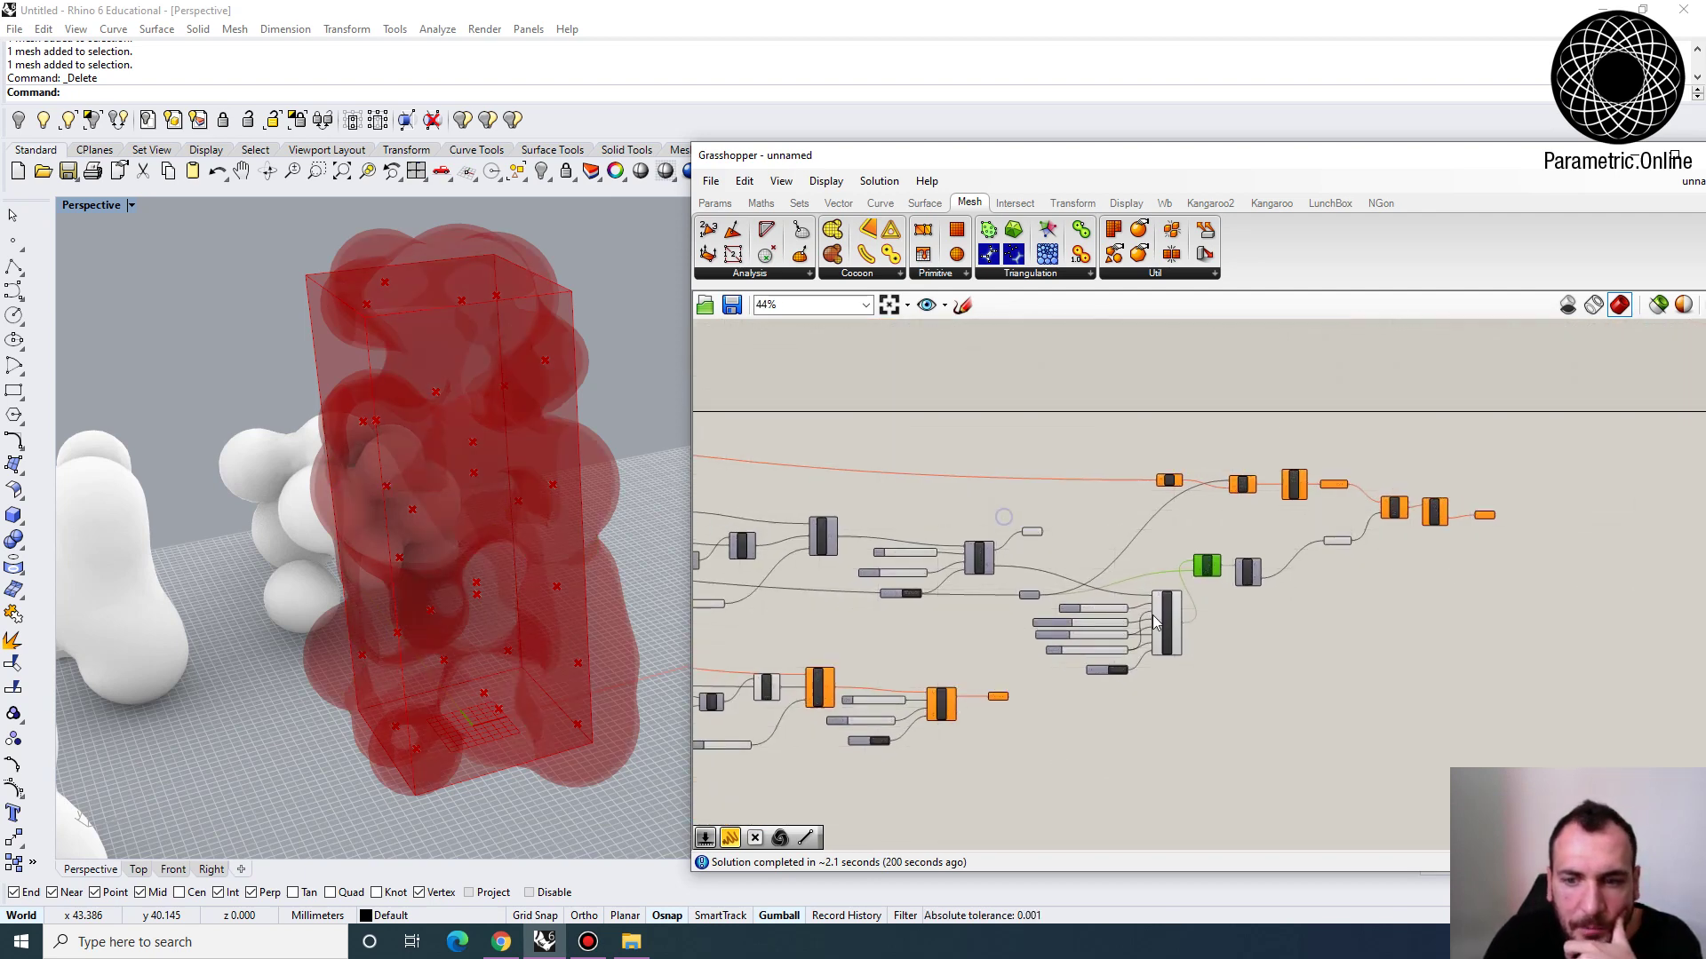
left_click_drag(1180, 702, 1046, 542)
left_click(879, 181)
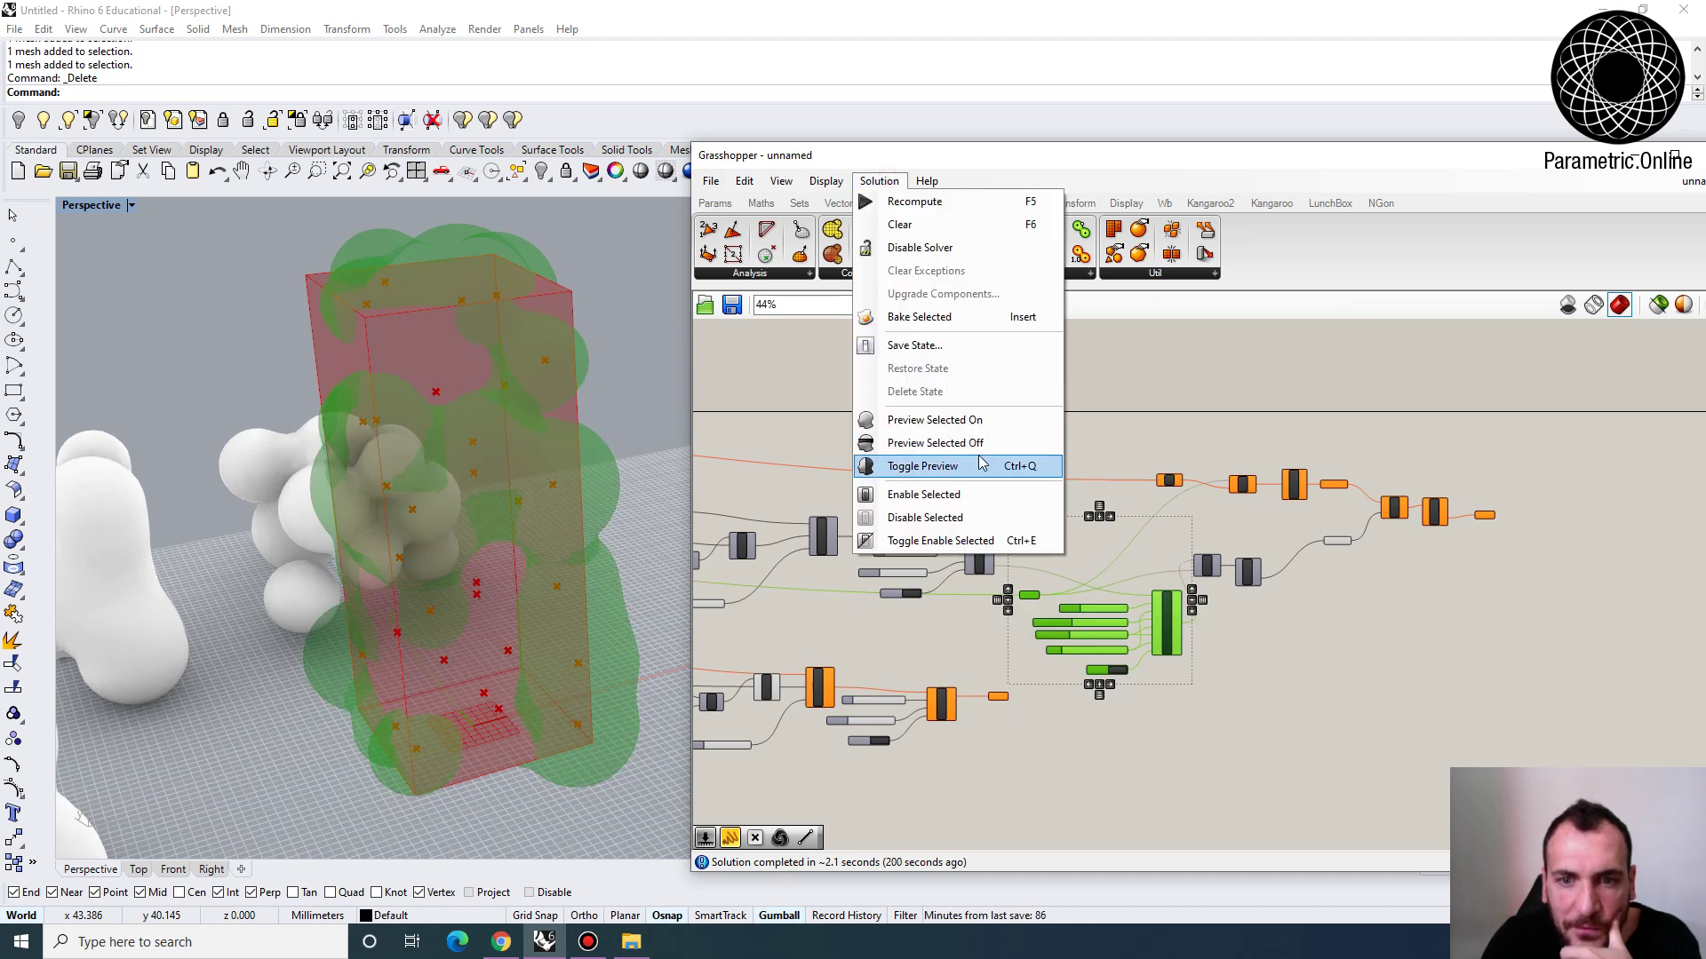
left_click(1035, 461)
left_click(1048, 418)
Shift the flattened Mesh parameter after Dispatch slightly lower and select MSplit to check its result
scroll(1072, 492, "up", 5)
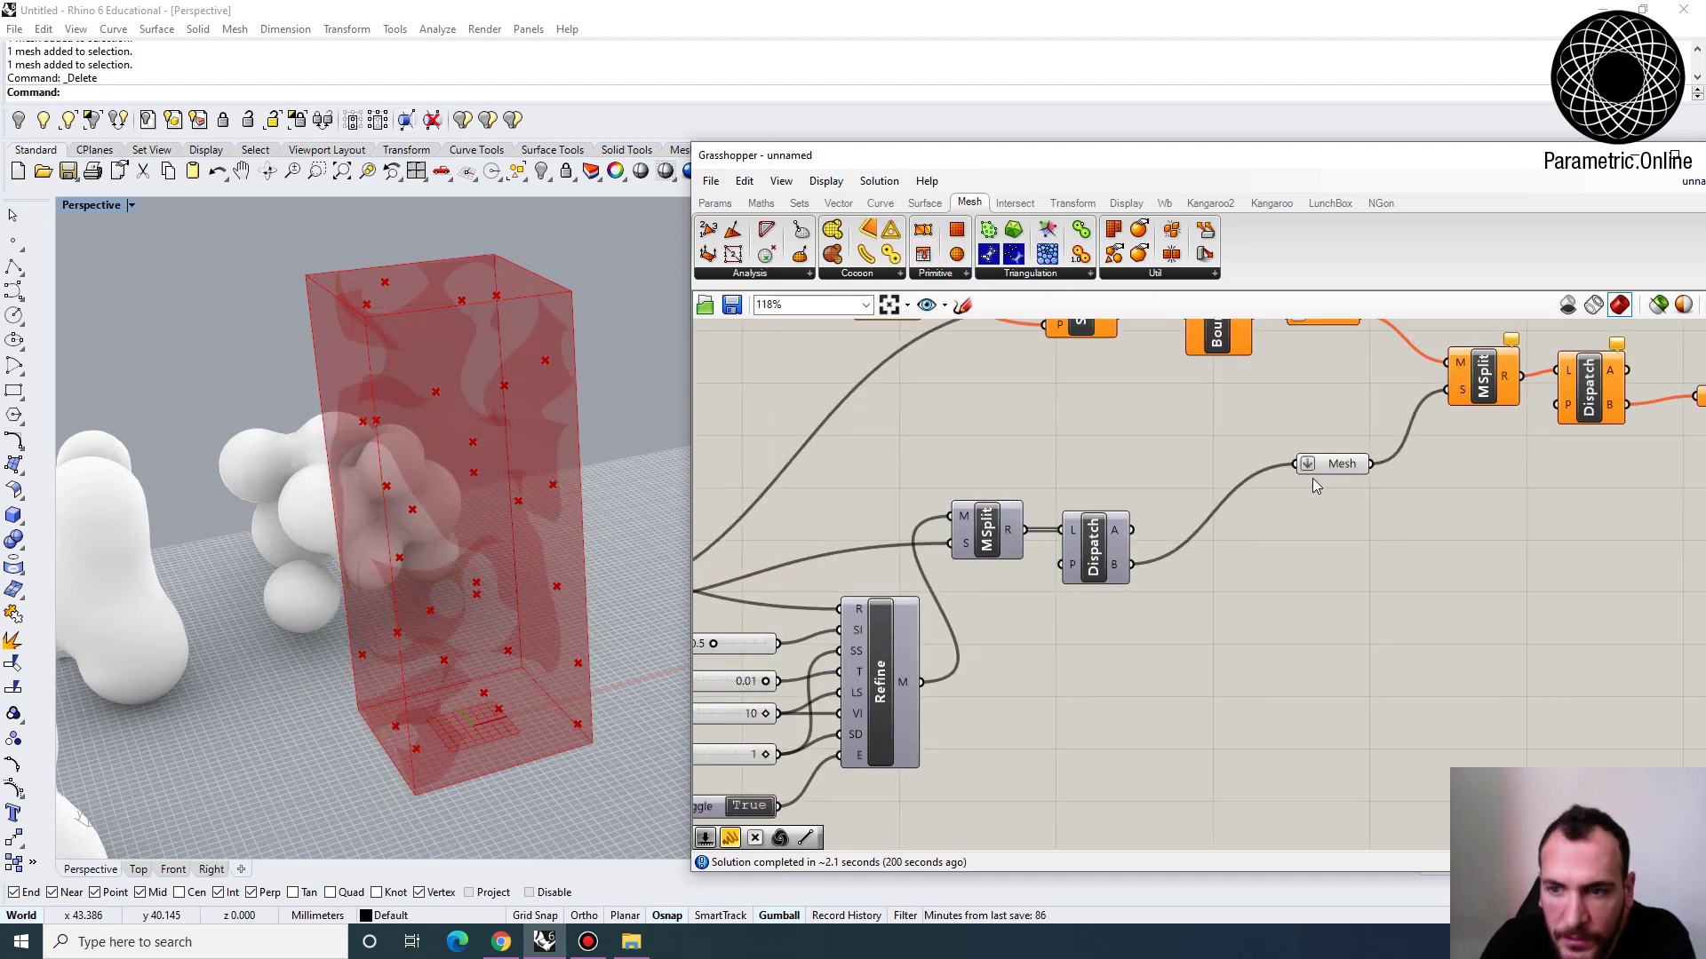
left_click(1341, 465)
left_click_drag(1341, 463, 1328, 497)
right_click_drag(1004, 533, 1189, 519)
left_click(1173, 517)
right_click_drag(391, 577, 462, 485)
right_click_drag(1023, 552, 1055, 542)
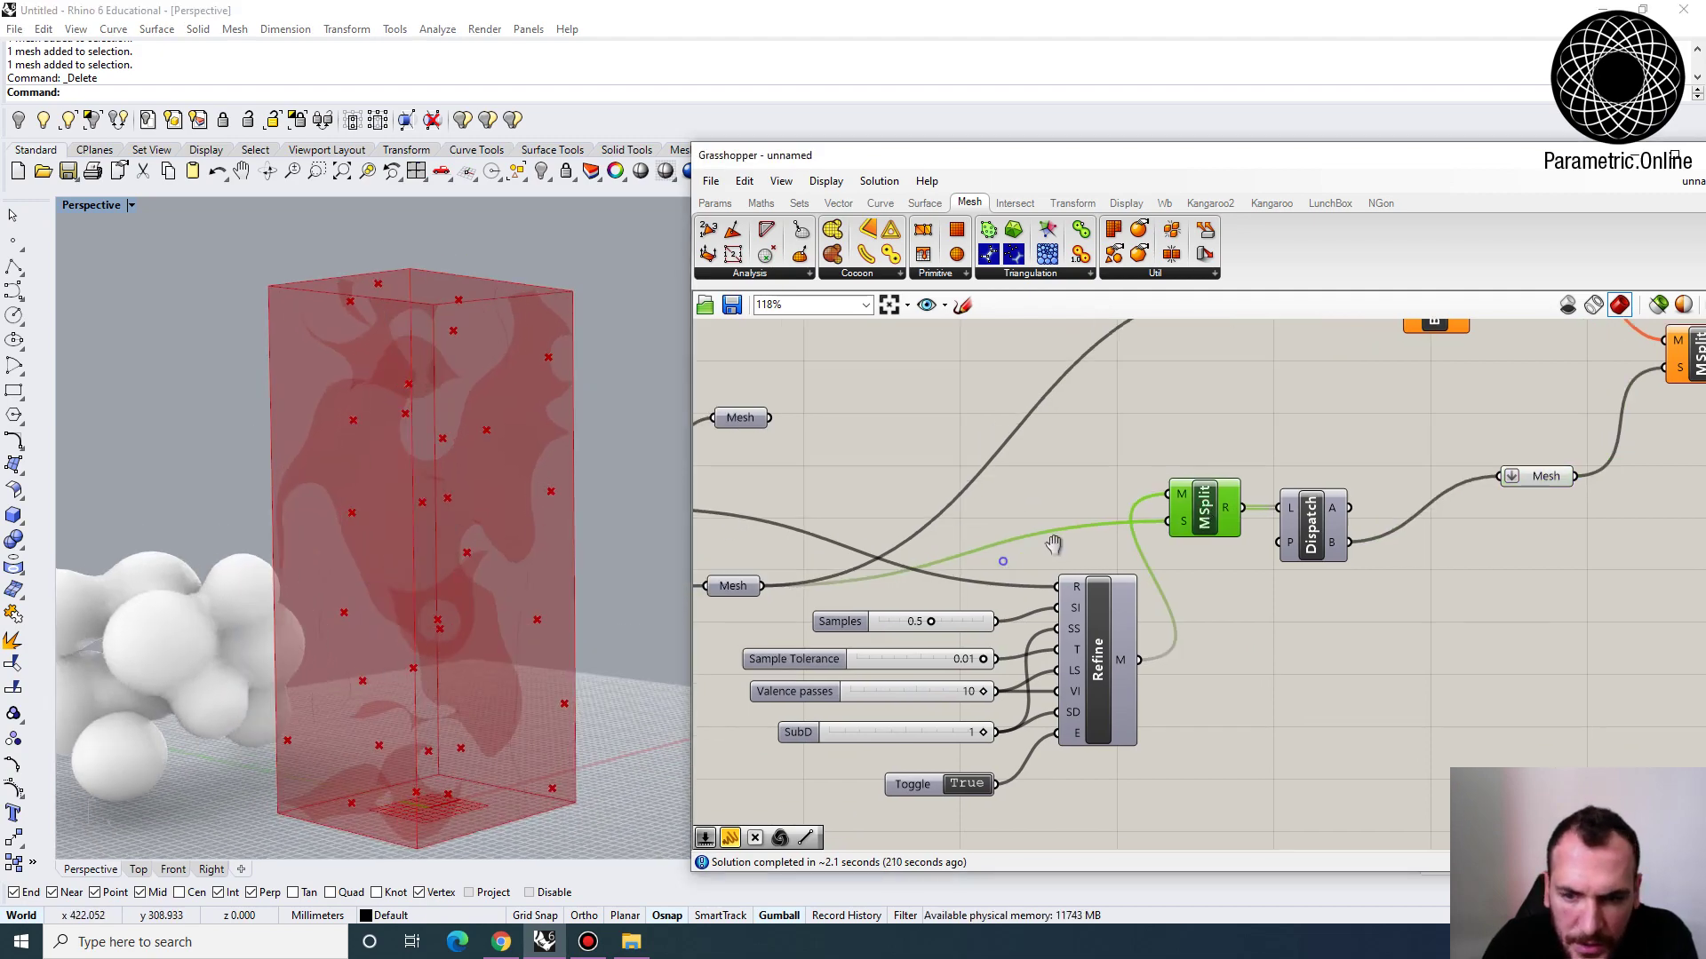
Turn off the preview of the Box component and inspect the split mesh up close
scroll(1055, 542, "down", 3)
right_click_drag(943, 530, 1155, 542)
right_click_drag(820, 523, 1401, 525)
right_click_drag(914, 510, 1020, 484)
scroll(1020, 484, "down", 3)
right_click_drag(808, 465, 1266, 493)
scroll(1009, 509, "up", 5)
right_click(959, 537)
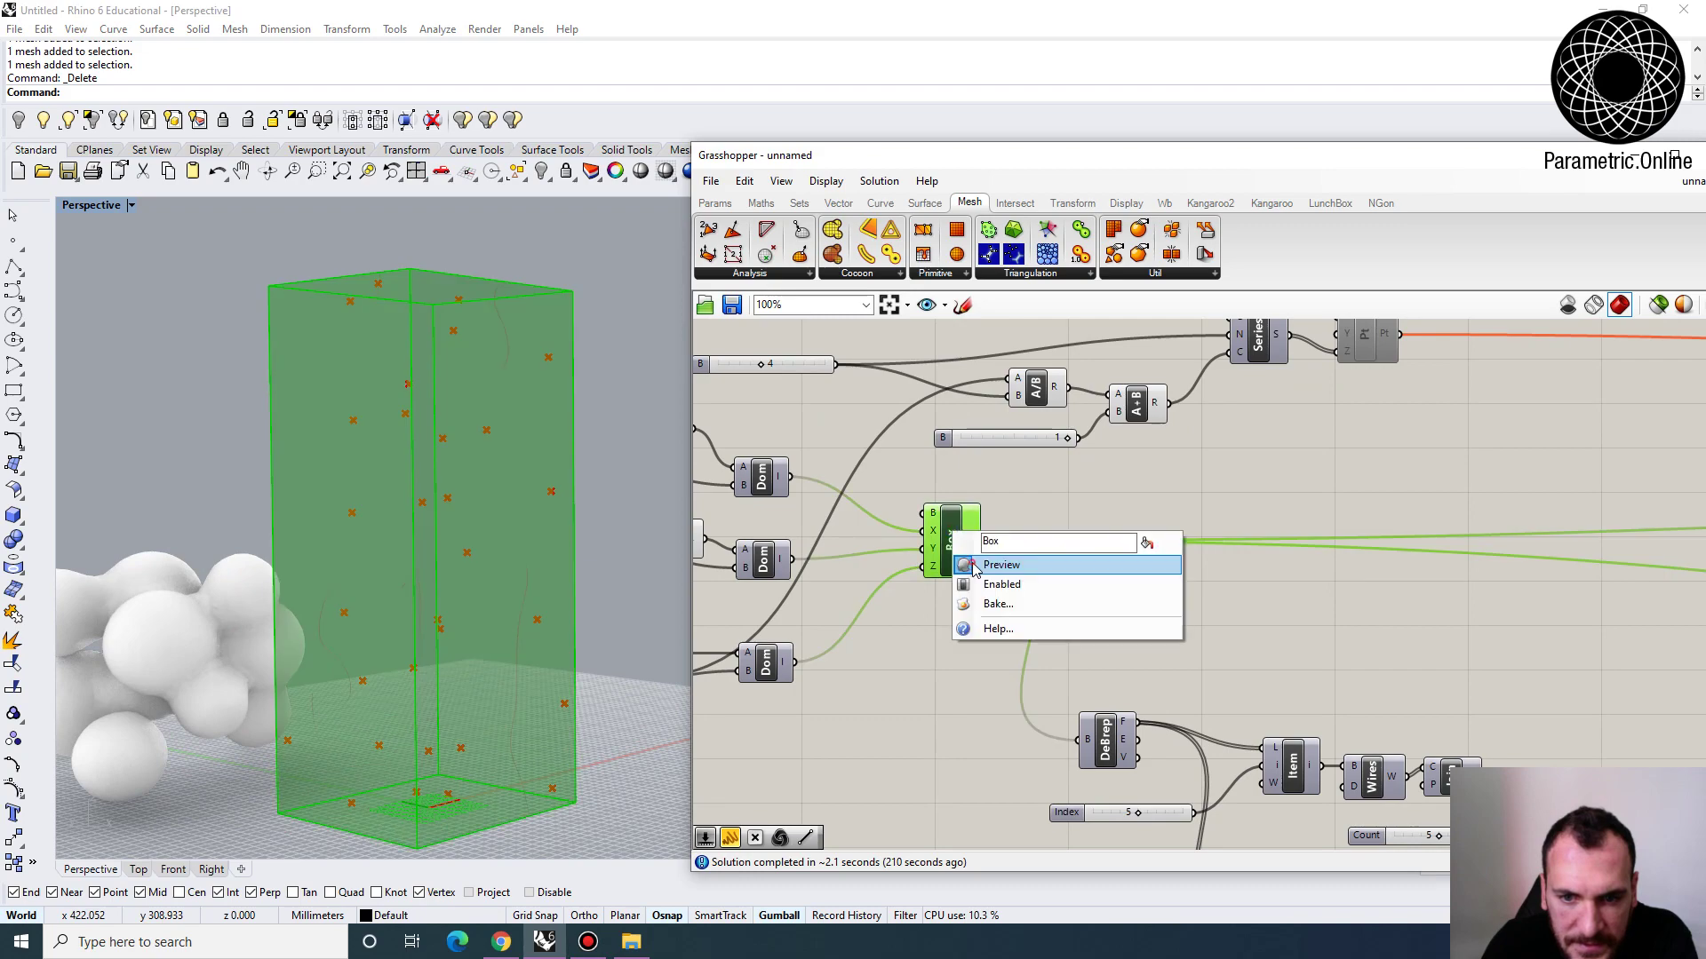
left_click(1035, 560)
right_click_drag(409, 569, 444, 533)
right_click_drag(1036, 546, 789, 521)
scroll(789, 521, "down", 4)
scroll(297, 622, "up", 8)
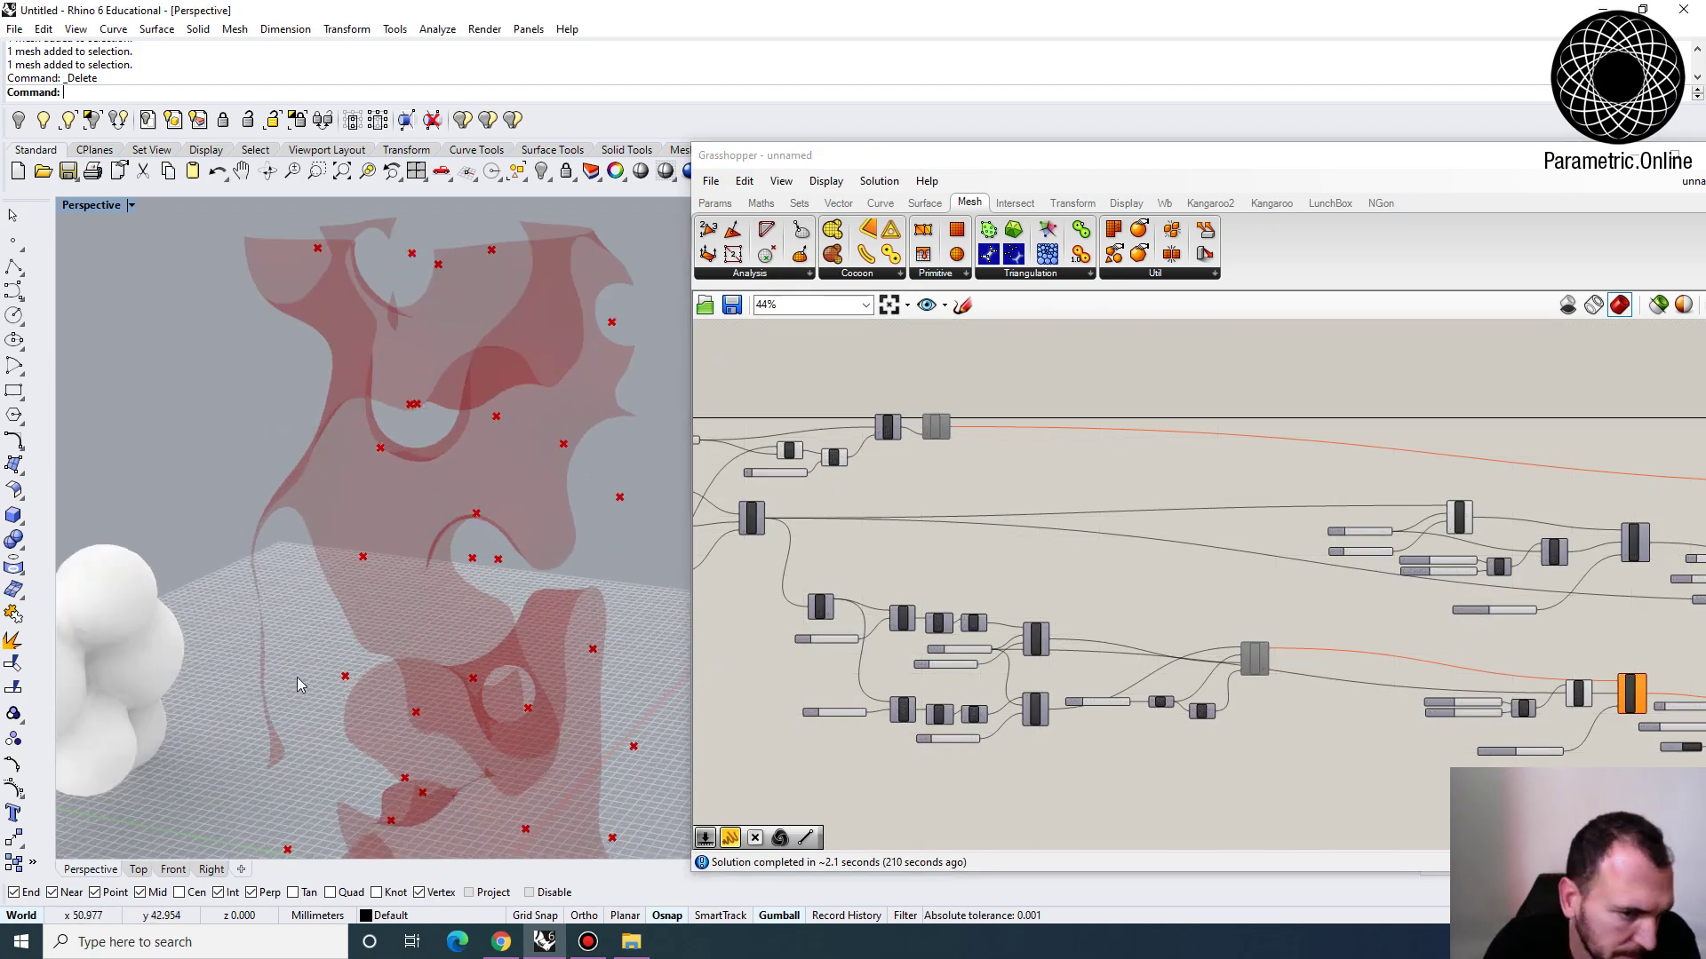
right_click_drag(294, 587, 294, 622)
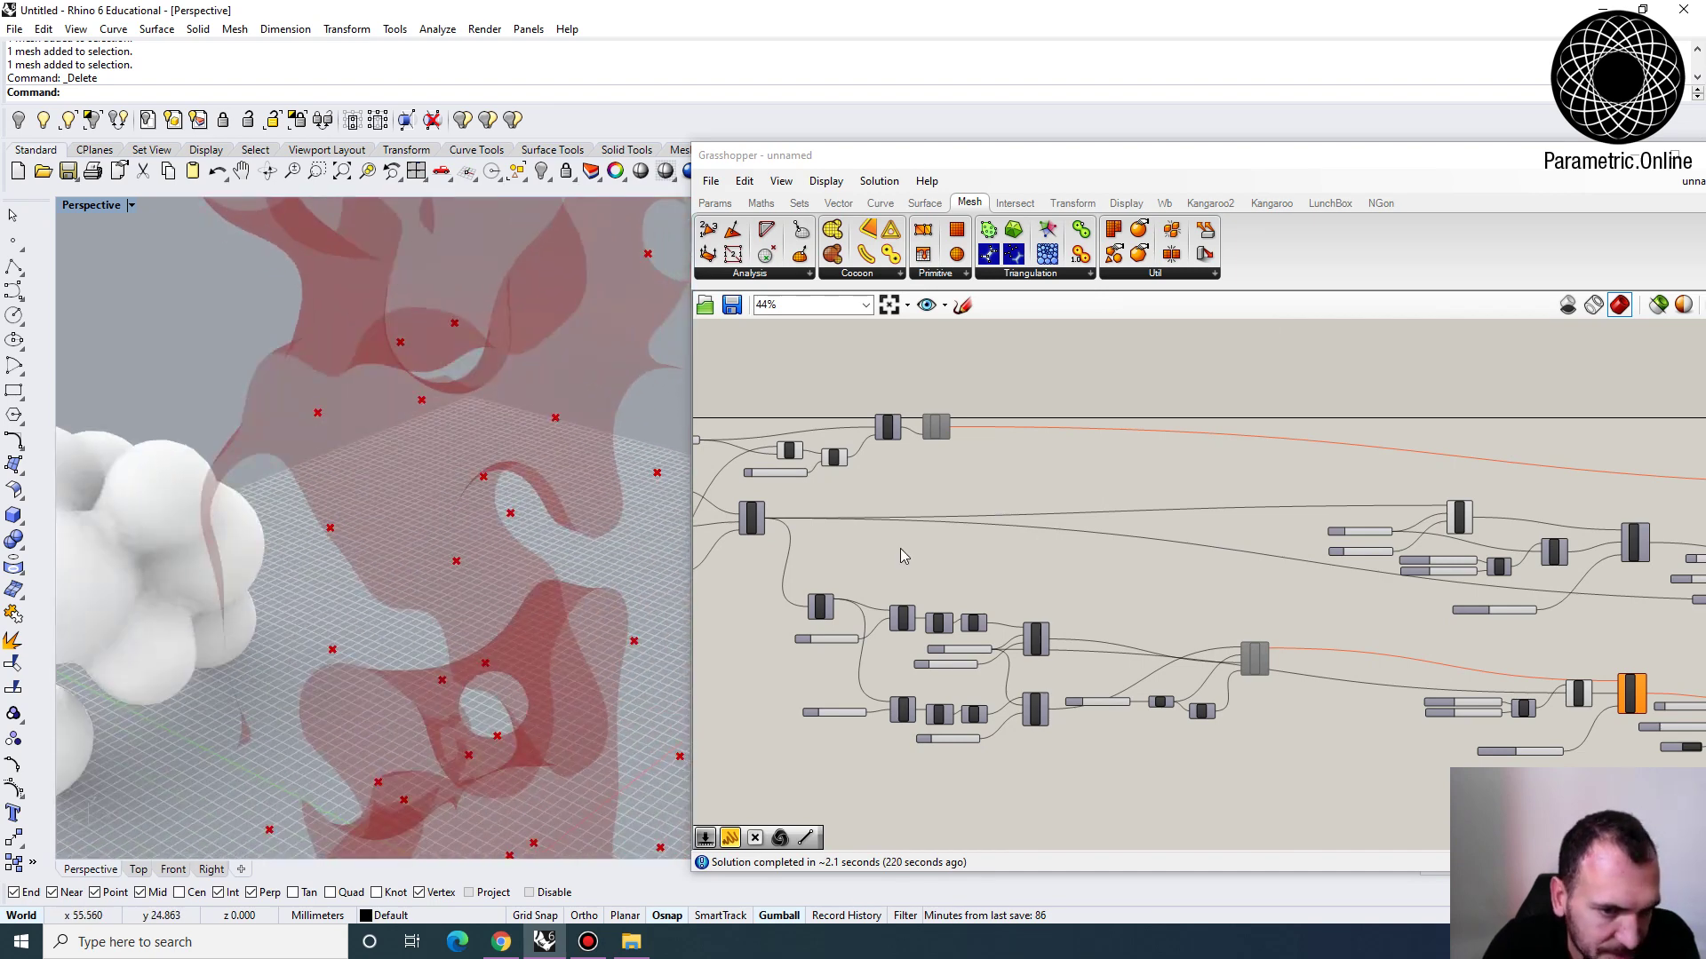
Set the seed slider of Pop3D to 10 and inspect the new mesh variation
right_click_drag(1426, 513, 1043, 469)
scroll(1043, 469, "up", 3)
scroll(1043, 477, "up", 3)
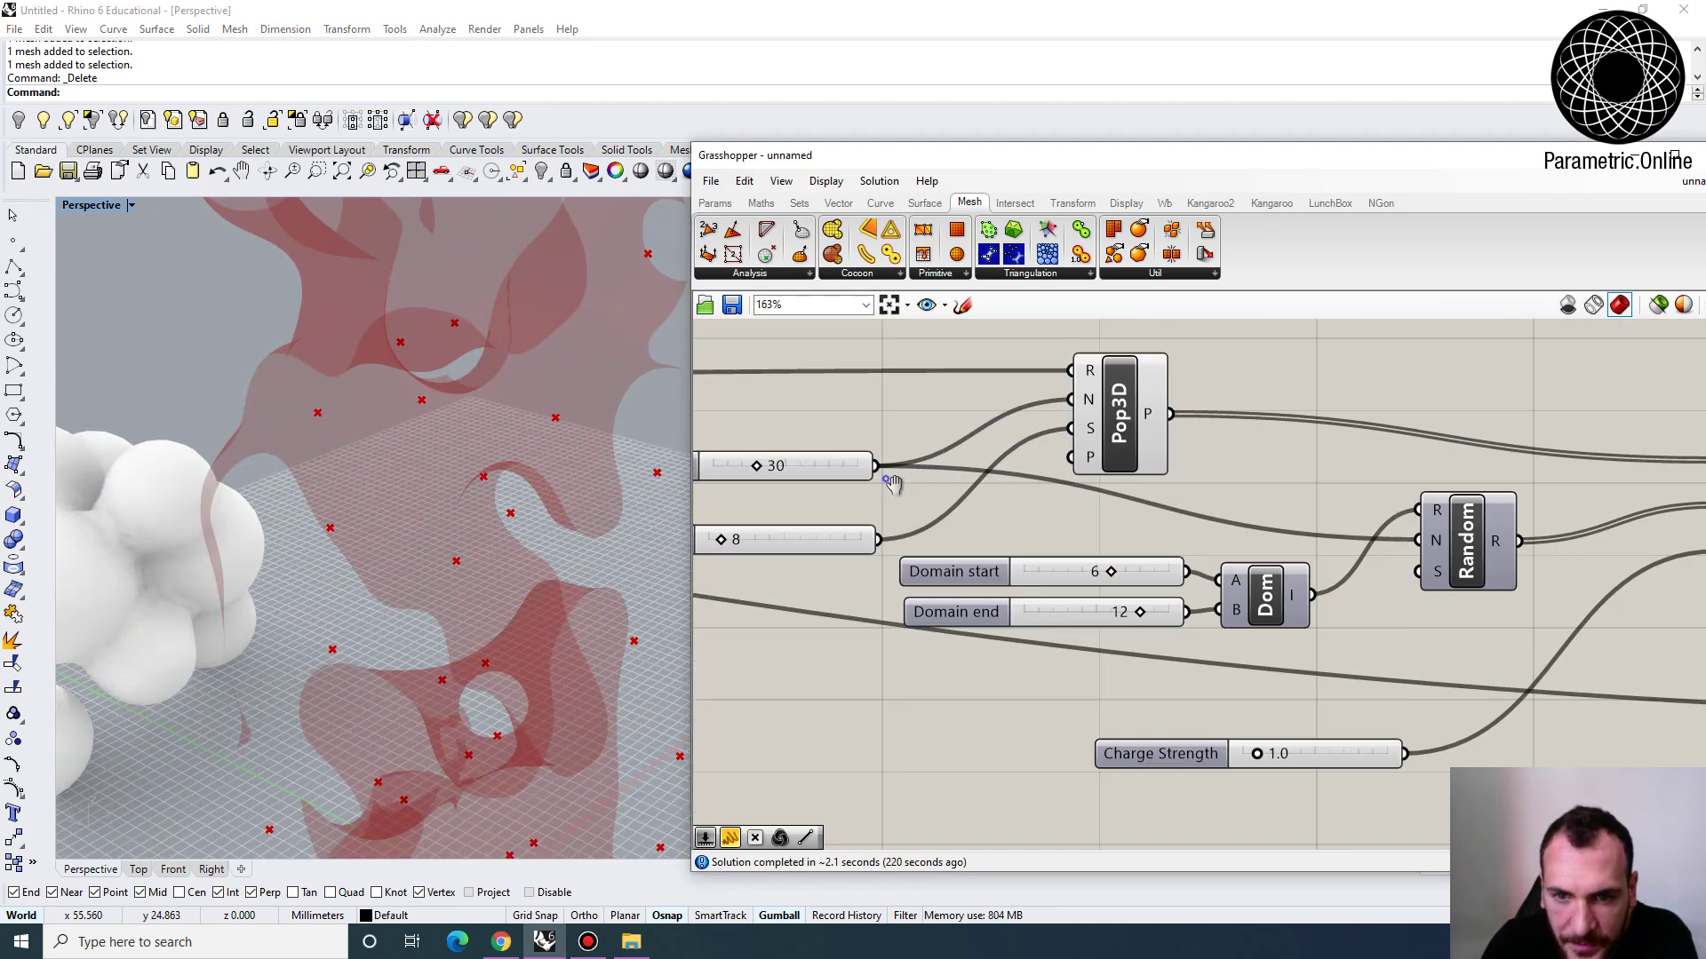
double_click(776, 554)
type("10")
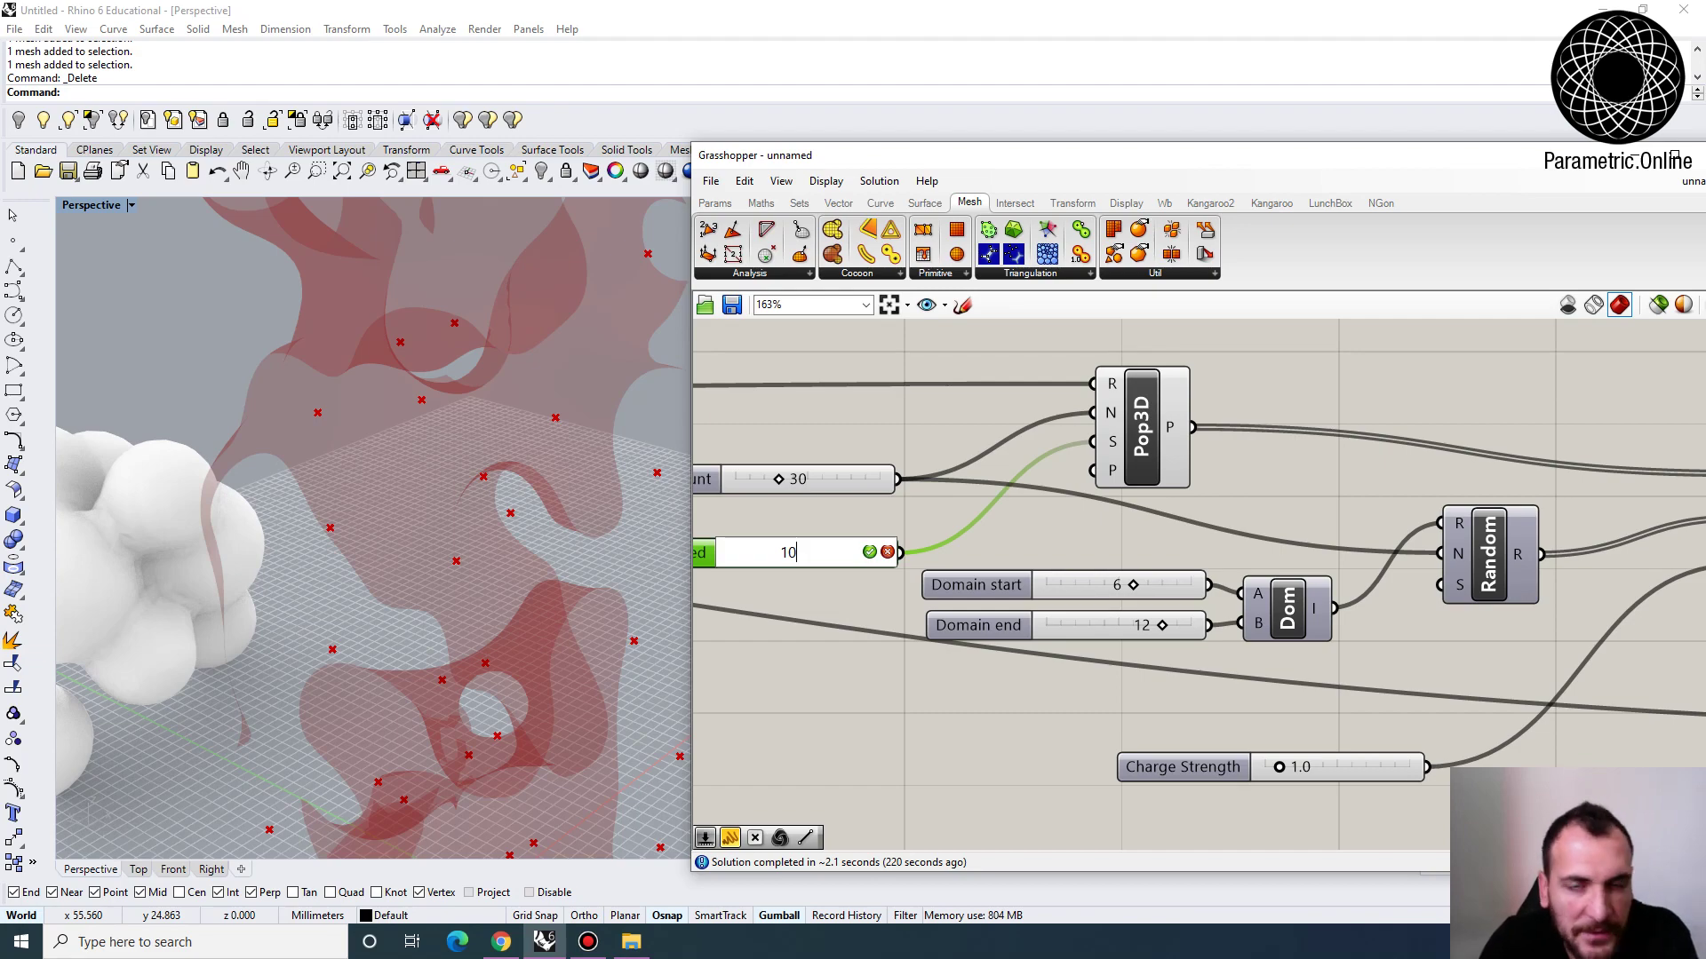
key("Return")
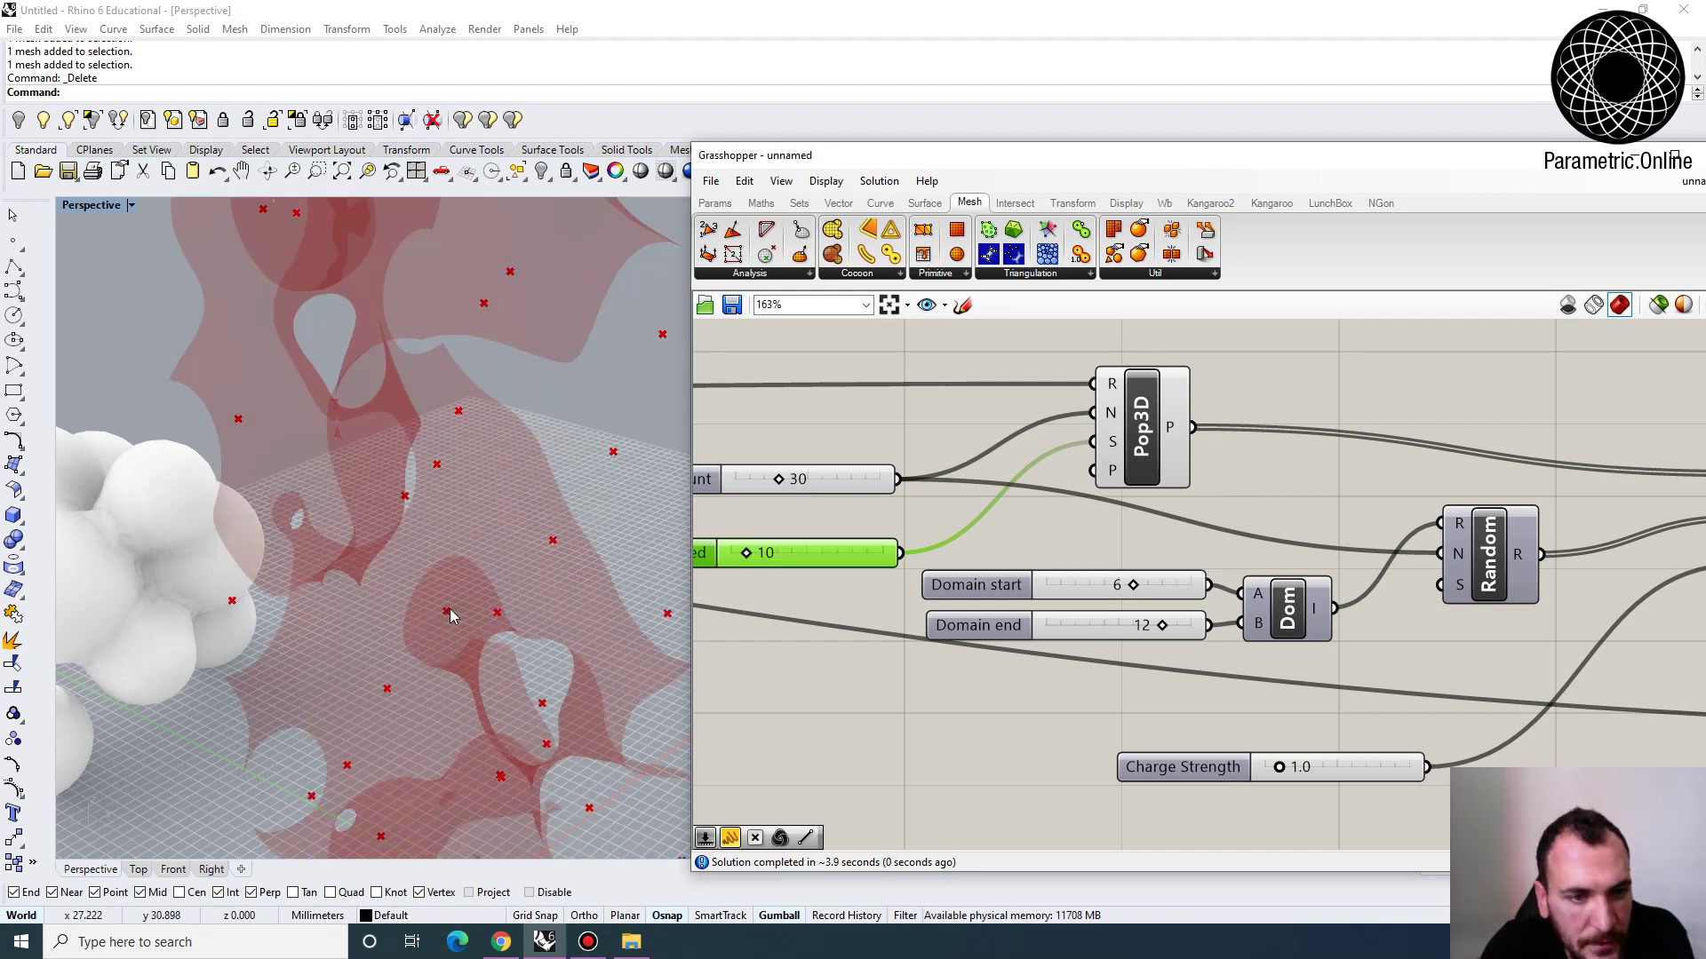
right_click_drag(309, 632, 458, 544)
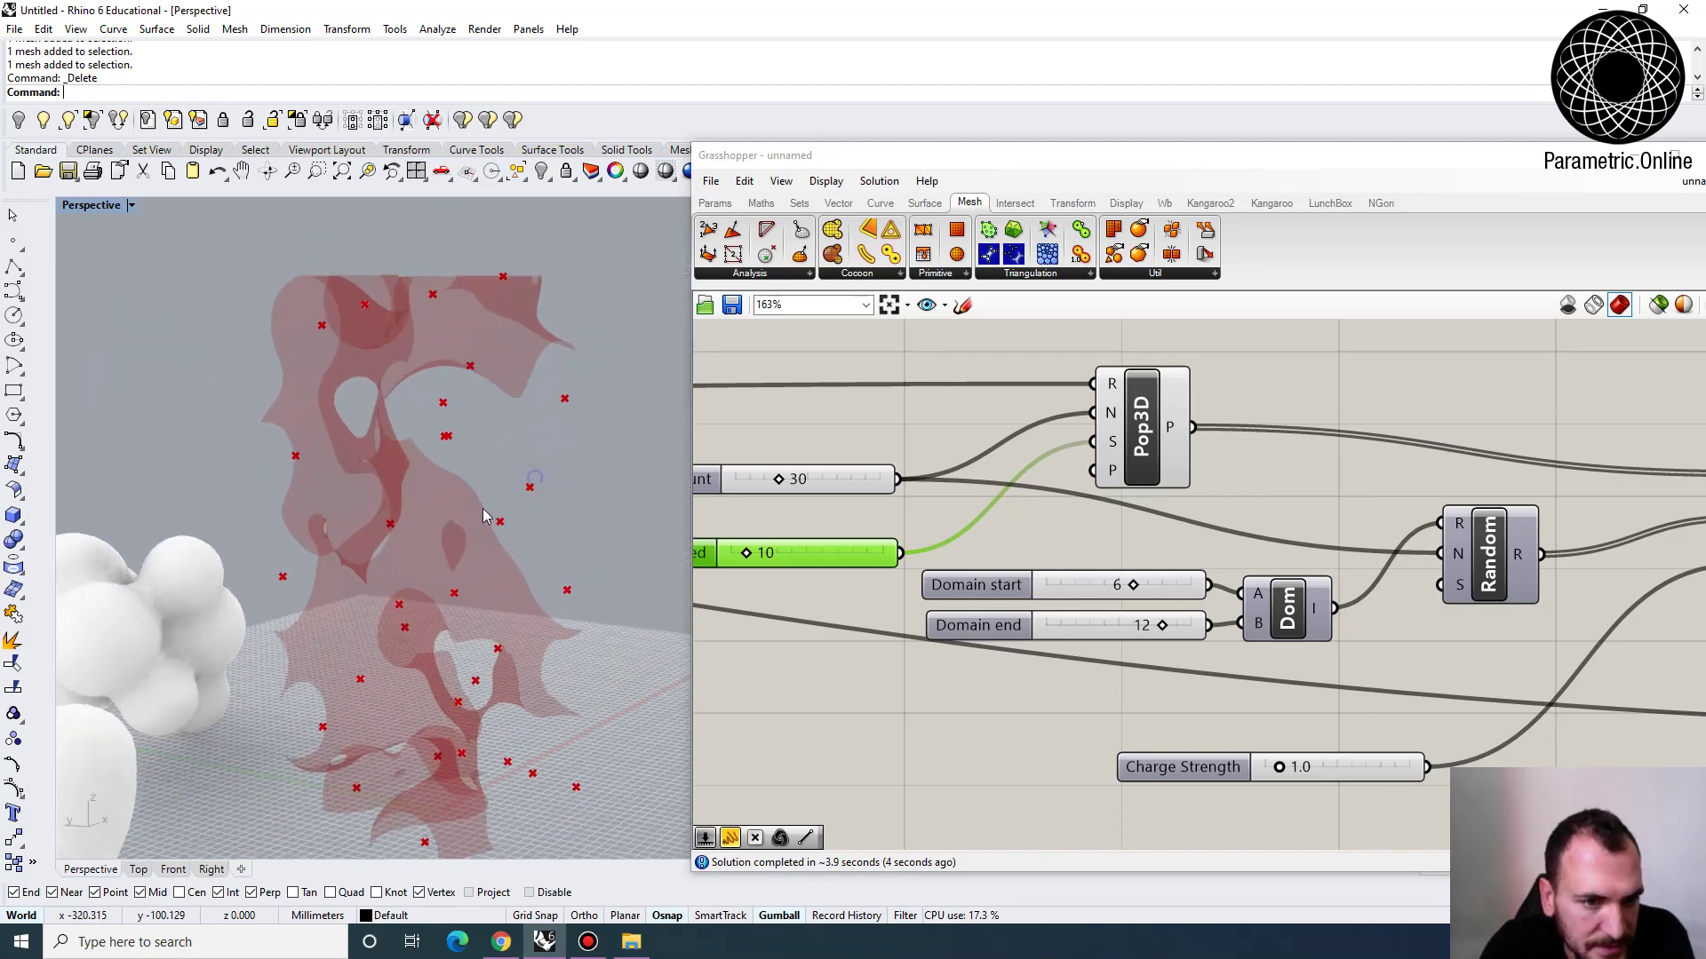
Set the Domain end slider of the point-charge radius domain to 15
scroll(1028, 572, "up", 2)
double_click(1066, 594)
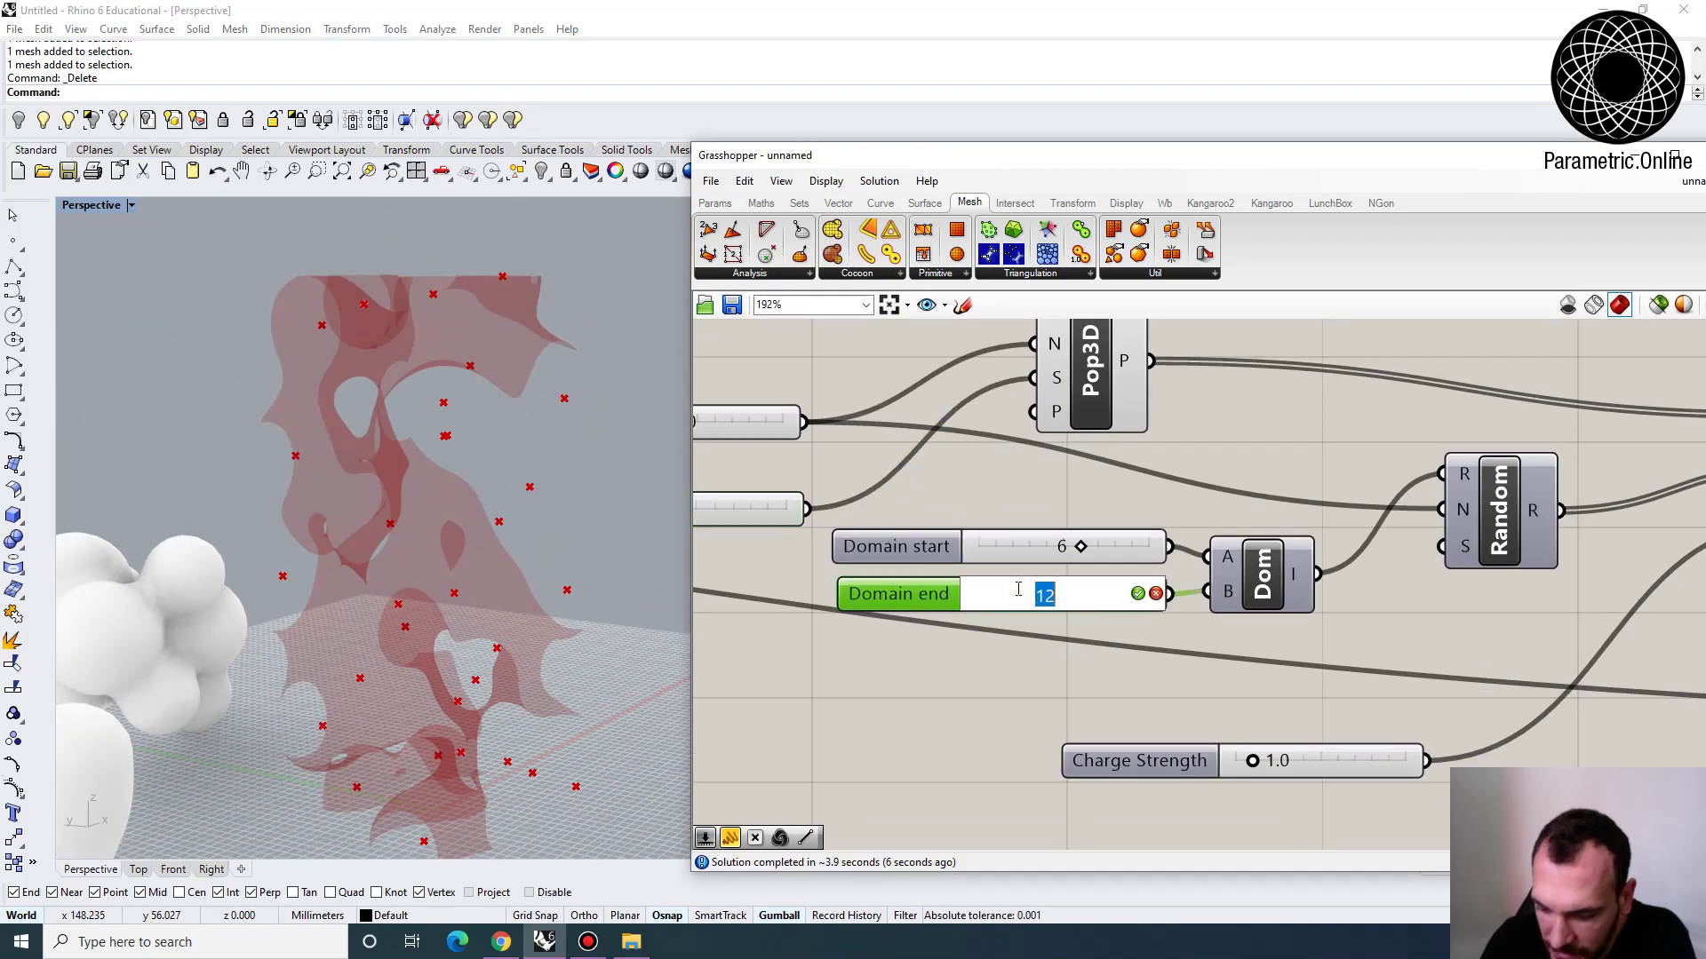
type("15")
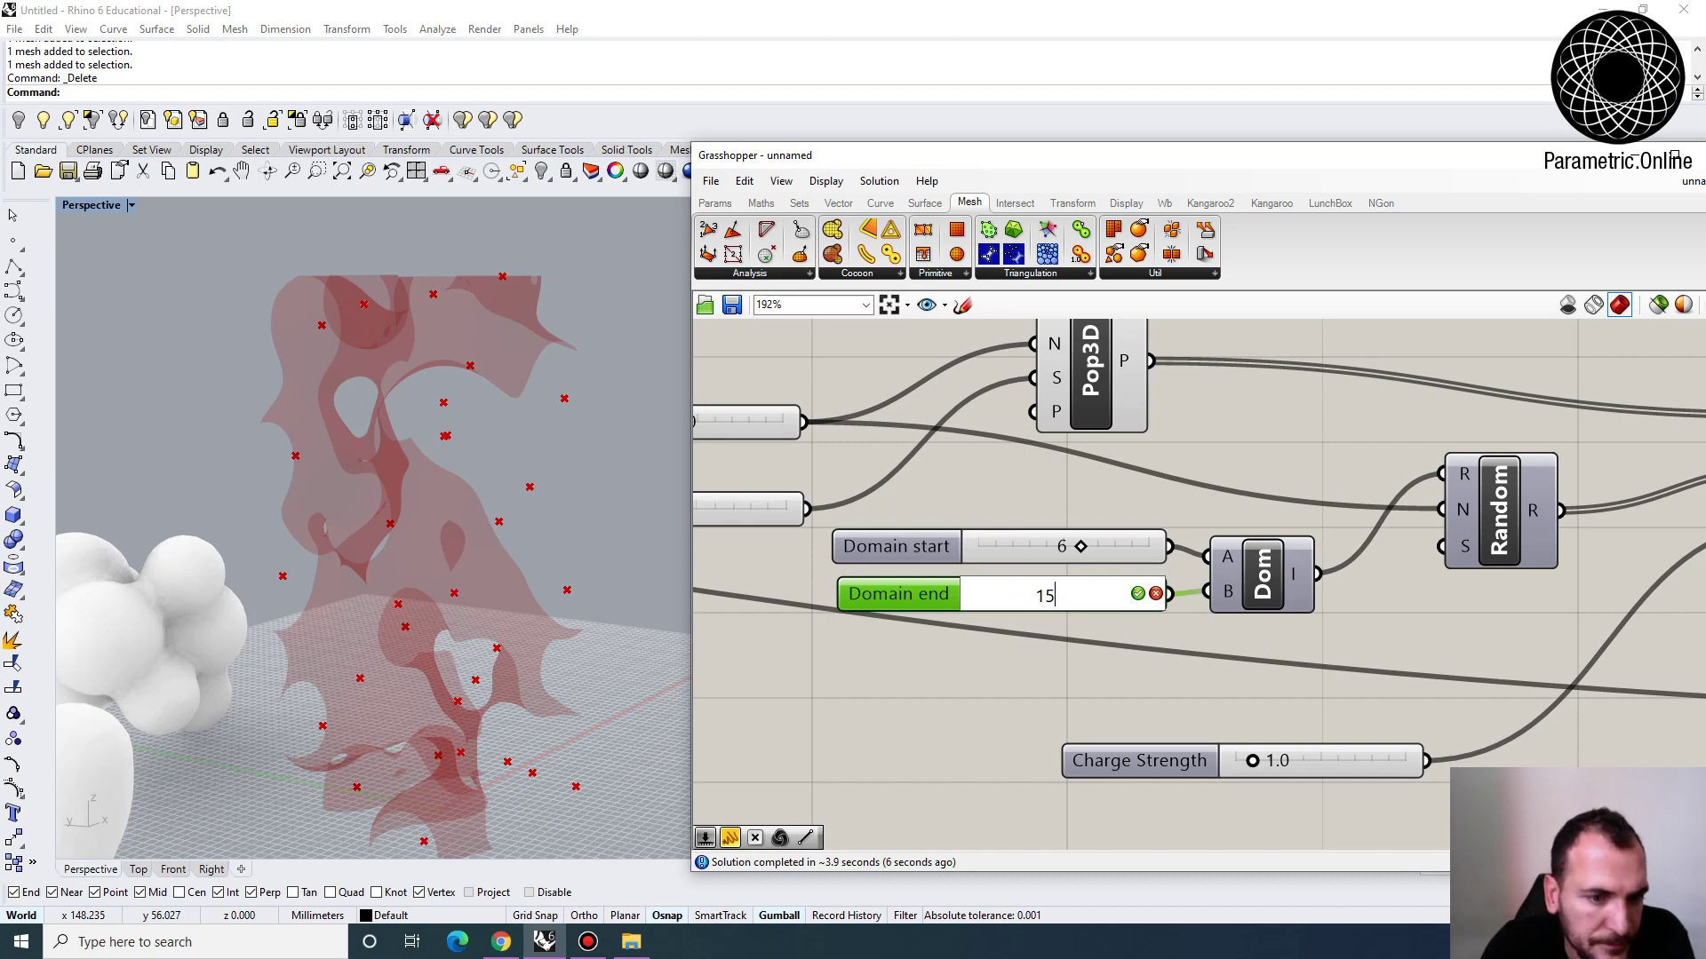
key("Return")
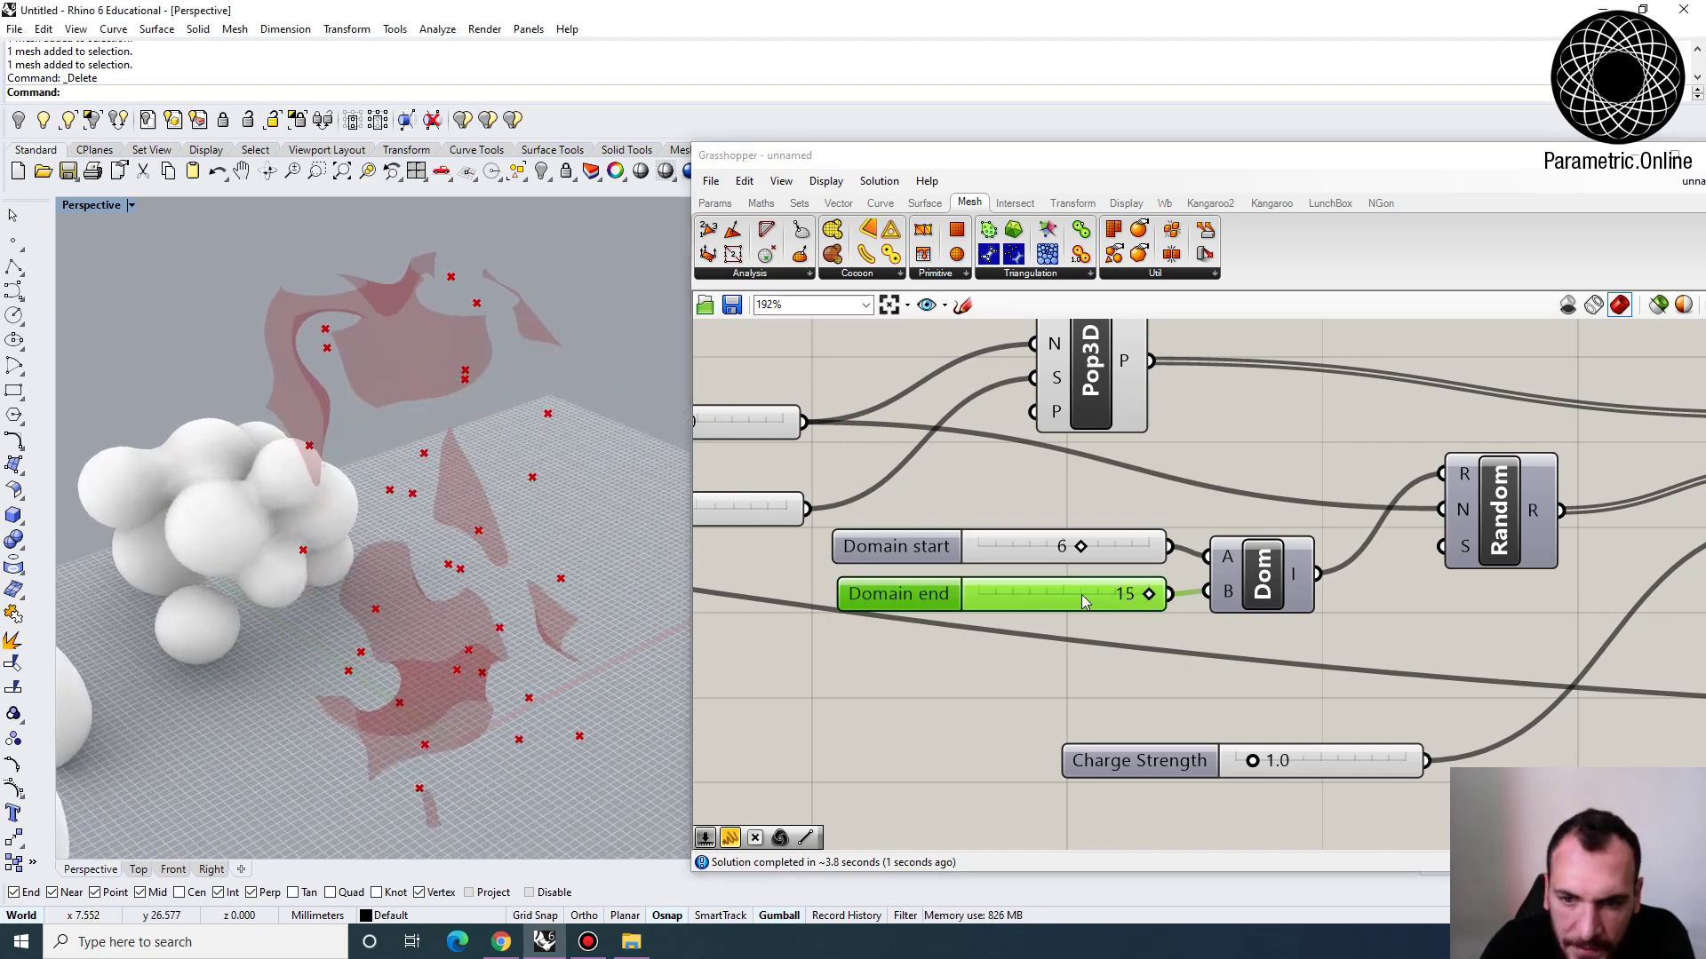
Set the Domain end slider of the point-charge radii to 10 and inspect the split mesh
double_click(1084, 602)
type("10")
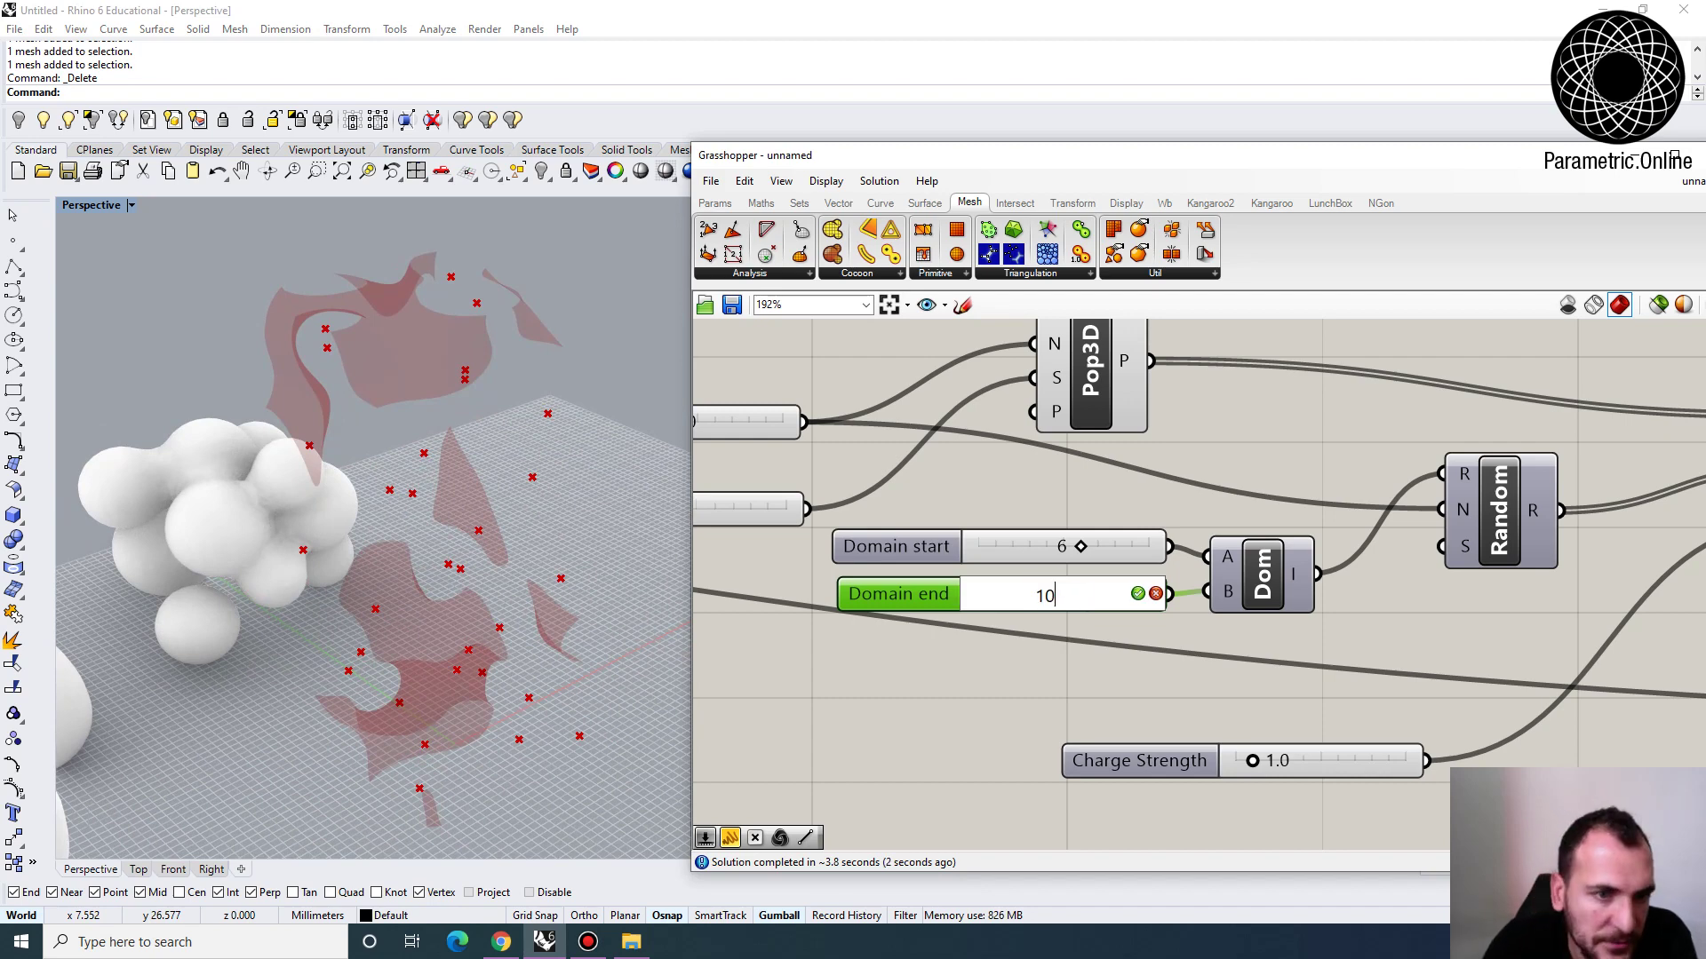
key("Return")
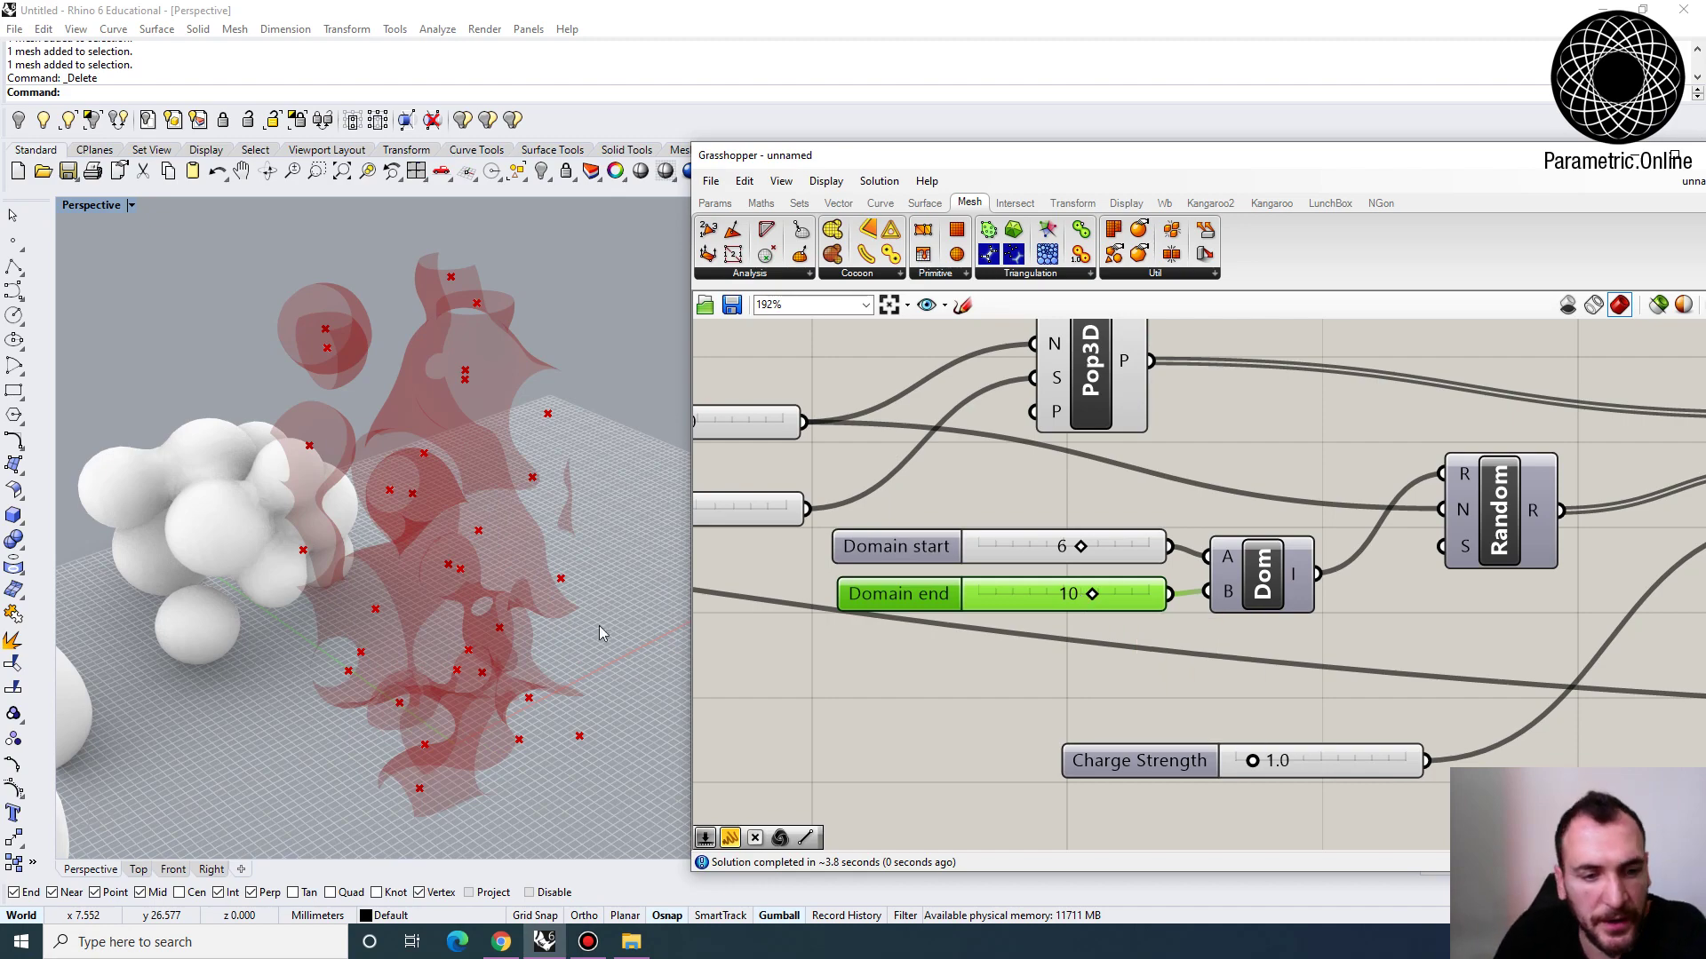
right_click_drag(601, 633, 284, 639)
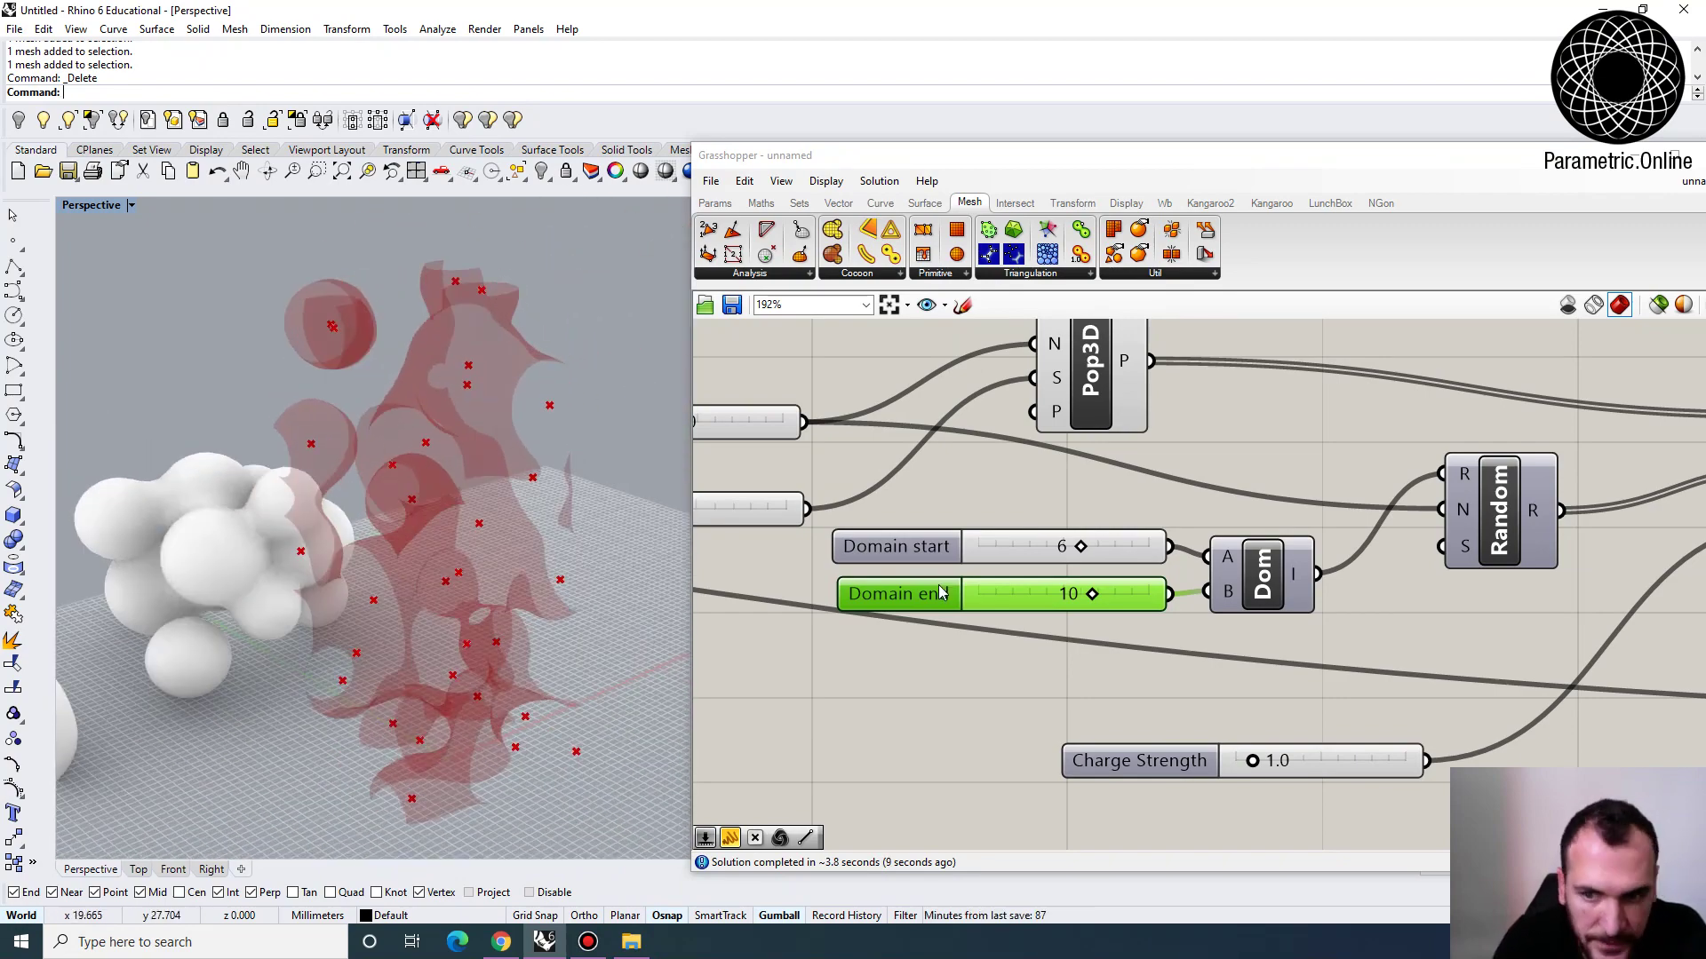
Set the Domain end slider feeding Random back to 12 and look at the mesh
double_click(975, 606)
type("102")
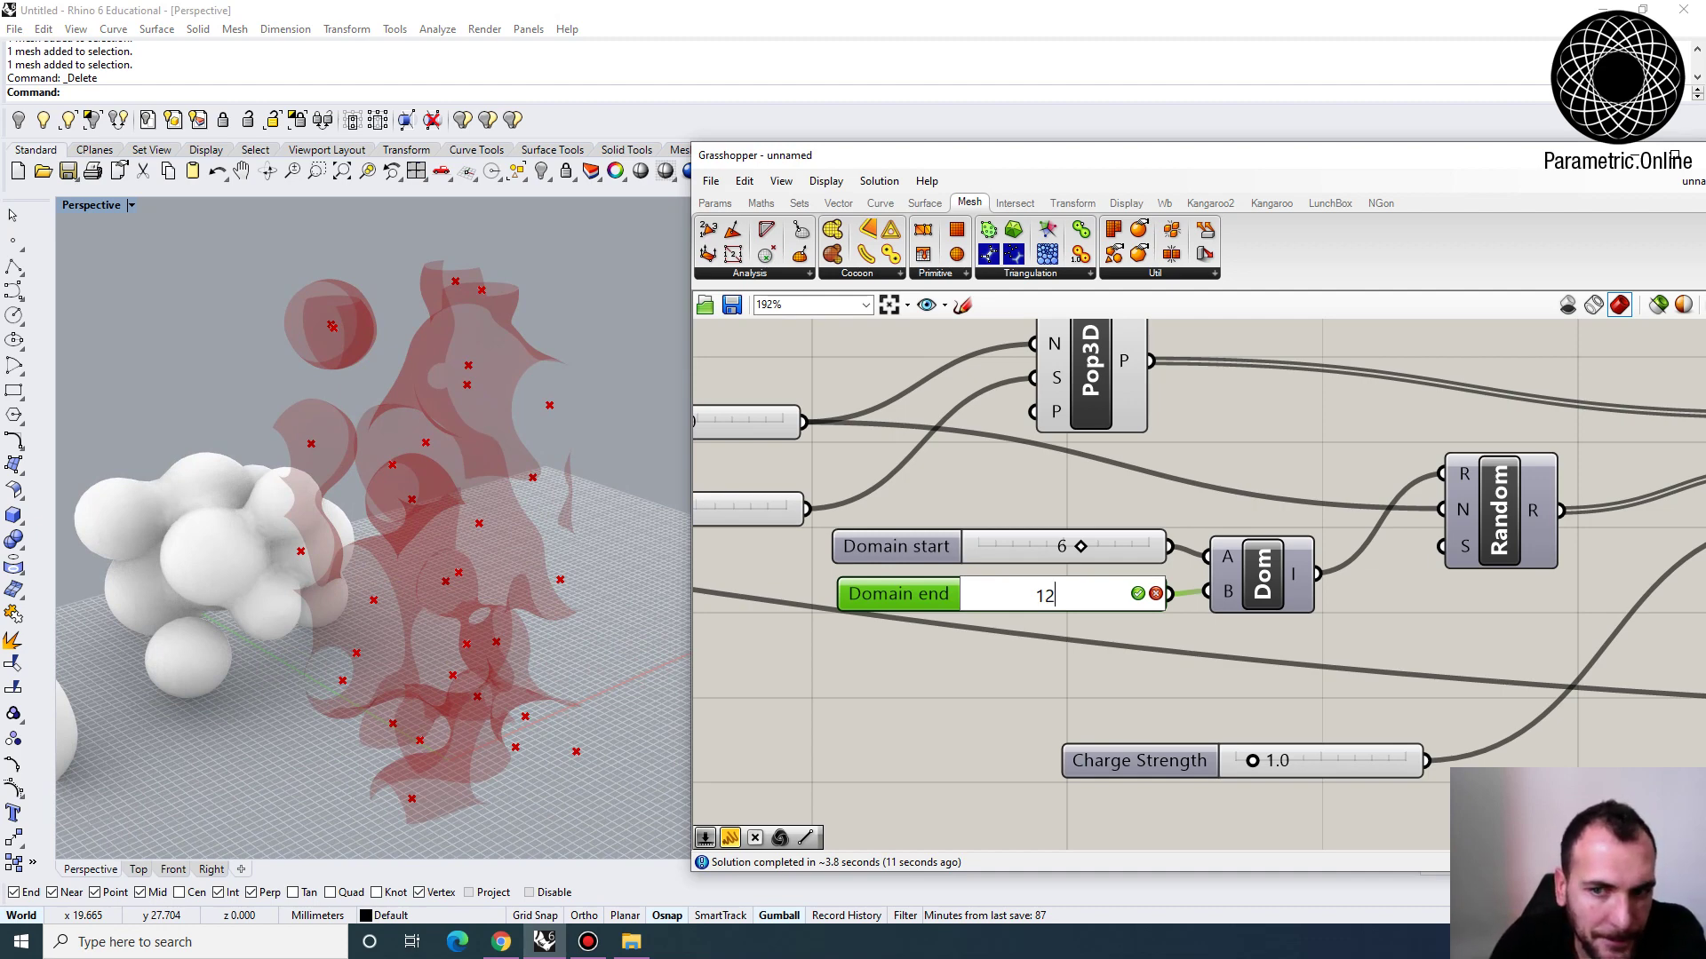
key("Return")
right_click_drag(569, 675, 462, 675)
Set the Seed slider of Pop3D to 6 and inspect the new mesh variation
right_click_drag(913, 476, 1114, 481)
double_click(921, 514)
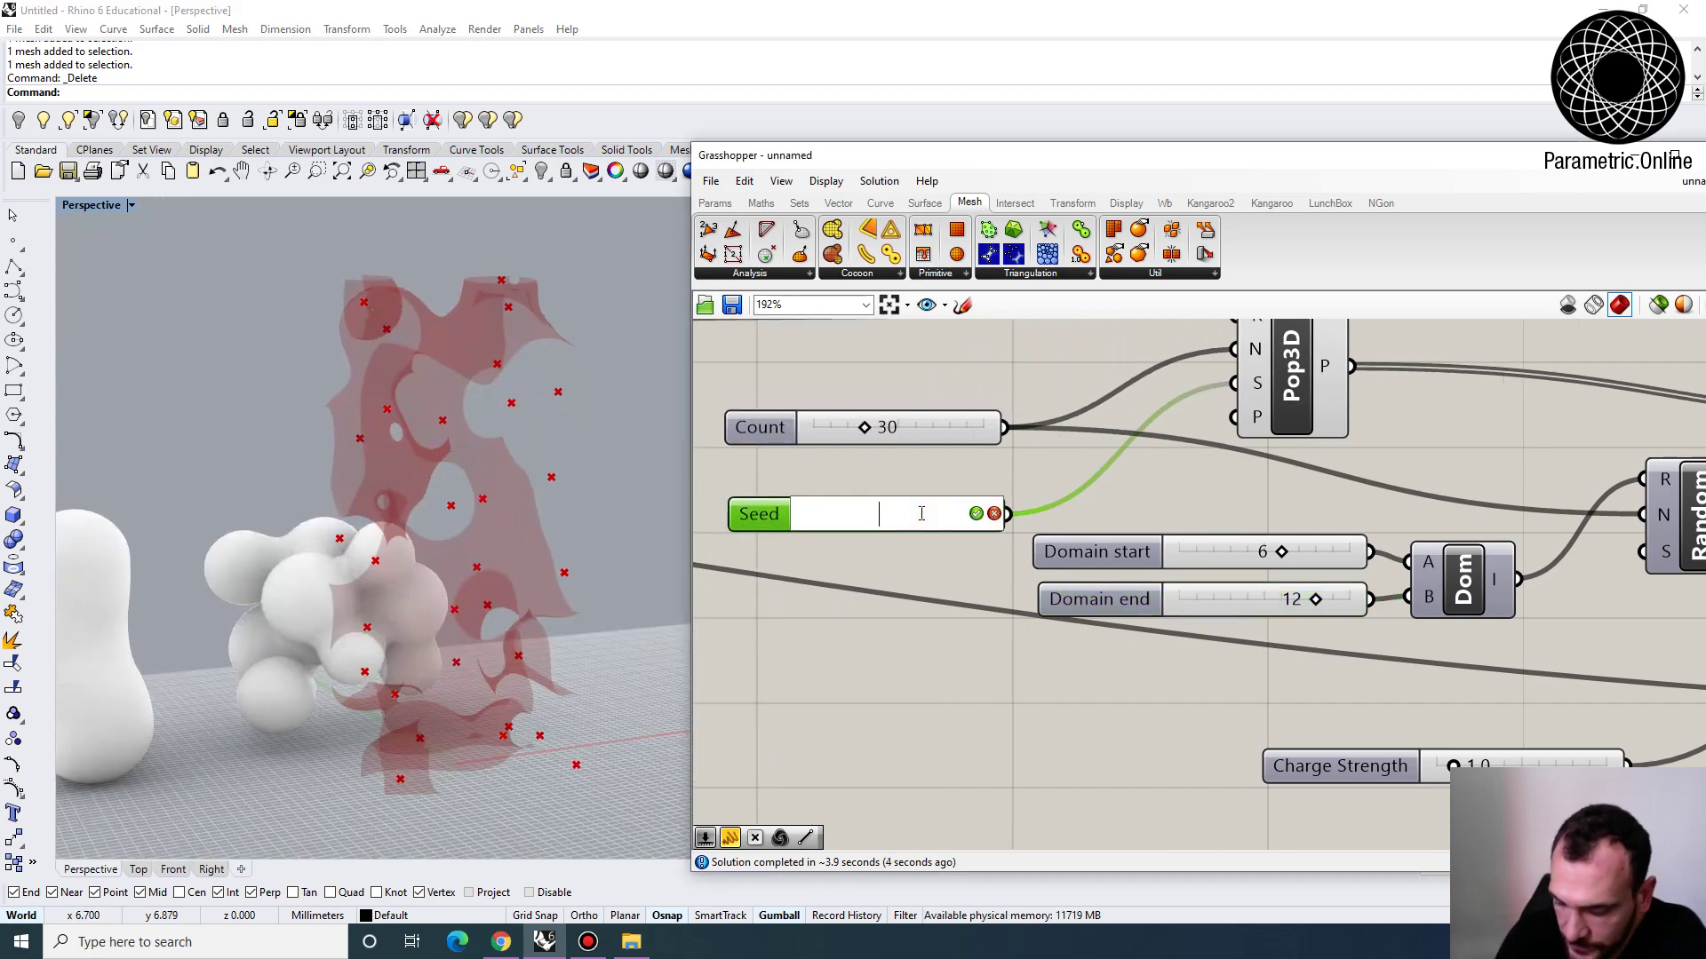
type("8")
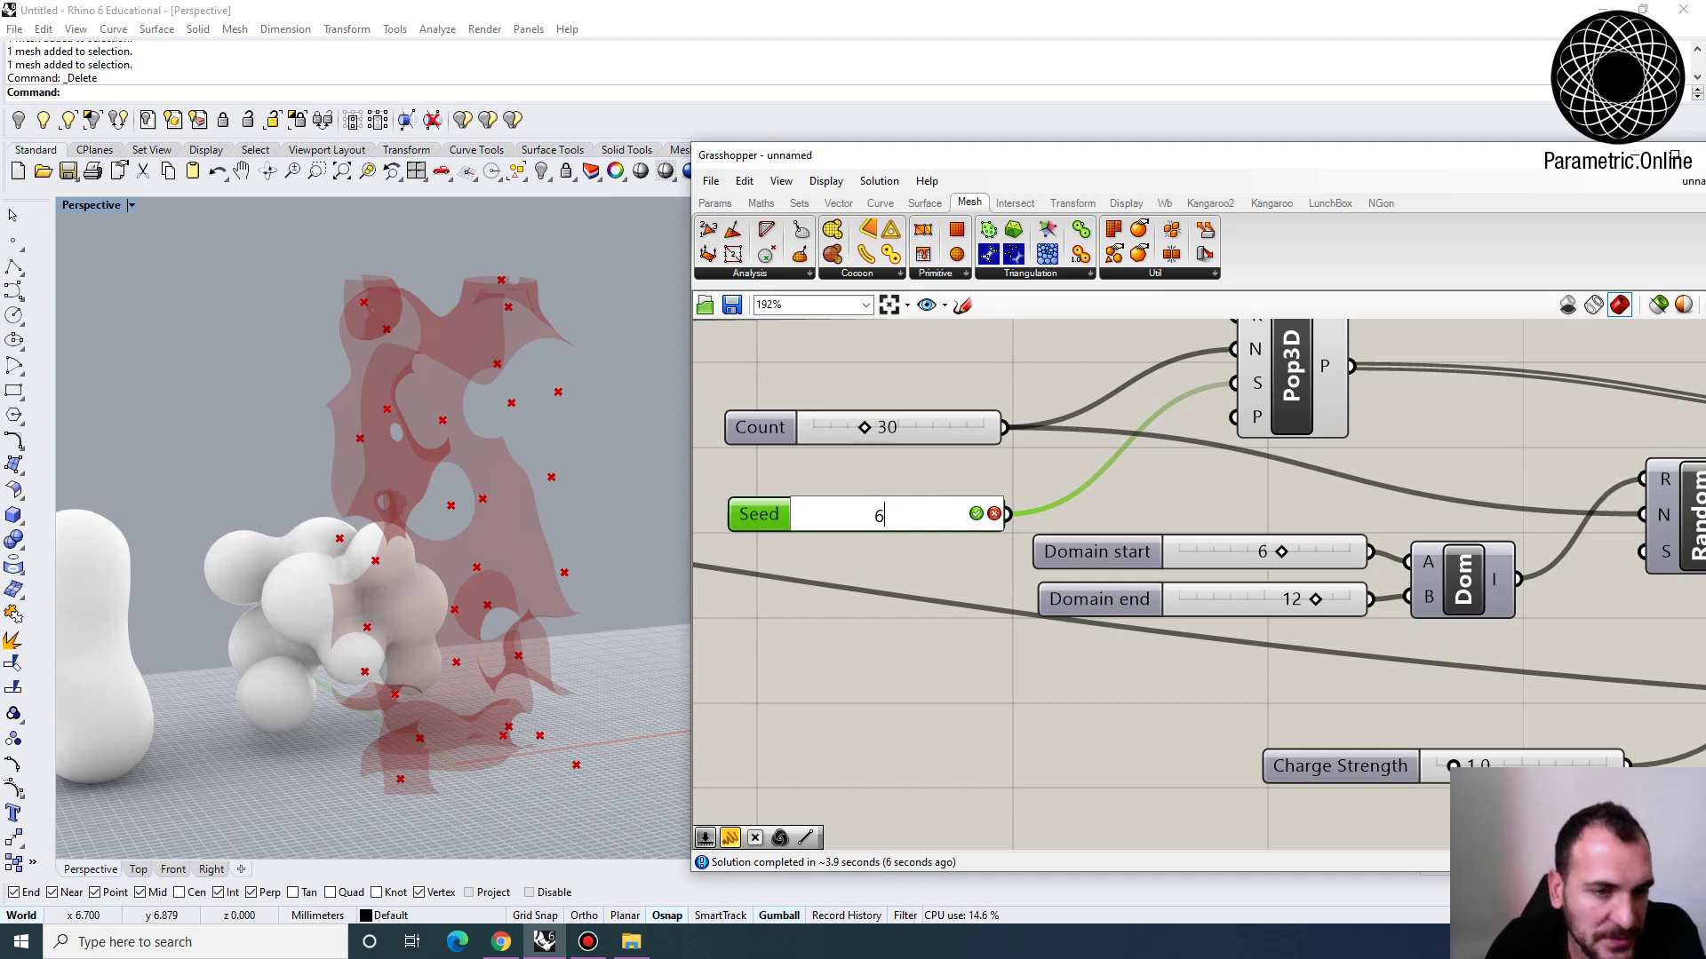
key("Return")
right_click_drag(582, 590, 657, 626)
right_click_drag(1027, 647, 914, 631)
right_click_drag(427, 576, 297, 457)
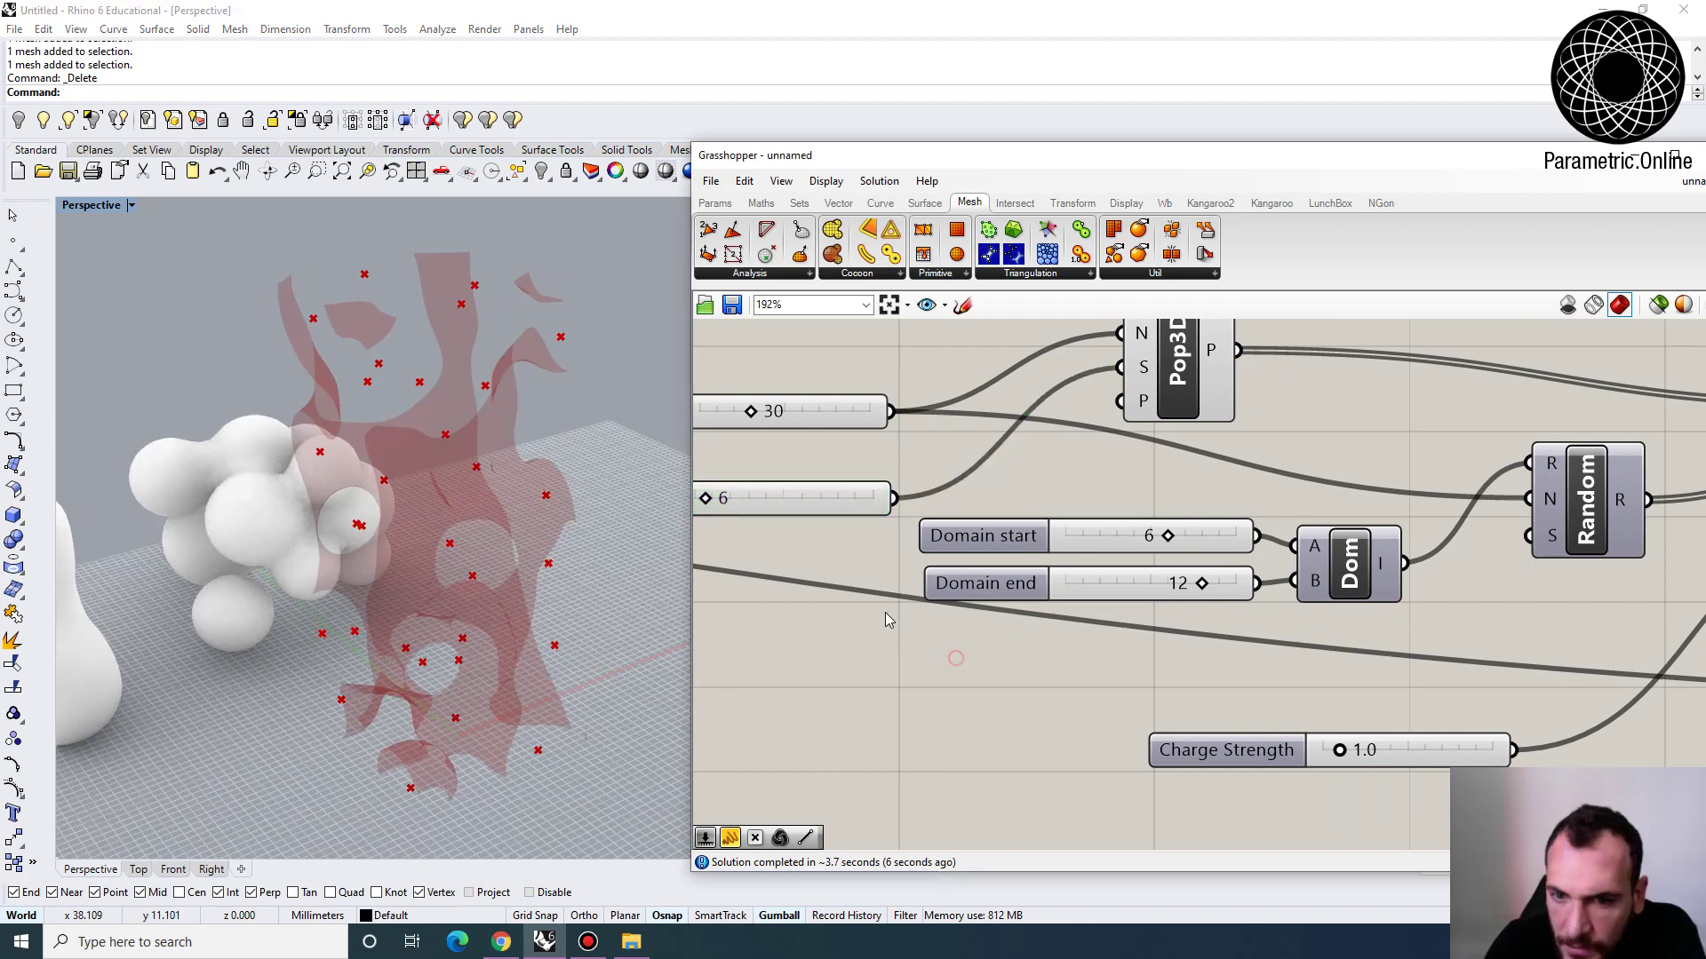
Enable the Pt component after Series to bring the floor section planes back, and inspect the floors
scroll(888, 619, "down", 5)
scroll(1128, 669, "up", 3)
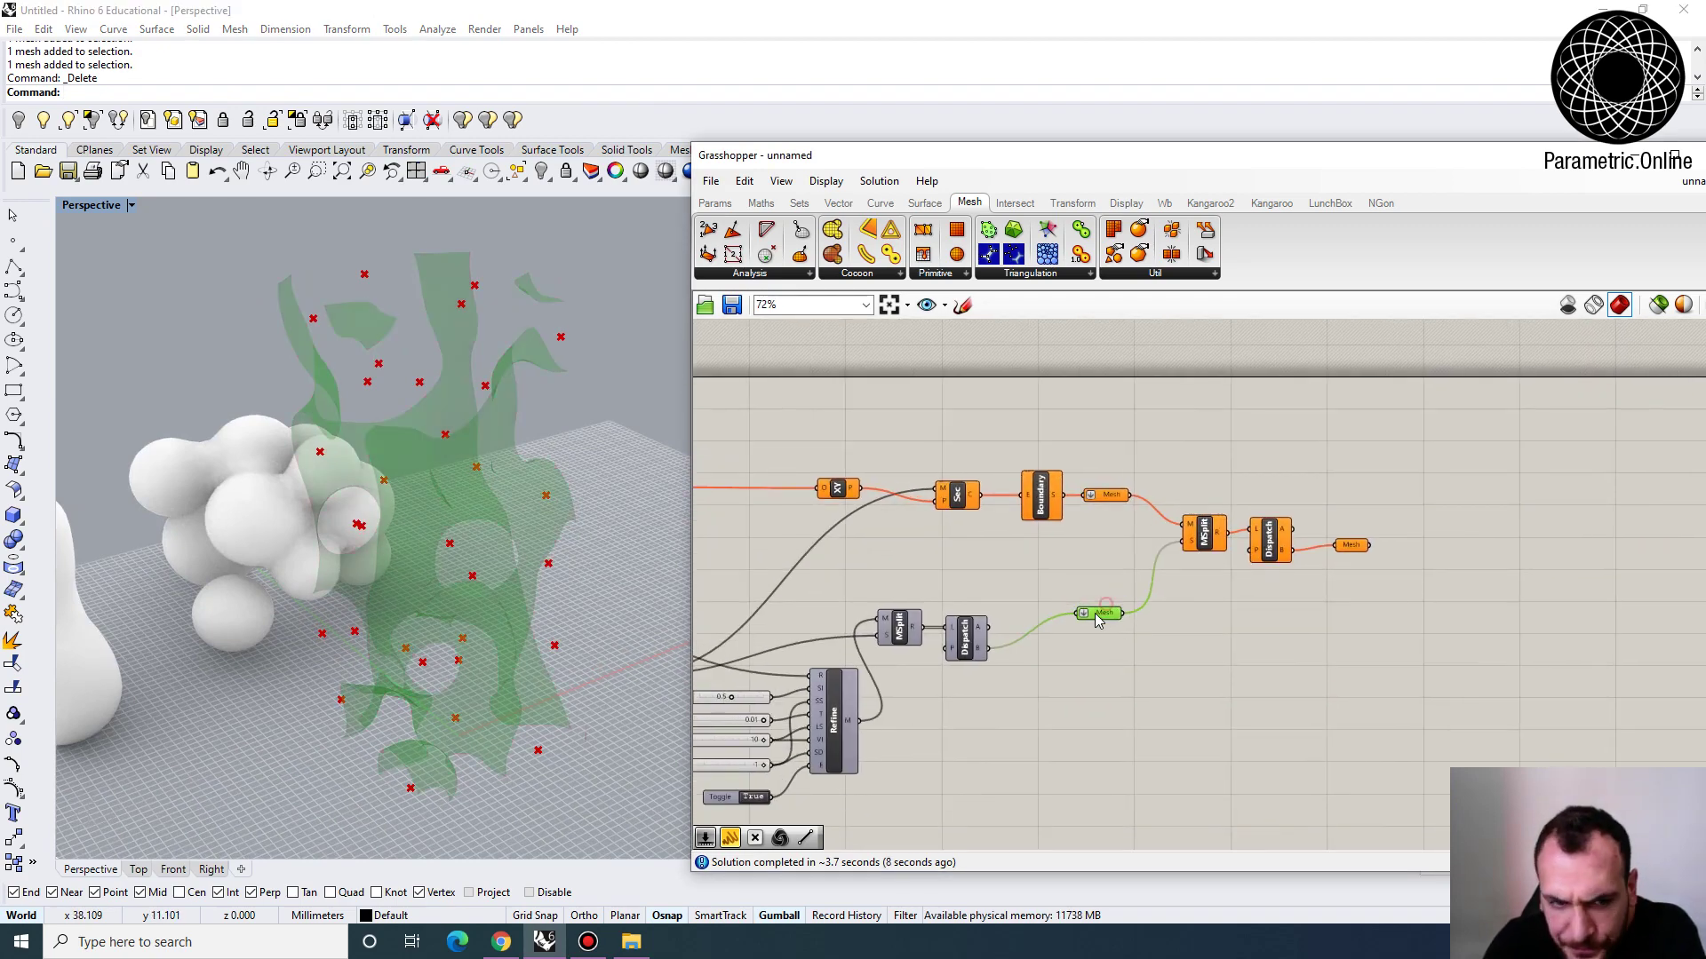
scroll(1089, 626, "down", 4)
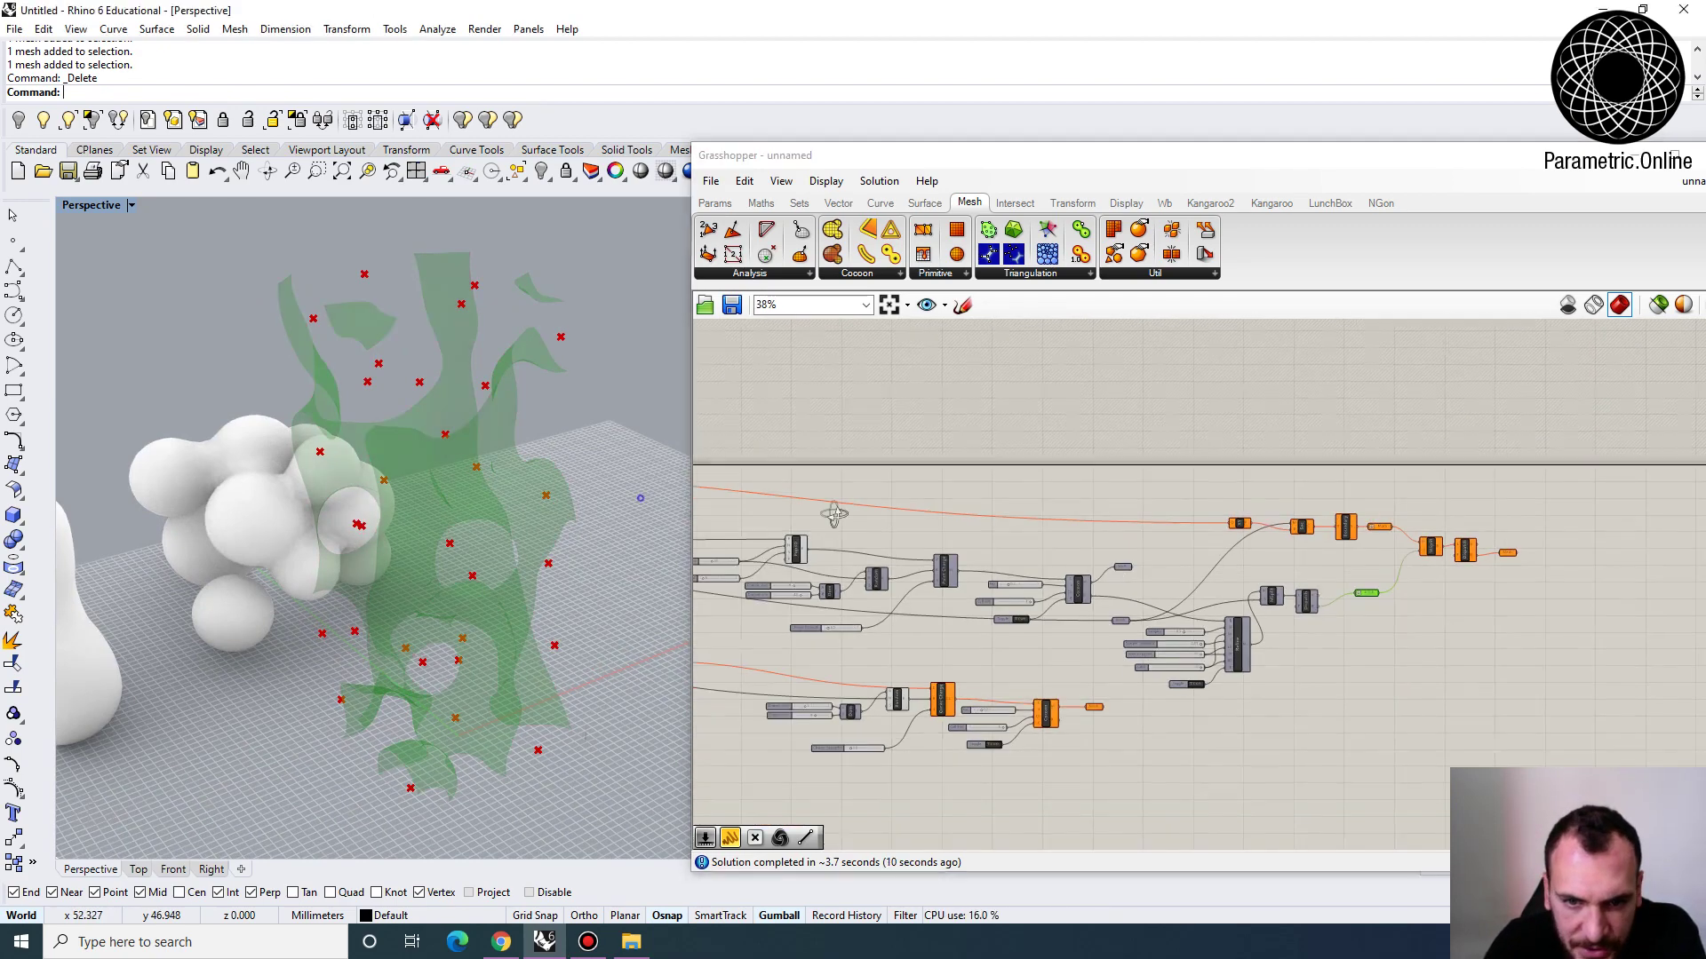
right_click_drag(471, 608, 511, 609)
right_click_drag(813, 534, 1074, 486)
scroll(919, 511, "up", 4)
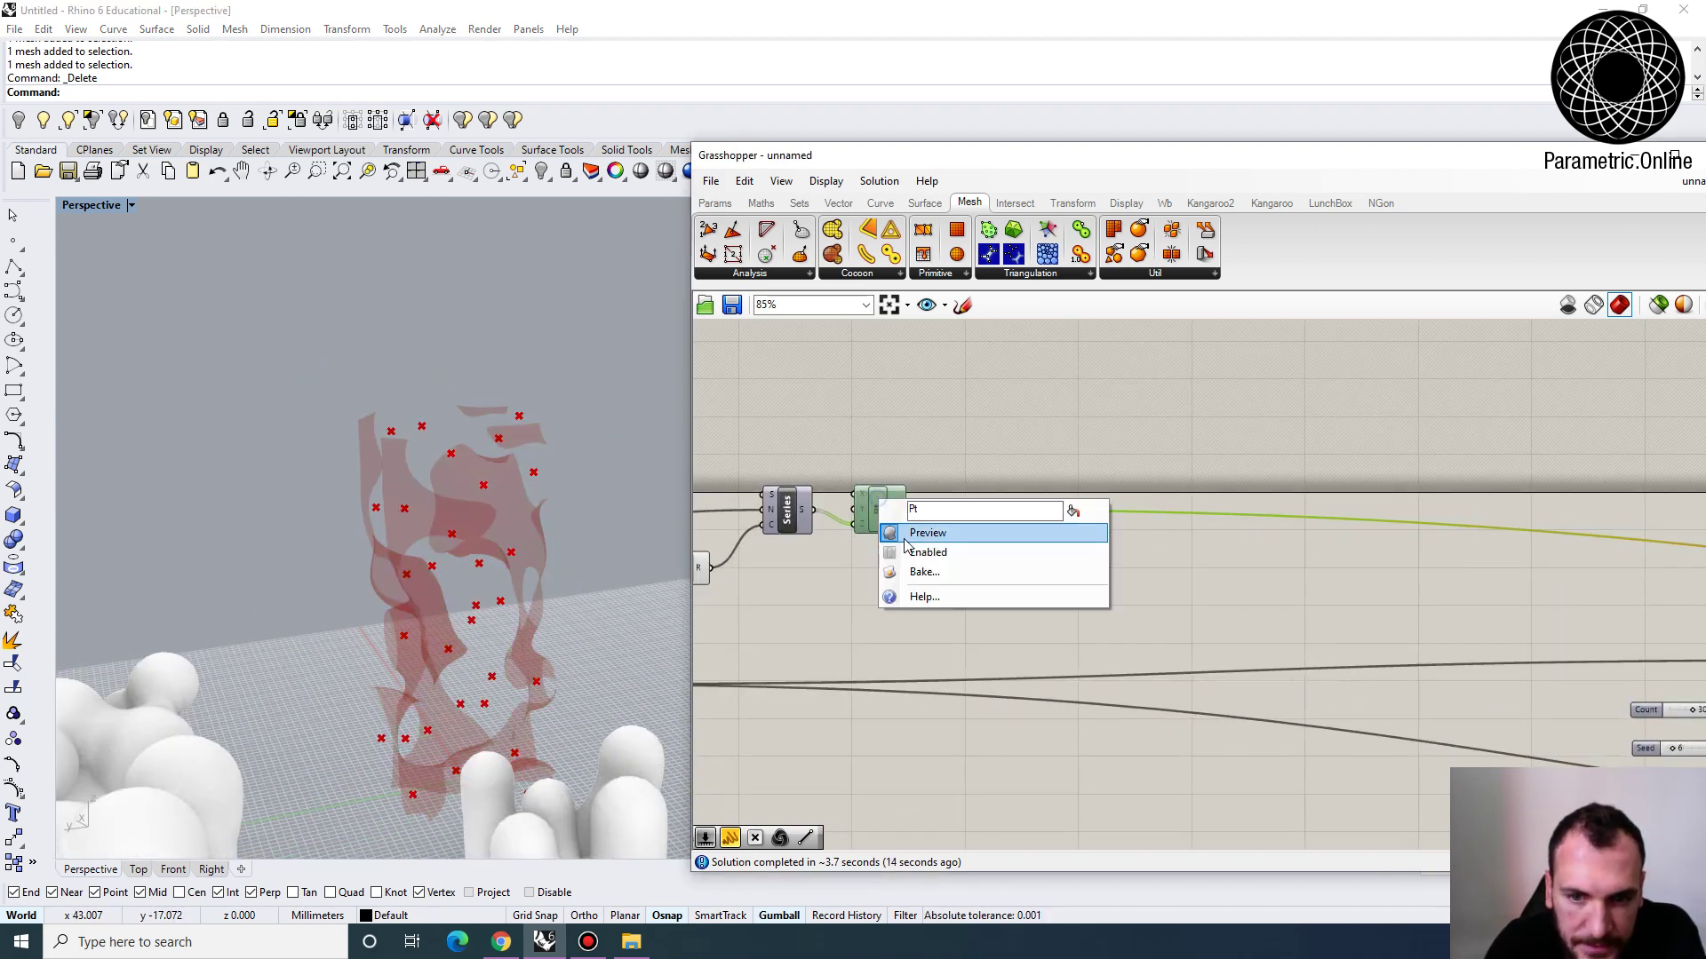
key("ctrl+e")
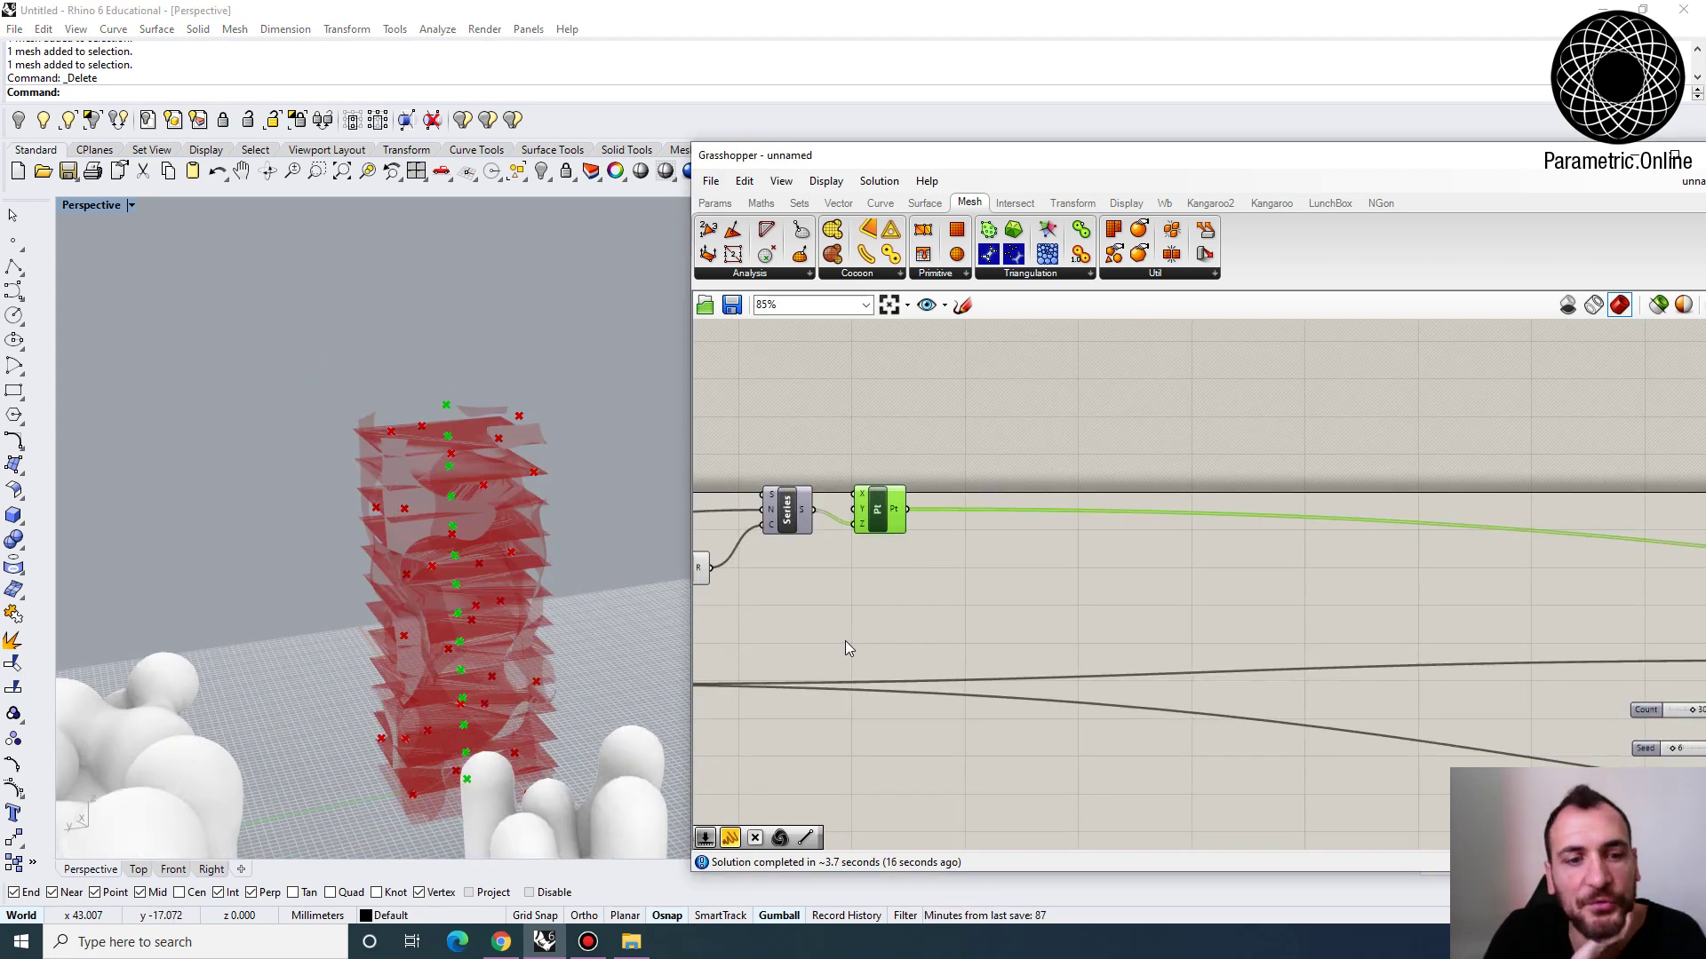
left_click(925, 632)
right_click_drag(510, 648, 569, 639)
right_click_drag(829, 602, 817, 561)
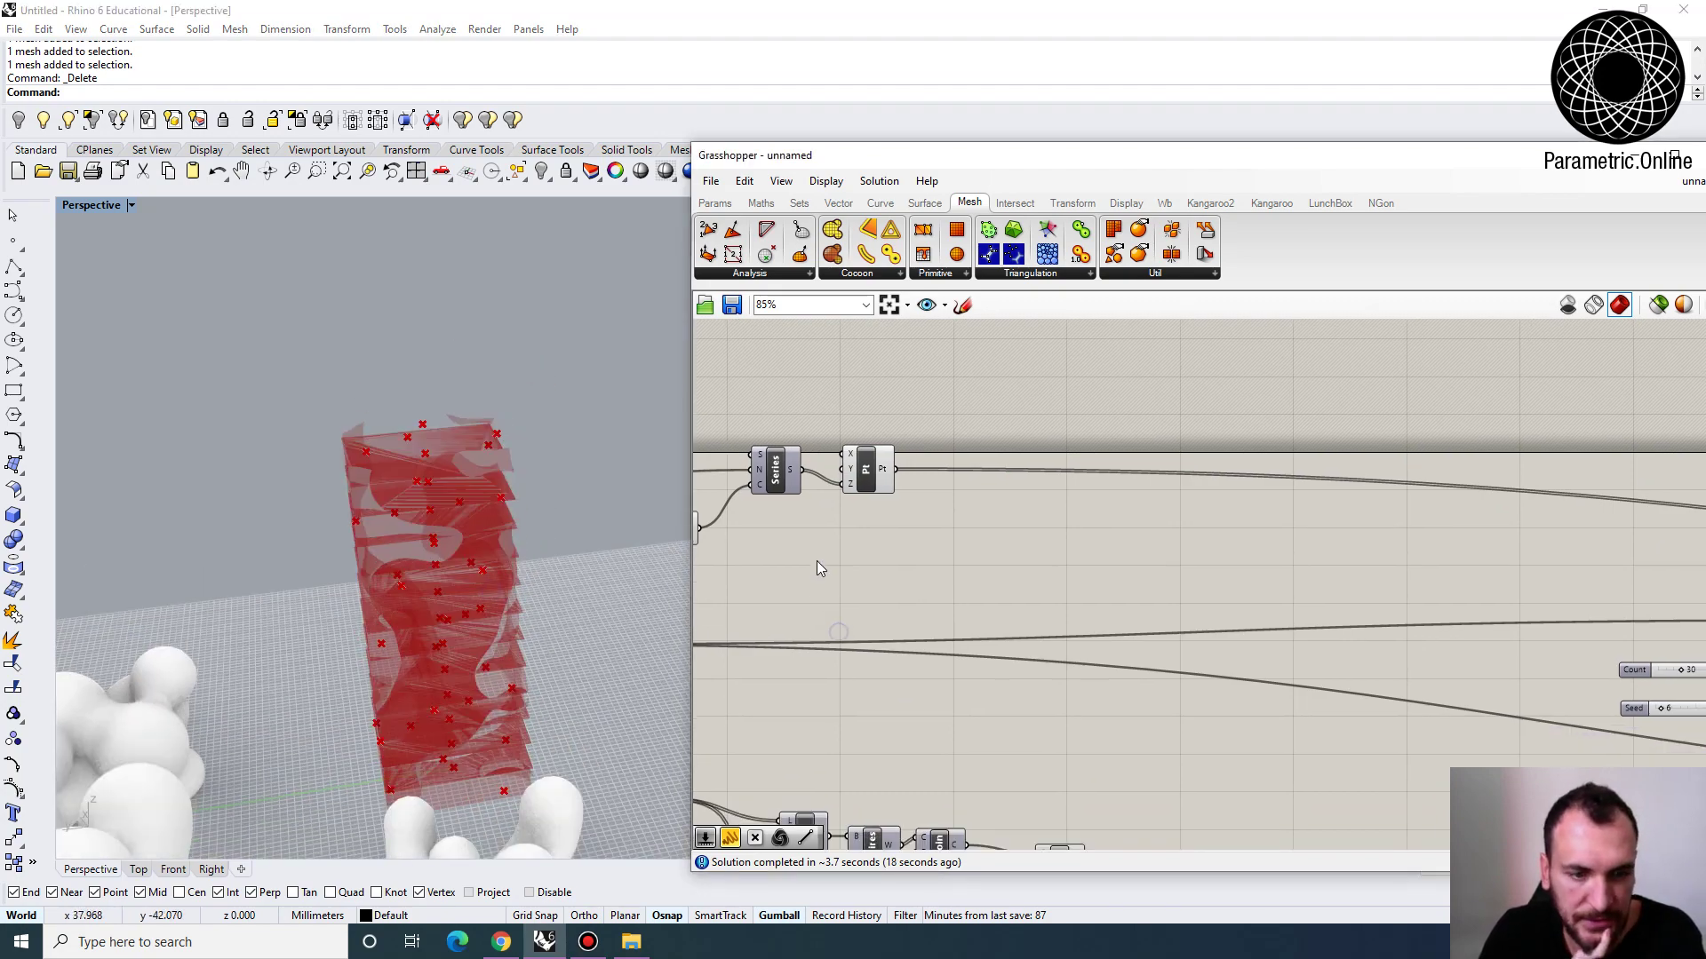
Examine the floor meshes from Boundary, the final Mesh parameter after Dispatch and the flattened split mesh by selecting each in turn
scroll(817, 561, "down", 5)
right_click_drag(1606, 548, 1360, 510)
scroll(1201, 530, "up", 6)
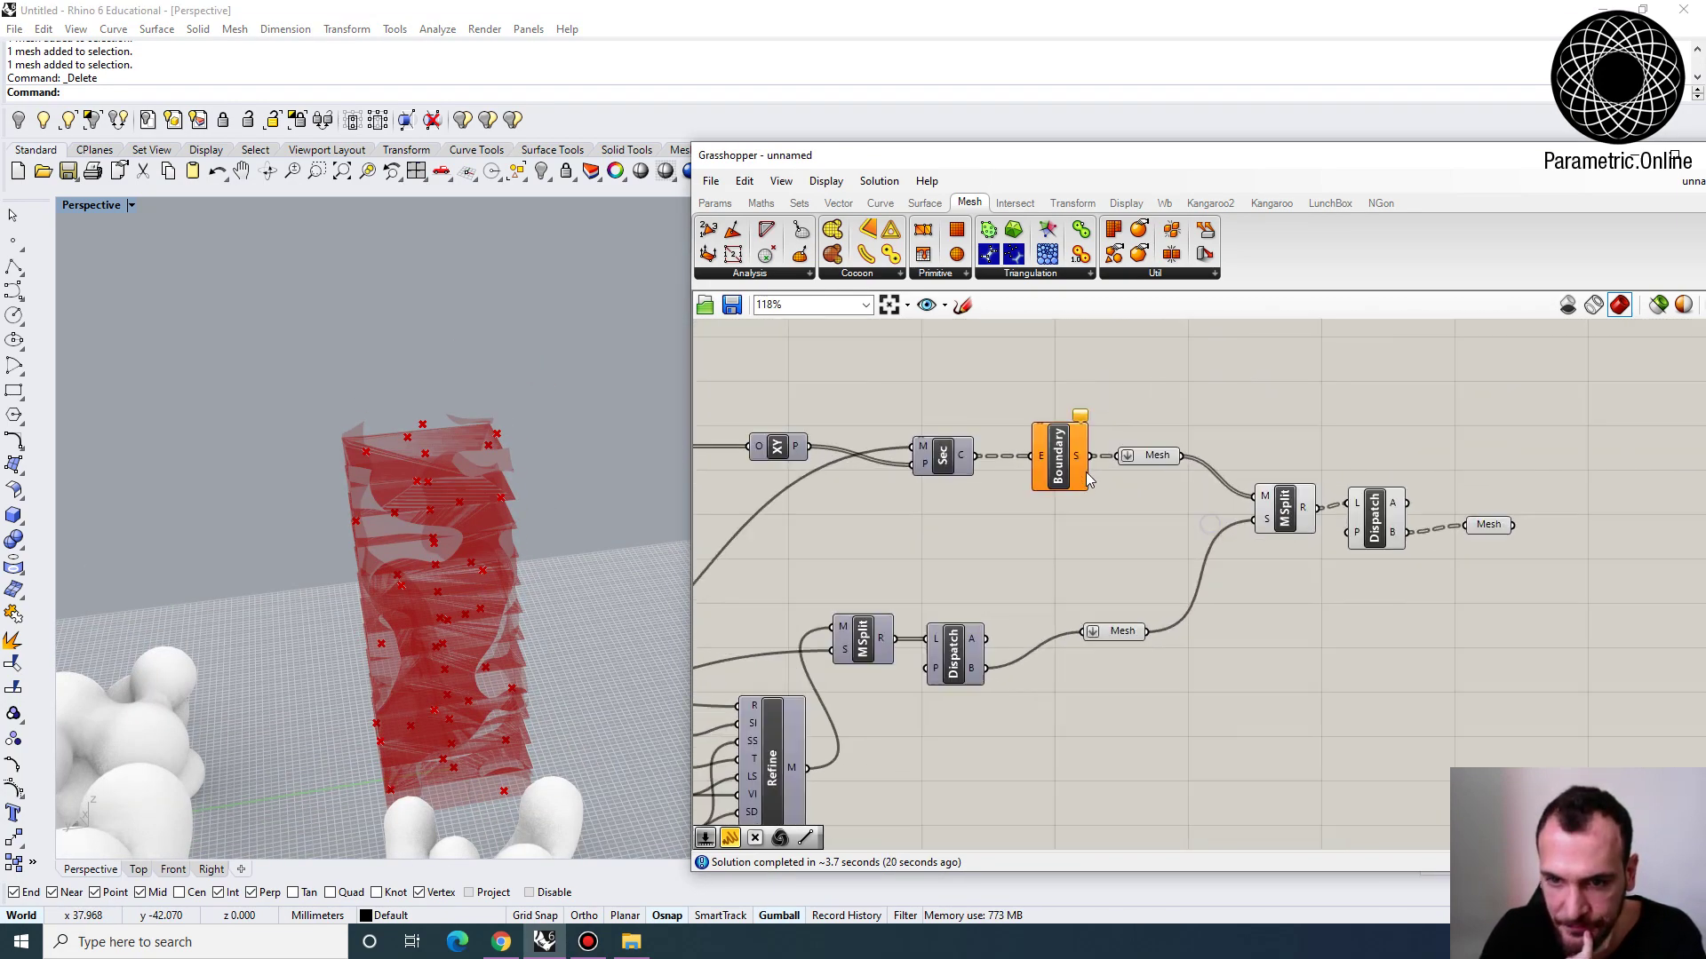
left_click(1066, 470)
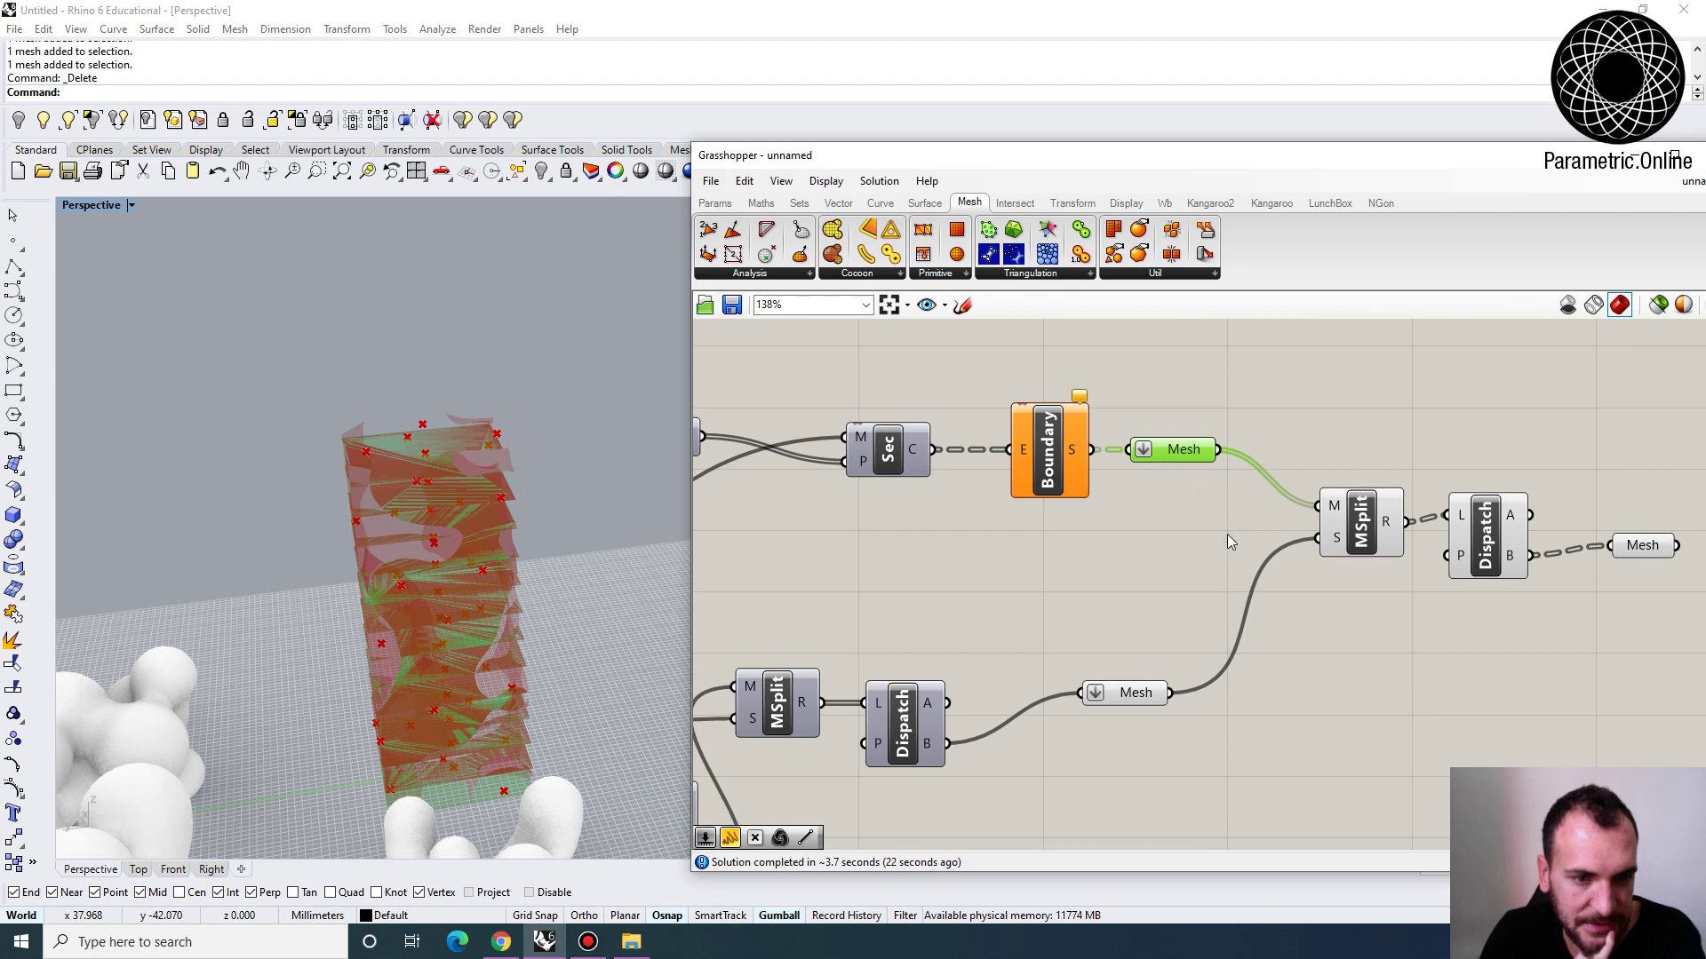
right_click_drag(1352, 608, 1200, 511)
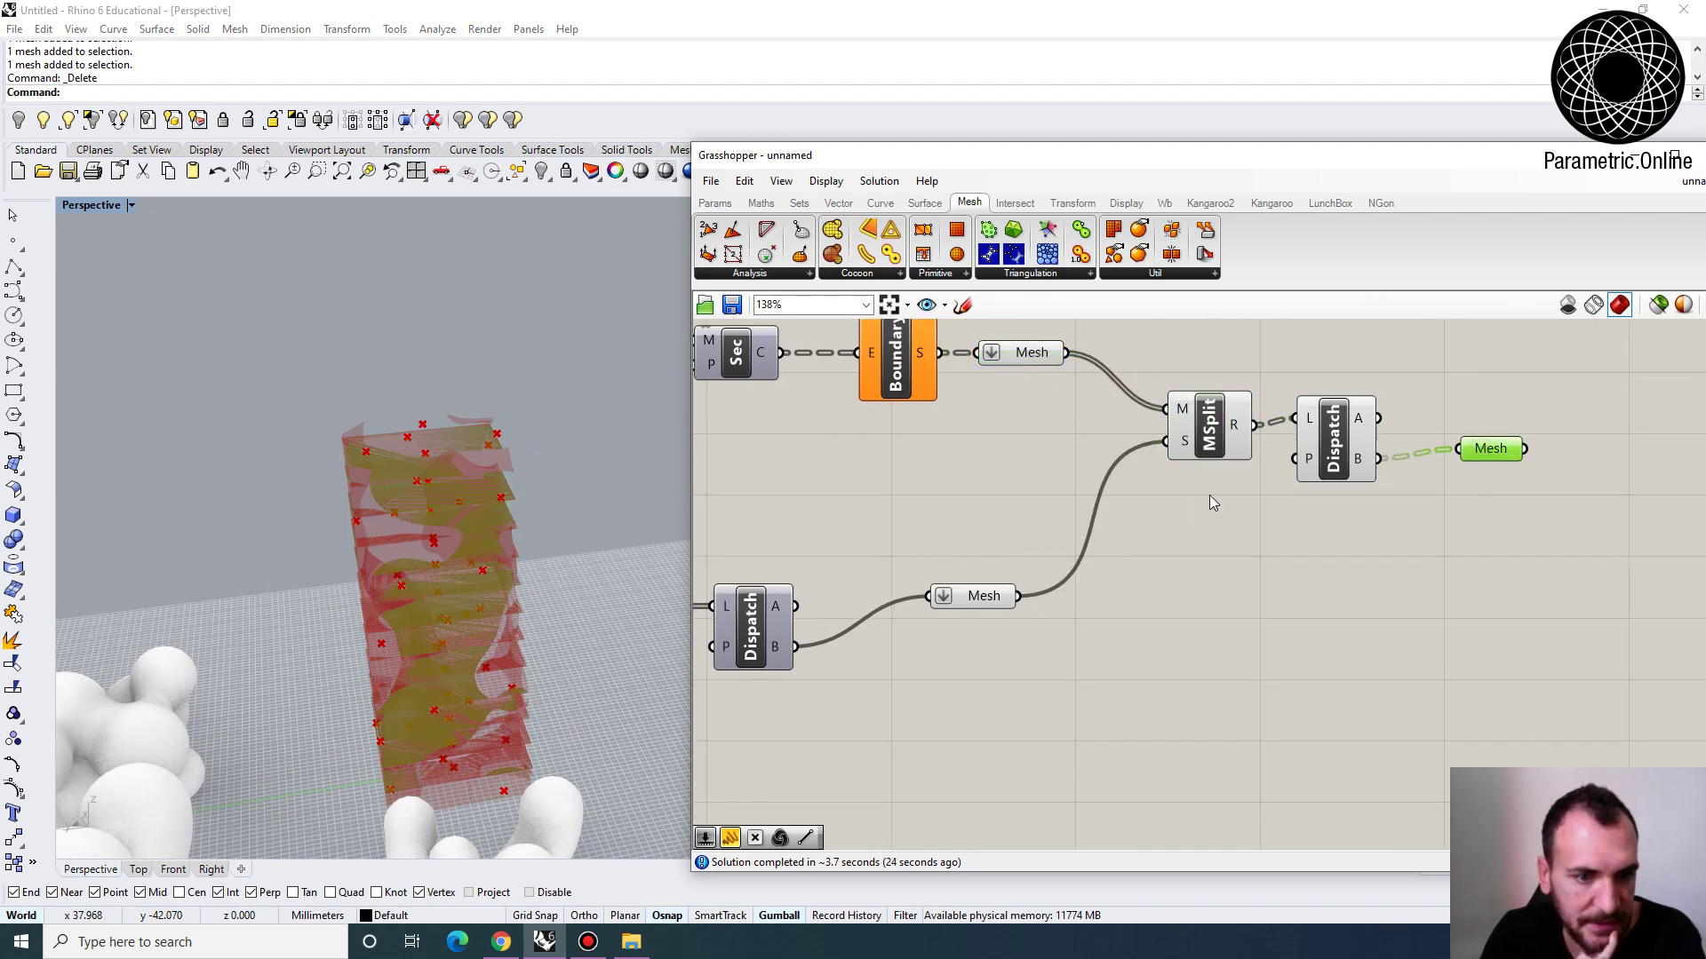
right_click_drag(294, 675, 392, 560)
scroll(1325, 510, "down", 3)
right_click_drag(1017, 497, 1279, 575)
scroll(1325, 518, "down", 5)
scroll(1279, 576, "up", 6)
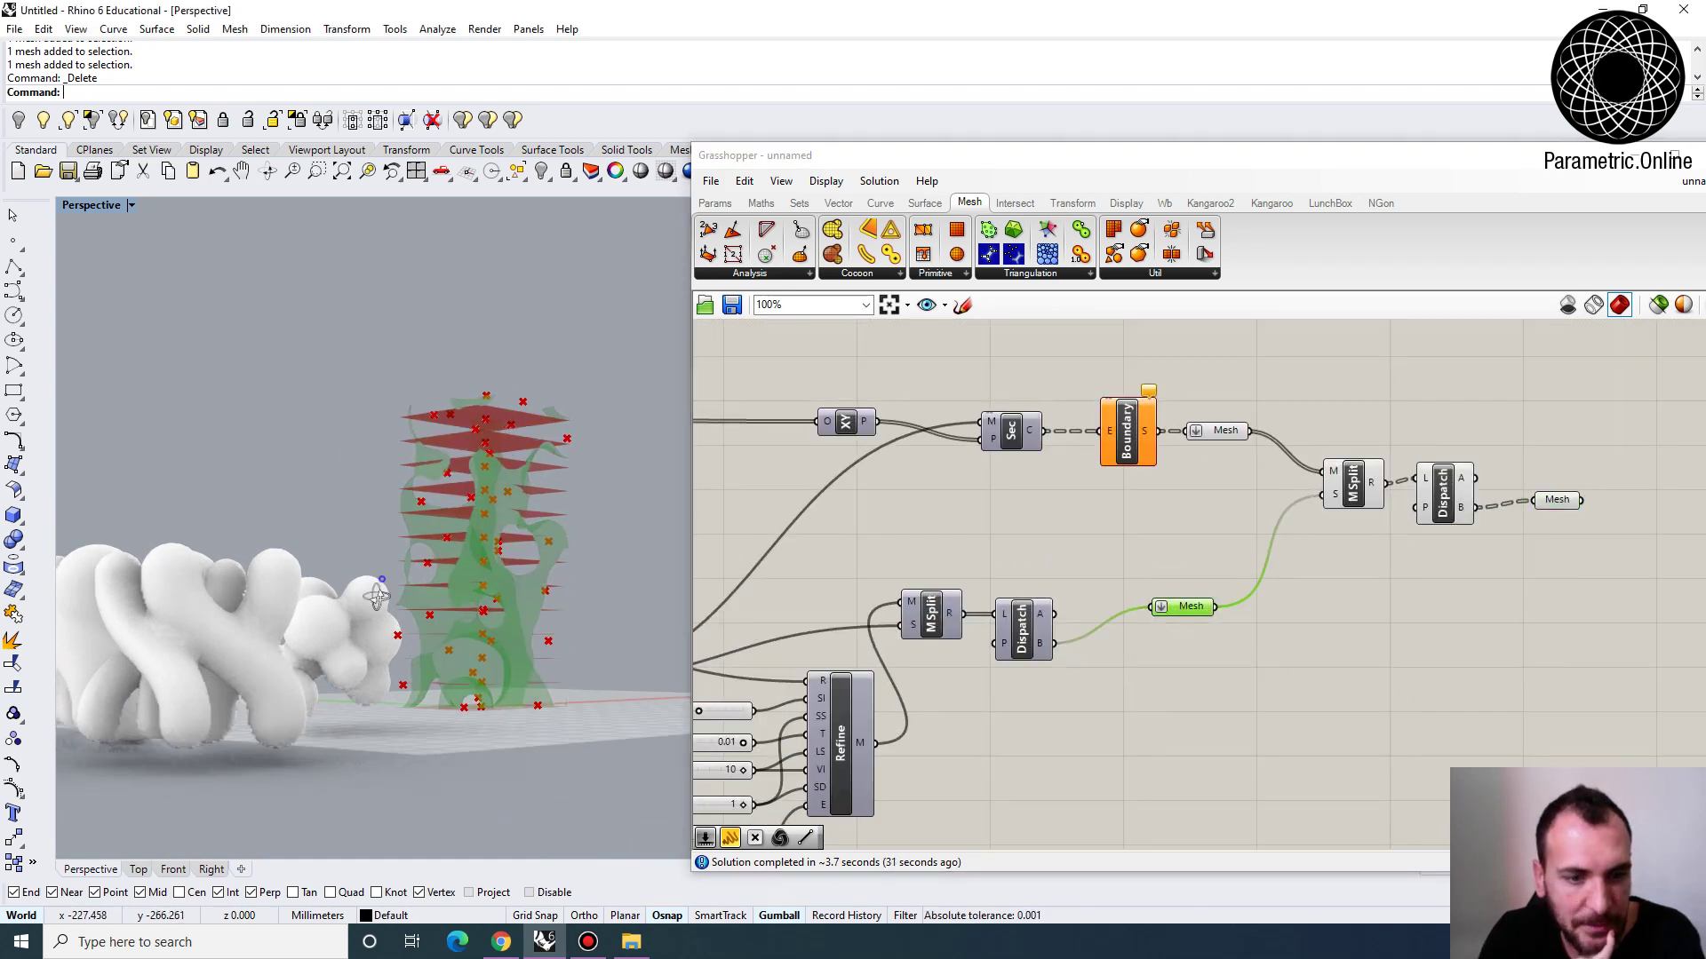
Bake the flattened Mesh parameter that feeds the S input of the second MSplit
right_click_drag(515, 506, 529, 536)
right_click_drag(1210, 557, 972, 550)
right_click(950, 597)
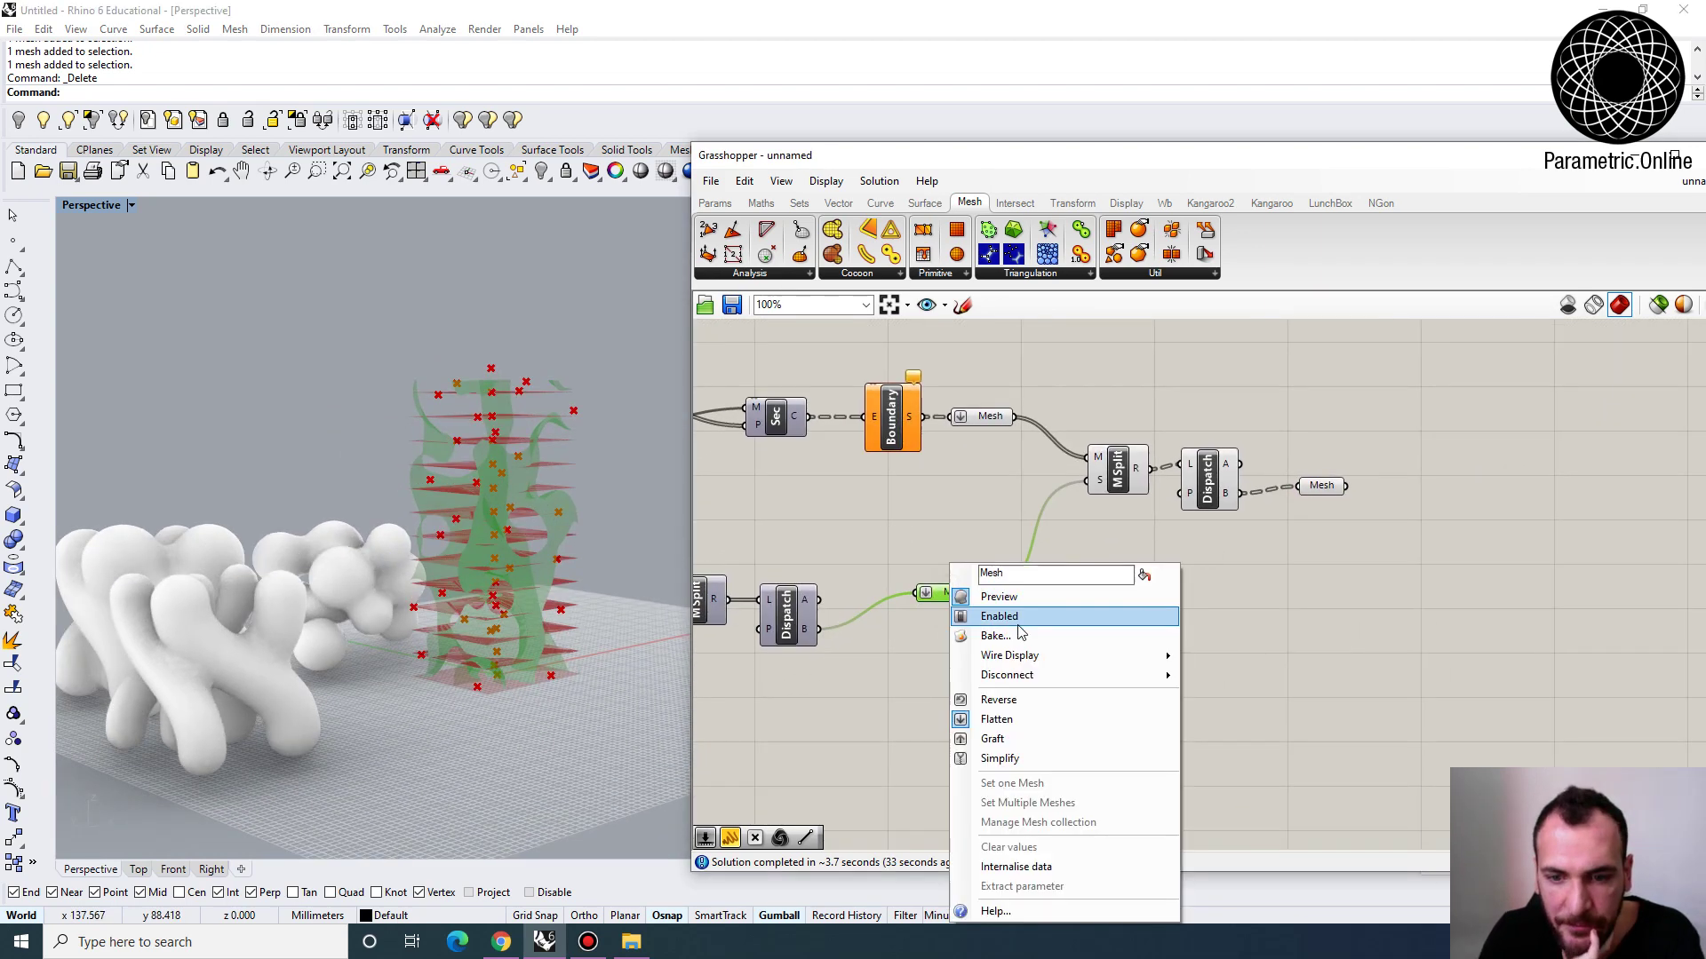
left_click(1013, 630)
left_click(1035, 797)
Bake the trimmed floors from the final Mesh parameter on Dispatch's B output
scroll(1186, 590, "up", 1)
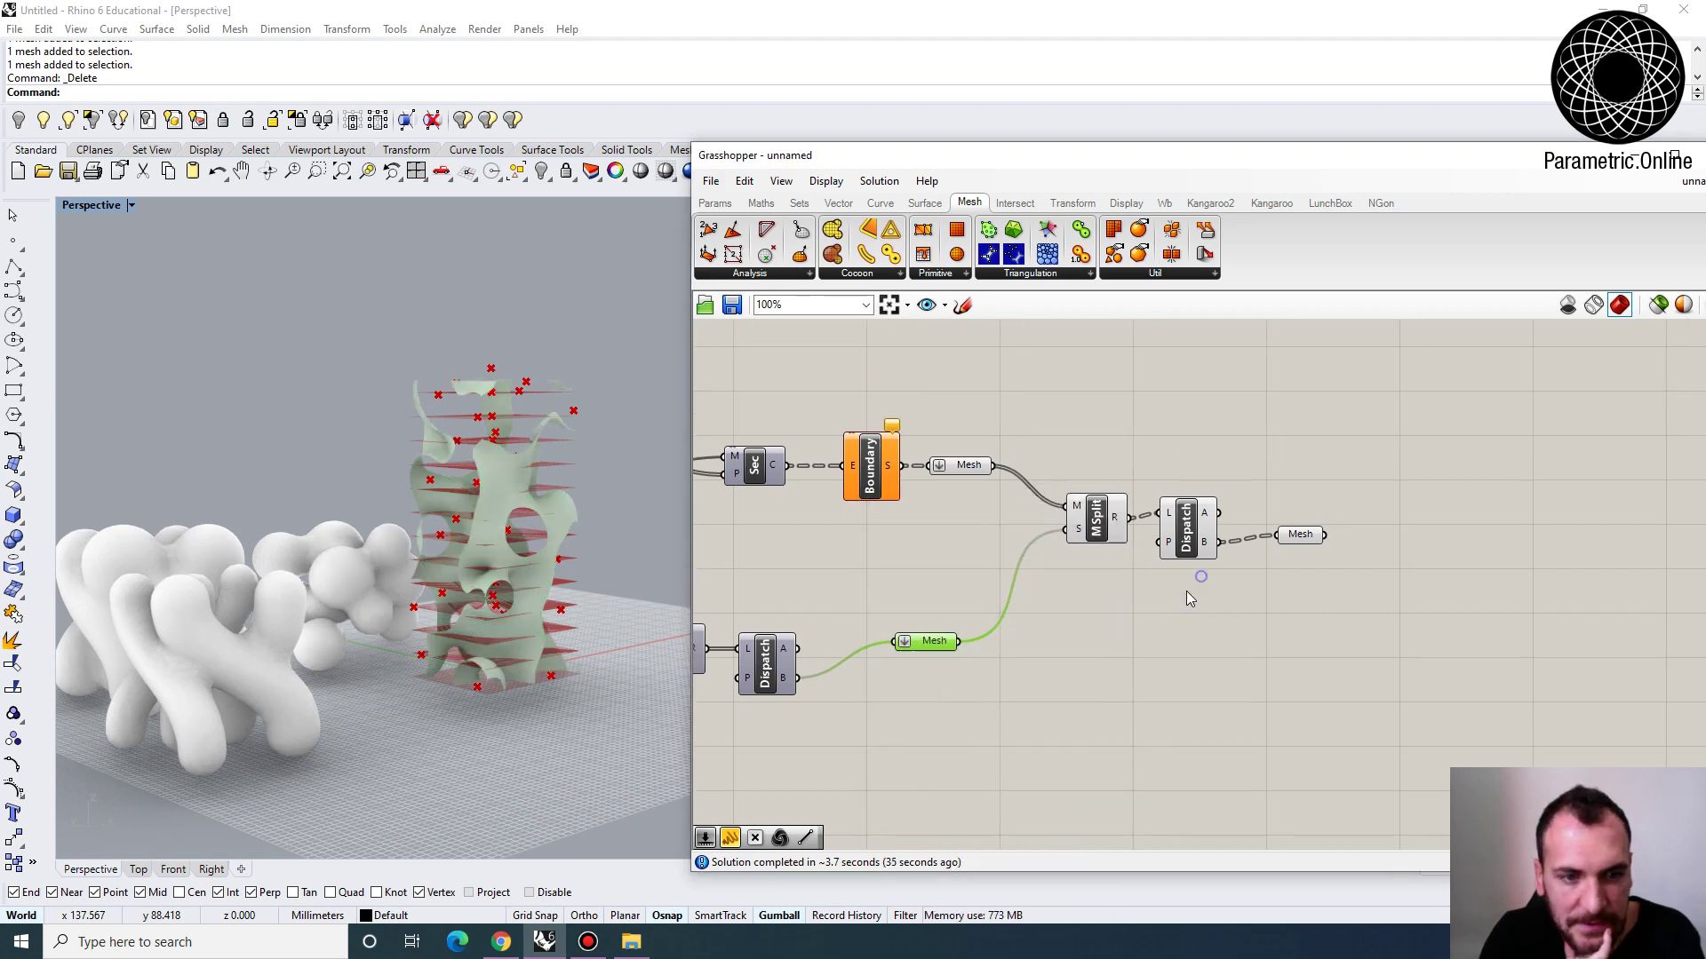
right_click(1300, 535)
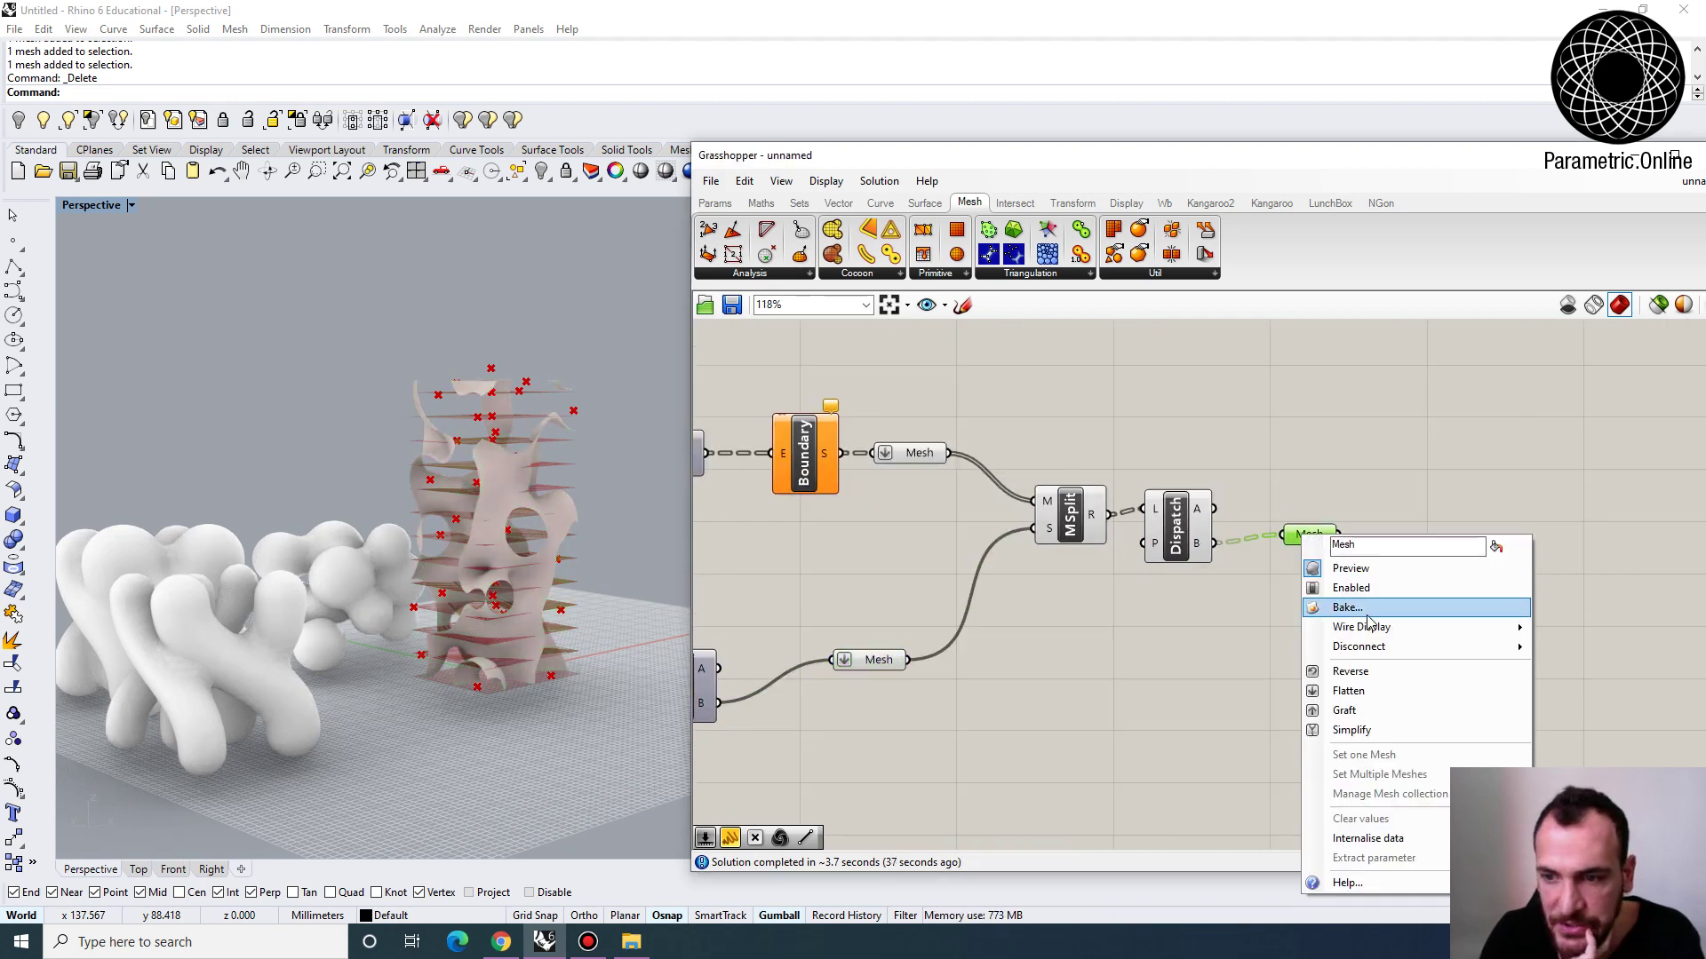
left_click(1359, 607)
left_click(1376, 778)
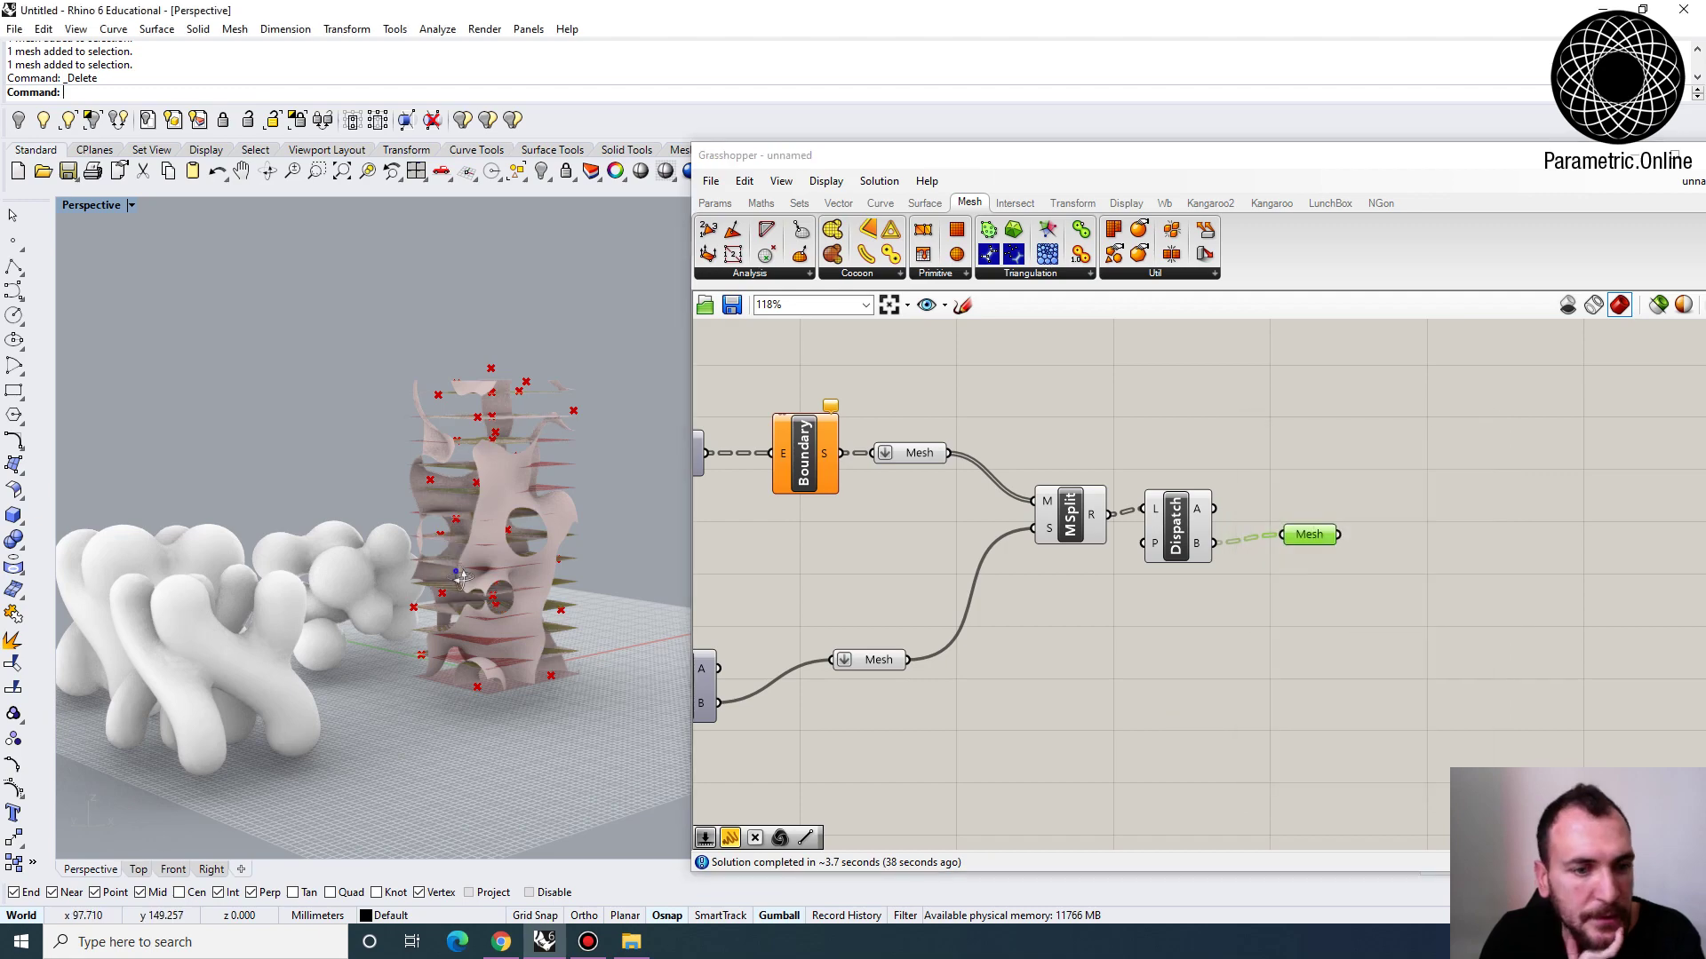
Select the baked tower and its floors, move them along the X axis clear of the preview, and zoom to them
right_click_drag(497, 675, 573, 673)
left_click_drag(369, 323, 371, 324)
right_click_drag(483, 620, 491, 434)
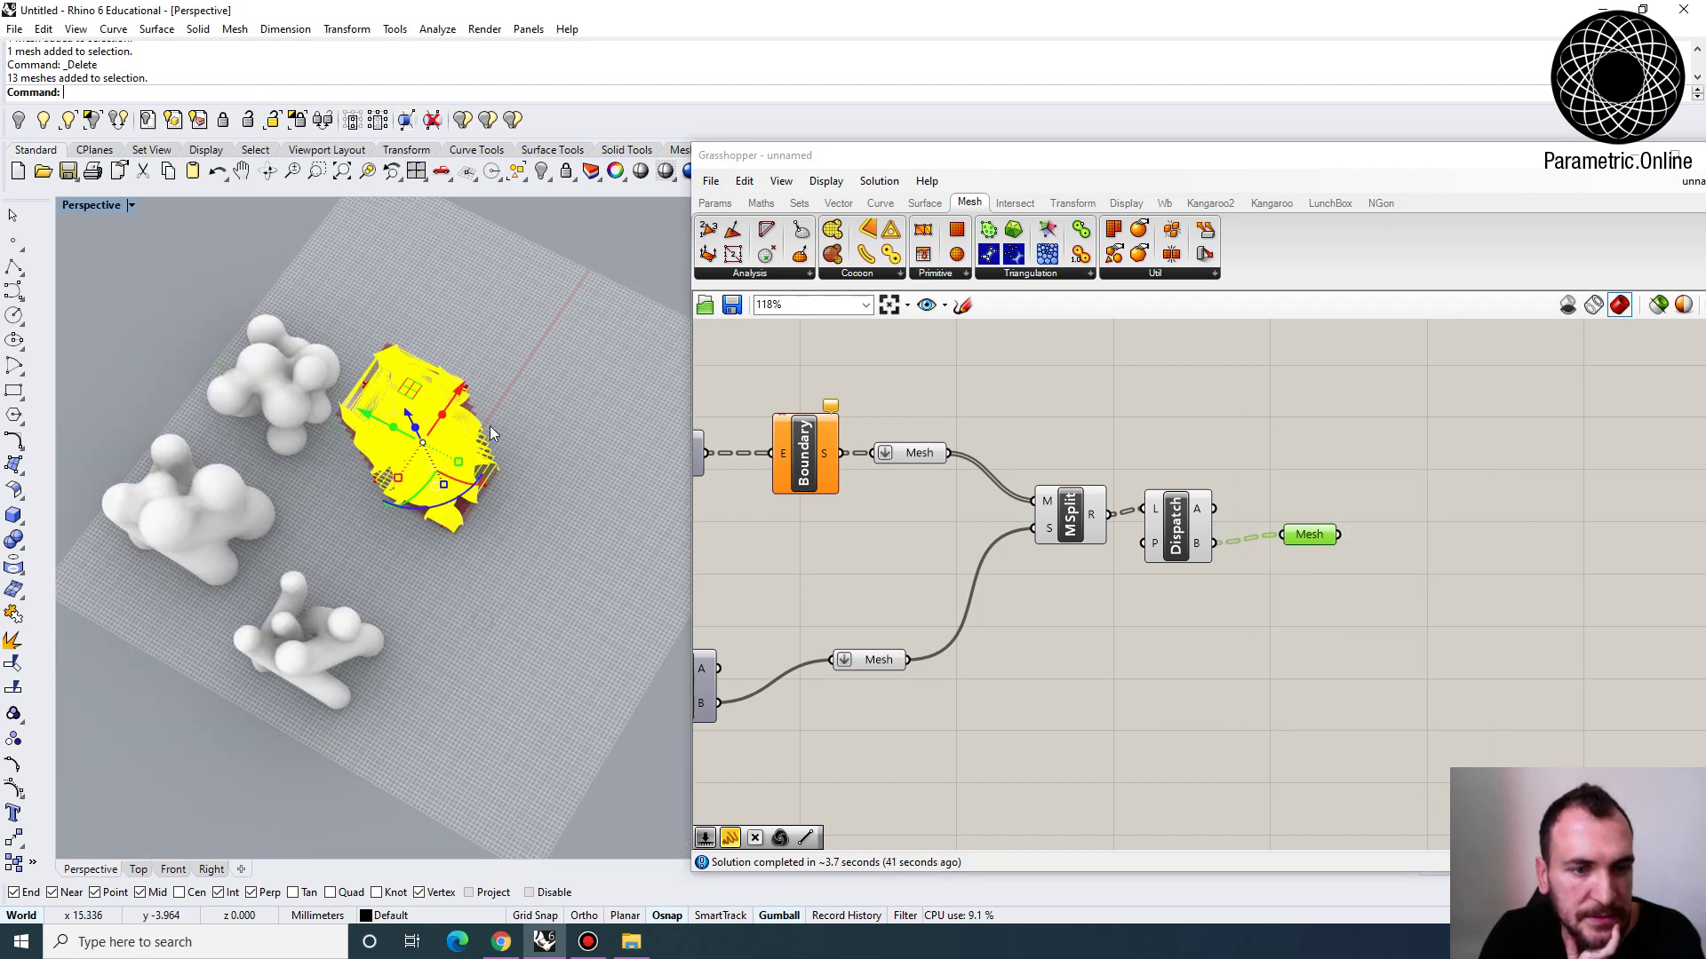
left_click_drag(468, 404, 597, 226)
type("Z")
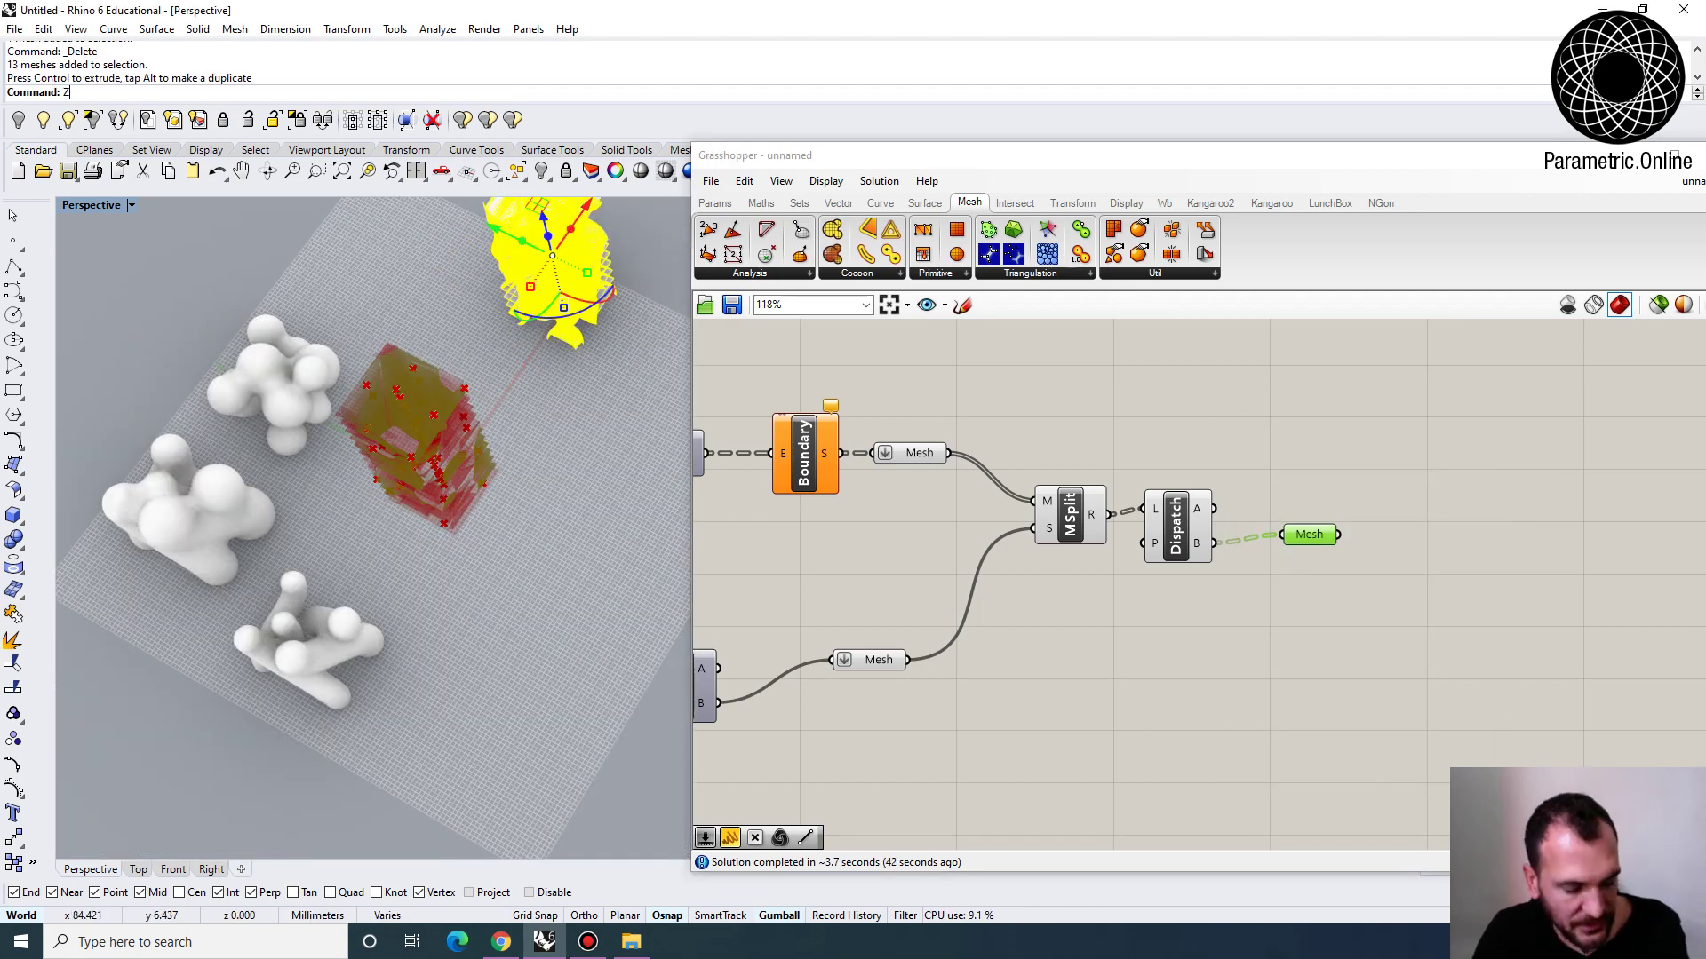
type("S")
key("Return")
key("Escape")
right_click_drag(444, 675, 485, 586)
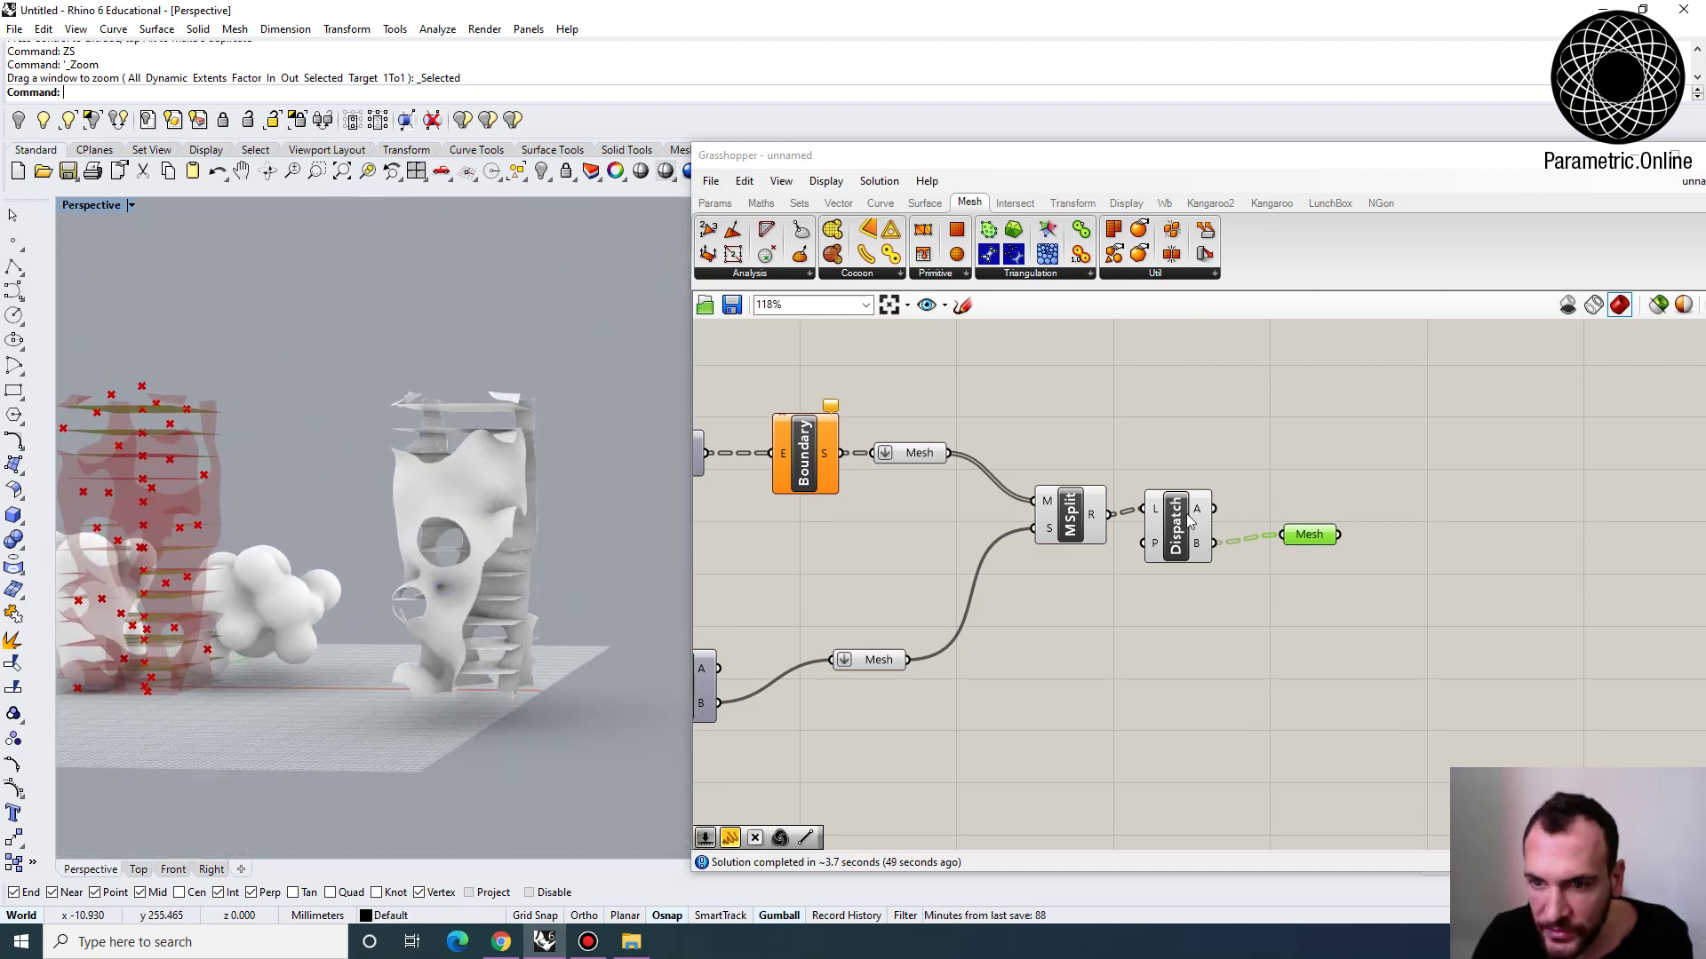
Rewire the final Mesh parameter to Dispatch's A output and bake the opposite floor pieces
right_click(1307, 515)
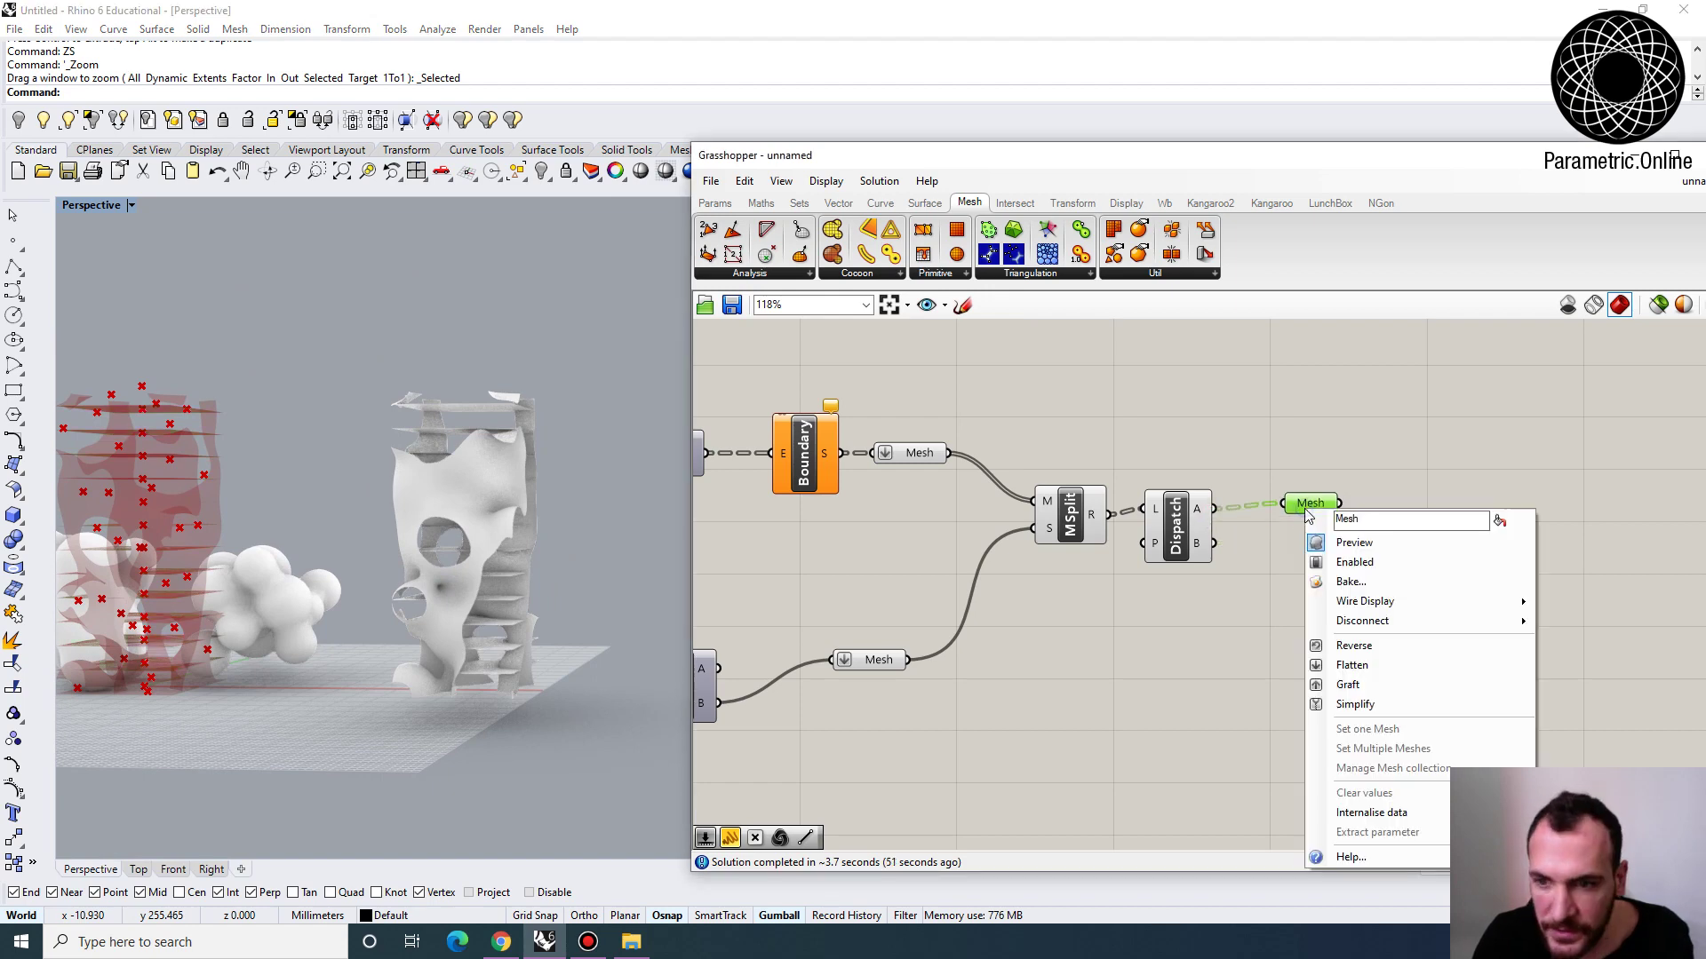
left_click(1365, 582)
left_click(1380, 747)
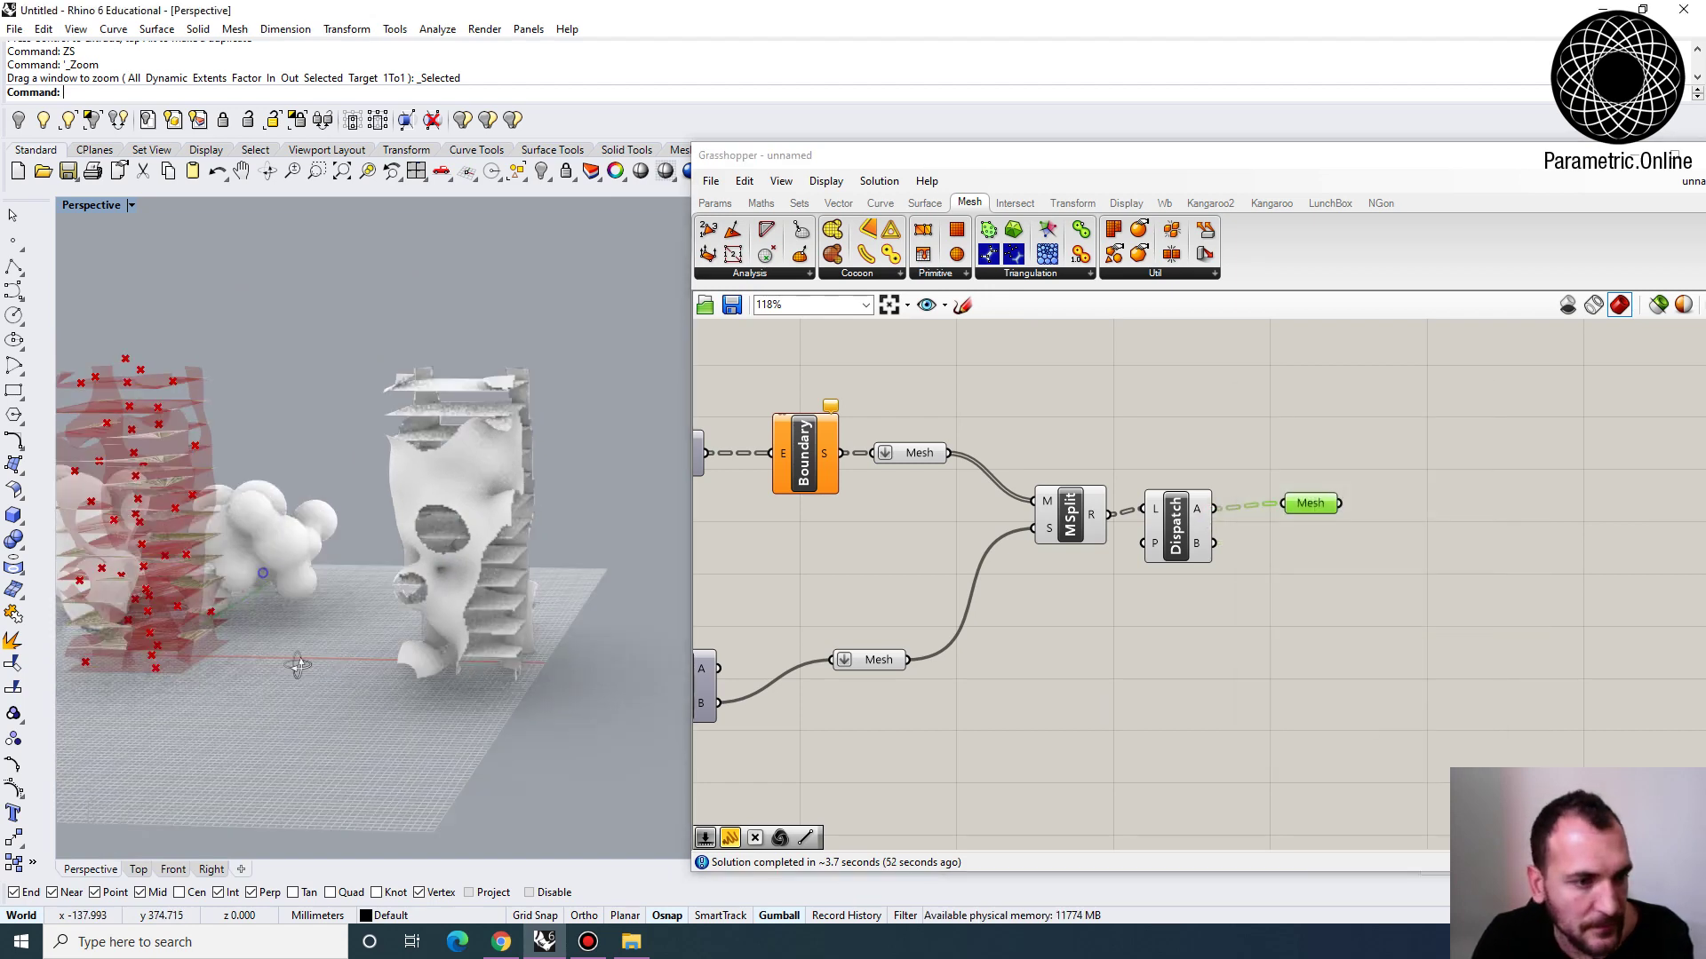
Bake the flattened split mesh again to accompany the floors from Dispatch's A output
left_click(871, 661)
right_click(871, 661)
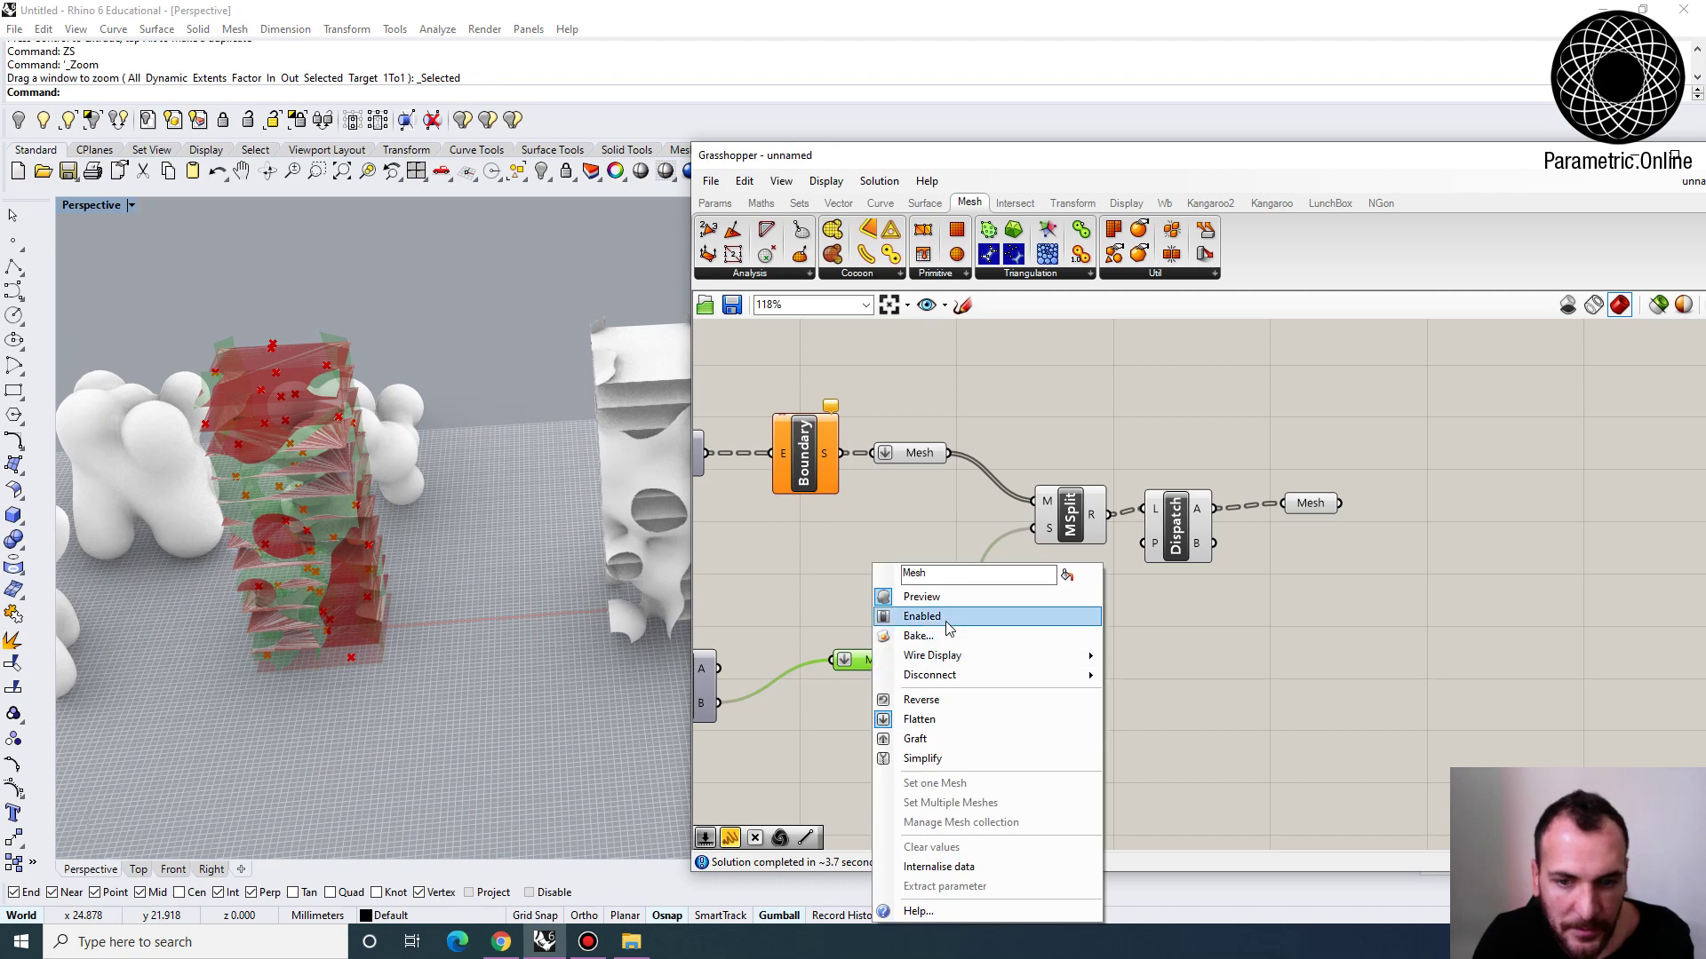
left_click(932, 634)
left_click(956, 805)
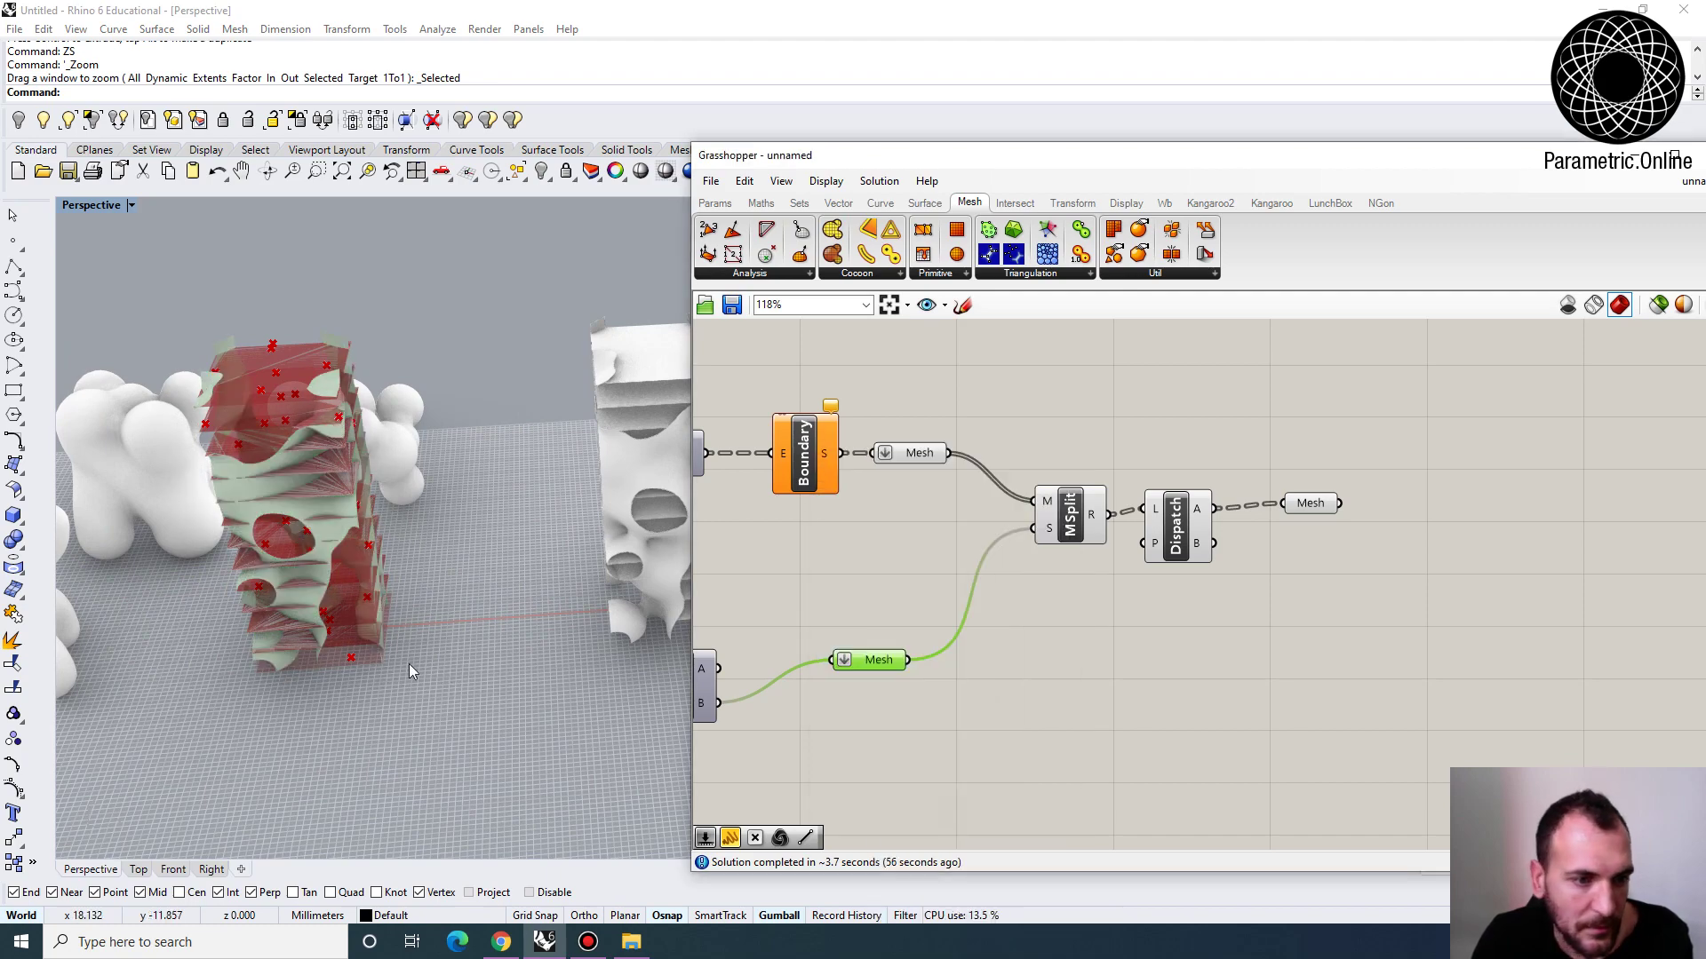
Select the newly baked meshes and move them beside the first baked tower
right_click_drag(408, 664, 559, 718)
left_click_drag(236, 411, 233, 407)
scroll(267, 413, "down", 3)
right_click_drag(373, 391, 448, 404)
left_click(447, 404)
left_click_drag(298, 579, 299, 580)
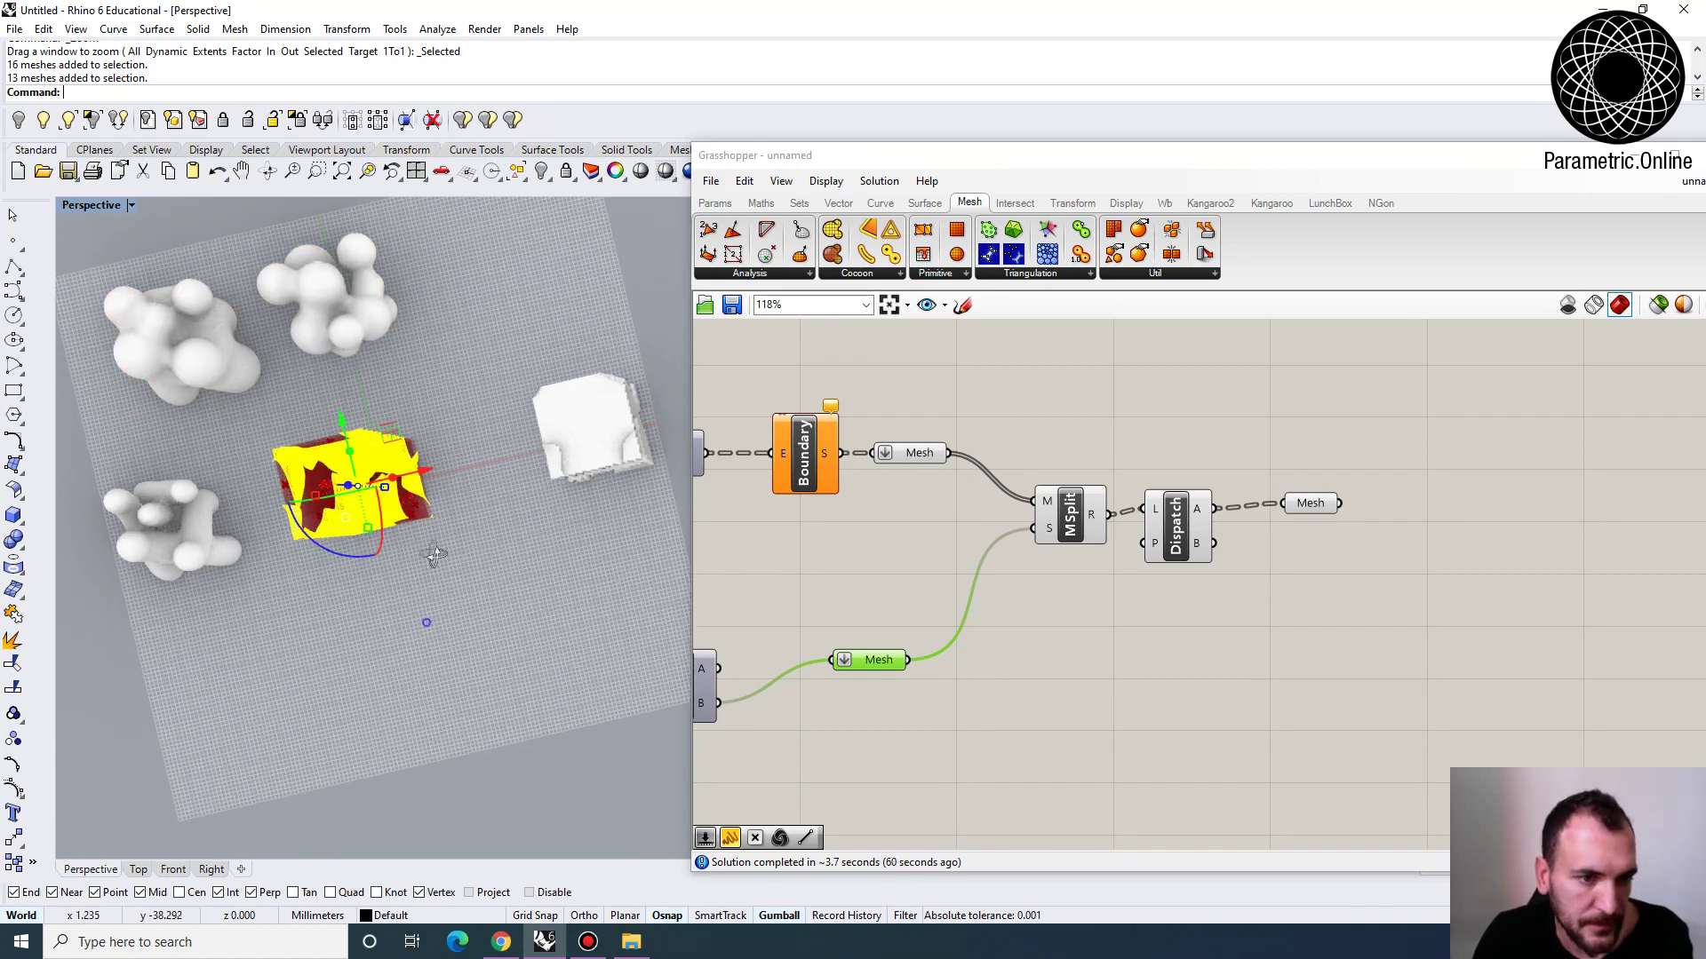
right_click_drag(299, 579, 409, 569)
type("m")
key("Return")
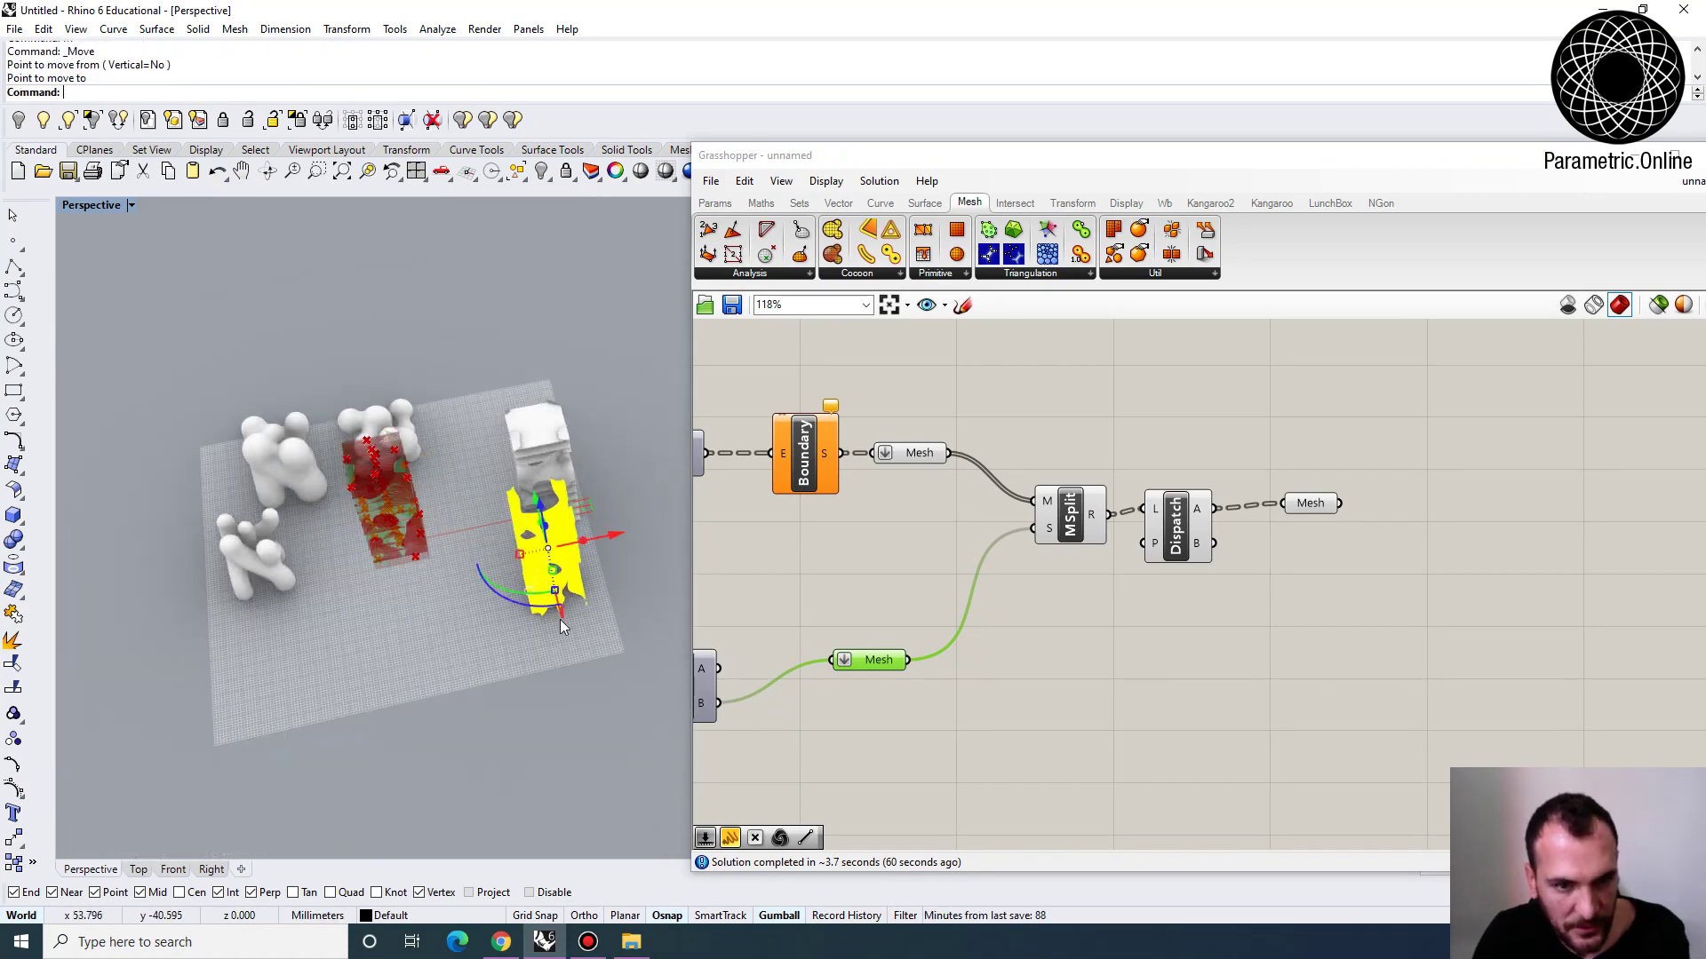
Zoom to the moved second tower and inspect its openings and floor plates from several angles
type("zs")
key("Return")
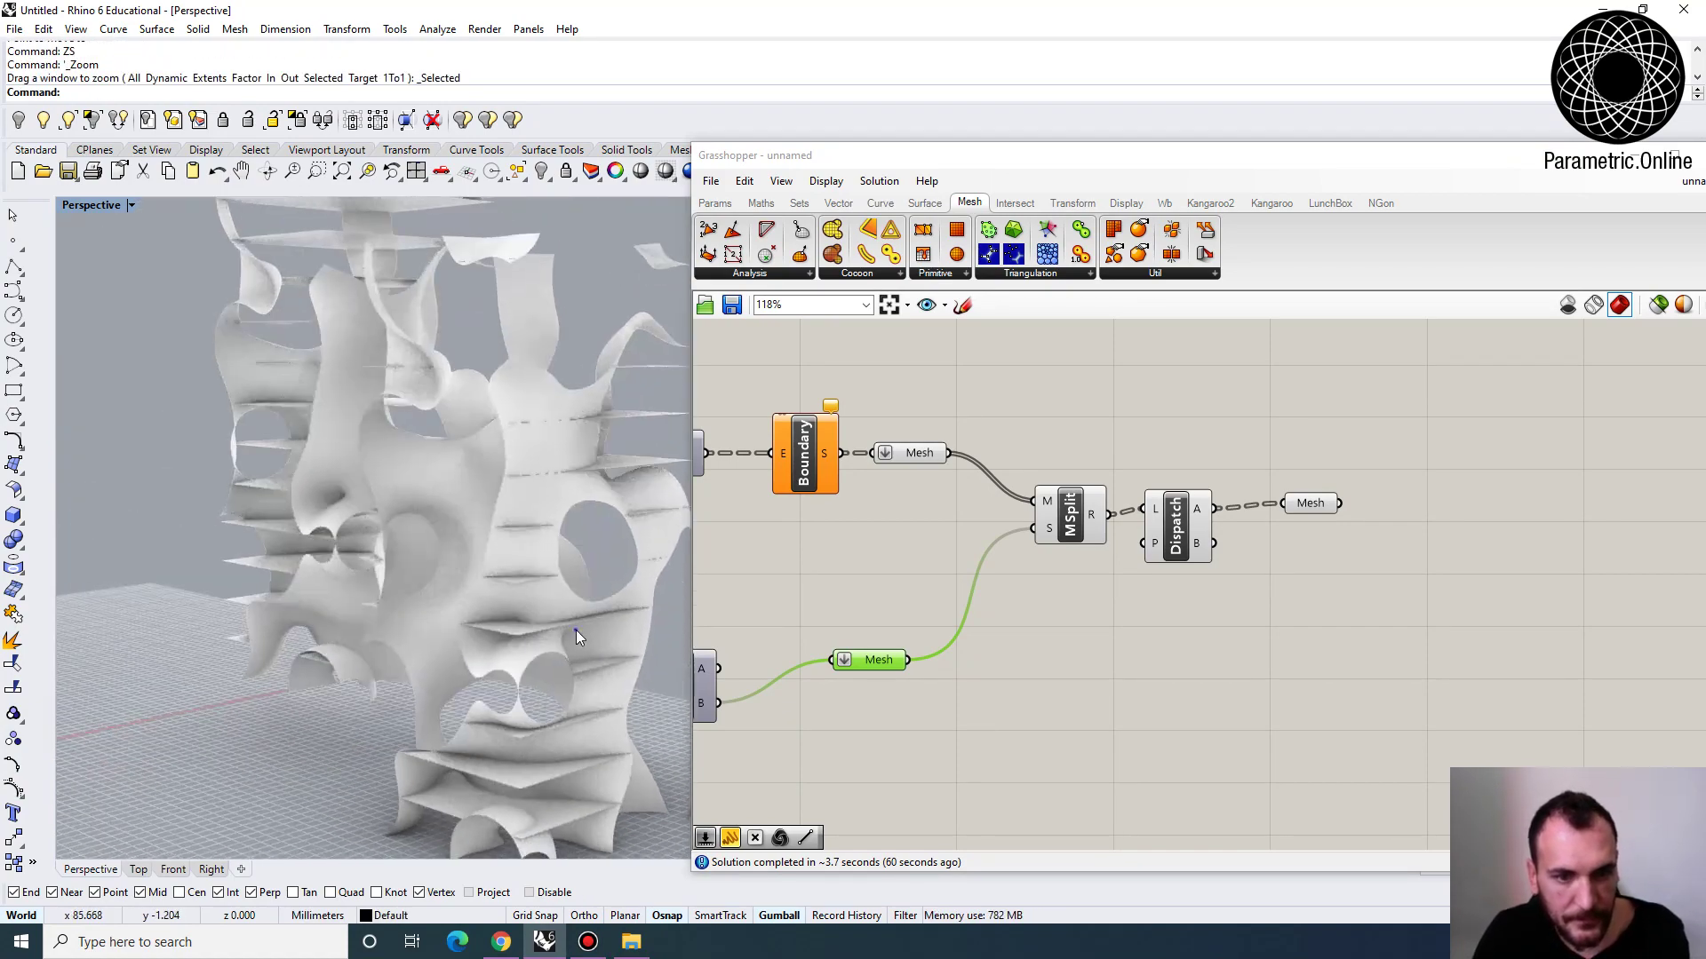
mouse_move(576, 631)
right_mouse_down()
mouse_move(517, 441)
mouse_move(588, 462)
right_mouse_up()
mouse_move(458, 470)
right_mouse_down()
mouse_move(494, 467)
mouse_move(544, 356)
right_mouse_up()
right_click_drag(460, 569, 343, 557)
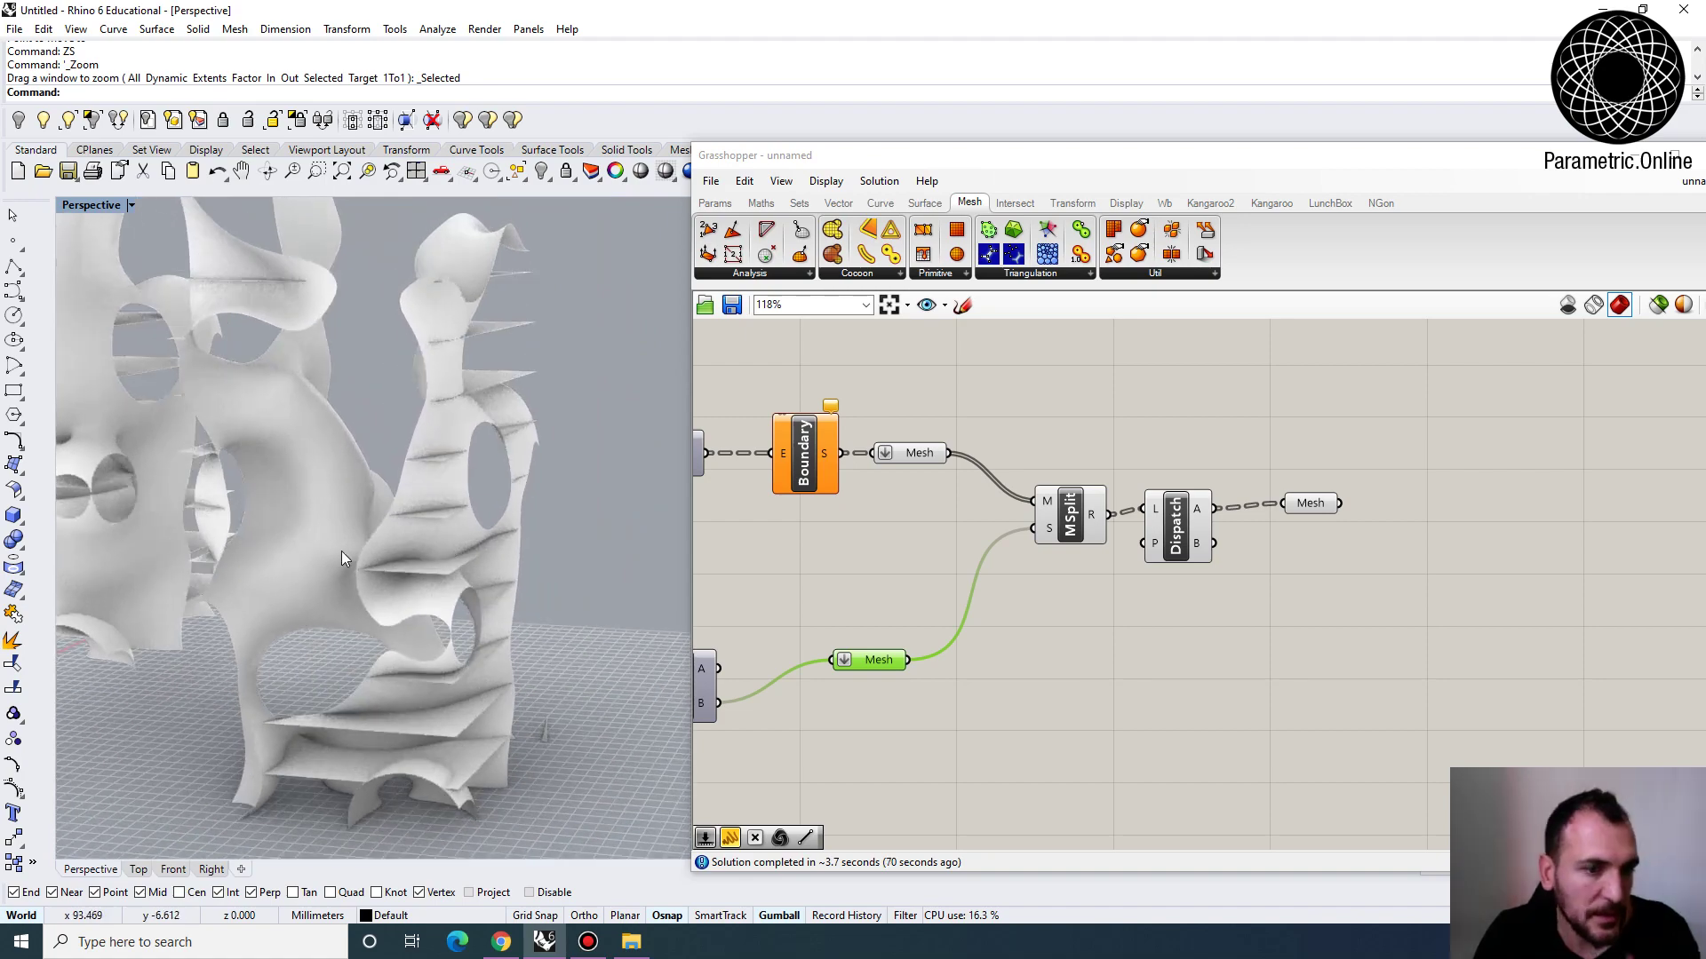
Compare the two baked towers from further away and review the Pop3D and Point Charge part of the definition
right_click_drag(803, 557, 1160, 538)
scroll(1159, 538, "down", 4)
right_click_drag(984, 537, 1182, 529)
right_click_drag(380, 613, 427, 560)
right_click_drag(833, 511, 1062, 471)
right_click_drag(856, 571, 1067, 544)
scroll(1068, 544, "up", 4)
right_click_drag(373, 568, 467, 577)
scroll(496, 525, "down", 8)
scroll(498, 513, "up", 5)
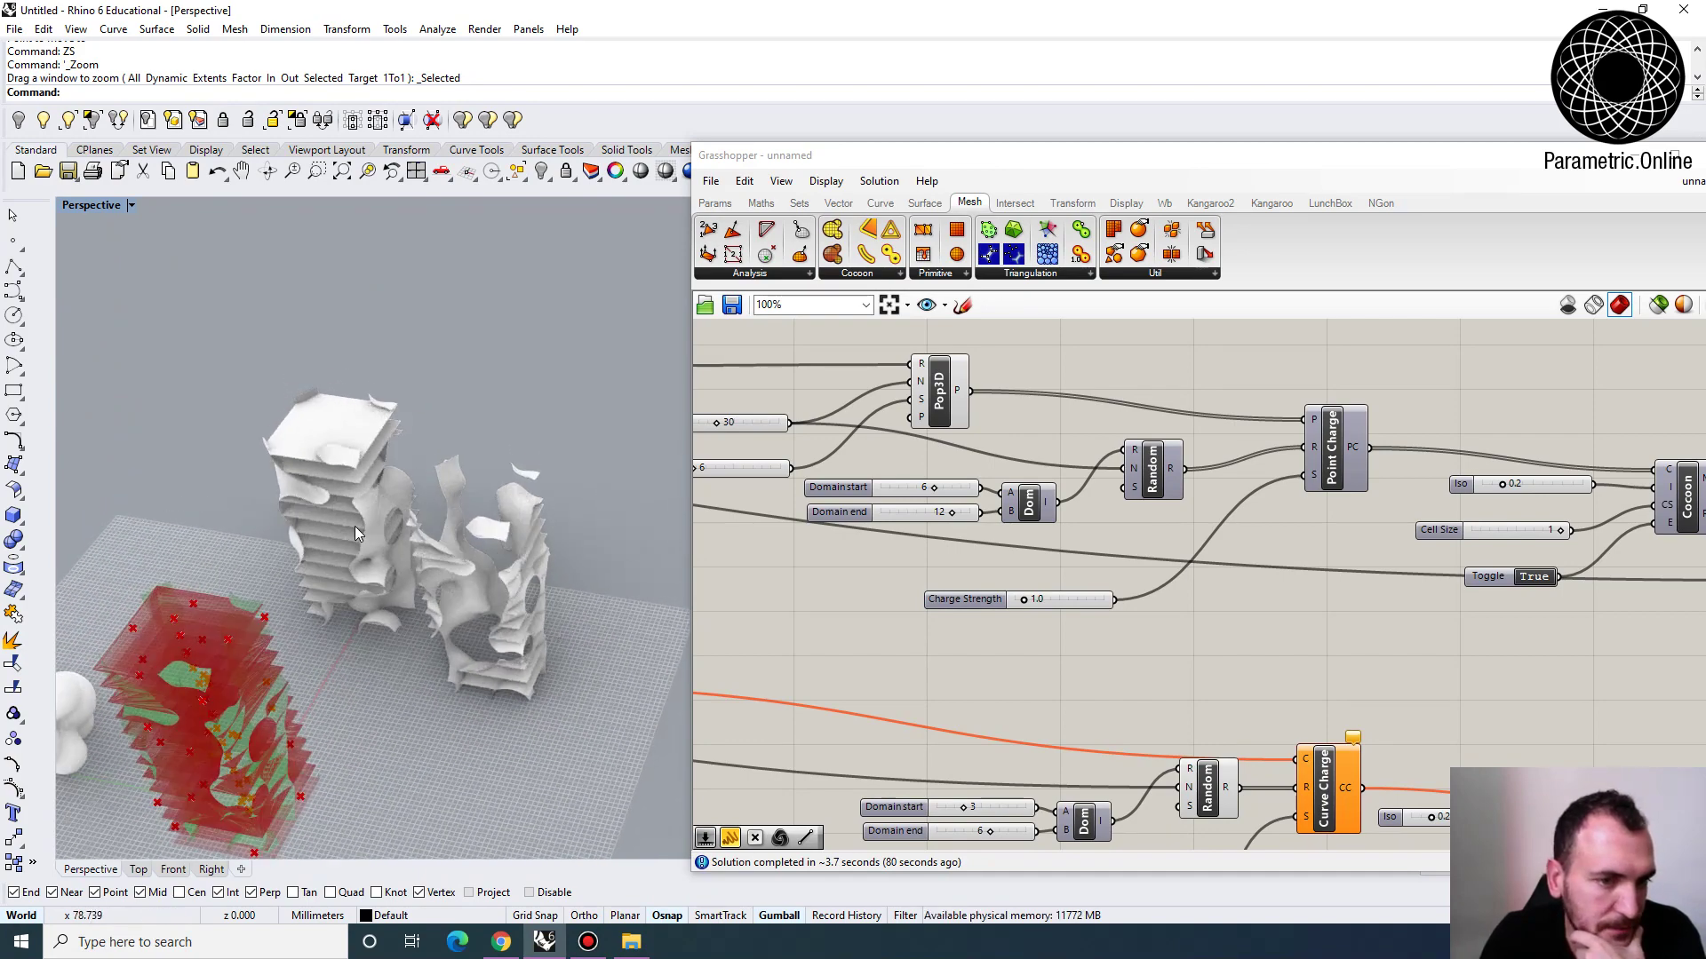
Select all meshes of the second baked tower and delete them, keeping the first baked tower
right_click_drag(1064, 675, 1044, 576)
right_click_drag(459, 620, 545, 619)
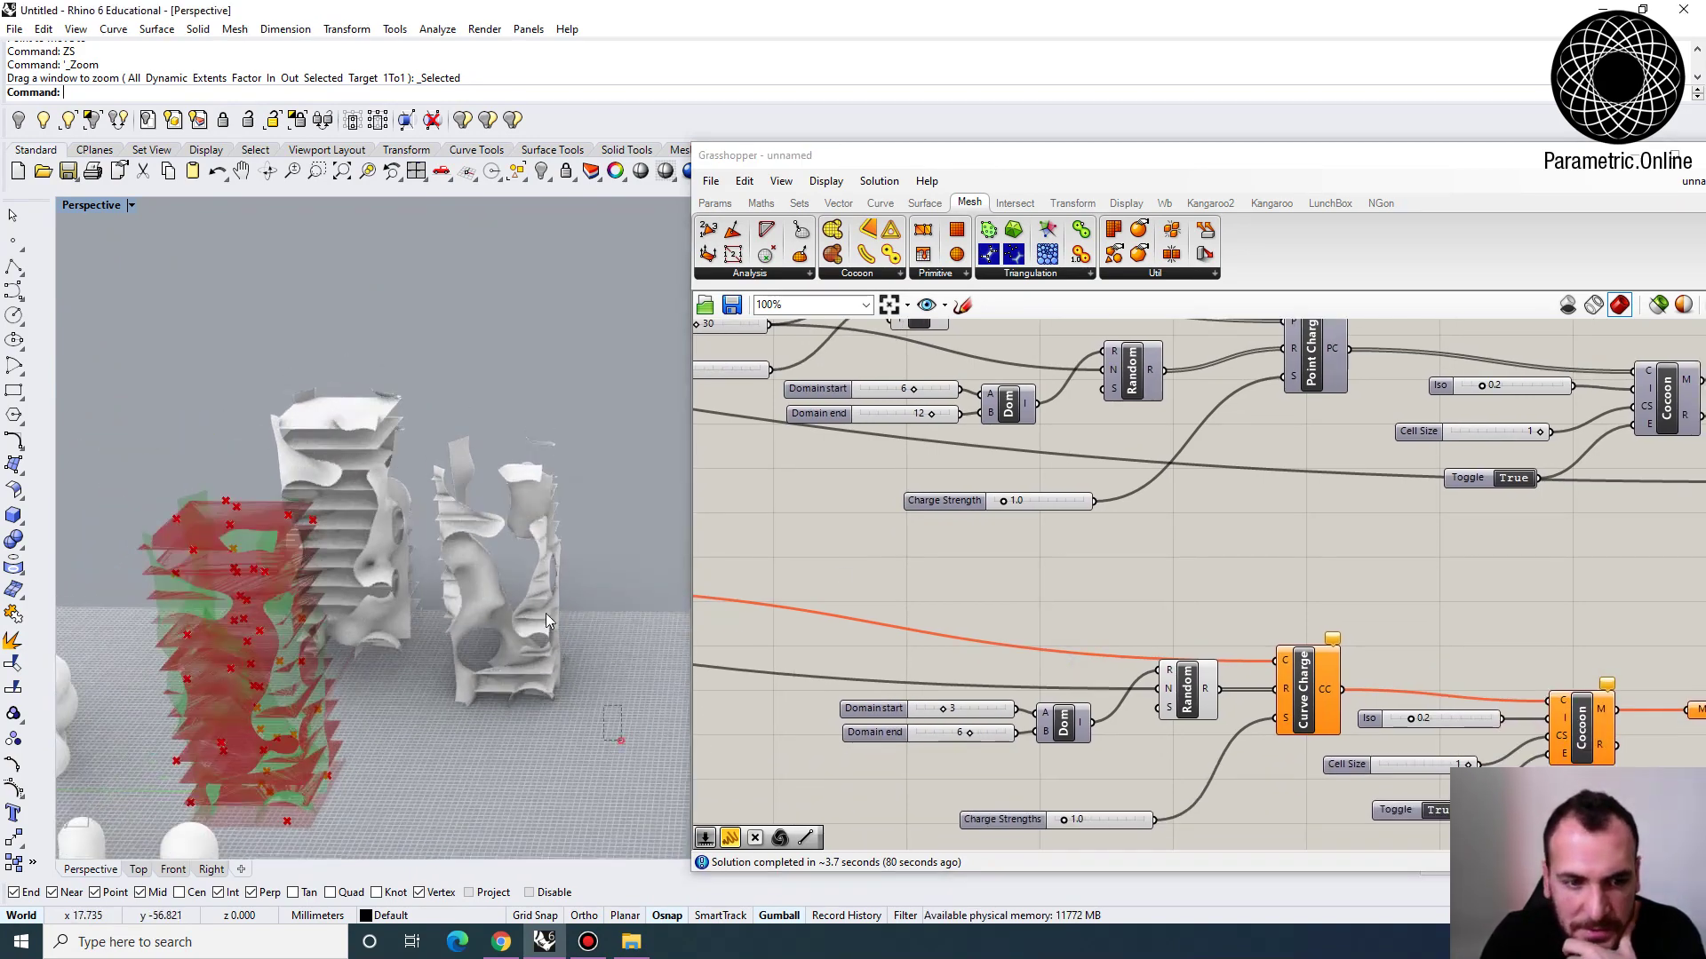
mouse_move(421, 402)
left_mouse_down()
mouse_move(380, 382)
mouse_move(441, 392)
left_mouse_up()
left_click(613, 583)
key("Delete")
Set the Domain end value for the Point Charge random radii to 8
scroll(1047, 462, "down", 3)
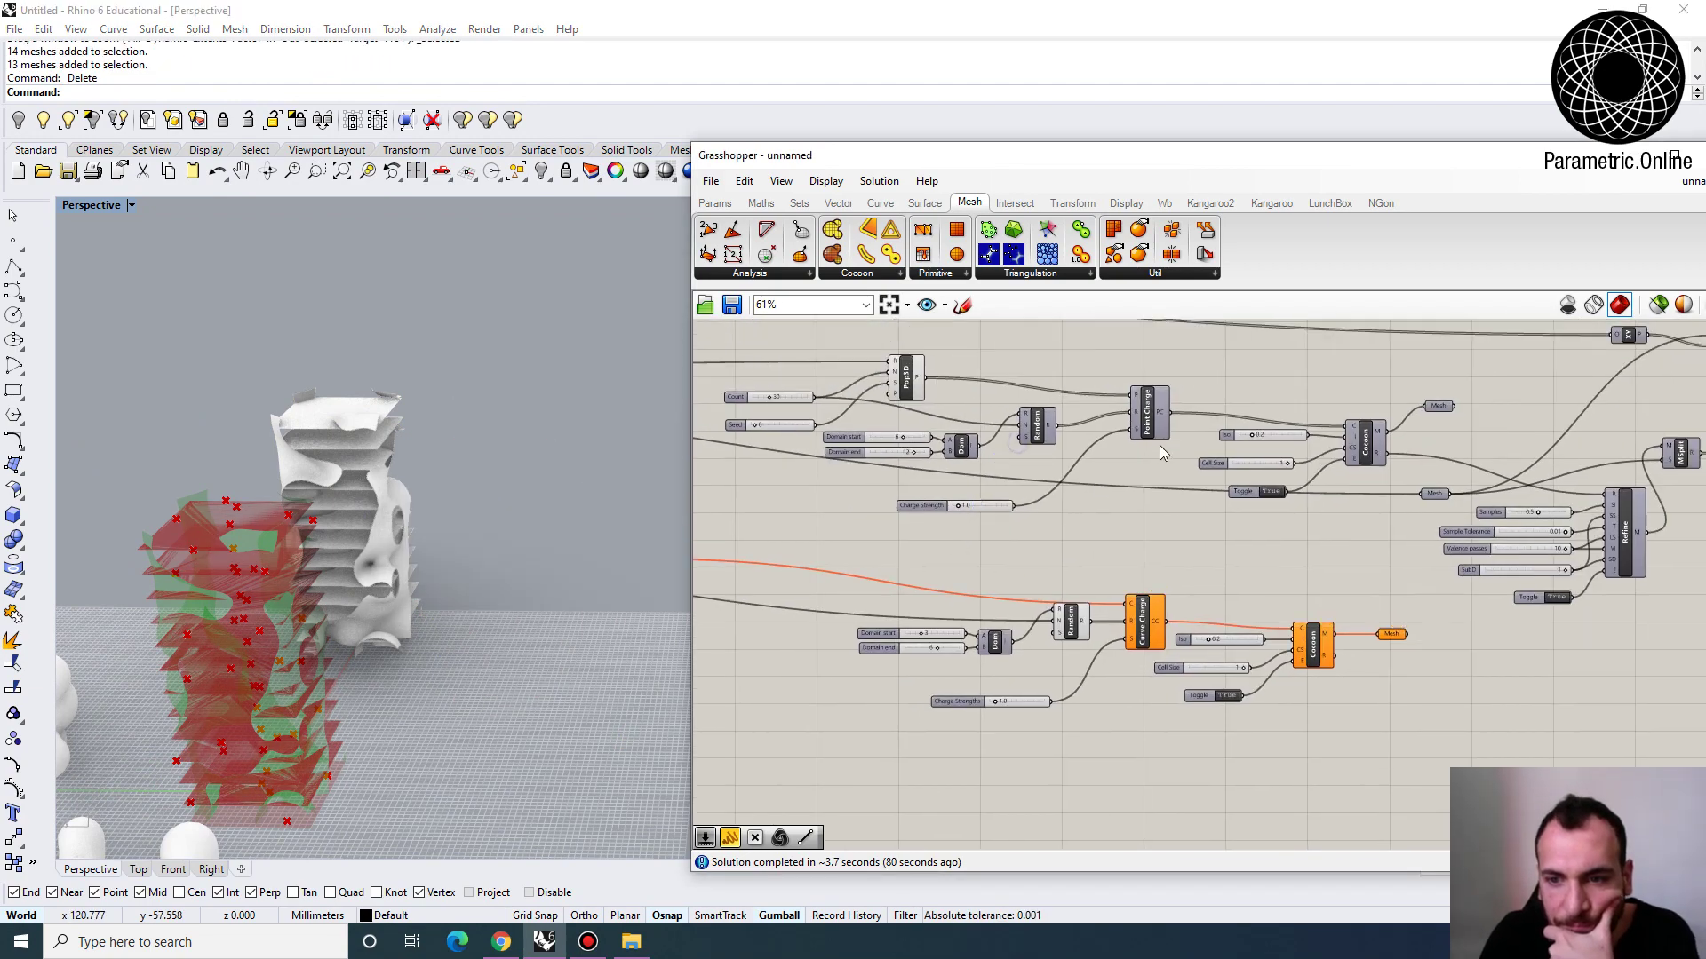
scroll(313, 498, "up", 5)
right_click_drag(323, 511, 326, 560)
right_click_drag(1064, 456, 1091, 509)
scroll(678, 512, "up", 4)
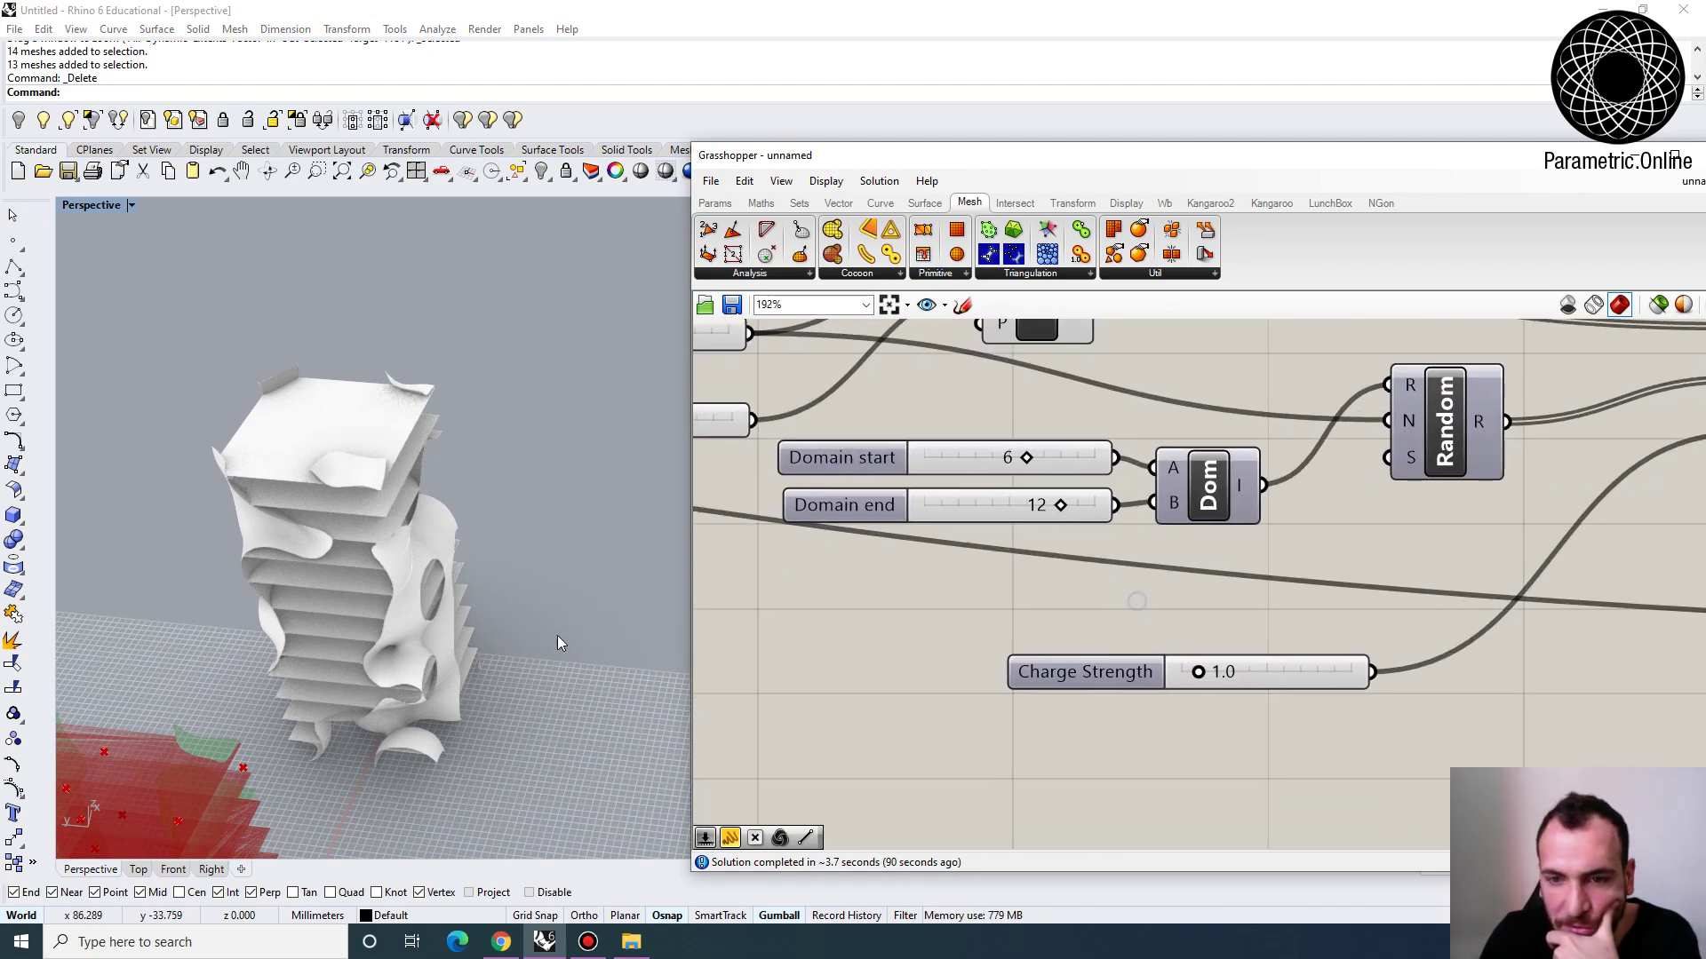
scroll(515, 499, "down", 3)
scroll(515, 499, "down", 5)
scroll(229, 557, "up", 6)
scroll(459, 558, "up", 3)
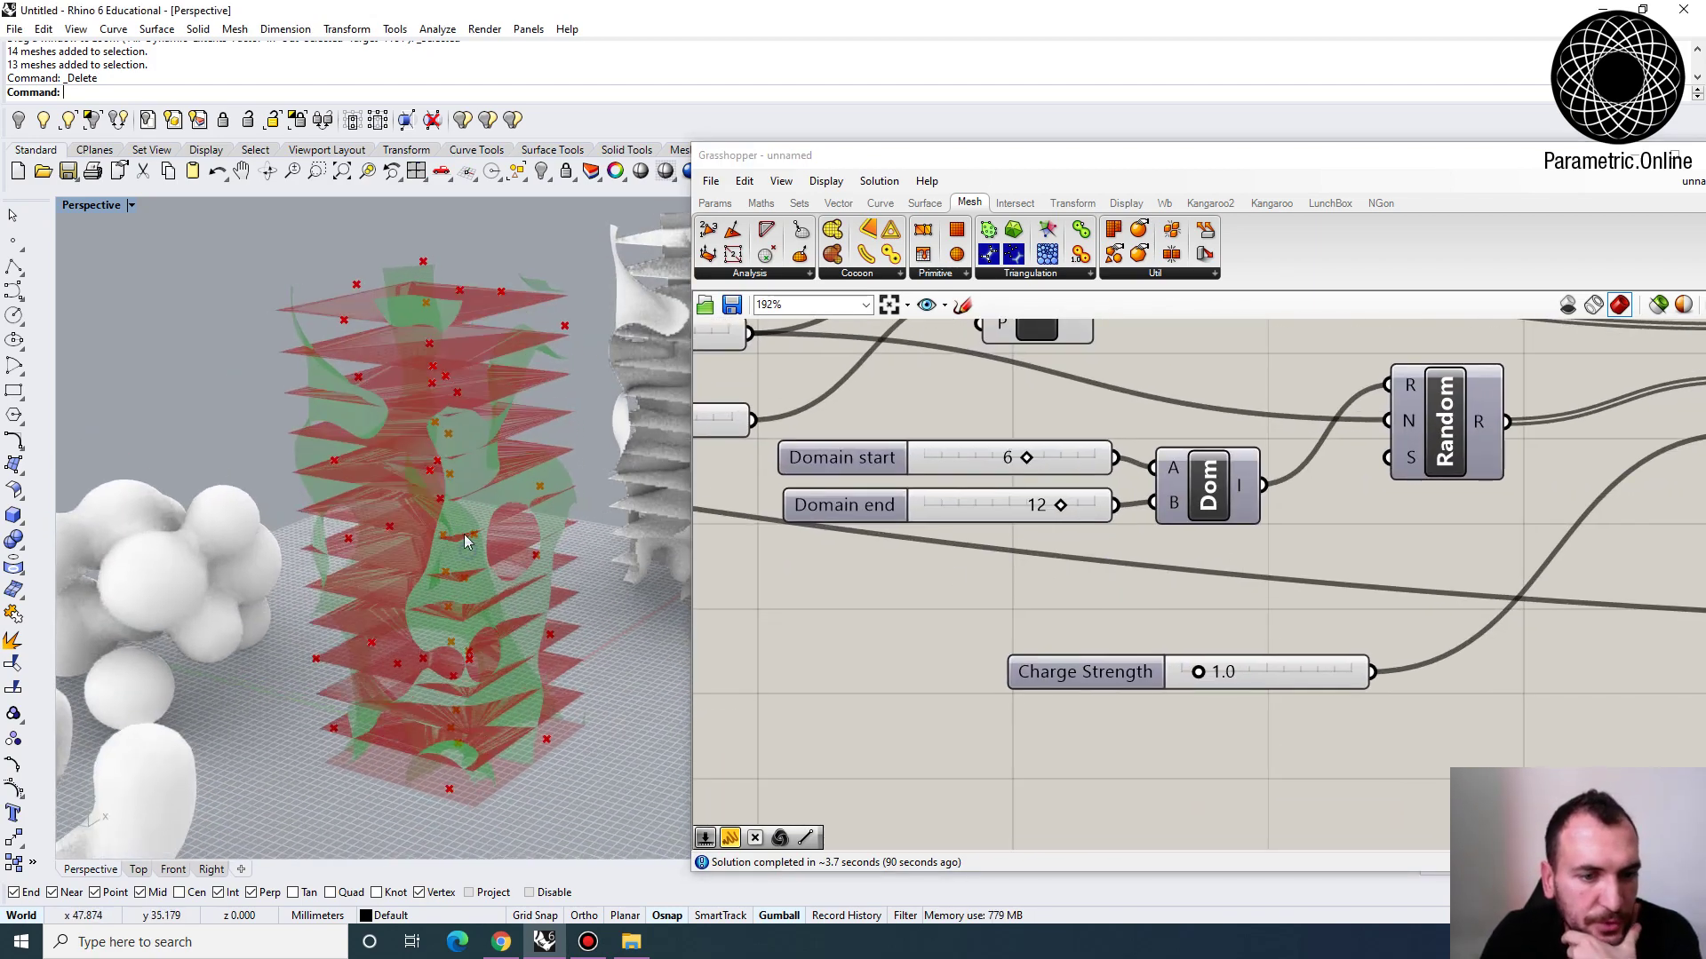
right_click_drag(1065, 463, 1031, 529)
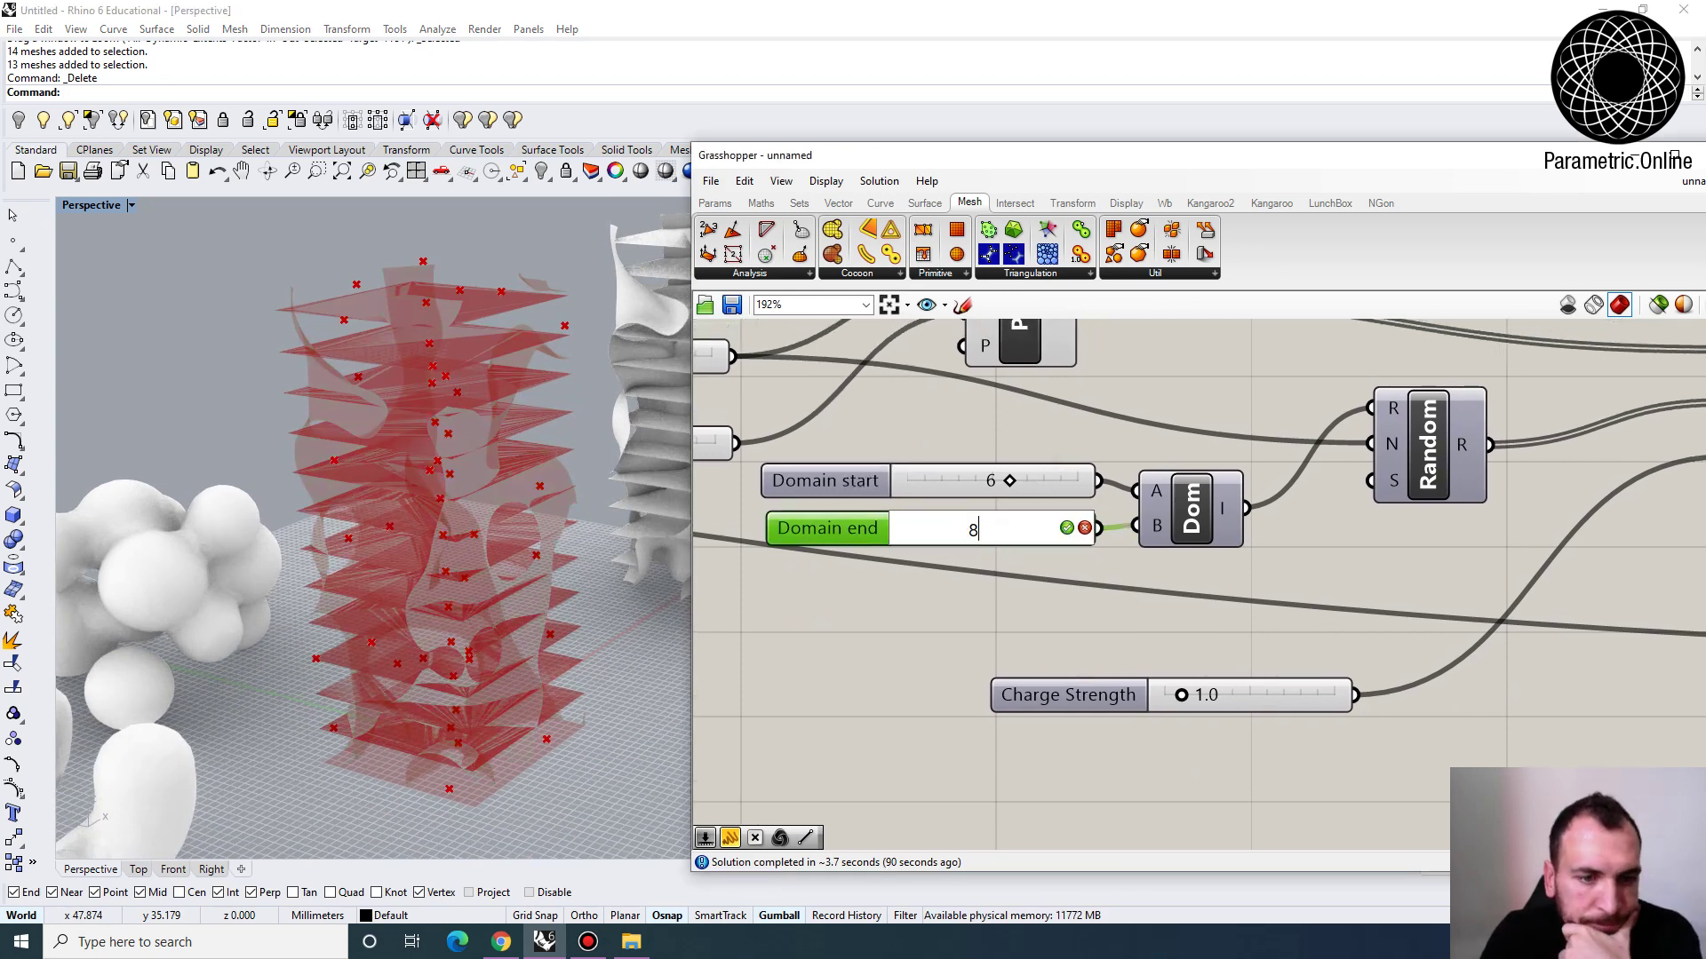
key("Return")
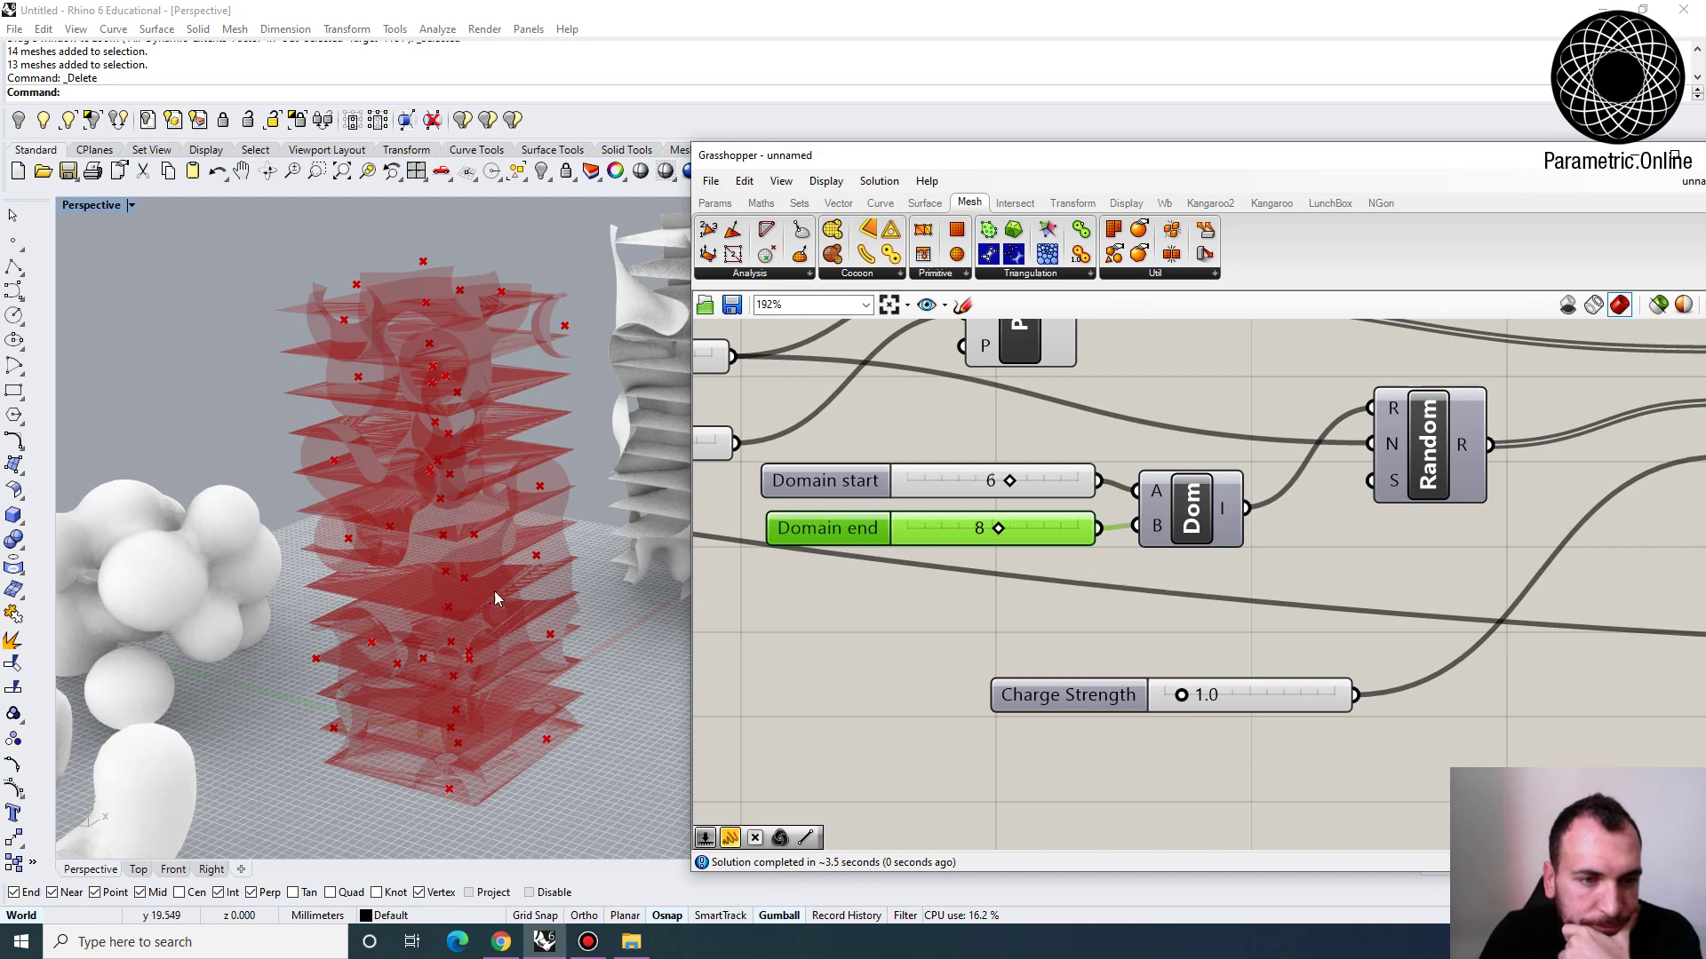
Bake the flattened split Mesh fed by the lower Dispatch's B output on the Default layer
right_click_drag(494, 590, 345, 498)
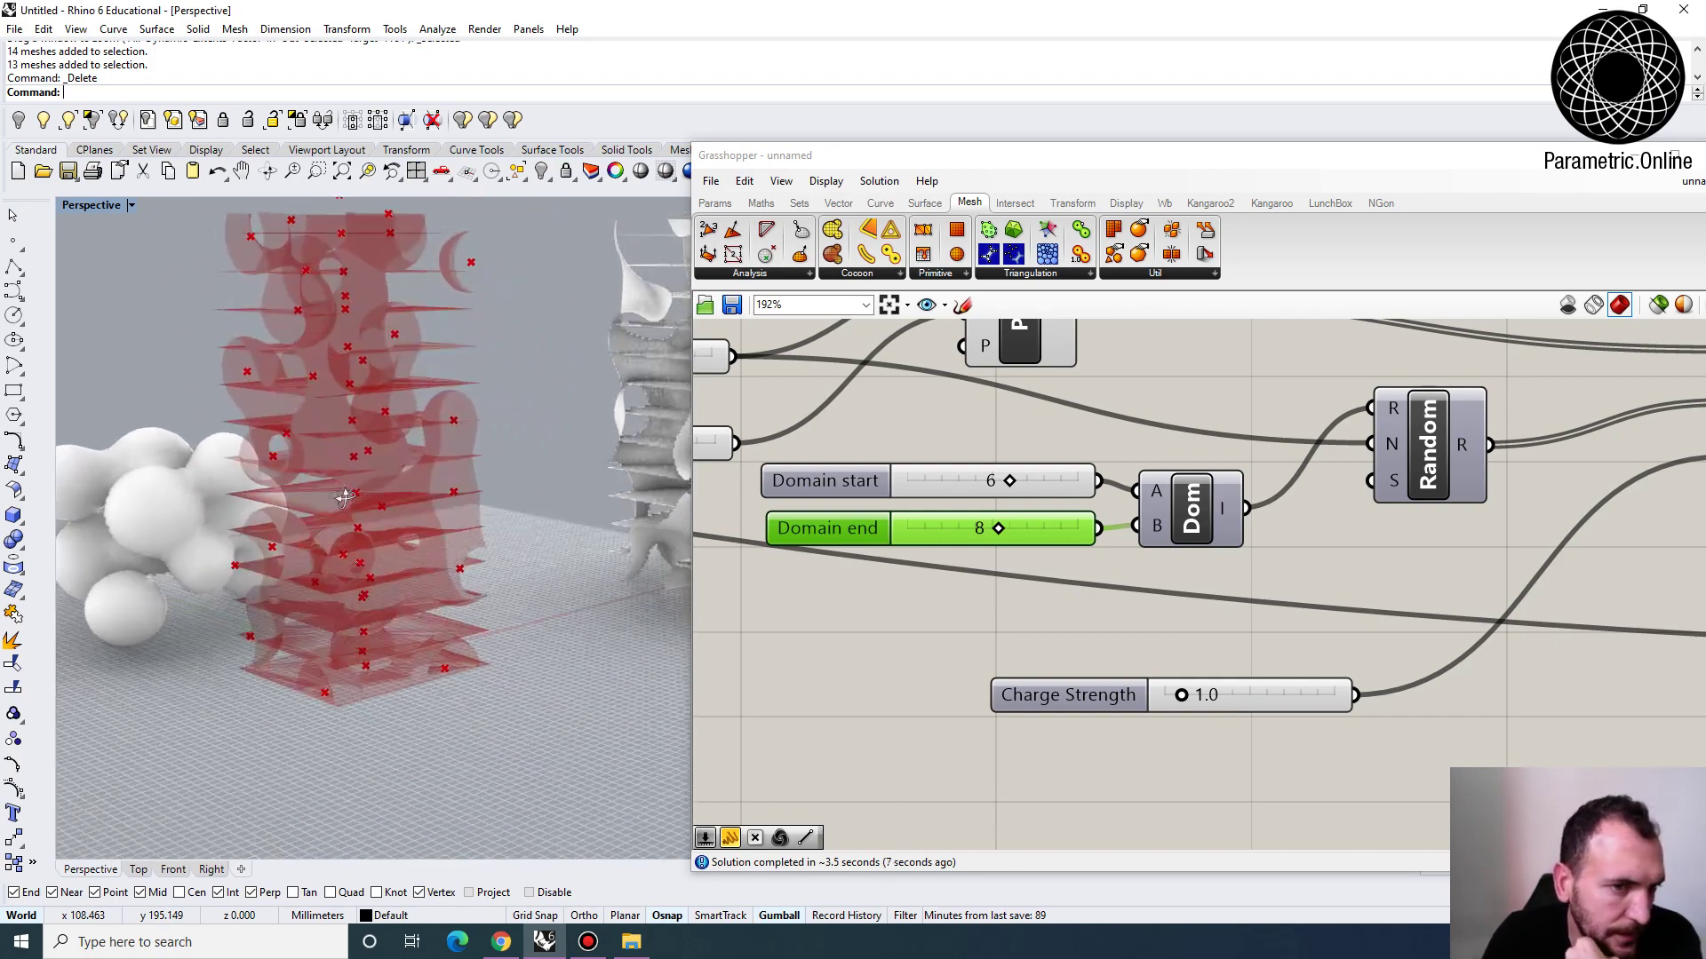
scroll(821, 533, "down", 5)
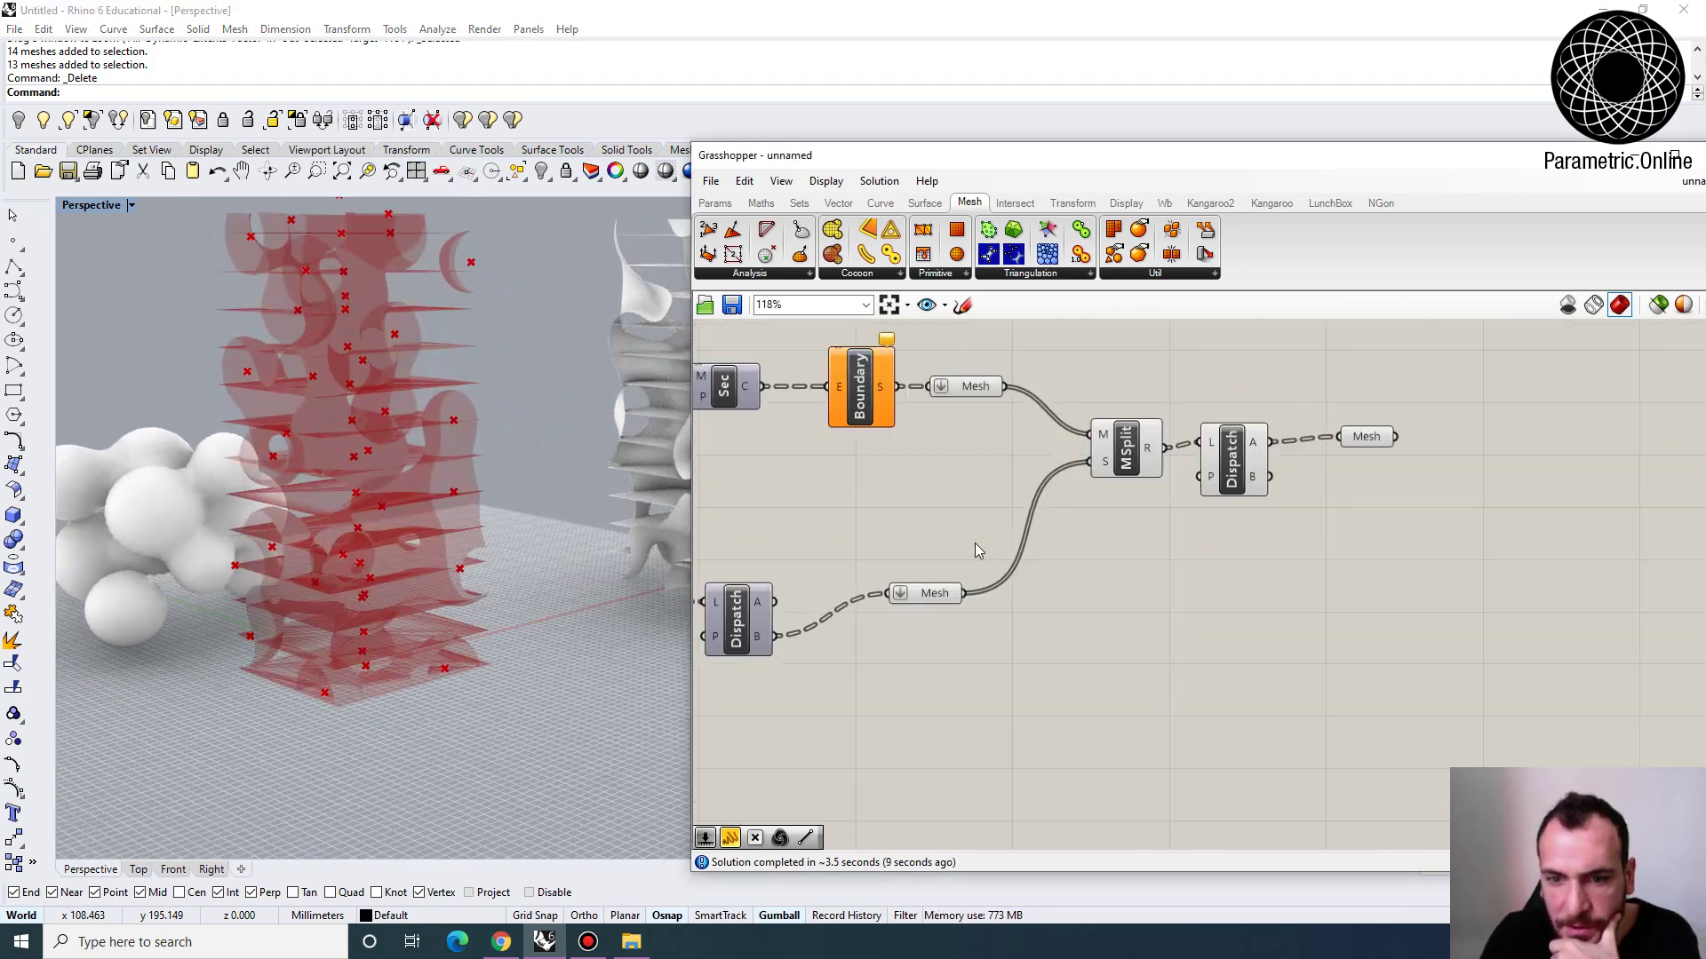
left_click(931, 592)
right_click(931, 590)
left_click(973, 632)
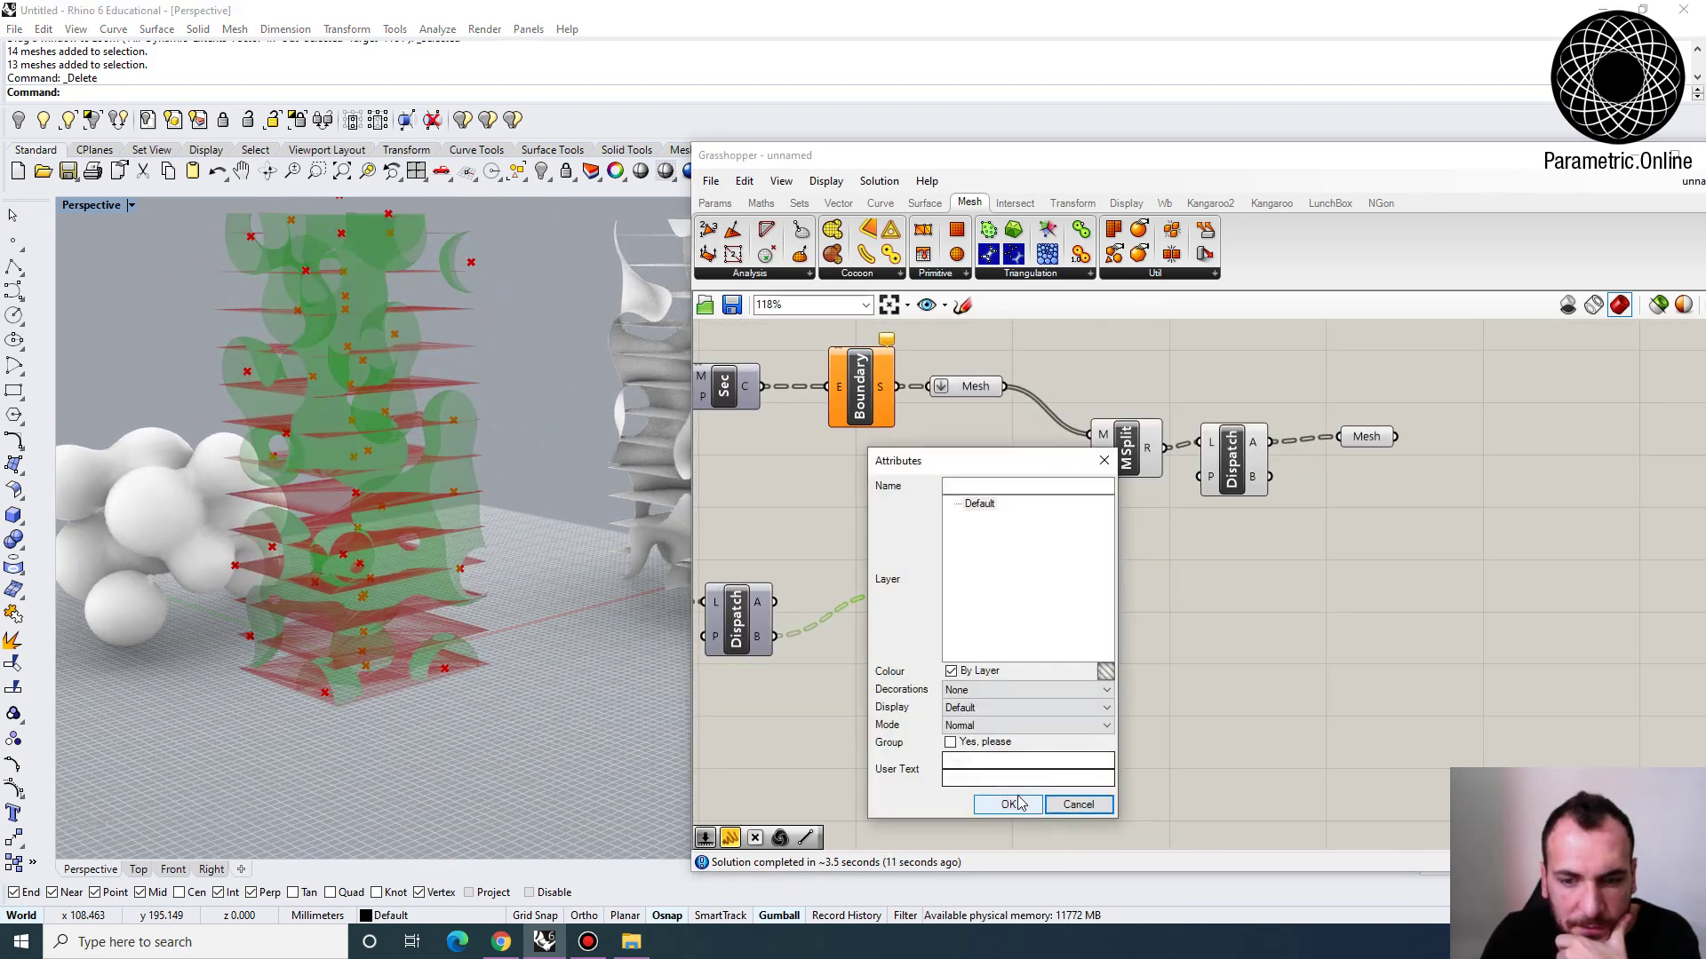
left_click(1018, 802)
Bake the floor Mesh connected to the final Dispatch's A output
right_click_drag(373, 693, 377, 637)
right_click_drag(1304, 452, 1297, 497)
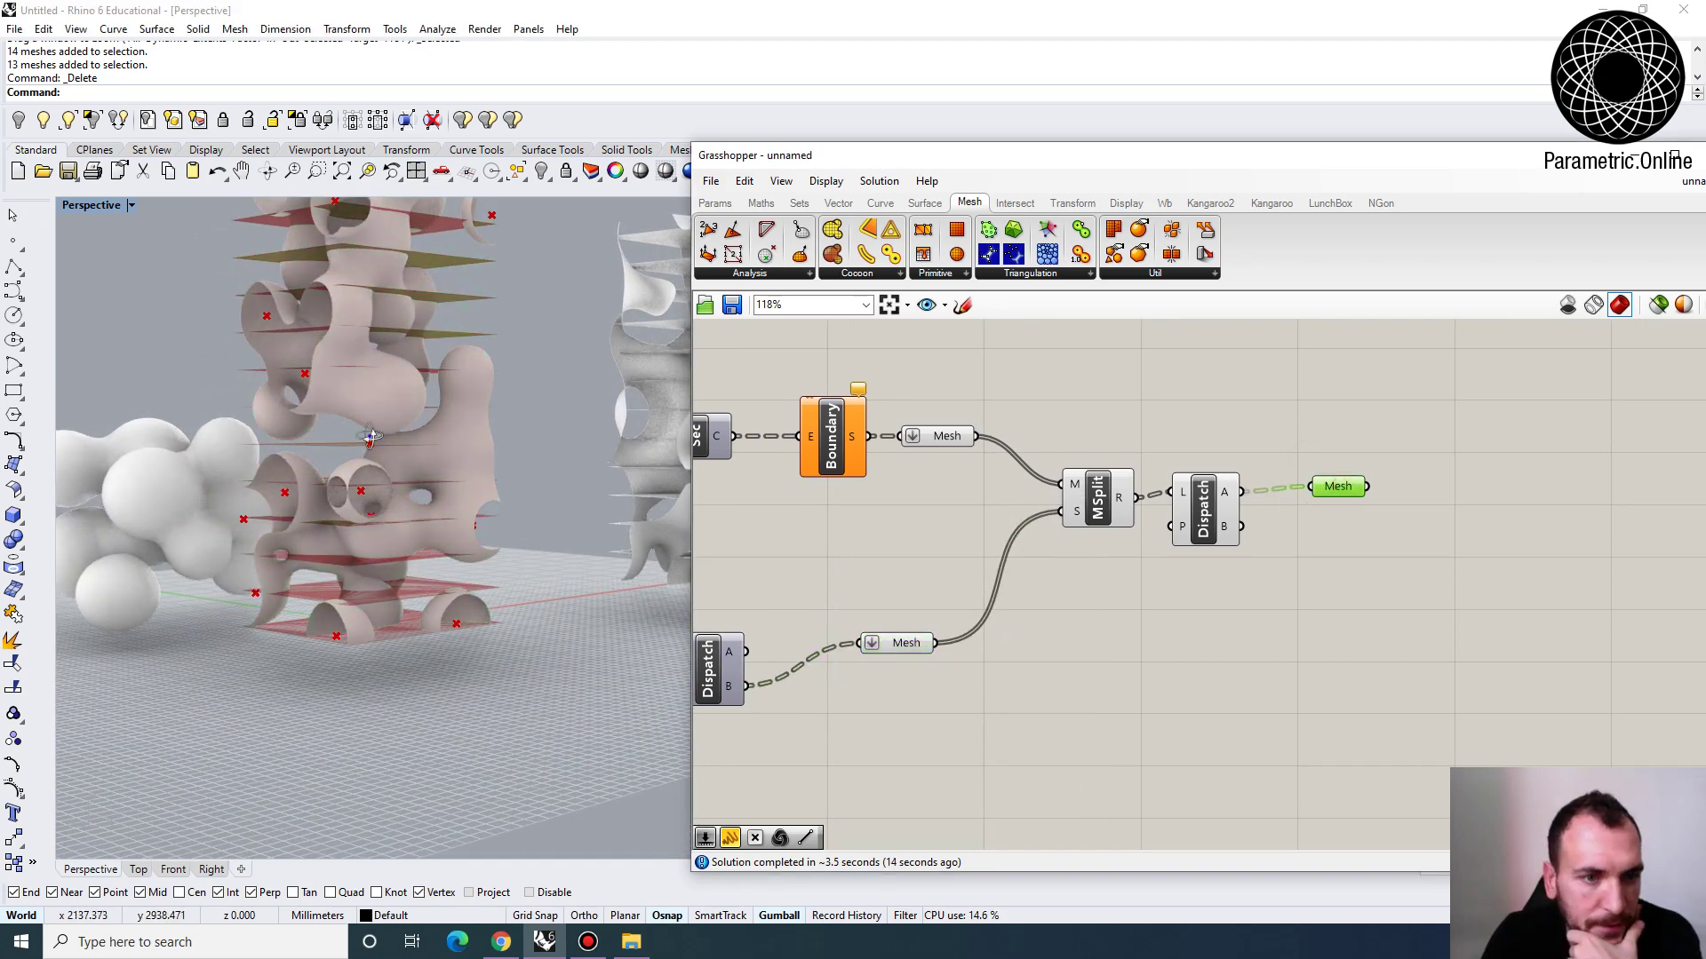
right_click_drag(371, 437, 356, 478)
right_click(1340, 488)
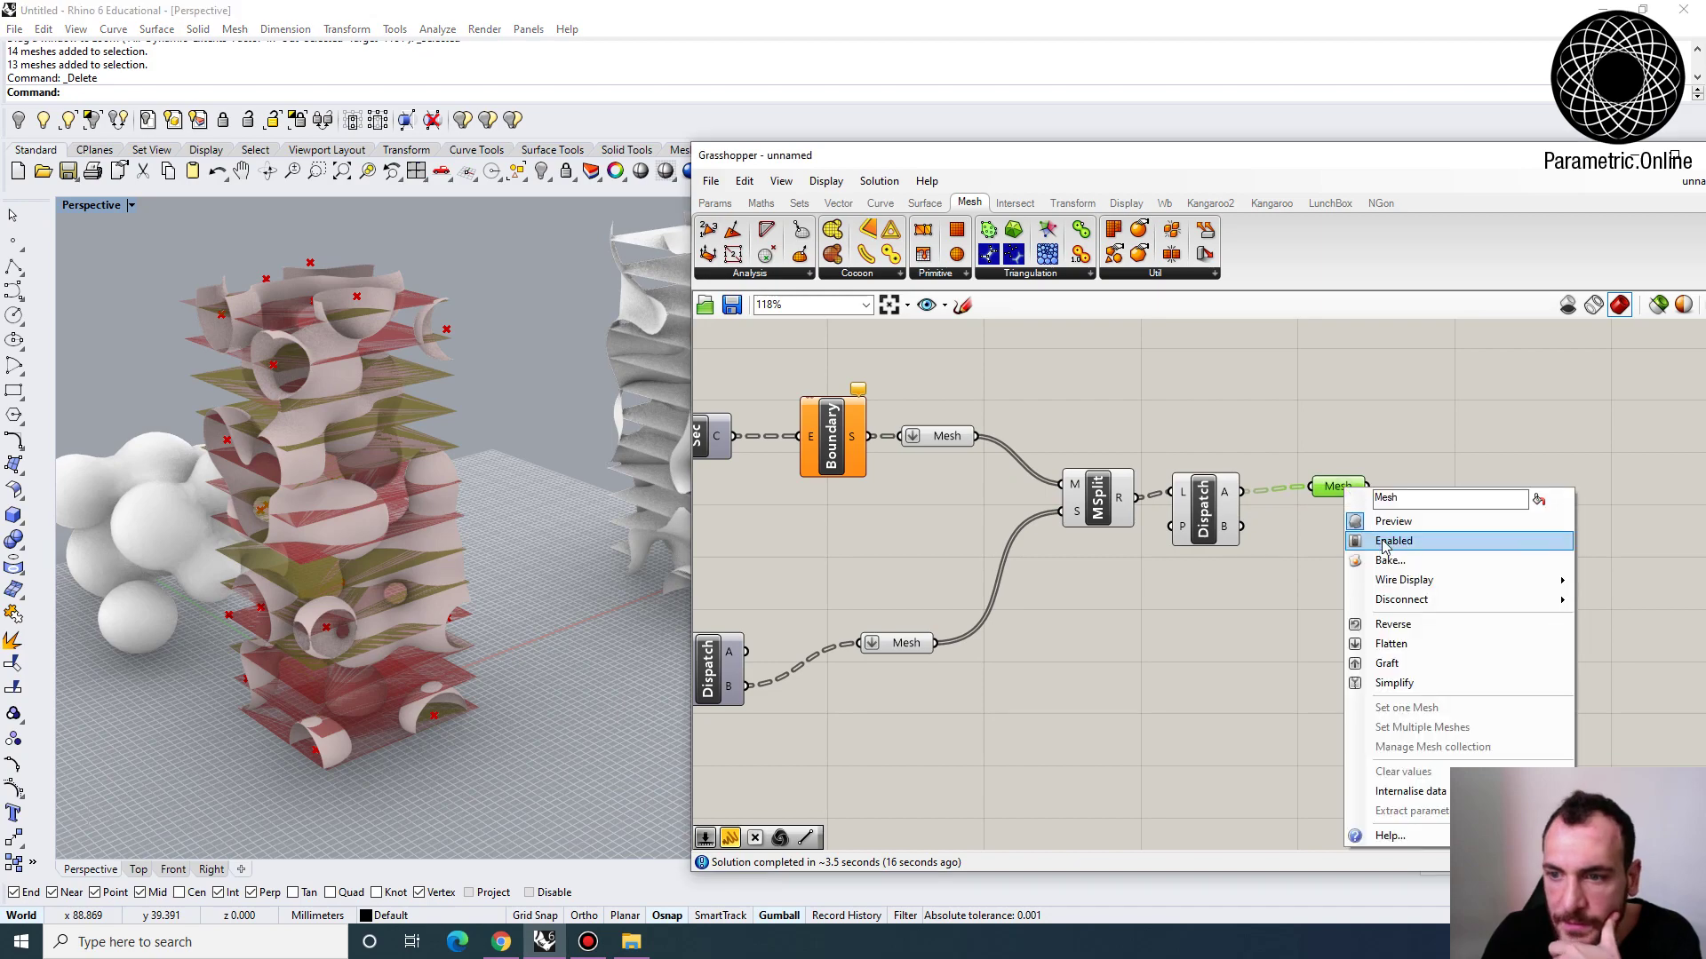
left_click(1393, 565)
left_click(1397, 736)
right_click_drag(380, 563, 514, 649)
scroll(513, 632, "down", 4)
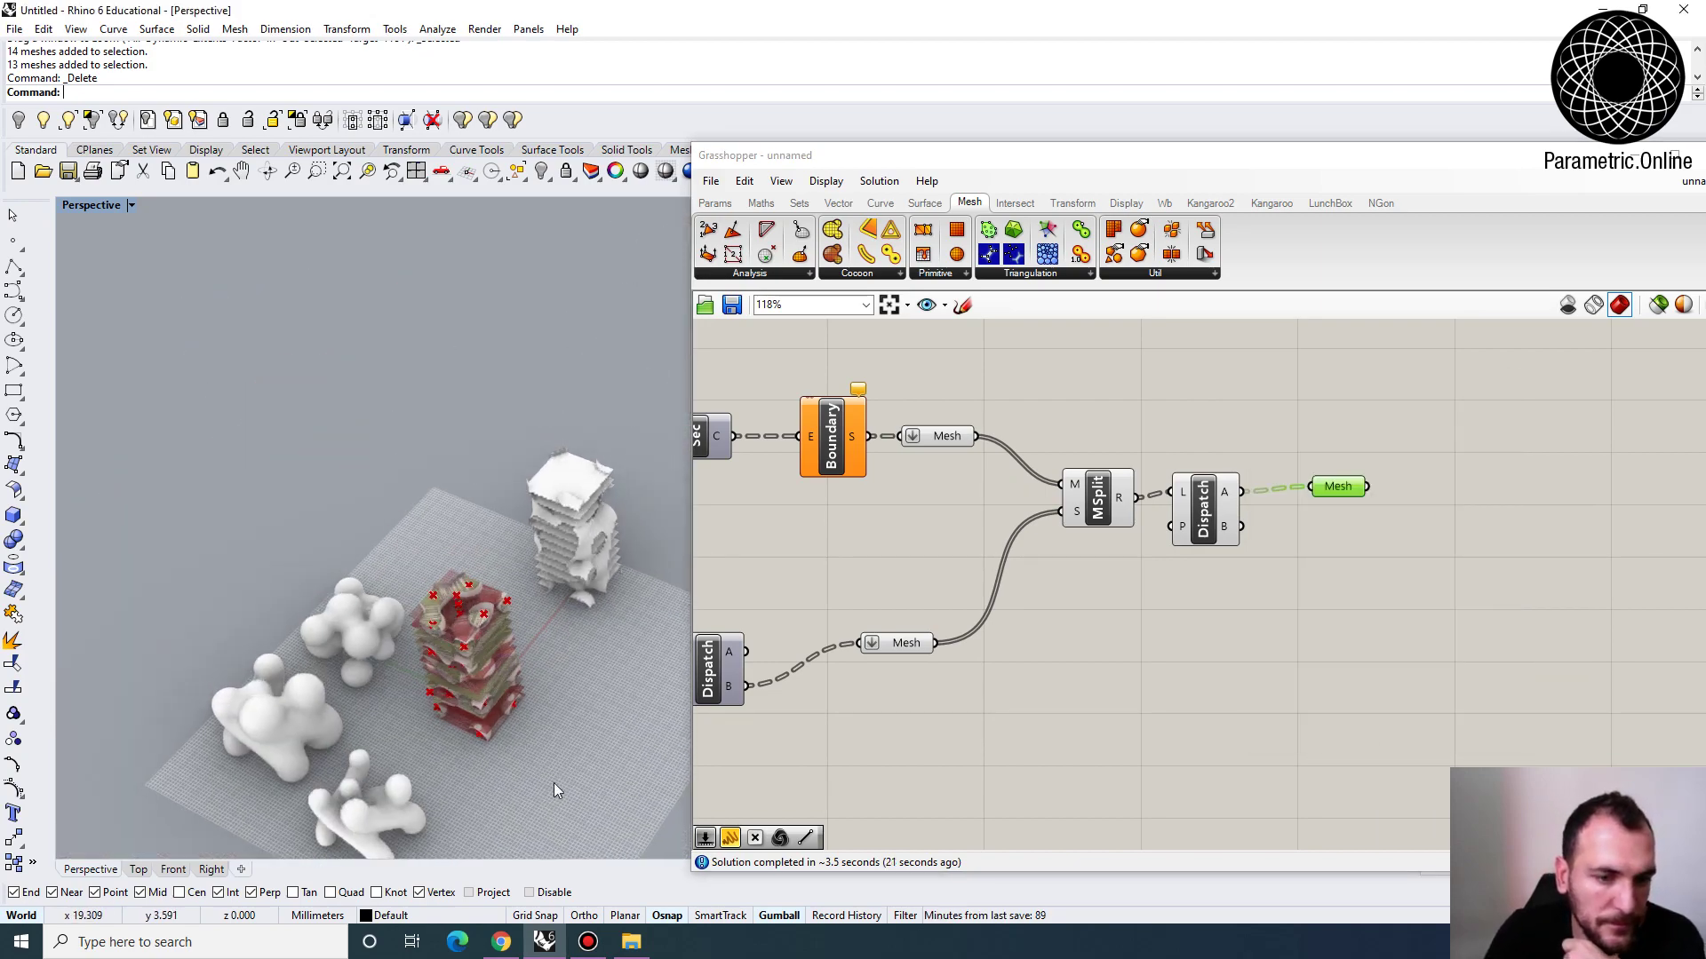
left_click_drag(553, 782, 410, 560)
left_click_drag(471, 622, 586, 800)
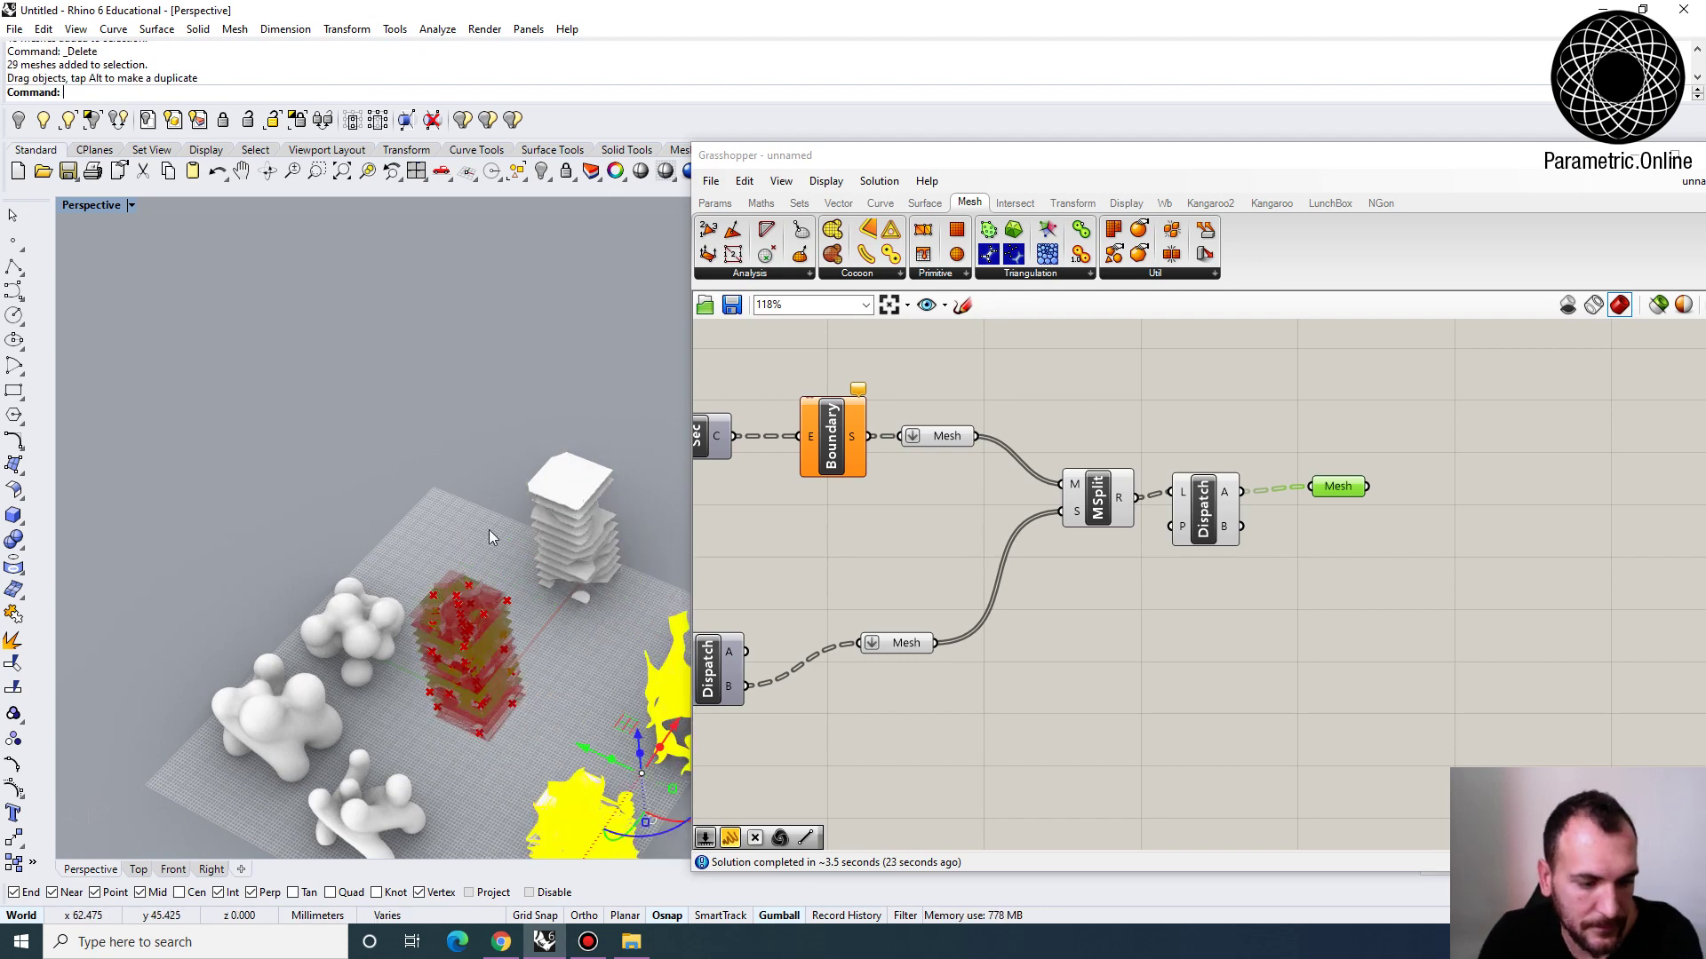
key("ctrl+z")
Select the newly baked tower meshes, move them clear of the Grasshopper preview and zoom to them
left_click_drag(392, 512, 533, 793)
scroll(495, 549, "down", 4)
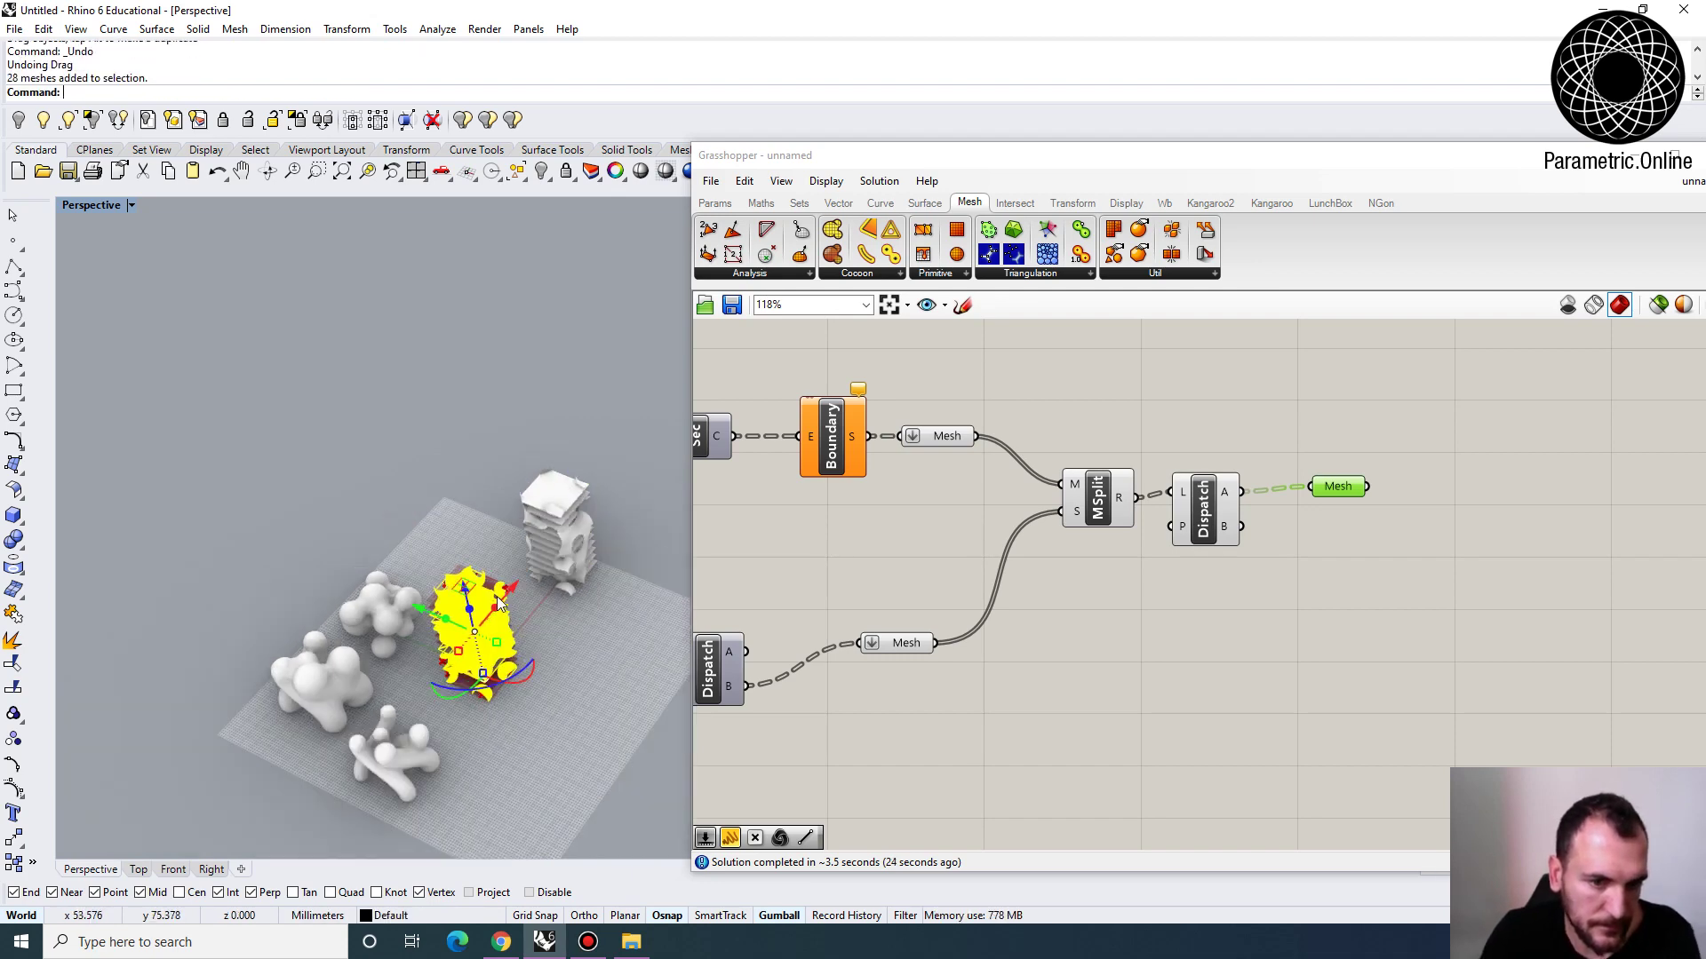
type("M")
key("Return")
type("ZS")
key("Return")
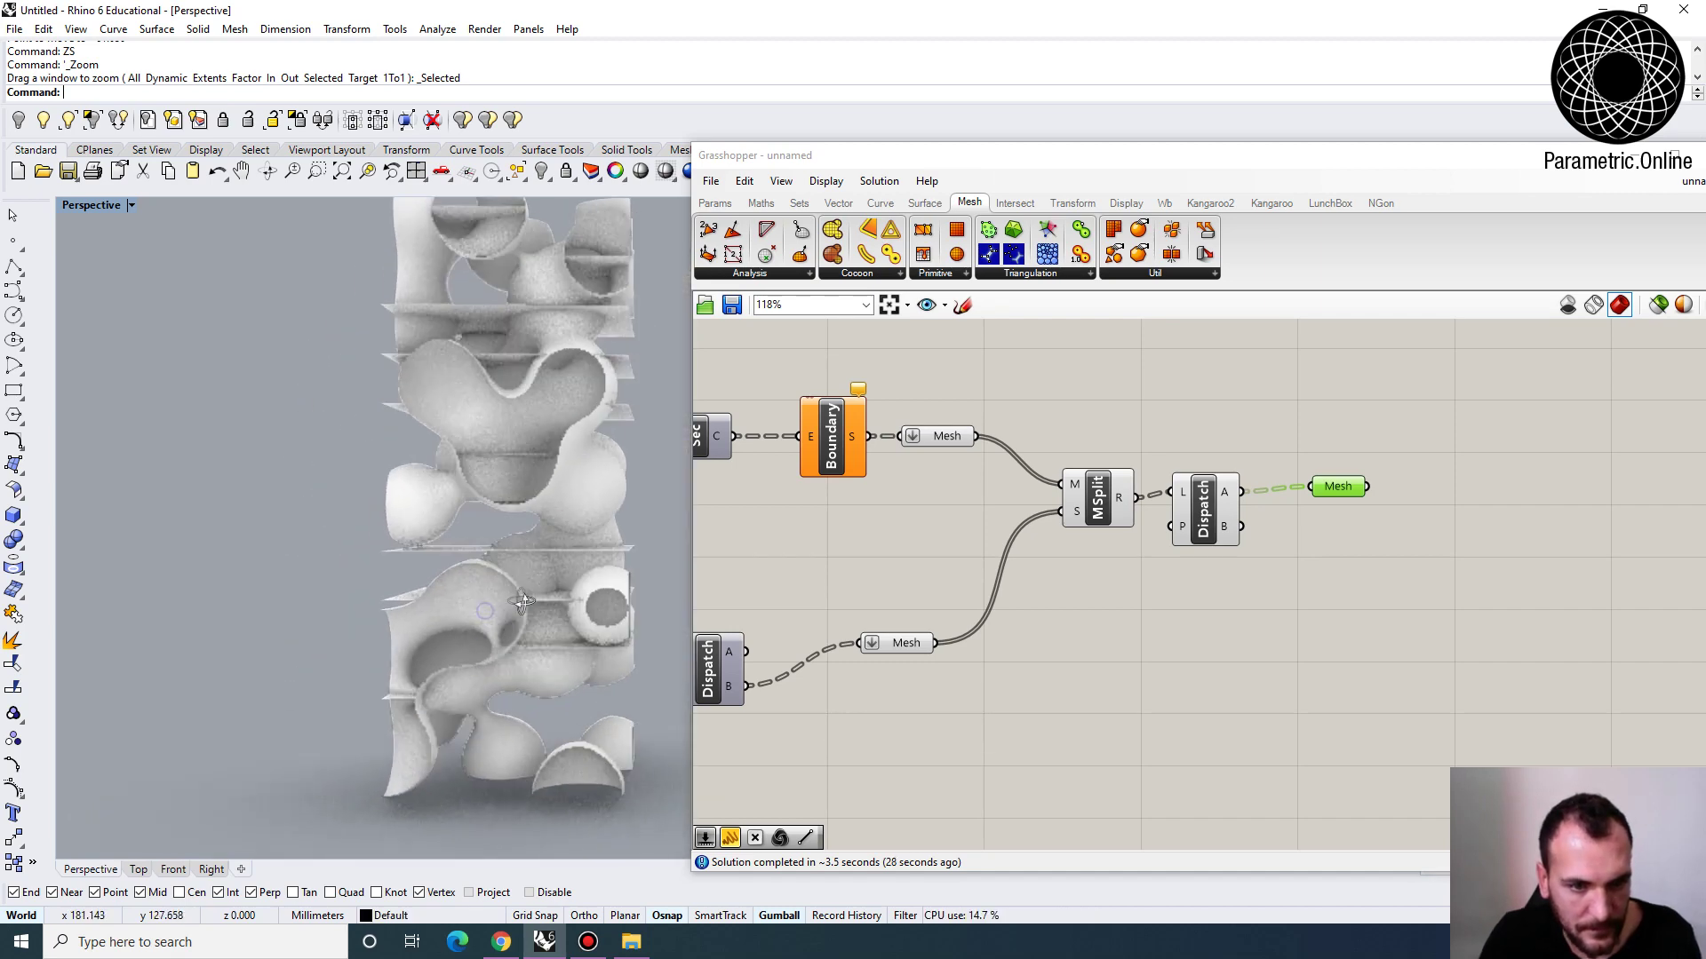
Inspect the moved tower's curved shells, openings and floor plates up close from several angles, with Grasshopper minimized
right_click_drag(535, 593, 487, 617, "shift")
scroll(487, 617, "up", 5)
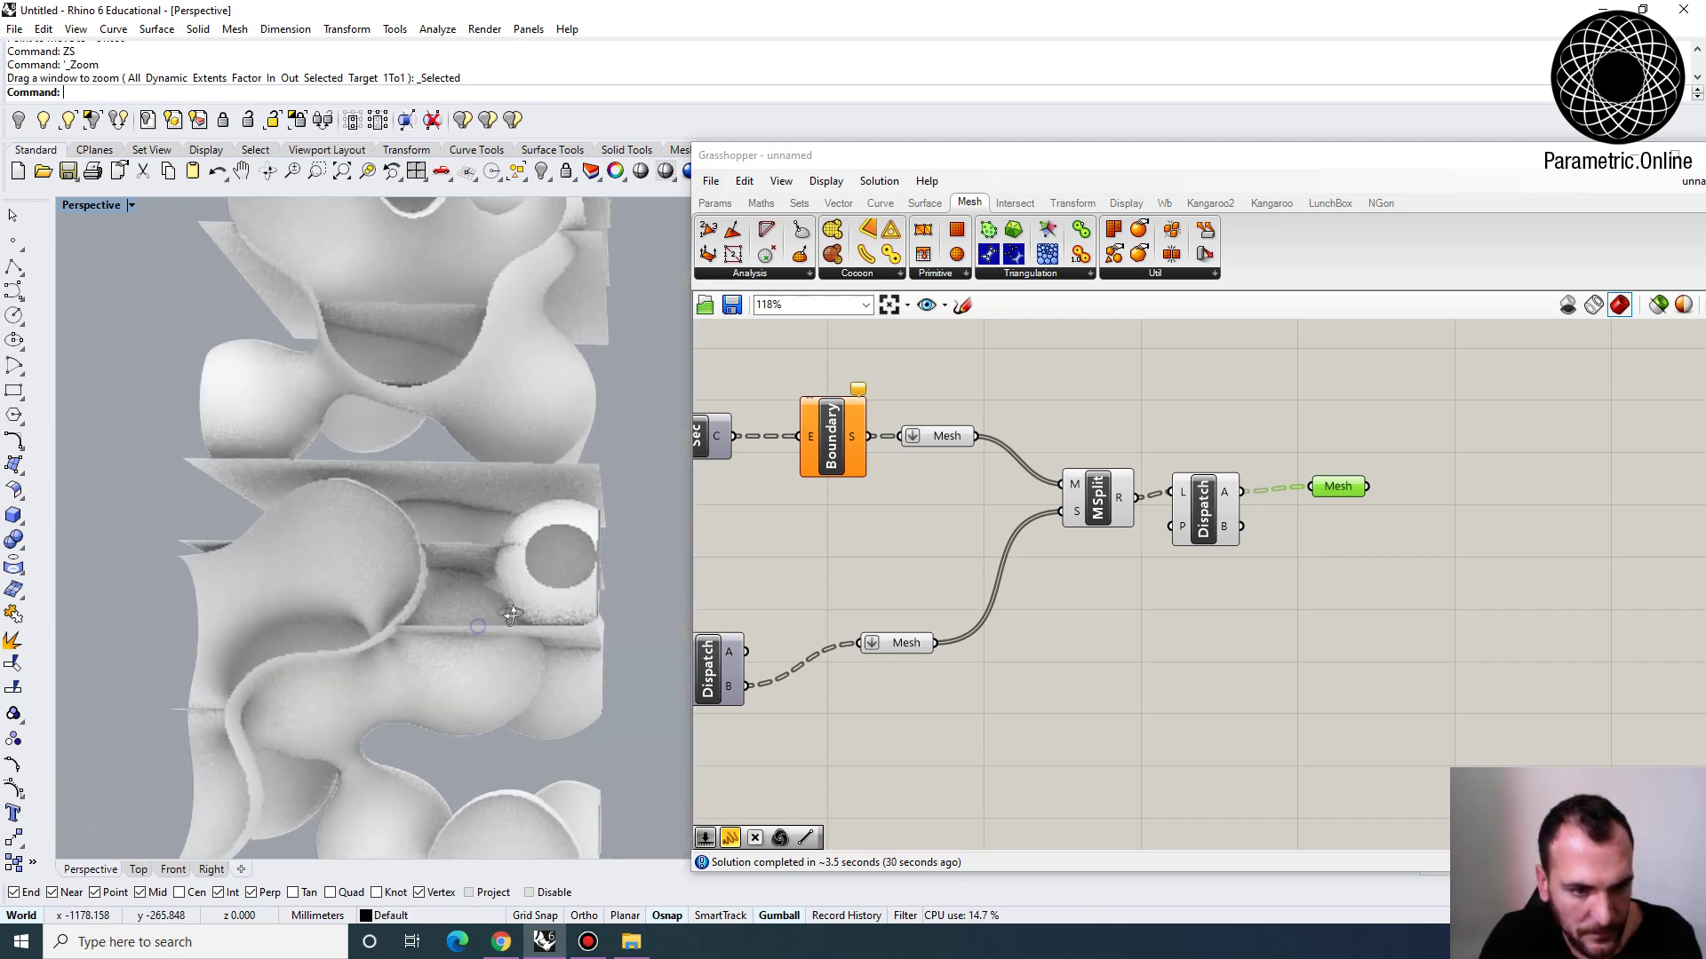
scroll(480, 568, "down", 7)
right_click_drag(364, 574, 449, 613)
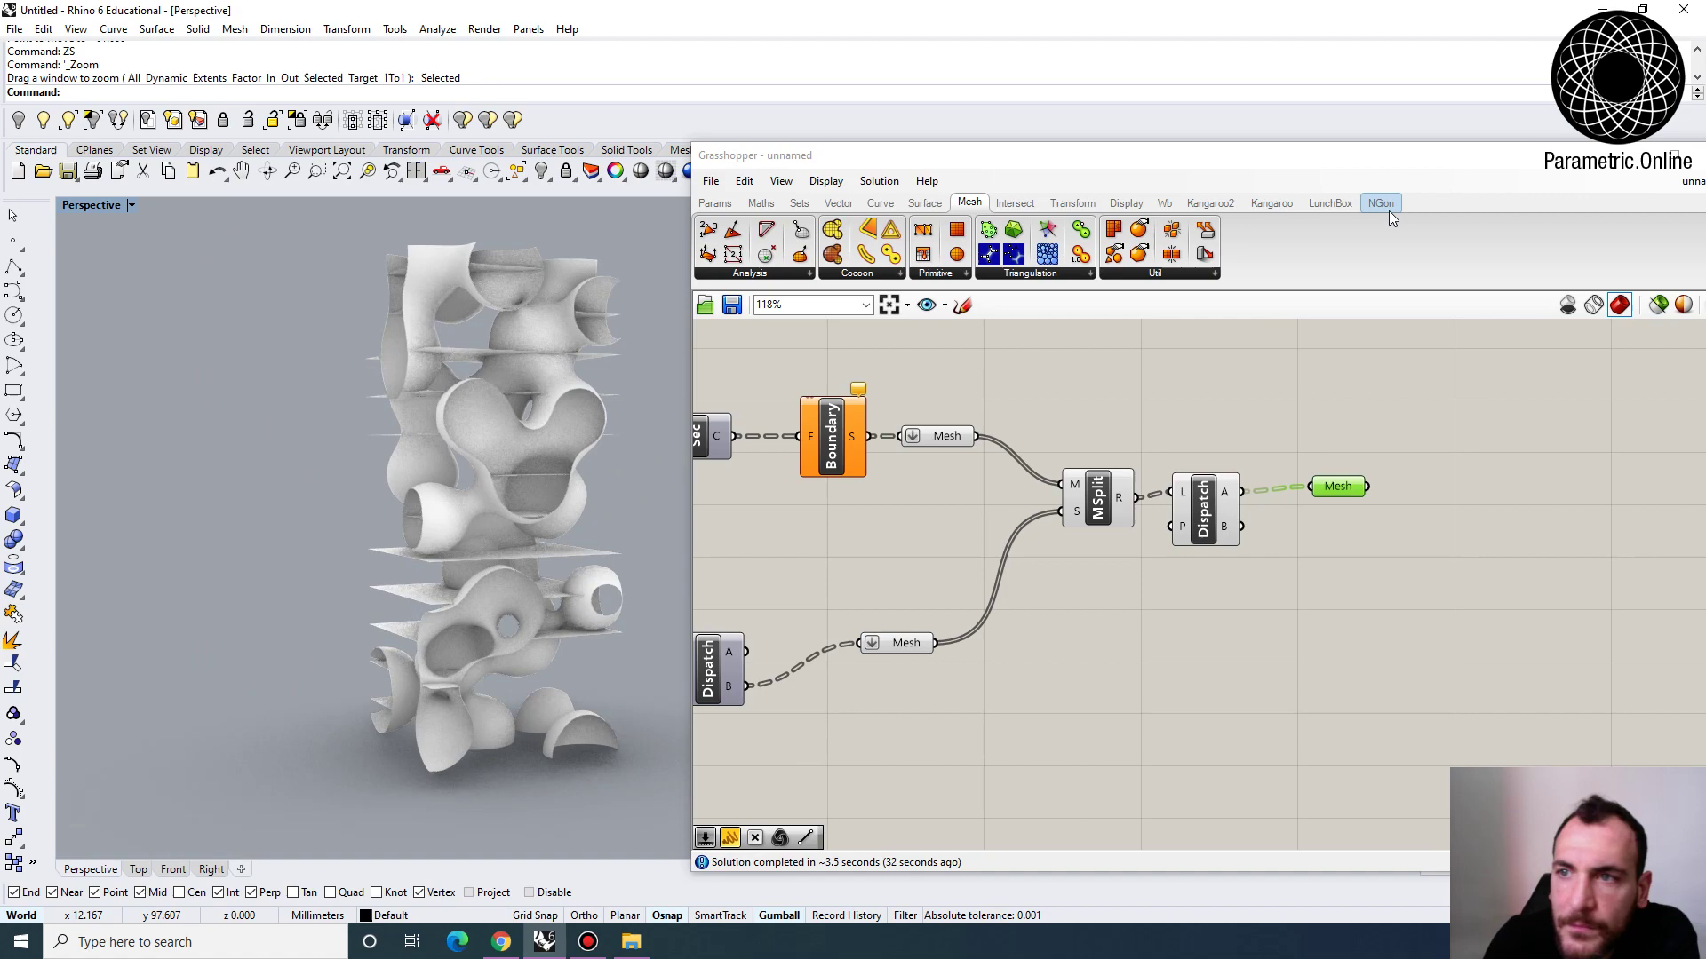
left_click(1626, 154)
right_click_drag(448, 524, 830, 467)
scroll(810, 481, "up", 2)
scroll(830, 467, "up", 5)
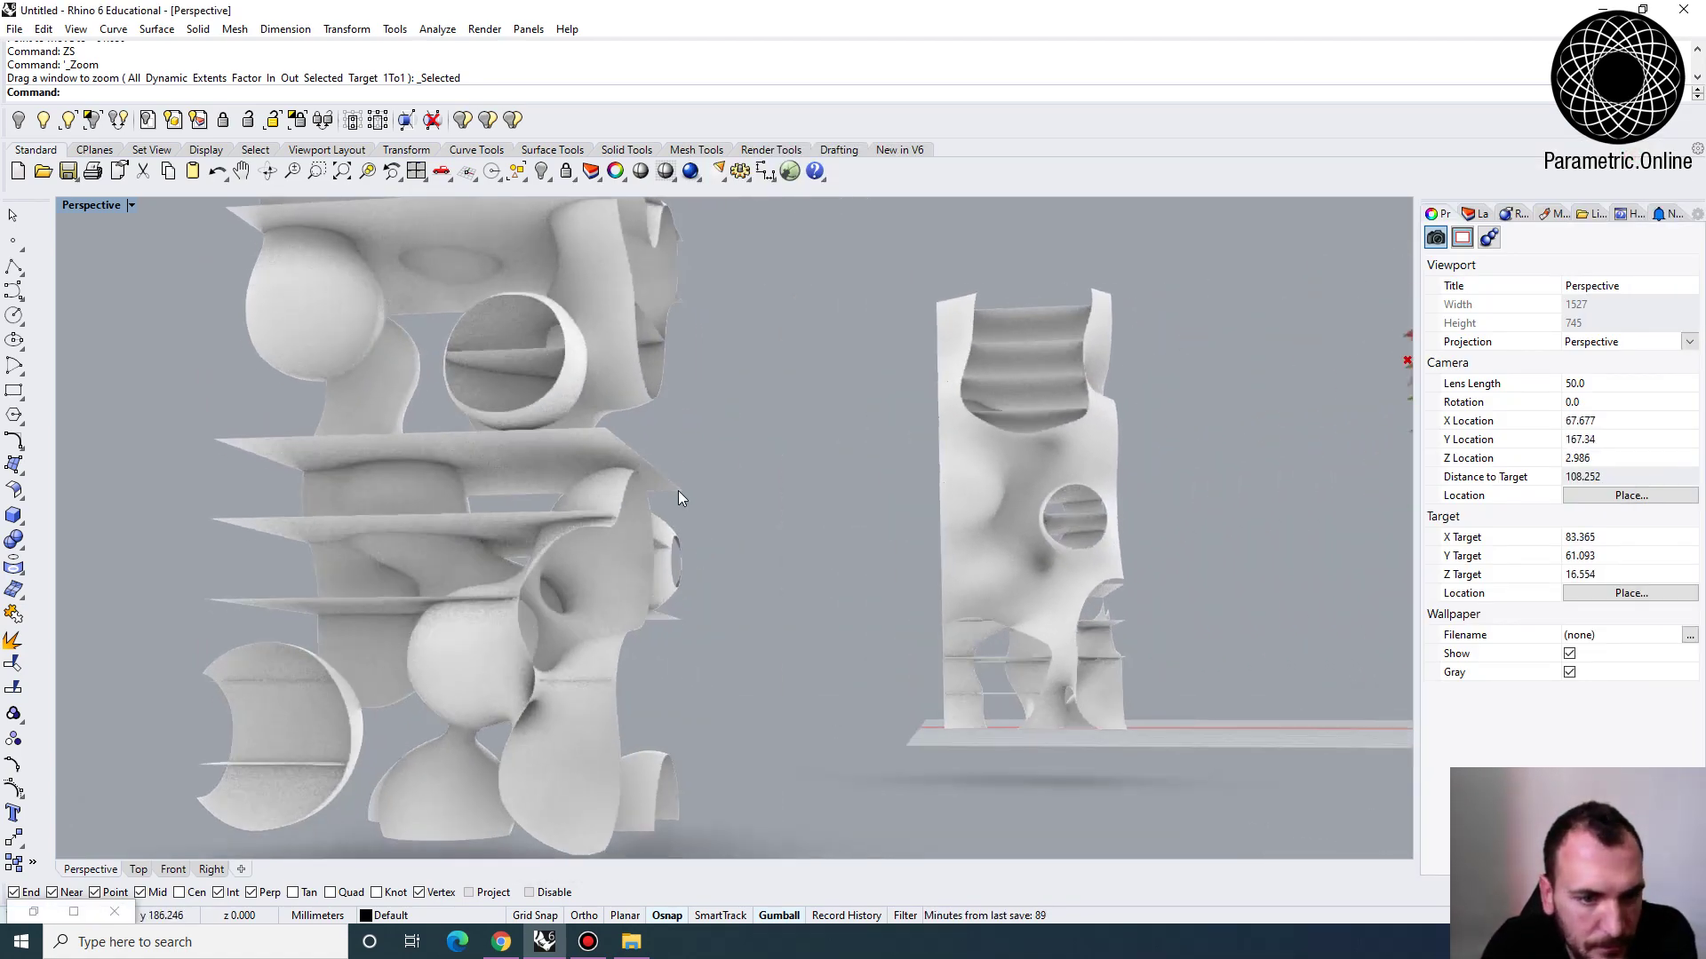
scroll(679, 490, "down", 3)
right_click_drag(679, 491, 587, 497)
scroll(373, 642, "up", 5)
right_click_drag(373, 641, 391, 684)
scroll(377, 640, "down", 4)
scroll(443, 684, "up", 4)
scroll(329, 625, "down", 4)
Select all meshes of the tower just moved and delete them
left_click_drag(486, 556, 303, 302)
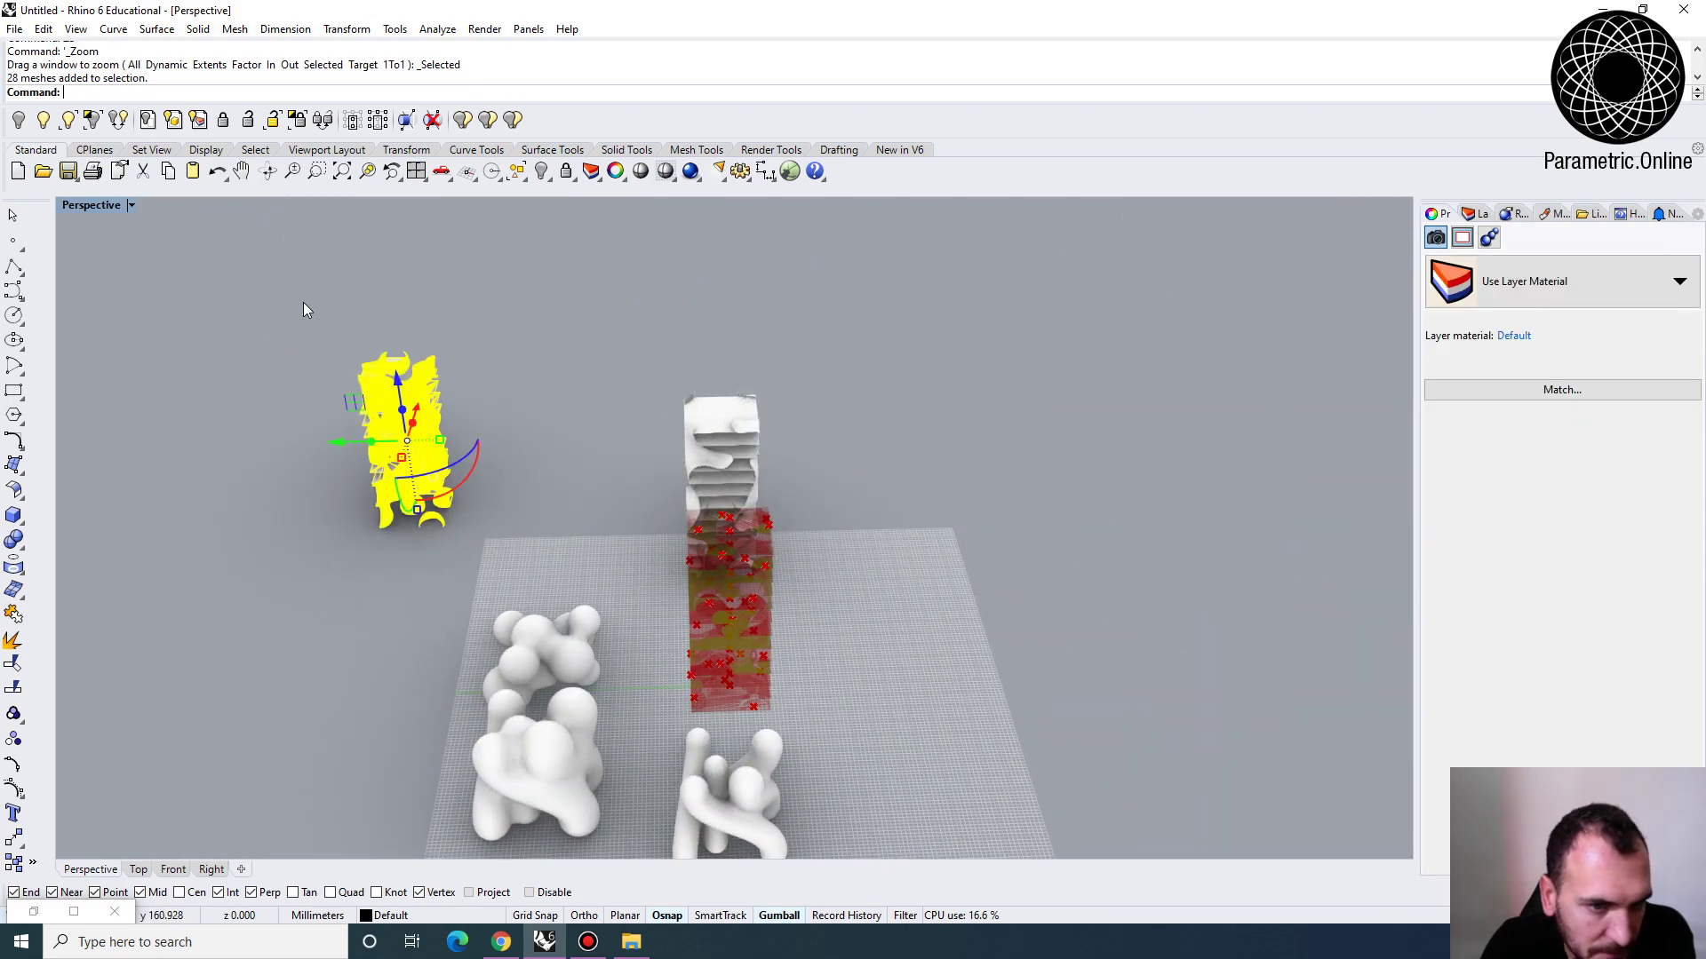
scroll(706, 395, "up", 4)
right_click_drag(718, 396, 655, 482)
key("Delete")
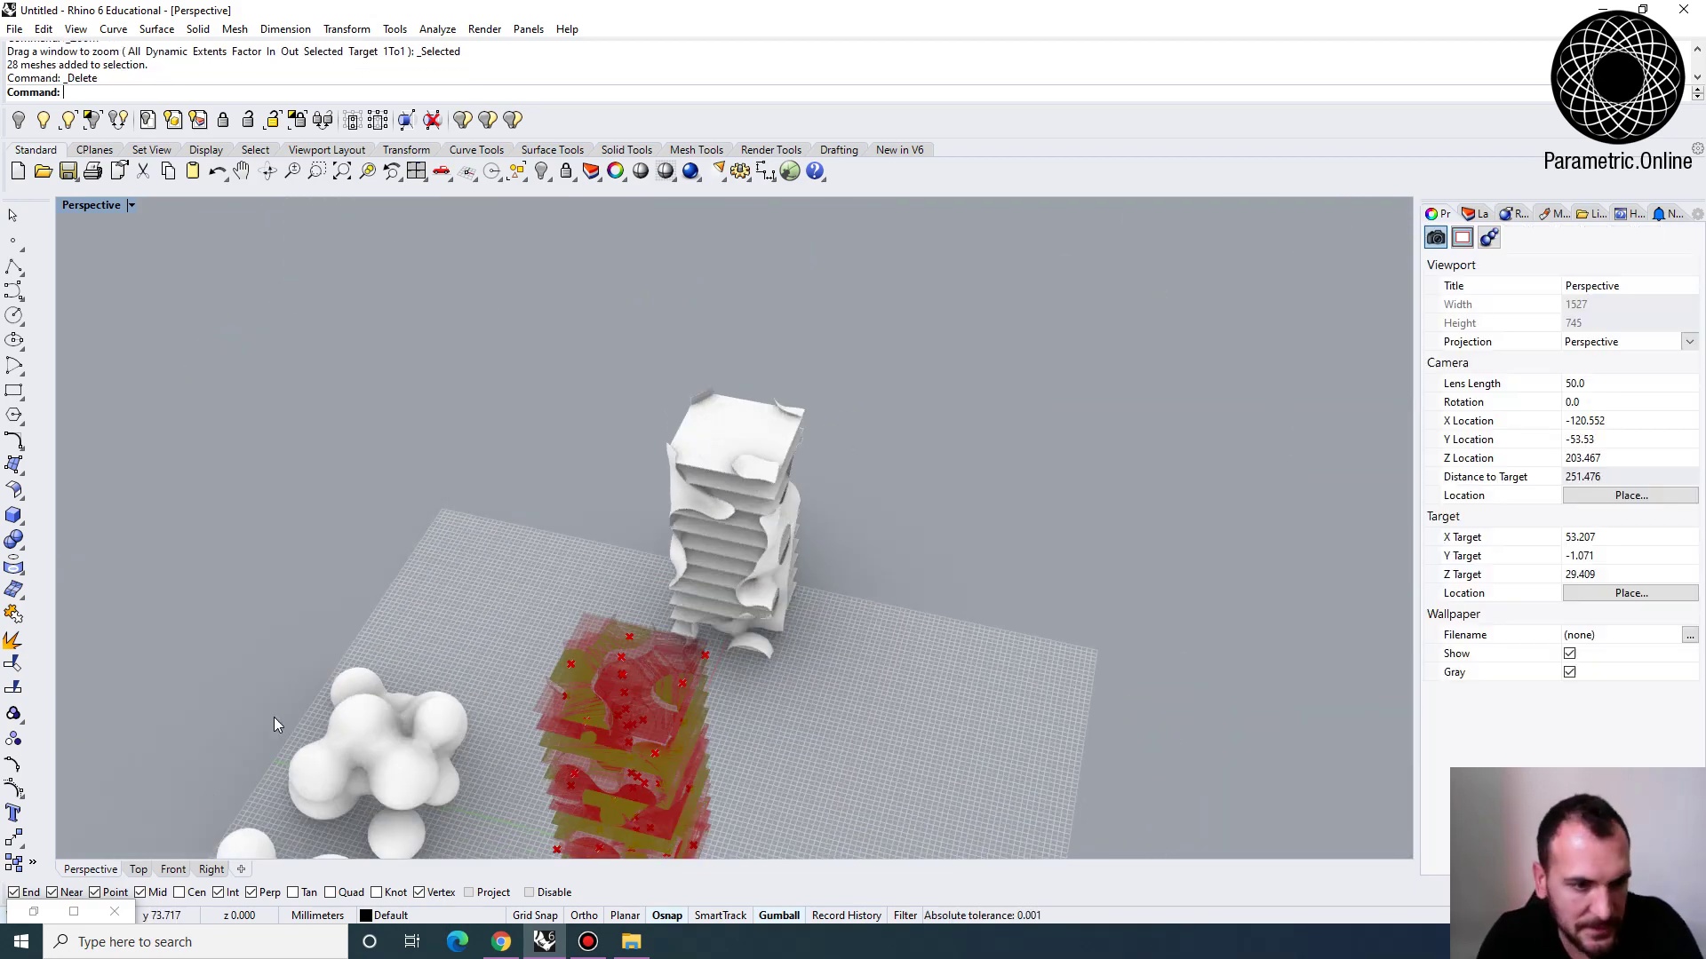
Restore Grasshopper, connect the final Dispatch's B output to the same Mesh parameter as A, and bake the floors
left_click(35, 913)
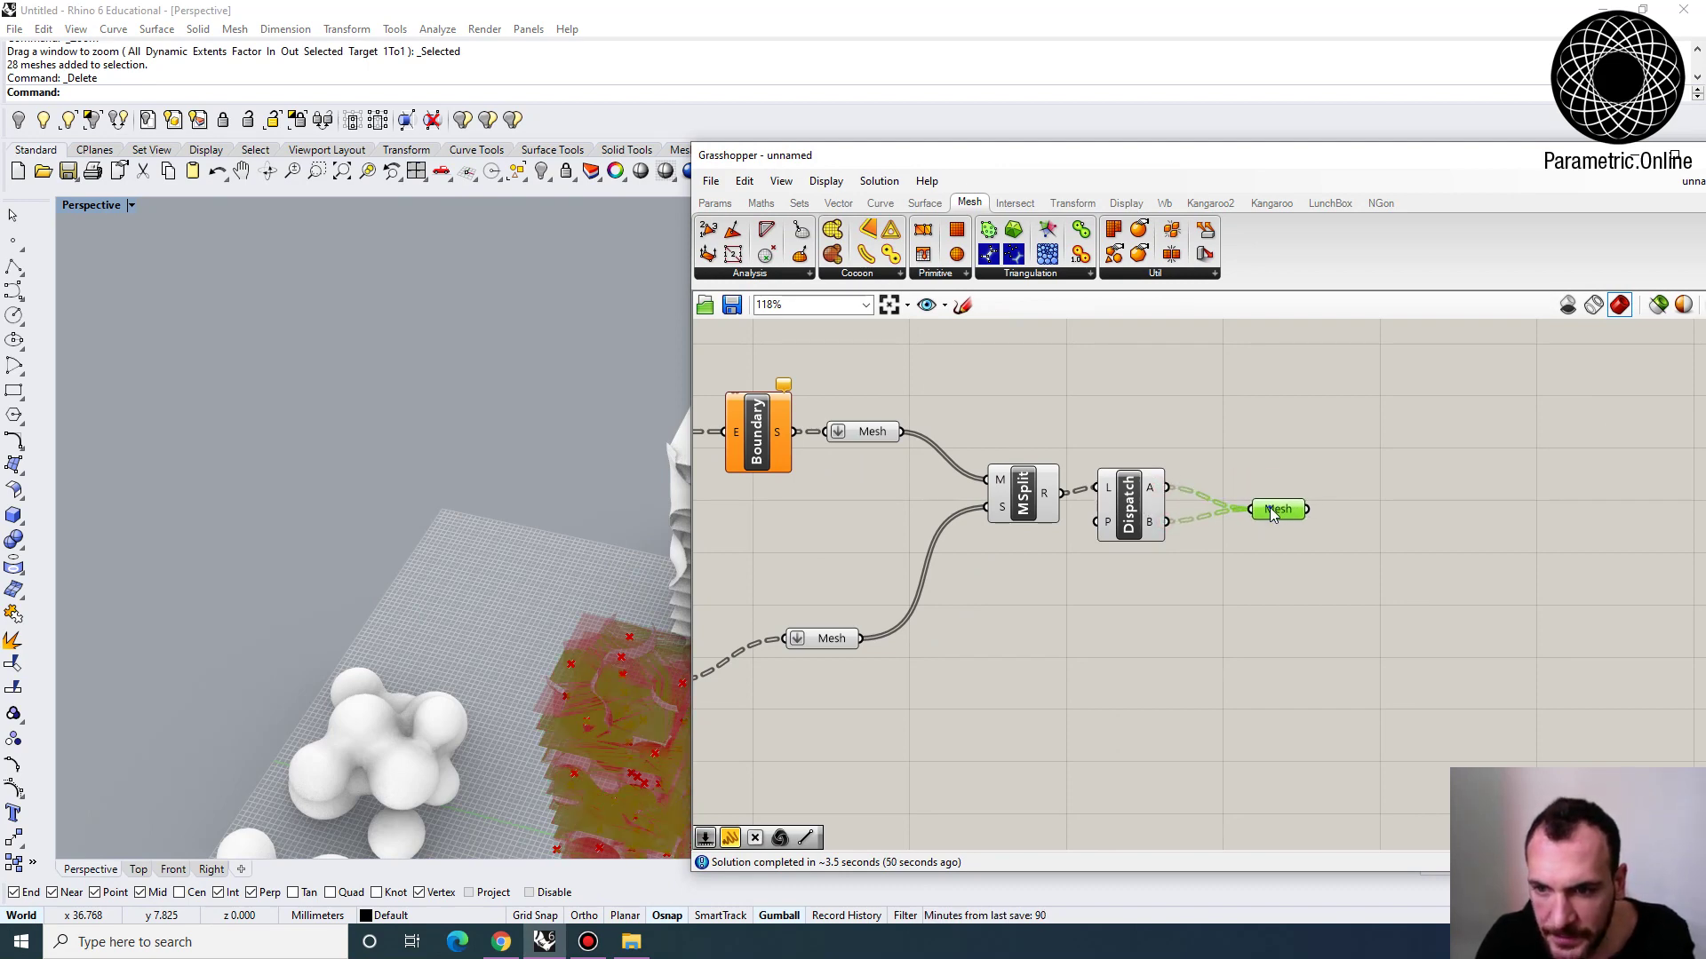
right_click(1273, 514)
left_click(1306, 582)
left_click(1280, 745)
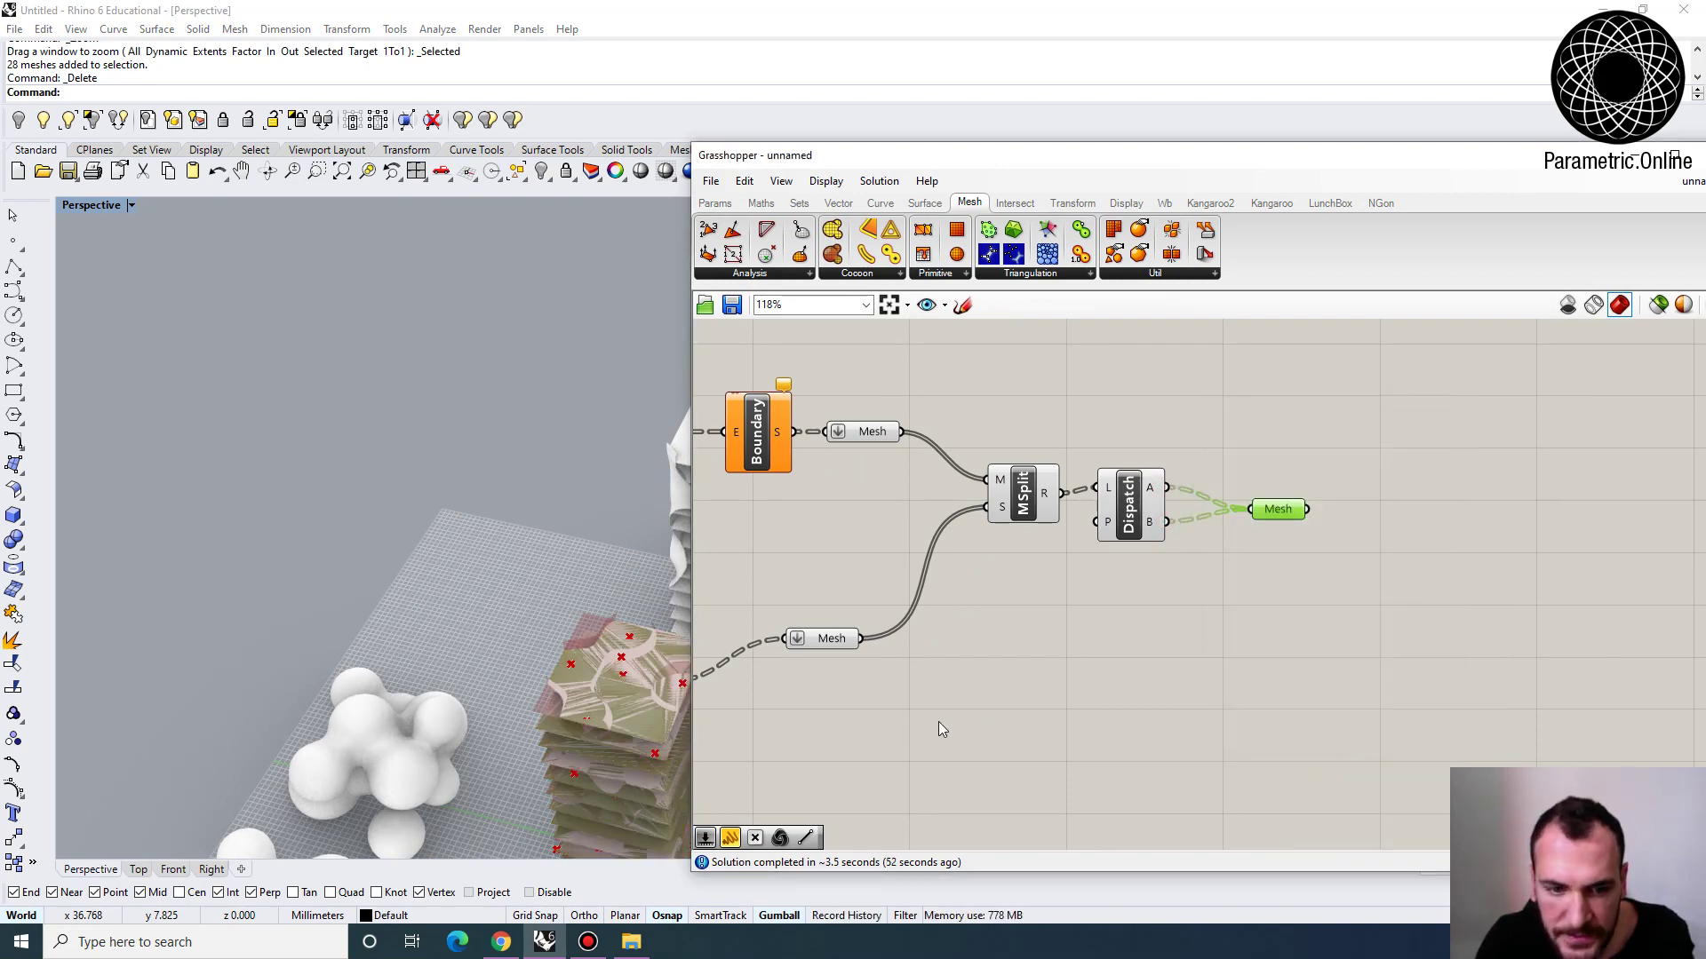
Bake the flattened split mesh again to accompany the floors from both Dispatch outputs
right_click(1009, 475)
left_click(1052, 544)
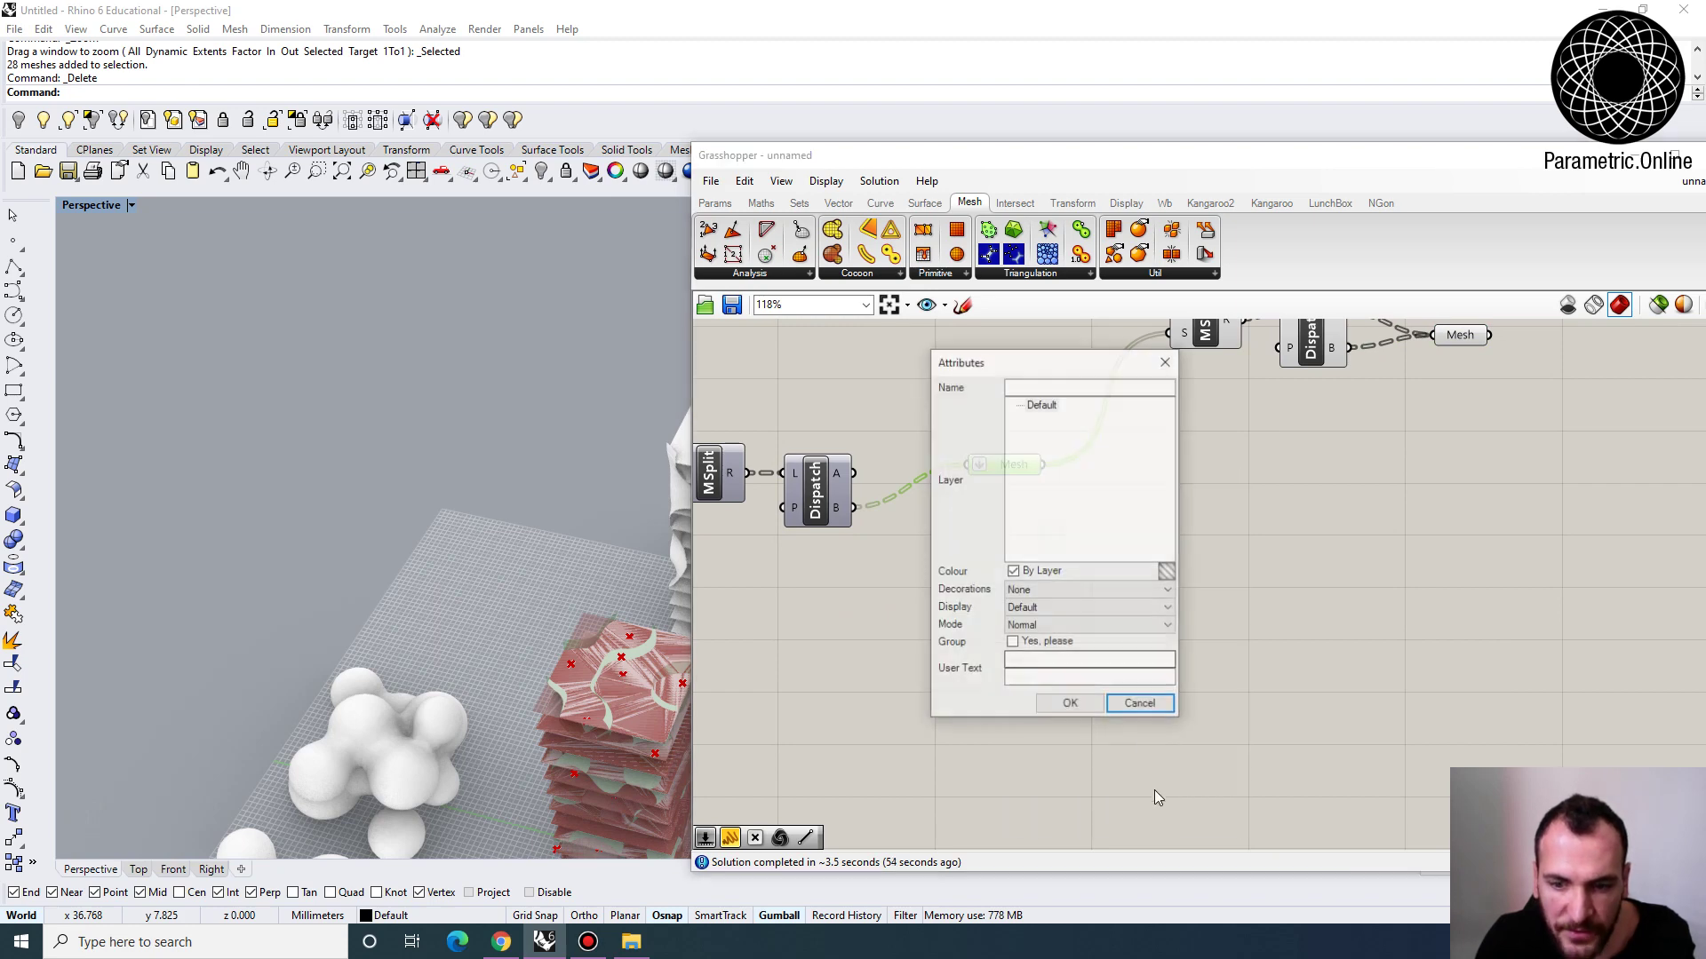
left_click(1069, 704)
Move the freshly baked shell and floor meshes clear of the preview and zoom to them
right_click_drag(409, 696, 462, 668)
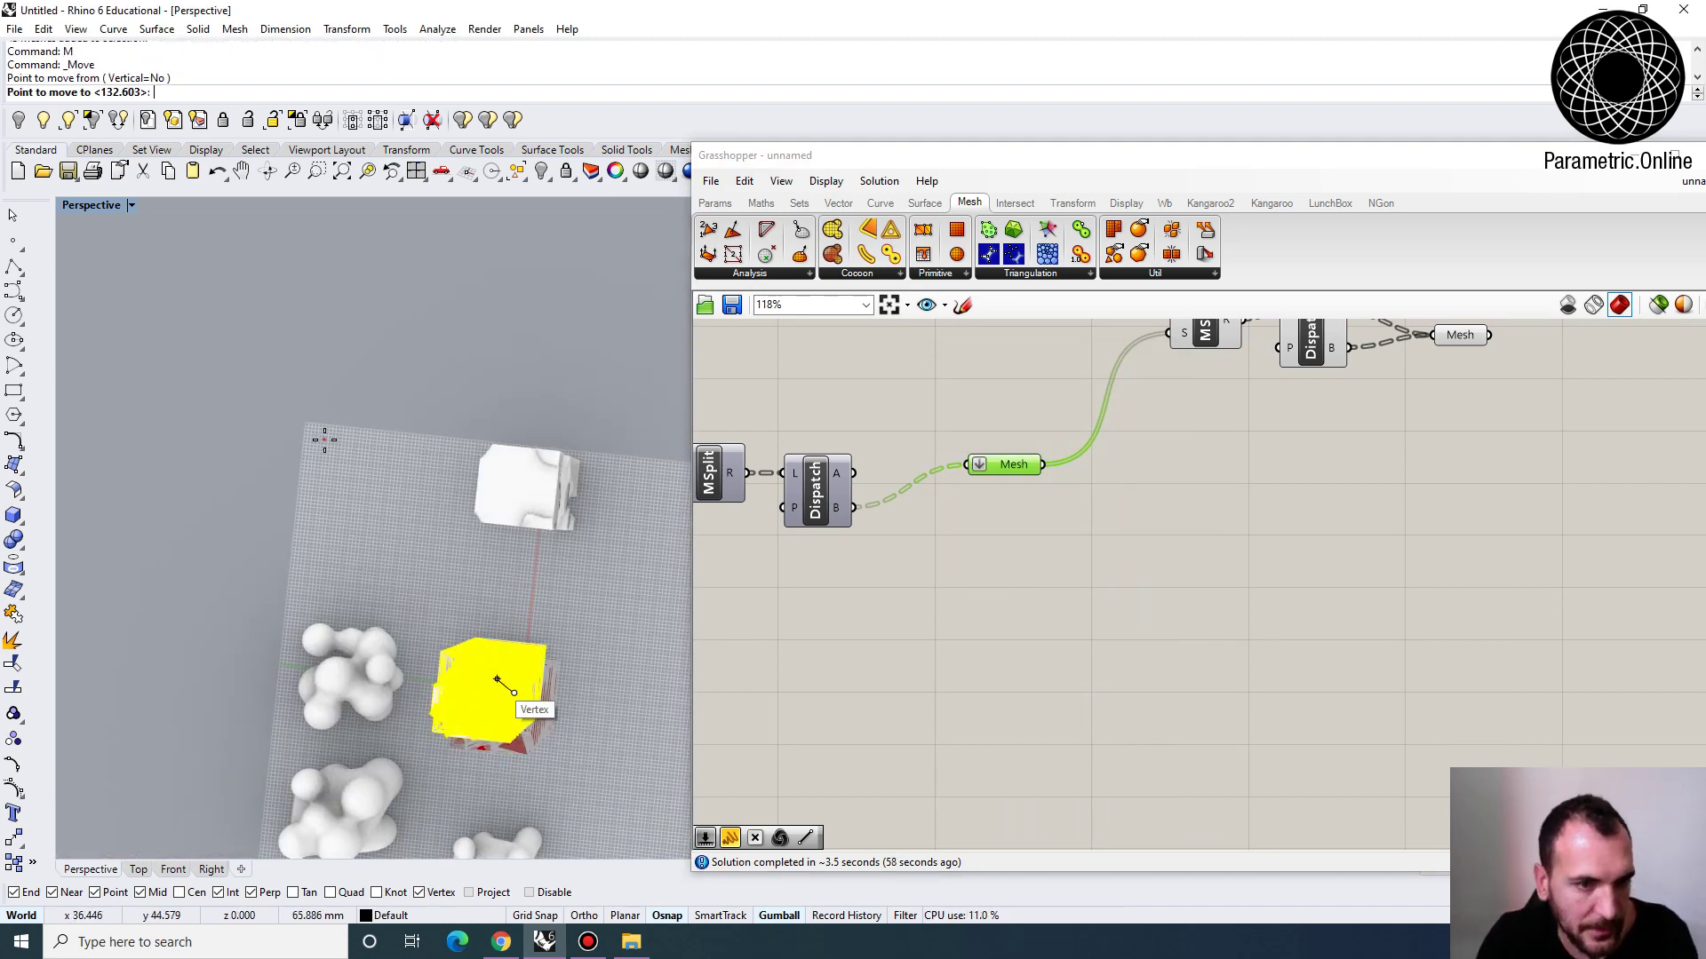
left_click(496, 679)
type("zs")
key("Return")
Minimize Grasshopper and examine the complete tower's floors and curved shells from several angles and distances
left_click(1639, 160)
key("Escape")
right_click_drag(881, 688, 923, 546)
scroll(768, 574, "down", 3)
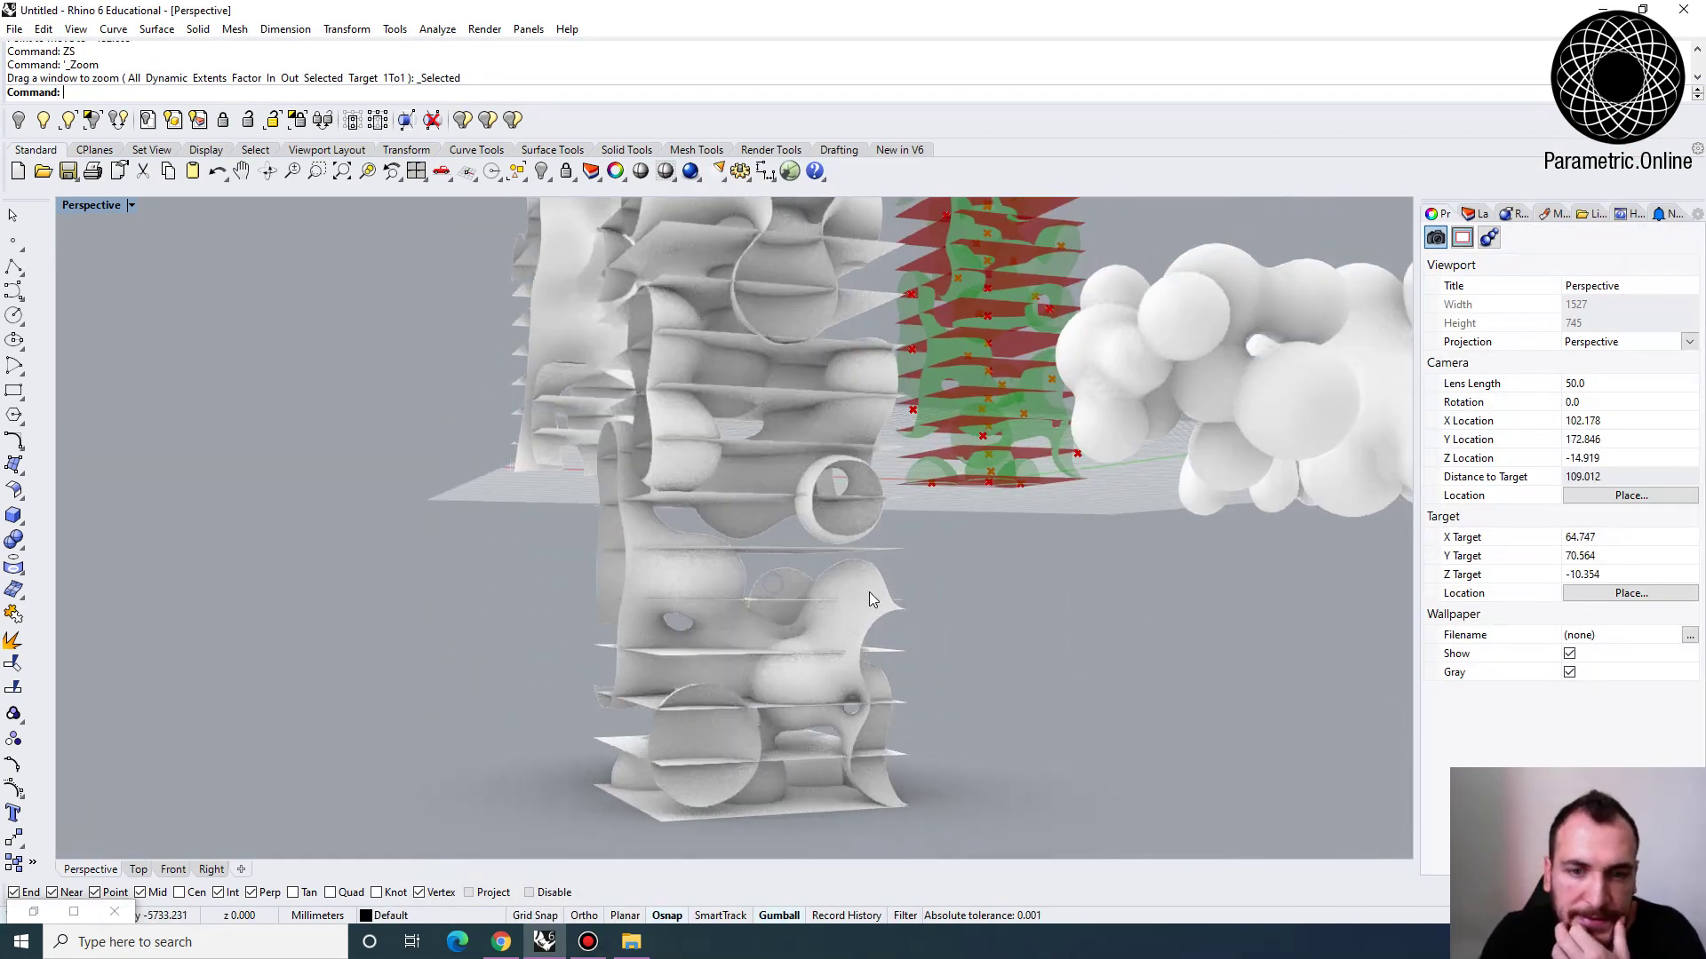
scroll(868, 592, "down", 5)
right_click_drag(1048, 595, 921, 521)
scroll(998, 584, "up", 5)
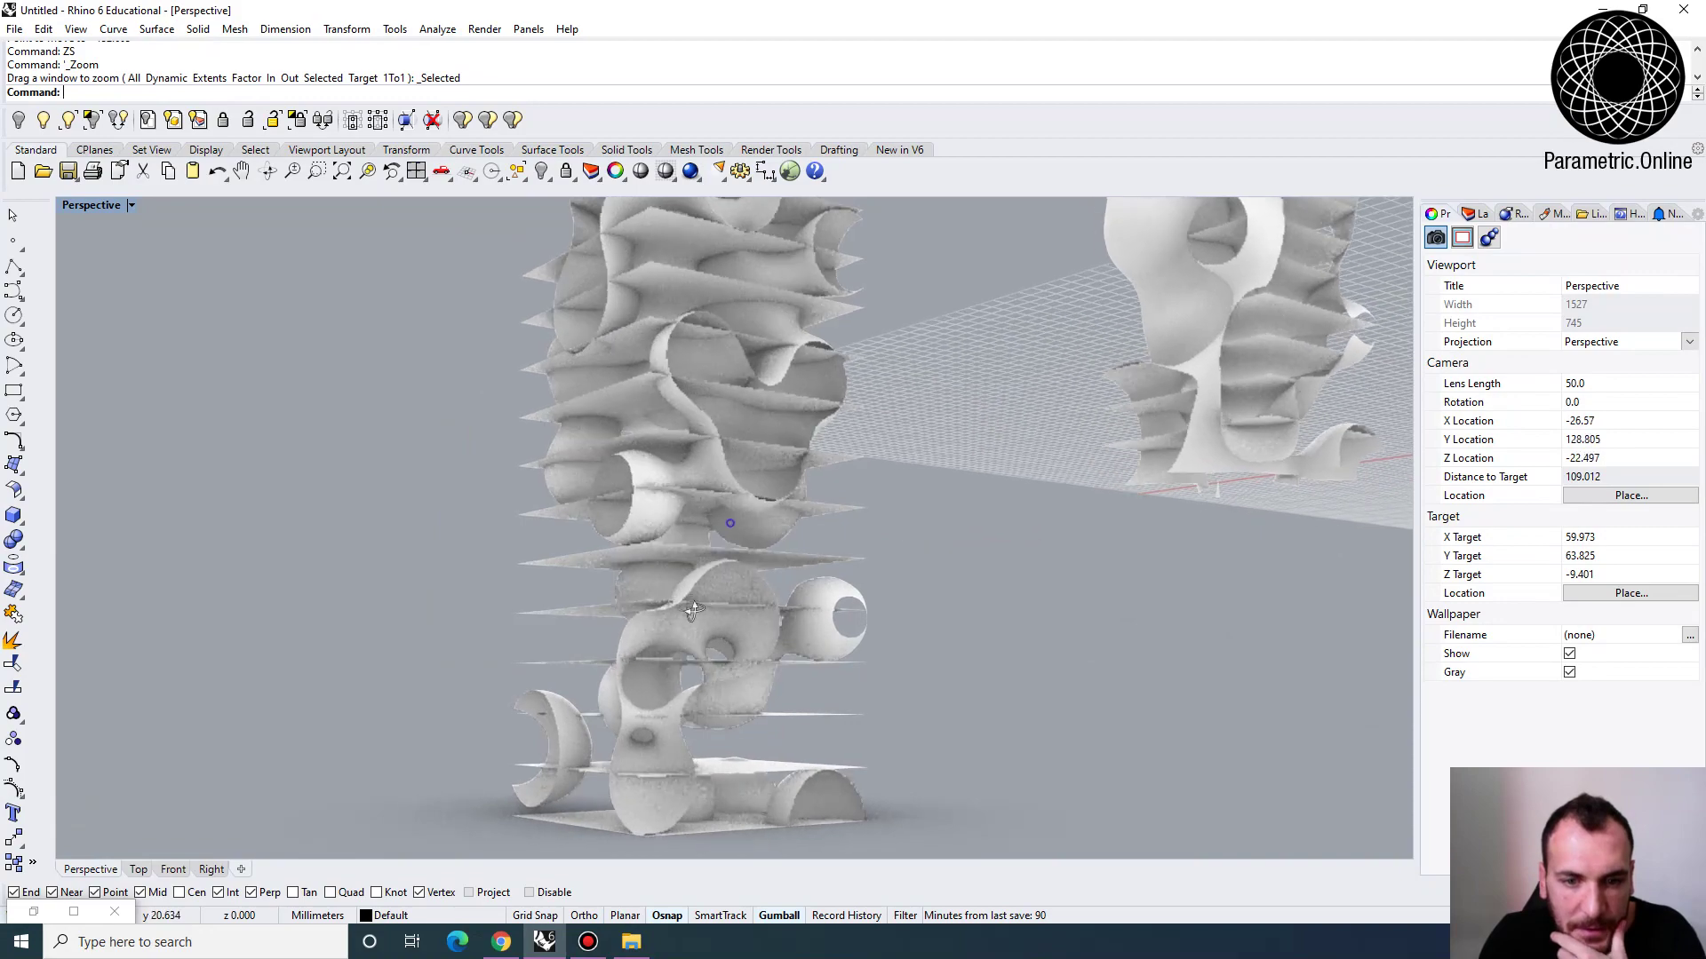
right_click_drag(673, 530, 596, 484)
scroll(671, 562, "up", 3)
left_click(671, 564)
left_click(999, 536)
left_click(650, 475)
right_click_drag(983, 444, 977, 509)
scroll(689, 259, "down", 4)
right_click_drag(526, 364, 557, 491)
scroll(910, 453, "down", 4)
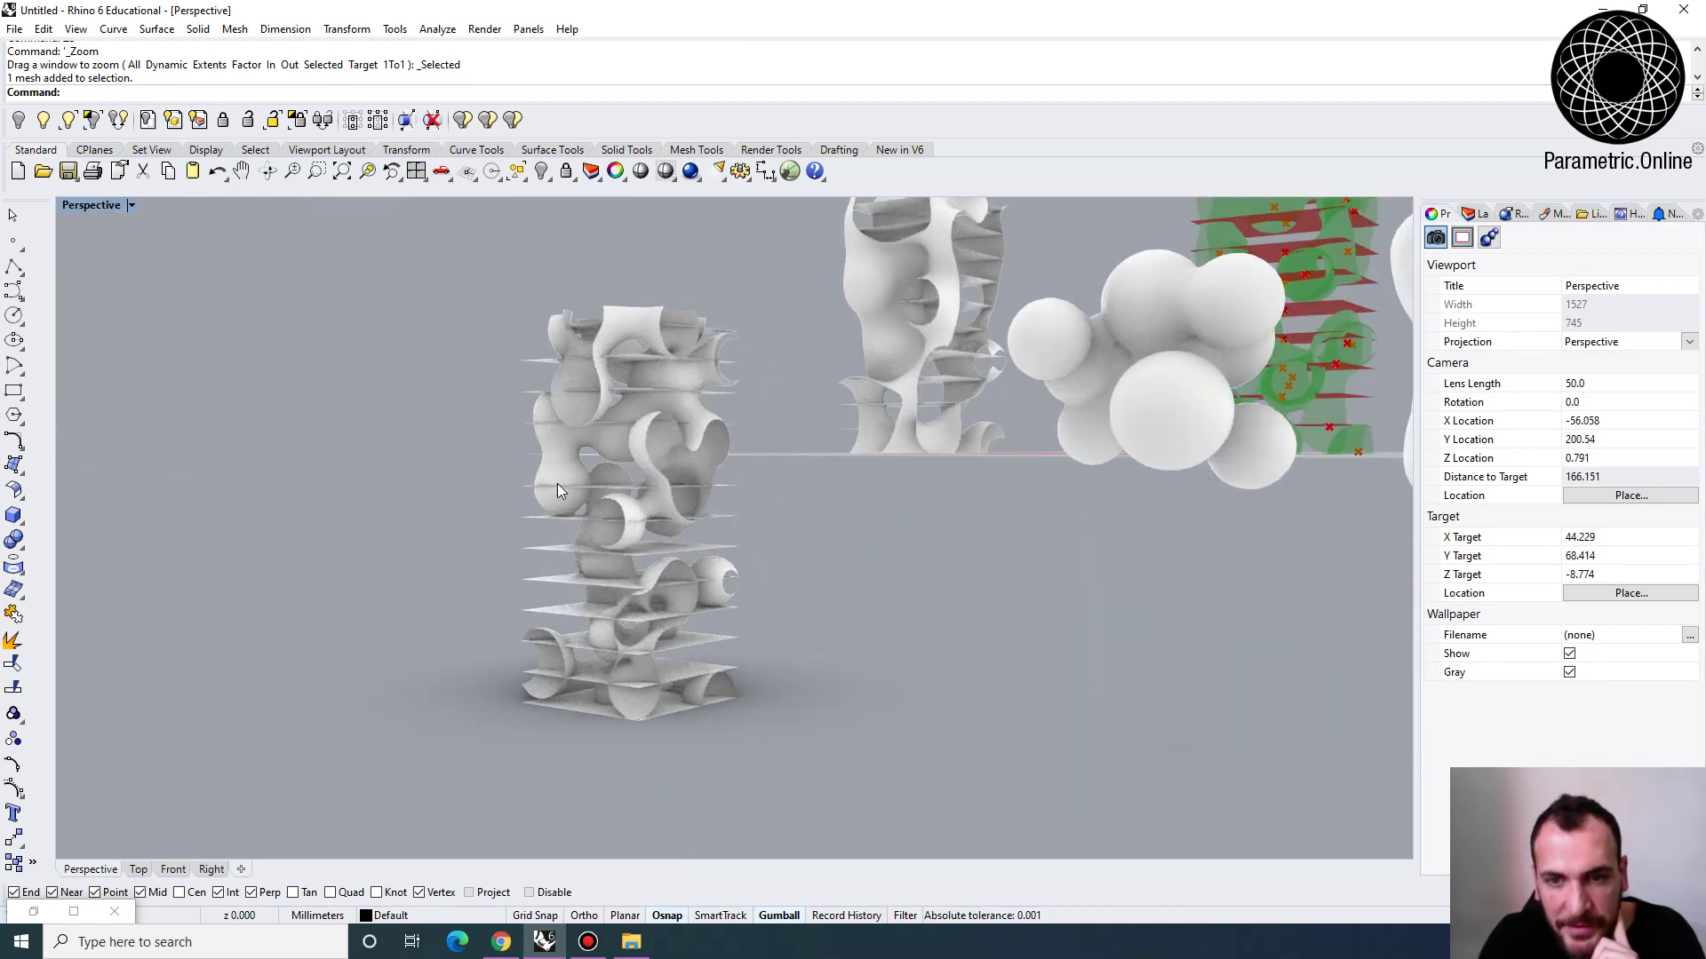
Review the baked towers beside the earlier metaball shapes, selecting individual shapes to point them out
scroll(556, 492, "down", 4)
right_click_drag(901, 490, 731, 487)
scroll(731, 486, "down", 4)
right_click_drag(873, 465, 985, 501)
scroll(940, 468, "up", 4)
left_click(897, 473)
left_click(813, 627)
left_click(783, 445)
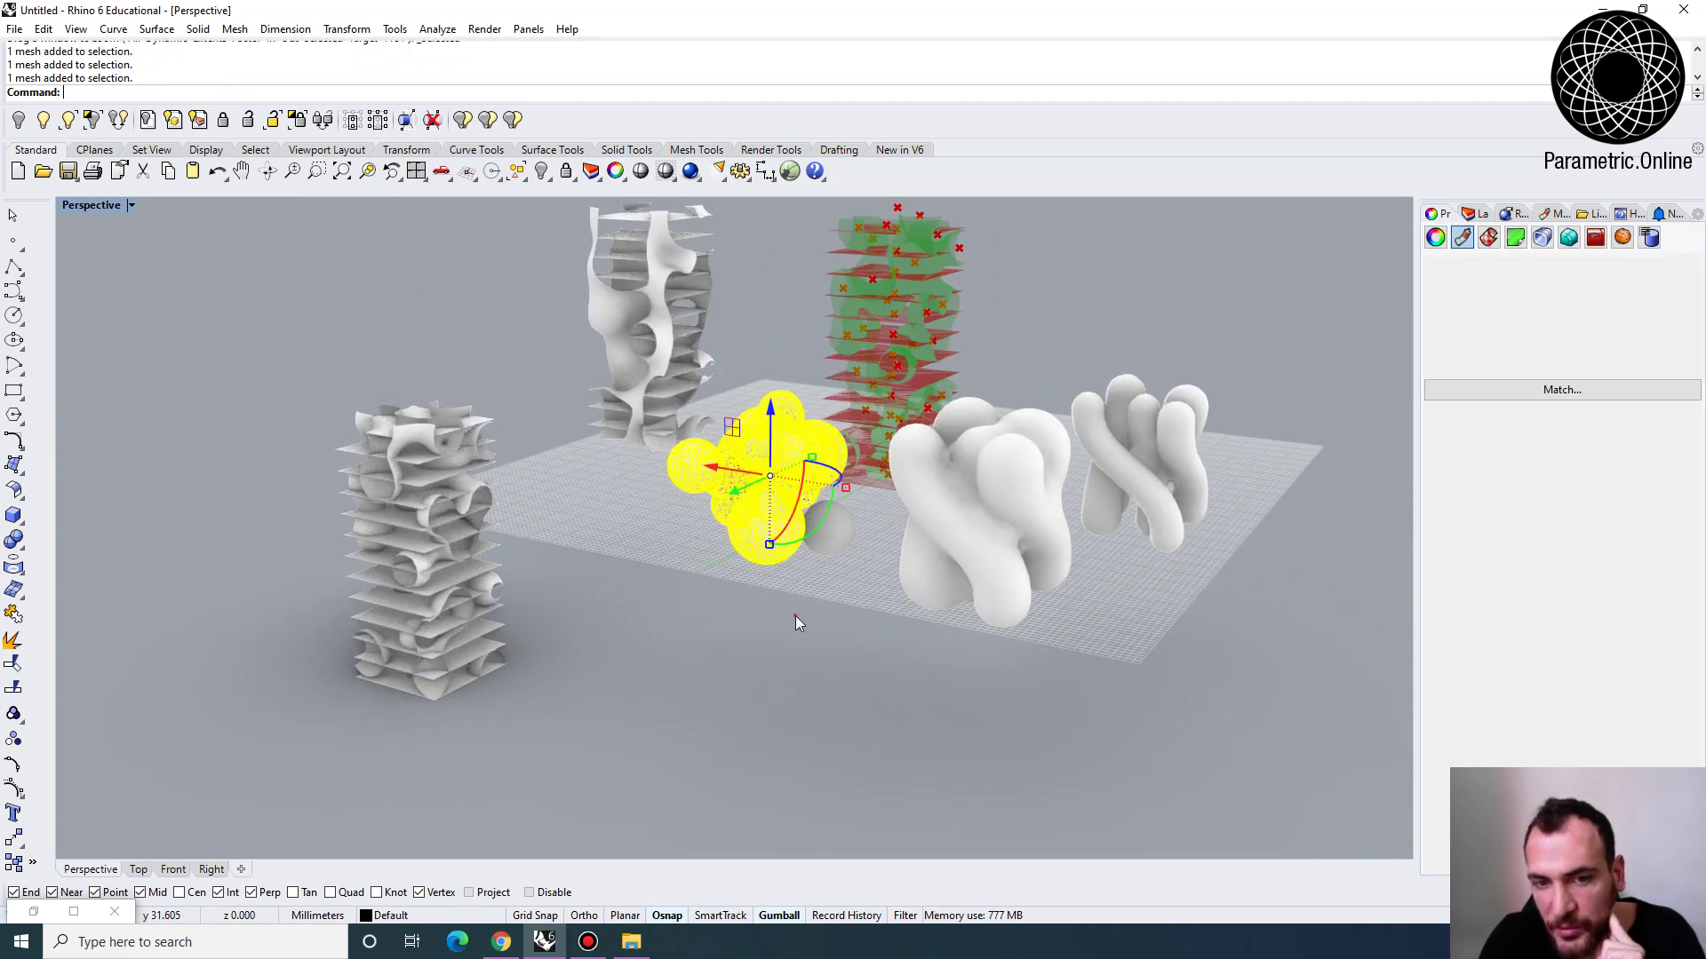
left_click(796, 616)
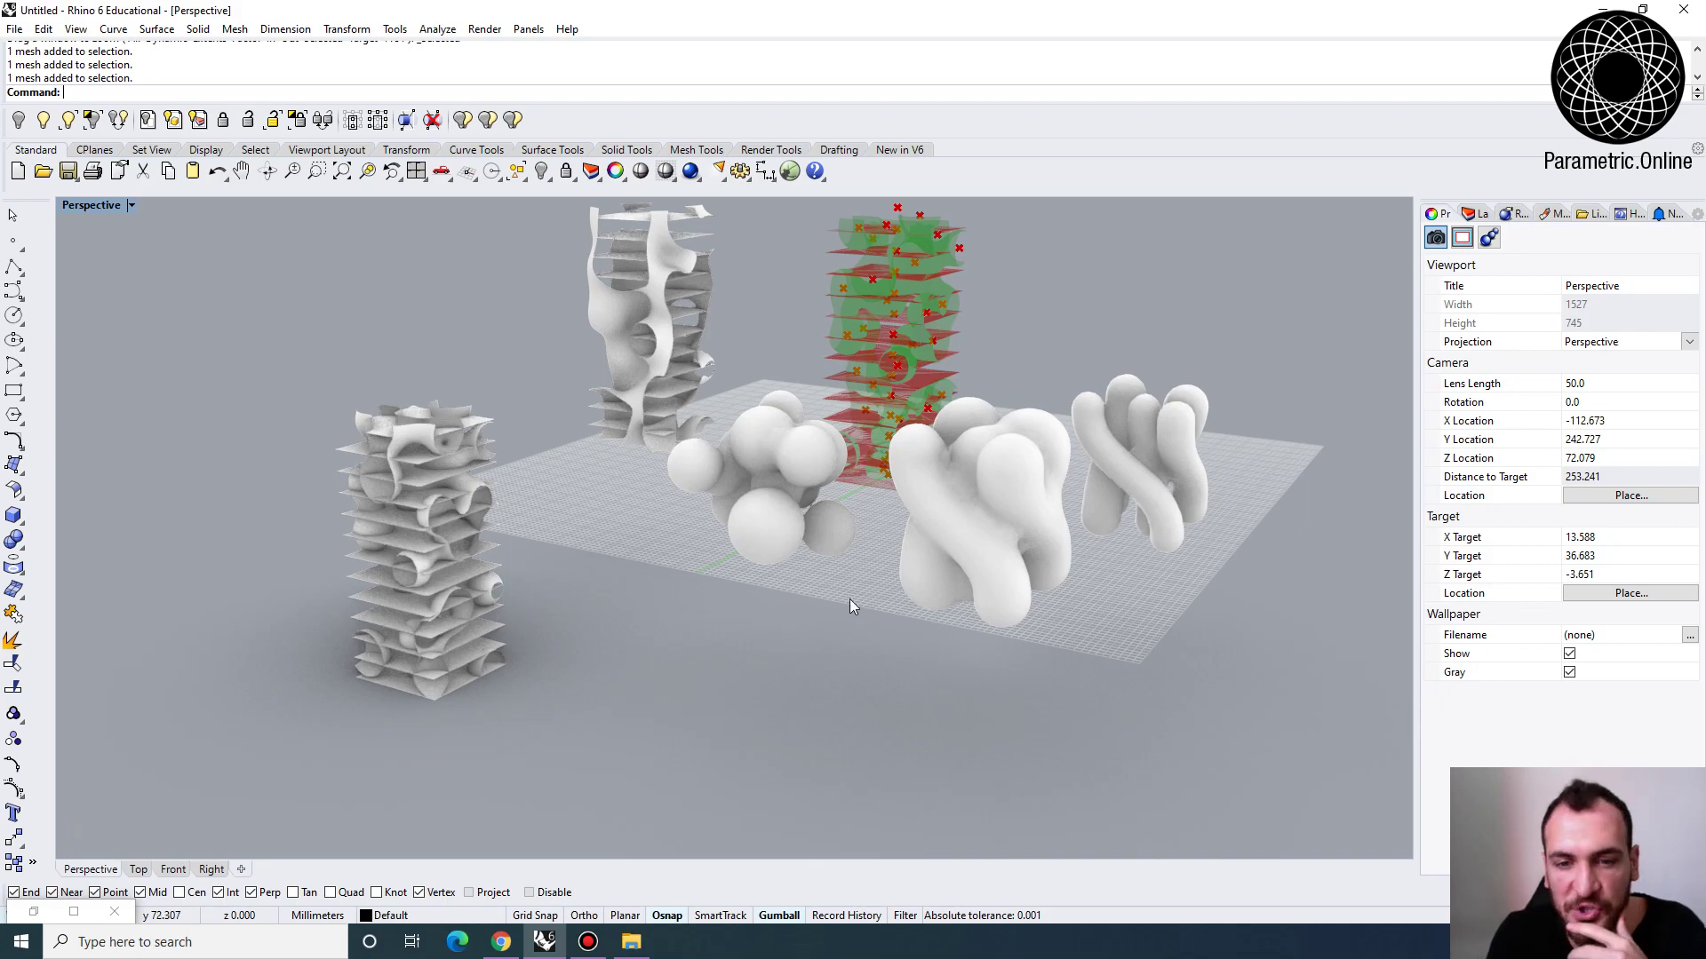
scroll(764, 519, "up", 5)
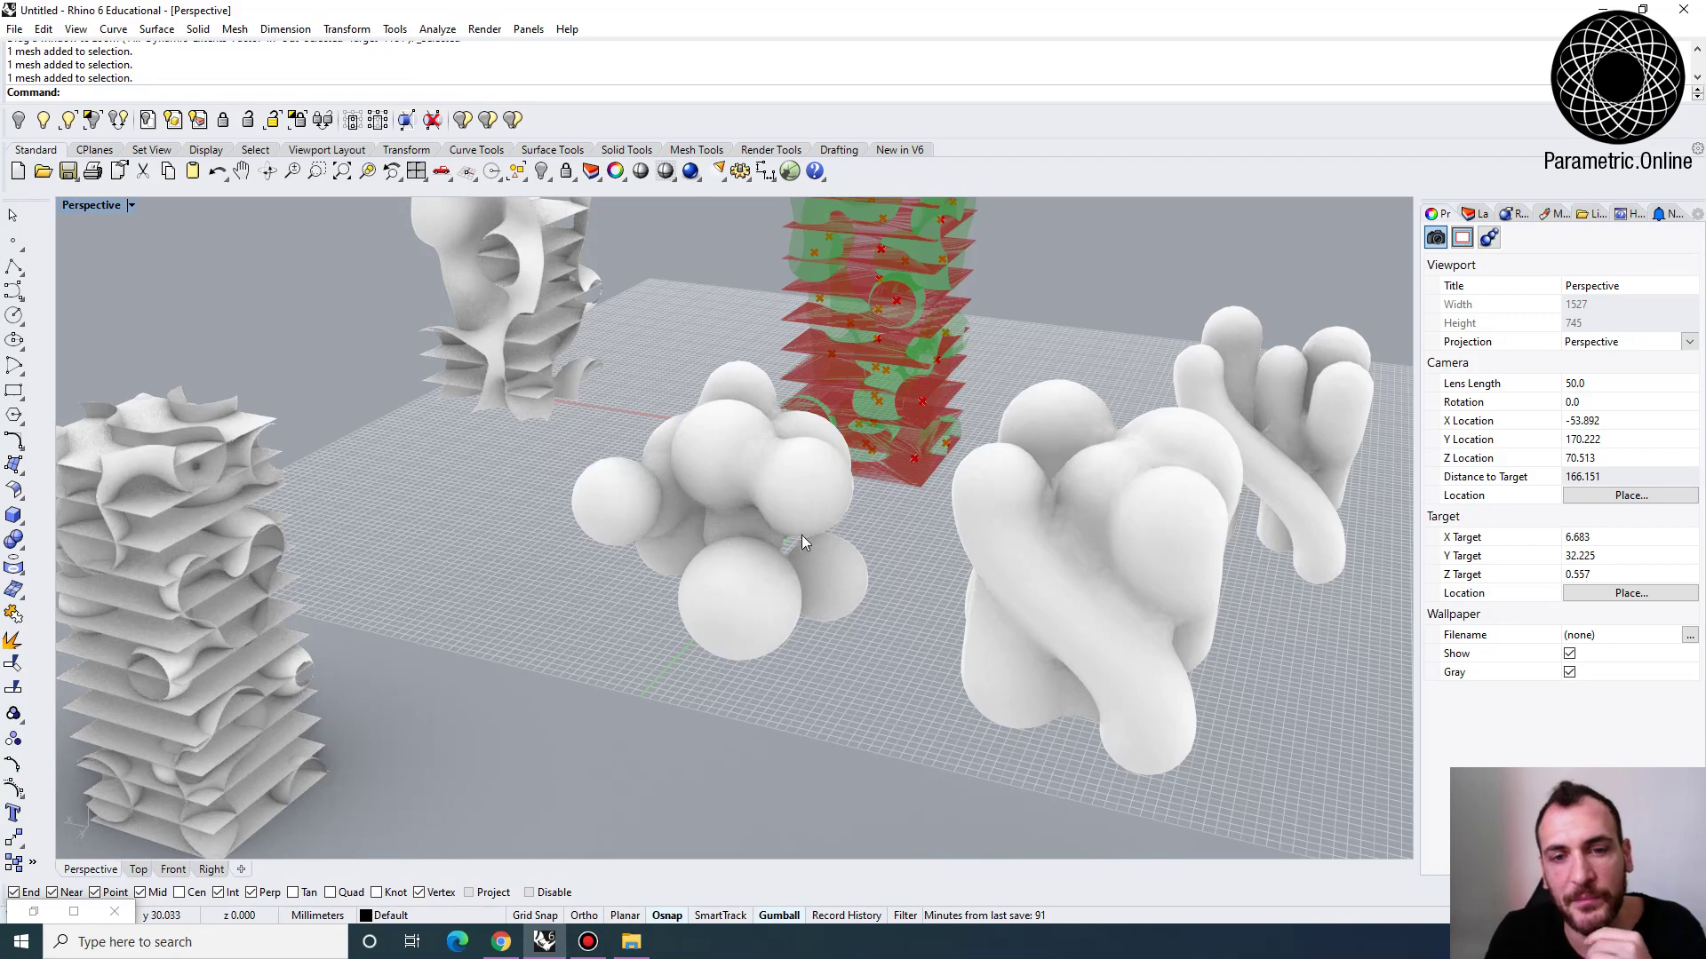
scroll(765, 535, "down", 4)
Orbit around the first baked tower and examine how its large curved shell surfaces meet the floor plates
right_click_drag(766, 534, 789, 462)
right_click_drag(338, 542, 488, 391)
left_click(488, 381)
left_click(345, 318)
right_click_drag(346, 322, 569, 384)
scroll(546, 391, "up", 5)
scroll(572, 407, "down", 2)
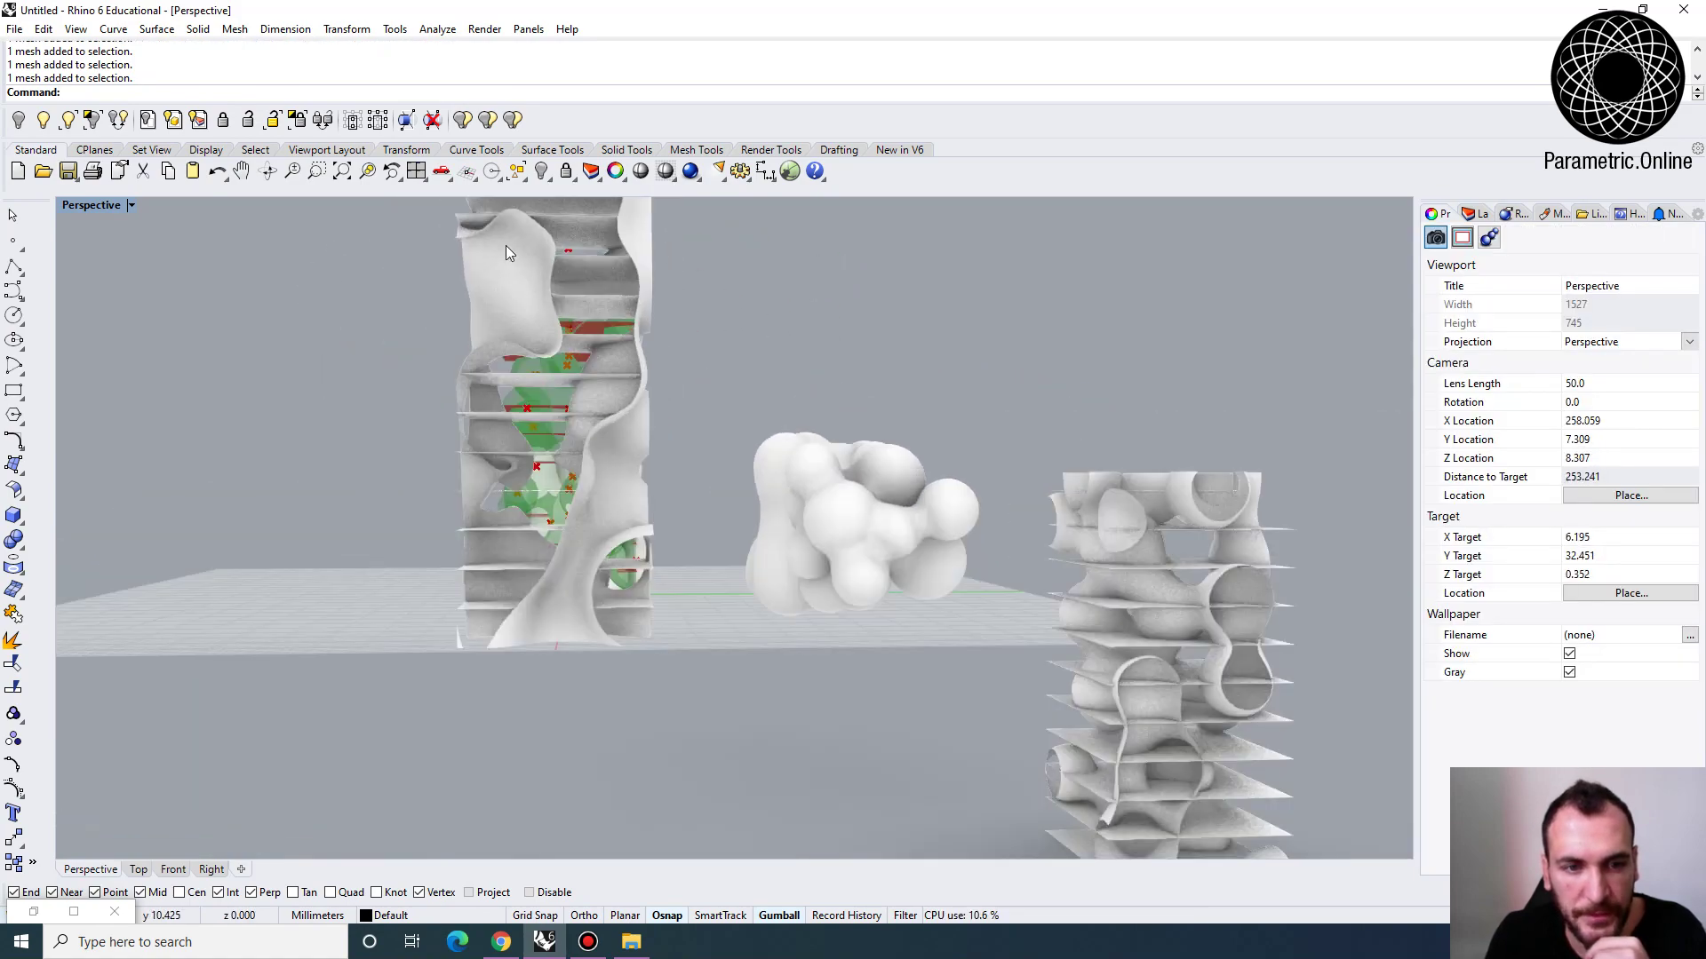
scroll(505, 245, "up", 3)
right_click_drag(504, 245, 515, 298)
scroll(515, 299, "down", 3)
right_click_drag(590, 392, 562, 350)
scroll(561, 350, "up", 2)
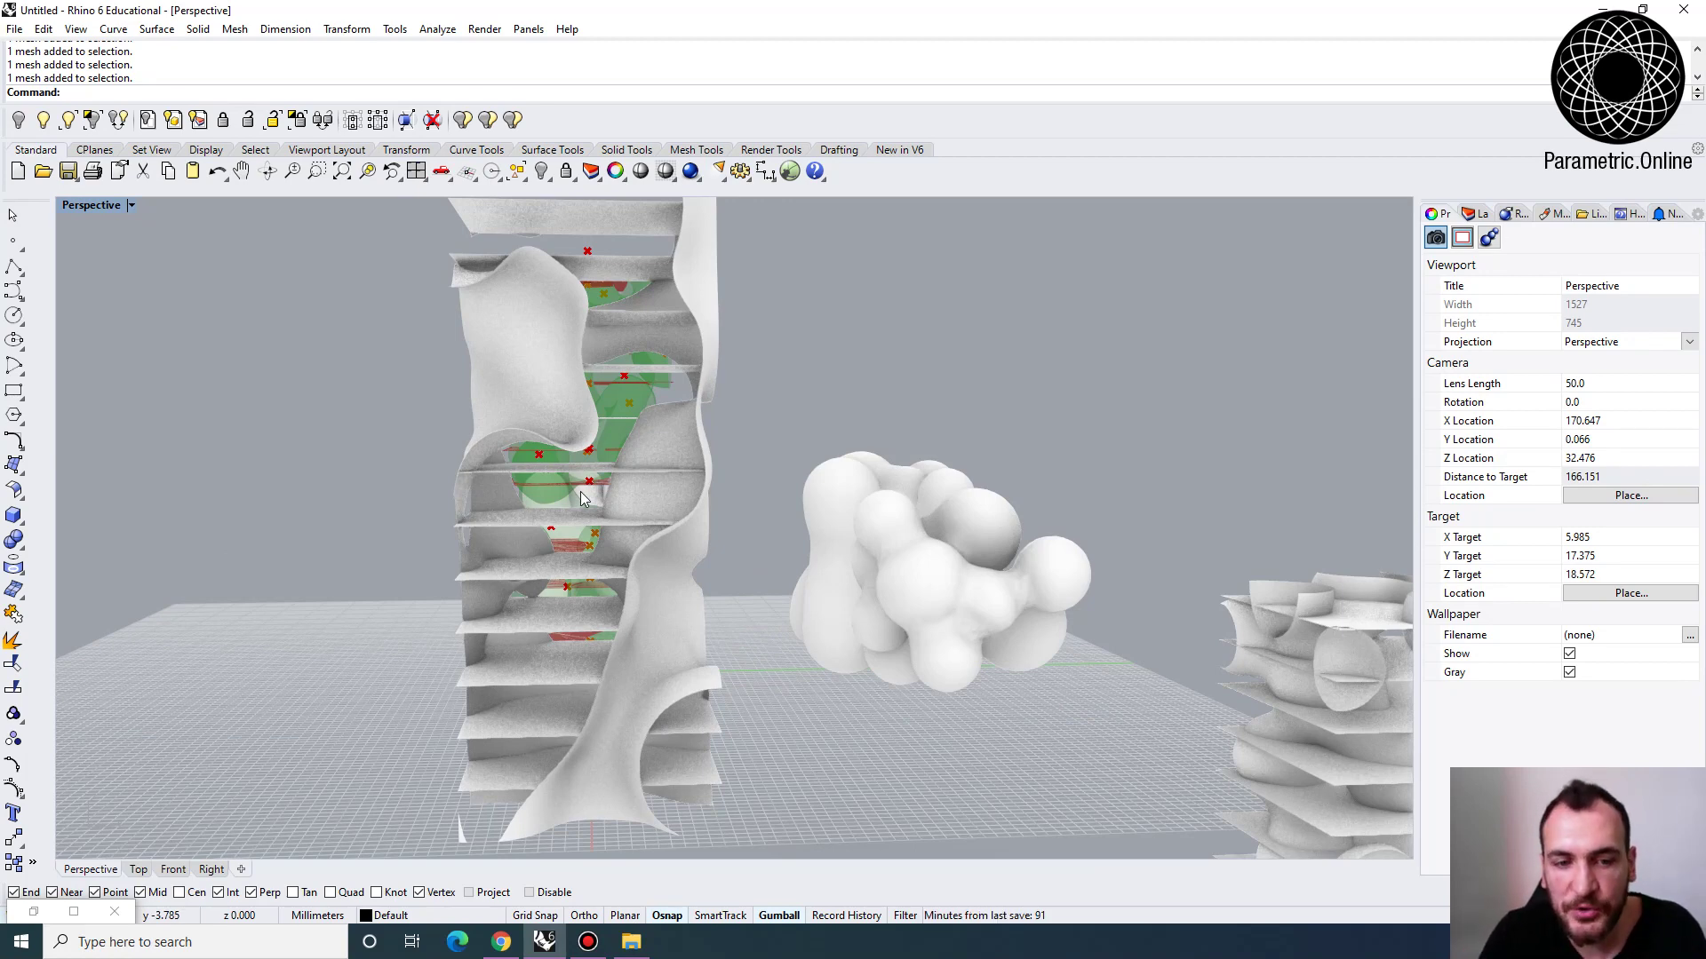
scroll(524, 488, "down", 2)
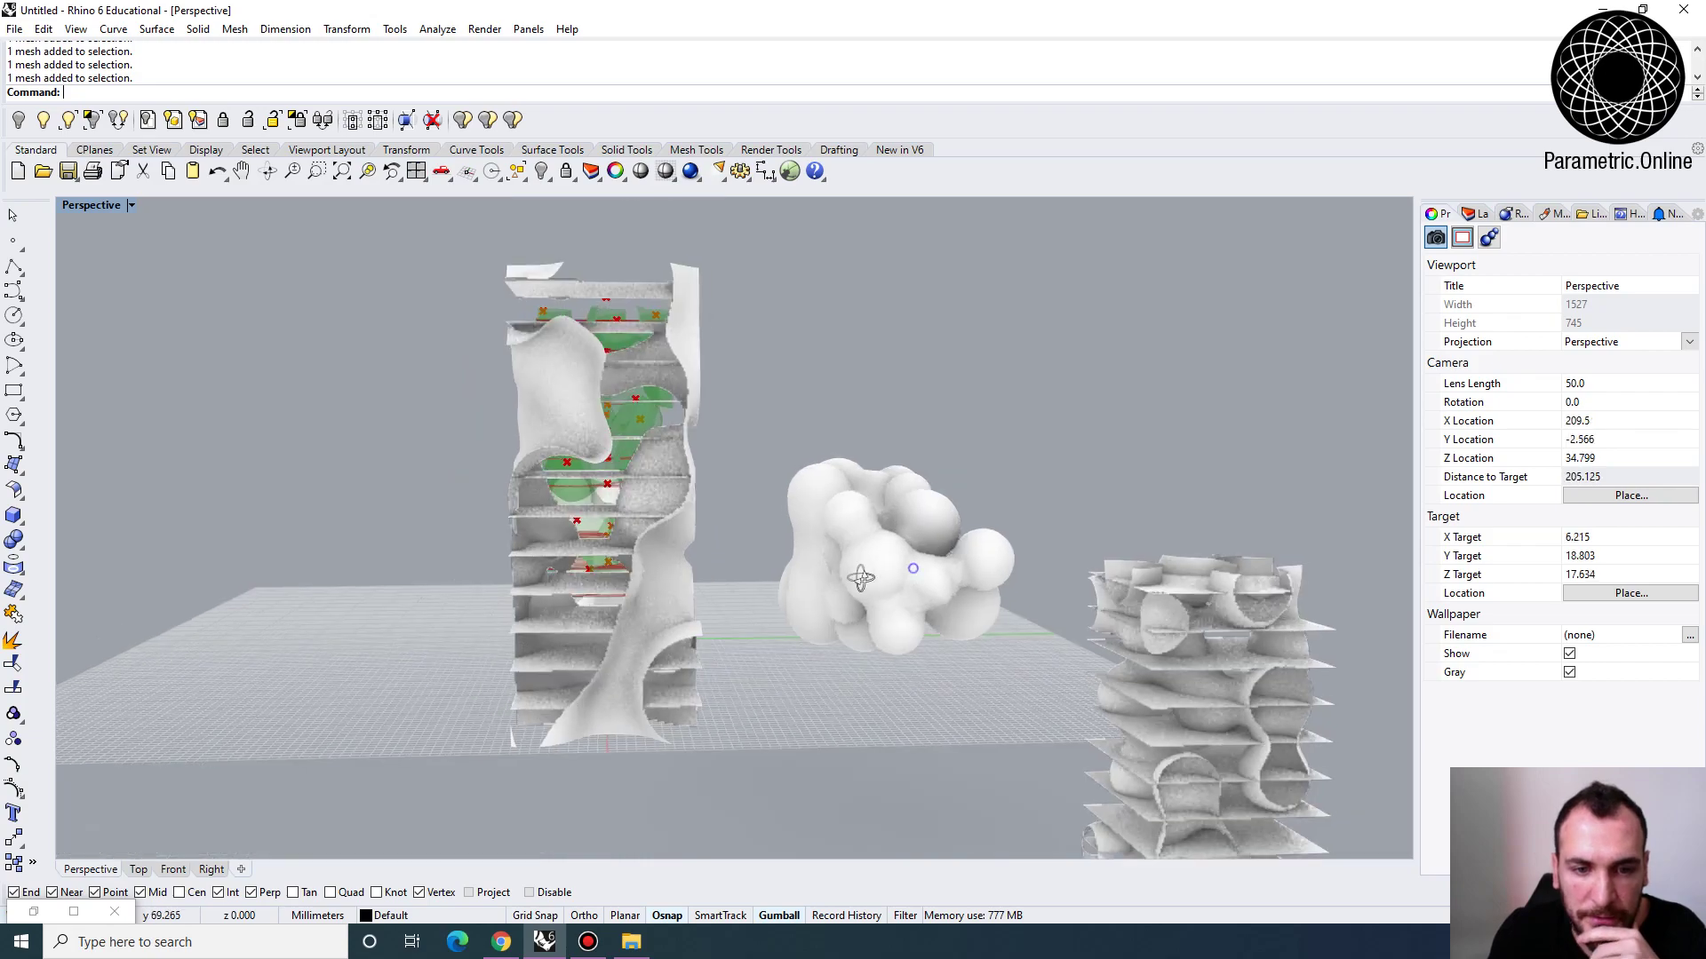
View both baked towers, the Grasshopper preview and the metaball shapes together from further away
right_click_drag(524, 487, 670, 382)
scroll(670, 378, "down", 4)
right_click_drag(973, 475, 780, 497)
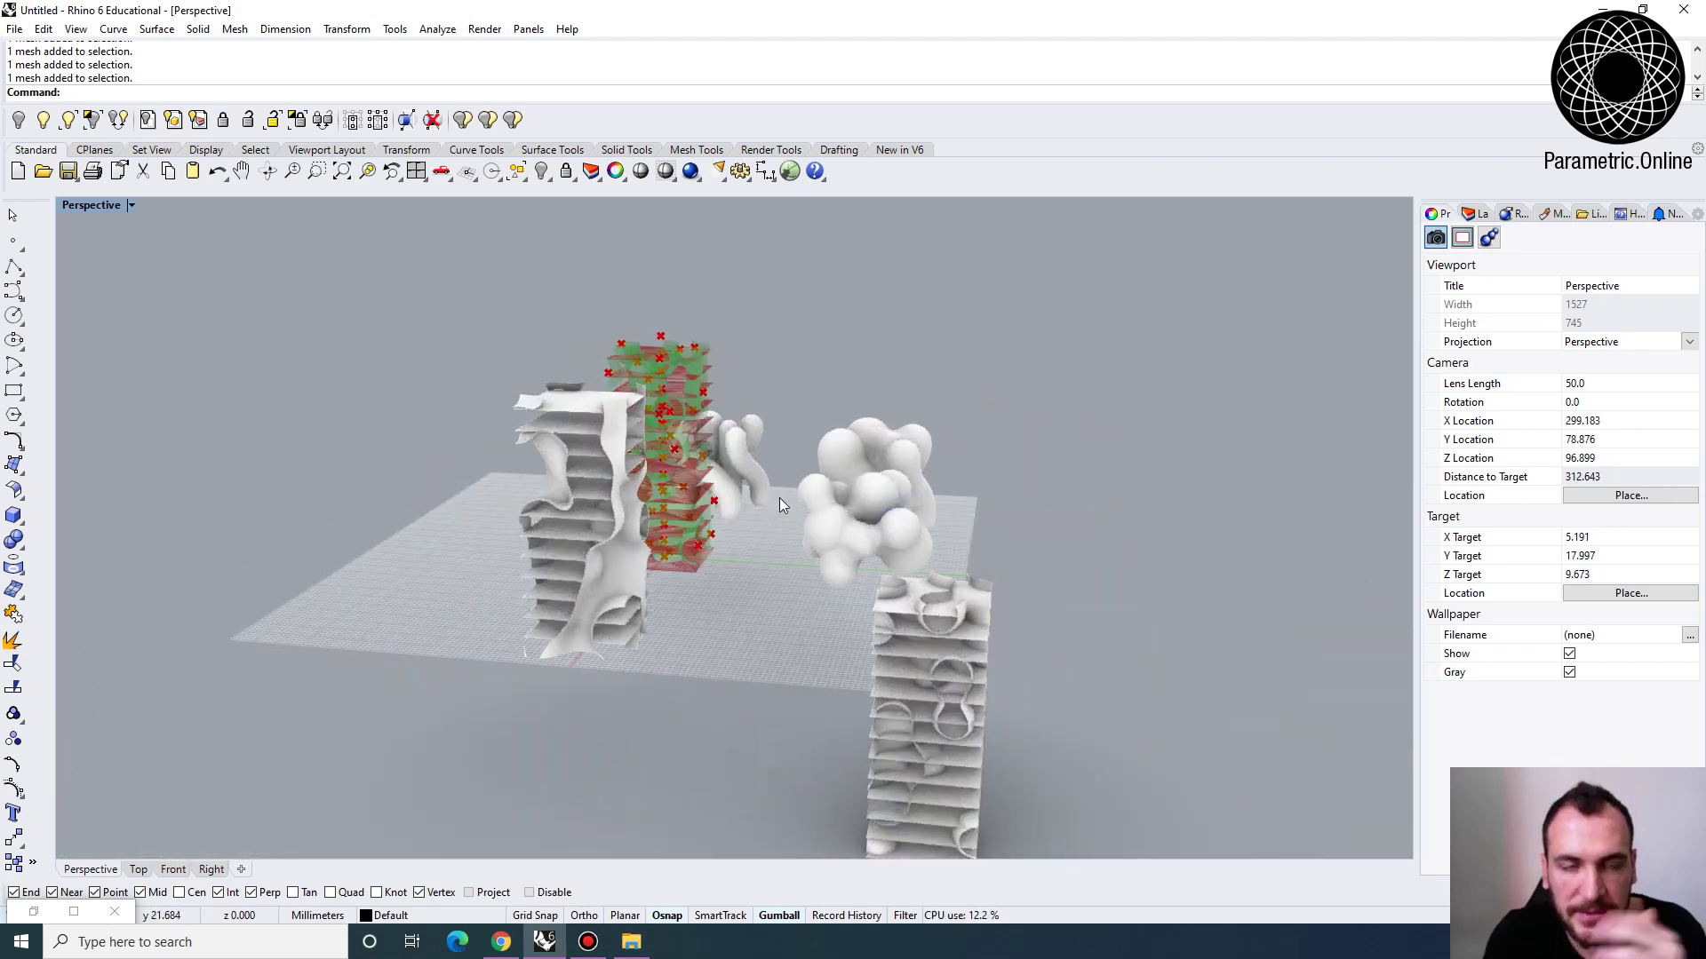
scroll(826, 511, "down", 1)
right_click_drag(889, 535, 835, 531)
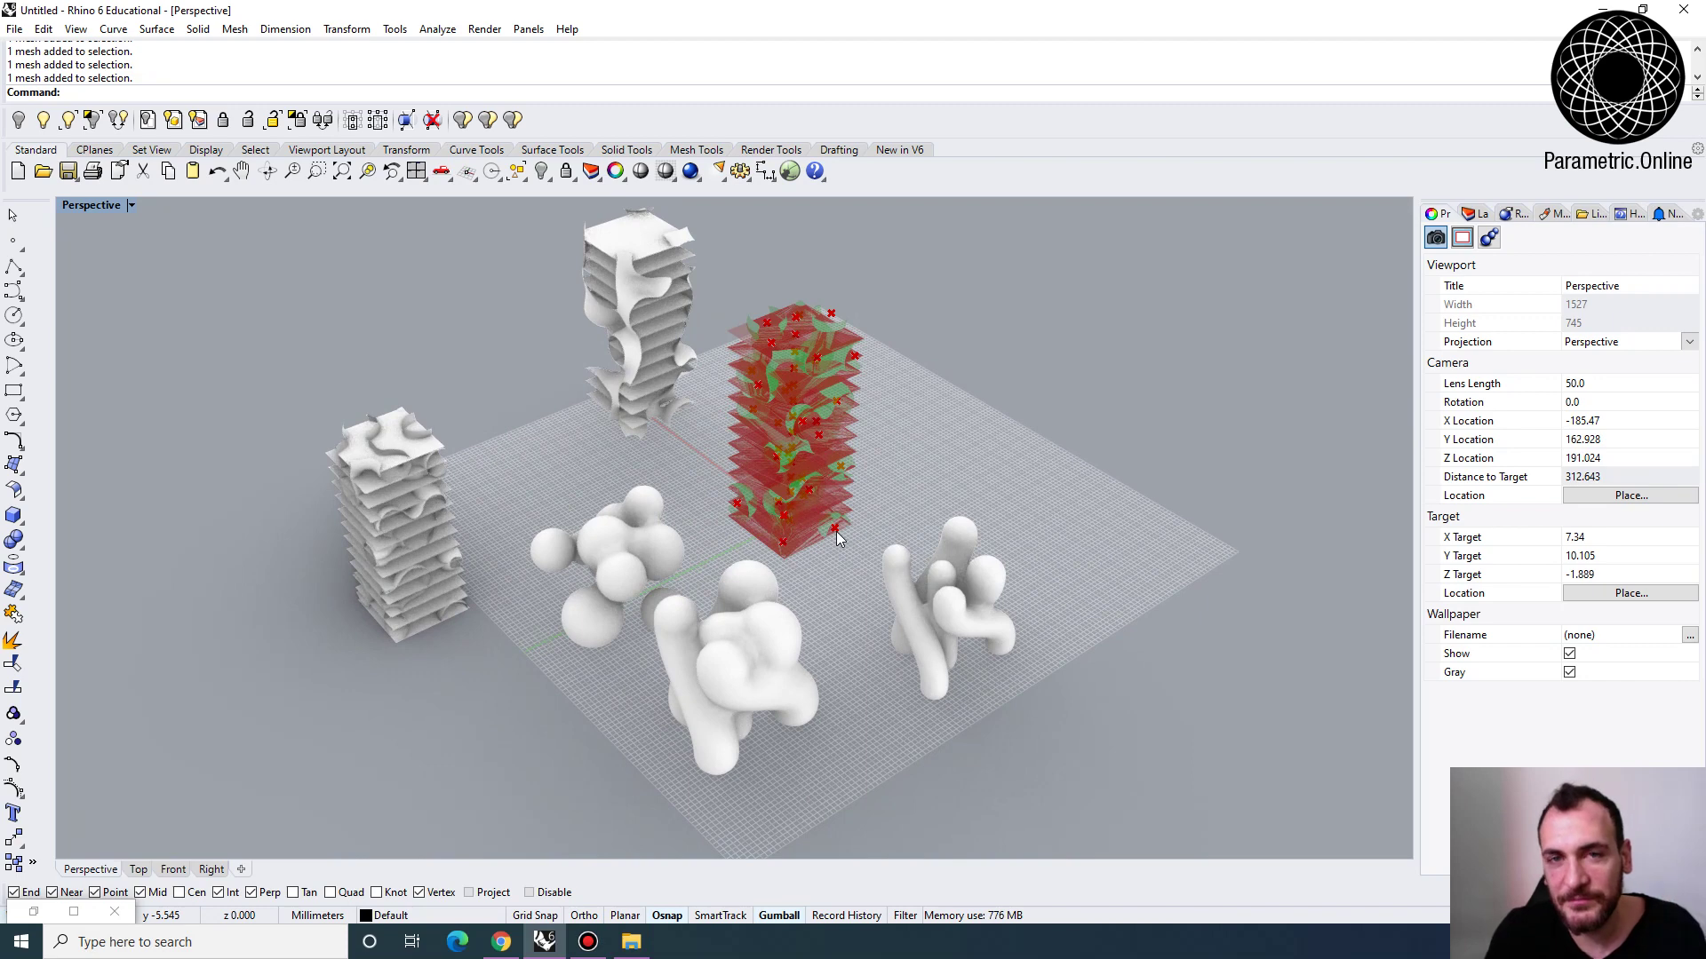